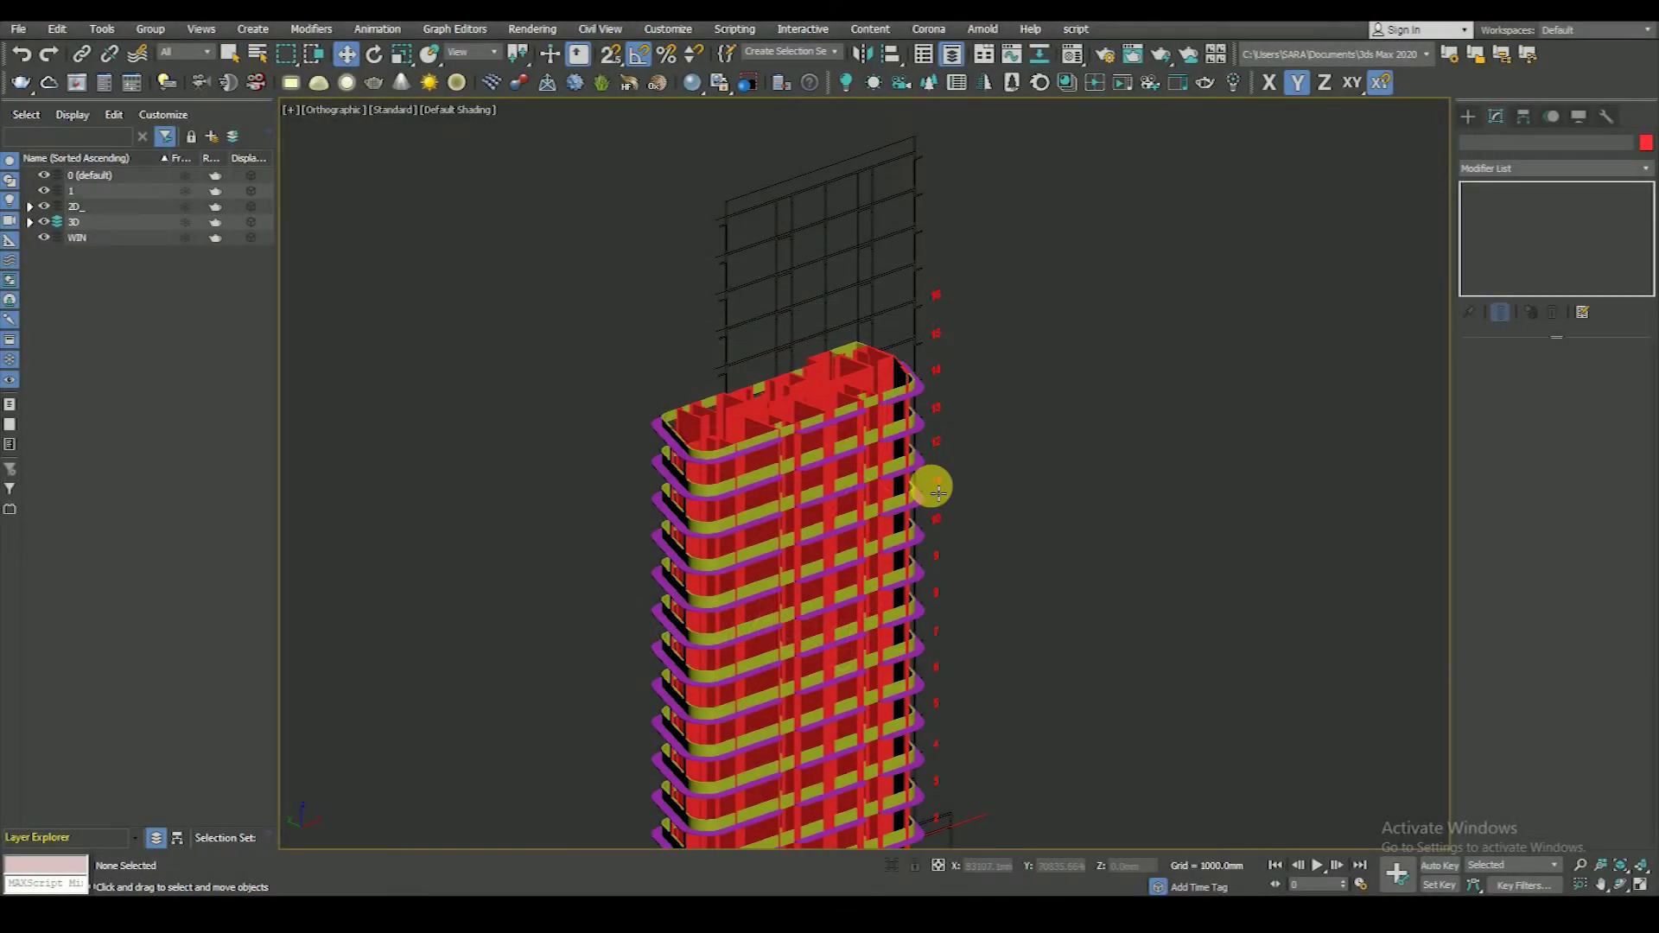
# - In wireframe, select the floor-number text and window-select its column of number outlines
pyautogui.press('f')
pyautogui.scroll(5, 934, 260)
pyautogui.press('F3')
pyautogui.click(911, 178)
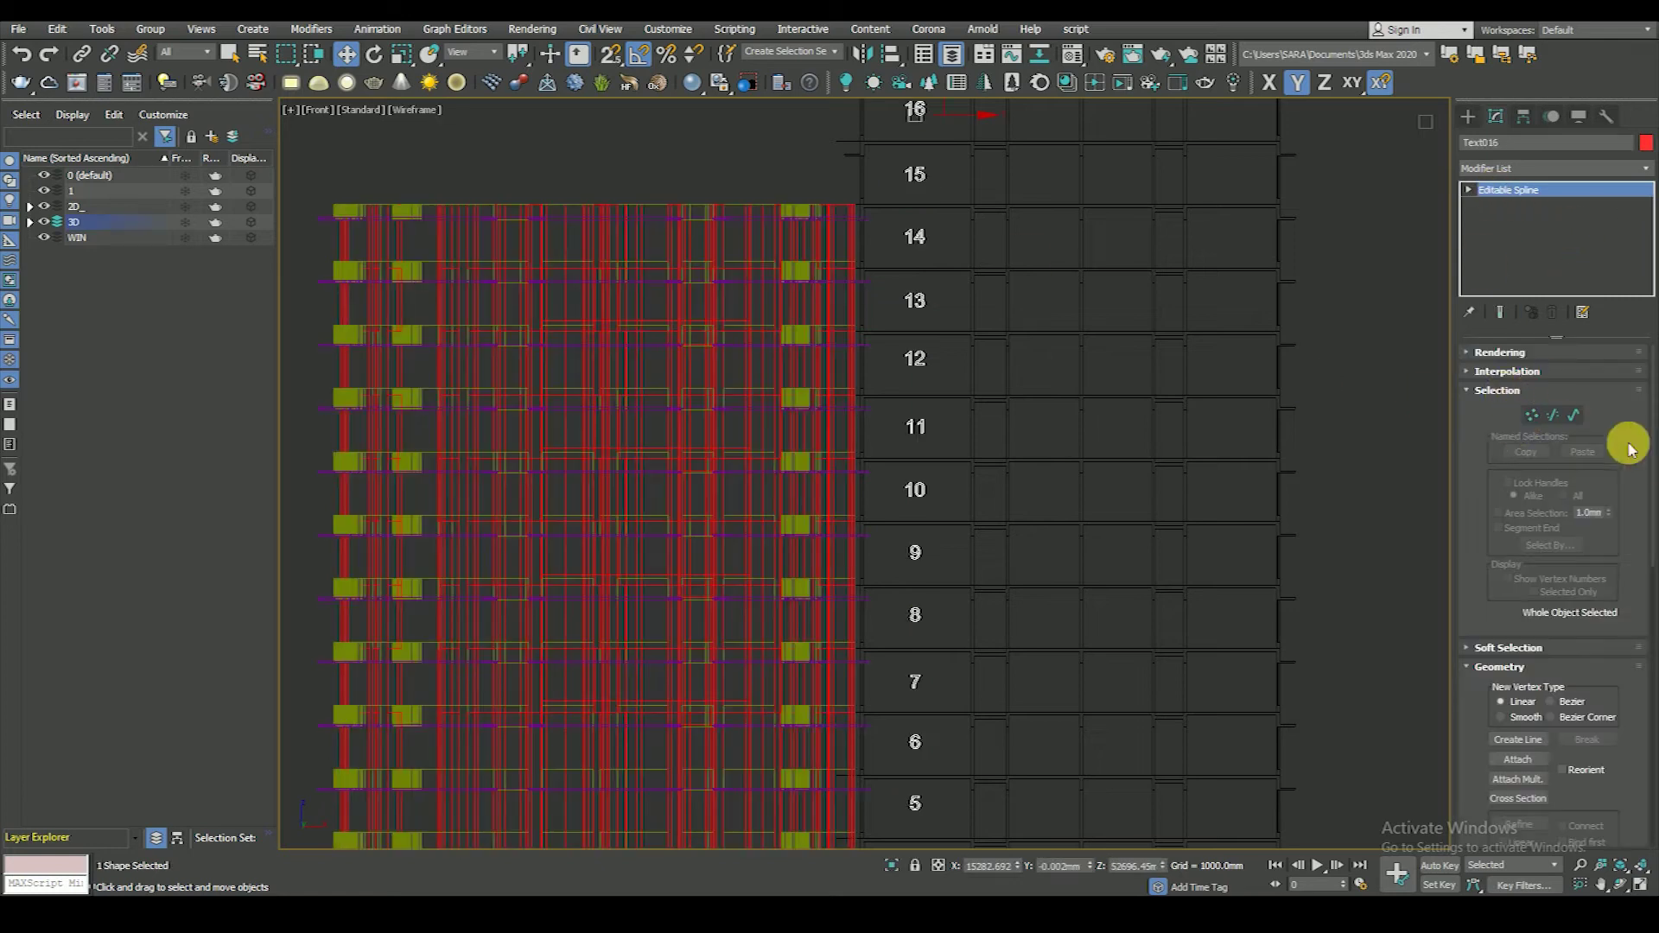
pyautogui.click(1578, 418)
pyautogui.moveTo(986, 233); pyautogui.dragTo(1008, 437, button='middle')
pyautogui.moveTo(852, 225); pyautogui.dragTo(996, 415)
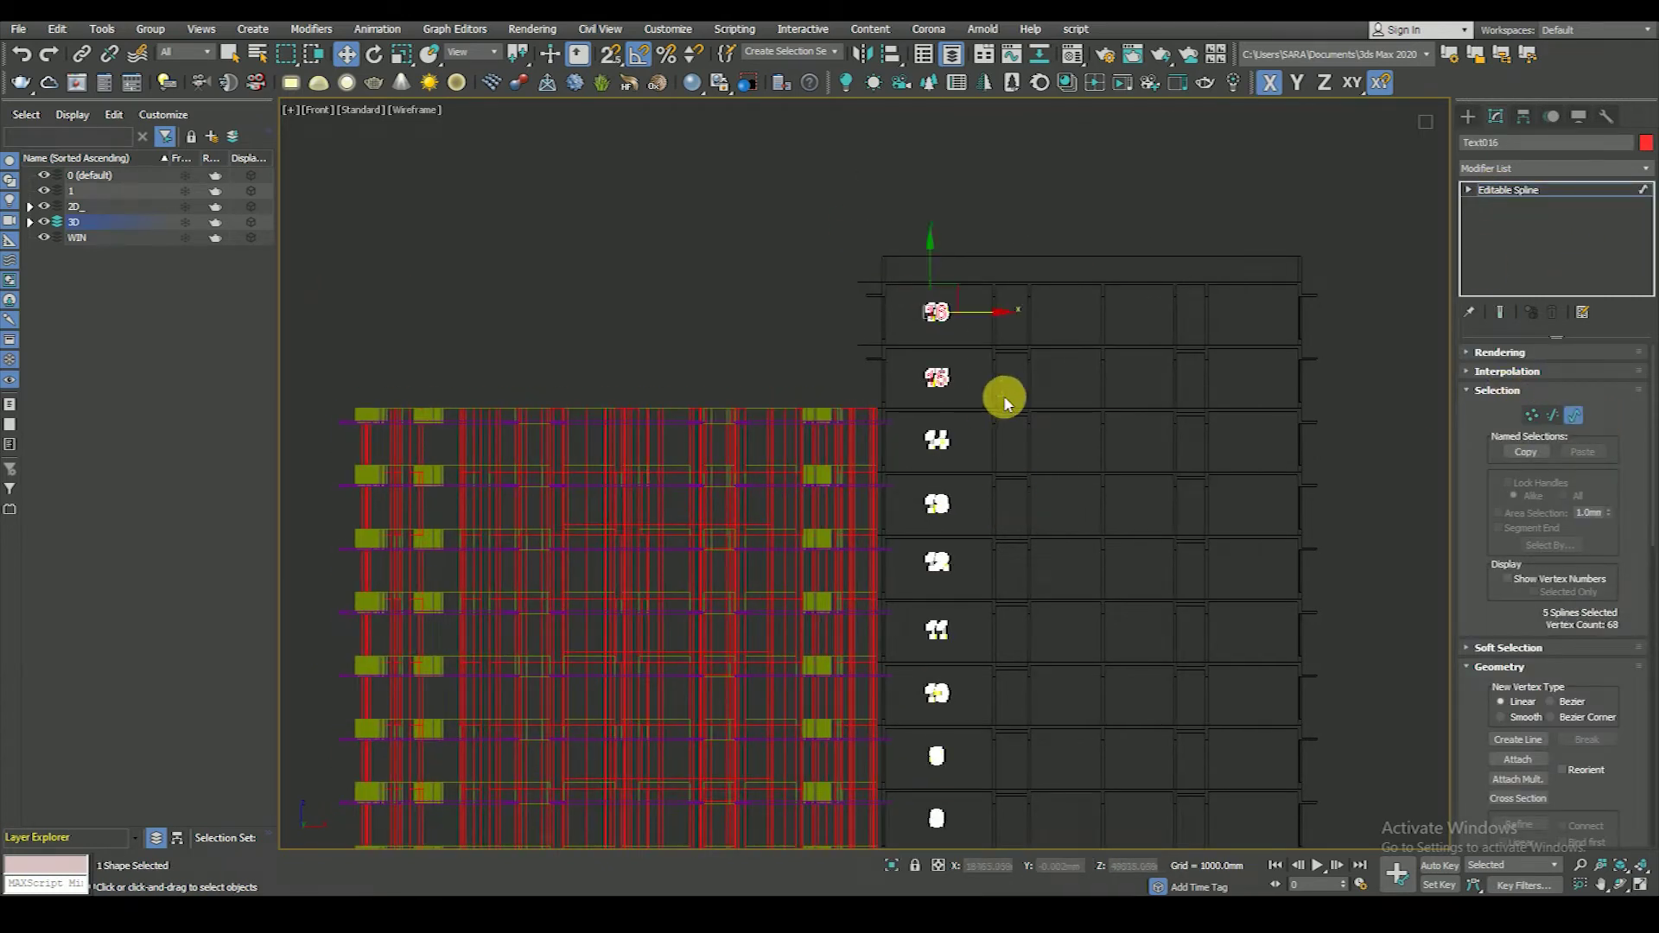
pyautogui.click(1489, 189)
pyautogui.click(519, 167)
# - Check the shaded view, then select the base drawing splines, including the typical floor plan
pyautogui.press('F3')
pyautogui.scroll(-3, 926, 382)
pyautogui.scroll(-3, 882, 659)
pyautogui.scroll(5, 882, 658)
pyautogui.press('F3')
pyautogui.click(855, 646)
pyautogui.scroll(-2, 859, 644)
pyautogui.scroll(-2, 878, 643)
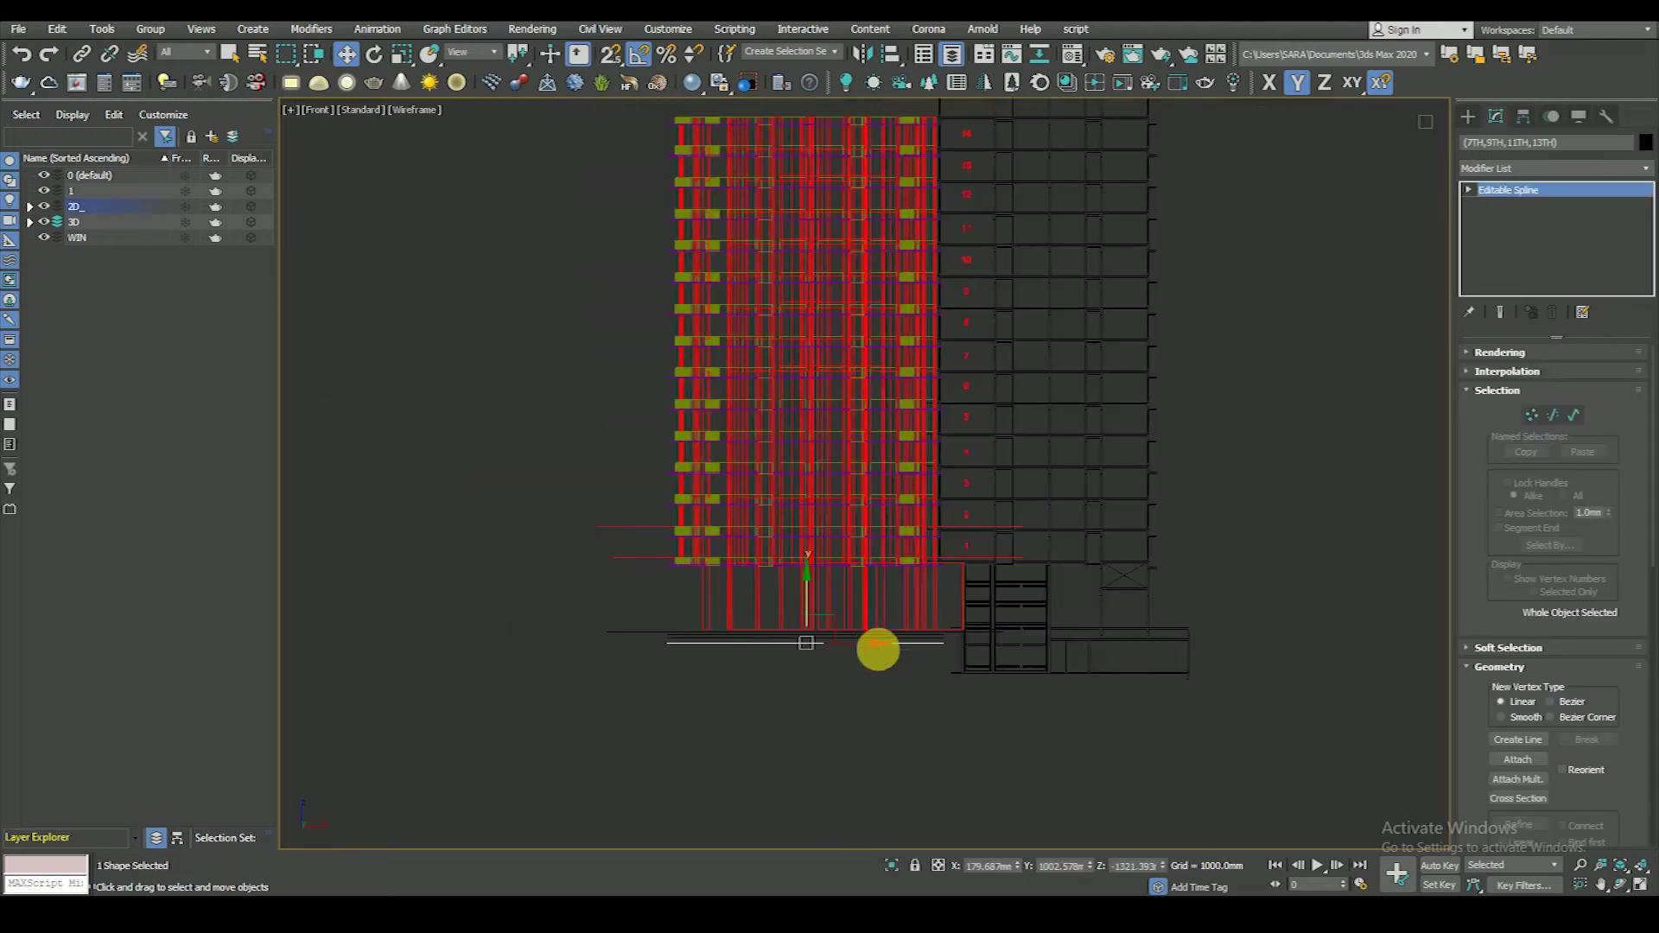
pyautogui.scroll(2, 844, 671)
pyautogui.click(852, 600)
# - Select the top floor's plan lines and isolate them with Alt+Q
pyautogui.scroll(2, 853, 605)
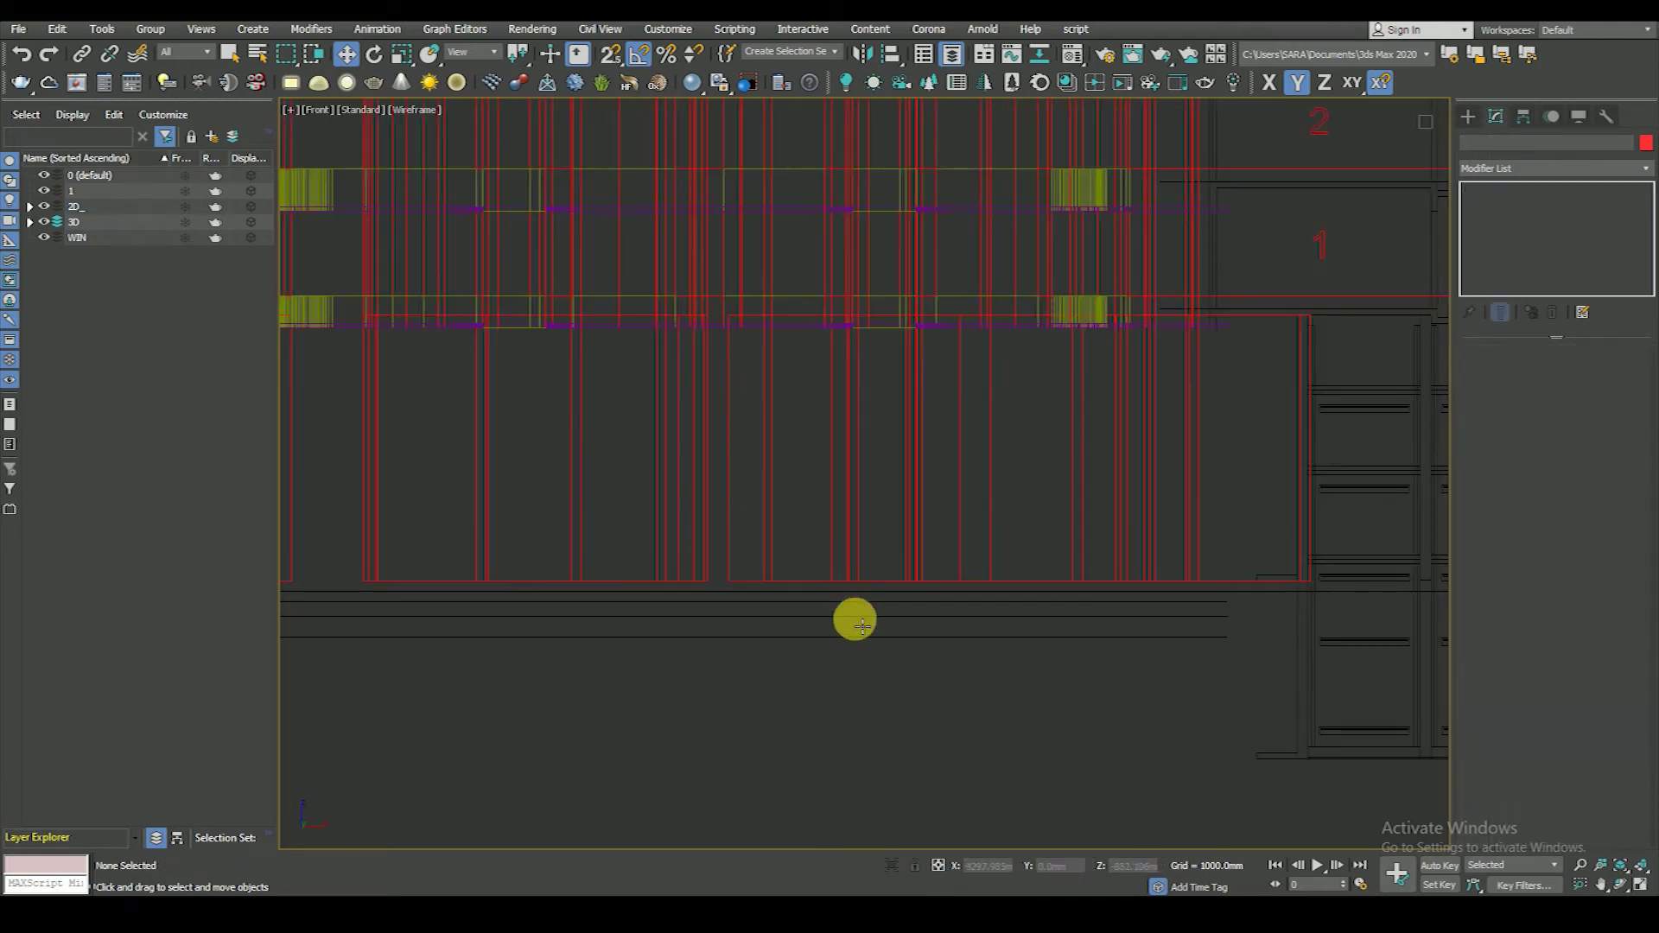
pyautogui.scroll(-2, 889, 652)
pyautogui.scroll(-1, 909, 661)
pyautogui.scroll(-2, 909, 661)
pyautogui.scroll(3, 815, 290)
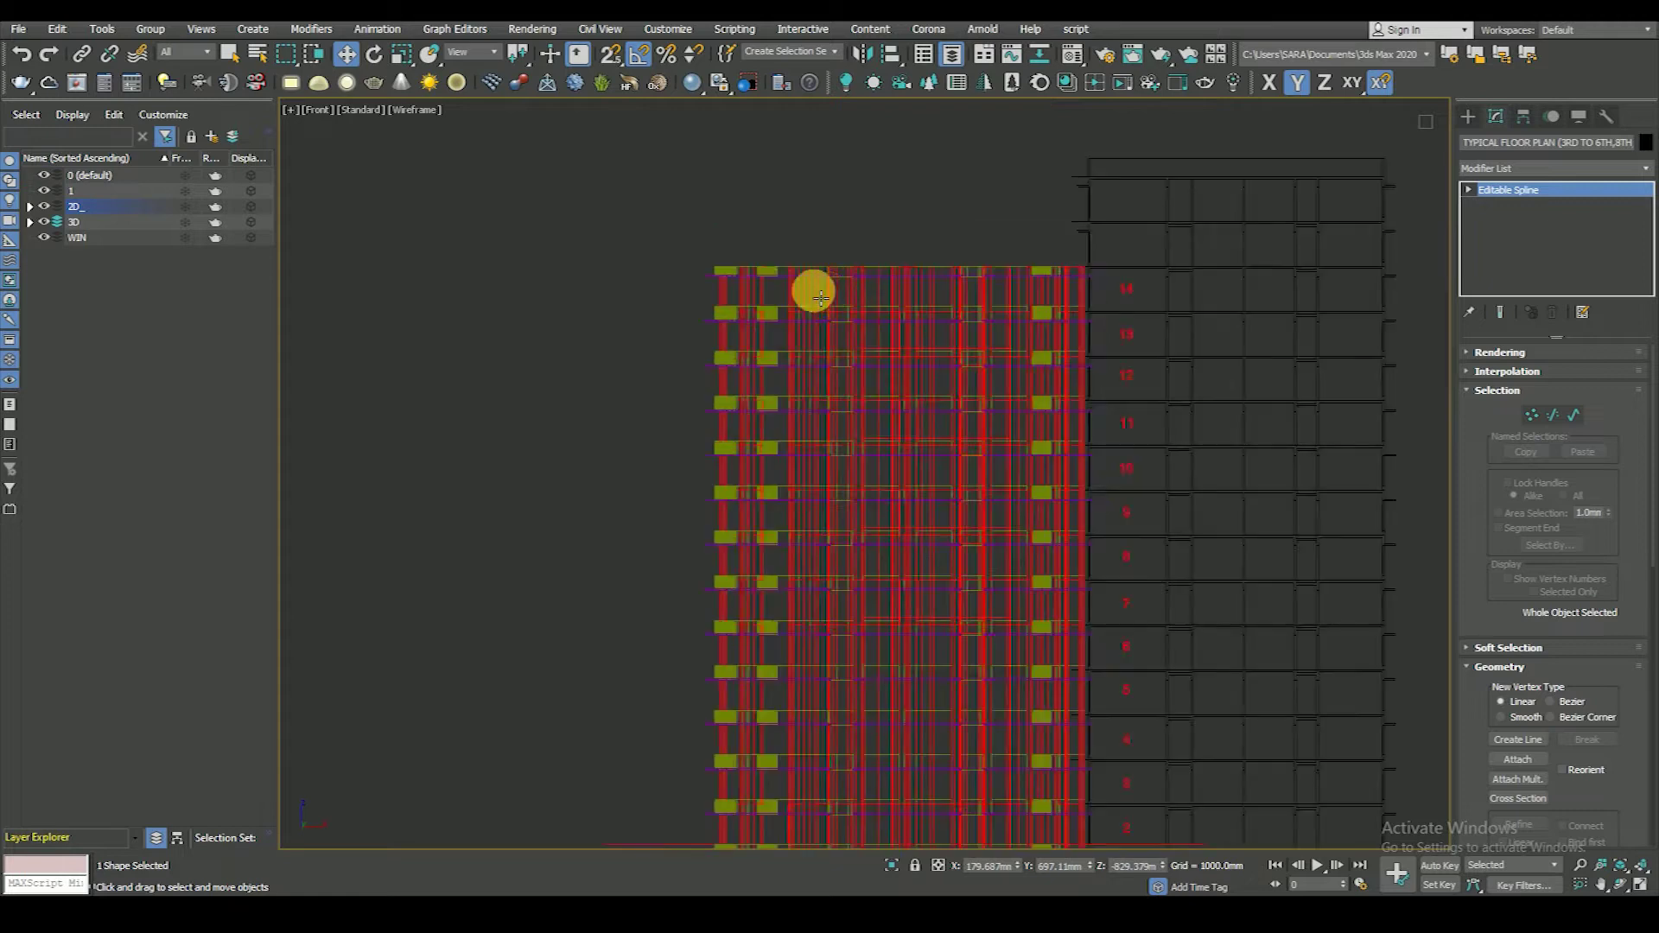
pyautogui.scroll(2, 789, 285)
pyautogui.click(791, 288)
pyautogui.scroll(2, 778, 294)
pyautogui.keyDown('ctrl'); pyautogui.click(756, 251); pyautogui.keyUp('ctrl')
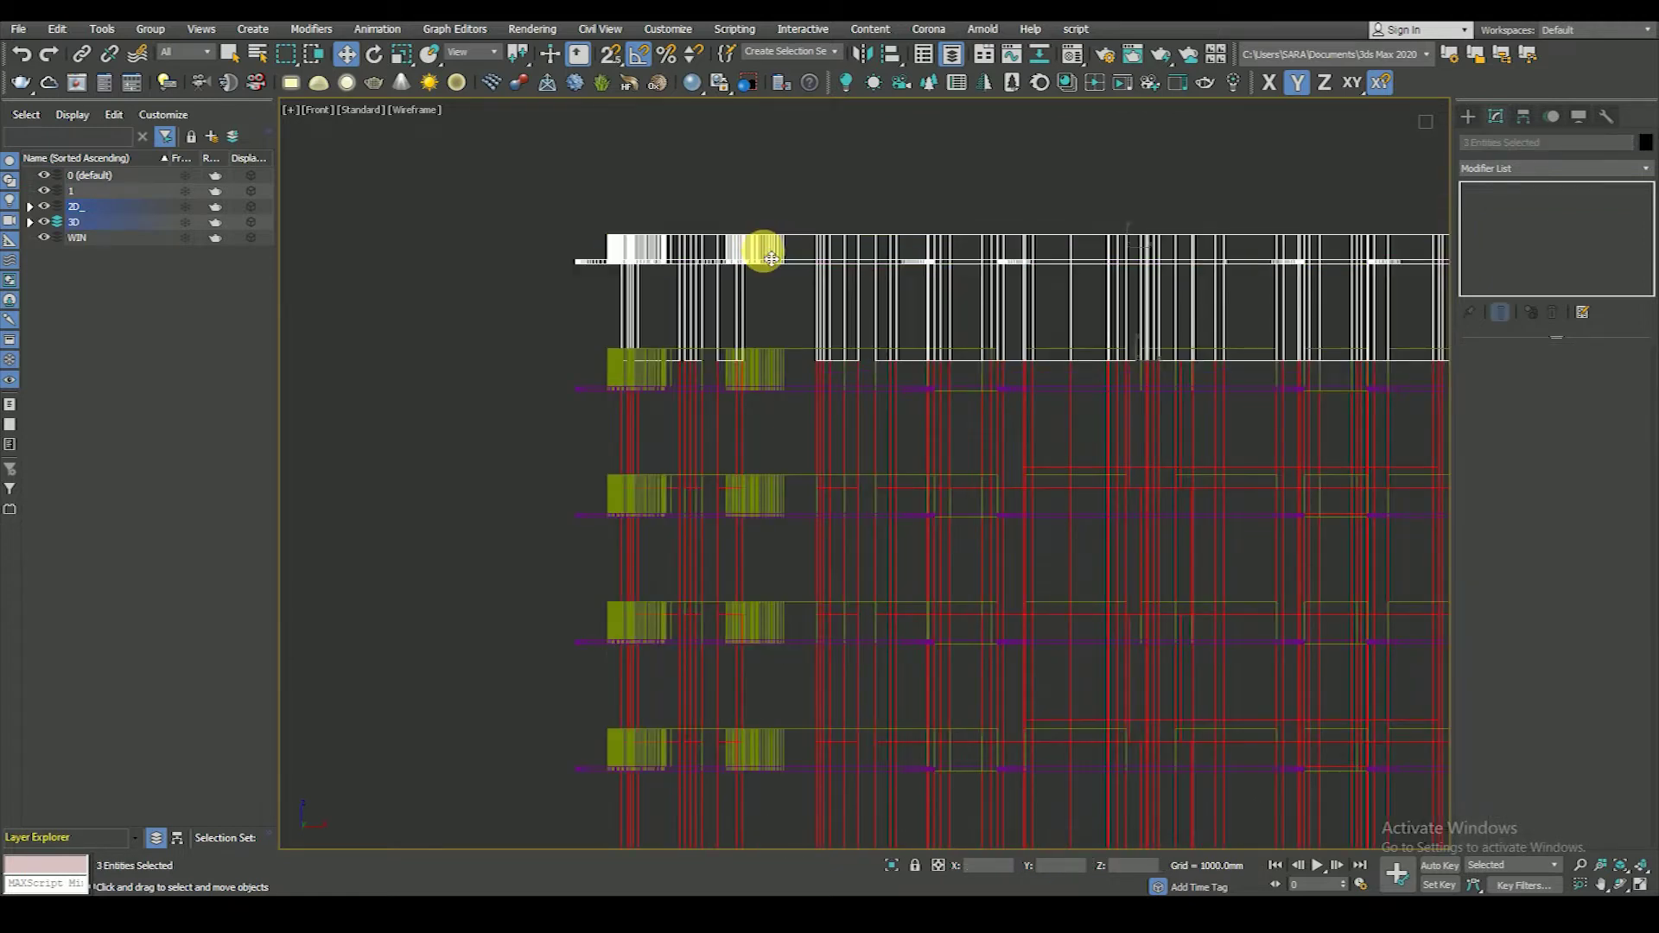
pyautogui.scroll(-3, 782, 272)
pyautogui.hotkey('alt', 'q')
pyautogui.click(739, 413)
# - Review the floor plan from Top view and a 3D orbit, ending in Top wireframe
pyautogui.press('t')
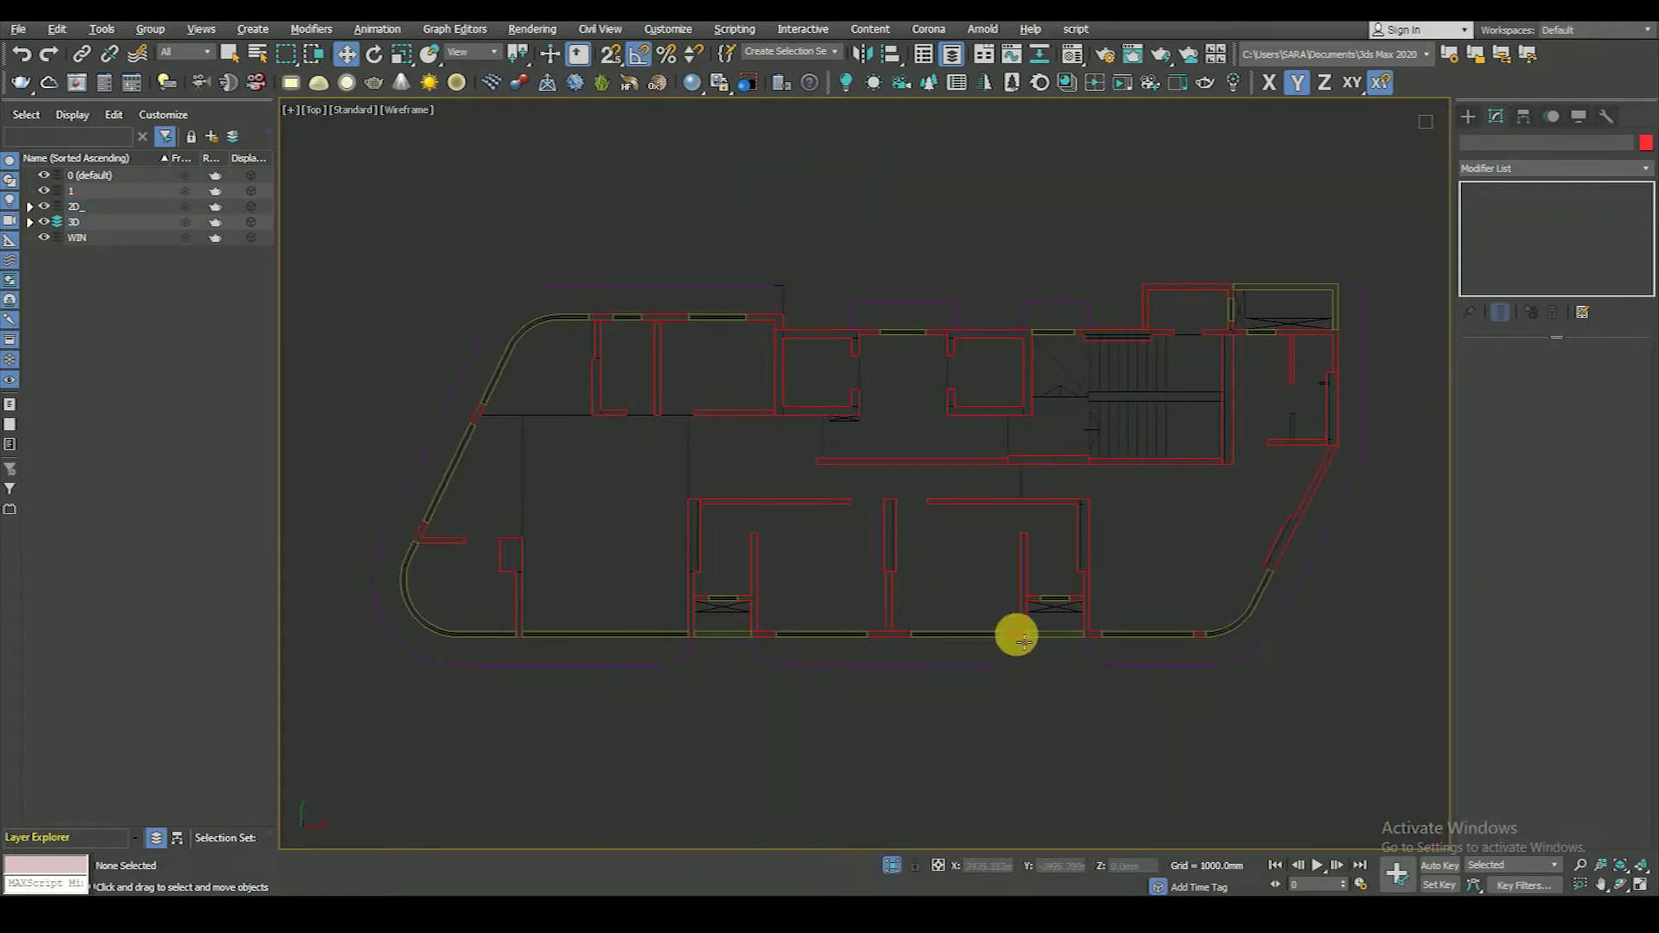
pyautogui.press('F3')
pyautogui.scroll(3, 1253, 637)
pyautogui.scroll(-3, 1158, 646)
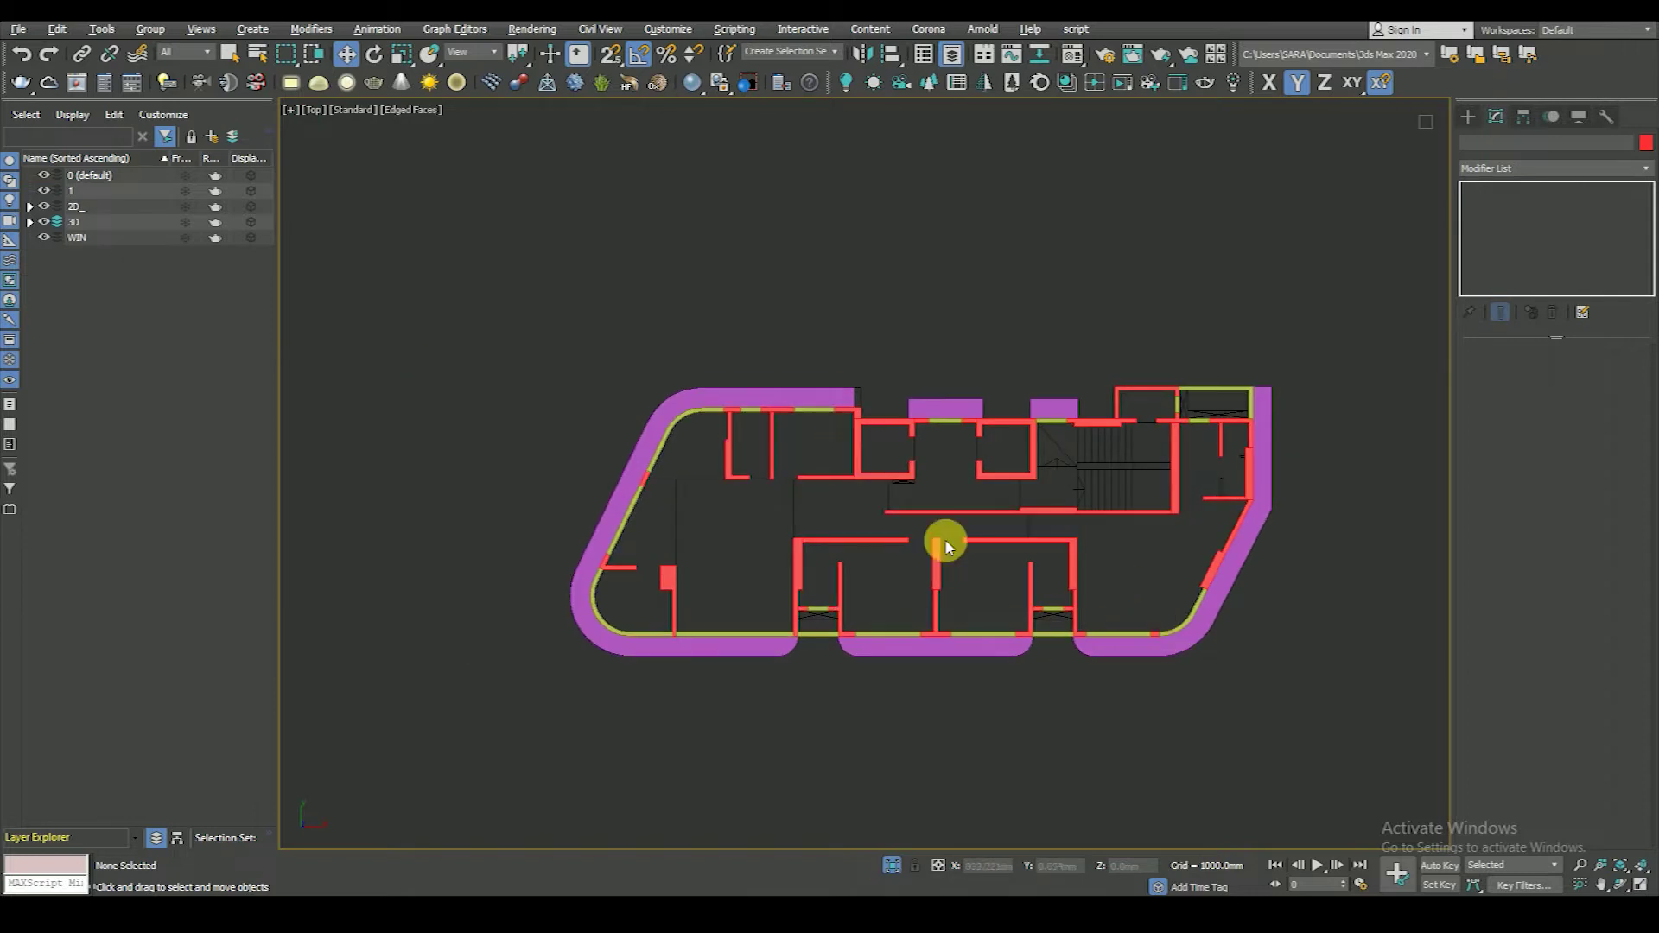
pyautogui.scroll(3, 1107, 446)
pyautogui.keyDown('alt'); pyautogui.moveTo(1148, 429); pyautogui.dragTo(956, 426, button='middle'); pyautogui.keyUp('alt')
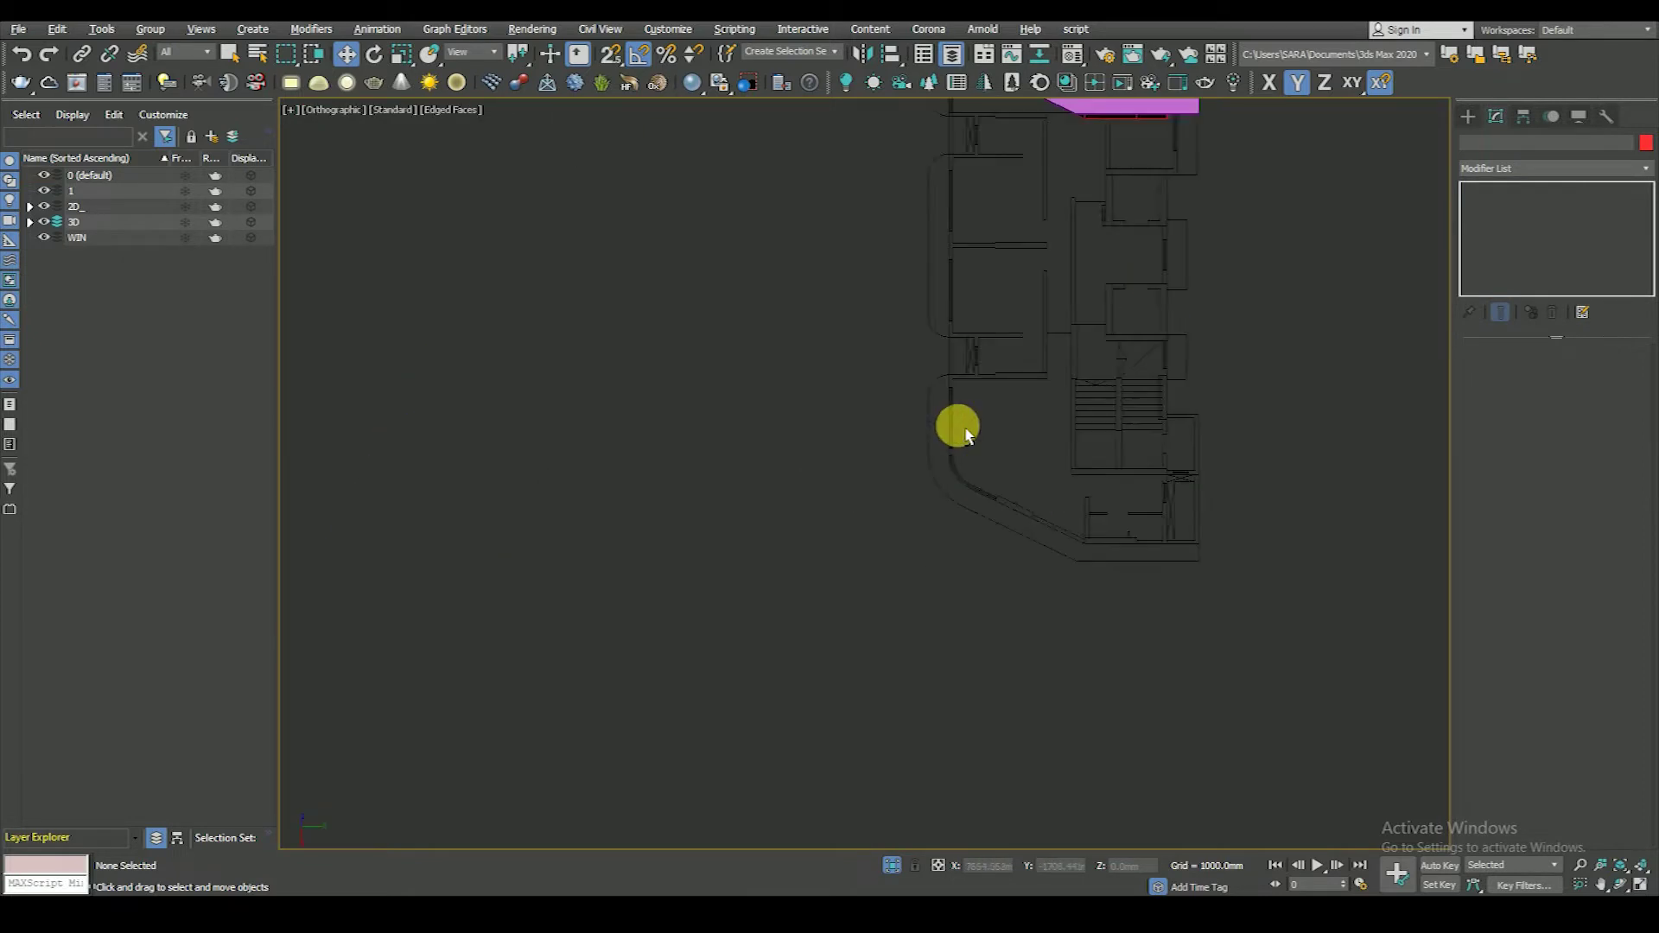
pyautogui.scroll(-4, 1112, 384)
pyautogui.scroll(5, 896, 407)
pyautogui.scroll(3, 904, 445)
pyautogui.press('t')
pyautogui.press('F3')
pyautogui.press('F3')
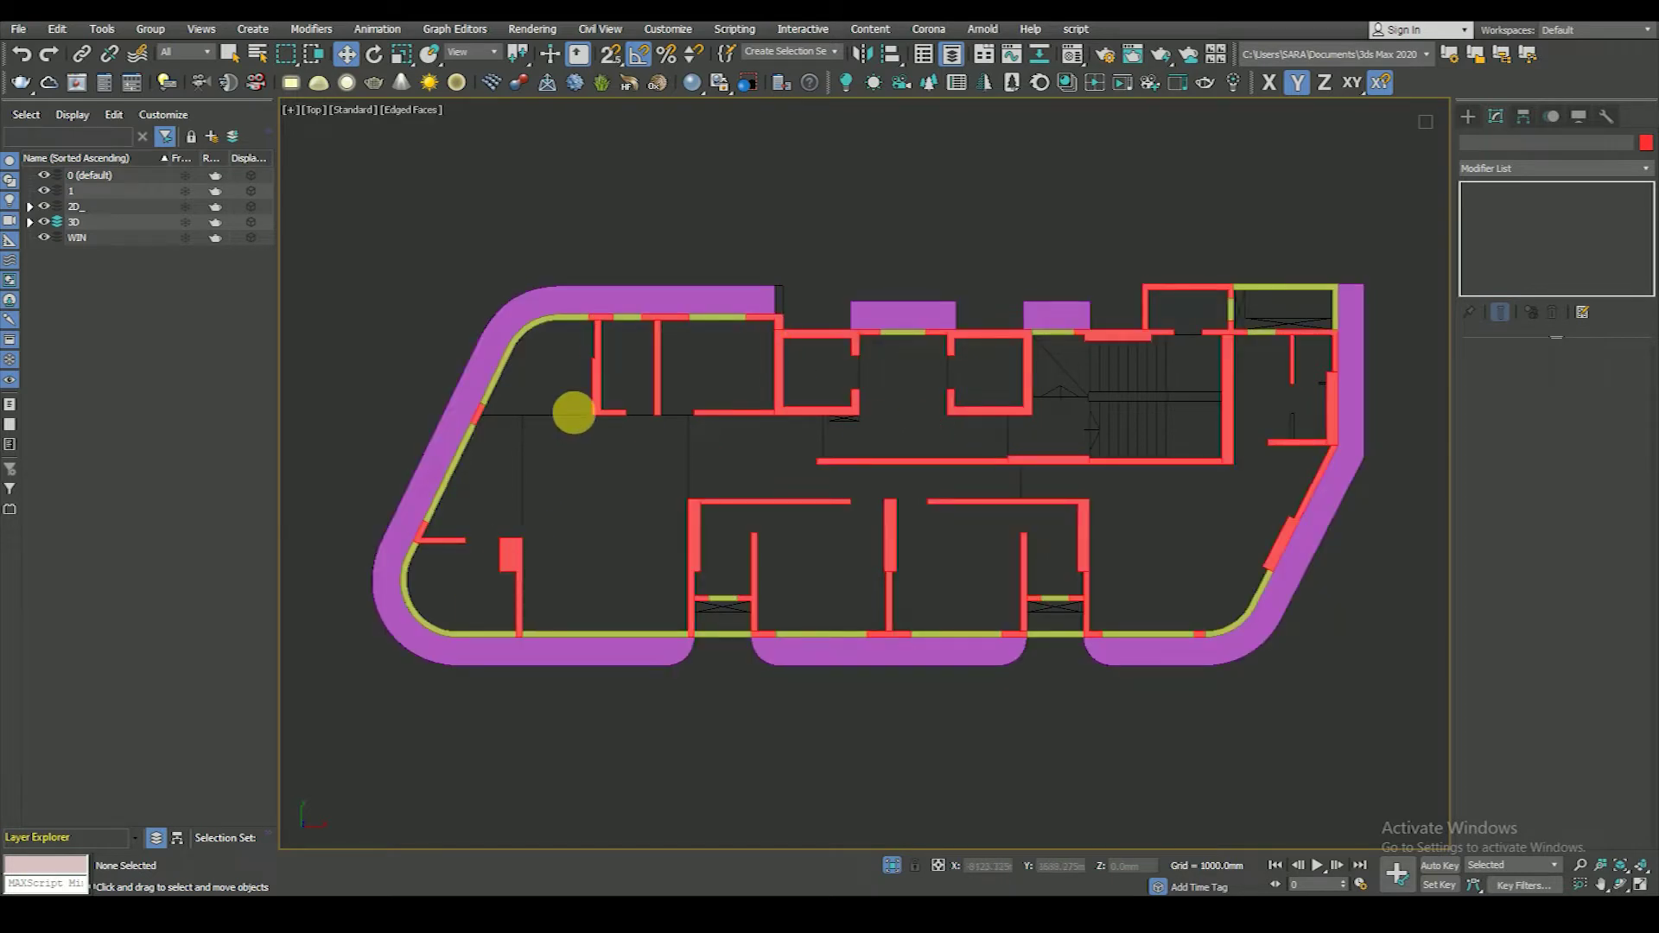
# - Briefly start the Line spline tool and pan the plan, then return to Select and Move
pyautogui.scroll(3, 574, 413)
pyautogui.scroll(-3, 766, 337)
pyautogui.press('F3')
pyautogui.click(1469, 116)
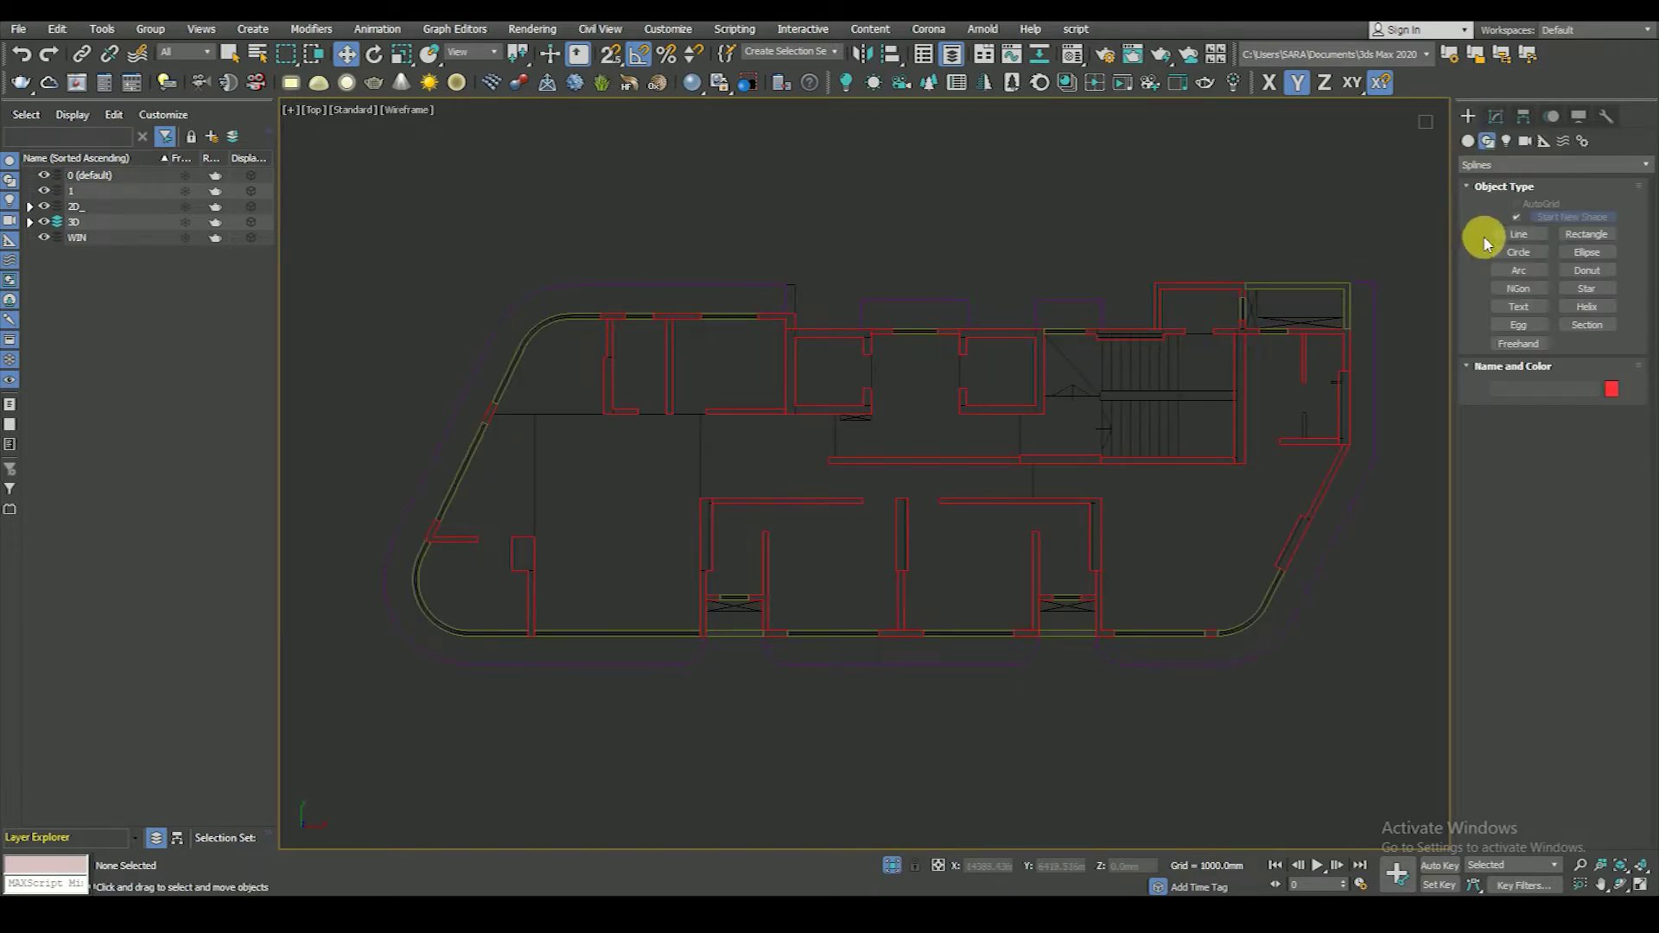
pyautogui.click(1509, 235)
pyautogui.moveTo(586, 434); pyautogui.dragTo(693, 437, button='middle')
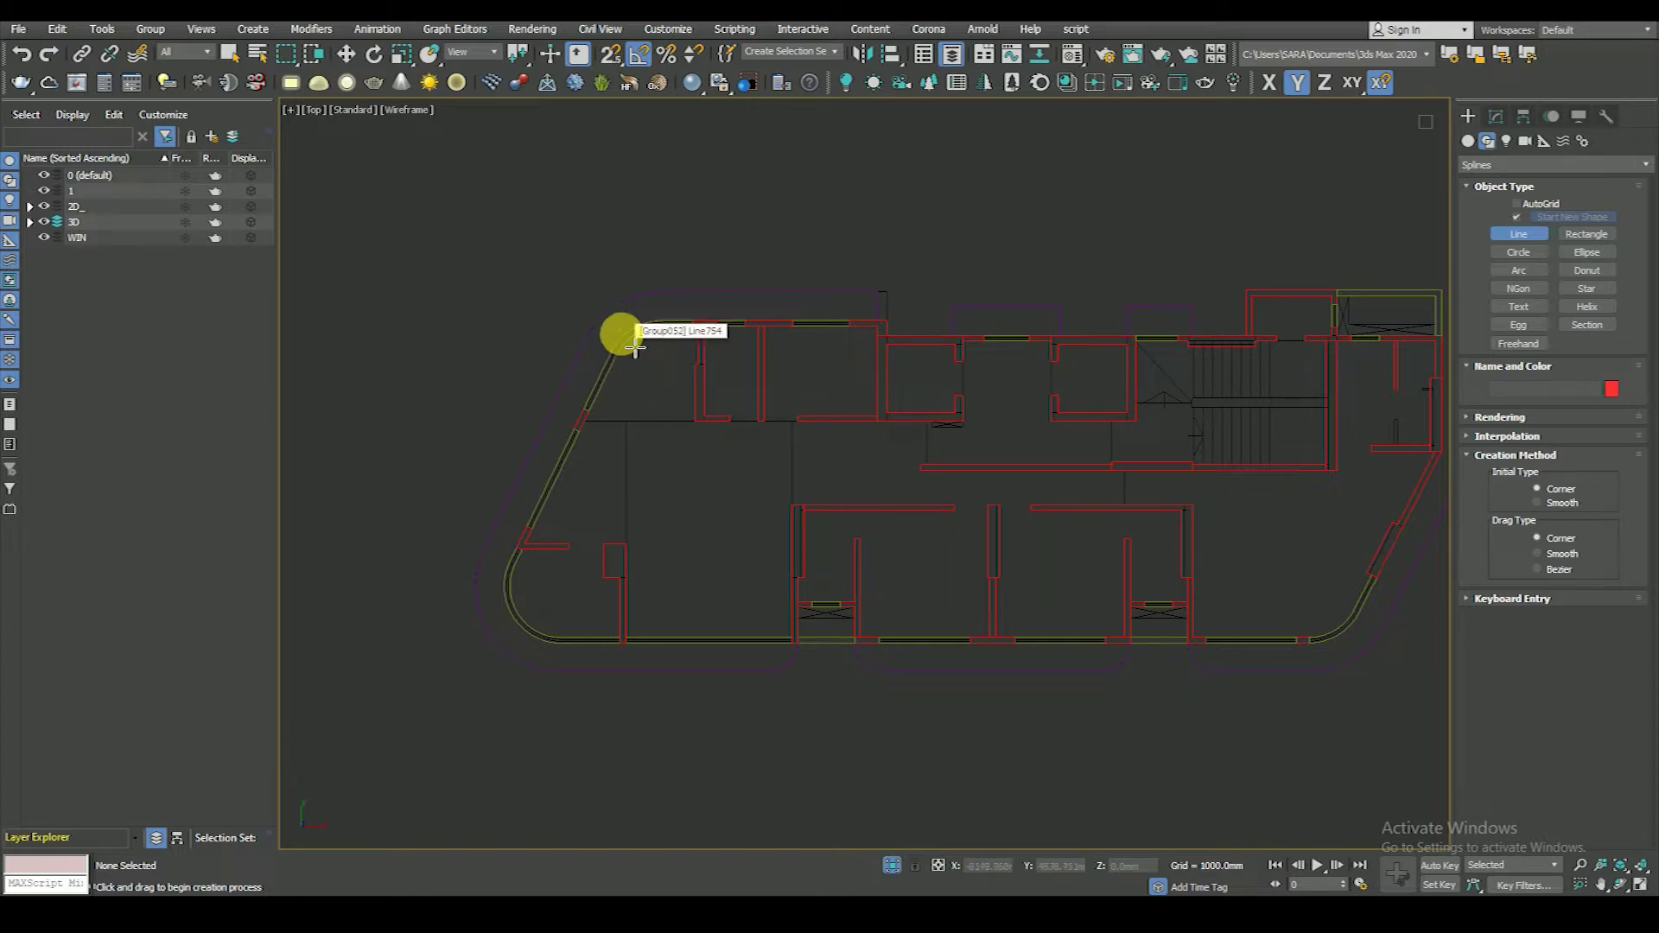
pyautogui.click(350, 54)
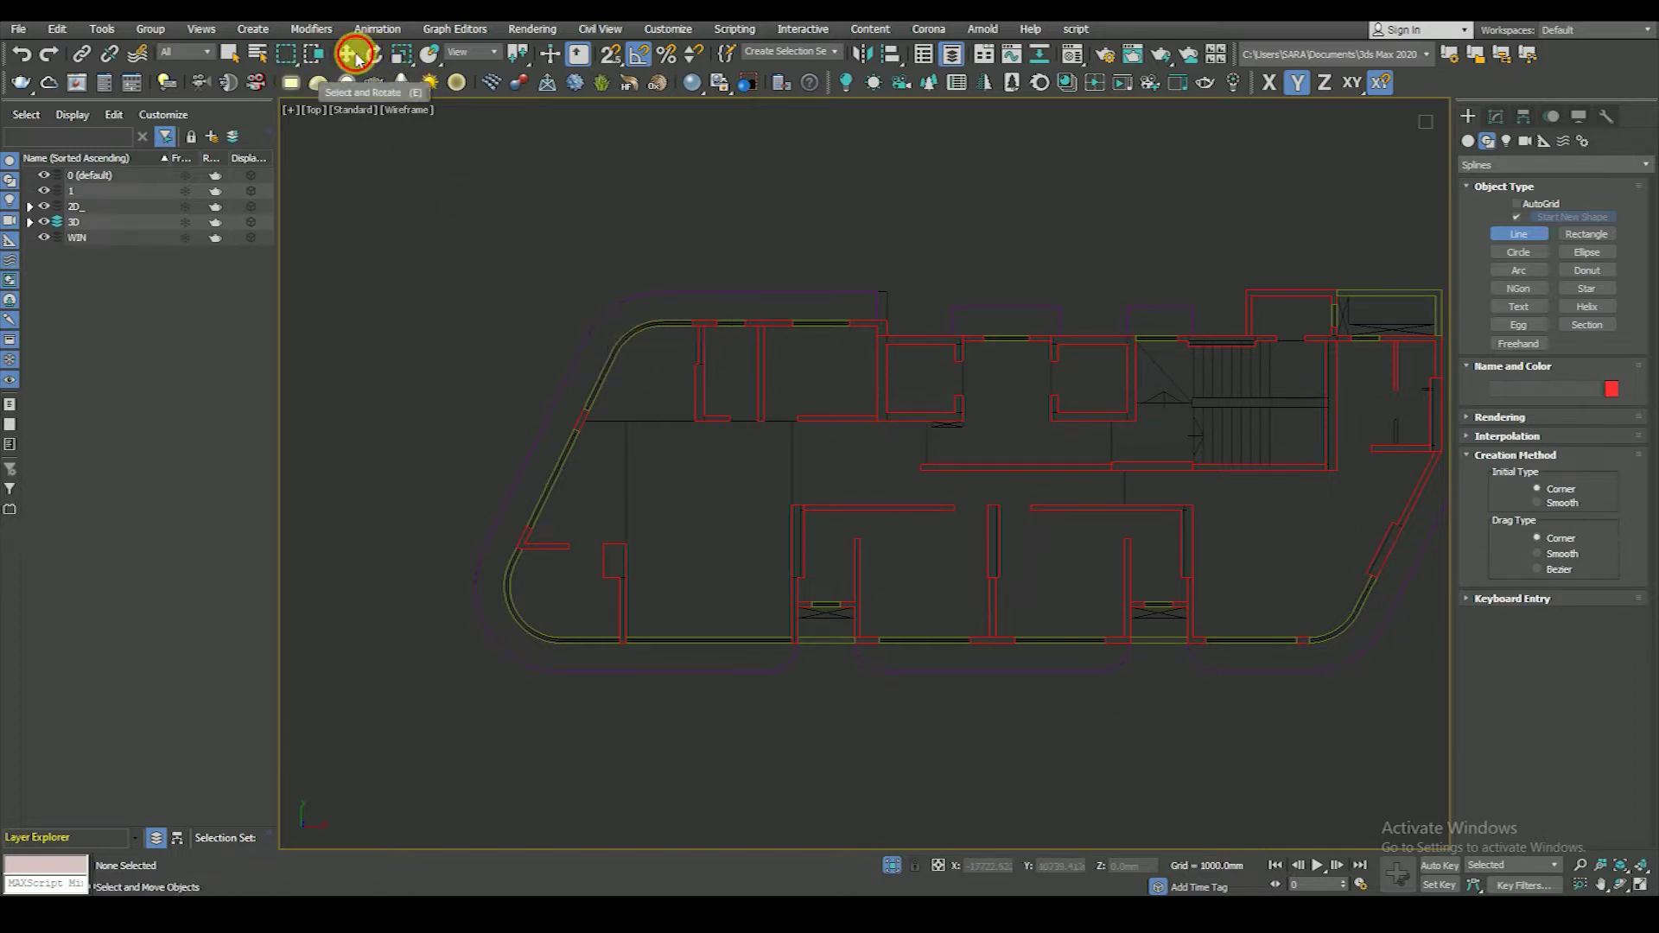
# - Select the floor's wall group and frame it in Front view in wireframe
pyautogui.press('F4')
pyautogui.moveTo(761, 467)
pyautogui.keyDown('alt'); pyautogui.mouseDown(button='middle')
pyautogui.moveTo(723, 304)
pyautogui.moveTo(637, 381)
pyautogui.moveTo(759, 622)
pyautogui.mouseUp(button='middle'); pyautogui.keyUp('alt')
pyautogui.scroll(3, 703, 470)
pyautogui.scroll(2, 696, 464)
pyautogui.click(696, 464)
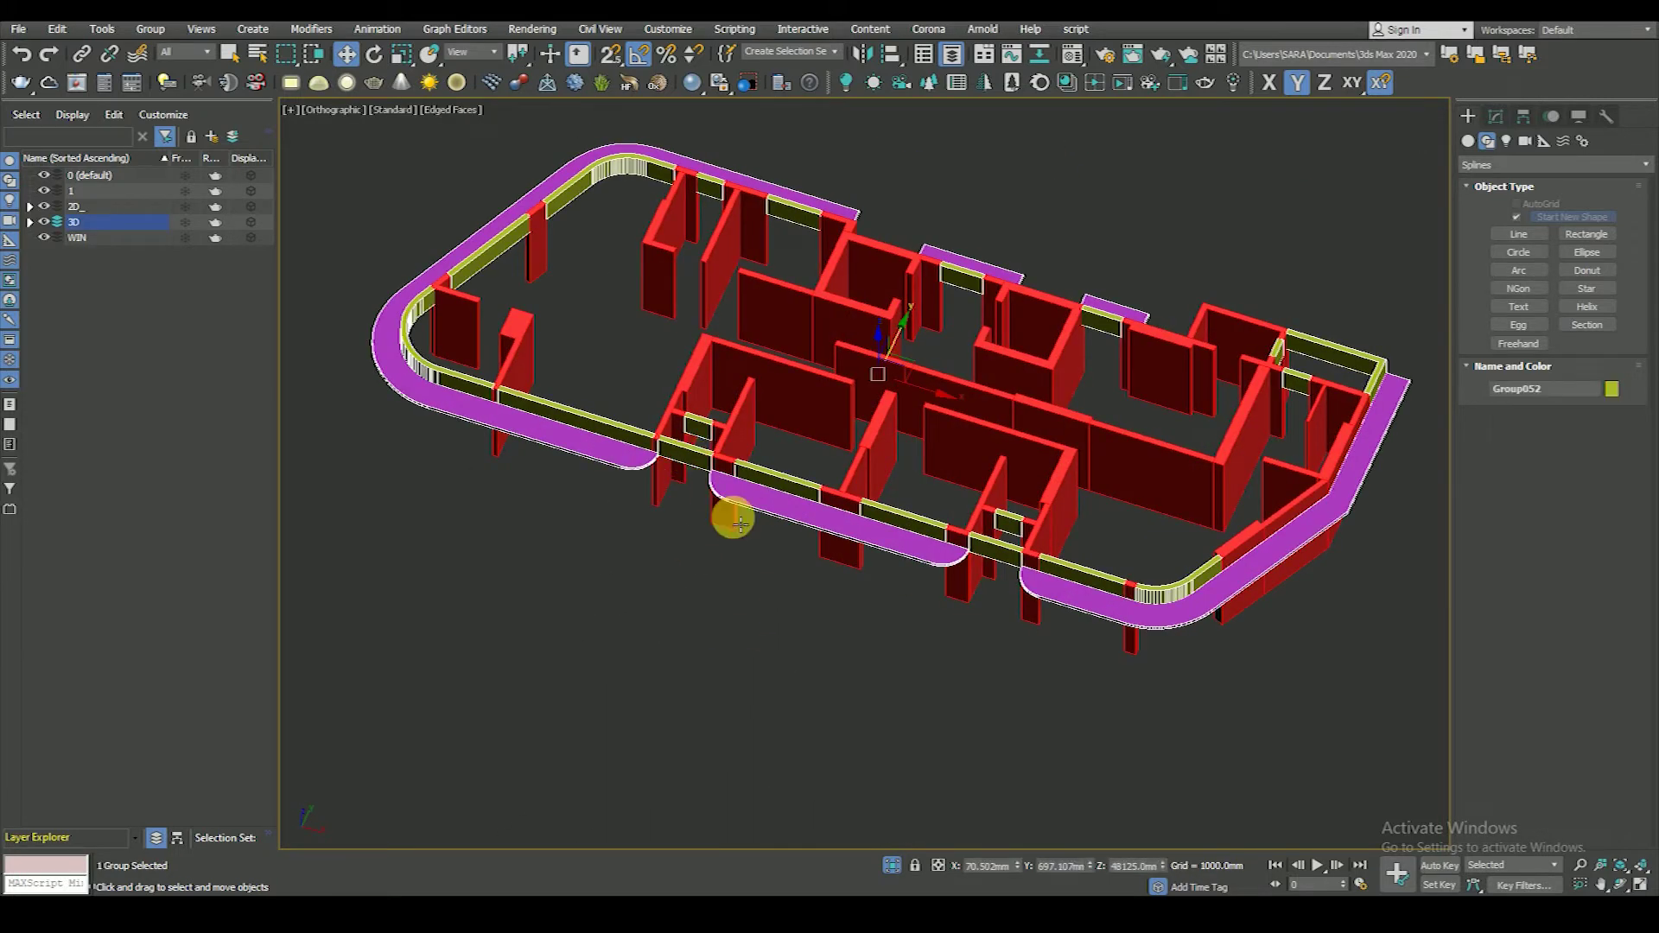
pyautogui.press('f')
pyautogui.press('z')
pyautogui.press('F3')
pyautogui.press('F3')
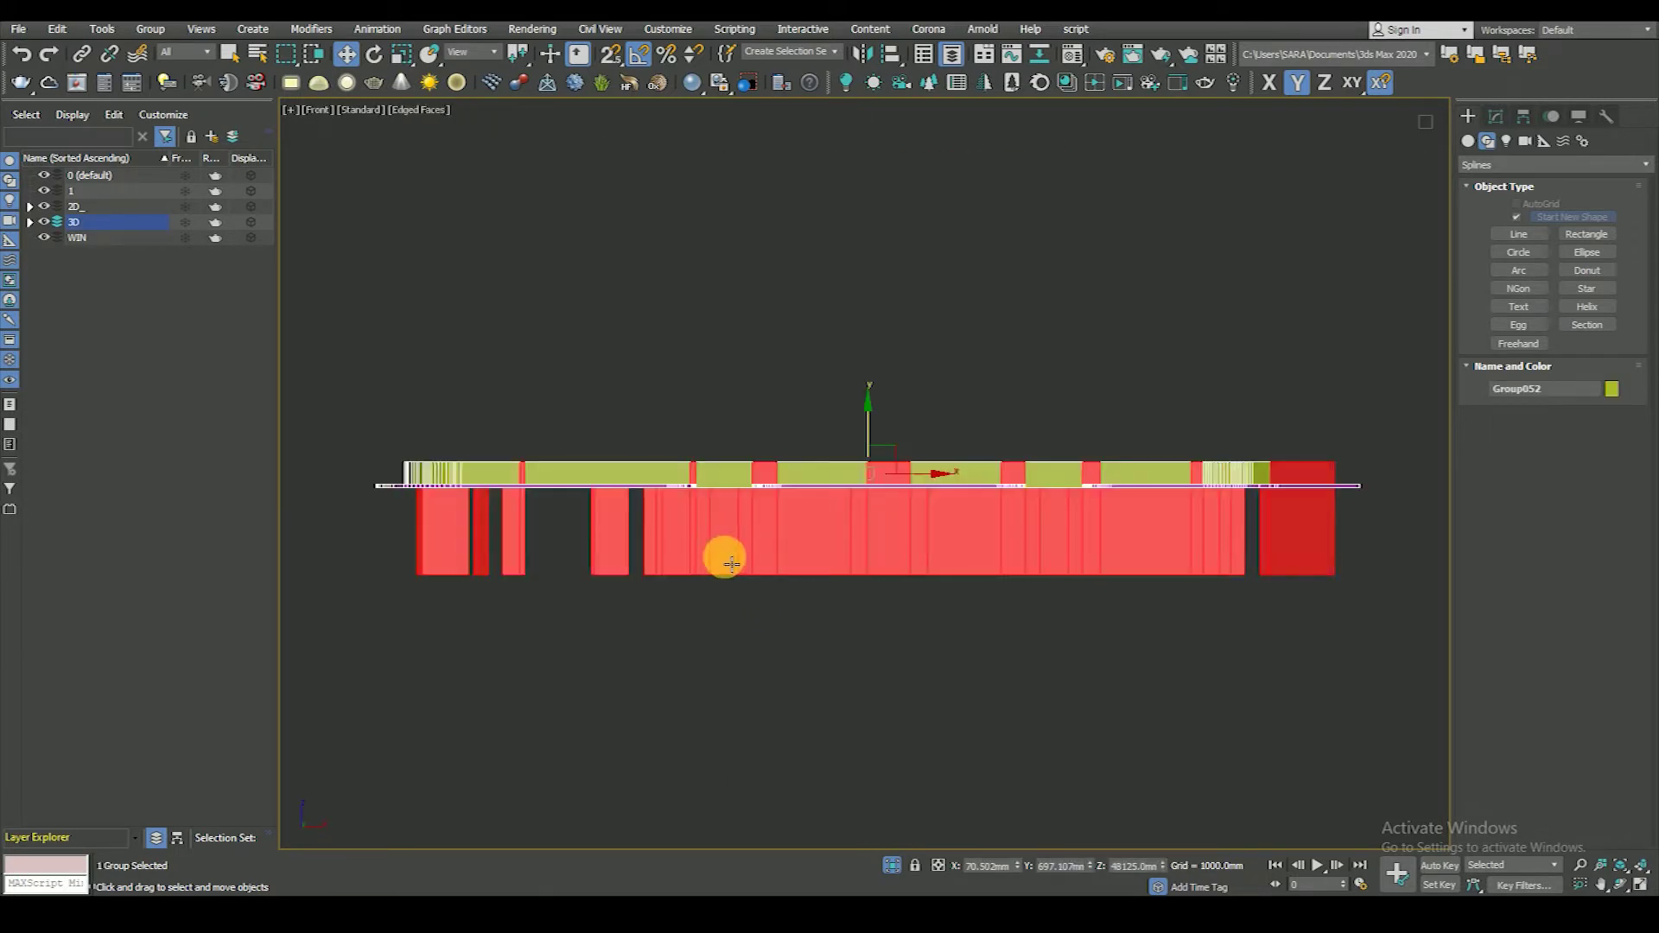
pyautogui.press('F3')
pyautogui.click(149, 33)
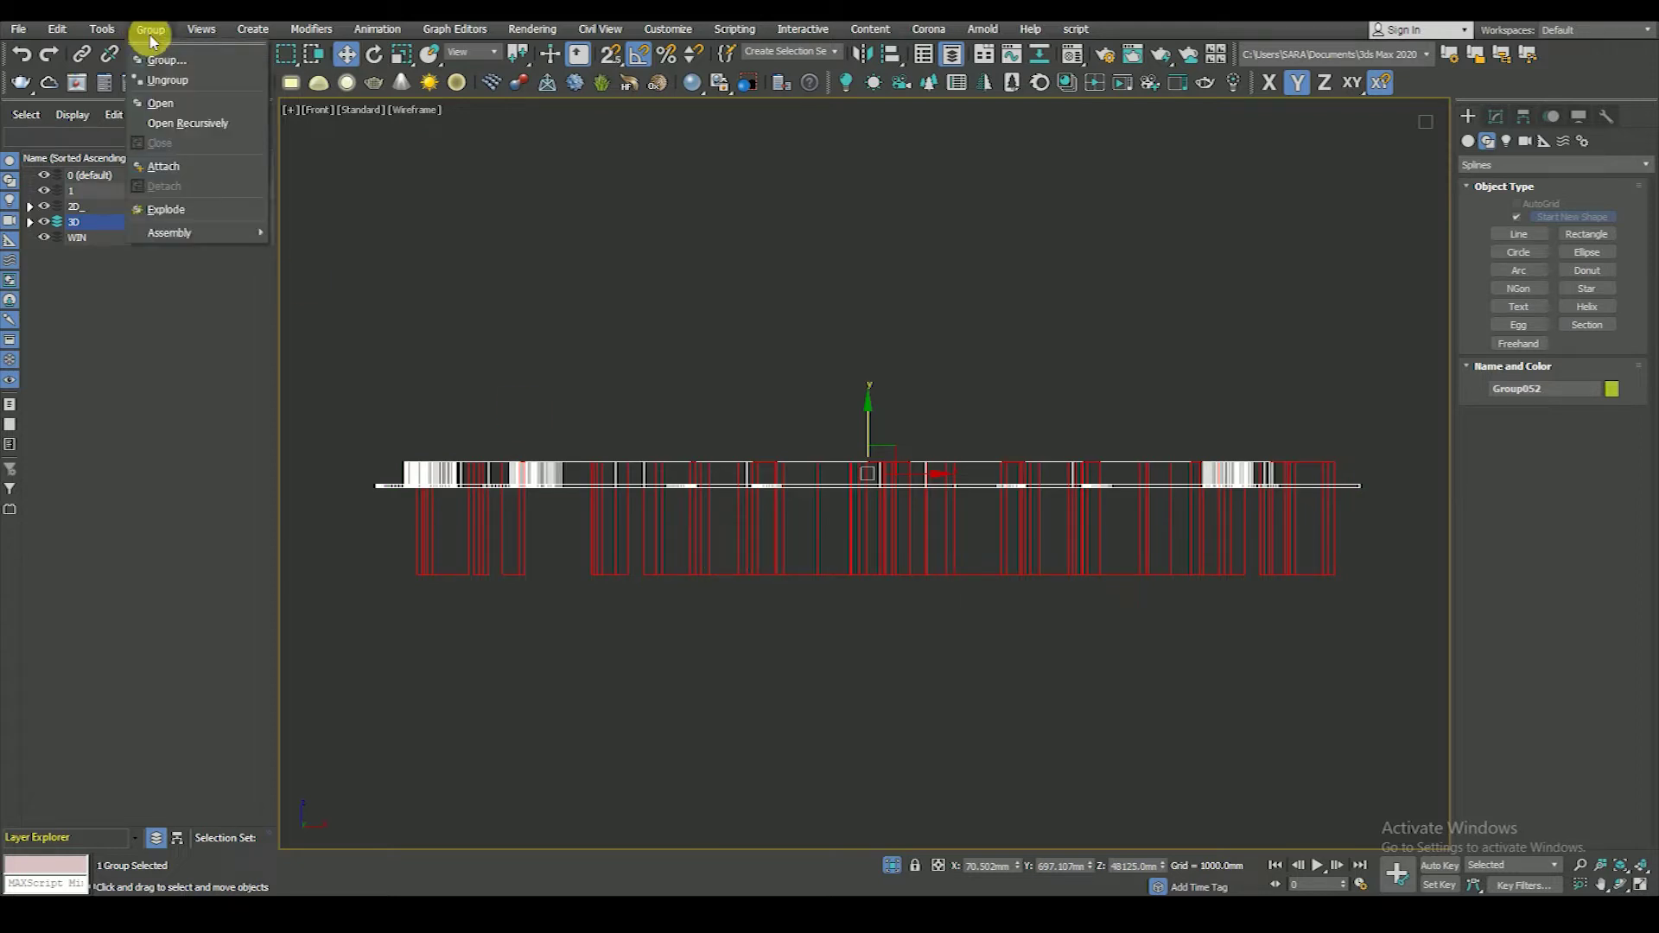
# - Open the group to inspect Line754 inside it, then close the group again
pyautogui.click(187, 123)
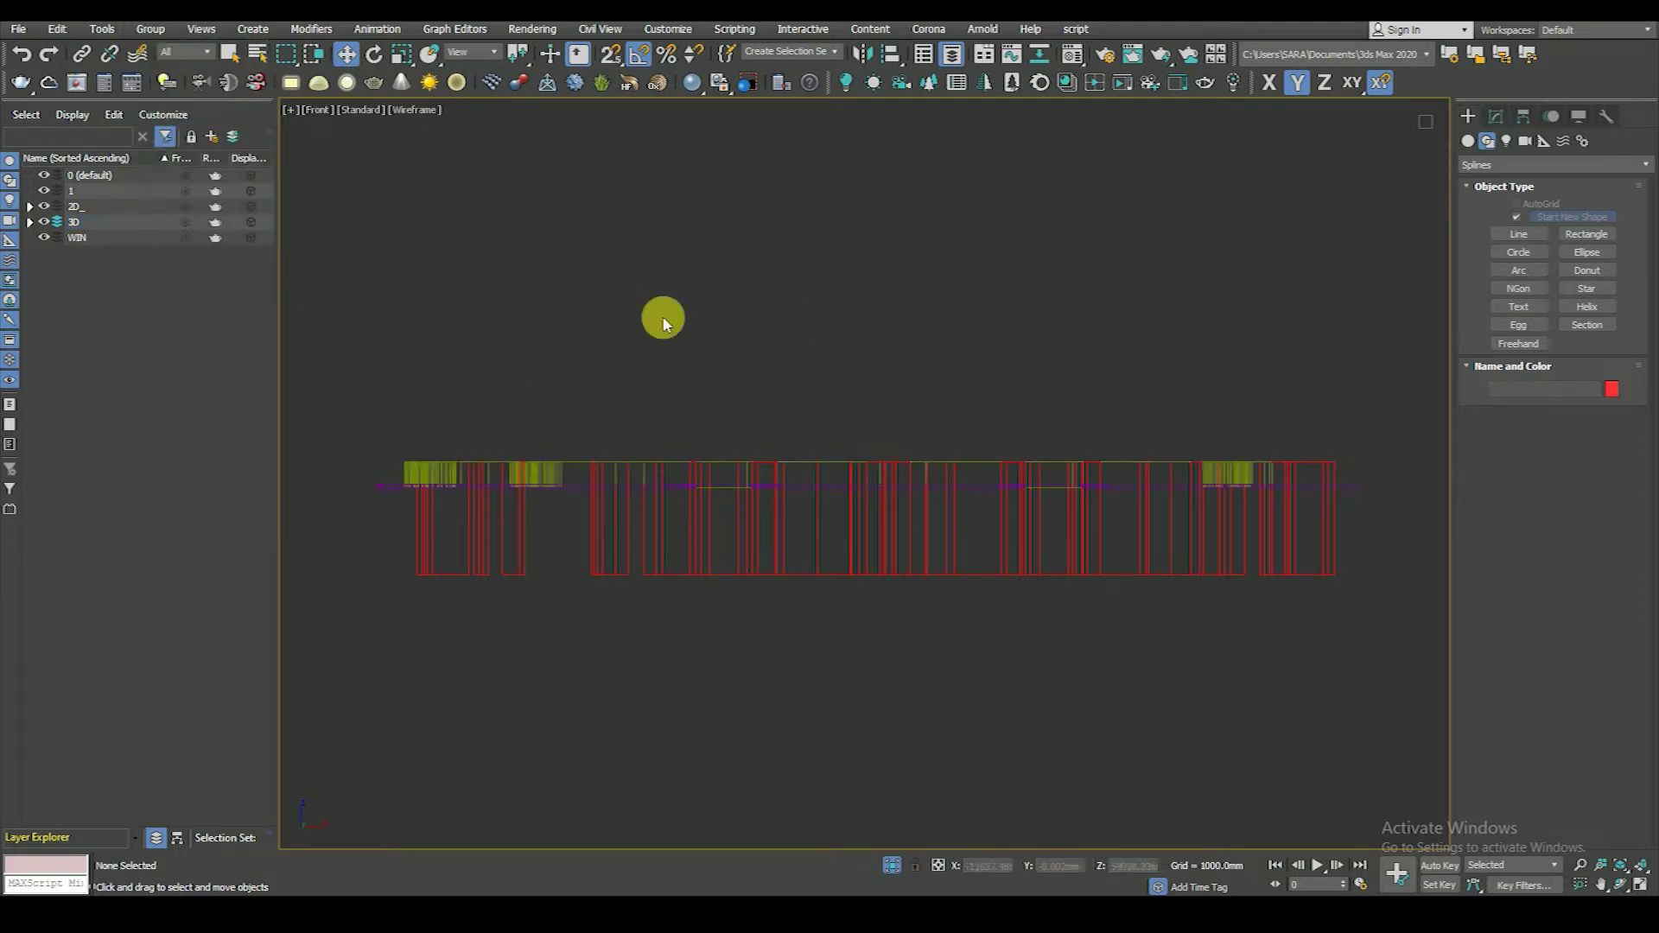
pyautogui.click(544, 475)
pyautogui.scroll(-2, 704, 443)
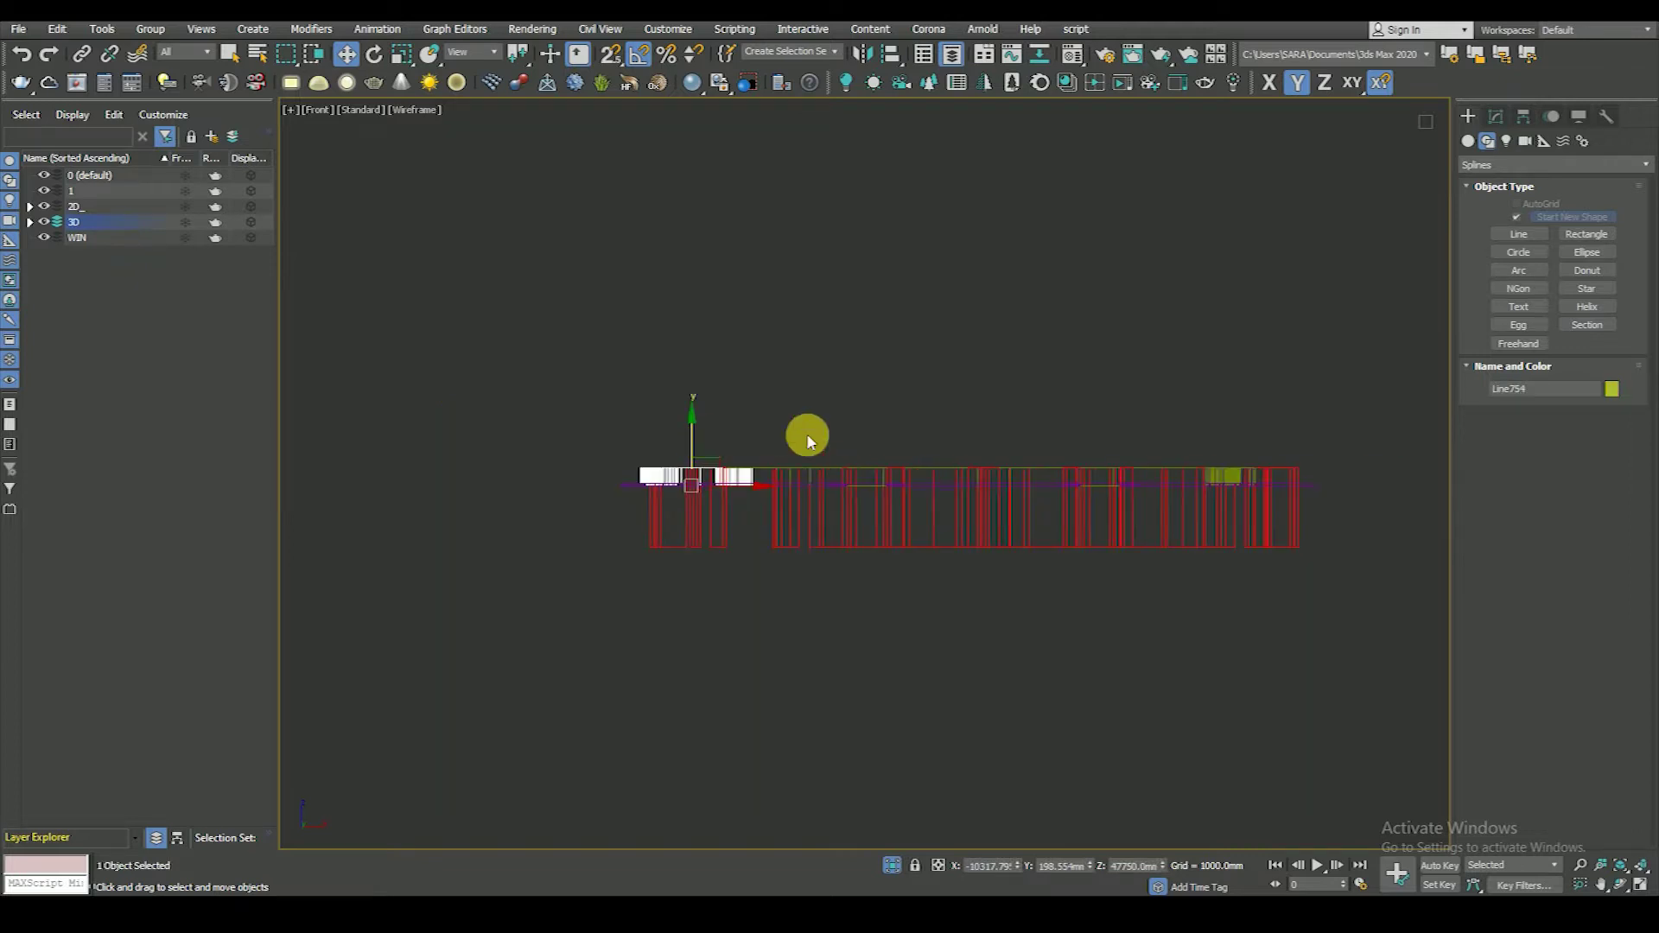
pyautogui.click(150, 28)
pyautogui.click(164, 139)
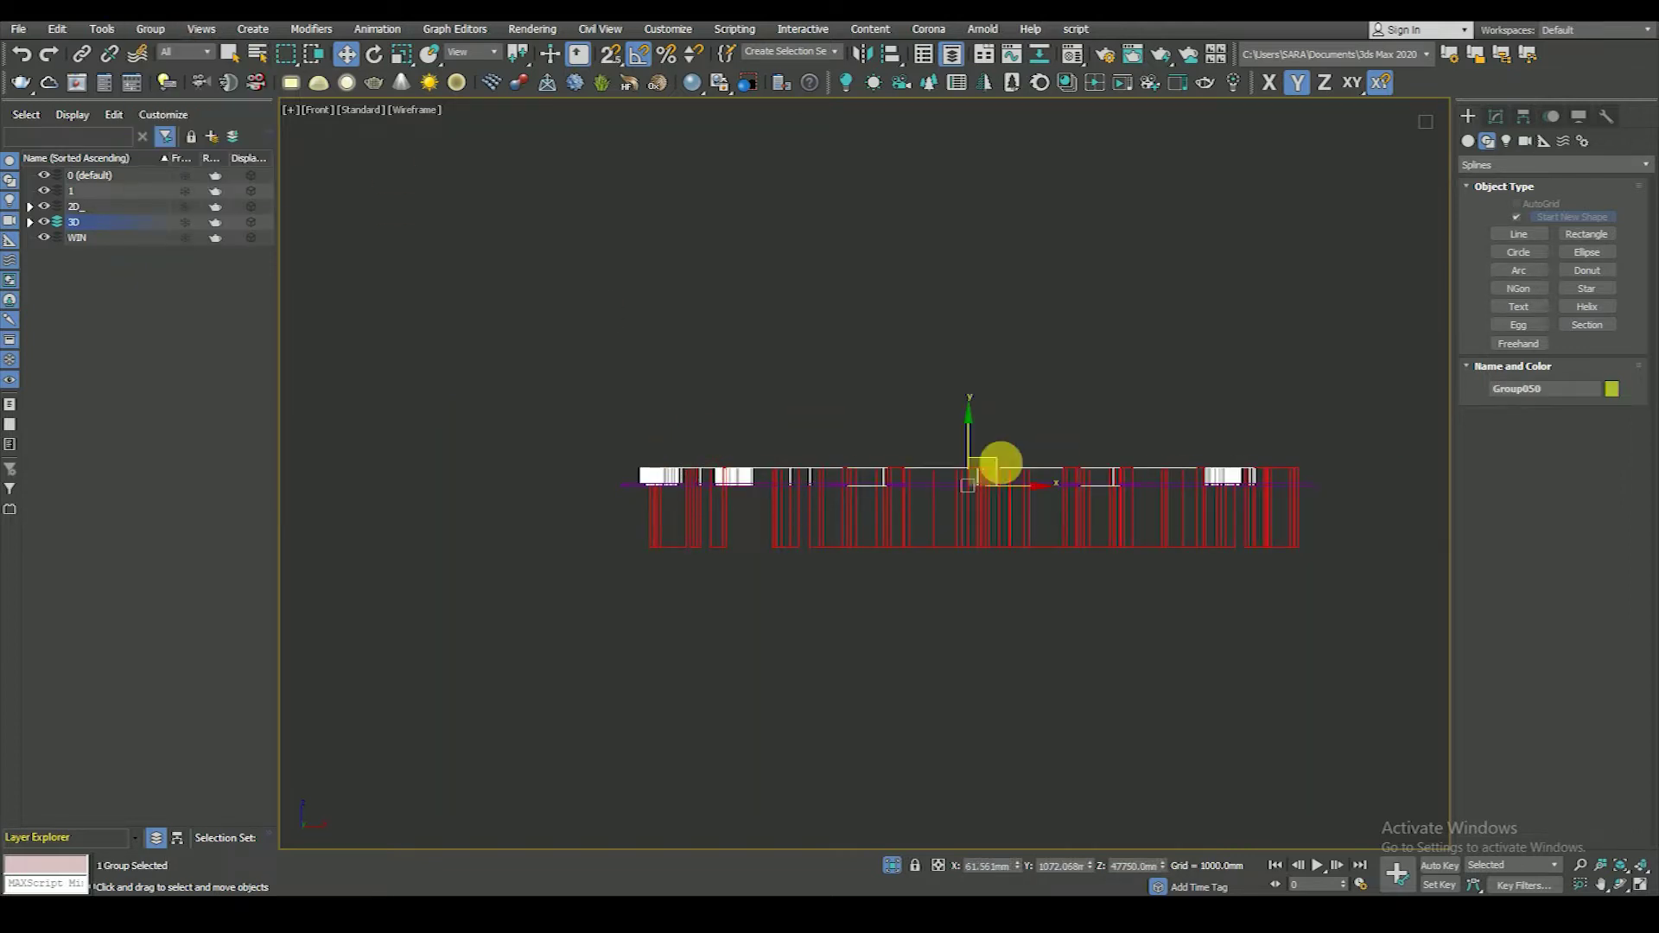
# - Copy Group050 upward and give the copy an Extrude Amount of 1200
pyautogui.keyDown('shift'); pyautogui.moveTo(974, 420); pyautogui.dragTo(897, 402); pyautogui.keyUp('shift')
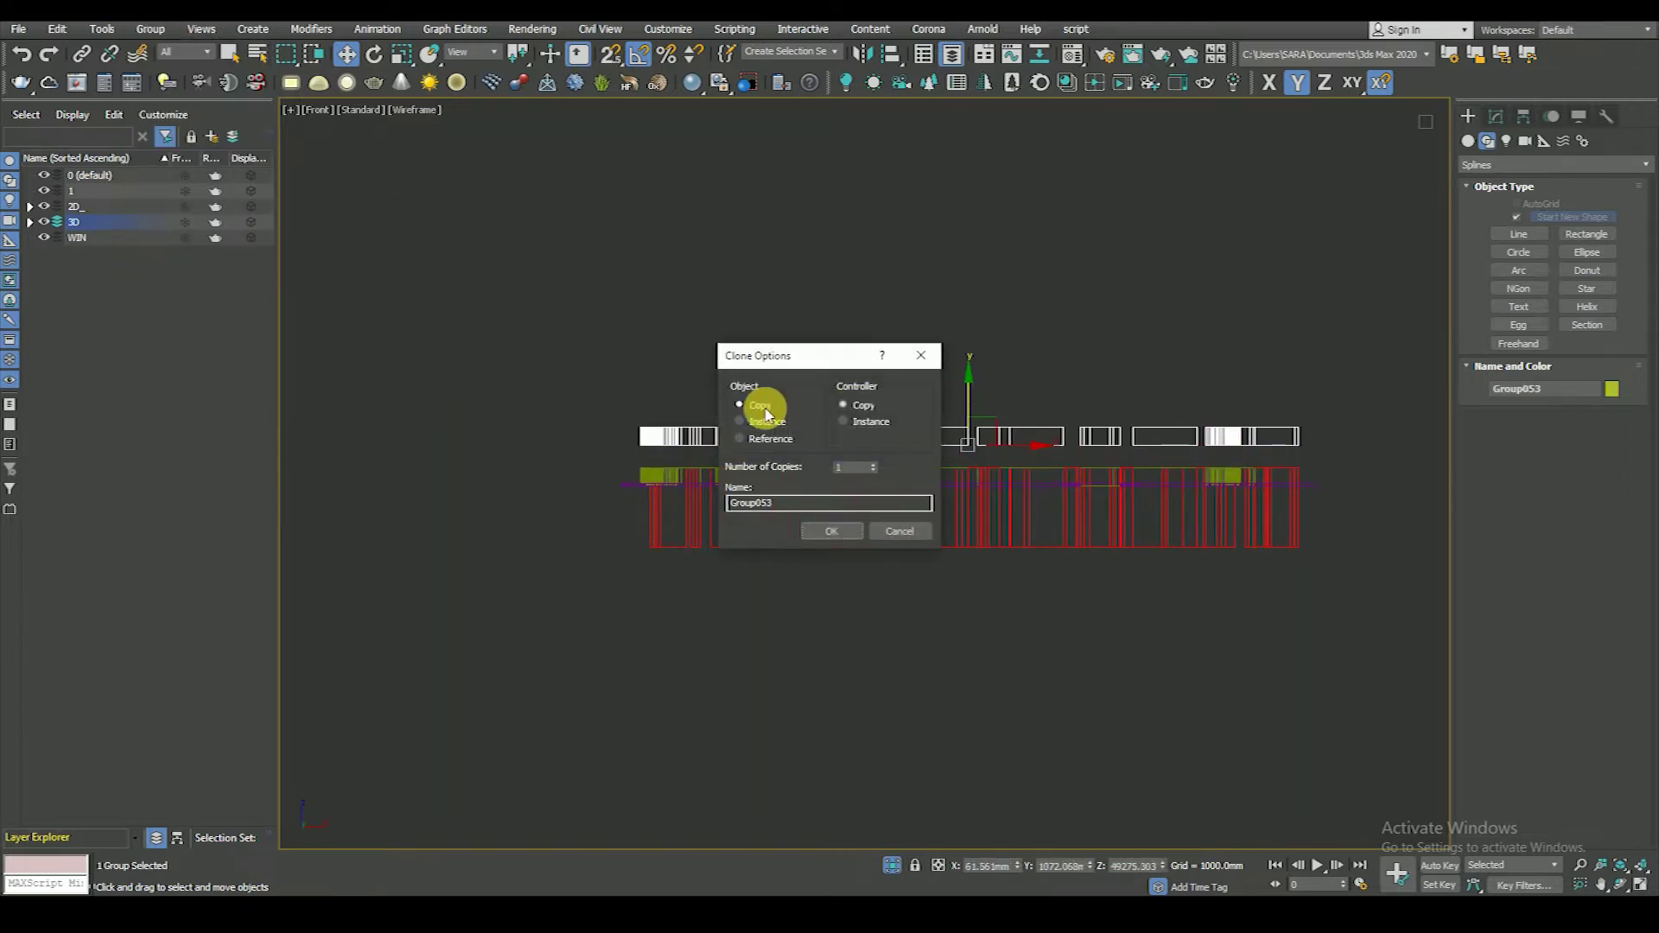
pyautogui.click(835, 530)
pyautogui.scroll(3, 1167, 432)
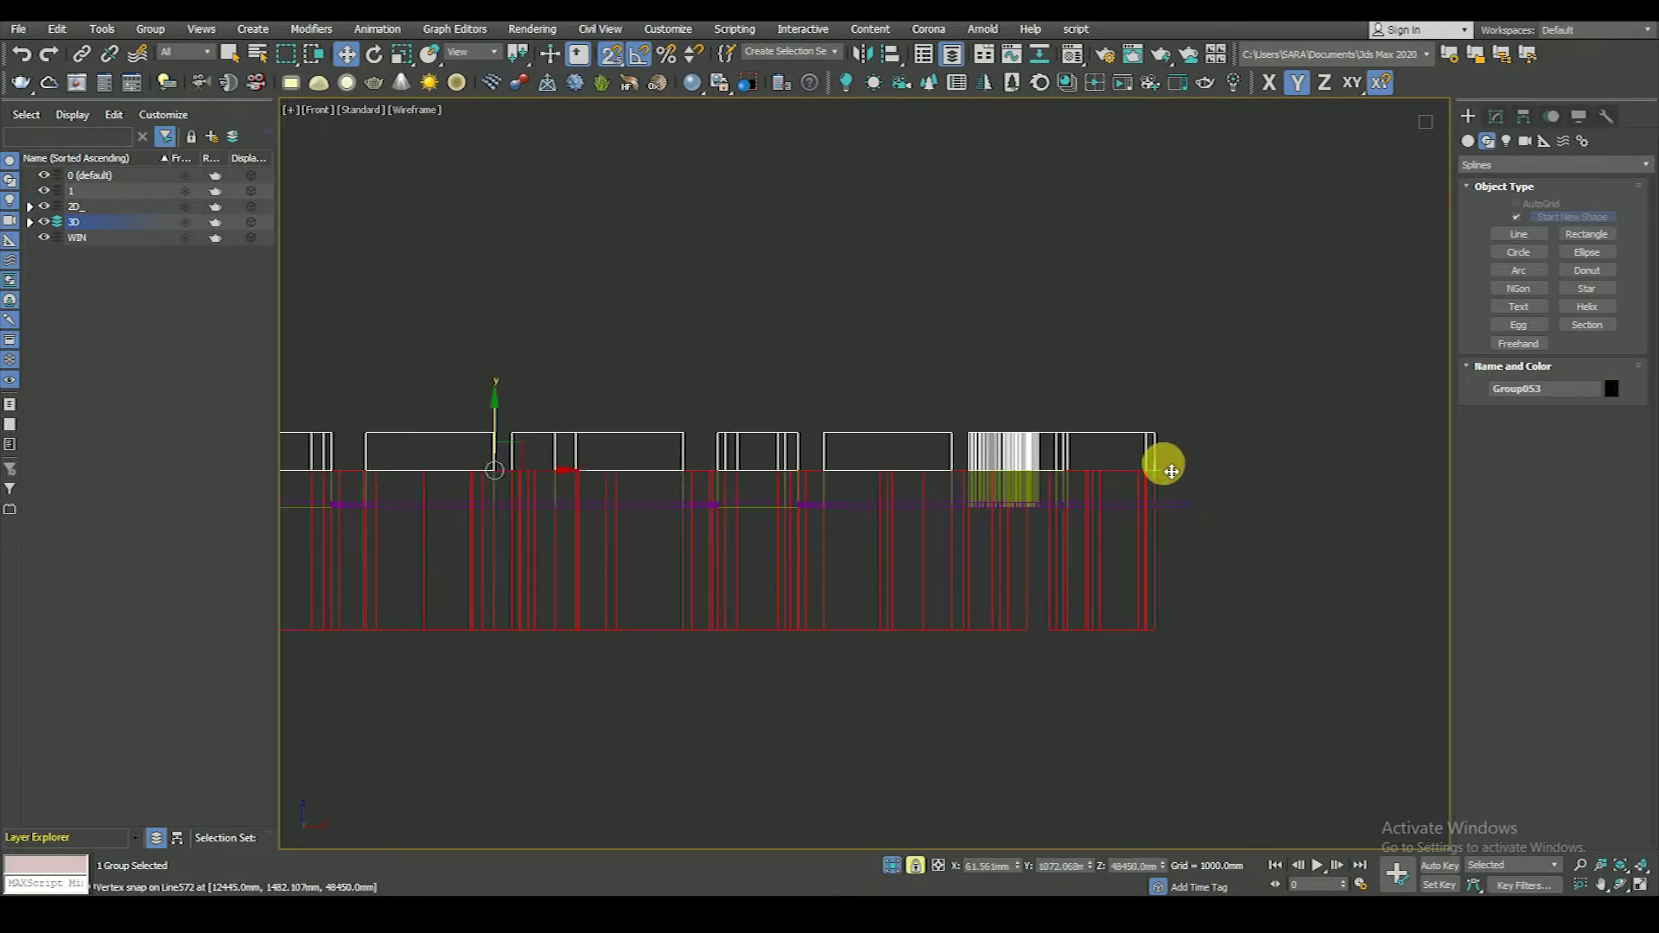
pyautogui.click(1496, 116)
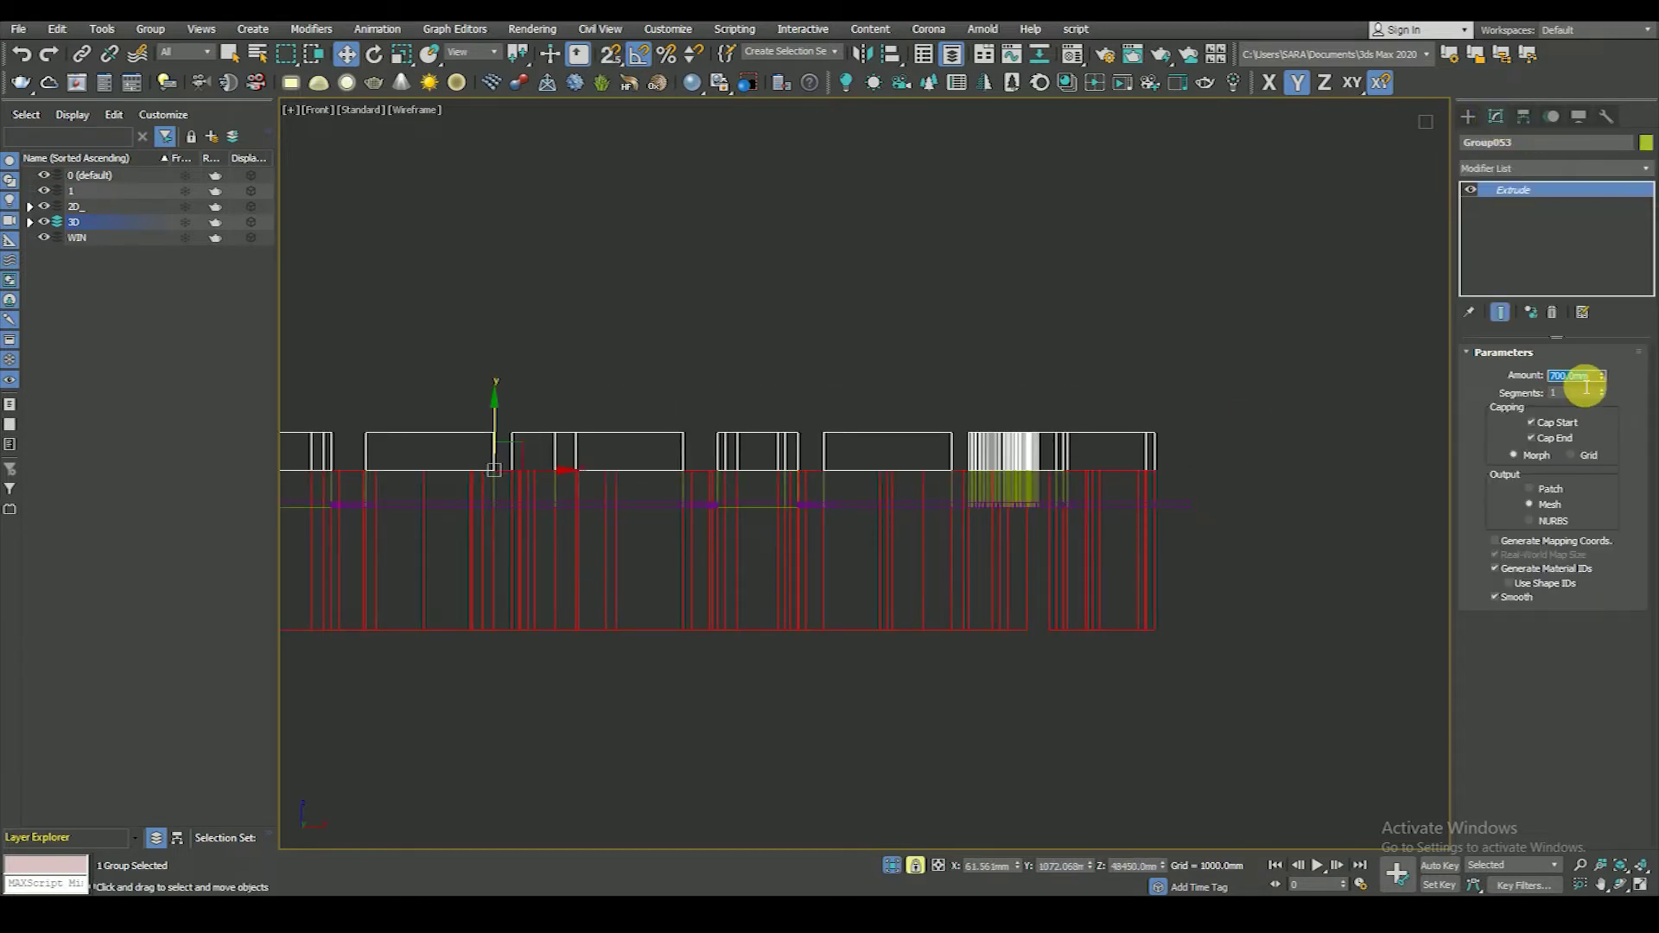
pyautogui.scroll(-2, 1141, 492)
pyautogui.scroll(-2, 1141, 493)
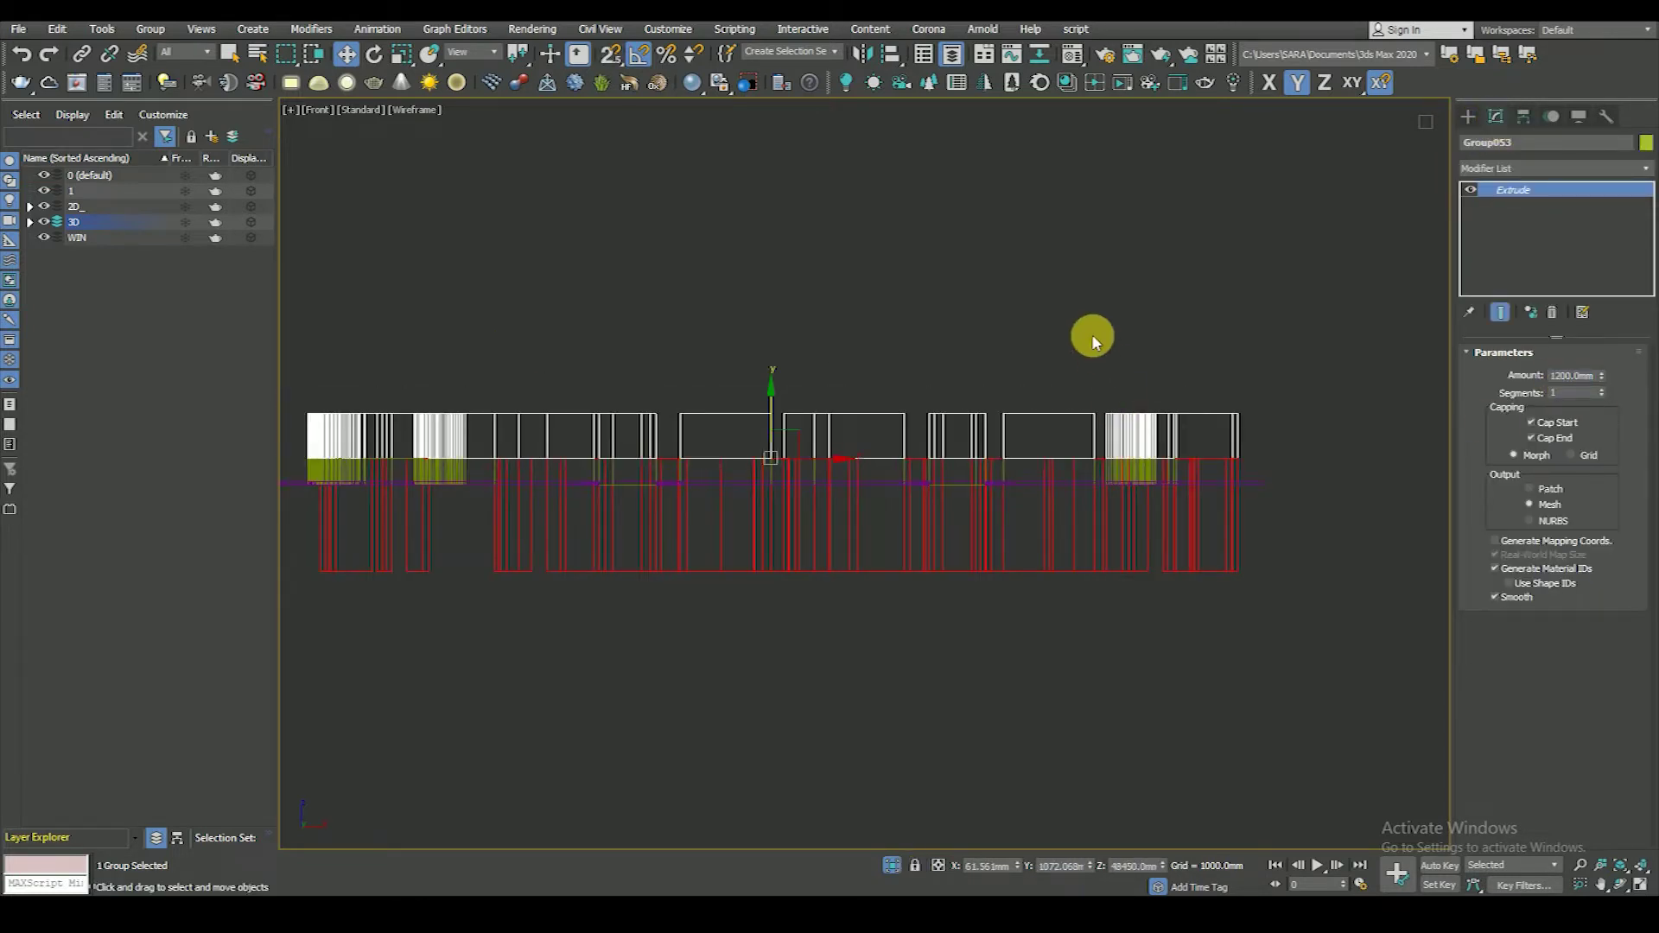
# - Copy the floor's wall group upward and raise it above the original storey
pyautogui.click(1093, 337)
pyautogui.click(1096, 563)
pyautogui.scroll(-2, 1096, 563)
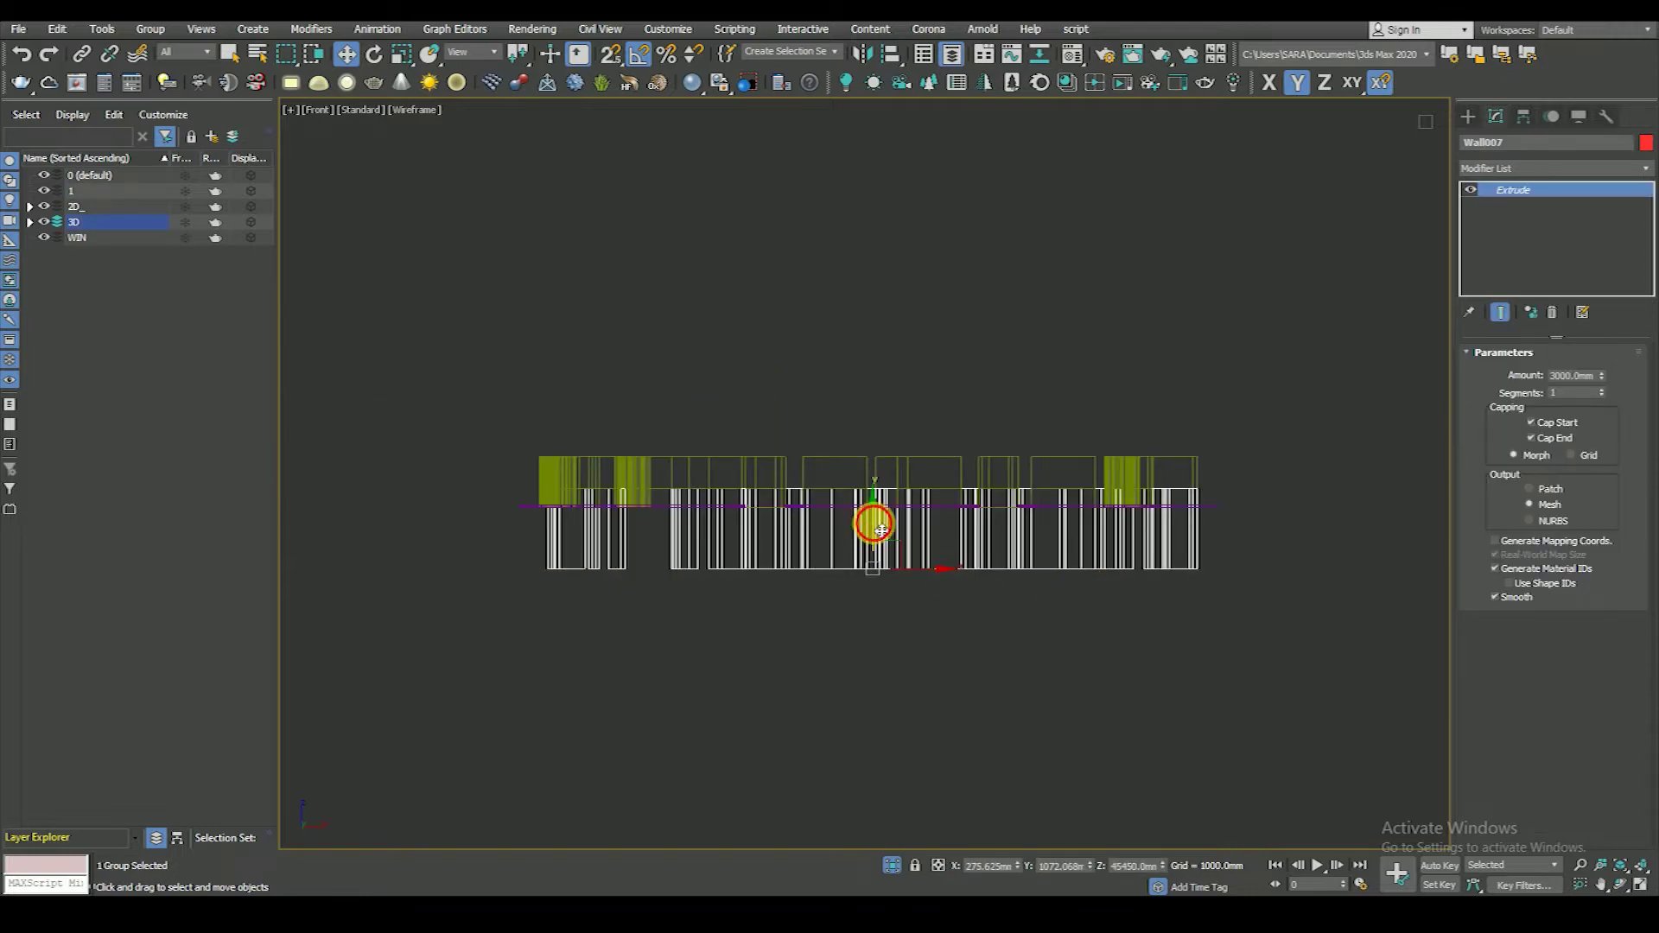
pyautogui.keyDown('shift'); pyautogui.moveTo(881, 531); pyautogui.dragTo(870, 415); pyautogui.keyUp('shift')
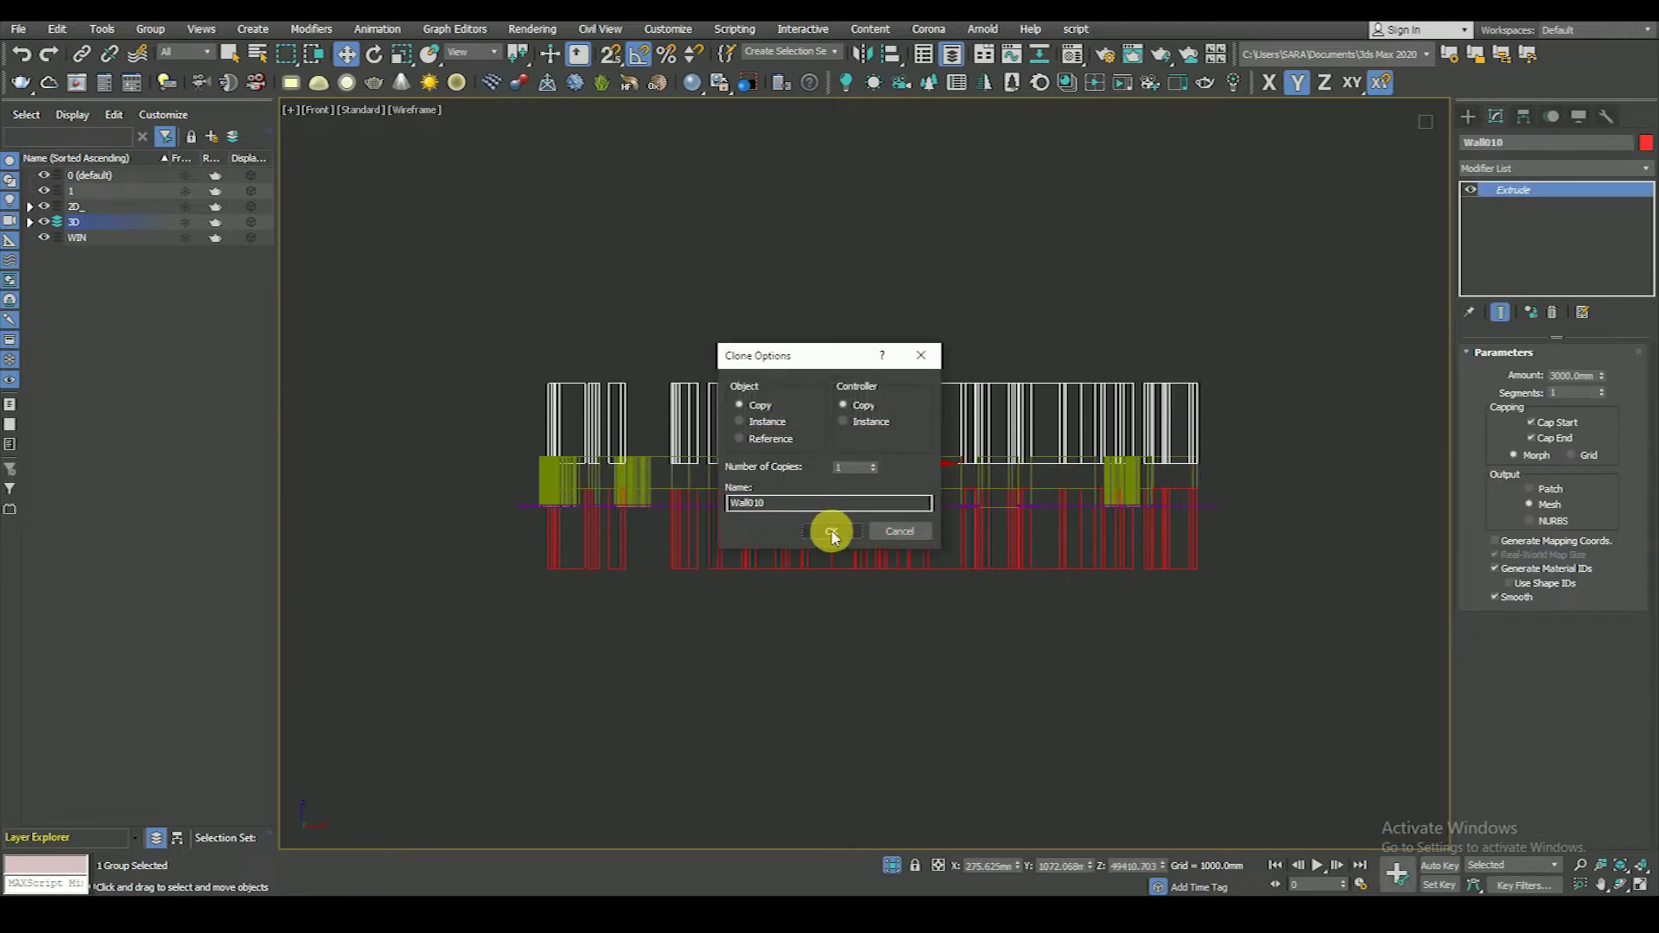
pyautogui.click(832, 536)
pyautogui.moveTo(859, 473); pyautogui.dragTo(895, 319)
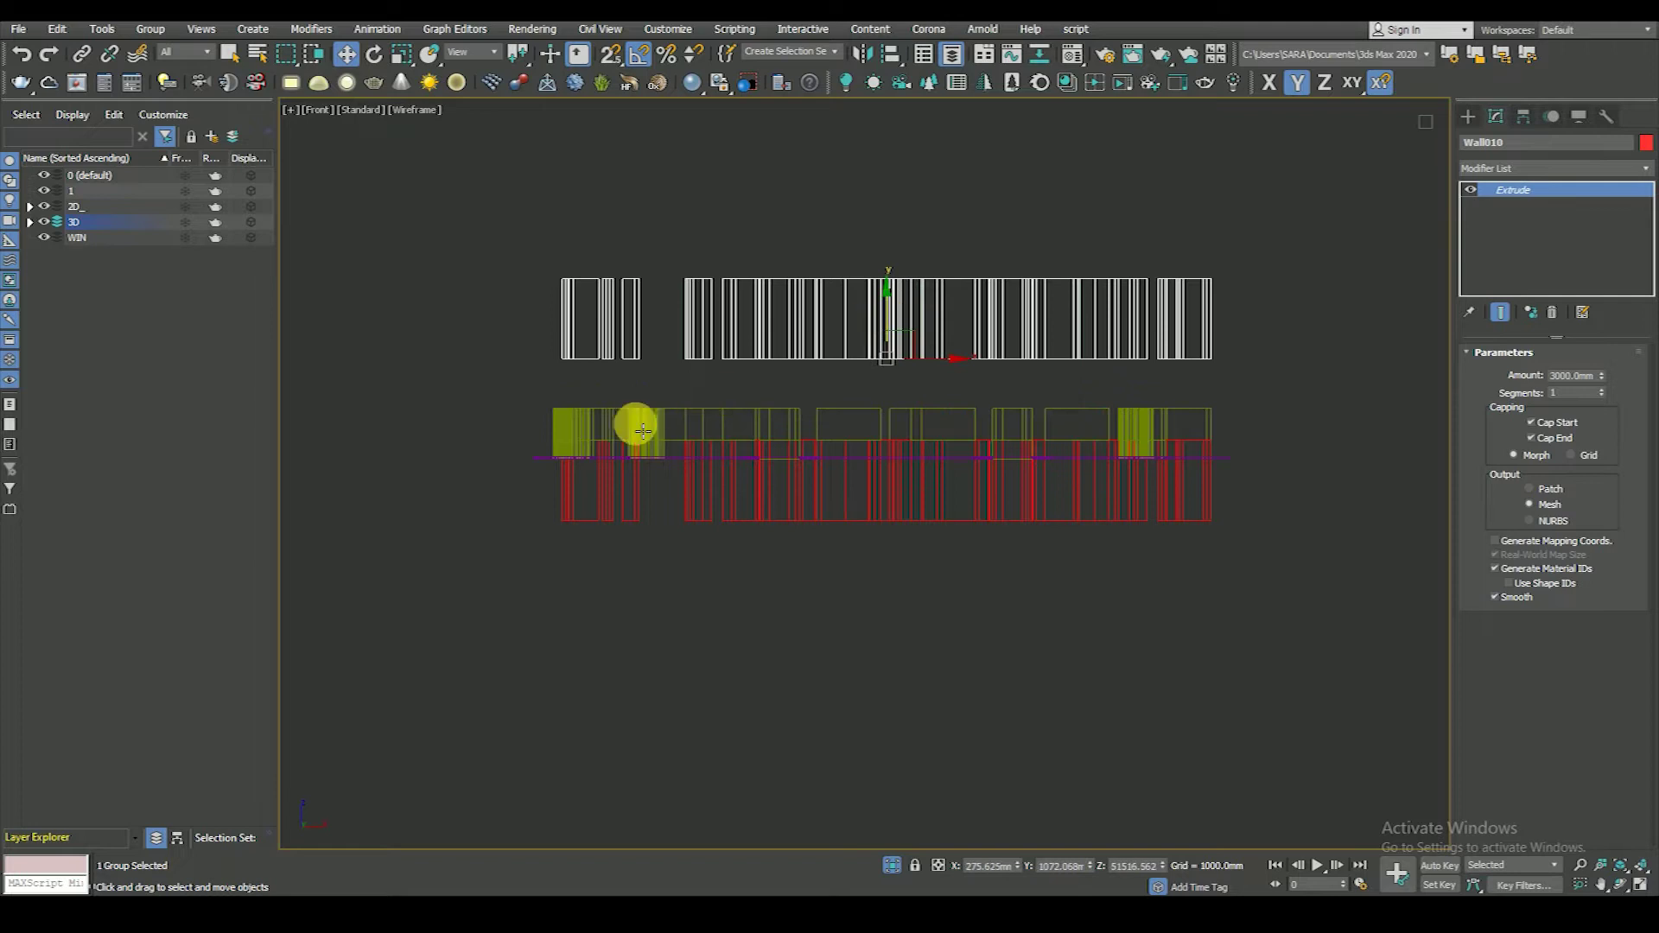
pyautogui.scroll(2, 600, 456)
pyautogui.press('F4')
# - Snap the copied walls down onto the floor line in Front view
pyautogui.scroll(-2, 599, 438)
pyautogui.moveTo(727, 490)
pyautogui.keyDown('alt'); pyautogui.mouseDown(button='middle')
pyautogui.moveTo(694, 539)
pyautogui.moveTo(720, 623)
pyautogui.moveTo(726, 608)
pyautogui.mouseUp(button='middle'); pyautogui.keyUp('alt')
pyautogui.press('f')
pyautogui.scroll(-1, 752, 470)
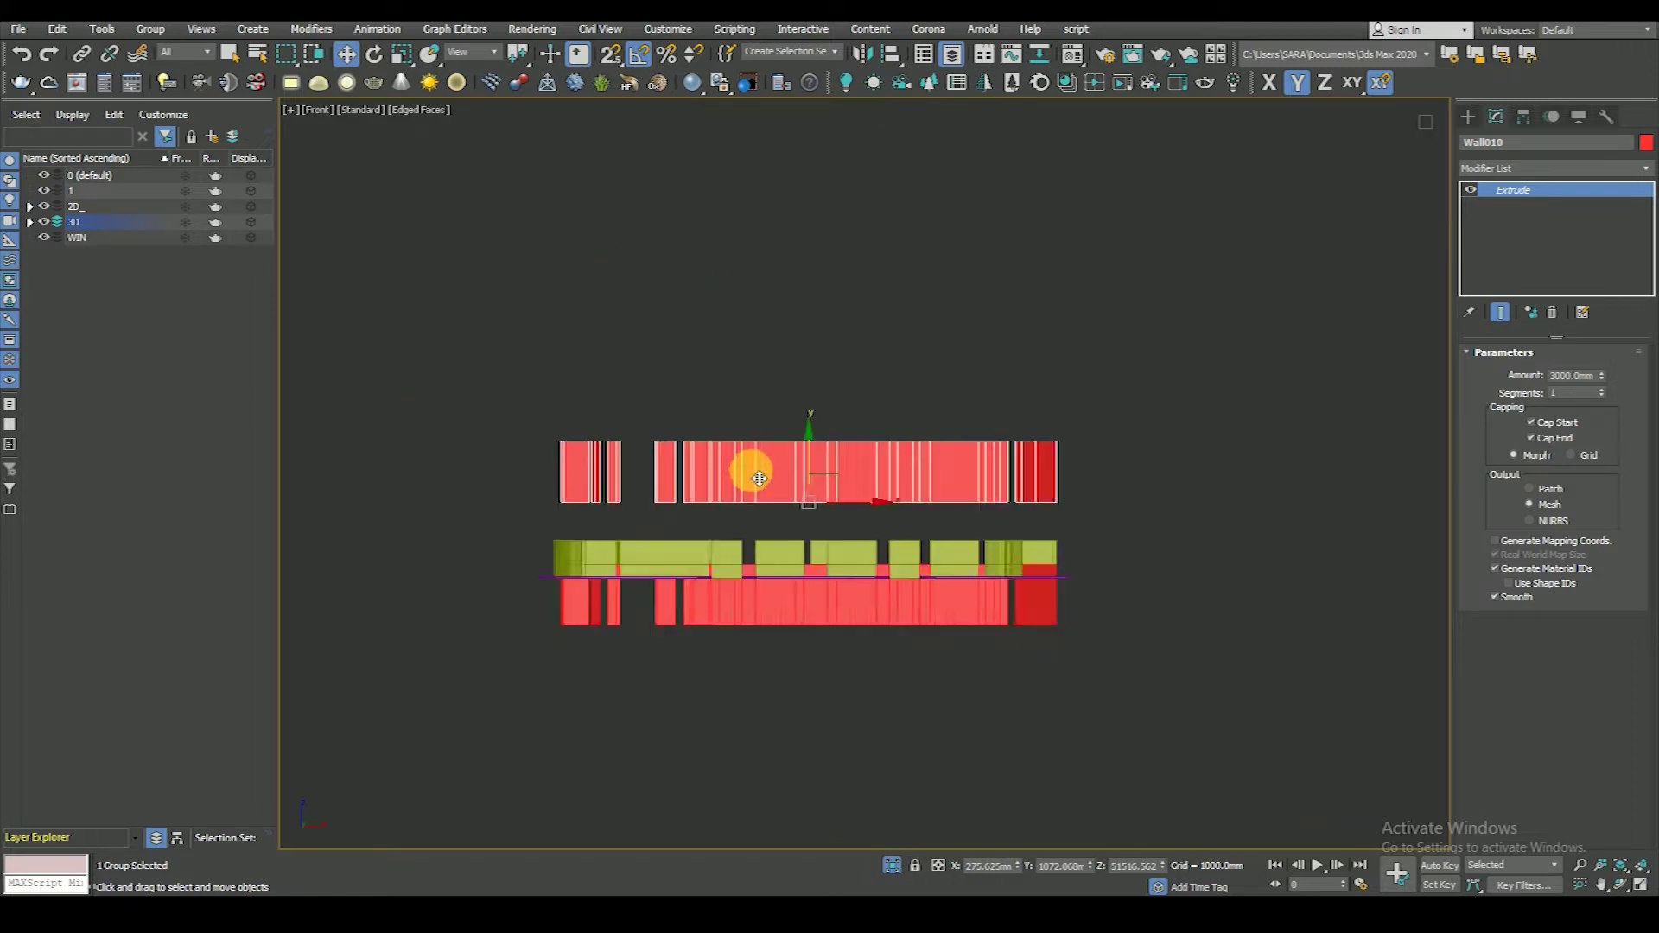
pyautogui.scroll(3, 545, 516)
pyautogui.press('F4')
pyautogui.moveTo(514, 516); pyautogui.dragTo(520, 644)
pyautogui.scroll(-5, 605, 536)
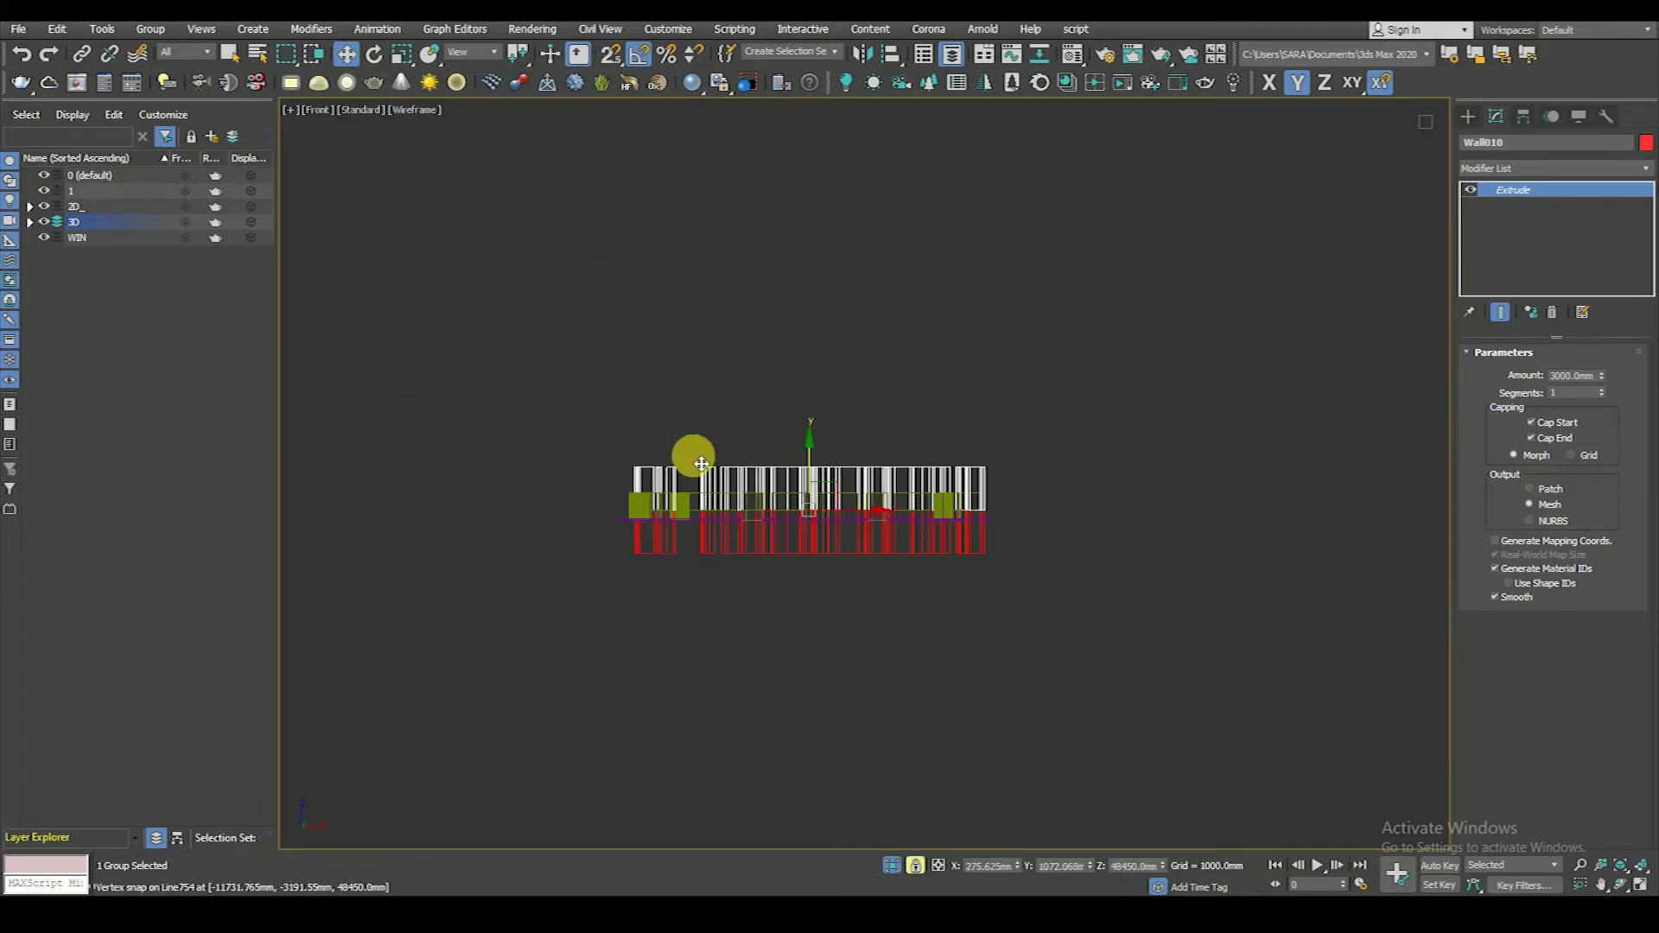
pyautogui.keyDown('alt'); pyautogui.moveTo(685, 463); pyautogui.dragTo(741, 574, button='middle'); pyautogui.keyUp('alt')
# - Isolate the window band and wall groups, then open the extruded wall group
pyautogui.click(752, 631)
pyautogui.scroll(4, 623, 449)
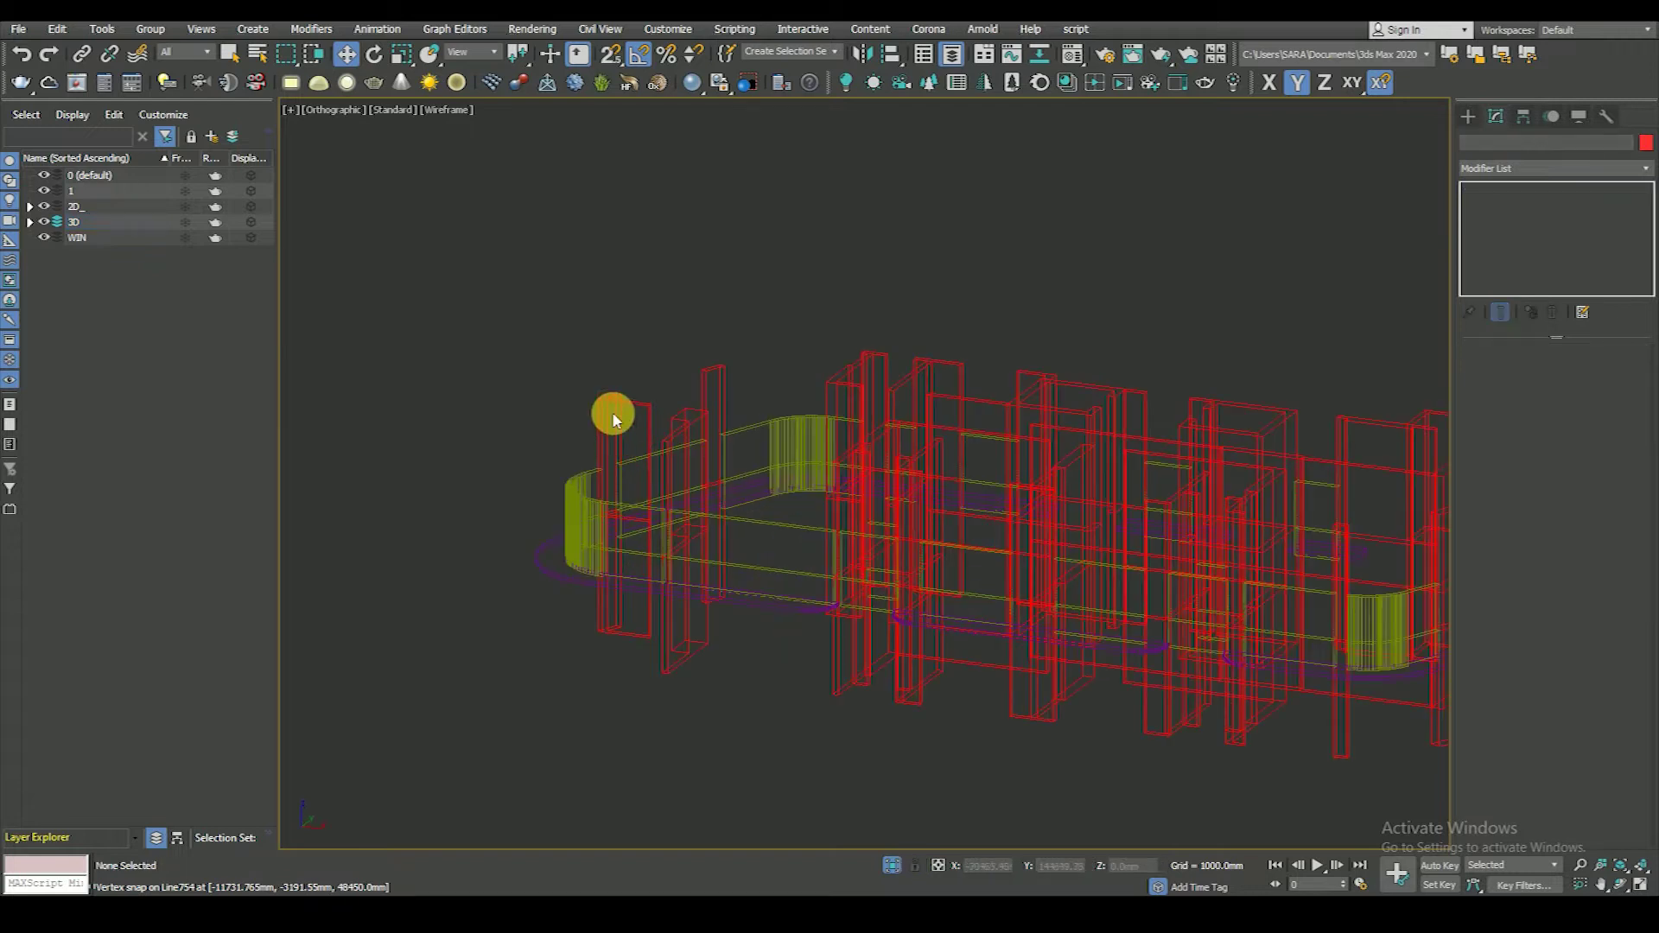
pyautogui.click(615, 411)
pyautogui.keyDown('ctrl'); pyautogui.click(574, 482); pyautogui.keyUp('ctrl')
pyautogui.hotkey('alt', 'q')
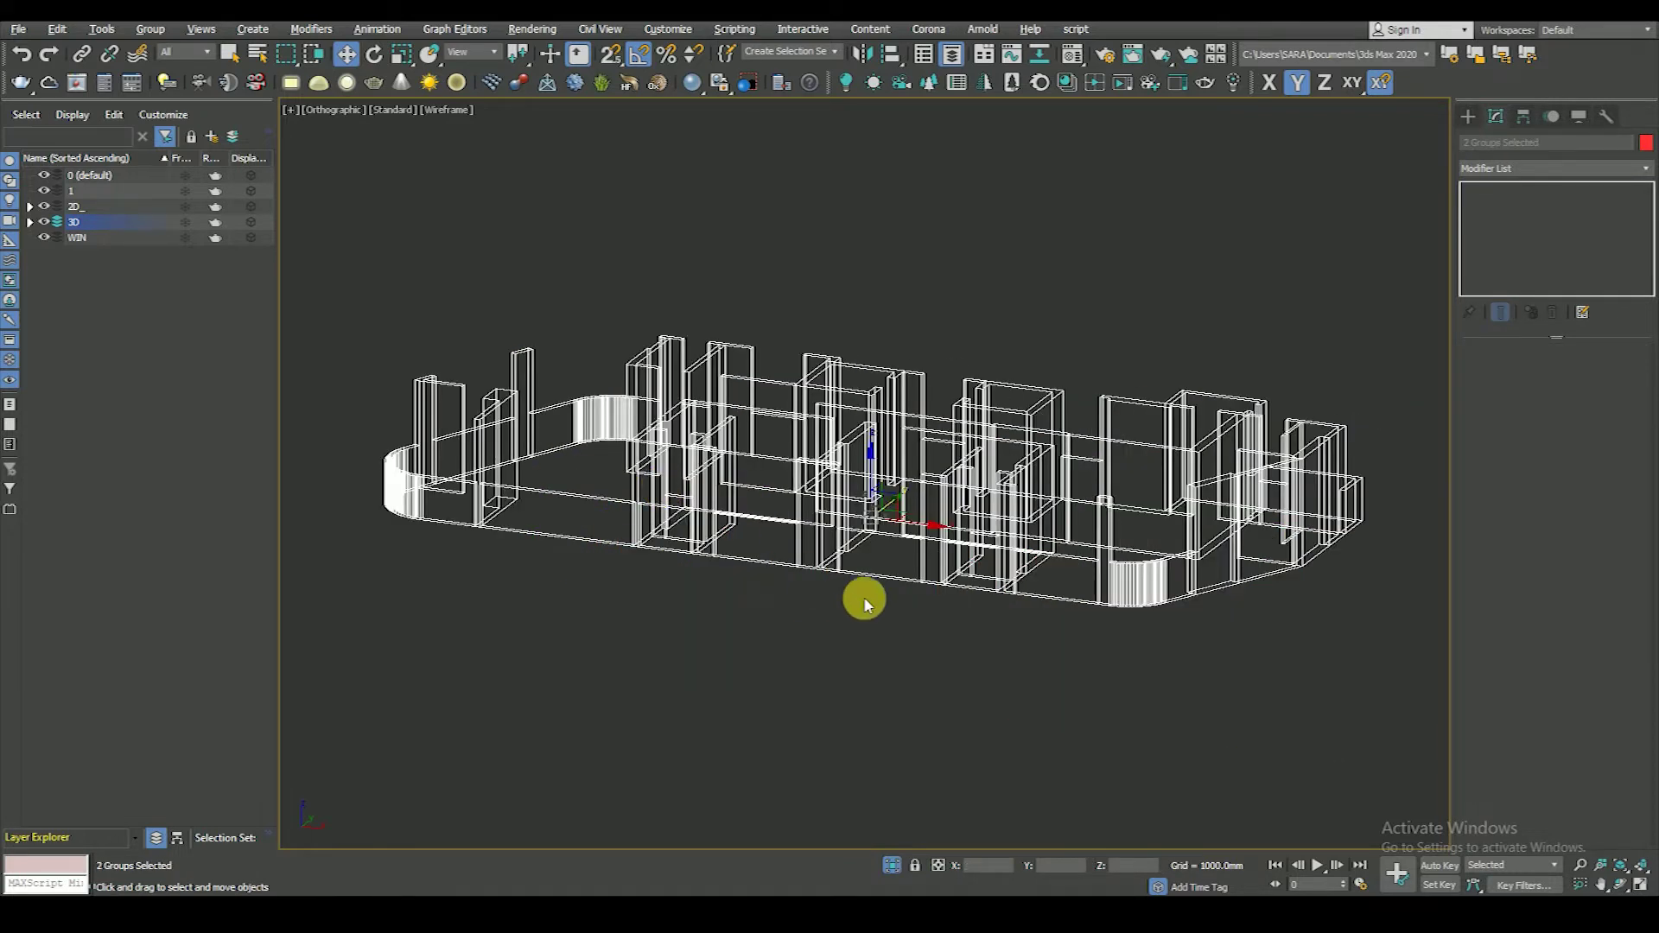
pyautogui.click(962, 531)
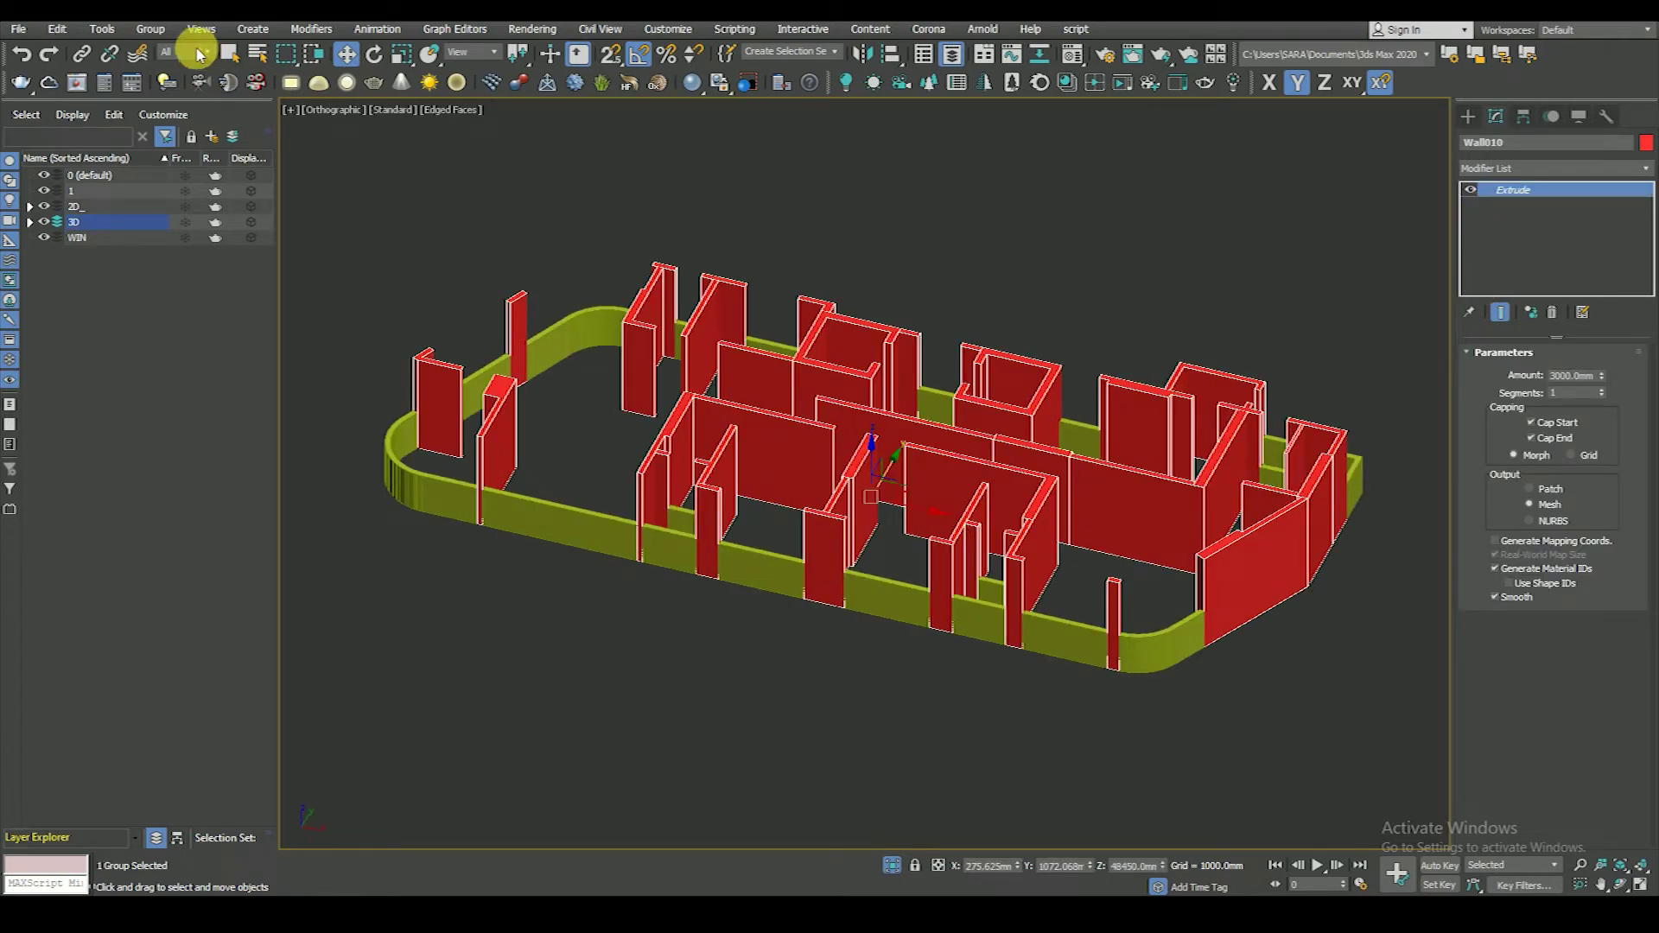
pyautogui.click(144, 31)
pyautogui.click(173, 111)
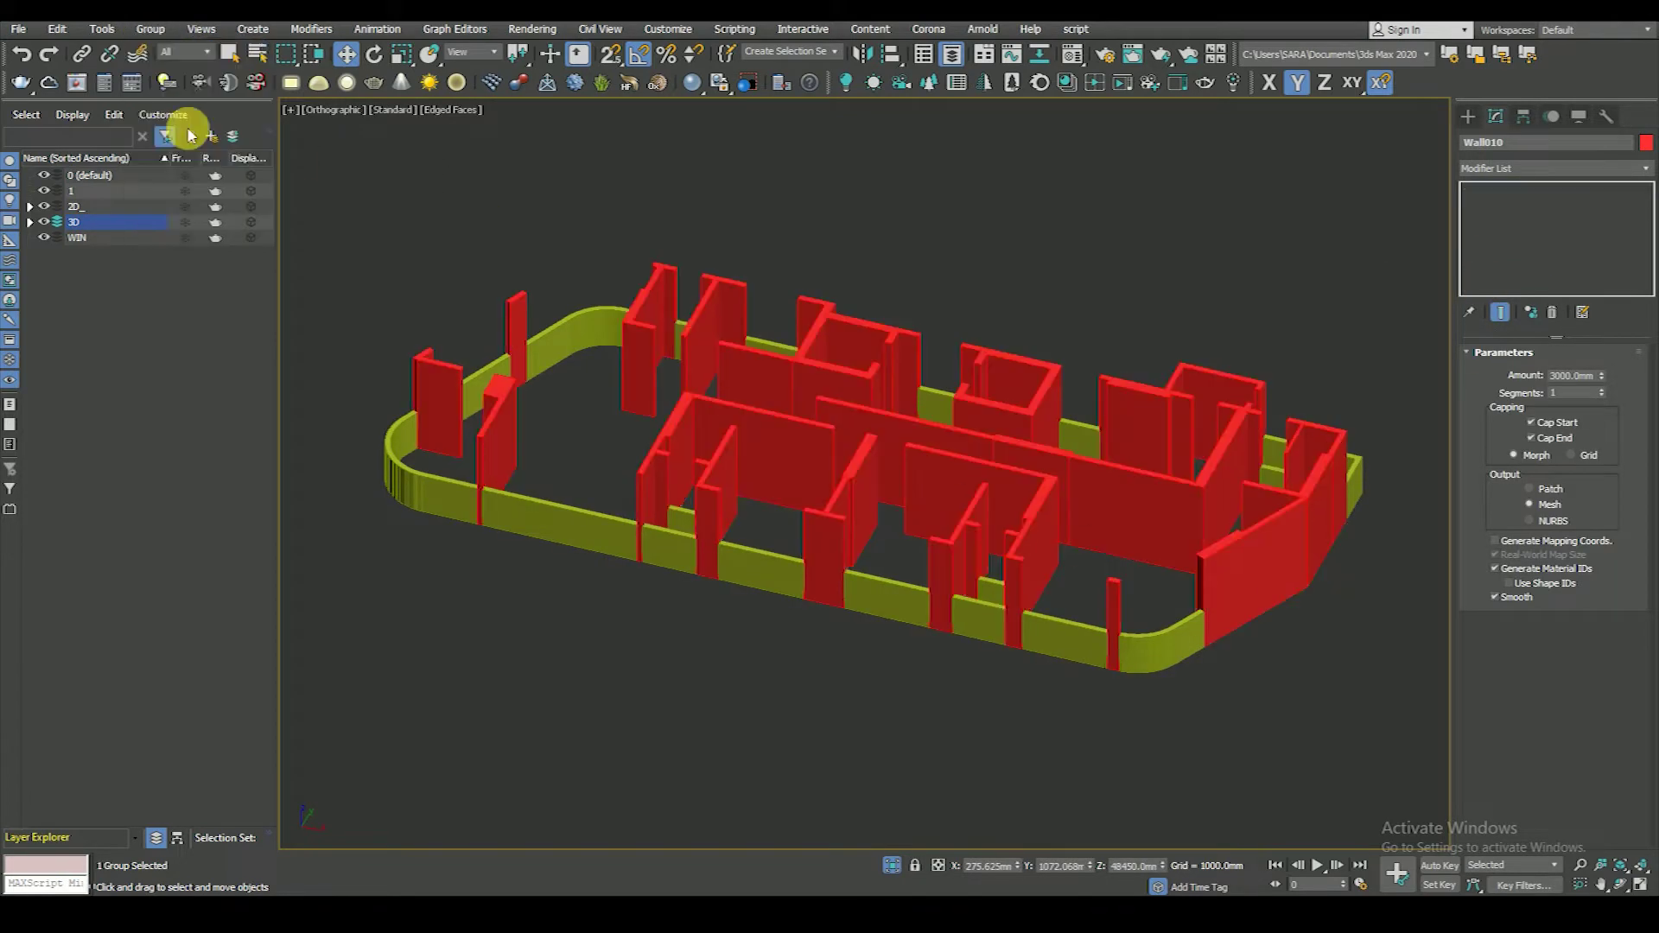
# - Window-select the six interior walls in the lower middle of the Top wireframe plan
pyautogui.click(840, 436)
pyautogui.scroll(-5, 882, 487)
pyautogui.press('t')
pyautogui.press('z')
pyautogui.press('F3')
pyautogui.scroll(-5, 821, 464)
pyautogui.moveTo(607, 491); pyautogui.dragTo(1122, 547)
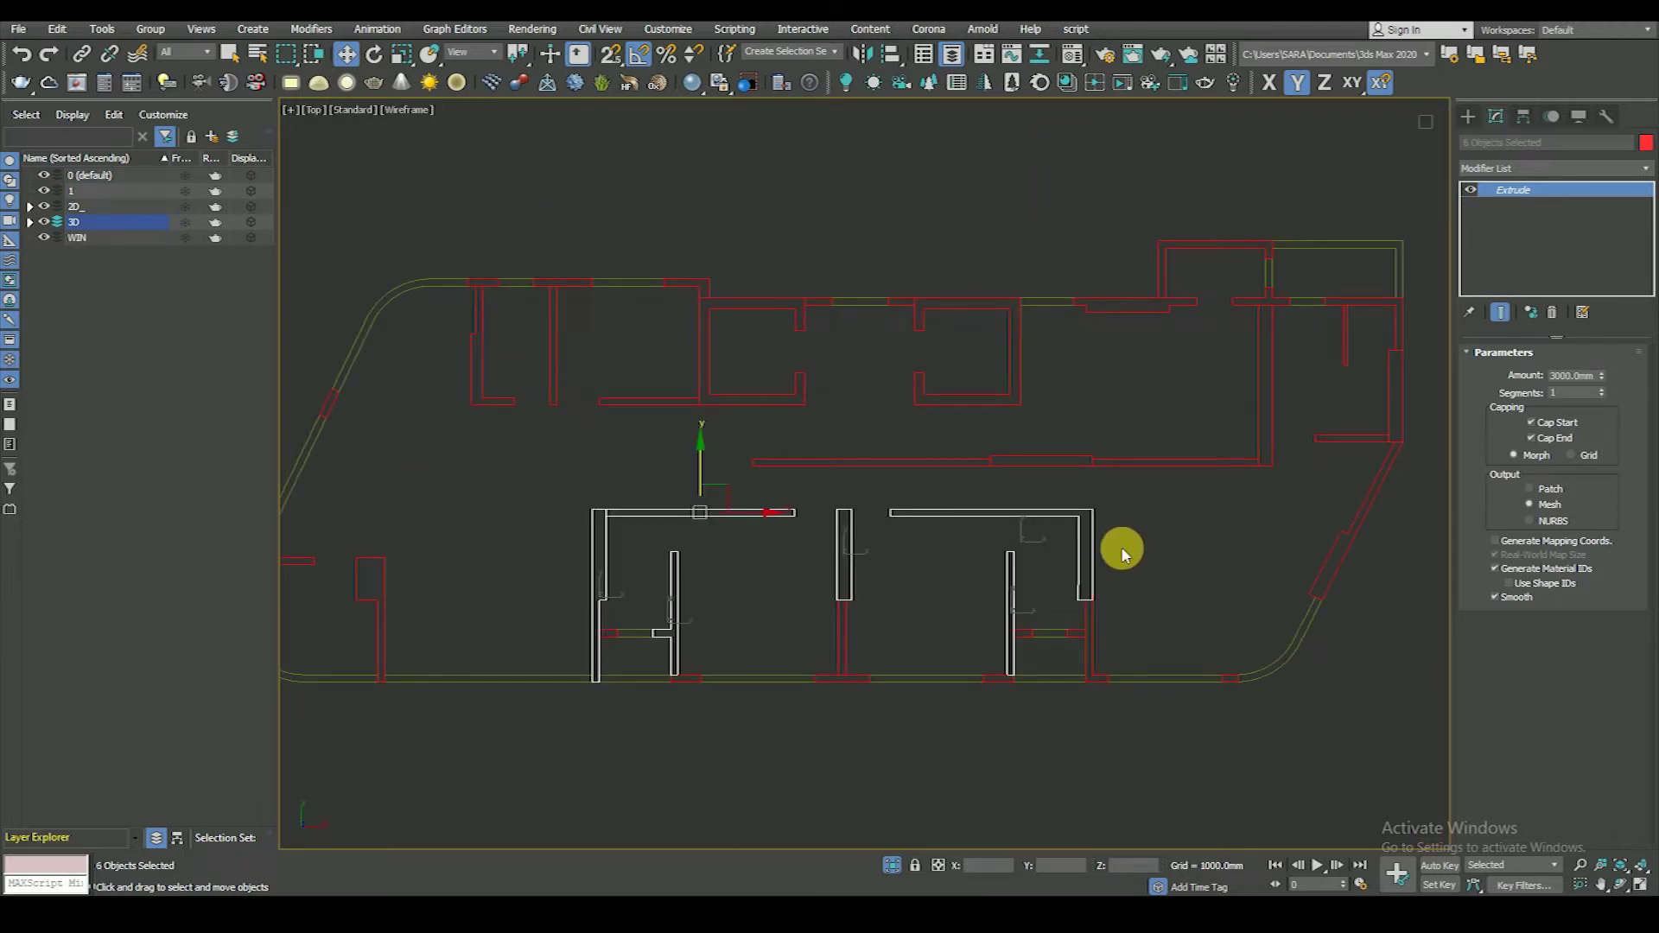
# - Delete the short stray wall segment in the middle of the plan
pyautogui.keyDown('alt'); pyautogui.click(593, 648); pyautogui.keyUp('alt')
pyautogui.moveTo(686, 678); pyautogui.dragTo(733, 653, button='middle')
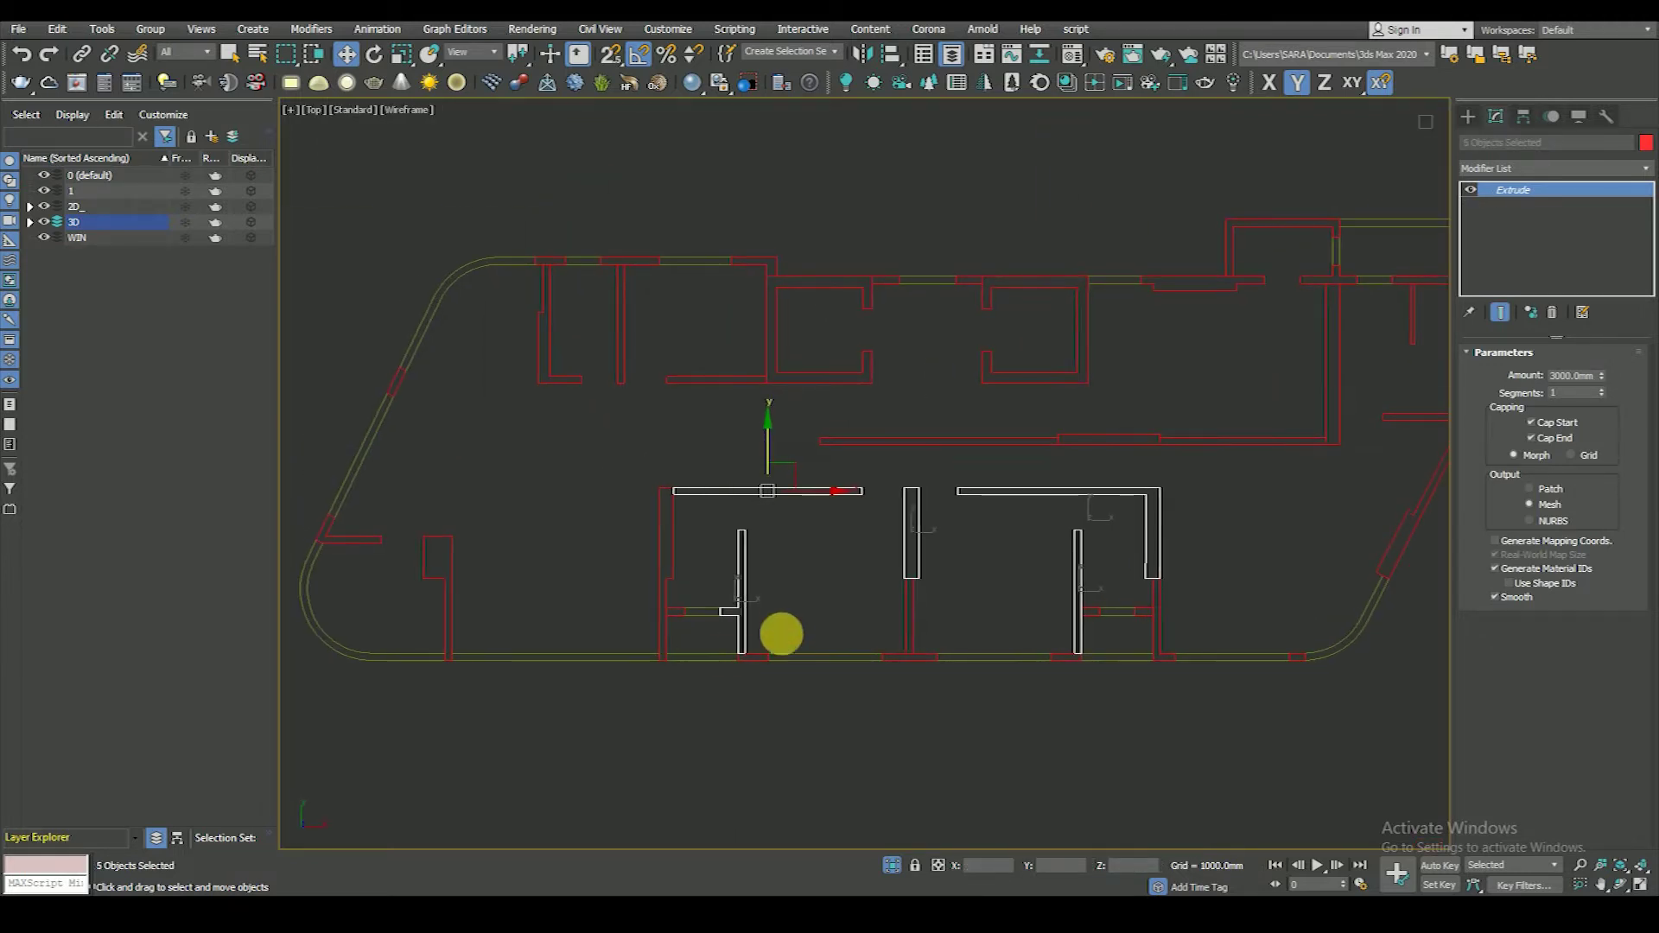
pyautogui.click(896, 550)
pyautogui.moveTo(896, 549); pyautogui.dragTo(854, 556, button='middle')
pyautogui.click(873, 487)
pyautogui.moveTo(873, 487); pyautogui.dragTo(937, 562, button='middle')
pyautogui.press('Delete')
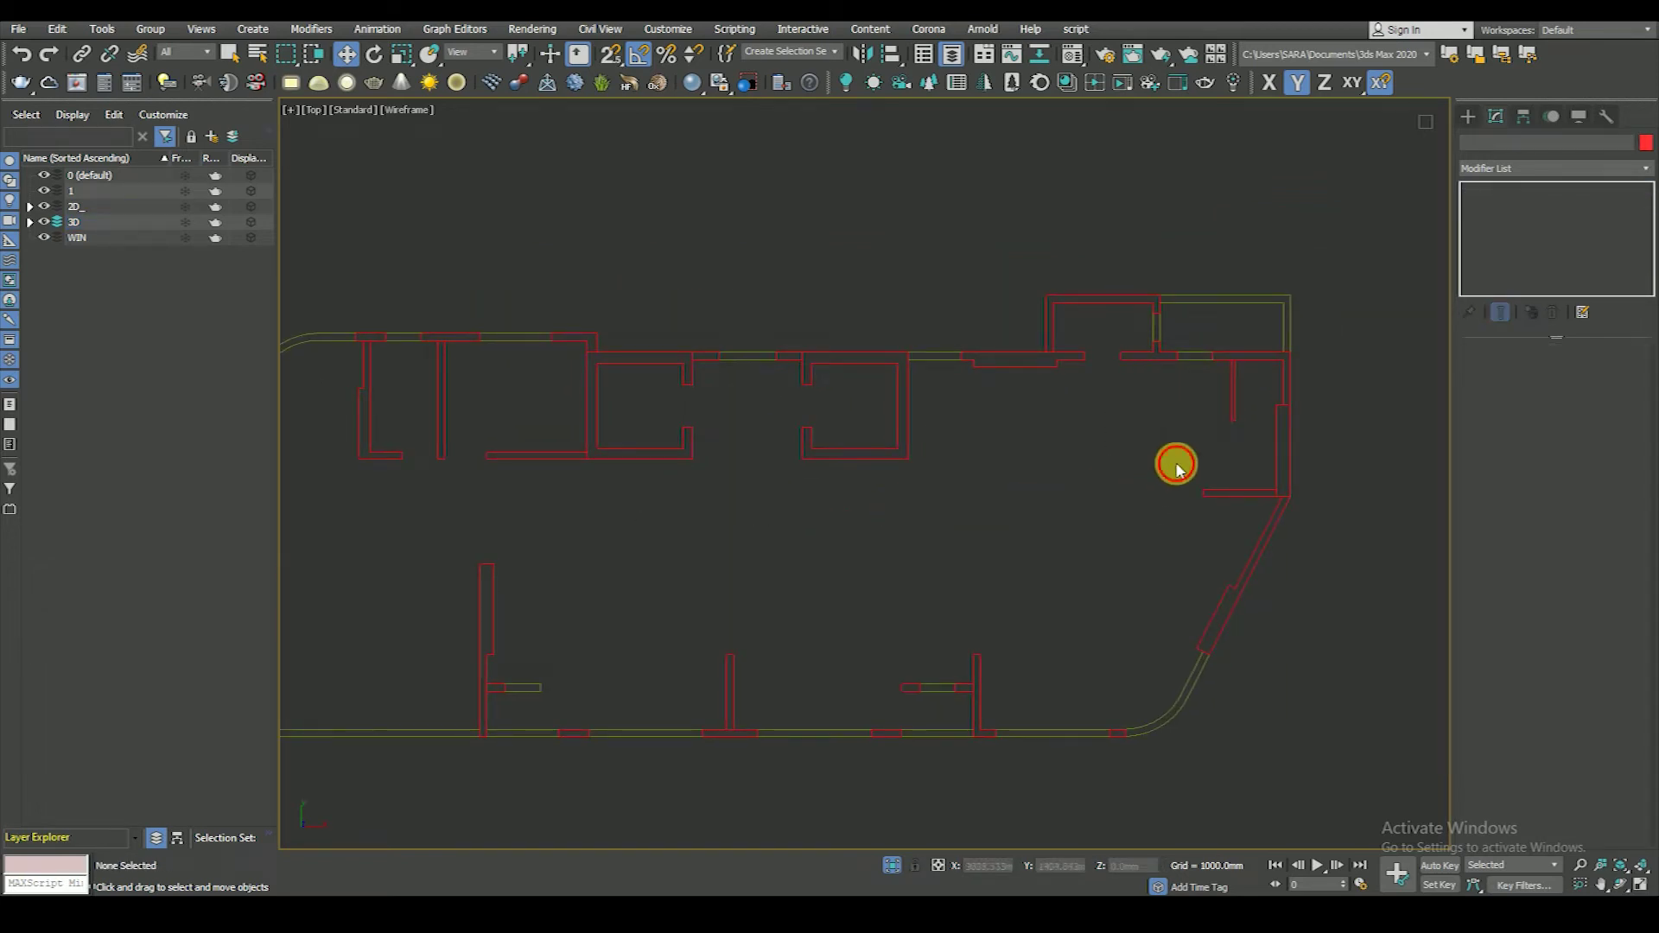
# - Delete the bottom-right and top-right wall stubs
pyautogui.click(1226, 494)
pyautogui.scroll(1, 1130, 445)
pyautogui.scroll(1, 1138, 438)
pyautogui.press('Delete')
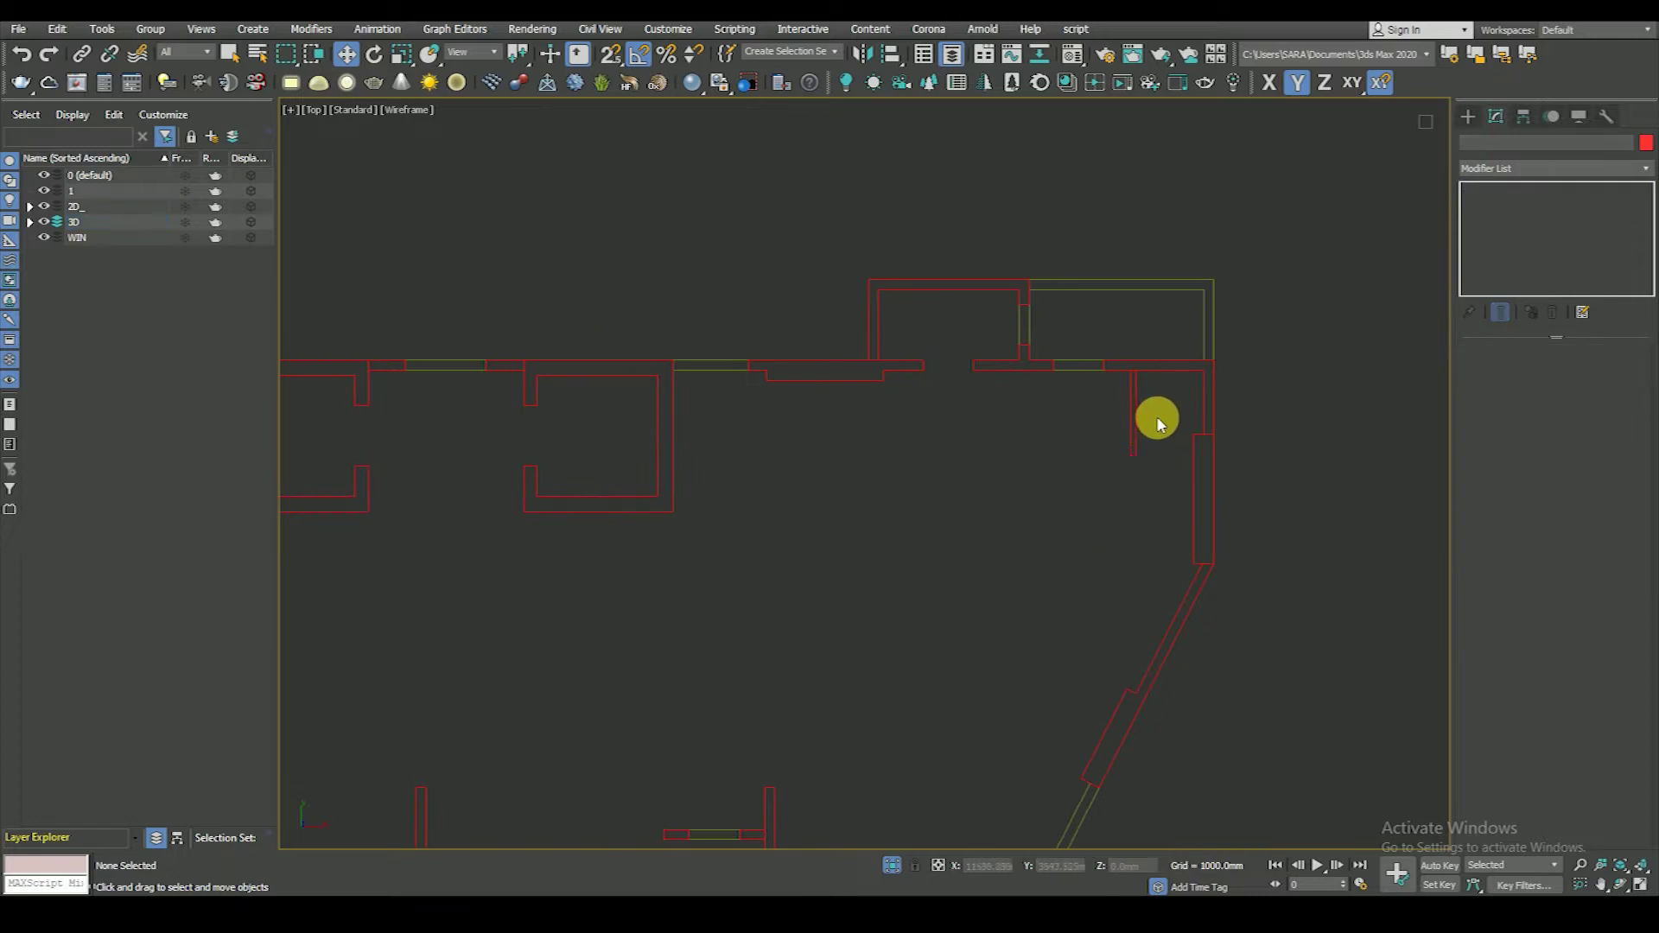
pyautogui.click(1133, 431)
pyautogui.press('Delete')
pyautogui.scroll(-2, 1029, 423)
pyautogui.scroll(2, 1037, 411)
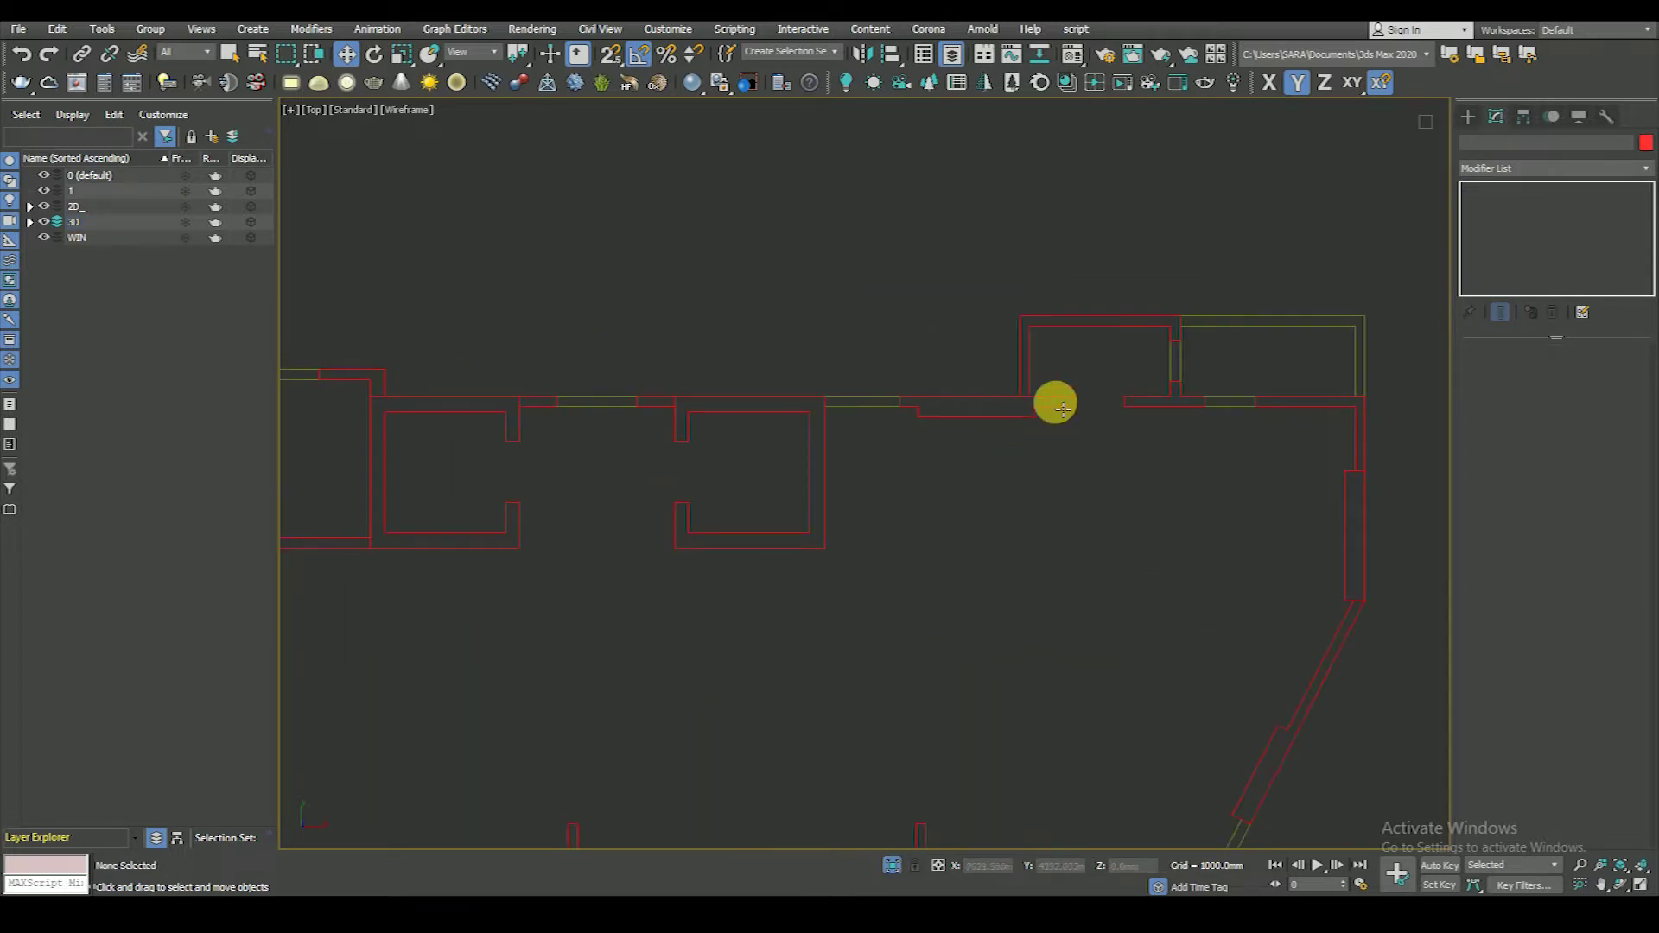
pyautogui.scroll(-2, 1070, 419)
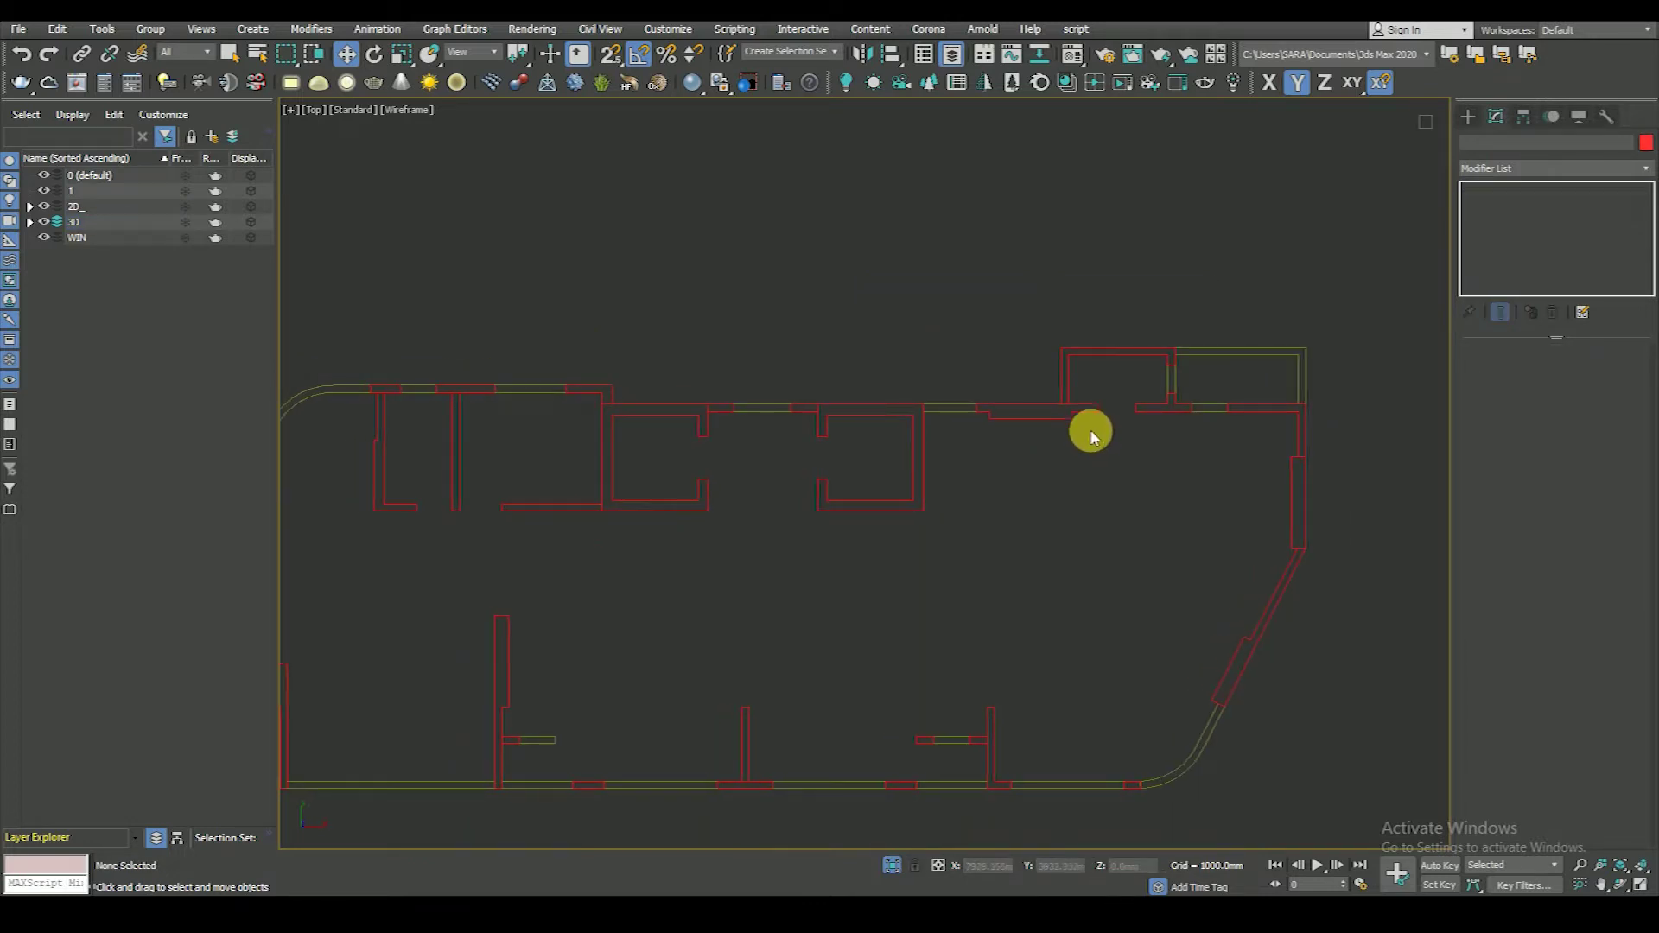
# - Inspect the remaining walls, including Line781 and Line805, as 3000 mm extrusions
pyautogui.click(1094, 418)
pyautogui.click(1063, 467)
pyautogui.press('F3')
pyautogui.click(914, 470)
pyautogui.scroll(-4, 924, 490)
pyautogui.scroll(3, 899, 510)
pyautogui.press('F3')
pyautogui.click(858, 532)
pyautogui.scroll(2, 882, 535)
pyautogui.scroll(2, 924, 542)
pyautogui.click(951, 551)
pyautogui.scroll(-4, 921, 467)
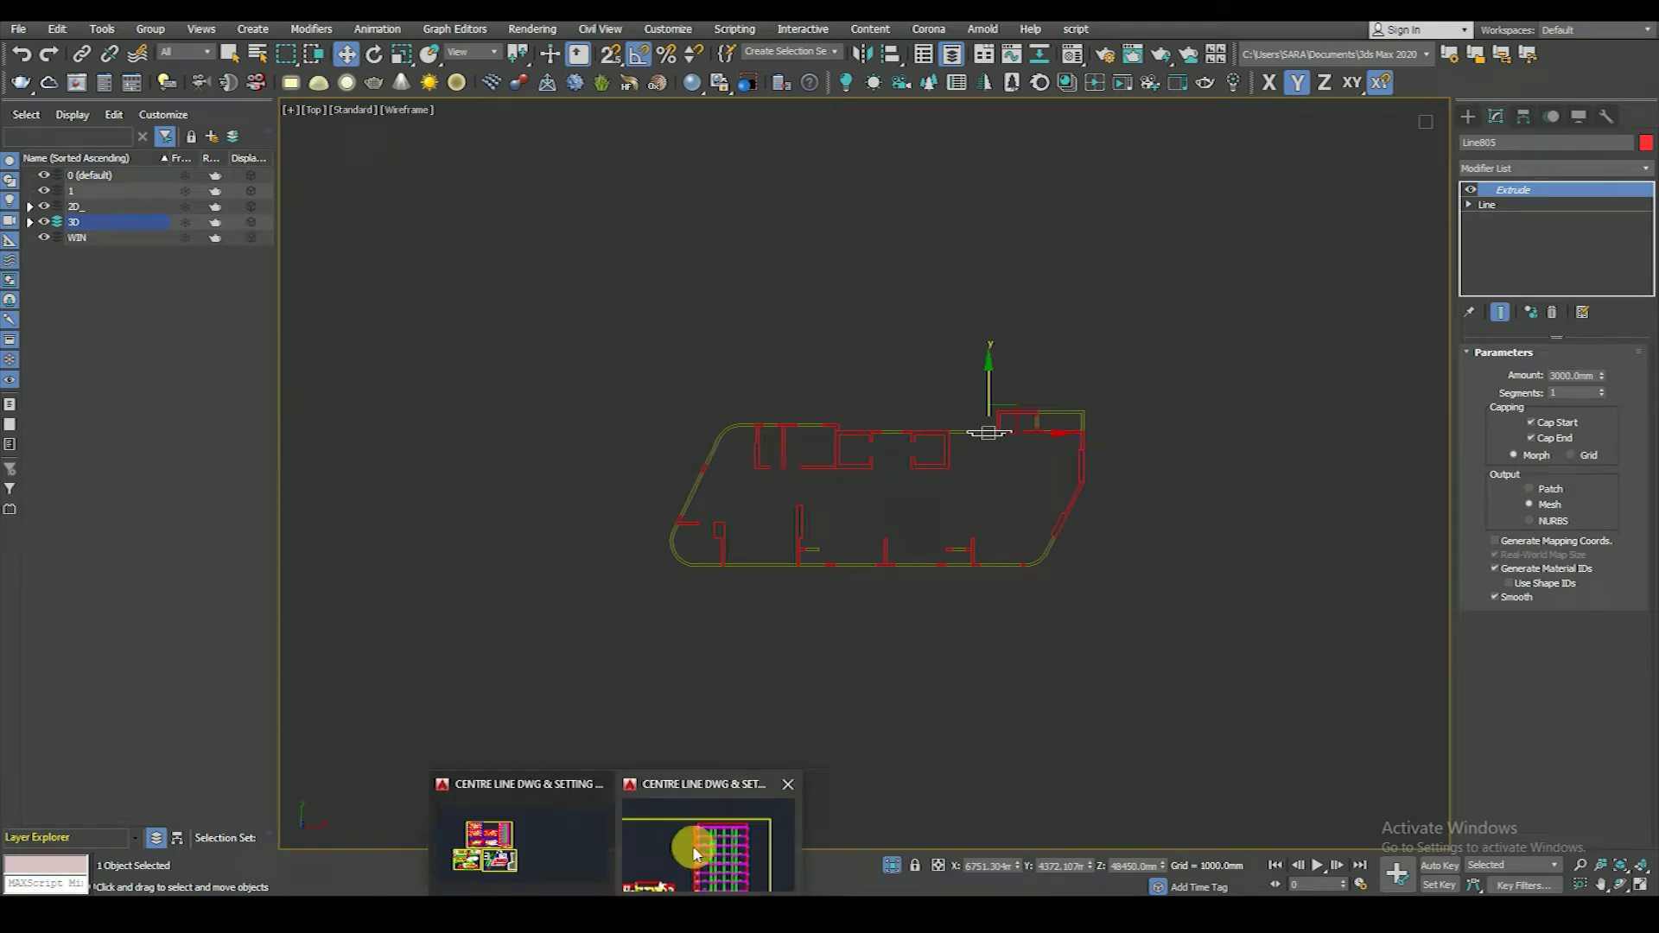
pyautogui.click(694, 853)
pyautogui.scroll(-5, 752, 622)
pyautogui.scroll(2, 685, 501)
pyautogui.scroll(2, 868, 570)
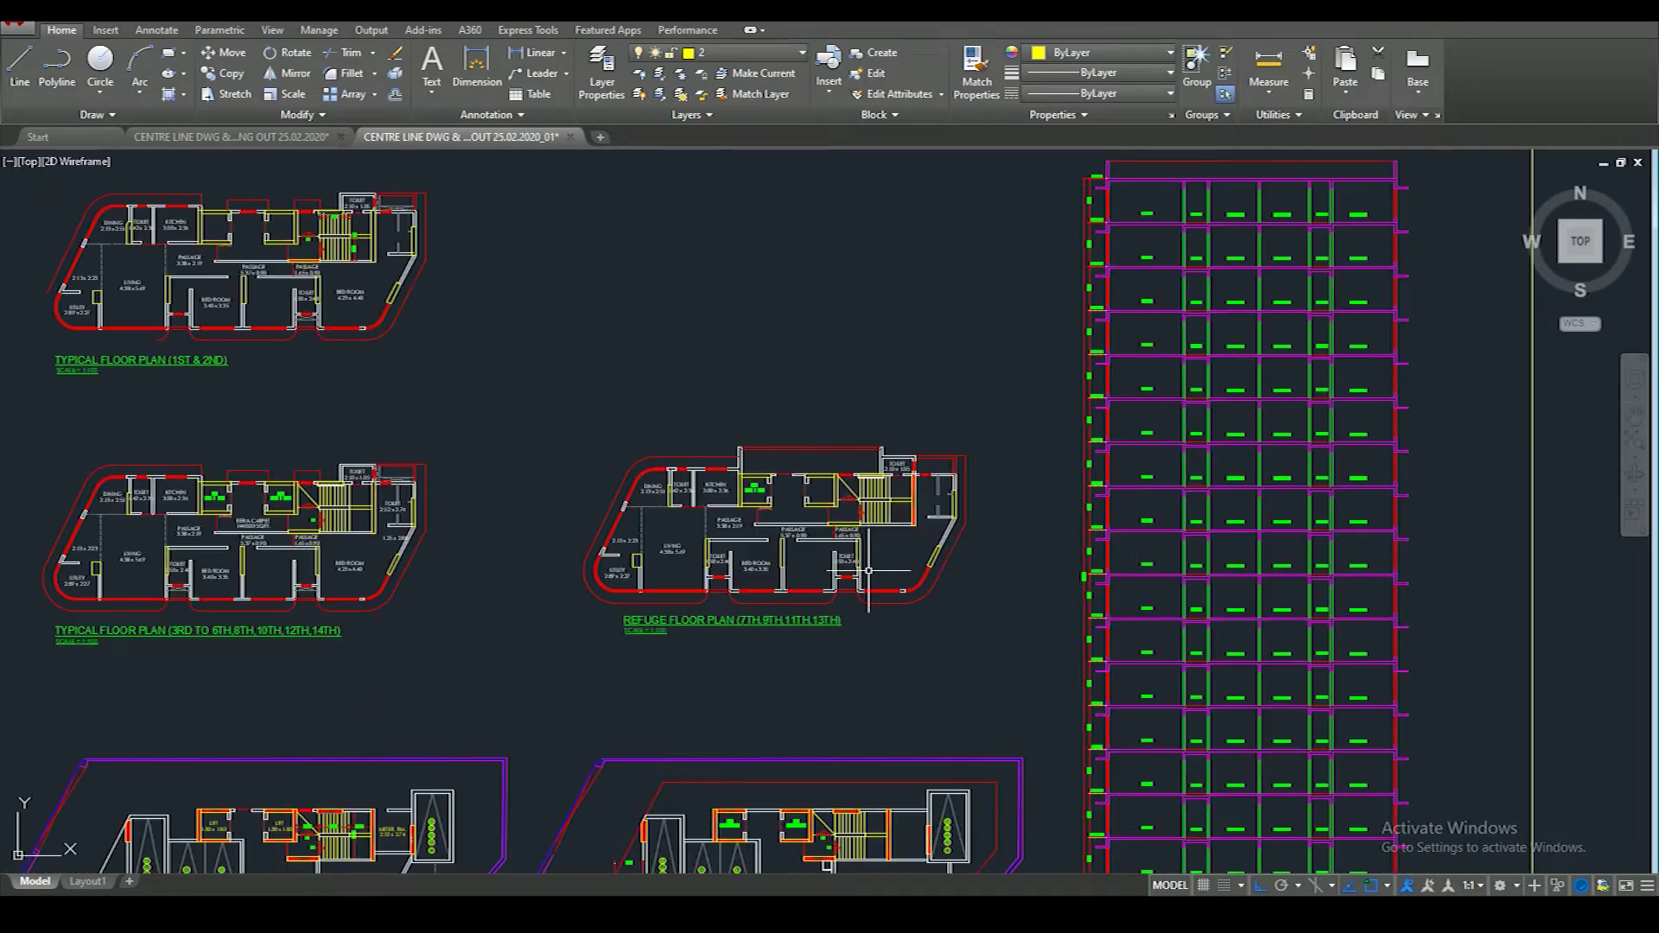
pyautogui.scroll(2, 440, 352)
pyautogui.moveTo(441, 352); pyautogui.dragTo(907, 530, button='middle')
pyautogui.scroll(2, 843, 384)
pyautogui.scroll(3, 813, 424)
pyautogui.scroll(-4, 813, 432)
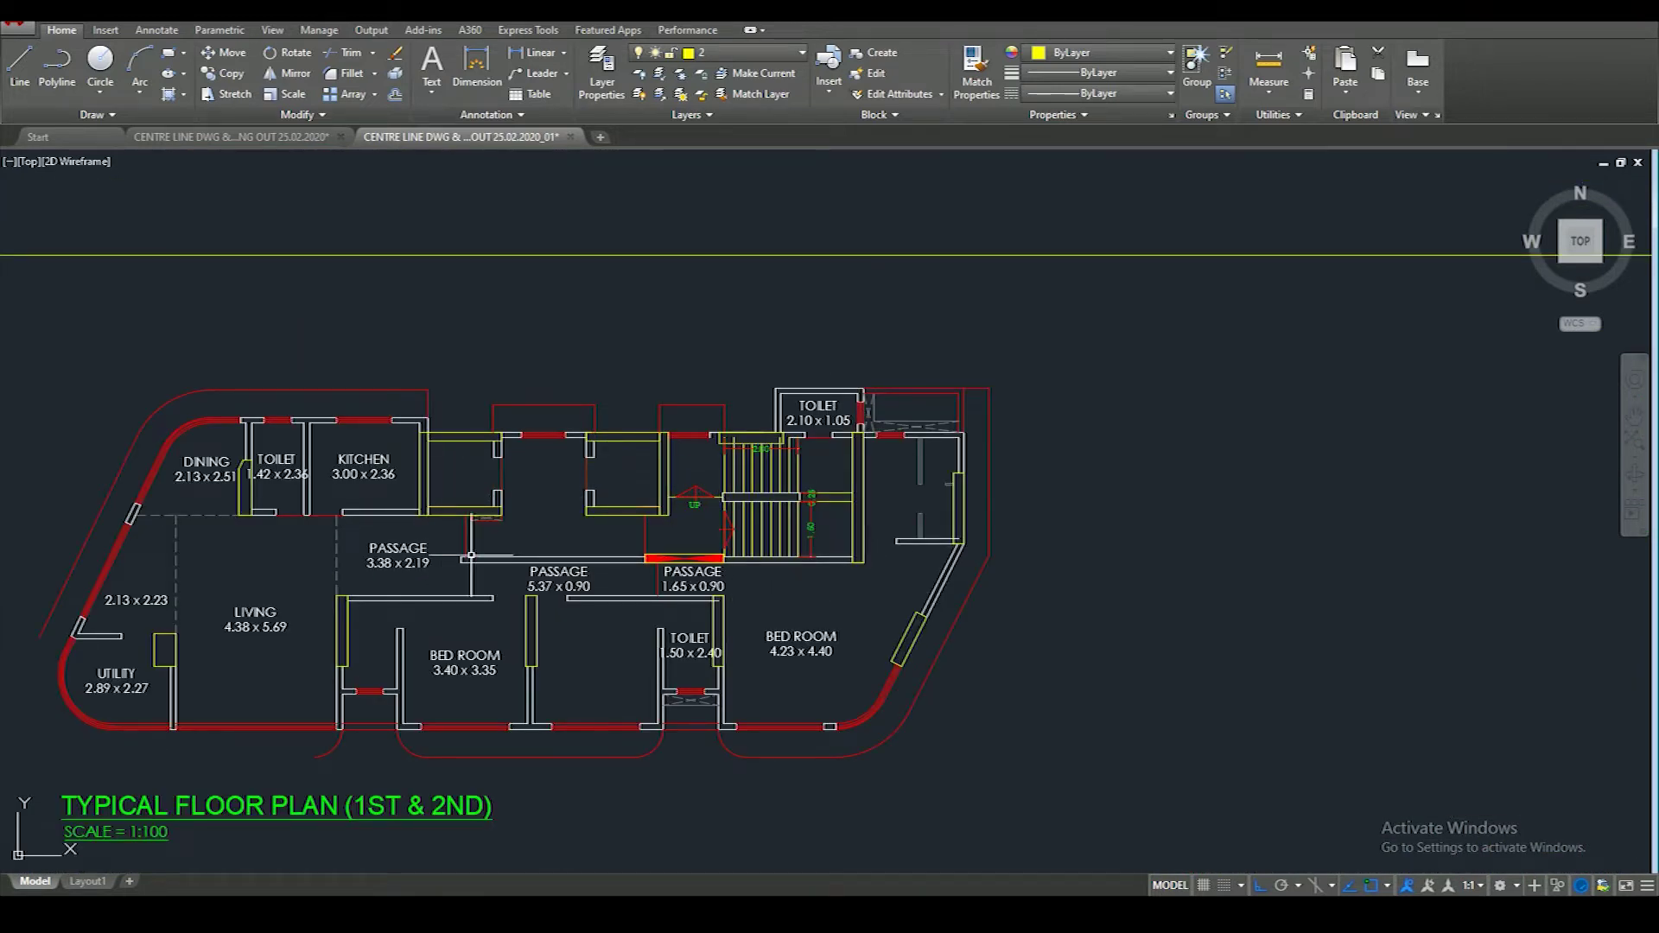
pyautogui.scroll(2, 578, 570)
pyautogui.scroll(-2, 676, 534)
pyautogui.scroll(3, 720, 559)
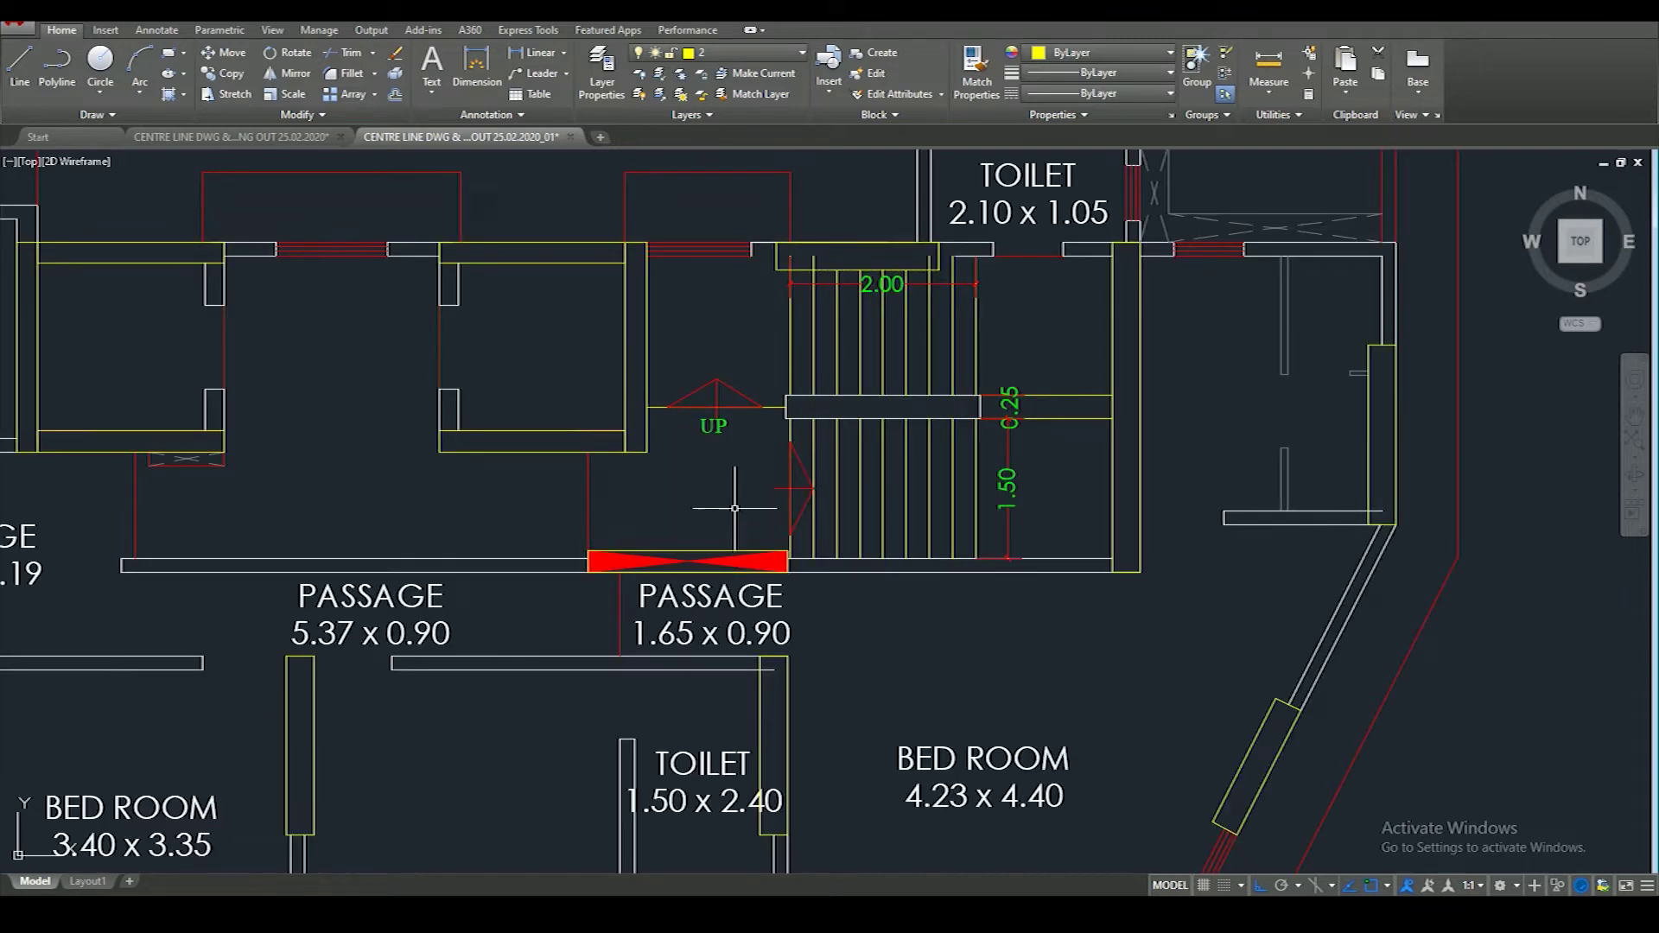
pyautogui.scroll(-2, 752, 497)
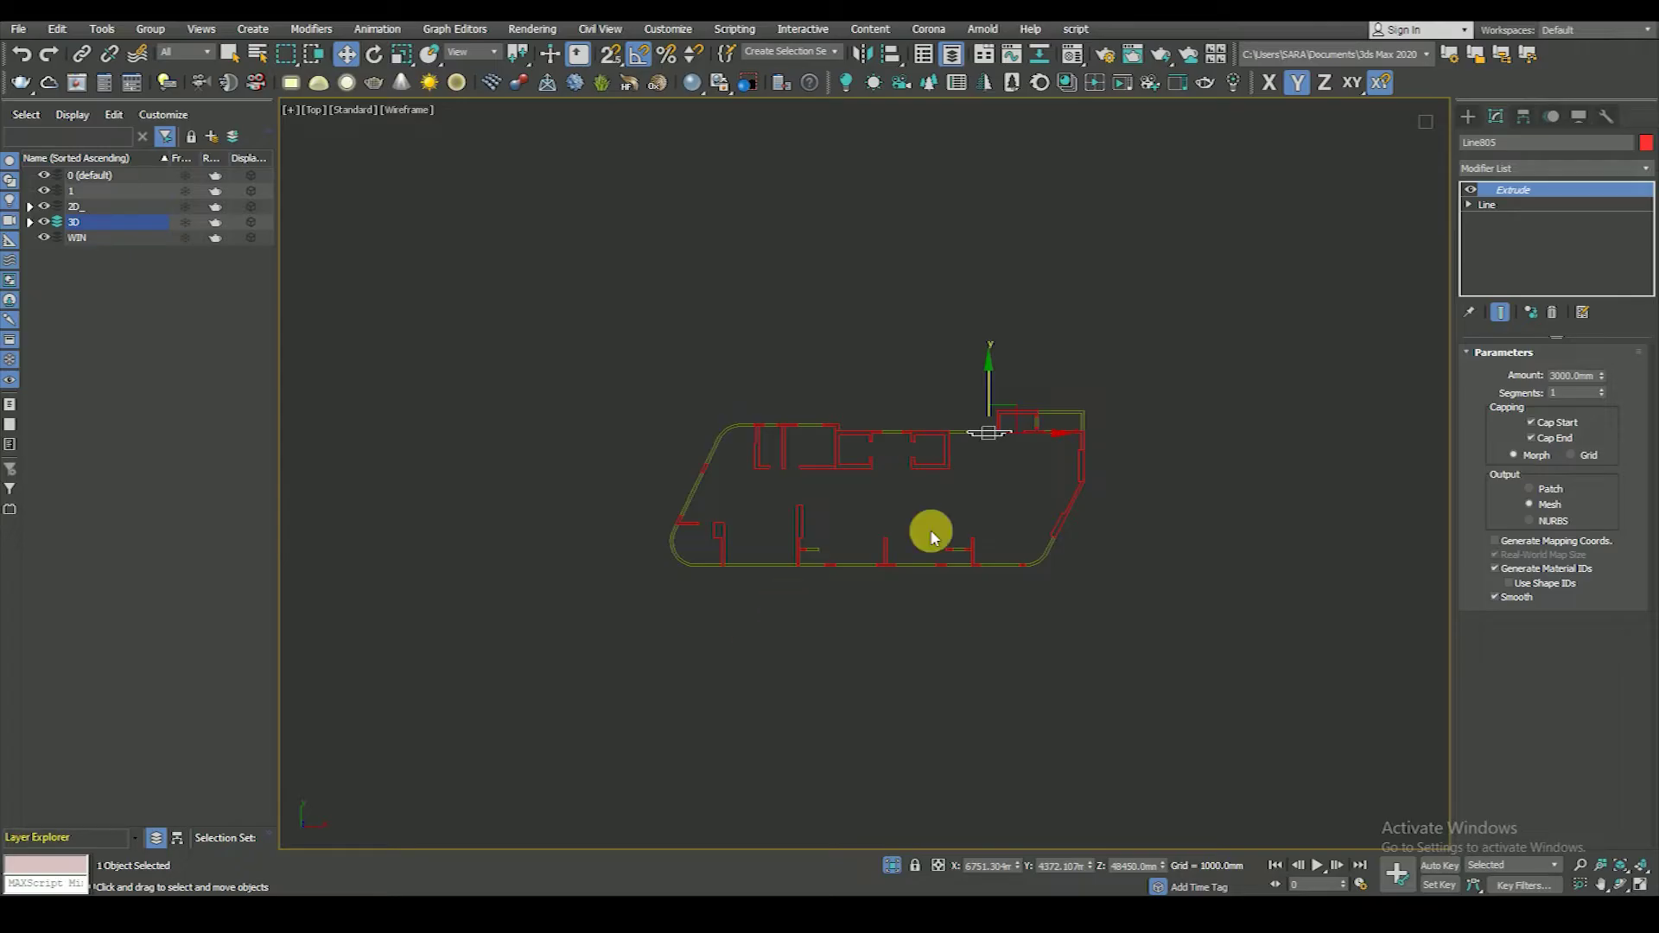
pyautogui.scroll(1, 916, 501)
pyautogui.scroll(2, 933, 553)
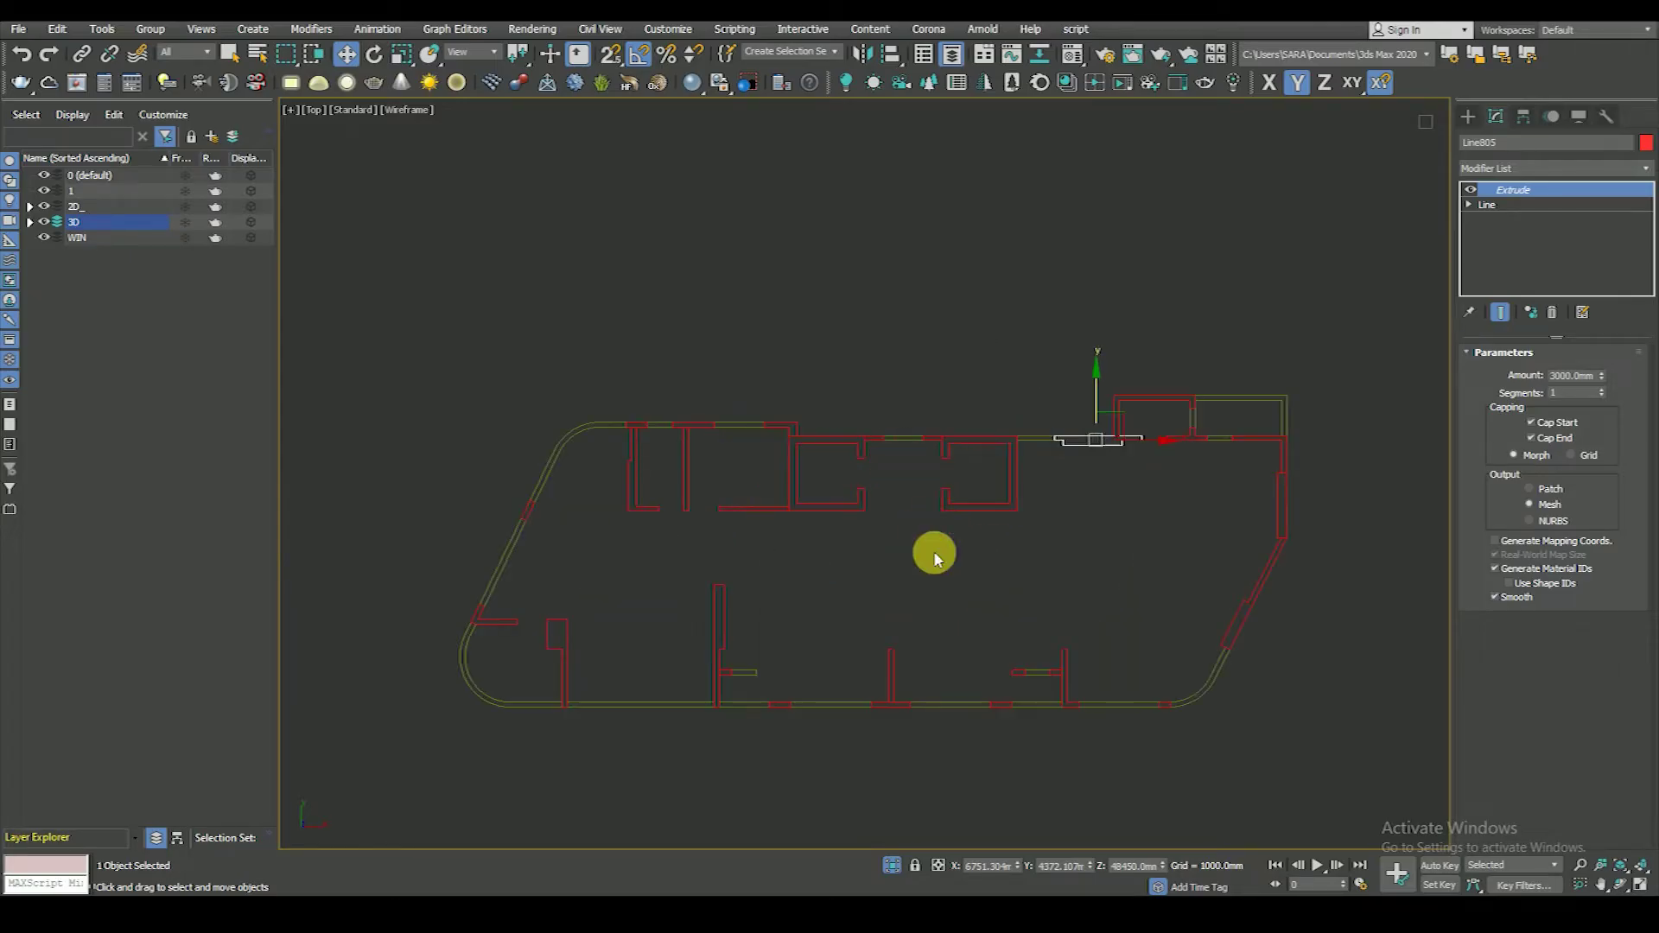
# - Inspect the Line814 and Line812 wall extrusions in the Top viewport
pyautogui.click(933, 553)
pyautogui.scroll(-3, 1065, 491)
pyautogui.scroll(2, 1063, 497)
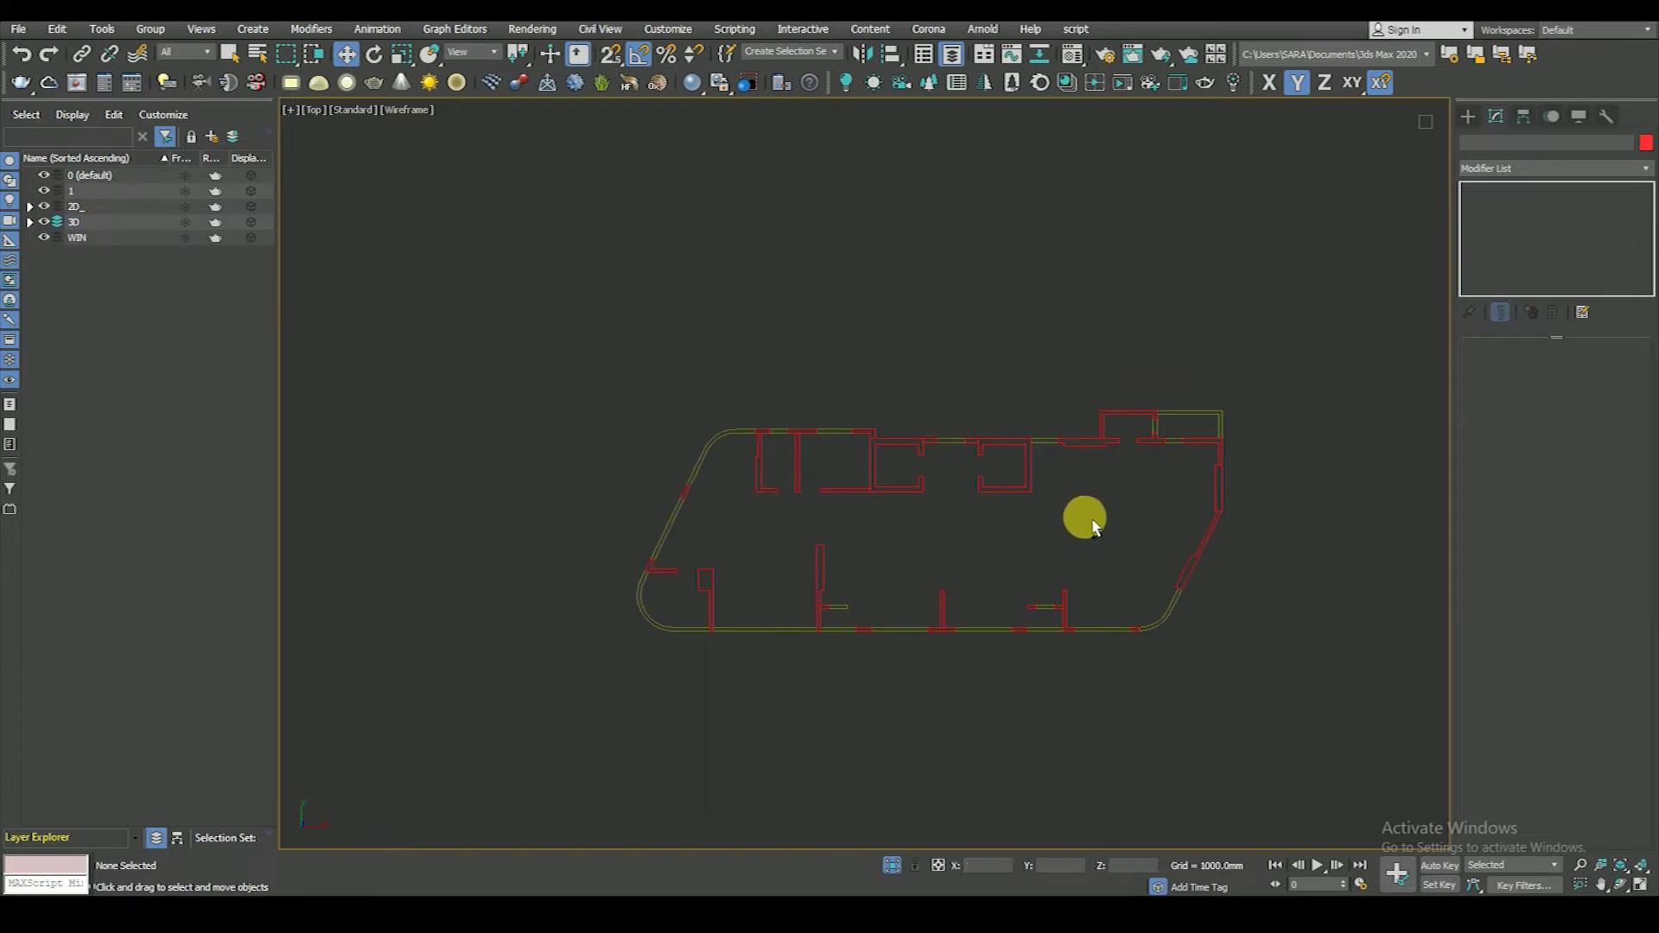
pyautogui.click(1094, 518)
pyautogui.click(1096, 518)
pyautogui.click(1096, 518)
pyautogui.click(927, 482)
pyautogui.scroll(-3, 928, 482)
pyautogui.scroll(4, 927, 482)
pyautogui.click(1053, 497)
pyautogui.click(1054, 445)
pyautogui.click(968, 560)
pyautogui.scroll(-1, 941, 574)
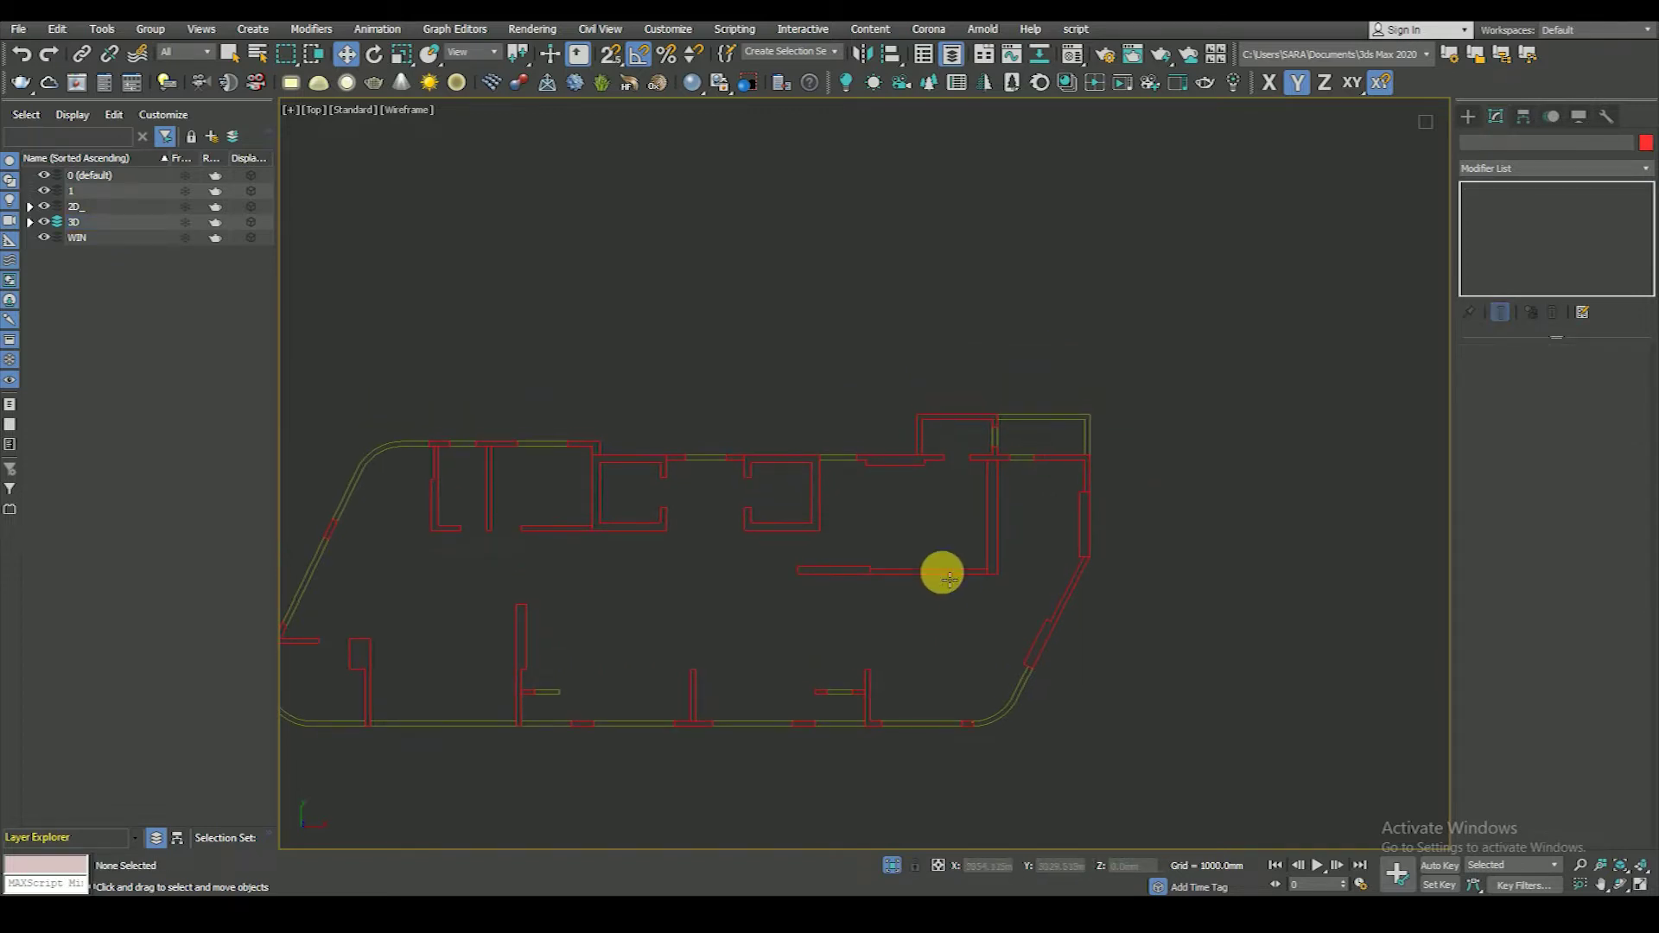
pyautogui.scroll(1, 791, 648)
pyautogui.click(791, 649)
pyautogui.scroll(3, 904, 674)
# - Snap the Line802 wall stub's vertices down onto the outer wall
pyautogui.moveTo(863, 604); pyautogui.dragTo(997, 677)
pyautogui.click(911, 636)
pyautogui.moveTo(922, 641); pyautogui.dragTo(873, 617, button='middle')
pyautogui.click(828, 566)
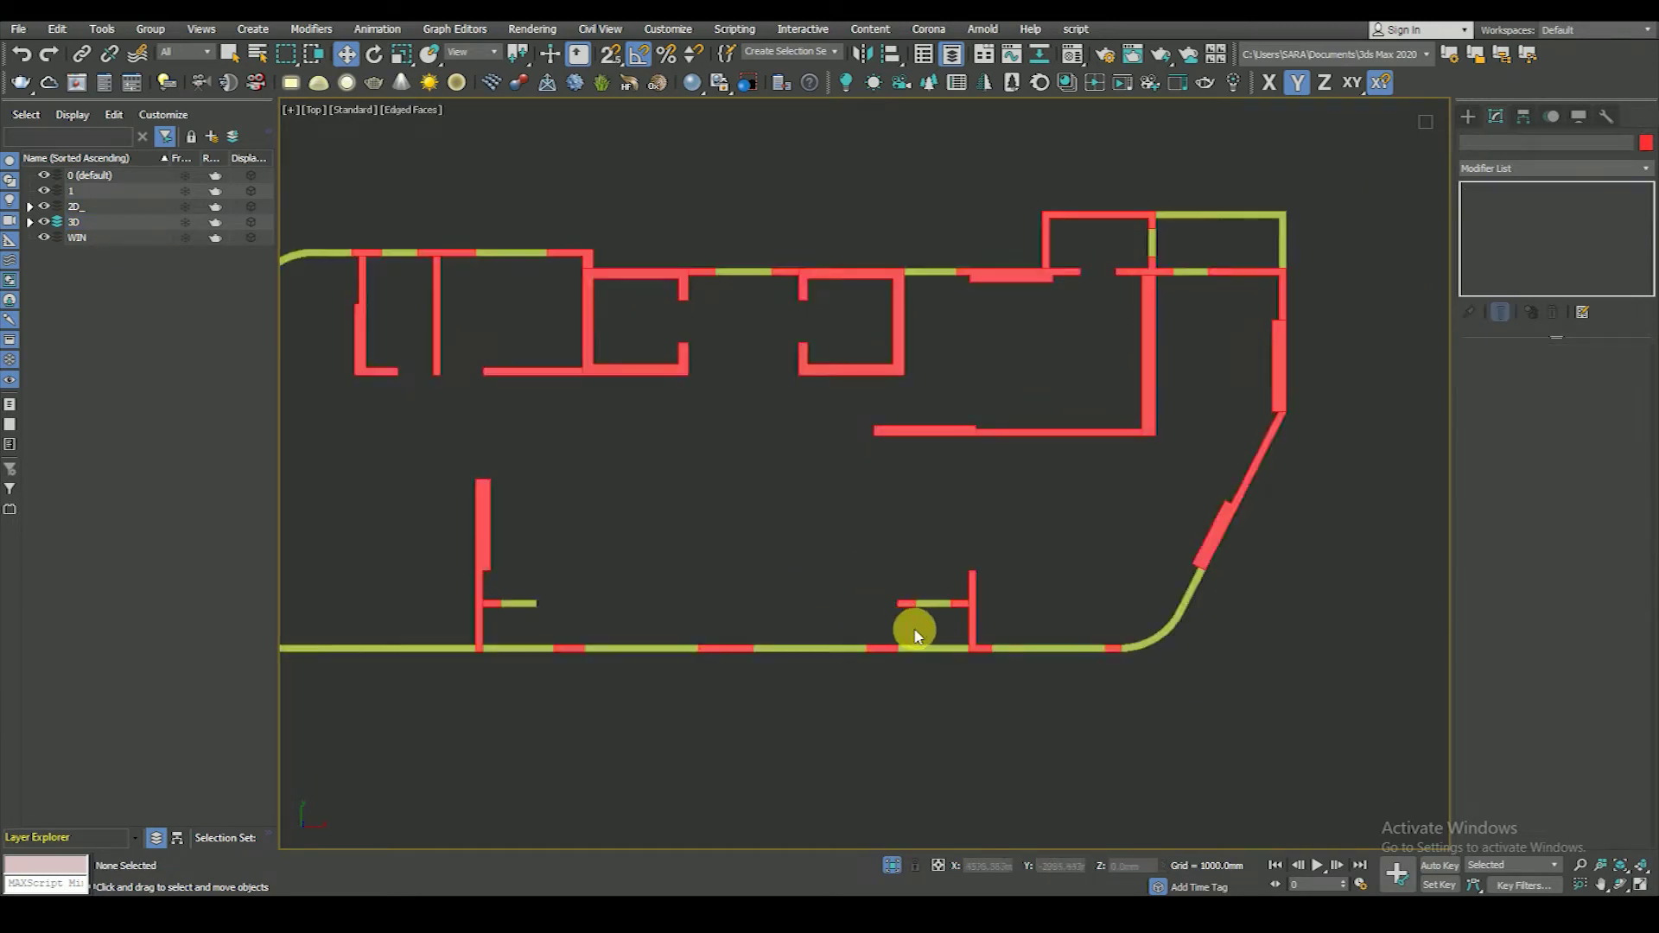
pyautogui.click(971, 582)
pyautogui.click(1472, 210)
pyautogui.click(1502, 219)
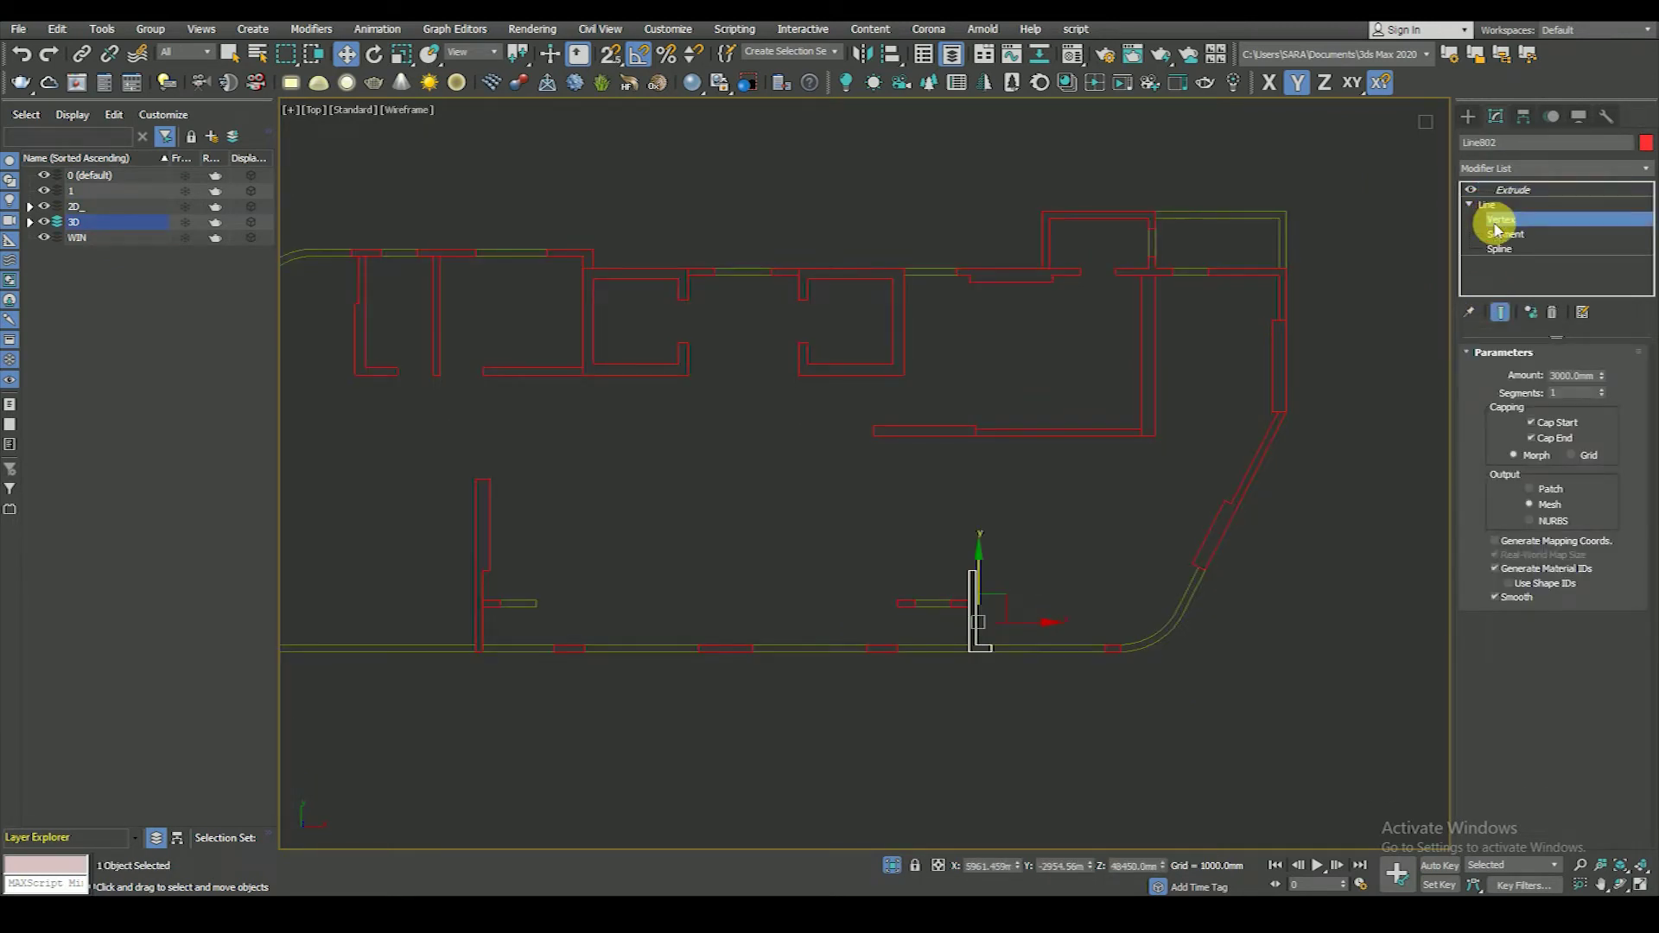
pyautogui.scroll(3, 994, 575)
pyautogui.moveTo(956, 523); pyautogui.dragTo(926, 630)
pyautogui.scroll(-5, 1097, 530)
pyautogui.scroll(3, 822, 582)
pyautogui.click(1482, 199)
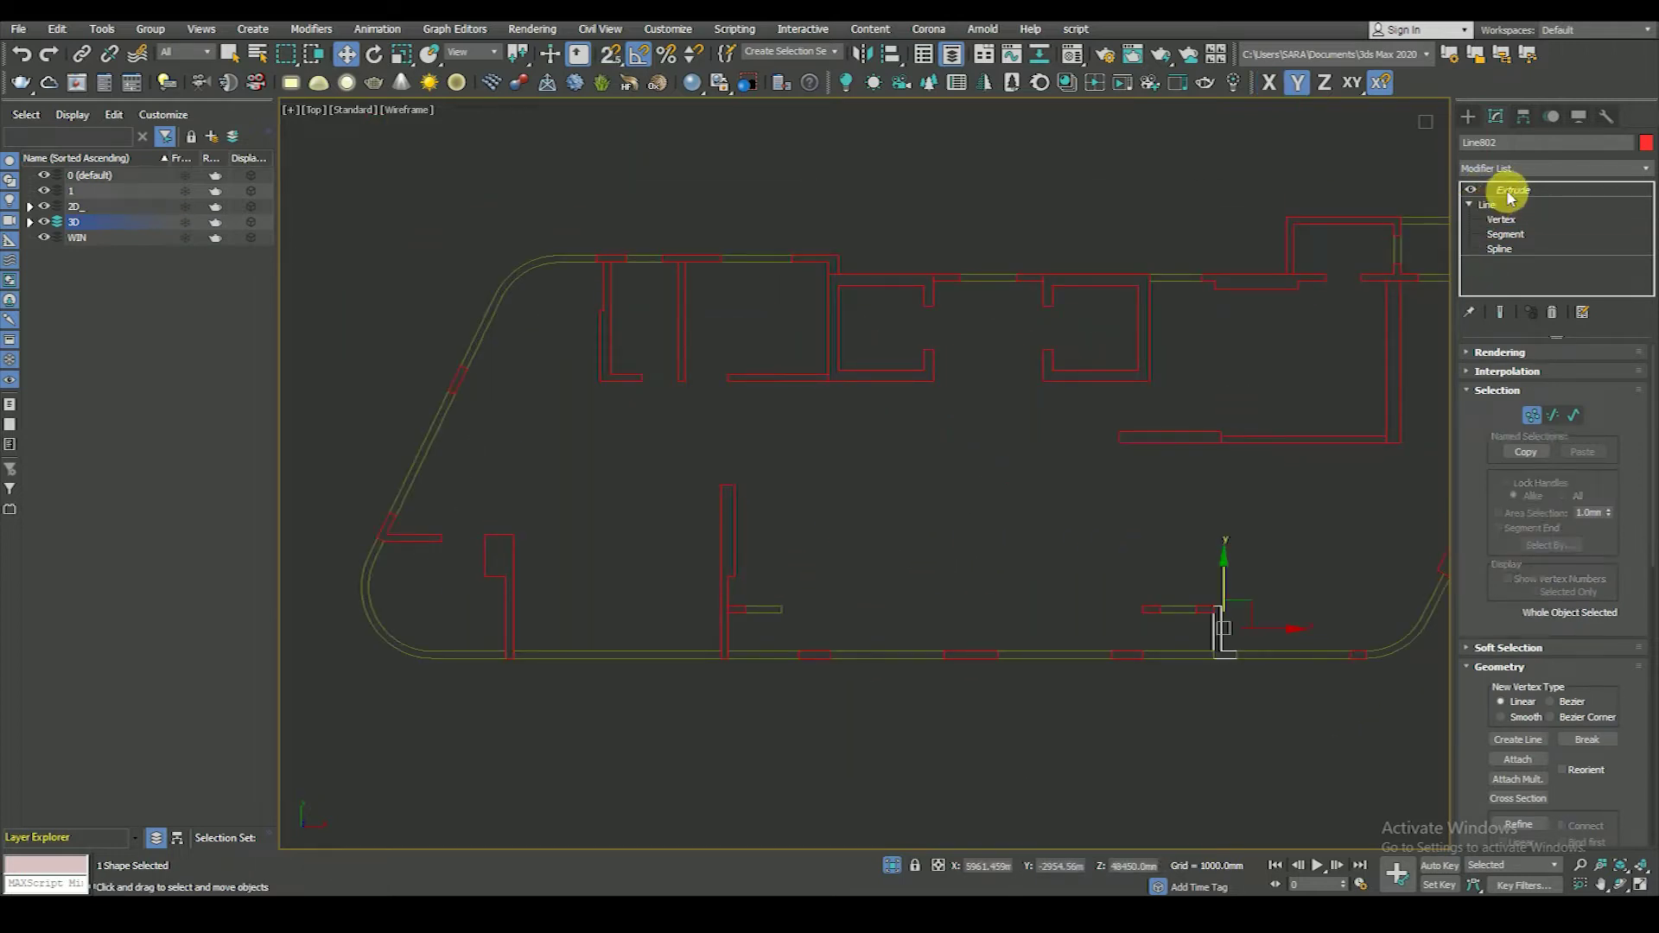
# - Unhide all objects and check the 3000 mm walls from the front, then return to Top
pyautogui.click(945, 522)
pyautogui.scroll(-5, 945, 522)
pyautogui.moveTo(562, 267); pyautogui.dragTo(959, 804)
pyautogui.click(893, 865)
pyautogui.press('f')
pyautogui.scroll(-2, 917, 577)
pyautogui.scroll(-3, 907, 691)
pyautogui.scroll(5, 910, 626)
pyautogui.scroll(3, 910, 630)
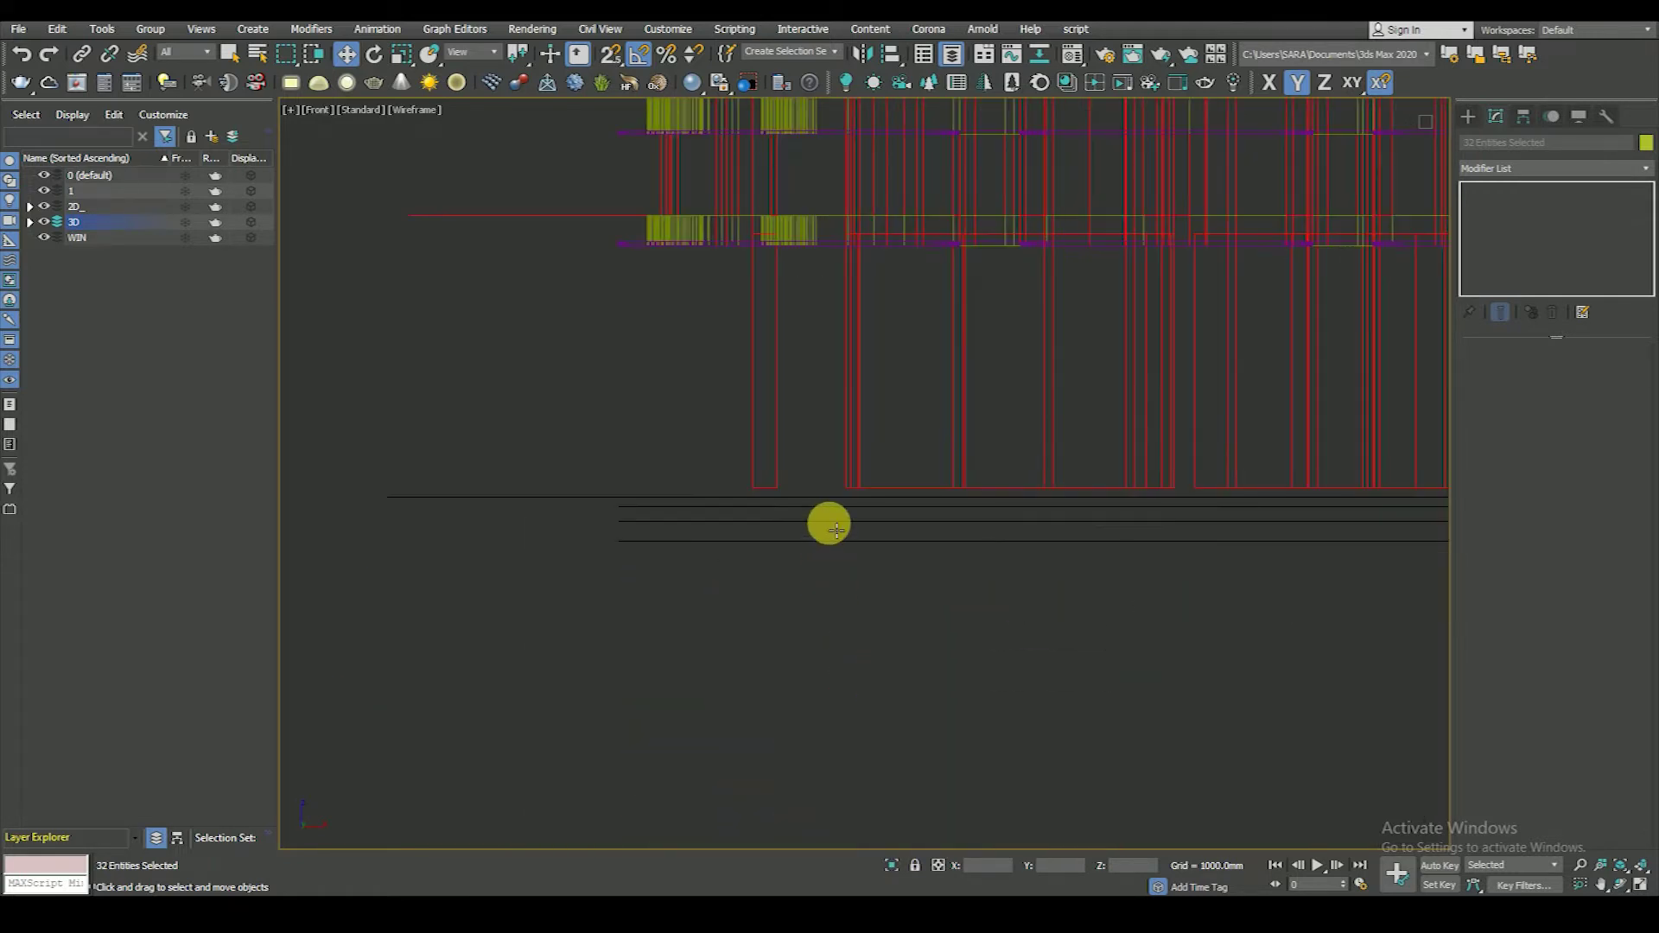
pyautogui.press('t')
pyautogui.scroll(3, 1011, 683)
pyautogui.click(1146, 521)
pyautogui.scroll(2, 945, 503)
# - In shaded view, move the top vertex of the small red wall on the left
pyautogui.press('F3')
pyautogui.scroll(-5, 864, 536)
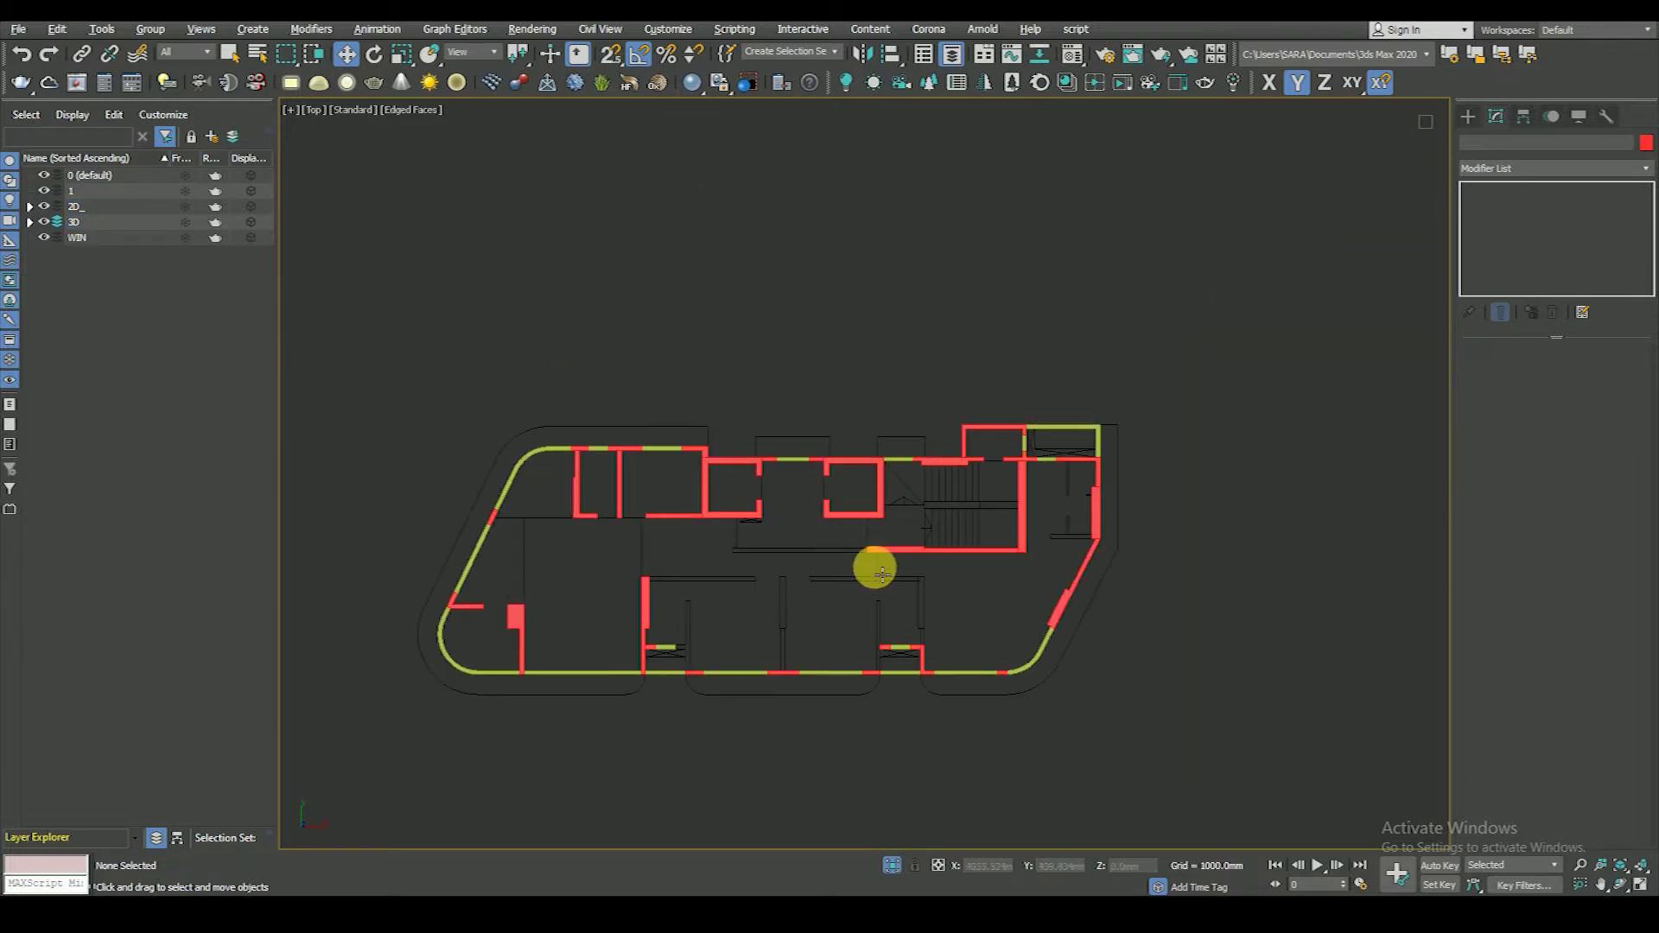
pyautogui.moveTo(749, 571); pyautogui.dragTo(752, 538, button='middle')
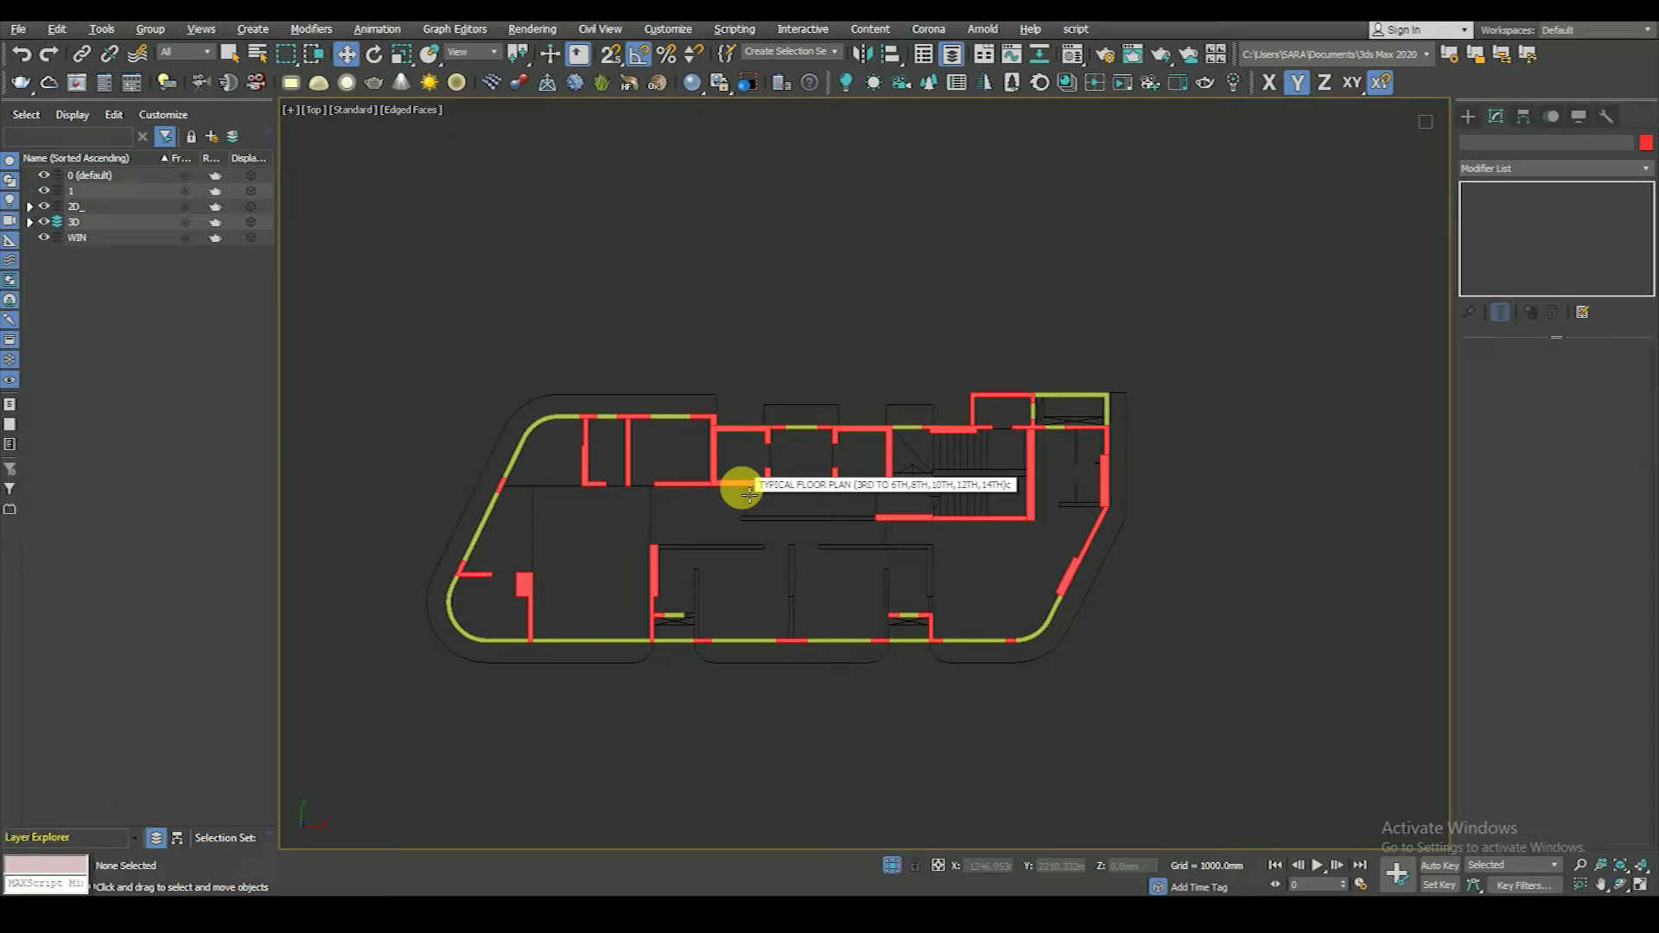
pyautogui.scroll(2, 619, 570)
pyautogui.scroll(3, 770, 637)
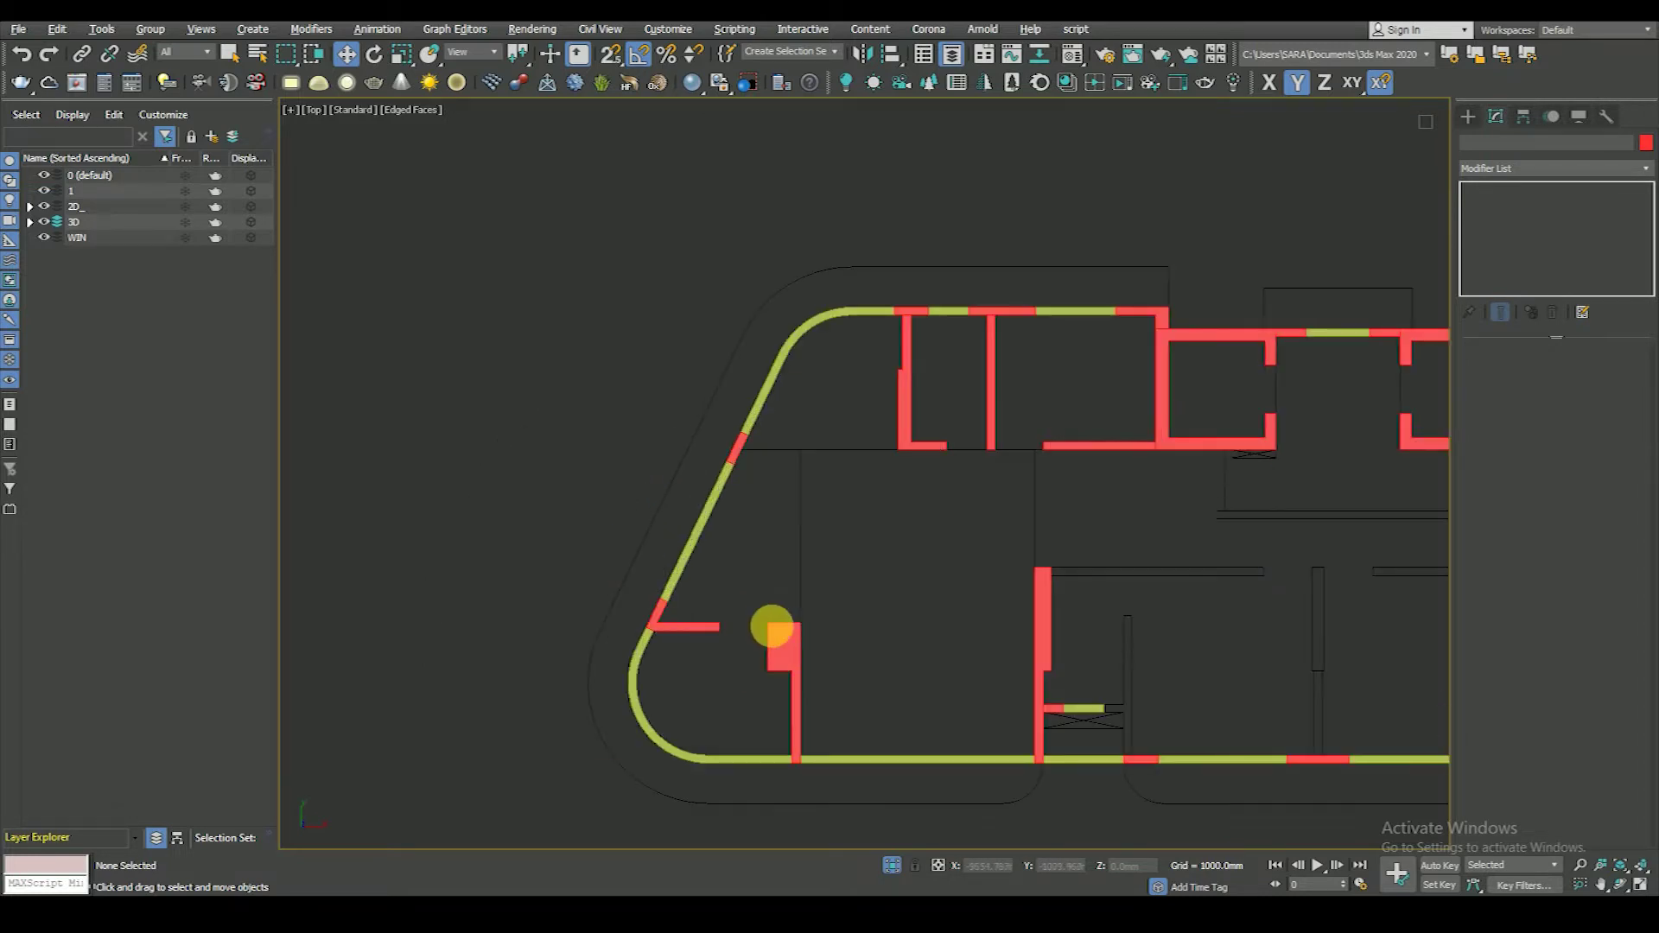
pyautogui.click(782, 647)
pyautogui.click(1501, 219)
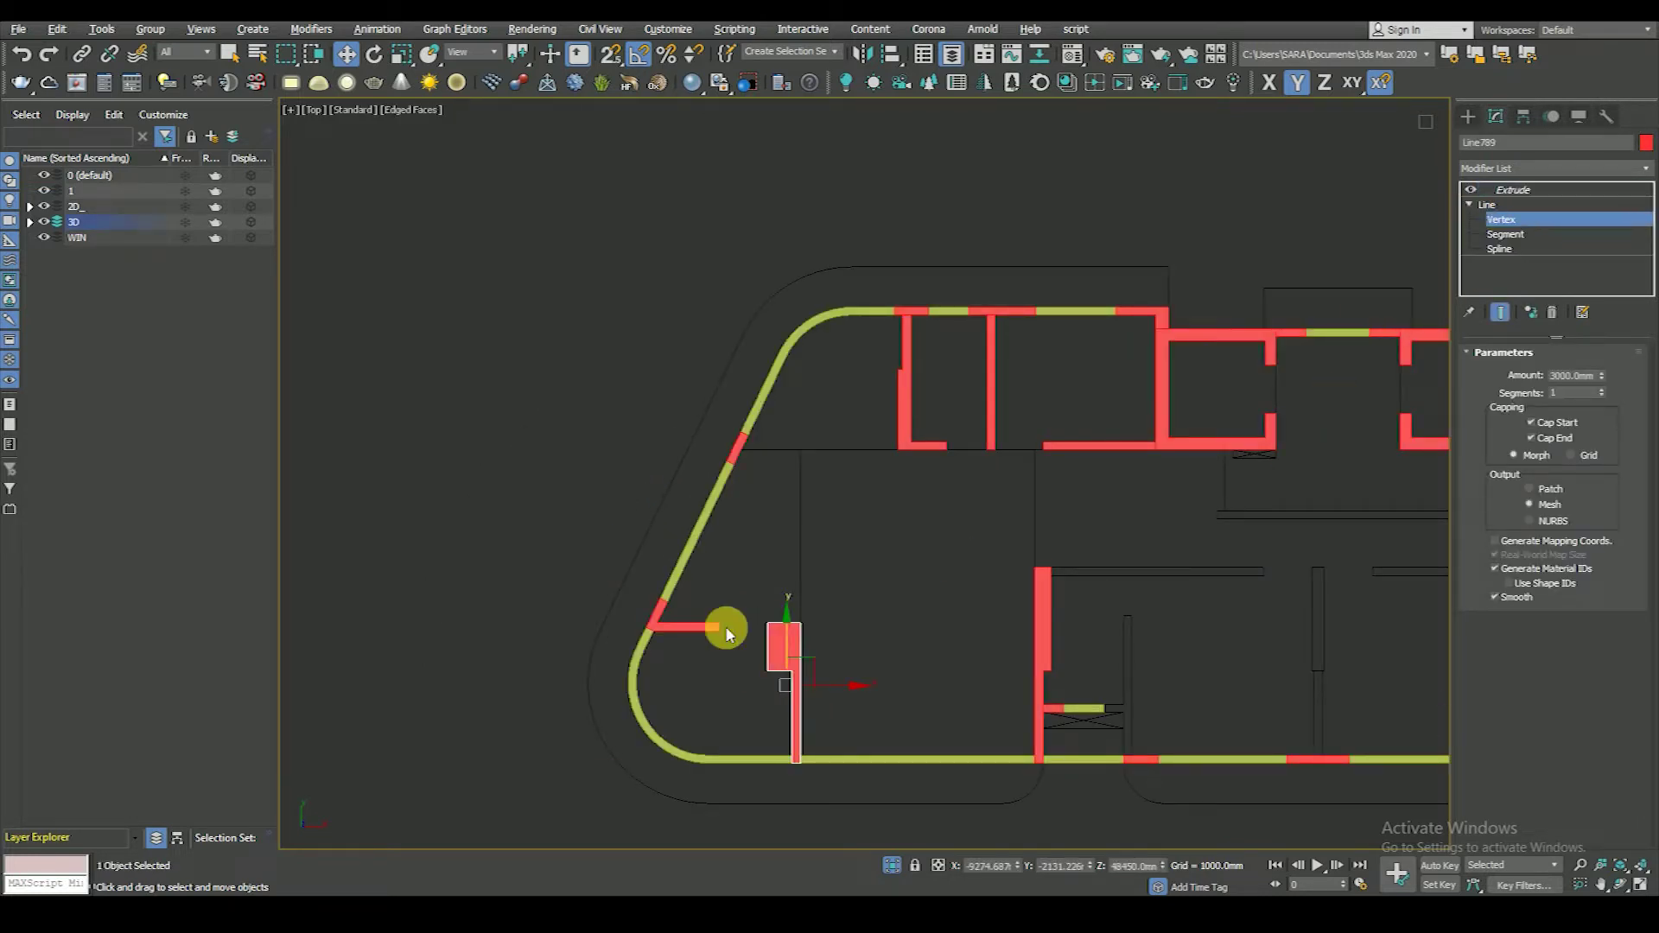
pyautogui.scroll(3, 743, 605)
pyautogui.moveTo(859, 511); pyautogui.dragTo(842, 607)
pyautogui.scroll(3, 844, 626)
pyautogui.scroll(-2, 855, 615)
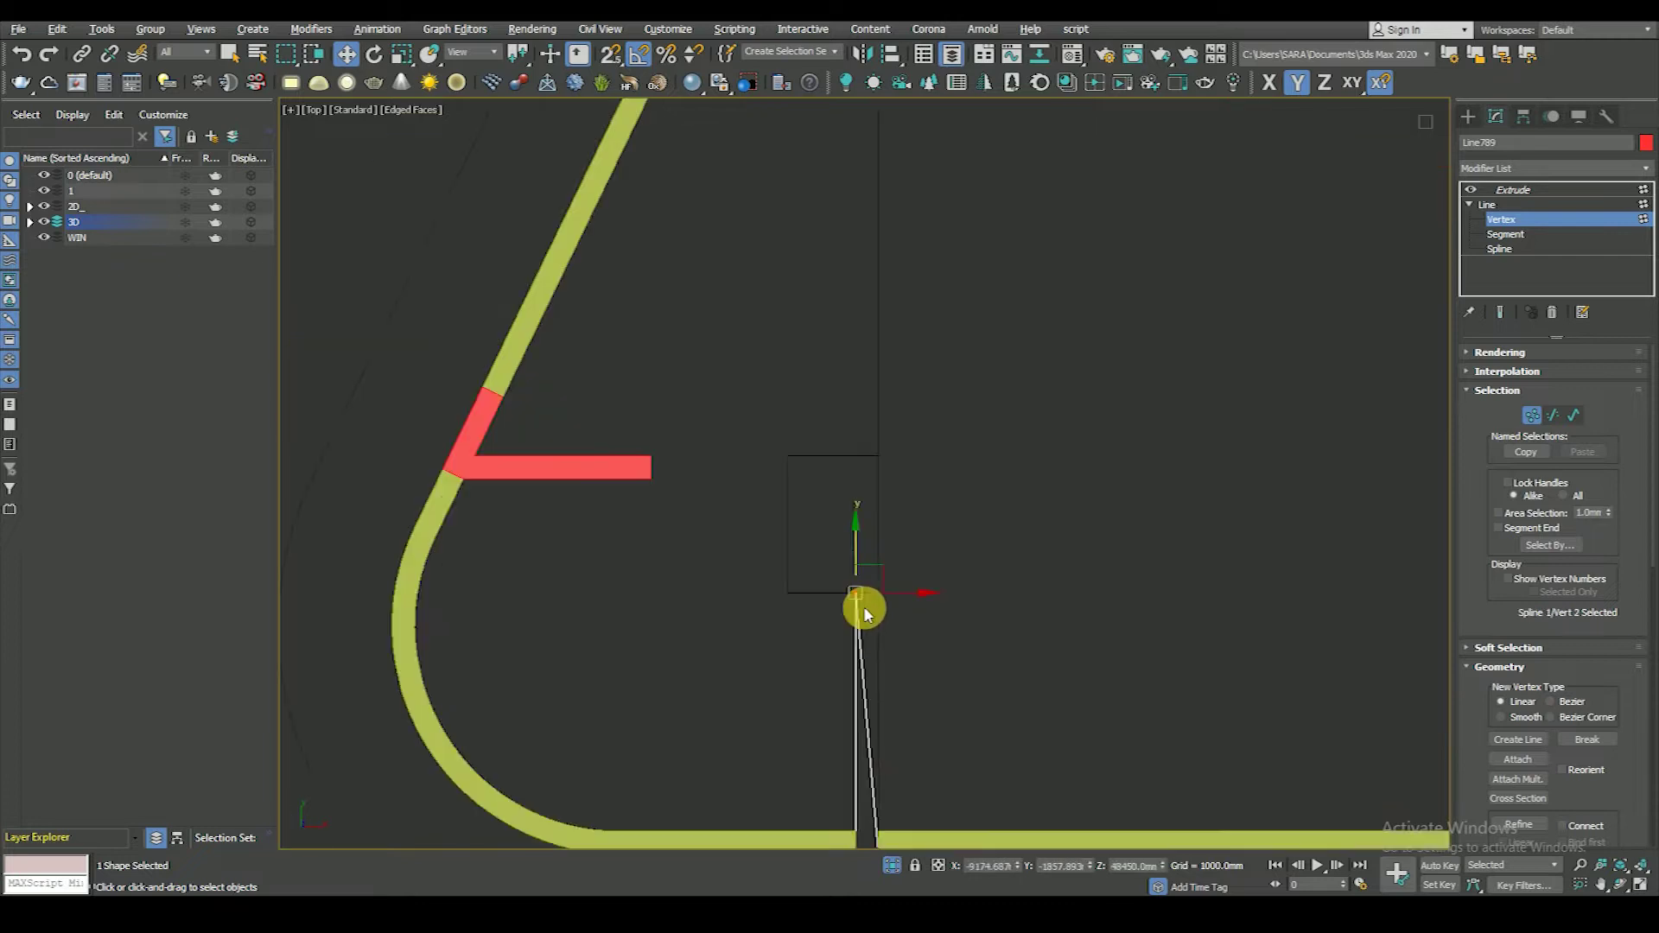
pyautogui.scroll(-4, 868, 584)
pyautogui.scroll(4, 882, 566)
# - Make the small wall's side vertical and stretch its end down to the outer wall
pyautogui.moveTo(863, 470); pyautogui.dragTo(896, 374)
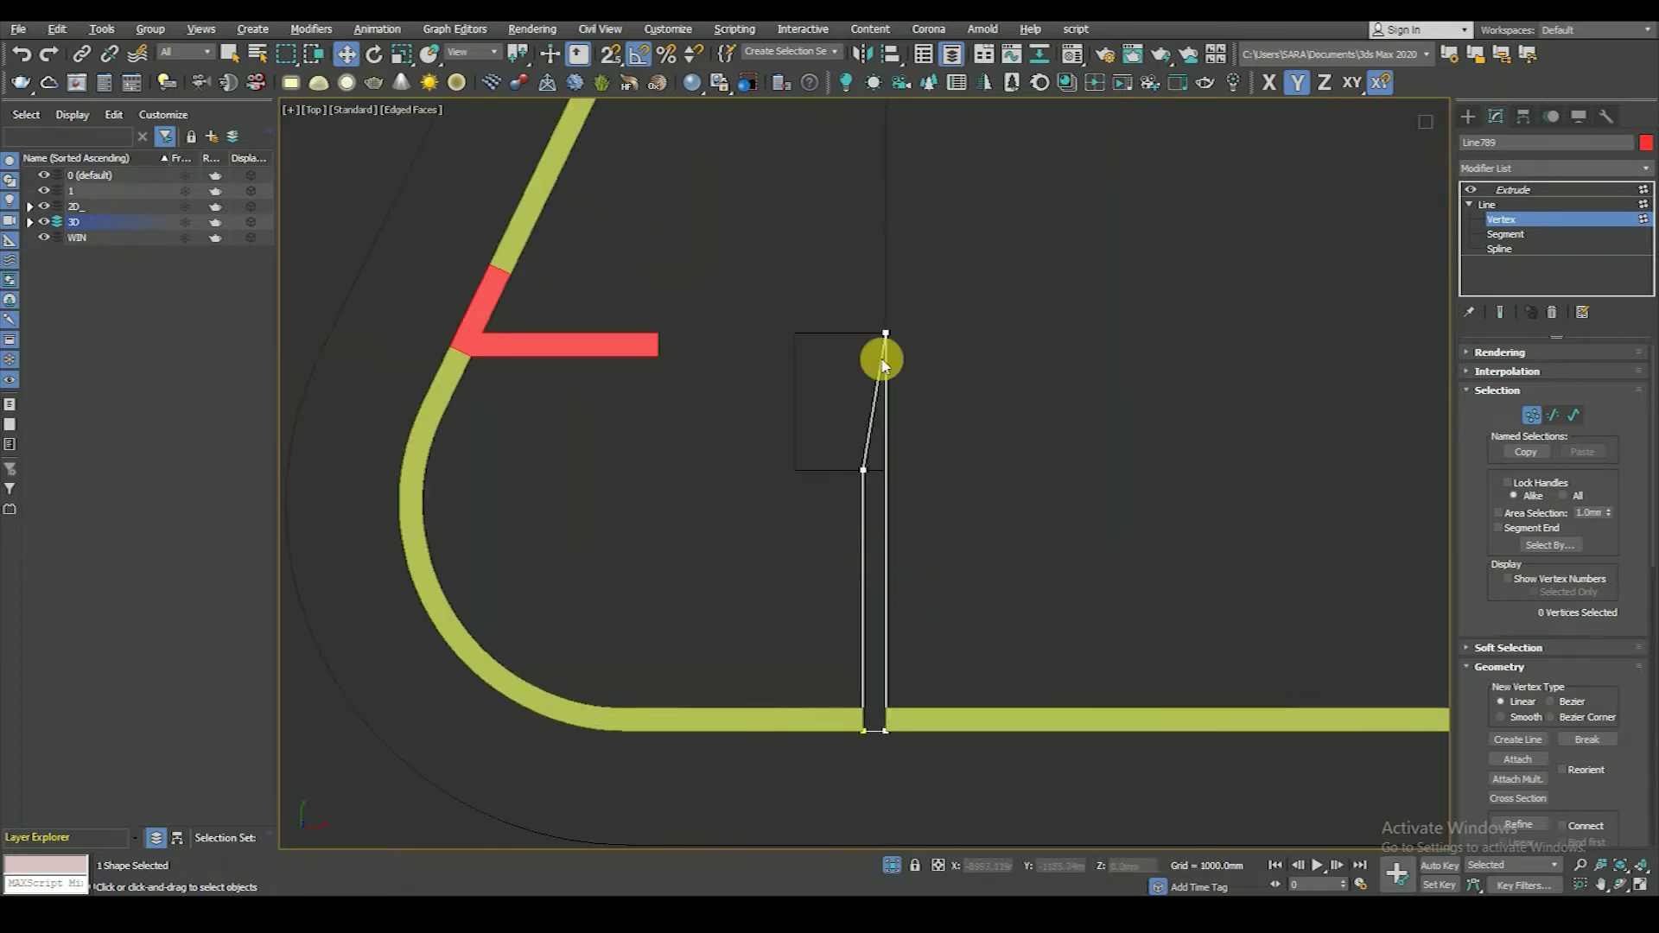
pyautogui.click(948, 515)
pyautogui.click(863, 419)
pyautogui.moveTo(863, 419); pyautogui.dragTo(889, 703)
pyautogui.scroll(-5, 820, 648)
pyautogui.scroll(5, 819, 648)
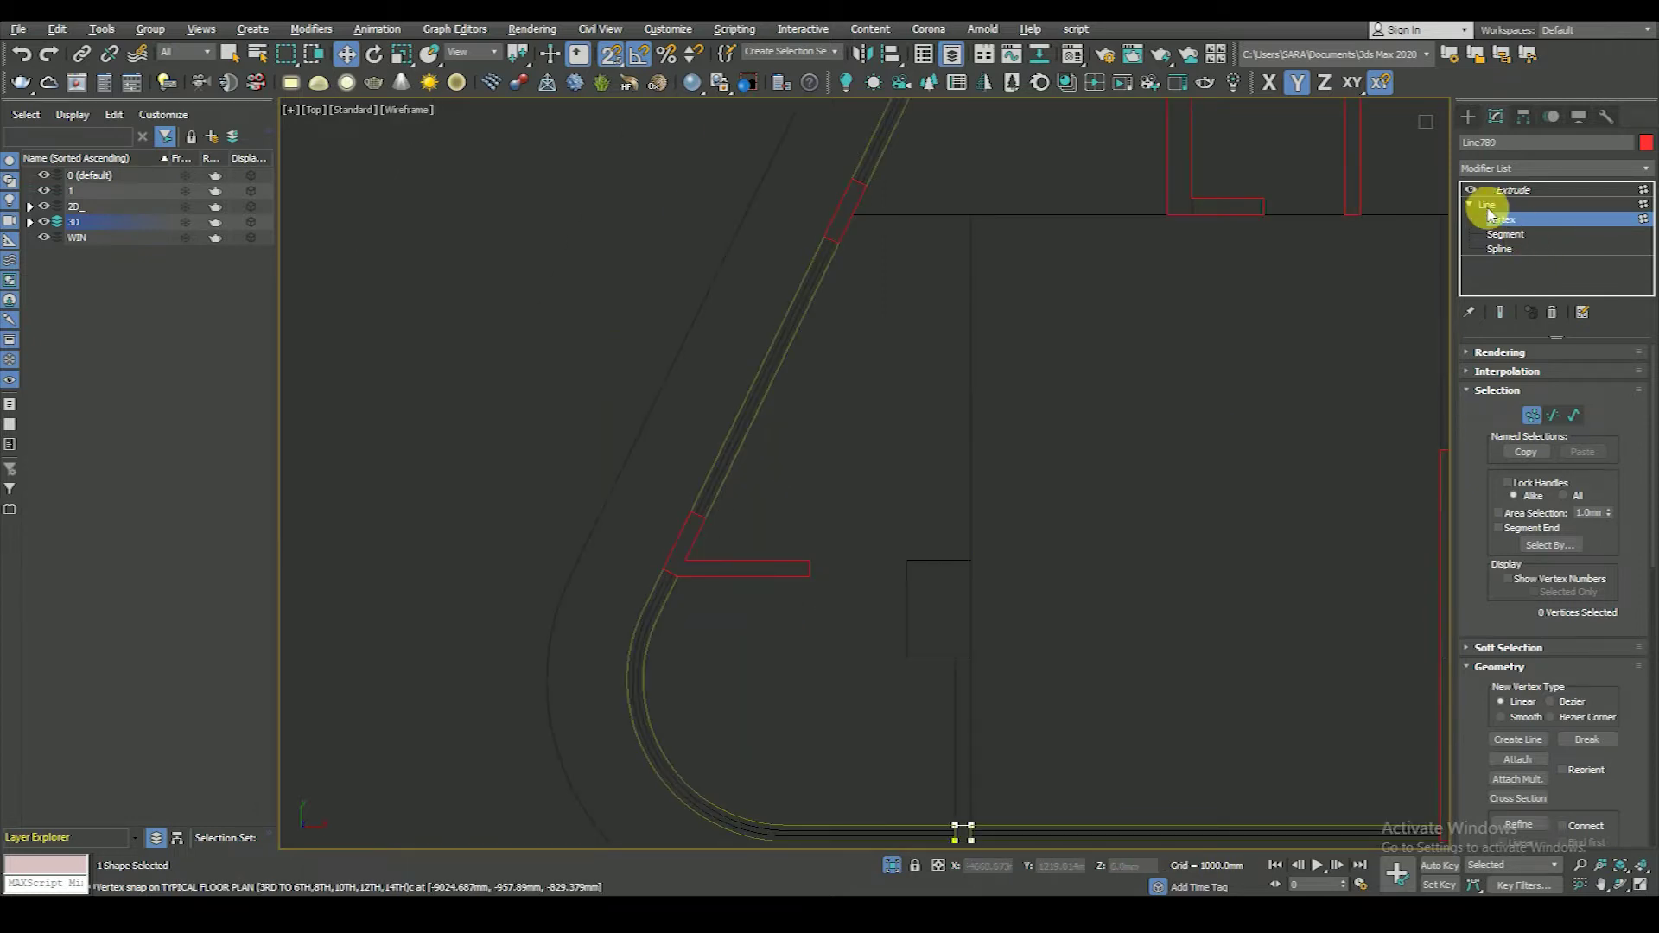
pyautogui.click(1494, 200)
pyautogui.click(741, 592)
# - In wireframe, inspect the L-shaped wall's vertices and the vertical wall Line783
pyautogui.press('F3')
pyautogui.click(1484, 207)
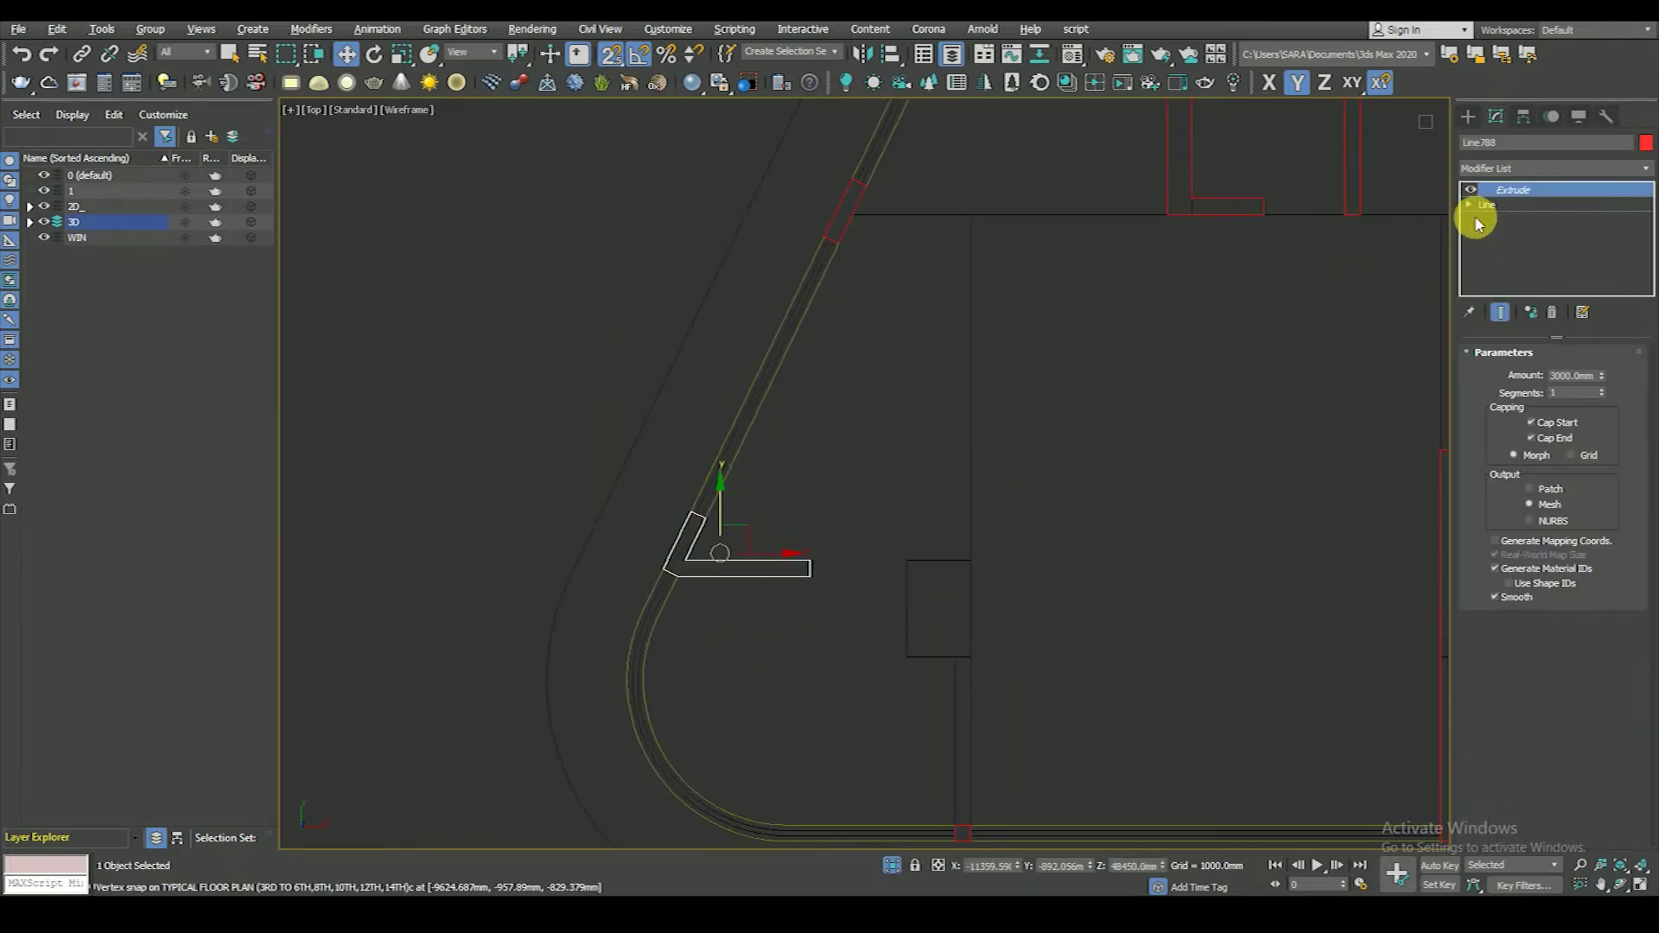
pyautogui.click(1496, 220)
pyautogui.scroll(3, 885, 543)
pyautogui.scroll(3, 607, 554)
pyautogui.scroll(-8, 678, 519)
pyautogui.scroll(1, 908, 434)
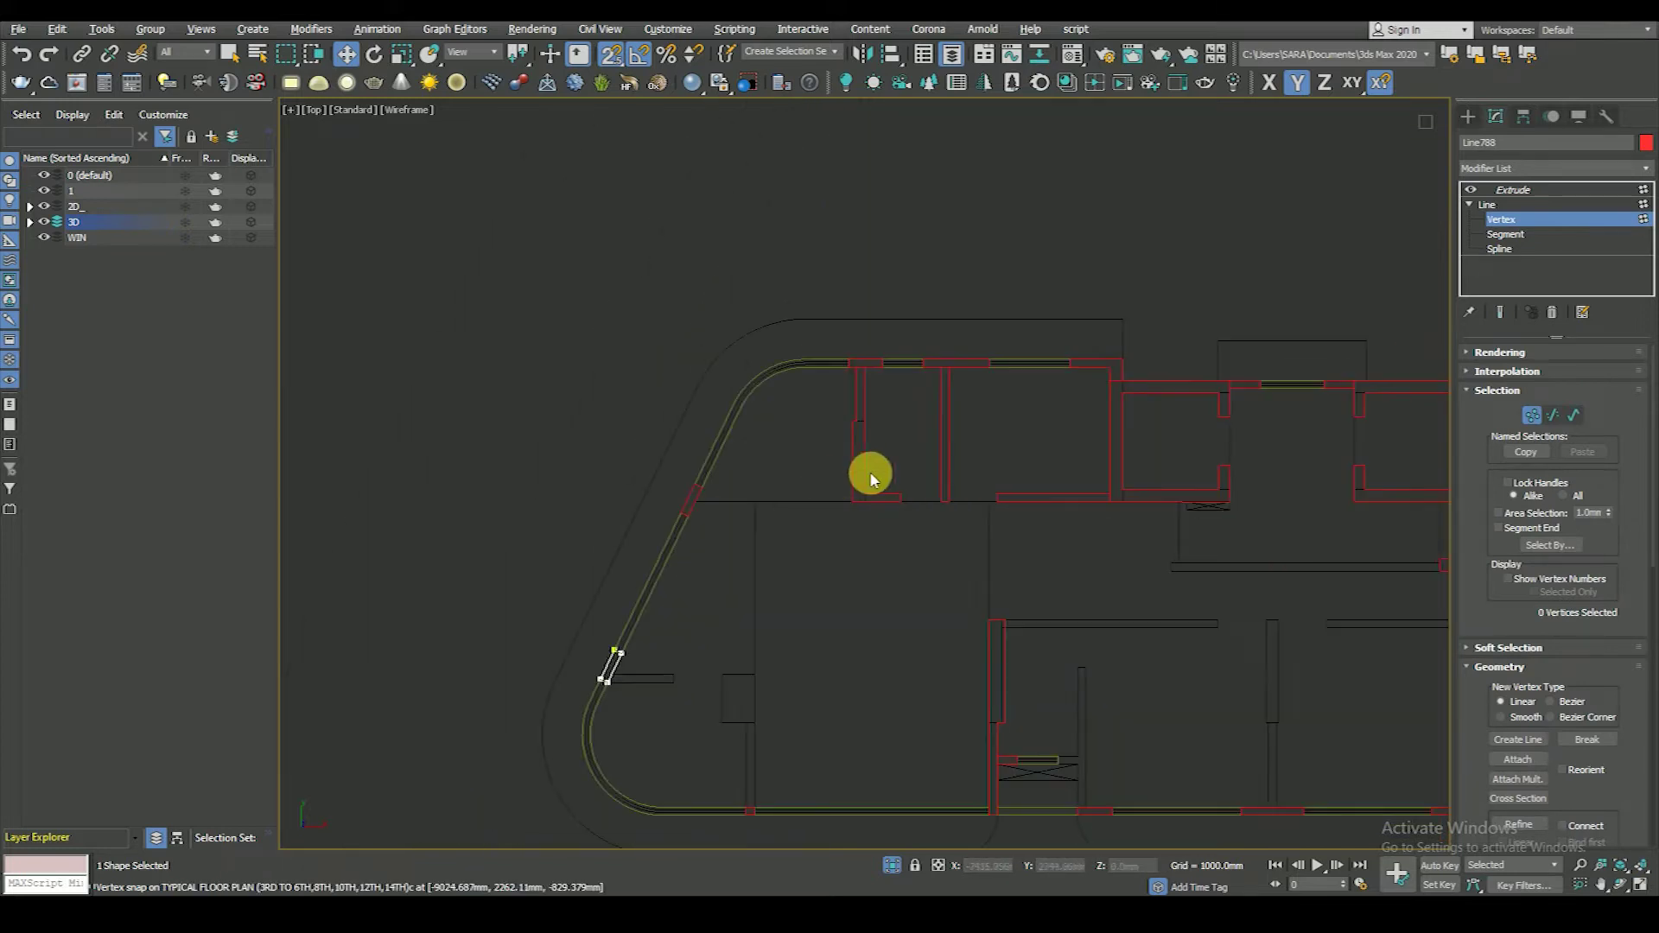
pyautogui.click(1512, 189)
pyautogui.click(944, 415)
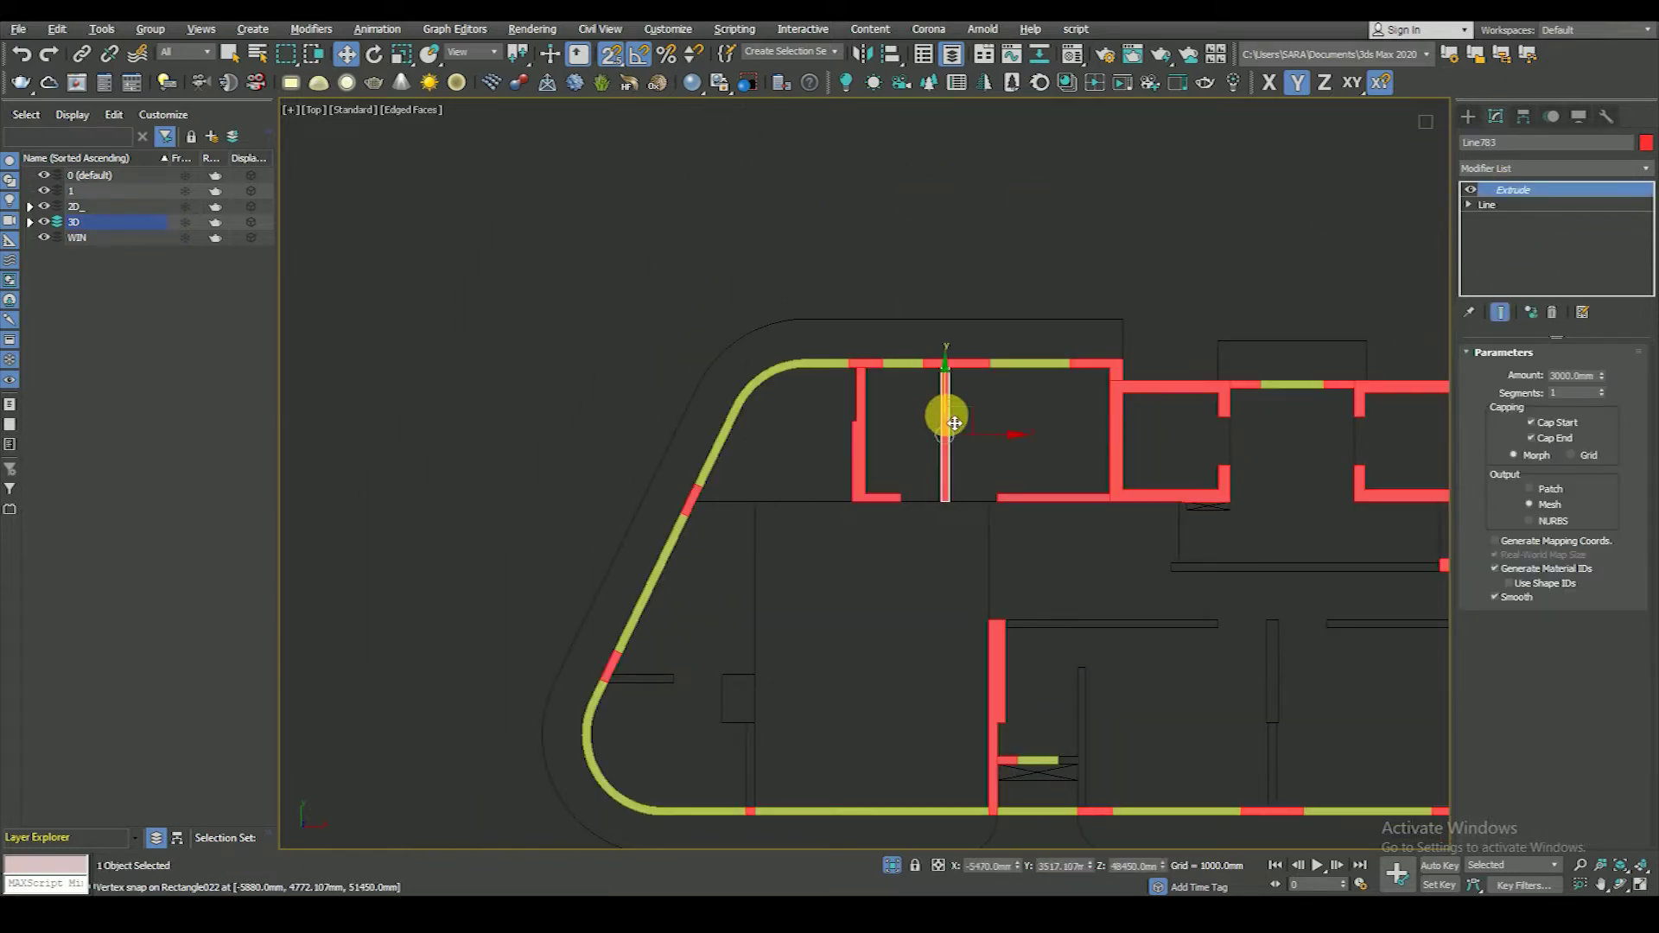
pyautogui.click(861, 452)
pyautogui.click(867, 456)
pyautogui.moveTo(878, 467); pyautogui.dragTo(729, 501, button='middle')
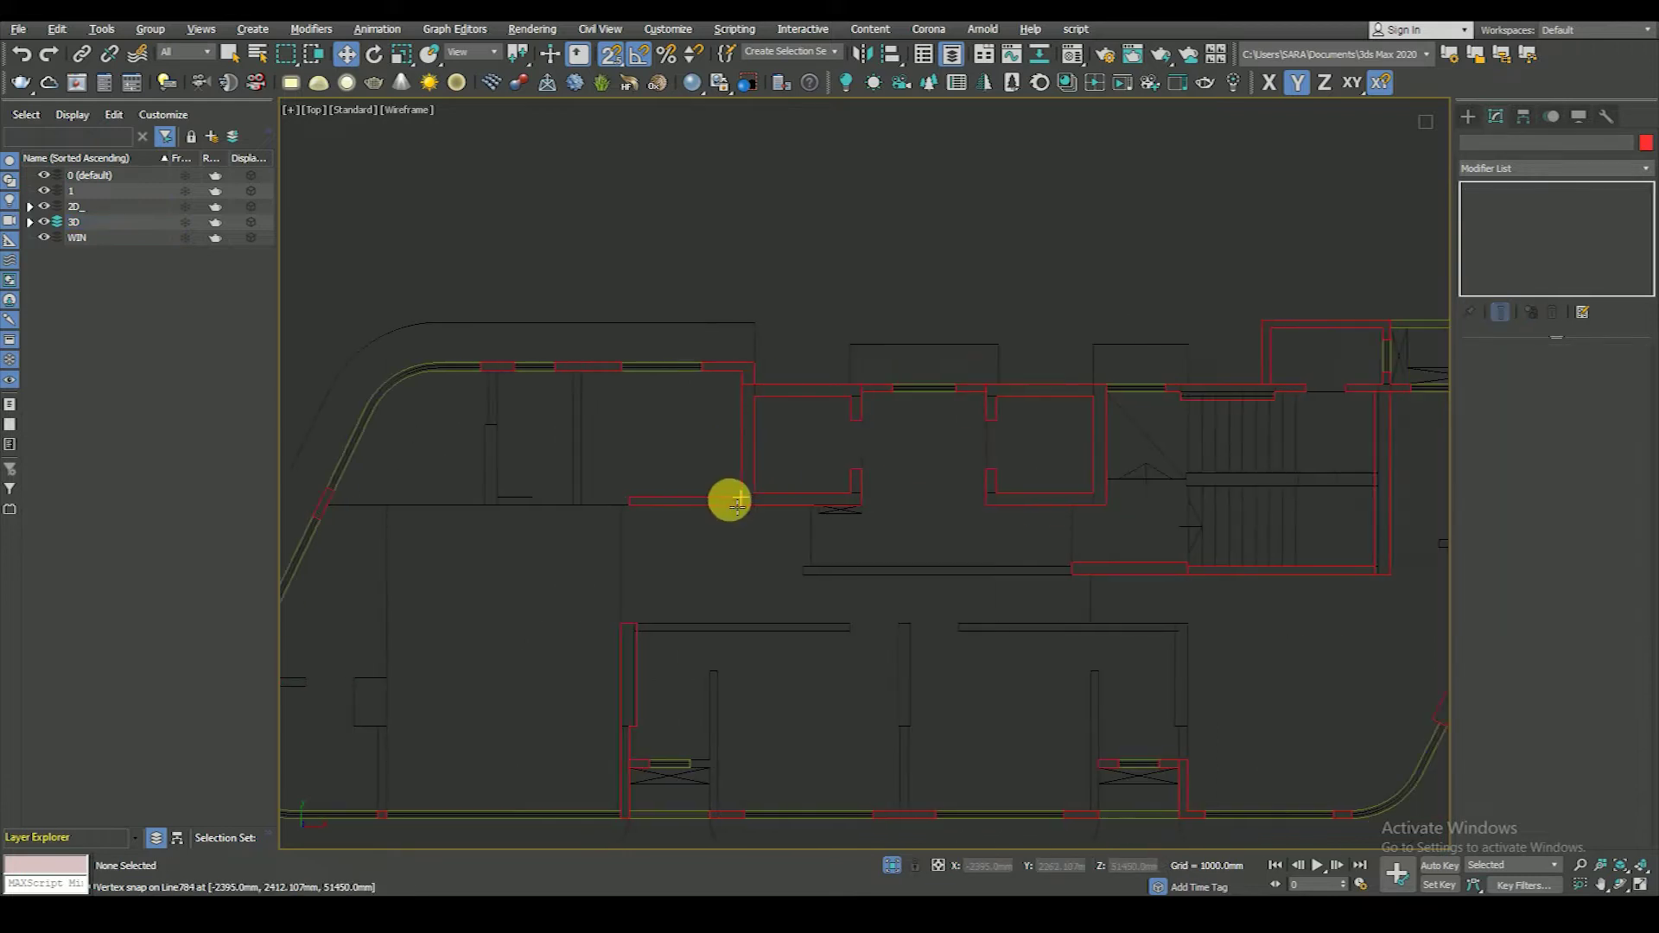
pyautogui.click(708, 509)
pyautogui.scroll(-3, 740, 544)
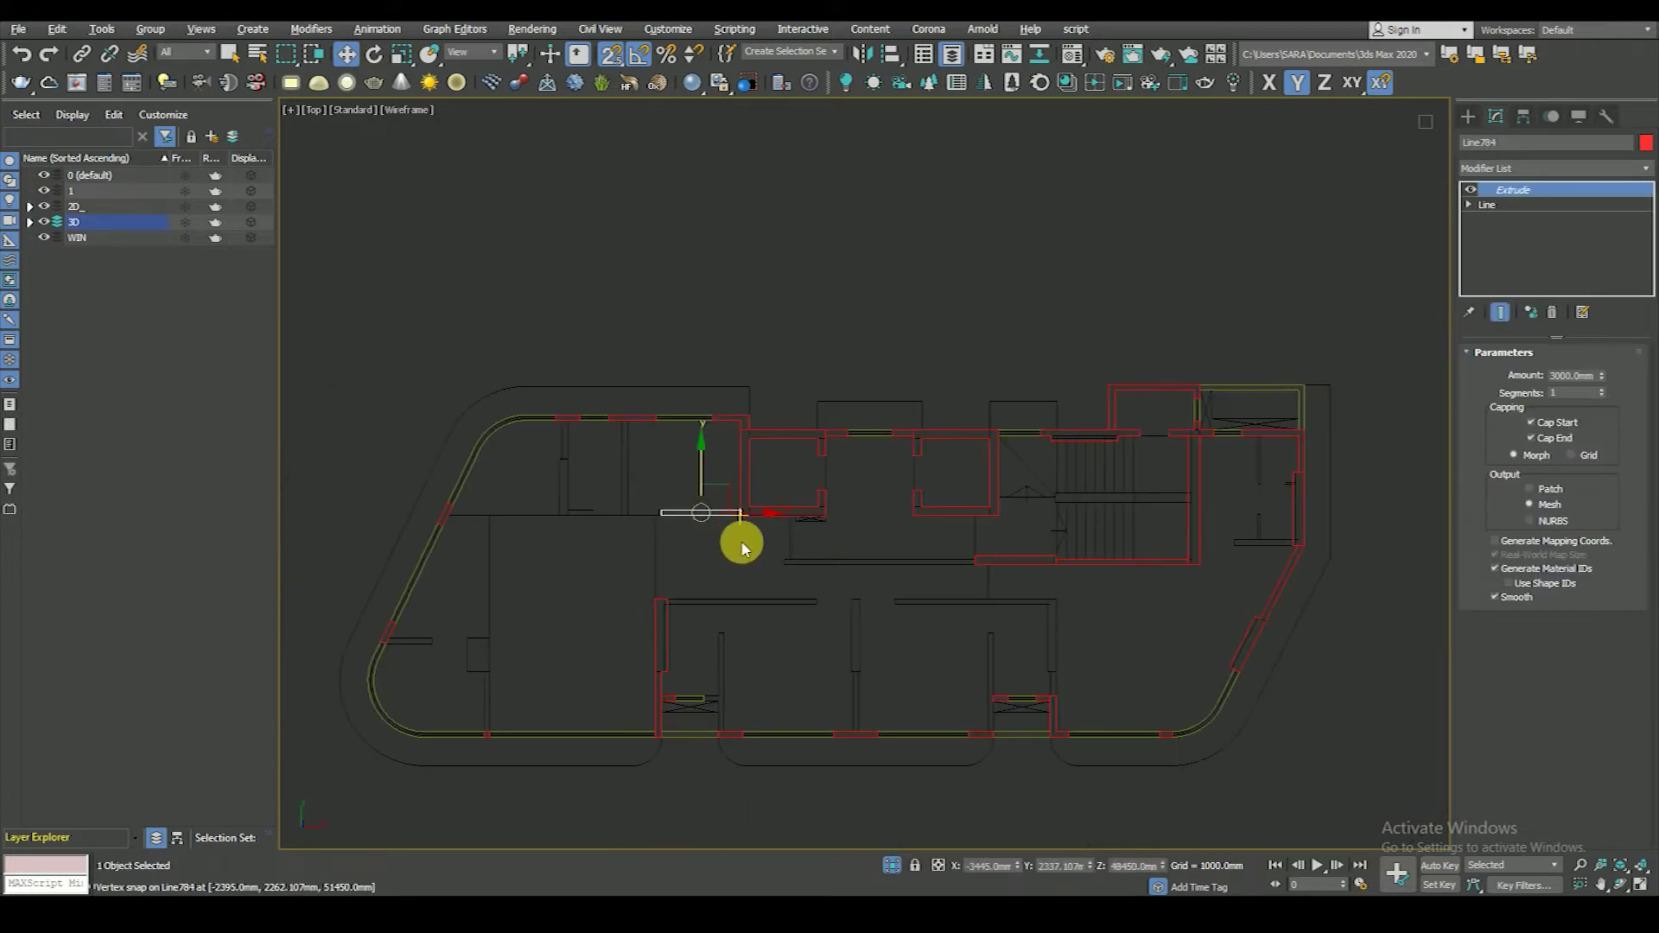
pyautogui.click(692, 563)
pyautogui.scroll(3, 827, 527)
# - Select the square shaft room's wall, toggling shaded and wireframe display
pyautogui.press('F3')
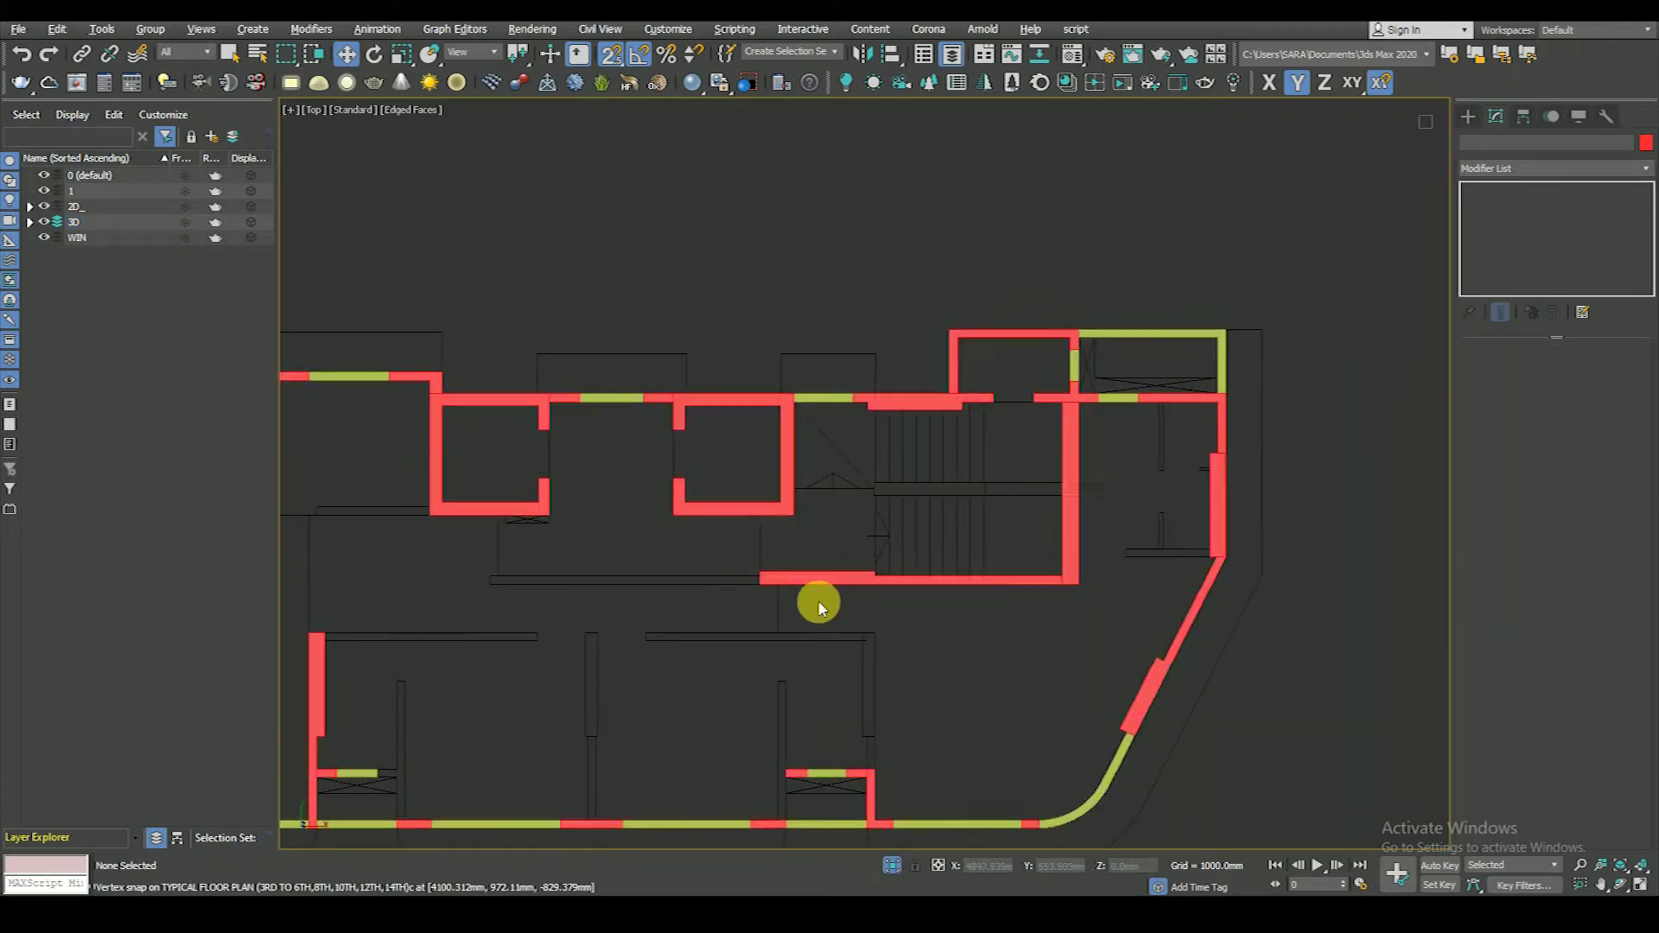
pyautogui.scroll(-2, 821, 596)
pyautogui.scroll(3, 700, 605)
pyautogui.scroll(-3, 1027, 568)
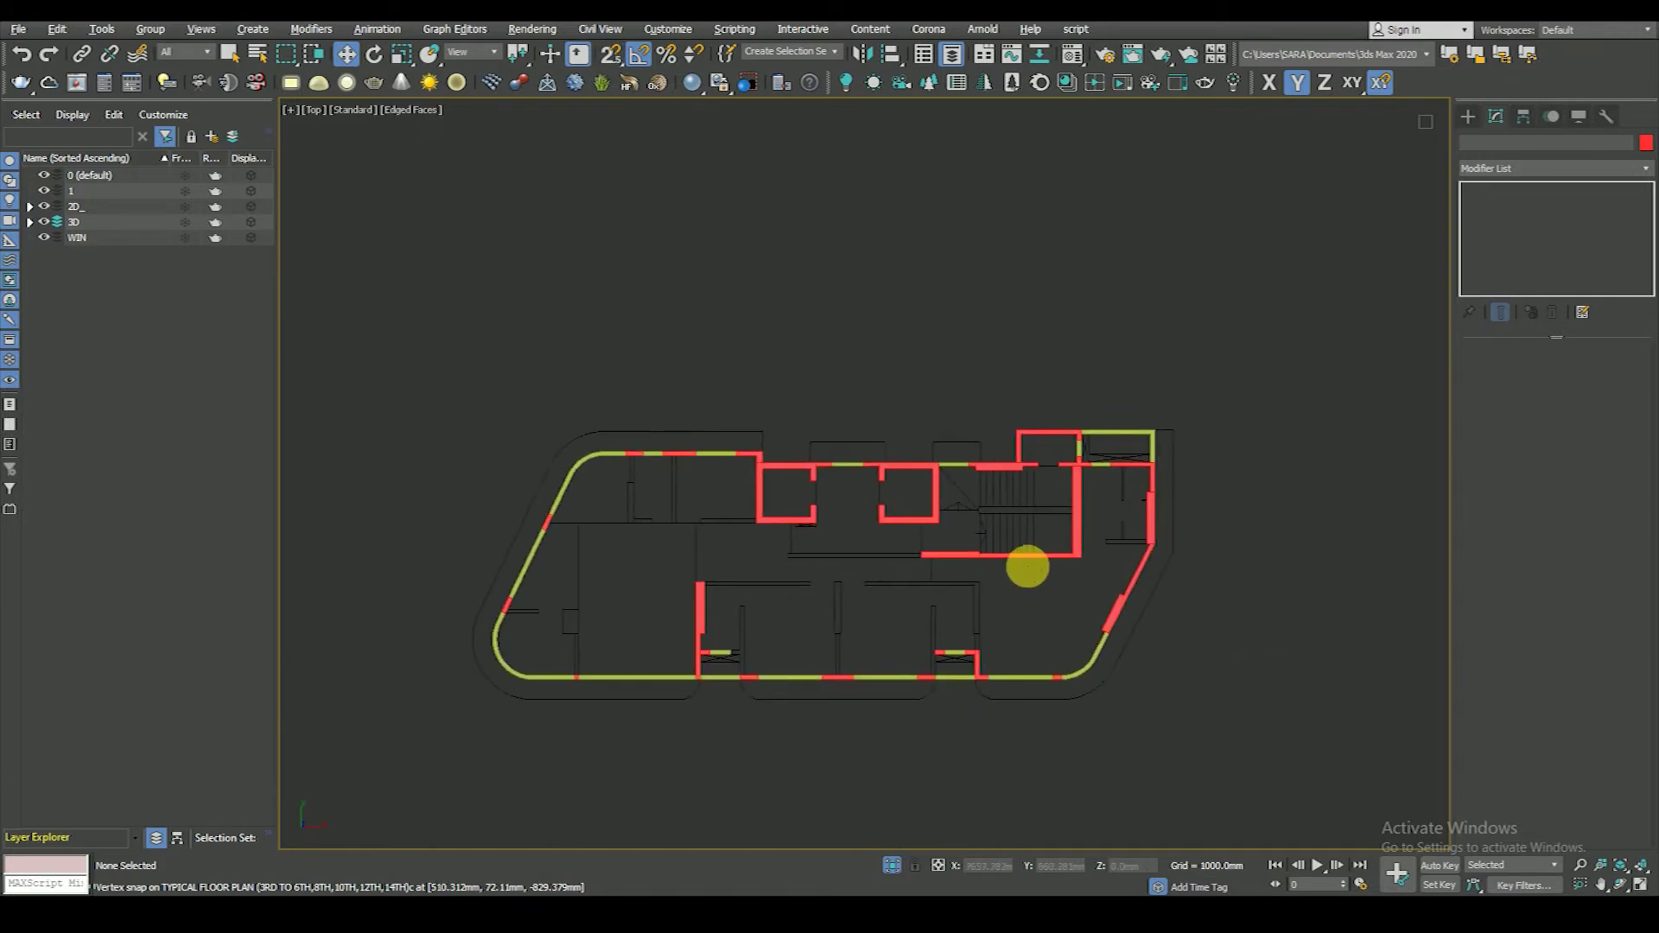
pyautogui.scroll(2, 934, 499)
pyautogui.scroll(1, 878, 538)
pyautogui.click(916, 540)
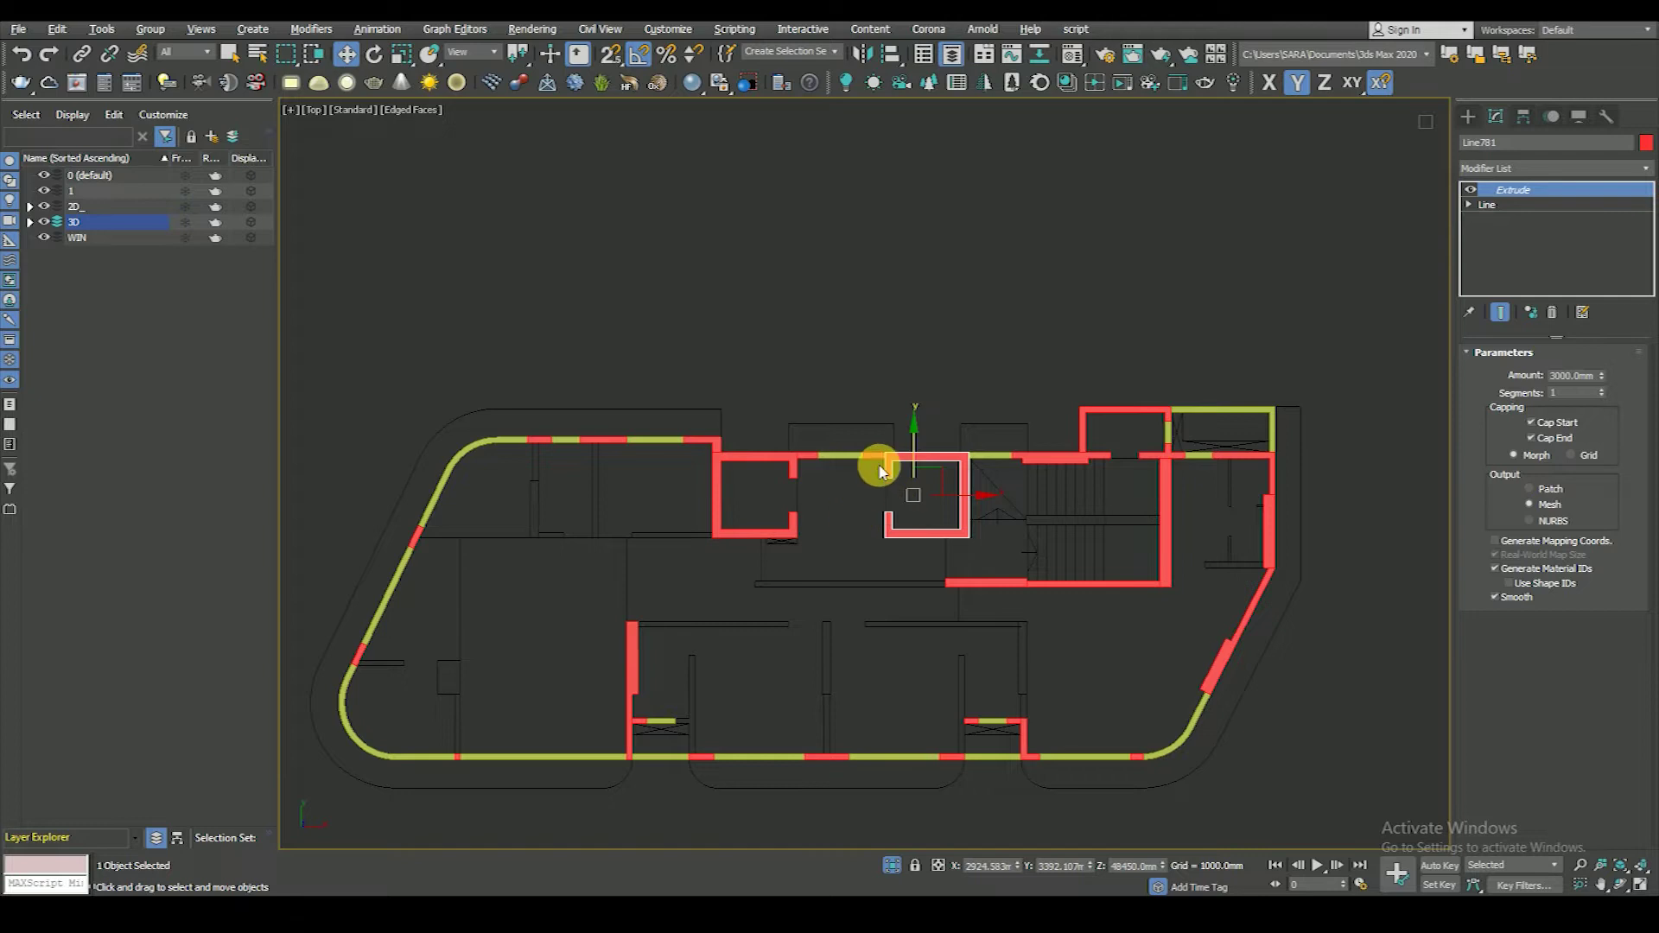
pyautogui.scroll(2, 880, 471)
pyautogui.scroll(-3, 890, 497)
pyautogui.scroll(4, 899, 532)
pyautogui.press('F3')
pyautogui.press('F3')
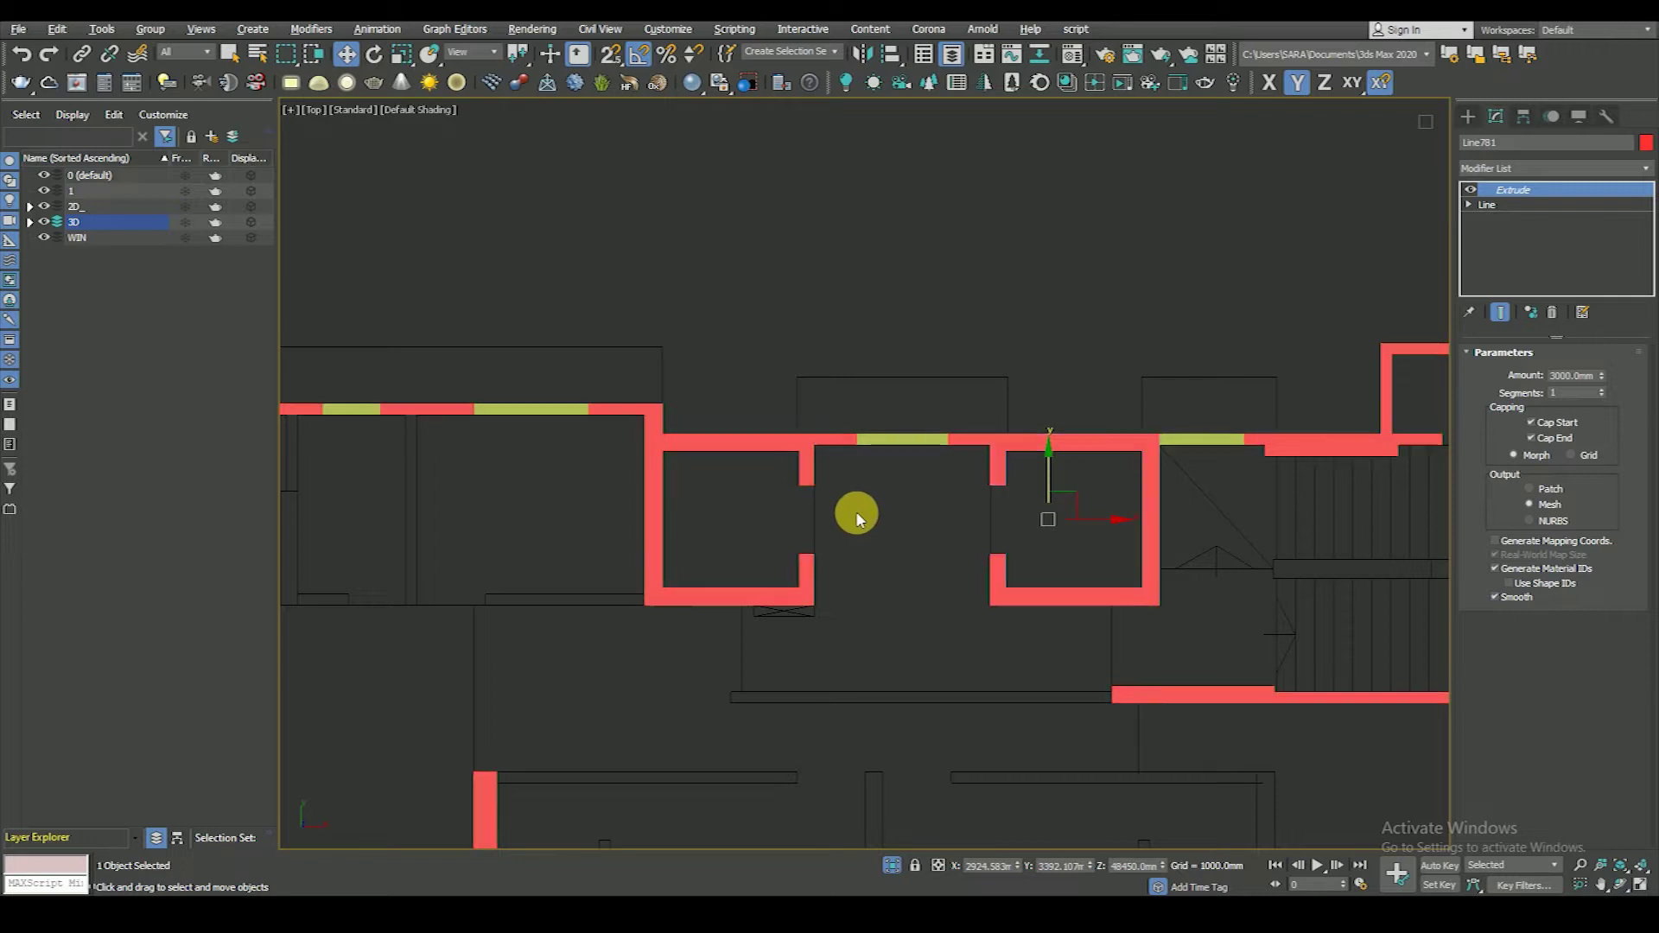
pyautogui.scroll(-5, 1037, 629)
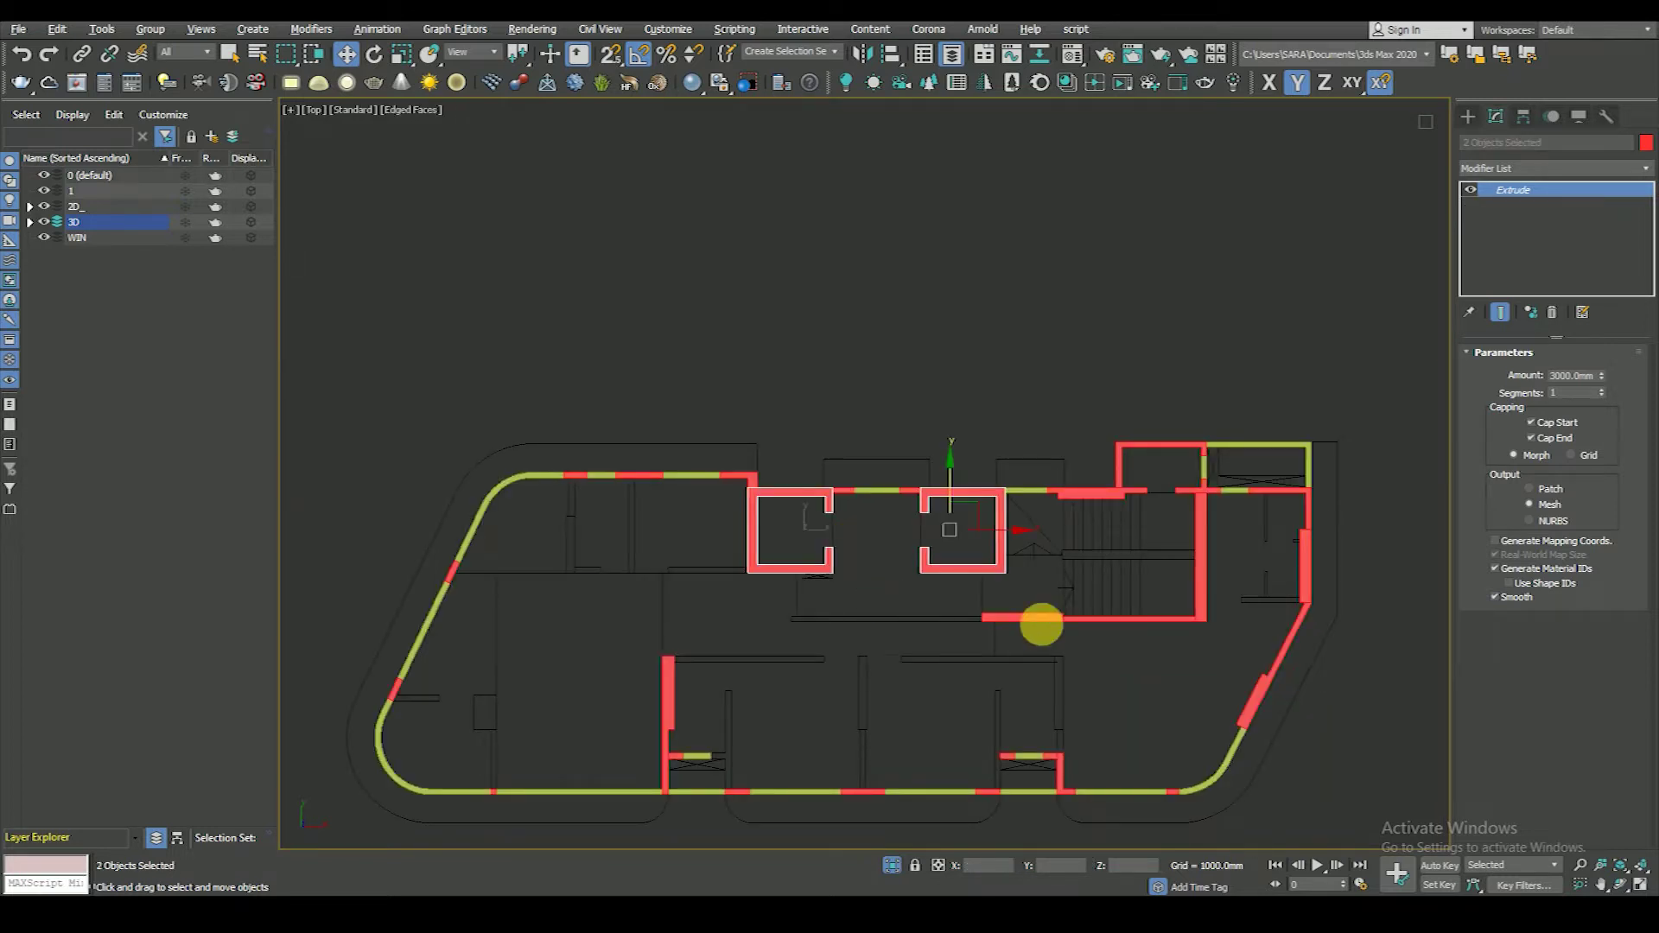
# - Select the seven stair-core and shaft walls together
pyautogui.scroll(4, 1046, 622)
pyautogui.keyDown('ctrl'); pyautogui.click(1271, 567); pyautogui.keyUp('ctrl')
pyautogui.keyDown('ctrl'); pyautogui.click(1204, 618); pyautogui.keyUp('ctrl')
pyautogui.moveTo(1076, 447); pyautogui.dragTo(1022, 497, button='middle')
pyautogui.press('F3')
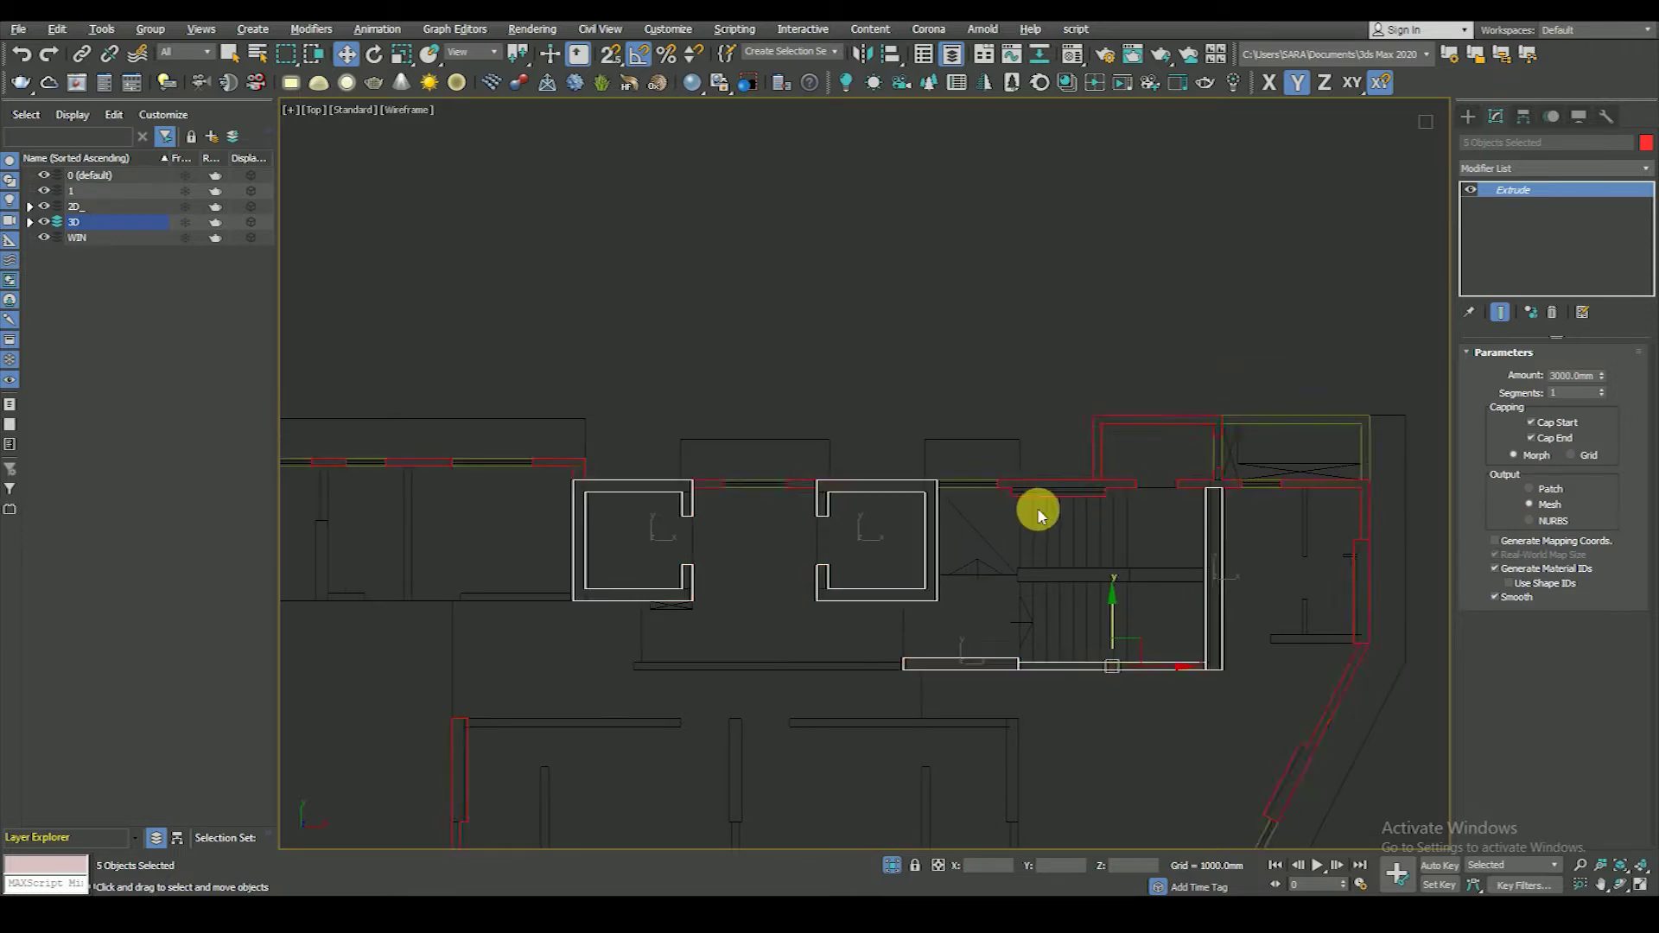
pyautogui.press('F3')
pyautogui.click(1049, 487)
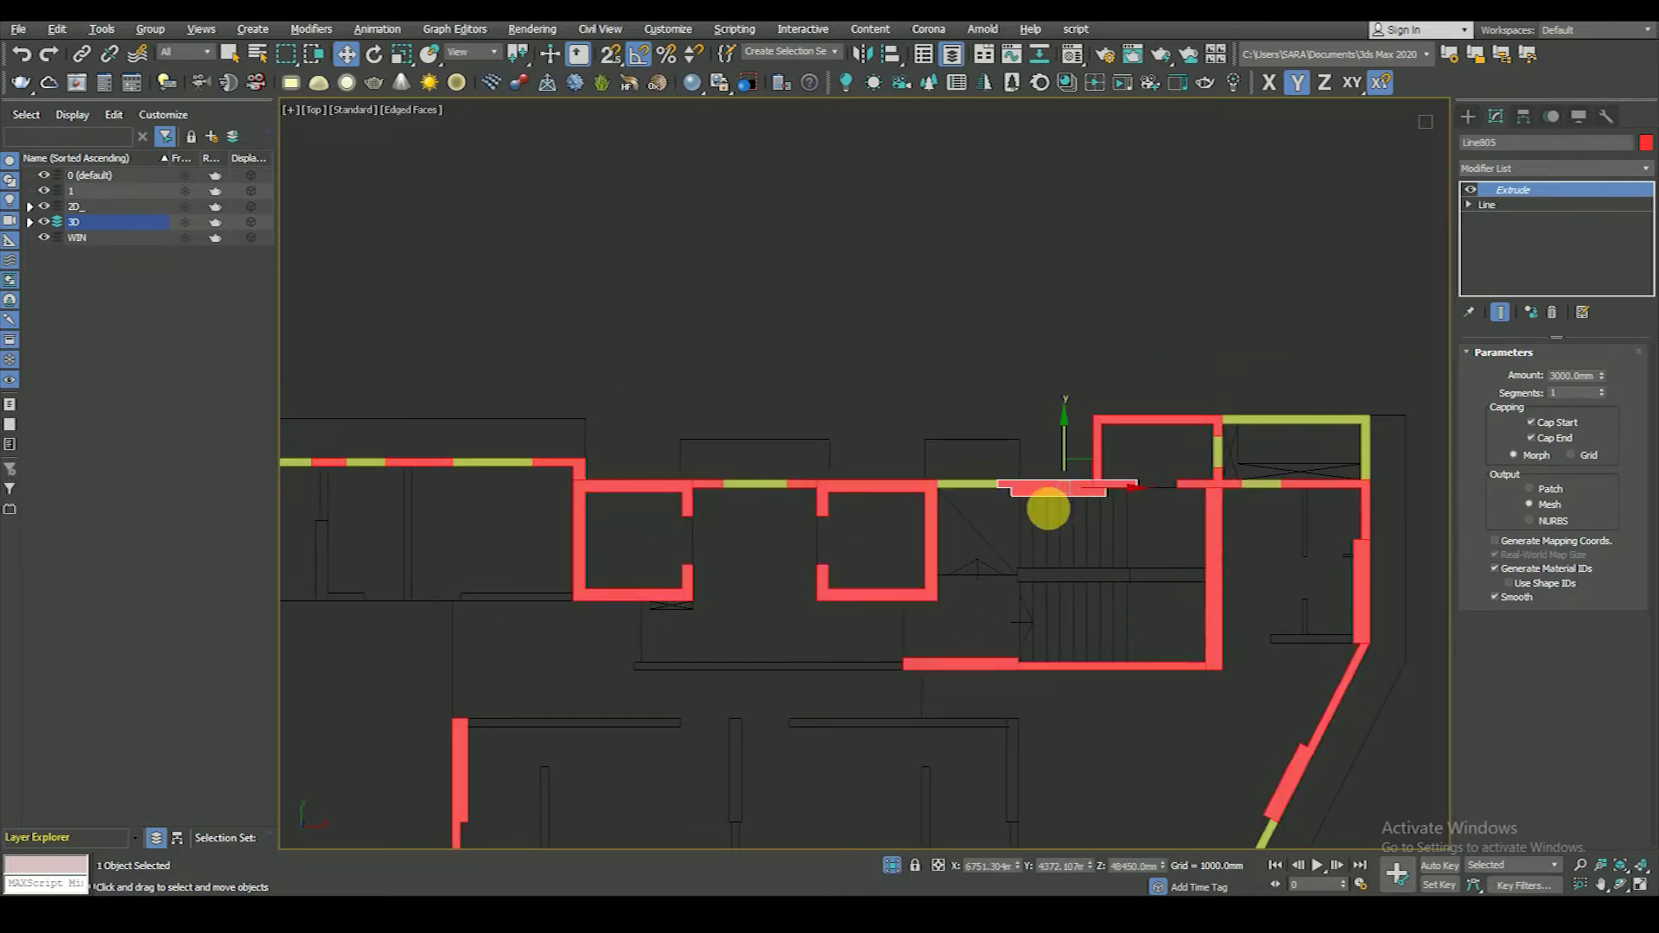
pyautogui.keyDown('ctrl'); pyautogui.click(1222, 537); pyautogui.keyUp('ctrl')
pyautogui.keyDown('ctrl'); pyautogui.click(961, 668); pyautogui.keyUp('ctrl')
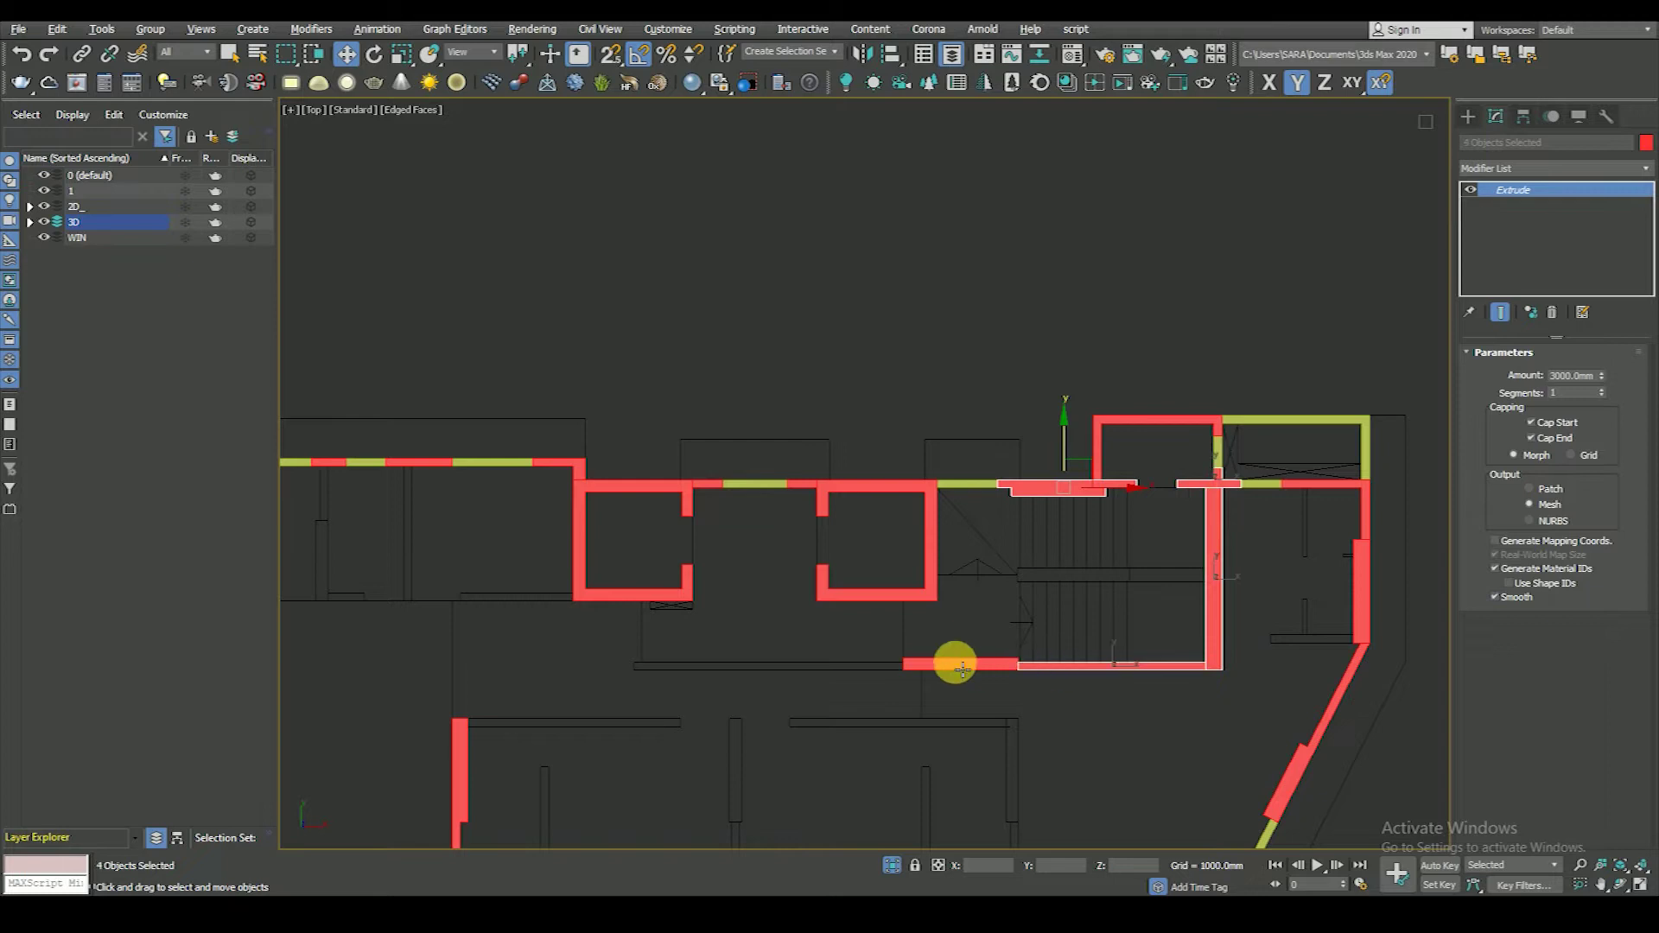
pyautogui.keyDown('ctrl'); pyautogui.click(901, 588); pyautogui.keyUp('ctrl')
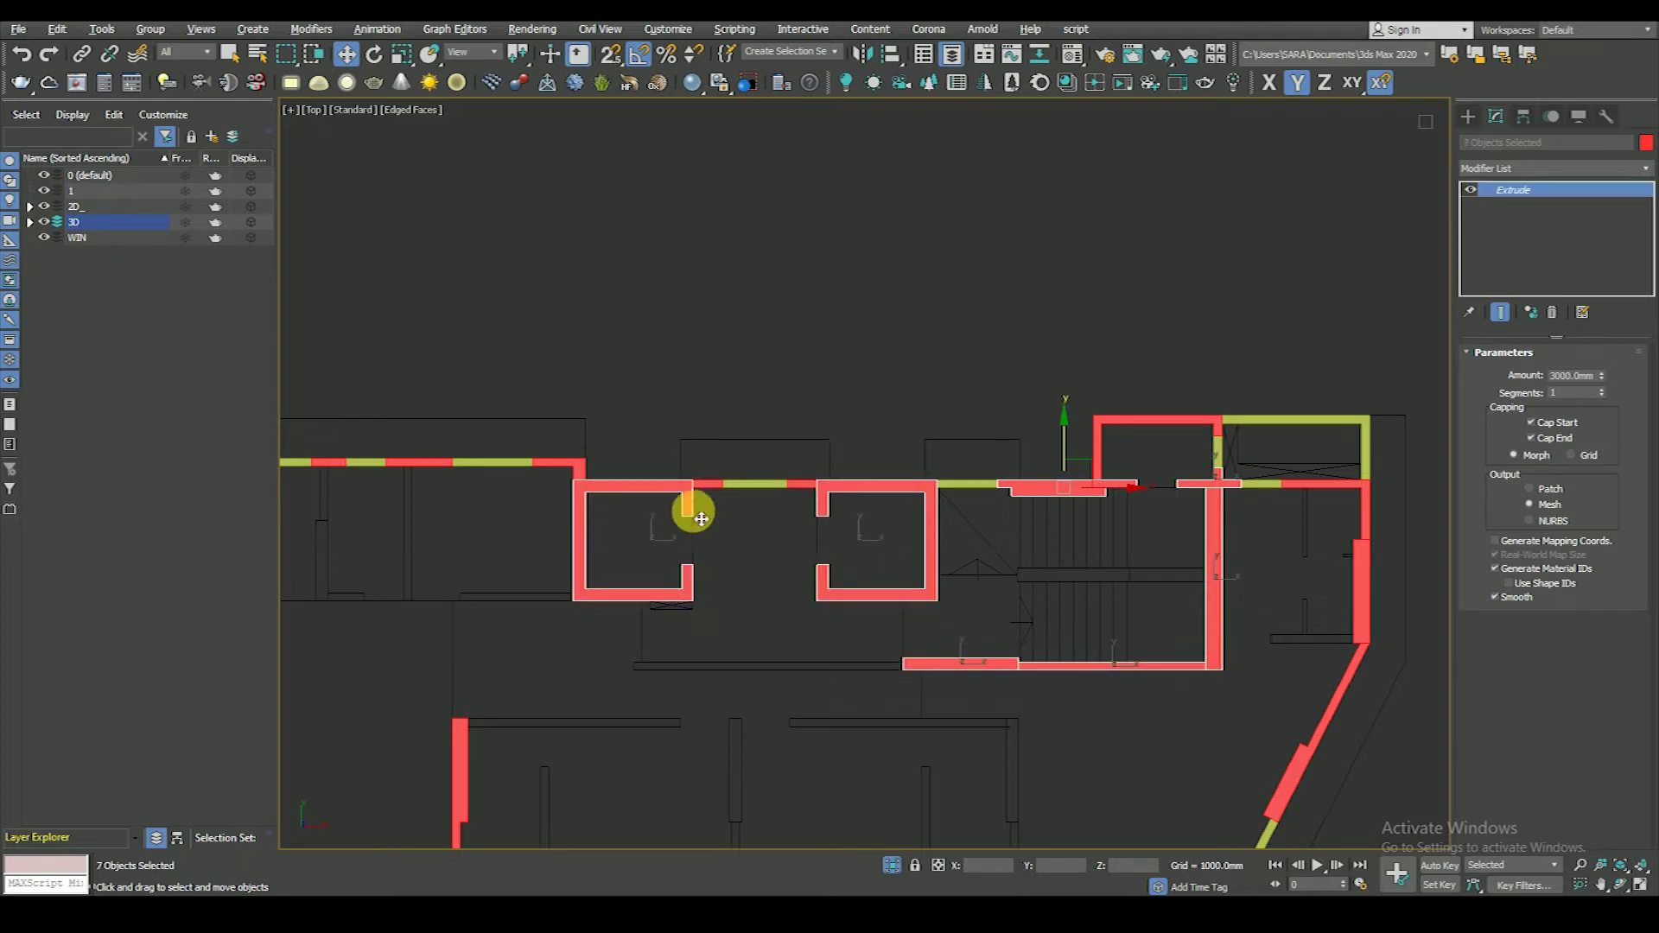
pyautogui.scroll(3, 733, 515)
pyautogui.scroll(-6, 744, 580)
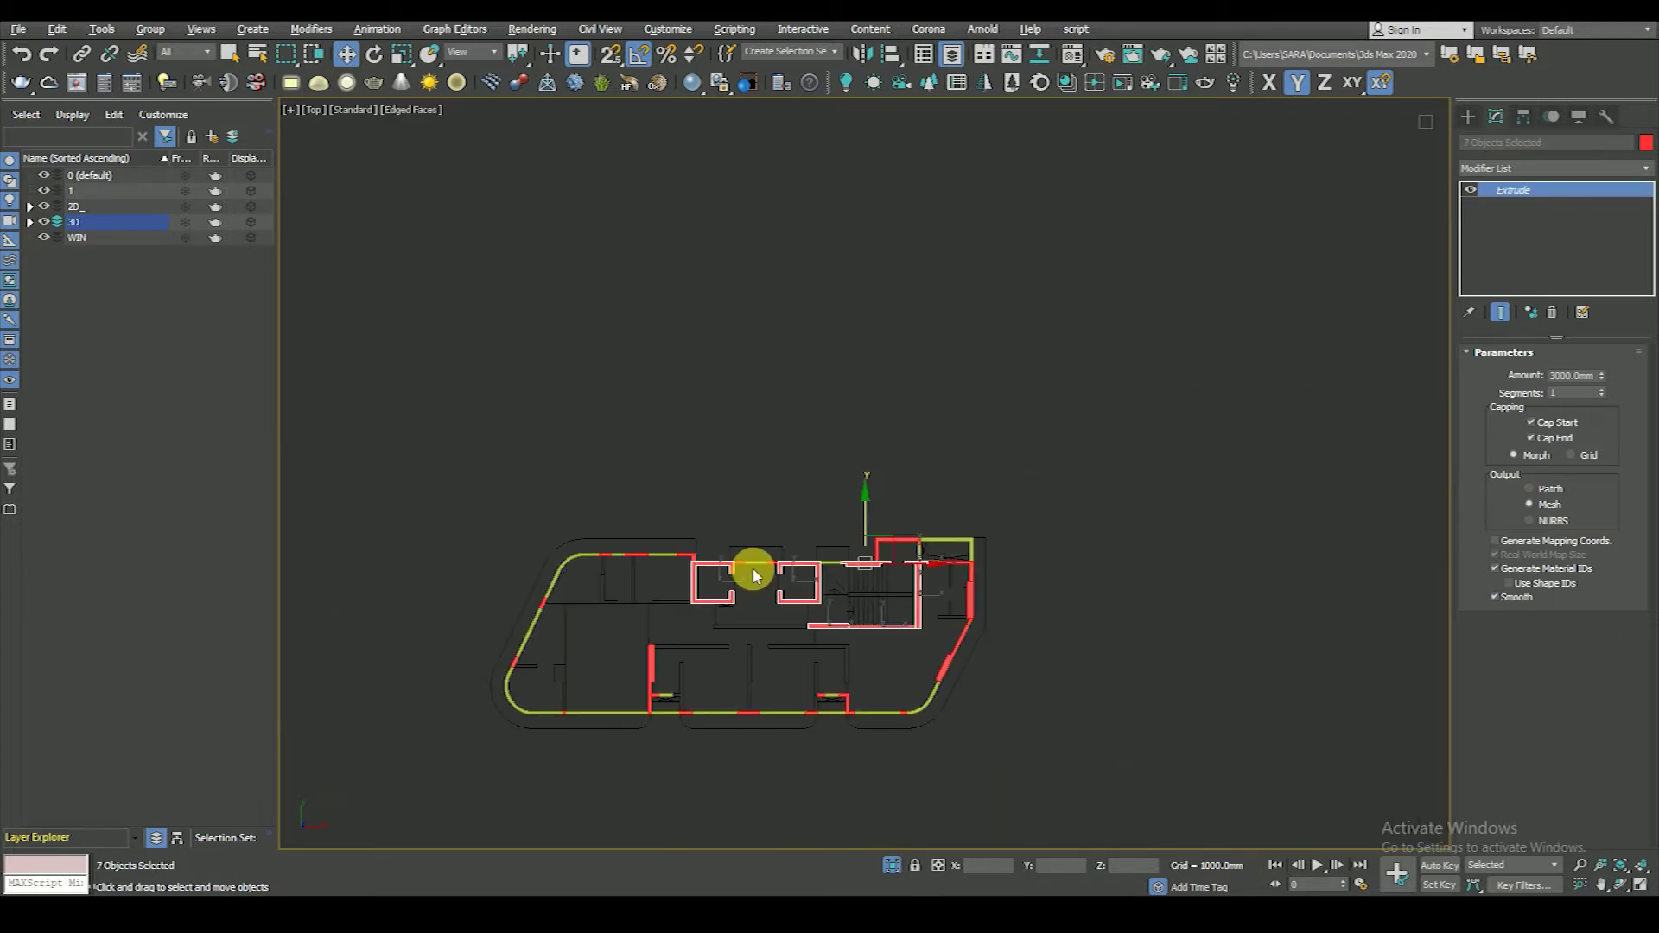
pyautogui.scroll(3, 756, 565)
pyautogui.scroll(-1, 842, 562)
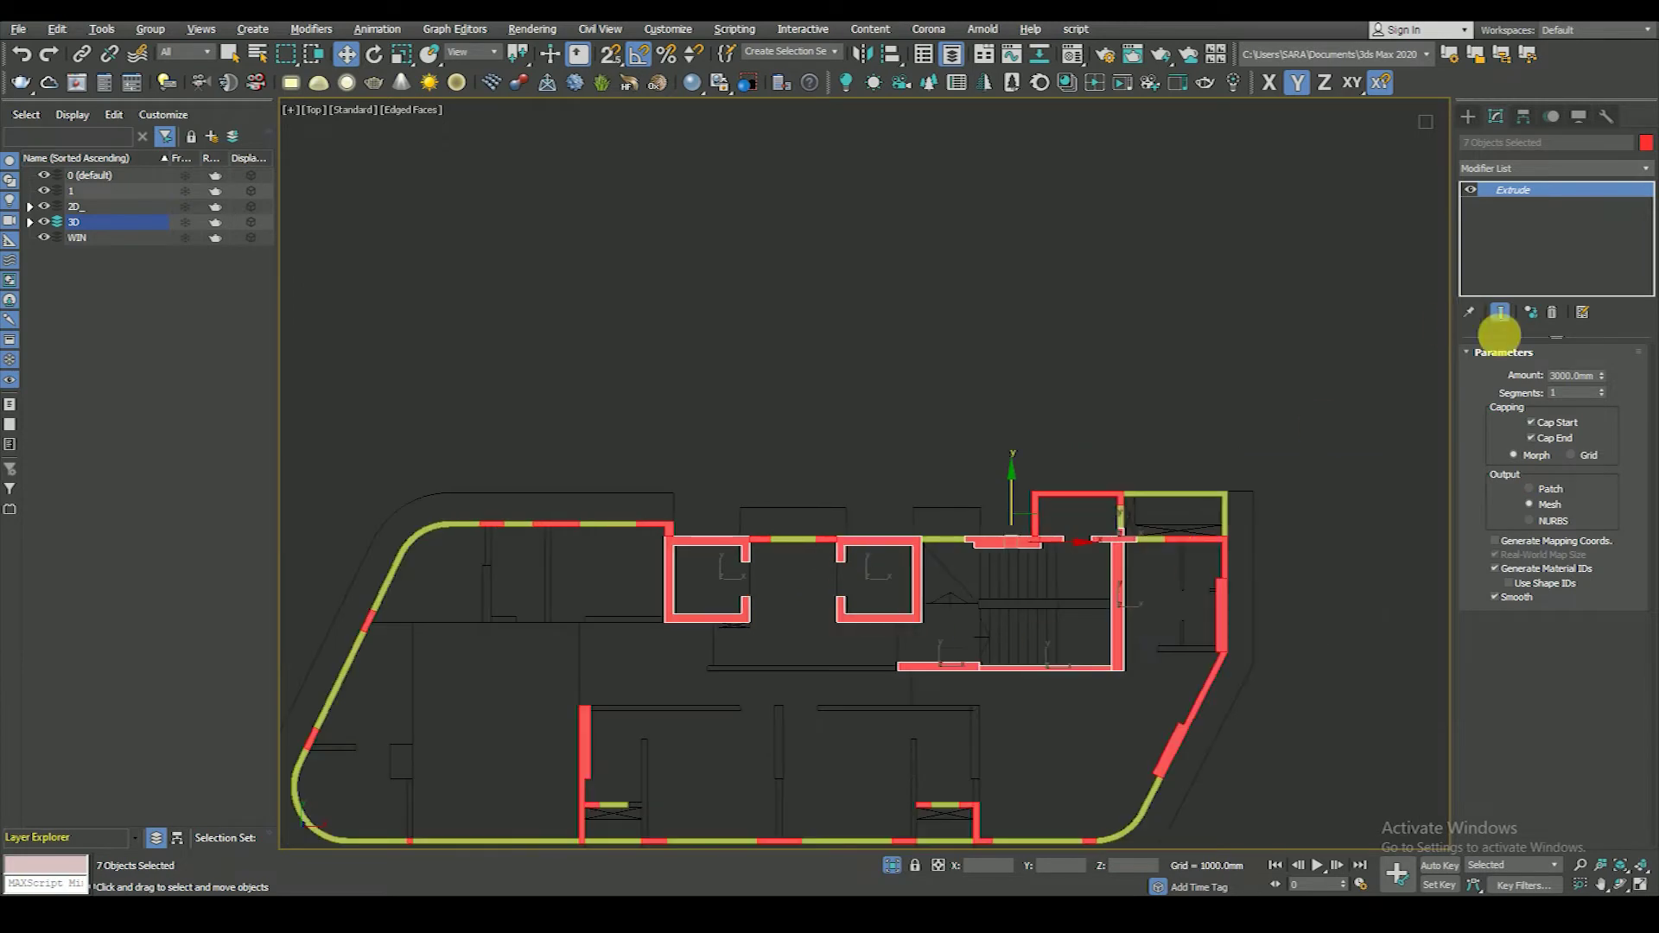
# - Replace the seven walls' Extrude with one shared Extrude modifier
pyautogui.click(1553, 314)
pyautogui.click(1501, 170)
pyautogui.scroll(-3, 1501, 170)
pyautogui.scroll(-3, 1502, 171)
pyautogui.scroll(-2, 1502, 170)
pyautogui.scroll(2, 1501, 173)
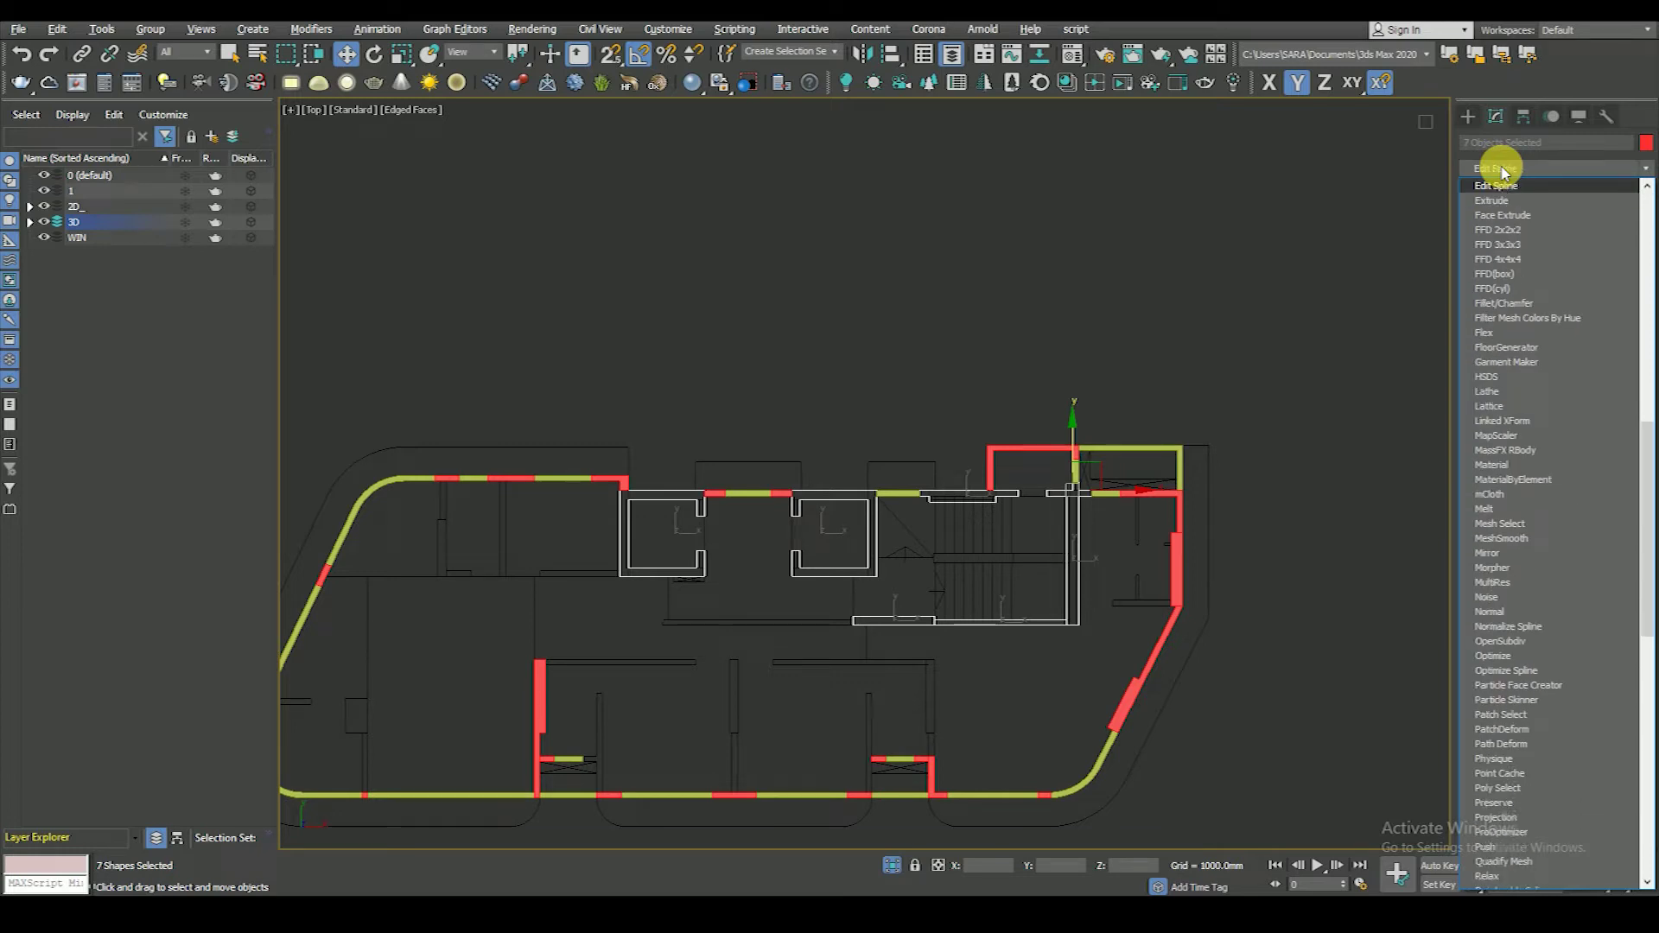
pyautogui.click(1502, 185)
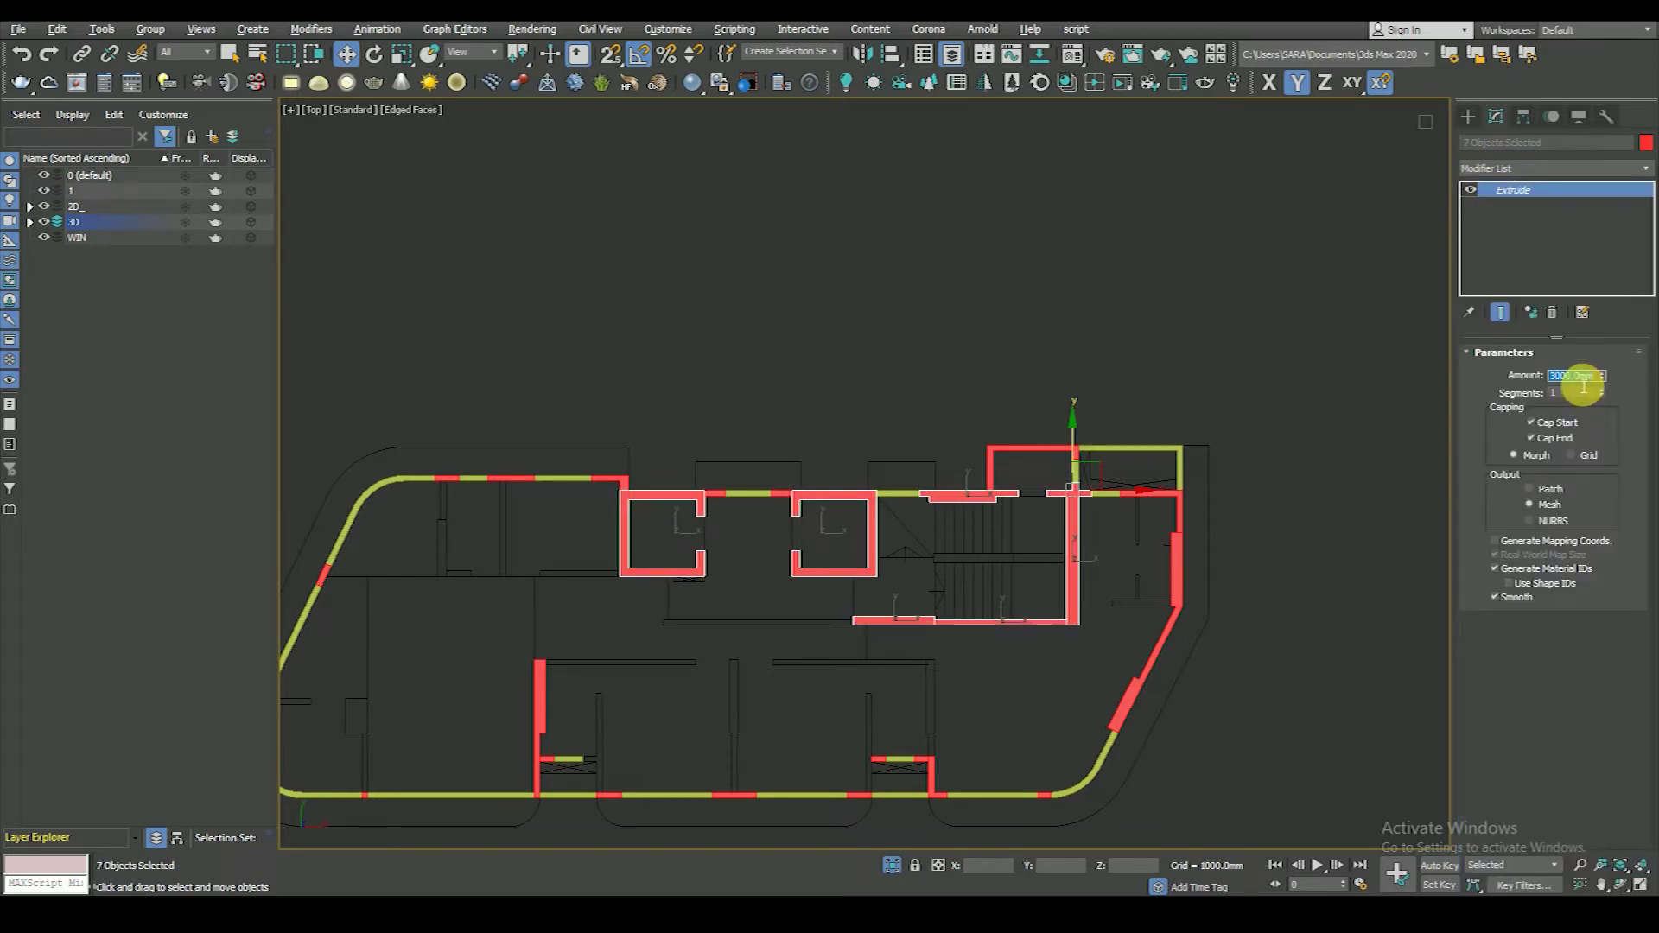
# - Set the extrusion to 4200 mm and orbit the shaded model to check it
pyautogui.scroll(-2, 1195, 507)
pyautogui.press('f')
pyautogui.press('z')
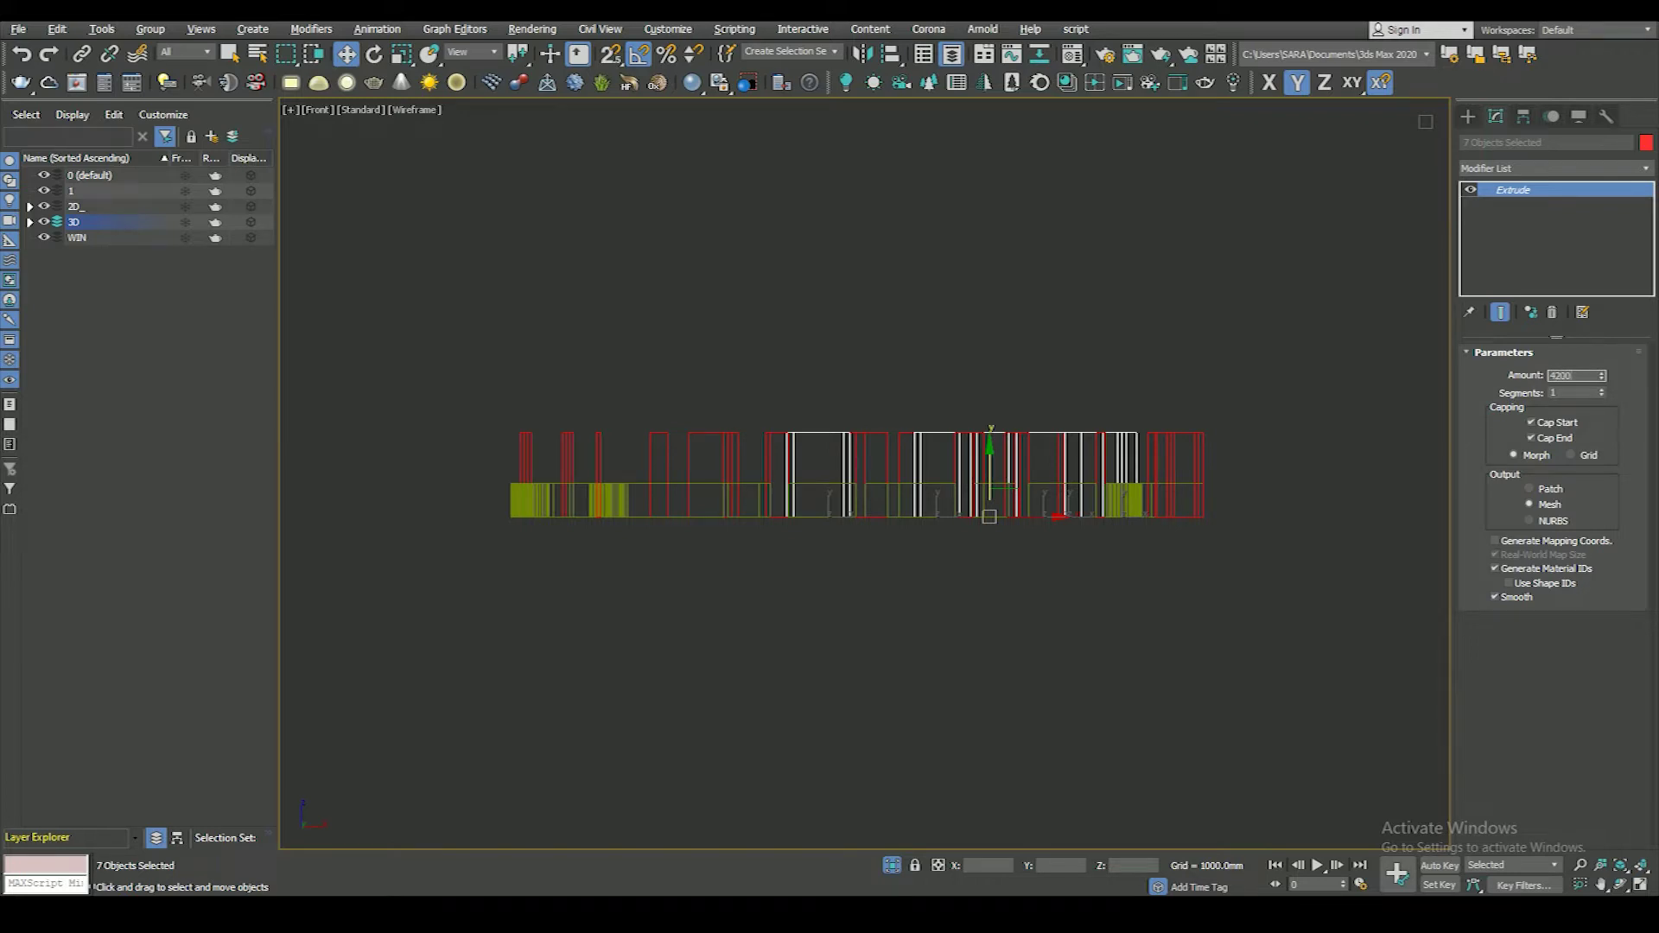
pyautogui.press('Return')
pyautogui.moveTo(971, 485)
pyautogui.keyDown('alt'); pyautogui.mouseDown(button='middle')
pyautogui.moveTo(937, 536)
pyautogui.moveTo(864, 537)
pyautogui.moveTo(991, 622)
pyautogui.moveTo(815, 611)
pyautogui.moveTo(899, 677)
pyautogui.mouseUp(button='middle'); pyautogui.keyUp('alt')
pyautogui.press('F3')
pyautogui.click(725, 529)
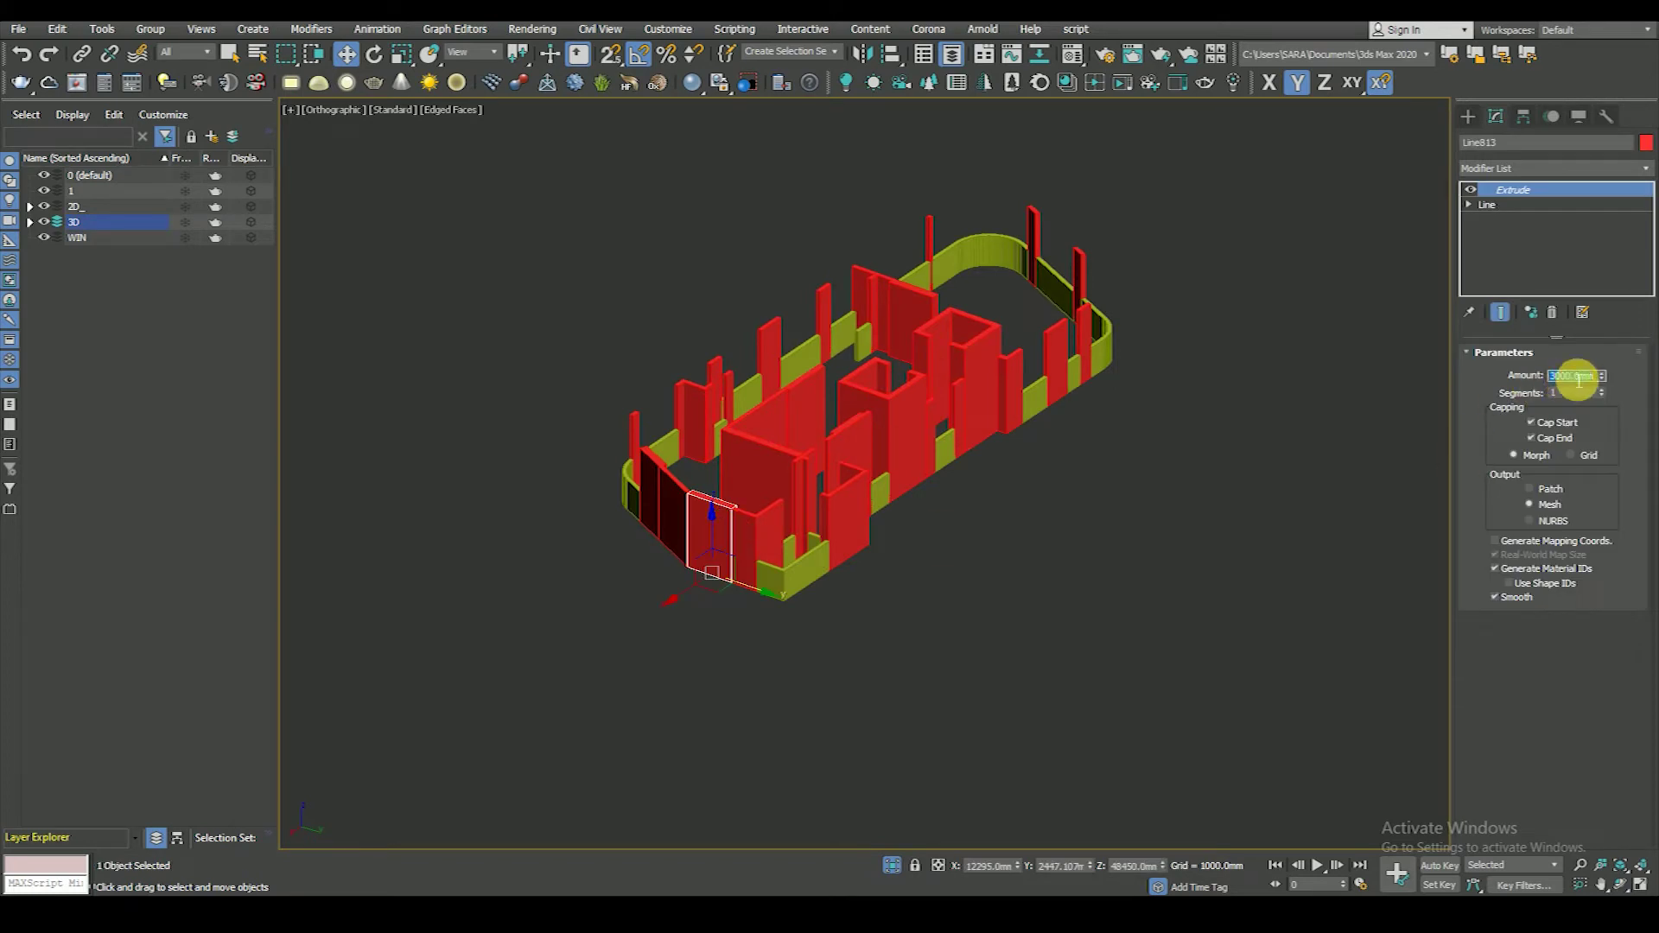
# - Lower the wall to 1200 mm and select the L-shaped wall in top plan view
pyautogui.press('Return')
pyautogui.click(940, 507)
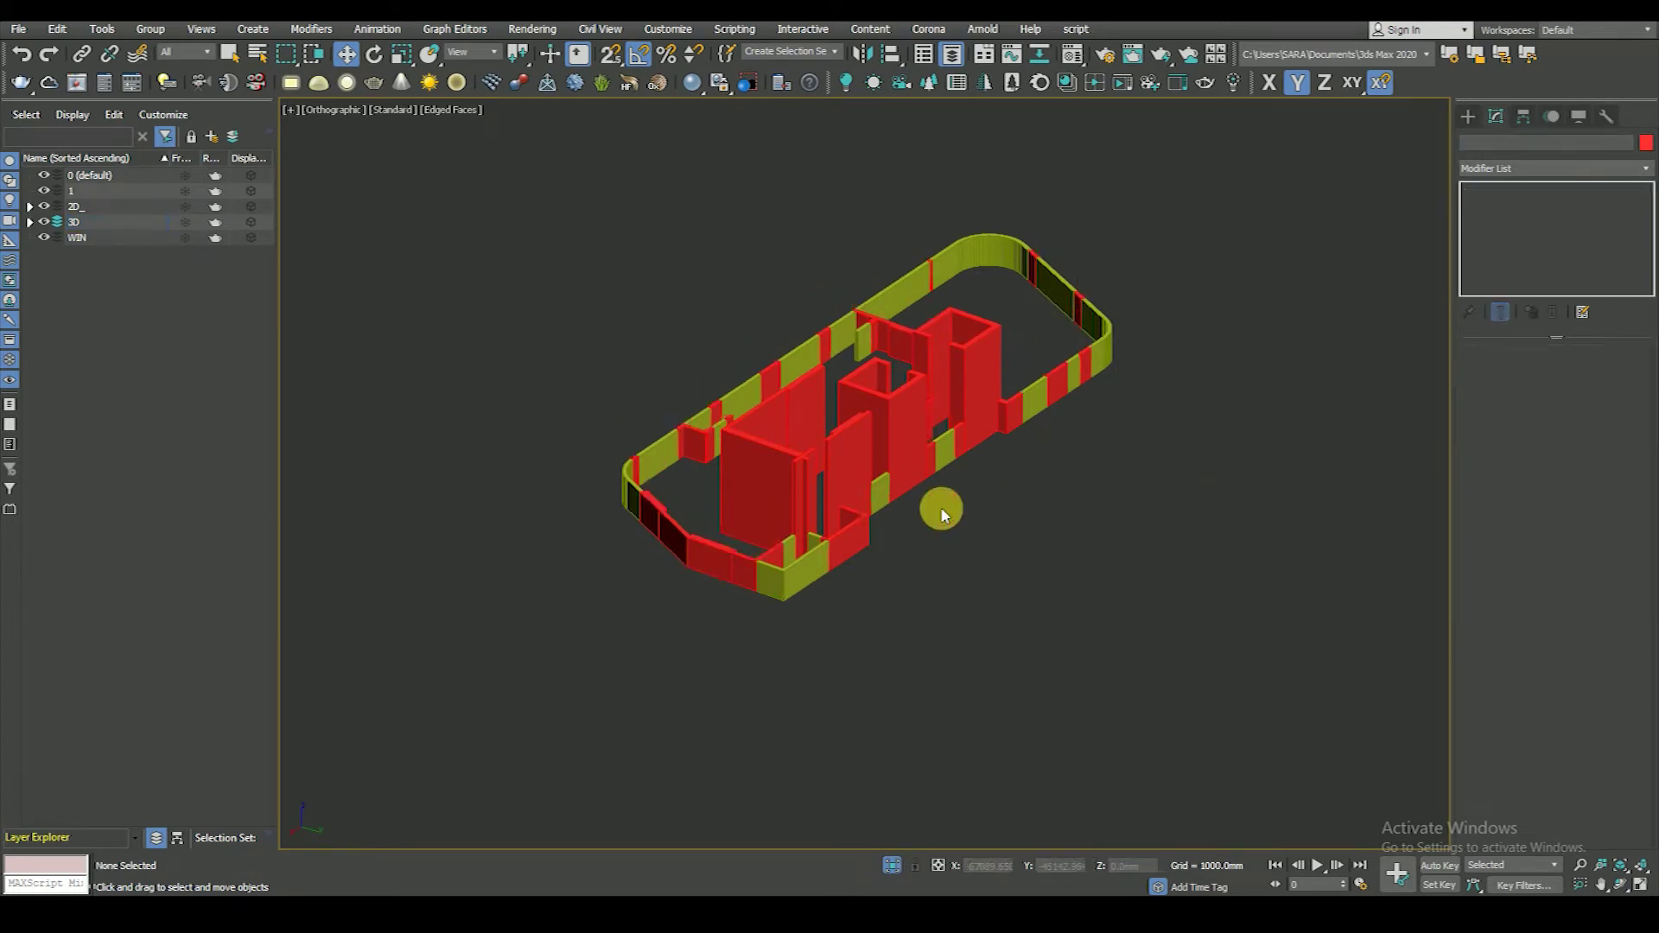
pyautogui.click(734, 452)
pyautogui.scroll(2, 739, 467)
pyautogui.press('t')
pyautogui.scroll(-3, 965, 449)
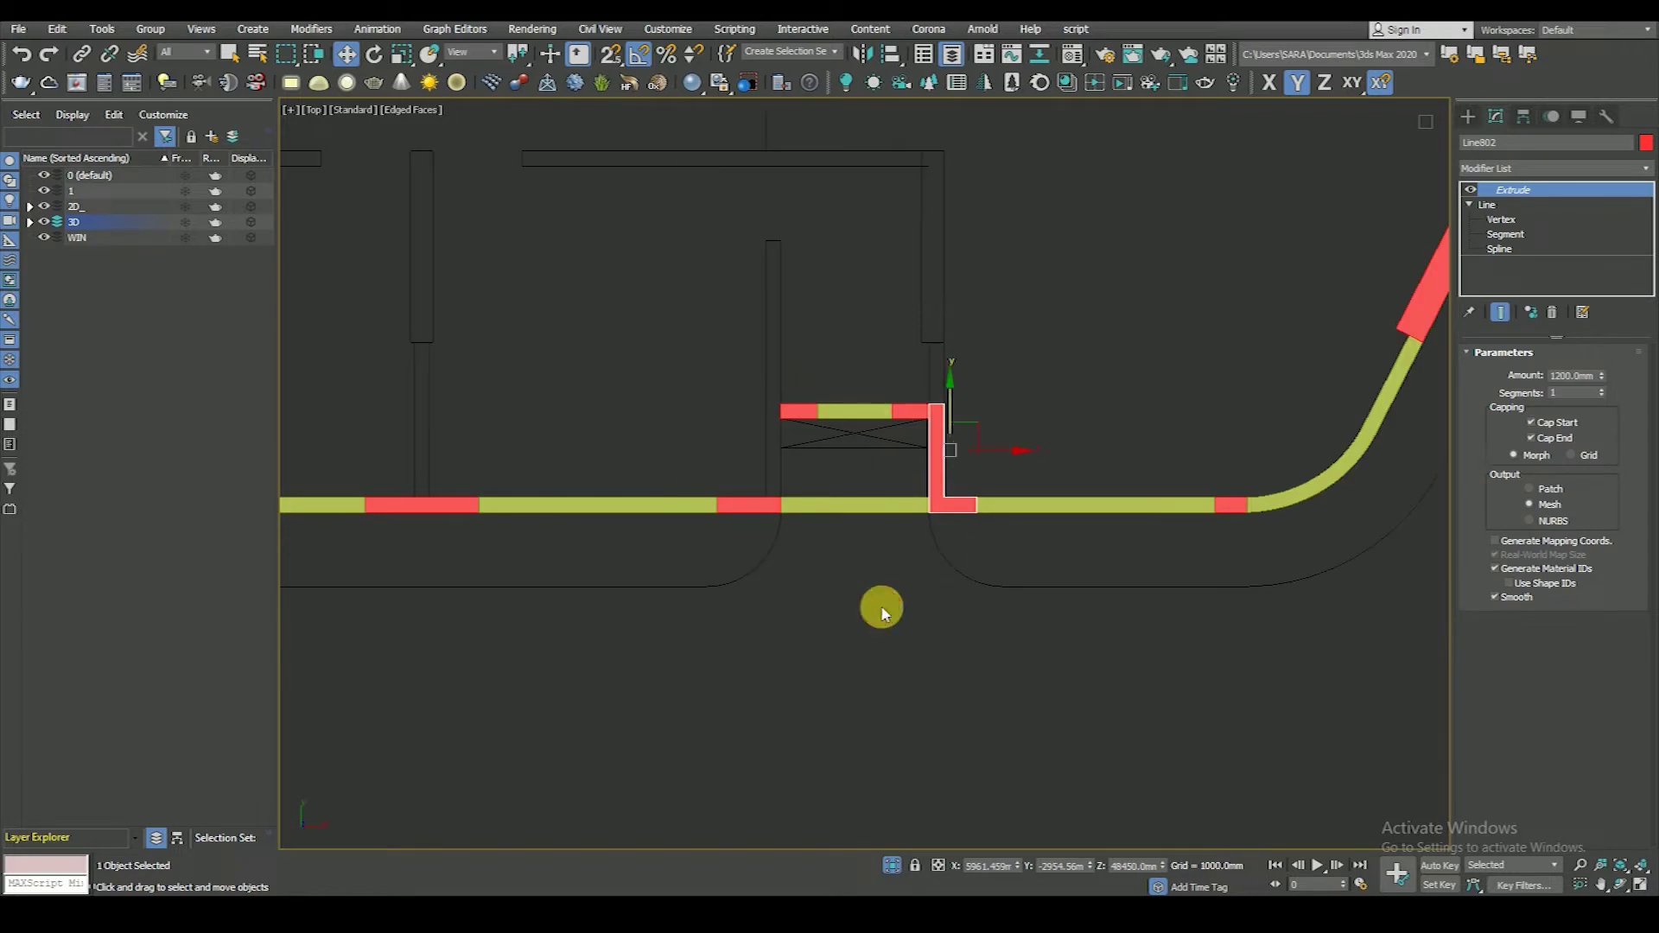
pyautogui.click(883, 605)
pyautogui.click(975, 471)
# - In wireframe with vertex snapping, move two vertices of the small wall piece by the window further left
pyautogui.press('F3')
pyautogui.moveTo(1046, 474); pyautogui.dragTo(1108, 502, button='middle')
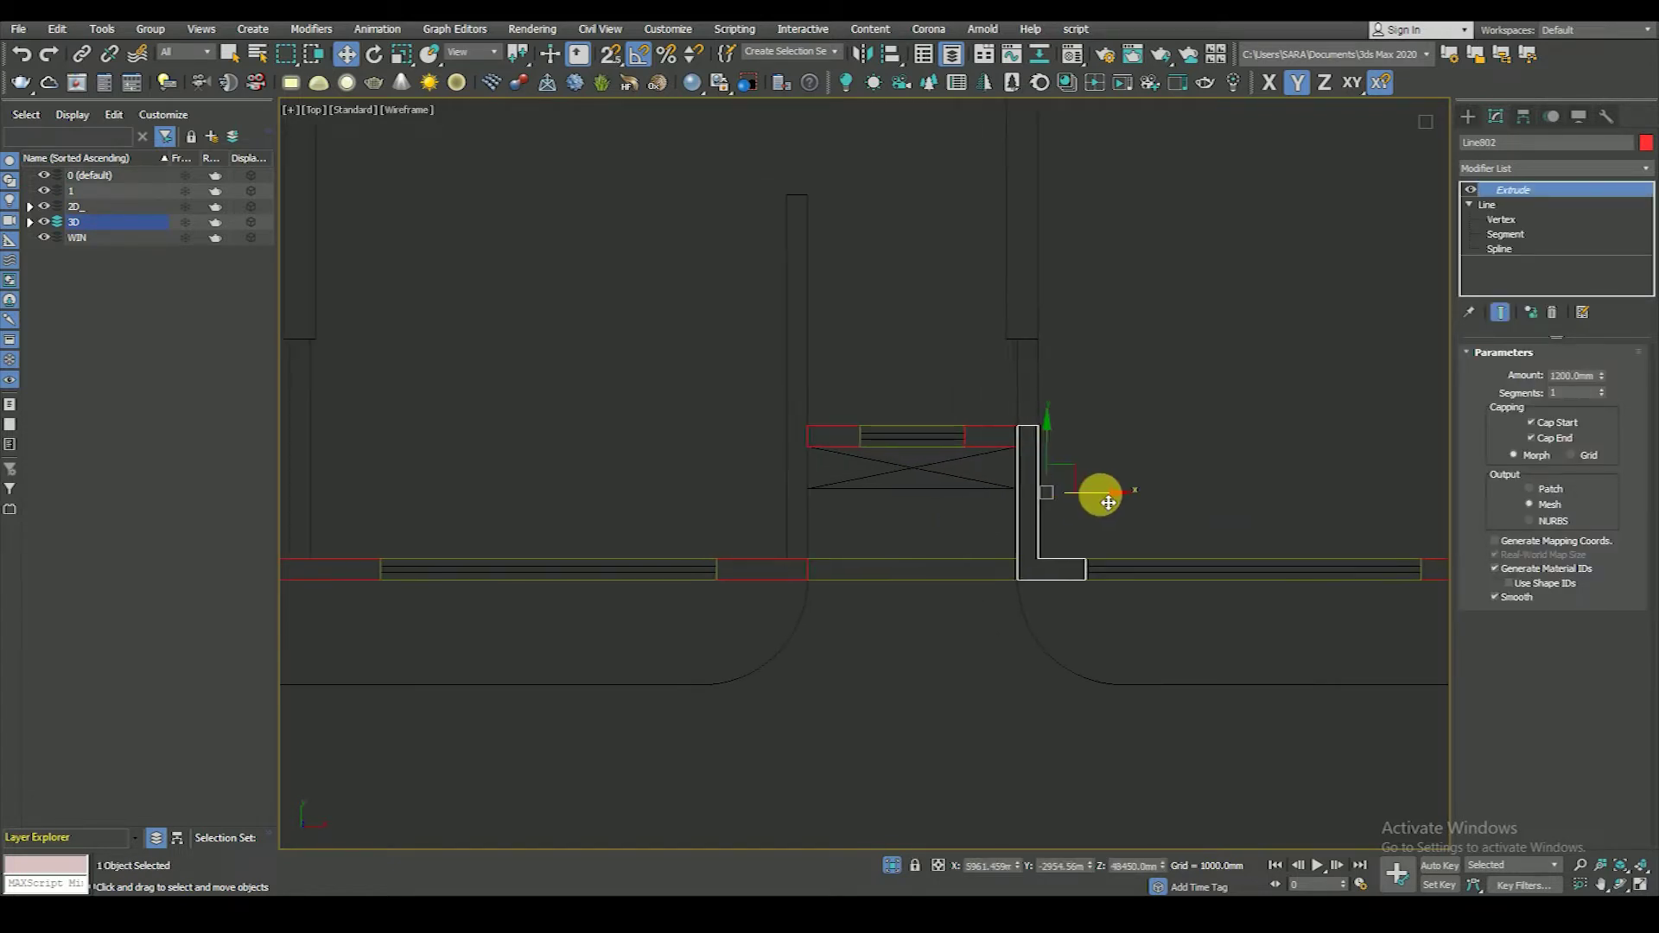
pyautogui.scroll(-3, 1113, 501)
pyautogui.click(1049, 609)
pyautogui.scroll(5, 1000, 453)
pyautogui.click(1001, 431)
pyautogui.click(1476, 206)
pyautogui.press('1')
pyautogui.scroll(3, 1013, 467)
pyautogui.moveTo(950, 381)
pyautogui.mouseDown()
pyautogui.moveTo(1065, 462)
pyautogui.moveTo(957, 675)
pyautogui.mouseUp()
pyautogui.press('s')
pyautogui.click(1087, 400)
# - Add extra vertices to the window wall piece's line
pyautogui.rightClick(1087, 400)
pyautogui.click(1056, 457)
pyautogui.click(1487, 203)
pyautogui.press('w')
pyautogui.scroll(-1, 834, 417)
pyautogui.scroll(2, 855, 446)
# - Move the two corner vertices down onto the wall line and nudge the inner corner left
pyautogui.moveTo(812, 404)
pyautogui.mouseDown()
pyautogui.moveTo(858, 450)
pyautogui.moveTo(909, 466)
pyautogui.mouseUp()
pyautogui.scroll(-2, 868, 328)
pyautogui.moveTo(867, 324); pyautogui.dragTo(876, 511)
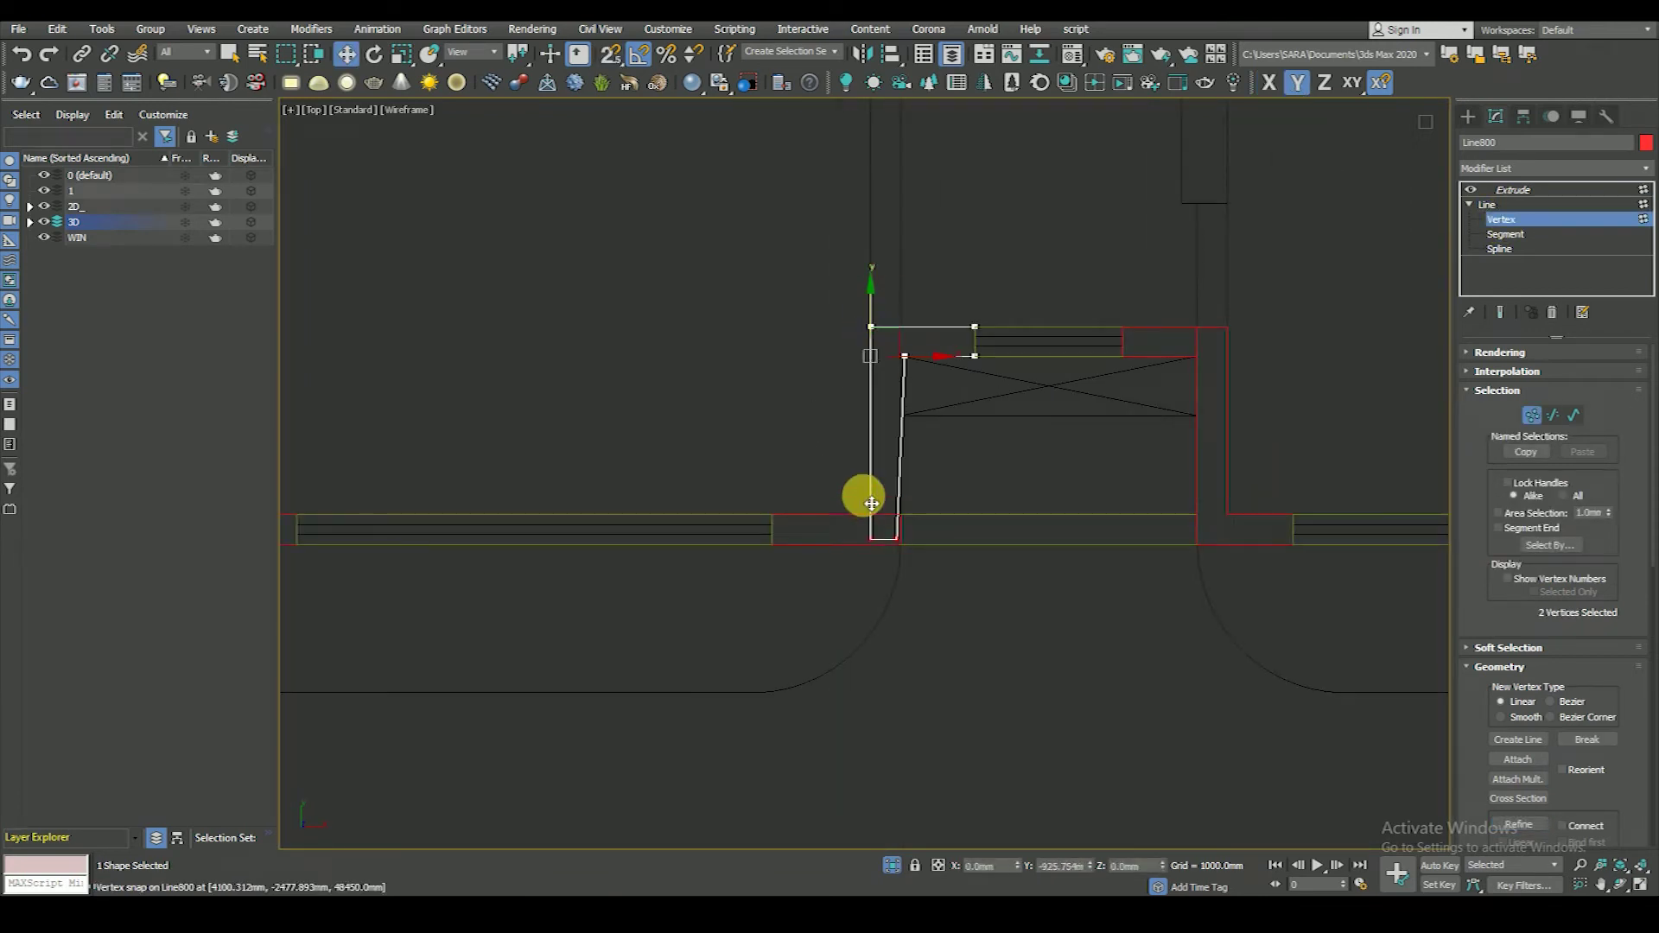
pyautogui.scroll(2, 903, 389)
pyautogui.moveTo(955, 325); pyautogui.dragTo(896, 326)
pyautogui.click(886, 620)
pyautogui.scroll(2, 899, 649)
pyautogui.click(849, 486)
pyautogui.scroll(-5, 864, 475)
pyautogui.scroll(-2, 881, 463)
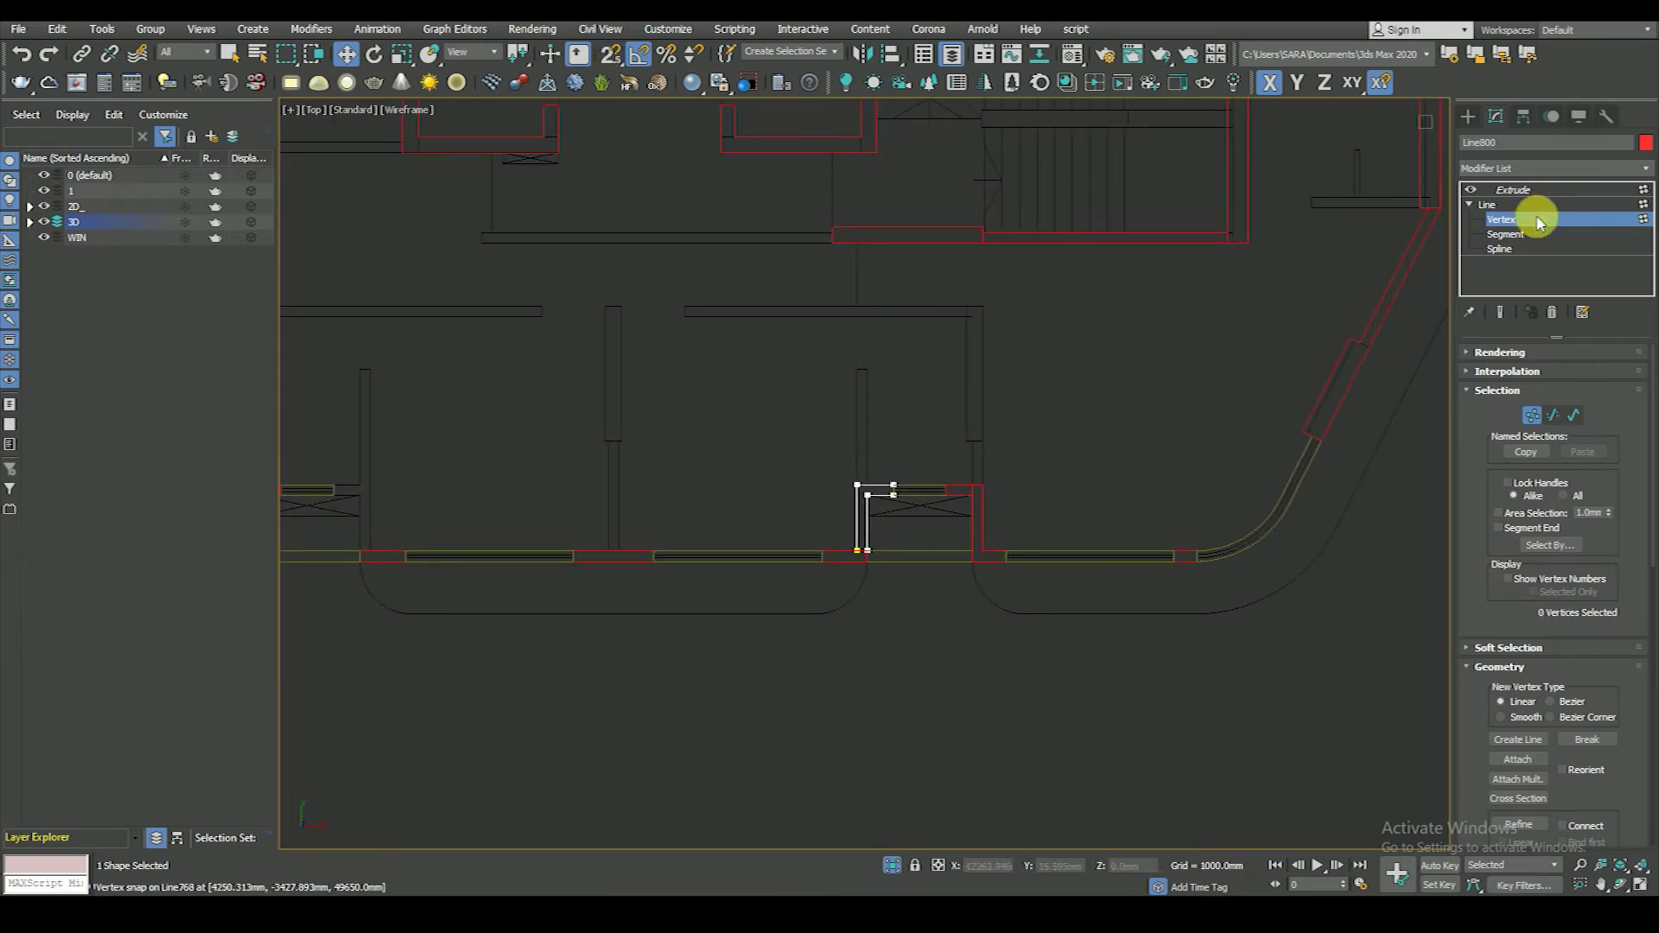
pyautogui.click(1508, 190)
# - Bring the top vertices of the jamb beside the left door opening down onto the wall's top line
pyautogui.scroll(-5, 926, 605)
pyautogui.scroll(3, 864, 588)
pyautogui.click(817, 550)
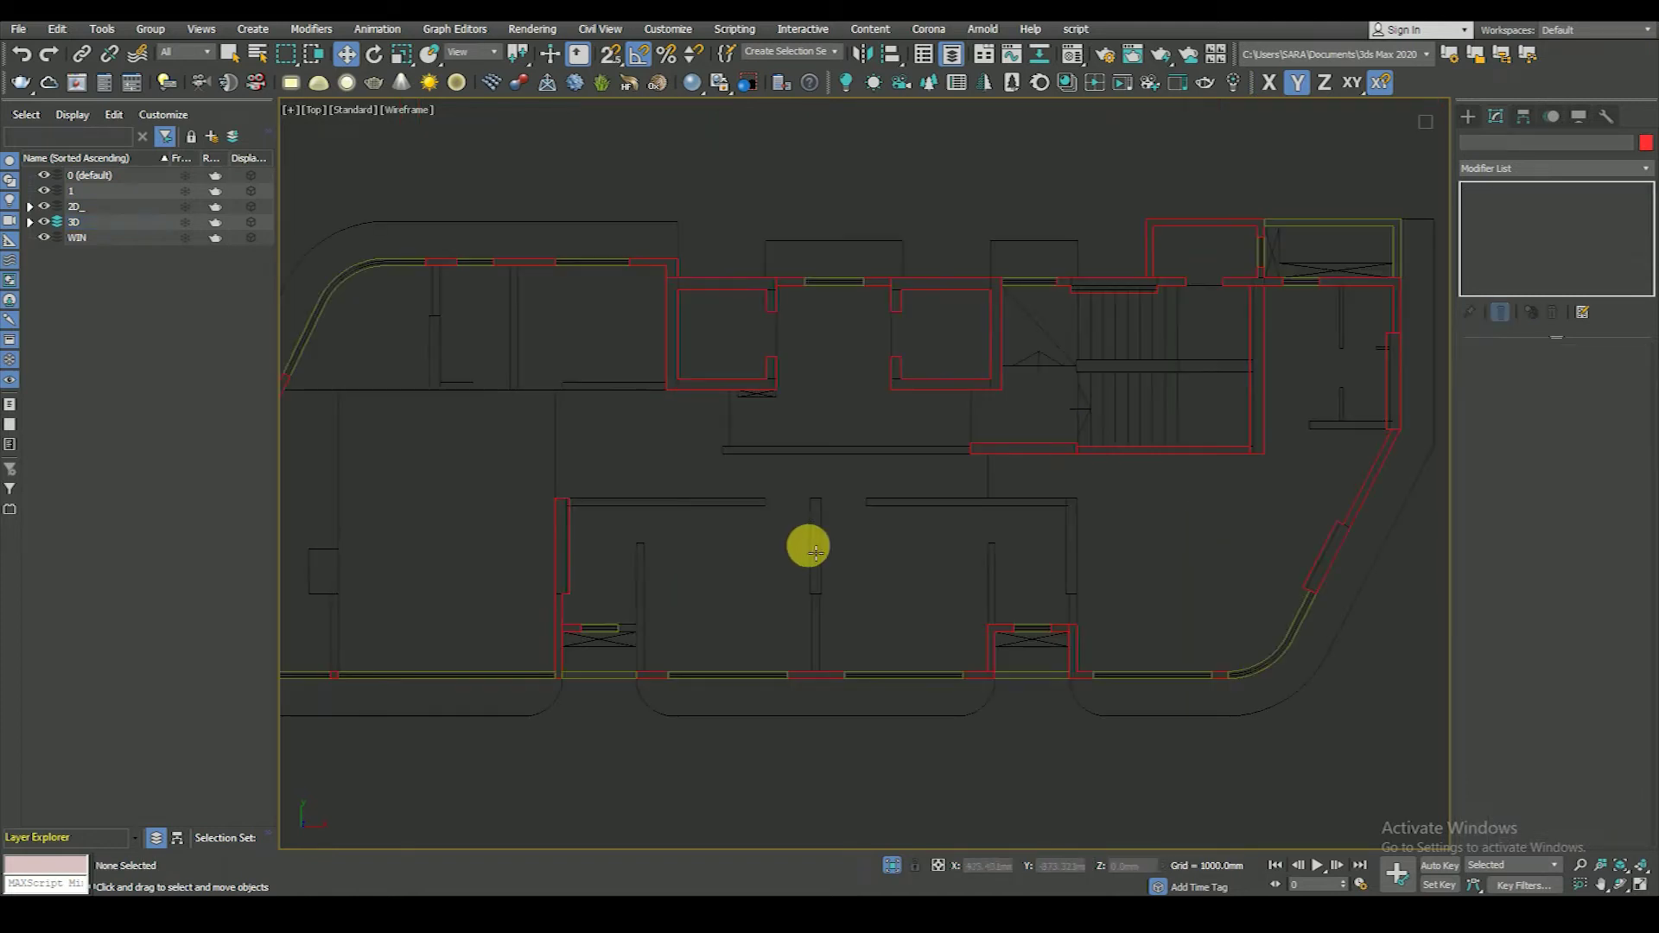
pyautogui.scroll(2, 644, 605)
pyautogui.press('F3')
pyautogui.click(633, 540)
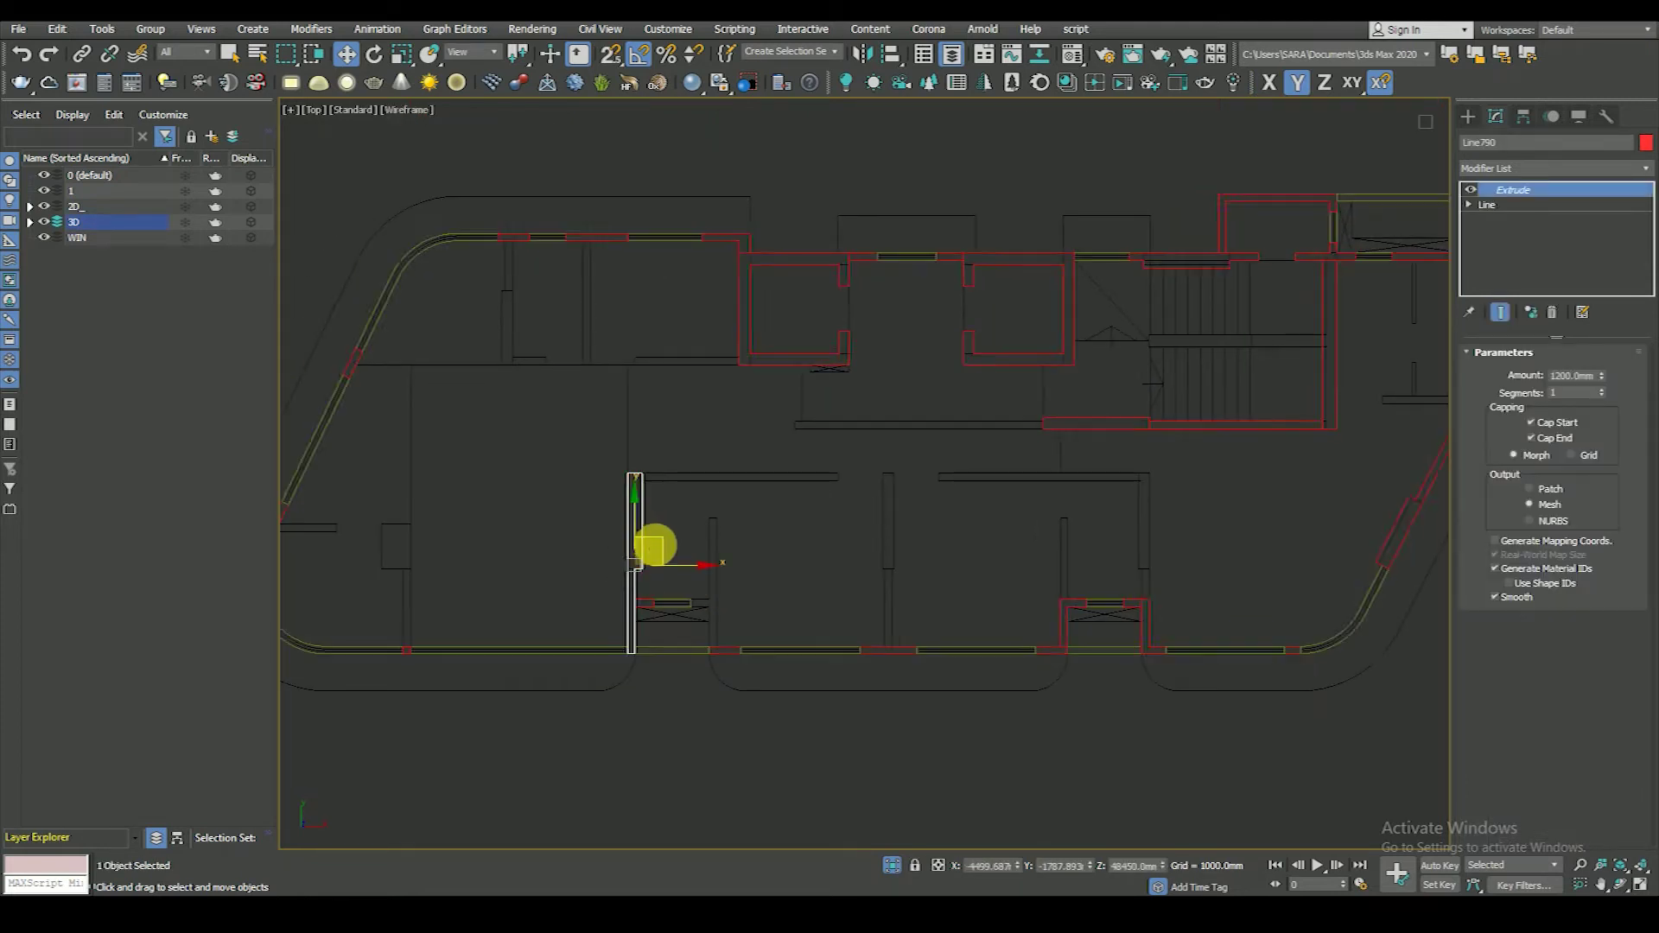
pyautogui.press('F3')
pyautogui.click(1468, 204)
pyautogui.scroll(3, 656, 554)
pyautogui.scroll(2, 641, 586)
pyautogui.click(661, 502)
pyautogui.moveTo(716, 510)
pyautogui.mouseDown()
pyautogui.moveTo(611, 501)
pyautogui.moveTo(659, 590)
pyautogui.mouseUp()
pyautogui.click(1484, 374)
# - Shift-copy the door jamb spline to the opening's right side and snap its bottom onto the wall
pyautogui.click(1502, 250)
pyautogui.click(630, 742)
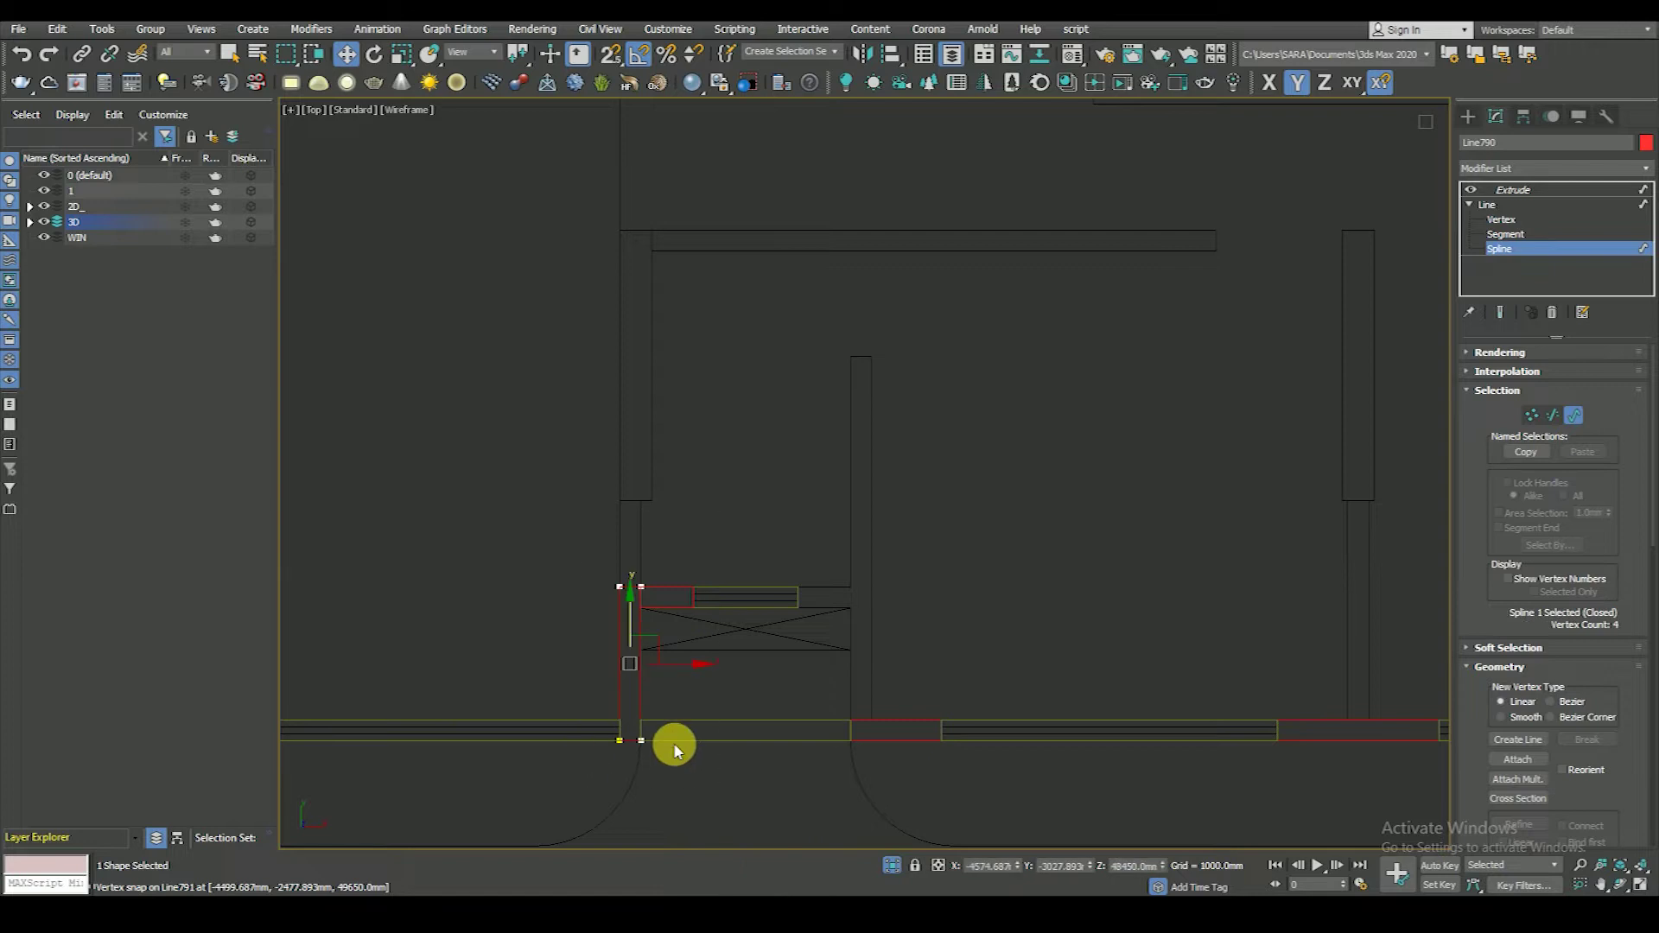
pyautogui.keyDown('shift'); pyautogui.moveTo(682, 667); pyautogui.dragTo(881, 506); pyautogui.keyUp('shift')
pyautogui.scroll(2, 867, 671)
pyautogui.scroll(-2, 867, 559)
pyautogui.click(1504, 219)
pyautogui.moveTo(868, 666)
pyautogui.mouseDown()
pyautogui.moveTo(933, 715)
pyautogui.moveTo(881, 660)
pyautogui.mouseUp()
pyautogui.click(839, 670)
pyautogui.moveTo(779, 661); pyautogui.dragTo(826, 650, button='middle')
# - Shift-copy the small box outline beside the window to the window's right side
pyautogui.scroll(-2, 910, 682)
pyautogui.scroll(3, 741, 666)
pyautogui.scroll(-5, 890, 637)
pyautogui.scroll(2, 941, 601)
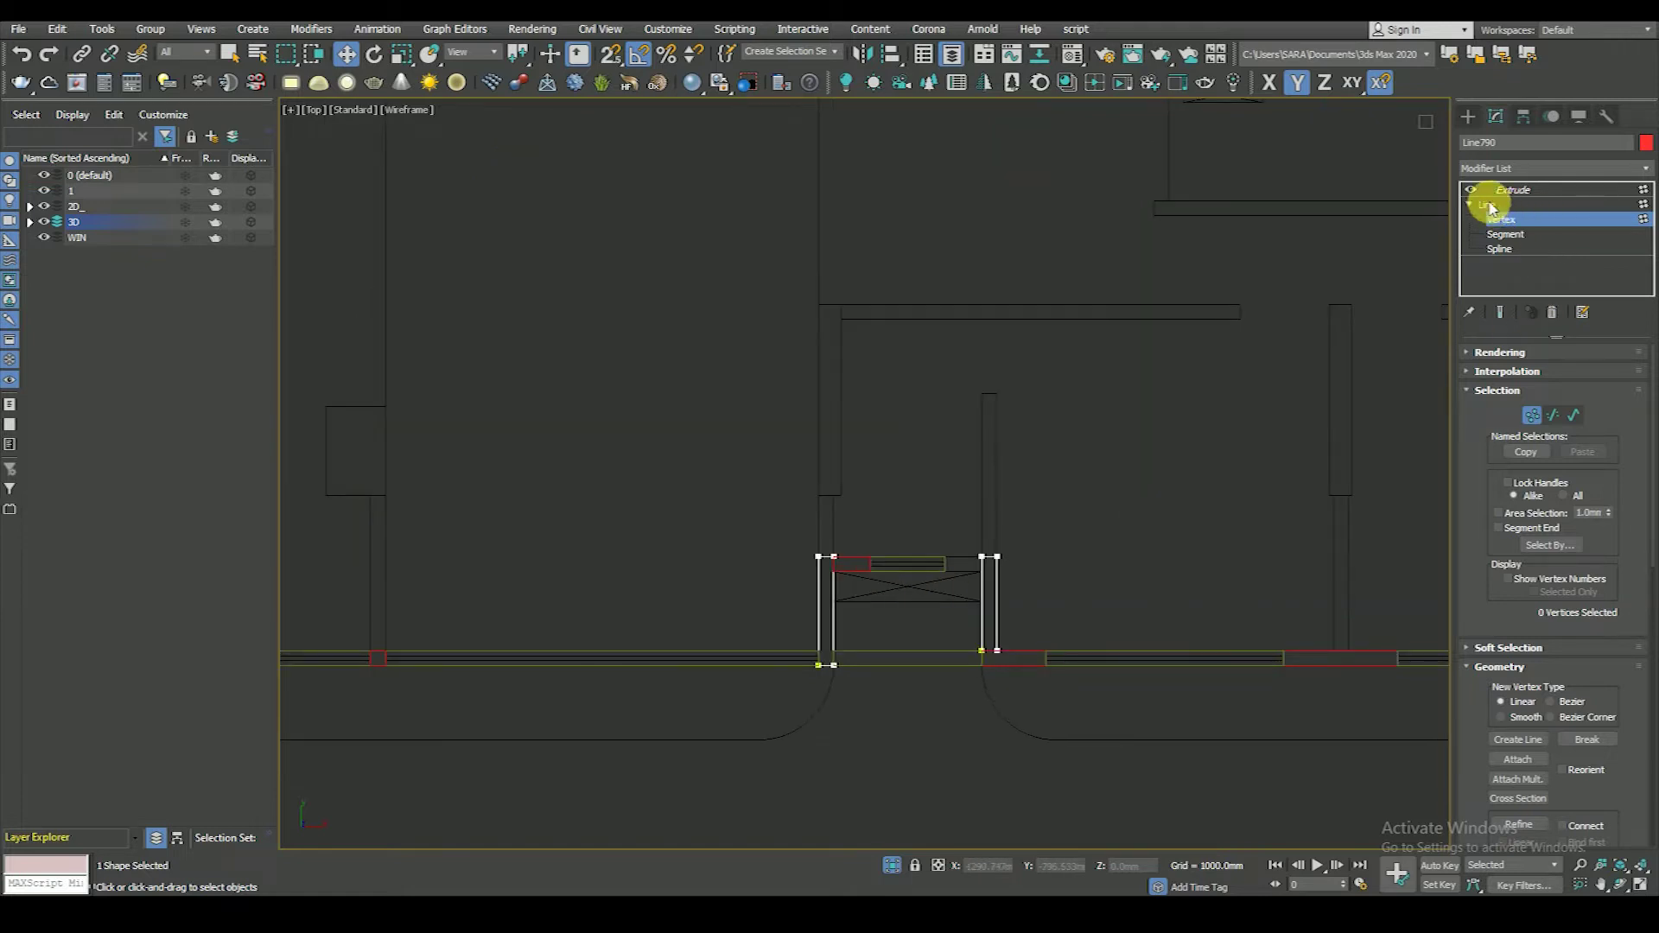
pyautogui.click(1515, 190)
pyautogui.click(859, 585)
pyautogui.scroll(3, 848, 554)
pyautogui.press('F3')
pyautogui.click(847, 554)
pyautogui.press('F3')
pyautogui.click(1469, 205)
pyautogui.click(1500, 249)
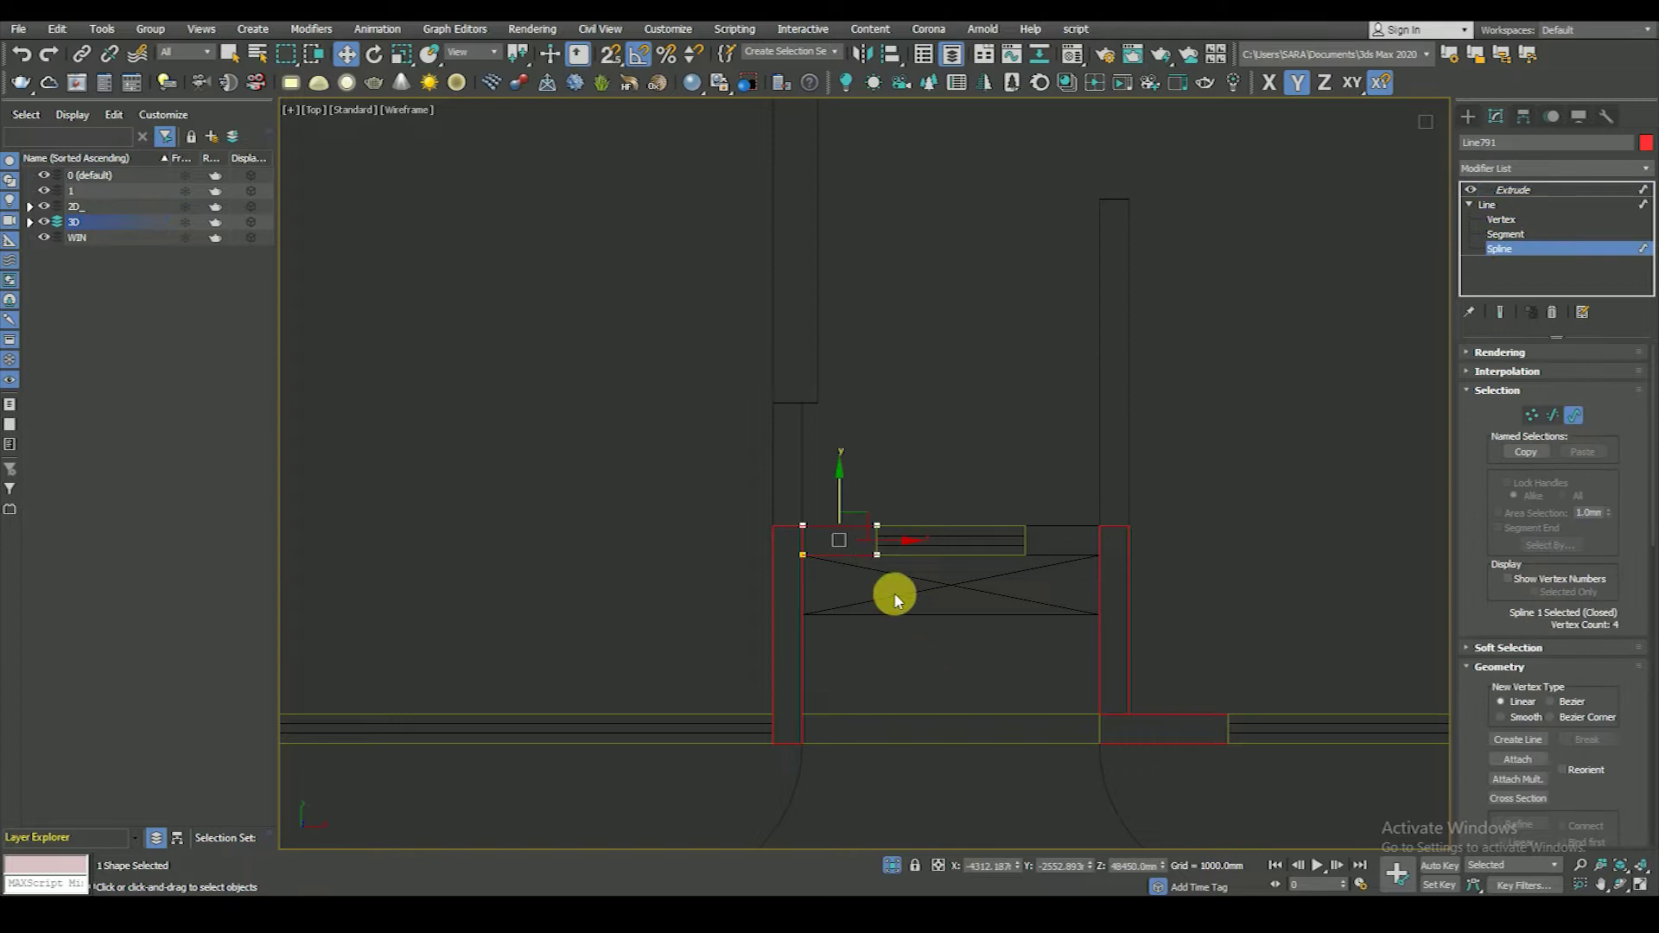
pyautogui.keyDown('shift'); pyautogui.moveTo(956, 548); pyautogui.dragTo(1093, 566); pyautogui.keyUp('shift')
# - Return to object level and view the reshaped walls in a shaded 3D view
pyautogui.scroll(2, 1082, 574)
pyautogui.scroll(-3, 1150, 535)
pyautogui.scroll(-4, 1072, 581)
pyautogui.scroll(1, 1049, 445)
pyautogui.scroll(2, 1335, 397)
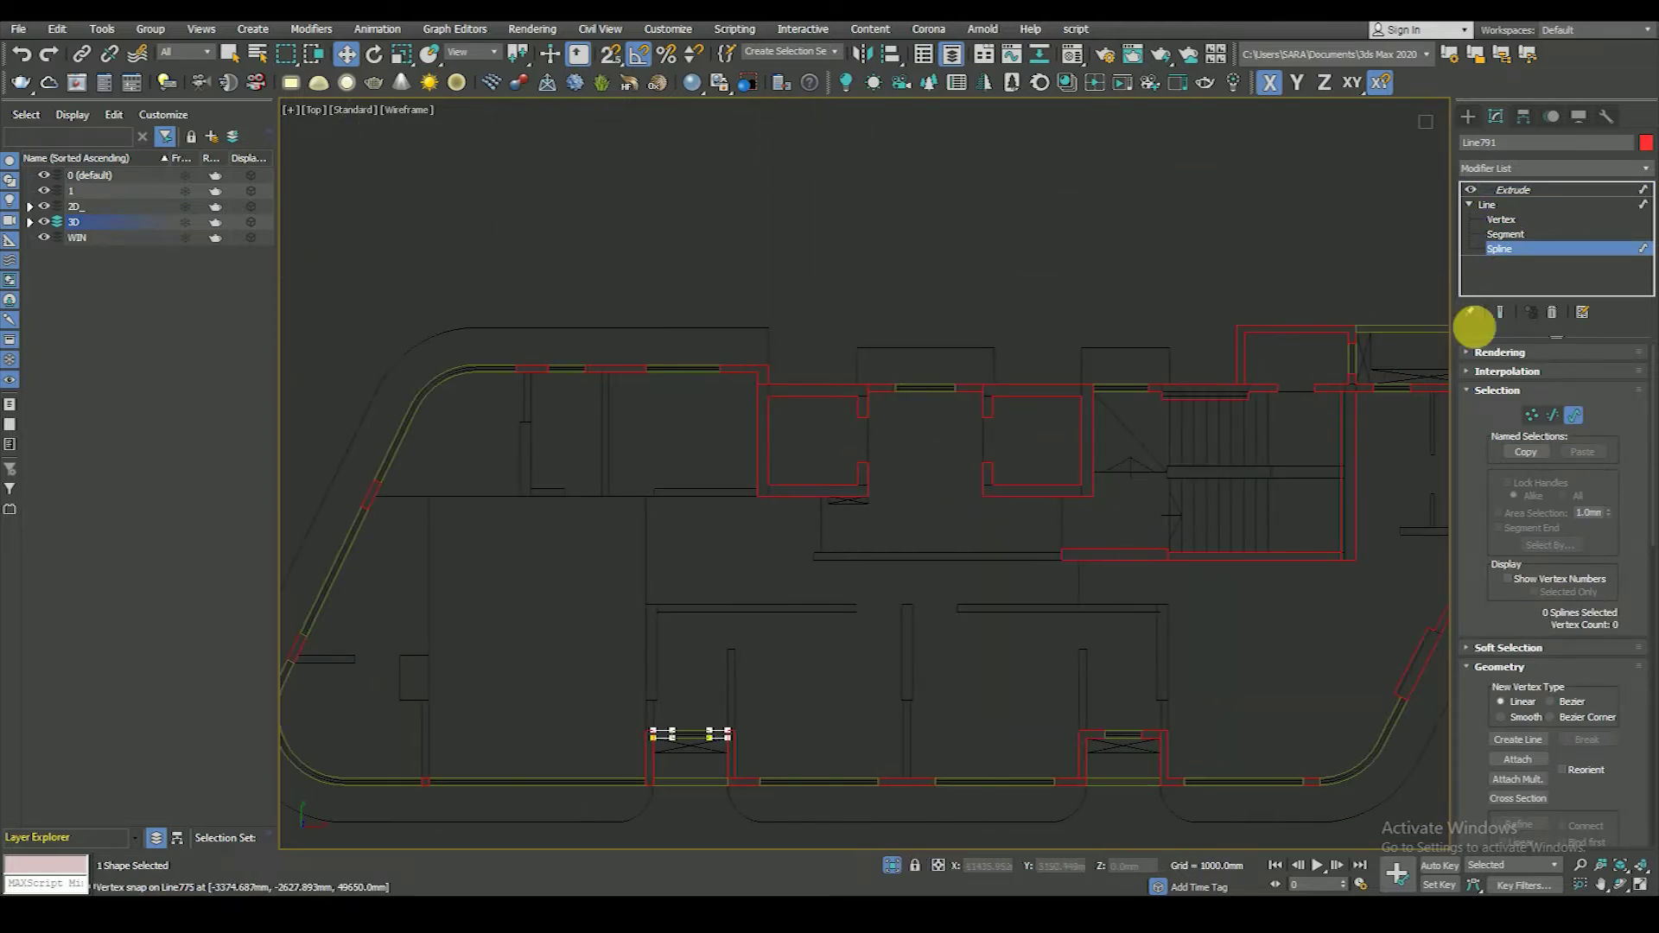
pyautogui.click(1513, 190)
pyautogui.moveTo(822, 541)
pyautogui.keyDown('alt'); pyautogui.mouseDown(button='middle')
pyautogui.moveTo(859, 519)
pyautogui.moveTo(780, 617)
pyautogui.mouseUp(button='middle'); pyautogui.keyUp('alt')
pyautogui.press('F3')
pyautogui.click(916, 501)
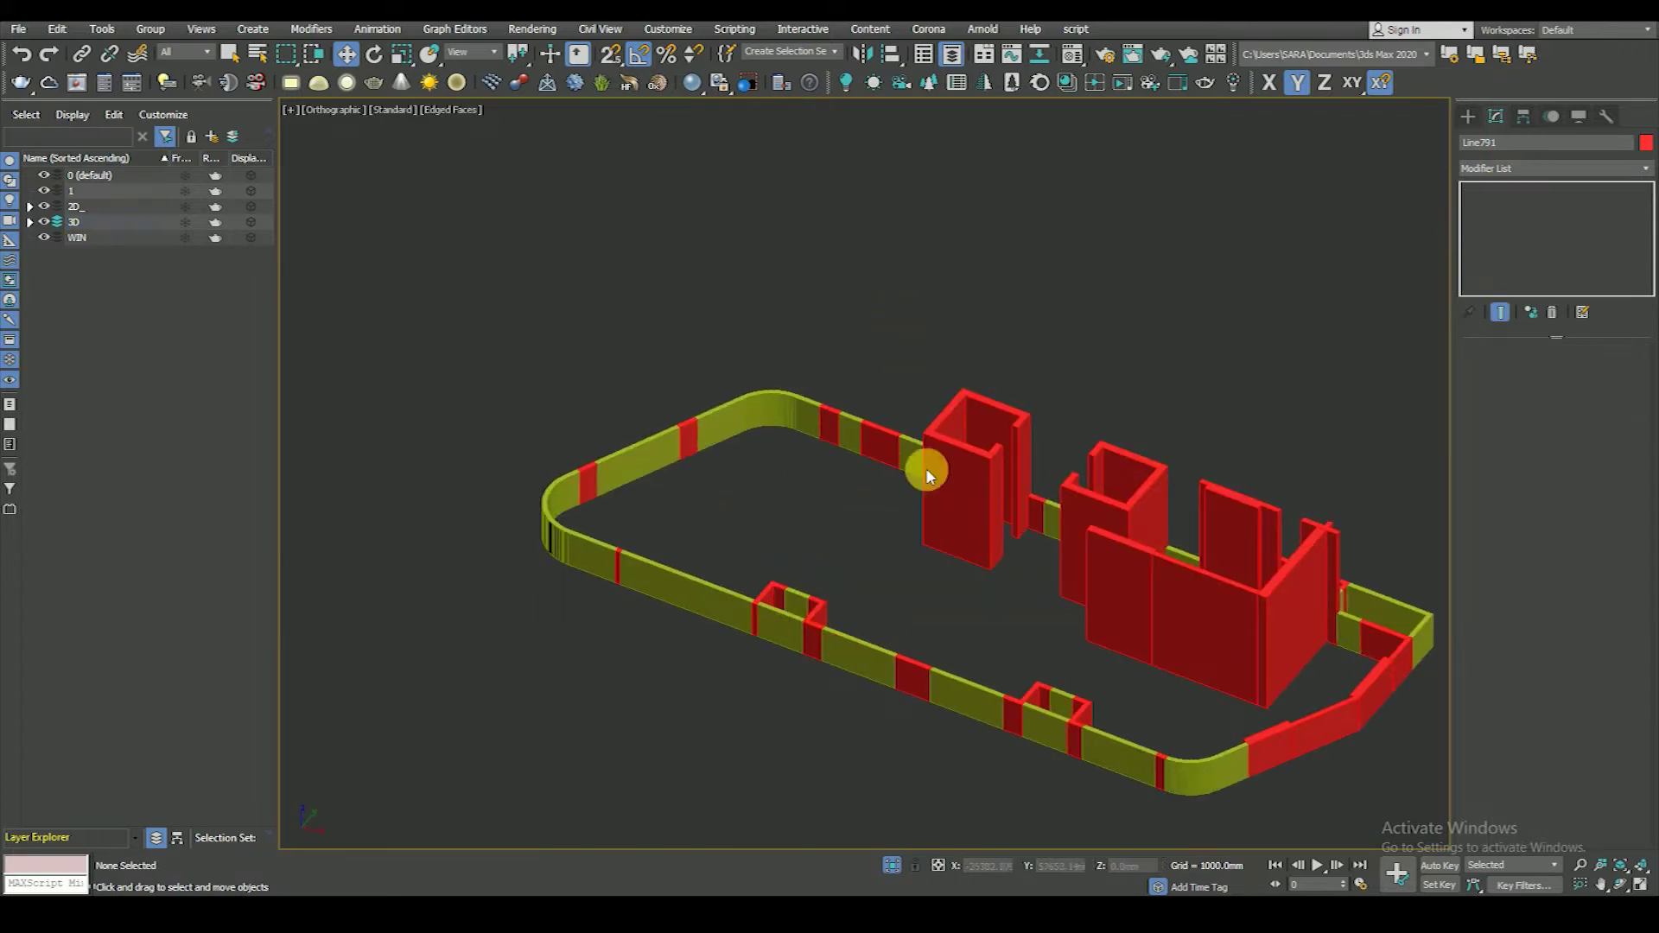
# - Frame the square room wall in top view and box-select all wall pieces of the plan
pyautogui.click(1093, 512)
pyautogui.scroll(-3, 1094, 512)
pyautogui.press('t')
pyautogui.press('z')
pyautogui.scroll(-5, 1070, 479)
pyautogui.press('F3')
pyautogui.click(946, 346)
pyautogui.scroll(3, 918, 471)
pyautogui.scroll(-5, 919, 471)
pyautogui.moveTo(637, 351); pyautogui.dragTo(1262, 743)
pyautogui.moveTo(1263, 743)
pyautogui.keyDown('alt'); pyautogui.mouseDown(button='middle')
pyautogui.moveTo(1032, 585)
pyautogui.moveTo(364, 204)
pyautogui.mouseUp(button='middle'); pyautogui.keyUp('alt')
# - Select the floor's wall groups in wireframe display
pyautogui.click(144, 31)
pyautogui.click(170, 137)
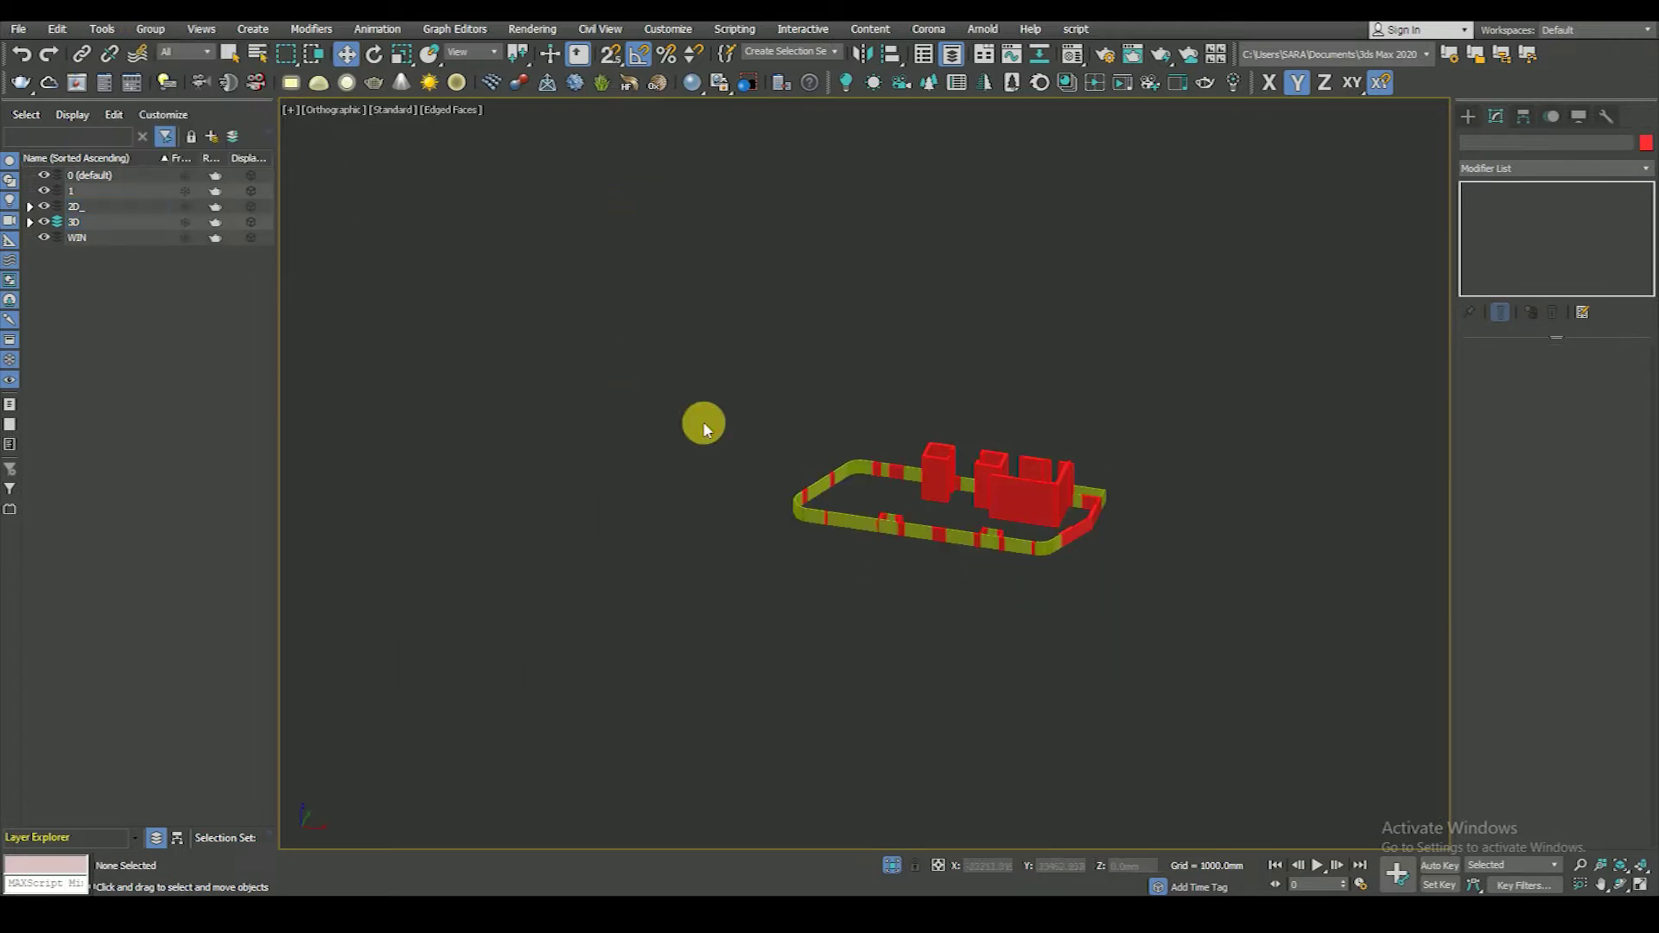
pyautogui.click(1120, 635)
pyautogui.click(1061, 494)
pyautogui.scroll(2, 944, 530)
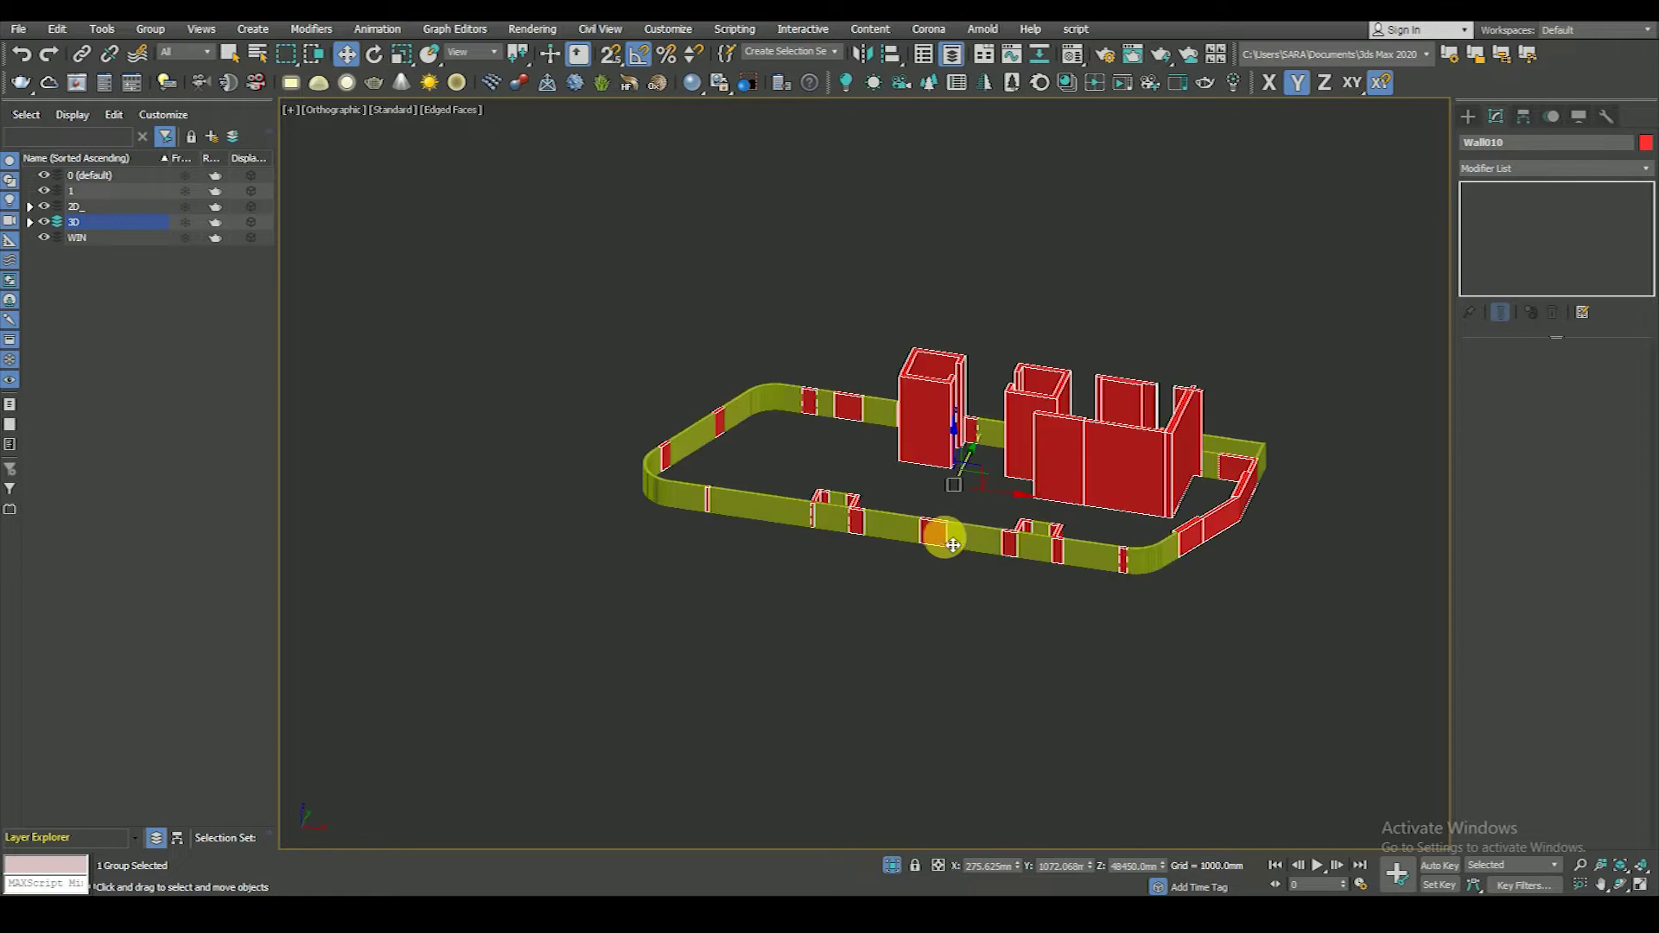
pyautogui.scroll(-3, 951, 603)
pyautogui.hotkey('ctrl', 'a')
pyautogui.press('F3')
# - Open the groups recursively, box-select all member objects, then close the groups
pyautogui.click(159, 32)
pyautogui.click(168, 122)
pyautogui.moveTo(799, 381); pyautogui.dragTo(1205, 661)
pyautogui.click(155, 30)
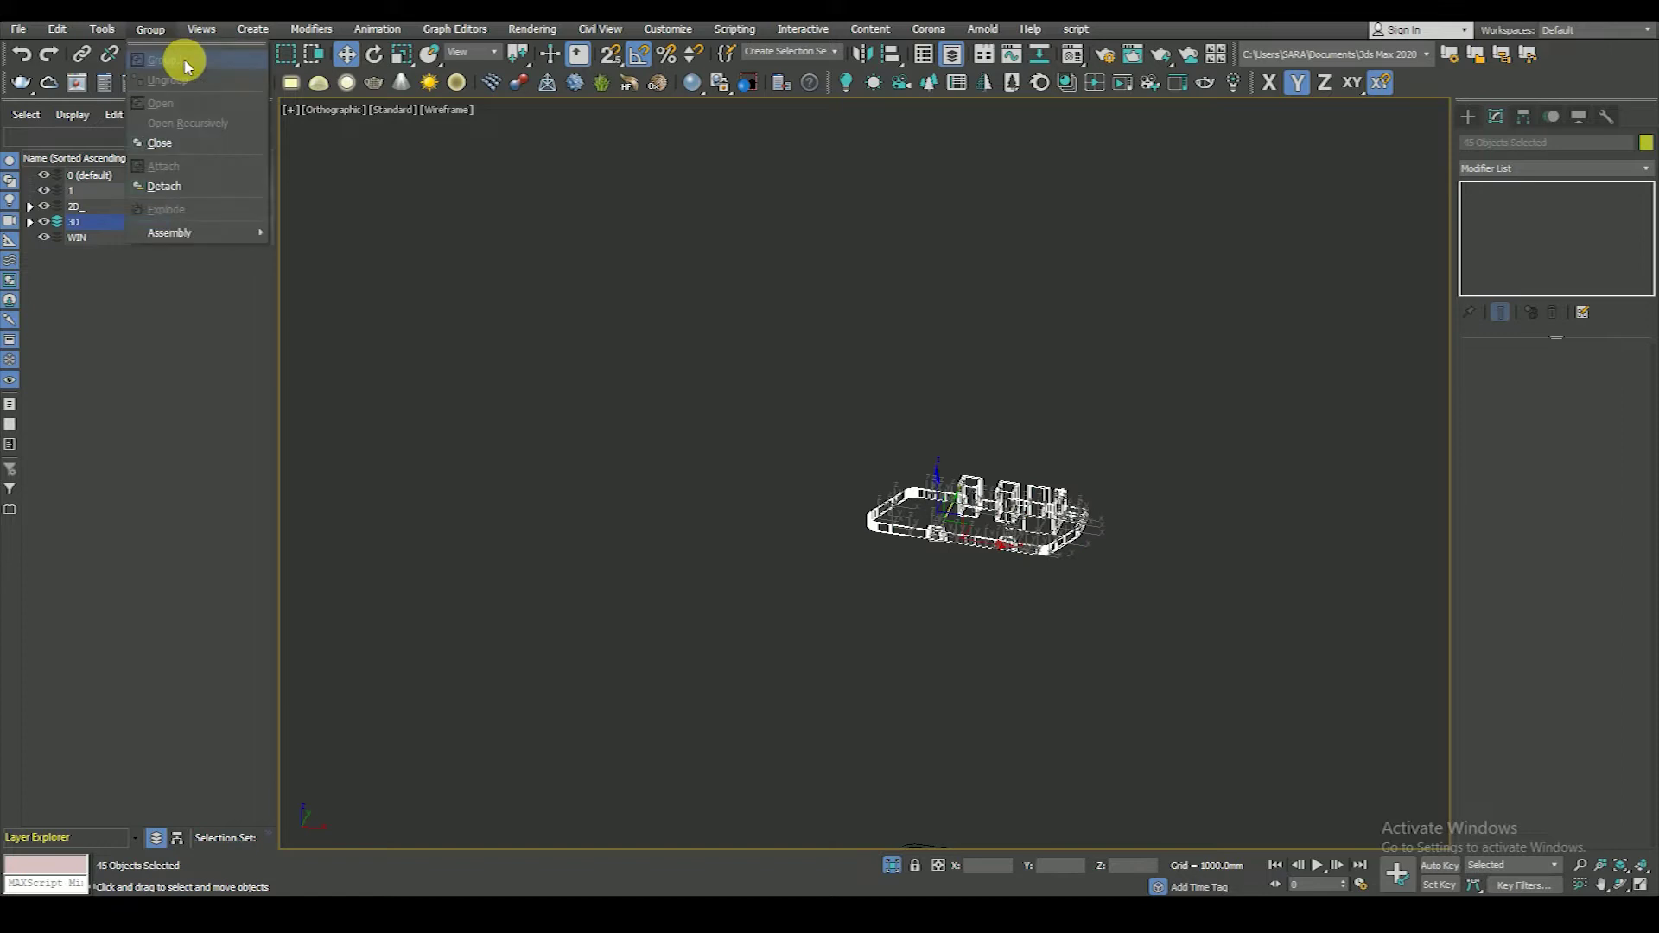
pyautogui.click(186, 149)
pyautogui.click(136, 56)
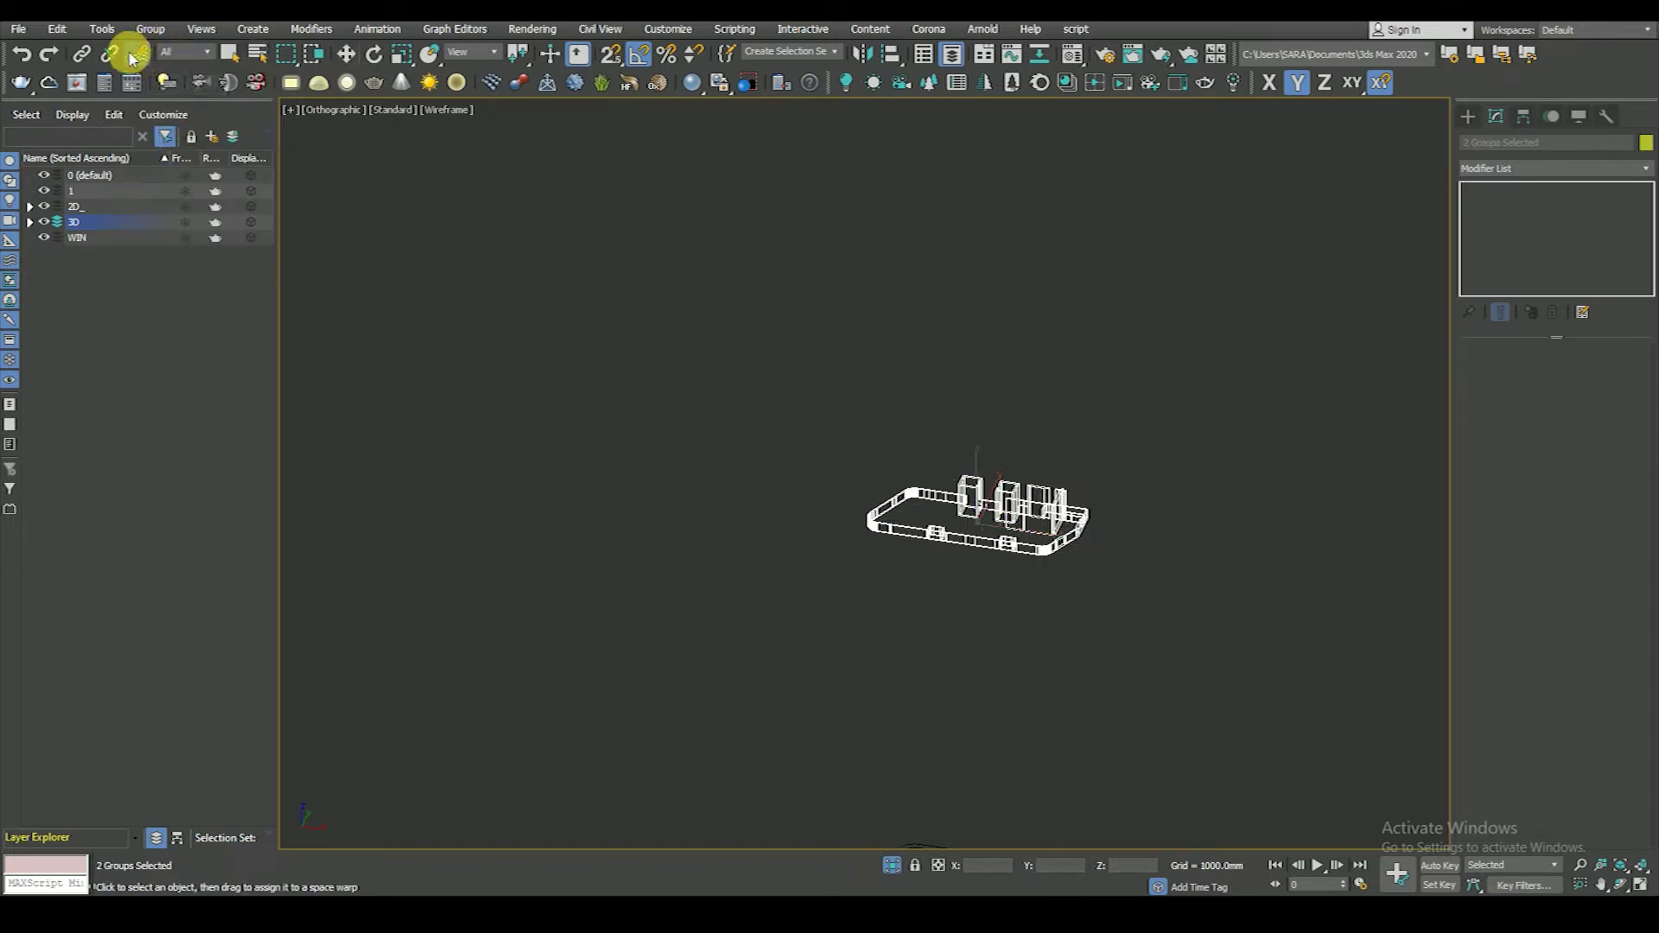
# - Group the selection as Group054 and exit isolation to show the whole tower
pyautogui.click(150, 28)
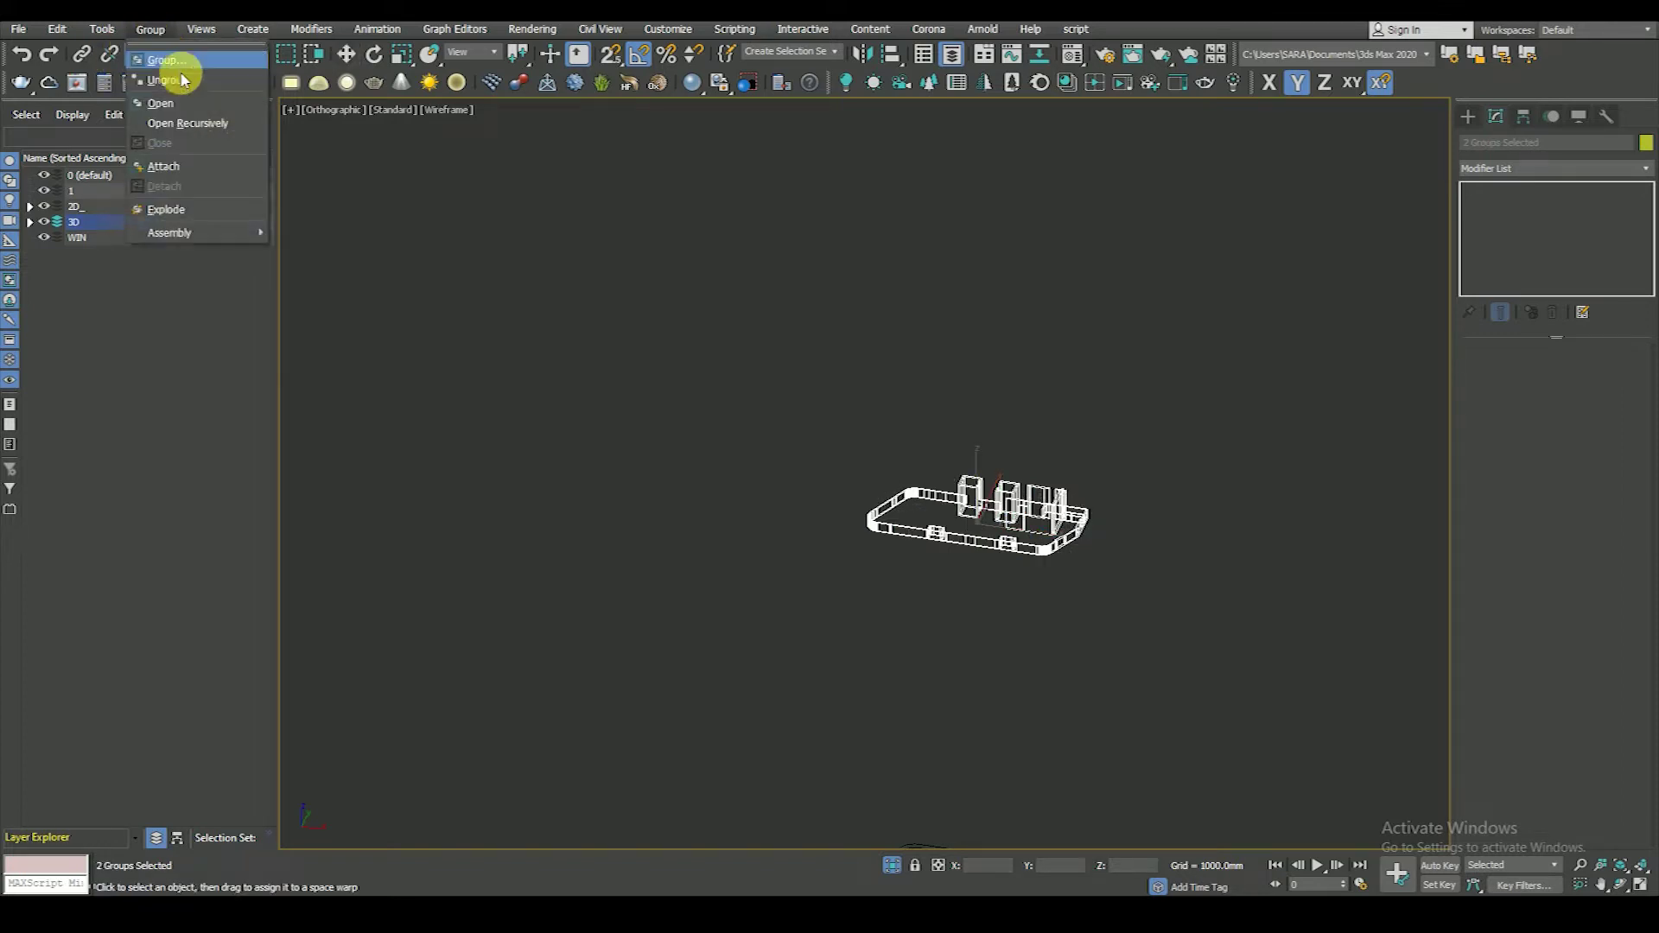
pyautogui.click(173, 60)
pyautogui.click(841, 489)
pyautogui.click(345, 54)
pyautogui.click(891, 865)
# - Orbit around the shaded tower to inspect it against the facade drawing
pyautogui.press('F3')
pyautogui.scroll(3, 1011, 519)
pyautogui.moveTo(967, 471)
pyautogui.keyDown('alt'); pyautogui.mouseDown(button='middle')
pyautogui.moveTo(1048, 444)
pyautogui.moveTo(1000, 426)
pyautogui.mouseUp(button='middle'); pyautogui.keyUp('alt')
pyautogui.scroll(5, 985, 449)
pyautogui.scroll(2, 942, 424)
pyautogui.scroll(-5, 907, 415)
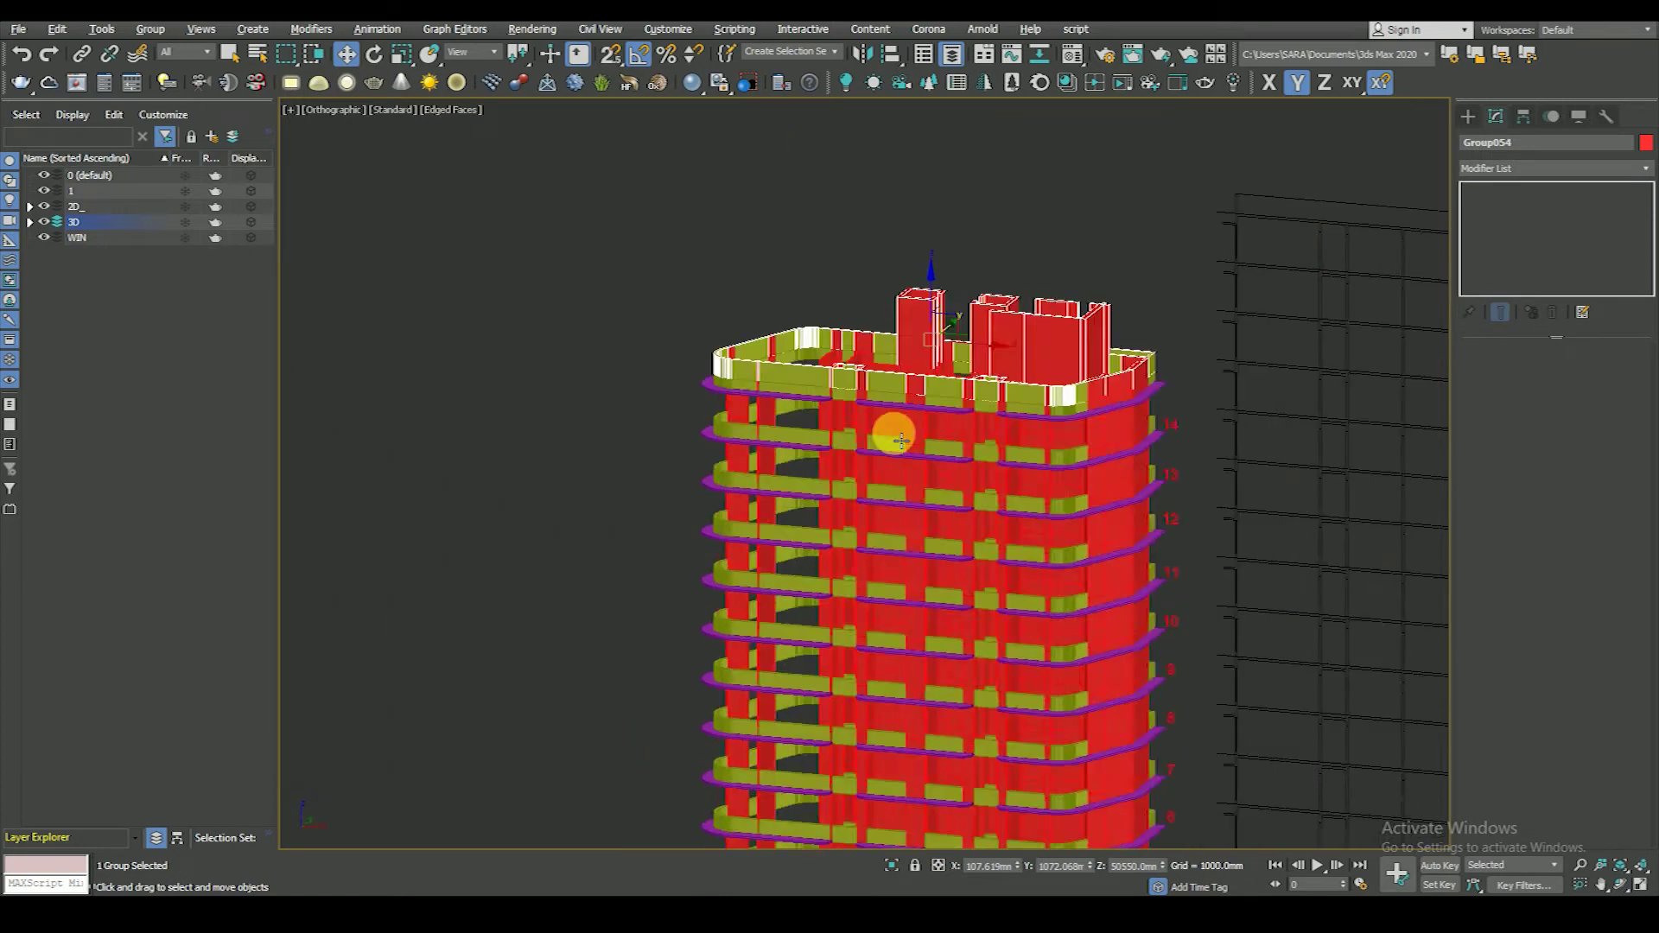
pyautogui.keyDown('alt'); pyautogui.moveTo(889, 426); pyautogui.dragTo(1012, 385, button='middle'); pyautogui.keyUp('alt')
pyautogui.scroll(3, 1012, 385)
pyautogui.scroll(3, 1013, 354)
pyautogui.scroll(3, 1023, 385)
pyautogui.press('F4')
pyautogui.scroll(2, 1022, 385)
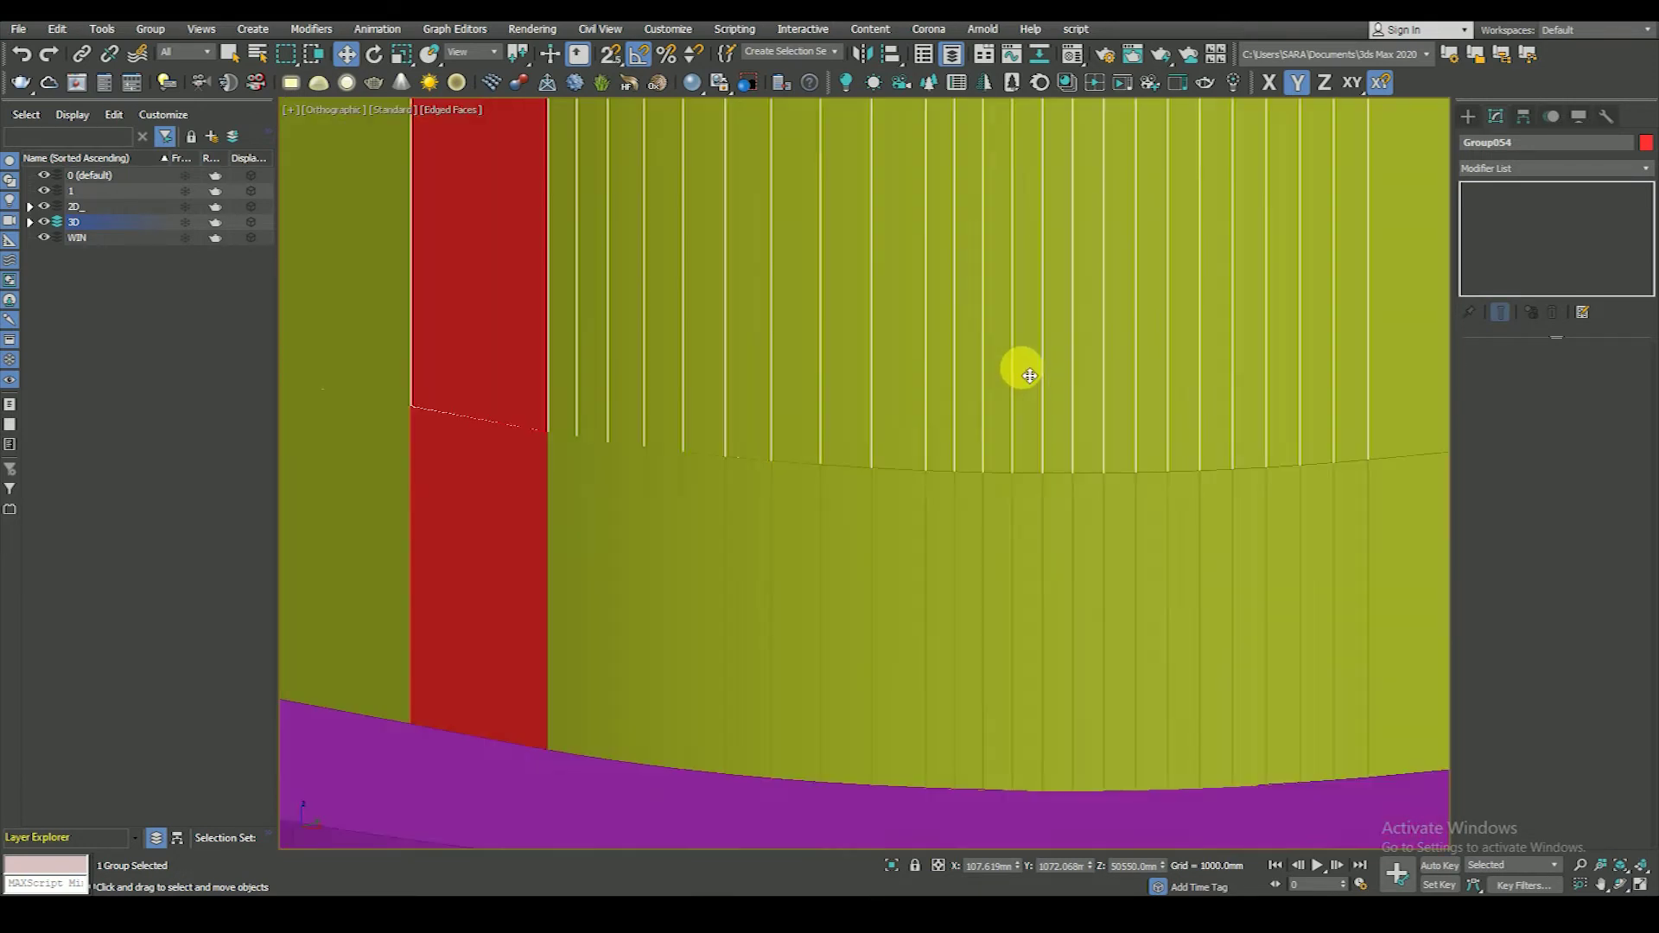
pyautogui.scroll(-3, 1015, 369)
pyautogui.scroll(-6, 1007, 374)
pyautogui.moveTo(1027, 463)
pyautogui.keyDown('alt'); pyautogui.mouseDown(button='middle')
pyautogui.moveTo(1124, 443)
pyautogui.moveTo(1099, 451)
pyautogui.mouseUp(button='middle'); pyautogui.keyUp('alt')
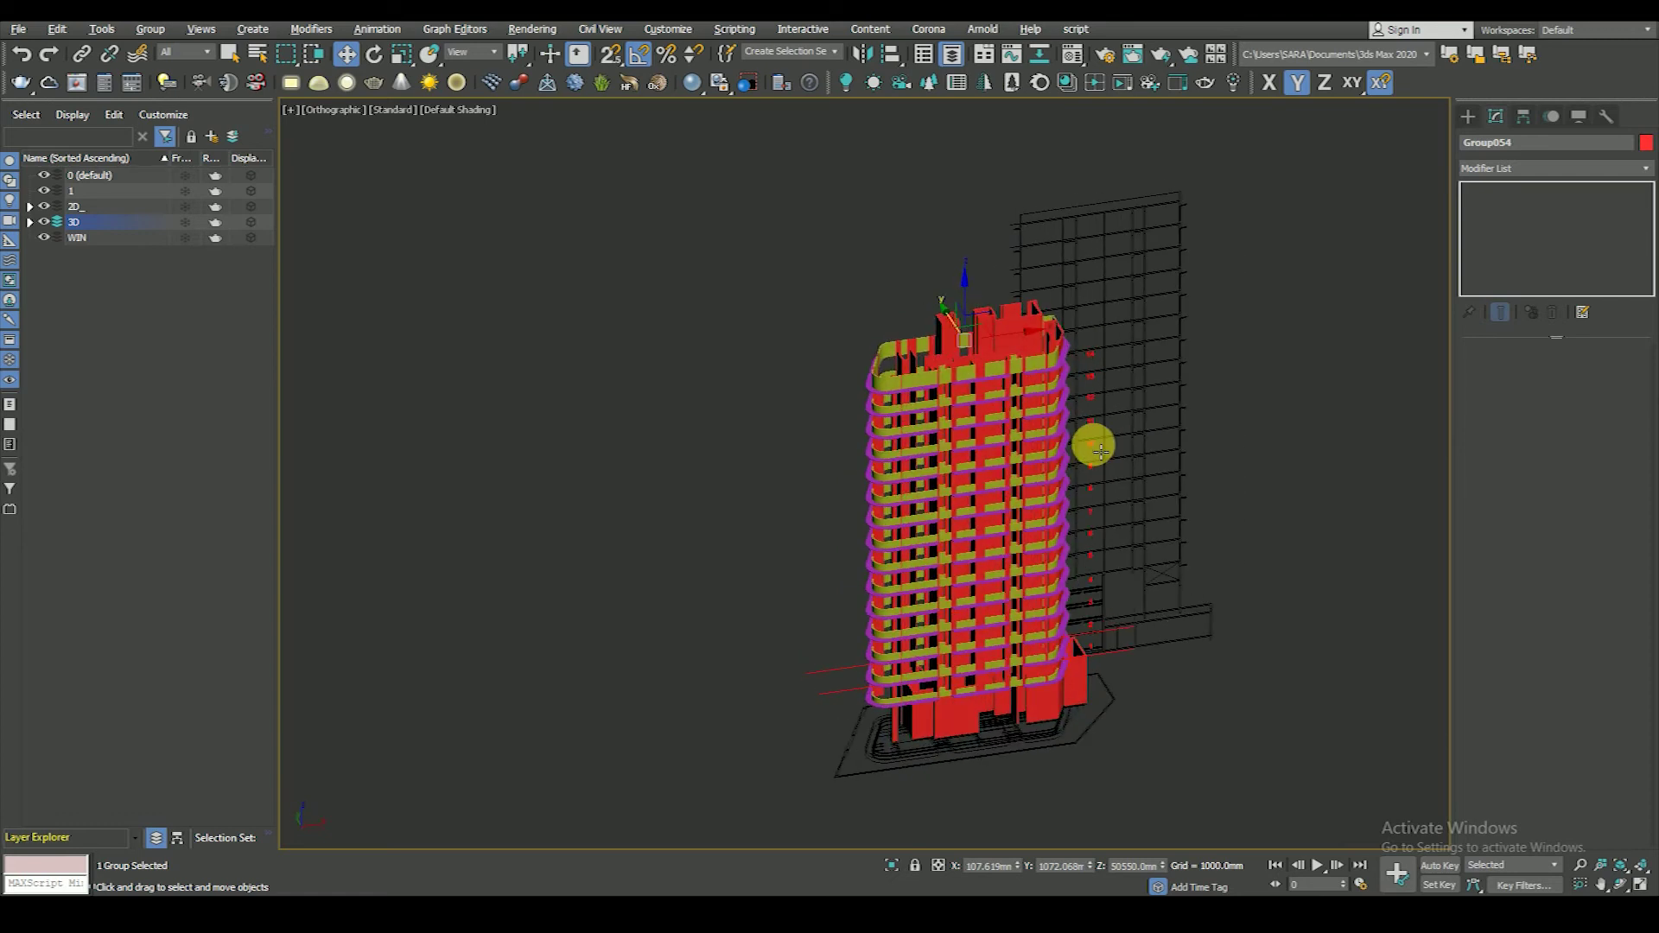
# - Frame the tower in Front wireframe view and compare it with the AutoCAD drawing
pyautogui.press('f')
pyautogui.press('F3')
pyautogui.scroll(-3, 985, 630)
pyautogui.hotkey('ctrl', 'd')
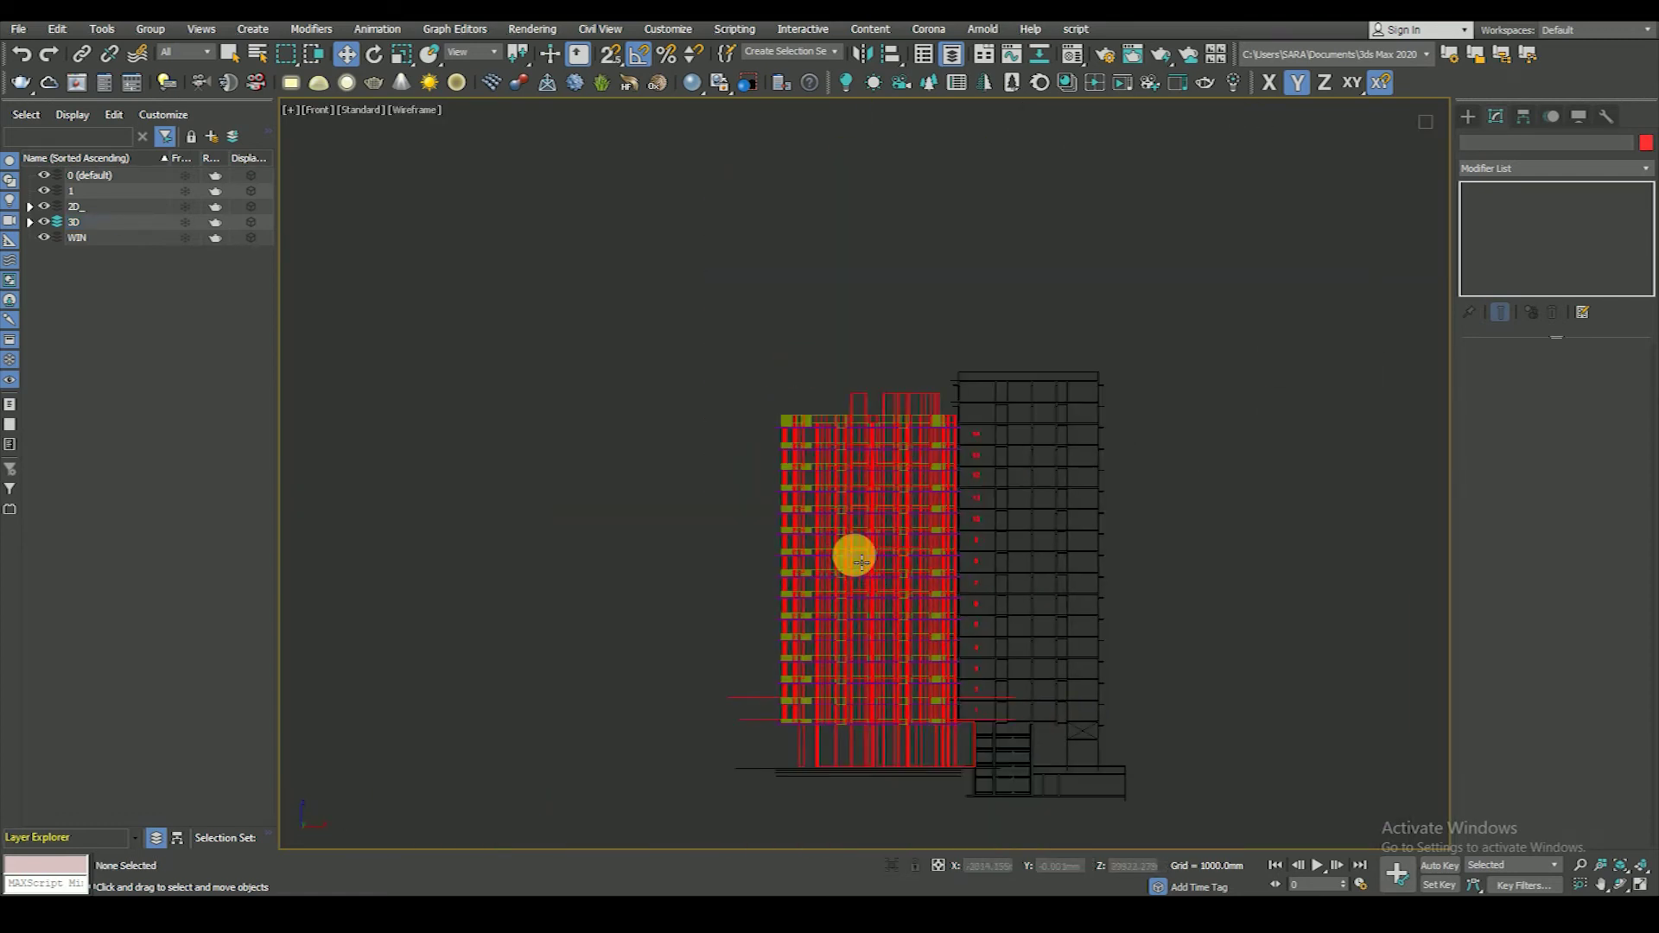
pyautogui.scroll(2, 853, 556)
pyautogui.scroll(2, 856, 573)
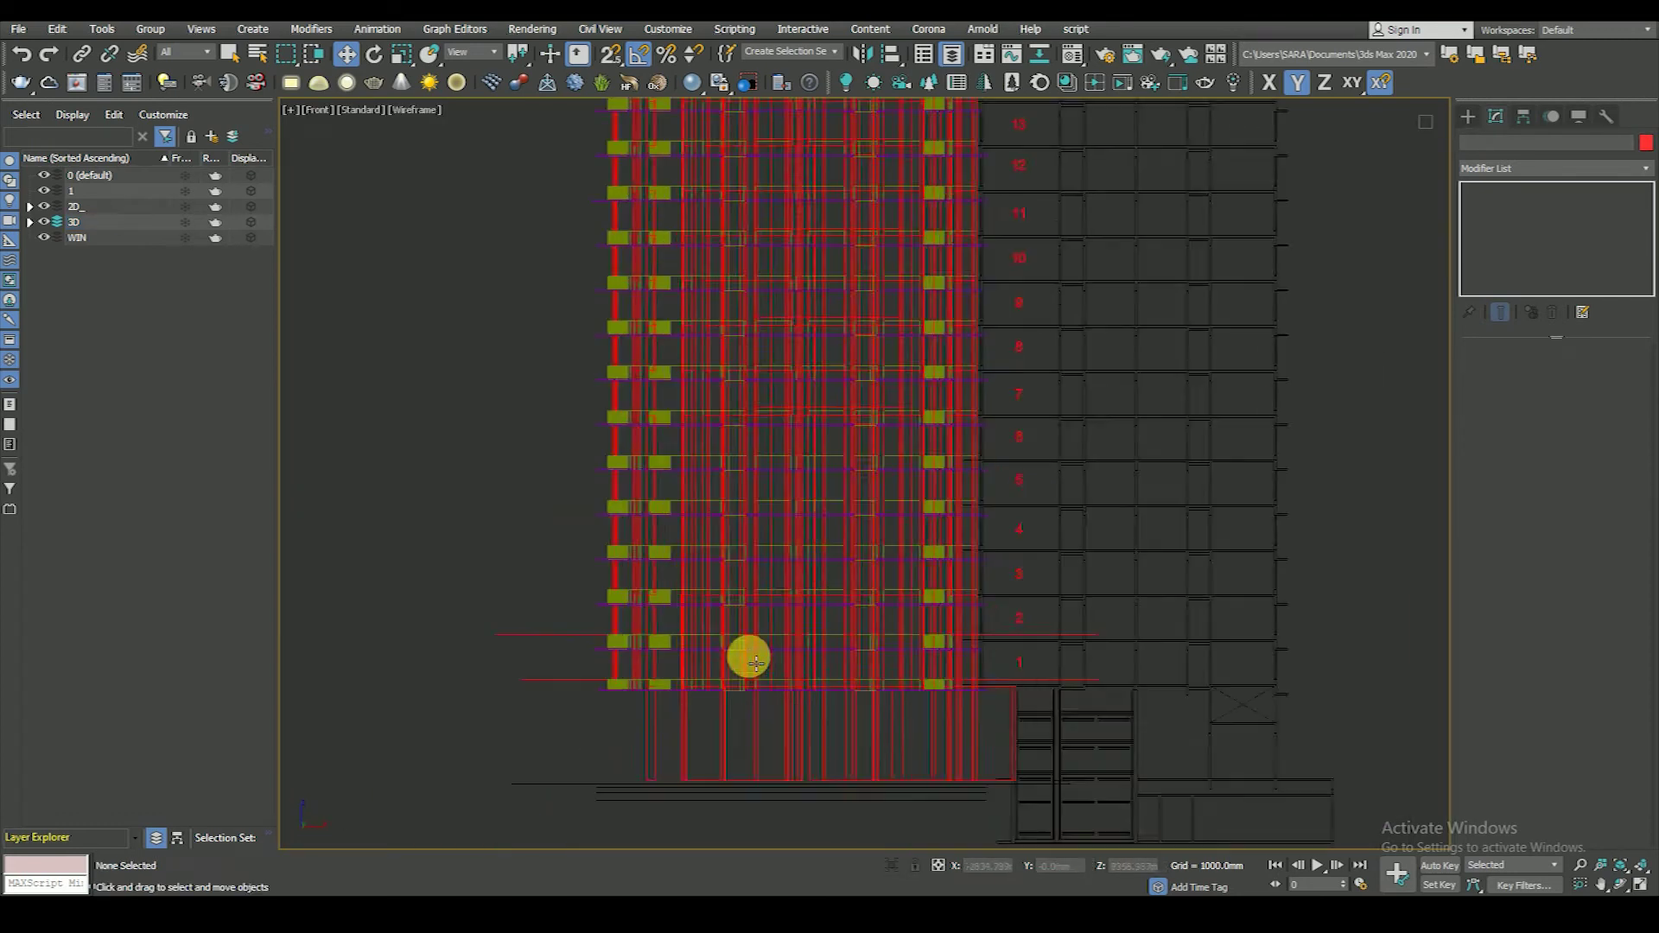
pyautogui.scroll(2, 748, 656)
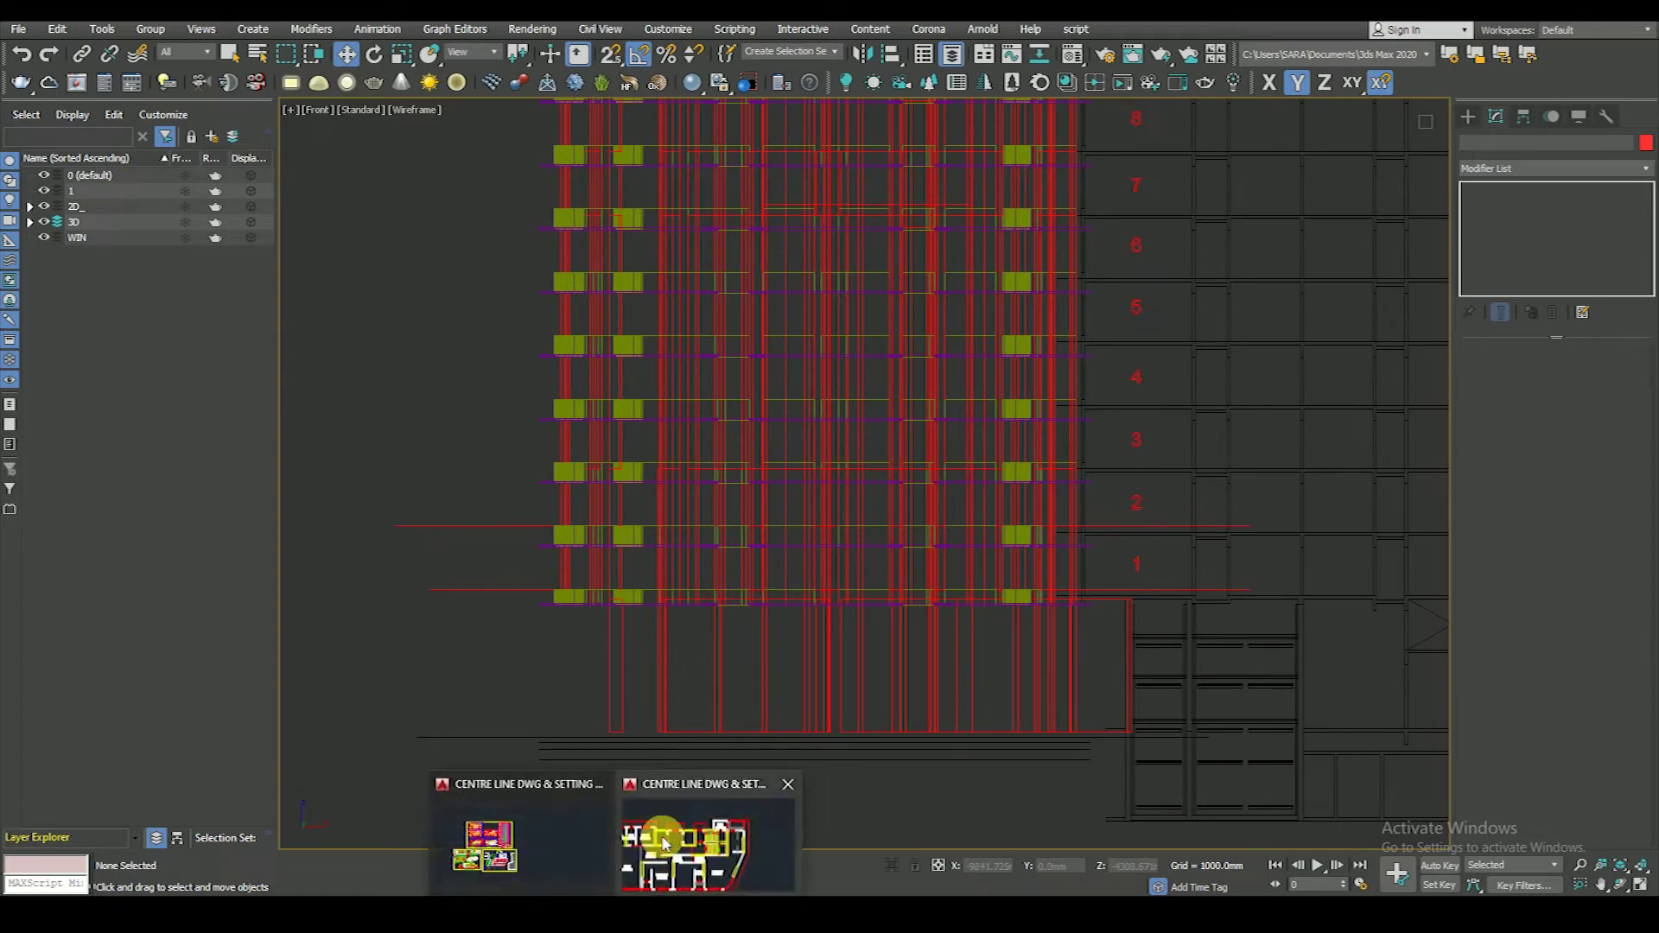
pyautogui.click(712, 830)
pyautogui.scroll(-4, 804, 441)
# - Close the first CENTRE LINE drawing in AutoCAD and answer the save prompt
pyautogui.moveTo(605, 475); pyautogui.dragTo(643, 407, button='middle')
pyautogui.scroll(-4, 645, 407)
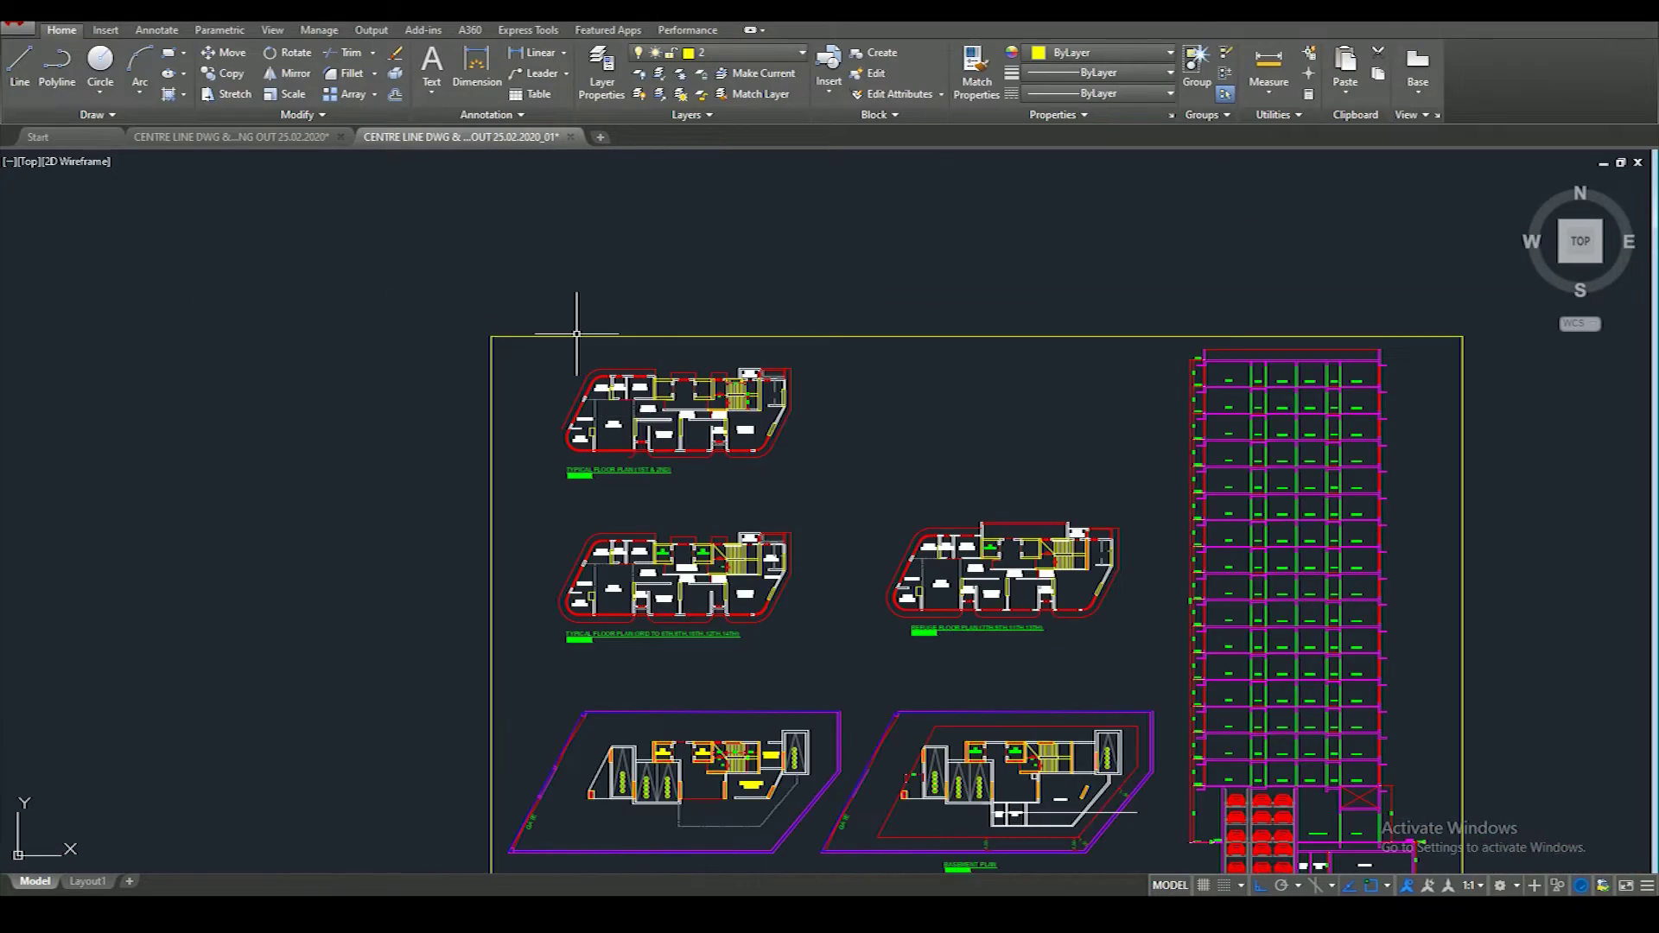
pyautogui.click(342, 138)
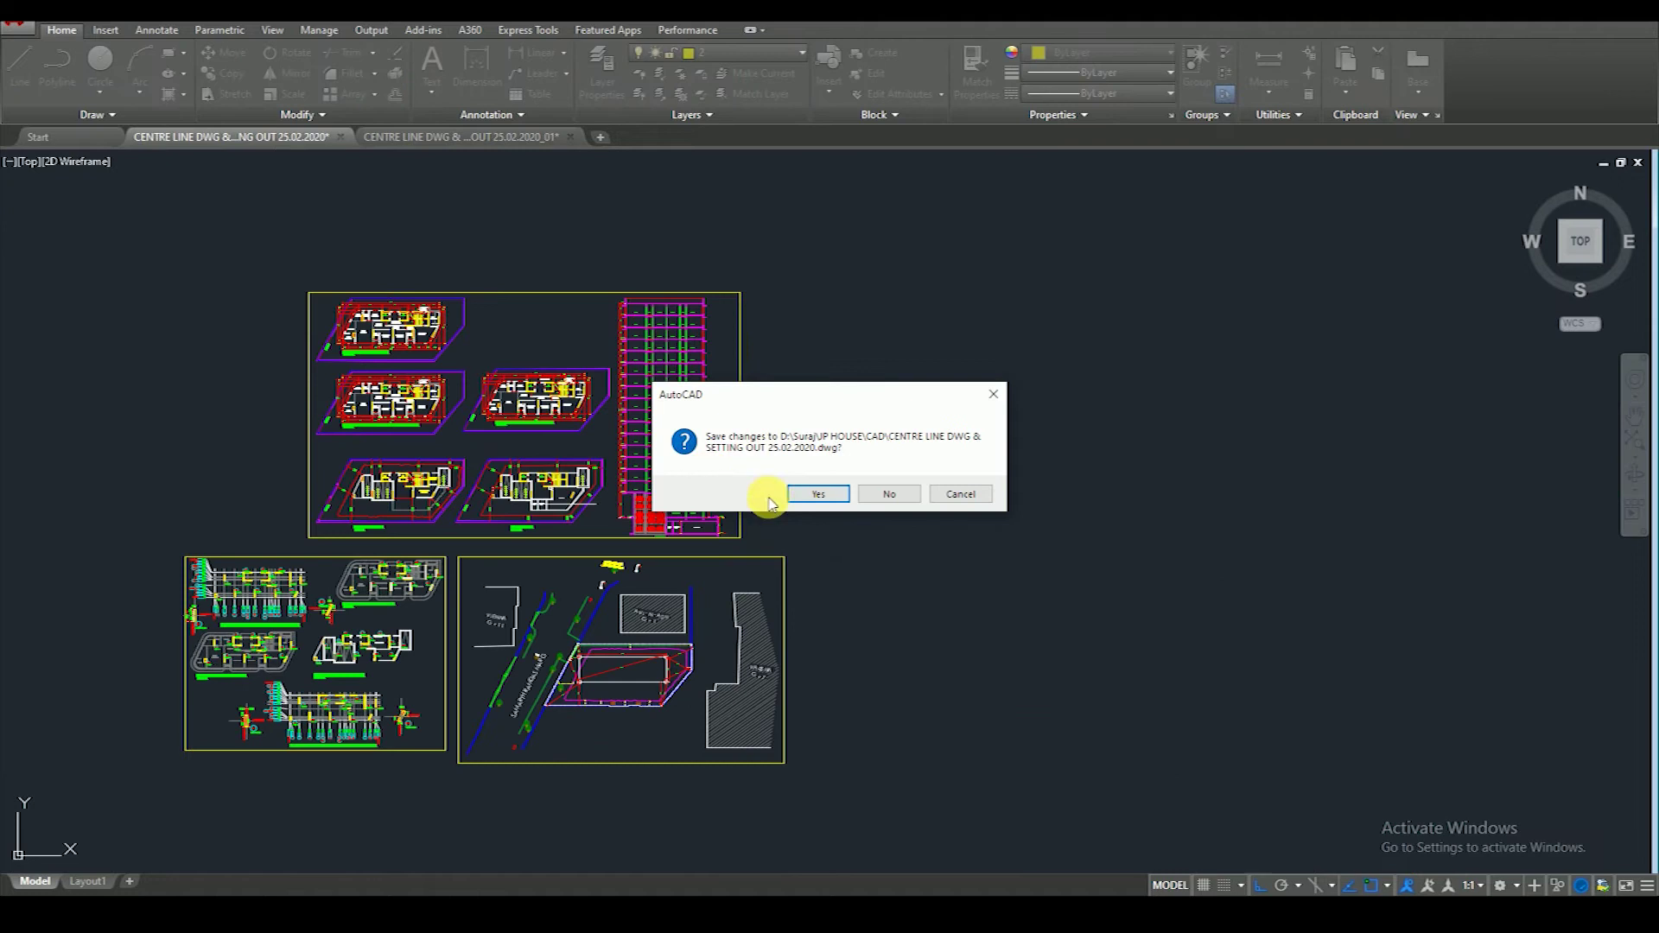
pyautogui.click(889, 494)
pyautogui.scroll(5, 778, 482)
pyautogui.scroll(-6, 778, 481)
# - Pan and zoom across the remaining sheet to the 1st-and-2nd typical floor plan
pyautogui.moveTo(780, 688); pyautogui.dragTo(754, 601, button='middle')
pyautogui.scroll(3, 754, 602)
pyautogui.scroll(1, 974, 556)
pyautogui.scroll(2, 671, 392)
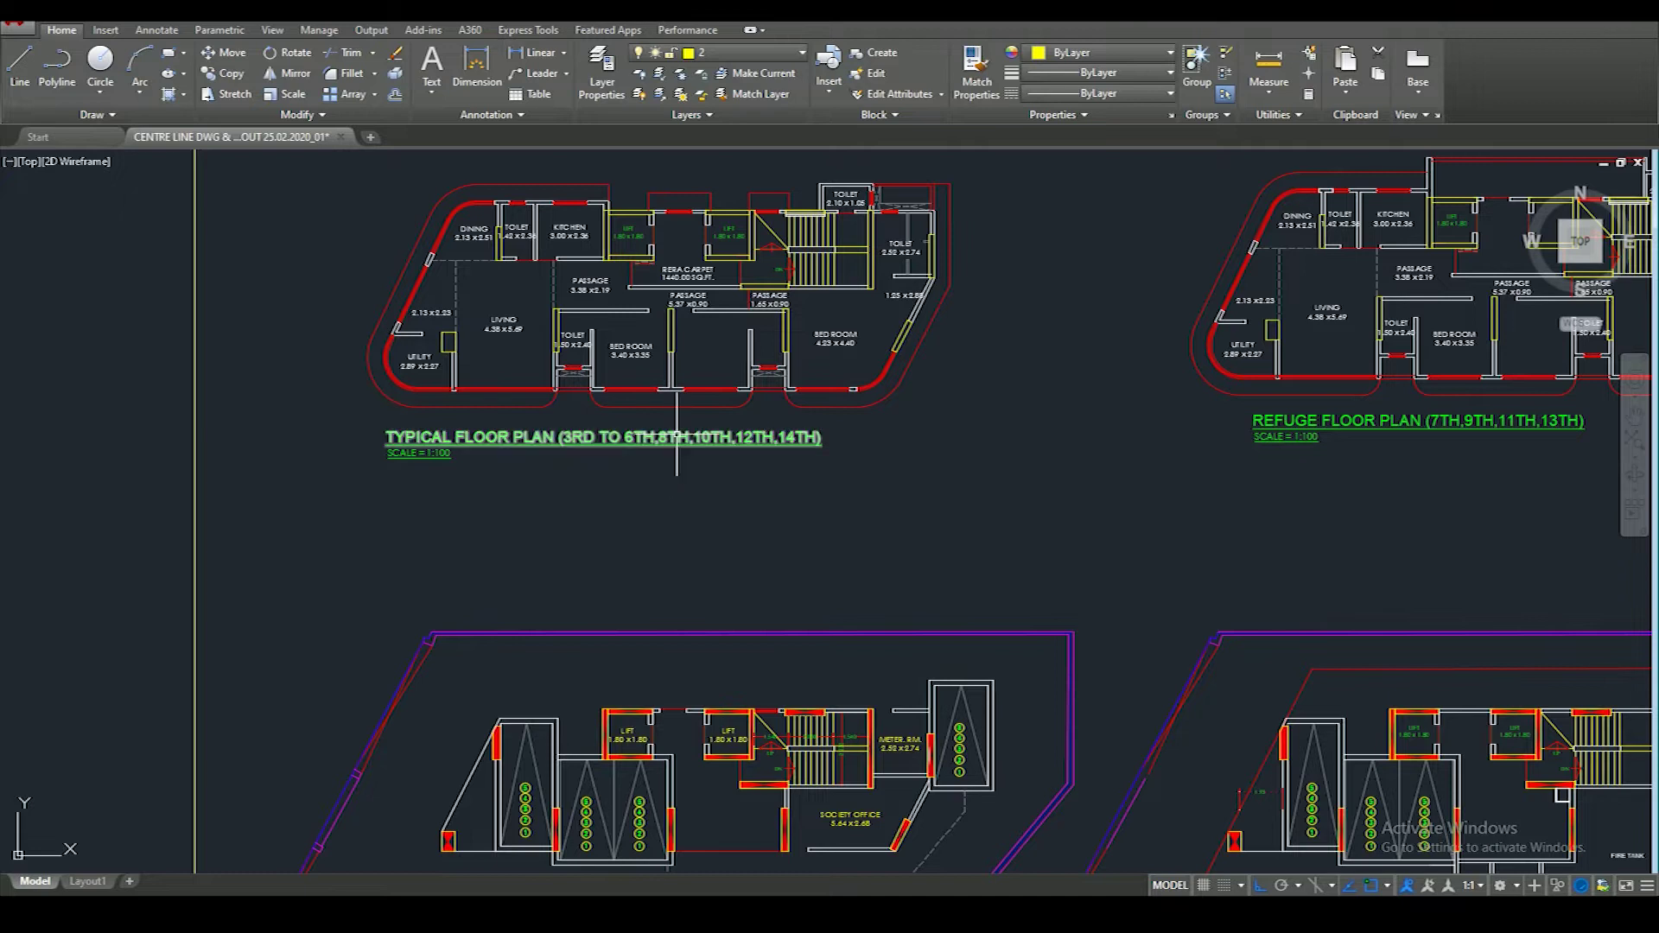
pyautogui.scroll(-2, 674, 549)
pyautogui.scroll(4, 611, 398)
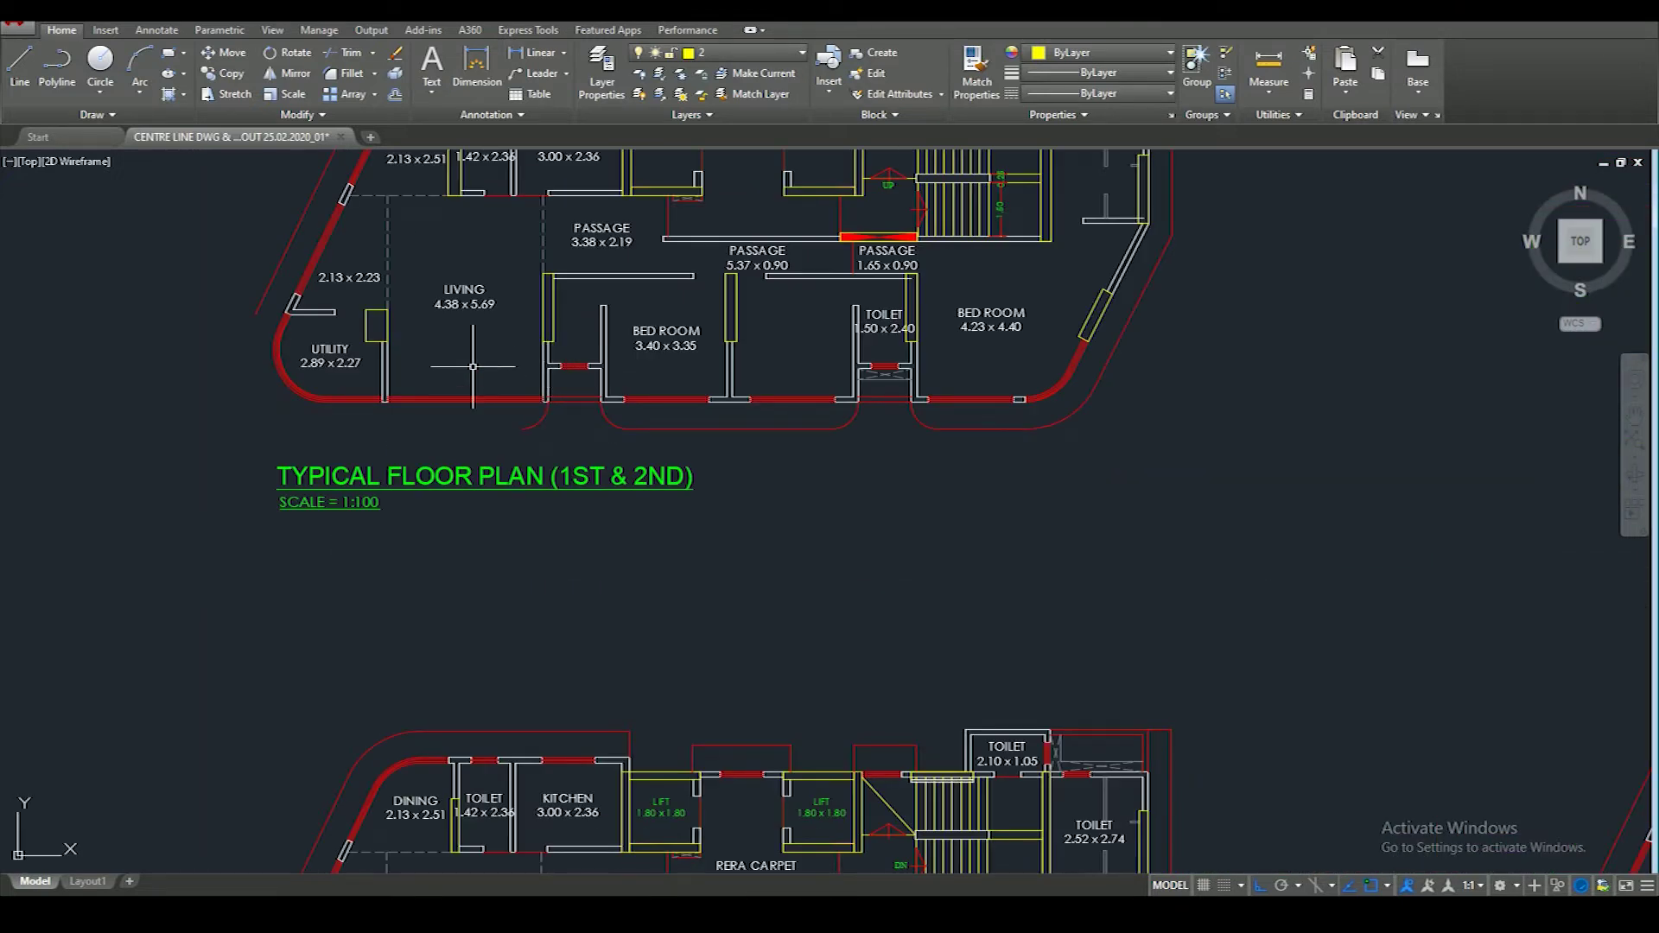
pyautogui.moveTo(472, 367); pyautogui.dragTo(596, 480, button='middle')
pyautogui.scroll(4, 459, 349)
pyautogui.scroll(-3, 611, 326)
pyautogui.scroll(1, 509, 443)
pyautogui.scroll(4, 509, 443)
pyautogui.scroll(-6, 496, 459)
pyautogui.scroll(5, 962, 603)
# - Zoom into the bedroom window opening by the toilet walls, then return to the angled tower
pyautogui.moveTo(740, 648); pyautogui.dragTo(871, 630, button='middle')
pyautogui.scroll(2, 870, 630)
pyautogui.scroll(2, 863, 613)
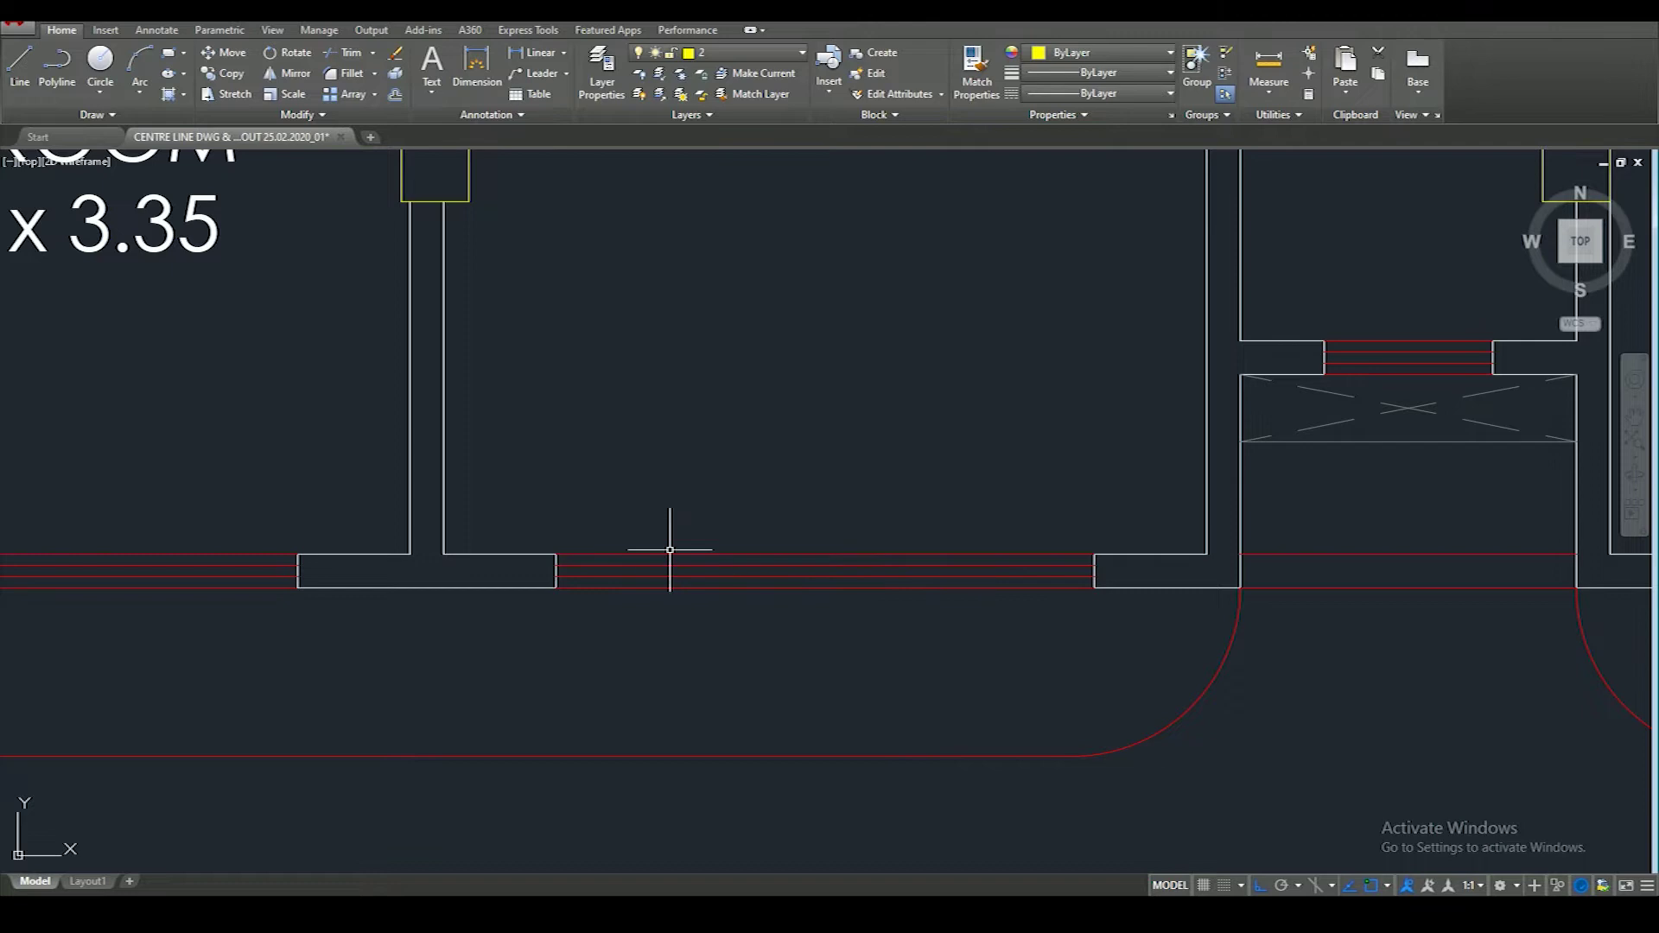
pyautogui.scroll(-8, 670, 550)
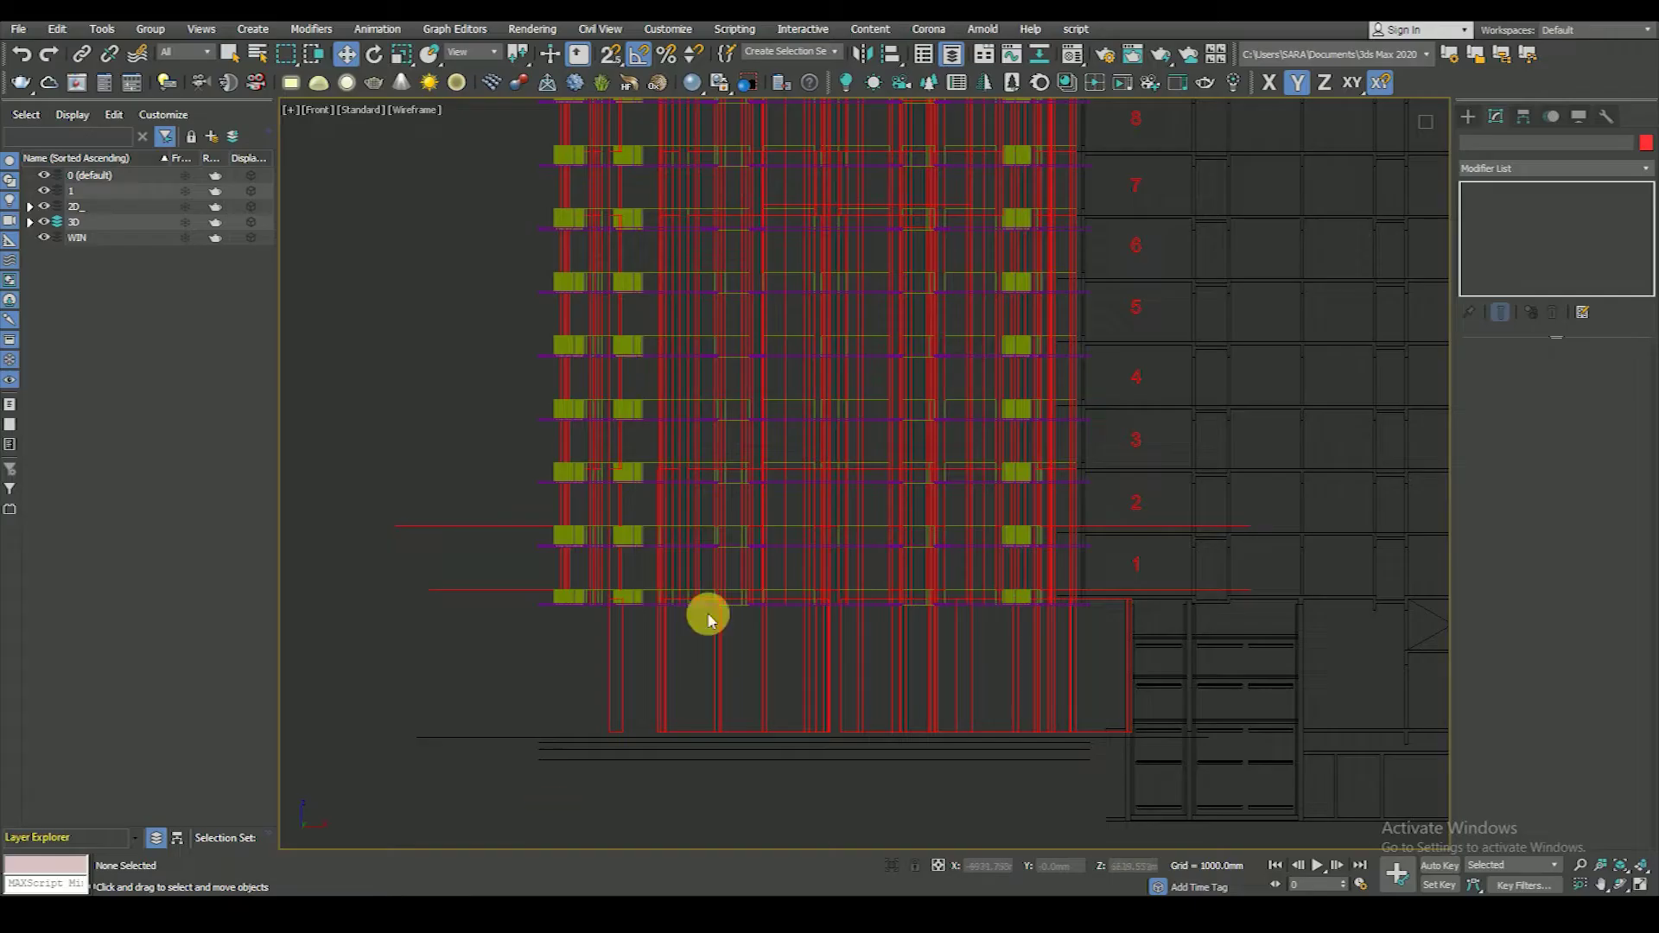
pyautogui.scroll(-3, 704, 612)
pyautogui.scroll(-3, 756, 586)
pyautogui.keyDown('alt'); pyautogui.moveTo(787, 630); pyautogui.dragTo(860, 685, button='middle'); pyautogui.keyUp('alt')
pyautogui.scroll(5, 860, 685)
pyautogui.scroll(2, 807, 556)
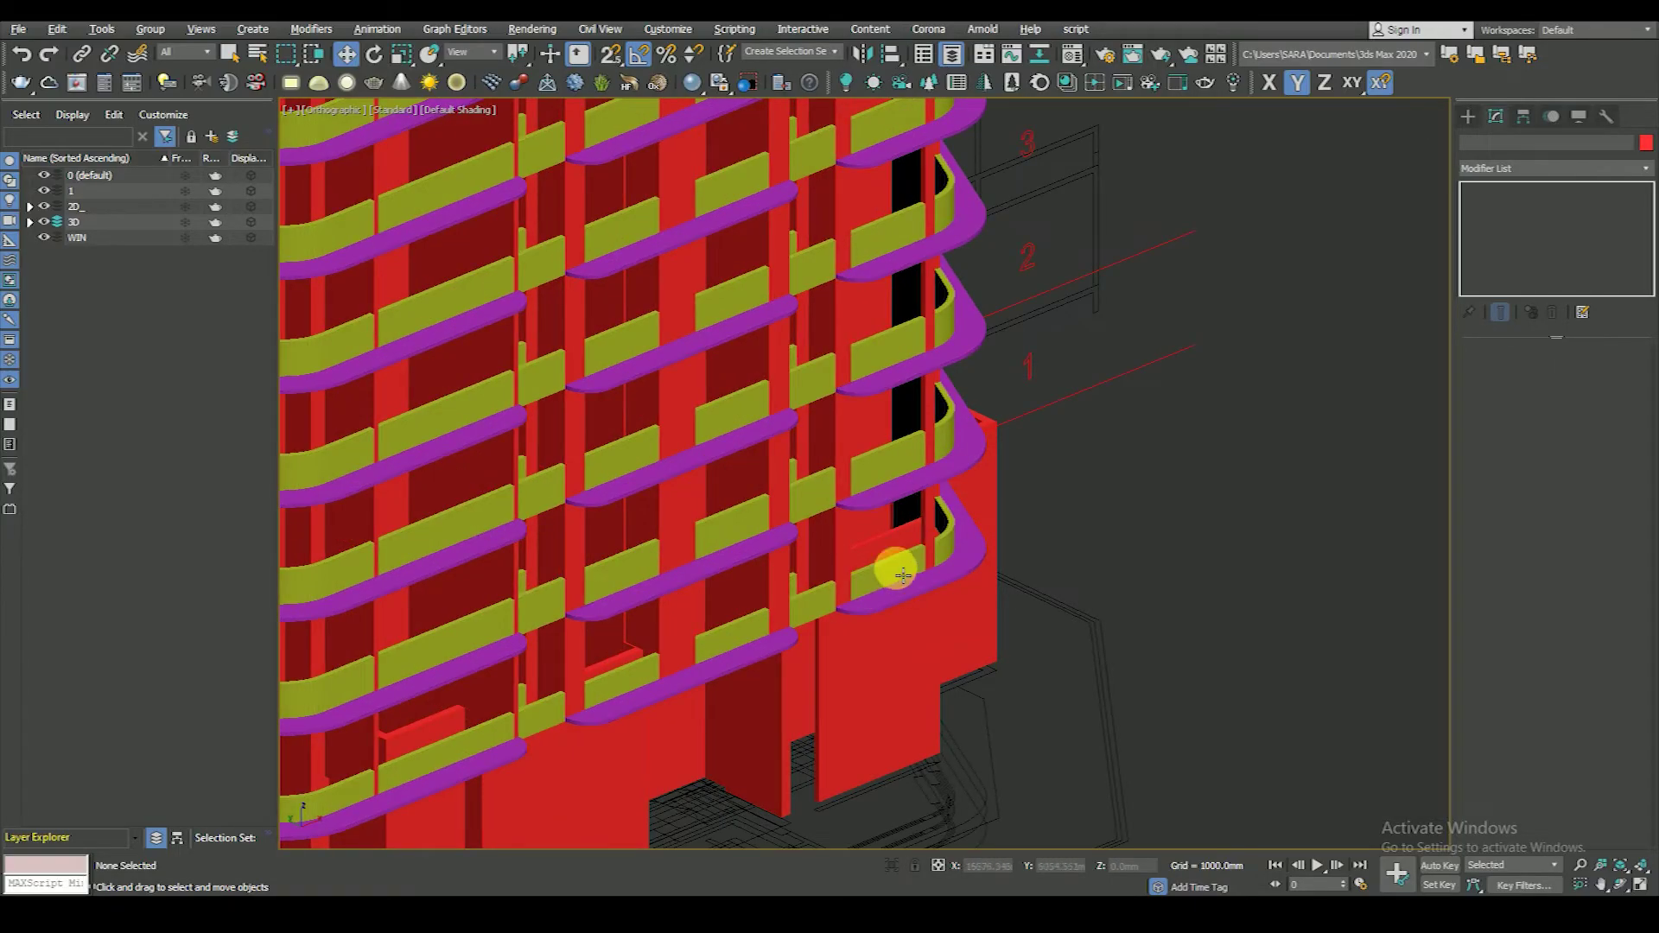
# - Select Group003 and a second lower-floor group, adjusting view and shading to reach them
pyautogui.click(893, 574)
pyautogui.scroll(-2, 893, 580)
pyautogui.scroll(2, 787, 598)
pyautogui.scroll(3, 787, 598)
pyautogui.scroll(-3, 849, 634)
pyautogui.press('F4')
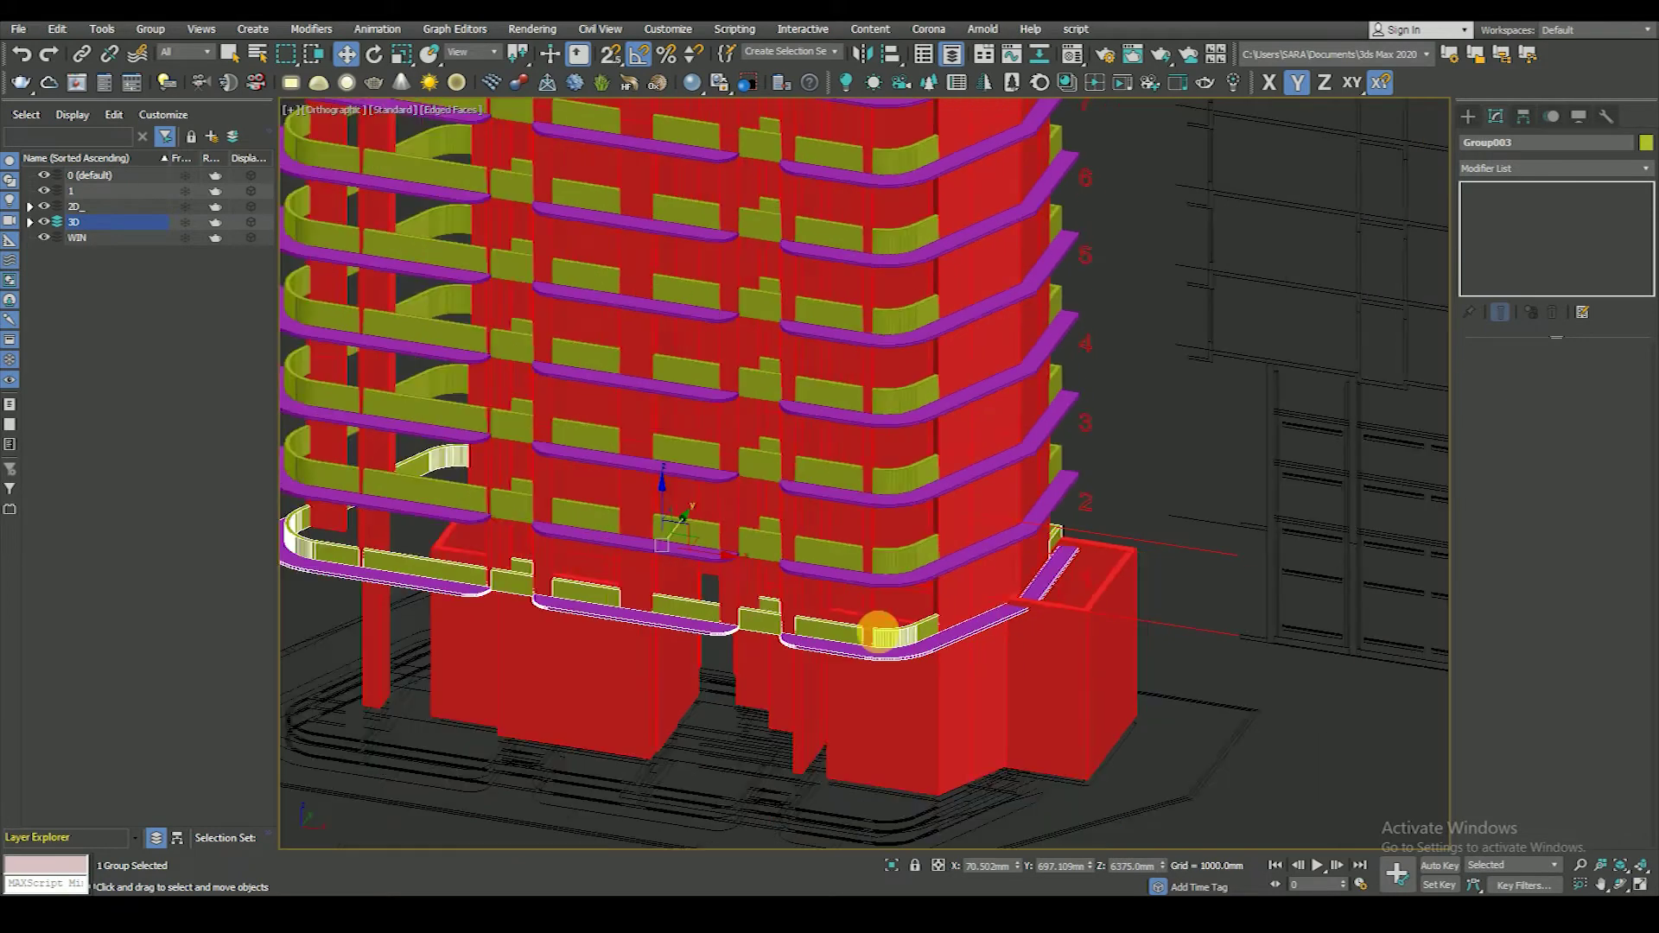
pyautogui.scroll(2, 915, 641)
pyautogui.keyDown('alt'); pyautogui.moveTo(898, 637); pyautogui.dragTo(823, 632, button='middle'); pyautogui.keyUp('alt')
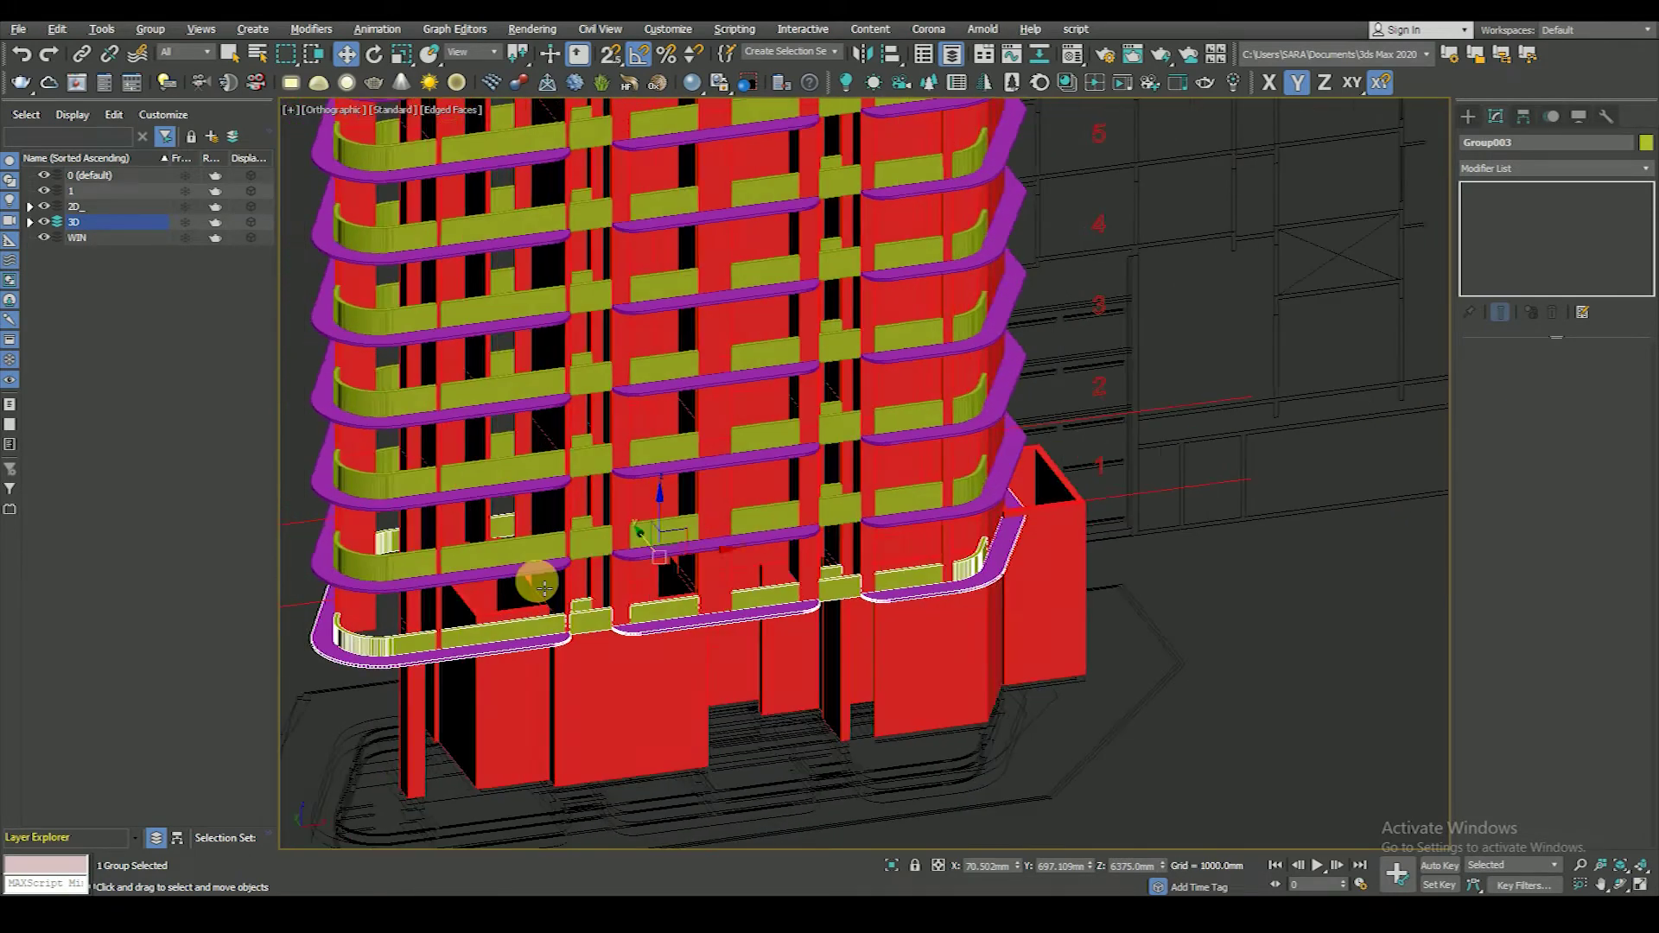
pyautogui.keyDown('ctrl'); pyautogui.click(517, 560); pyautogui.keyUp('ctrl')
pyautogui.press('f')
pyautogui.press('F3')
pyautogui.scroll(-2, 739, 519)
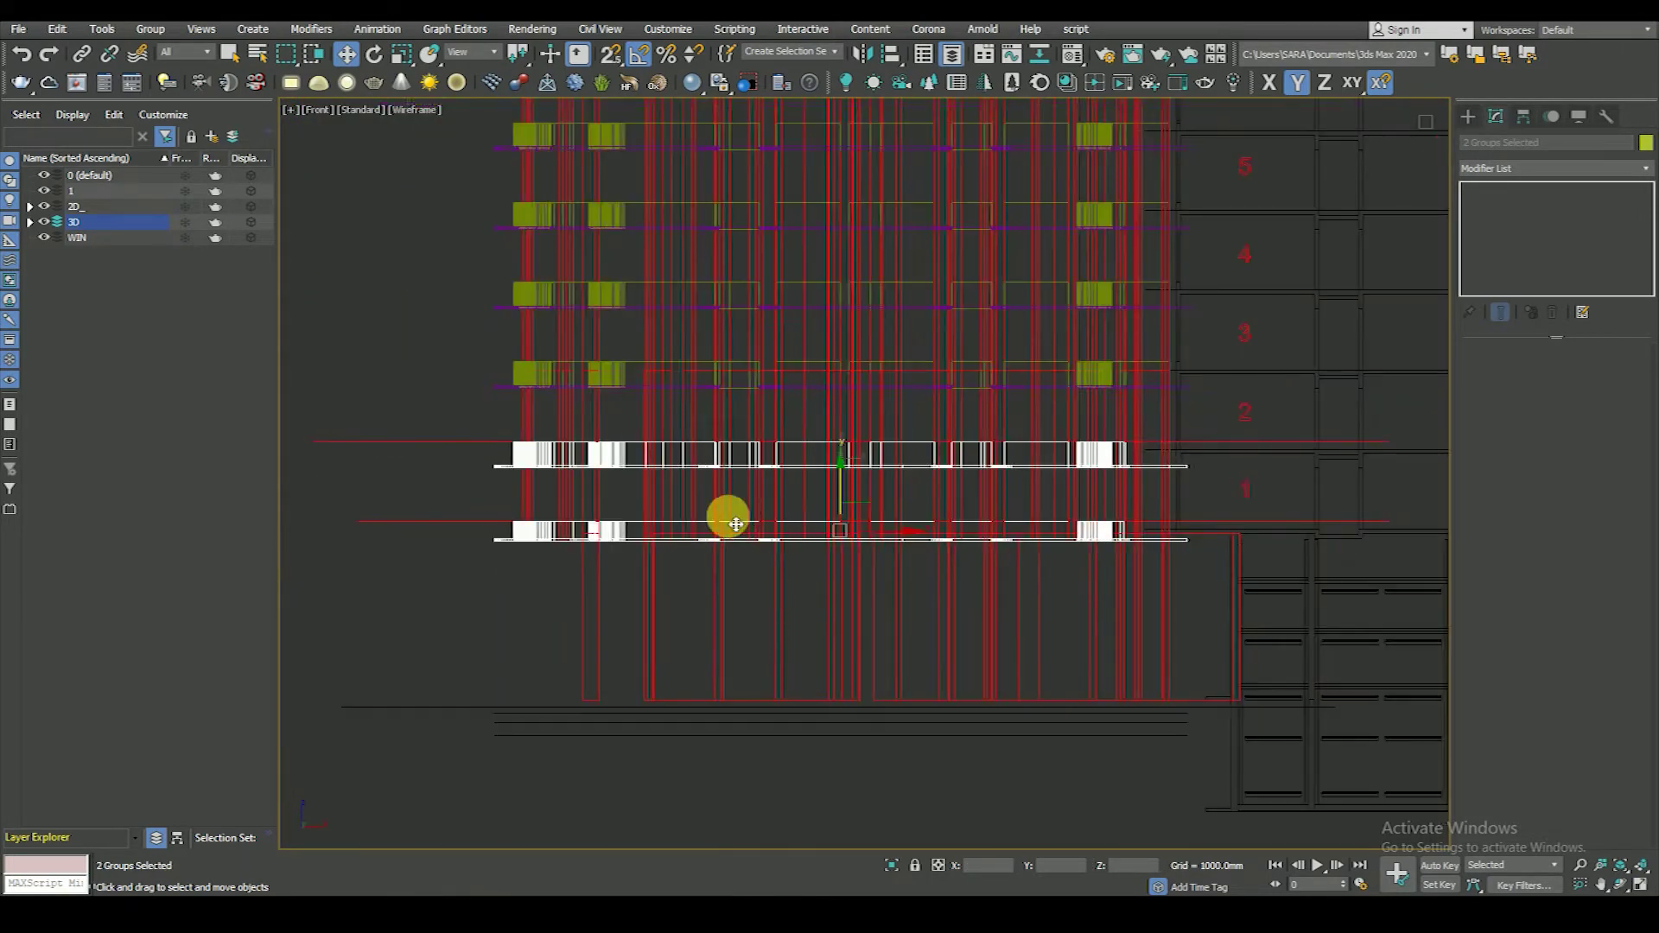
pyautogui.press('F3')
pyautogui.scroll(2, 740, 525)
pyautogui.scroll(-3, 747, 528)
pyautogui.moveTo(741, 562)
pyautogui.keyDown('alt'); pyautogui.mouseDown(button='middle')
pyautogui.moveTo(752, 530)
pyautogui.moveTo(716, 587)
pyautogui.mouseUp(button='middle'); pyautogui.keyUp('alt')
# - Add the third floor group and third-floor slab, then Hide Unselected and clear the selection
pyautogui.keyDown('ctrl'); pyautogui.click(759, 559); pyautogui.keyUp('ctrl')
pyautogui.scroll(3, 724, 584)
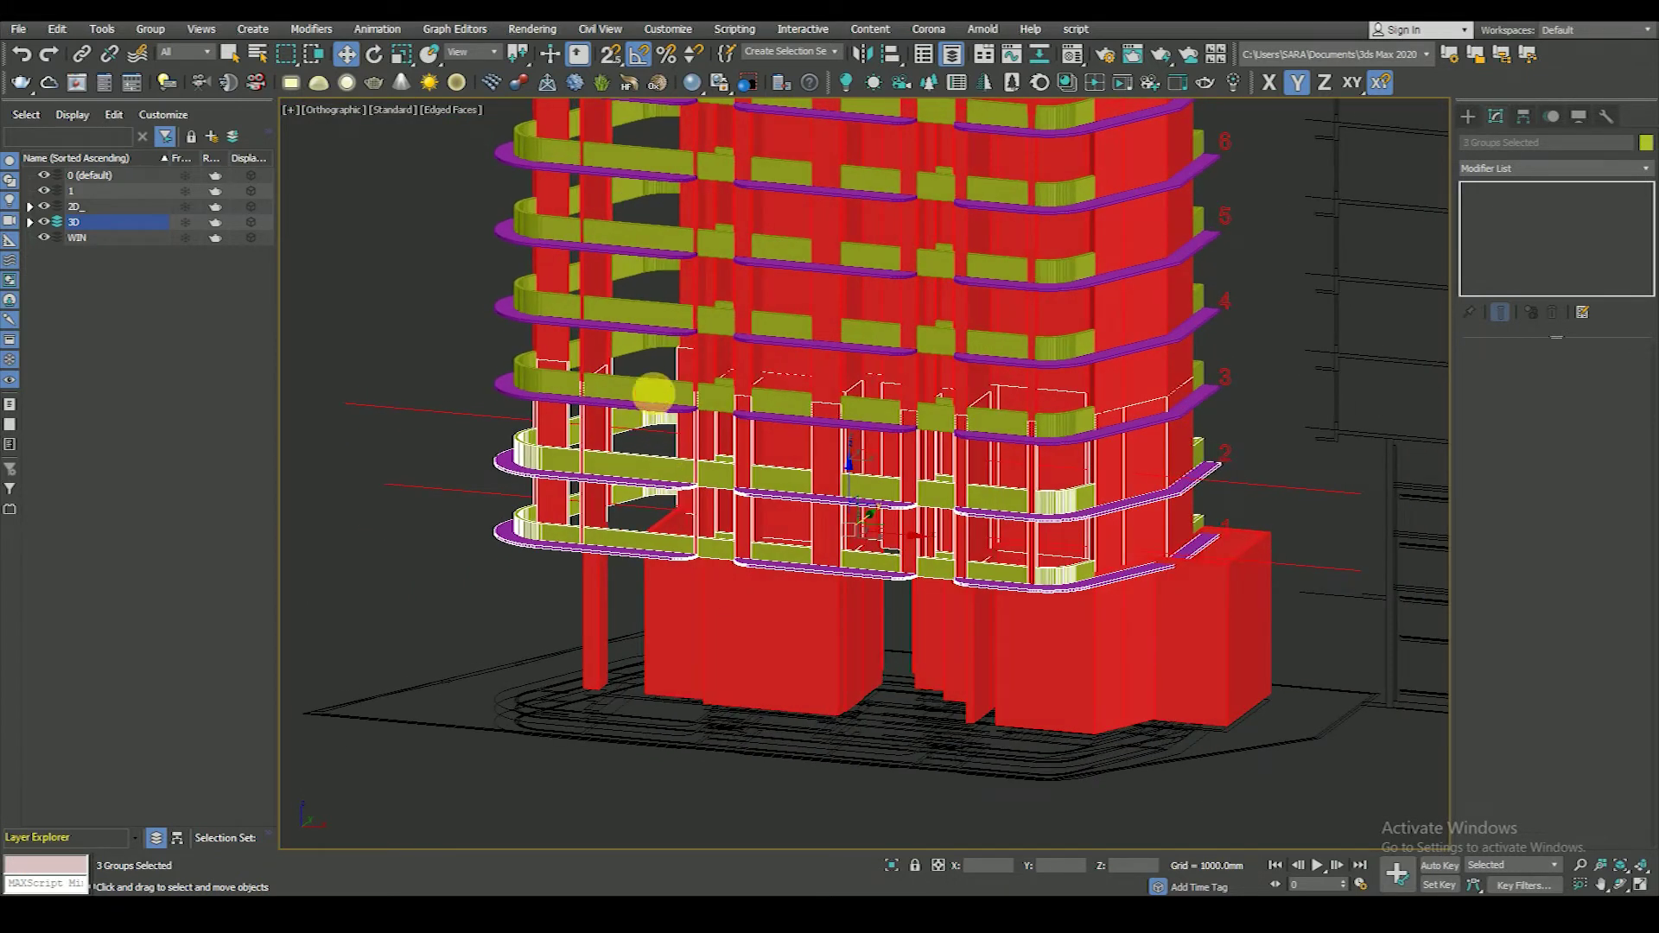
pyautogui.keyDown('ctrl'); pyautogui.click(654, 393); pyautogui.keyUp('ctrl')
pyautogui.rightClick(739, 488)
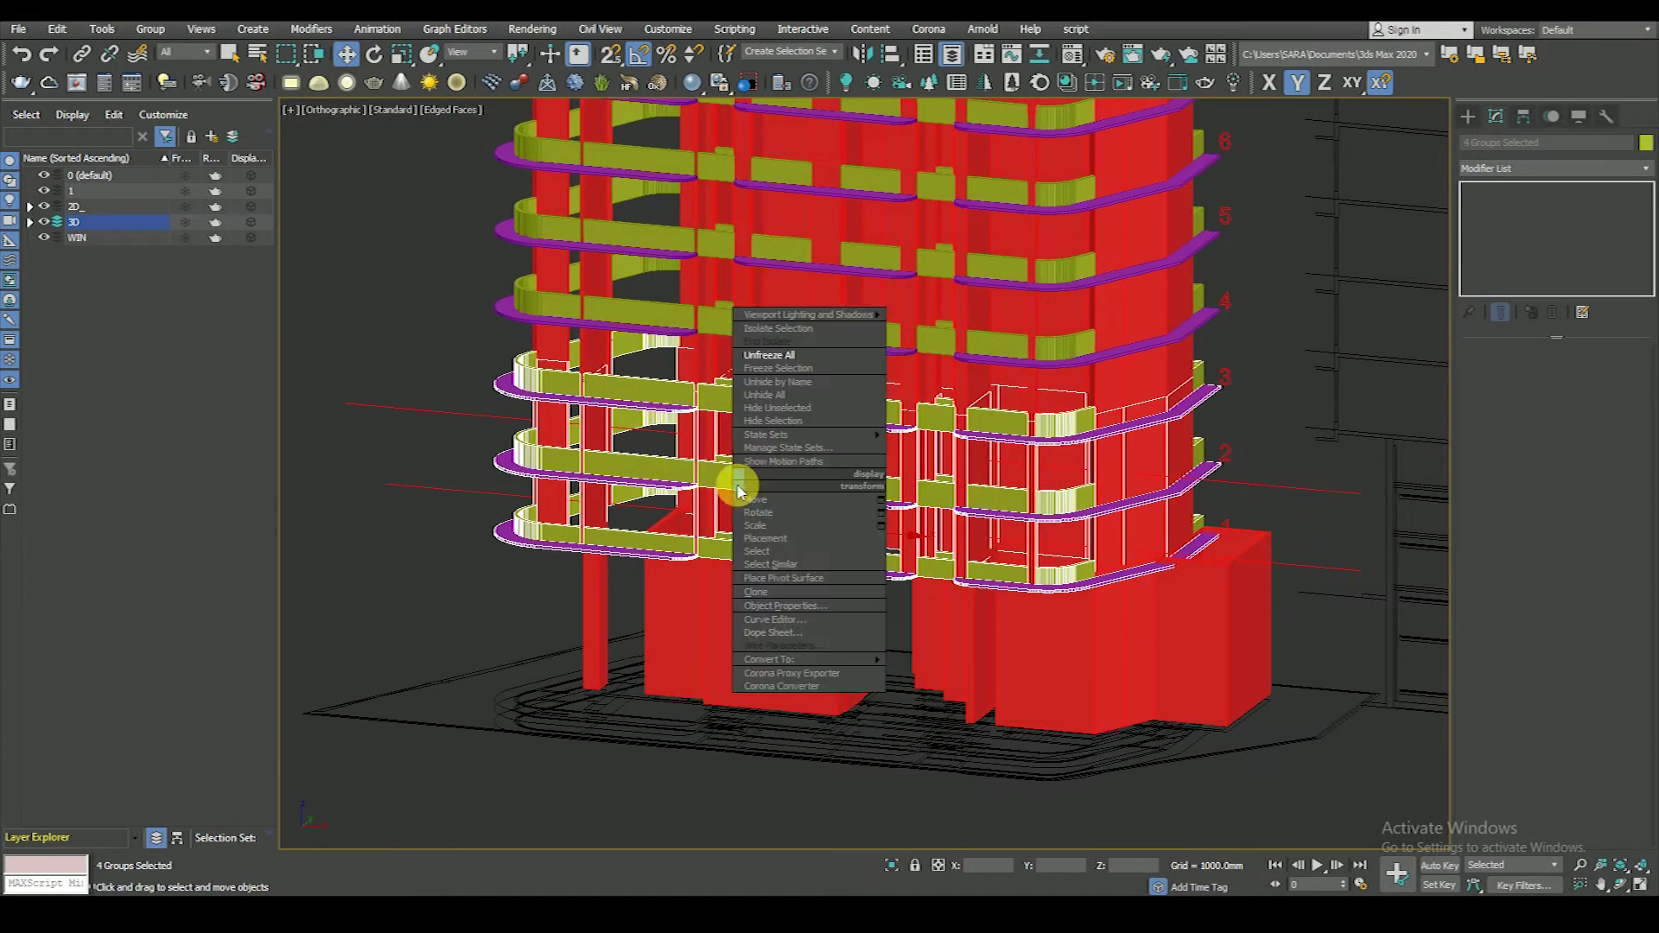
pyautogui.click(793, 410)
pyautogui.click(783, 571)
pyautogui.scroll(-2, 784, 570)
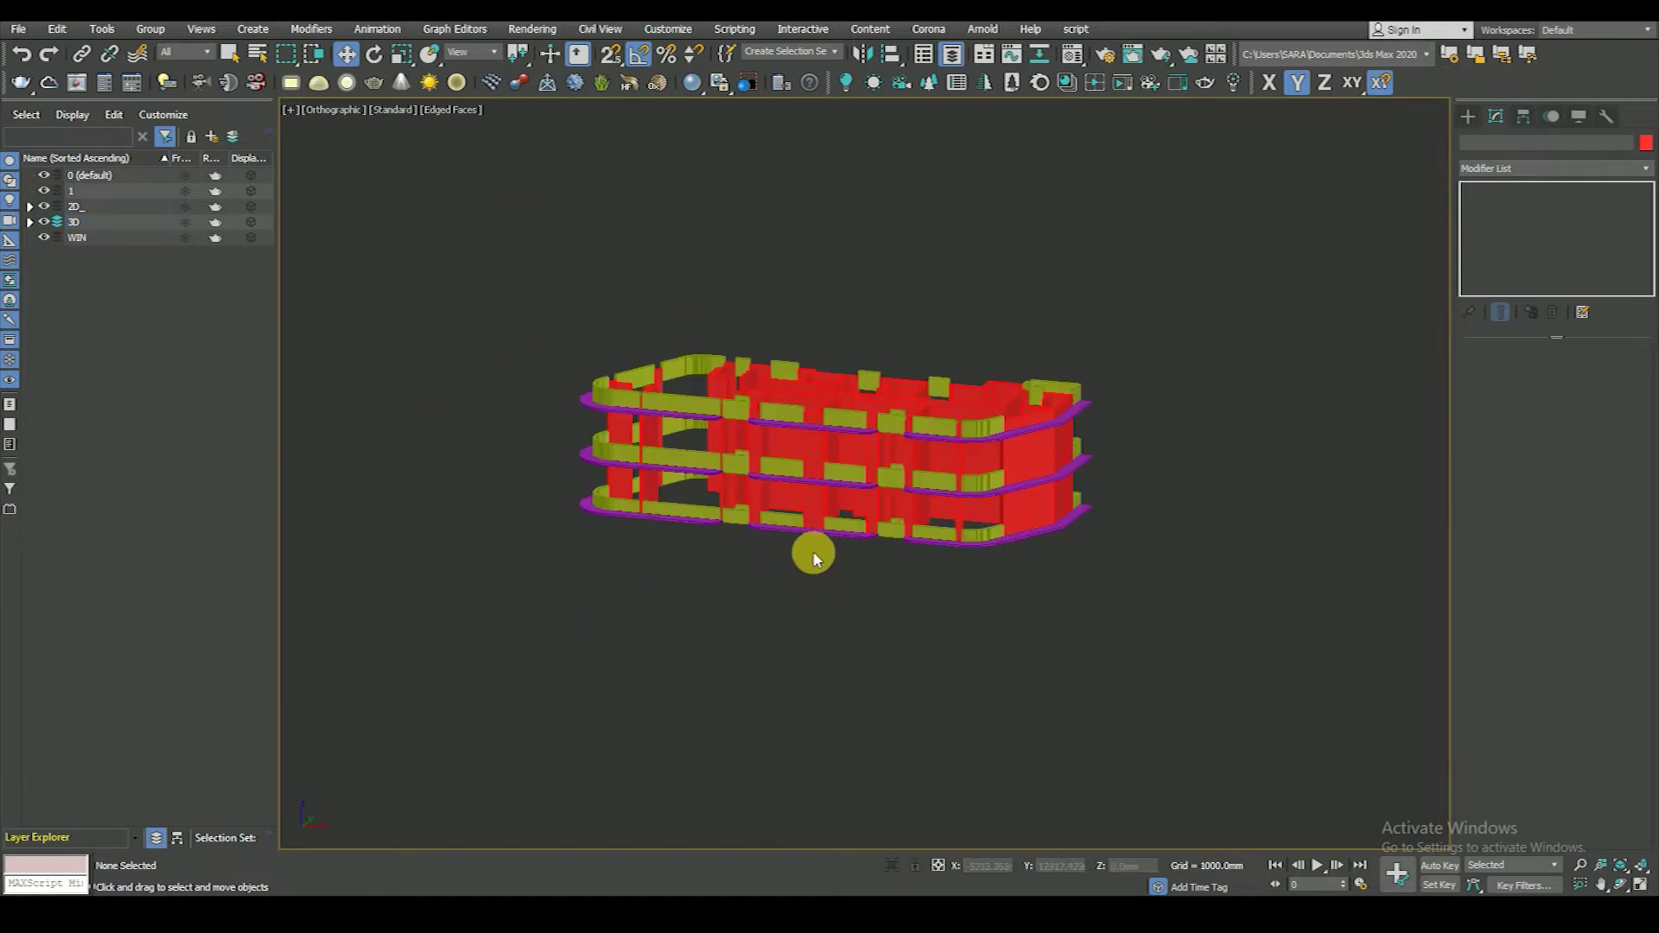
# - Show the Top view in wireframe, centred on the wall's window opening
pyautogui.scroll(-3, 821, 560)
pyautogui.scroll(2, 823, 566)
pyautogui.press('t')
pyautogui.press('F3')
pyautogui.scroll(4, 1100, 663)
pyautogui.moveTo(1100, 663); pyautogui.dragTo(804, 620, button='middle')
pyautogui.scroll(2, 1119, 567)
# - Draw a snapped plane, Plane001, about 2400 × 816 mm across the window opening
pyautogui.click(1468, 115)
pyautogui.click(1483, 145)
pyautogui.click(1586, 293)
pyautogui.scroll(3, 1026, 597)
pyautogui.press('s')
pyautogui.moveTo(1145, 550); pyautogui.dragTo(610, 579)
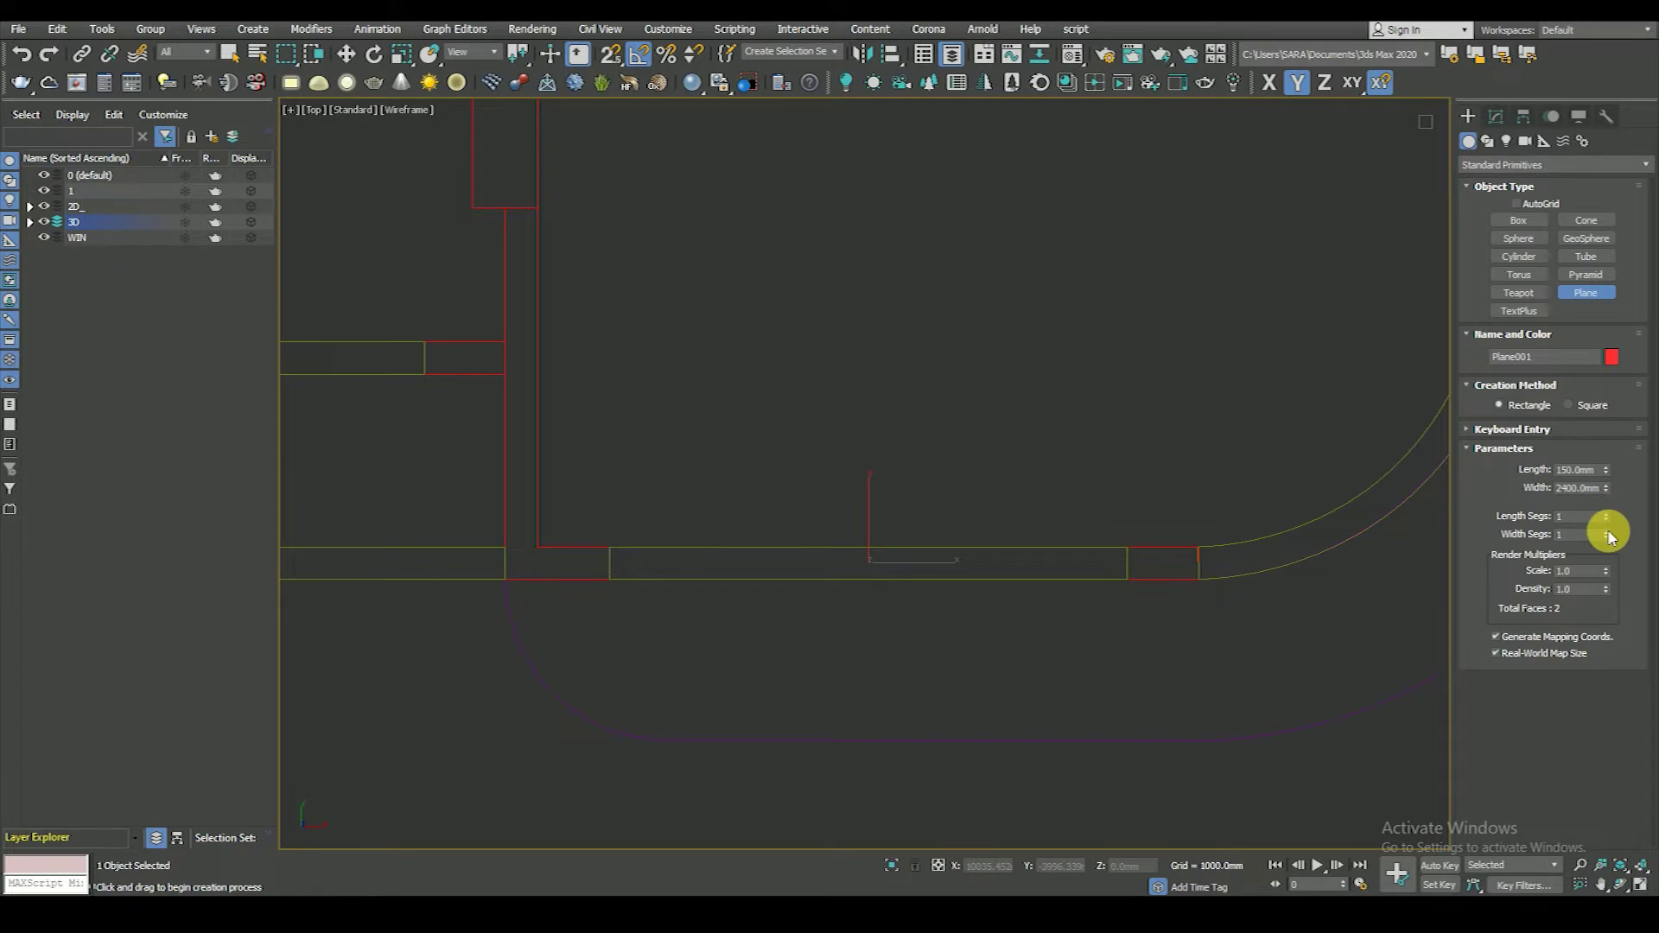
pyautogui.scroll(-3, 851, 683)
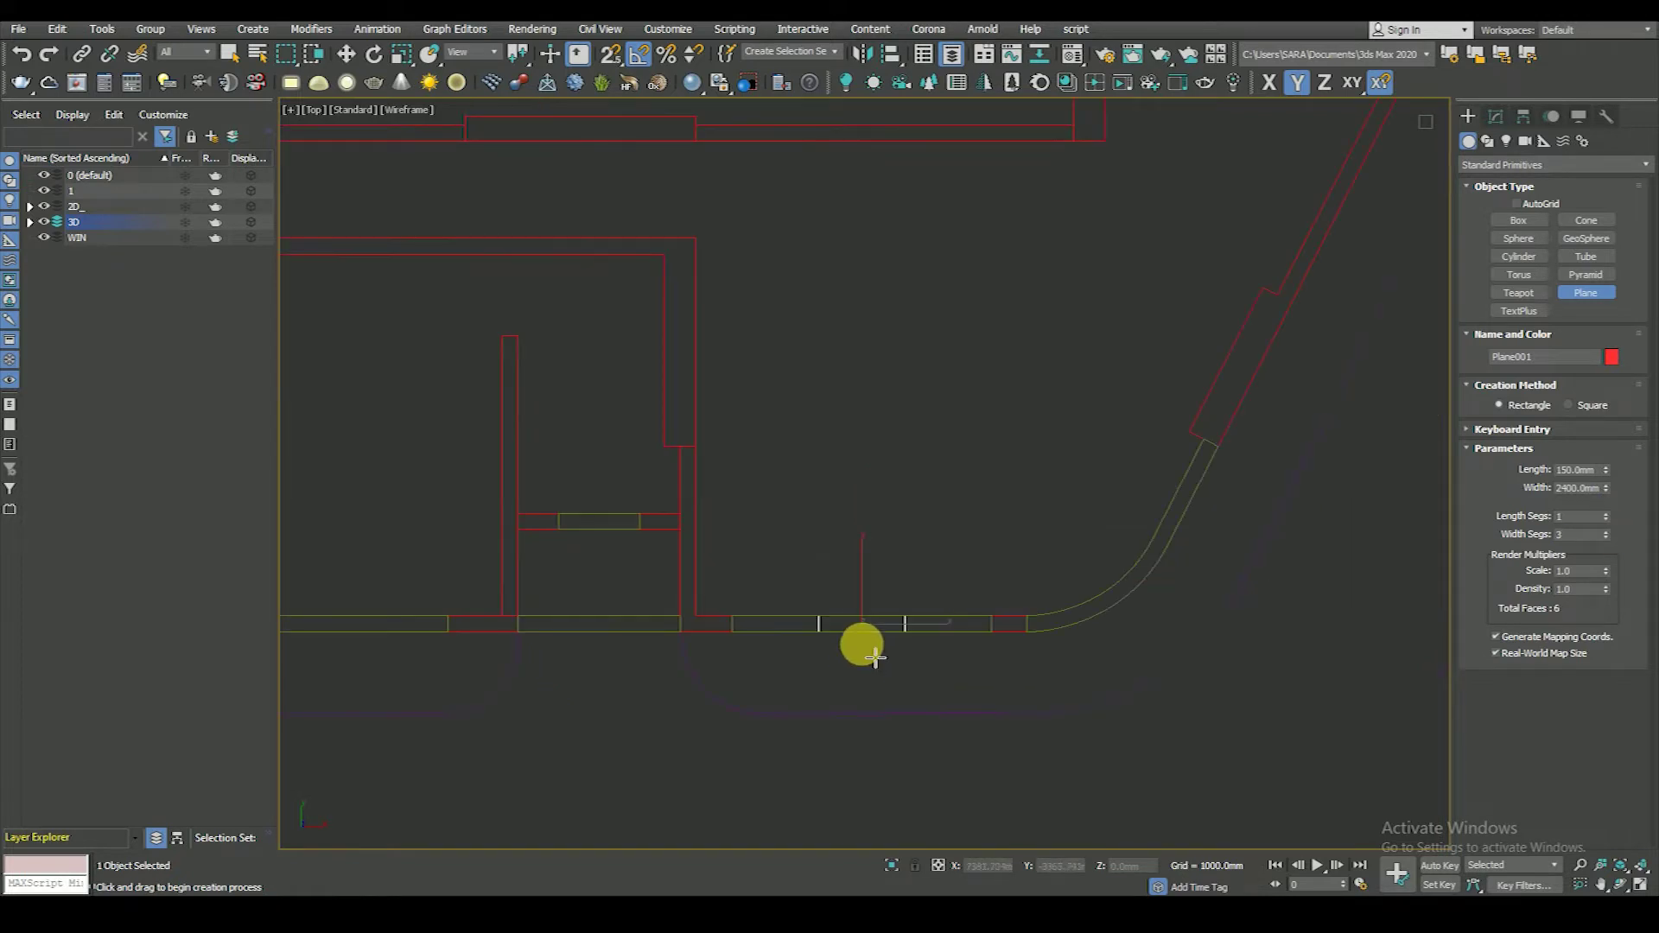
# - Give Plane001 3 width segments in the Modify panel
pyautogui.click(346, 54)
pyautogui.click(1496, 116)
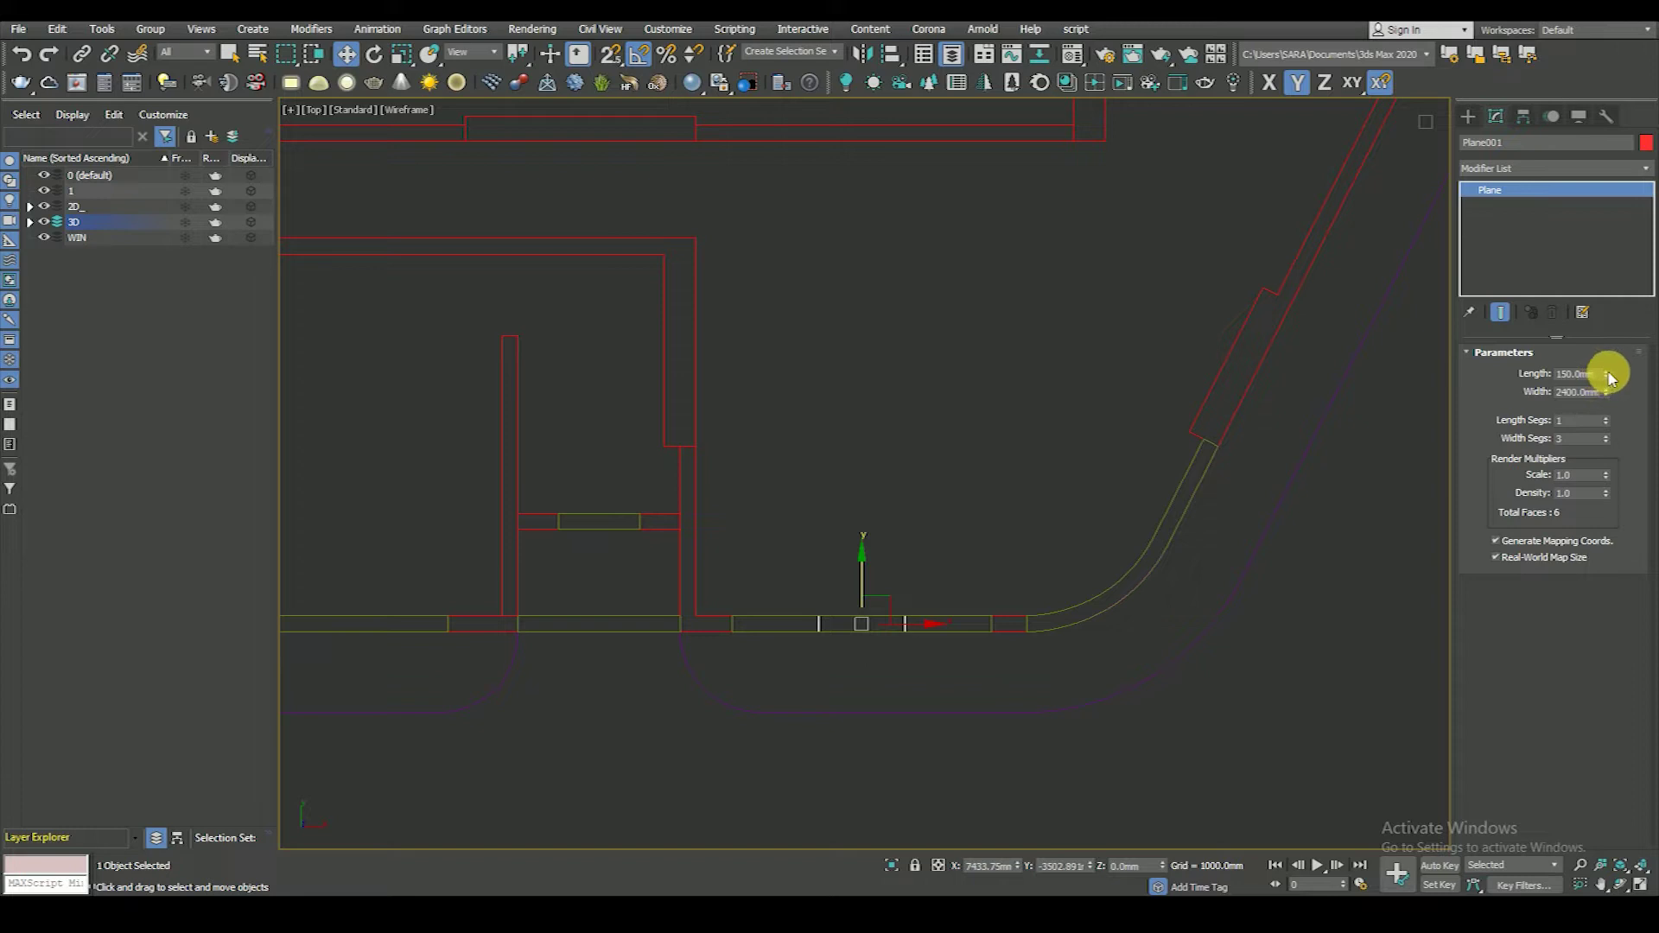
pyautogui.moveTo(1610, 394)
pyautogui.mouseDown()
pyautogui.moveTo(1604, 356)
pyautogui.moveTo(1599, 873)
pyautogui.mouseUp()
pyautogui.rightClick(1603, 390)
pyautogui.moveTo(942, 714); pyautogui.dragTo(845, 507, button='middle')
pyautogui.click(822, 381)
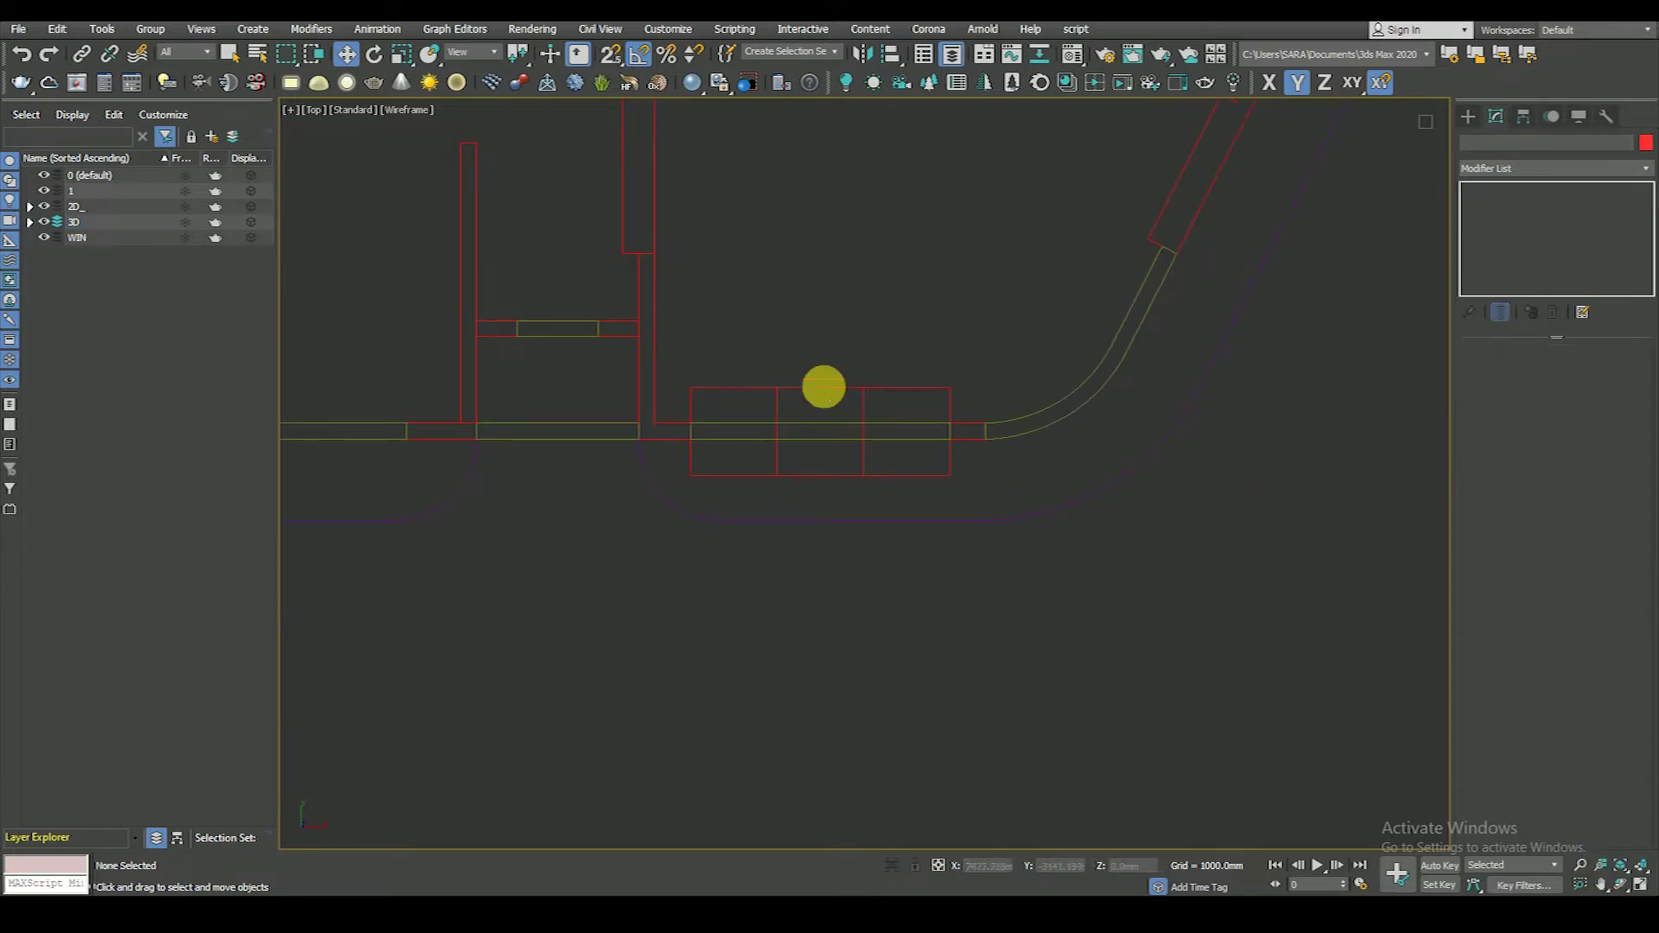
# - Select the window object to inspect it, then clear the selection and reposition the plan
pyautogui.click(761, 471)
pyautogui.scroll(-3, 892, 581)
pyautogui.scroll(3, 874, 593)
pyautogui.scroll(-2, 899, 609)
pyautogui.click(898, 612)
pyautogui.moveTo(899, 612); pyautogui.dragTo(864, 607, button='middle')
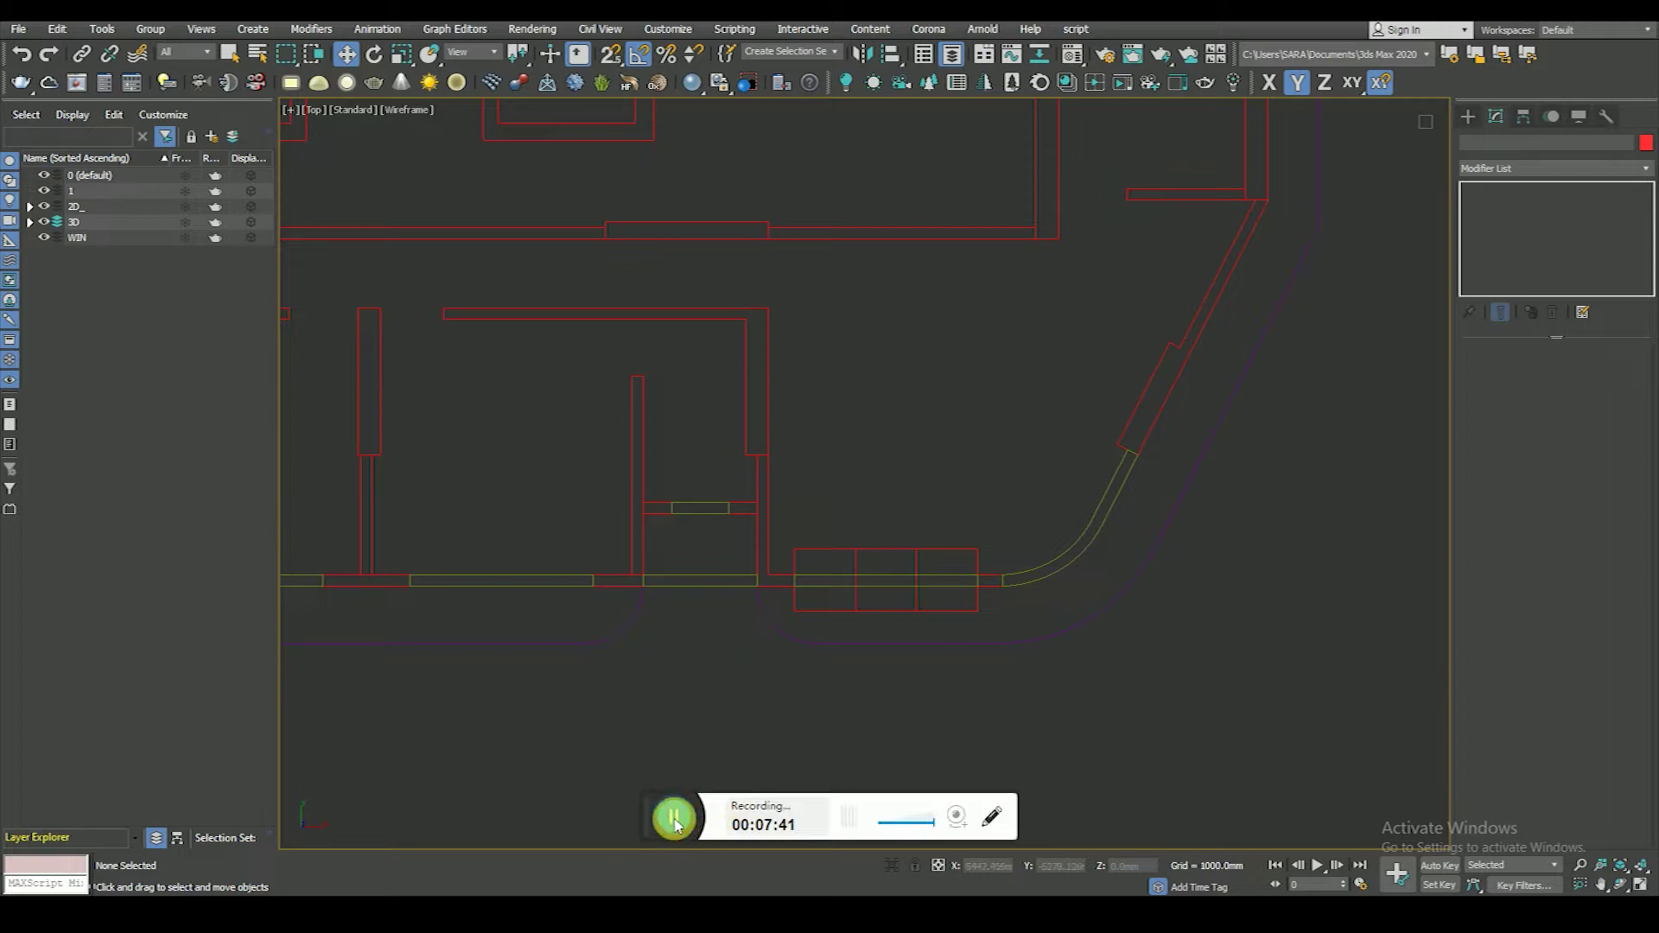
pyautogui.scroll(3, 864, 577)
# - Switch to a Front wireframe view of the elevation with Plane001 deselected
pyautogui.click(845, 540)
pyautogui.scroll(-3, 844, 585)
pyautogui.scroll(-5, 863, 607)
pyautogui.scroll(2, 770, 578)
pyautogui.scroll(-2, 782, 566)
pyautogui.scroll(4, 804, 575)
pyautogui.press('f')
pyautogui.scroll(-4, 838, 562)
pyautogui.scroll(3, 836, 590)
pyautogui.scroll(2, 834, 553)
pyautogui.scroll(4, 856, 484)
pyautogui.press('F3')
pyautogui.click(934, 589)
pyautogui.press('F3')
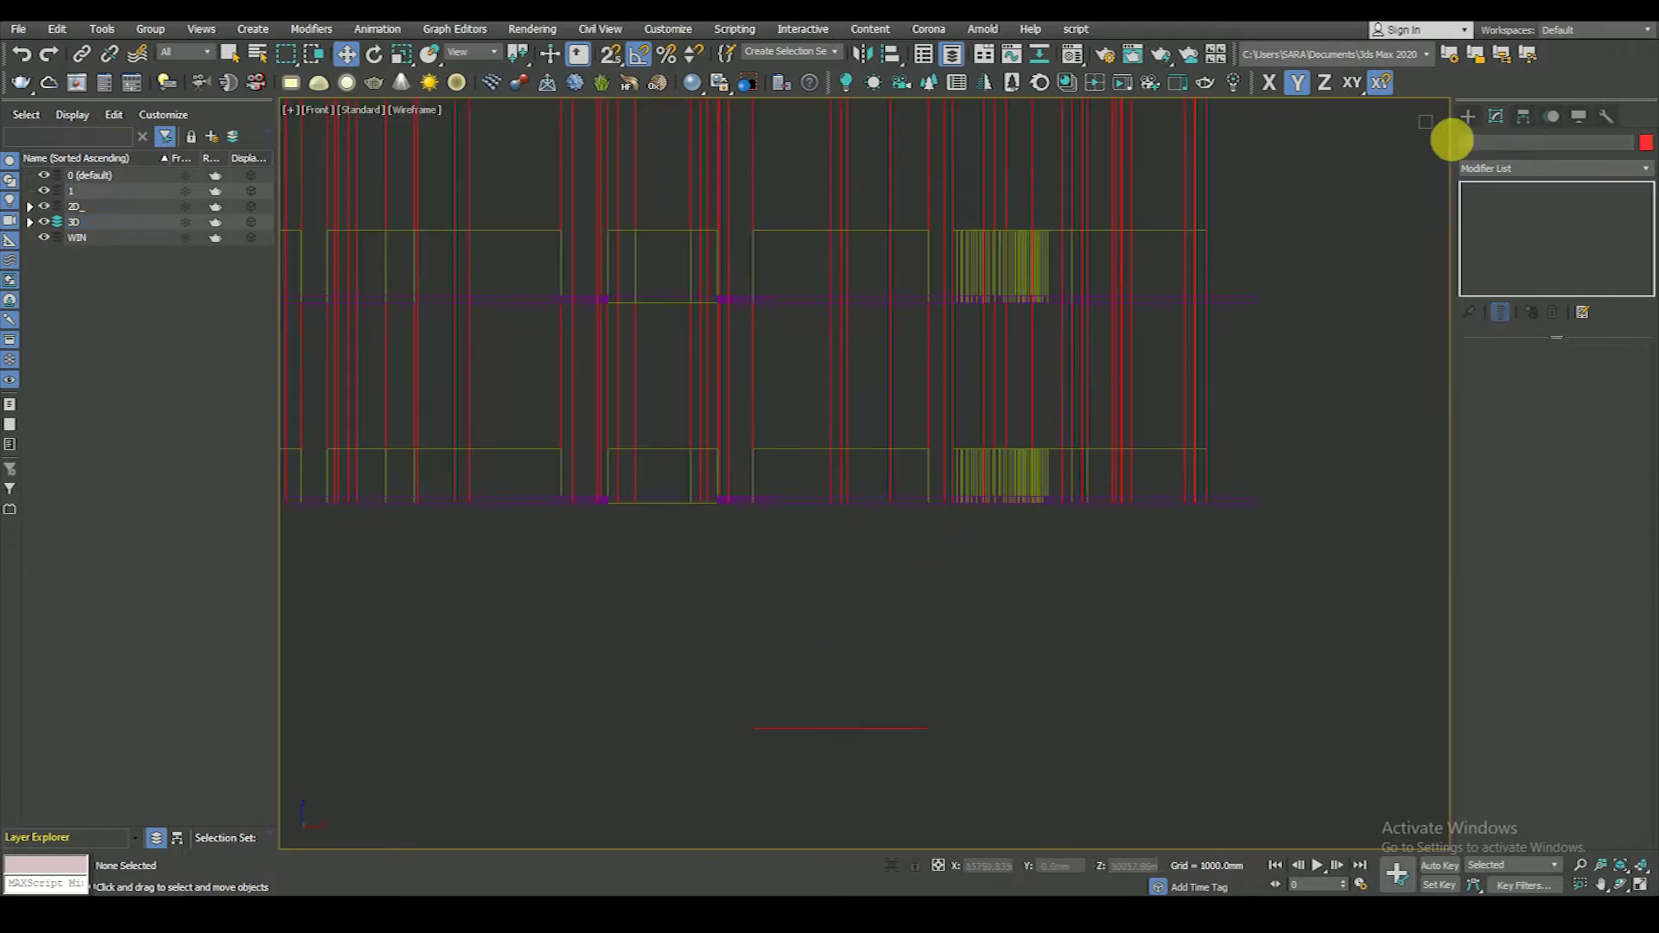
# - Set the new object colour to black
pyautogui.click(1468, 117)
pyautogui.click(1614, 354)
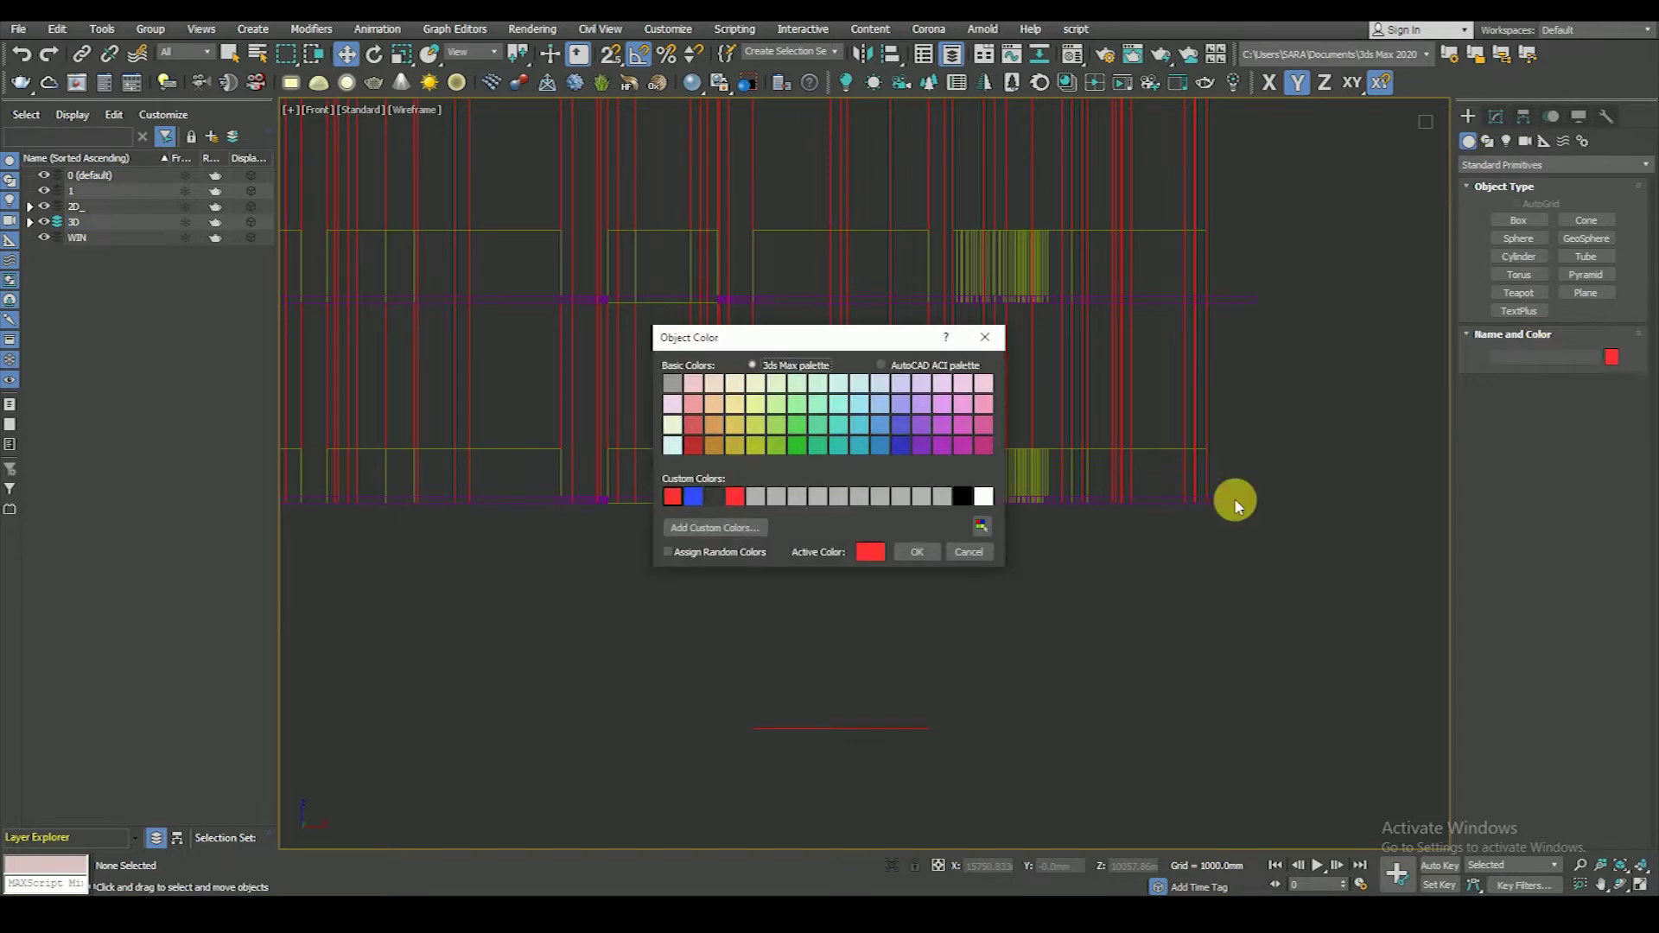
pyautogui.click(962, 487)
pyautogui.click(913, 548)
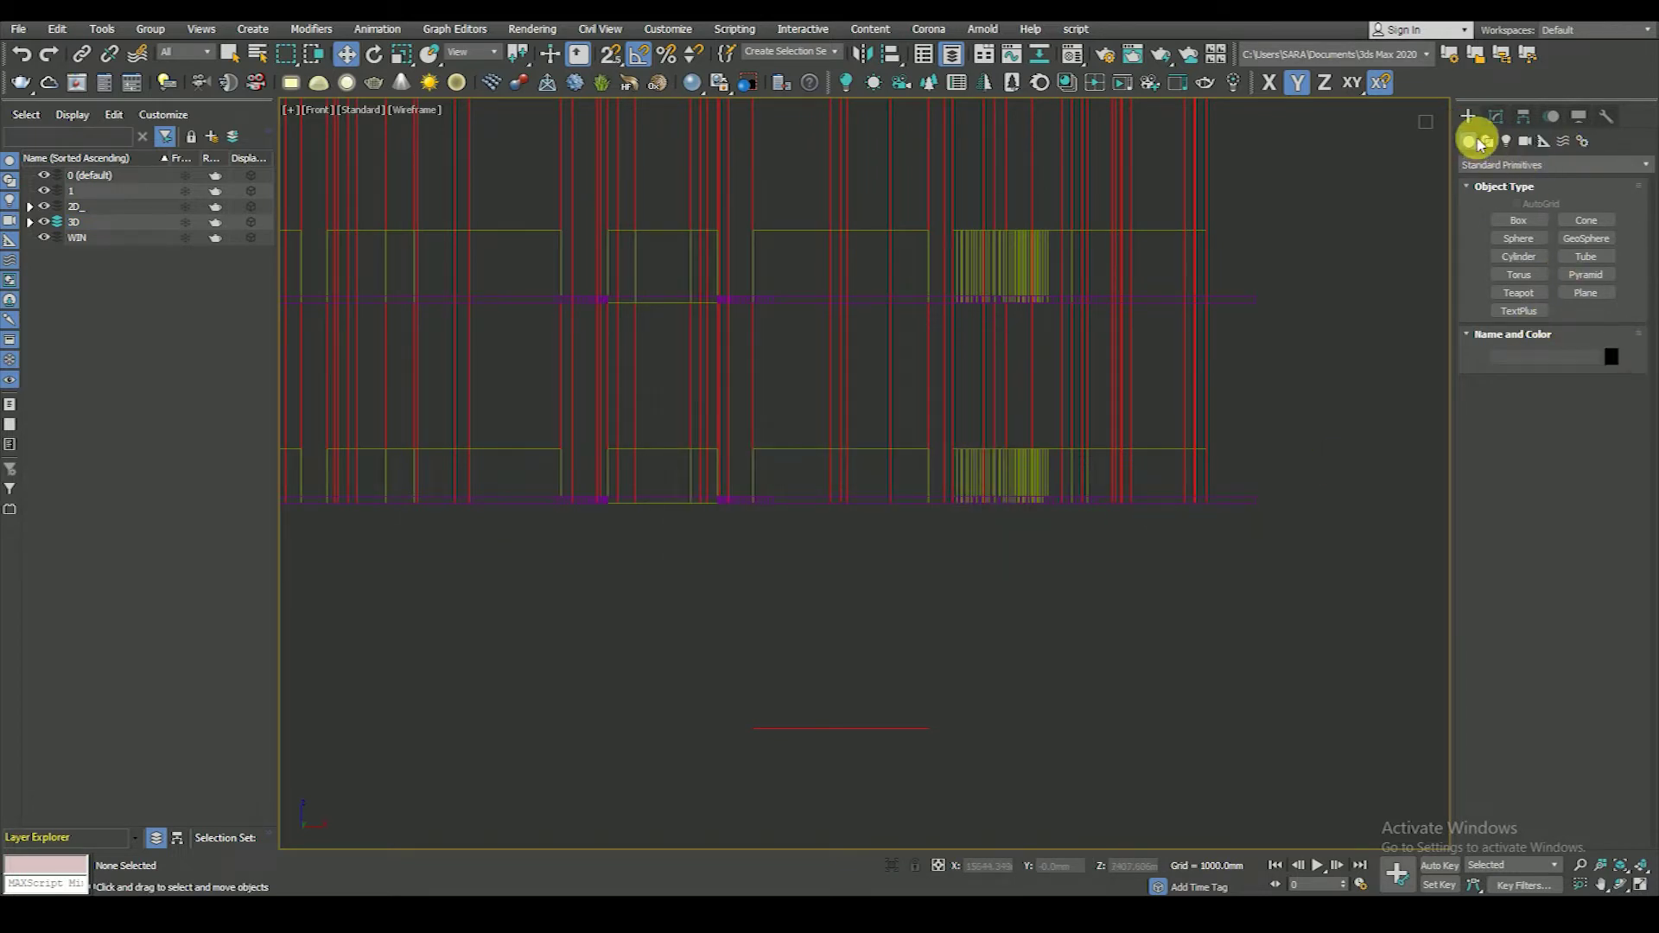
# - Draw a vertex-snapped 2000 × 2412 mm rectangle, Rectangle023, across the window opening
pyautogui.click(1488, 142)
pyautogui.click(1587, 234)
pyautogui.scroll(1, 852, 467)
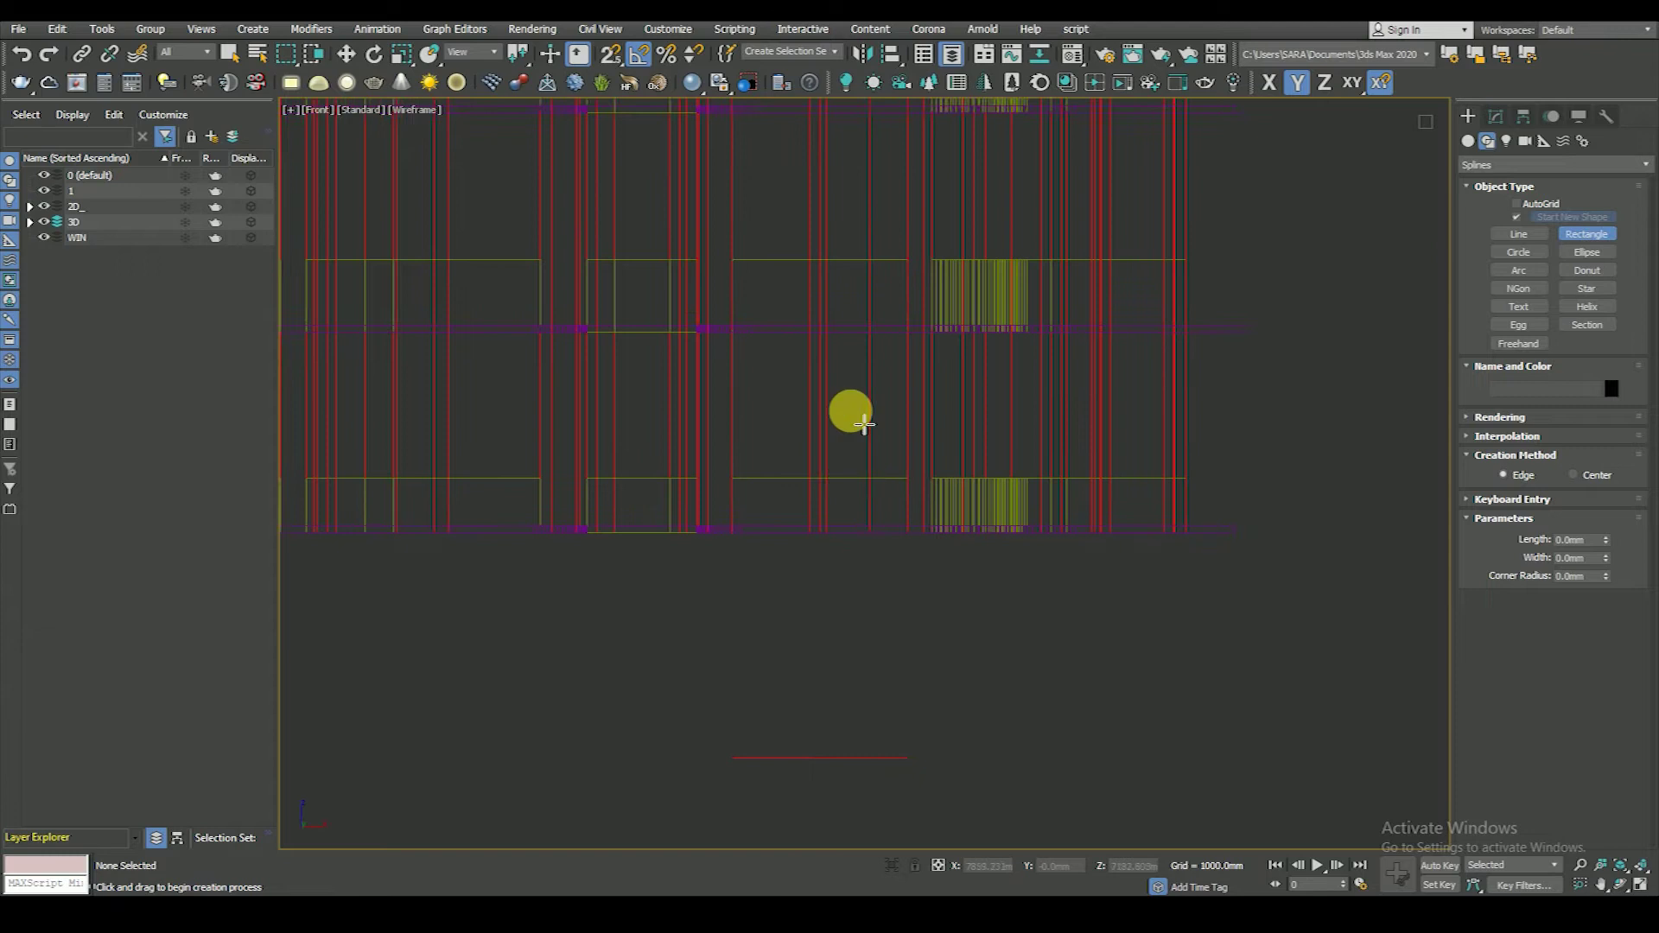
pyautogui.scroll(4, 838, 472)
pyautogui.press('F3')
pyautogui.press('F3')
pyautogui.scroll(-2, 743, 398)
pyautogui.press('s')
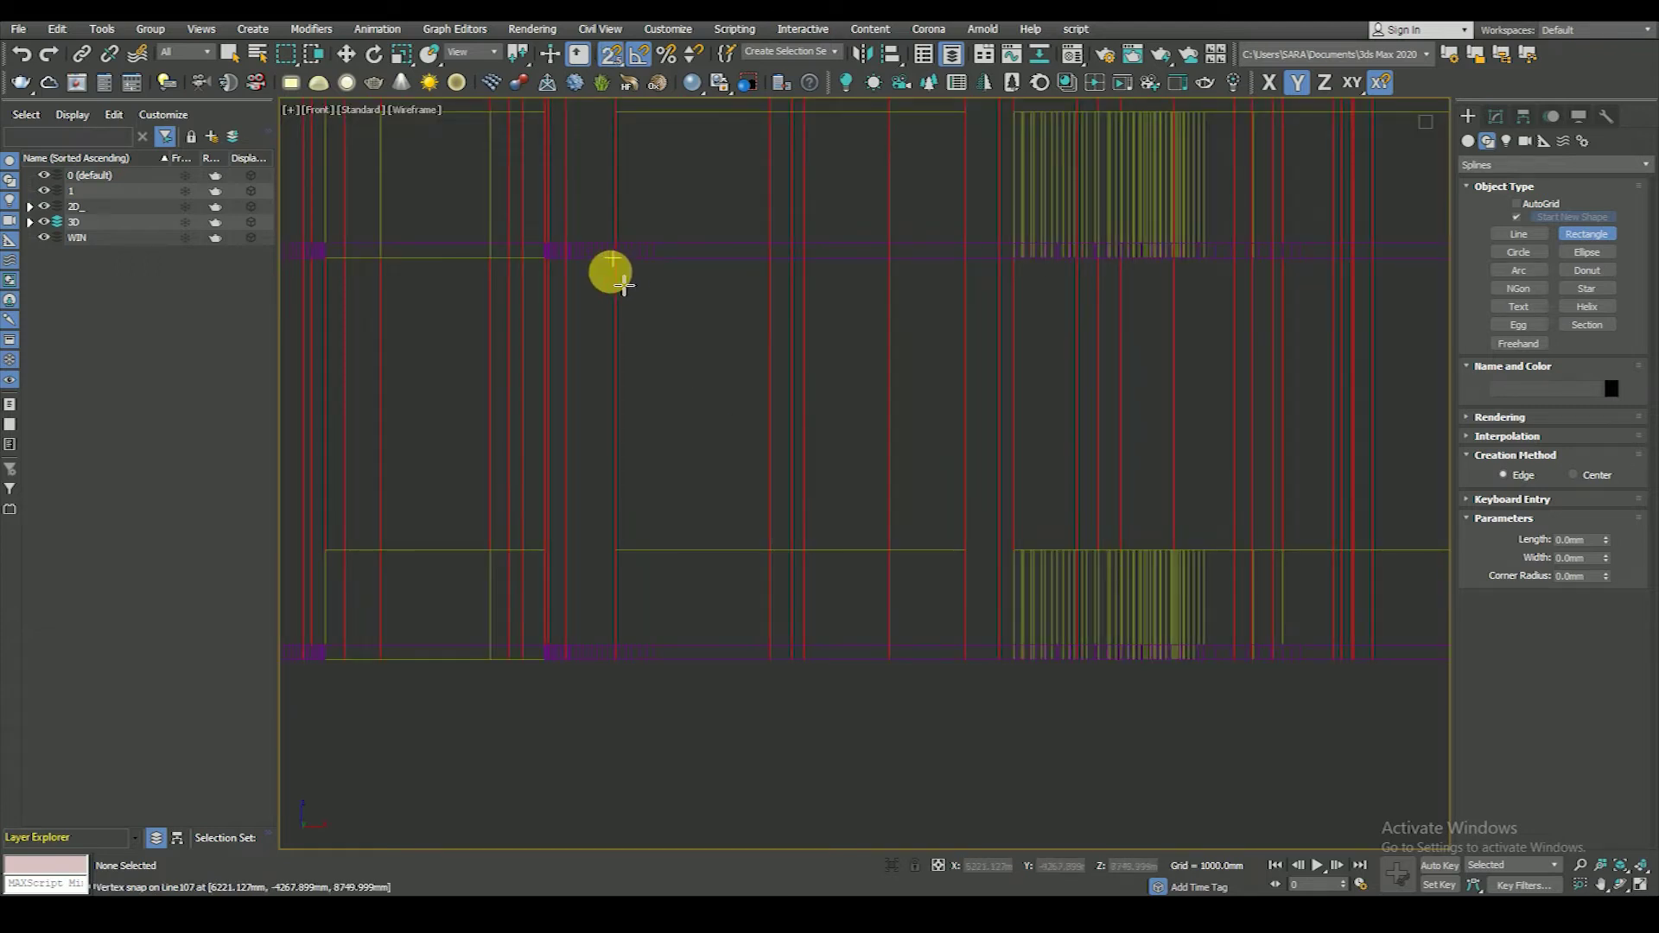
pyautogui.moveTo(627, 294); pyautogui.dragTo(637, 338, button='middle')
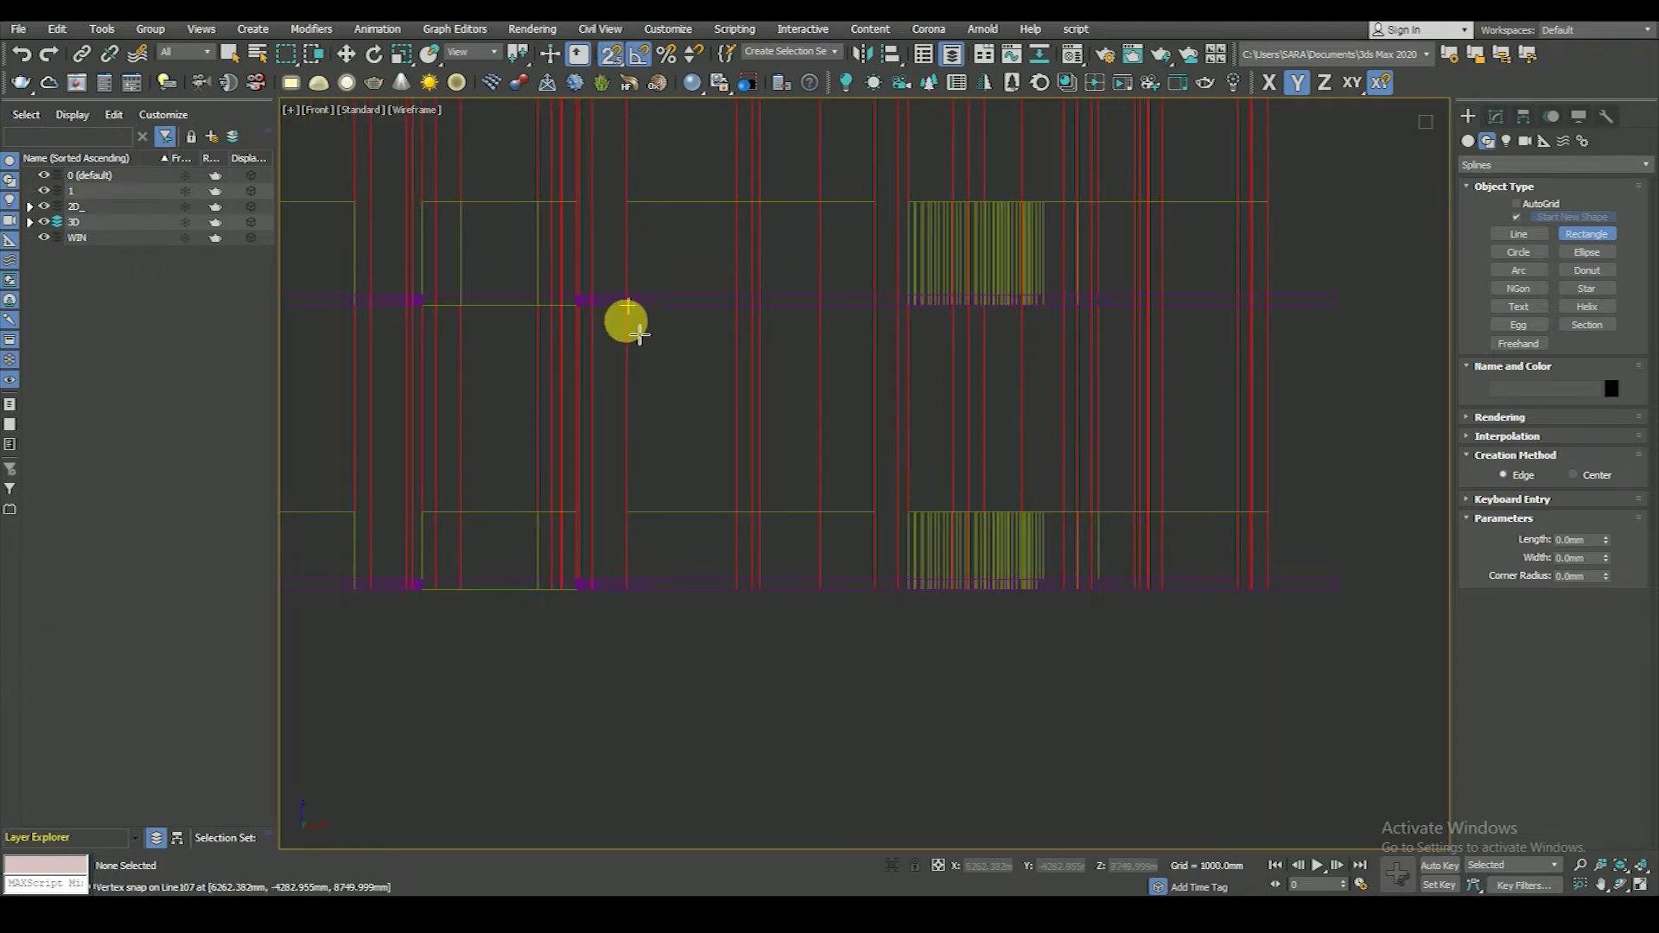
pyautogui.moveTo(637, 337); pyautogui.dragTo(867, 515)
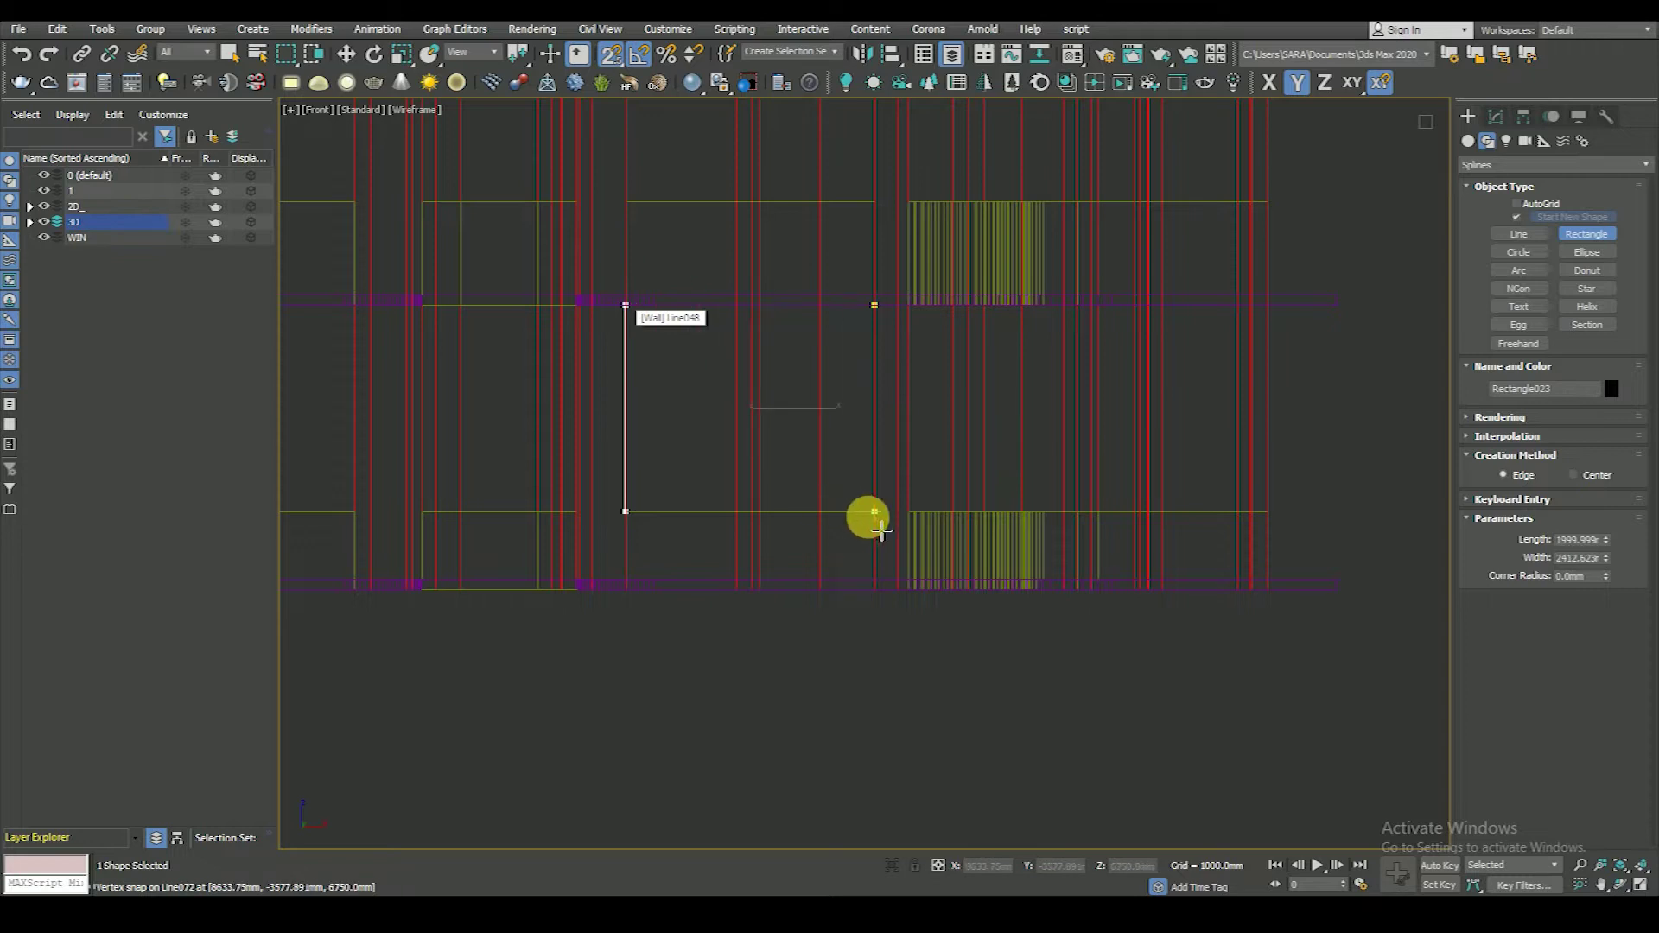
pyautogui.click(1498, 121)
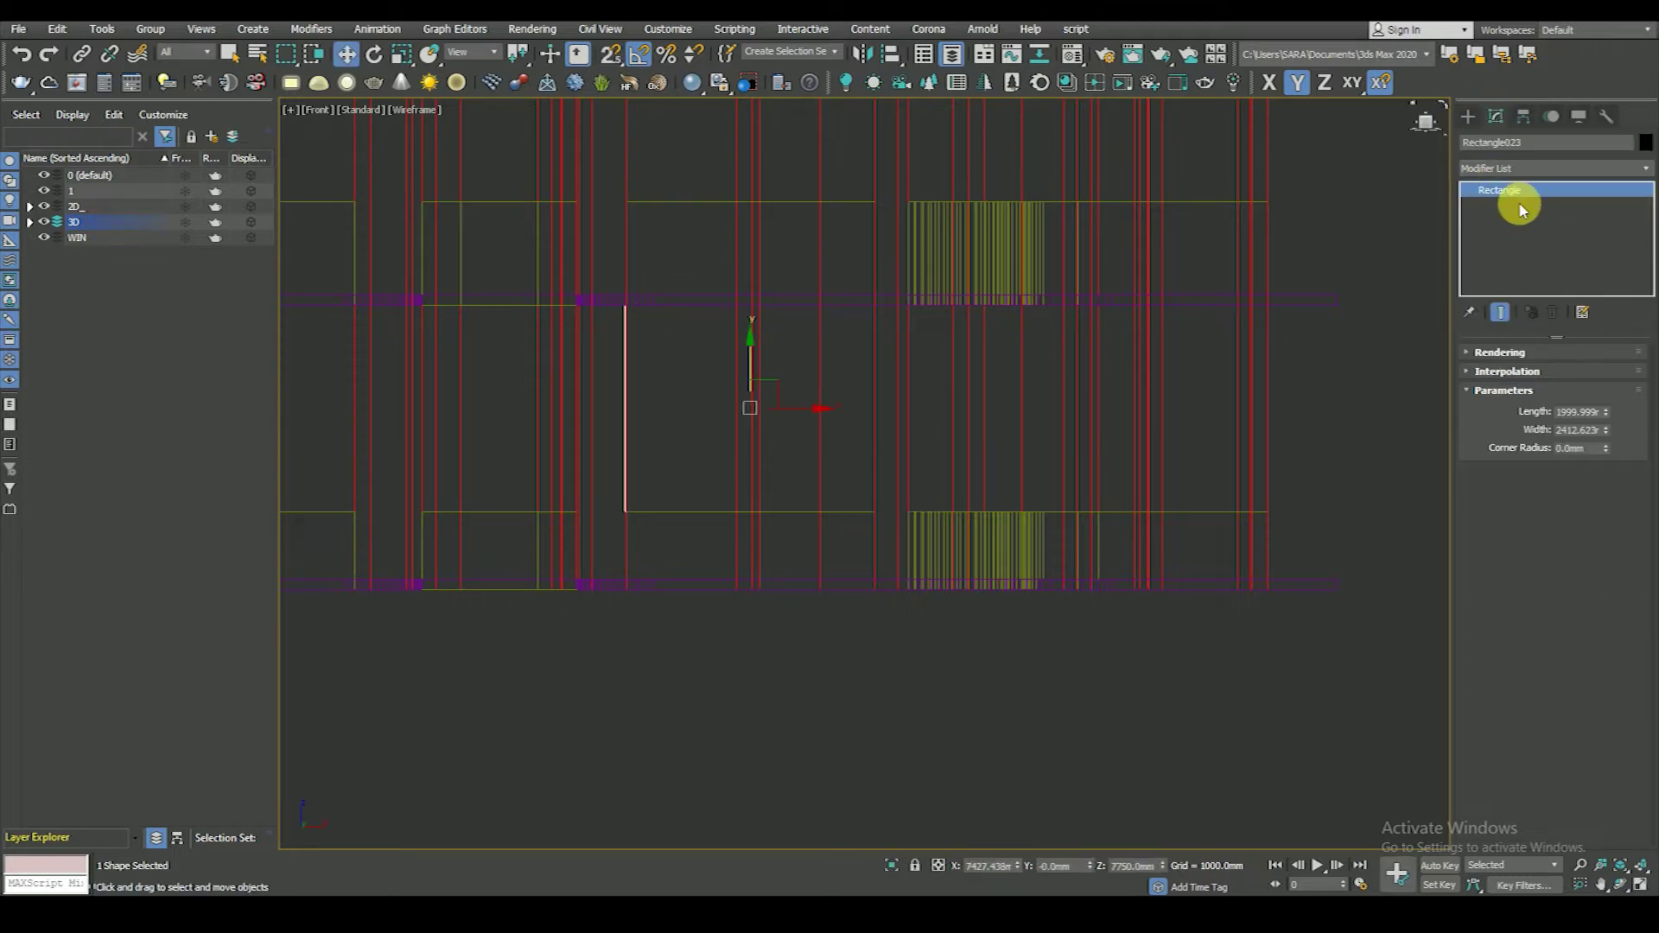
# - Convert the rectangle to an Editable Spline and select its corner vertices
pyautogui.rightClick(920, 320)
pyautogui.click(1103, 499)
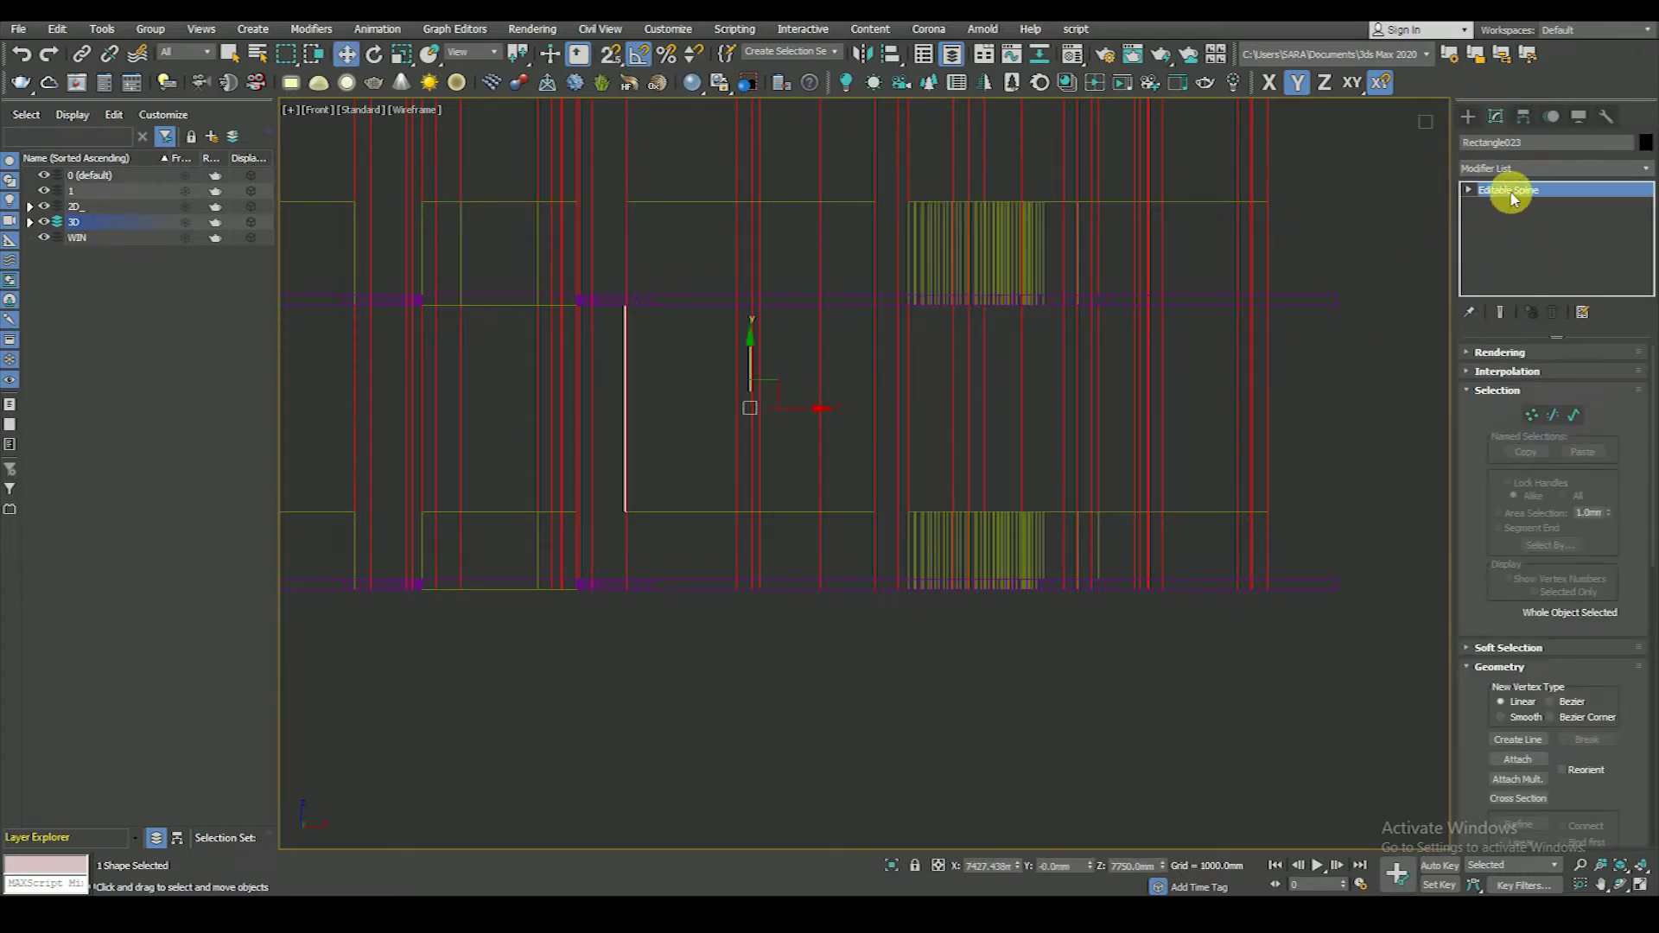
pyautogui.press('1')
pyautogui.scroll(-3, 987, 302)
pyautogui.moveTo(863, 304); pyautogui.dragTo(1000, 377)
pyautogui.rightClick(971, 266)
pyautogui.press('Escape')
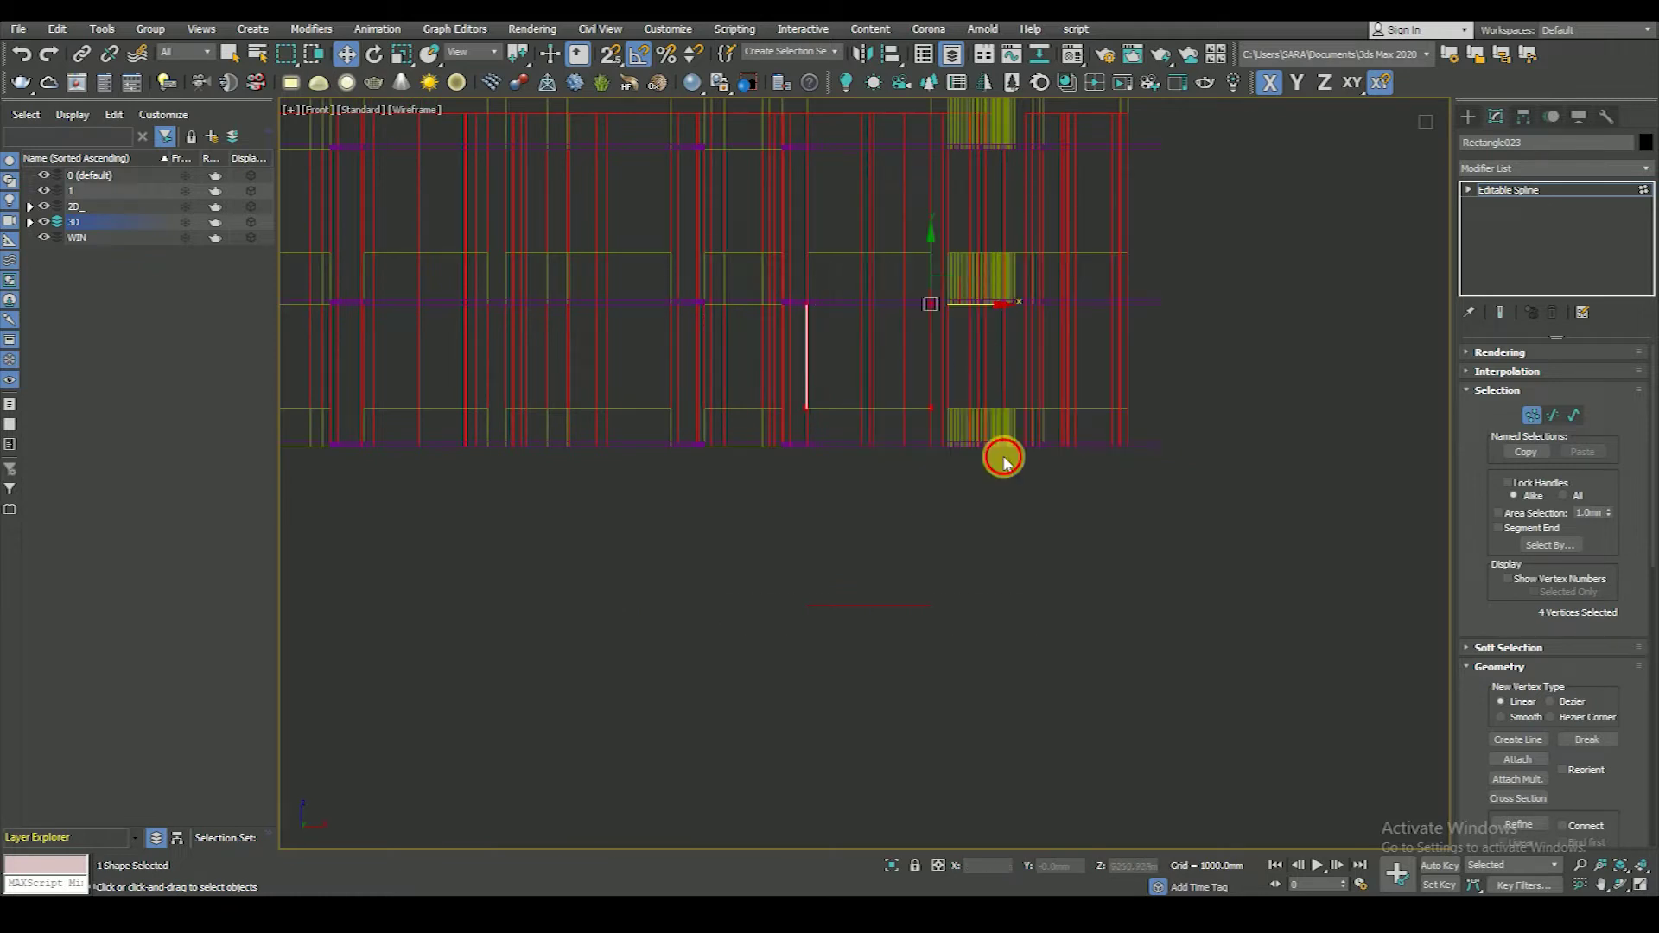
pyautogui.scroll(3, 821, 338)
# - Select and adjust the top corner vertices with snapping and axis constraints
pyautogui.click(786, 268)
pyautogui.scroll(5, 788, 270)
pyautogui.press('s')
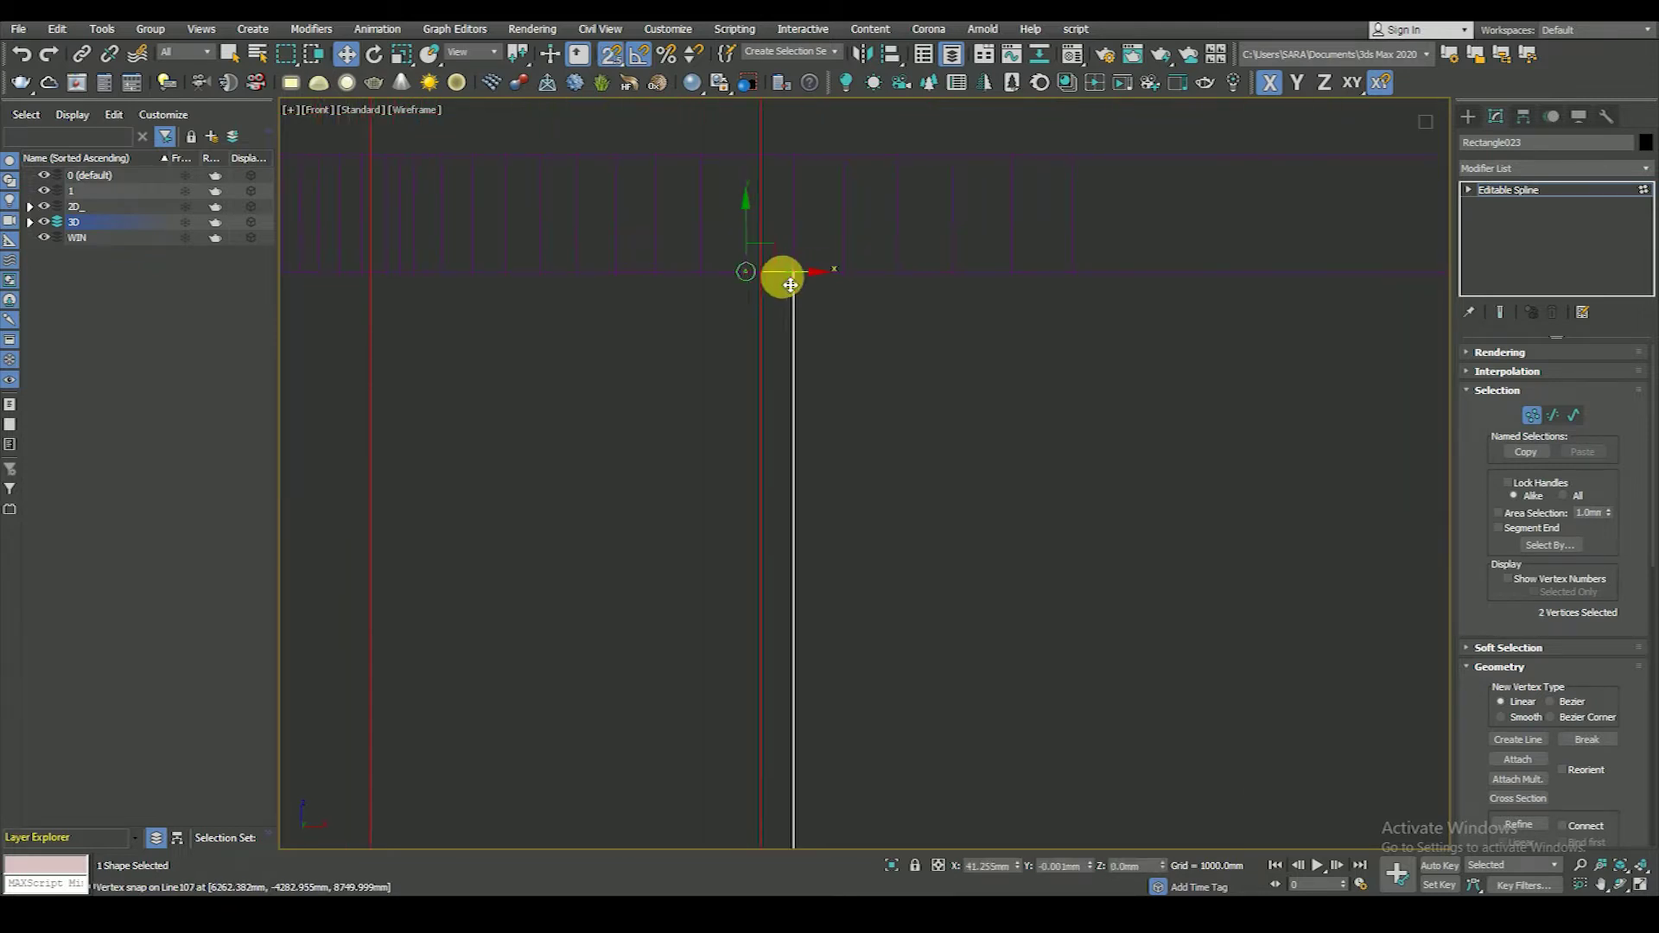
pyautogui.scroll(-3, 761, 270)
pyautogui.scroll(-3, 811, 359)
pyautogui.moveTo(1109, 374); pyautogui.dragTo(1021, 352, button='middle')
pyautogui.moveTo(1074, 245); pyautogui.dragTo(1226, 640)
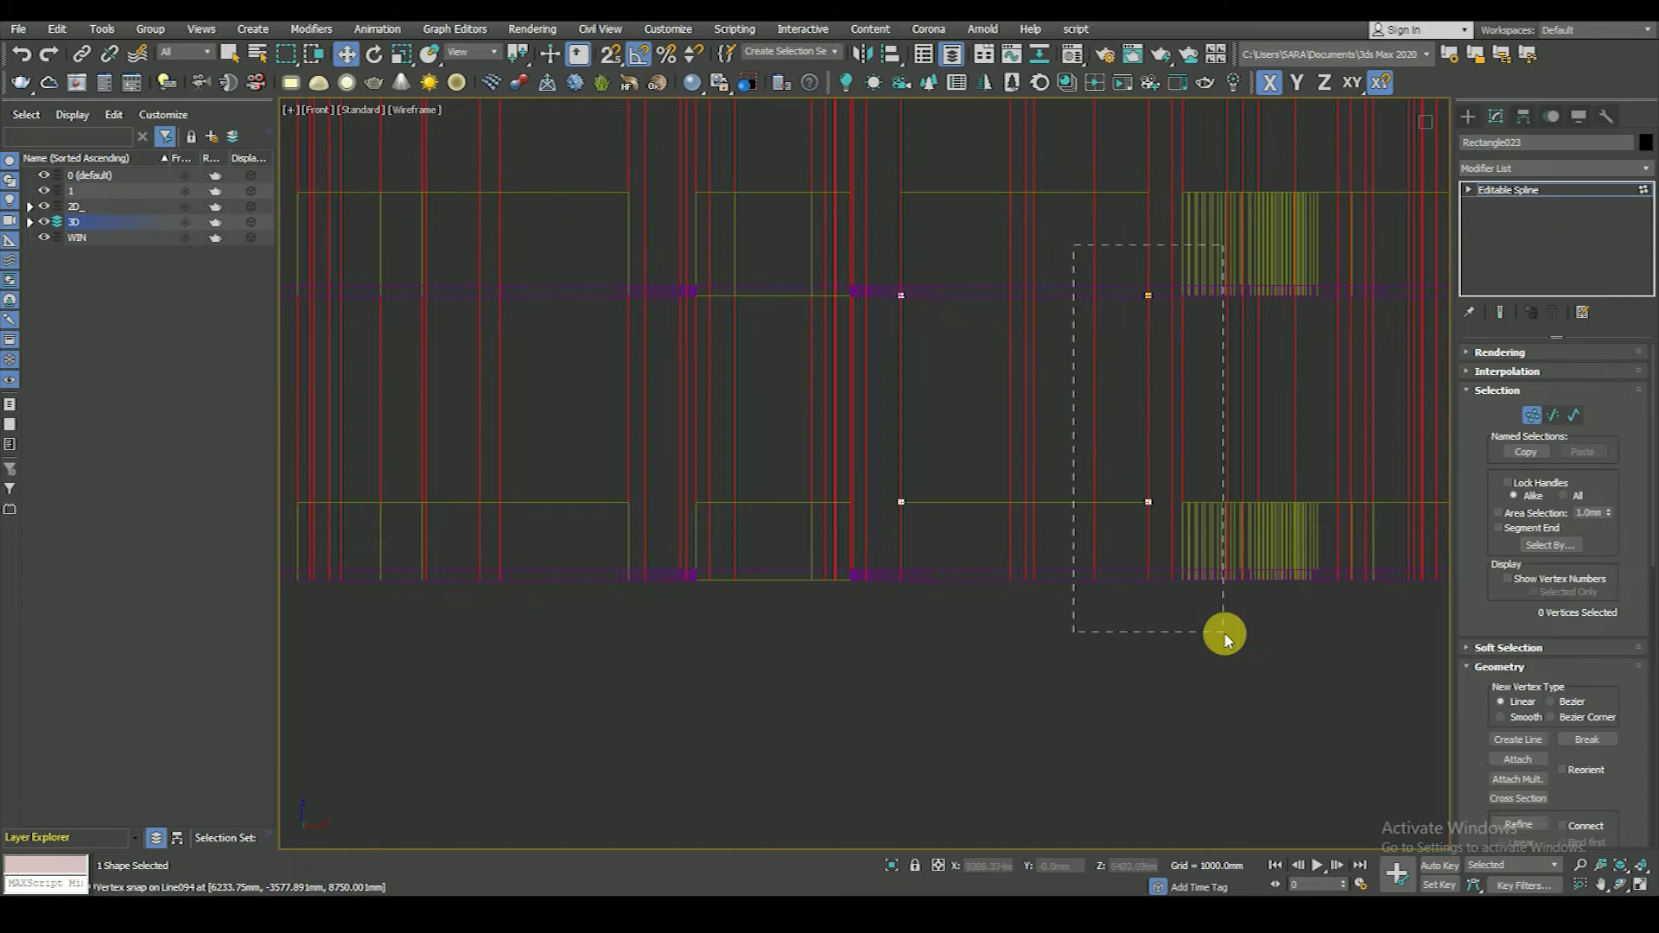
pyautogui.scroll(-3, 1124, 582)
pyautogui.press('F6')
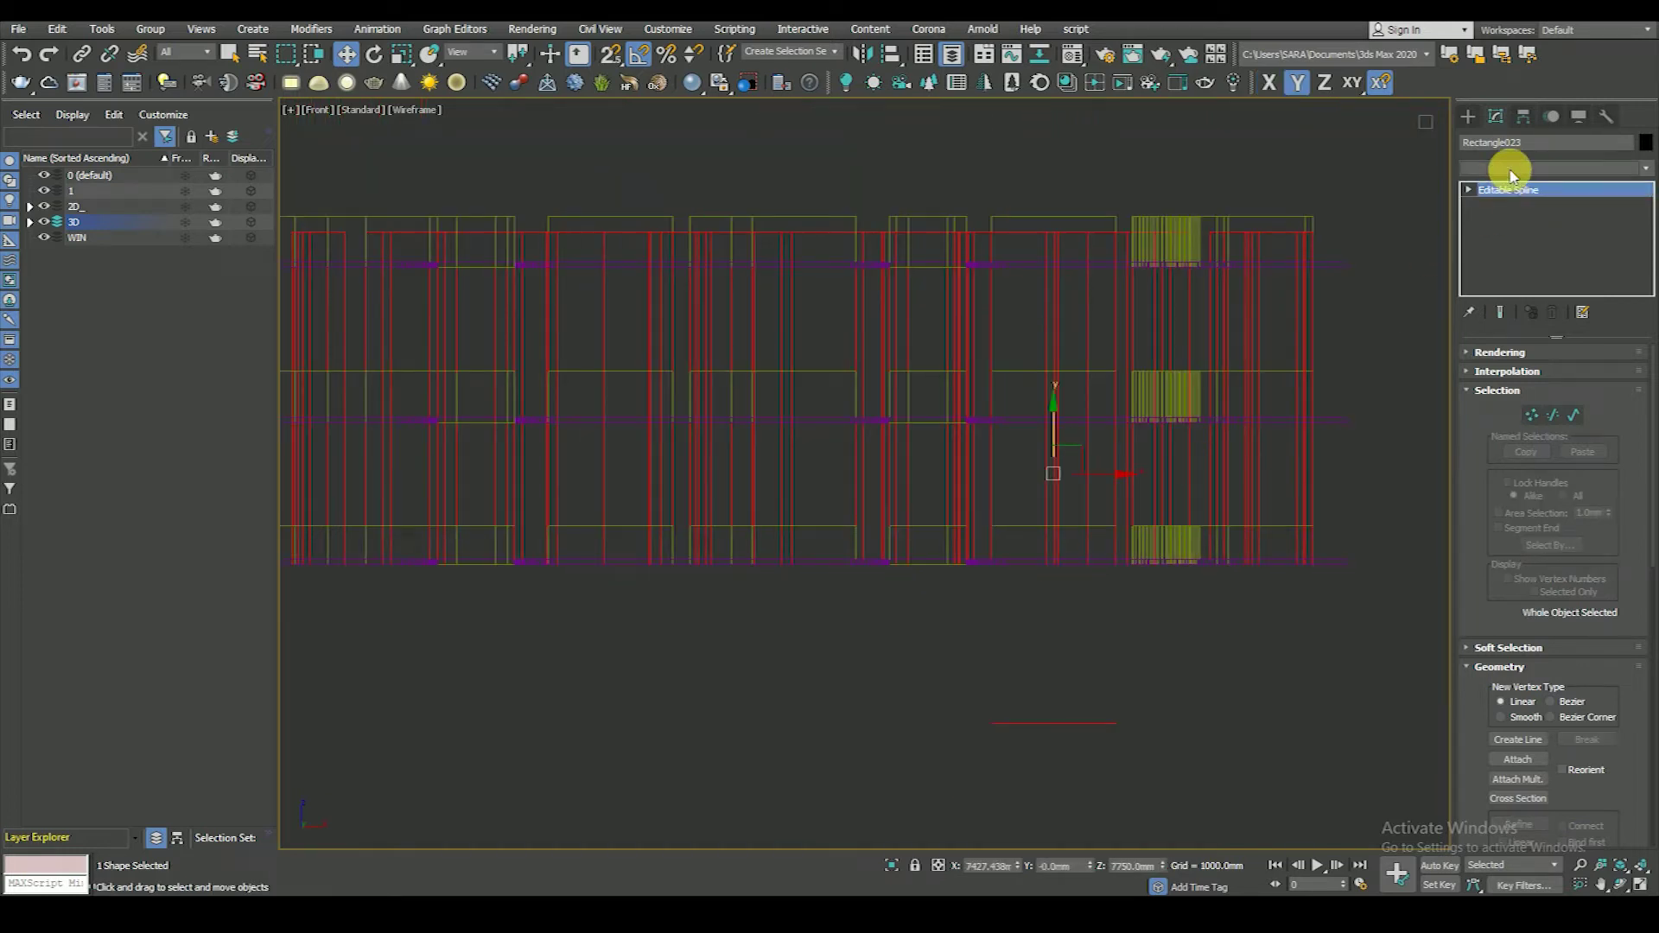
# - Add a Sweep modifier with a 60 mm square Bar section, aligned to sit inside
pyautogui.click(1511, 168)
pyautogui.write('sweep')
pyautogui.press('Return')
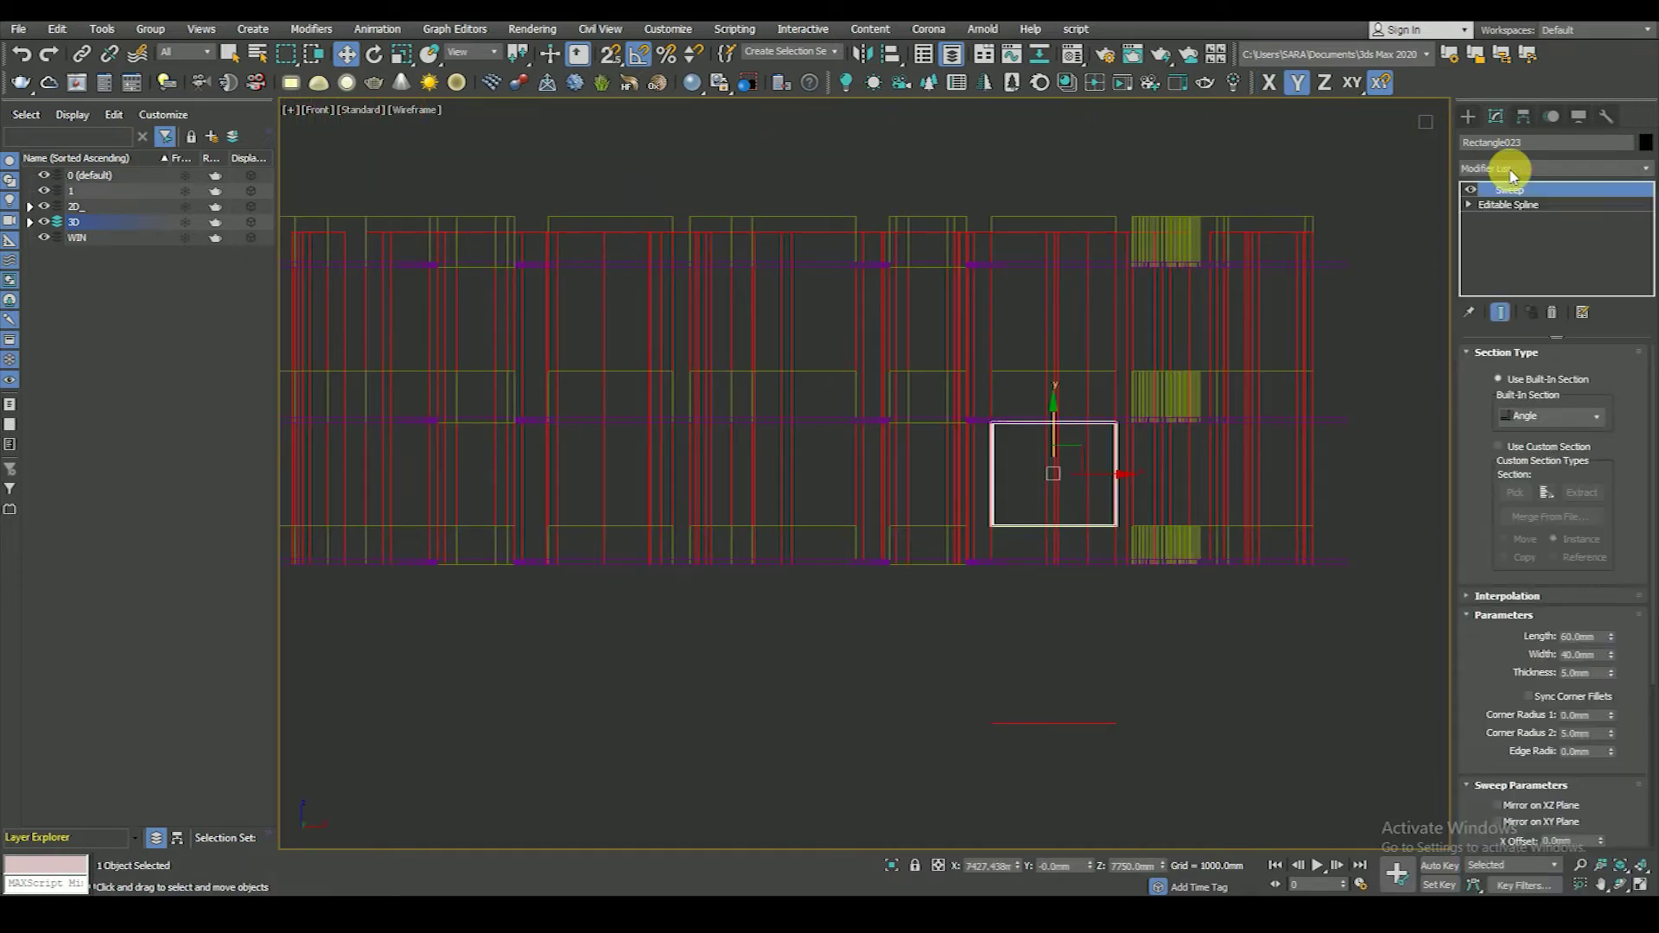
pyautogui.press('z')
pyautogui.click(1525, 417)
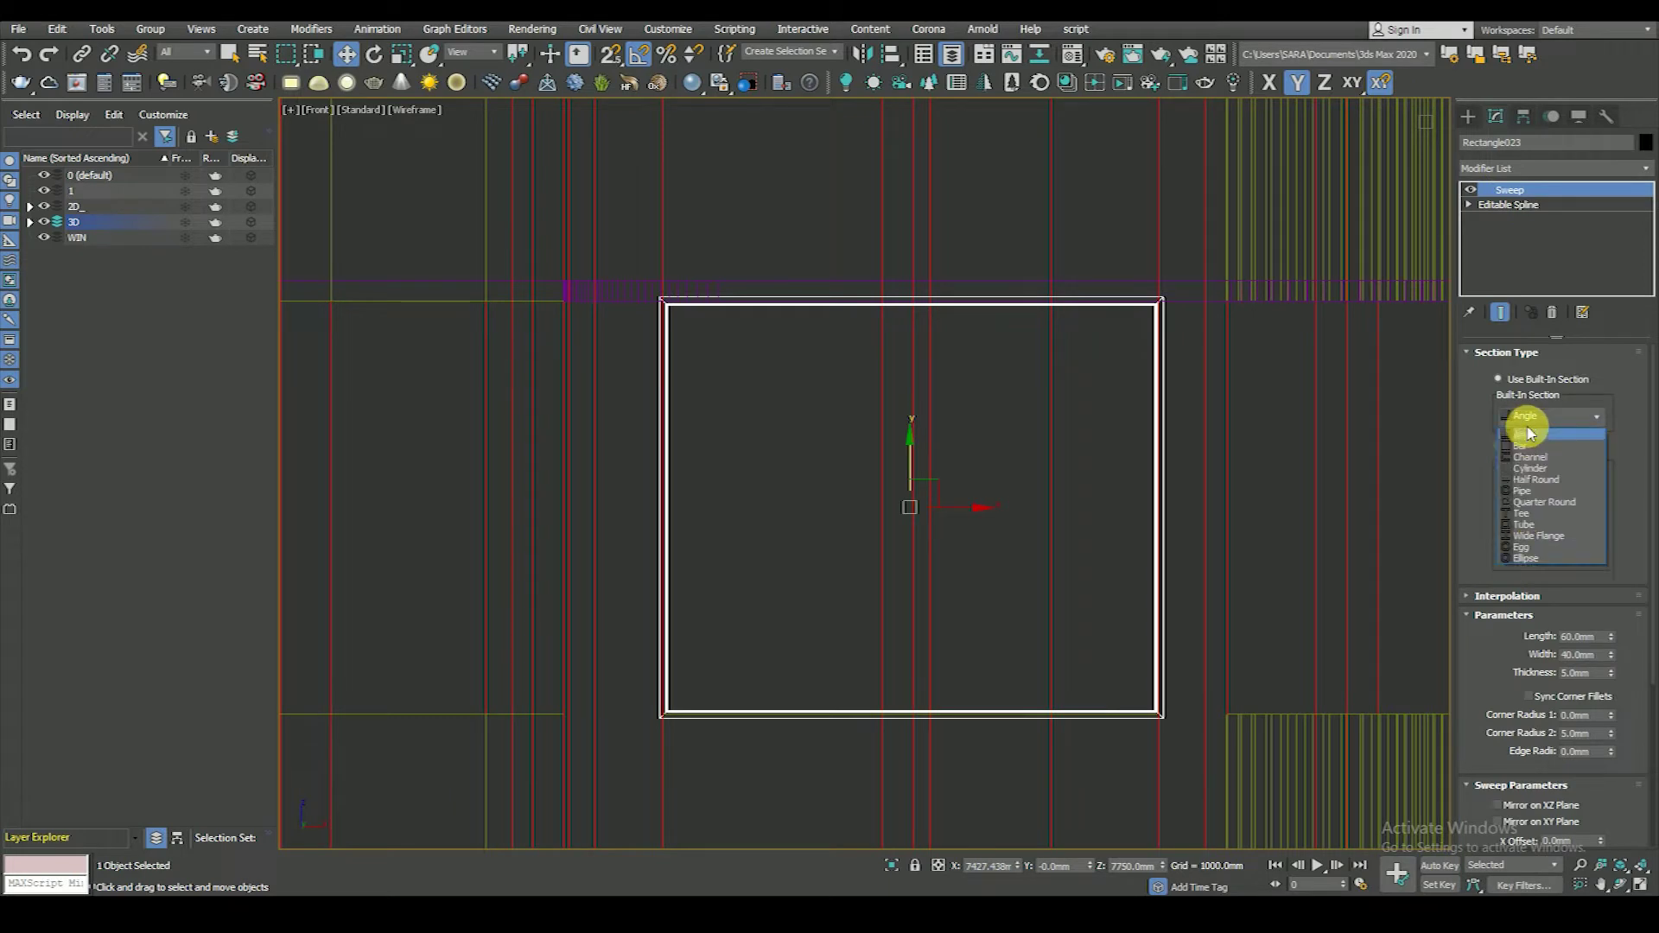
pyautogui.click(1530, 432)
pyautogui.moveTo(1548, 530)
pyautogui.mouseDown()
pyautogui.moveTo(1493, 474)
pyautogui.moveTo(1482, 413)
pyautogui.mouseUp()
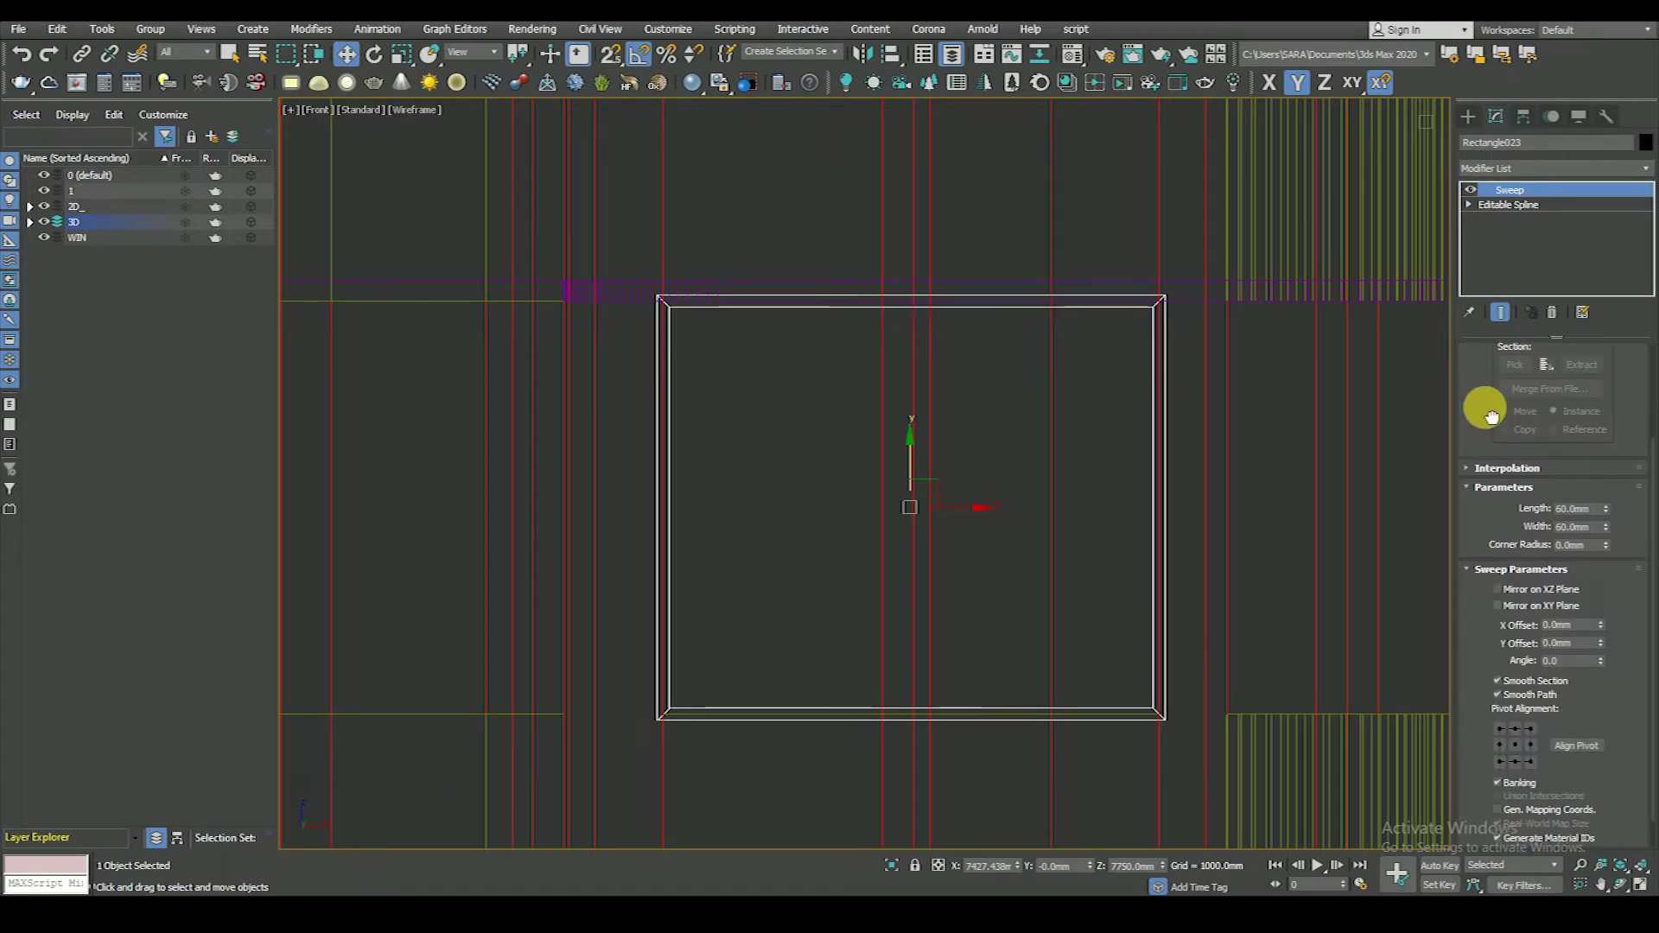
pyautogui.click(1531, 760)
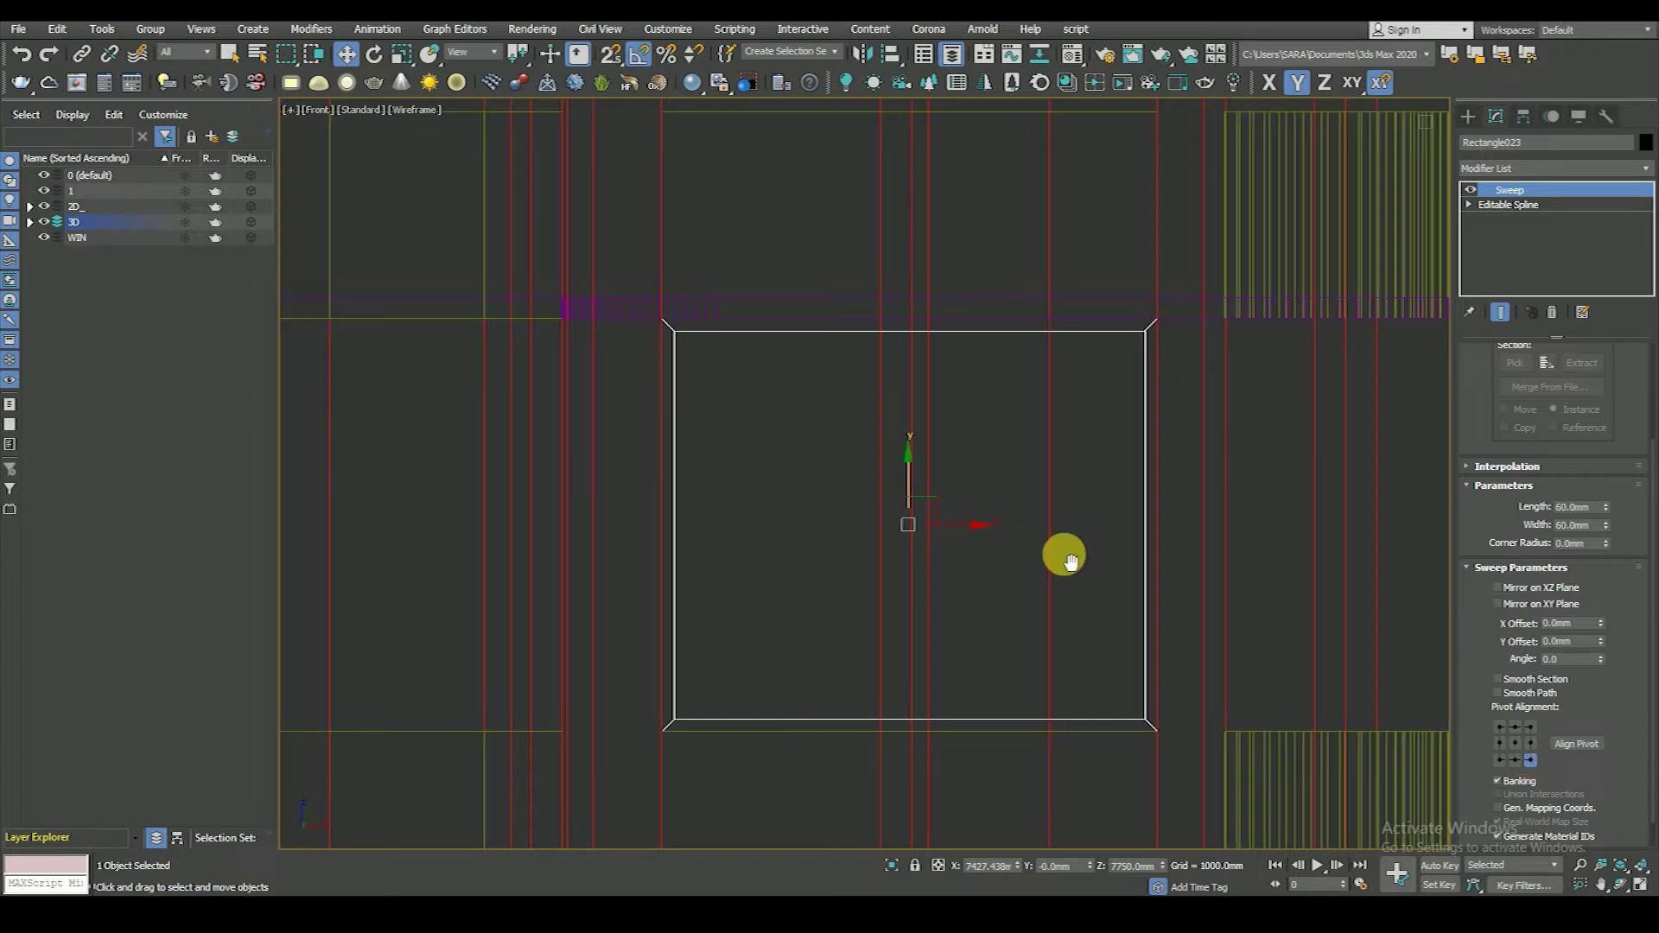
# - Move the frame onto the wall line in the Top view
pyautogui.press('t')
pyautogui.scroll(-5, 1011, 432)
pyautogui.scroll(3, 951, 314)
pyautogui.moveTo(951, 313); pyautogui.dragTo(922, 547)
# - Frame the whole window in the Top view, then return to the Front view
pyautogui.scroll(8, 912, 527)
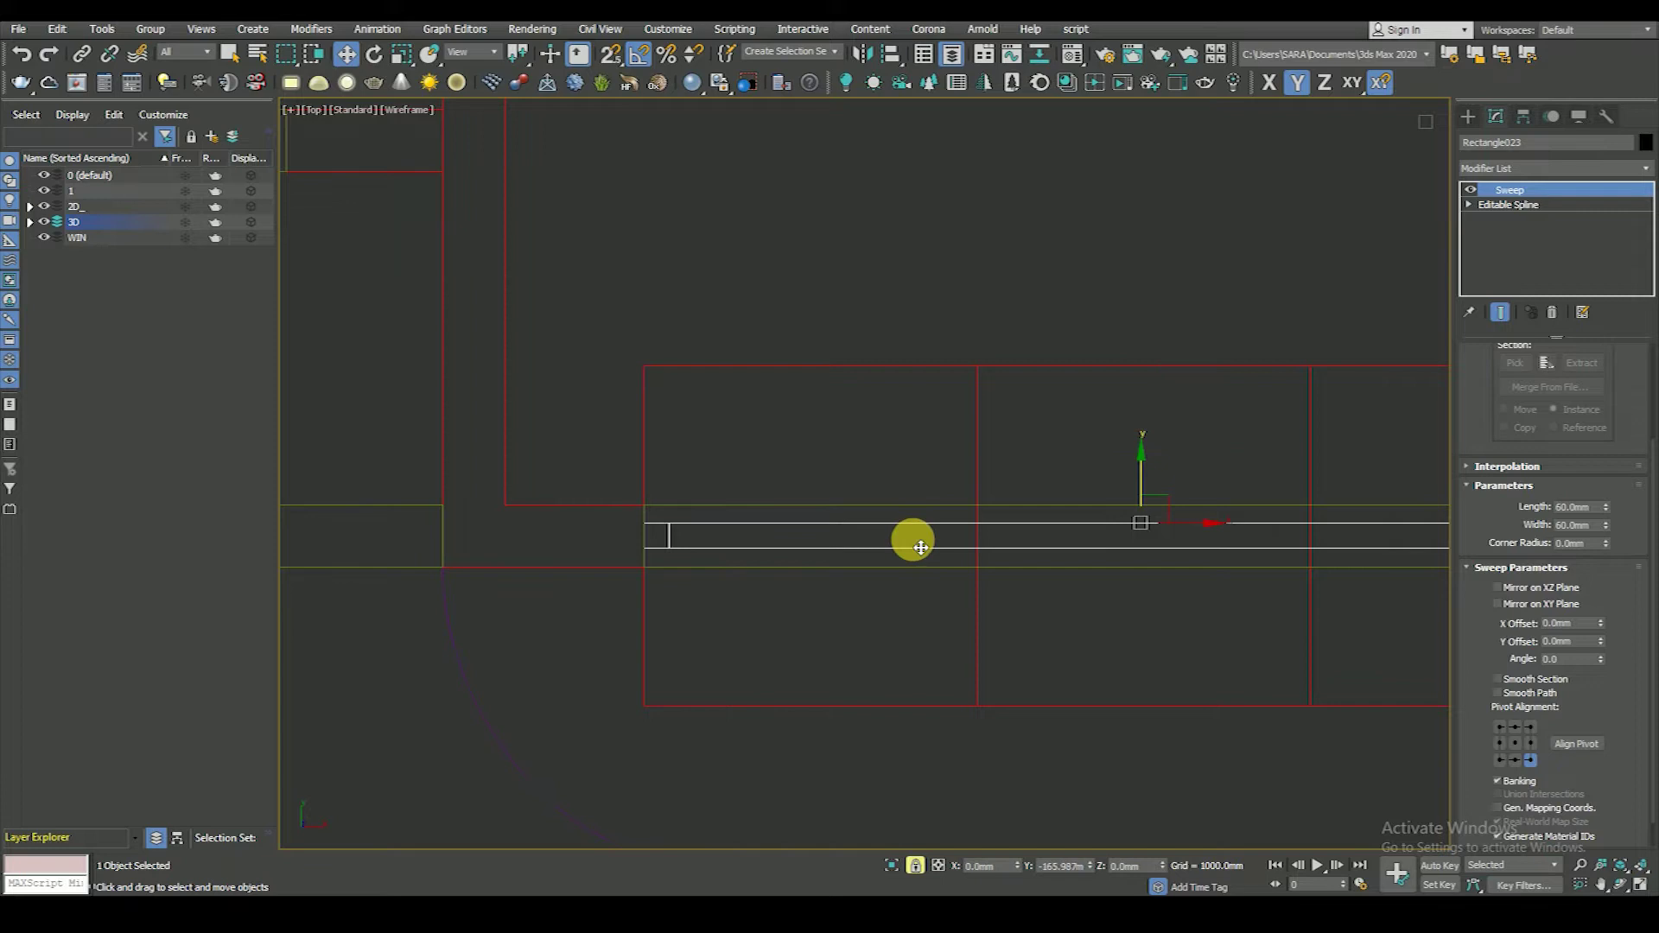
pyautogui.scroll(-5, 924, 538)
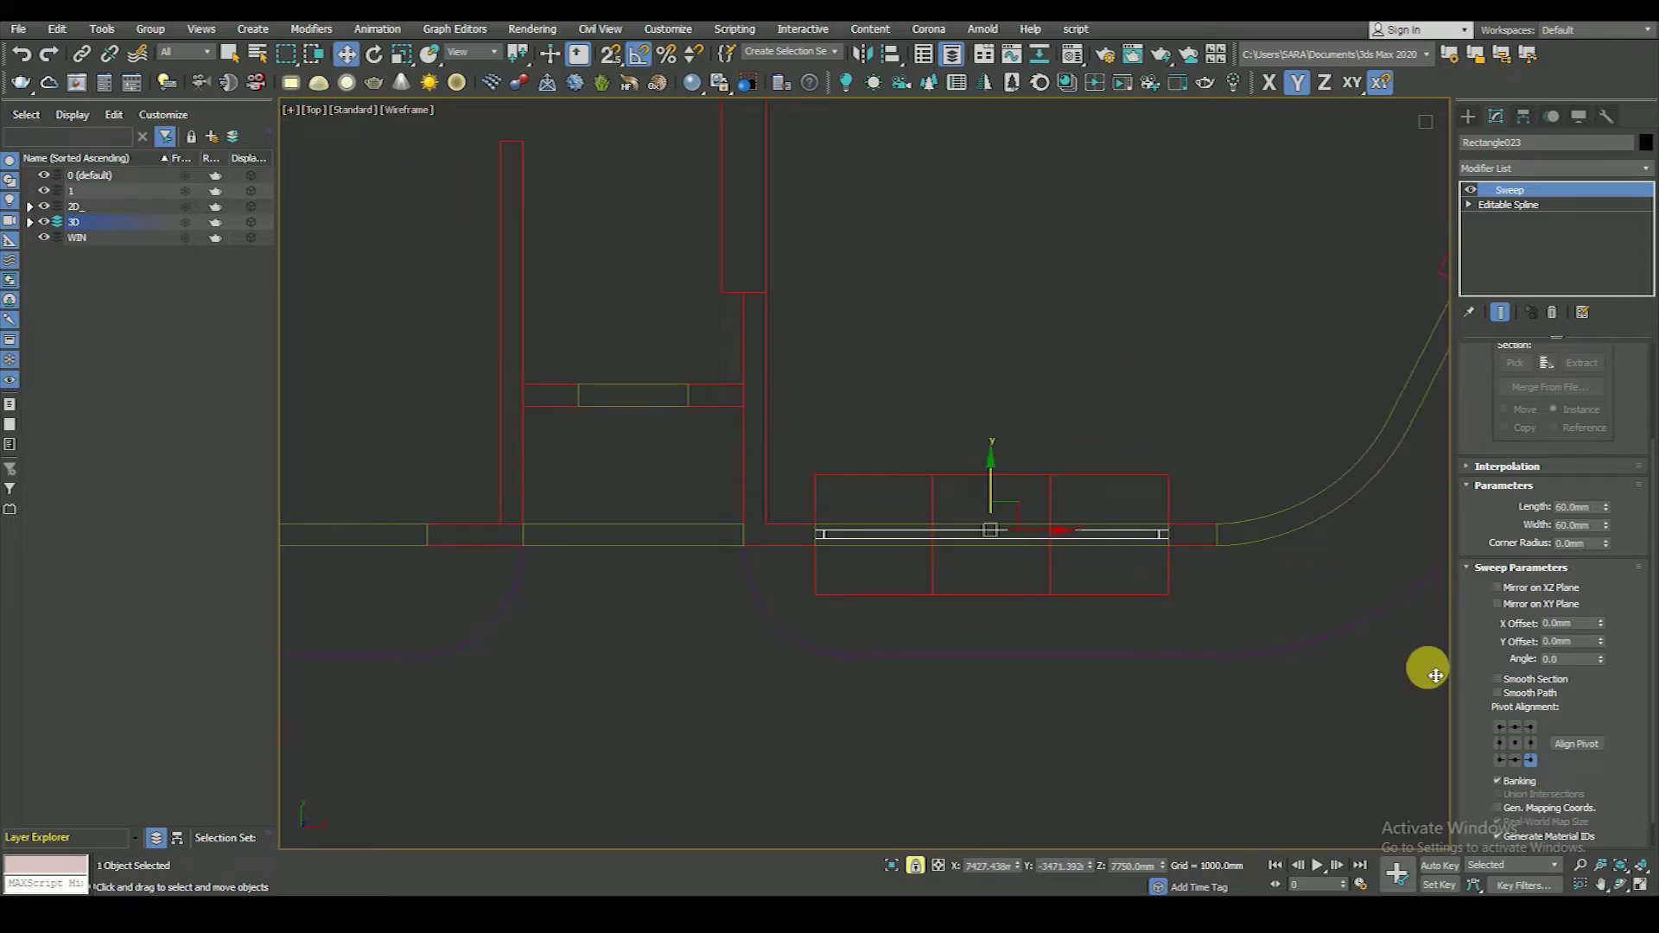
pyautogui.scroll(5, 1034, 558)
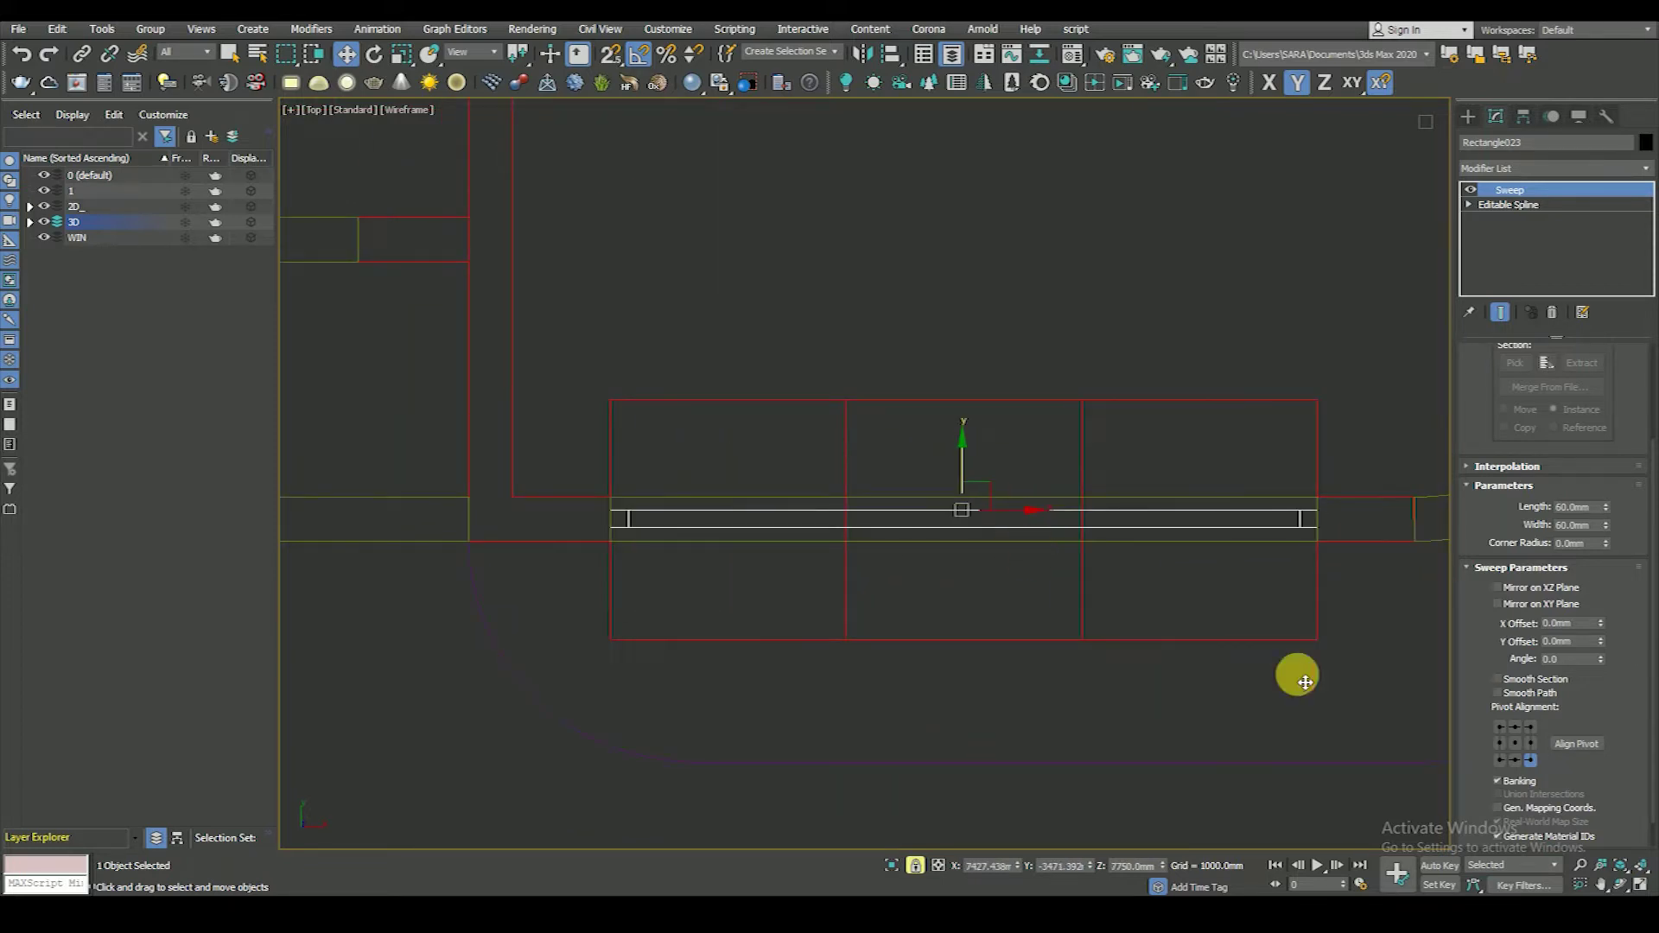
pyautogui.scroll(-3, 1130, 630)
pyautogui.scroll(1, 1152, 630)
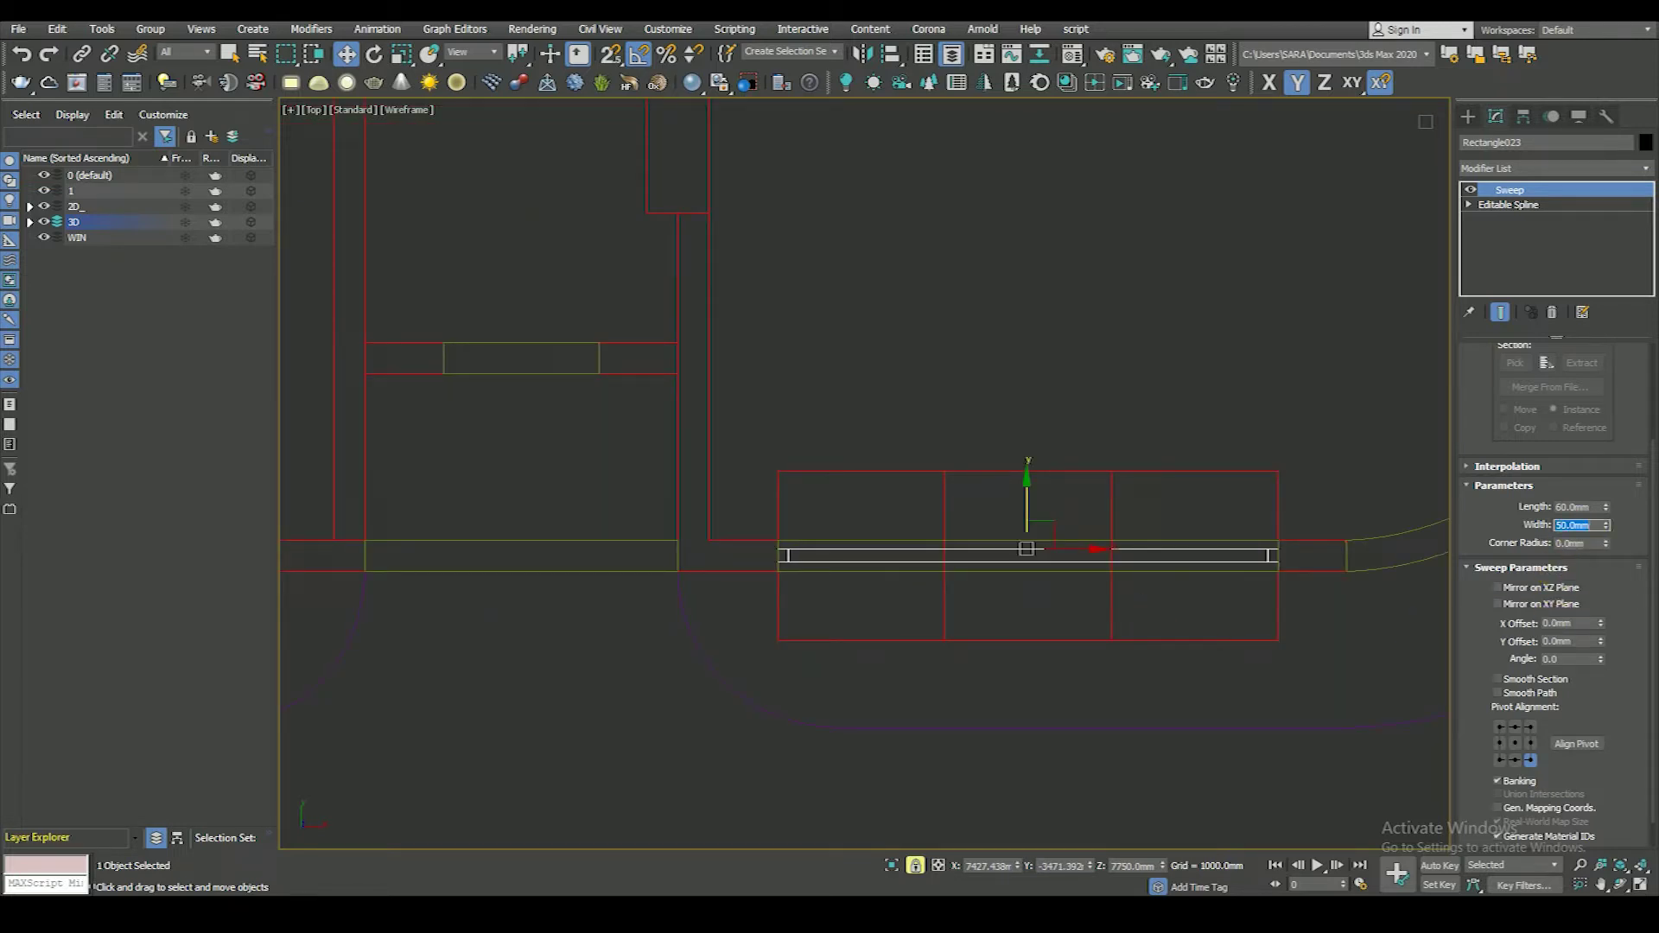
pyautogui.moveTo(1294, 589); pyautogui.dragTo(1130, 599, button='middle')
pyautogui.write('50')
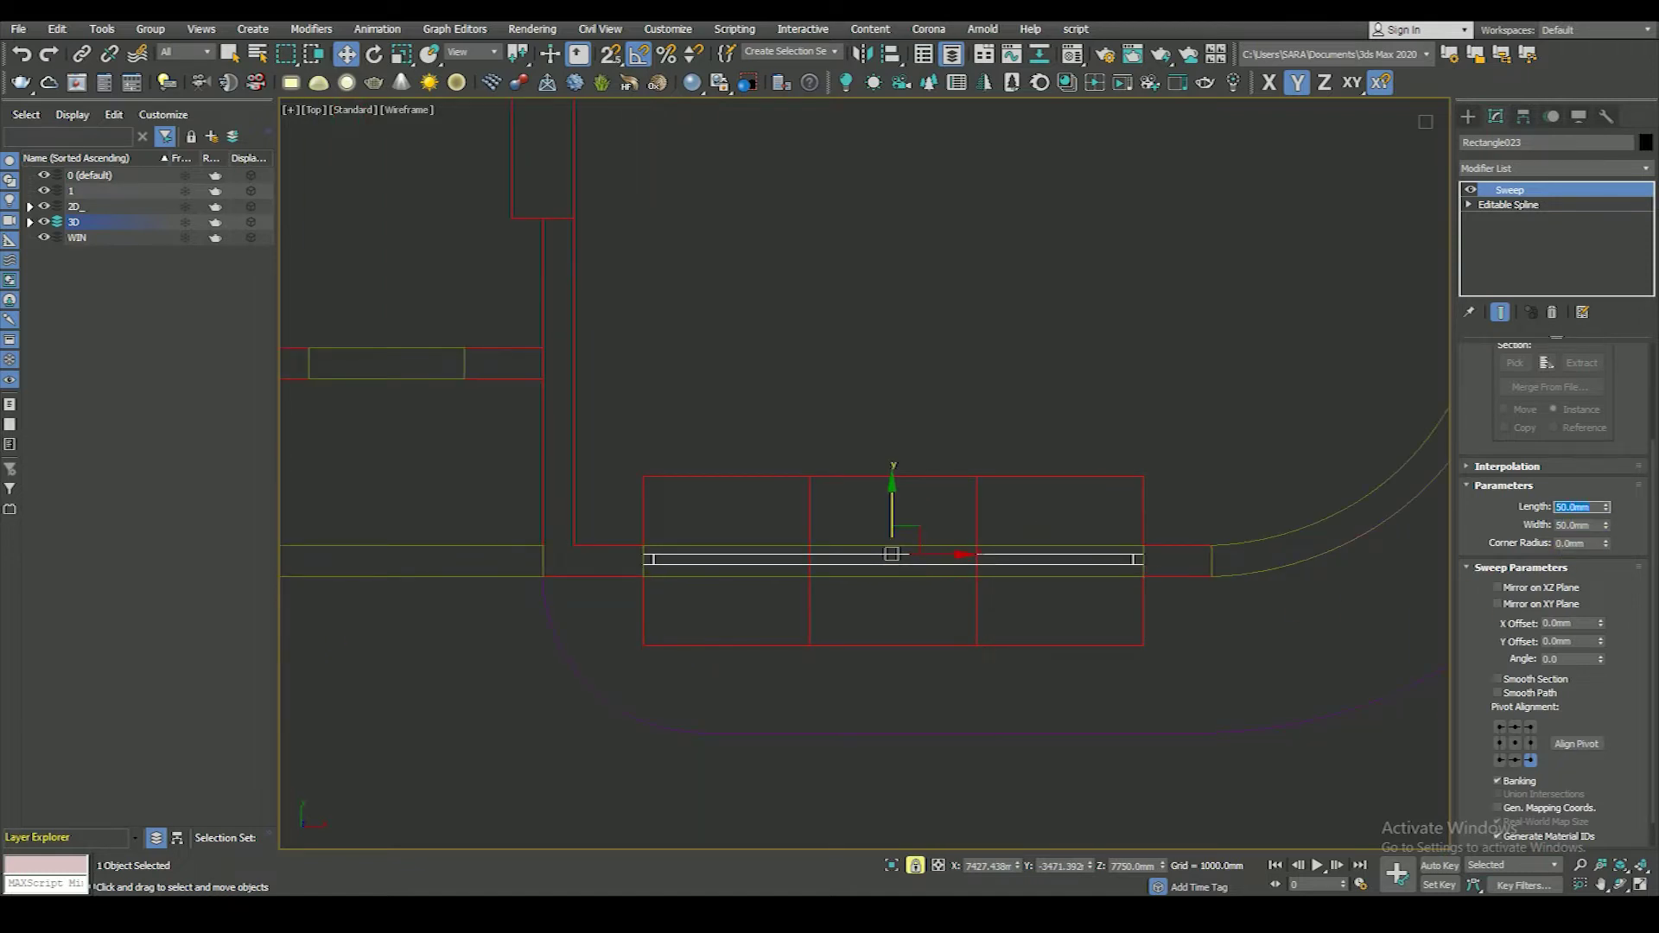
pyautogui.scroll(3, 971, 582)
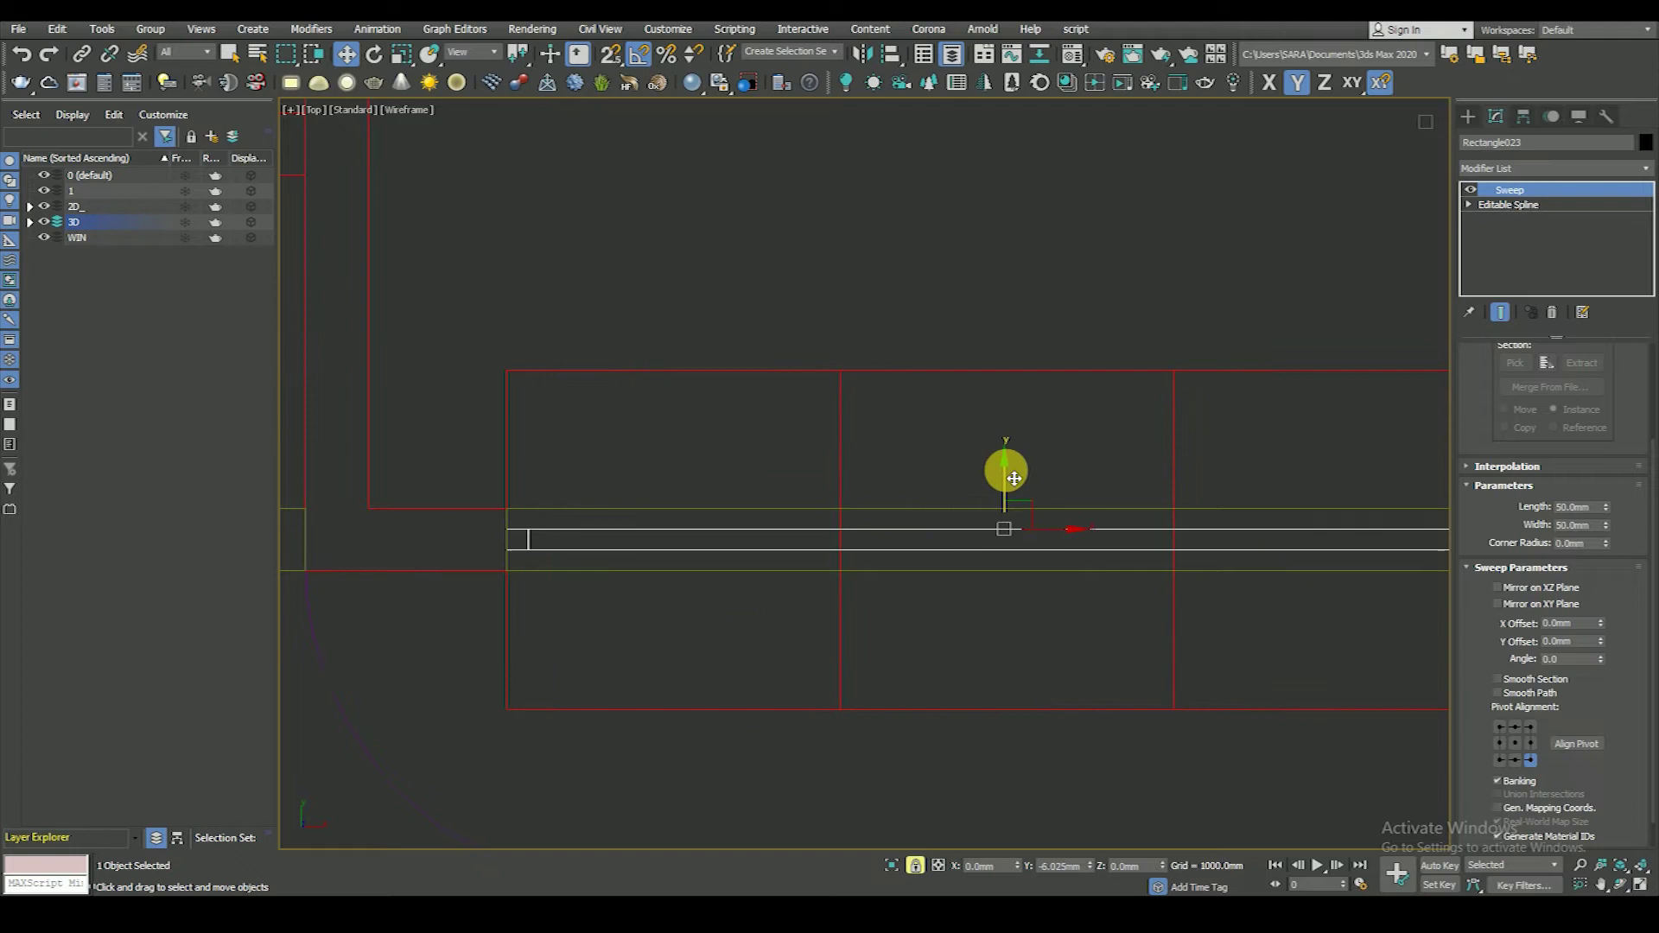
pyautogui.scroll(-3, 1003, 484)
pyautogui.press('f')
pyautogui.scroll(1, 986, 497)
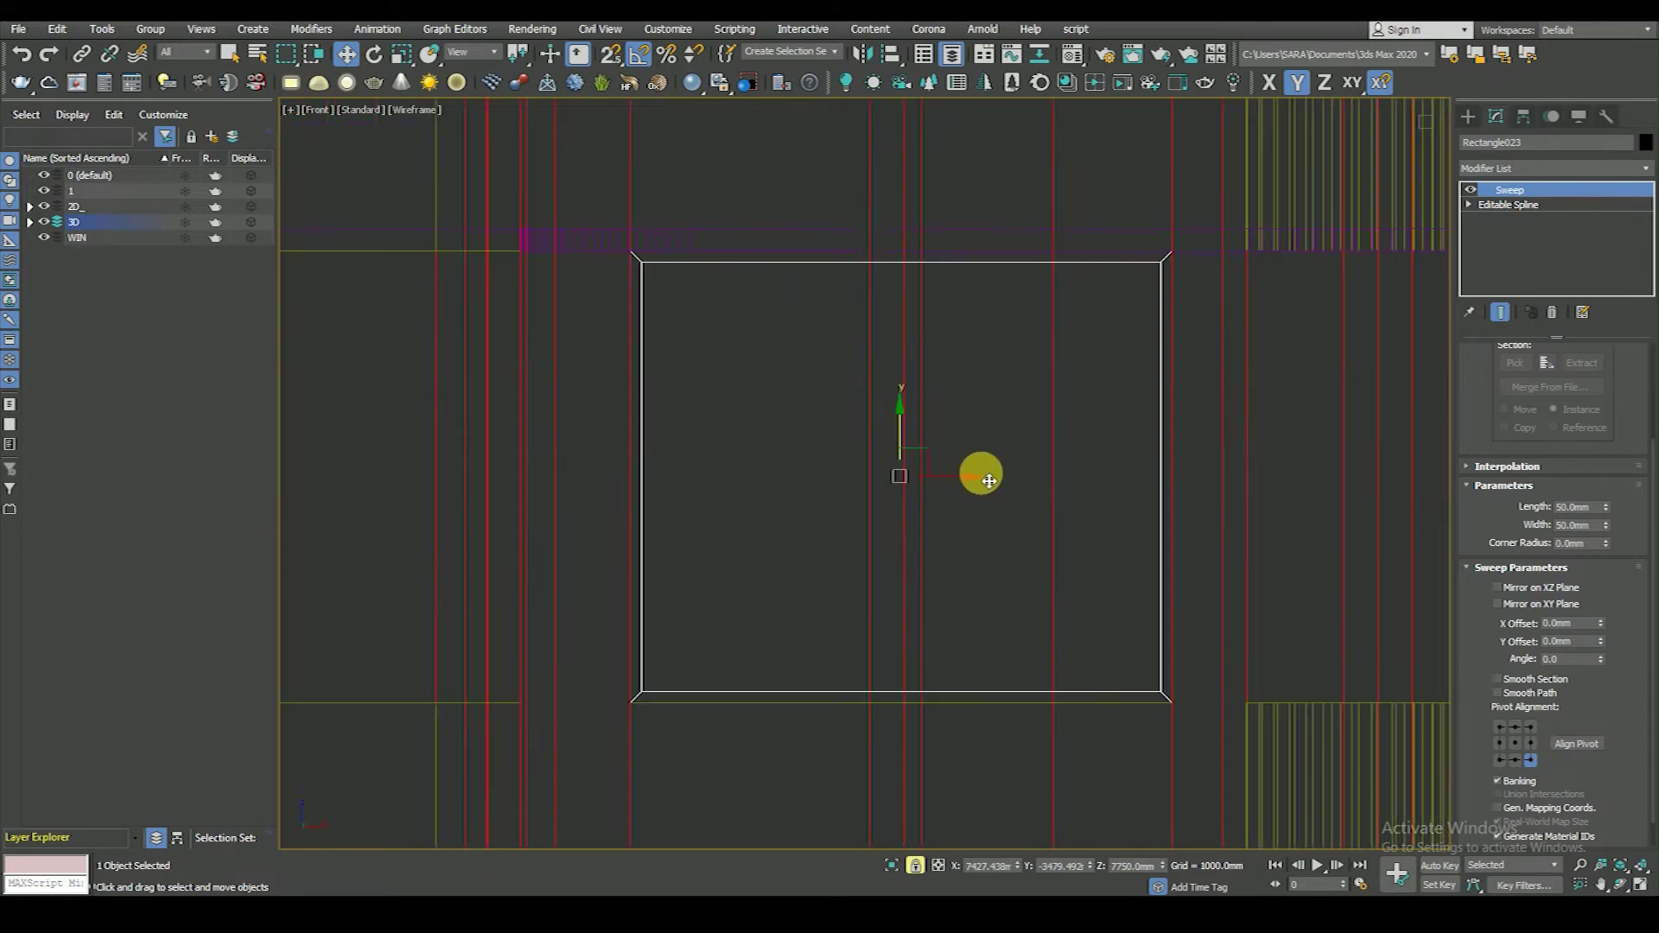
# - Copy the frame's right vertical segment inward twice to form two mullions
pyautogui.click(1472, 207)
pyautogui.click(1506, 234)
pyautogui.scroll(-2, 1052, 355)
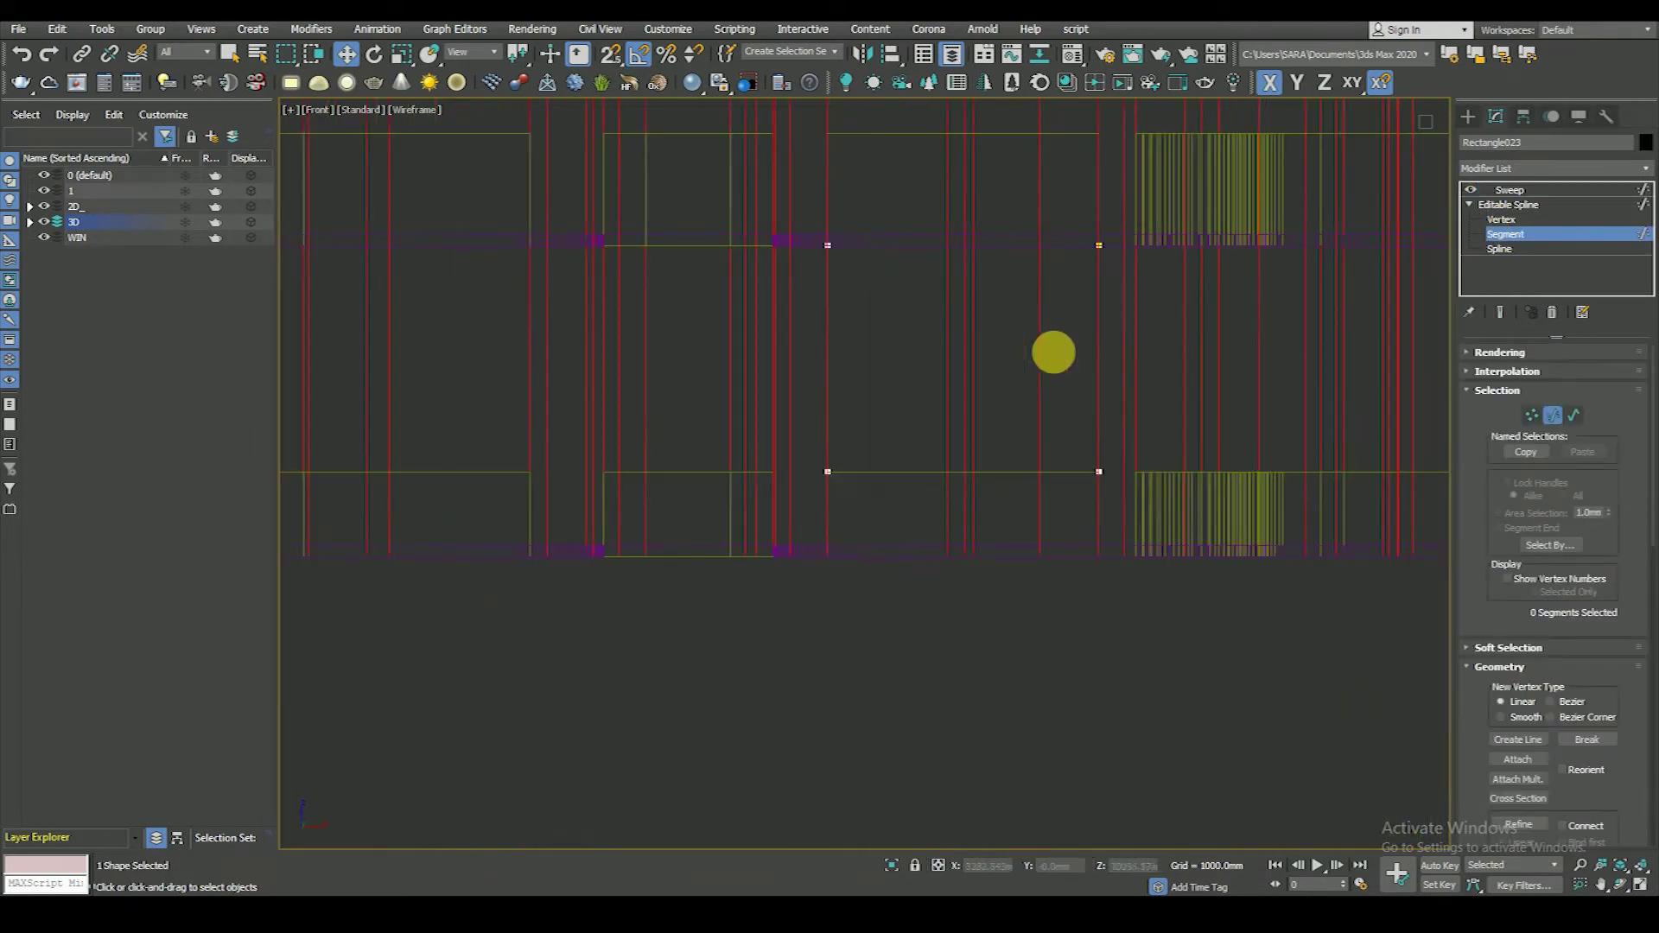
pyautogui.click(1500, 312)
pyautogui.click(1099, 368)
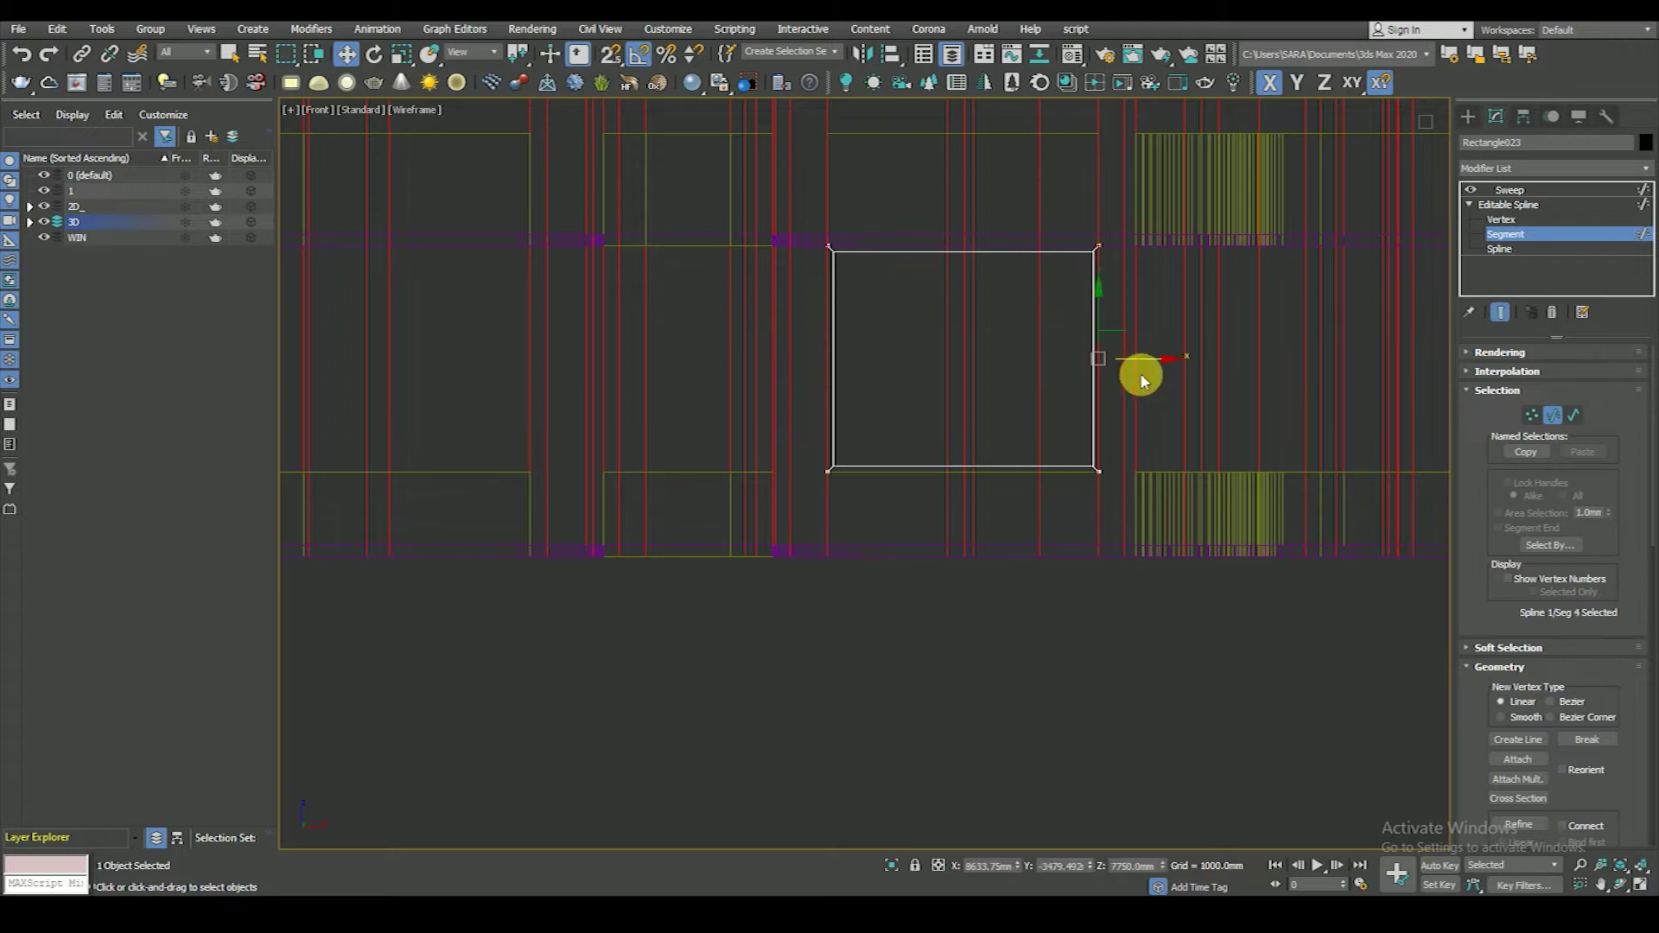
pyautogui.scroll(-2, 1148, 518)
pyautogui.scroll(1, 1115, 501)
pyautogui.scroll(1, 1098, 415)
pyautogui.click(1045, 396)
pyautogui.moveTo(1046, 412); pyautogui.dragTo(1011, 717)
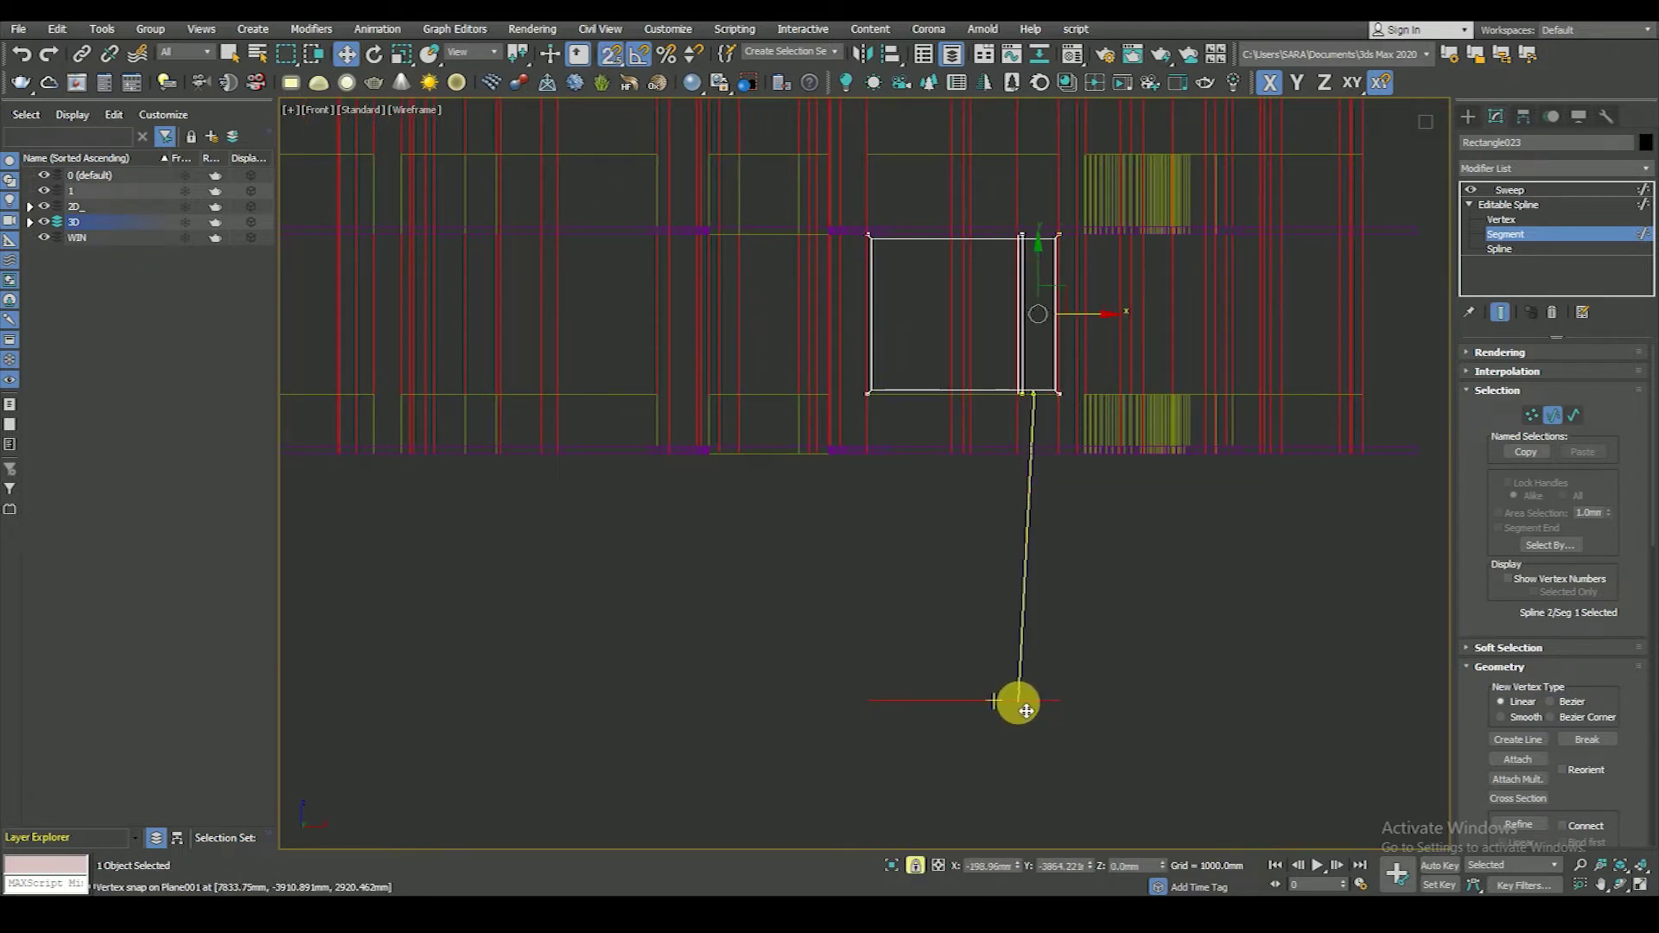
pyautogui.keyDown('shift'); pyautogui.moveTo(1004, 713); pyautogui.dragTo(933, 706); pyautogui.keyUp('shift')
pyautogui.scroll(3, 985, 237)
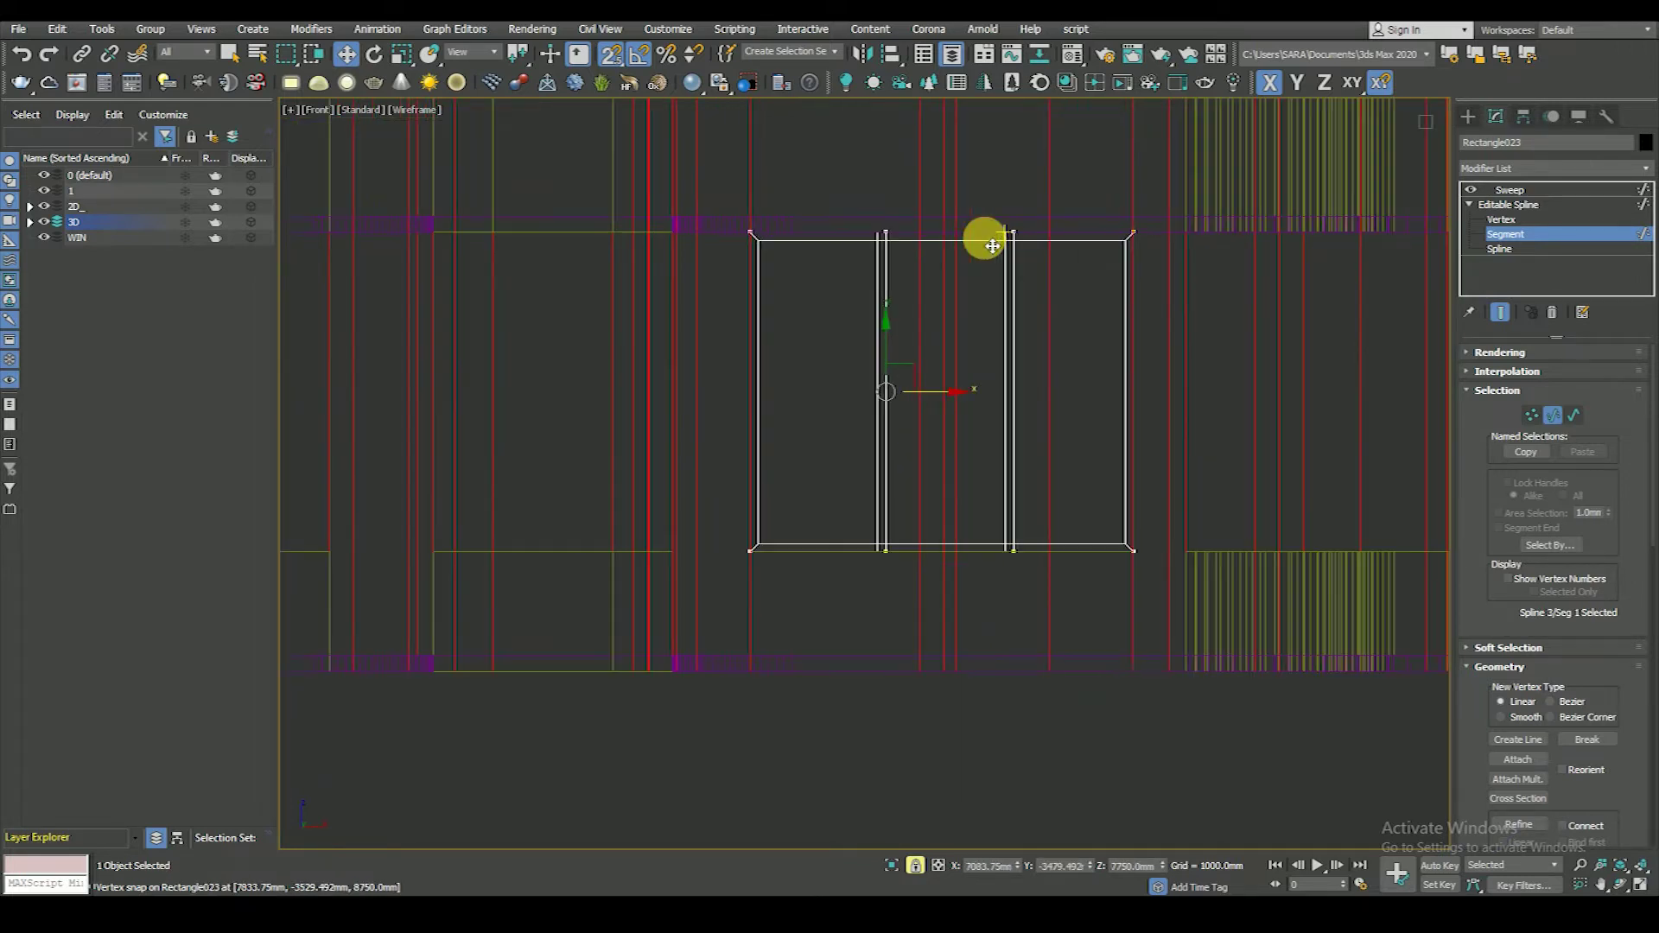
# - Snap the mullions' top and bottom vertices to the frame's top and bottom edges
pyautogui.click(1513, 222)
pyautogui.moveTo(942, 290); pyautogui.dragTo(926, 415, button='middle')
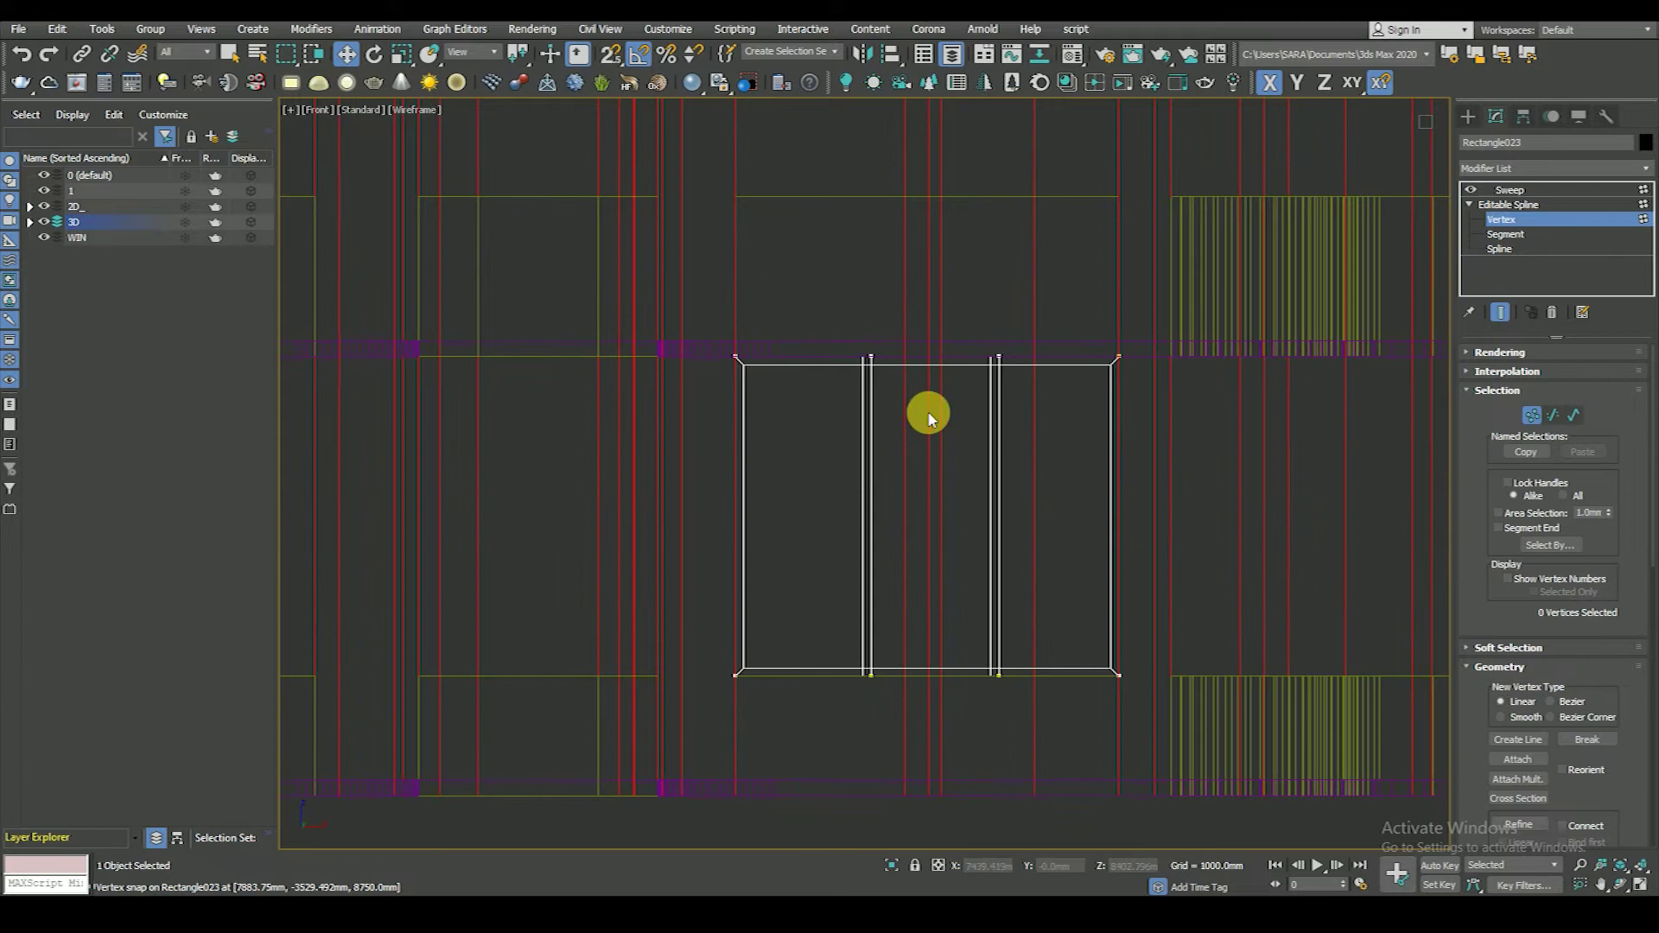
pyautogui.moveTo(1019, 382)
pyautogui.mouseDown()
pyautogui.moveTo(986, 329)
pyautogui.moveTo(1101, 370)
pyautogui.mouseUp()
pyautogui.press('s')
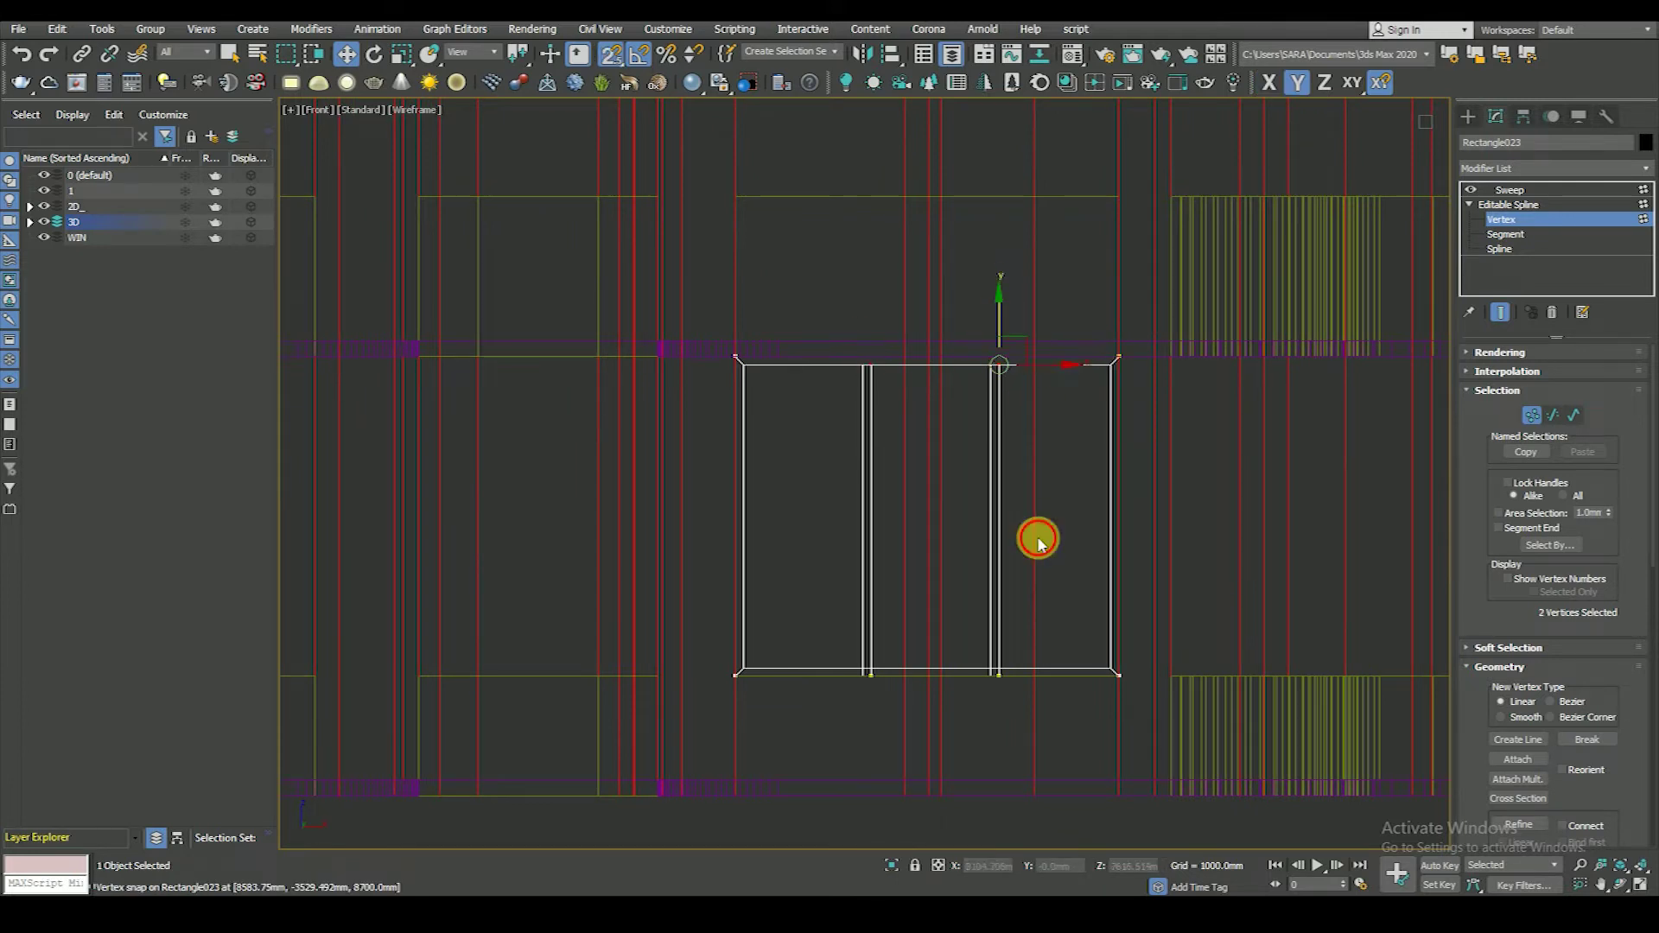
pyautogui.moveTo(1044, 711); pyautogui.dragTo(982, 654)
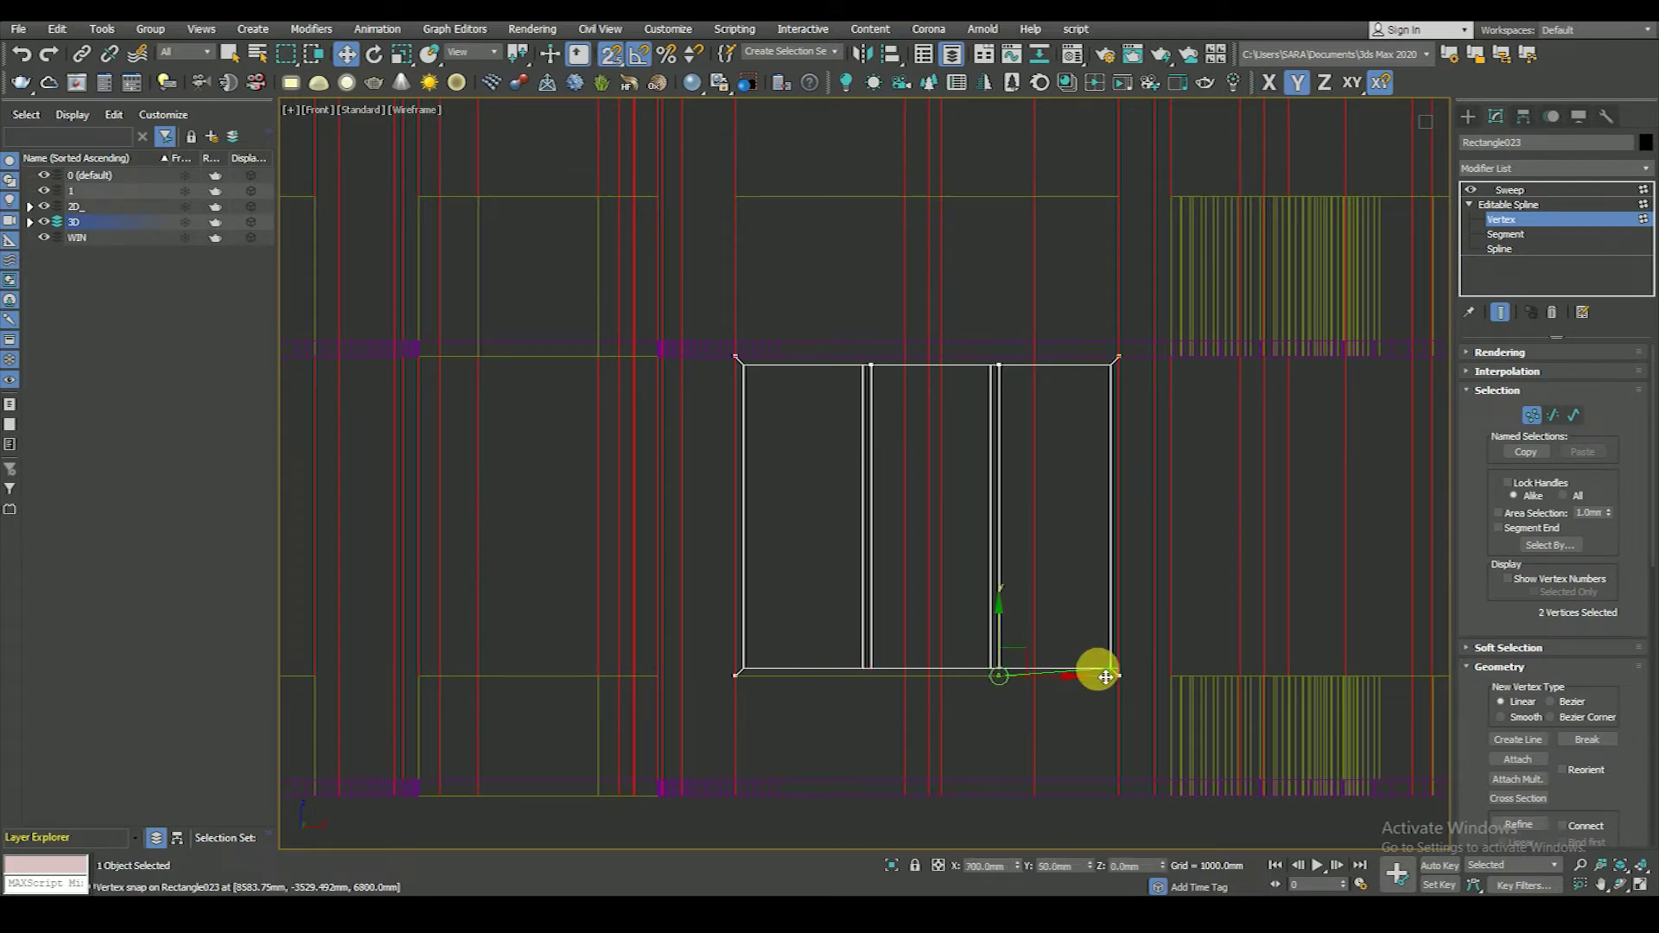
pyautogui.click(1040, 734)
pyautogui.scroll(-3, 990, 411)
pyautogui.click(1510, 189)
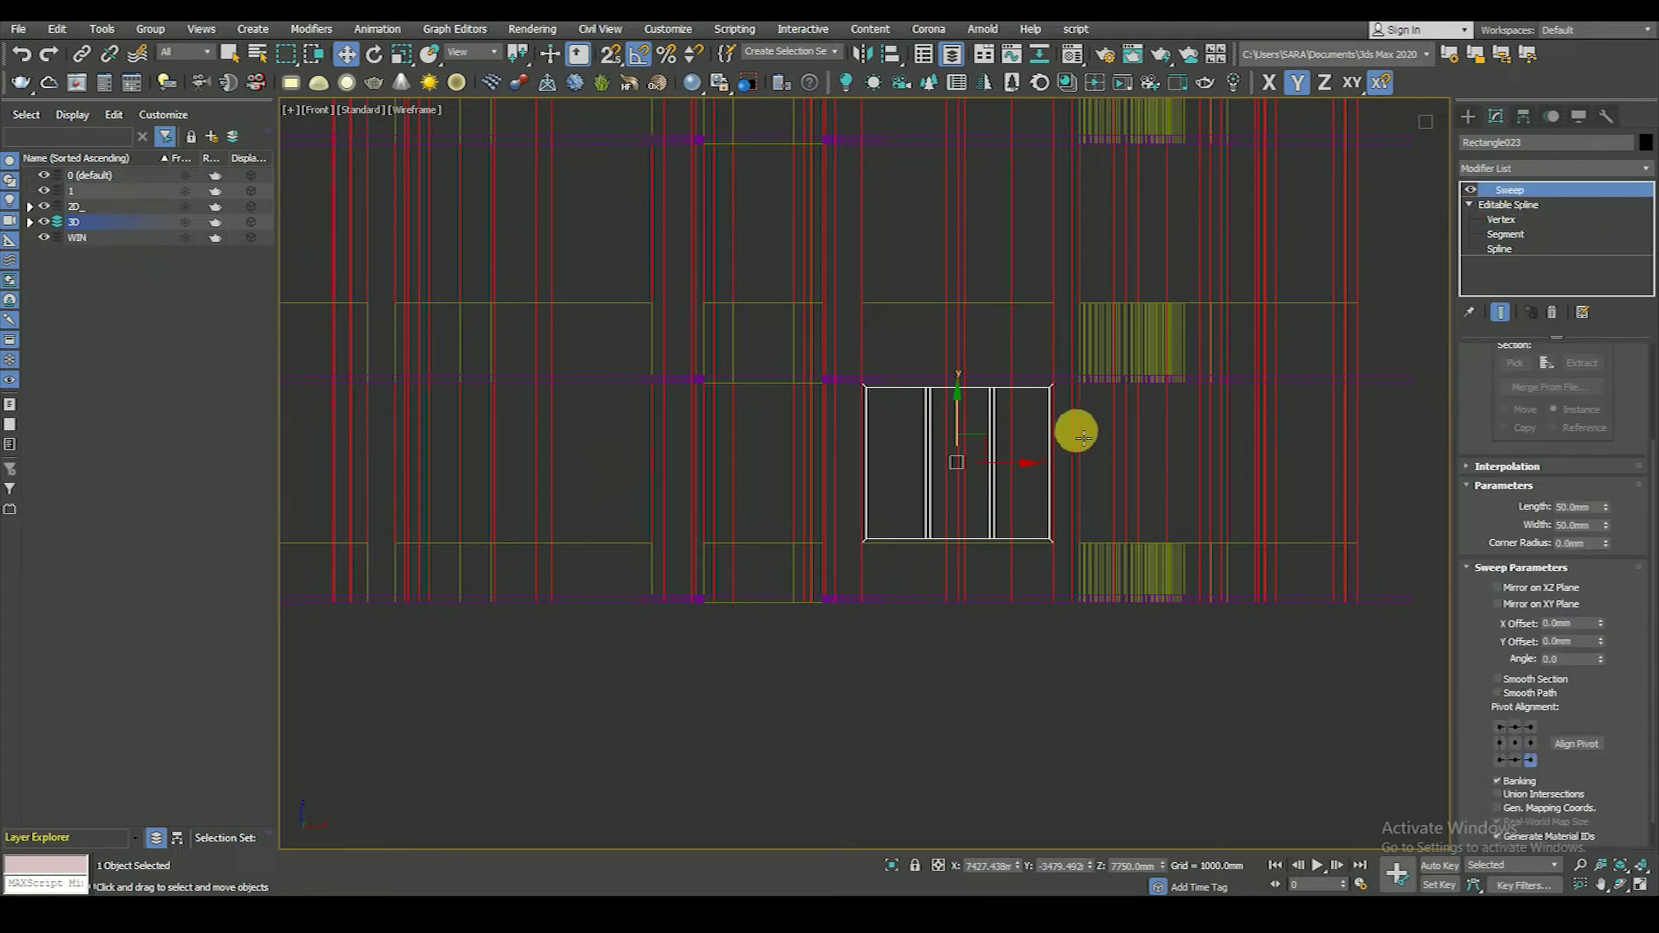
pyautogui.press('t')
pyautogui.click(1536, 143)
pyautogui.write('W_Frame')
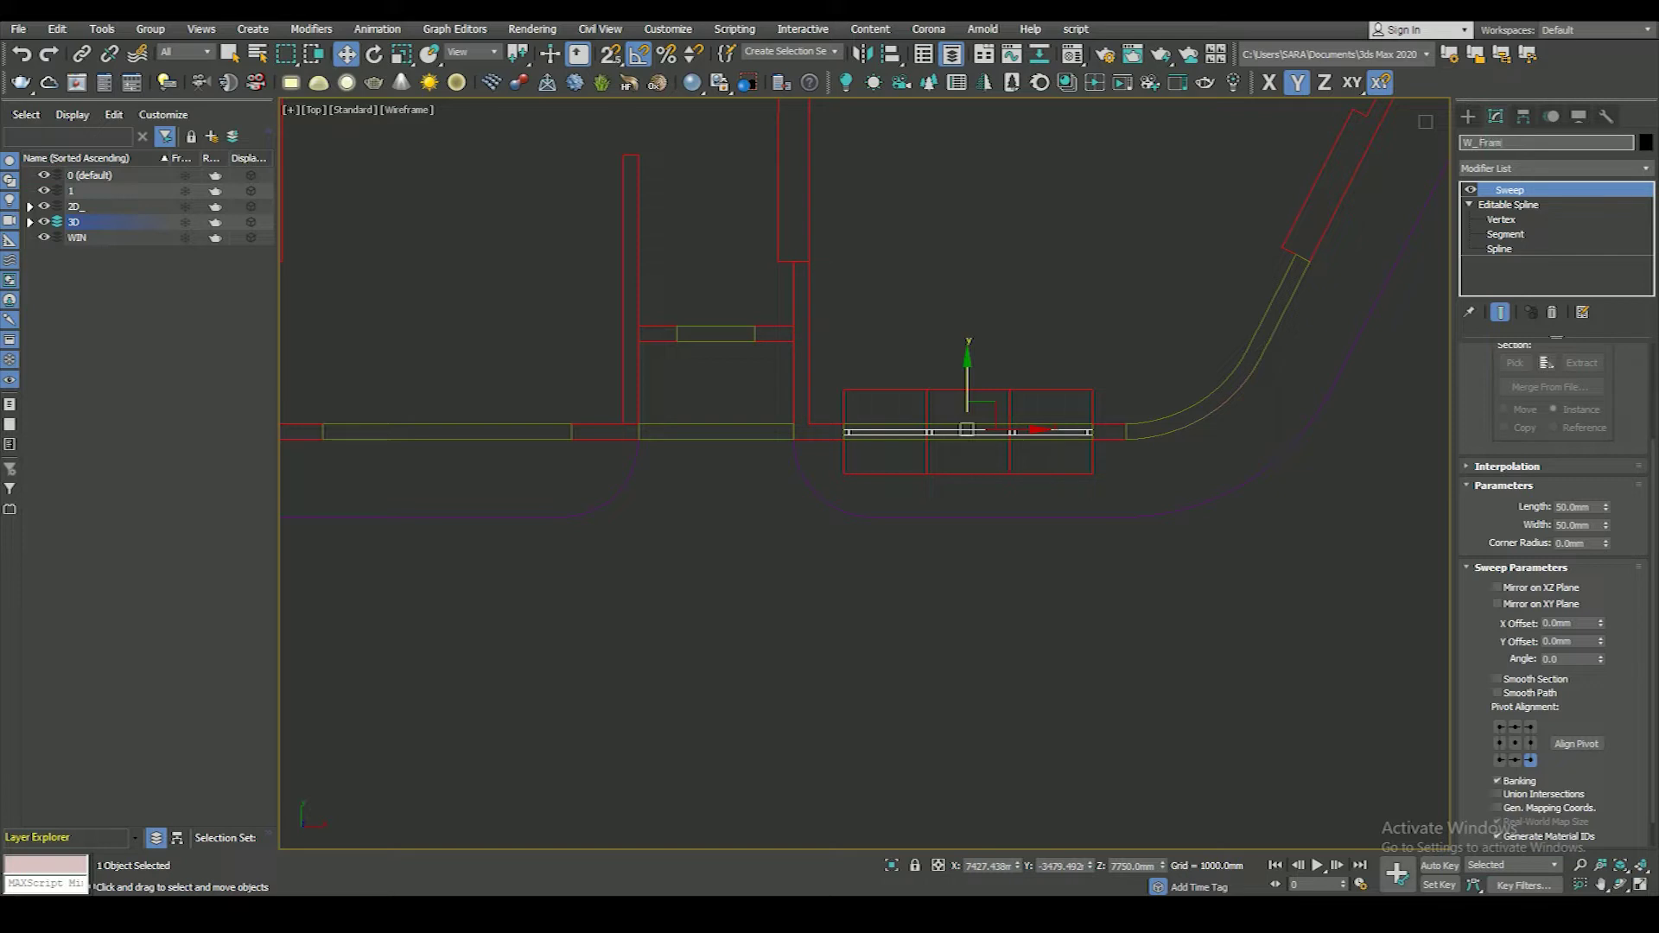
pyautogui.scroll(-3, 1008, 366)
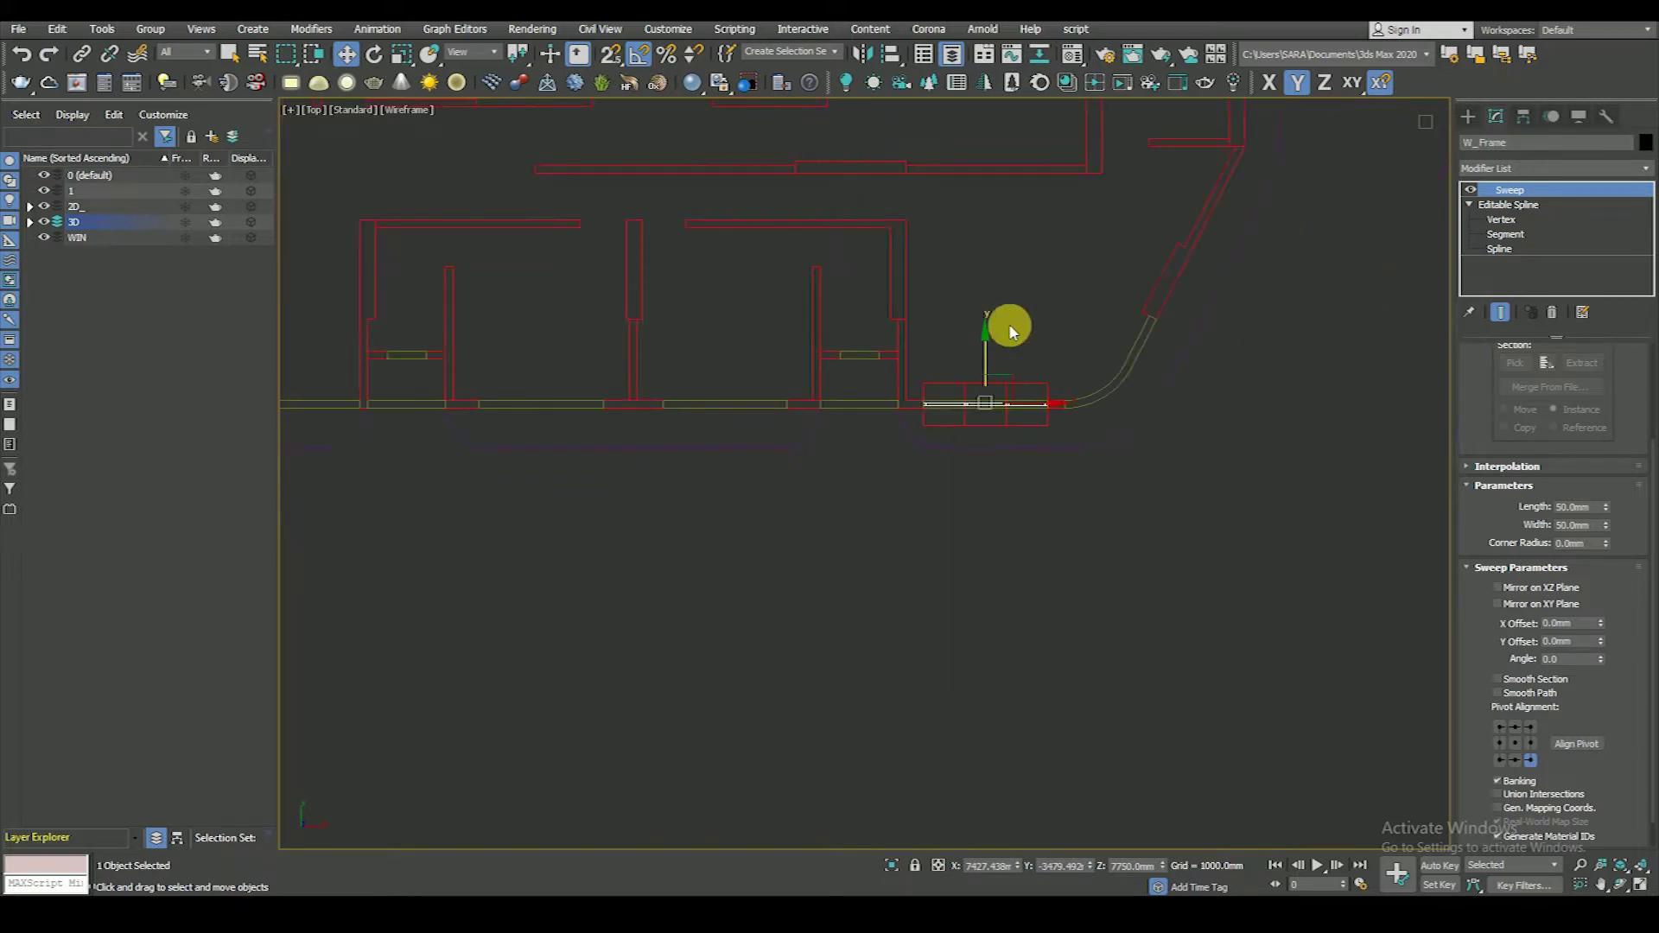
pyautogui.click(999, 397)
pyautogui.scroll(4, 982, 477)
pyautogui.click(998, 464)
pyautogui.scroll(-3, 1029, 510)
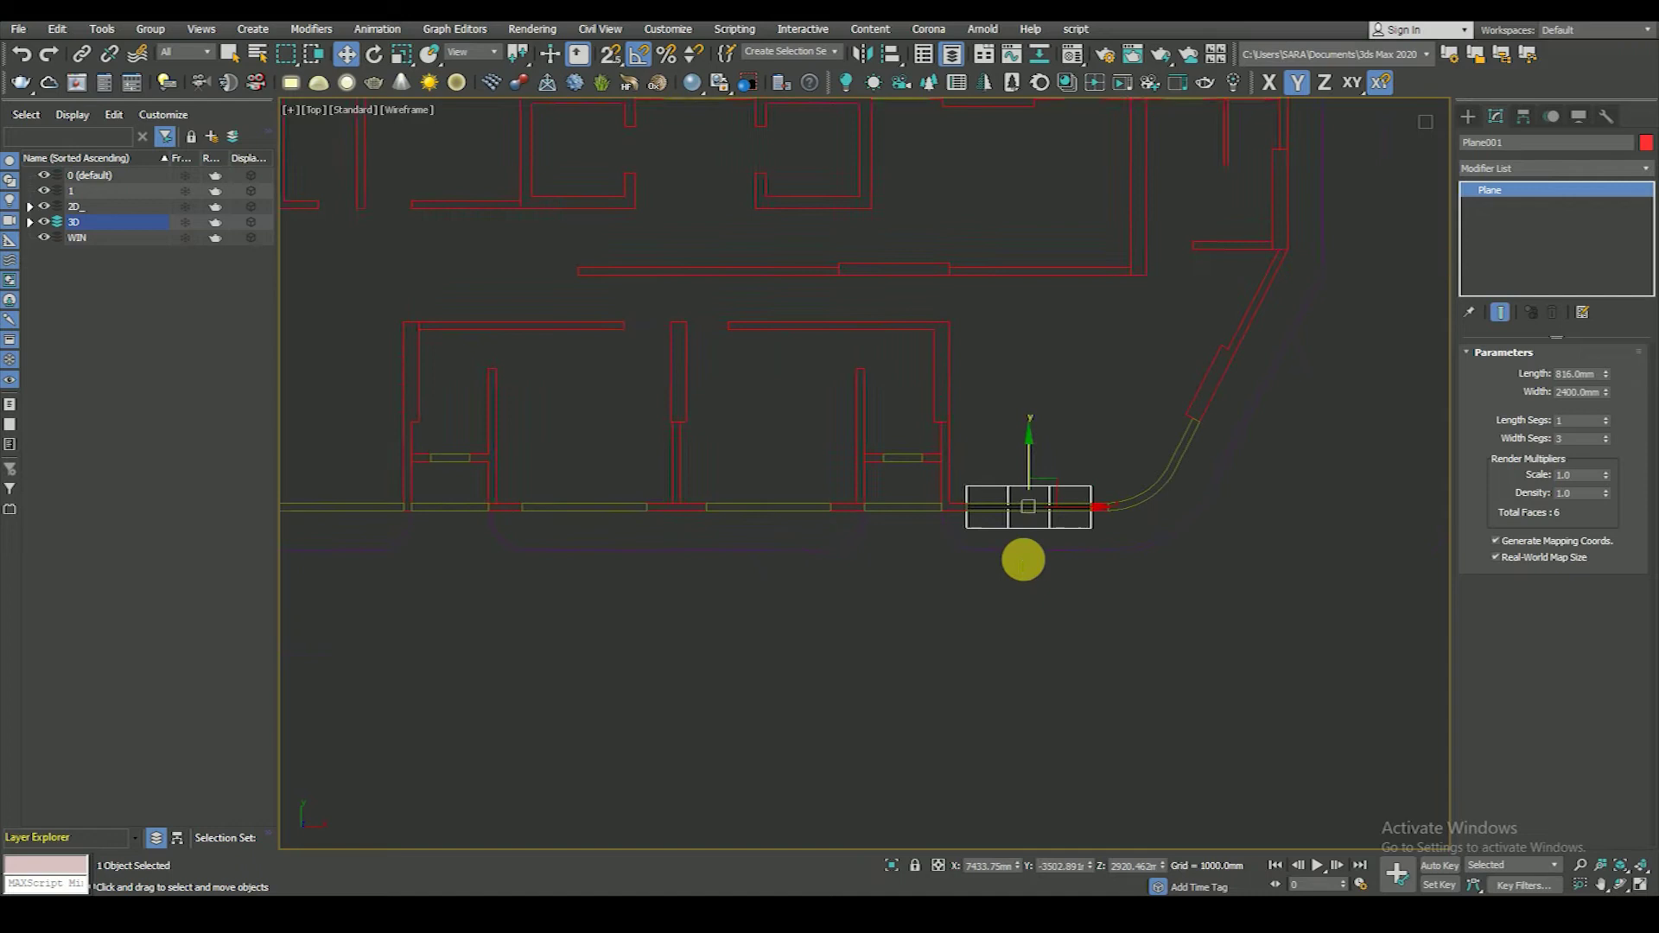
pyautogui.click(1085, 527)
pyautogui.scroll(4, 1070, 499)
pyautogui.click(1070, 499)
pyautogui.scroll(-3, 1096, 510)
pyautogui.moveTo(1029, 529); pyautogui.dragTo(992, 620, button='middle')
pyautogui.scroll(1, 1034, 511)
pyautogui.scroll(-2, 1022, 548)
pyautogui.scroll(1, 1082, 538)
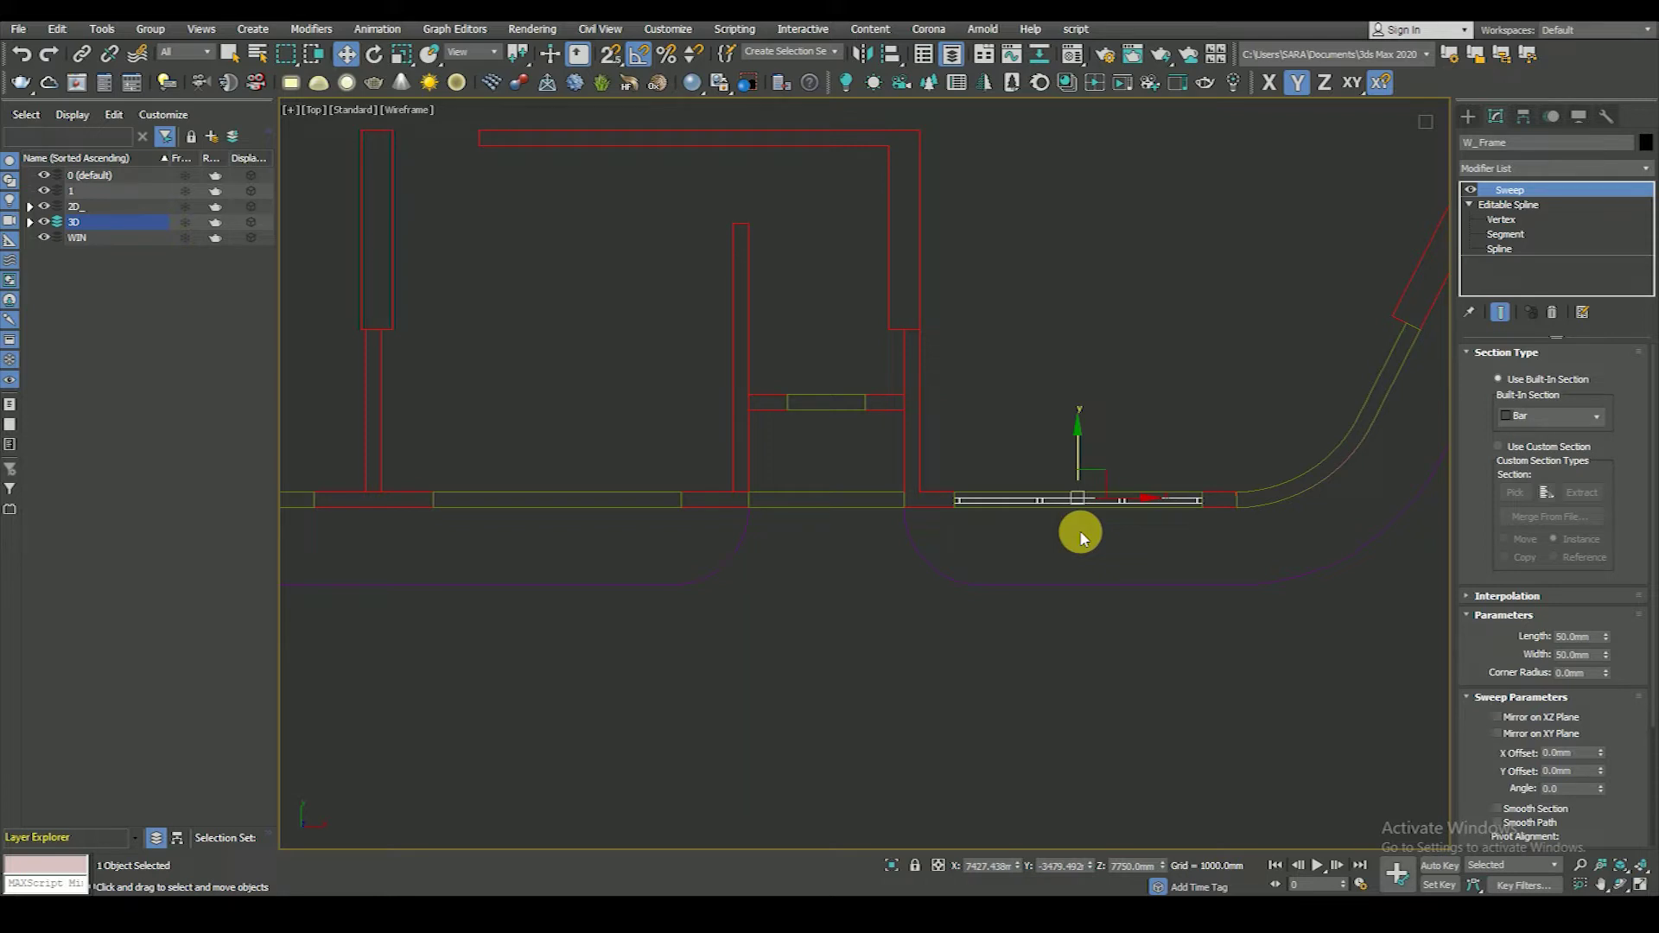
pyautogui.scroll(-2, 1080, 536)
pyautogui.scroll(-1, 1097, 545)
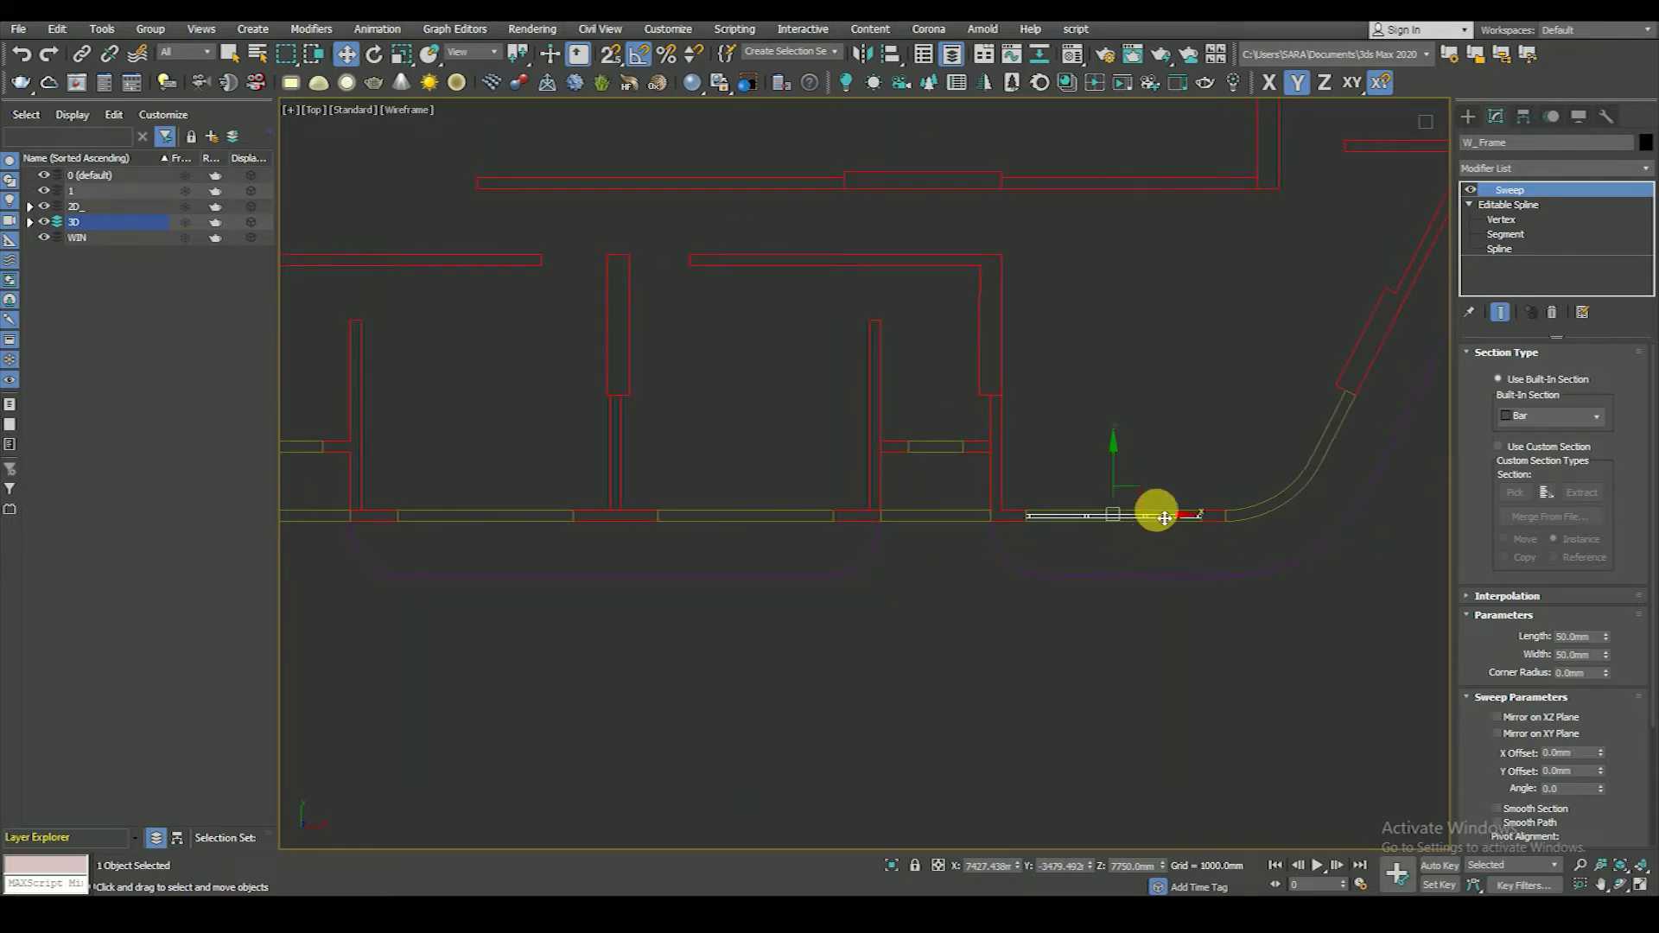
pyautogui.scroll(-4, 1154, 549)
pyautogui.scroll(5, 1176, 546)
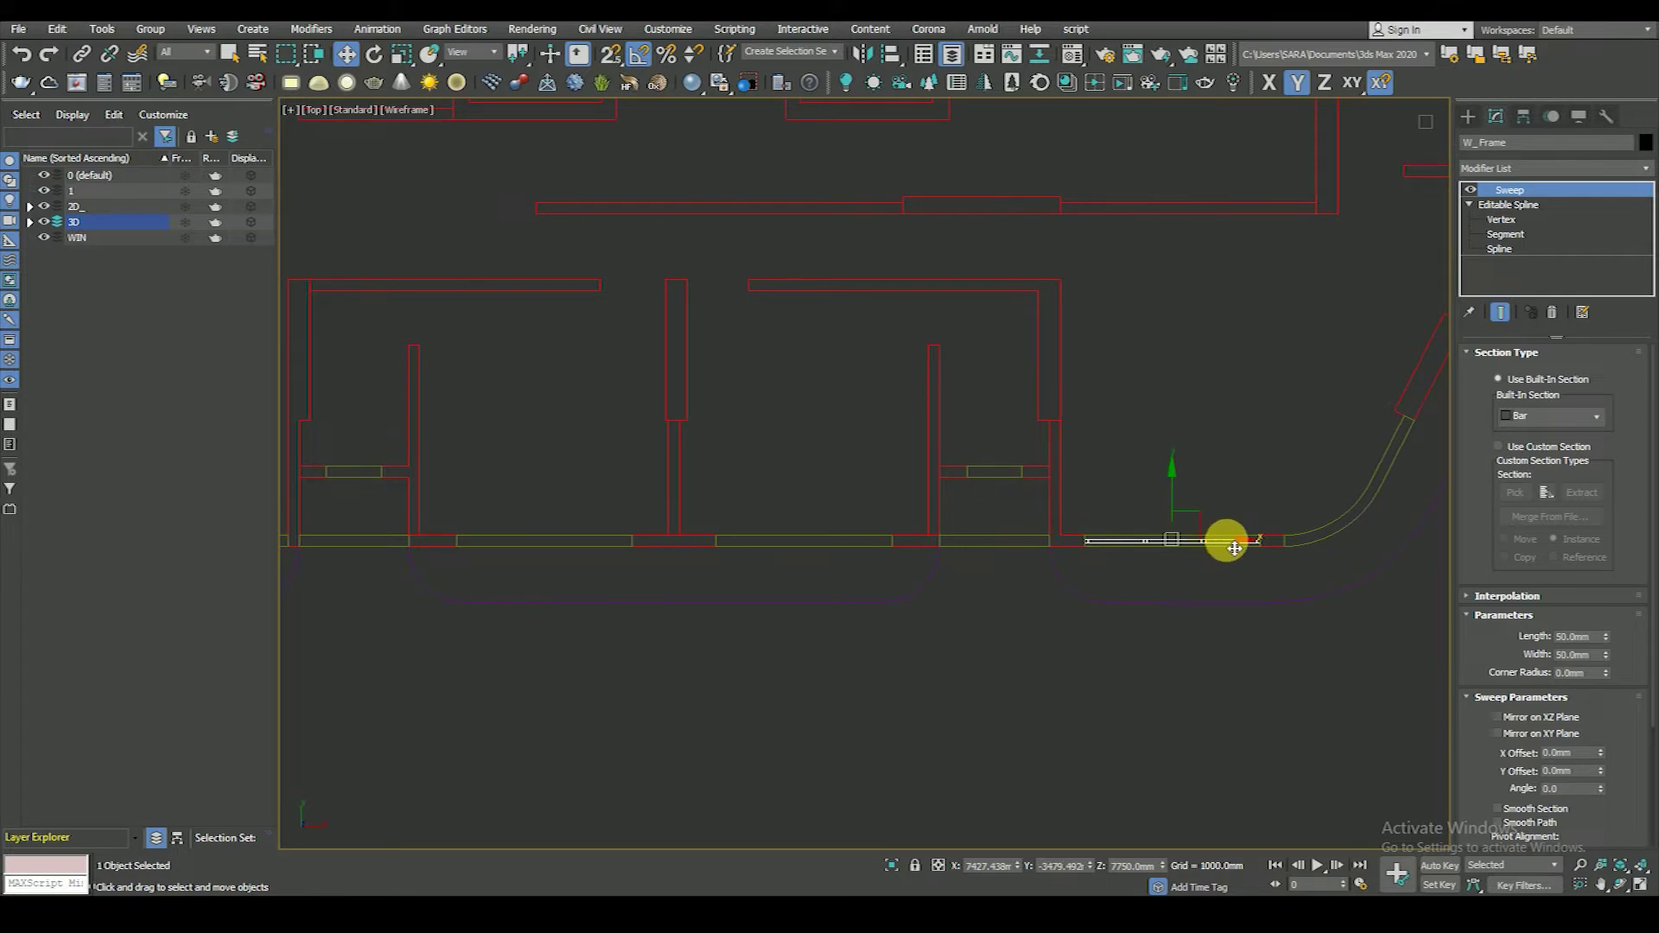
pyautogui.keyDown('shift'); pyautogui.moveTo(1236, 548); pyautogui.dragTo(860, 553); pyautogui.keyUp('shift')
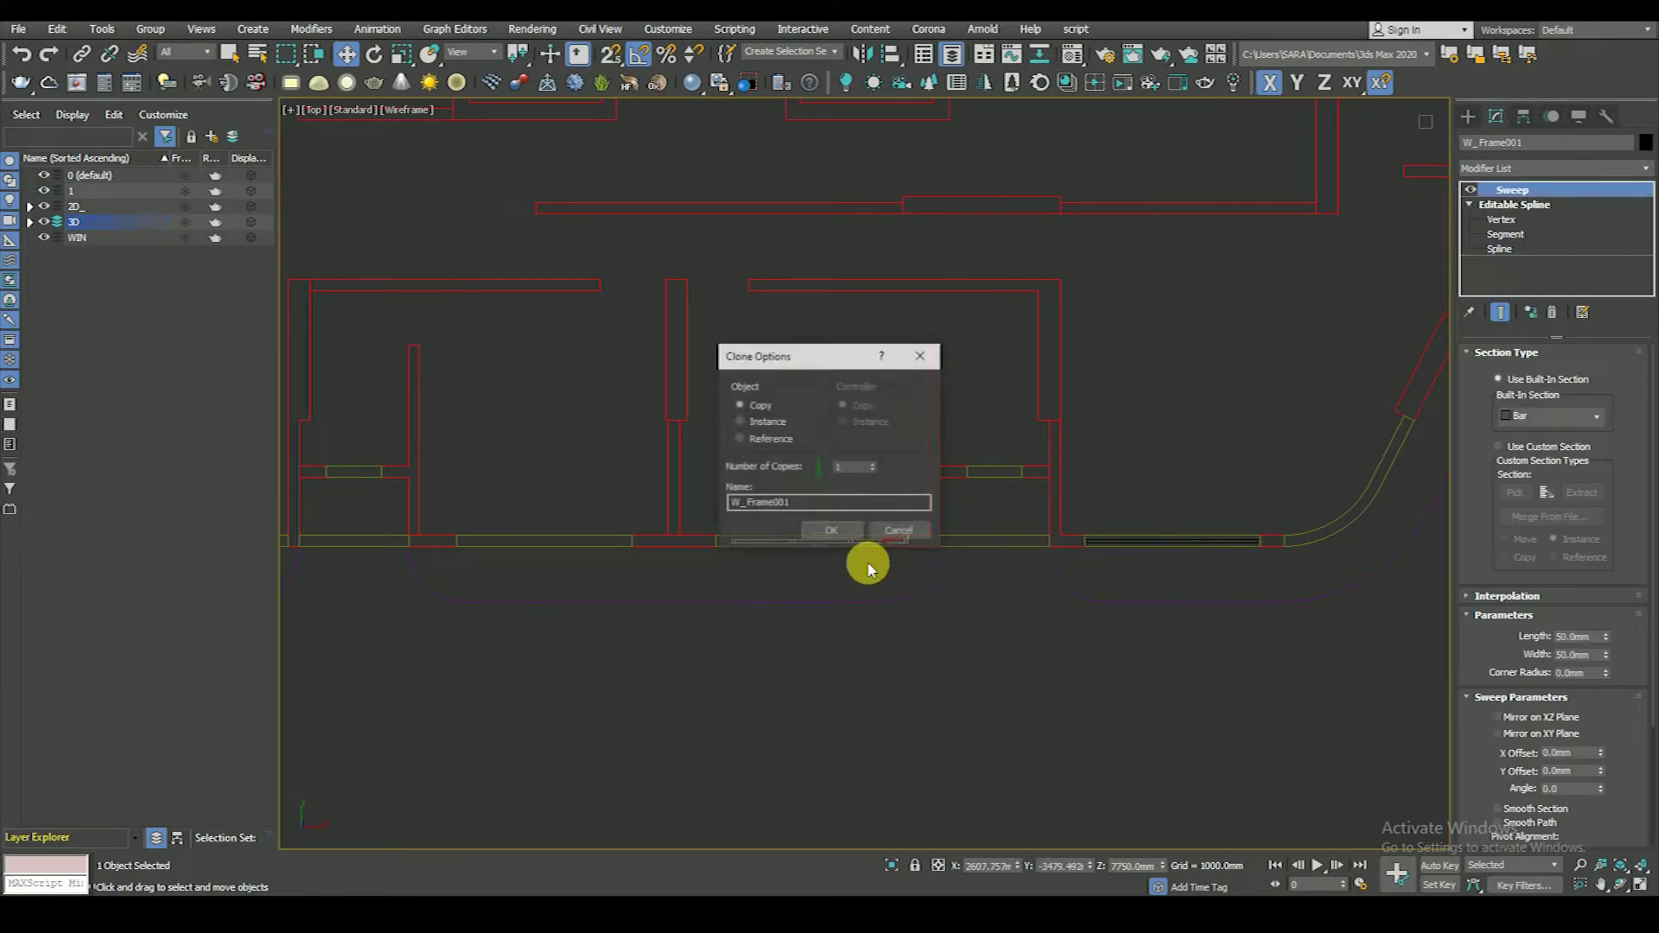
# - Confirm the first frame copy and clone a second, vertex-snapped, into the next opening left
pyautogui.click(828, 535)
pyautogui.scroll(3, 890, 545)
pyautogui.press('s')
pyautogui.scroll(-3, 874, 556)
pyautogui.scroll(-4, 859, 562)
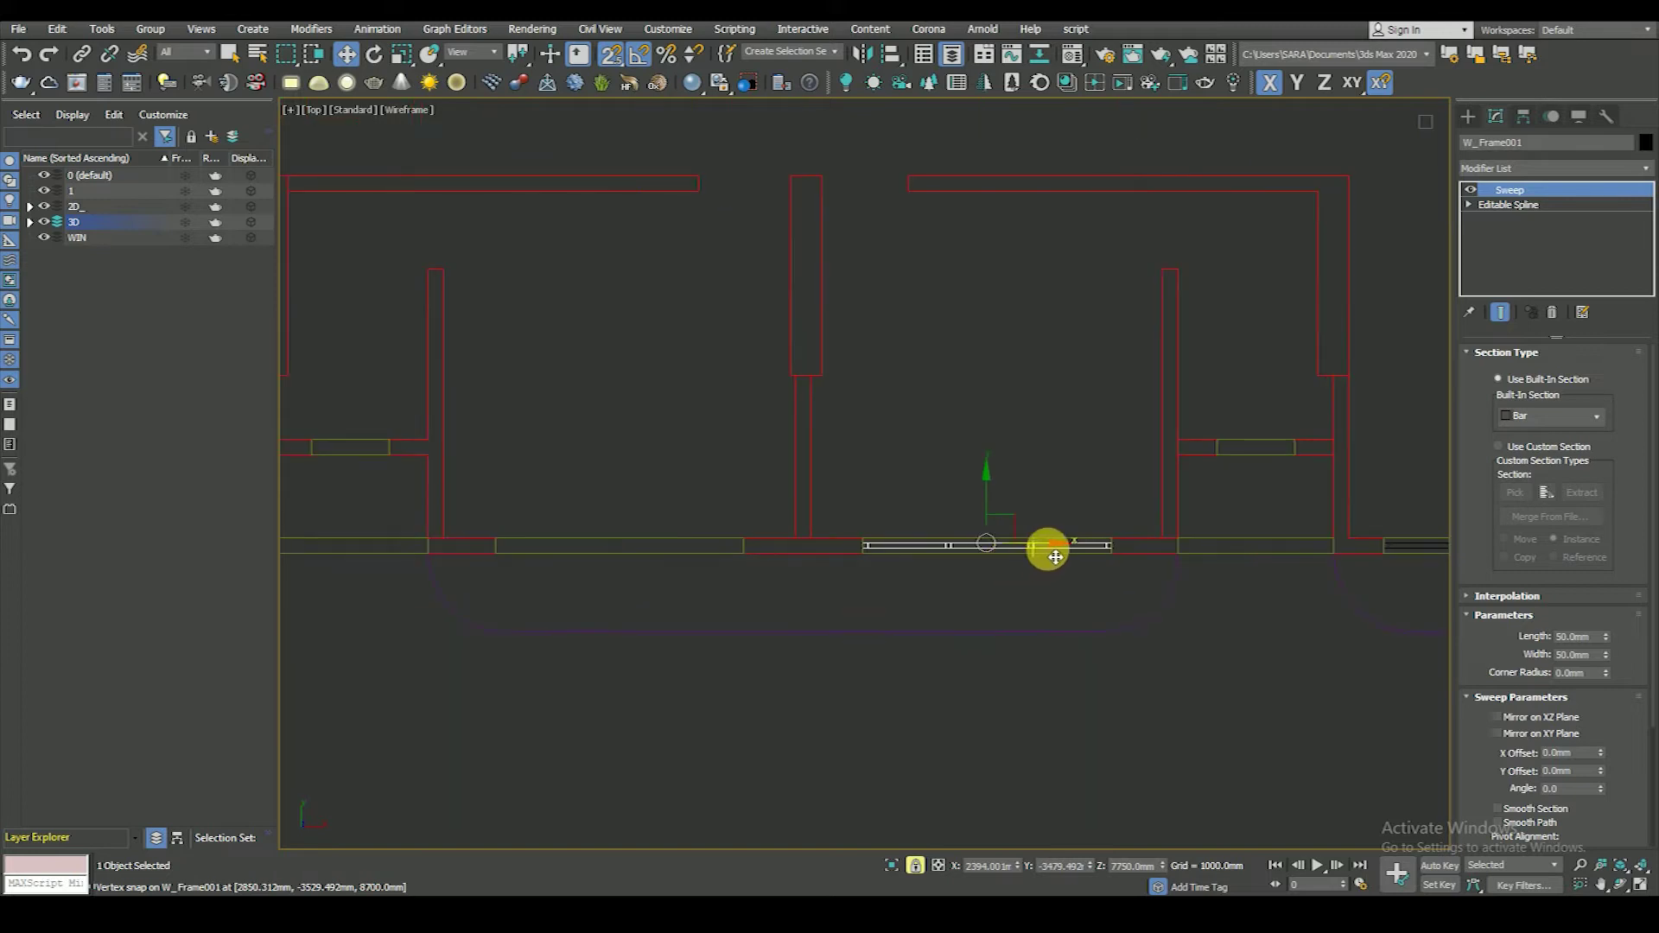
pyautogui.keyDown('shift'); pyautogui.moveTo(1062, 557); pyautogui.dragTo(739, 555); pyautogui.keyUp('shift')
pyautogui.click(843, 534)
# - Clone a third frame copy into the opening further left along the wall
pyautogui.moveTo(822, 562)
pyautogui.mouseDown(button='middle')
pyautogui.moveTo(959, 567)
pyautogui.moveTo(856, 574)
pyautogui.mouseUp(button='middle')
pyautogui.scroll(2, 960, 567)
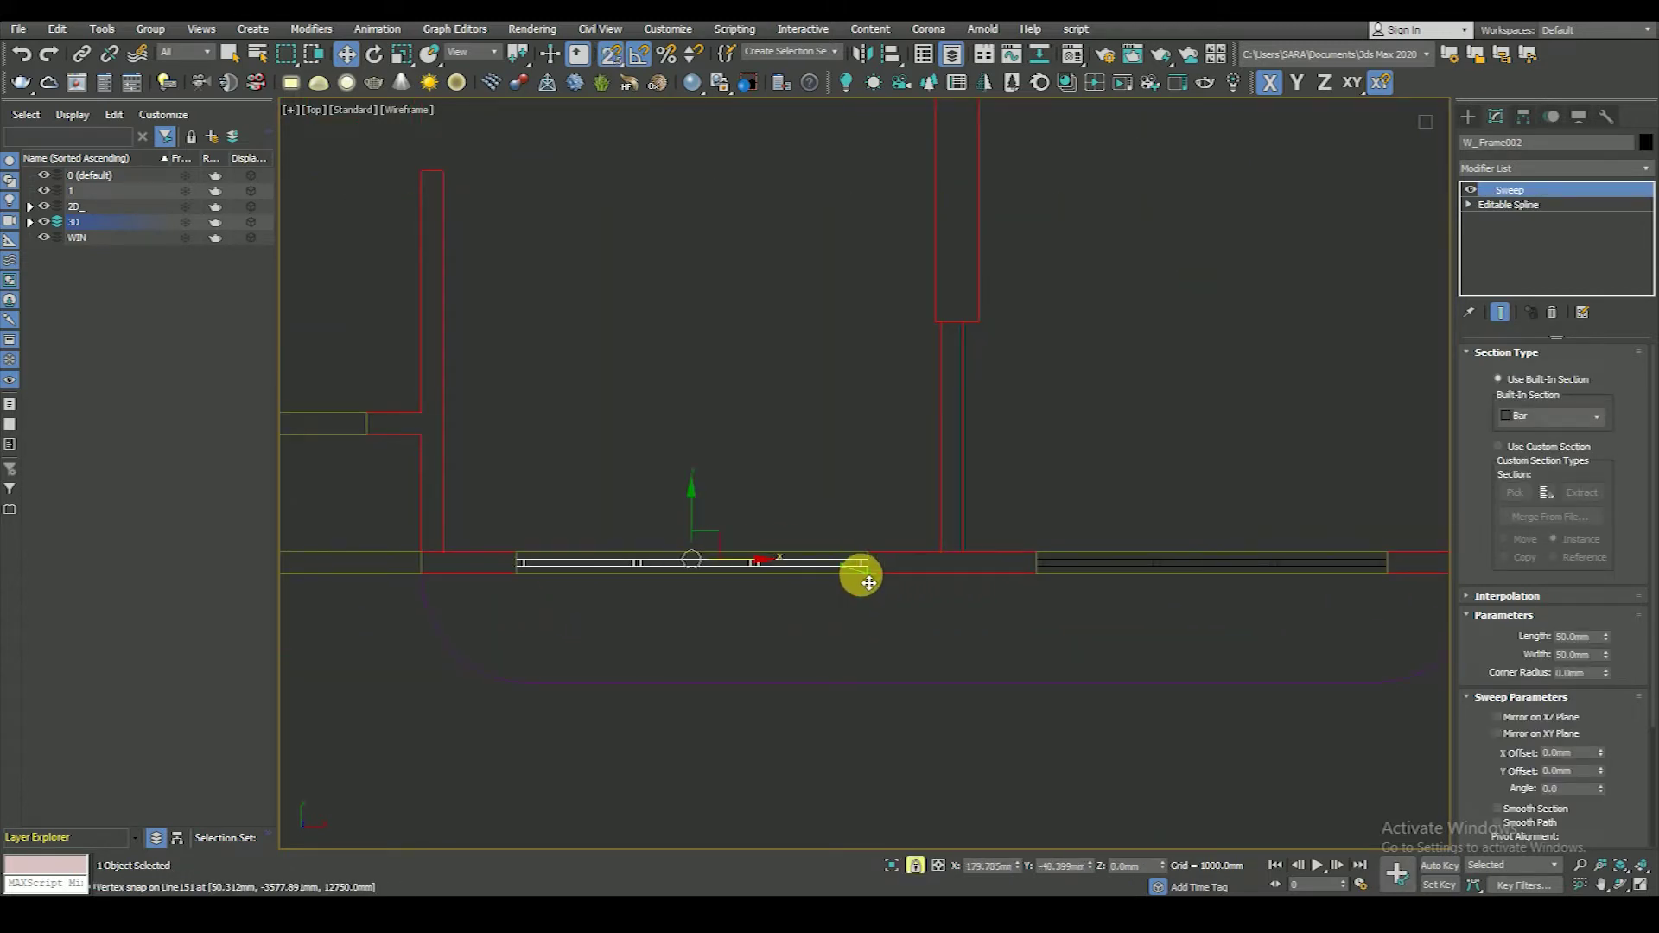
pyautogui.scroll(-5, 869, 581)
pyautogui.scroll(2, 818, 586)
pyautogui.scroll(1, 938, 609)
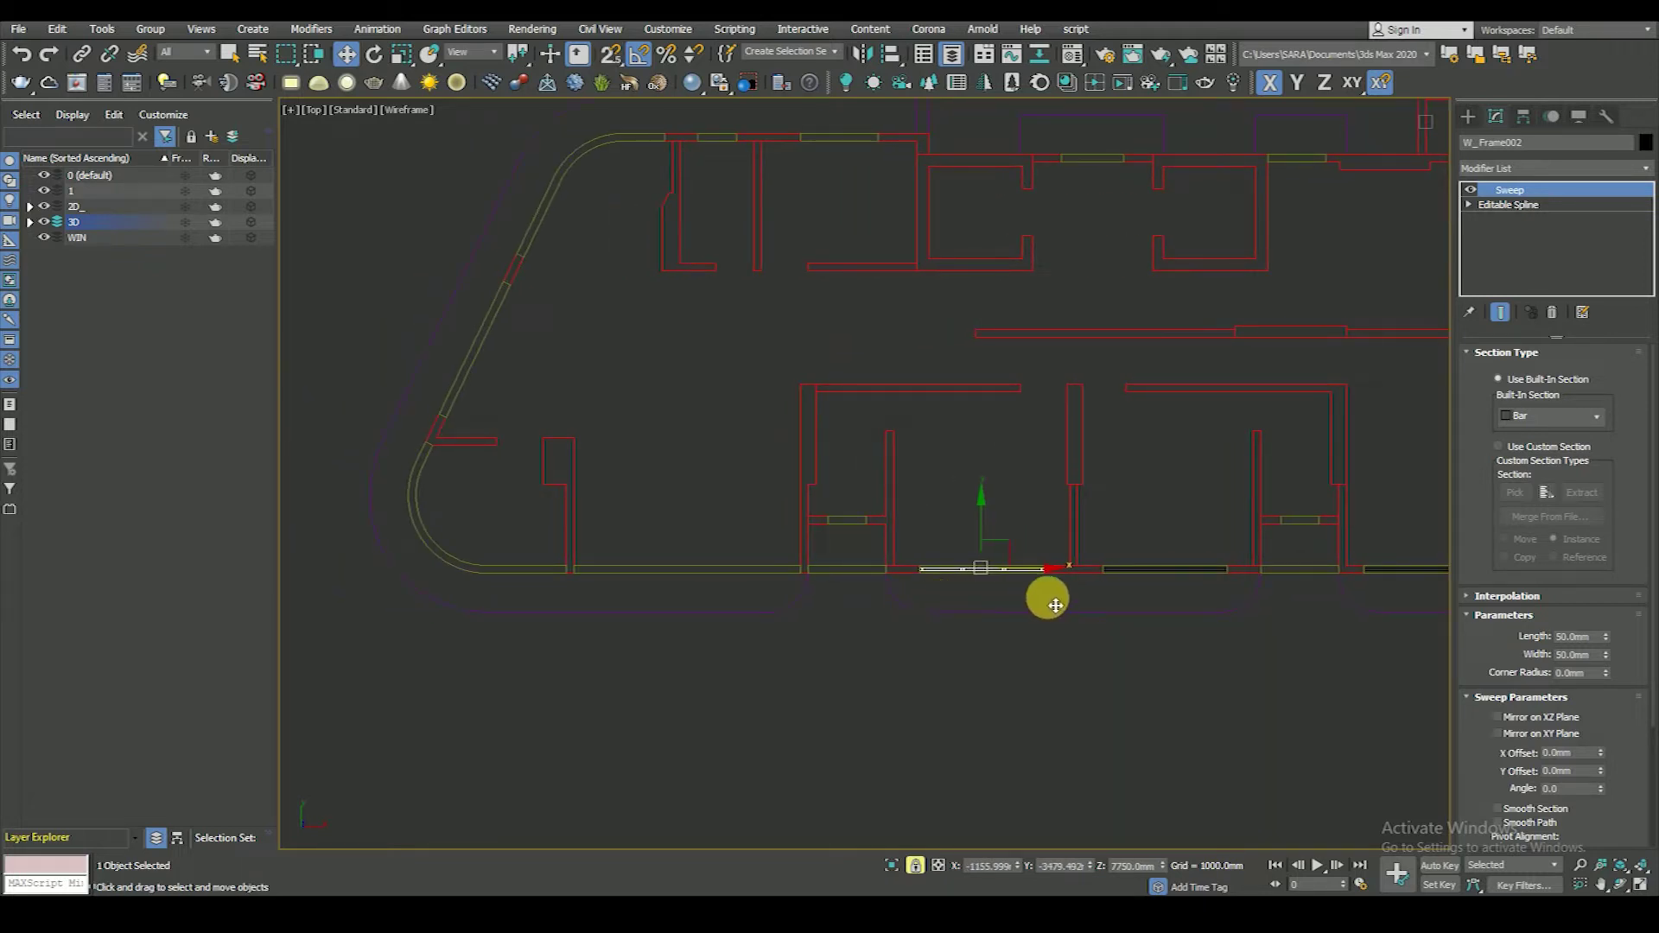
pyautogui.keyDown('shift'); pyautogui.moveTo(1040, 581); pyautogui.dragTo(806, 579); pyautogui.keyUp('shift')
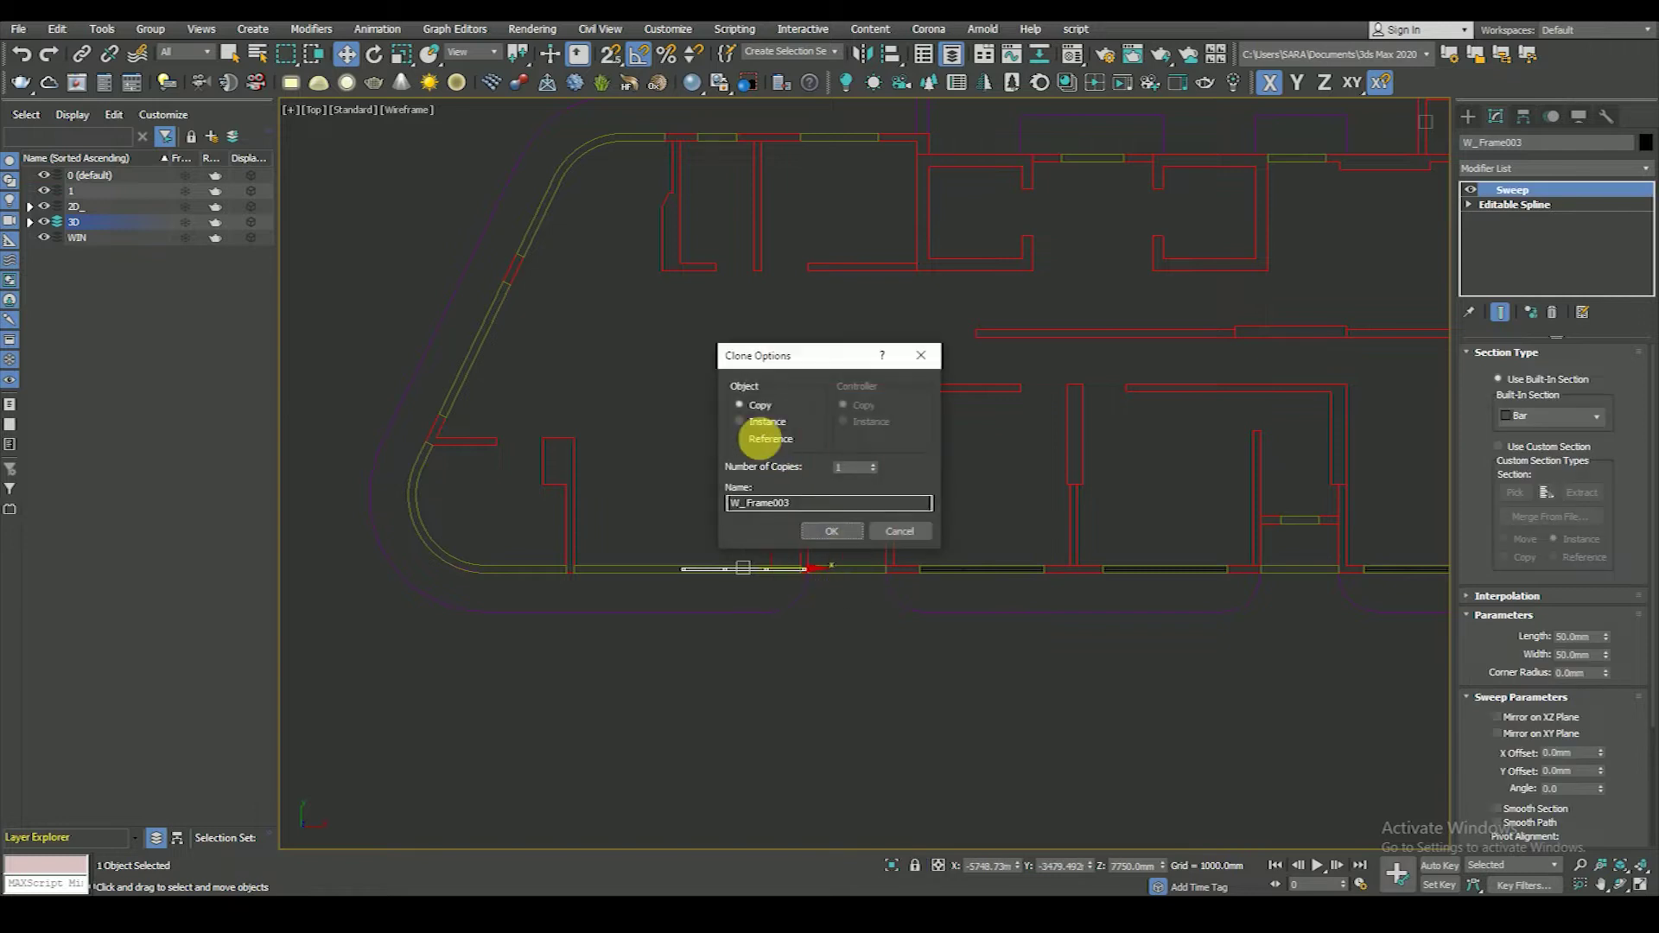
pyautogui.click(822, 529)
pyautogui.scroll(2, 816, 579)
pyautogui.scroll(-2, 803, 570)
# - Select the second frame copy and edit its path at vertex level
pyautogui.click(852, 605)
pyautogui.scroll(3, 985, 557)
pyautogui.click(994, 558)
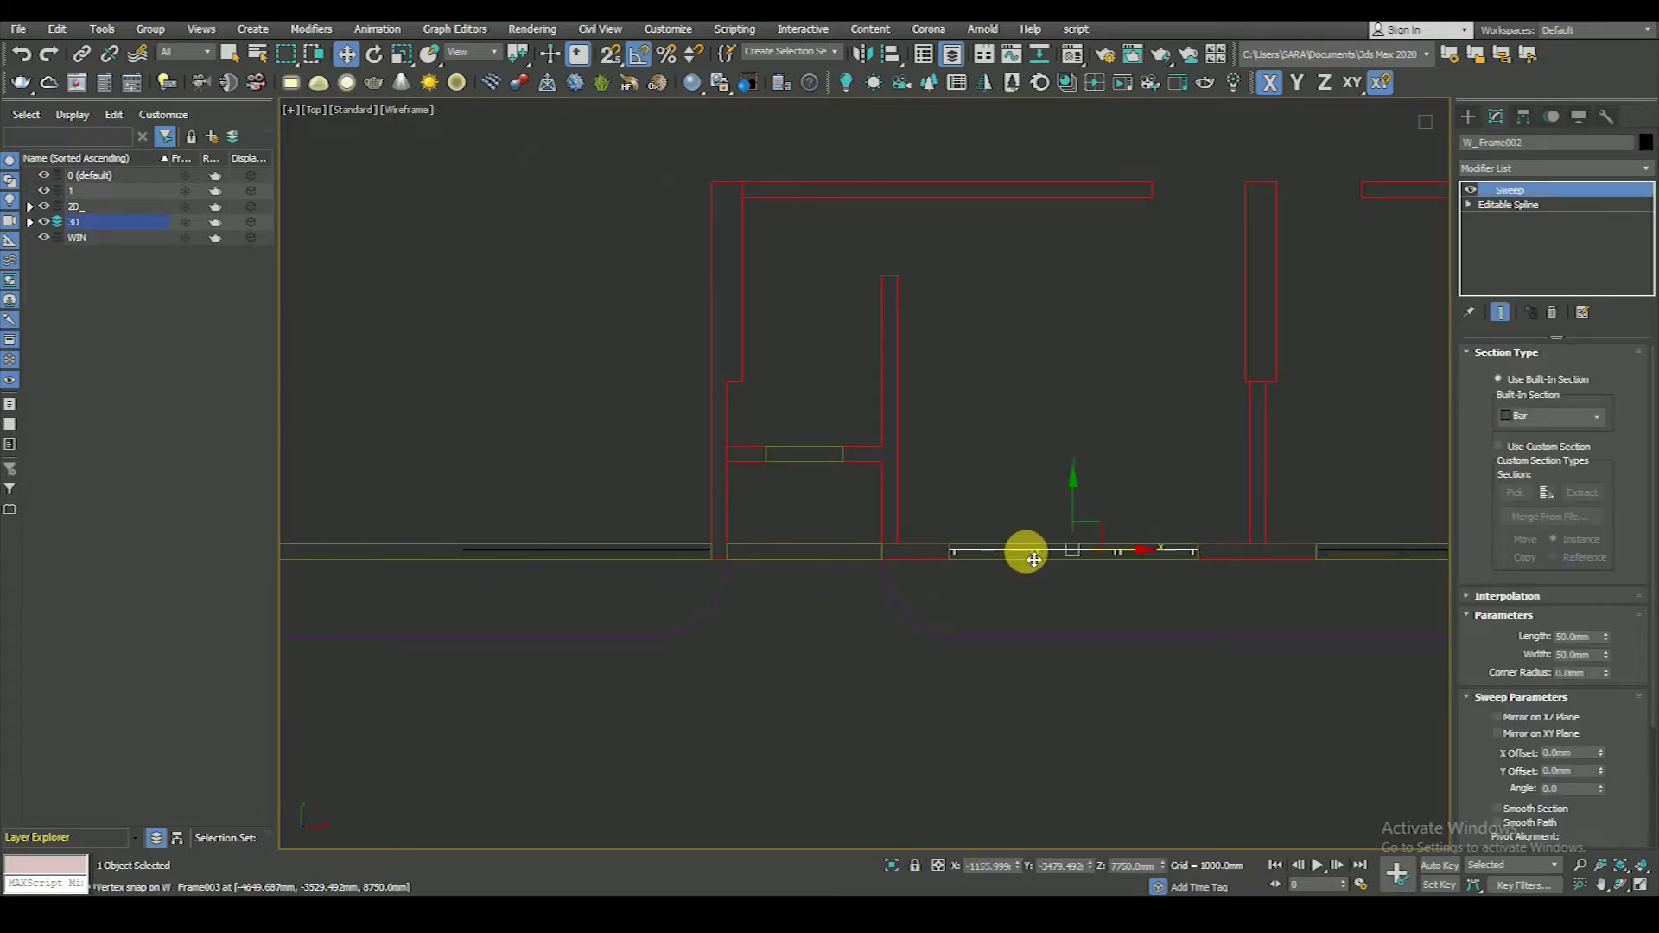
pyautogui.click(1470, 208)
pyautogui.press('1')
pyautogui.scroll(-3, 1363, 367)
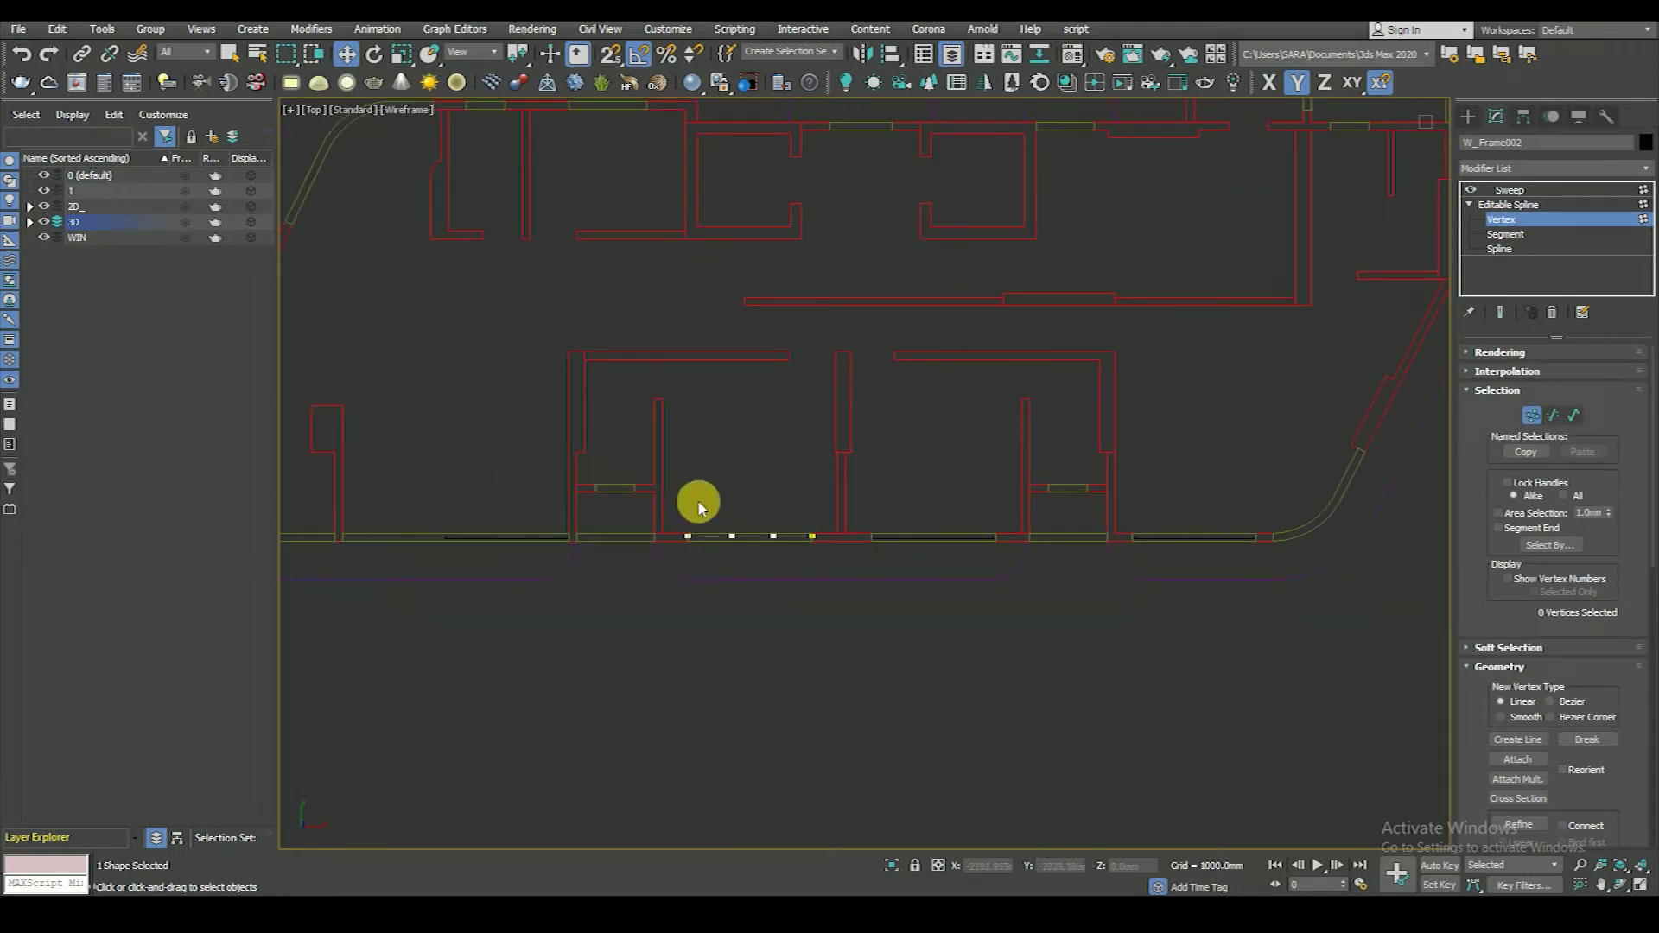
# - Leave the path's vertex editing and select a single window frame
pyautogui.moveTo(697, 562); pyautogui.dragTo(693, 497)
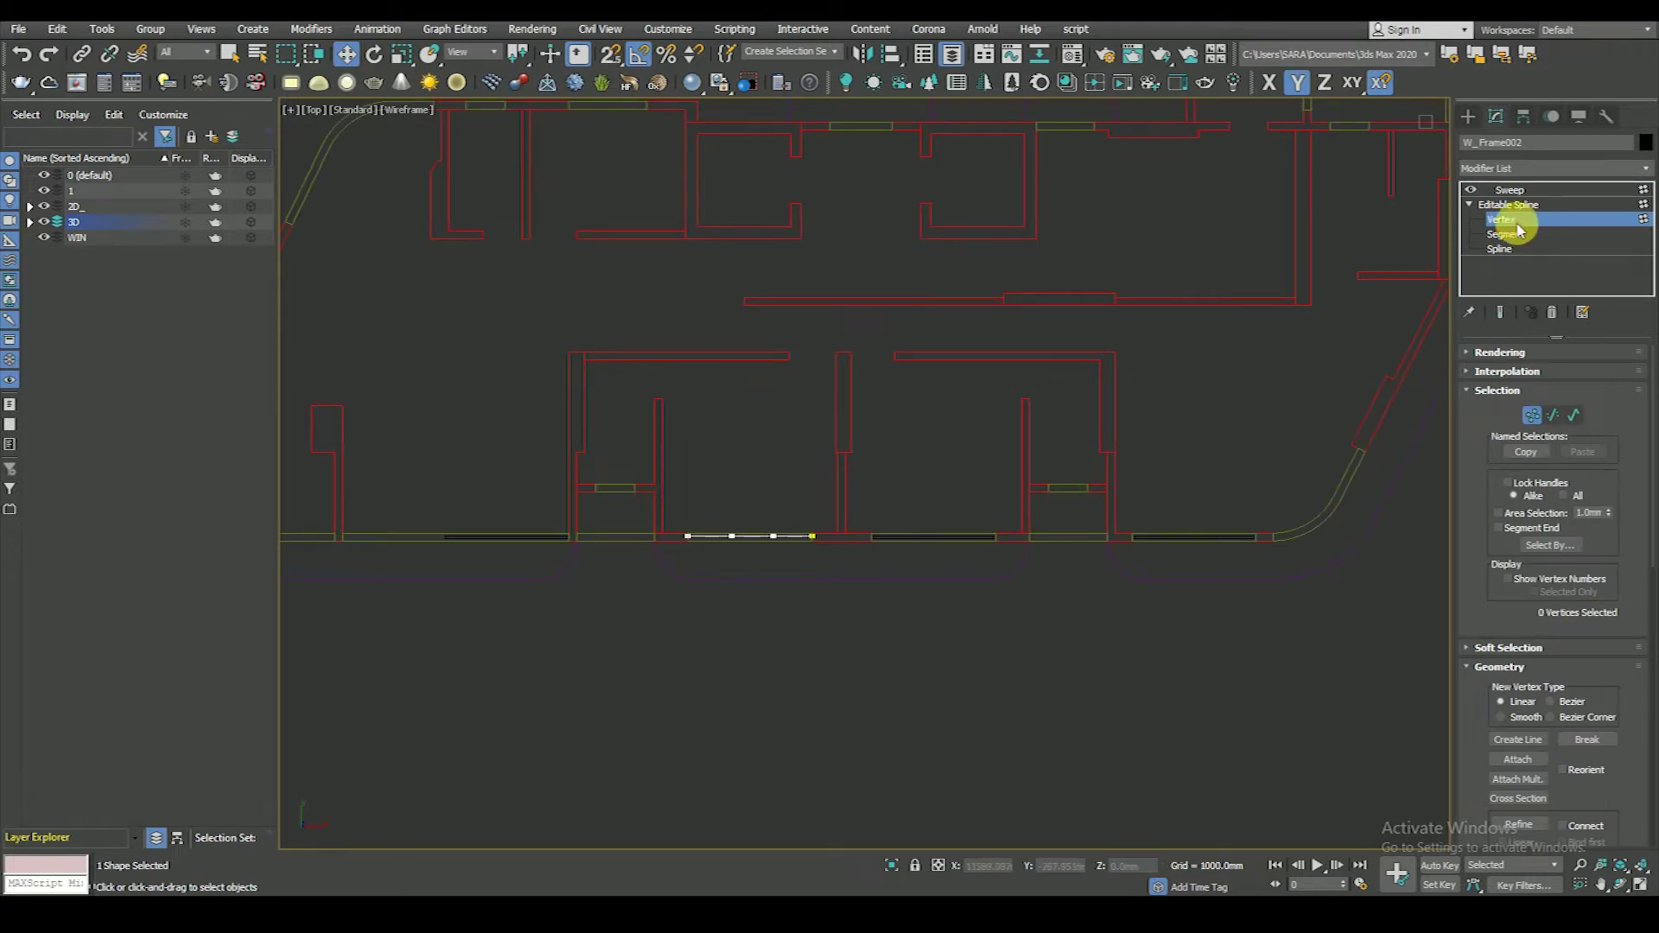
pyautogui.click(1508, 190)
pyautogui.scroll(2, 930, 545)
pyautogui.keyDown('ctrl'); pyautogui.click(907, 523); pyautogui.keyUp('ctrl')
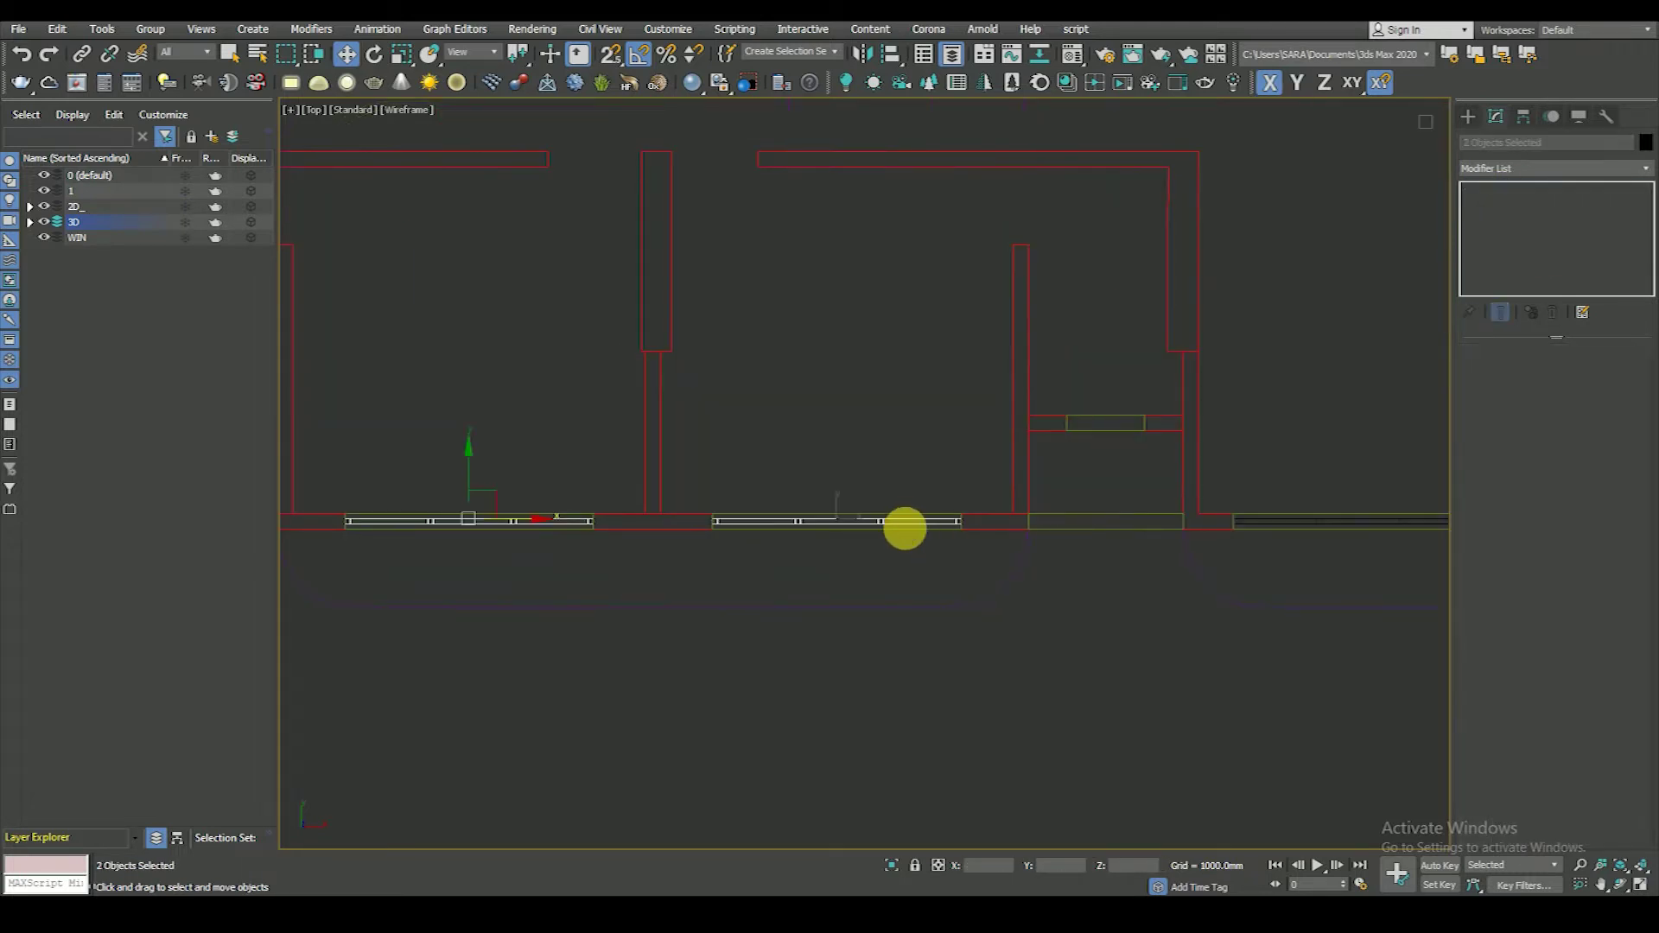
pyautogui.click(1078, 550)
pyautogui.scroll(2, 1093, 531)
pyautogui.scroll(-2, 1124, 531)
# - Clone an instanced frame copy and snap it into the left wall opening
pyautogui.click(884, 541)
pyautogui.keyDown('shift'); pyautogui.moveTo(884, 545); pyautogui.dragTo(865, 546); pyautogui.keyUp('shift')
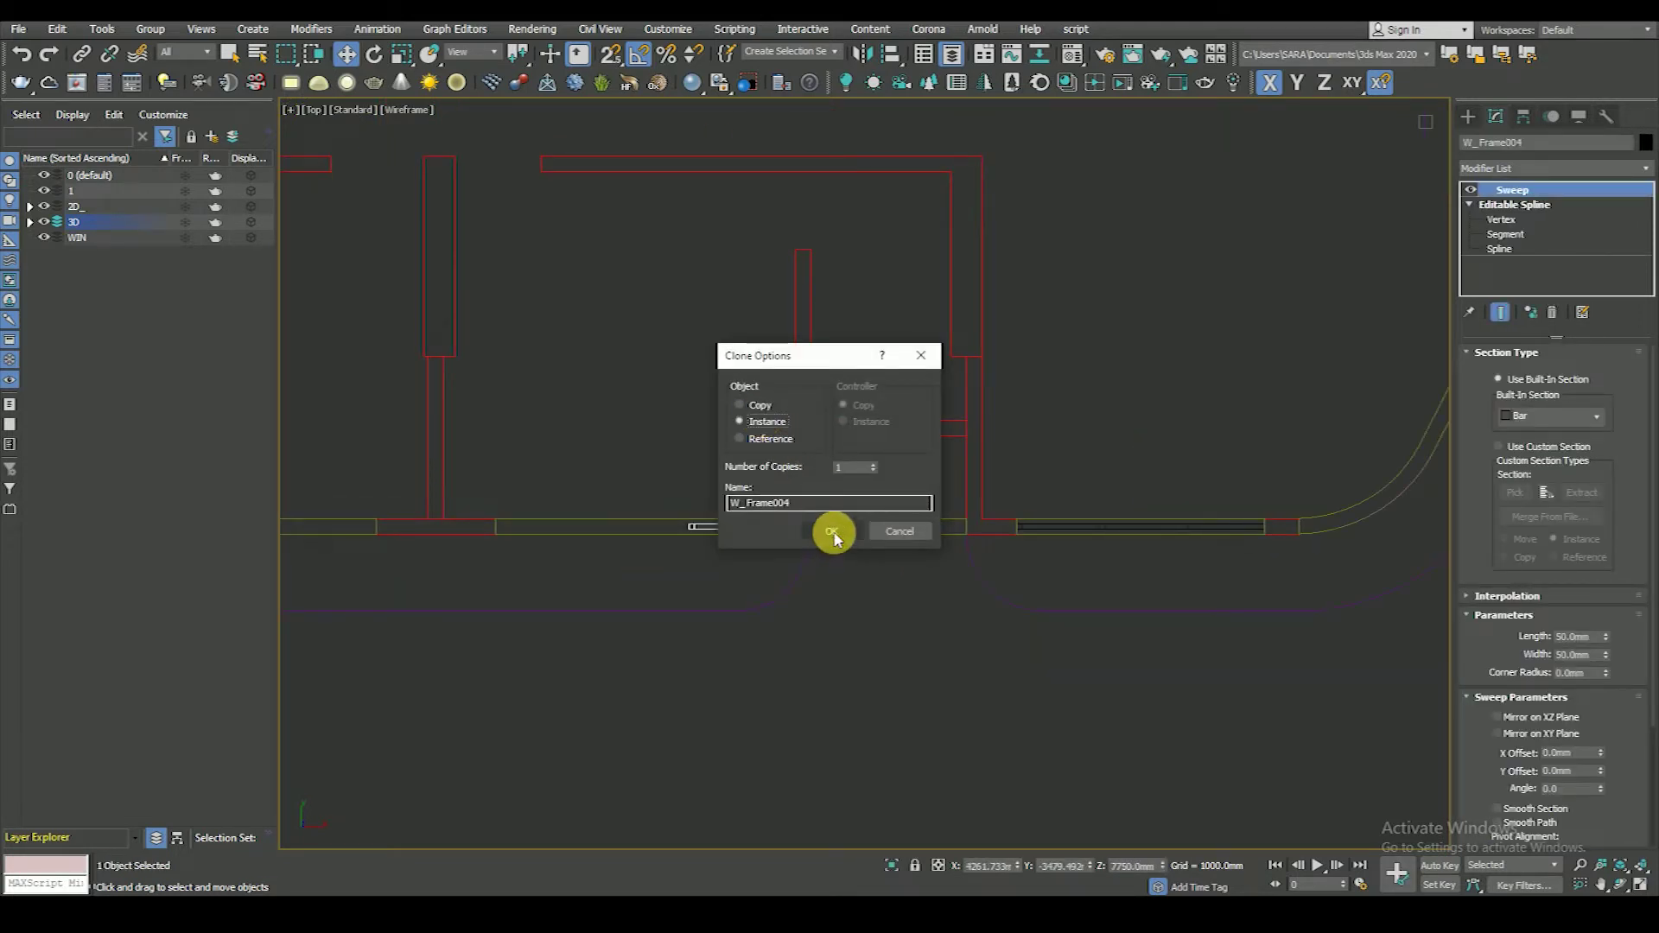
pyautogui.click(830, 530)
pyautogui.press('space')
pyautogui.scroll(2, 890, 556)
pyautogui.press('s')
pyautogui.moveTo(970, 540)
pyautogui.mouseDown()
pyautogui.moveTo(787, 556)
pyautogui.moveTo(636, 541)
pyautogui.mouseUp()
pyautogui.scroll(-3, 787, 555)
pyautogui.click(830, 530)
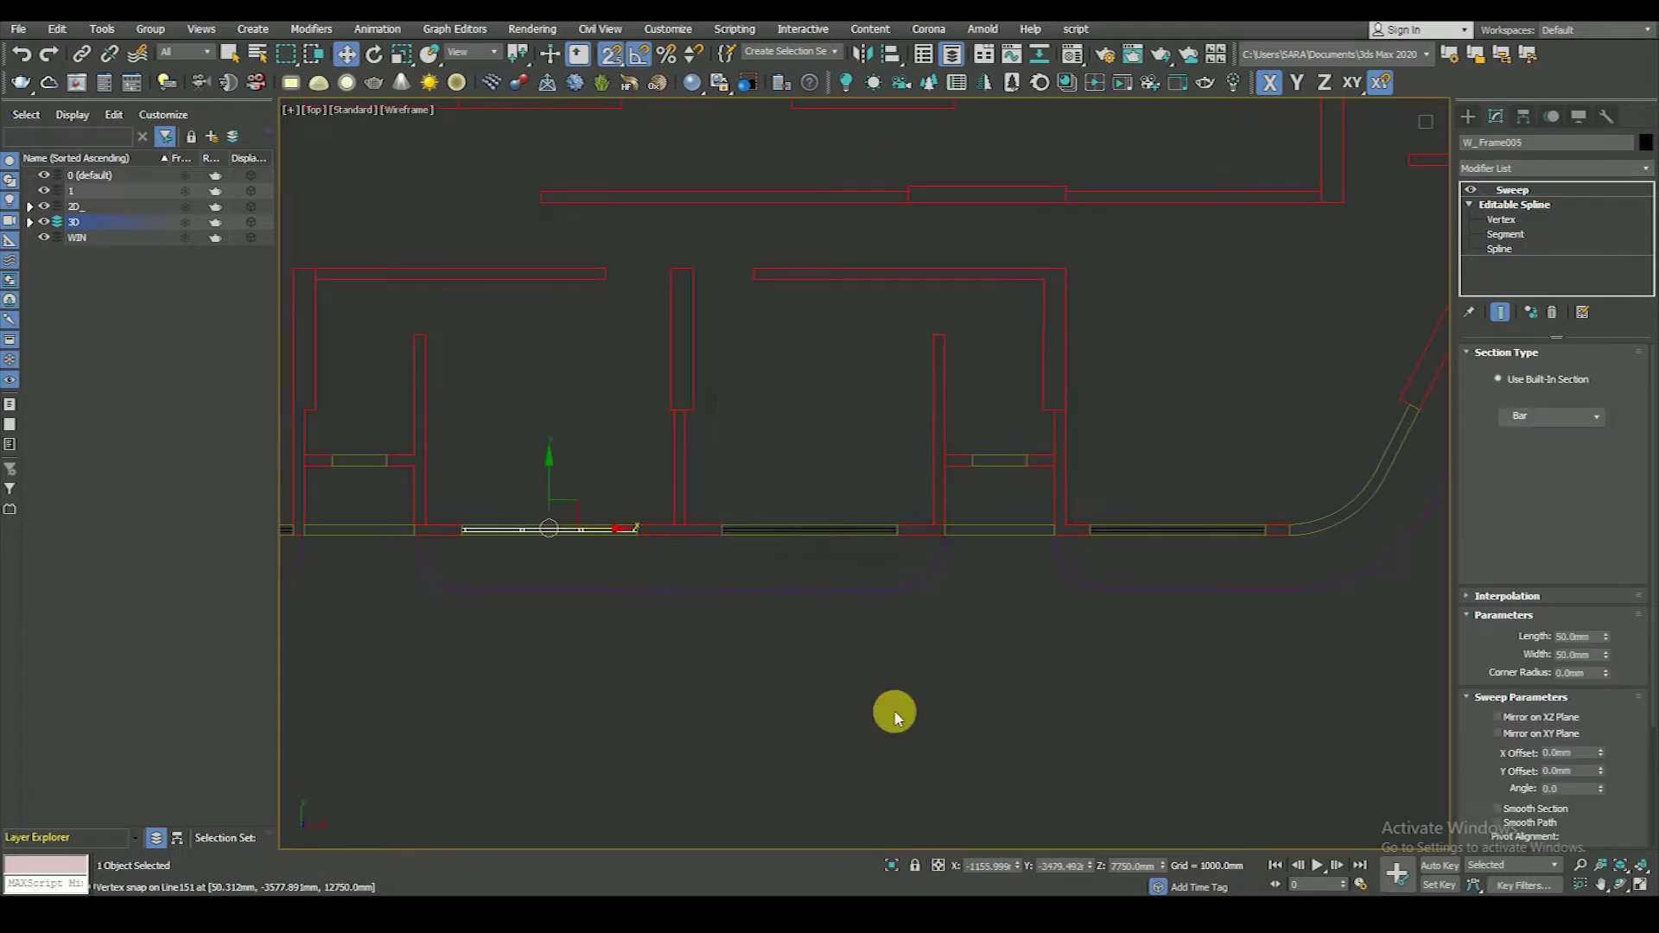
pyautogui.click(894, 709)
# - Select W_Frame003, pan the plan view right, then deselect it
pyautogui.scroll(-5, 807, 589)
pyautogui.scroll(3, 806, 596)
pyautogui.scroll(2, 718, 552)
pyautogui.click(752, 530)
pyautogui.scroll(-1, 856, 567)
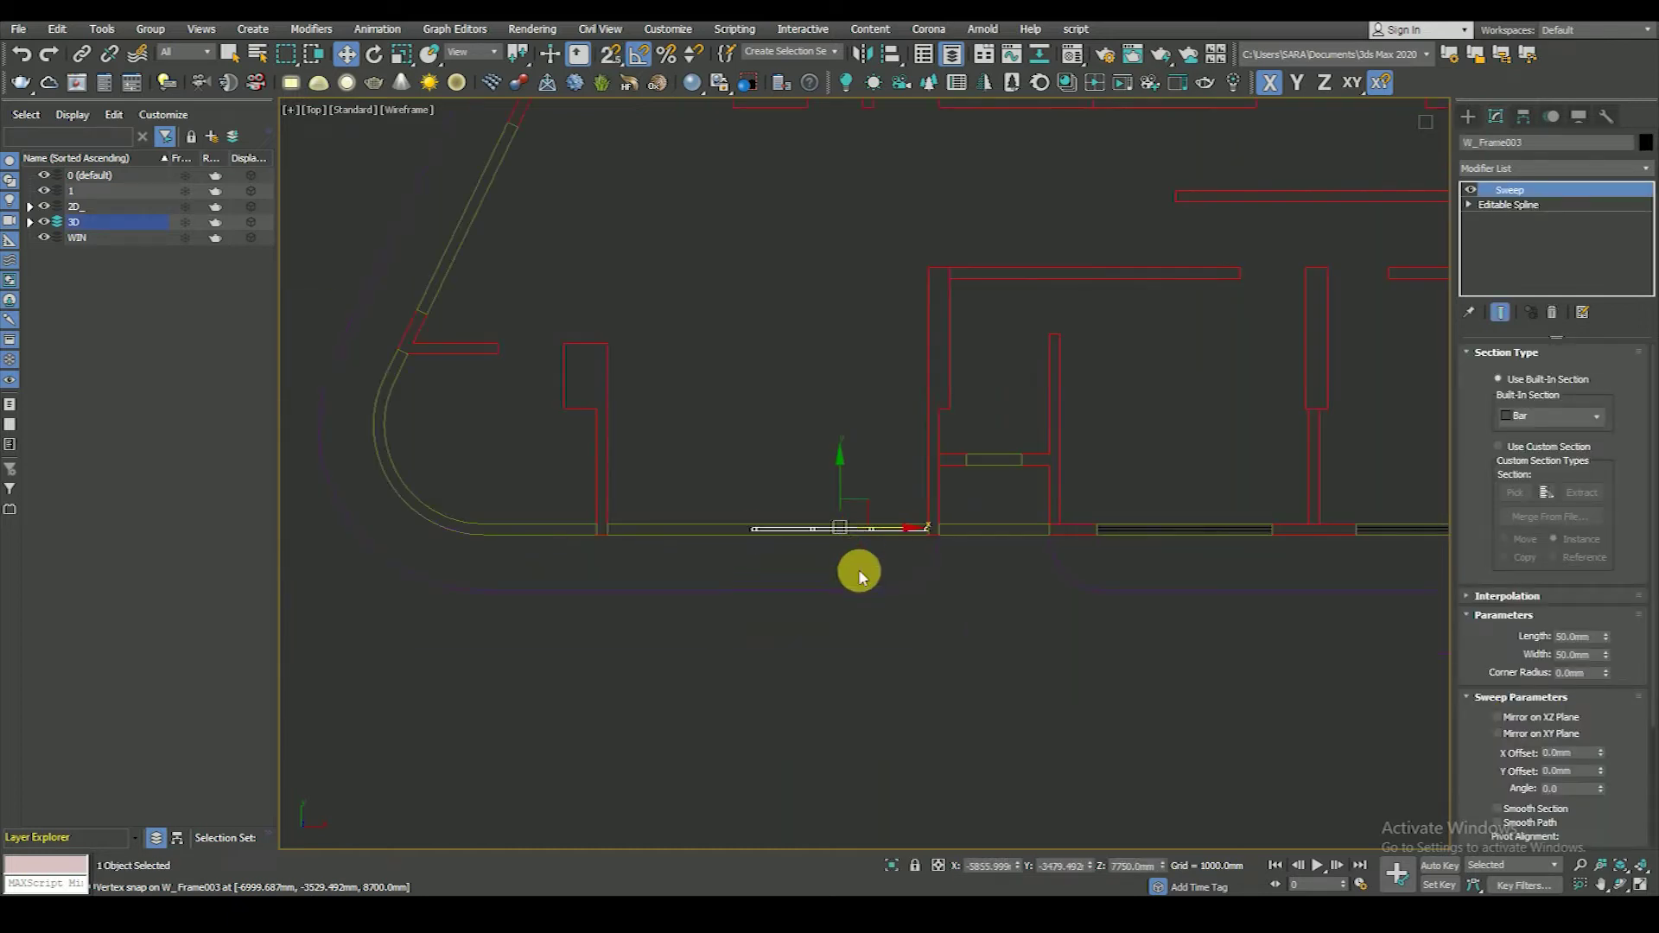
pyautogui.scroll(2, 772, 559)
pyautogui.moveTo(715, 521); pyautogui.dragTo(801, 524, button='middle')
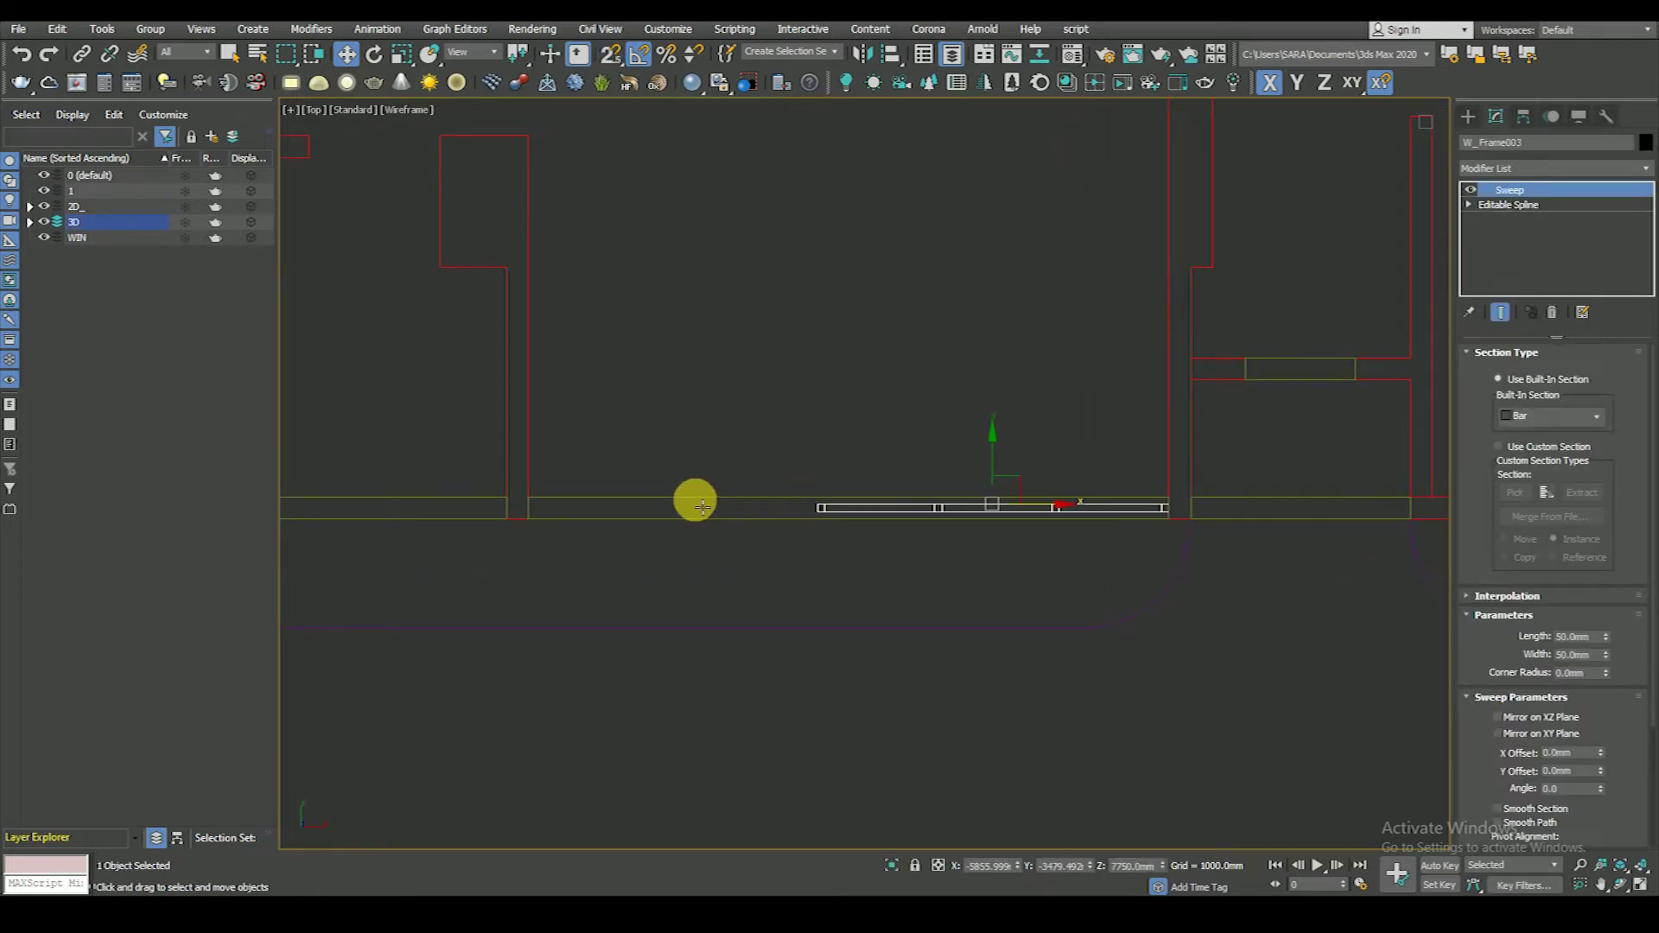
pyautogui.scroll(-2, 897, 572)
pyautogui.click(897, 572)
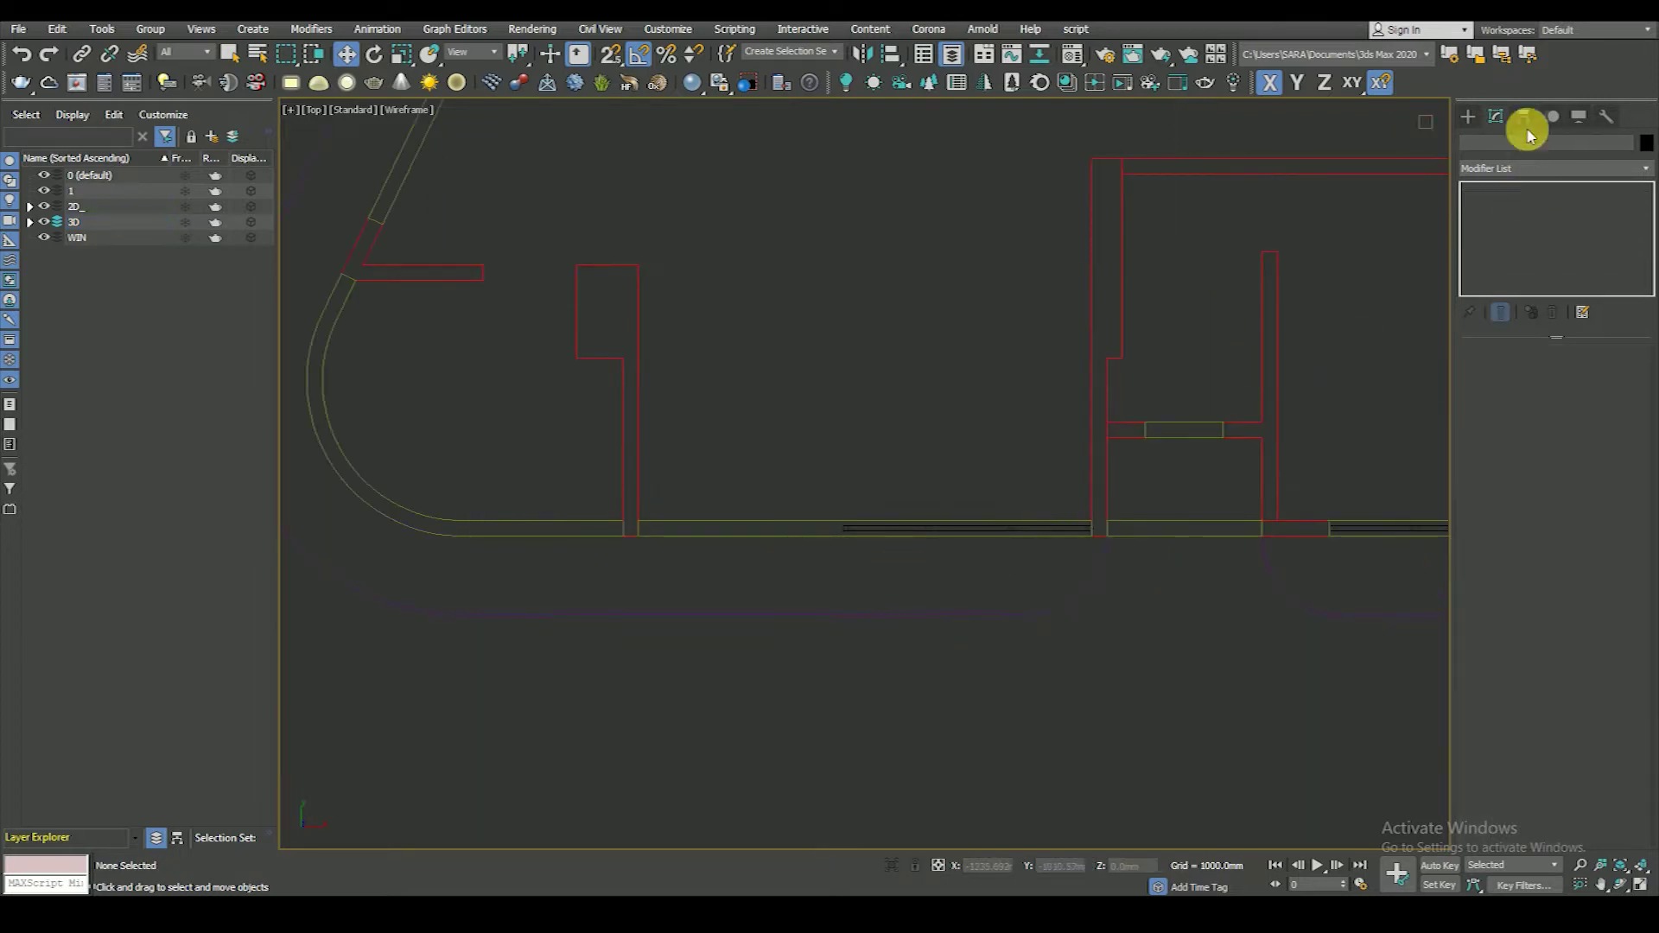
# - Draw a thin guide Plane along the wide wall opening
pyautogui.click(1468, 116)
pyautogui.click(1469, 141)
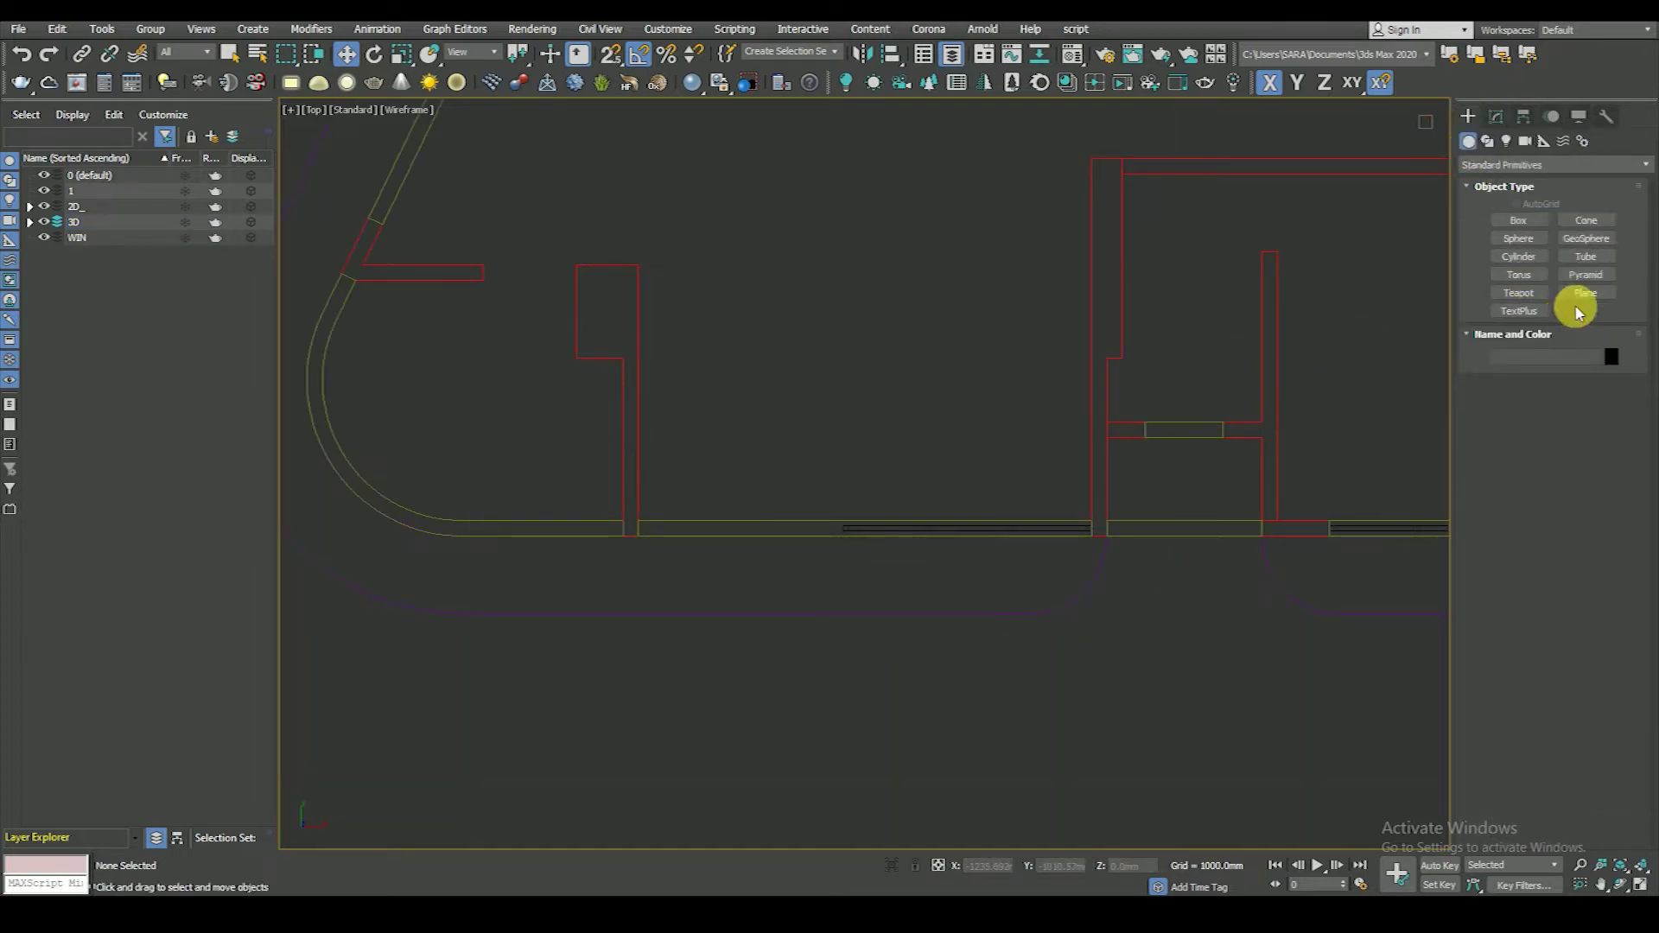
pyautogui.click(1586, 293)
pyautogui.moveTo(640, 523); pyautogui.dragTo(1102, 558)
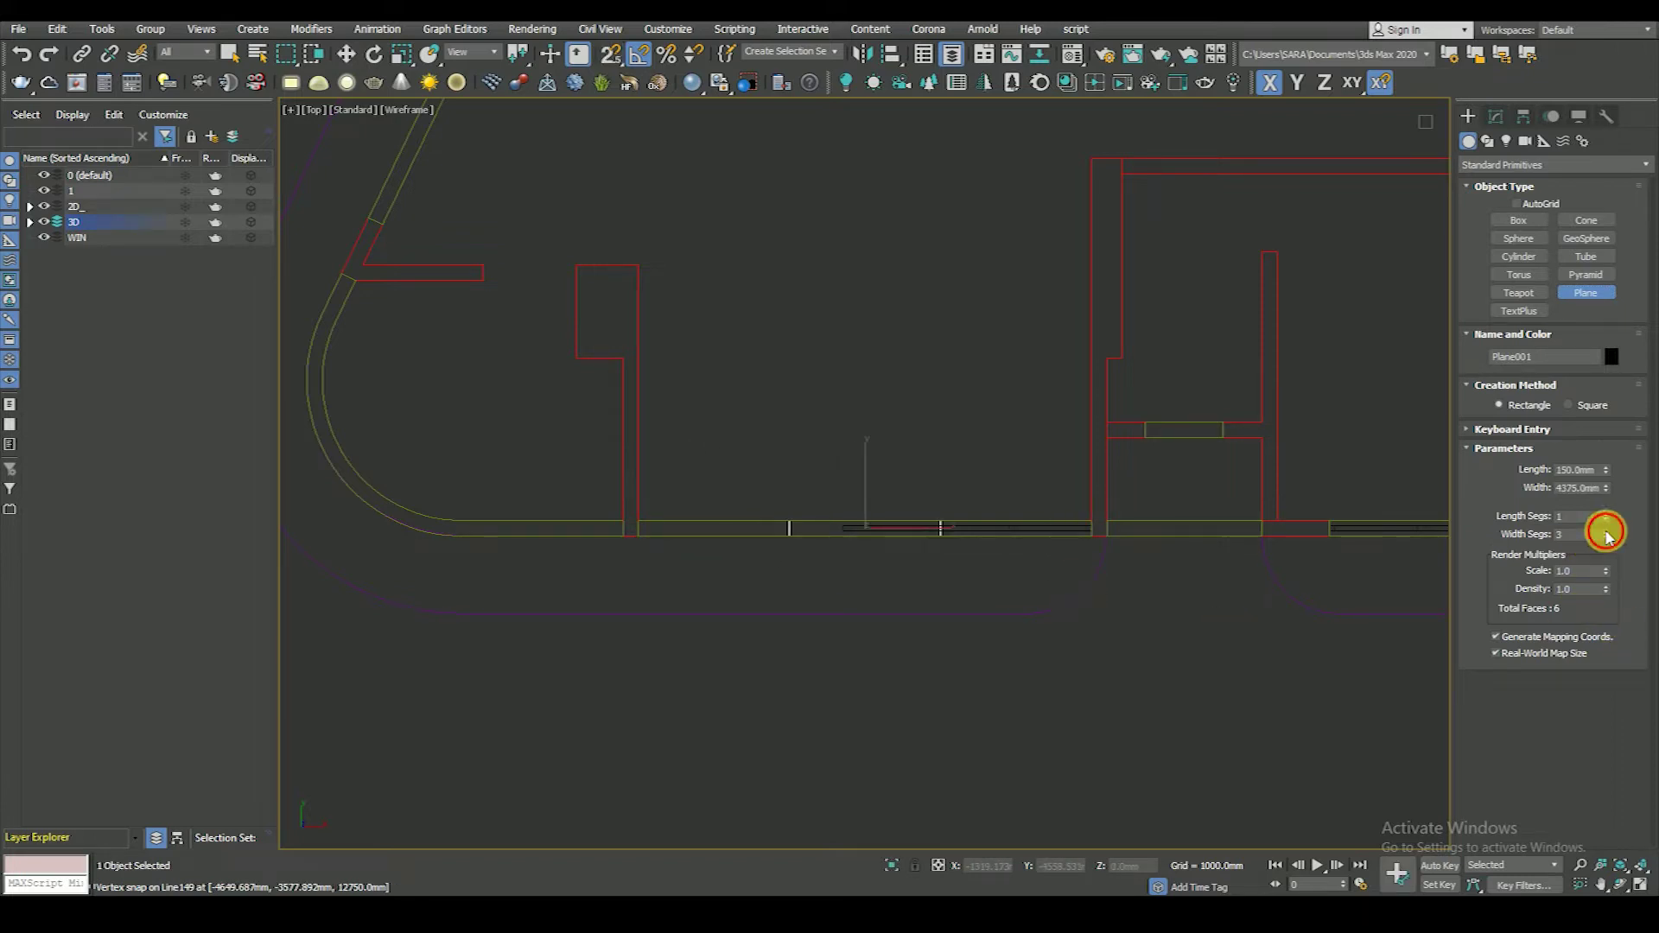
# - Snap W_Frame003's path vertices left to the corners of the wide opening
pyautogui.click(346, 54)
pyautogui.scroll(3, 918, 522)
pyautogui.click(922, 519)
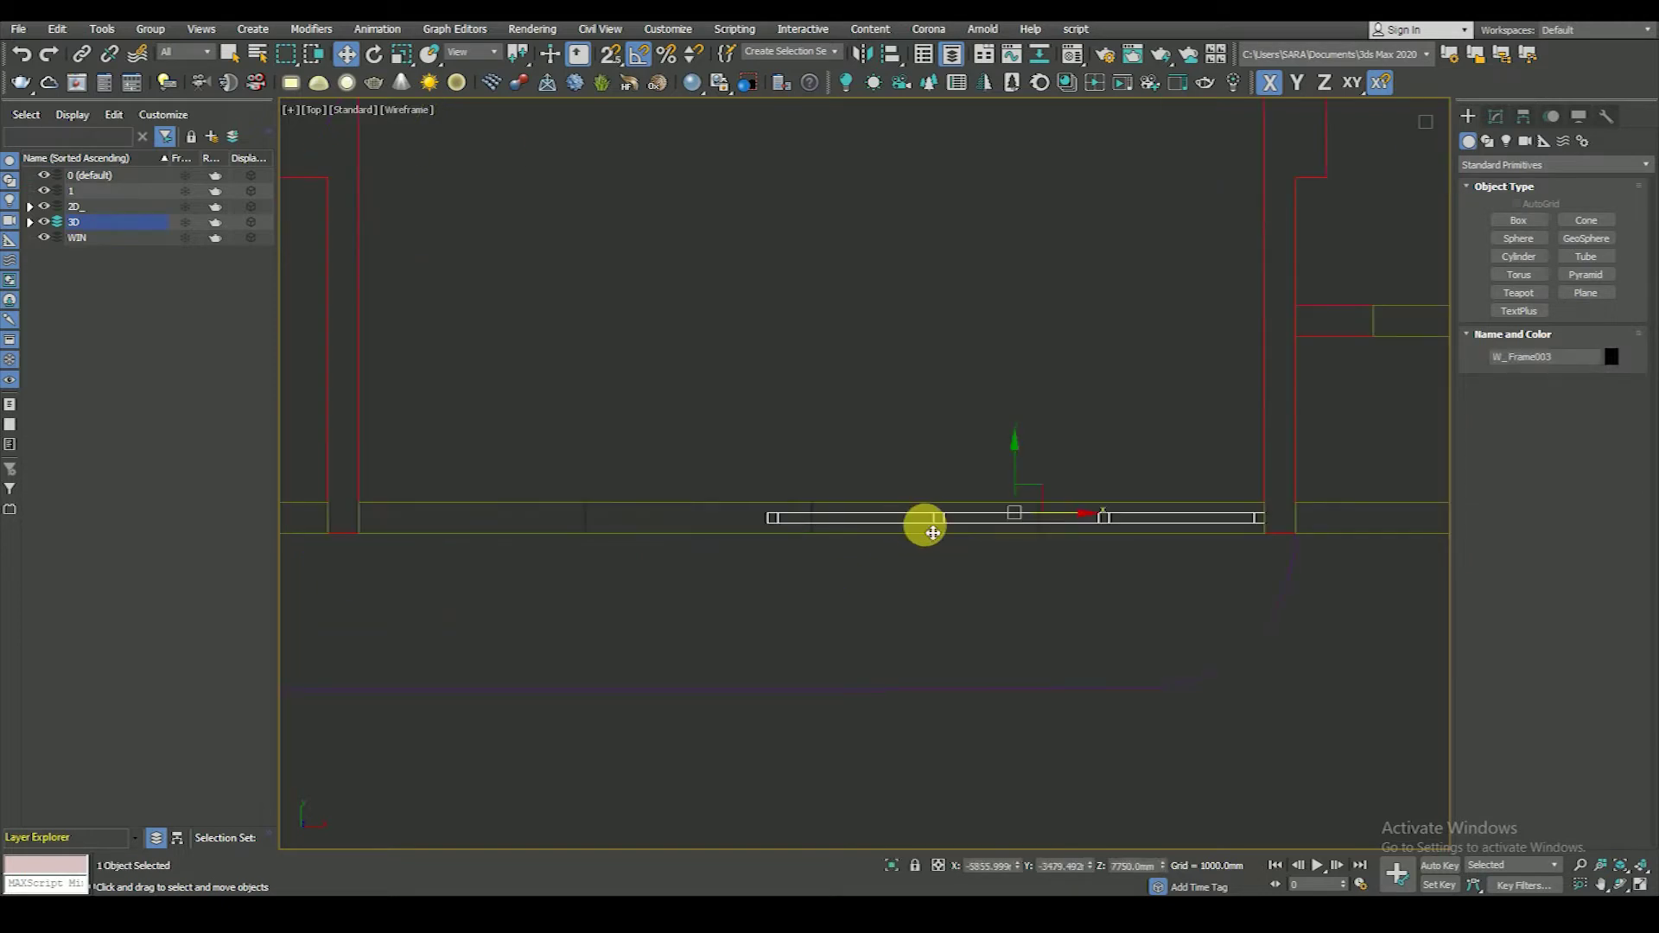
pyautogui.click(1494, 117)
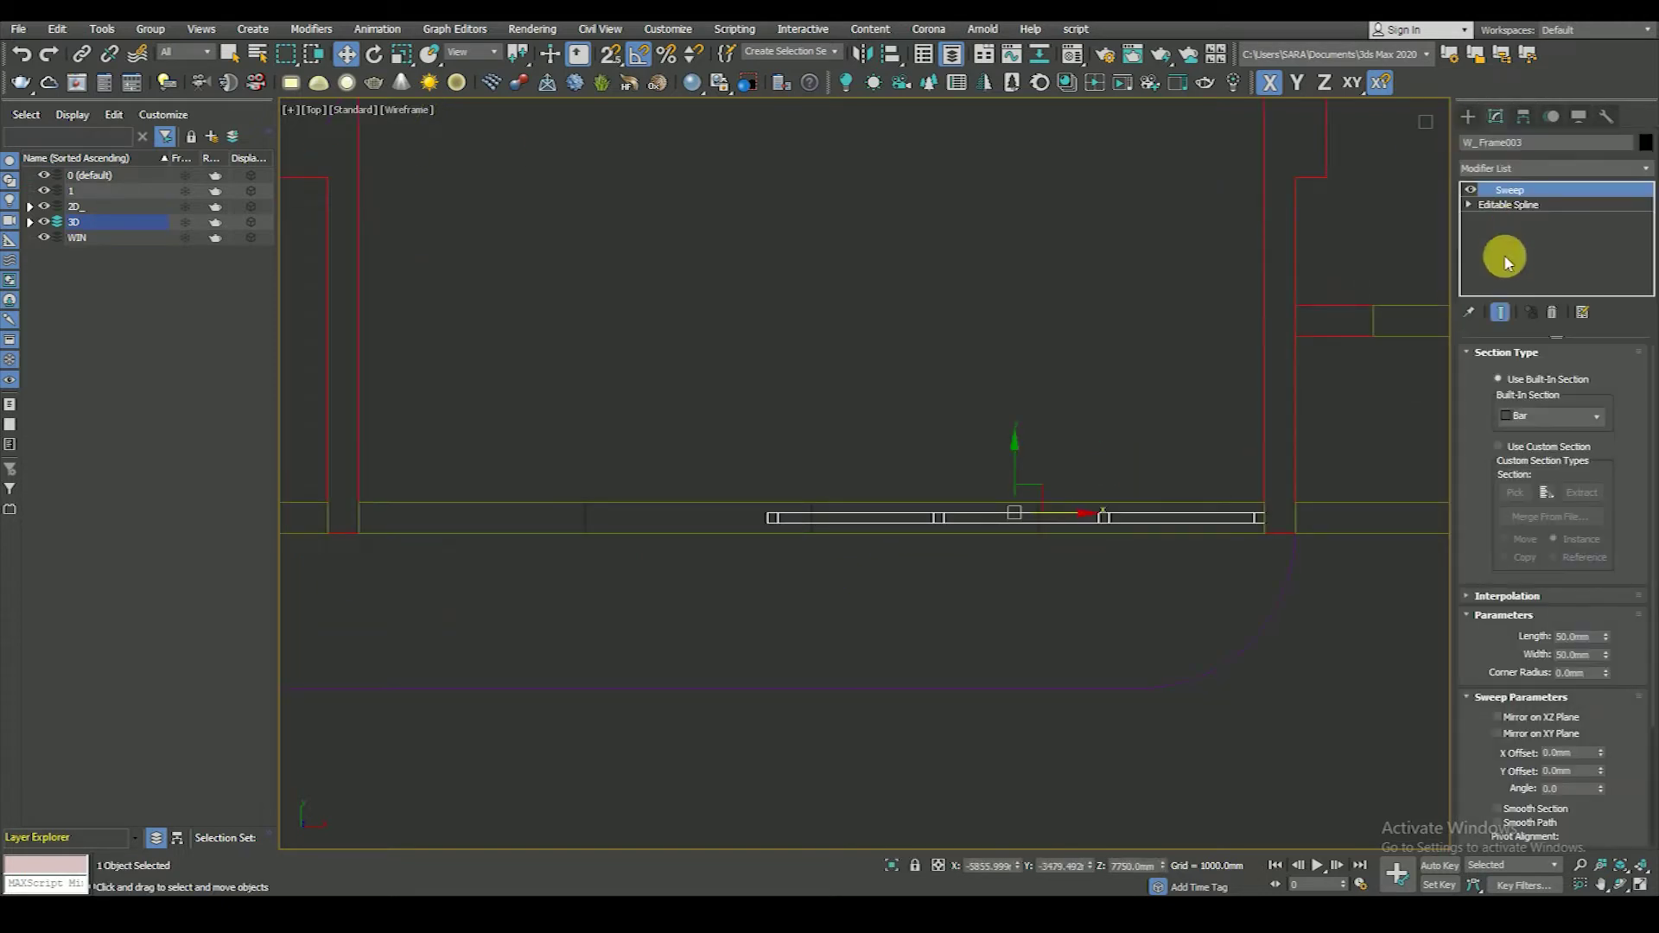
pyautogui.click(1475, 208)
pyautogui.press('1')
pyautogui.scroll(-2, 994, 441)
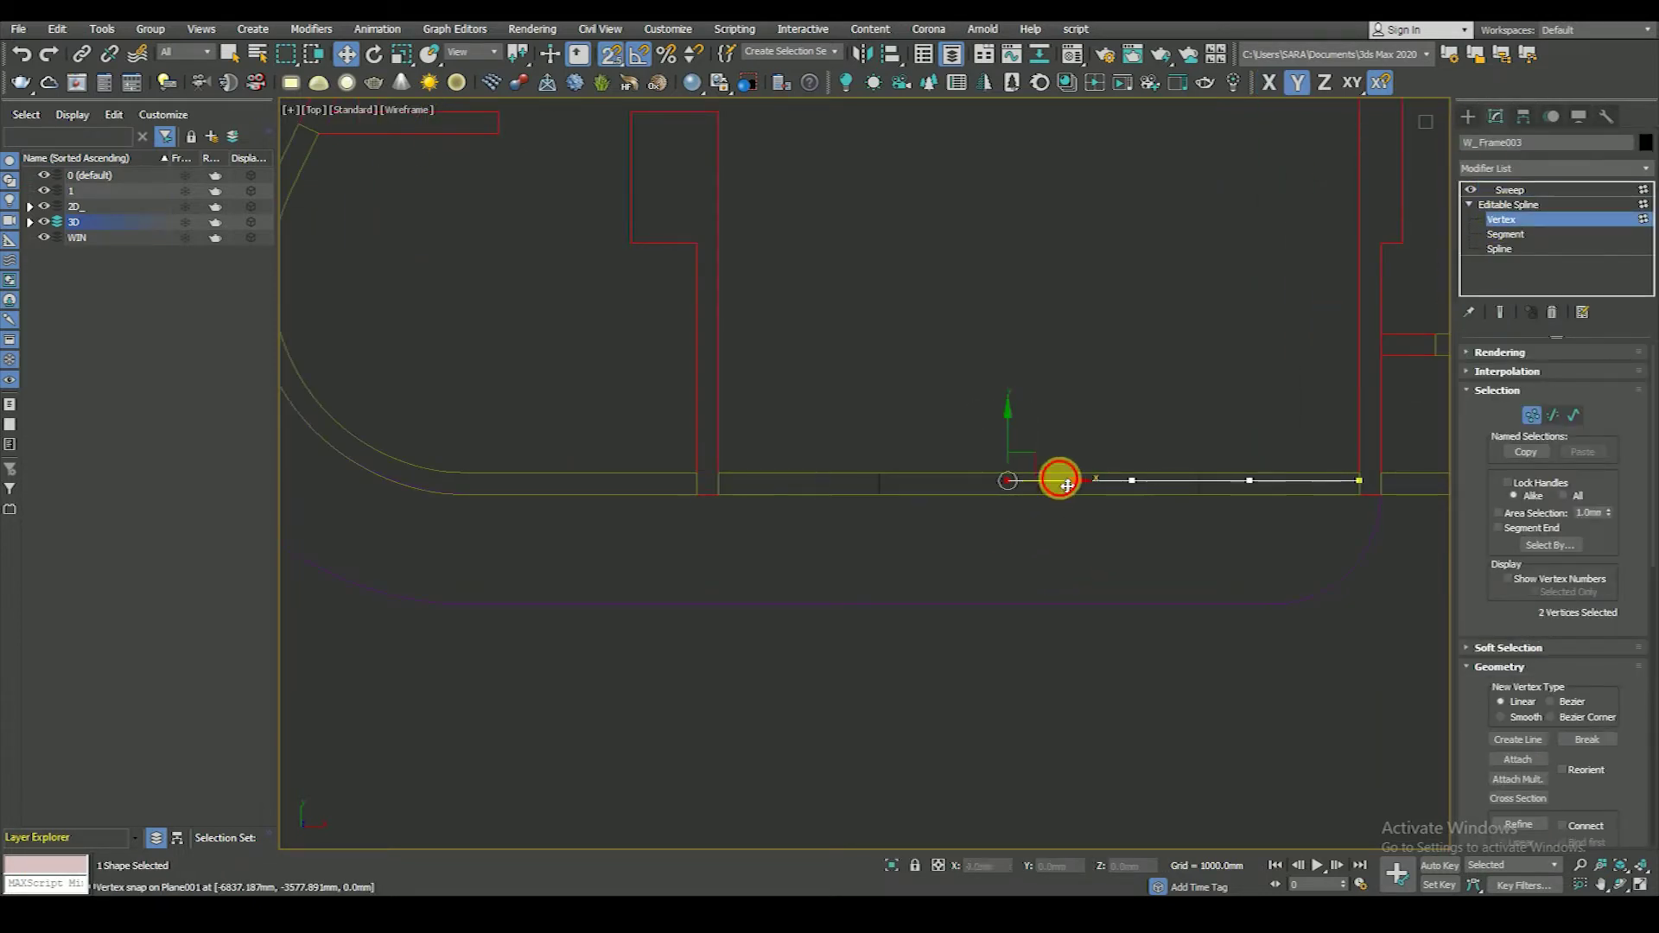
pyautogui.moveTo(1072, 487); pyautogui.dragTo(721, 482)
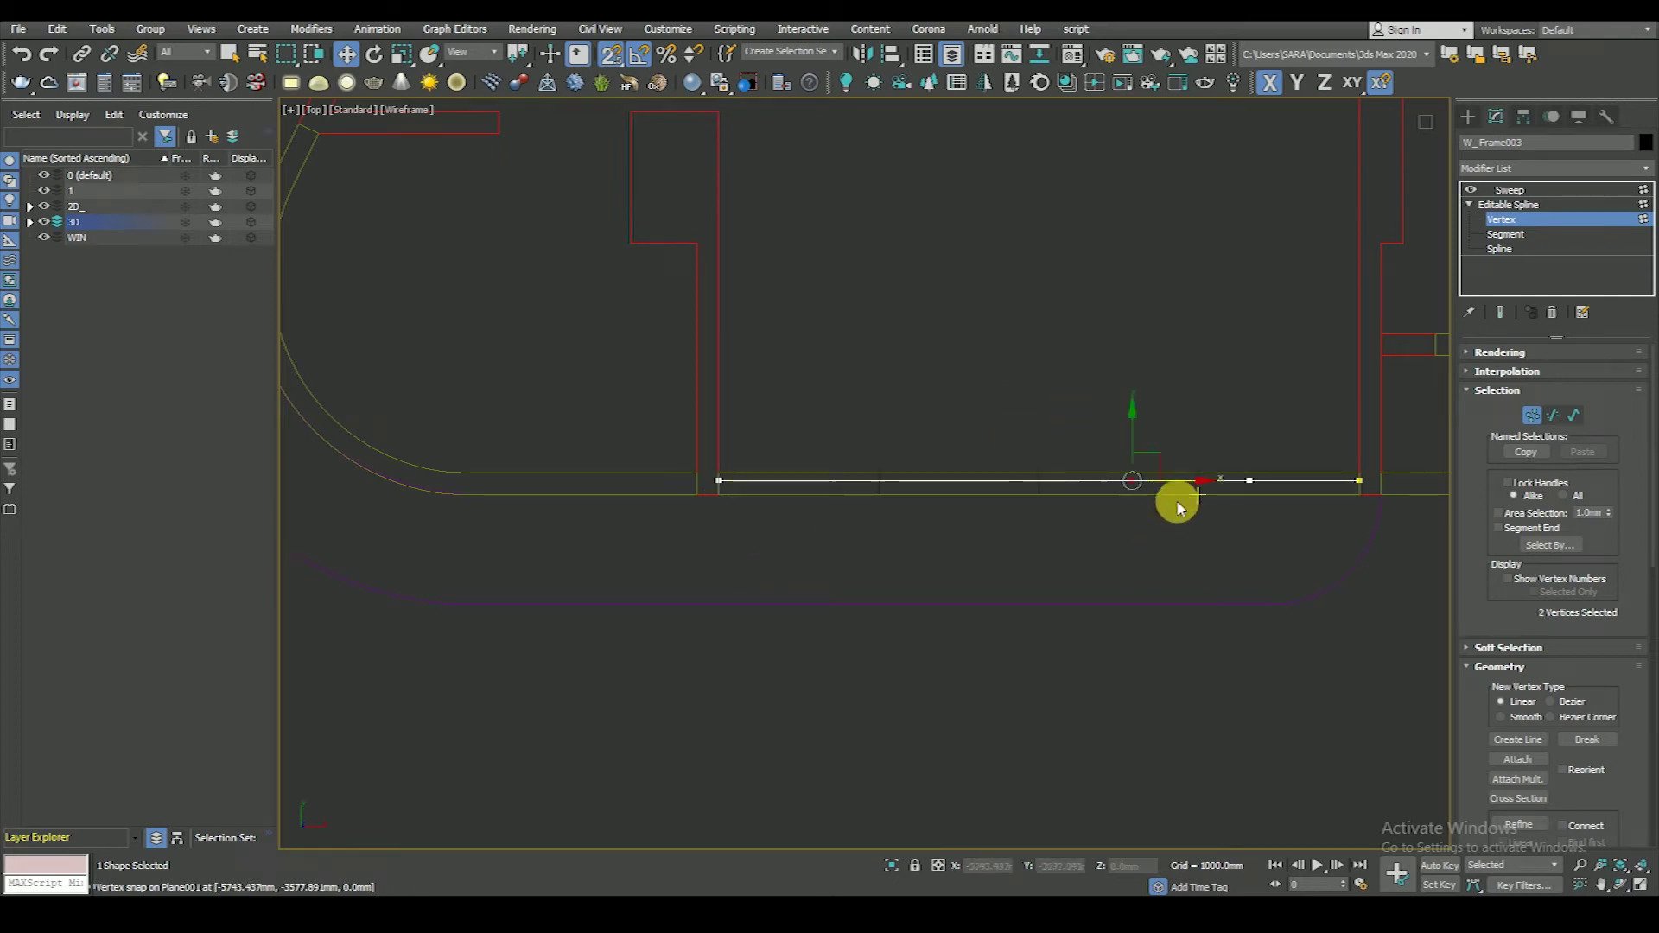
pyautogui.moveTo(1185, 481); pyautogui.dragTo(882, 484)
pyautogui.click(1250, 480)
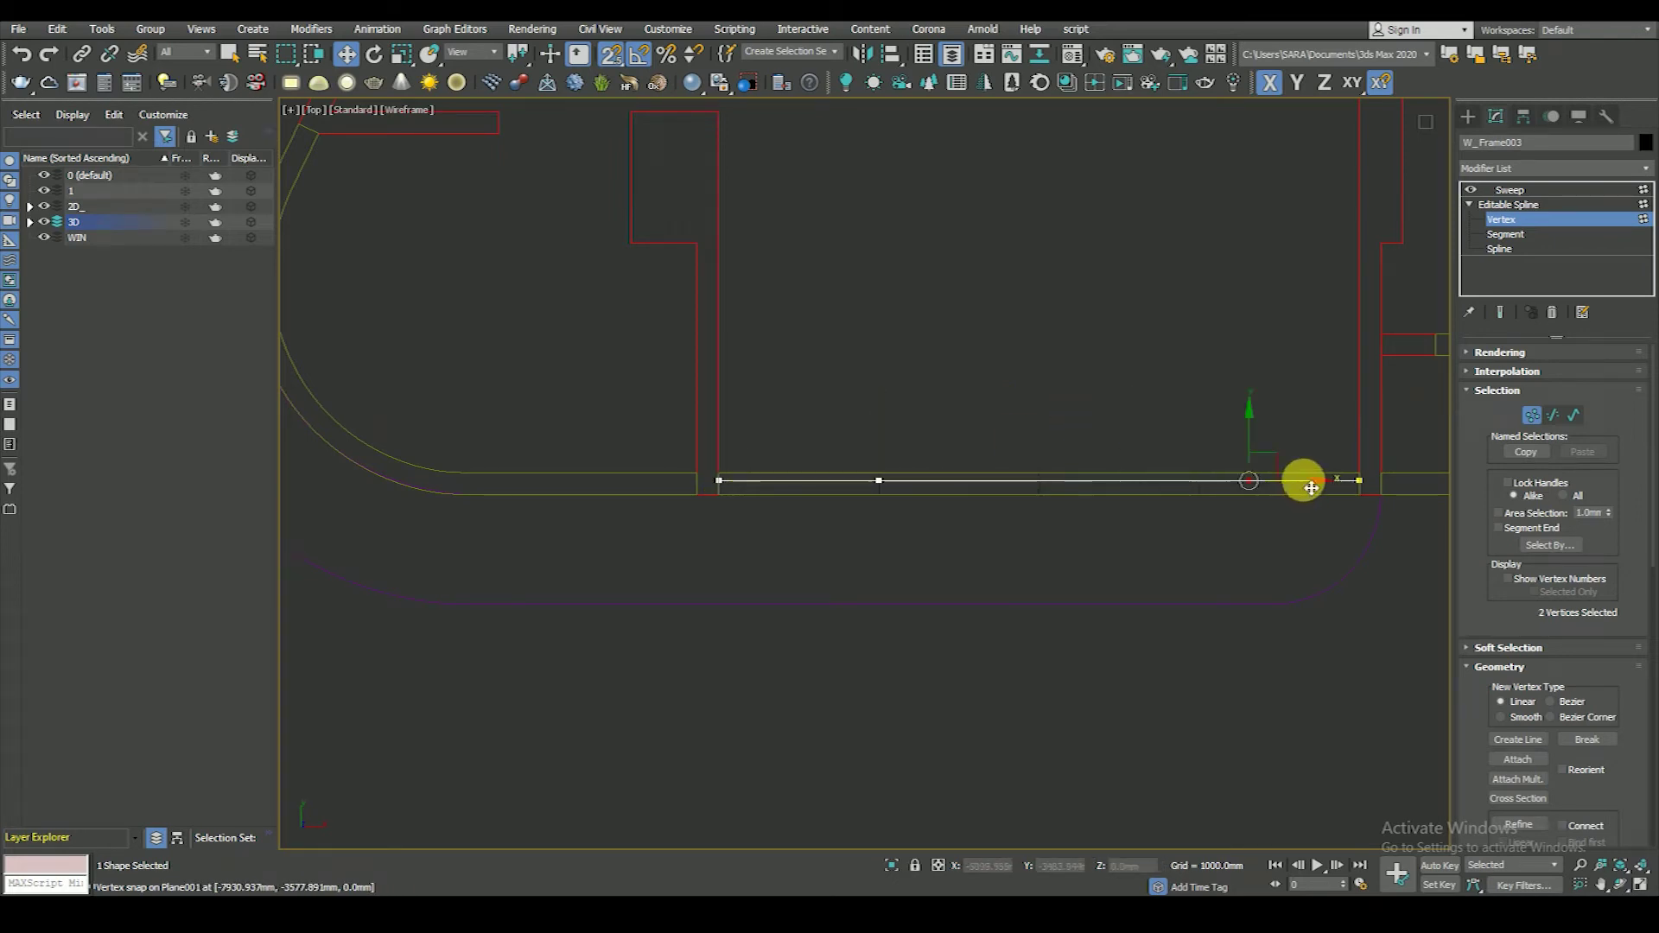
pyautogui.moveTo(1298, 491); pyautogui.dragTo(1052, 493)
pyautogui.moveTo(1052, 493); pyautogui.dragTo(882, 535, button='middle')
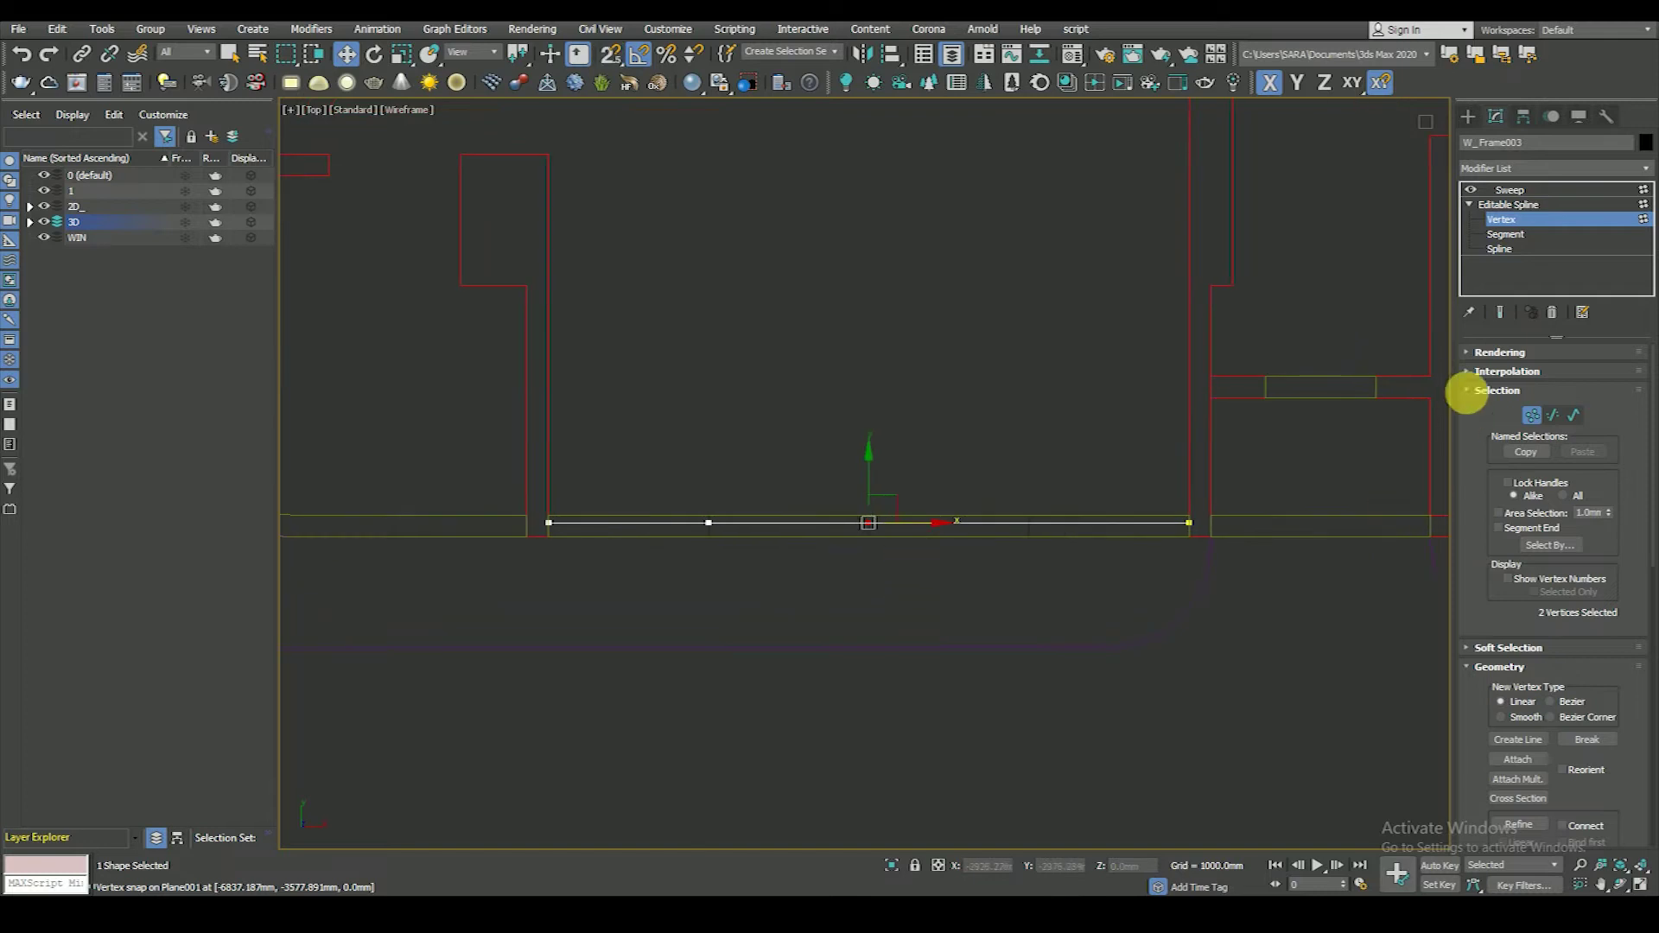
# - Slide the short mullion spline along the wall and return to the Sweep result
pyautogui.click(1501, 249)
pyautogui.moveTo(936, 644); pyautogui.dragTo(936, 644)
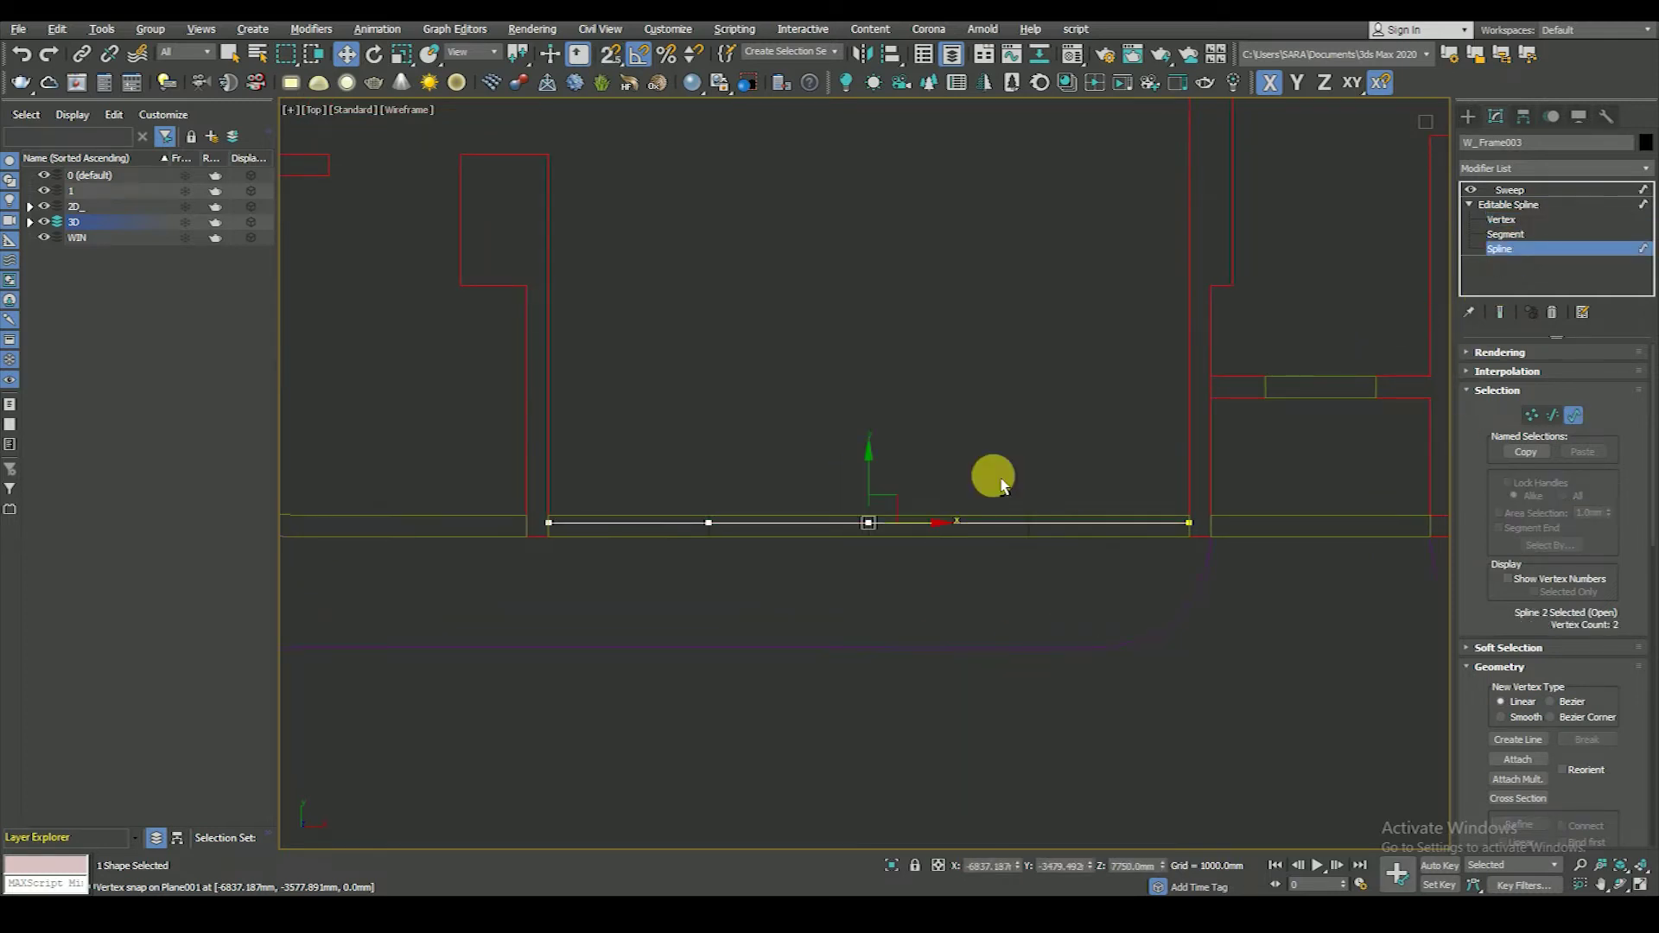
pyautogui.moveTo(916, 524); pyautogui.dragTo(1029, 546)
pyautogui.click(1070, 601)
pyautogui.click(1508, 190)
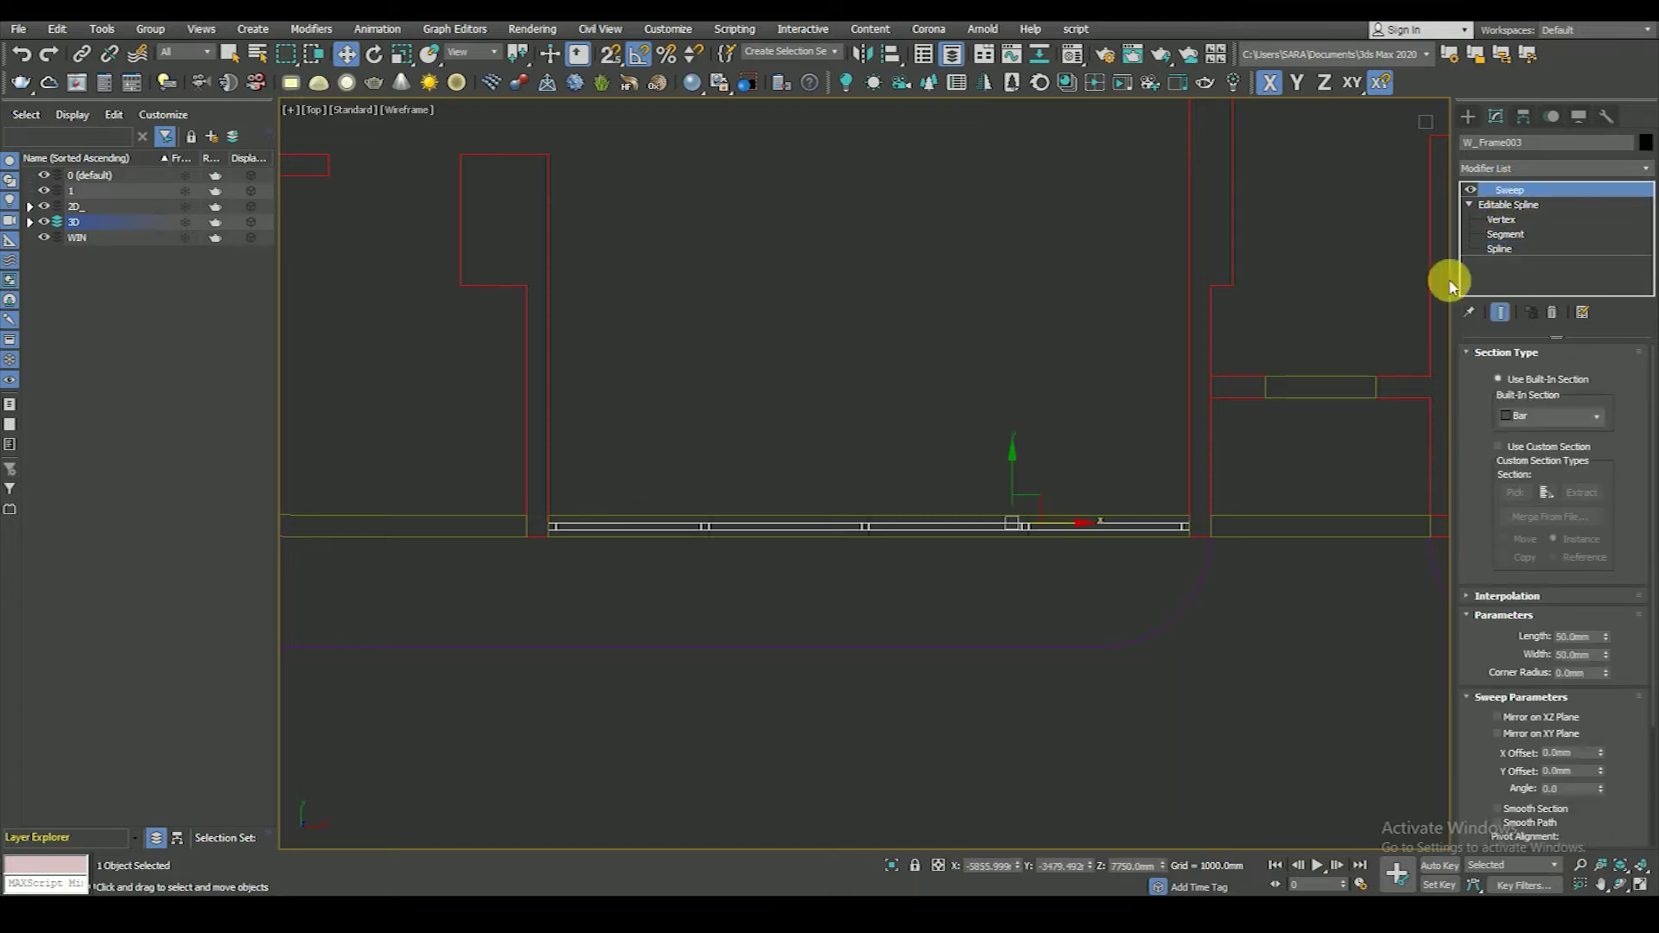
# - Zoom to the guide plane Plane001, then deselect it to view the curved wall
pyautogui.click(929, 529)
pyautogui.press('z')
pyautogui.scroll(-3, 852, 464)
pyautogui.click(964, 553)
pyautogui.scroll(-4, 904, 523)
pyautogui.moveTo(870, 519); pyautogui.dragTo(904, 627, button='middle')
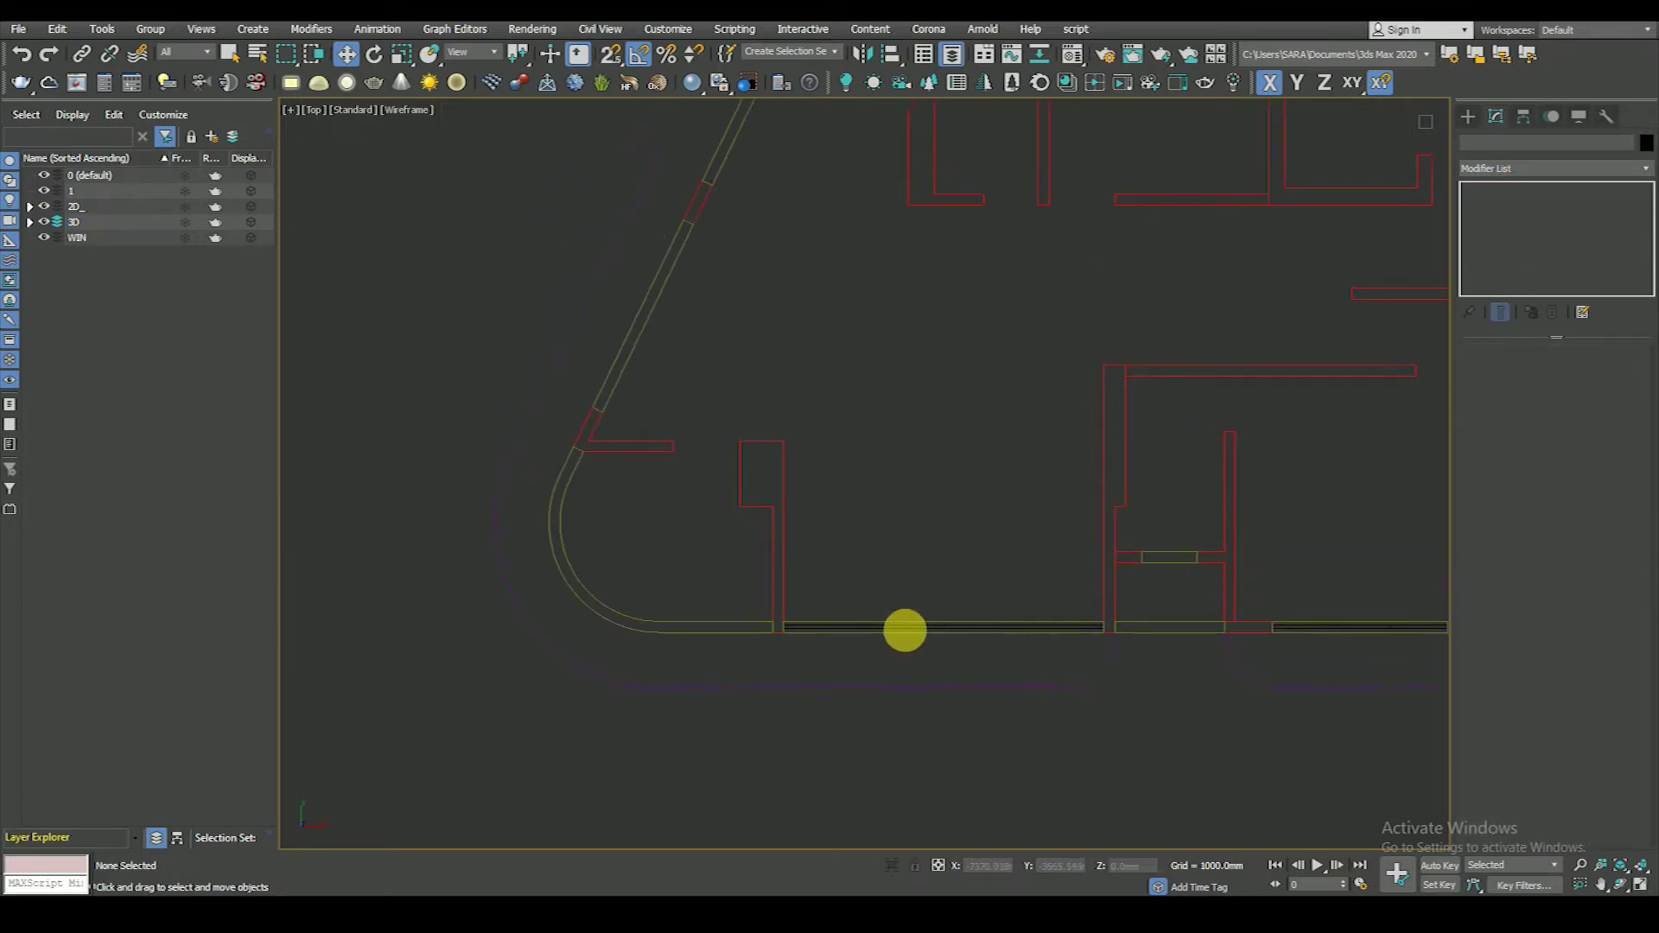
pyautogui.click(619, 894)
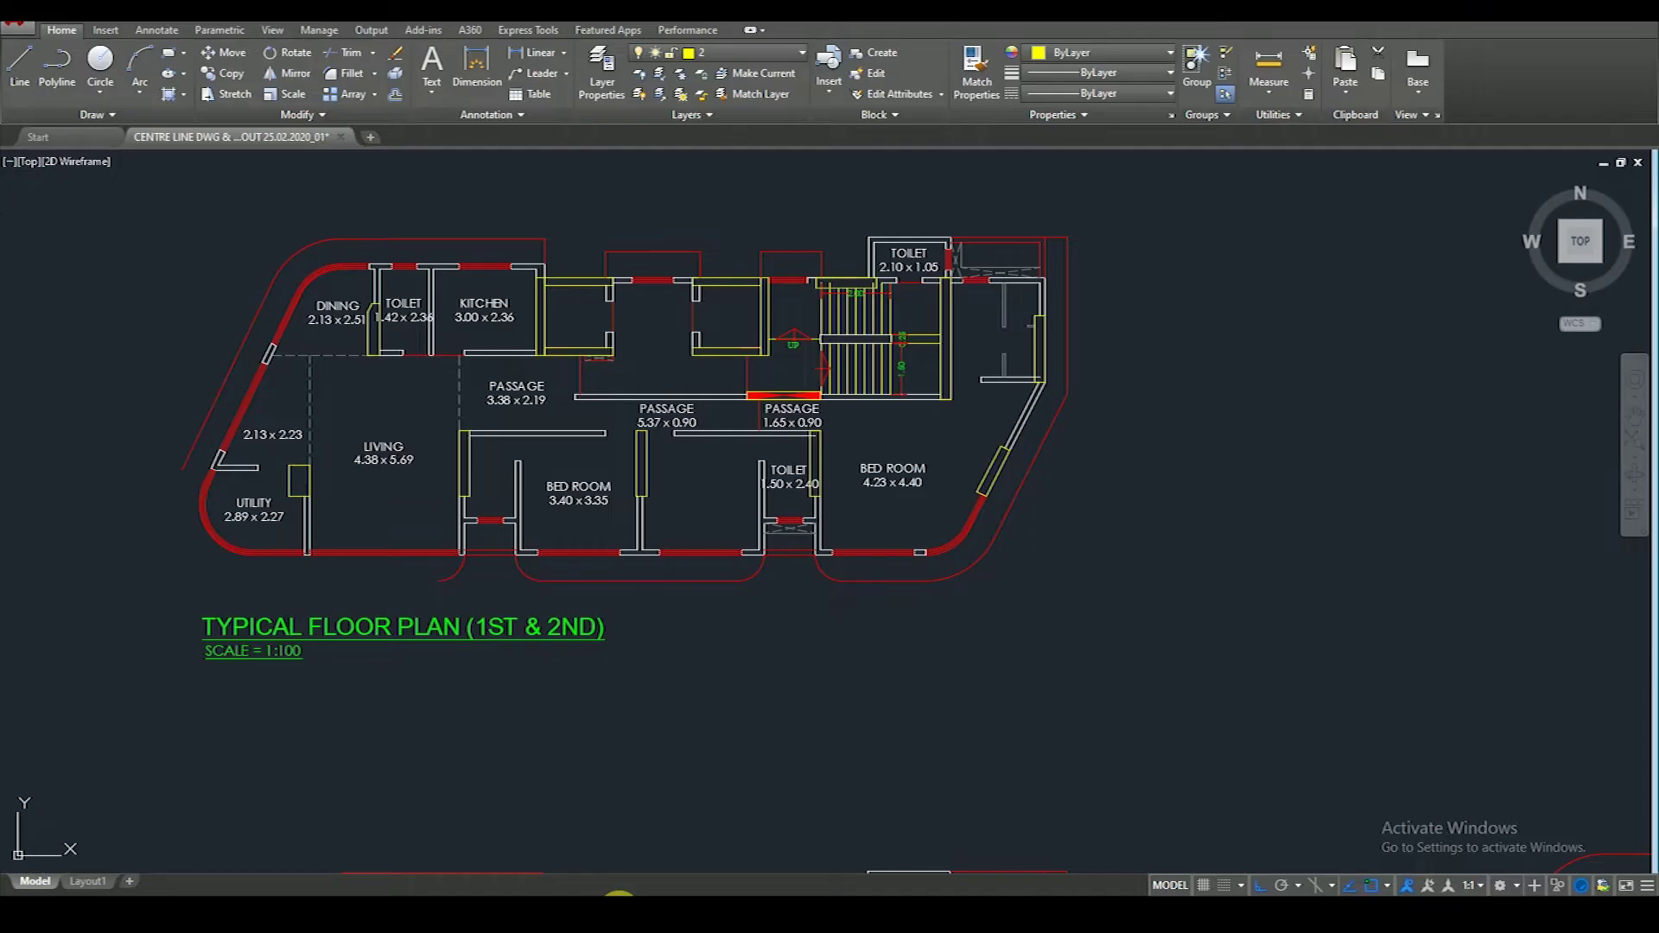
pyautogui.scroll(-10, 570, 497)
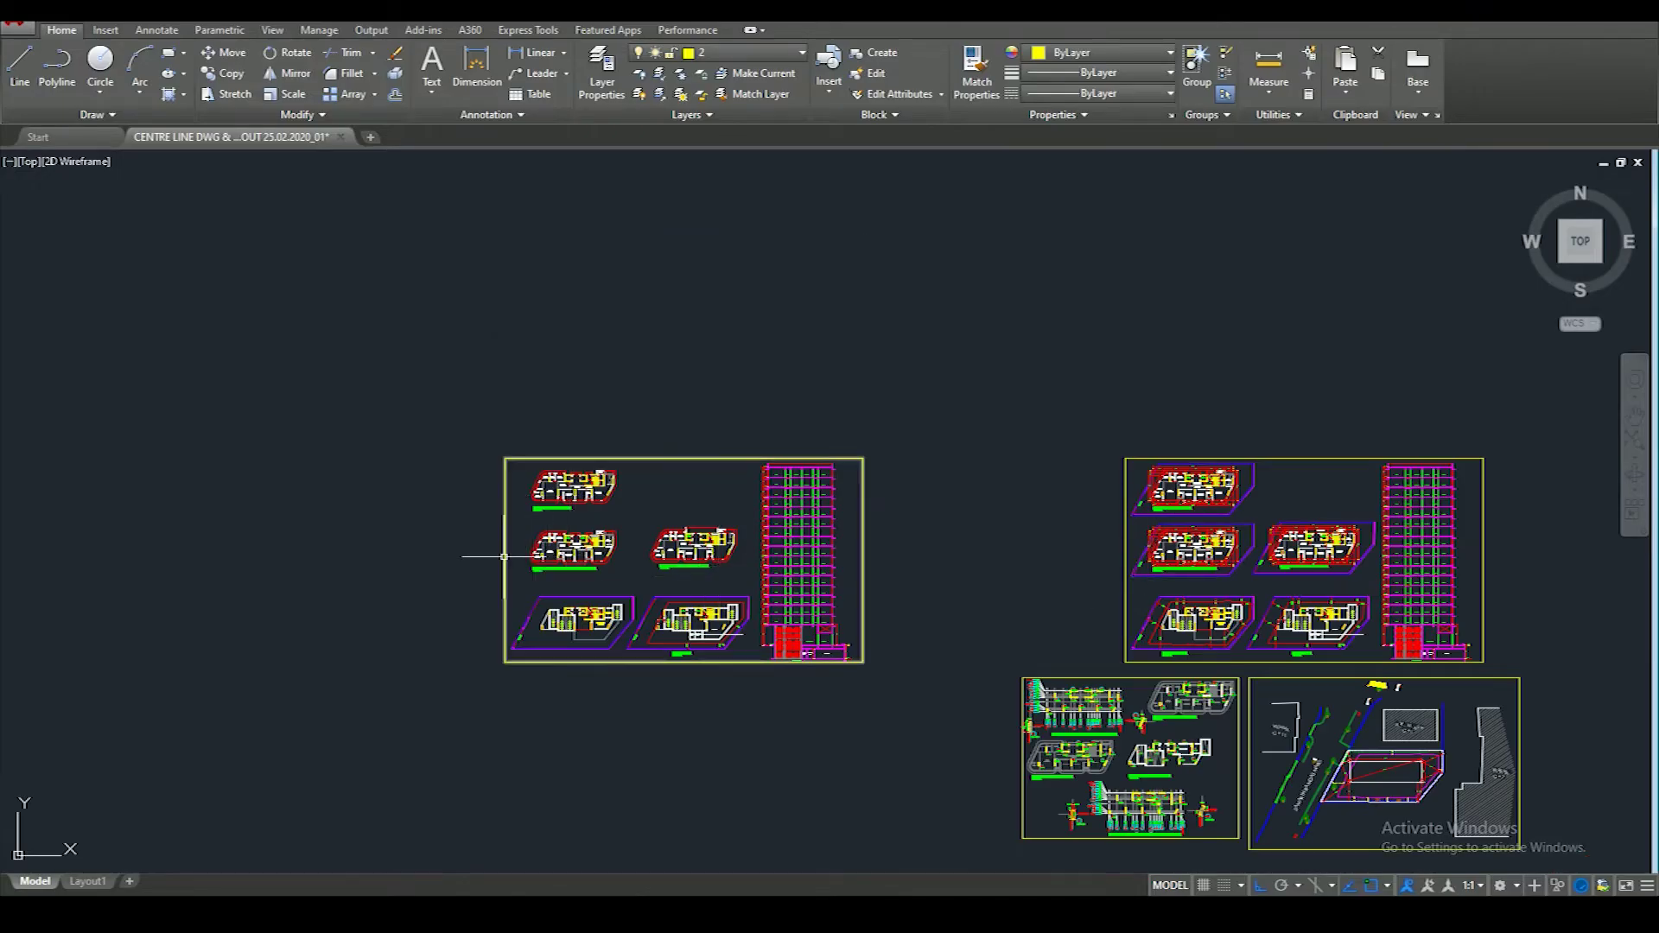
pyautogui.scroll(10, 623, 567)
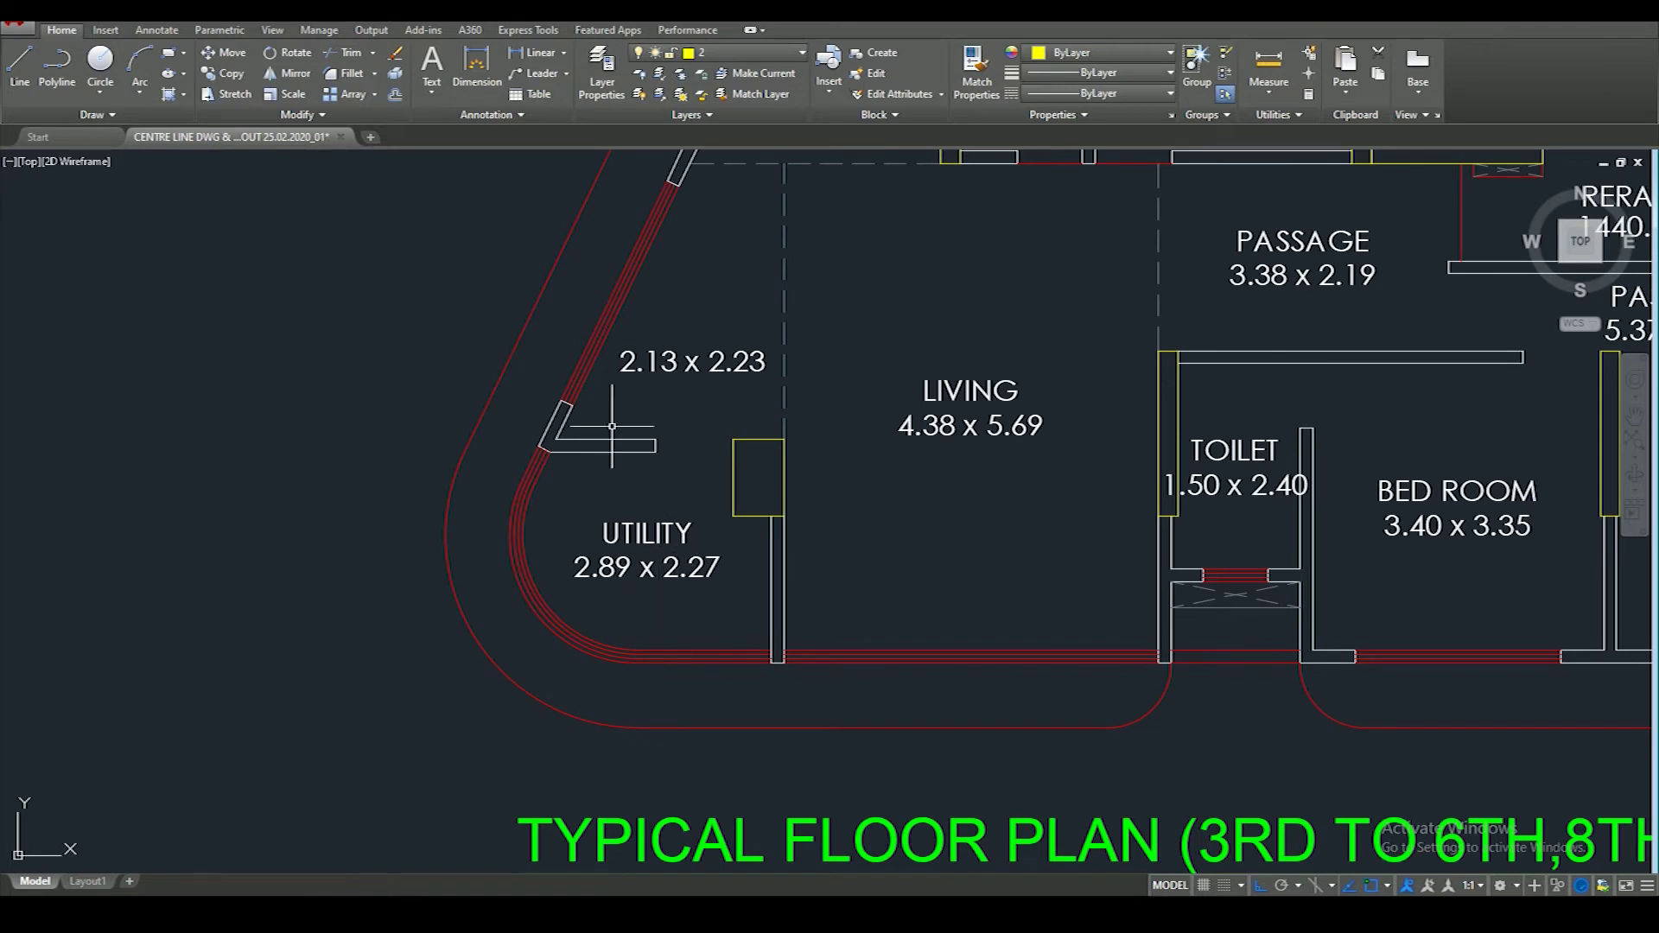
pyautogui.scroll(2, 678, 605)
pyautogui.scroll(-4, 672, 560)
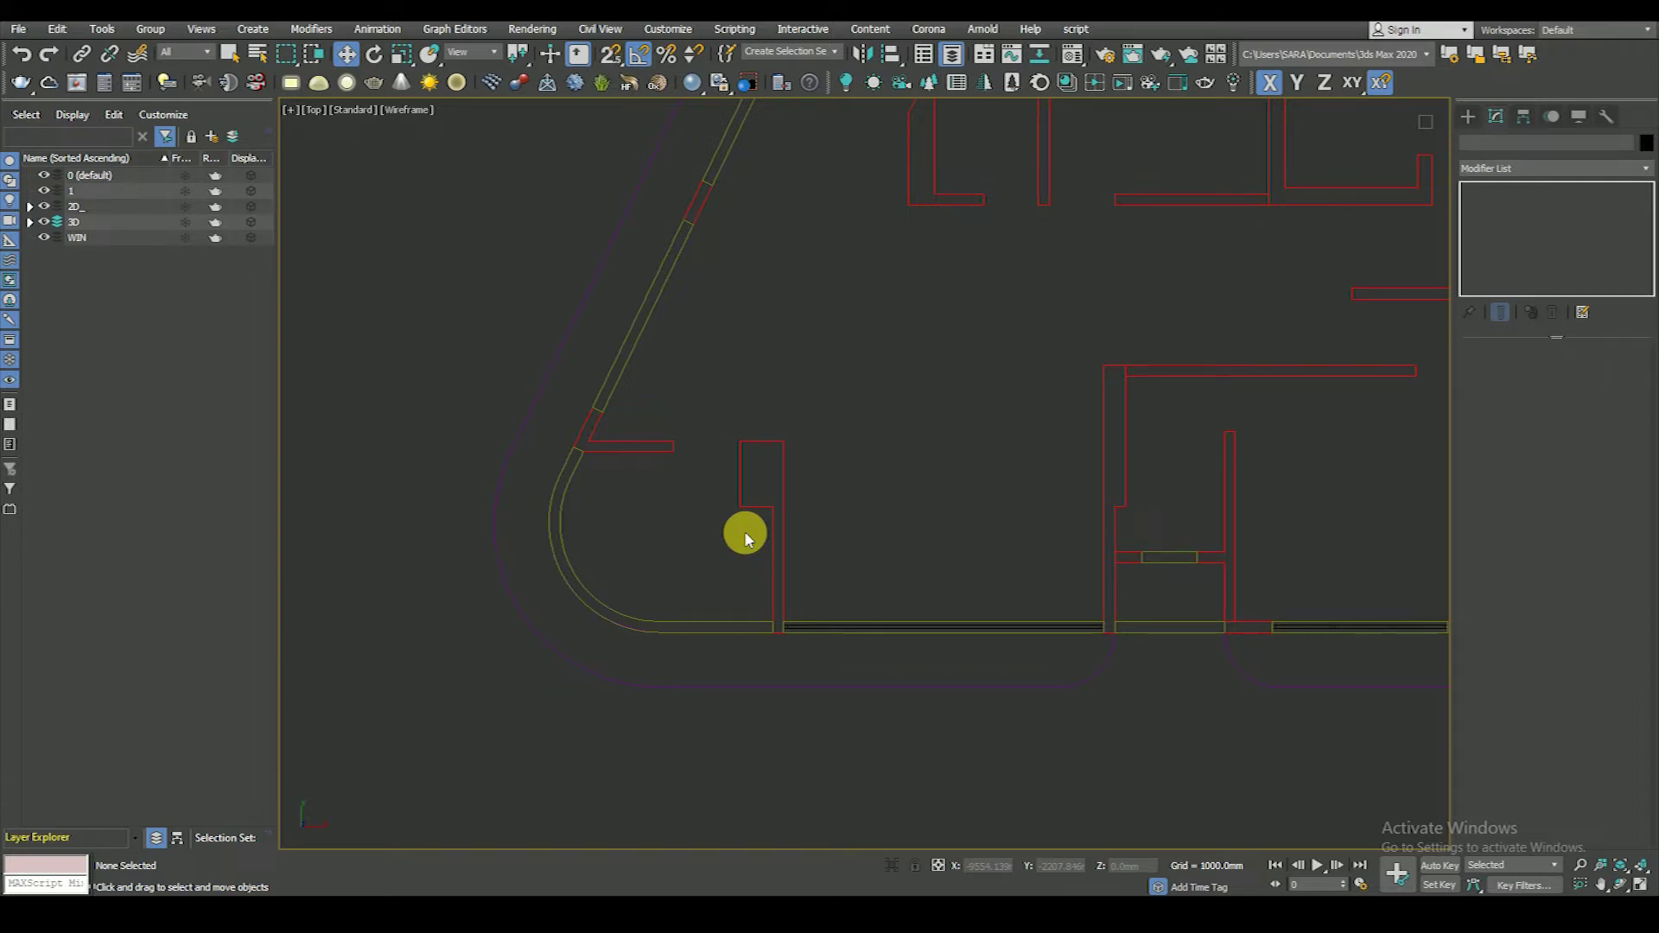
# - Pan the floor plan to the upper wall and select window frame W_Frame005
pyautogui.scroll(-3, 662, 560)
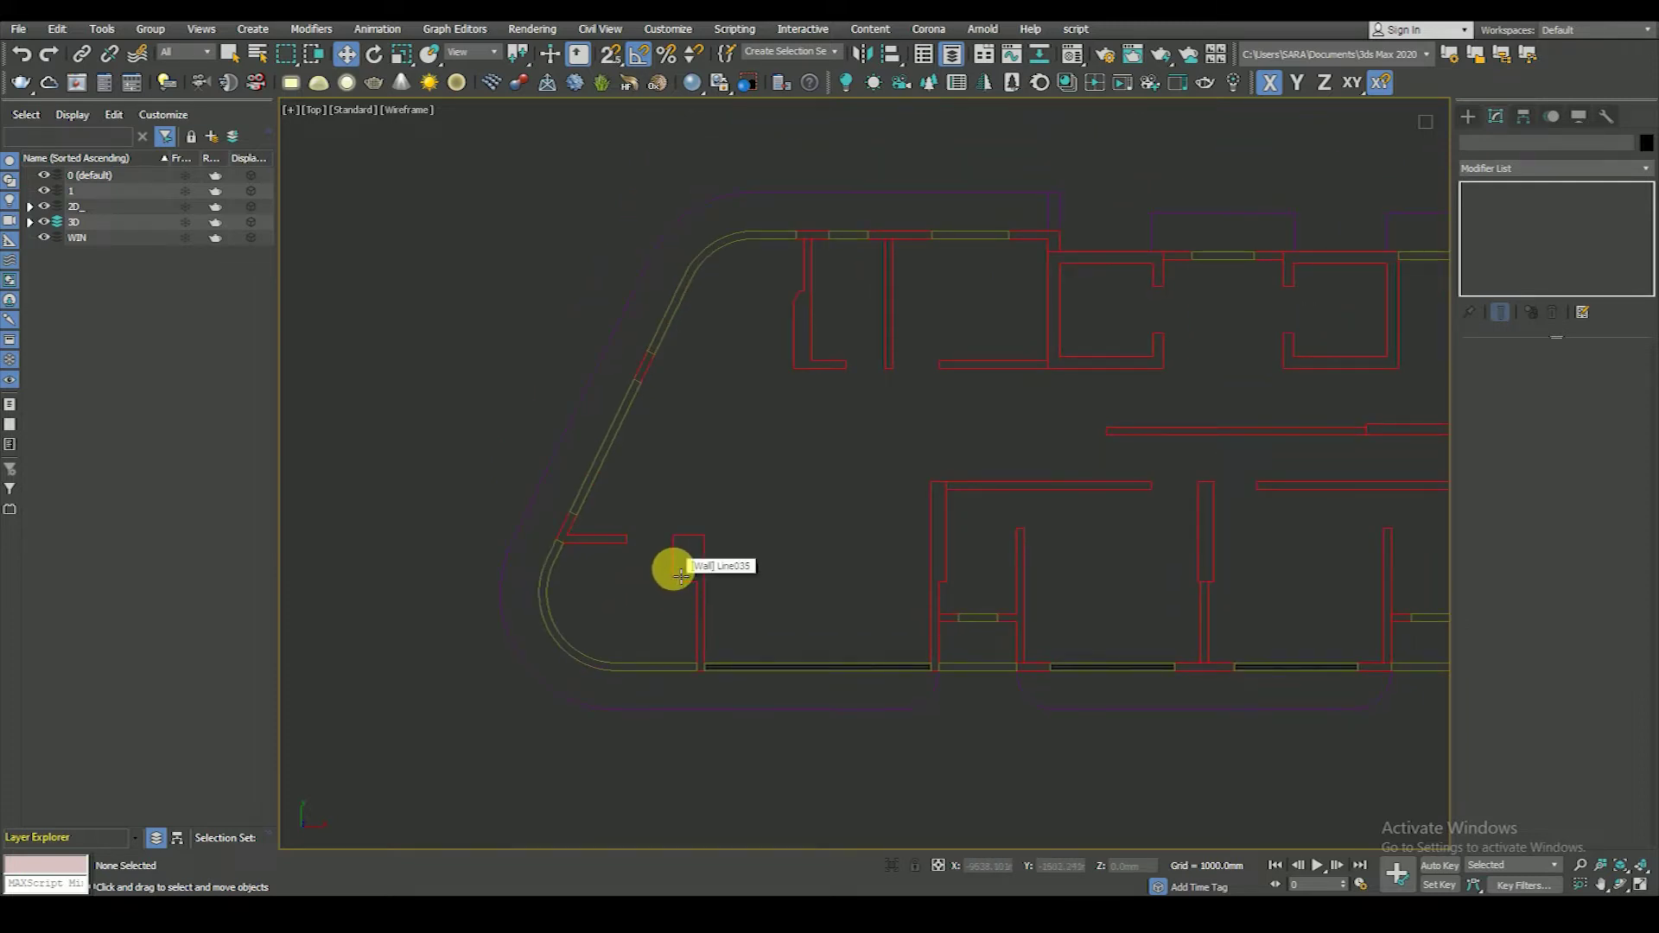
pyautogui.moveTo(681, 575); pyautogui.dragTo(685, 619, button='middle')
pyautogui.scroll(-3, 734, 311)
pyautogui.scroll(3, 774, 311)
pyautogui.scroll(-3, 775, 313)
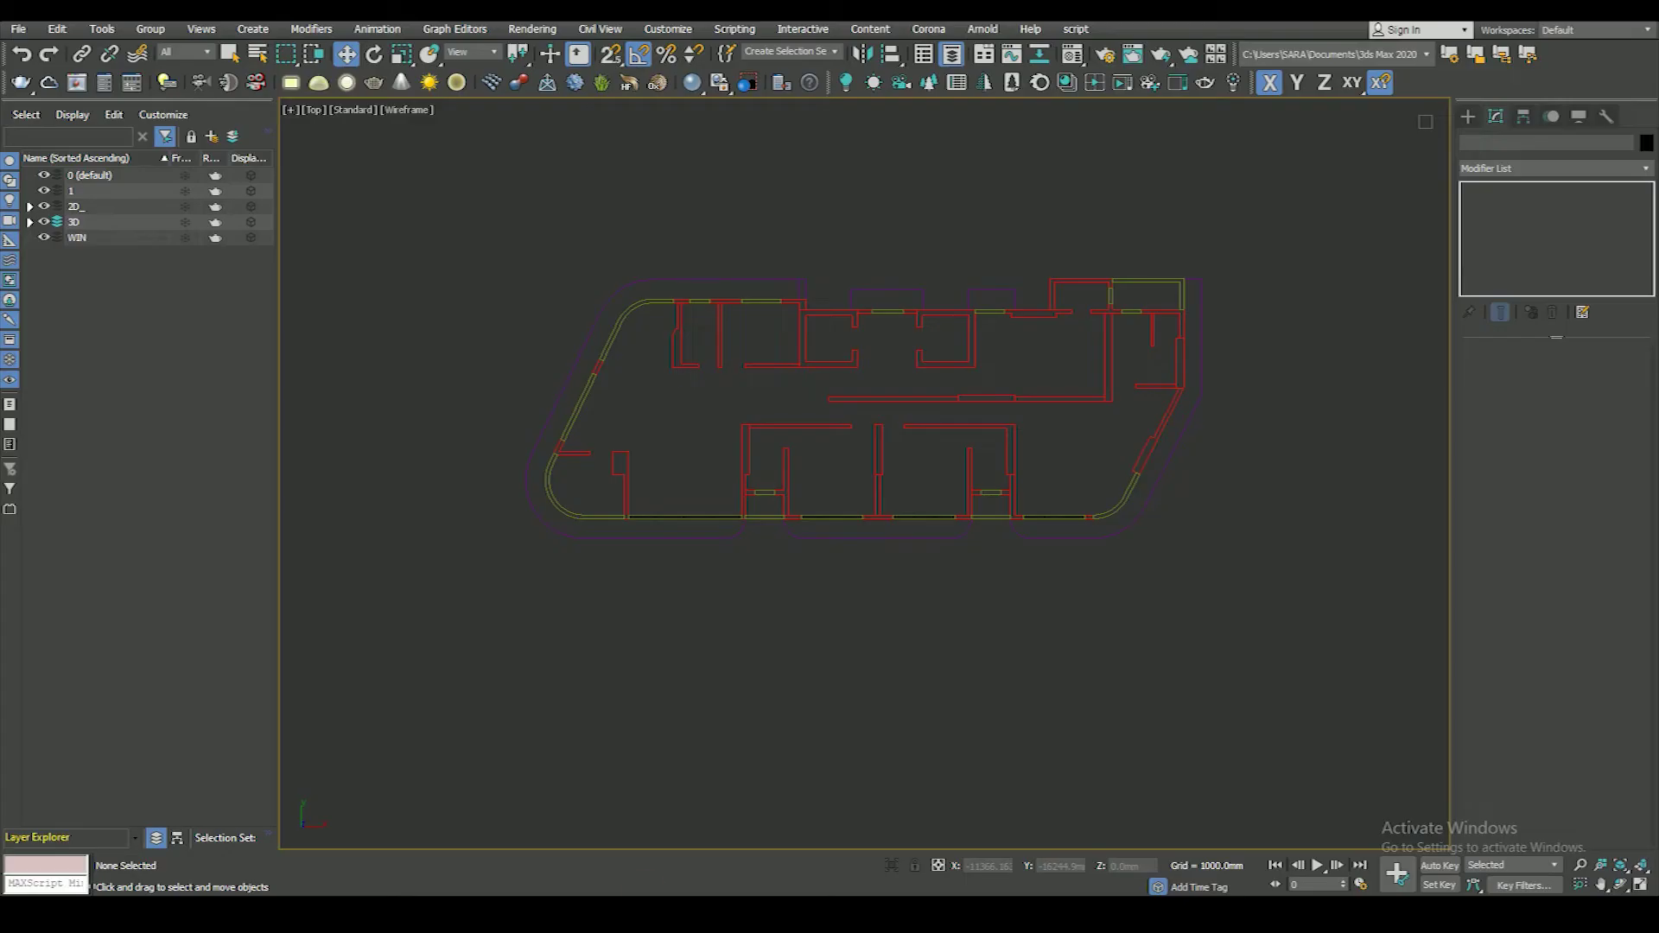
pyautogui.moveTo(749, 421); pyautogui.dragTo(755, 452, button='middle')
pyautogui.scroll(2, 825, 553)
pyautogui.scroll(3, 833, 530)
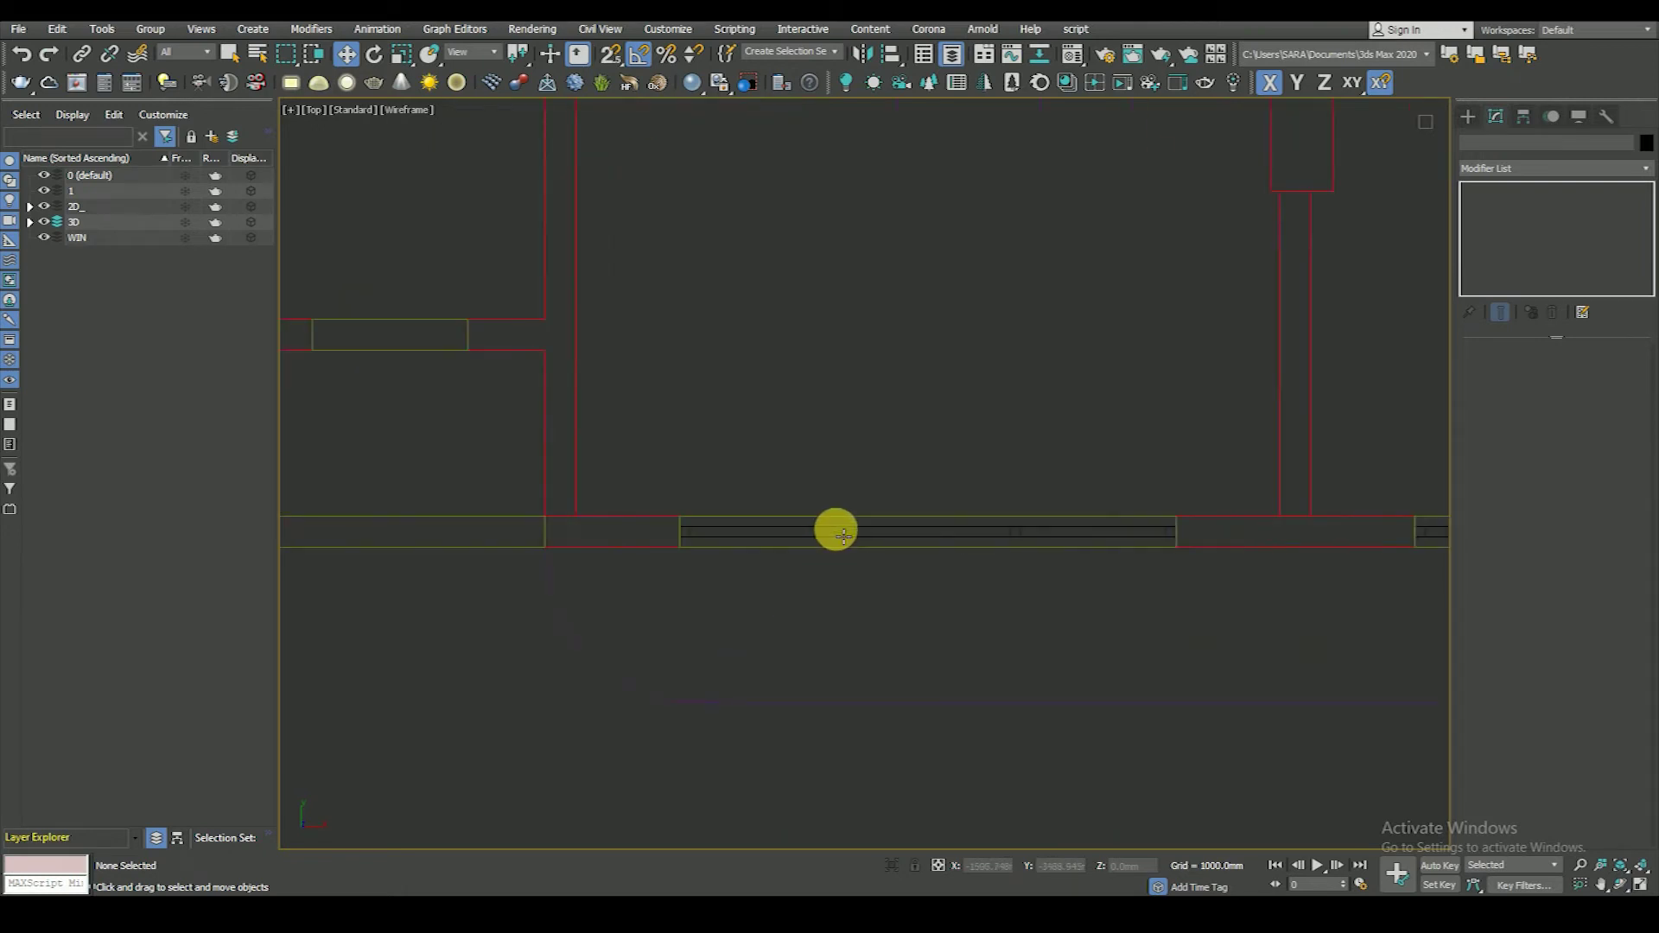
pyautogui.click(833, 529)
# - Copy the frame into the upper wall opening and snap it onto the opening's corner
pyautogui.scroll(-5, 852, 574)
pyautogui.scroll(1, 931, 650)
pyautogui.keyDown('shift'); pyautogui.moveTo(939, 661); pyautogui.dragTo(884, 373); pyautogui.keyUp('shift')
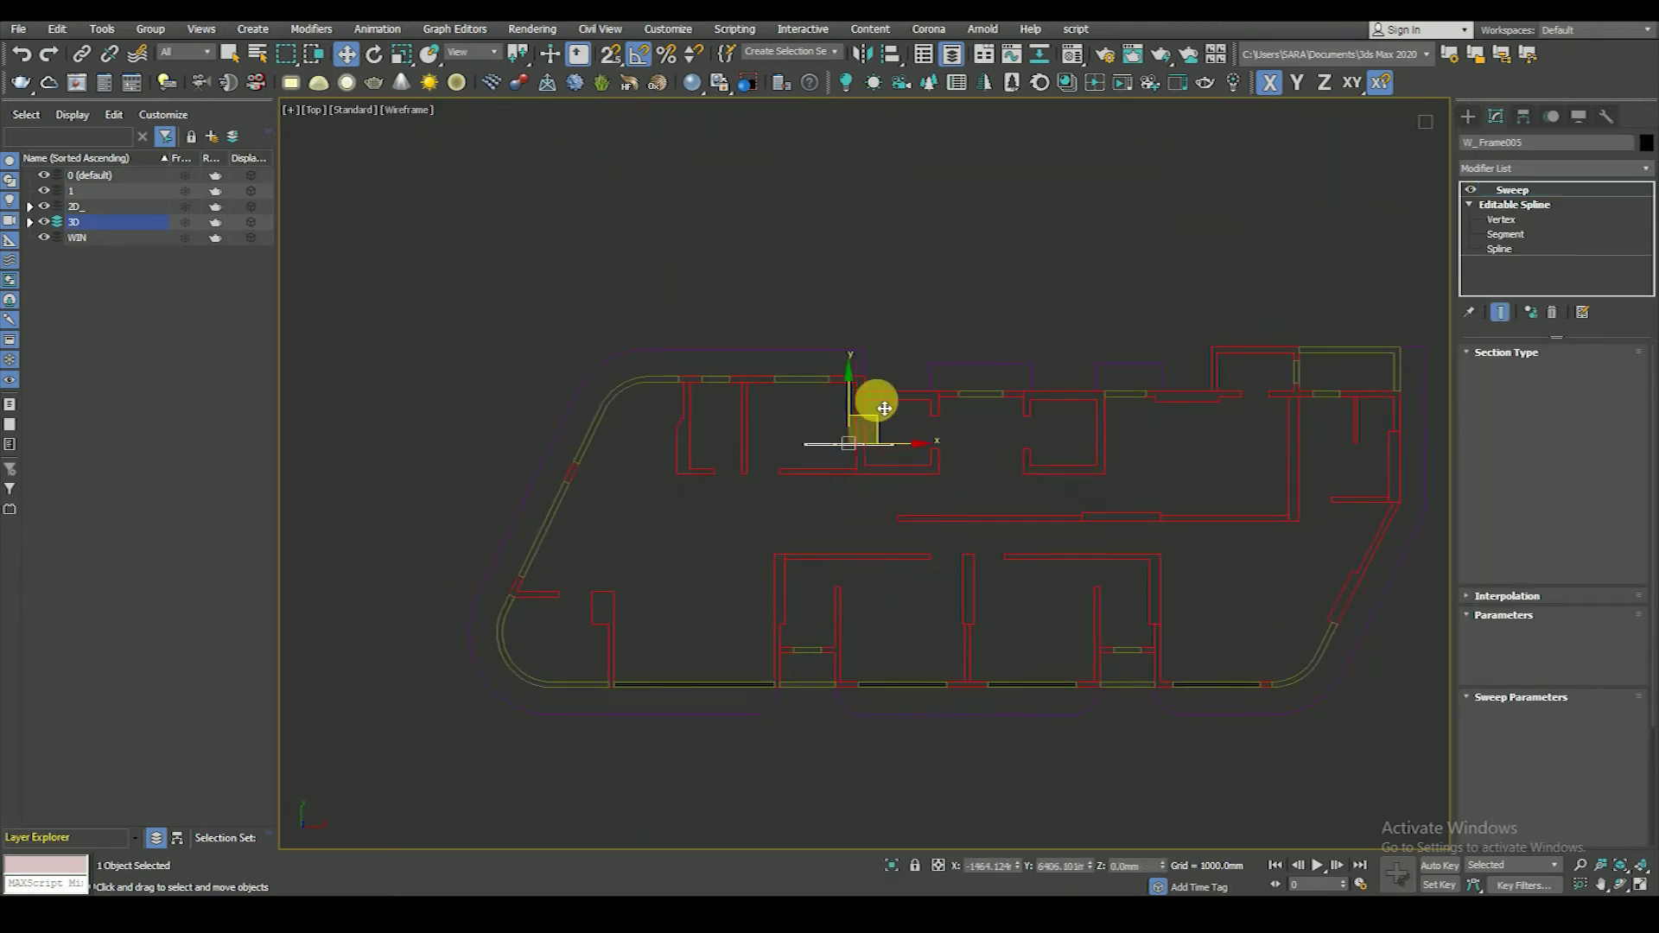
pyautogui.click(835, 530)
pyautogui.scroll(3, 812, 525)
pyautogui.scroll(3, 703, 407)
pyautogui.moveTo(641, 408); pyautogui.dragTo(629, 404)
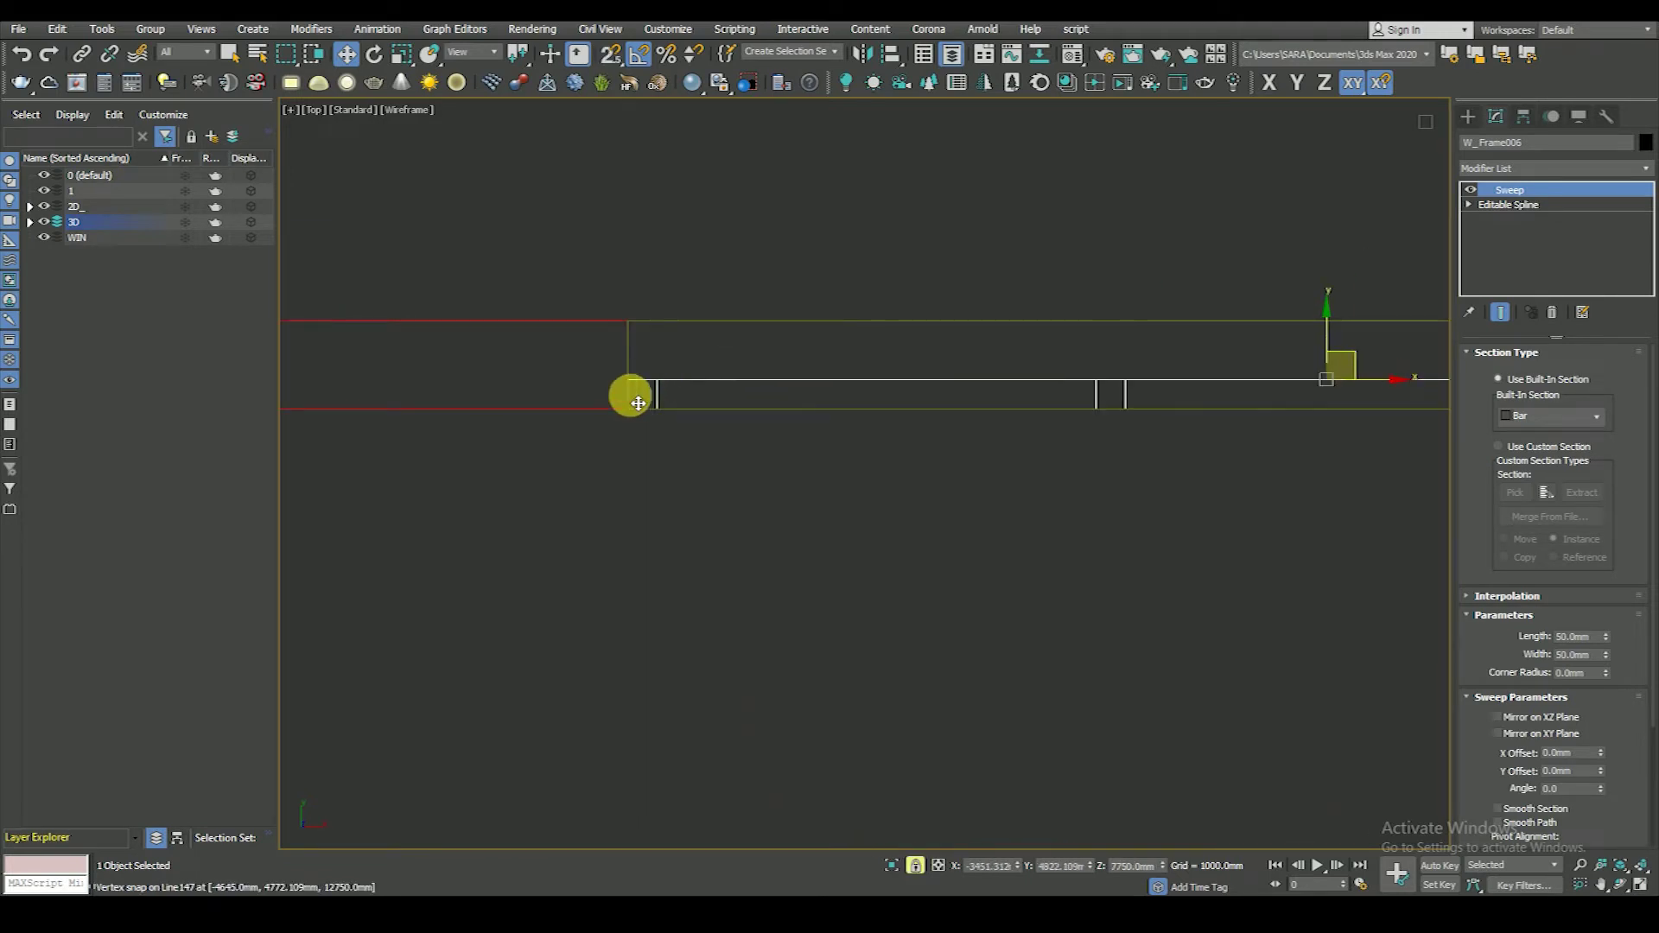
# - Enable Midpoint snapping in Grid and Snap Settings and turn snaps on
pyautogui.rightClick(612, 56)
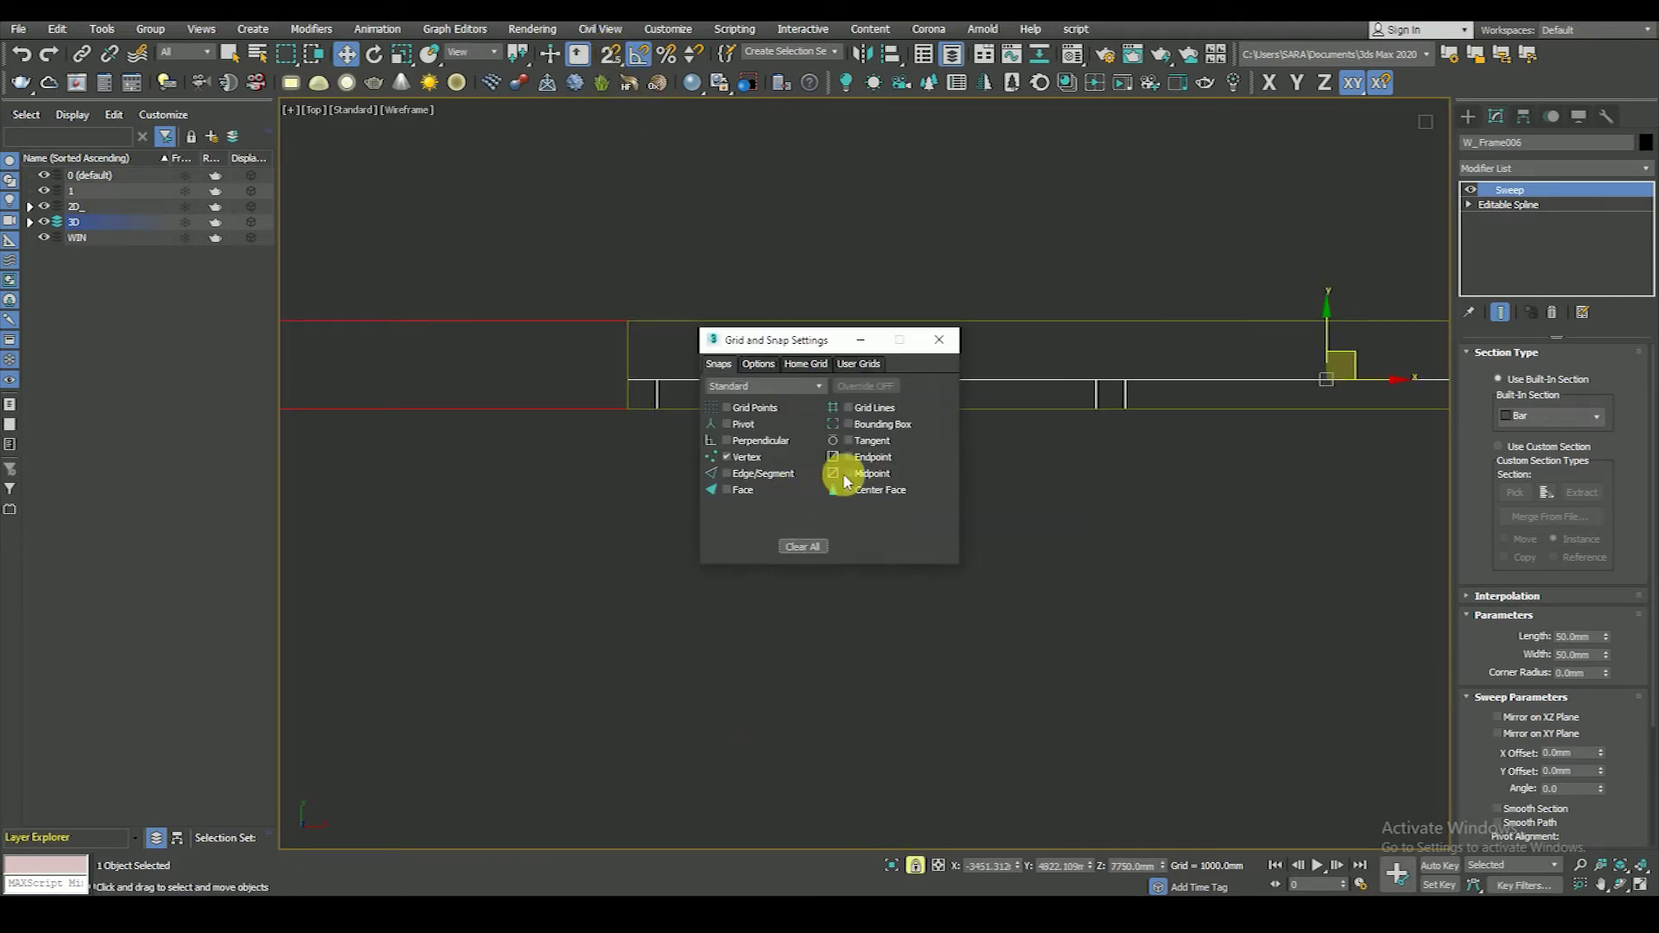
pyautogui.click(864, 480)
pyautogui.click(939, 339)
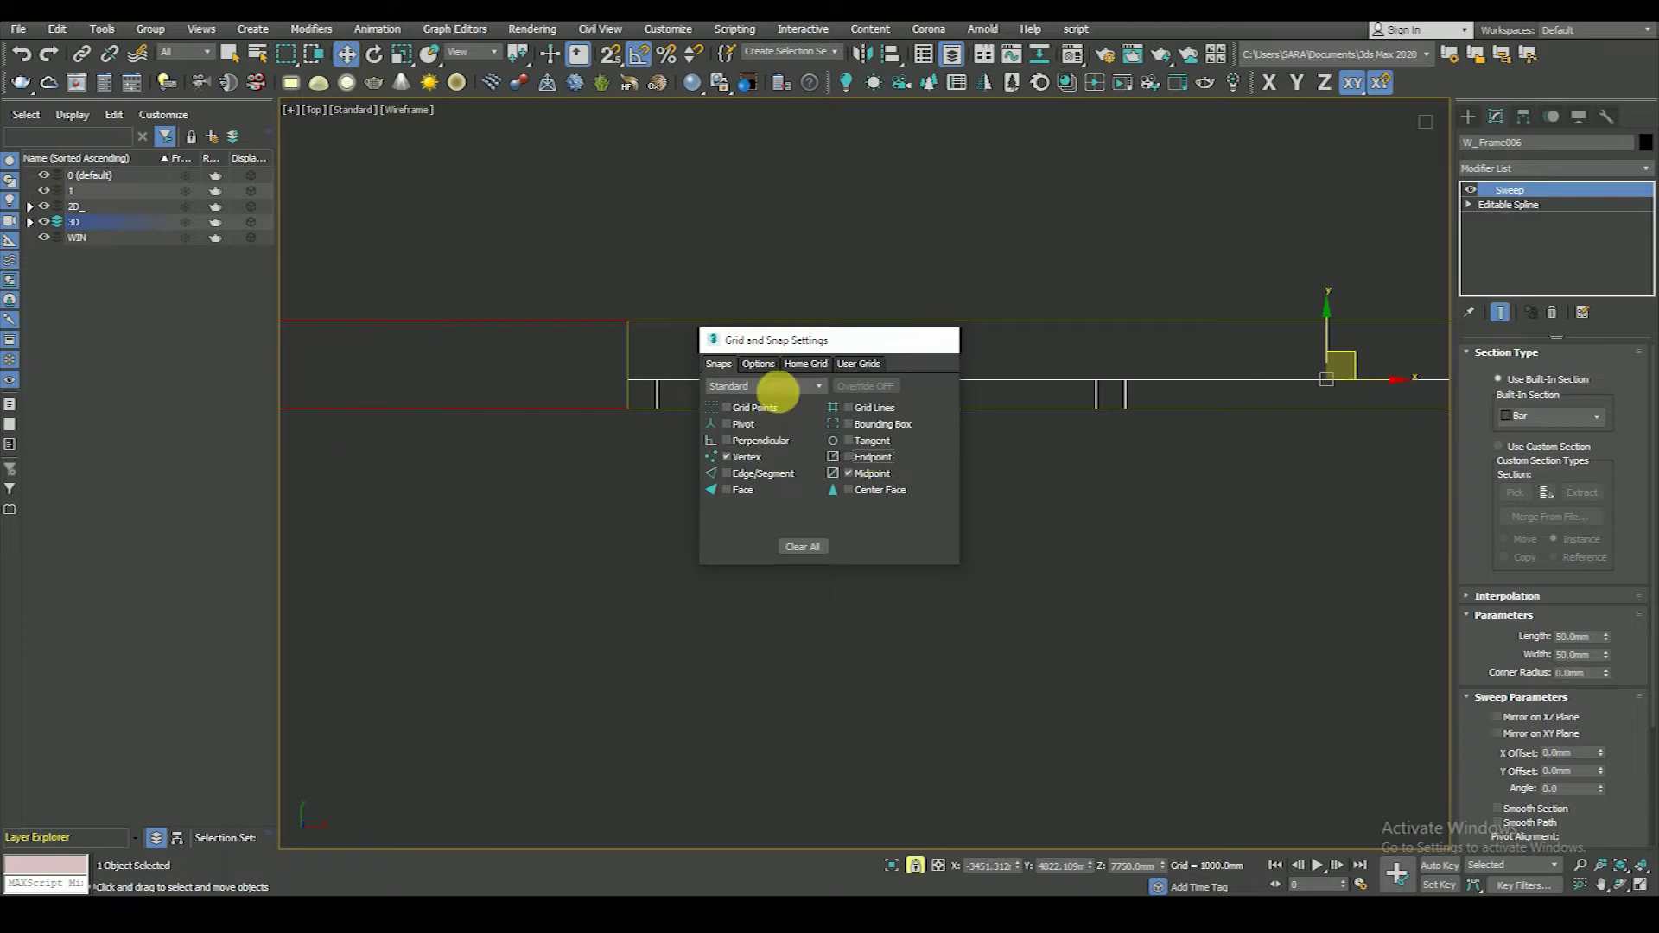
pyautogui.press('s')
pyautogui.scroll(-4, 622, 371)
# - Snap W_Frame006's right-end path vertex in to the opening's midpoint
pyautogui.click(726, 444)
pyautogui.click(949, 367)
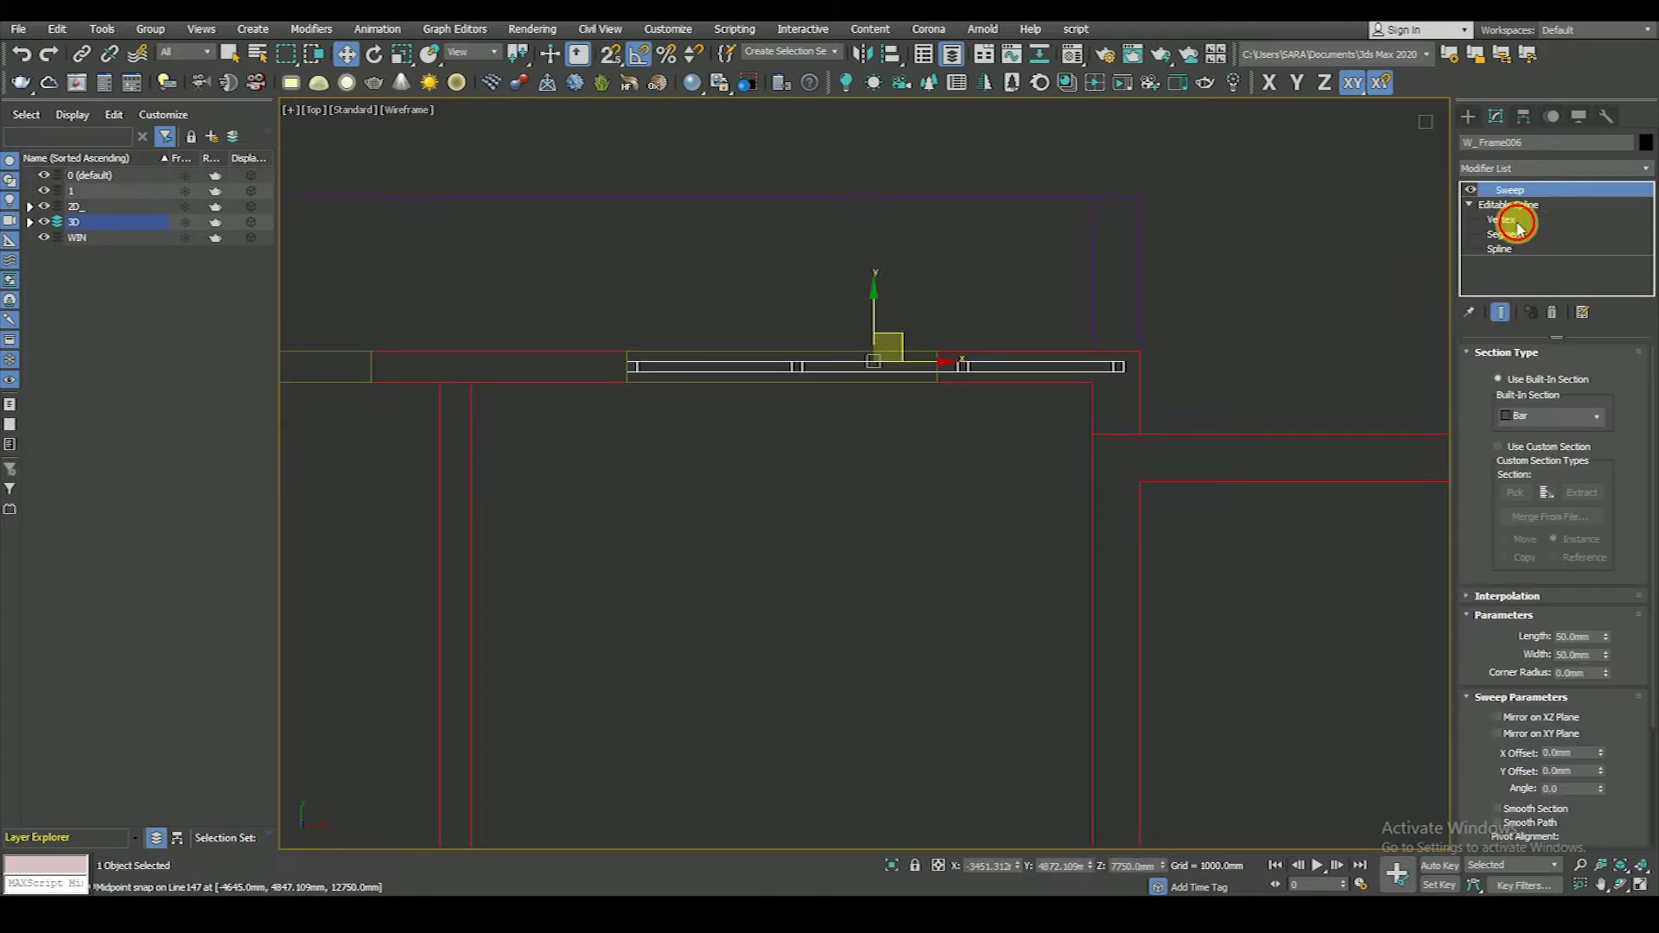
pyautogui.click(1504, 220)
pyautogui.press('s')
pyautogui.moveTo(1093, 348)
pyautogui.mouseDown()
pyautogui.moveTo(1174, 371)
pyautogui.moveTo(947, 381)
pyautogui.mouseUp()
pyautogui.click(1508, 192)
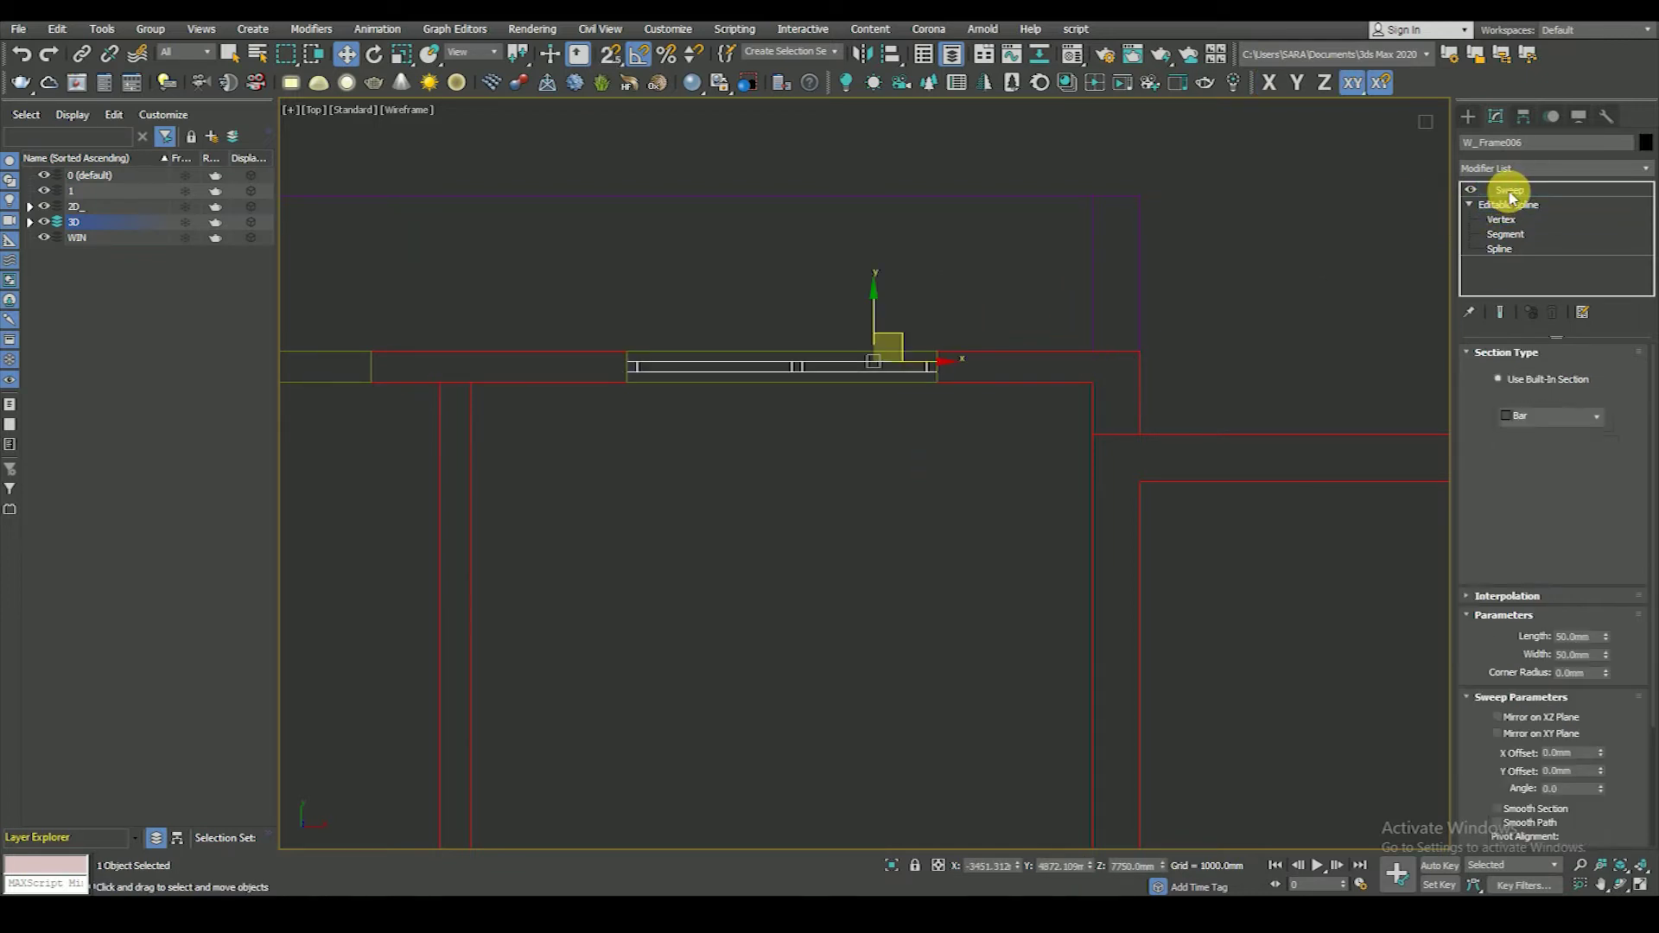
# - Select the frame path's segments and two end vertices to adjust them, then deselect the frame
pyautogui.click(1506, 234)
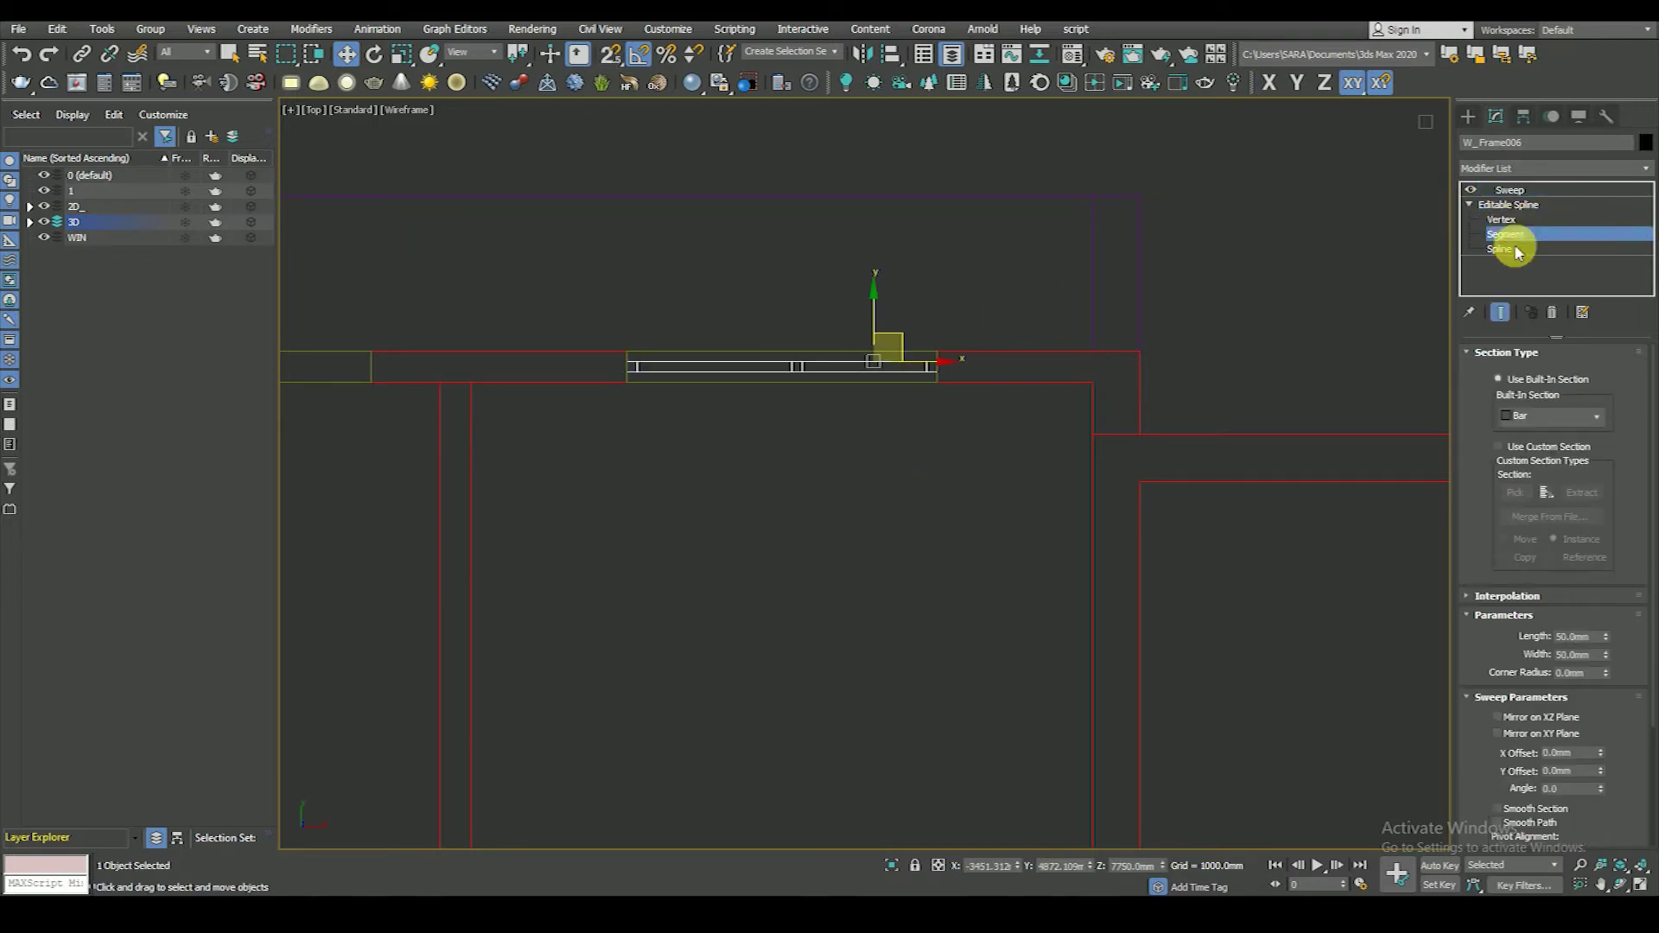
pyautogui.click(1504, 313)
pyautogui.click(797, 361)
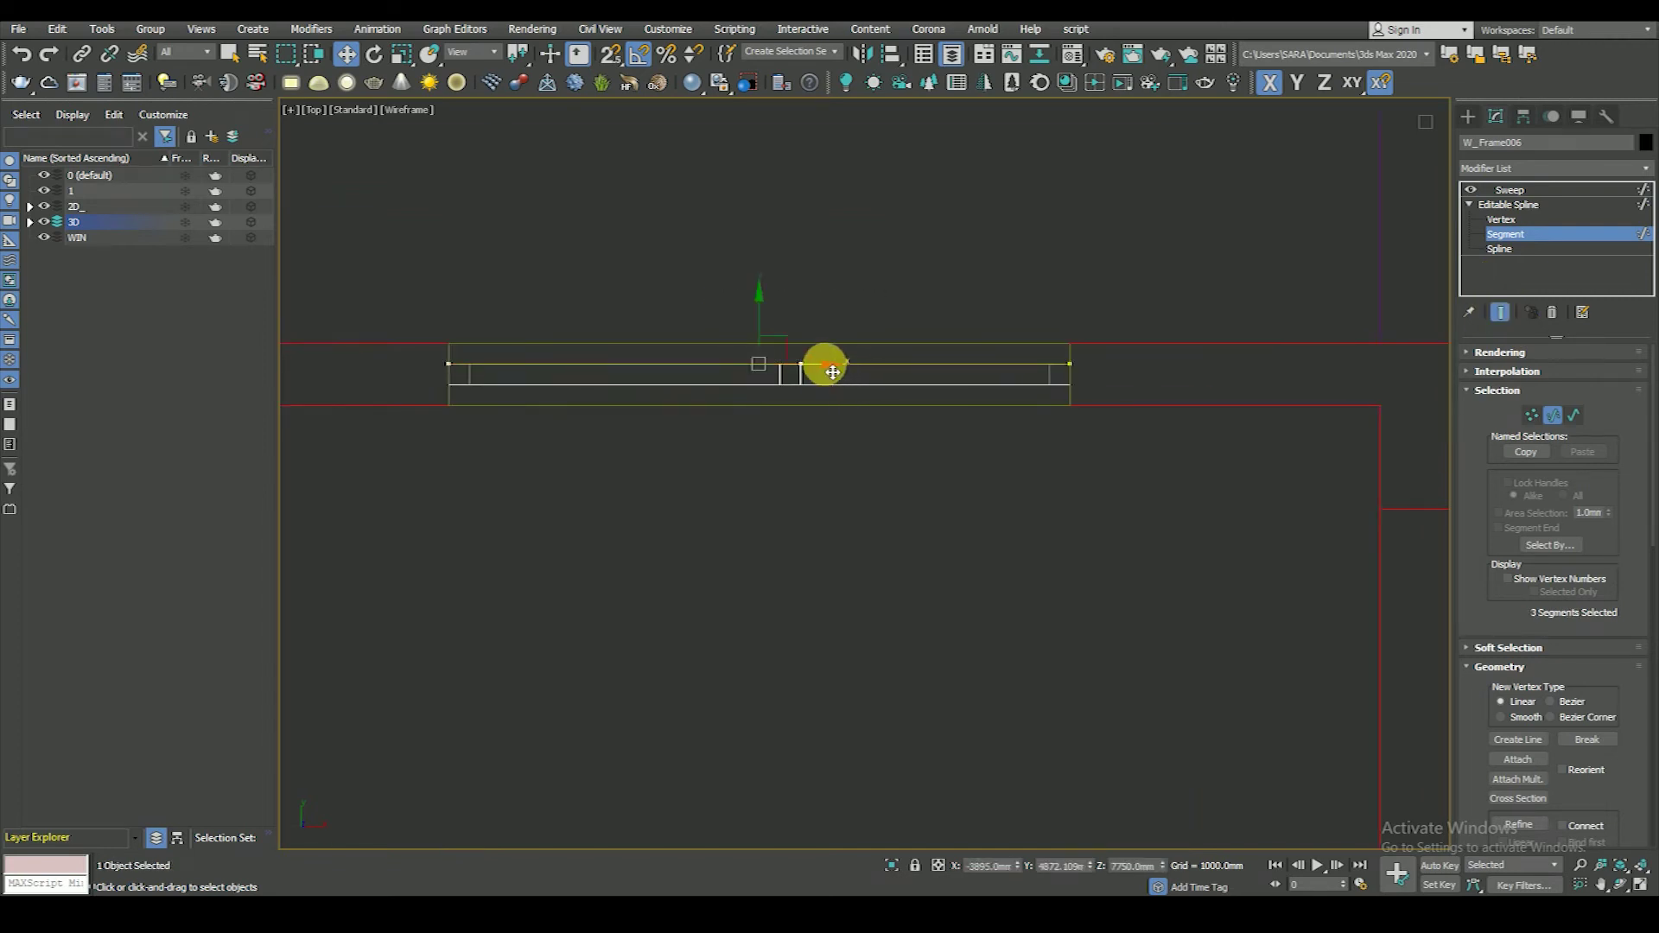
pyautogui.click(1502, 220)
pyautogui.moveTo(874, 456); pyautogui.dragTo(856, 378)
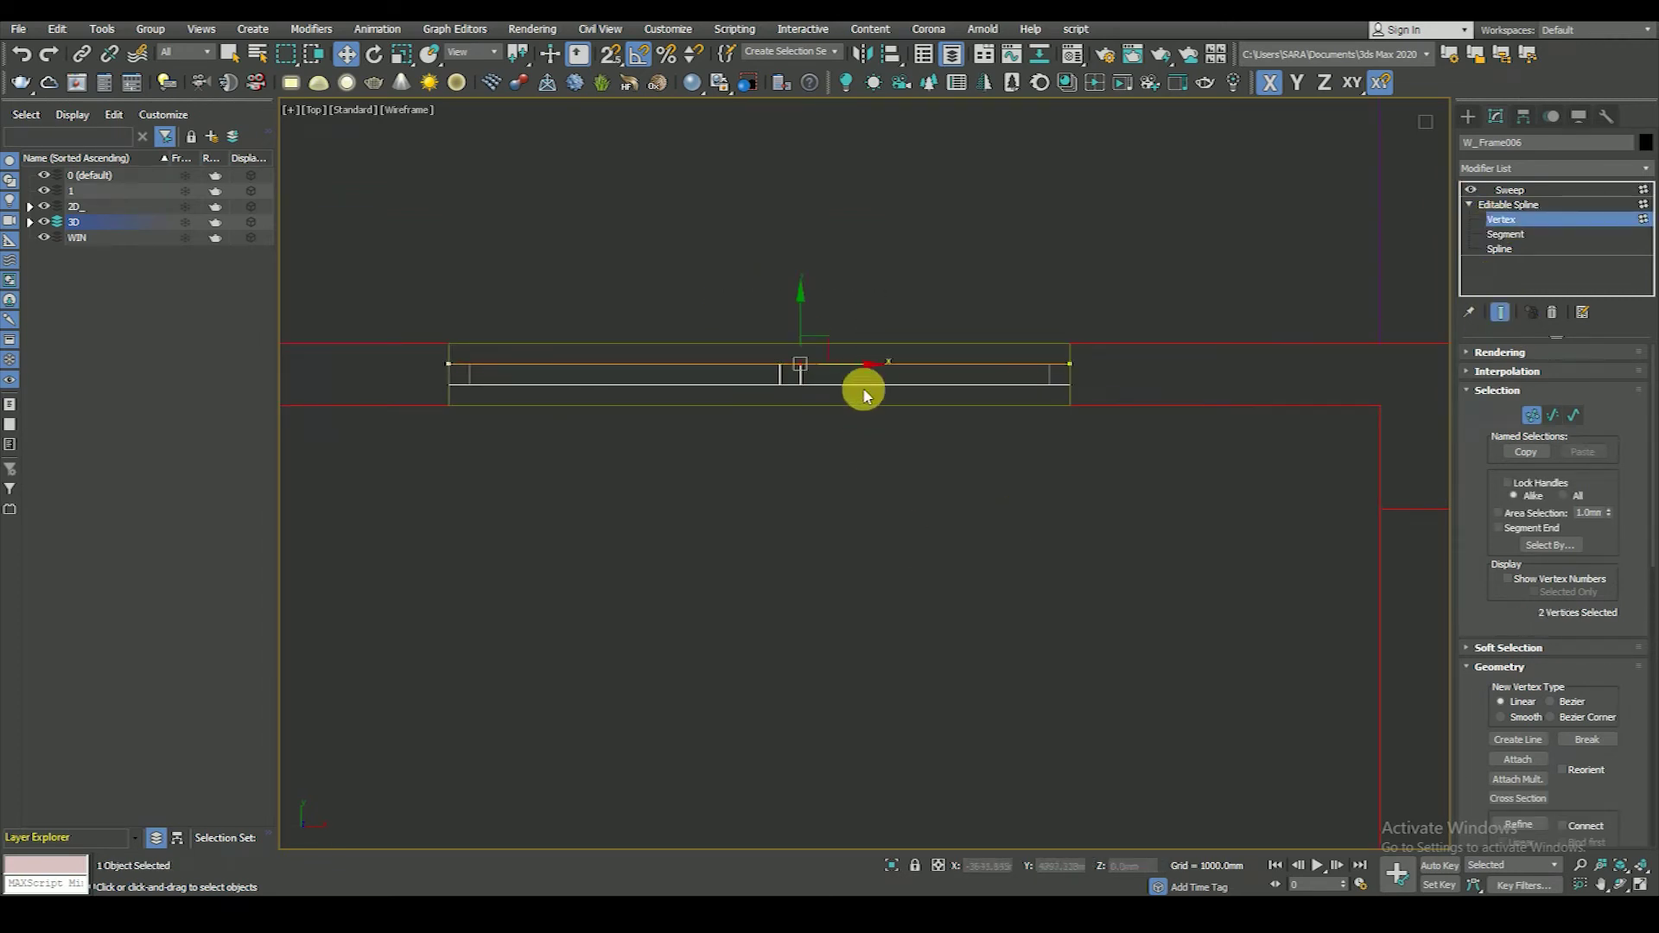
pyautogui.scroll(-5, 864, 376)
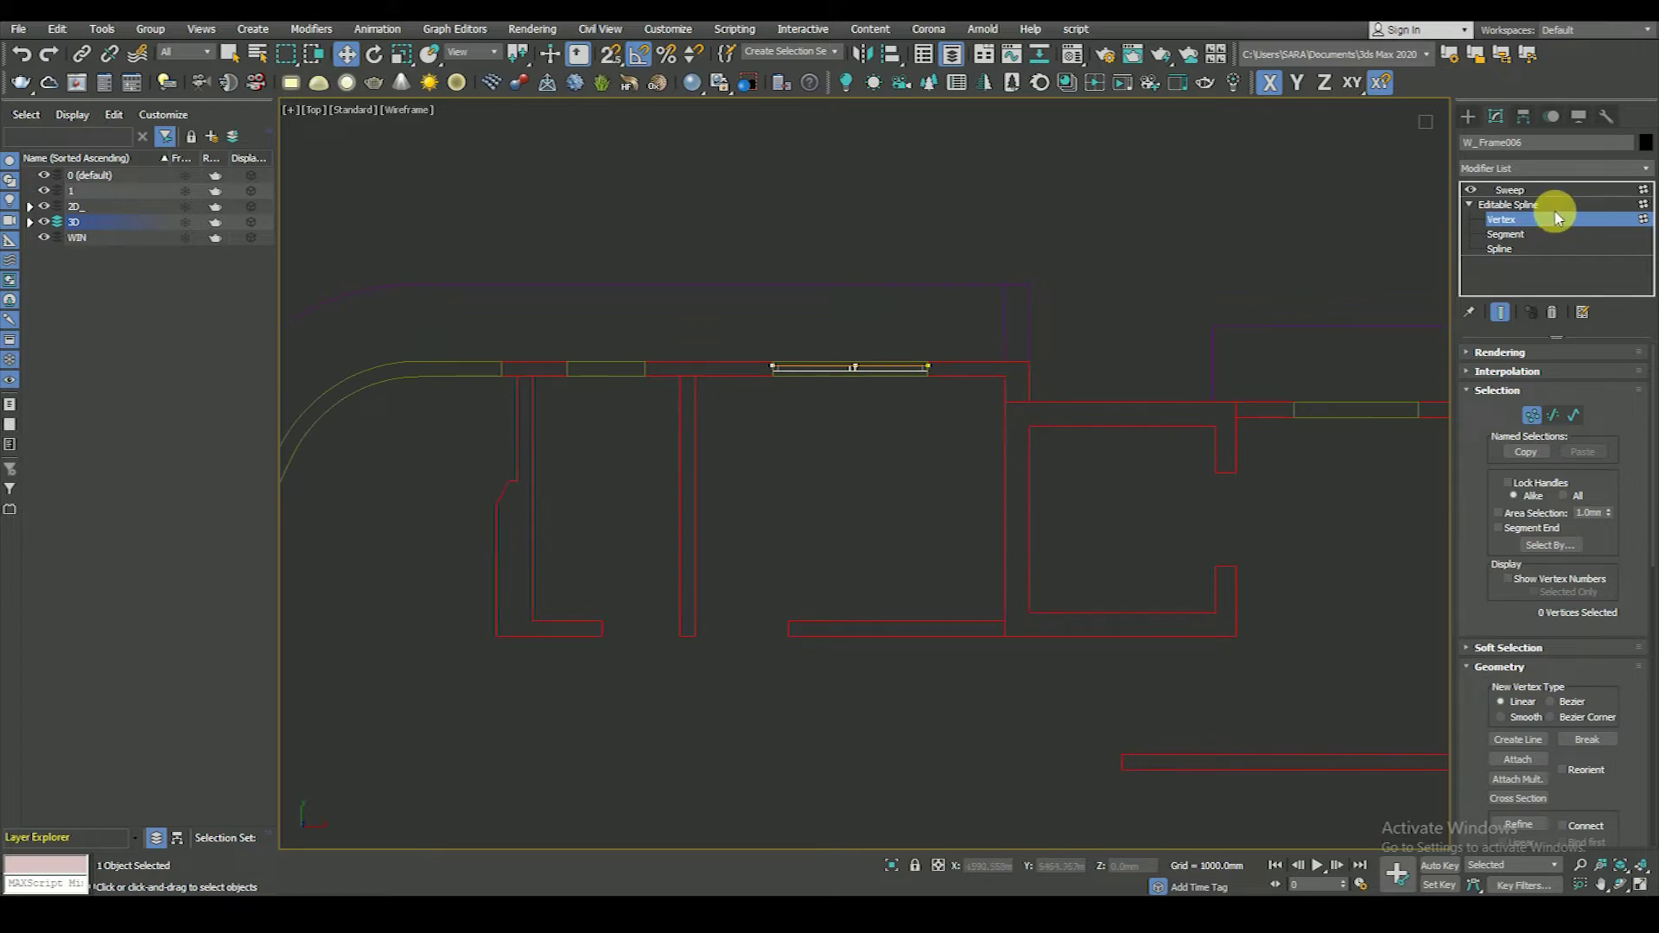
pyautogui.click(1510, 203)
pyautogui.scroll(-3, 849, 449)
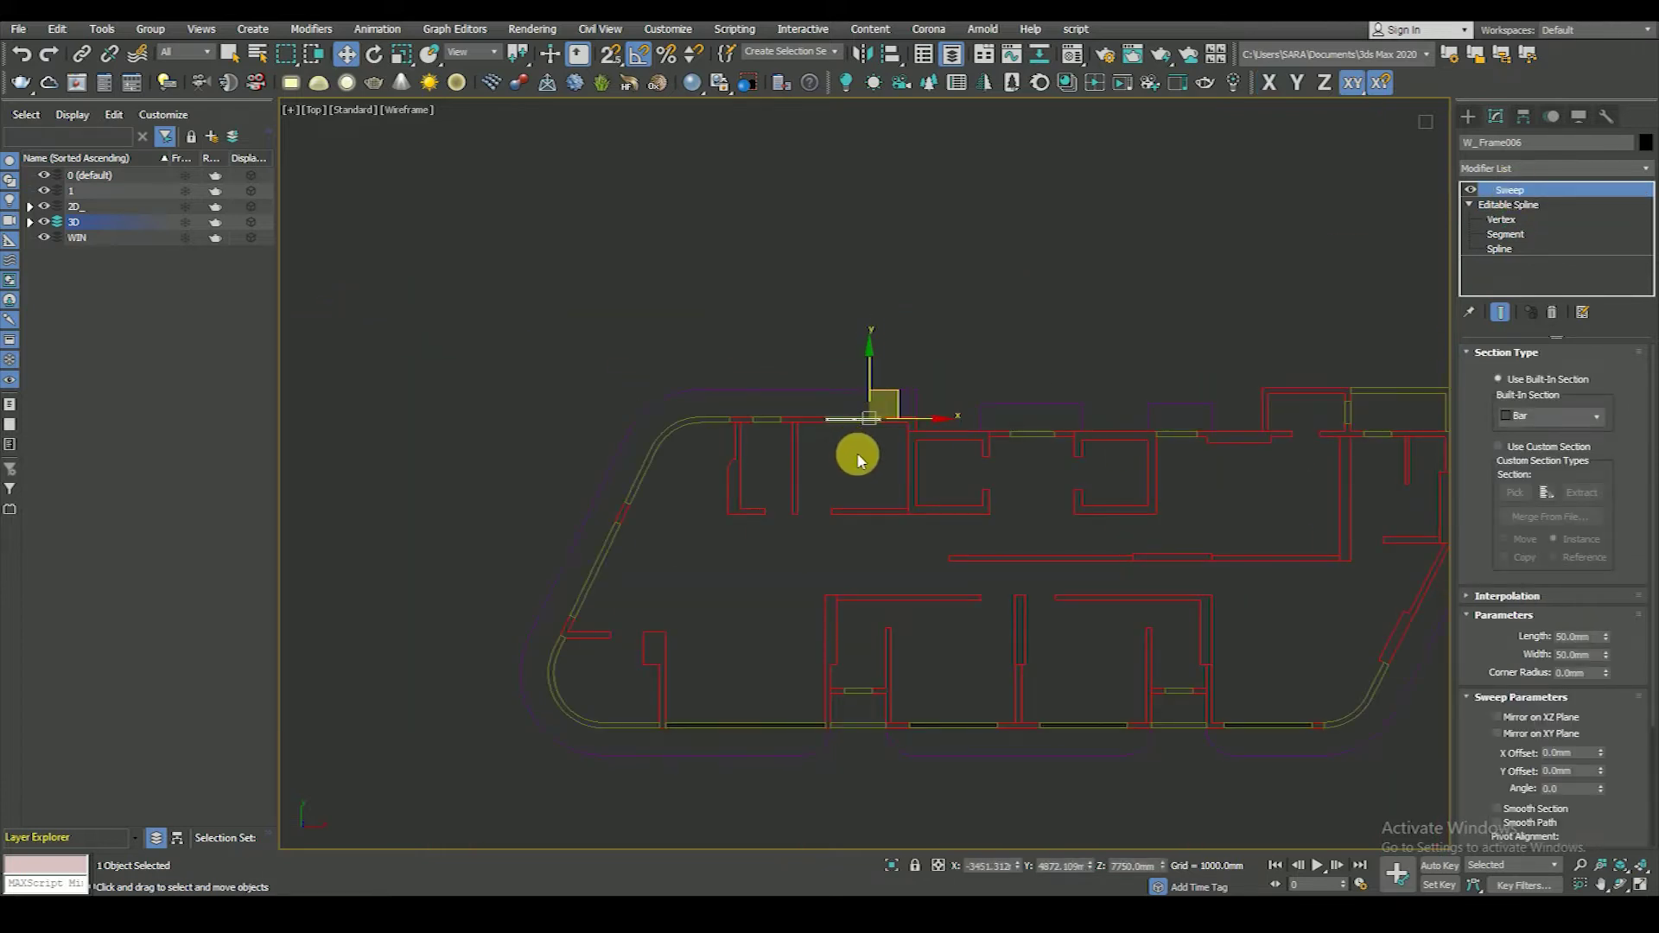
pyautogui.click(859, 458)
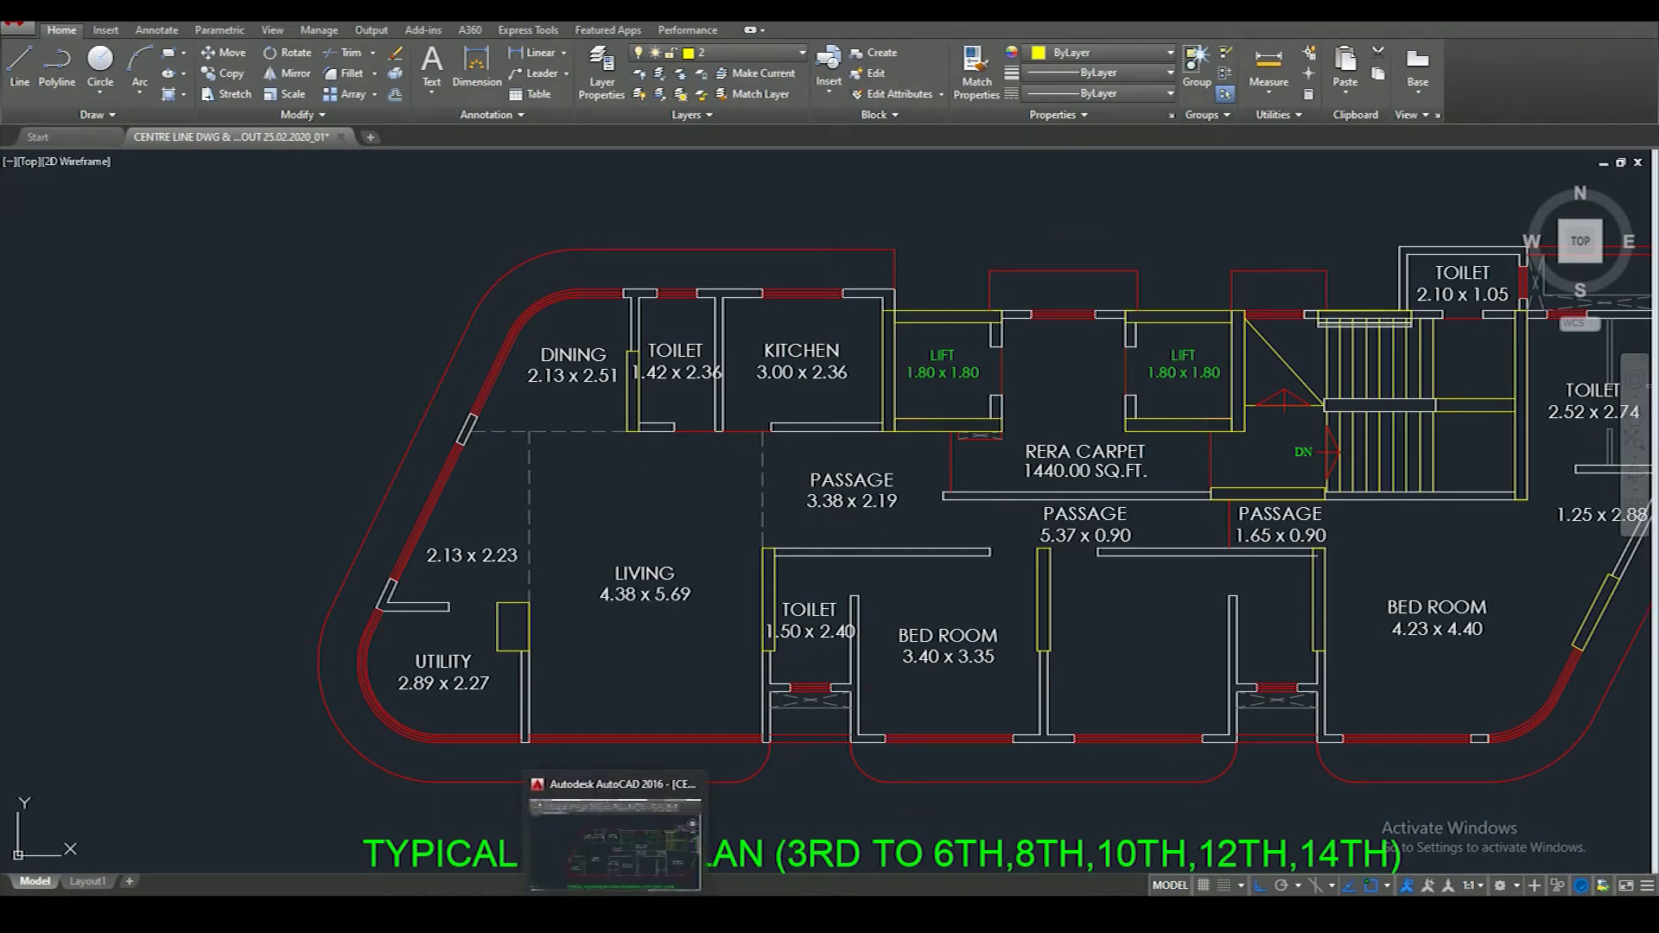
# - Back in the 3ds Max scene, zoom in and select the placed window frame
pyautogui.moveTo(614, 894)
pyautogui.click(603, 826)
pyautogui.scroll(2, 822, 466)
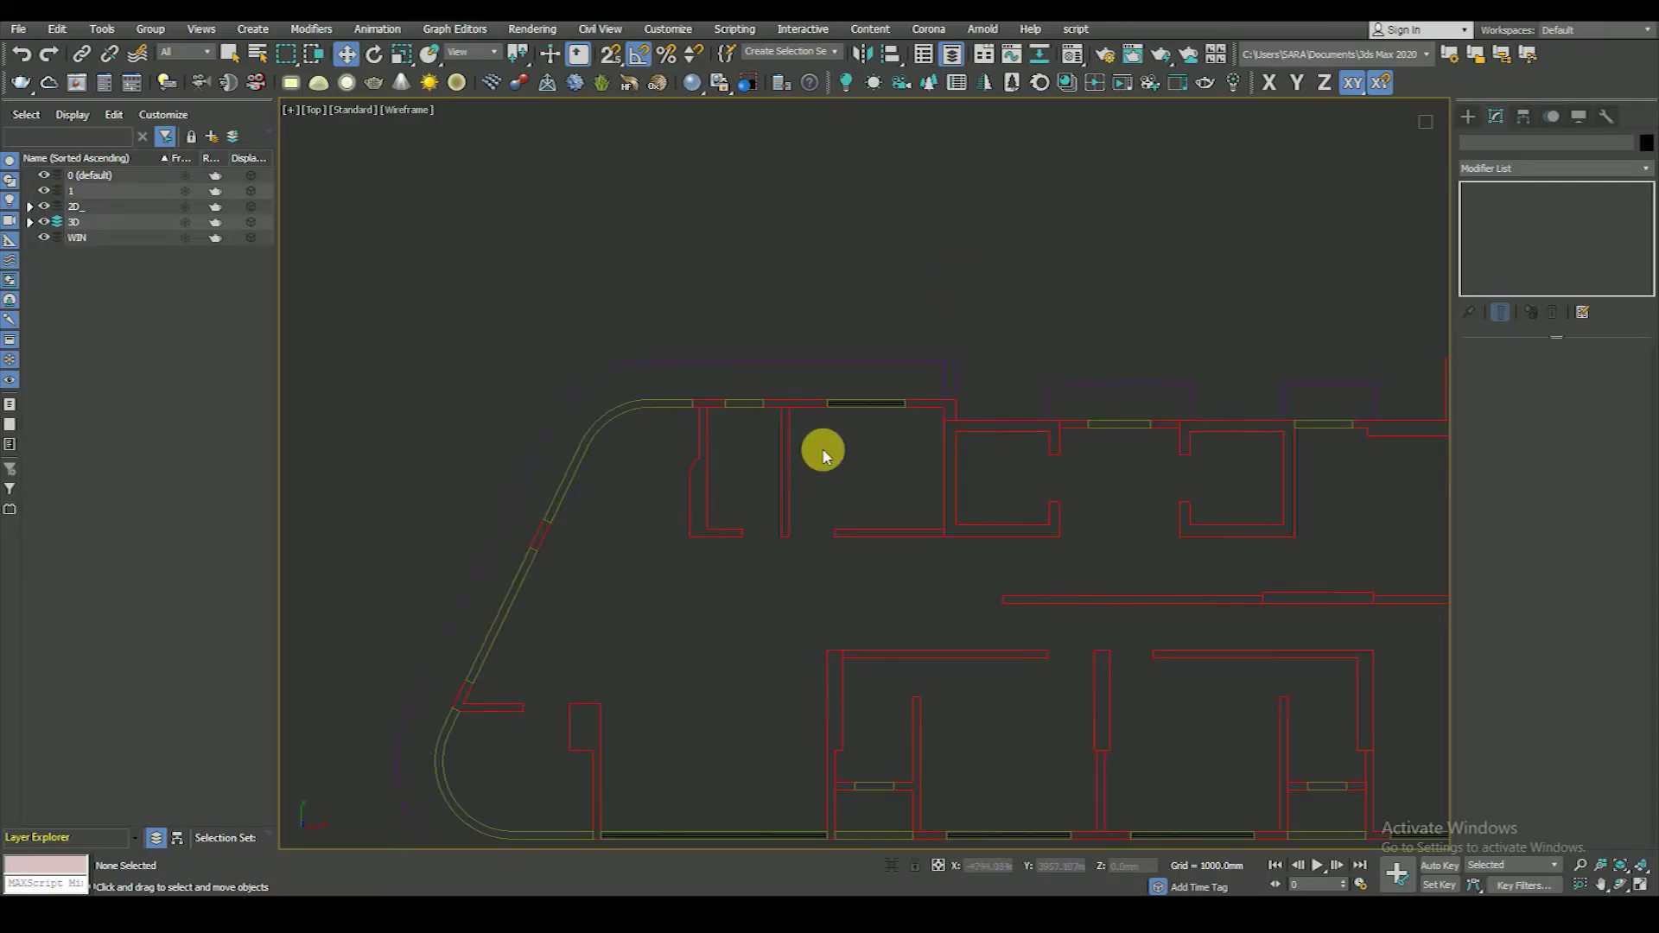
pyautogui.scroll(2, 813, 430)
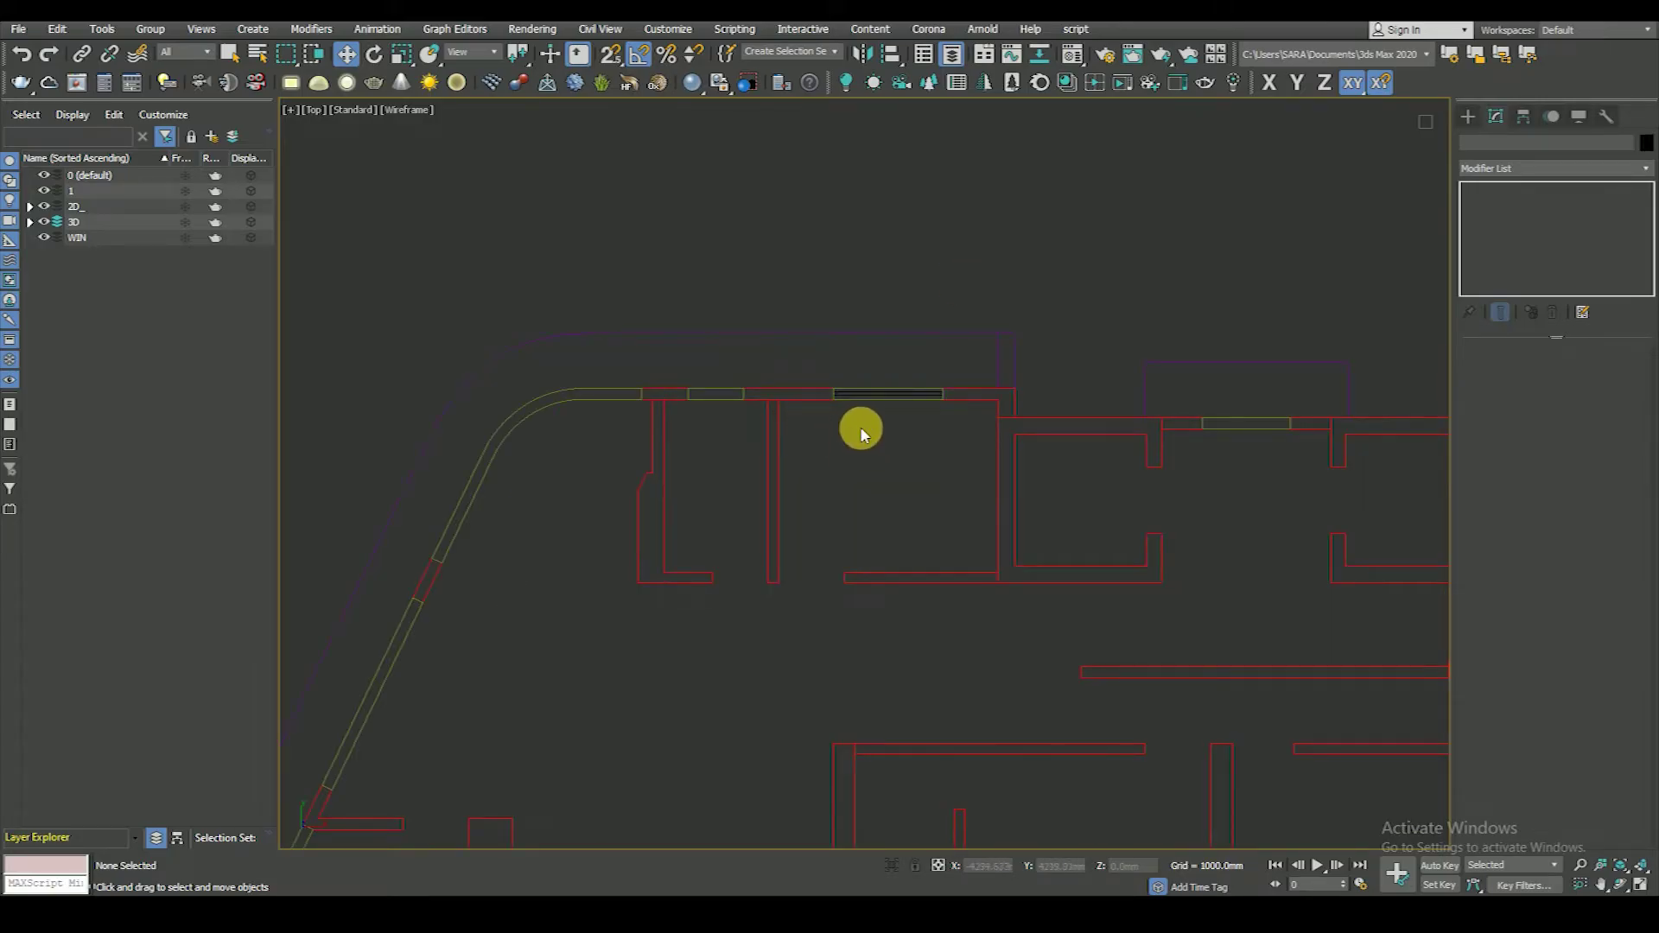
pyautogui.scroll(2, 860, 432)
pyautogui.click(892, 386)
# - Clone the window frame into the neighbouring opening and snap it to the opening's midpoint
pyautogui.keyDown('shift'); pyautogui.moveTo(1000, 381); pyautogui.dragTo(790, 389); pyautogui.keyUp('shift')
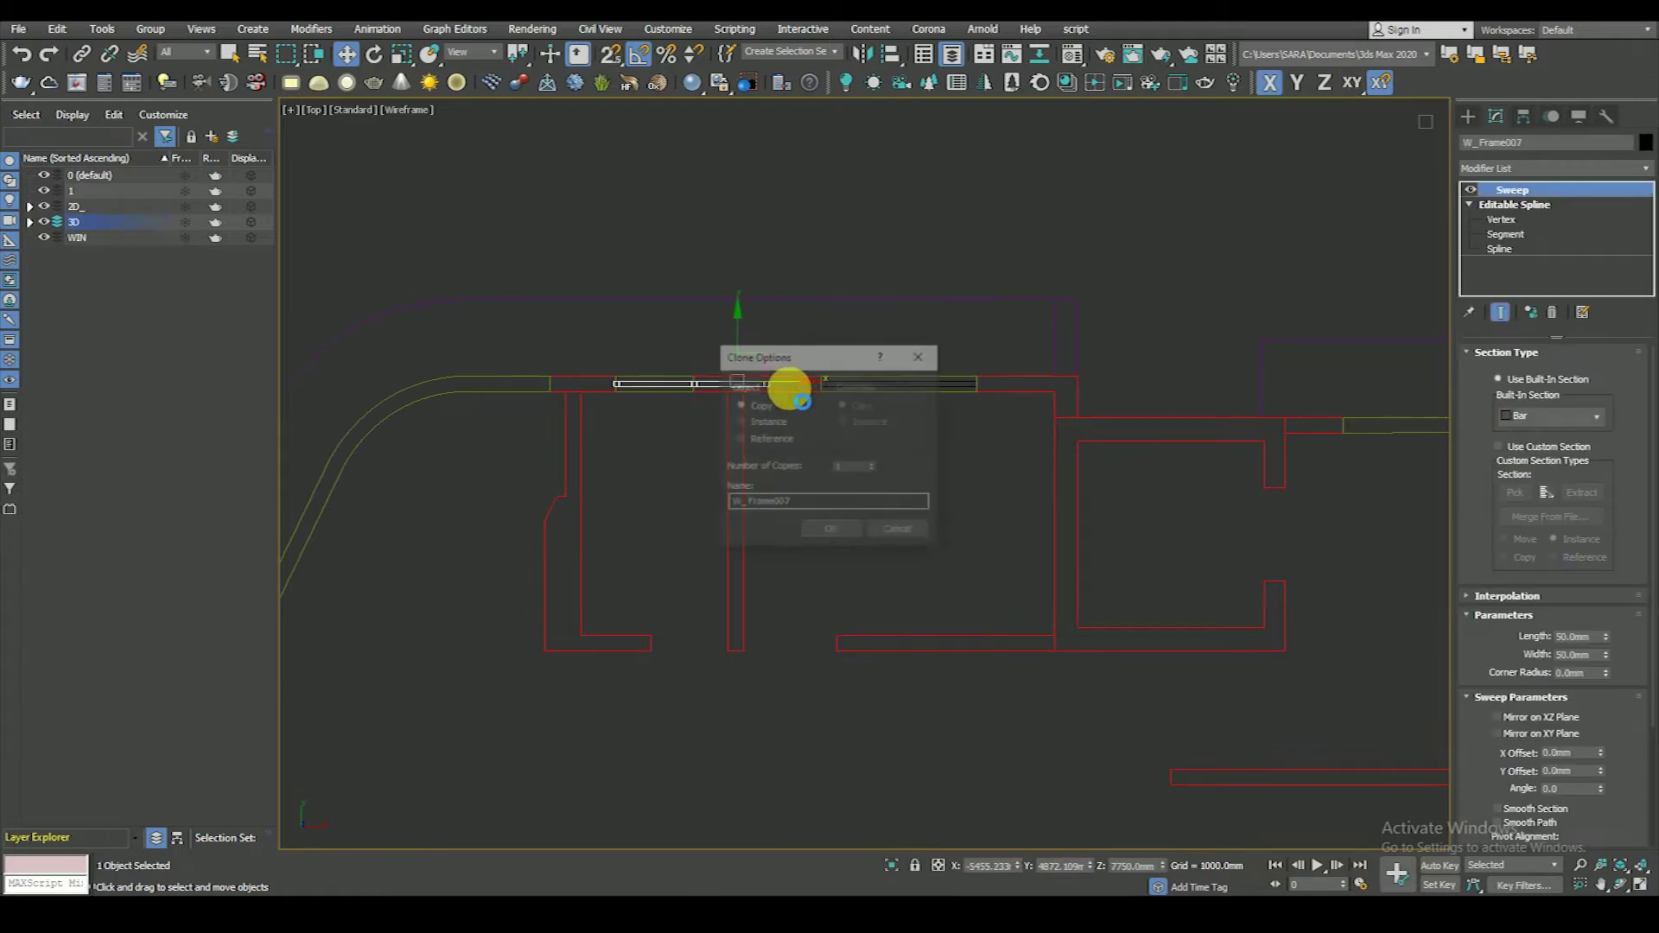
pyautogui.press('Return')
pyautogui.scroll(3, 637, 432)
pyautogui.moveTo(637, 476); pyautogui.dragTo(604, 463)
# - Move the copy's end vertices inward so the frame fits the opening's width
pyautogui.click(1469, 206)
pyautogui.click(1502, 220)
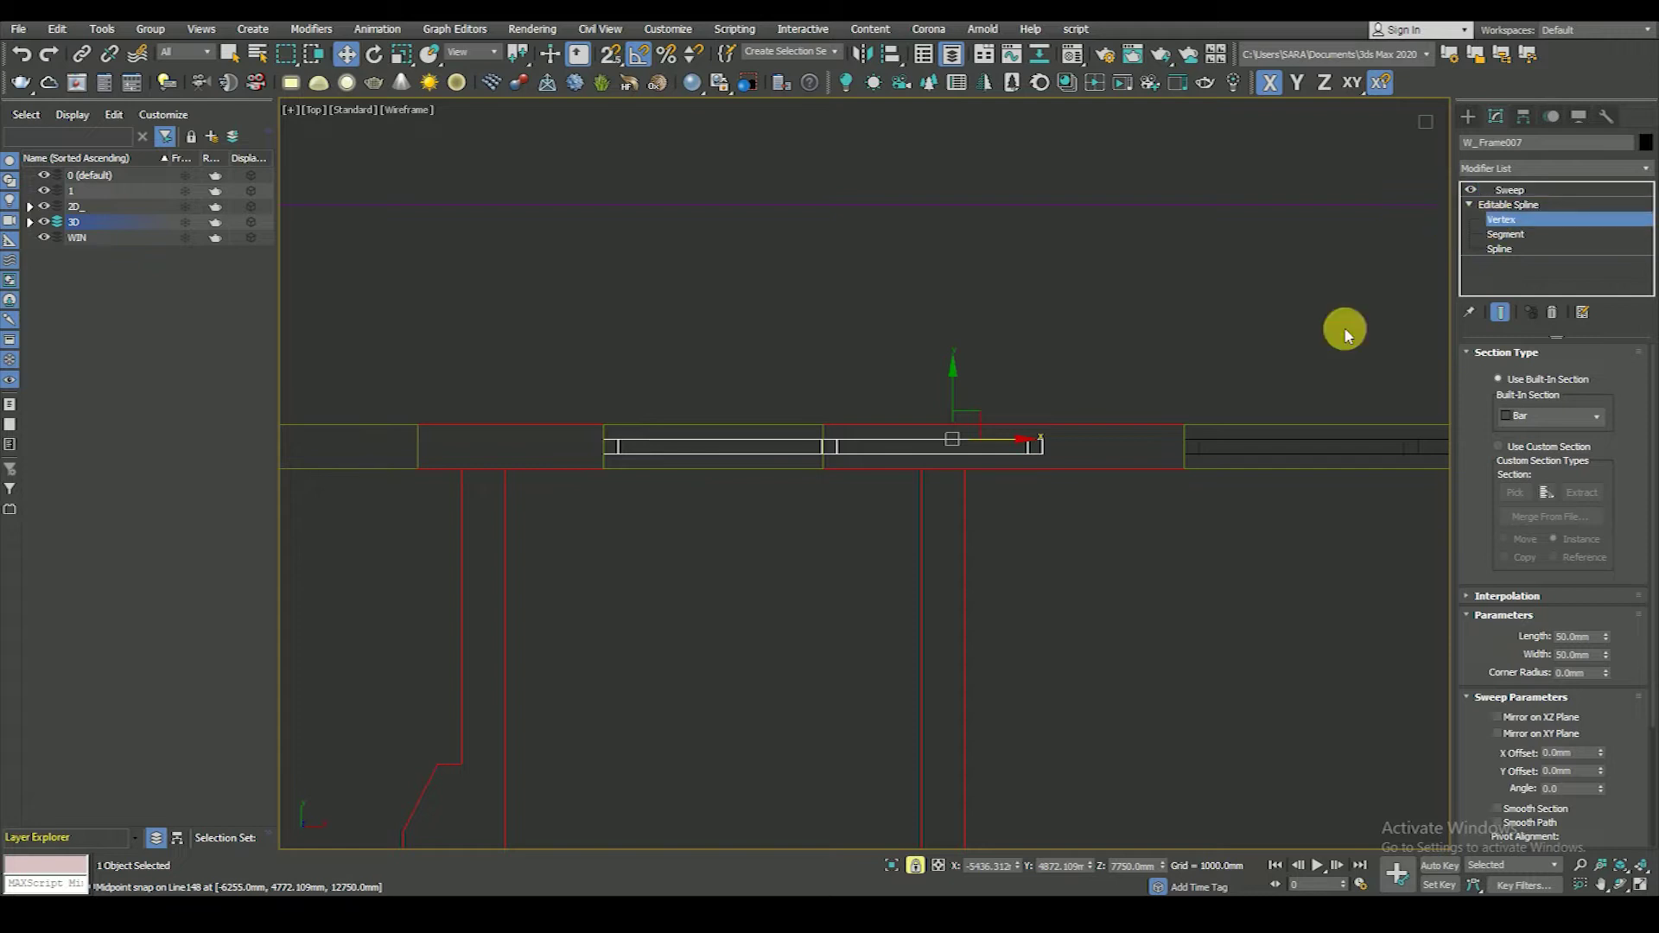
pyautogui.moveTo(969, 477); pyautogui.dragTo(986, 453, button='middle')
pyautogui.moveTo(839, 342); pyautogui.dragTo(915, 464)
pyautogui.click(1061, 416)
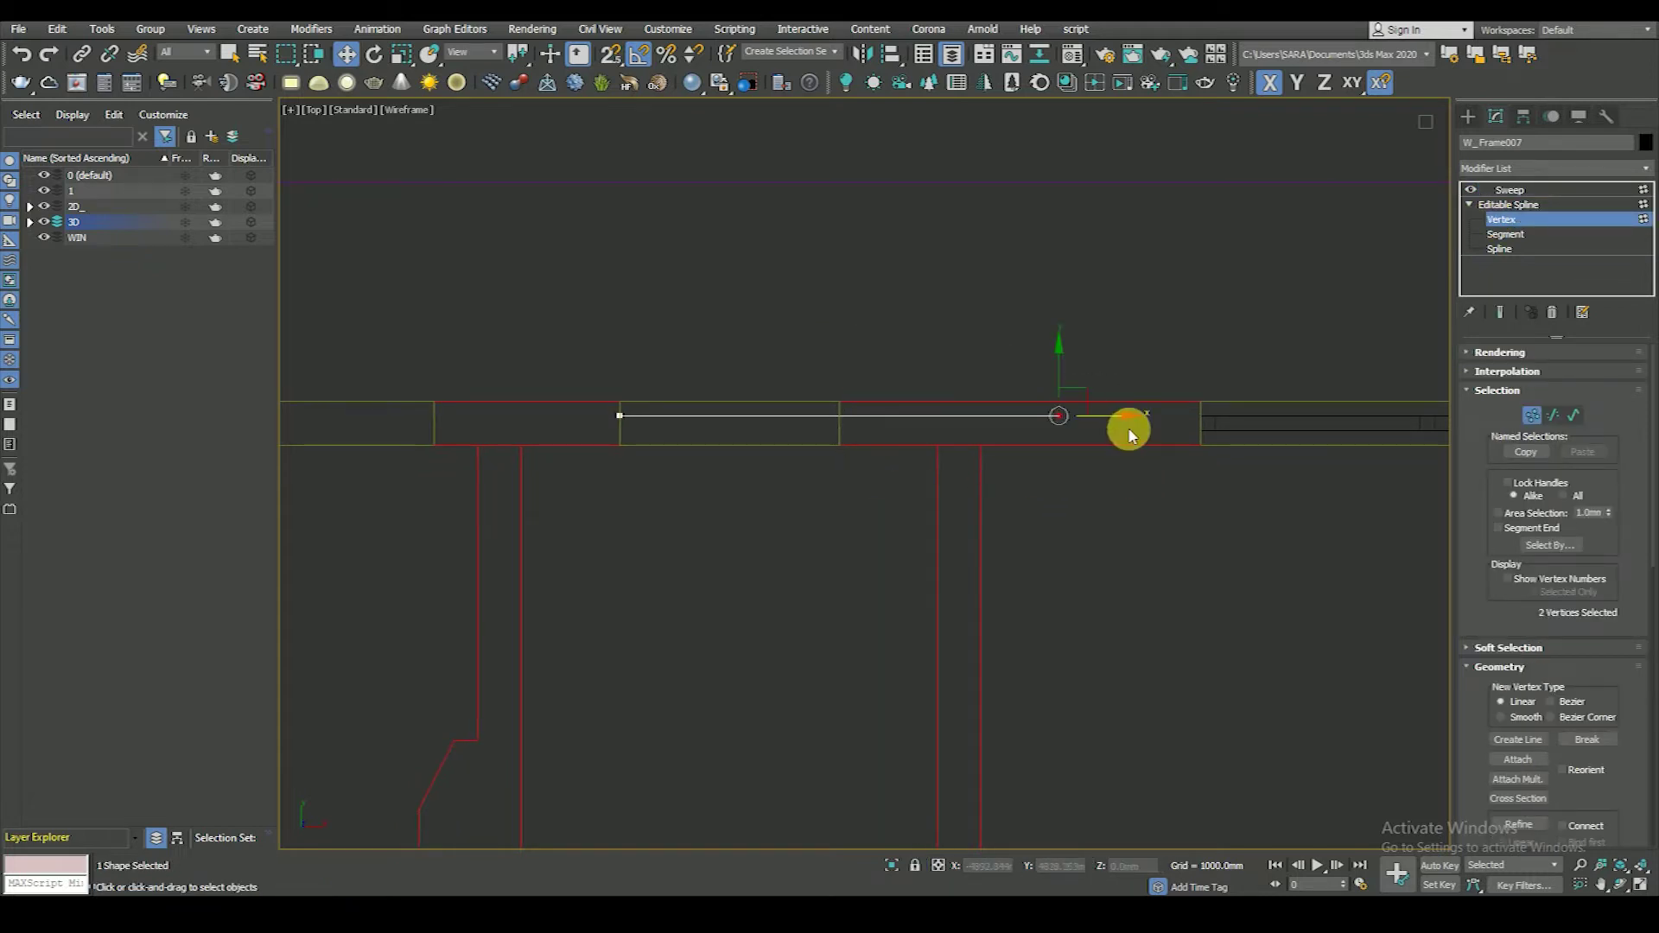
pyautogui.moveTo(1063, 416); pyautogui.dragTo(840, 415)
pyautogui.click(1594, 206)
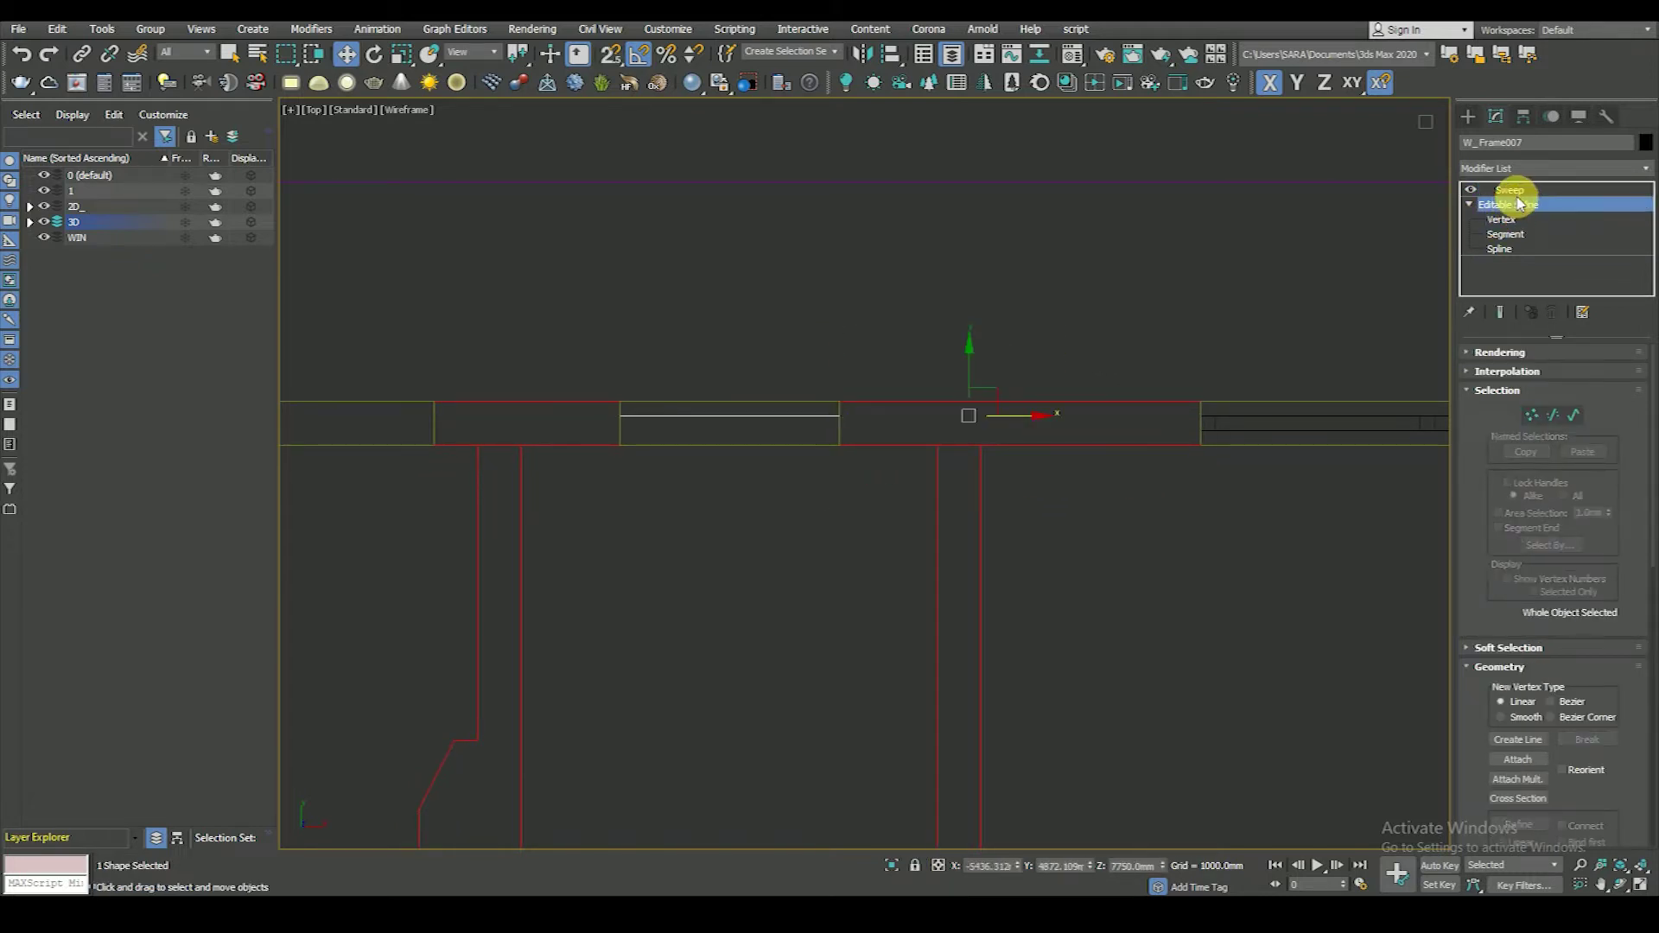
pyautogui.click(822, 567)
# - Pan the AutoCAD floor plan to recheck the openings on its right side
pyautogui.scroll(-4, 852, 391)
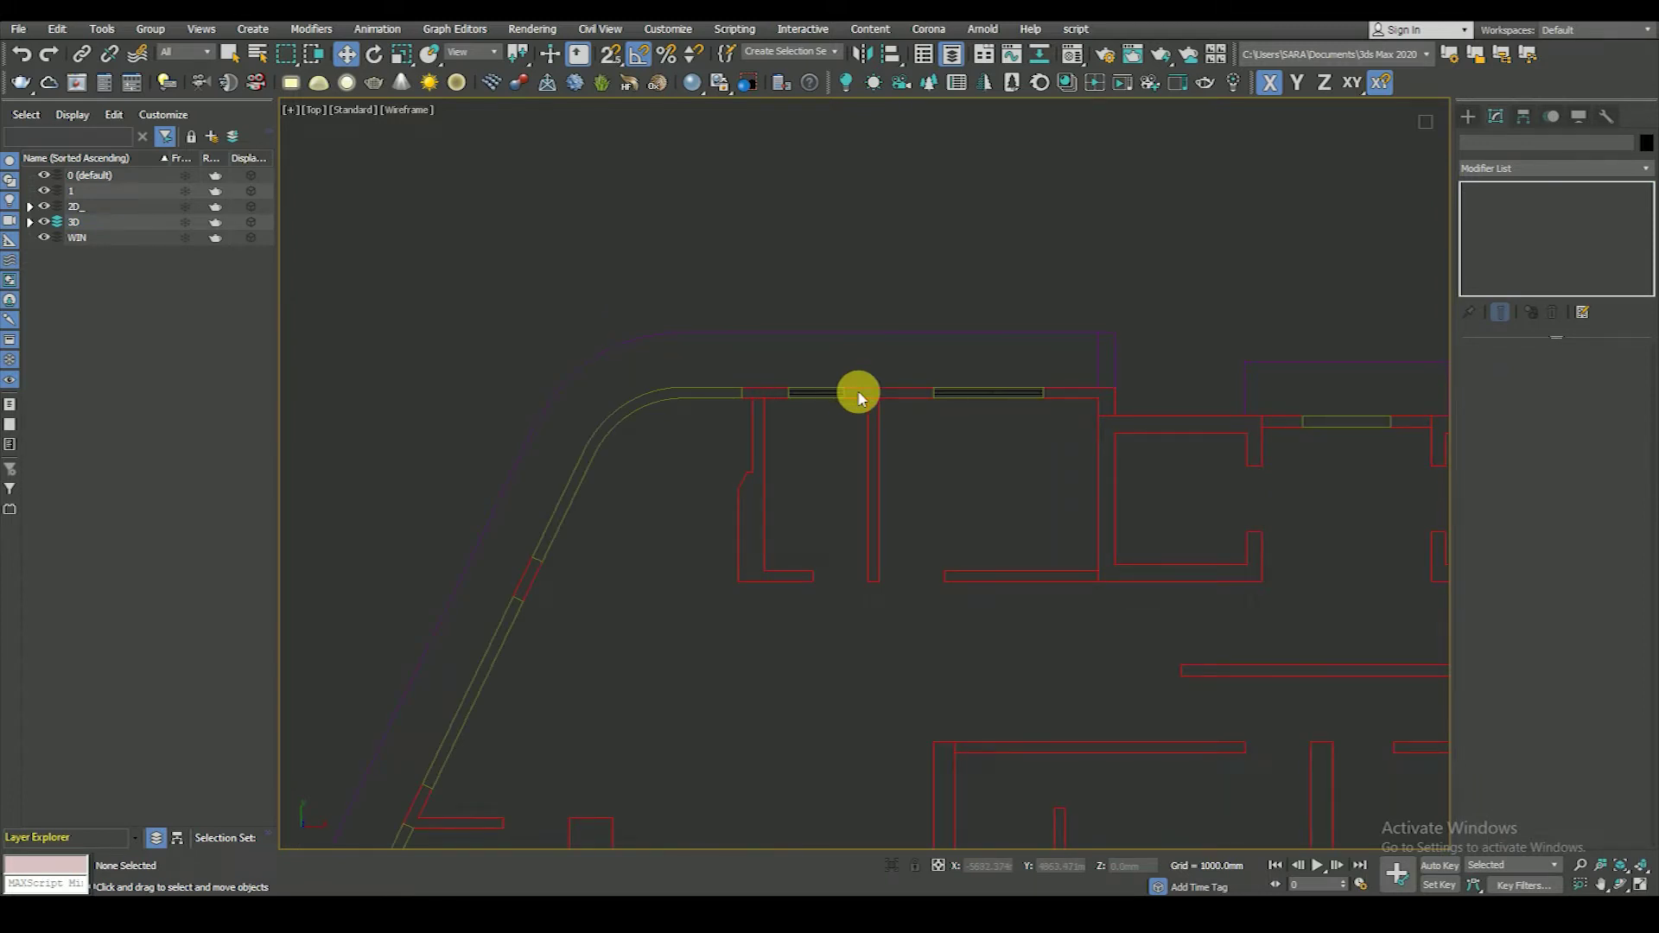
pyautogui.scroll(-3, 858, 397)
pyautogui.scroll(2, 923, 429)
pyautogui.scroll(-1, 975, 419)
pyautogui.moveTo(981, 438); pyautogui.dragTo(921, 436, button='middle')
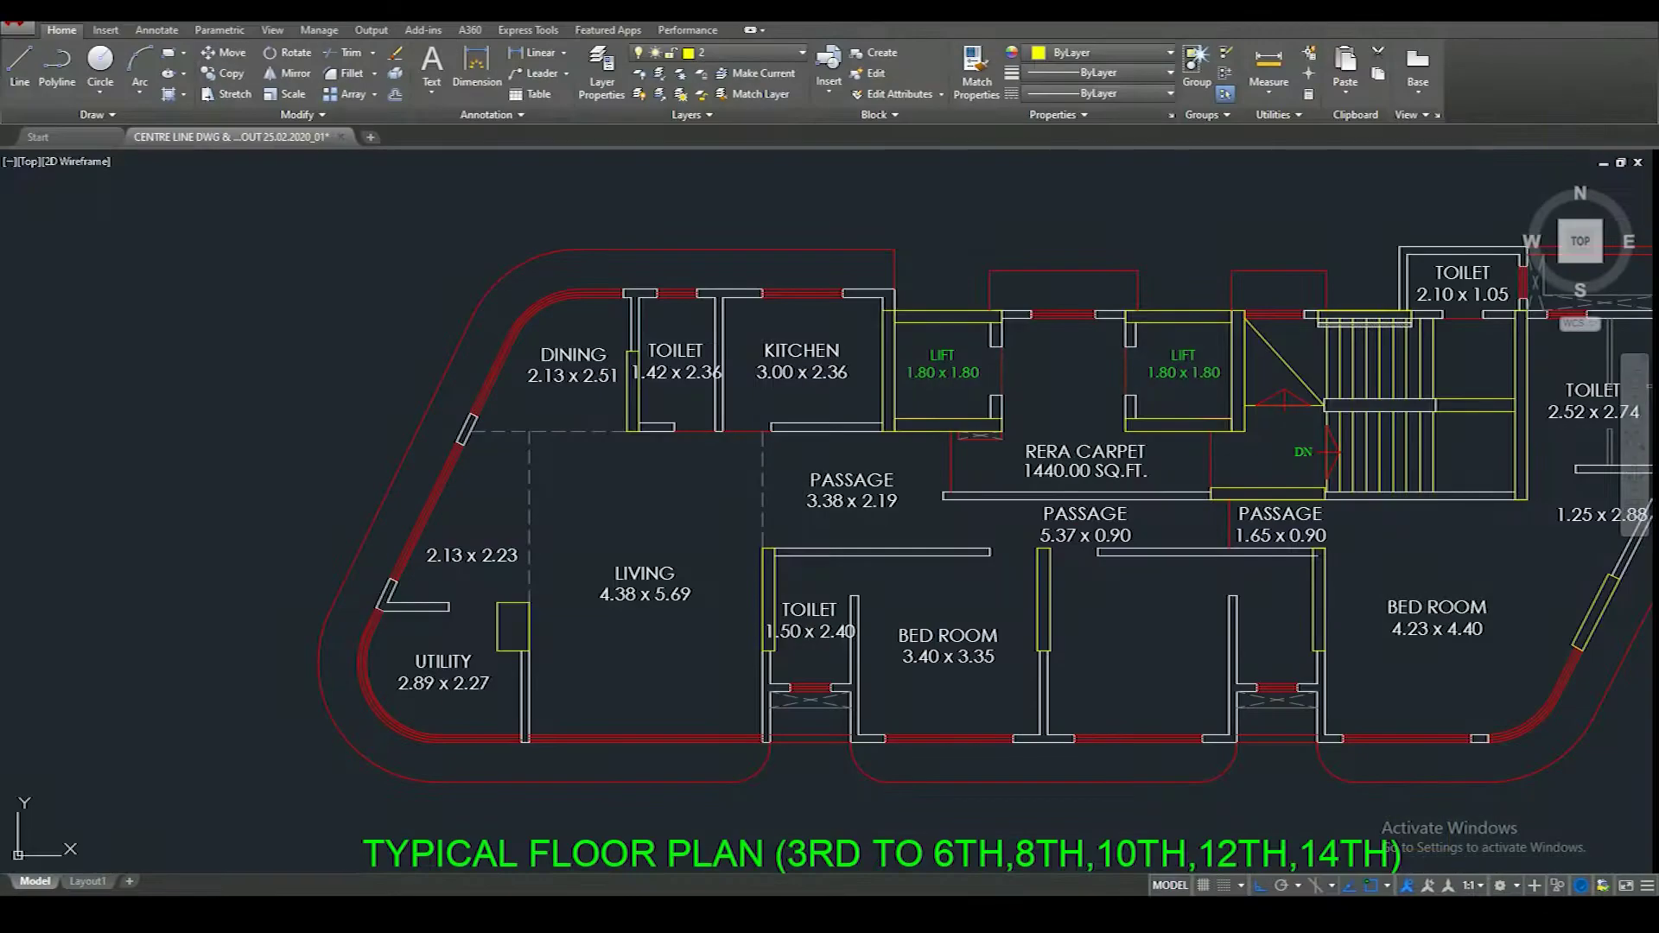
pyautogui.moveTo(1091, 380); pyautogui.dragTo(804, 406, button='middle')
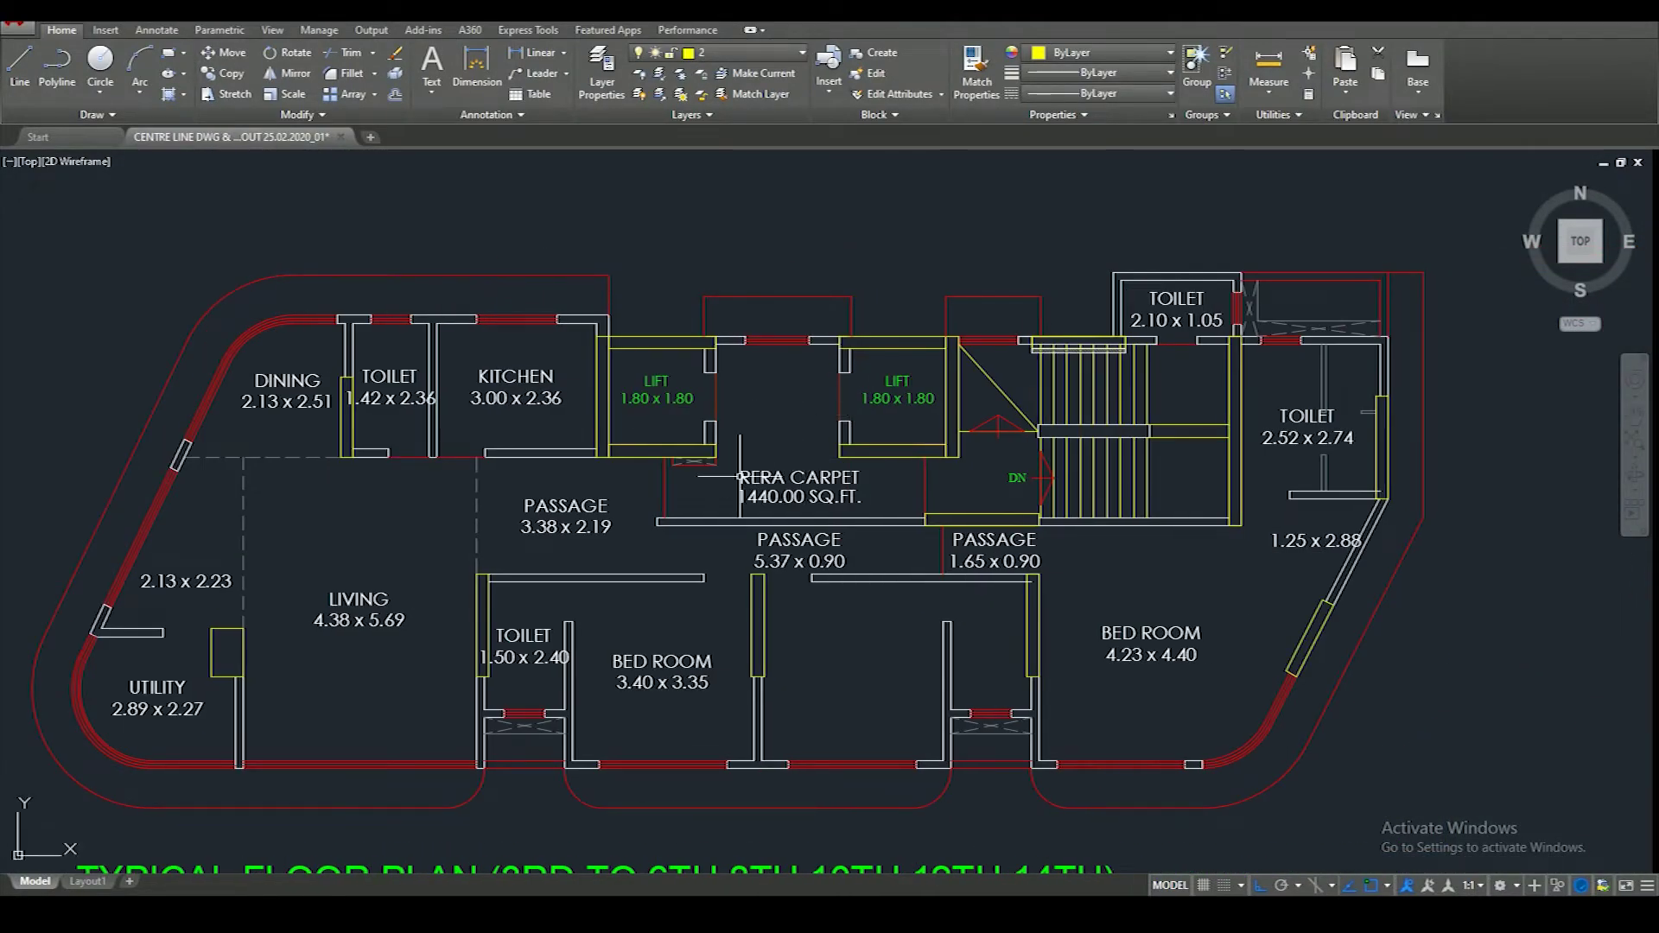
# - In 3ds Max, select W_Frame006 and Shift-drag it onto the next wall opening
pyautogui.click(622, 791)
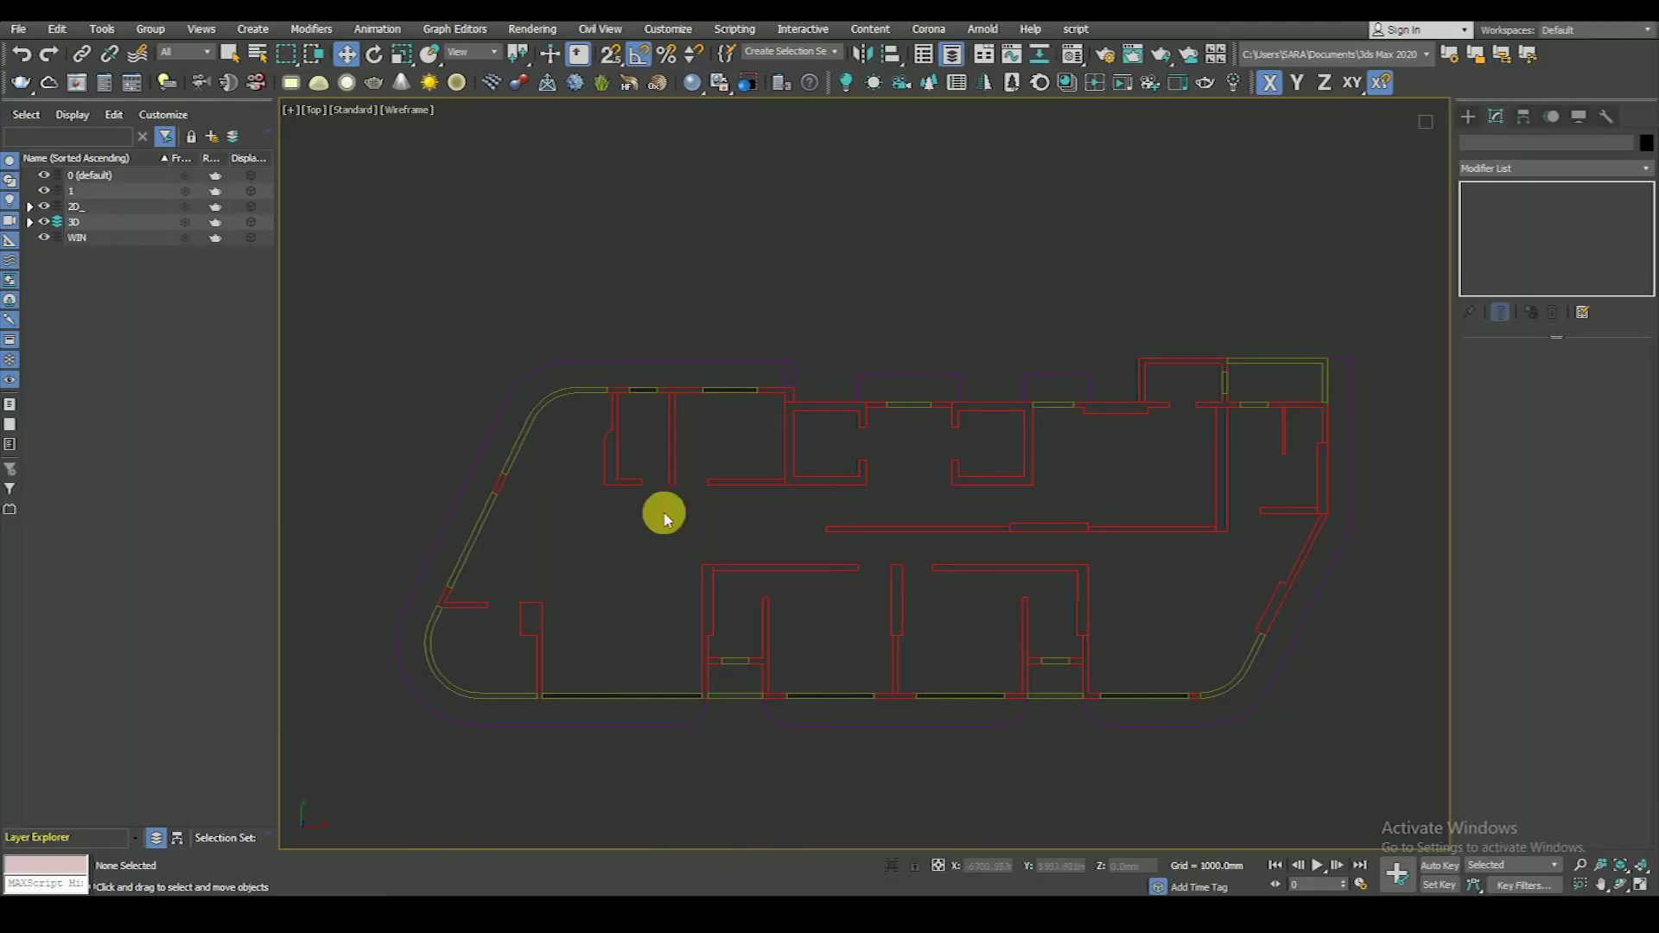
pyautogui.scroll(3, 897, 419)
pyautogui.scroll(3, 578, 390)
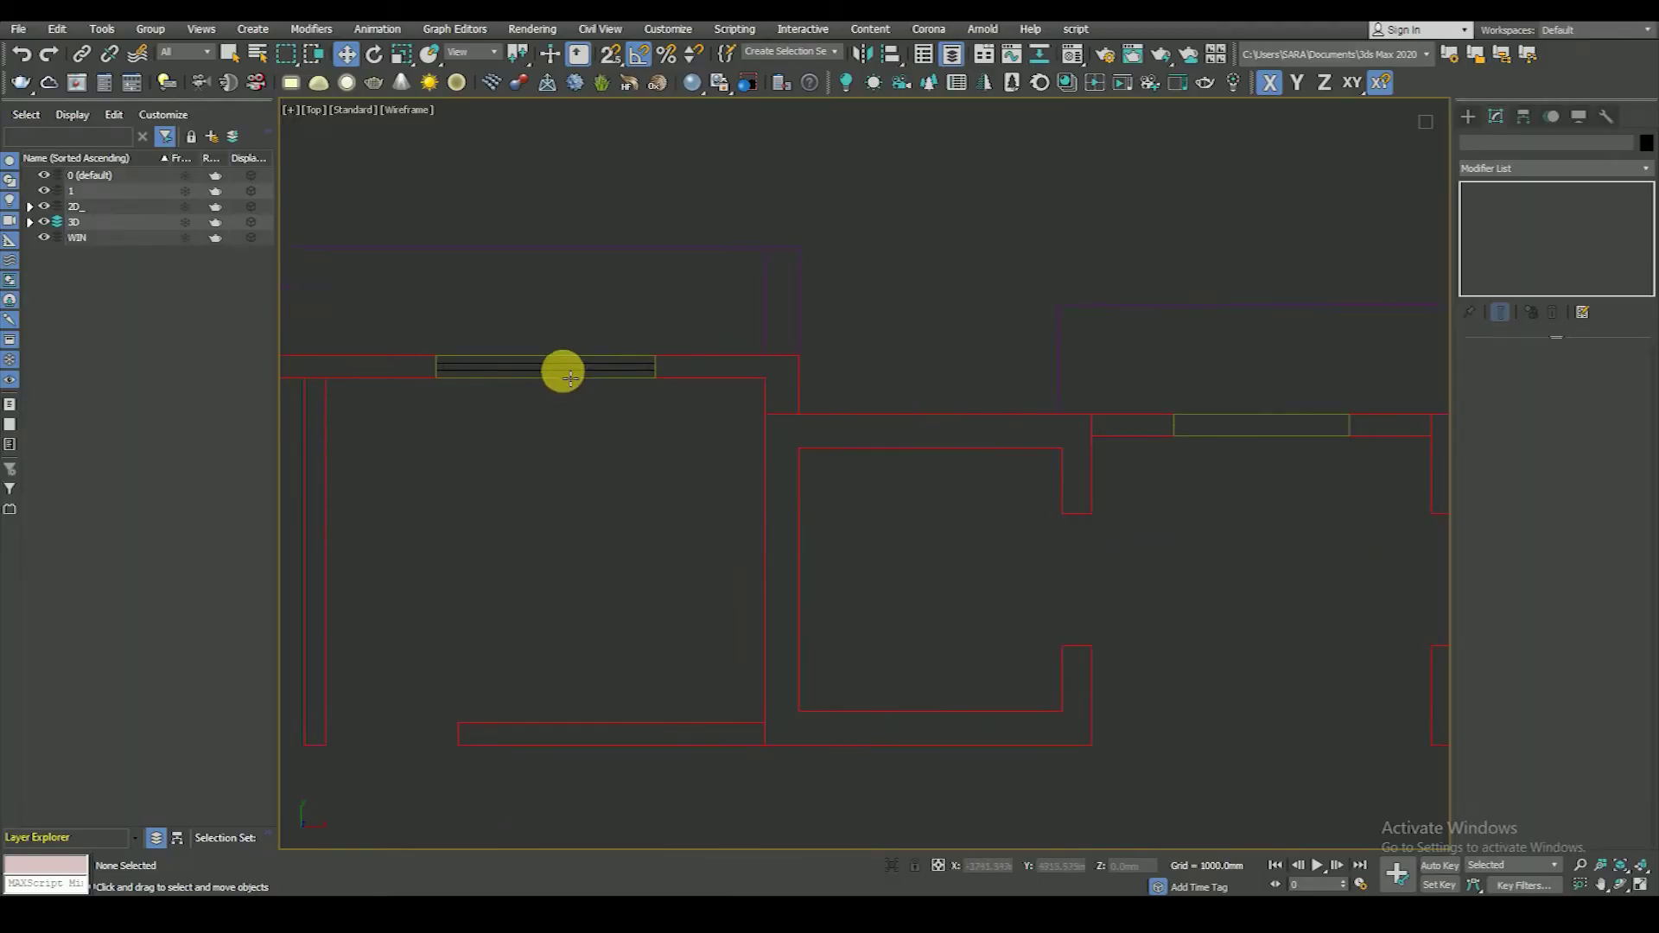
pyautogui.click(574, 369)
pyautogui.scroll(-1, 574, 370)
pyautogui.moveTo(659, 363); pyautogui.dragTo(1109, 390)
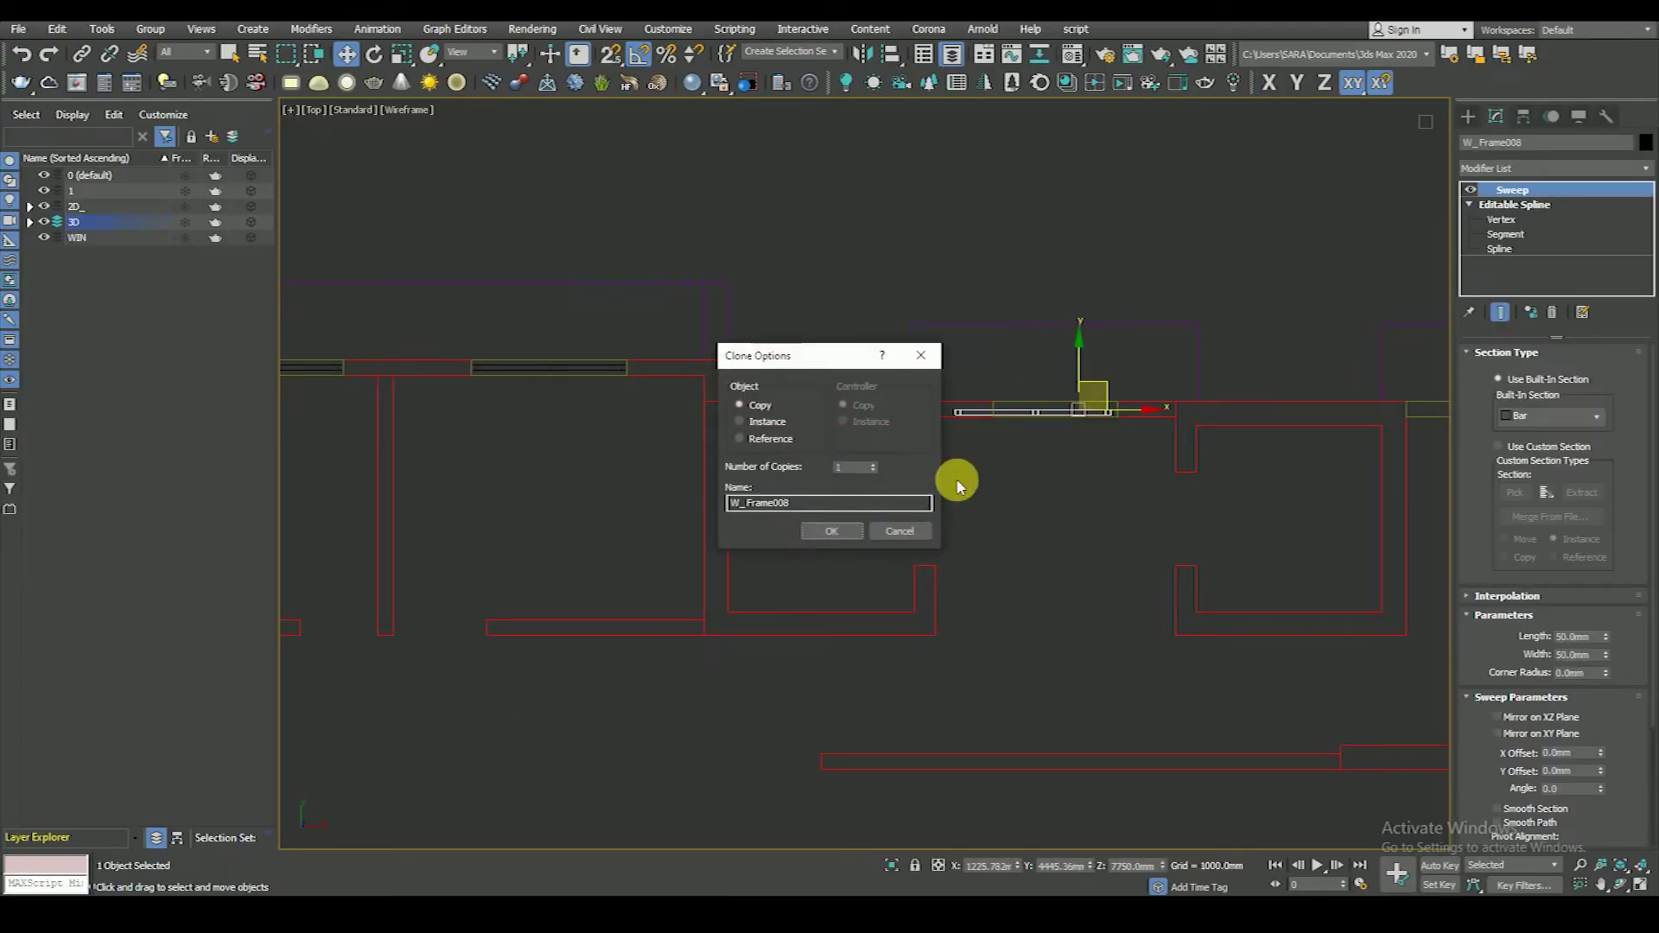
# - Accept the Clone Options and snap W_Frame008 into its wall opening
pyautogui.click(818, 527)
pyautogui.scroll(3, 956, 485)
pyautogui.press('s')
pyautogui.moveTo(707, 484)
pyautogui.mouseDown()
pyautogui.moveTo(827, 500)
pyautogui.moveTo(822, 450)
pyautogui.mouseUp()
pyautogui.scroll(2, 818, 500)
pyautogui.scroll(-2, 822, 450)
pyautogui.click(916, 519)
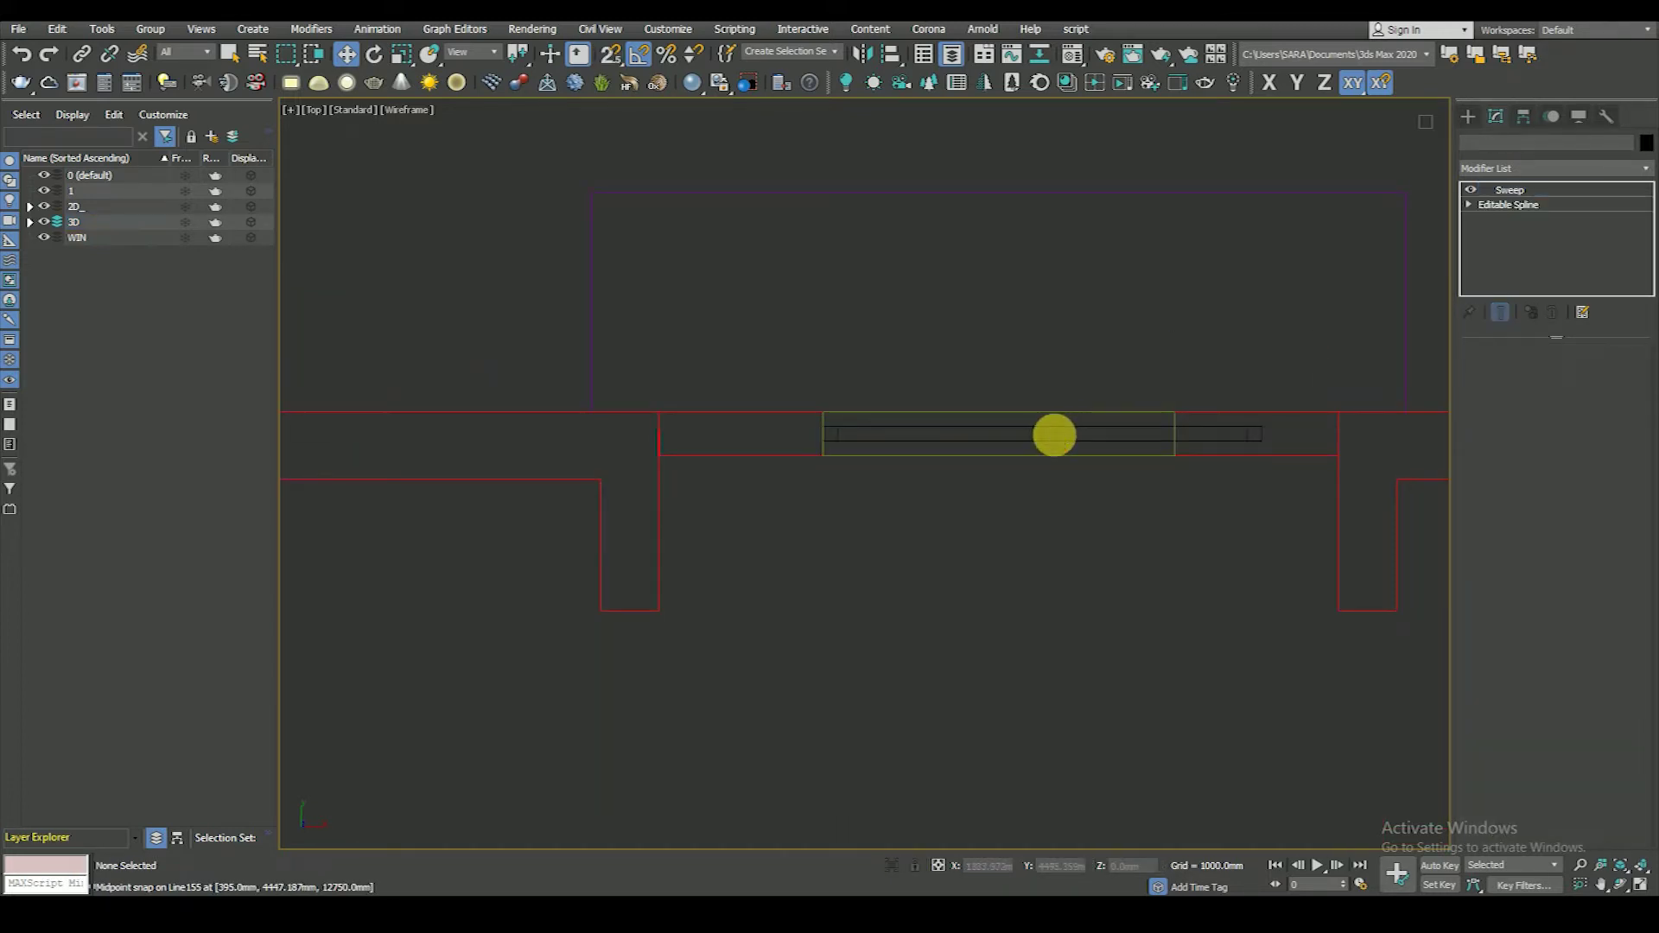
# - Snap-move W_Frame008's two right-end path vertices so the frame spans its opening
pyautogui.click(1054, 435)
pyautogui.click(1470, 205)
pyautogui.moveTo(1249, 415)
pyautogui.mouseDown()
pyautogui.moveTo(1323, 444)
pyautogui.moveTo(1202, 469)
pyautogui.mouseUp()
pyautogui.press('s')
pyautogui.scroll(2, 1062, 424)
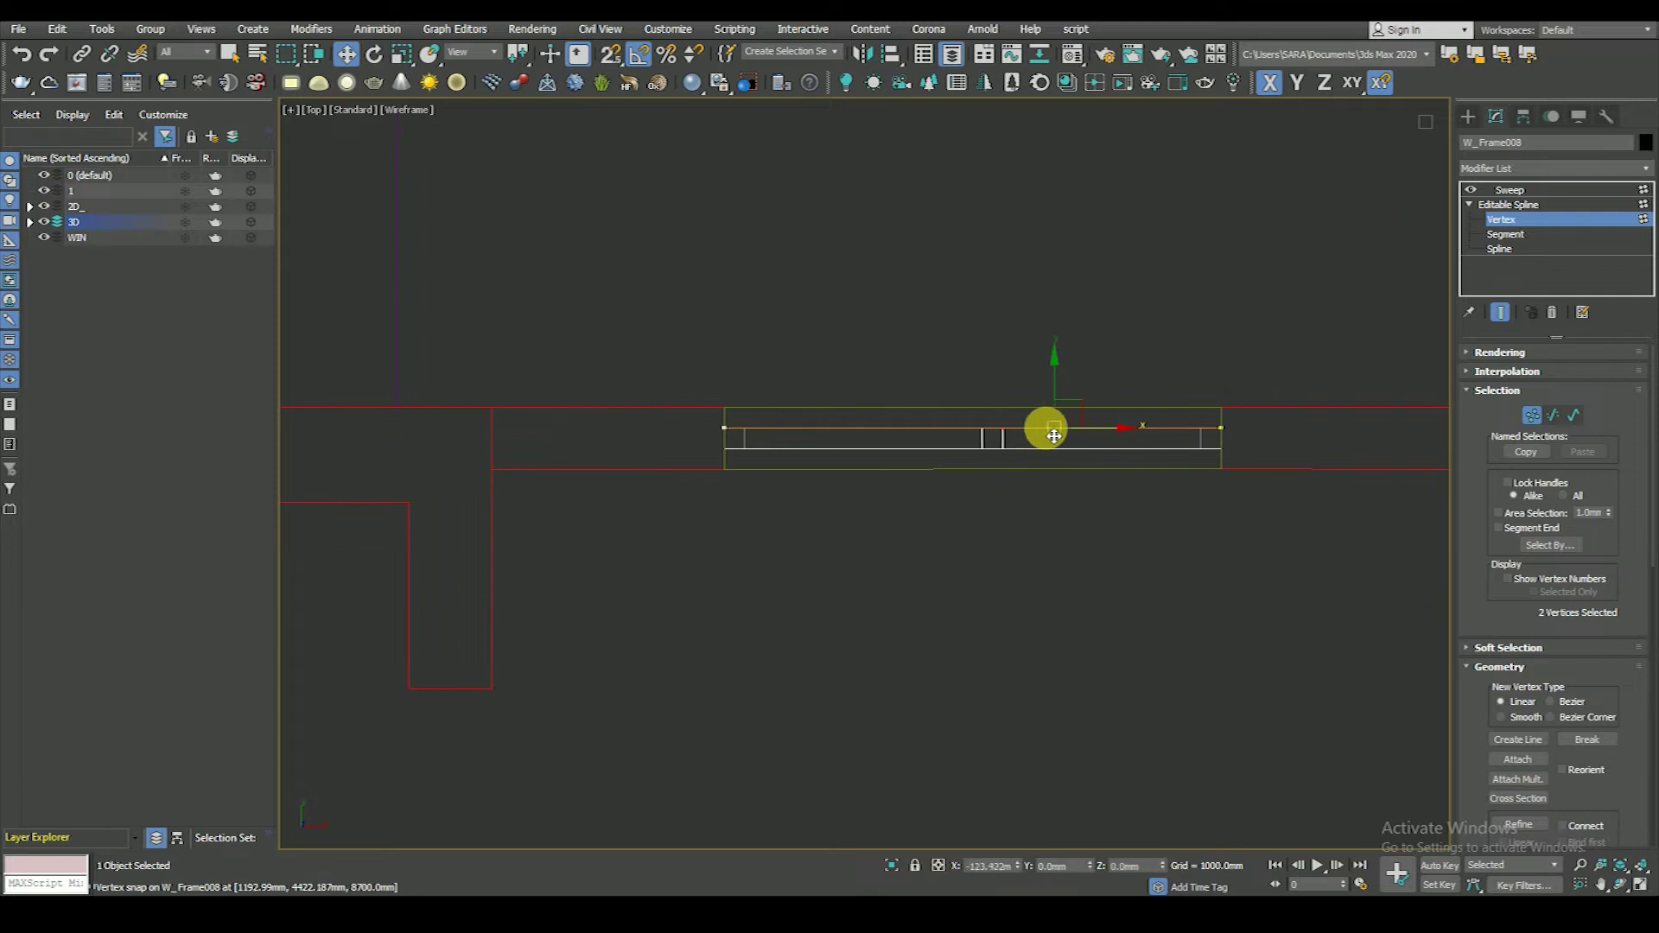
pyautogui.click(992, 499)
pyautogui.scroll(-5, 965, 508)
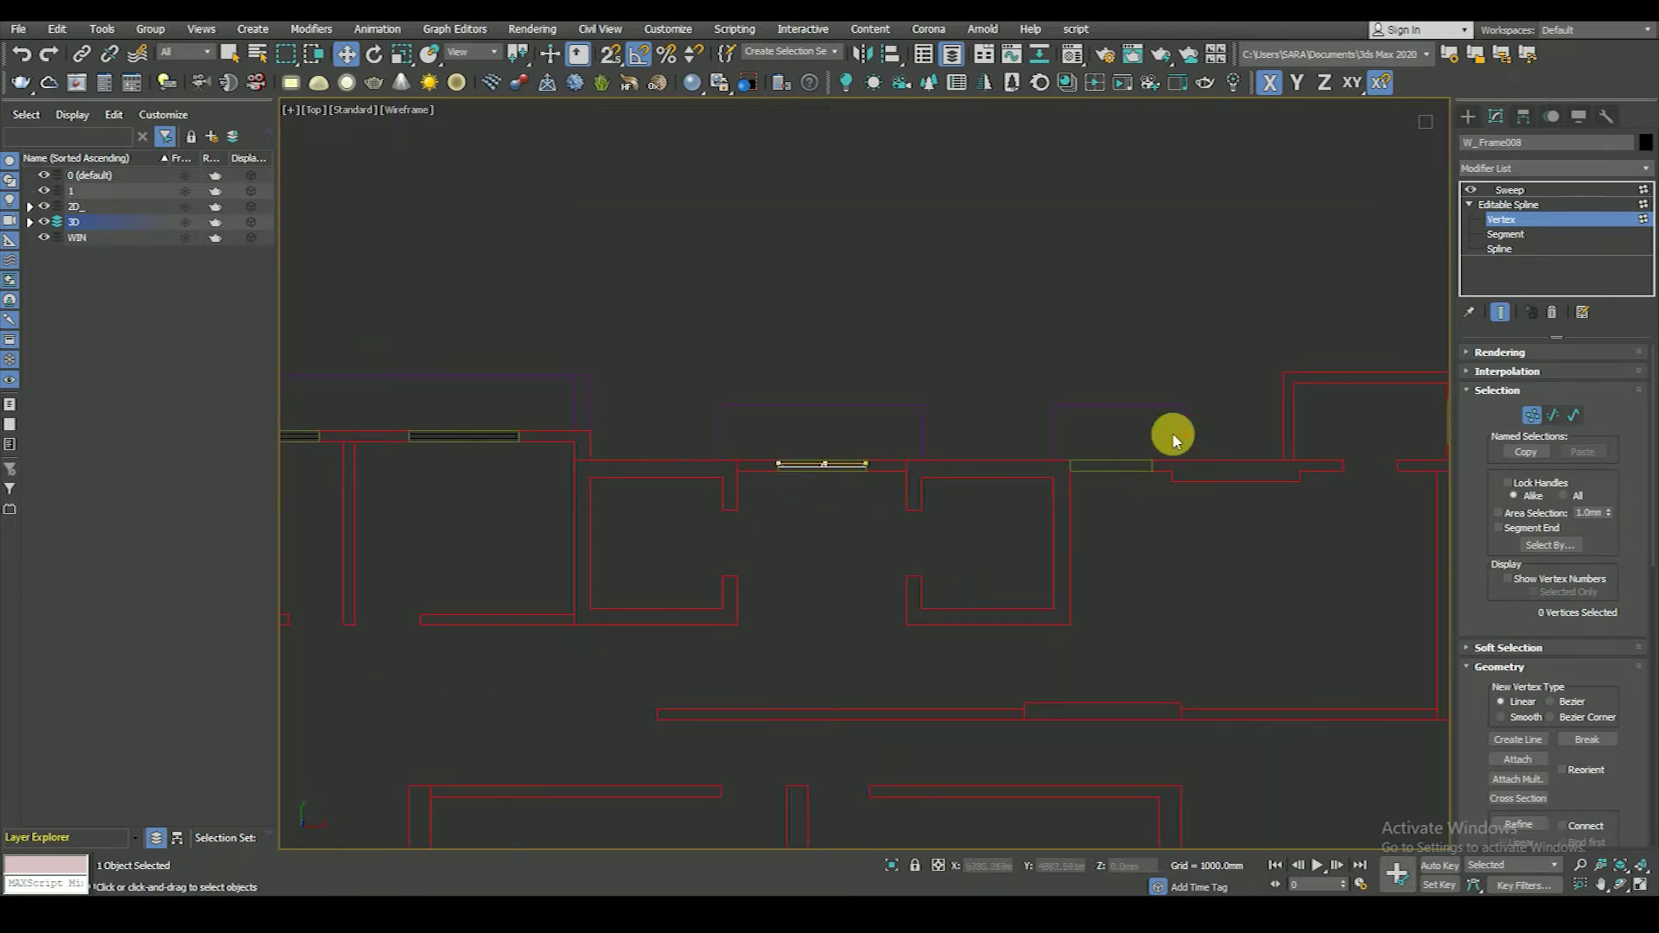
pyautogui.click(1501, 223)
pyautogui.click(858, 484)
pyautogui.scroll(3, 815, 467)
pyautogui.scroll(-3, 815, 467)
pyautogui.scroll(2, 449, 437)
# - Clone W_Frame007 to the right as W_Frame009 and move it into the wall opening
pyautogui.click(433, 427)
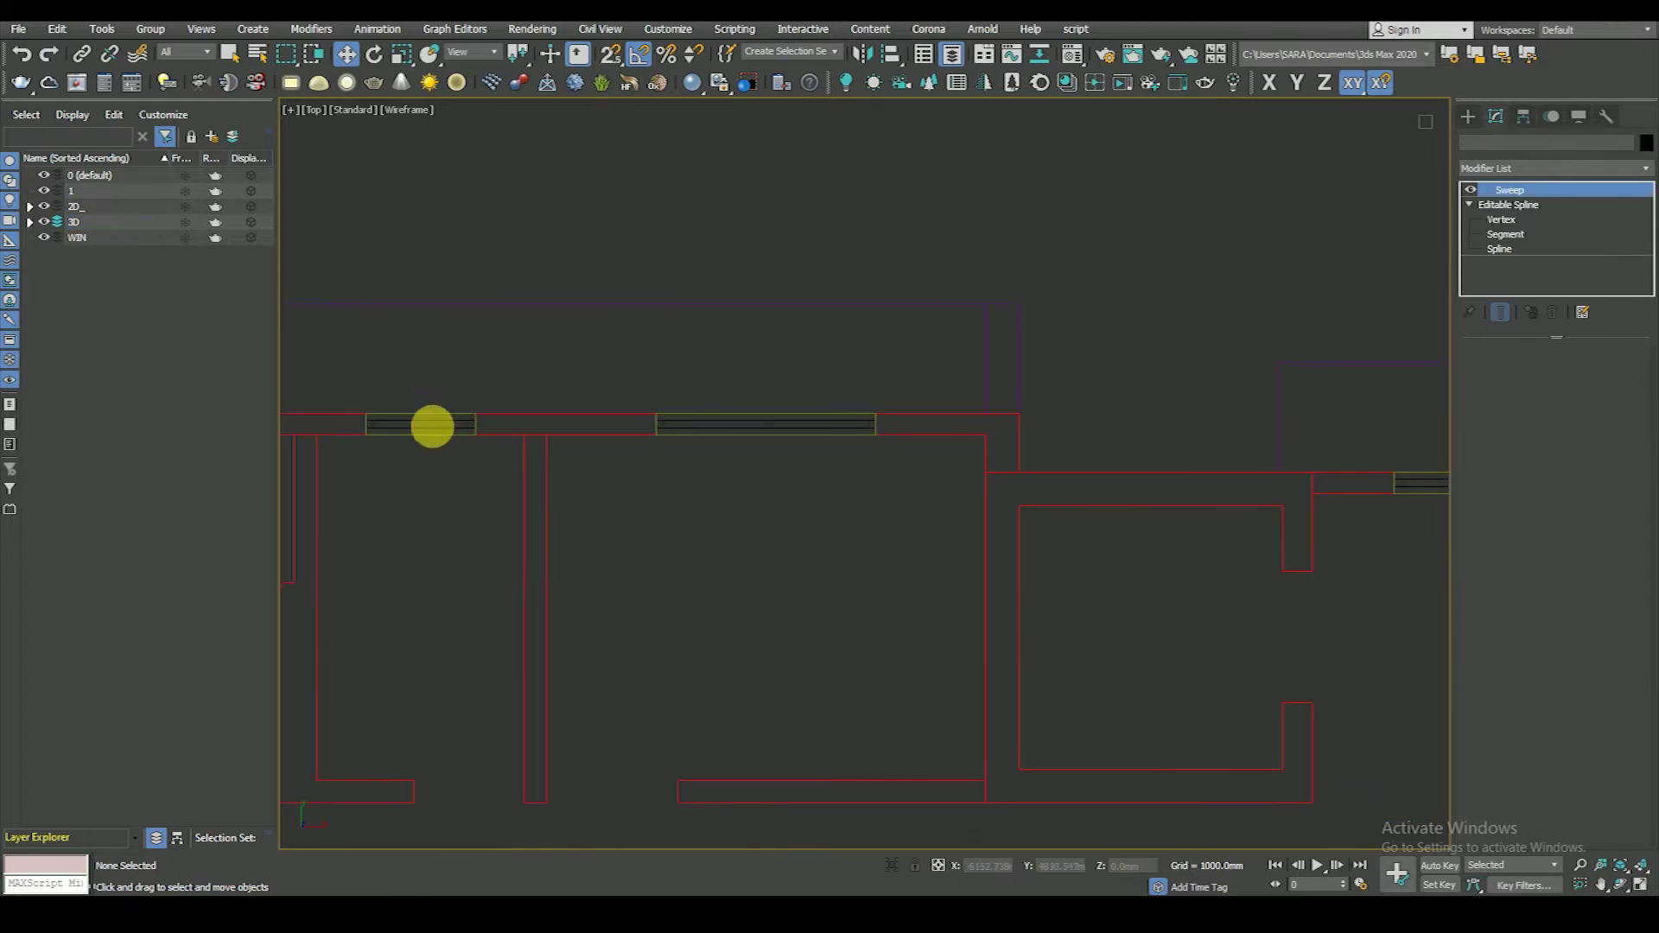
pyautogui.scroll(-1, 526, 425)
pyautogui.moveTo(543, 435)
pyautogui.keyDown('shift'); pyautogui.mouseDown()
pyautogui.moveTo(1037, 456)
pyautogui.moveTo(1064, 434)
pyautogui.mouseUp(); pyautogui.keyUp('shift')
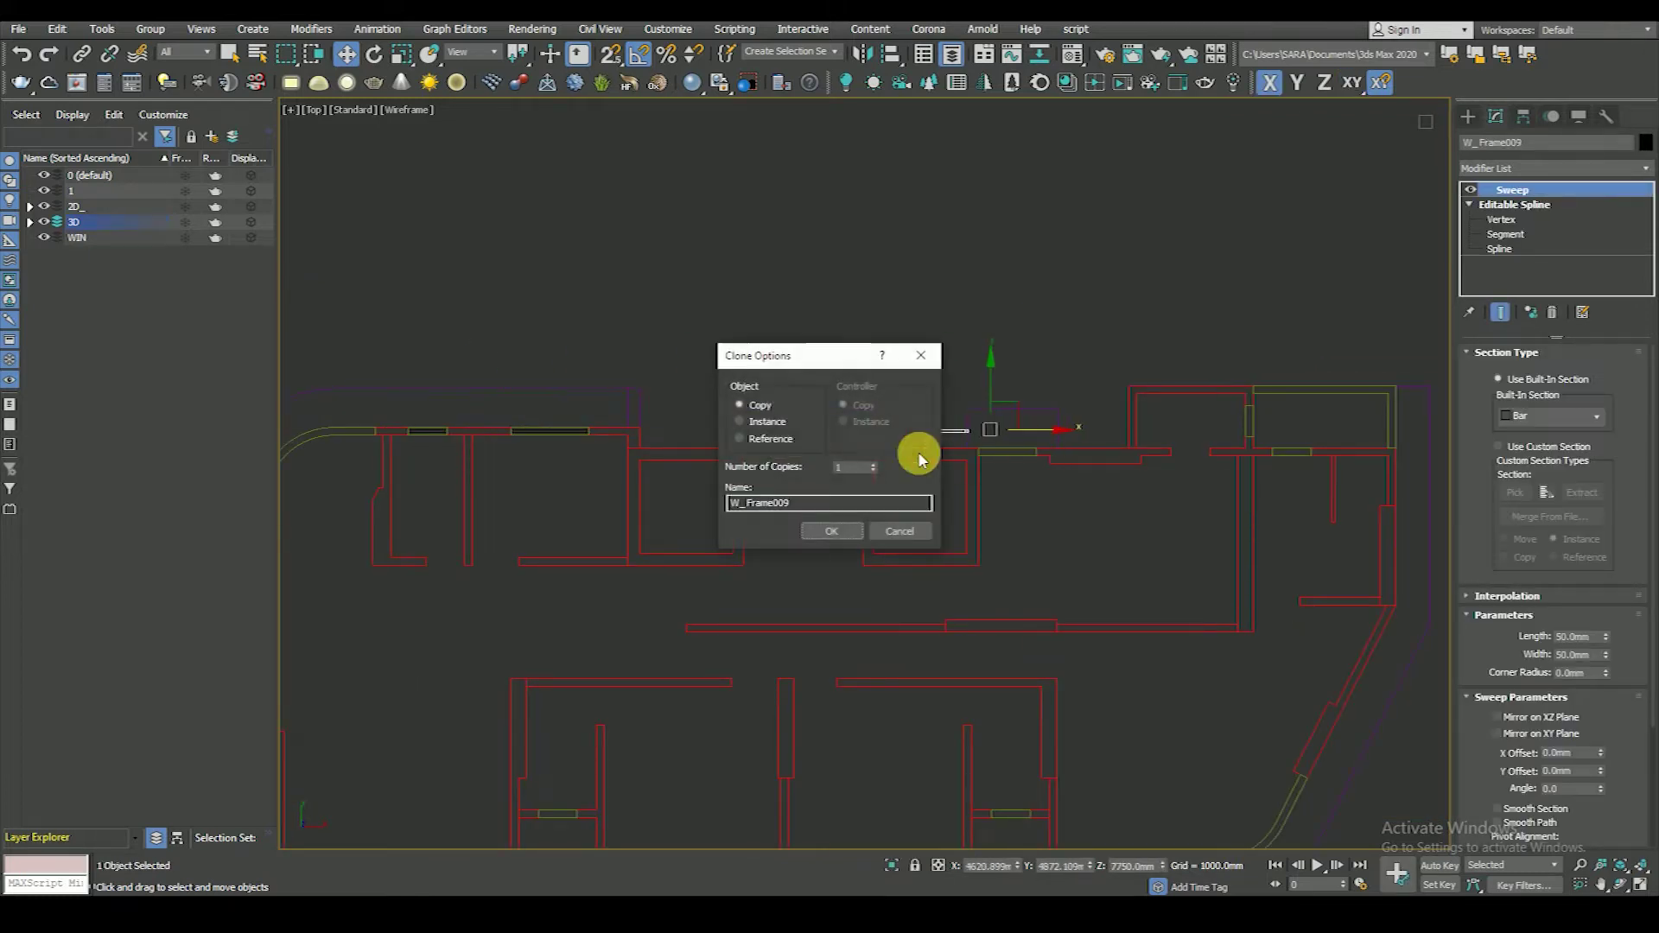
pyautogui.click(827, 529)
pyautogui.scroll(3, 1087, 522)
pyautogui.moveTo(797, 415)
pyautogui.mouseDown()
pyautogui.moveTo(813, 515)
pyautogui.moveTo(700, 511)
pyautogui.moveTo(732, 460)
pyautogui.mouseUp()
pyautogui.scroll(3, 813, 516)
# - Snap W_Frame009's path vertices to stretch it across its upper-wall opening
pyautogui.press('s')
pyautogui.scroll(3, 689, 529)
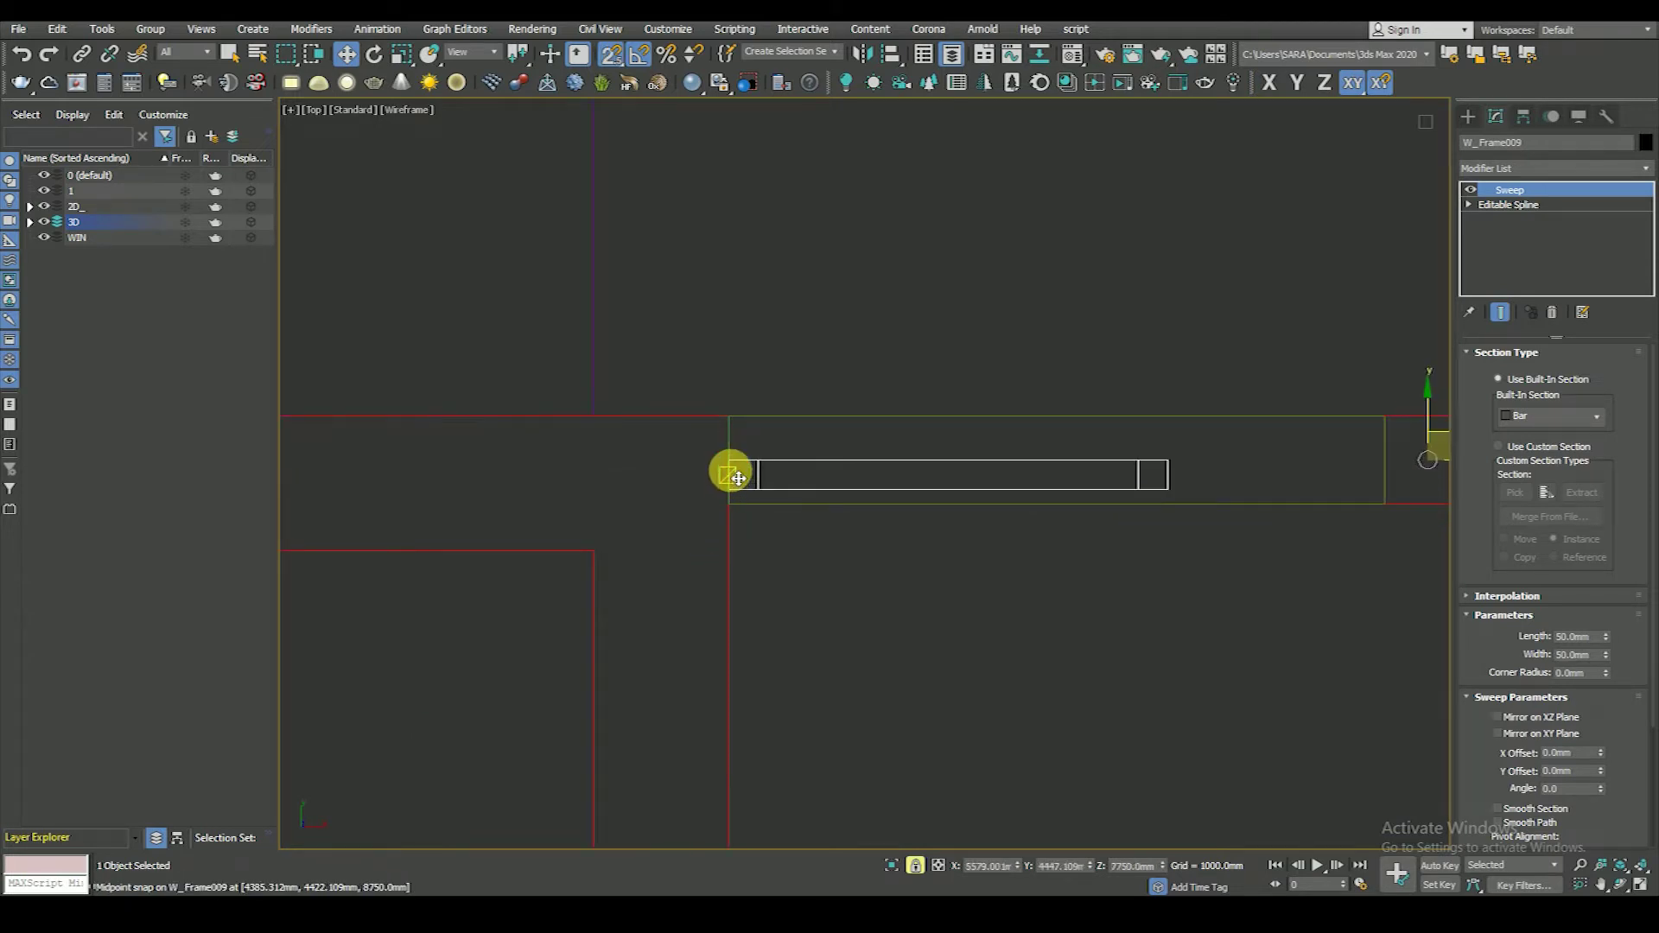
pyautogui.scroll(-3, 761, 460)
pyautogui.press('s')
pyautogui.click(1508, 204)
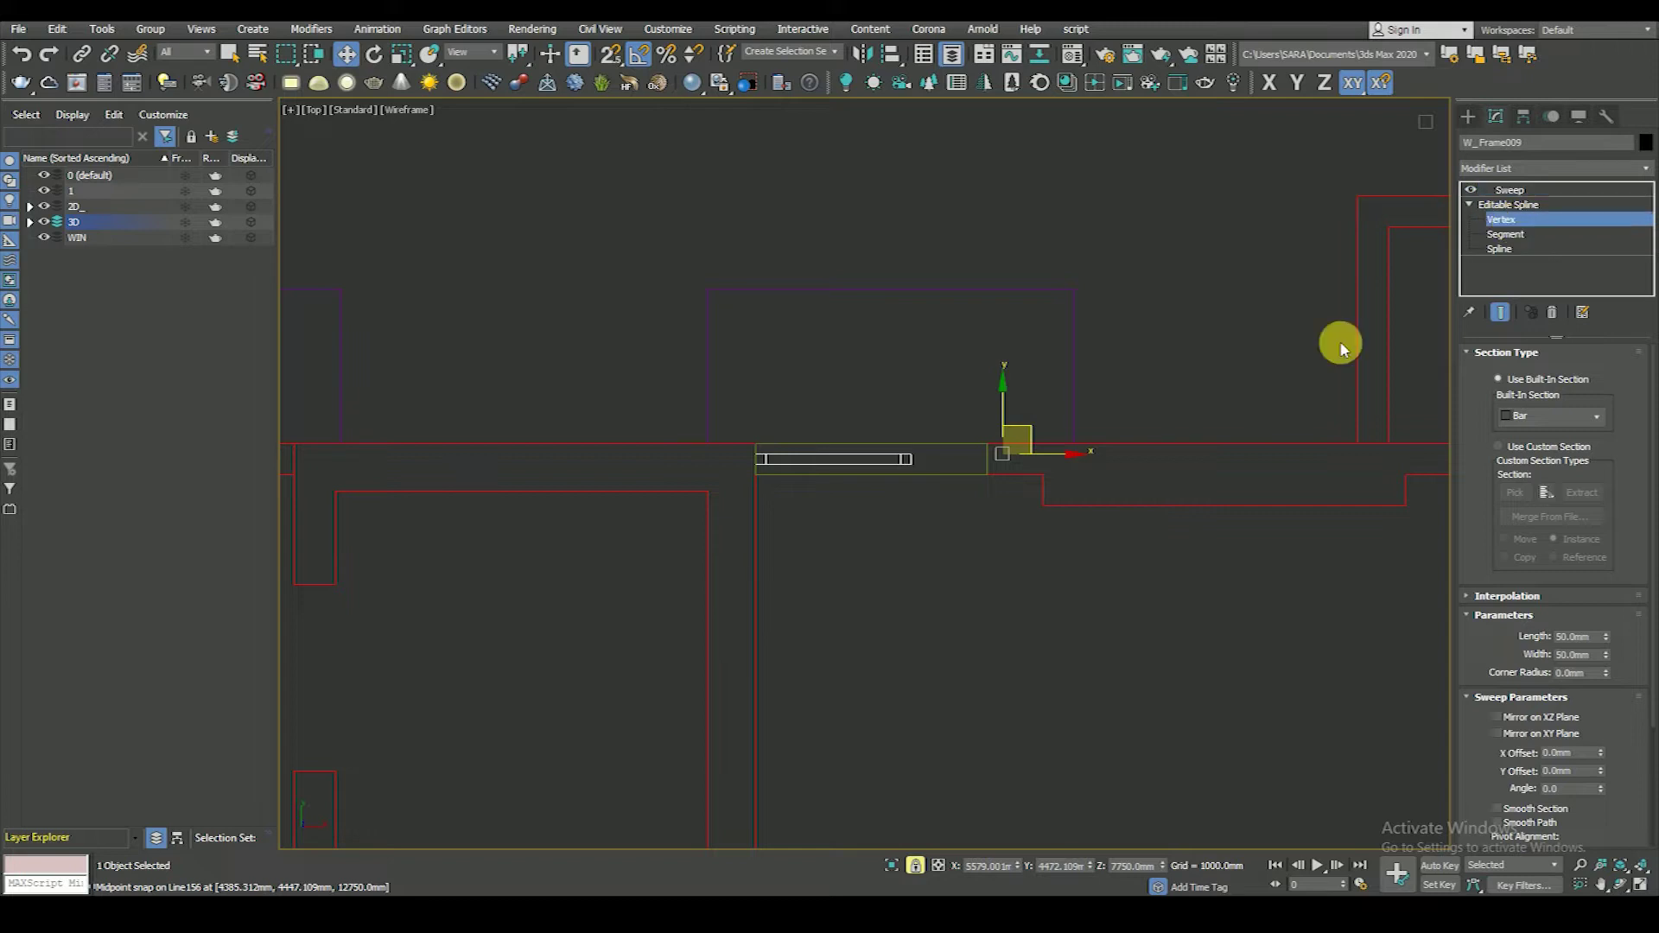
pyautogui.press('s')
pyautogui.click(994, 466)
pyautogui.scroll(-1, 1002, 463)
pyautogui.scroll(2, 1002, 406)
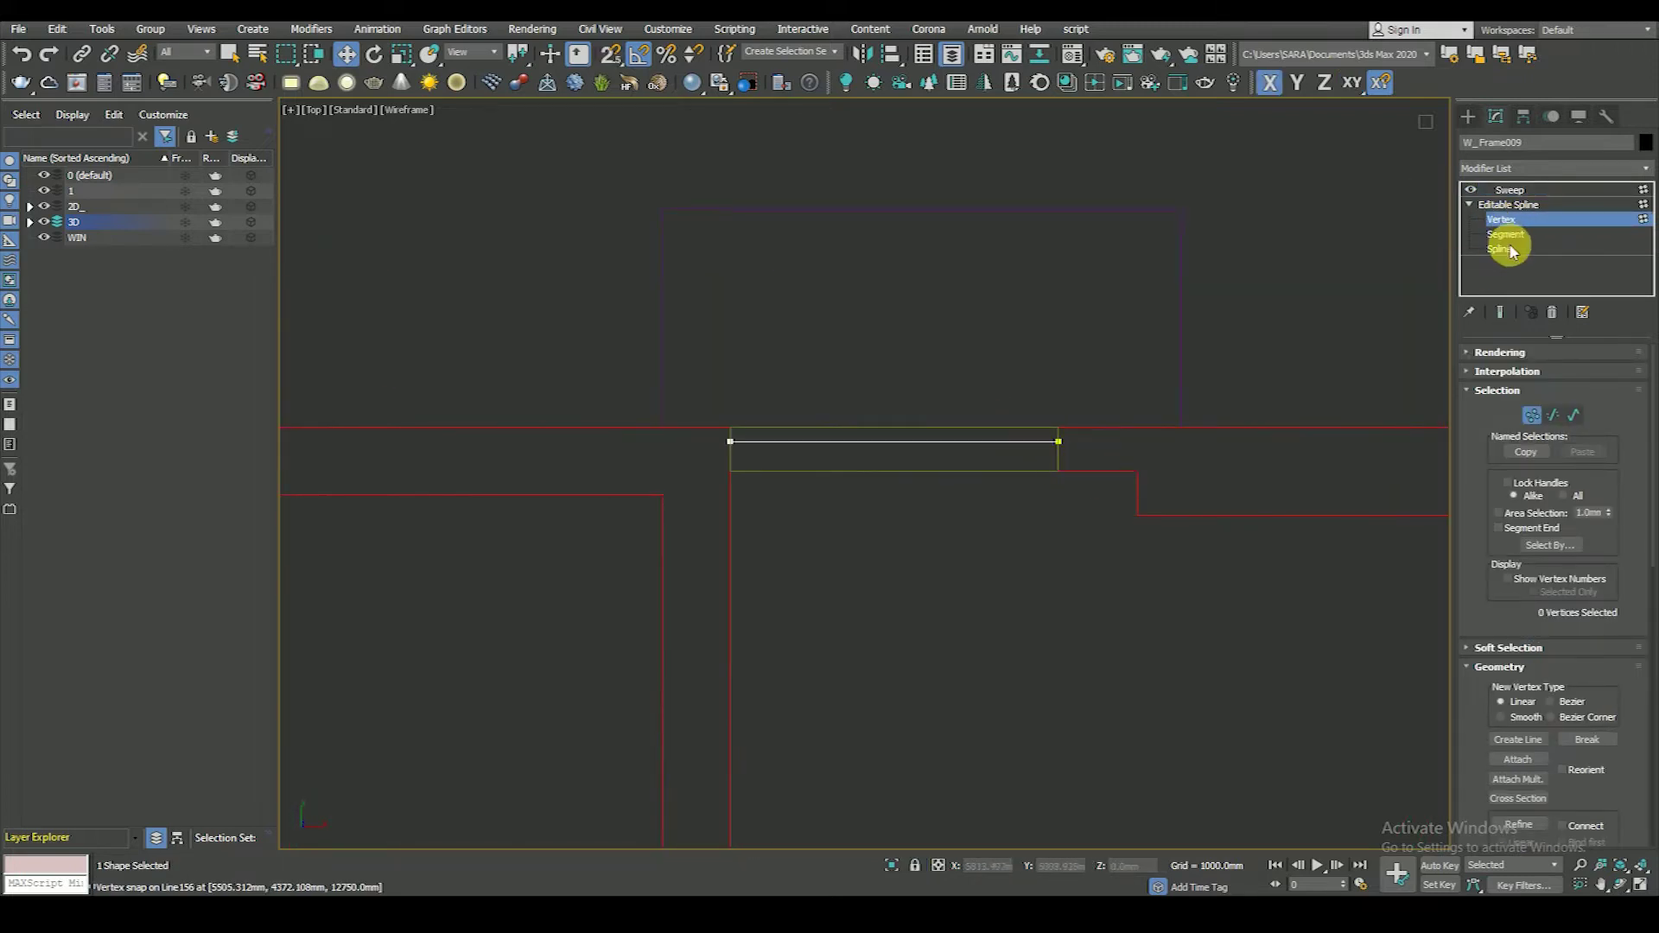
pyautogui.click(1510, 189)
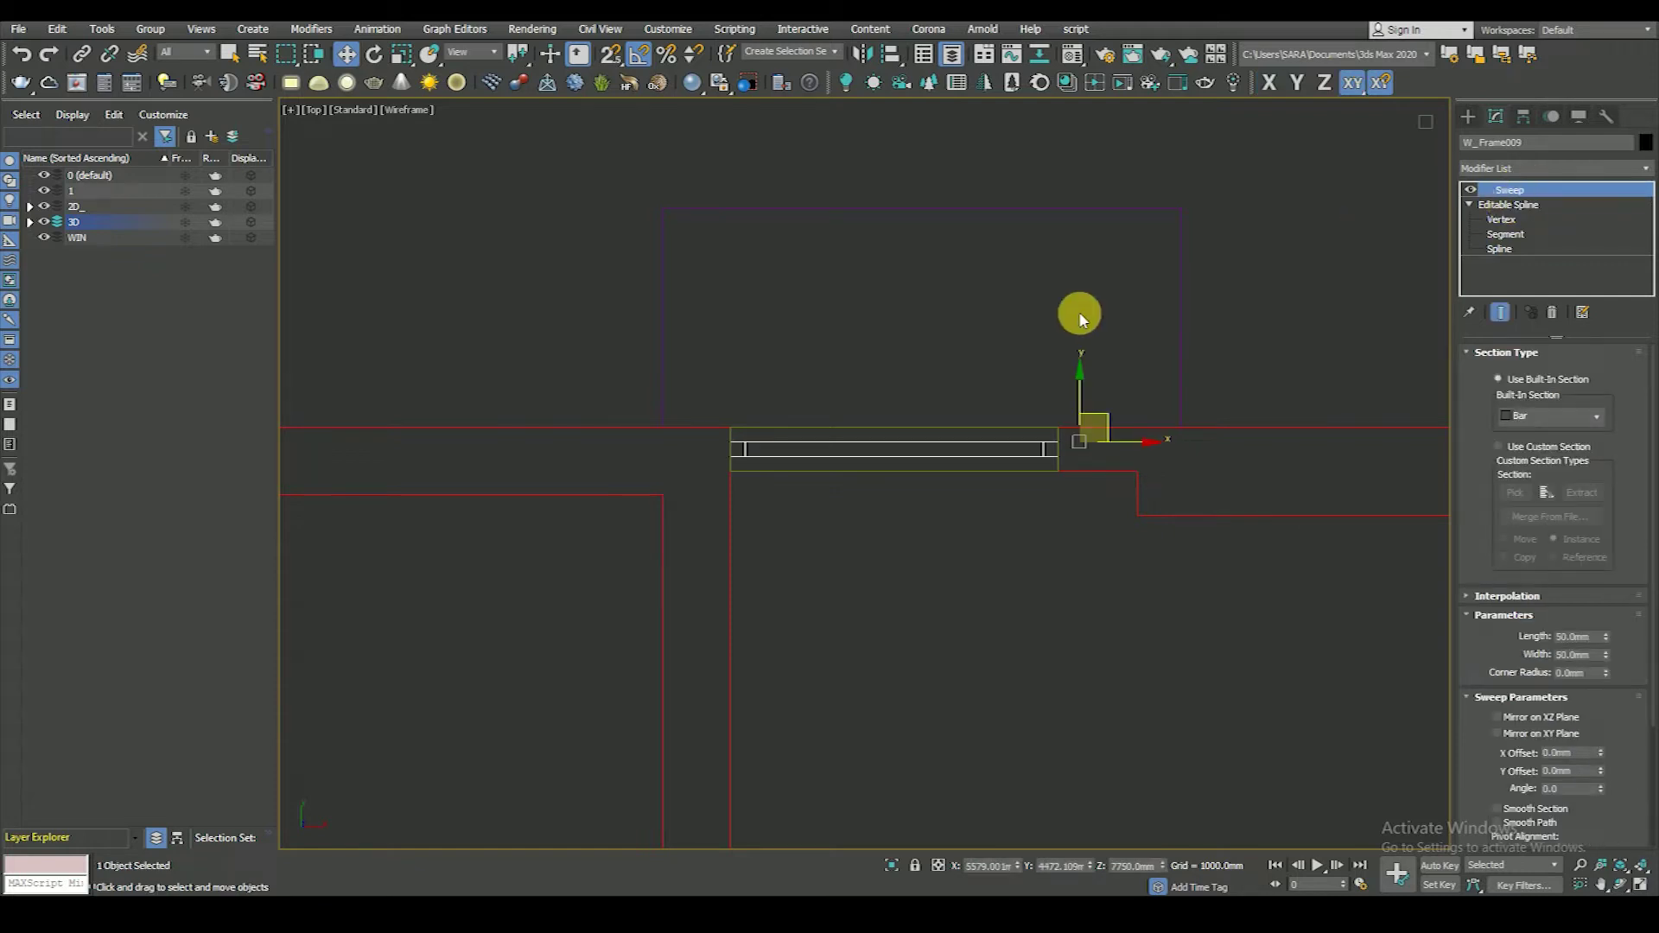
pyautogui.click(882, 361)
# - Zoom out to bring the whole floor plan back into view
pyautogui.scroll(-5, 999, 406)
pyautogui.scroll(3, 1130, 355)
pyautogui.scroll(-2, 1115, 356)
pyautogui.scroll(-1, 1150, 389)
pyautogui.scroll(-2, 1169, 411)
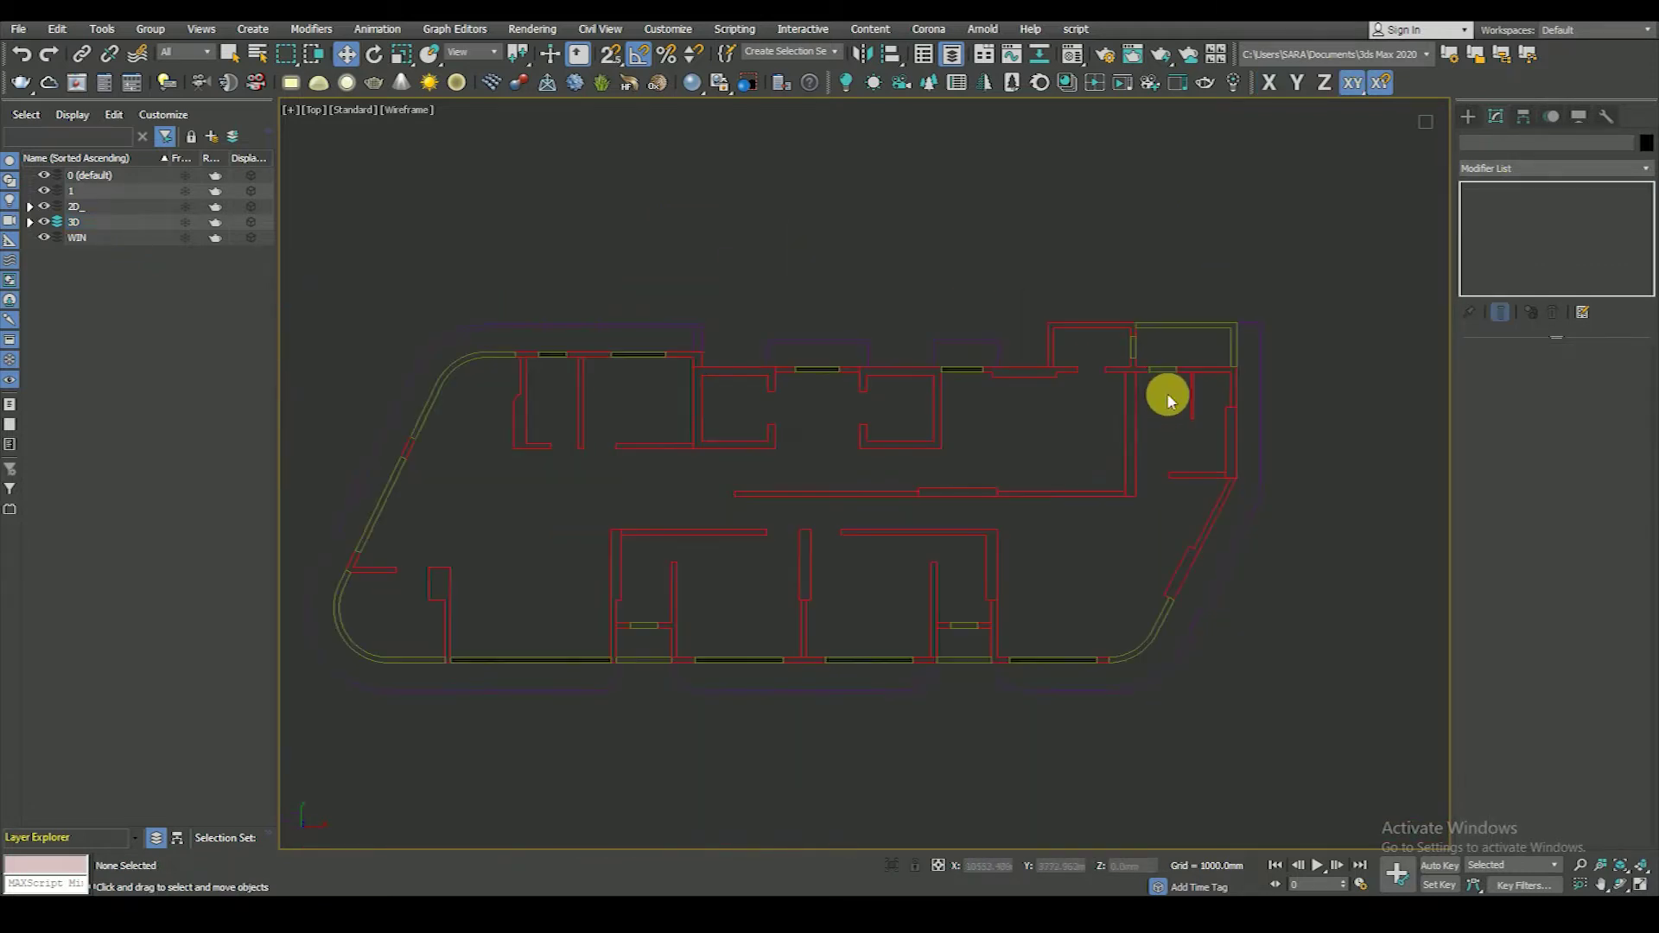
pyautogui.scroll(-2, 1167, 393)
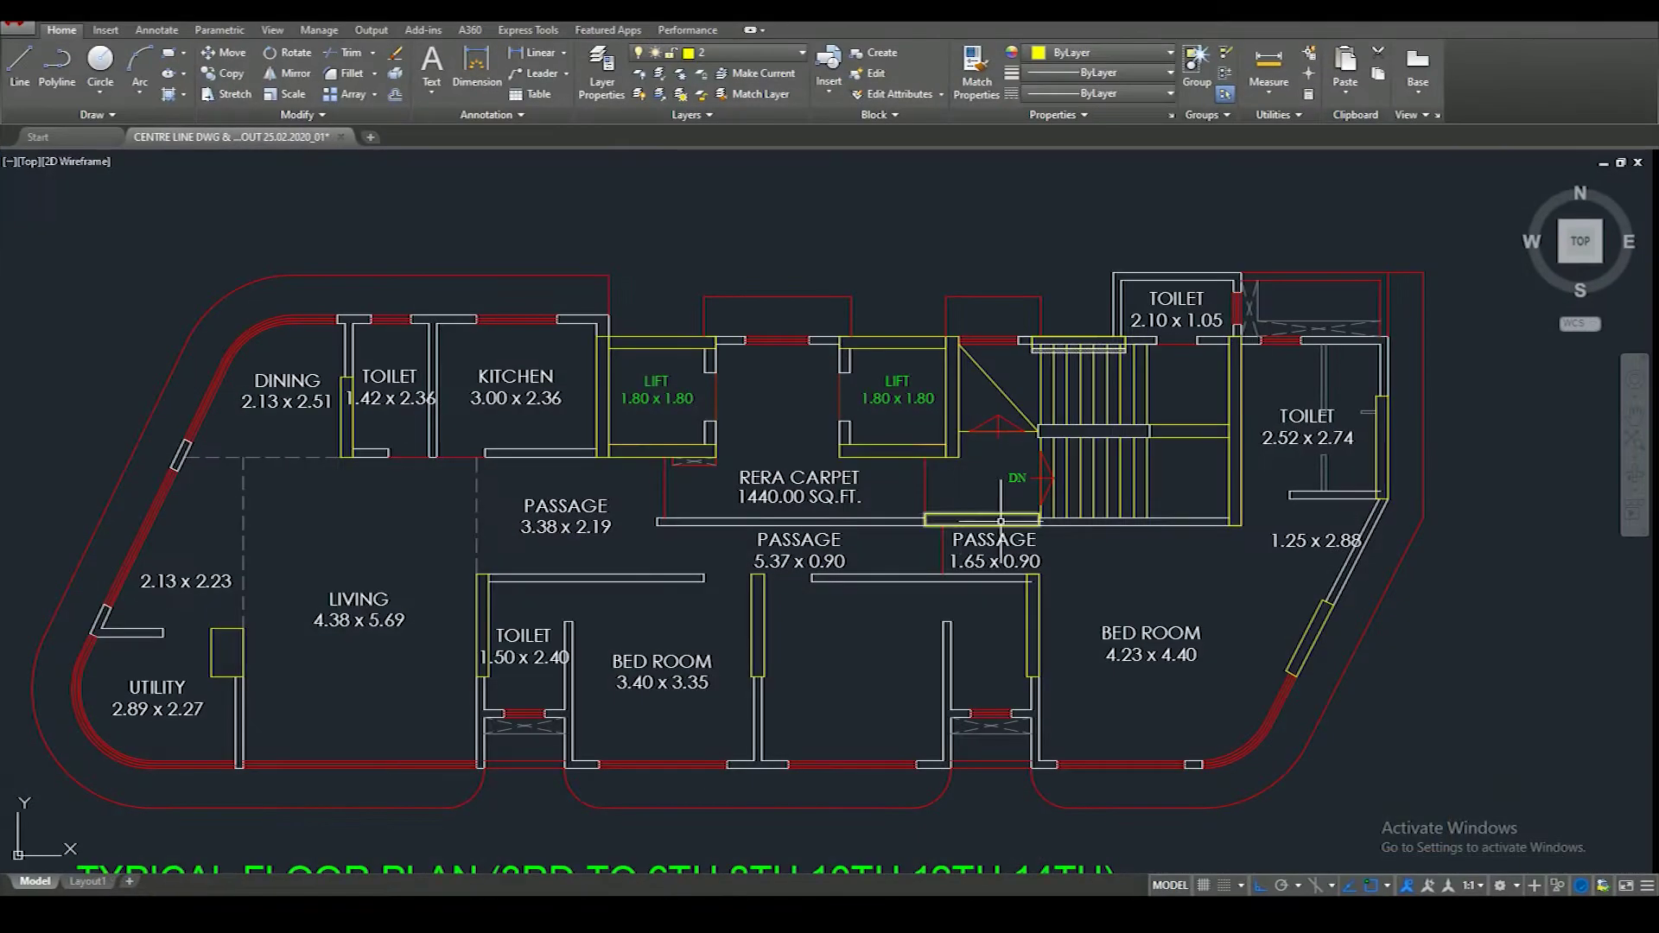
pyautogui.scroll(2, 1210, 467)
pyautogui.scroll(1, 1193, 493)
pyautogui.scroll(1, 1170, 504)
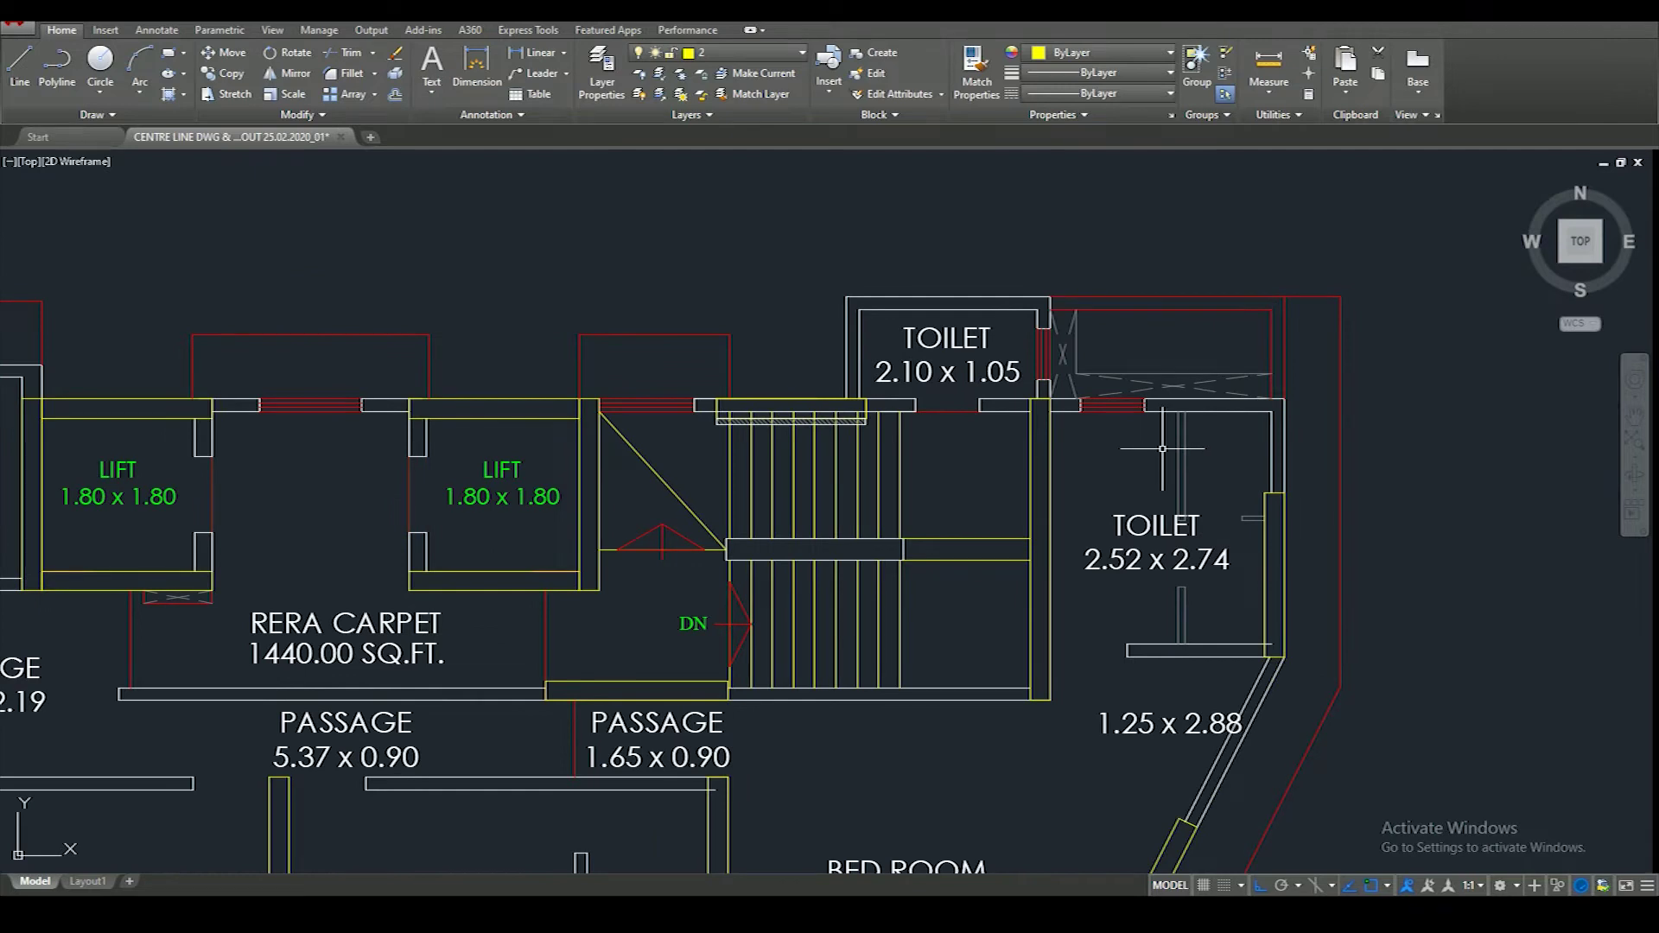
pyautogui.scroll(-2, 1077, 342)
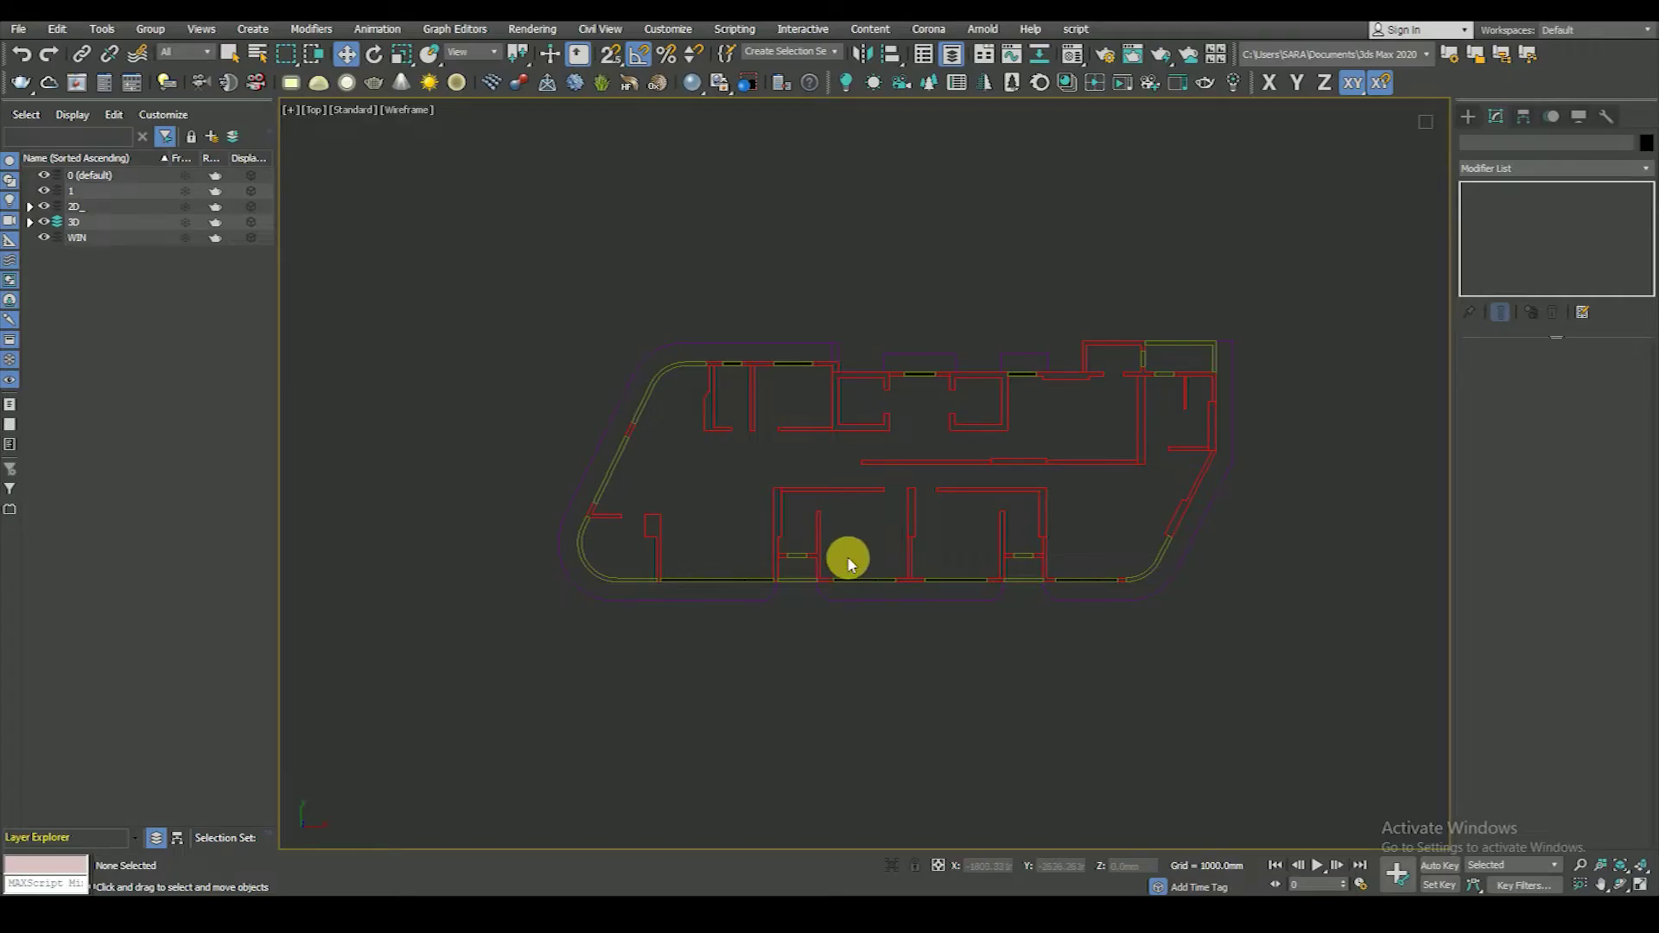
pyautogui.scroll(2, 1176, 432)
pyautogui.scroll(-2, 1134, 608)
pyautogui.scroll(5, 1118, 675)
pyautogui.moveTo(1340, 324); pyautogui.dragTo(1164, 396, button='middle')
pyautogui.scroll(-1, 1167, 385)
pyautogui.scroll(-1, 1169, 386)
pyautogui.scroll(-2, 1172, 387)
pyautogui.scroll(-2, 1153, 466)
pyautogui.scroll(-2, 1104, 529)
pyautogui.keyDown('alt'); pyautogui.moveTo(1104, 530); pyautogui.dragTo(1095, 396, button='middle'); pyautogui.keyUp('alt')
pyautogui.press('F3')
pyautogui.scroll(3, 1095, 396)
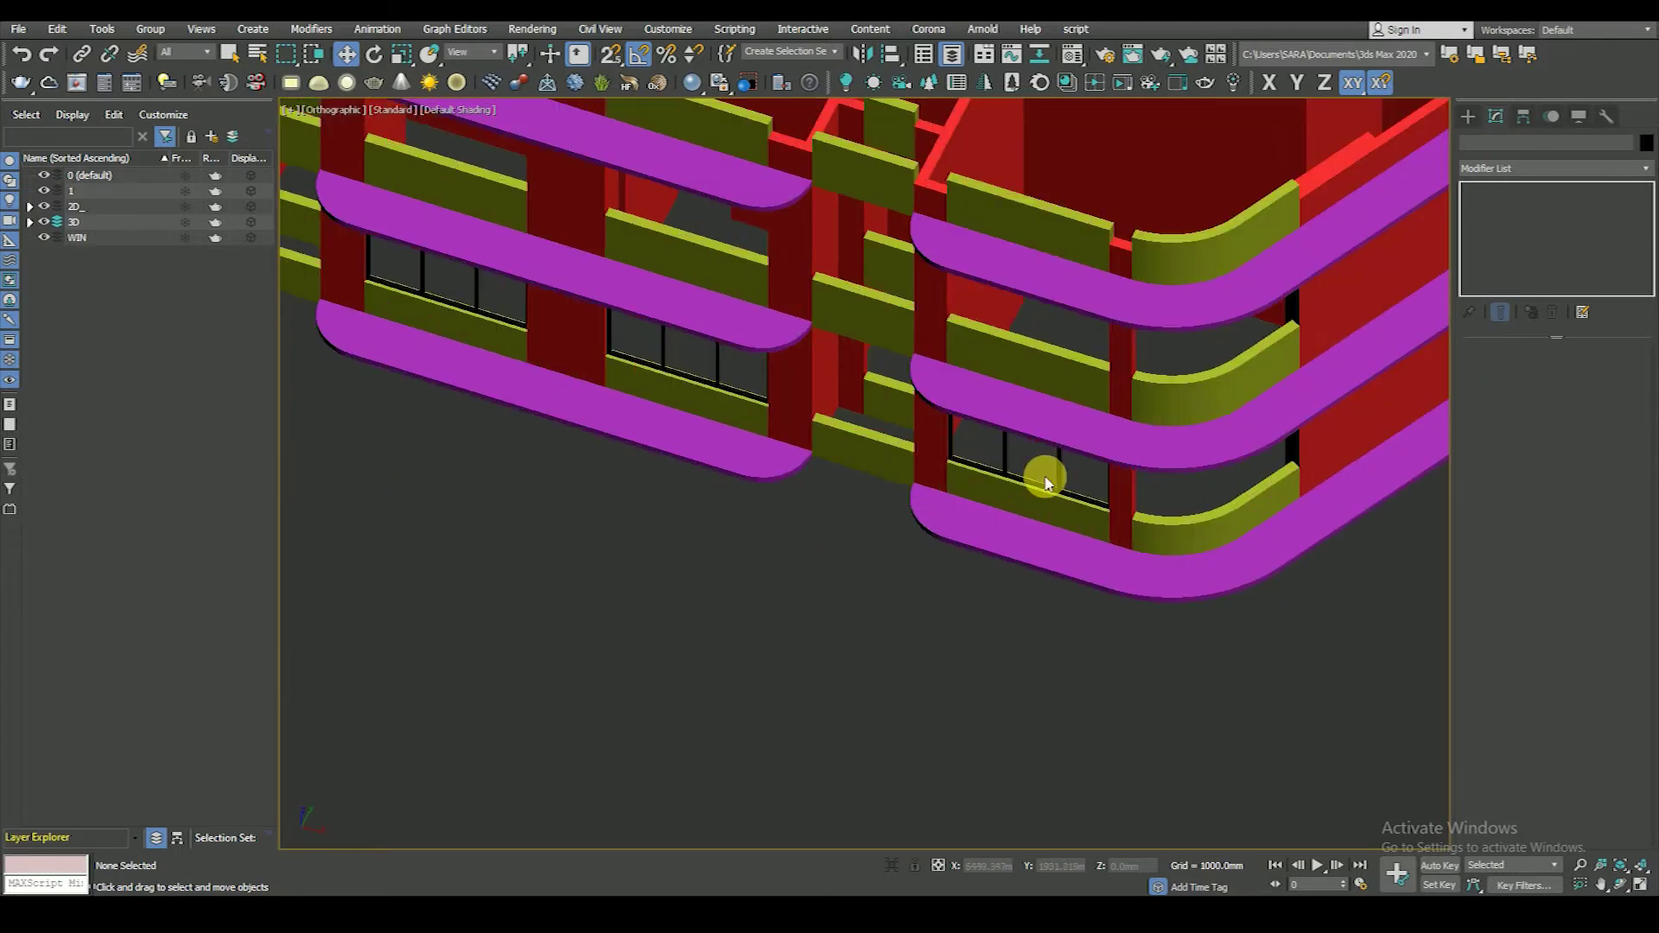
pyautogui.click(1055, 474)
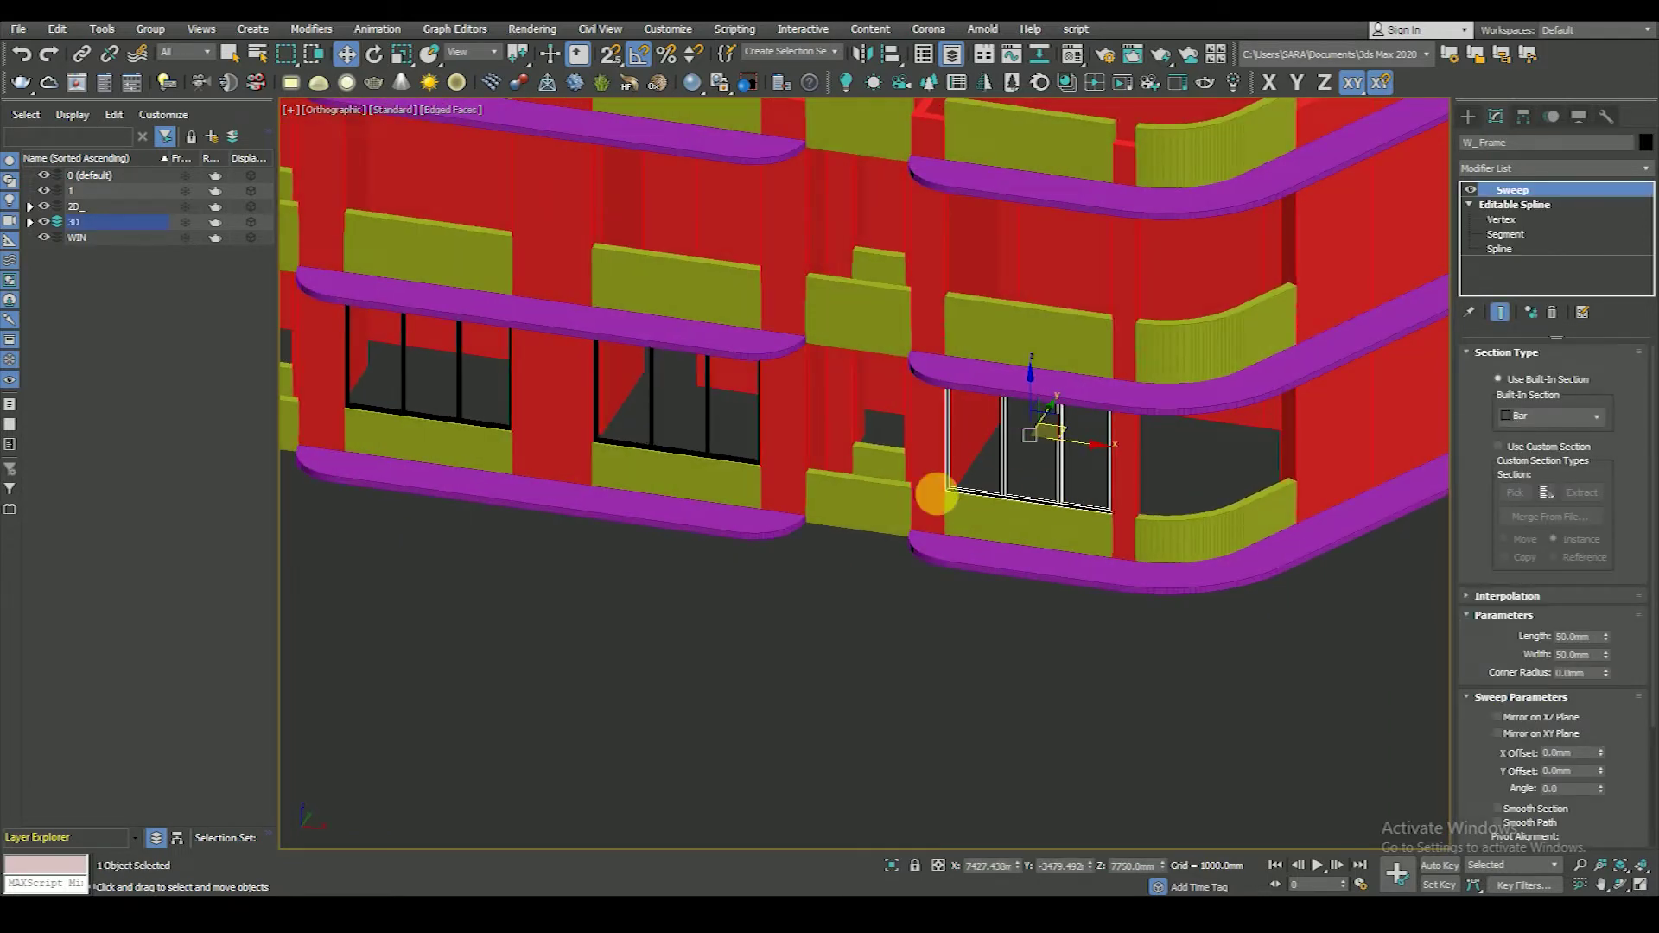
pyautogui.keyDown('alt'); pyautogui.moveTo(1008, 489); pyautogui.dragTo(930, 623, button='middle'); pyautogui.keyUp('alt')
pyautogui.click(930, 622)
pyautogui.press('F4')
pyautogui.click(1006, 453)
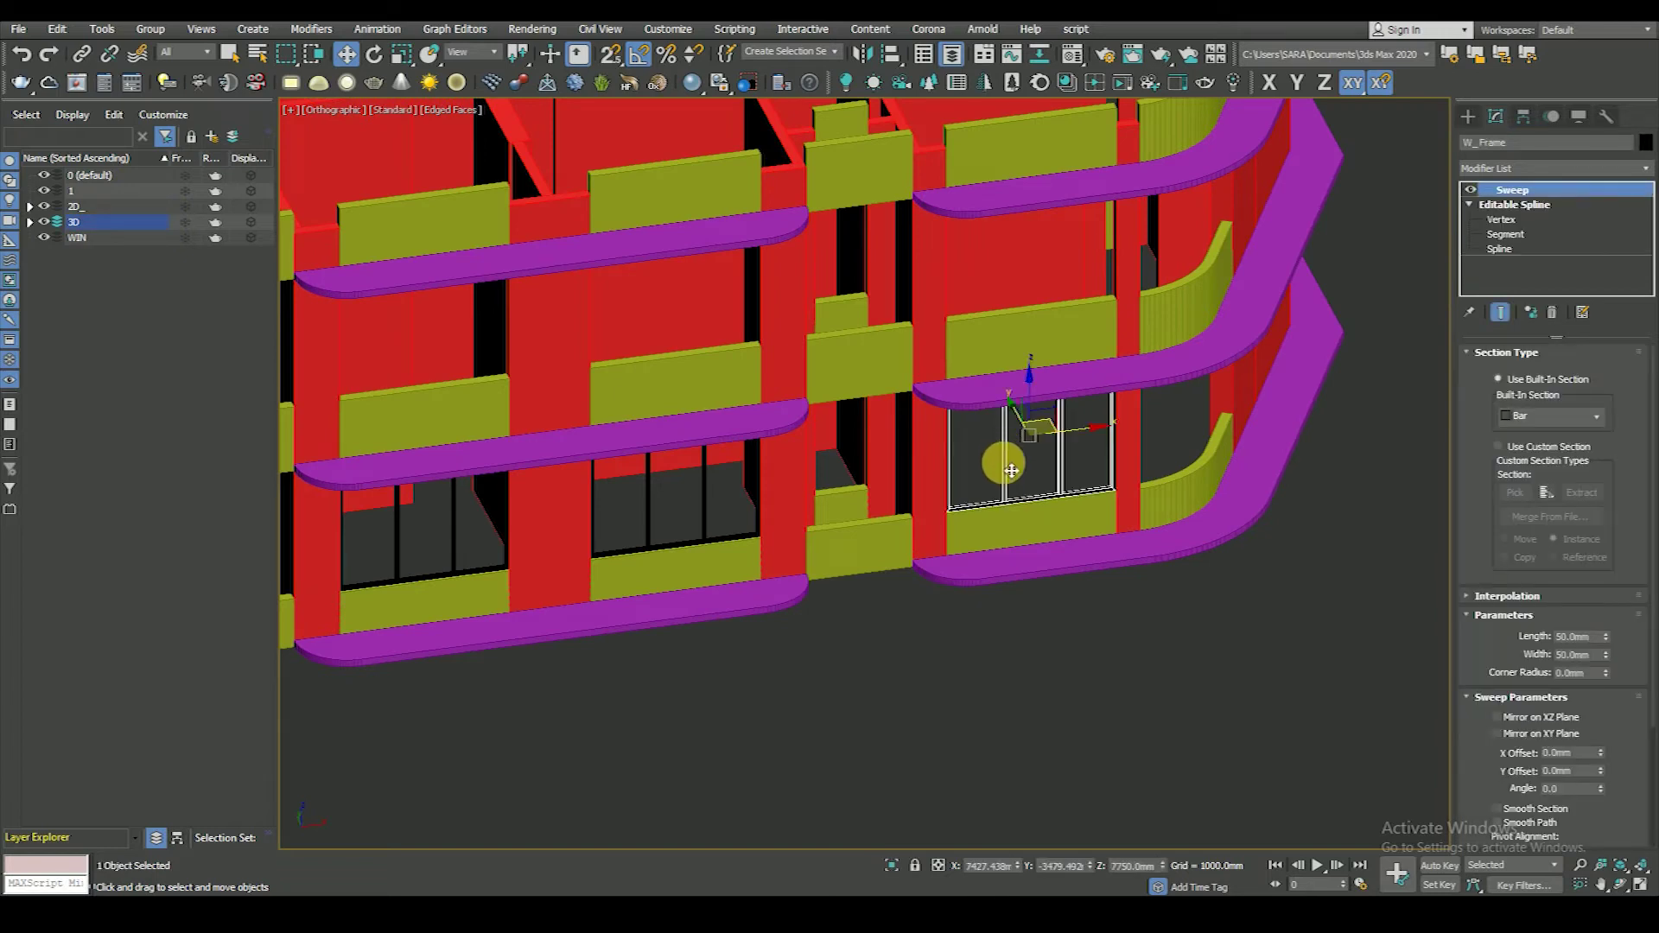
pyautogui.scroll(-5, 980, 627)
pyautogui.scroll(2, 980, 623)
pyautogui.press('t')
pyautogui.press('z')
pyautogui.press('F3')
pyautogui.scroll(-4, 972, 518)
pyautogui.scroll(-3, 942, 587)
pyautogui.click(948, 563)
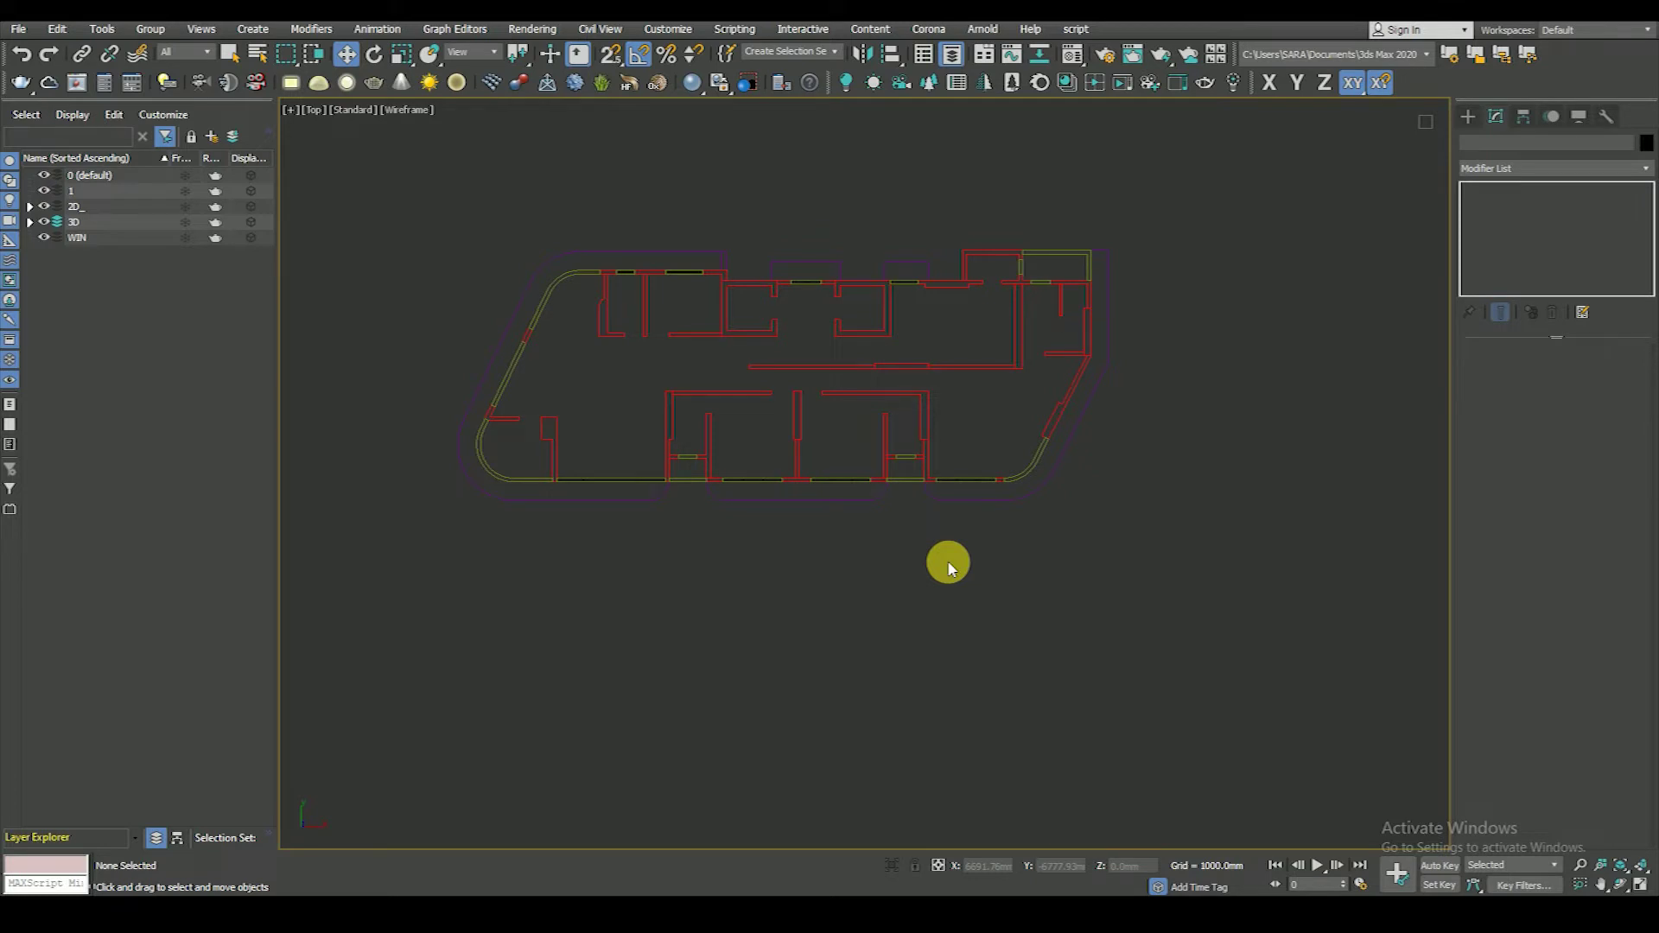
# - Start the Shapes Line tool near the lower-right corner, then cancel it without drawing
pyautogui.scroll(3, 945, 558)
pyautogui.scroll(2, 1023, 450)
pyautogui.scroll(-2, 1058, 453)
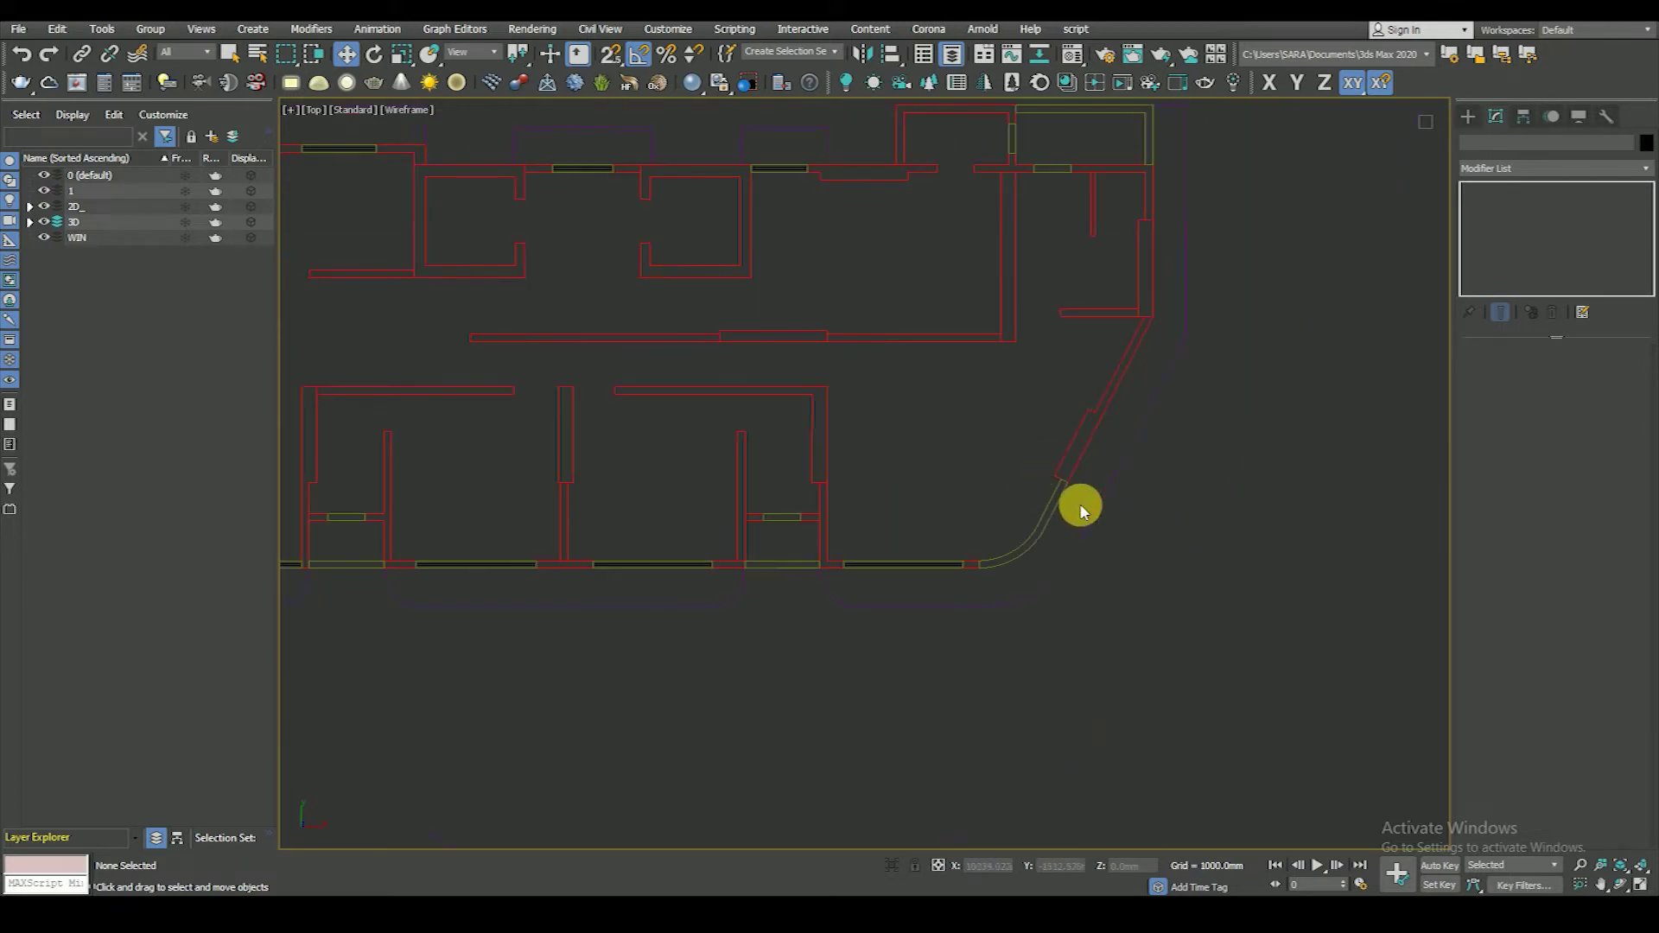
pyautogui.click(1467, 116)
pyautogui.click(1487, 141)
pyautogui.click(1518, 234)
pyautogui.scroll(2, 1049, 596)
pyautogui.scroll(2, 845, 611)
pyautogui.scroll(1, 896, 590)
pyautogui.scroll(3, 865, 584)
pyautogui.scroll(-3, 785, 614)
pyautogui.scroll(3, 715, 619)
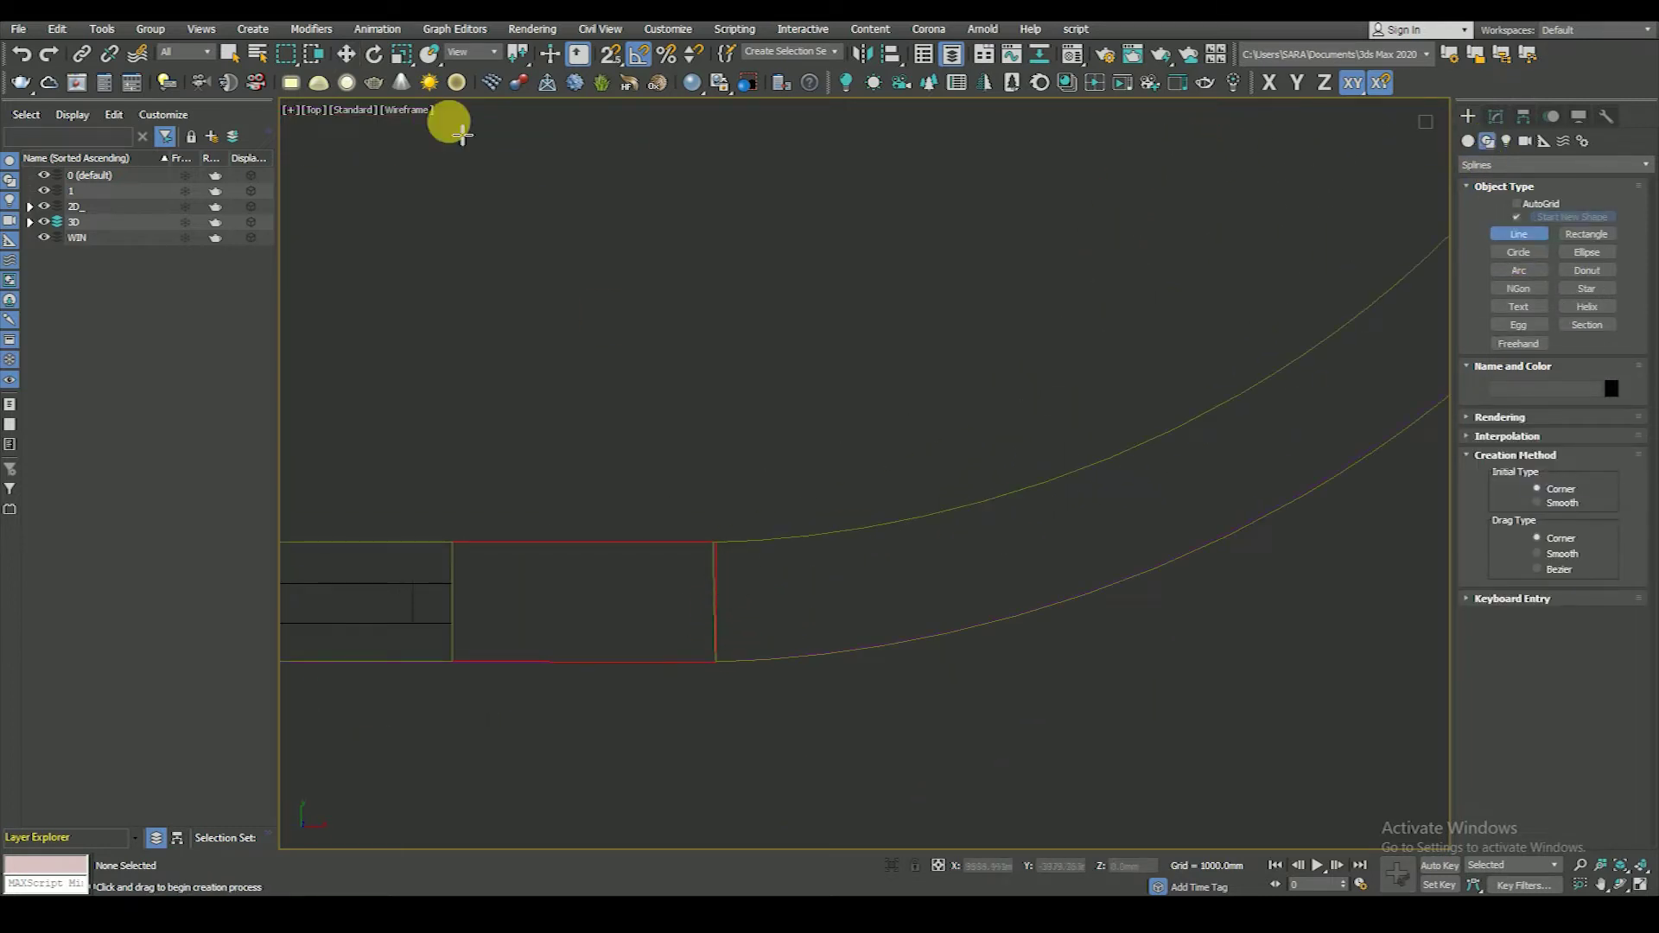
pyautogui.click(345, 54)
# - Ungroup Group009 and inspect Line162's vertices with snapping on
pyautogui.click(761, 540)
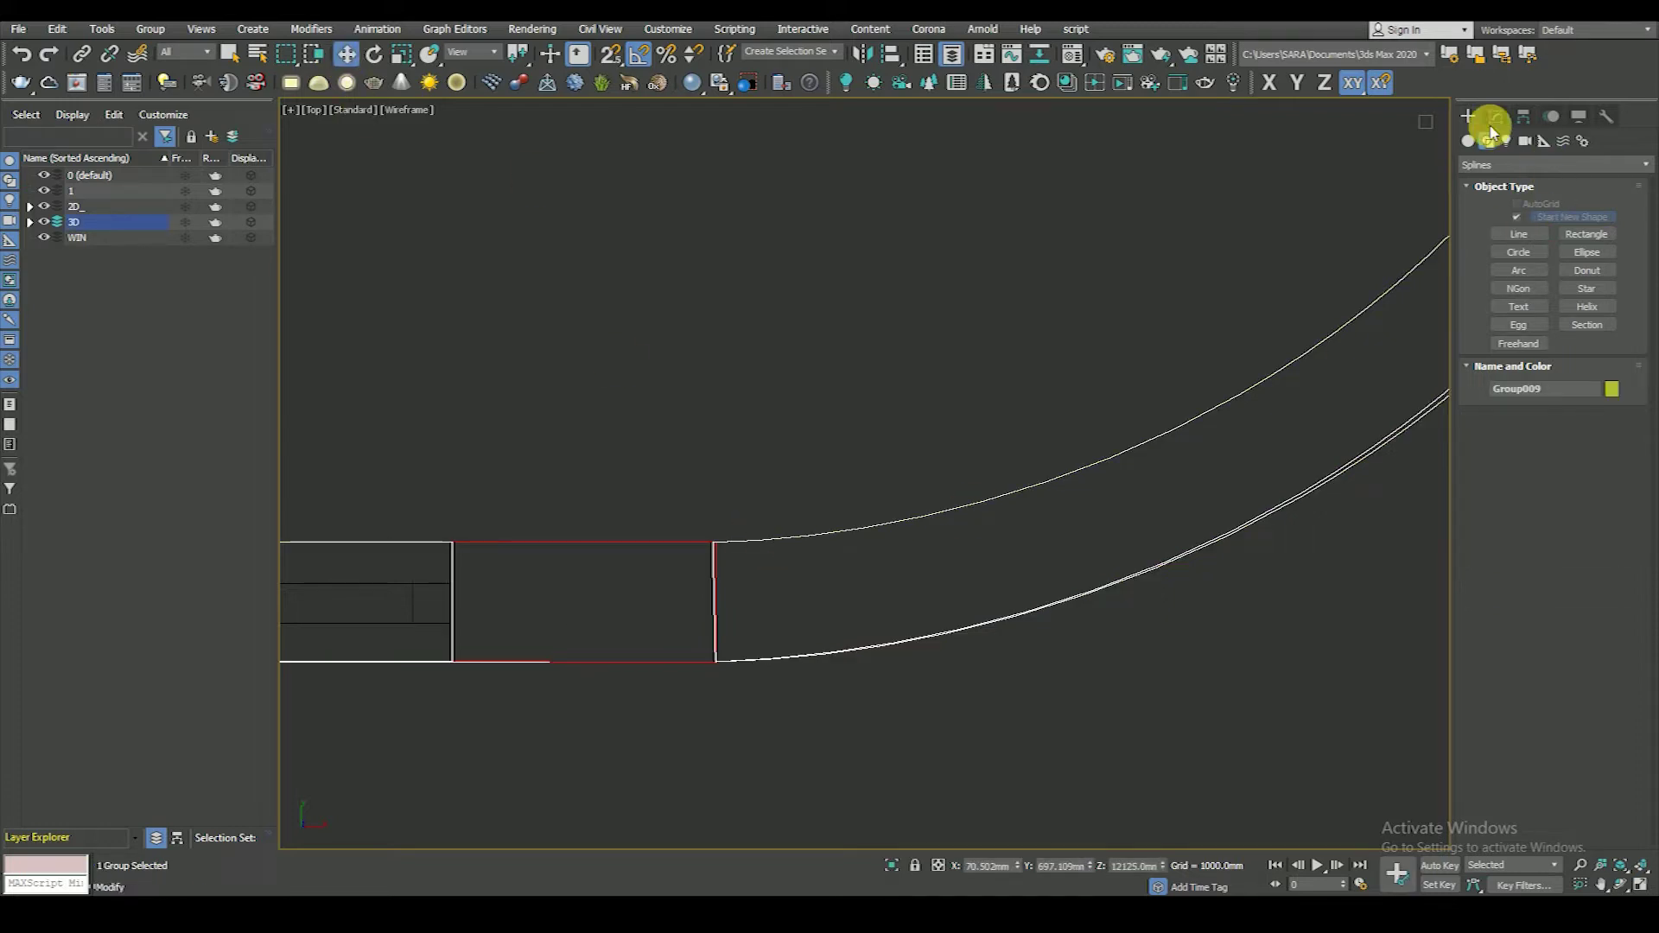
pyautogui.click(1493, 119)
pyautogui.click(150, 28)
pyautogui.click(165, 87)
pyautogui.click(860, 548)
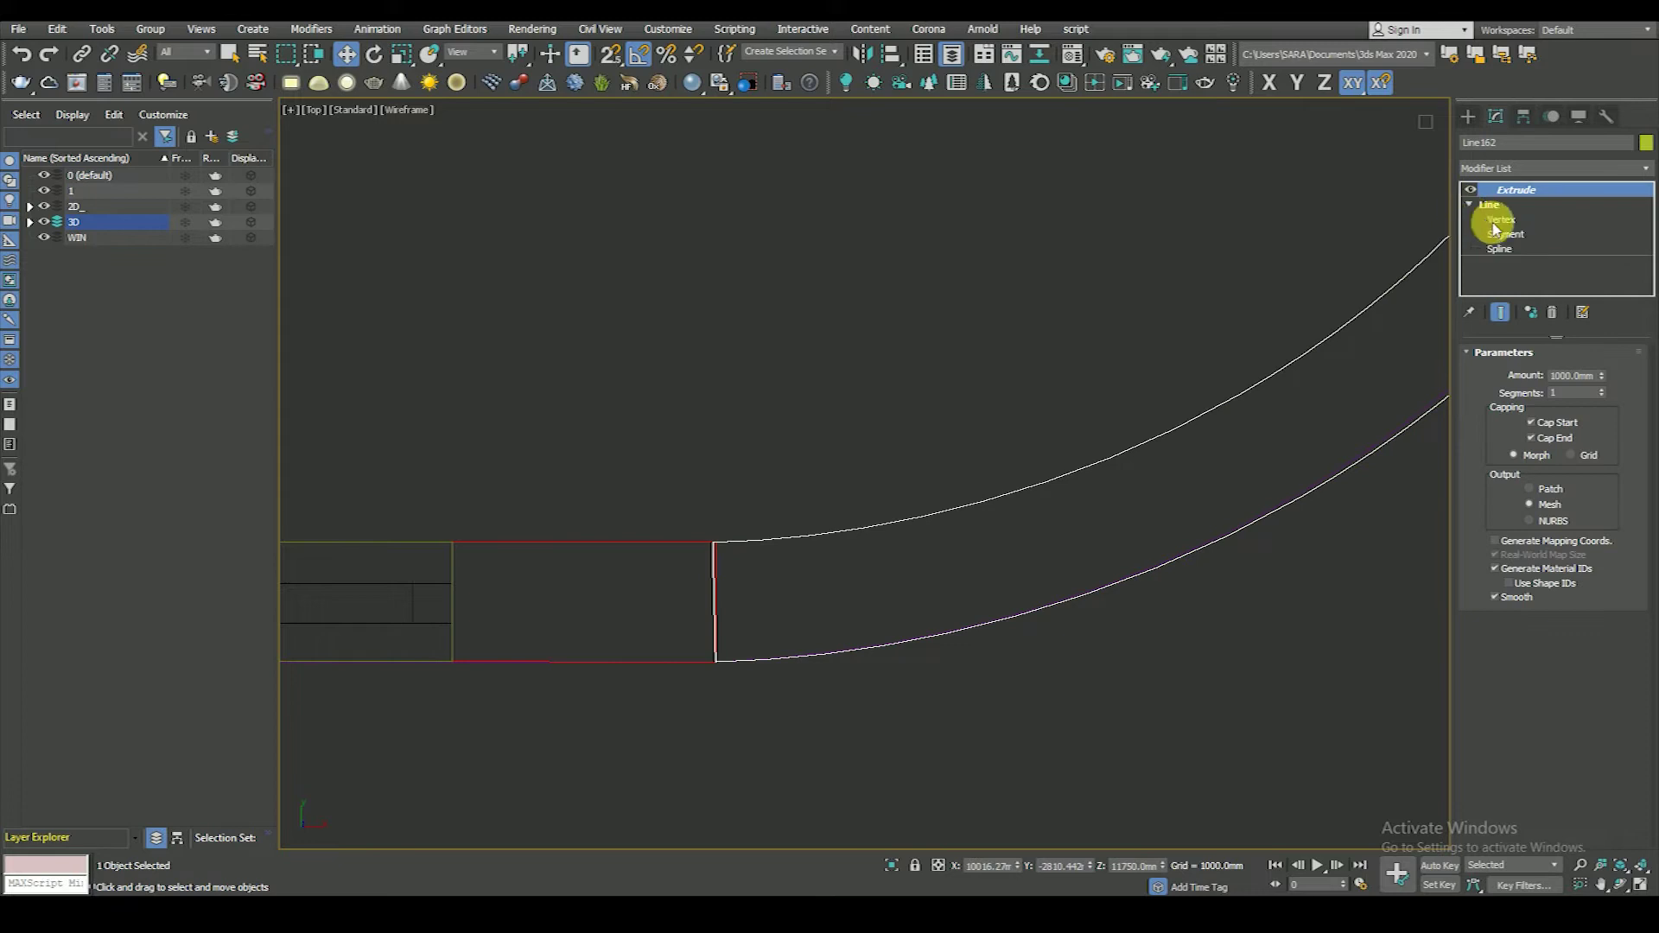
pyautogui.click(1495, 226)
pyautogui.press('s')
pyautogui.scroll(3, 746, 588)
pyautogui.click(1501, 204)
pyautogui.click(681, 501)
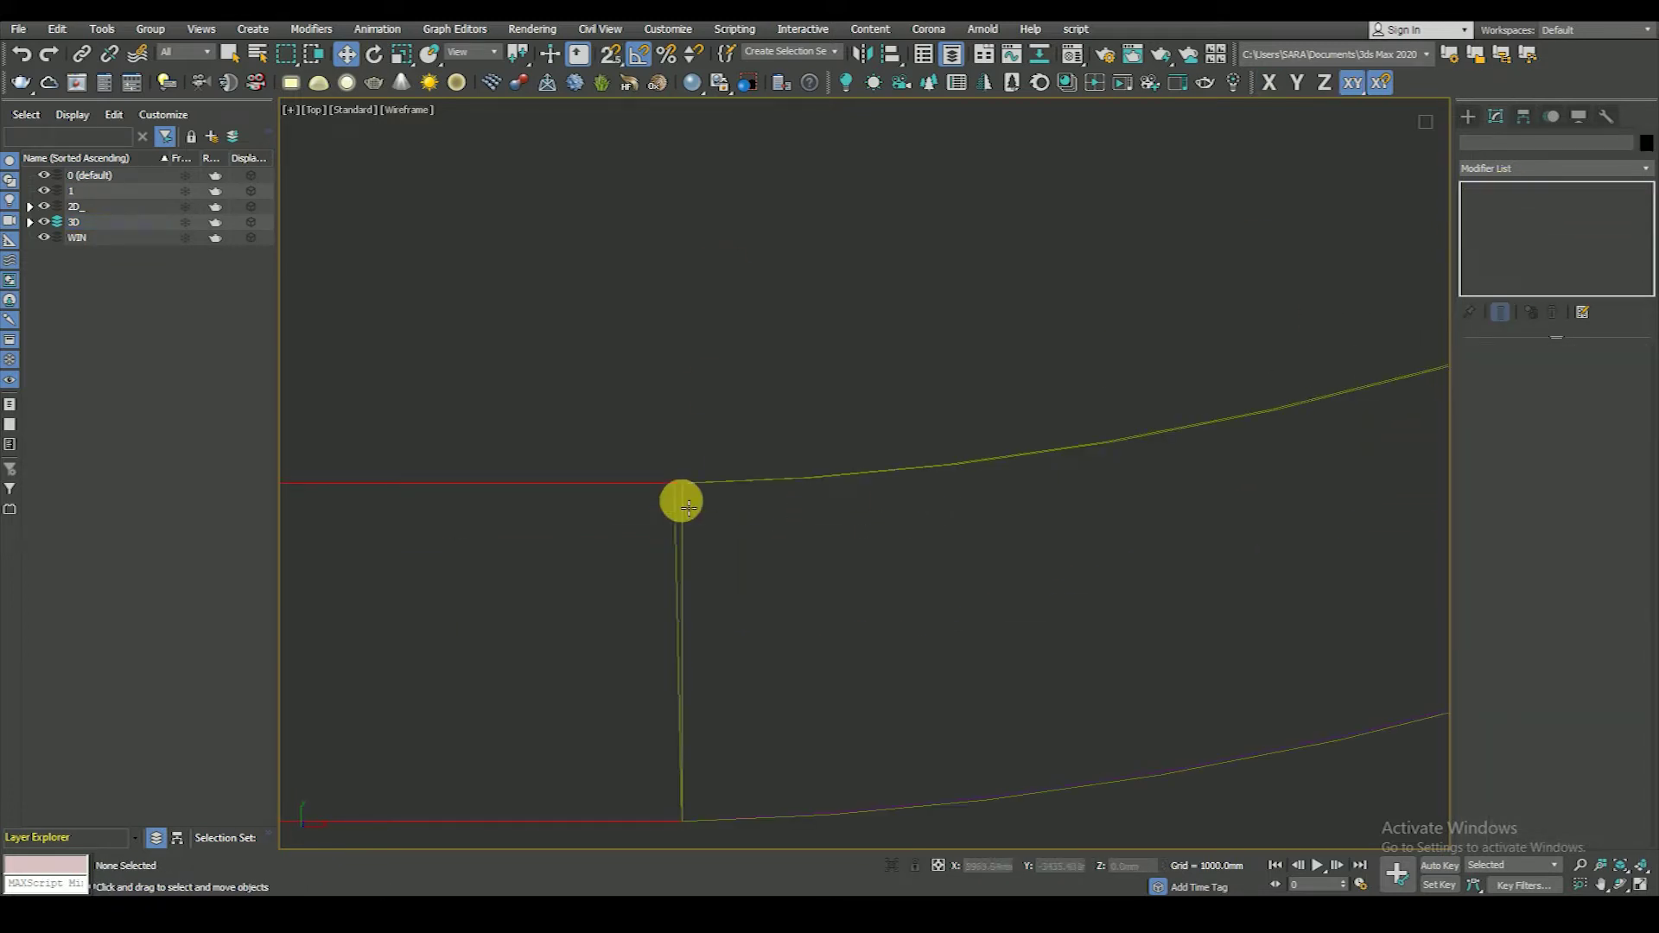
# - Open the wall group and select Line080's corner vertex with snapping on
pyautogui.click(151, 30)
pyautogui.click(192, 122)
pyautogui.click(682, 512)
pyautogui.click(1501, 219)
pyautogui.press('s')
pyautogui.click(682, 482)
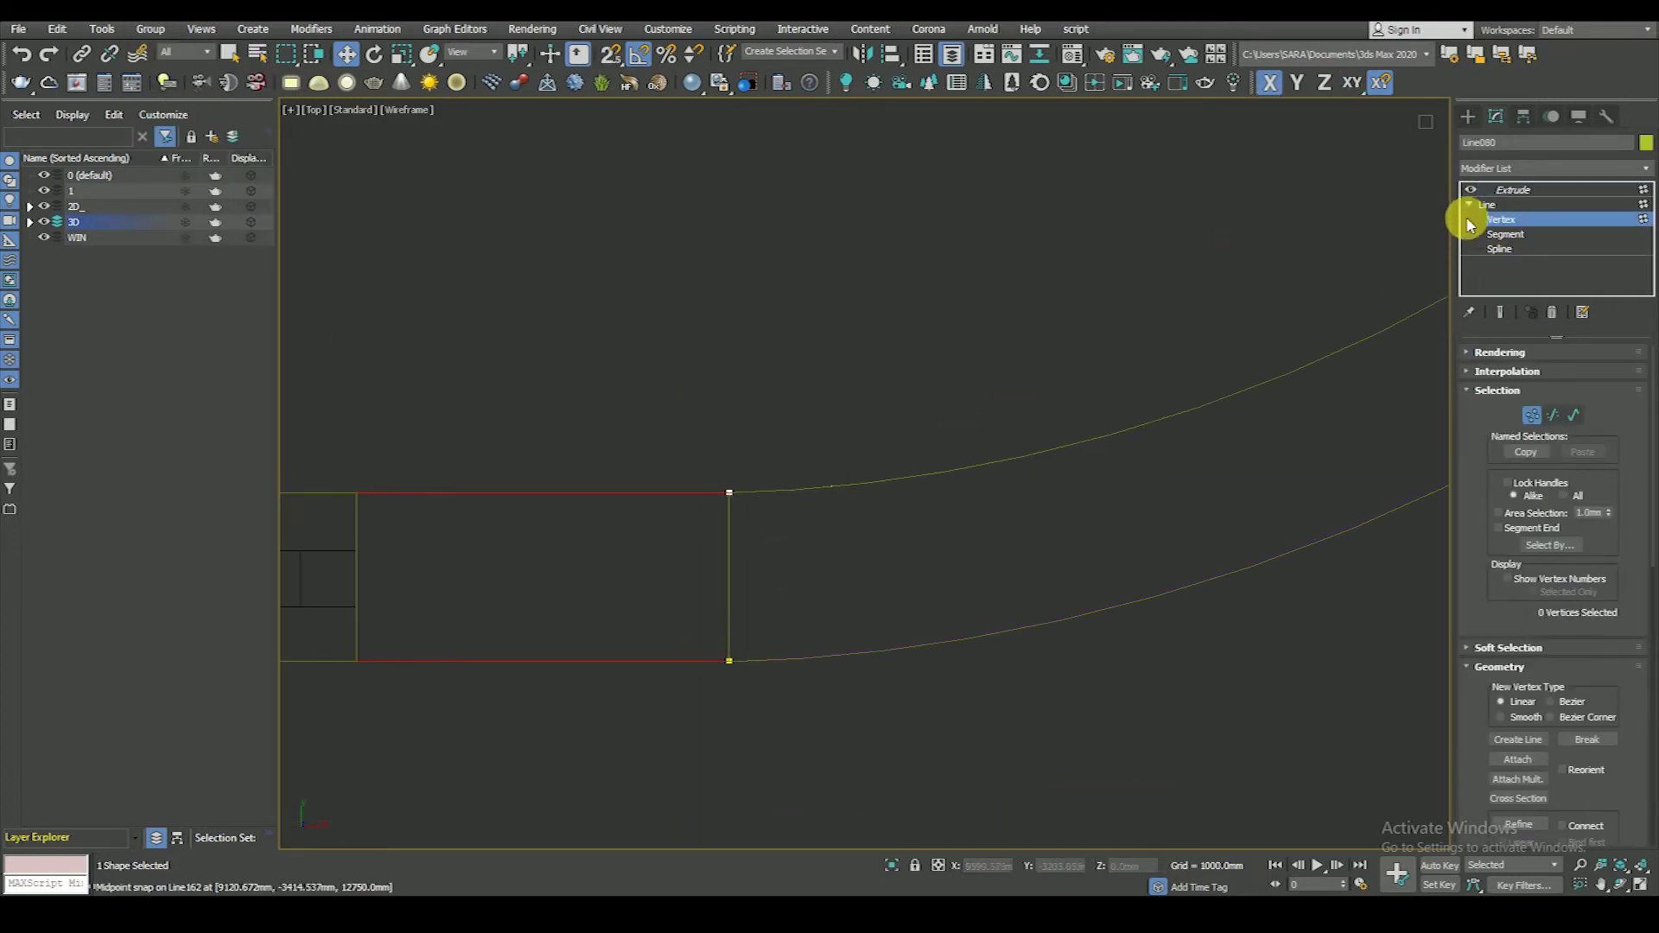
pyautogui.click(1504, 190)
pyautogui.click(588, 294)
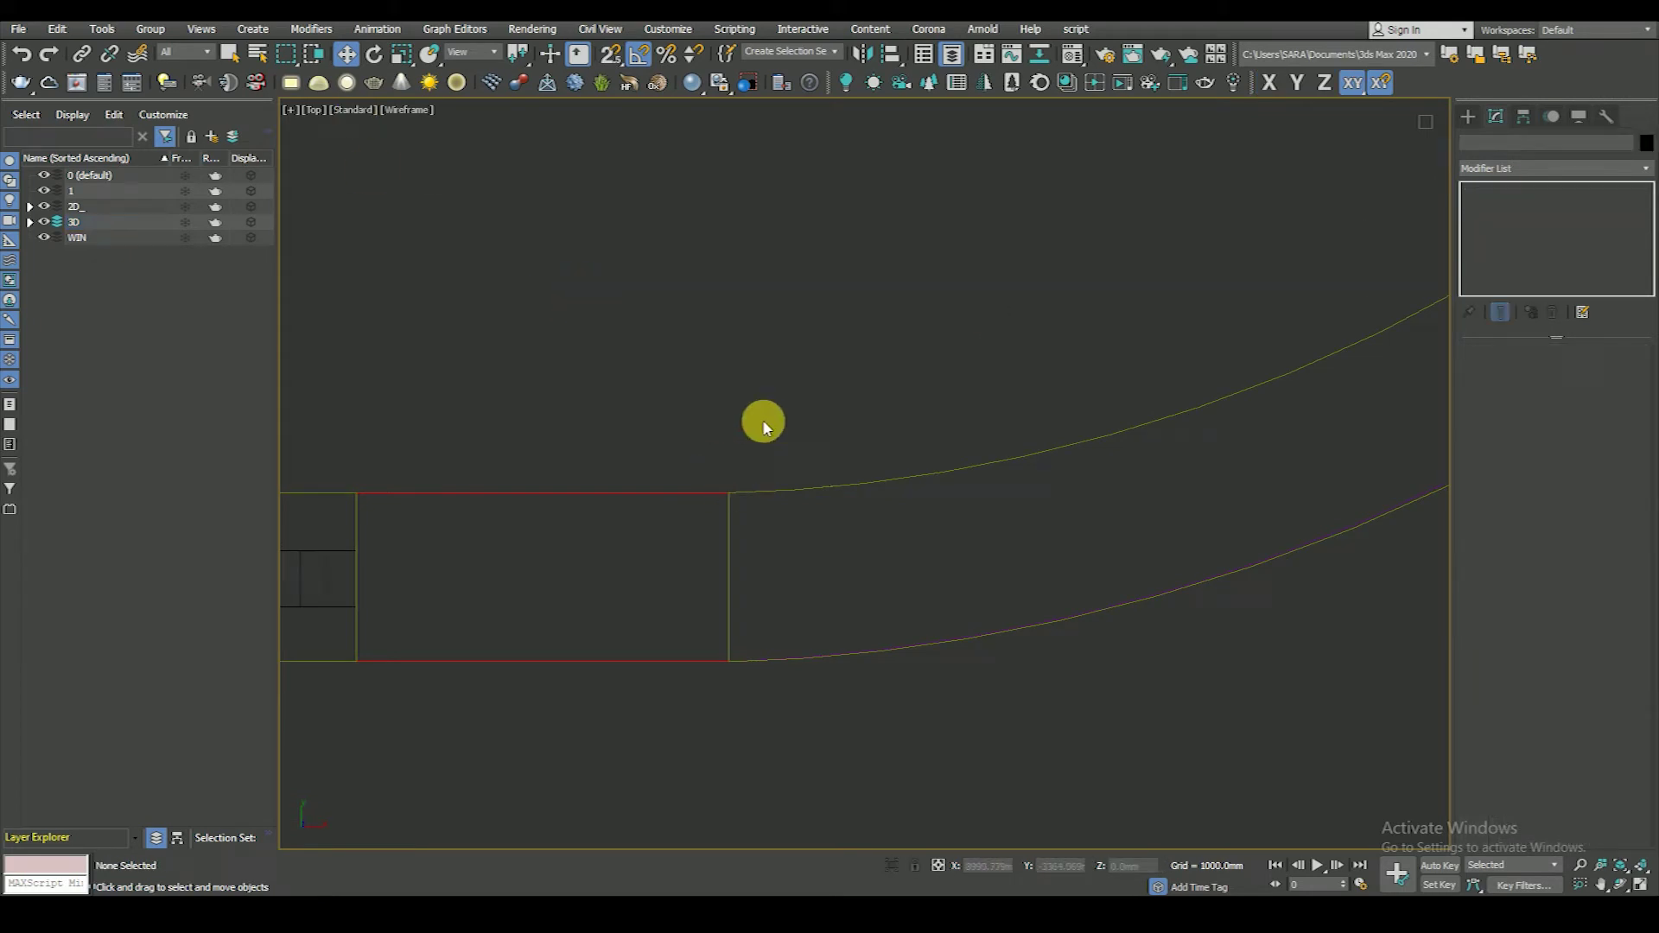
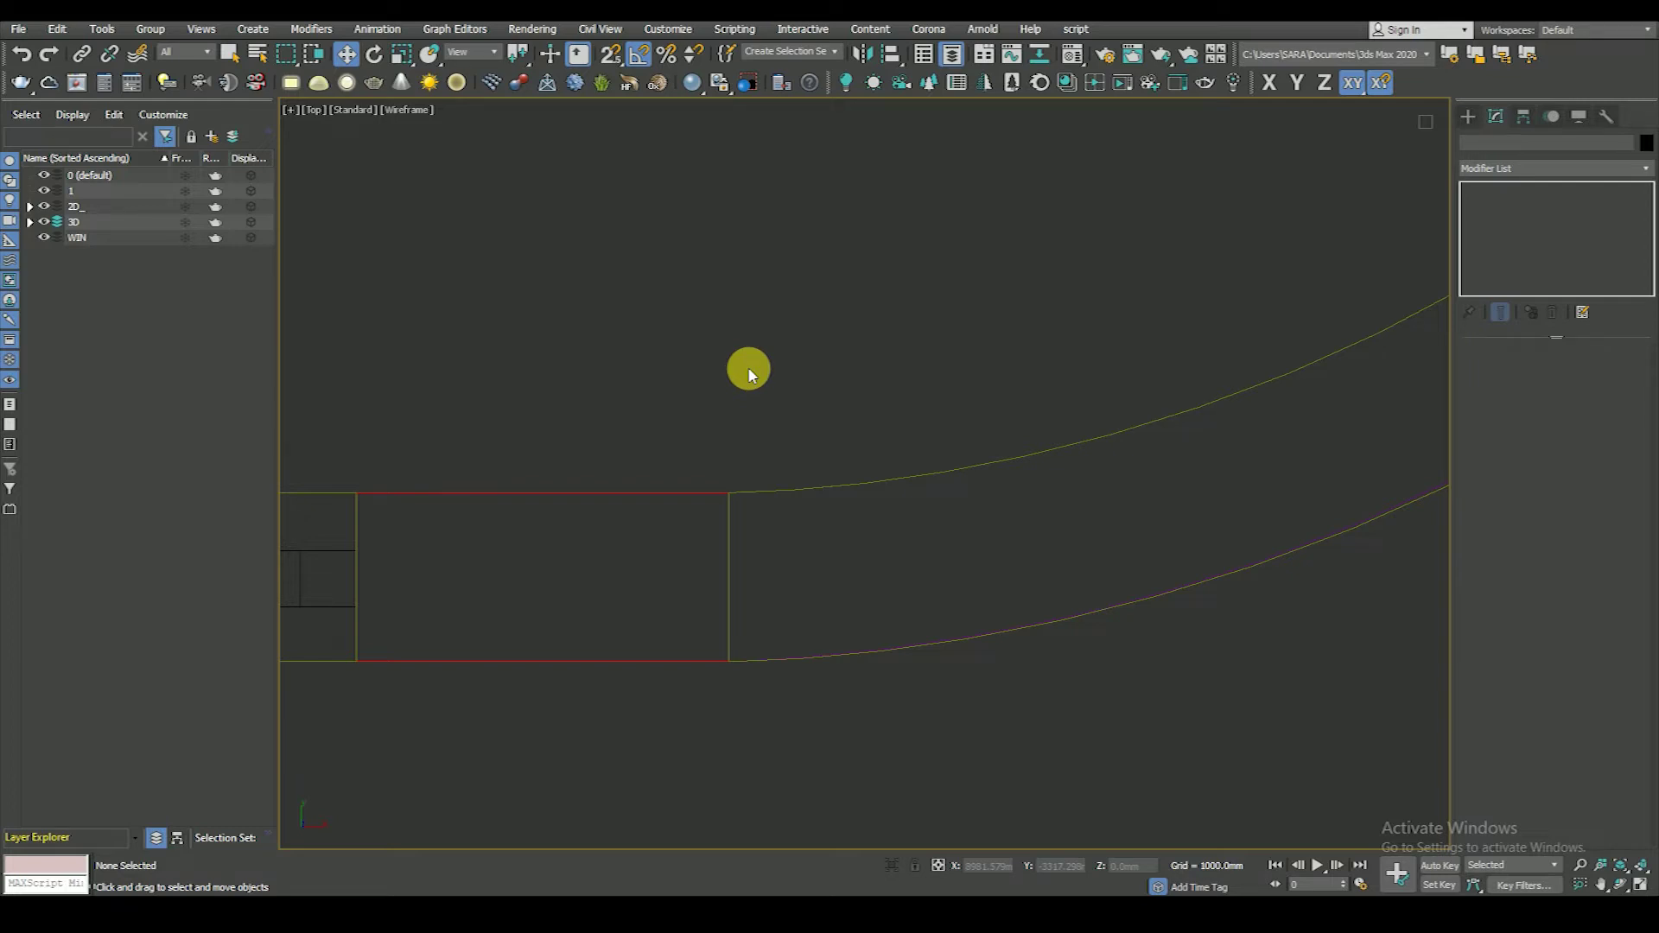
# - Draw a line from the opening's corner to its angled end
pyautogui.scroll(-5, 750, 497)
pyautogui.click(1468, 116)
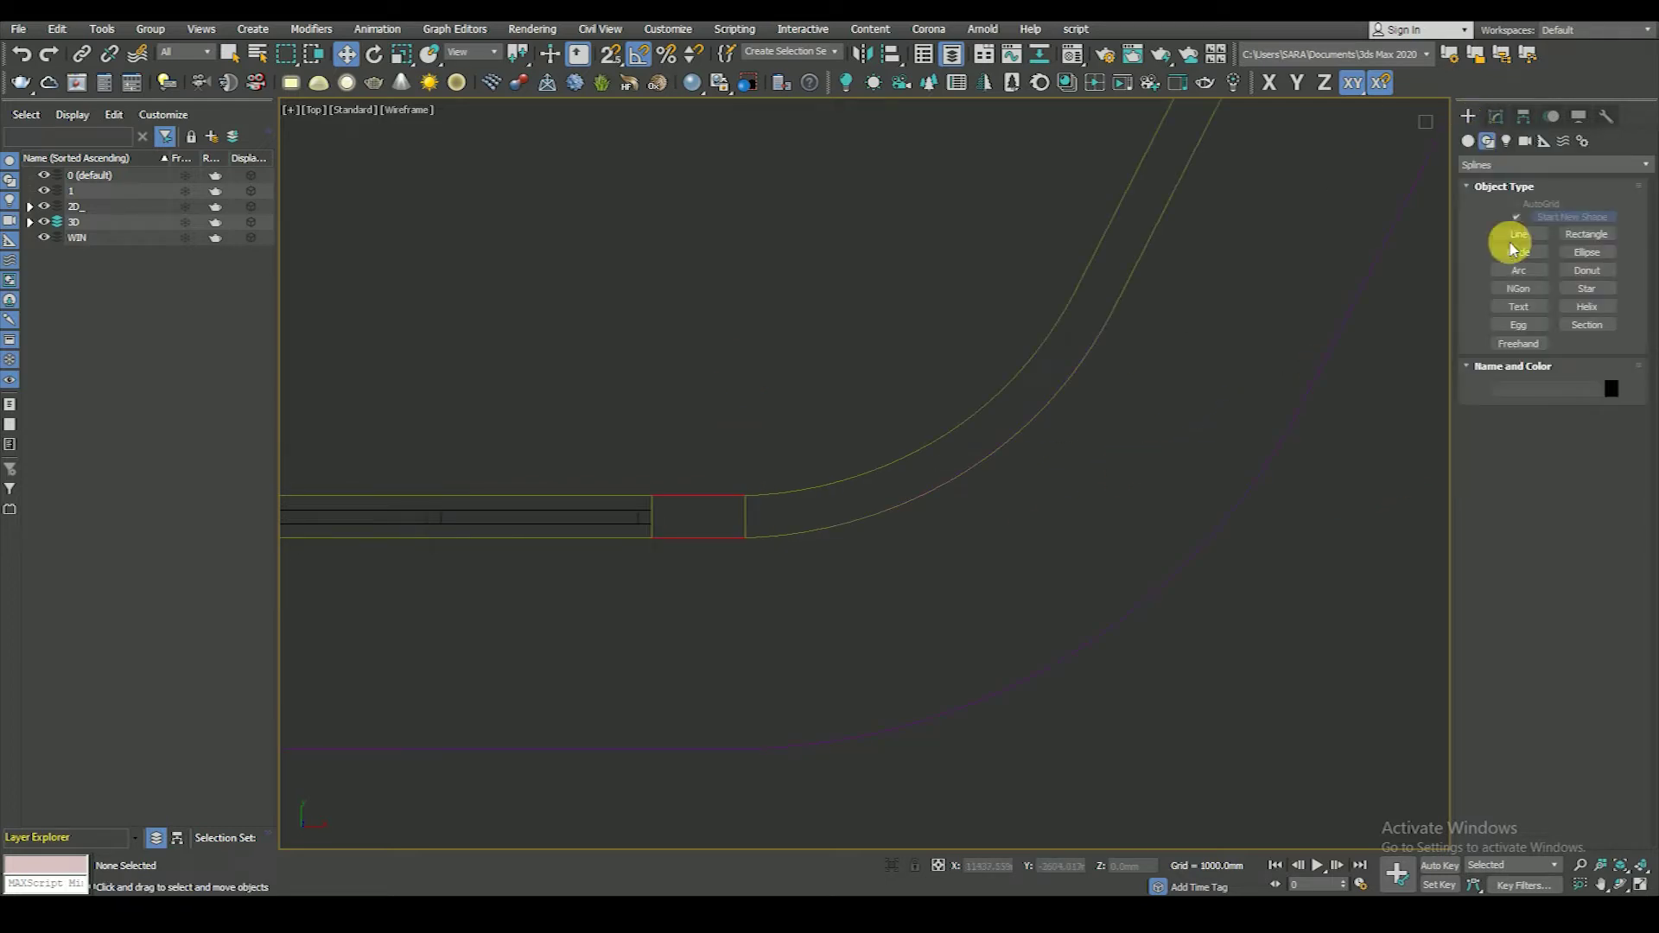
pyautogui.click(1518, 234)
pyautogui.scroll(3, 743, 524)
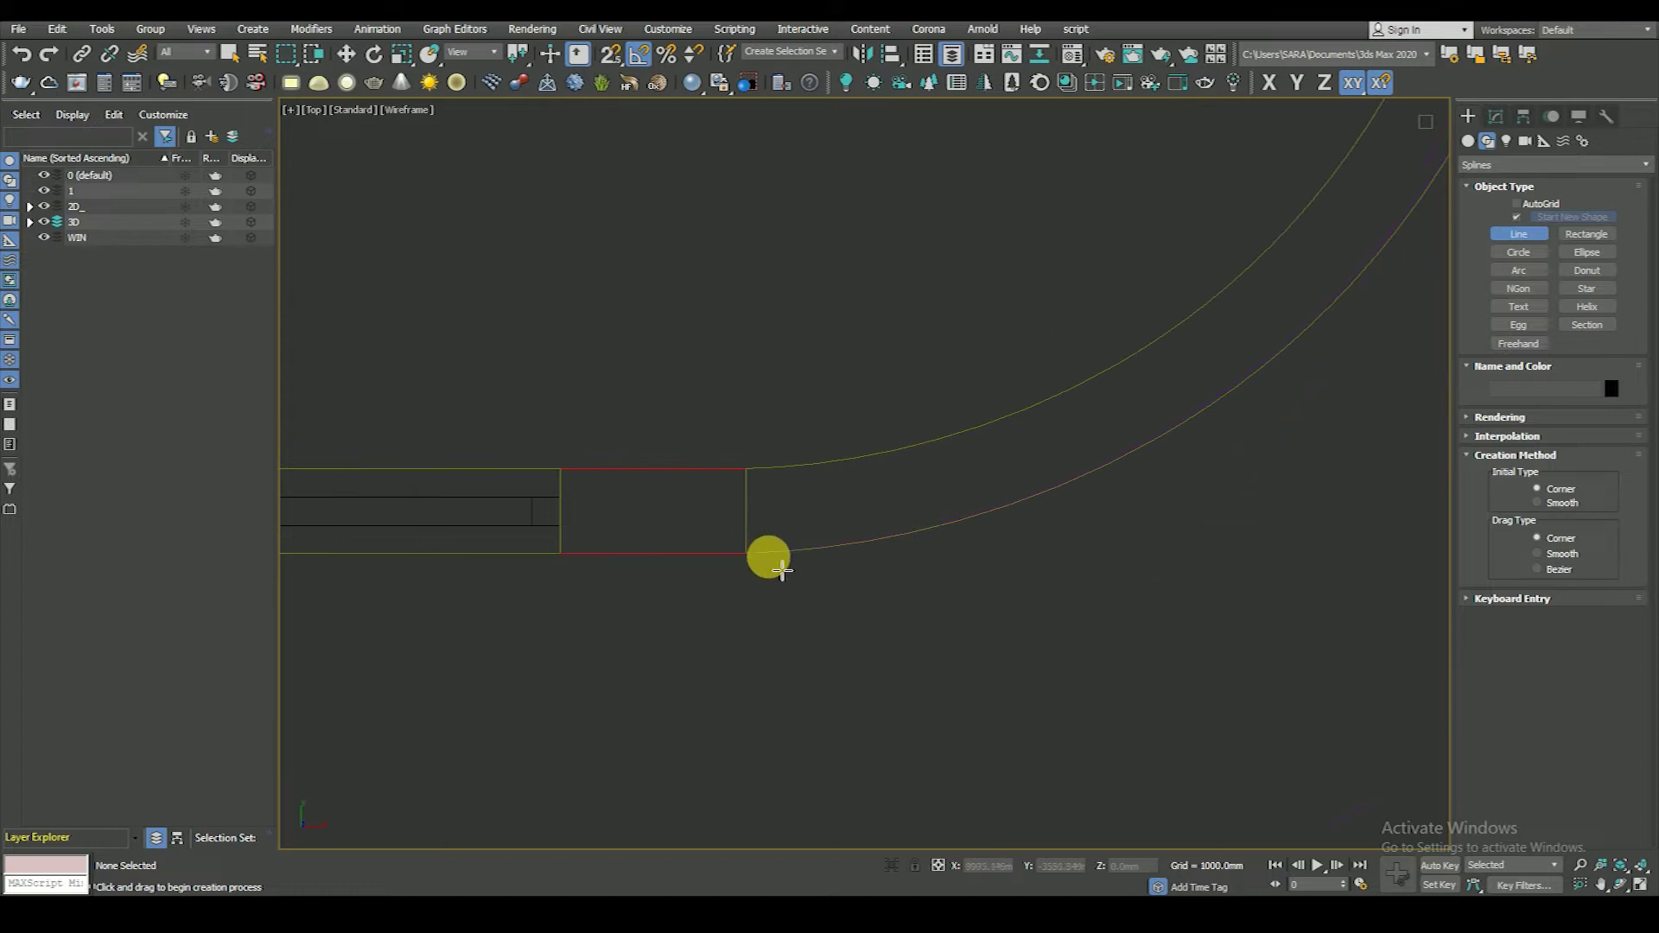
pyautogui.click(745, 554)
pyautogui.scroll(-3, 656, 667)
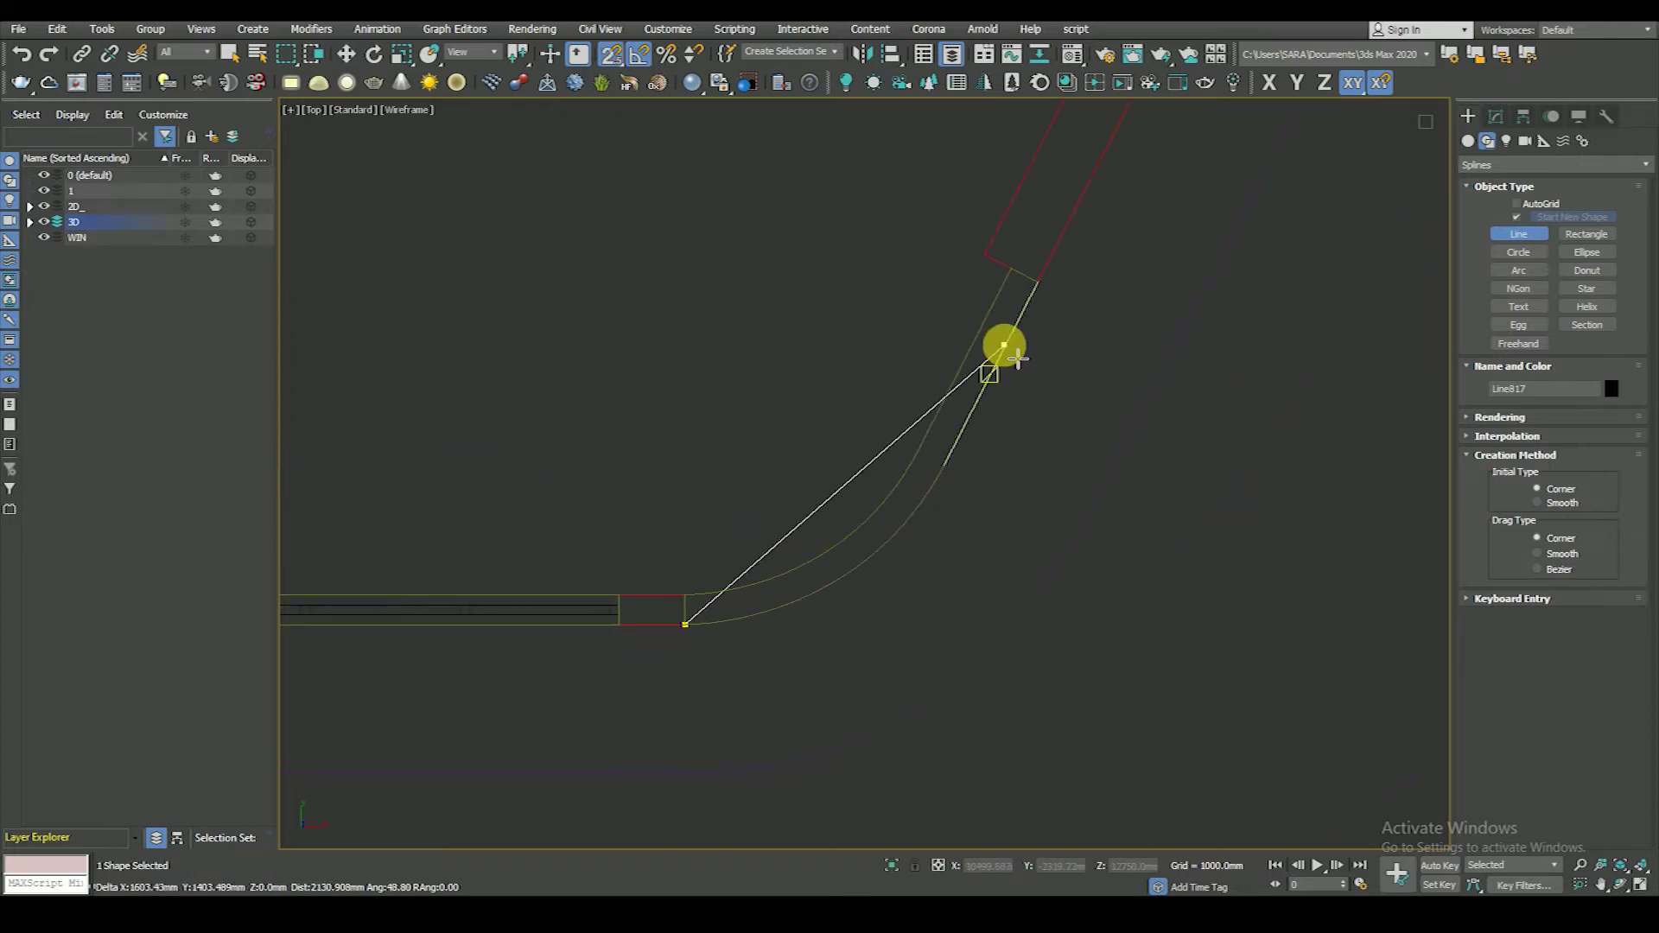
pyautogui.click(943, 466)
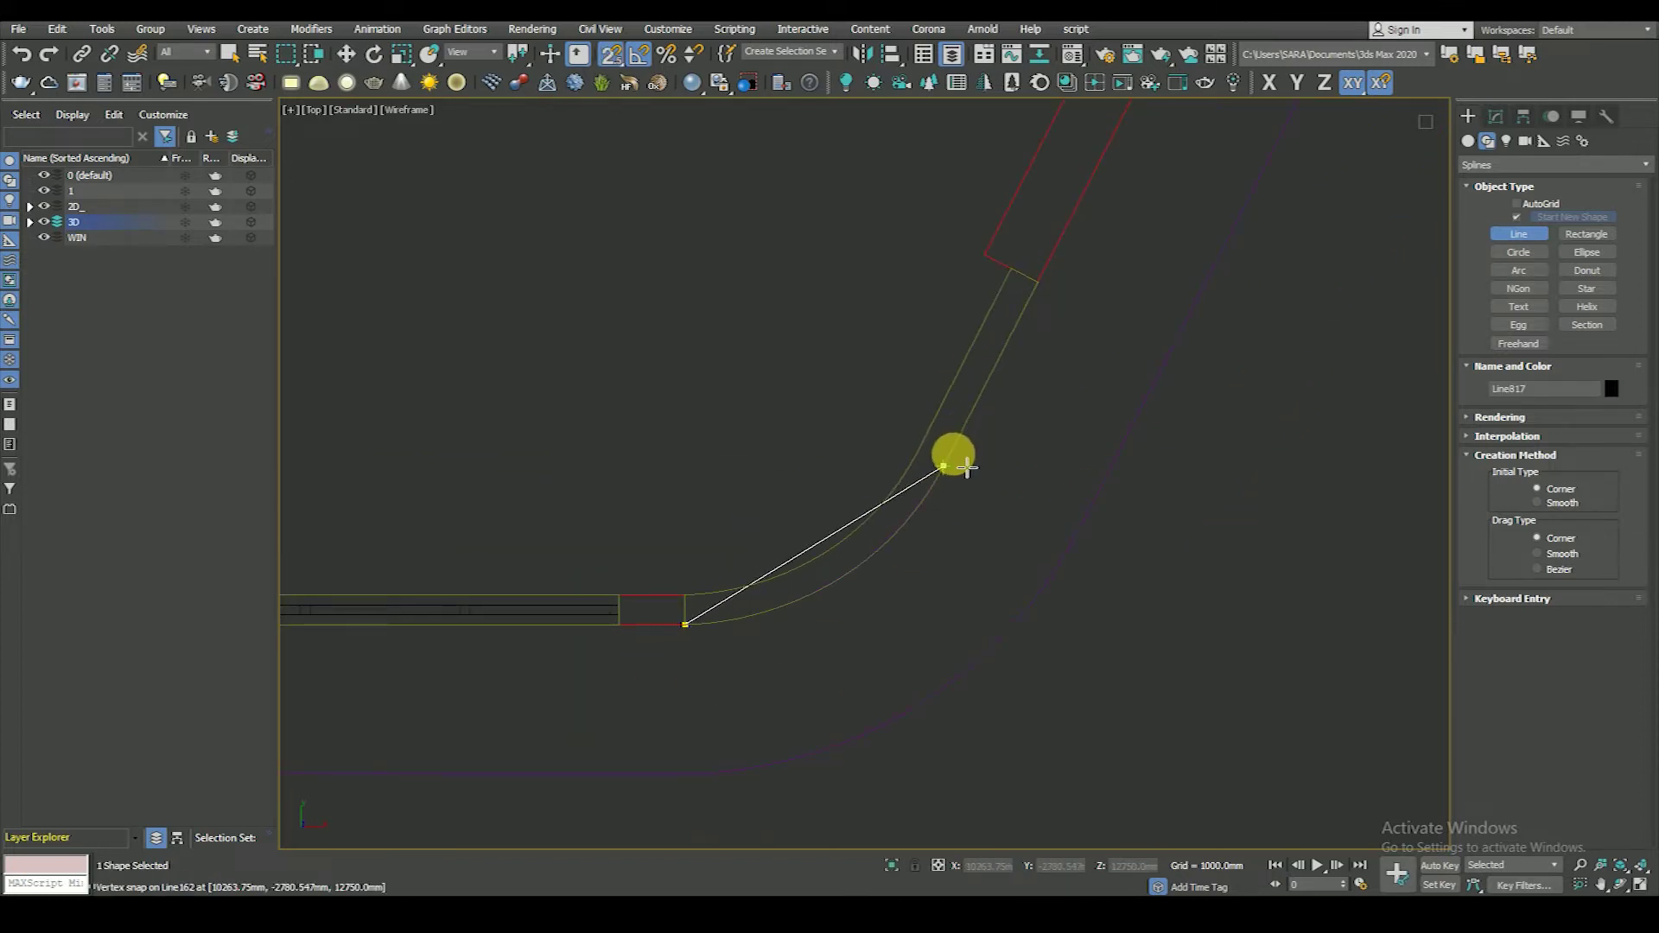
pyautogui.click(1038, 282)
pyautogui.rightClick(1073, 394)
# - Make the line's upper vertex Bezier Corner and bend the line along the wall arc
pyautogui.click(1496, 116)
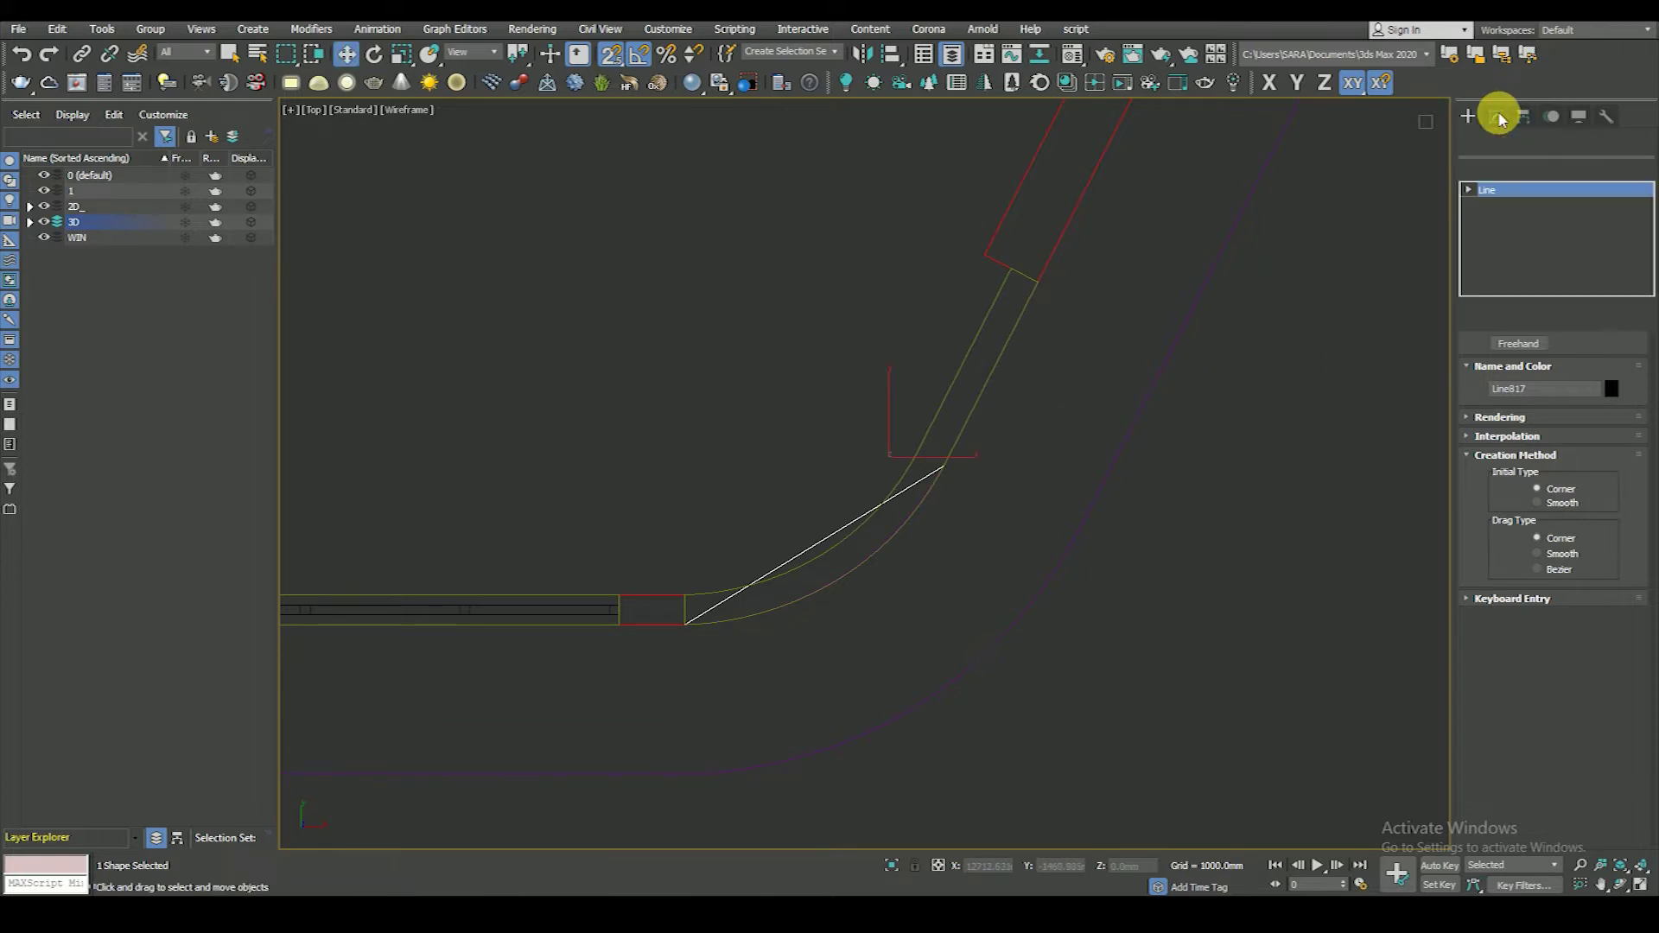
pyautogui.click(1469, 189)
pyautogui.scroll(5, 863, 427)
pyautogui.click(863, 426)
pyautogui.scroll(-5, 991, 513)
pyautogui.rightClick(1020, 458)
pyautogui.click(1003, 326)
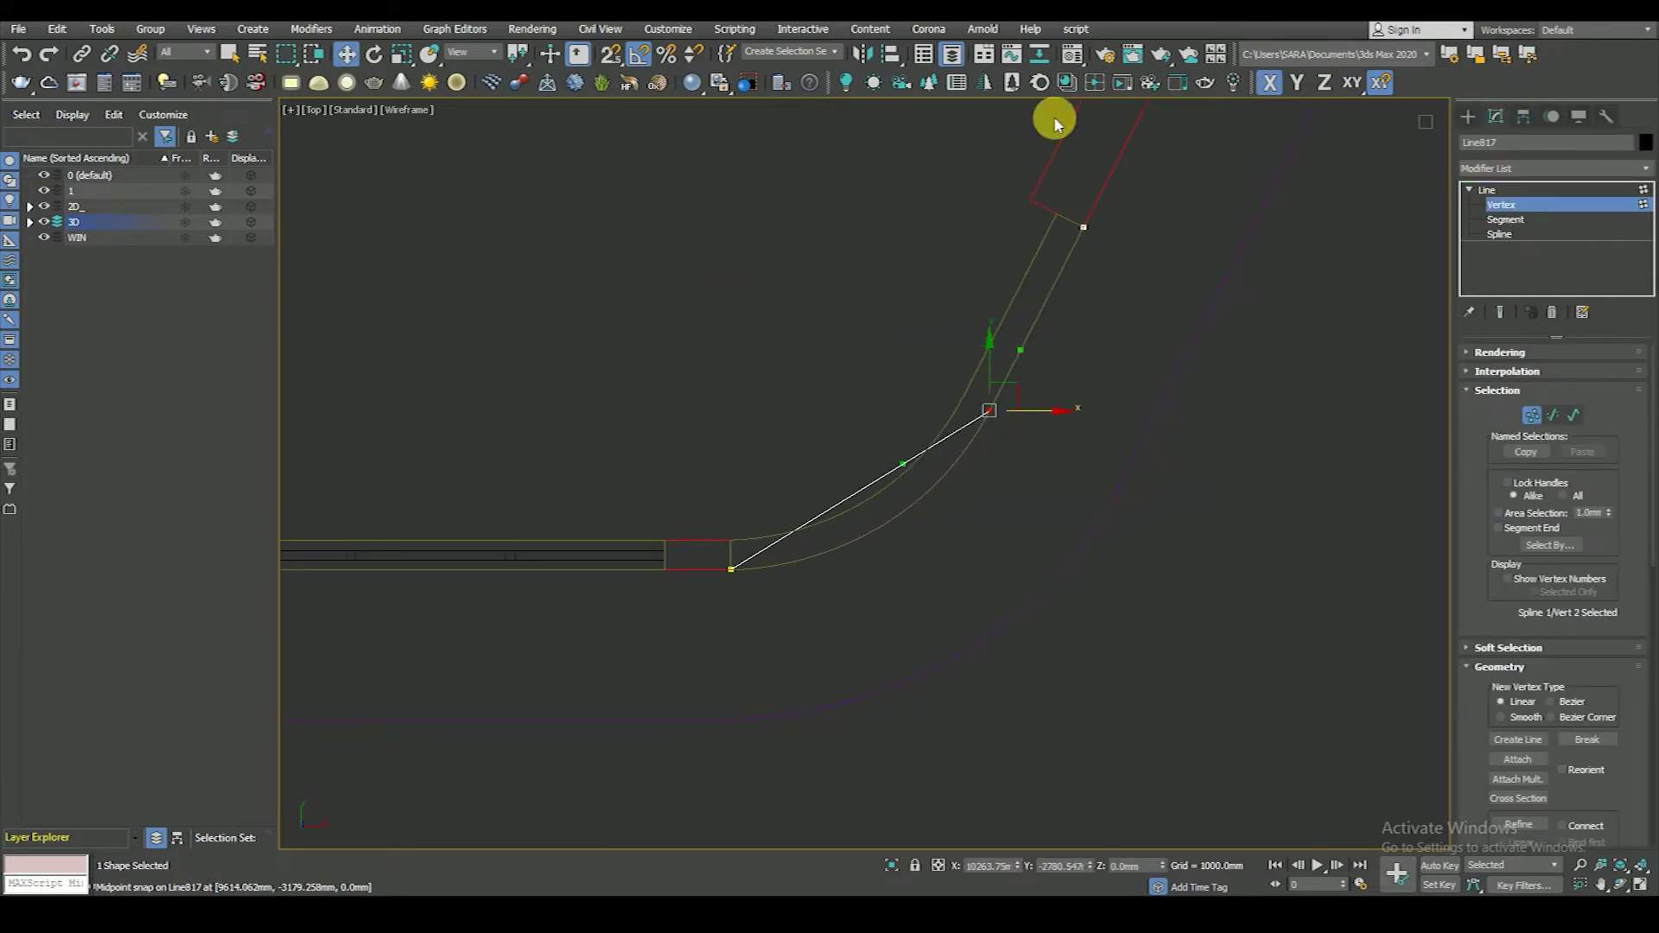
pyautogui.scroll(2, 934, 449)
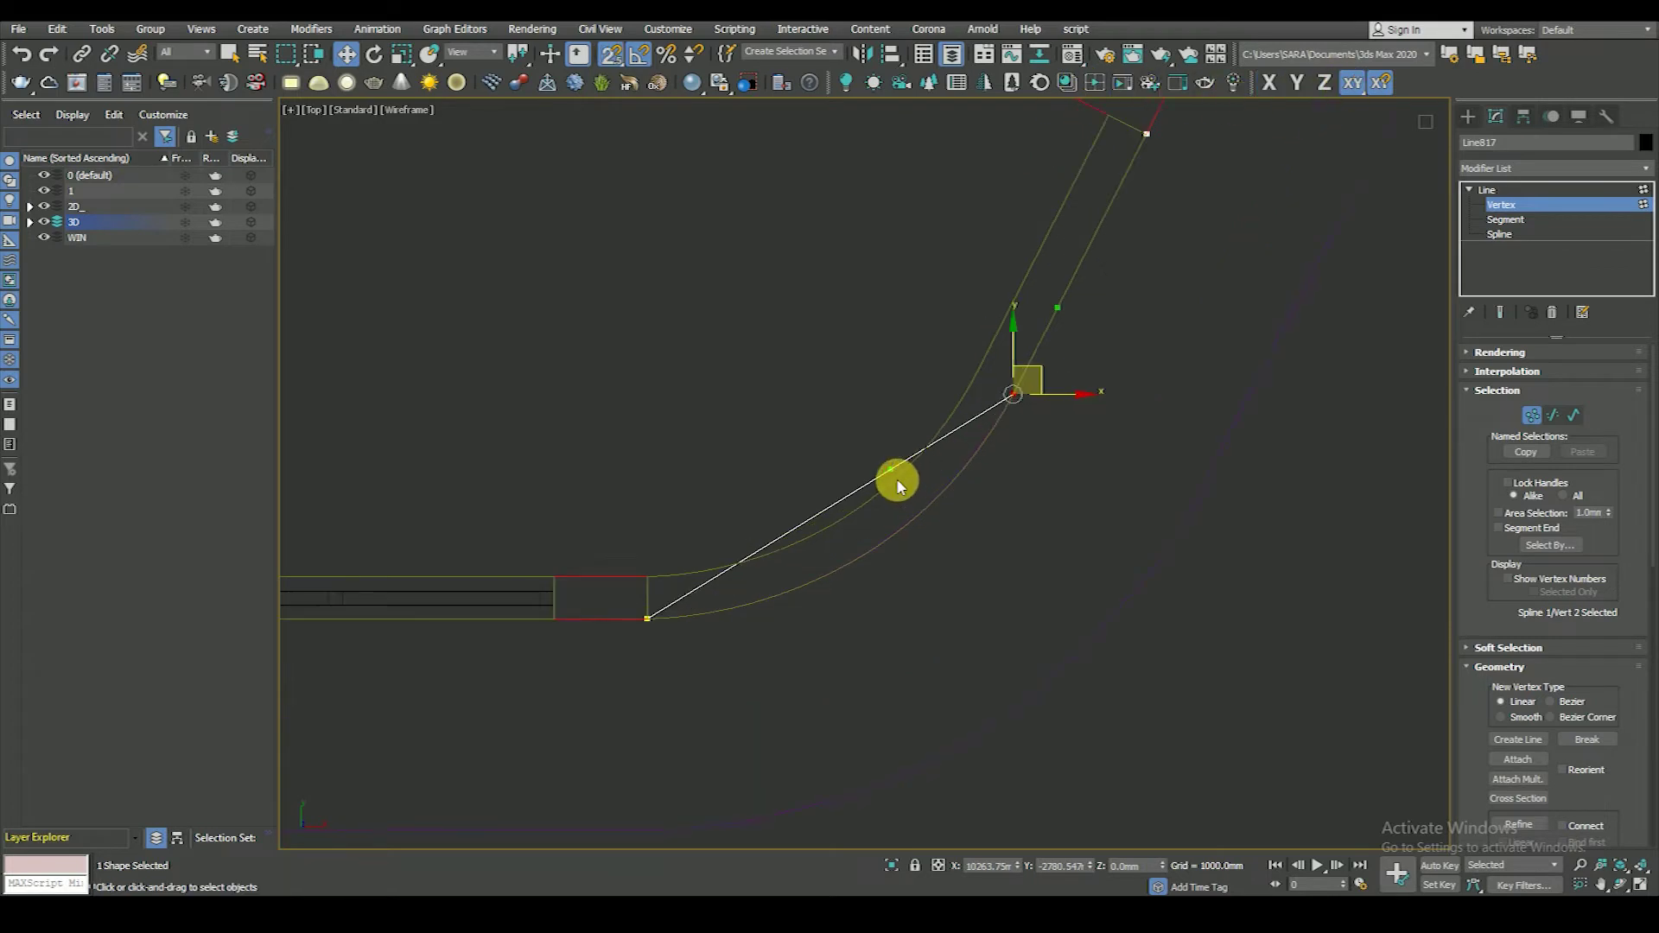
pyautogui.moveTo(898, 478); pyautogui.dragTo(905, 591)
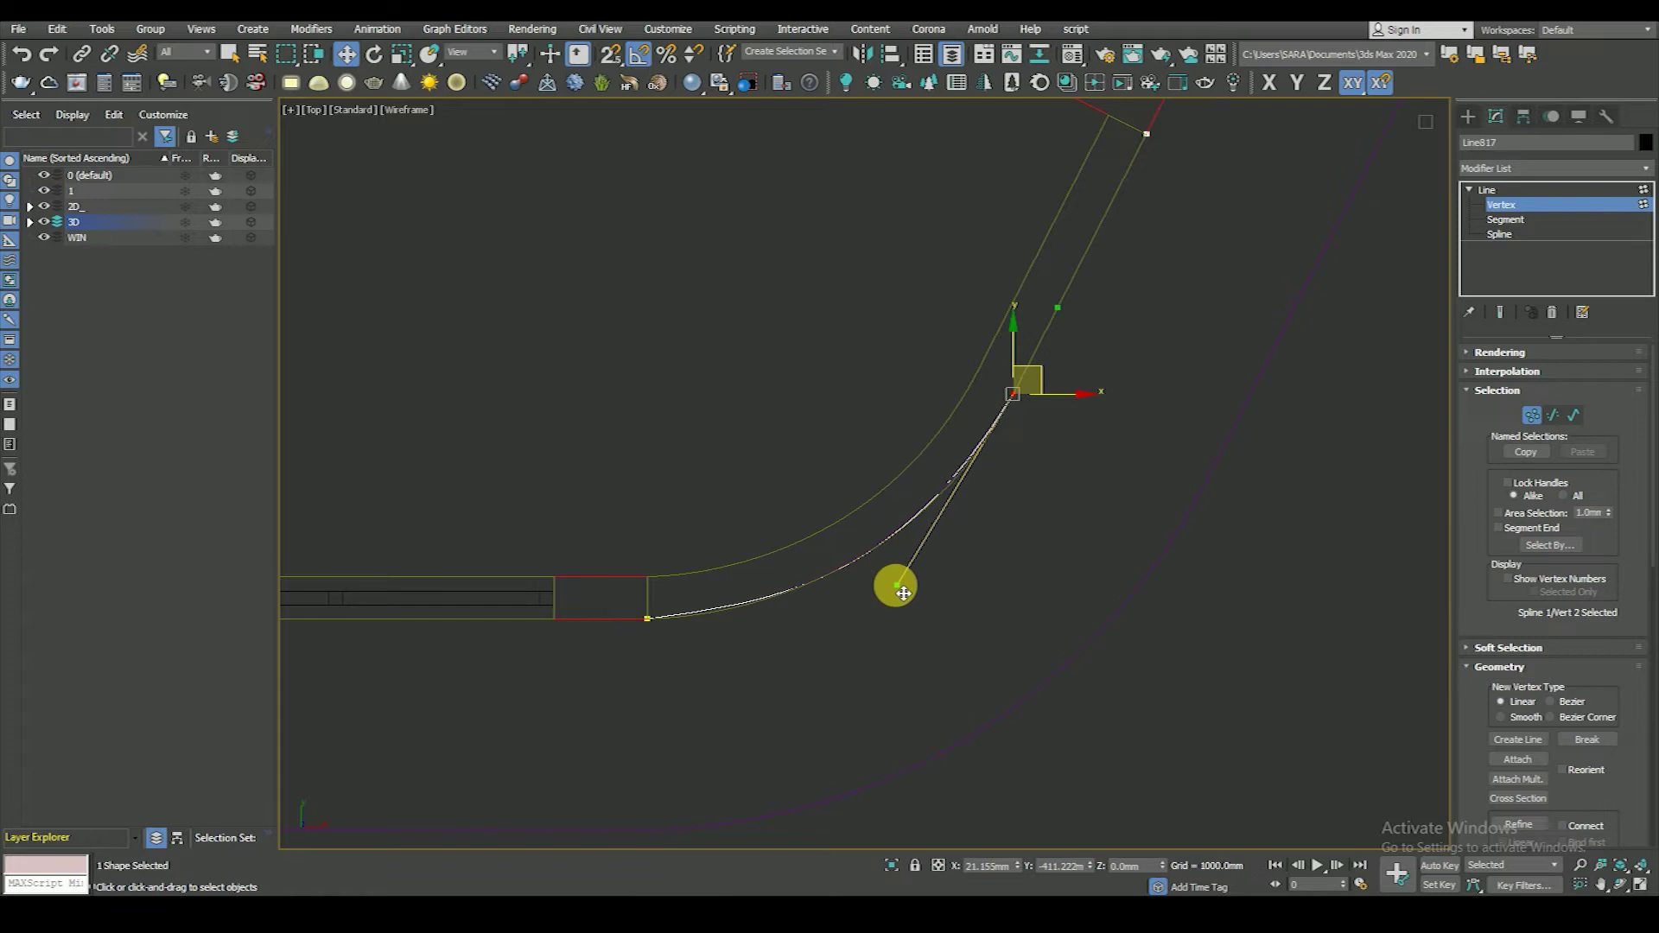
# - Set the bottom vertex to Bezier Corner and refine the handles to match the arc
pyautogui.moveTo(833, 644); pyautogui.dragTo(605, 592)
pyautogui.rightClick(987, 558)
pyautogui.click(926, 438)
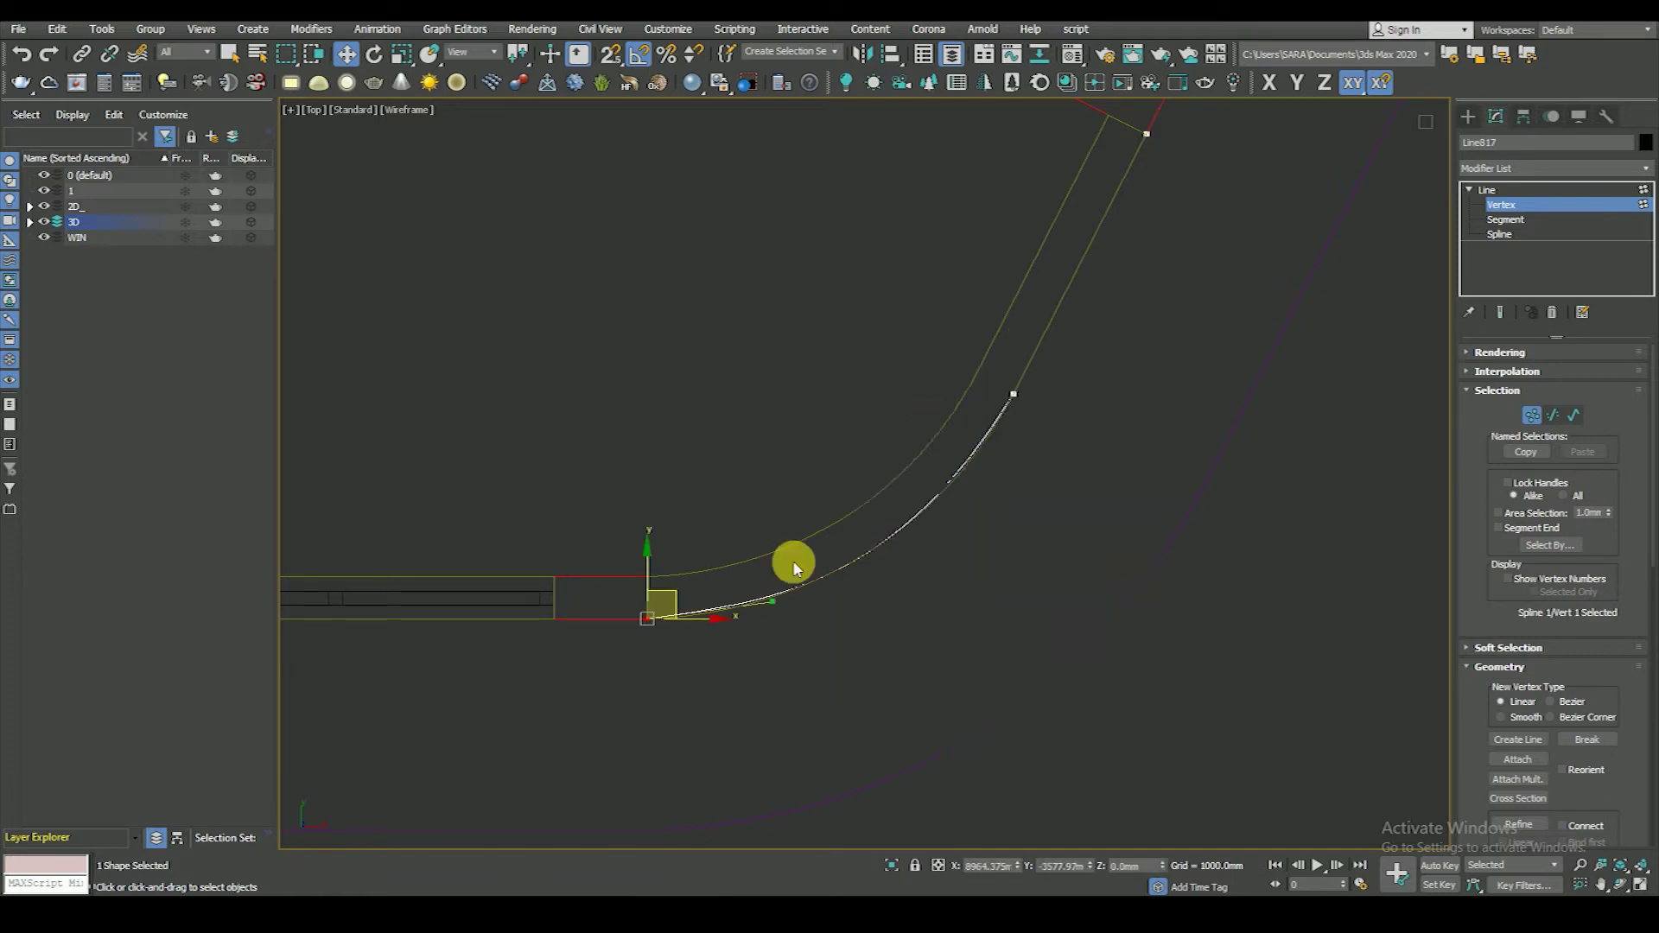
pyautogui.scroll(3, 770, 634)
pyautogui.scroll(-3, 761, 605)
pyautogui.click(994, 234)
pyautogui.click(1101, 304)
pyautogui.scroll(1, 1028, 366)
pyautogui.moveTo(898, 655); pyautogui.dragTo(922, 641)
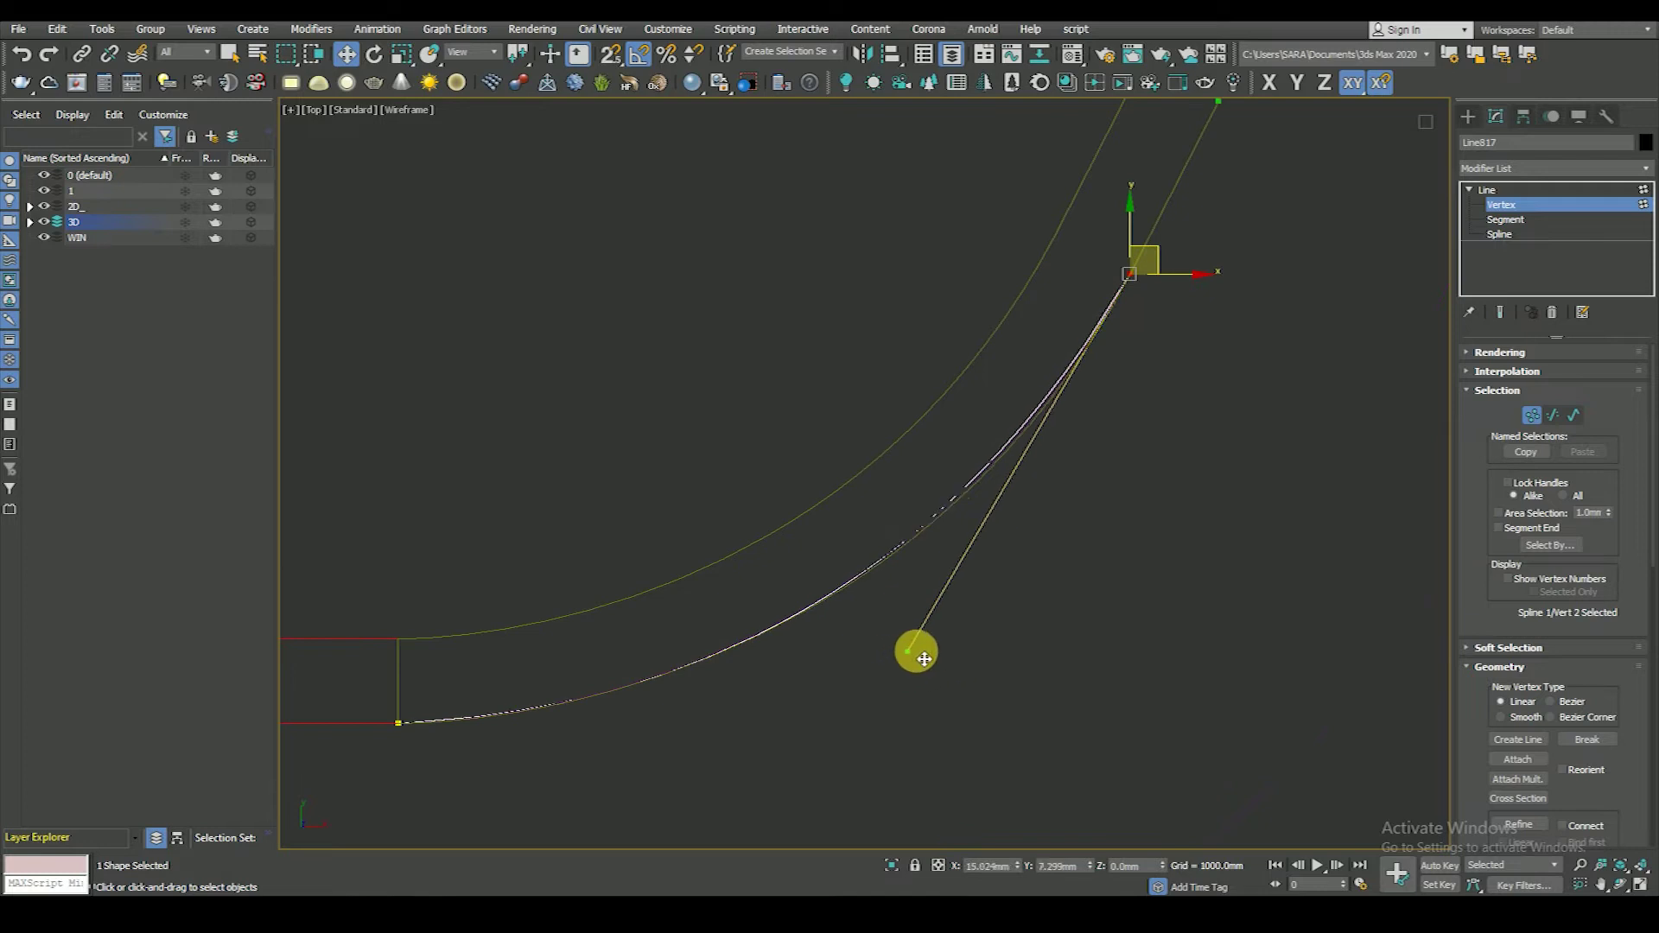
pyautogui.click(877, 707)
pyautogui.scroll(-3, 1008, 593)
pyautogui.click(1501, 234)
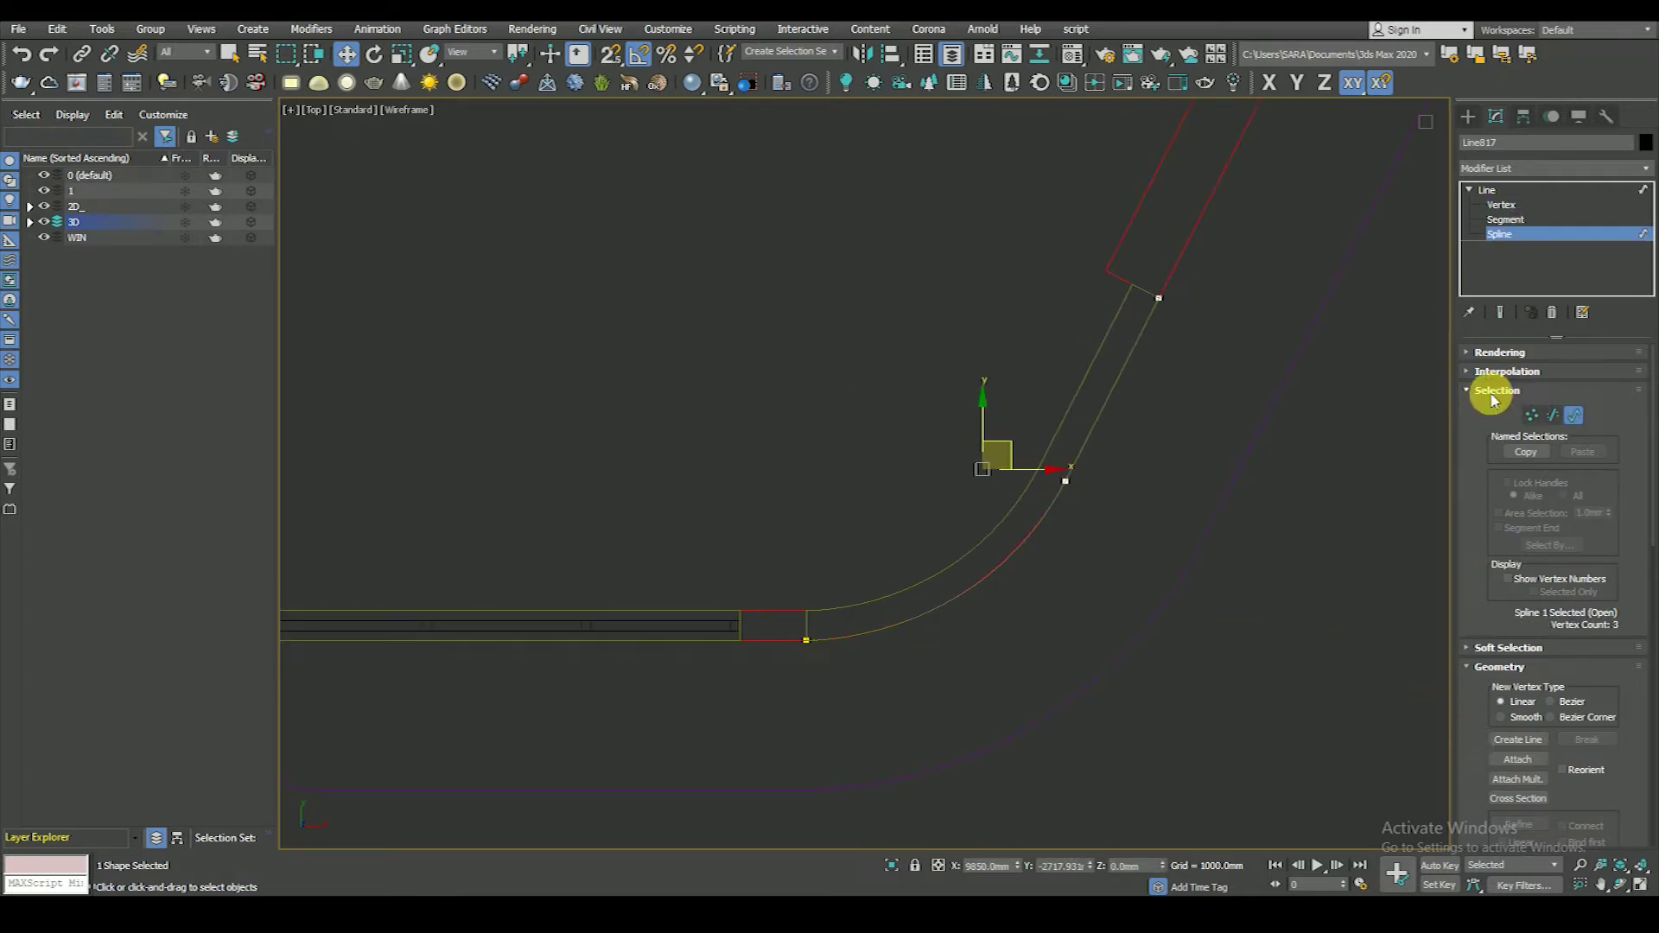
# - Outline the spline to create a parallel offset curve
pyautogui.click(1489, 390)
pyautogui.scroll(-3, 1476, 511)
pyautogui.scroll(-3, 1464, 530)
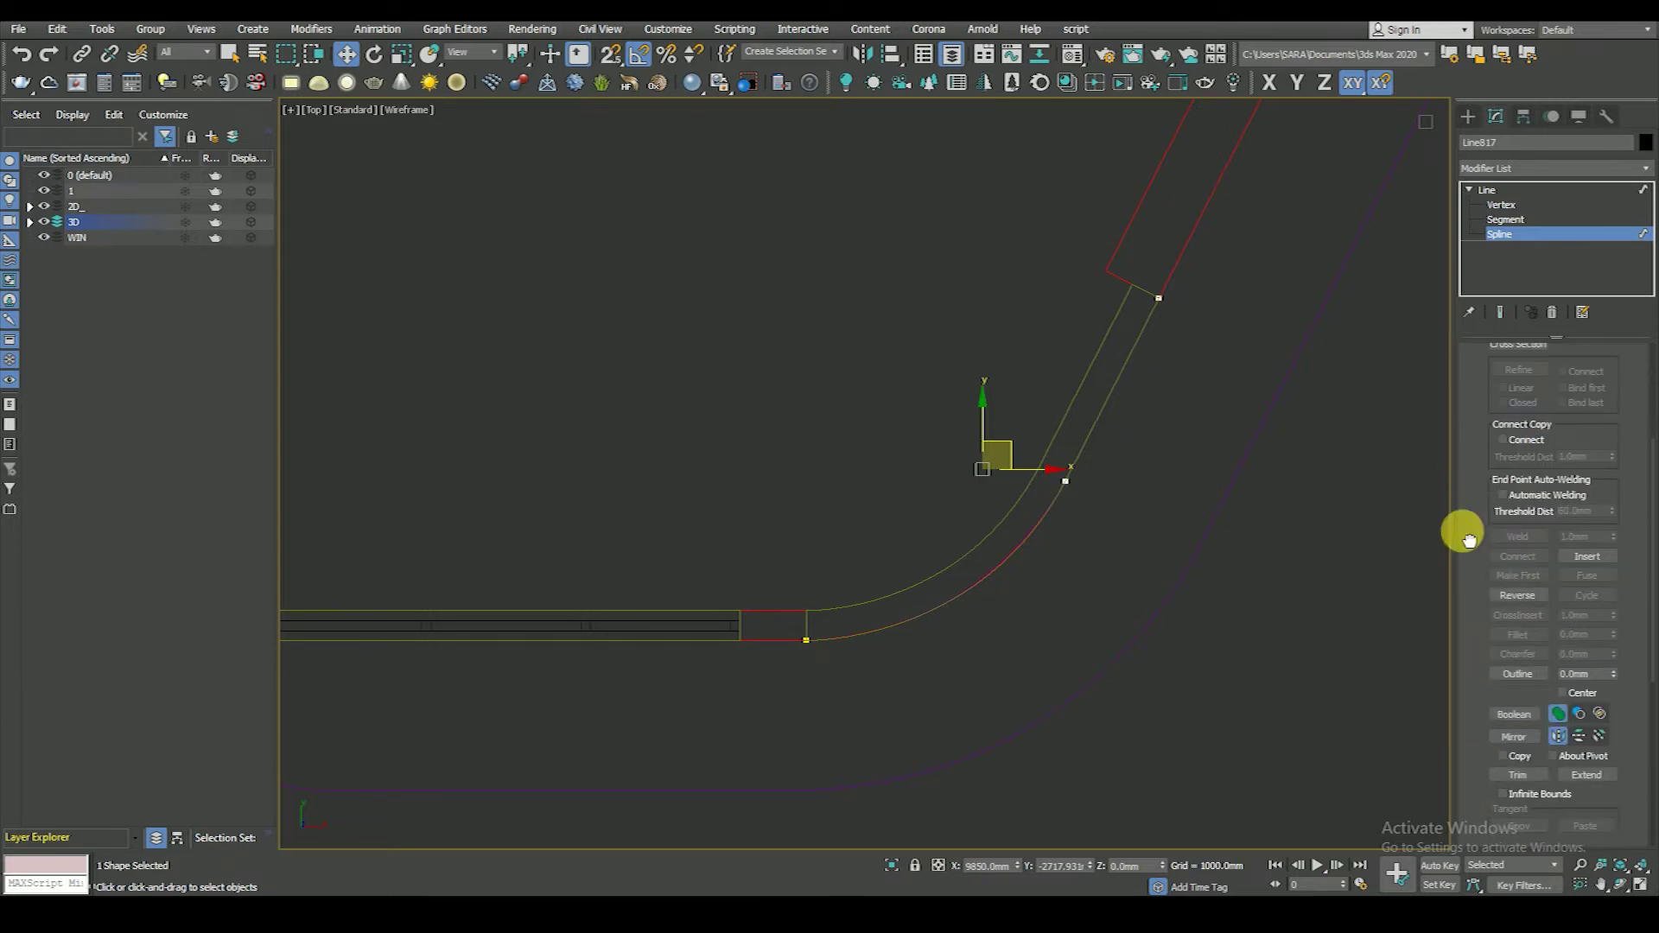
pyautogui.click(1518, 635)
pyautogui.moveTo(948, 594); pyautogui.dragTo(963, 637, button='middle')
pyautogui.scroll(2, 1055, 604)
pyautogui.moveTo(1060, 597); pyautogui.dragTo(1057, 588)
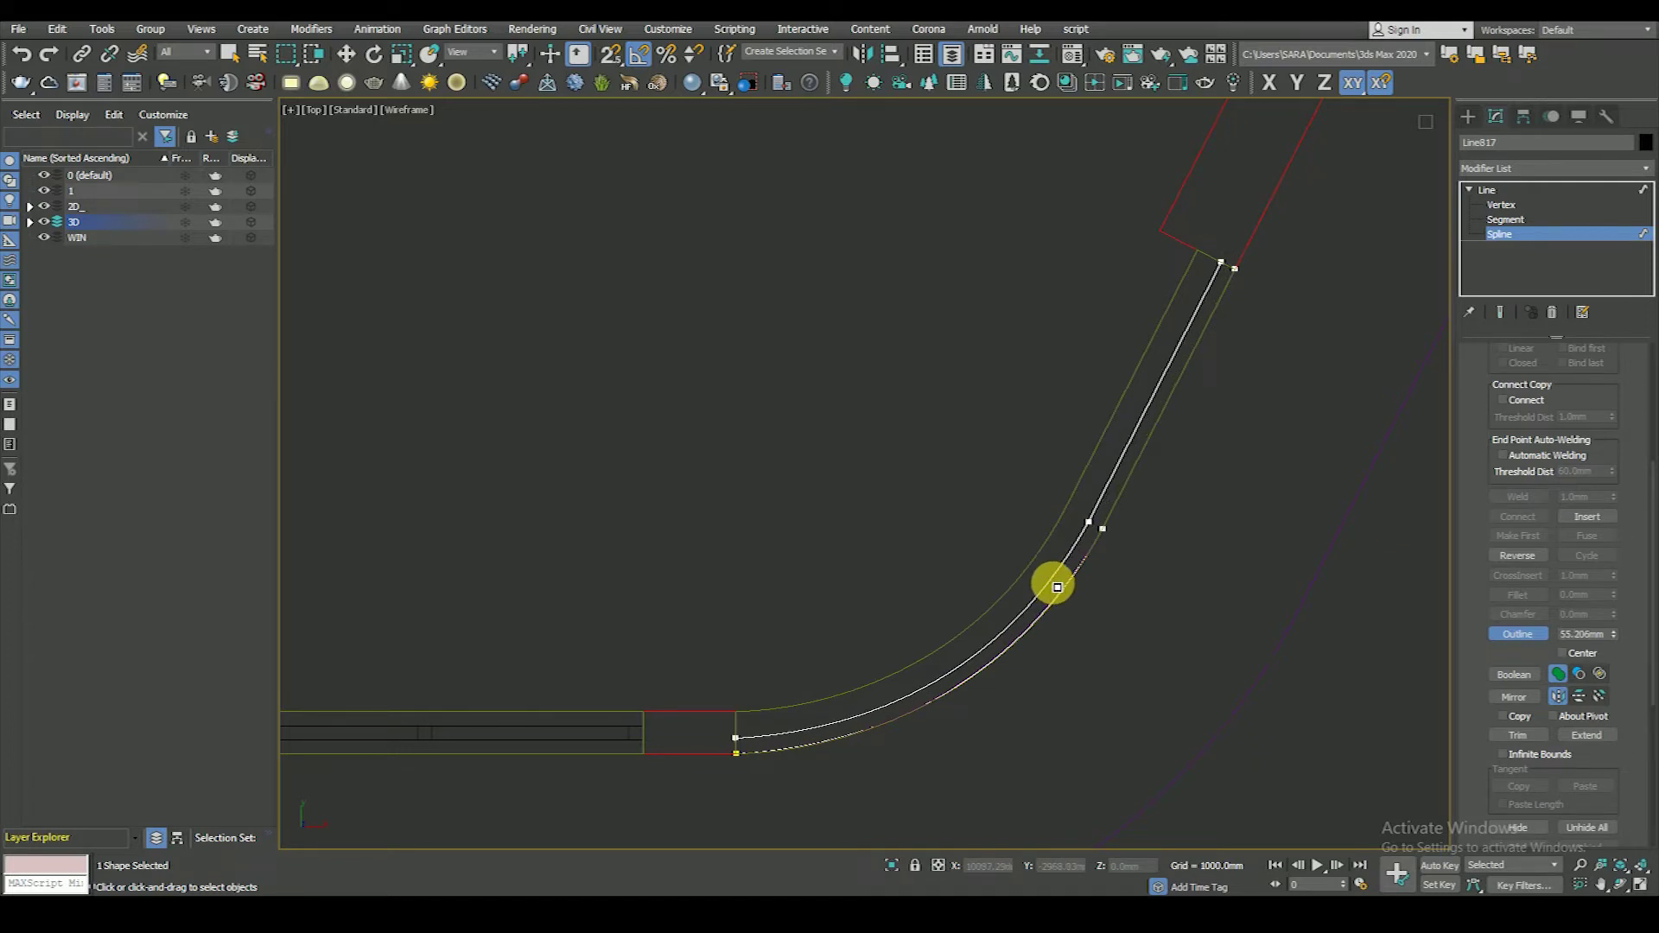
# - Delete the unwanted curve and its connecting segment
pyautogui.click(1530, 220)
pyautogui.scroll(4, 1240, 268)
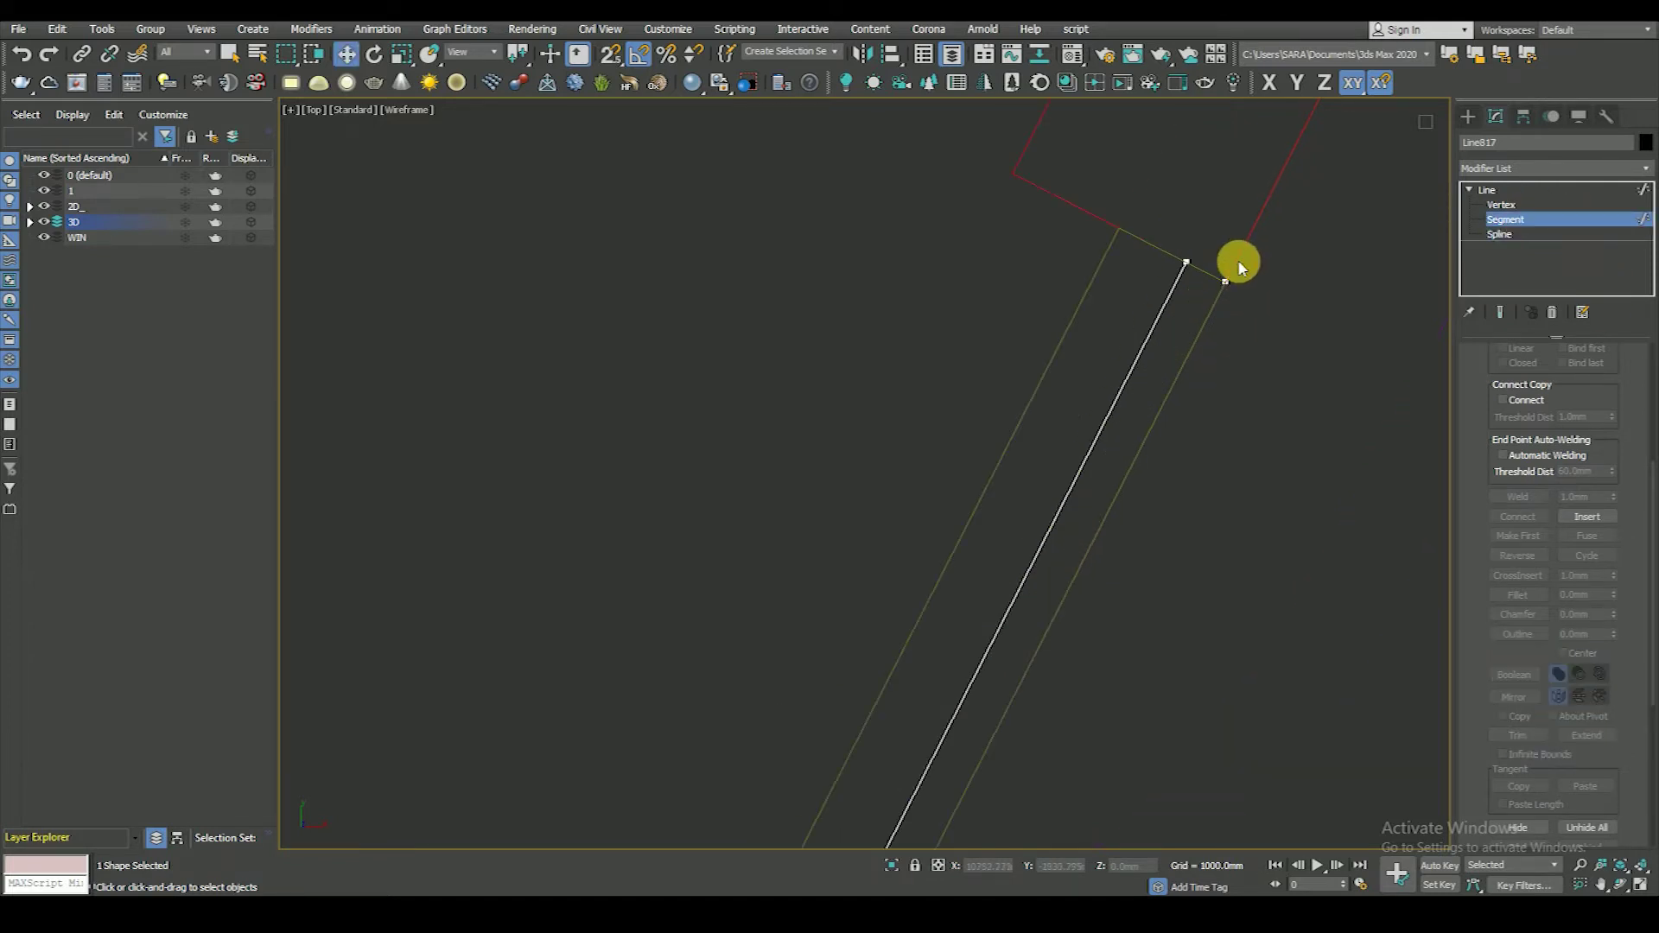
pyautogui.scroll(-4, 1230, 277)
pyautogui.scroll(2, 1004, 586)
pyautogui.scroll(2, 821, 627)
pyautogui.press('Delete')
pyautogui.scroll(-2, 800, 687)
# - Adjust the spline's end vertex along the X axis
pyautogui.click(1504, 204)
pyautogui.scroll(4, 731, 590)
pyautogui.click(772, 622)
pyautogui.press('F5')
pyautogui.scroll(-3, 797, 733)
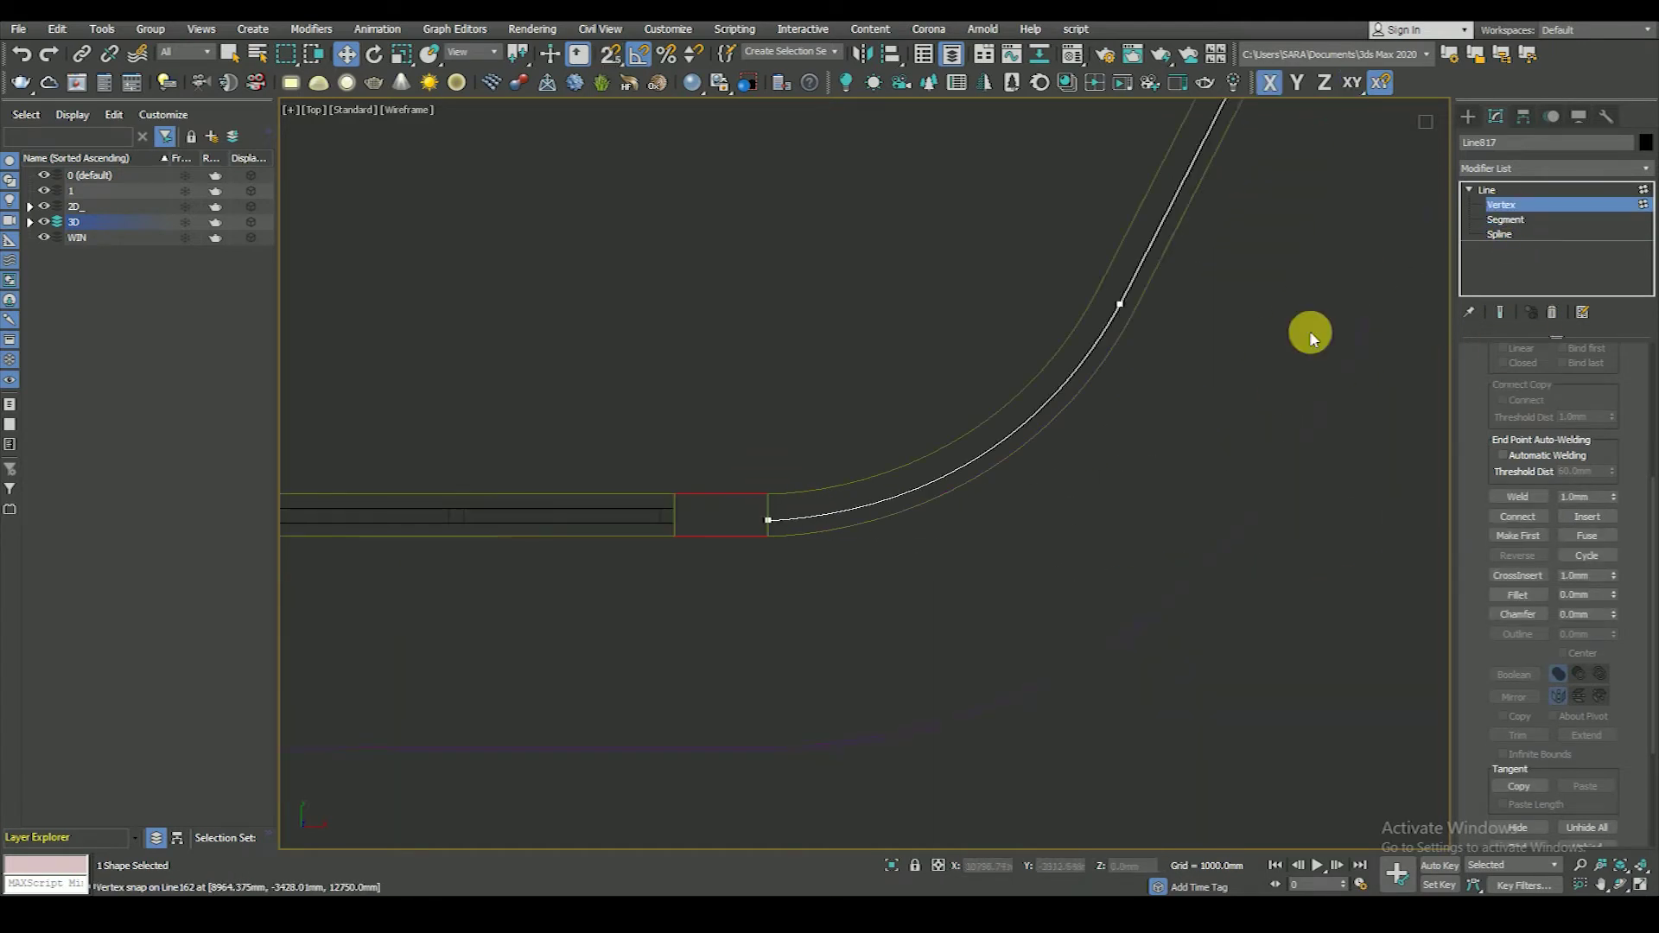
pyautogui.moveTo(981, 493); pyautogui.dragTo(1003, 552, button='middle')
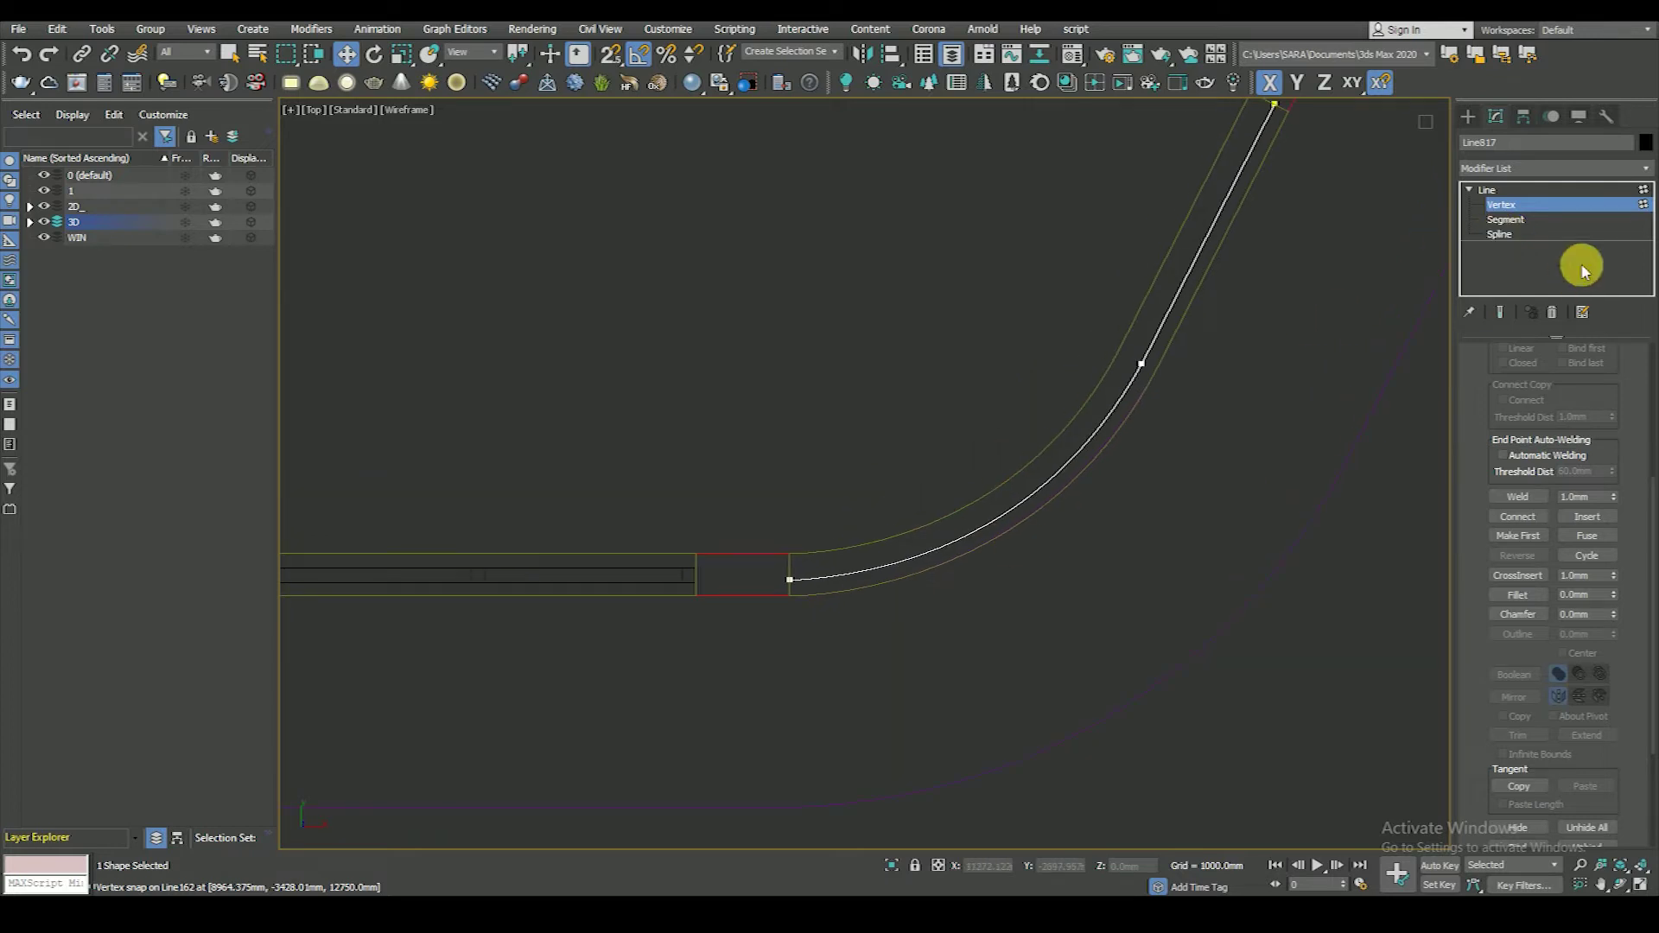
pyautogui.click(1489, 189)
pyautogui.scroll(-2, 1170, 582)
pyautogui.scroll(-2, 1197, 461)
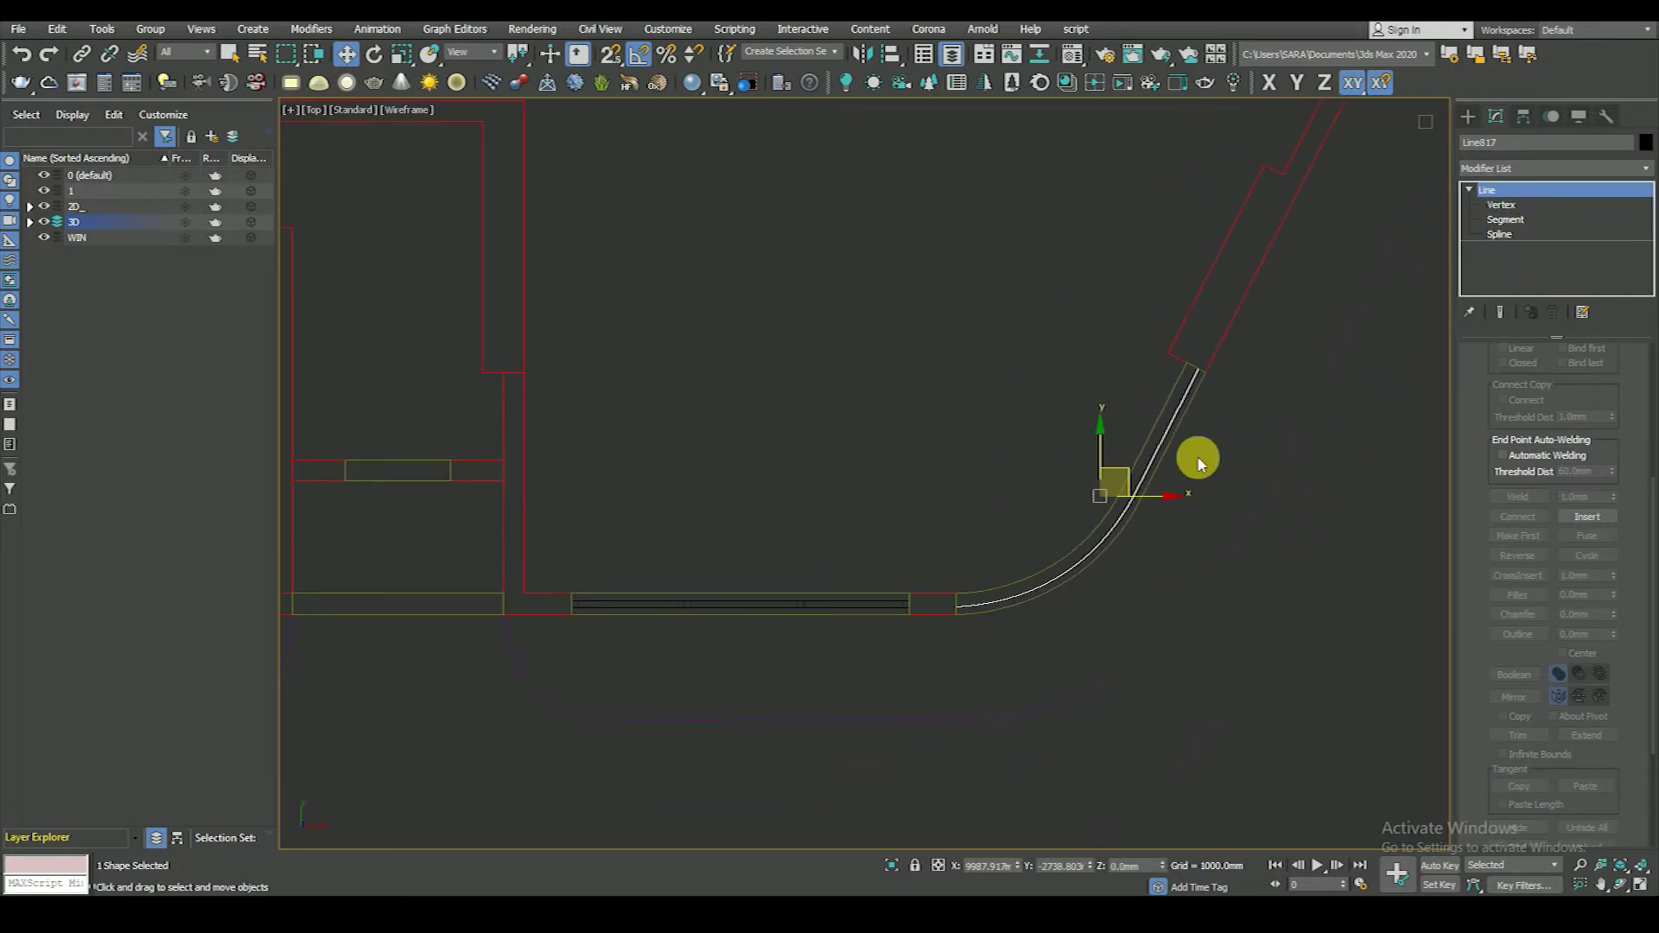
pyautogui.click(1508, 169)
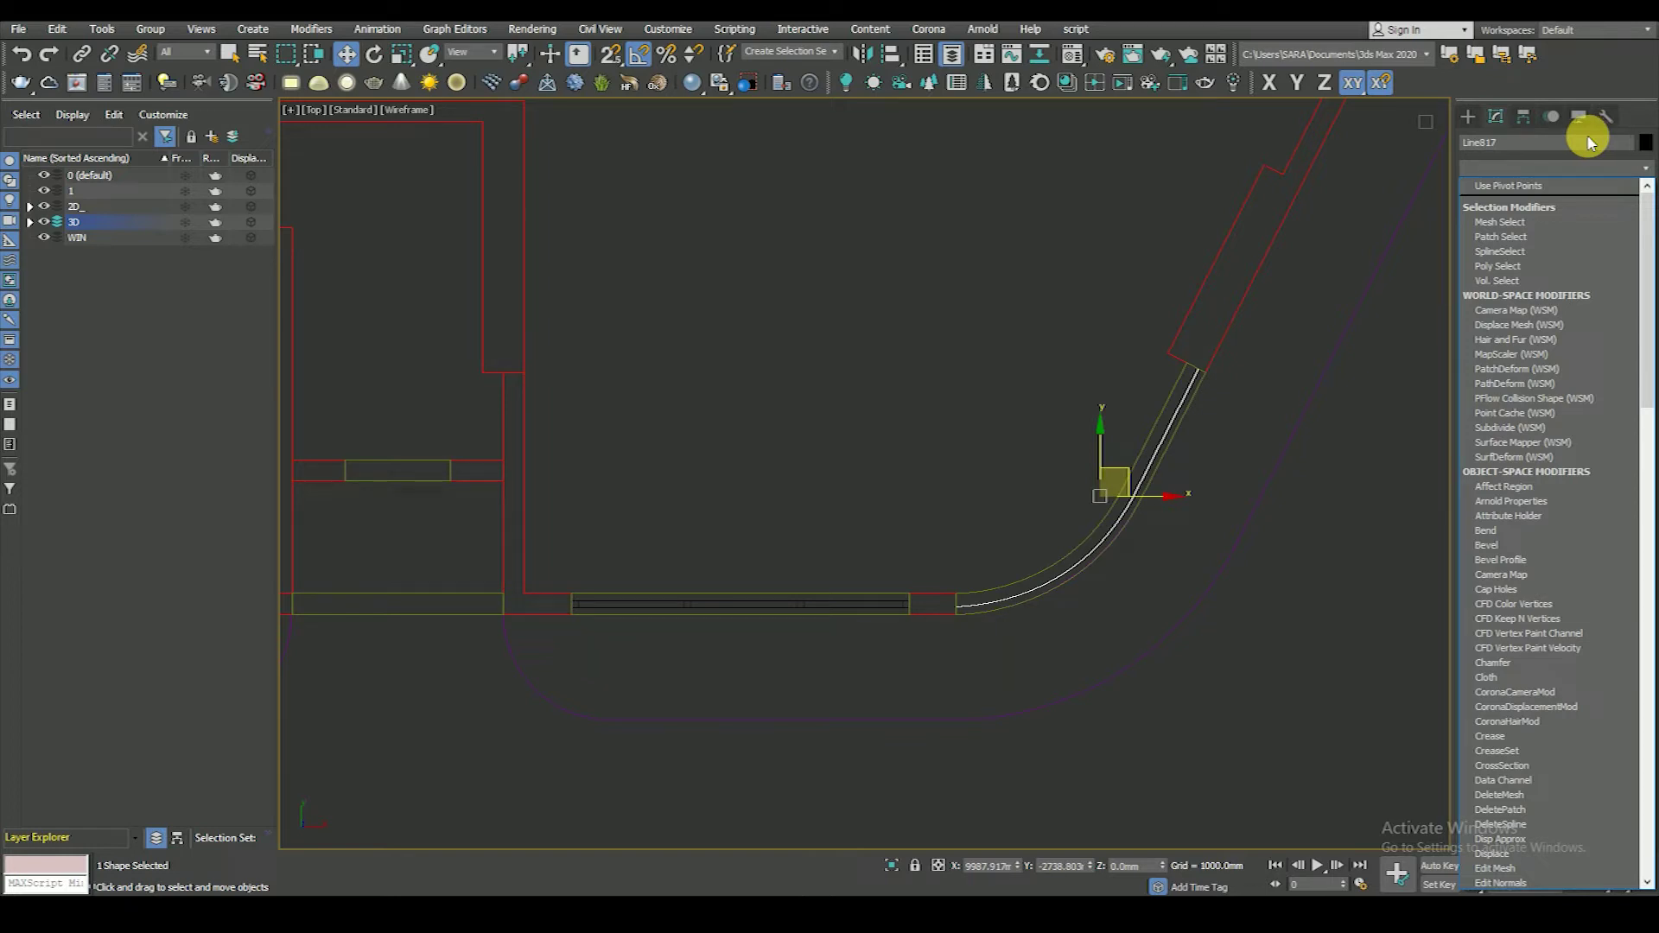
# - Apply a Sweep modifier to the curve and flip its pivot alignment
pyautogui.click(1525, 169)
pyautogui.click(1526, 168)
pyautogui.write('sw')
pyautogui.press('Return')
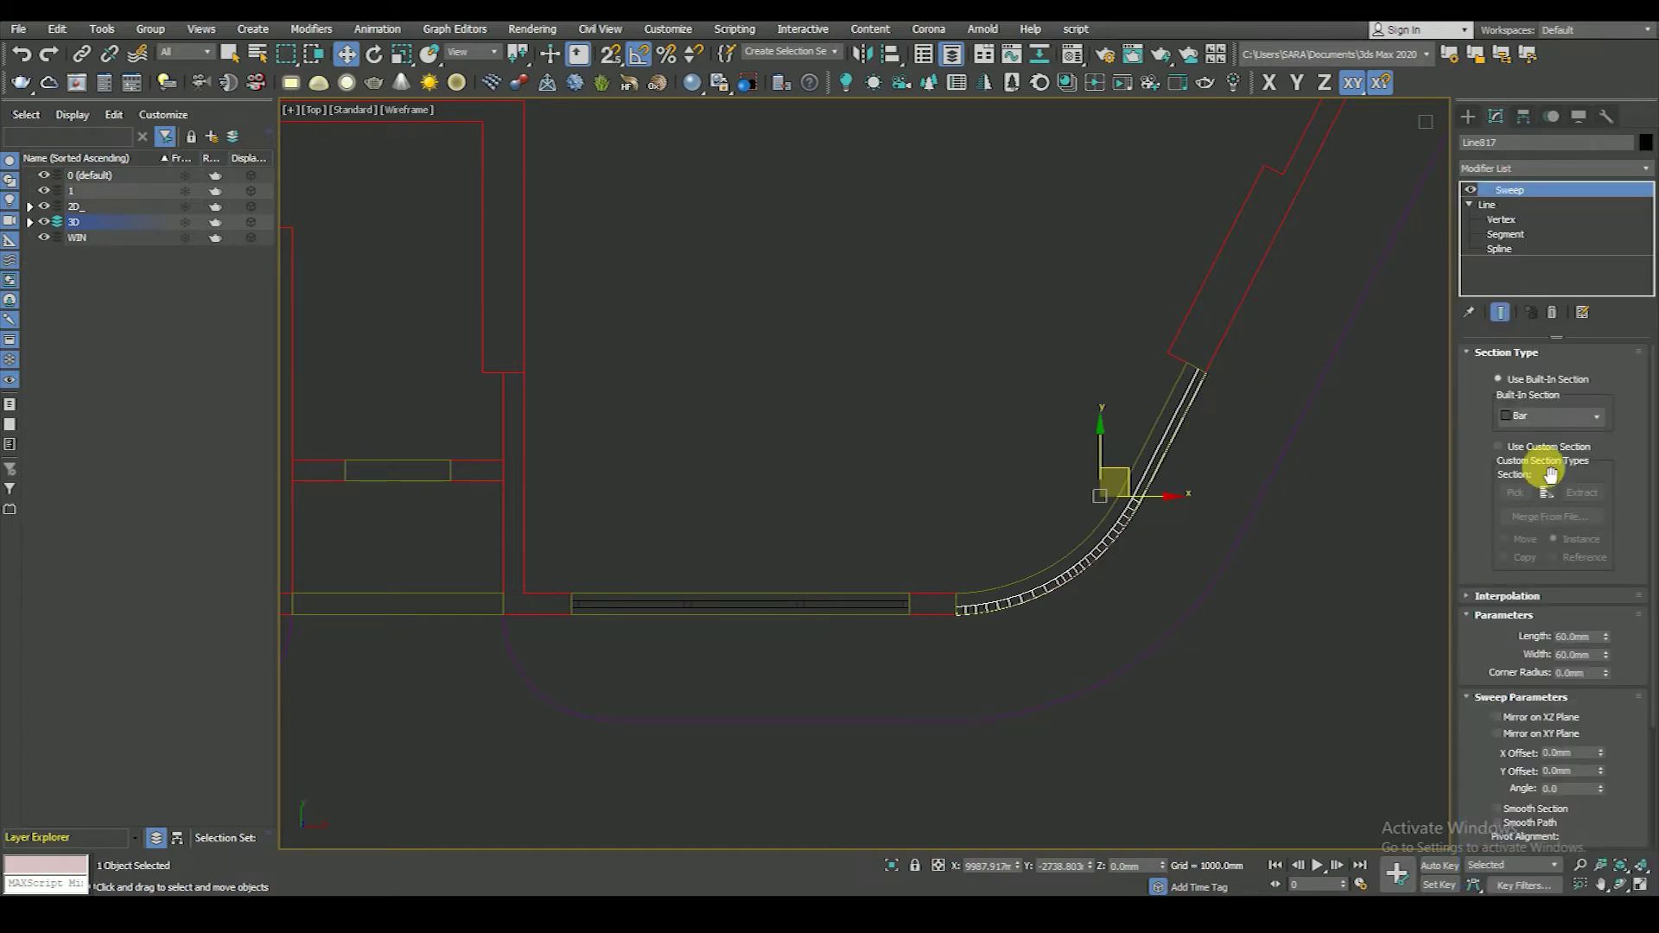
pyautogui.scroll(-2, 1481, 500)
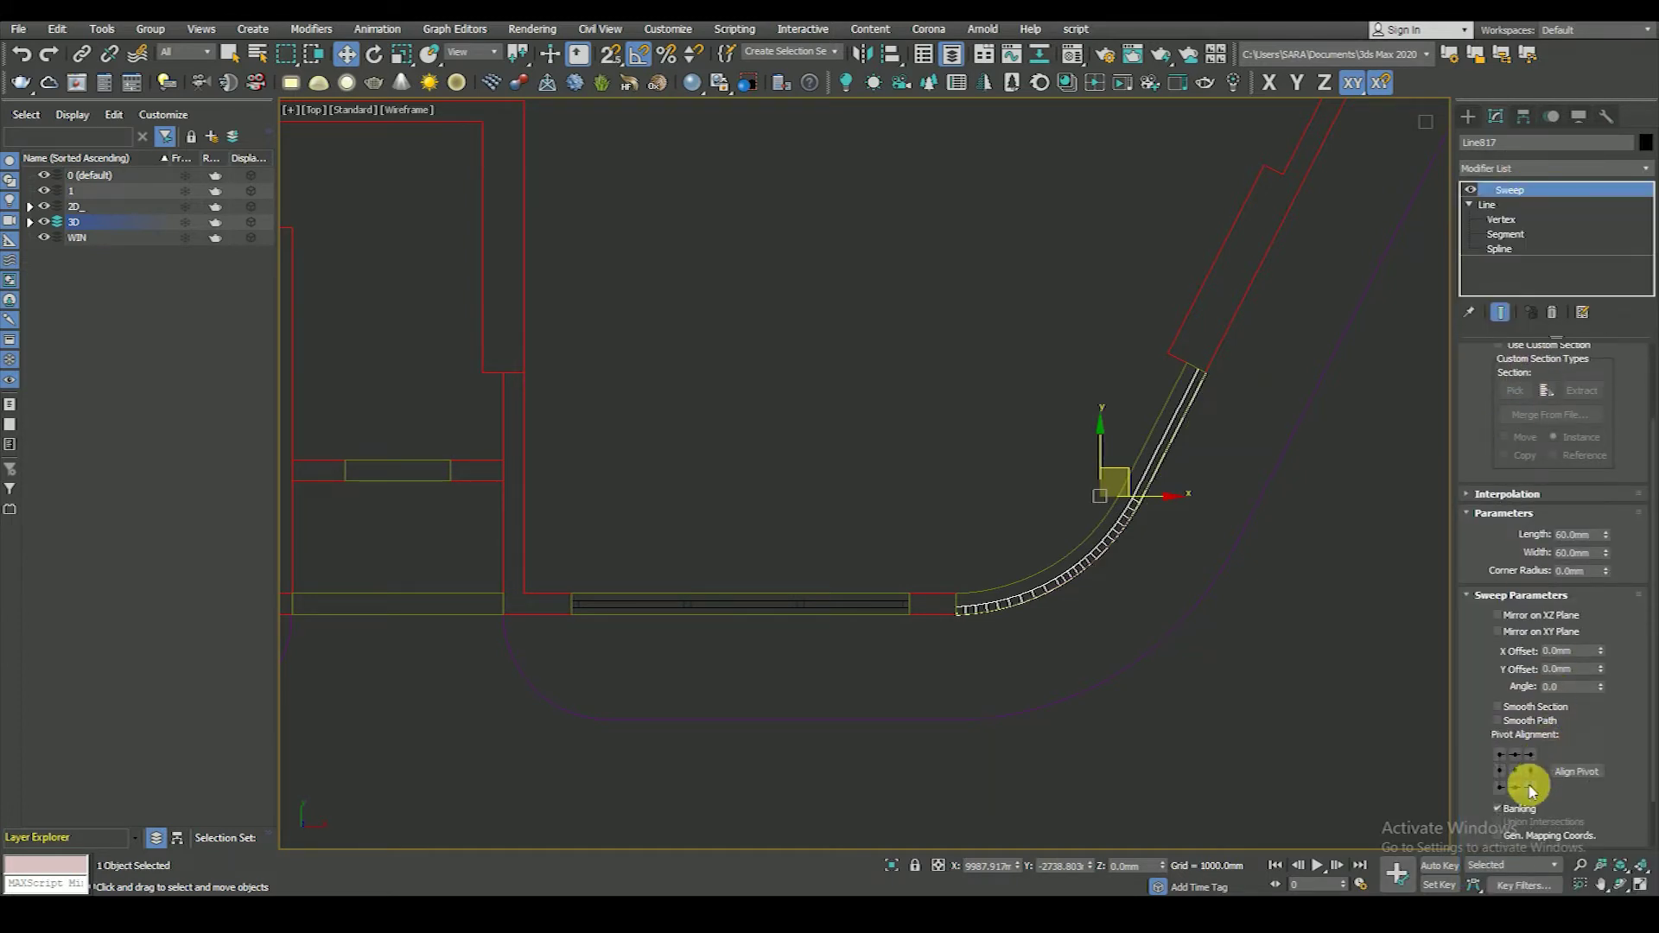
pyautogui.click(1499, 788)
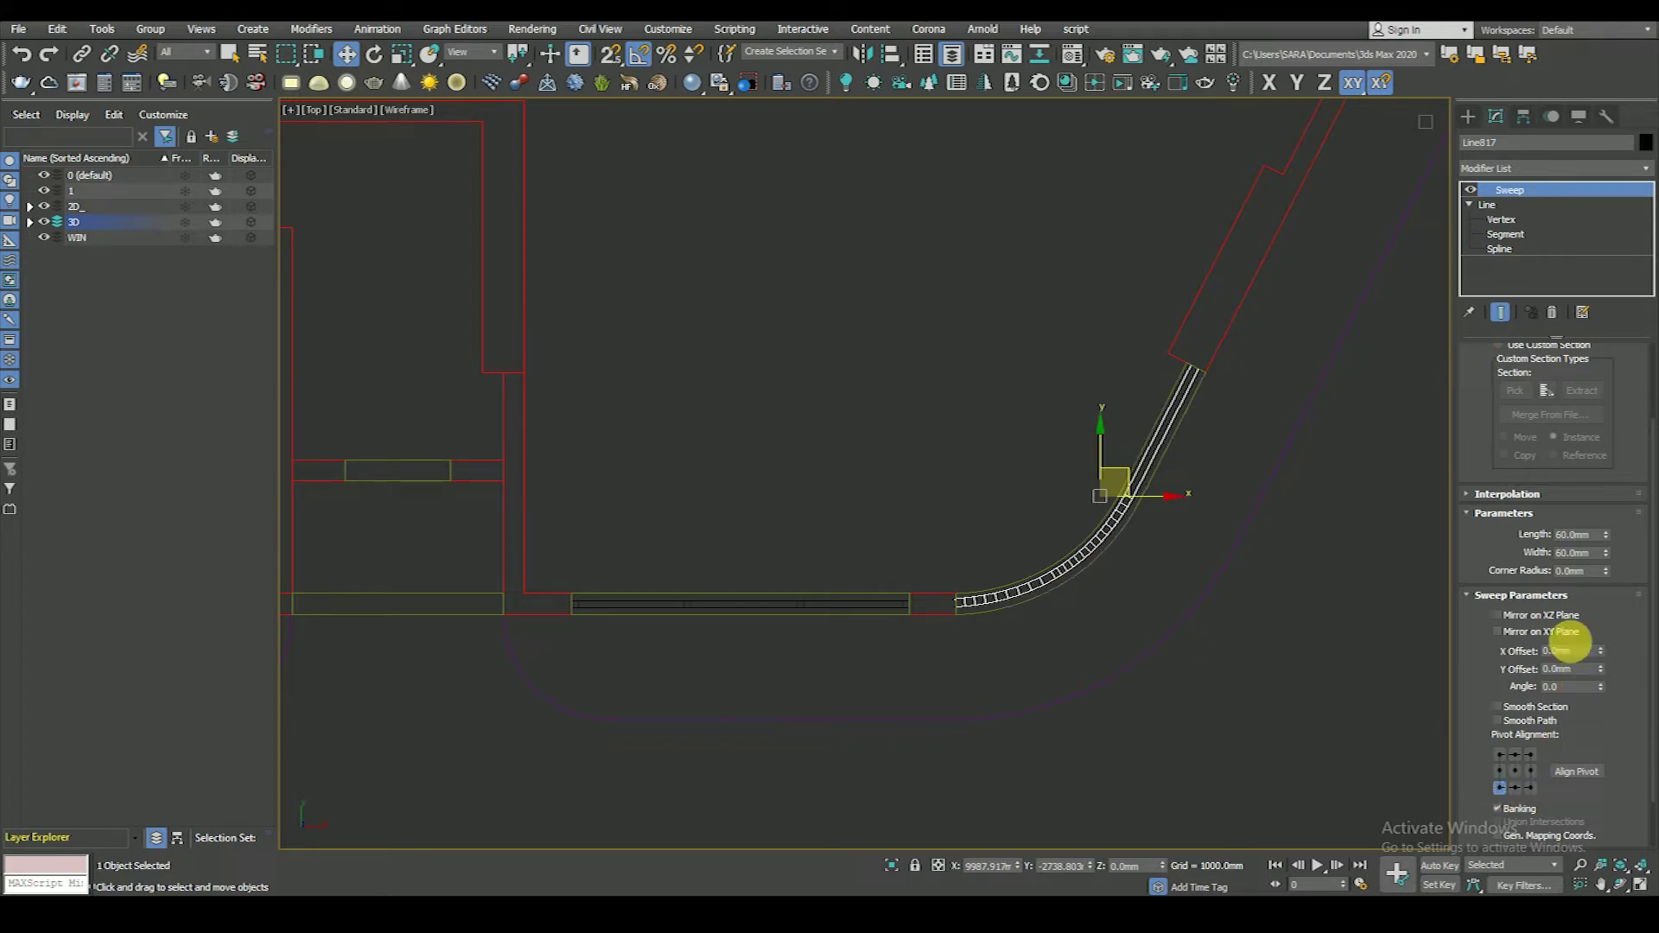
# - Set the bar section's width and length to 50 mm
pyautogui.doubleClick(1585, 553)
pyautogui.write('50')
pyautogui.press('Return')
pyautogui.hotkey('shift', 'Tab')
pyautogui.write('50')
pyautogui.click(1528, 558)
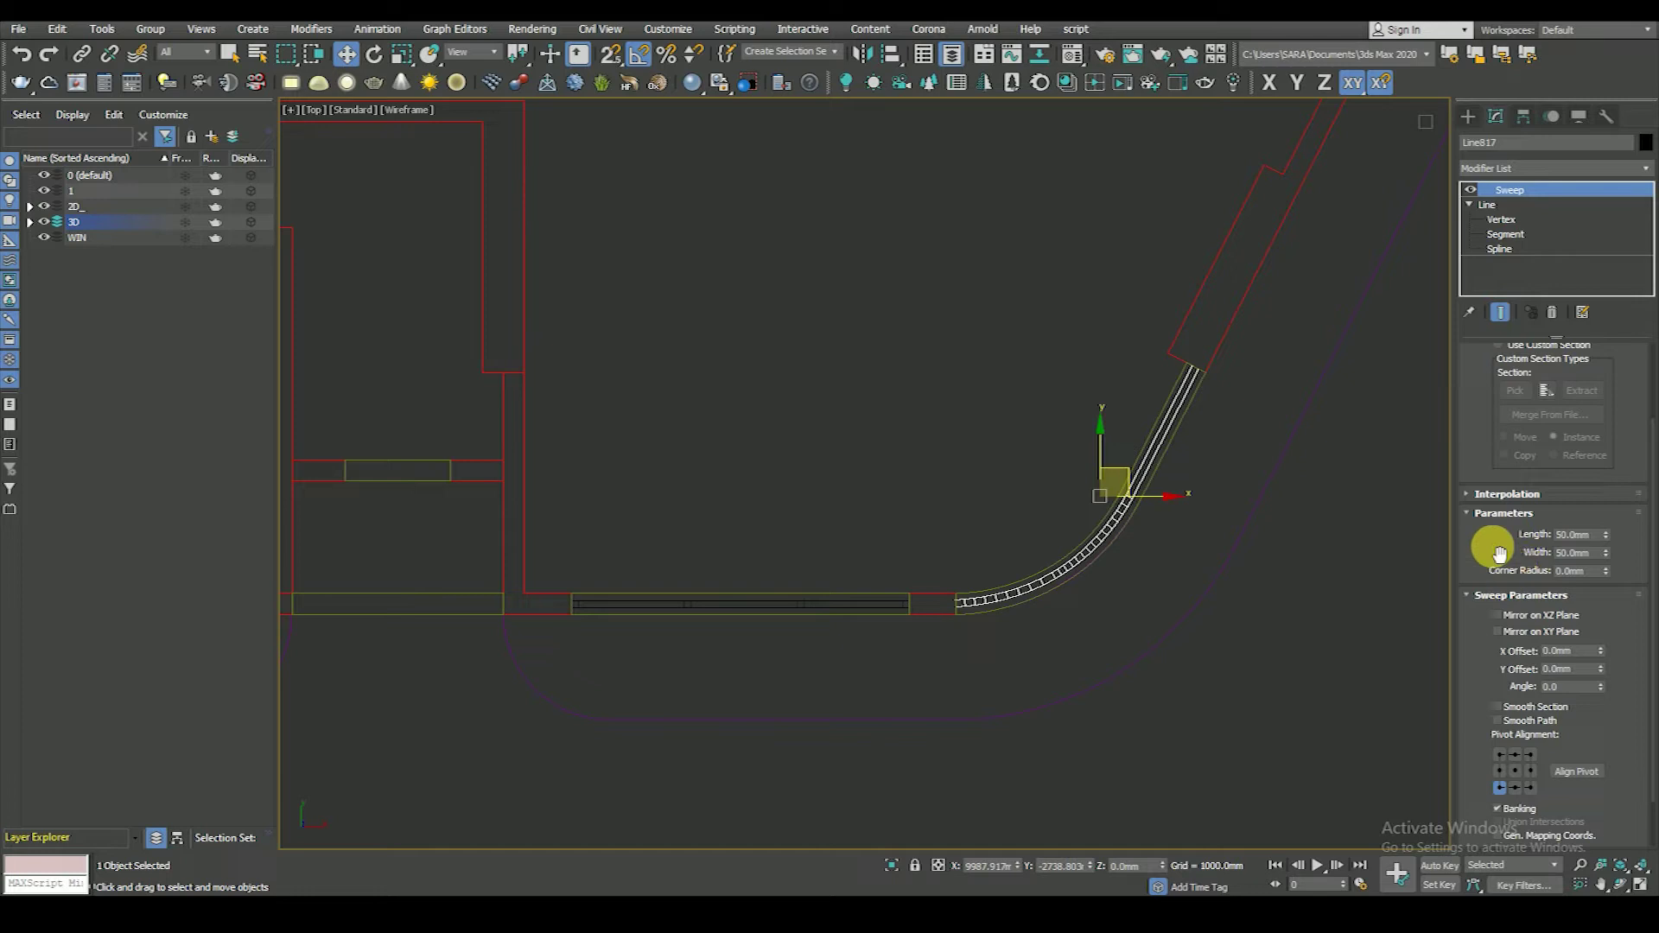
# - Switch to the Front view and zoom to frame the swept bar
pyautogui.scroll(1, 1503, 560)
pyautogui.scroll(3, 985, 604)
pyautogui.scroll(3, 867, 637)
pyautogui.scroll(-5, 868, 637)
pyautogui.scroll(2, 1152, 449)
pyautogui.scroll(-3, 1124, 527)
pyautogui.press('f')
pyautogui.scroll(-2, 1098, 522)
pyautogui.scroll(-2, 1087, 519)
pyautogui.scroll(4, 1138, 545)
pyautogui.scroll(4, 1139, 536)
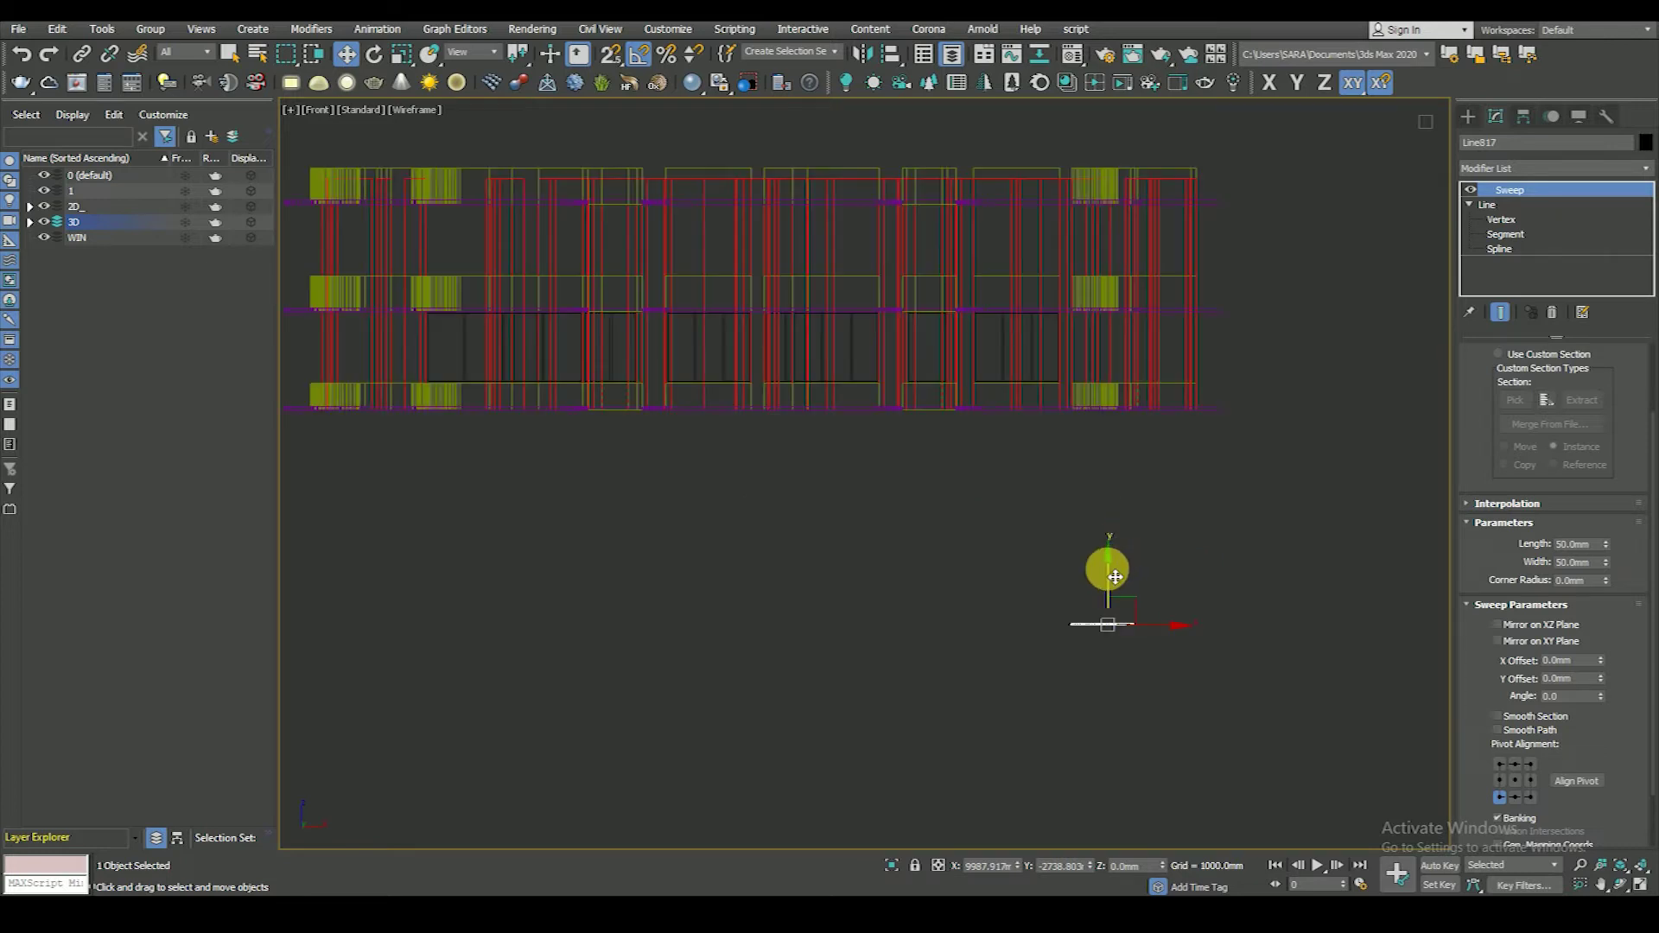
# - With vertex snapping on, move the curved frame bar onto the wall line
pyautogui.scroll(5, 1097, 329)
pyautogui.press('s')
pyautogui.press('space')
pyautogui.moveTo(1255, 543)
pyautogui.mouseDown()
pyautogui.moveTo(1098, 378)
pyautogui.moveTo(1104, 560)
pyautogui.mouseUp()
pyautogui.scroll(-2, 1072, 393)
pyautogui.scroll(-2, 1110, 446)
pyautogui.scroll(2, 1111, 446)
# - Place an instanced copy of the bar on the lower curved parapet
pyautogui.click(772, 430)
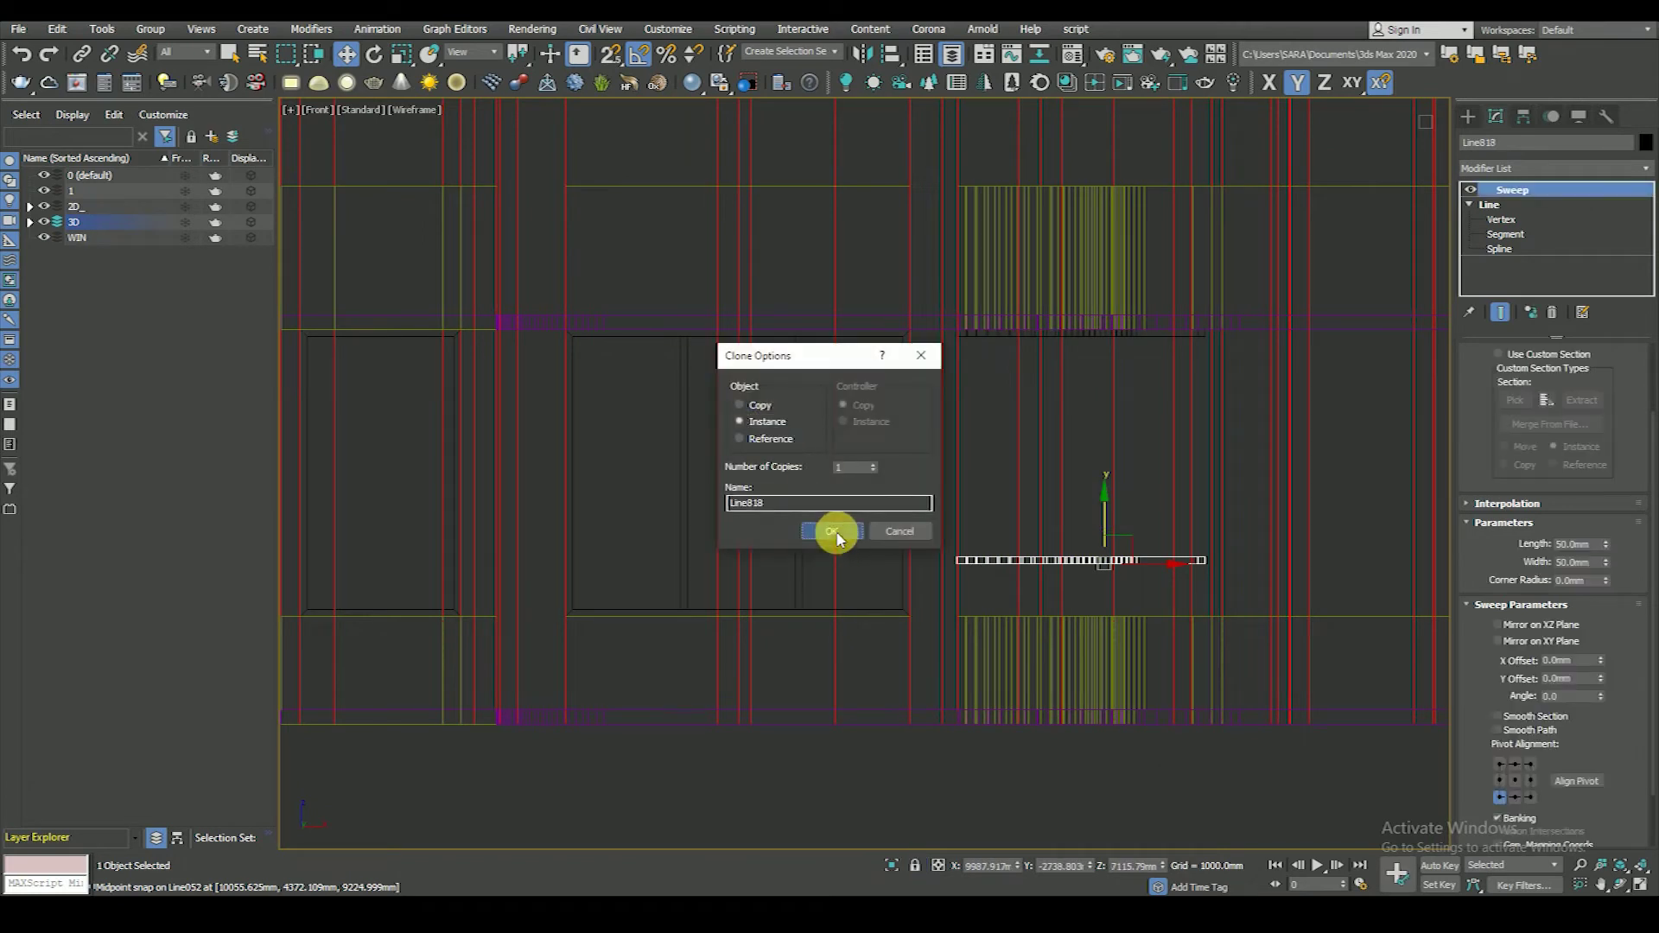
pyautogui.click(832, 531)
pyautogui.scroll(3, 951, 571)
pyautogui.scroll(-2, 951, 484)
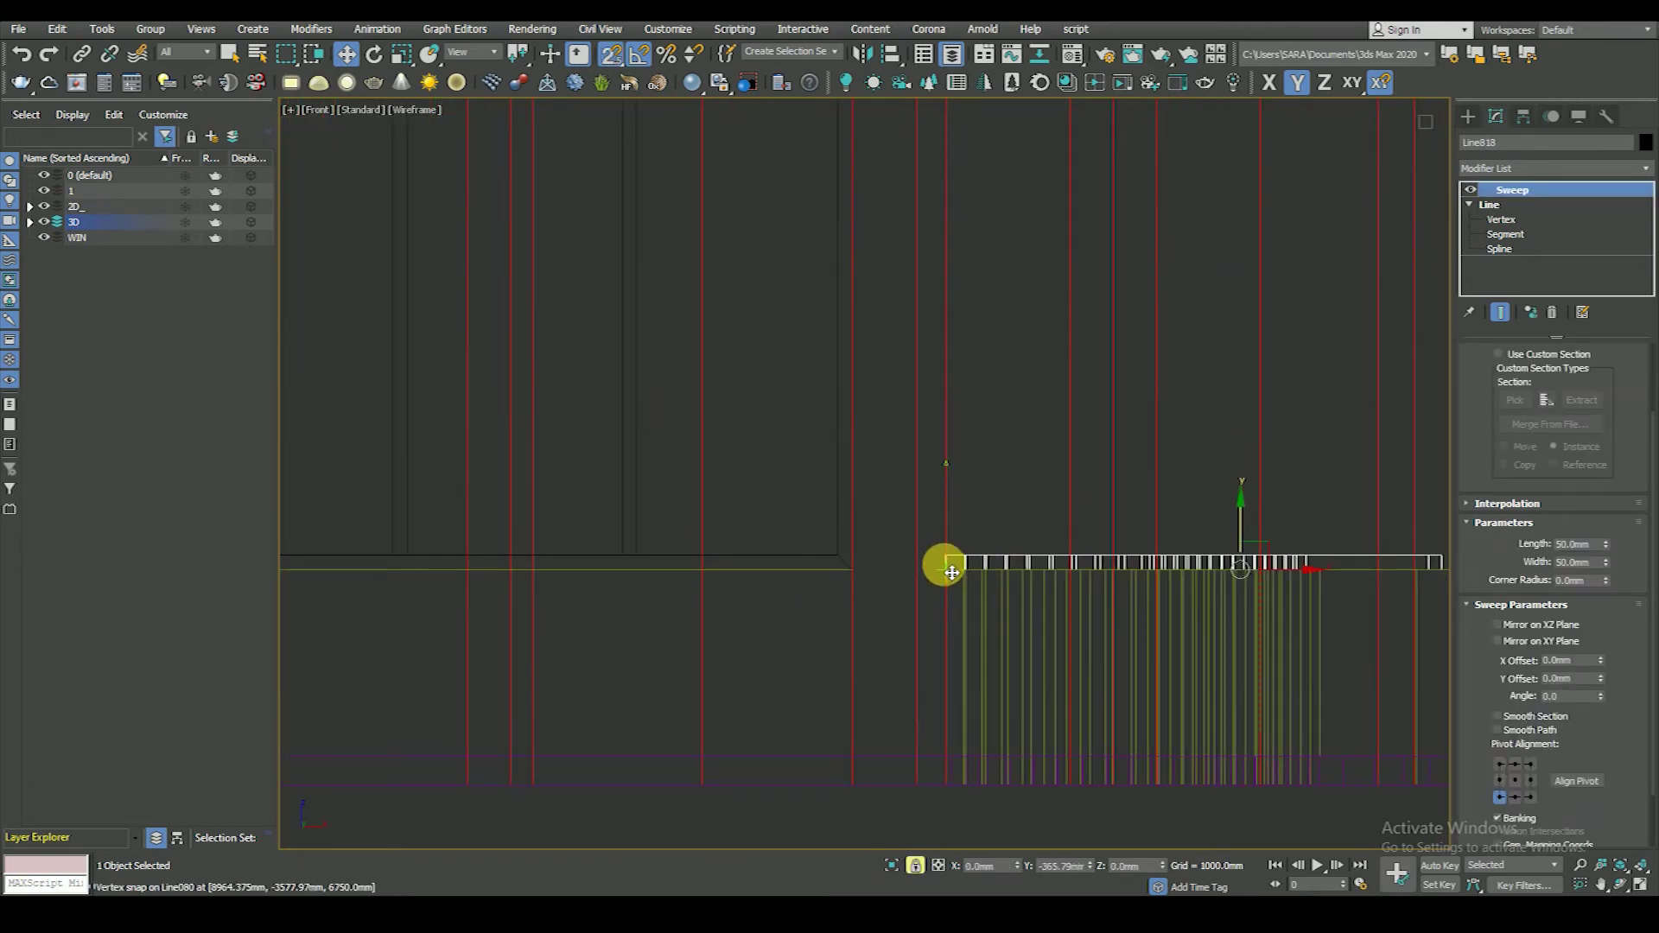
pyautogui.scroll(-3, 946, 560)
# - Check the frames in a shaded 3D view, then return to wireframe Top view
pyautogui.moveTo(970, 551)
pyautogui.keyDown('alt'); pyautogui.mouseDown(button='middle')
pyautogui.moveTo(989, 611)
pyautogui.moveTo(1052, 566)
pyautogui.mouseUp(button='middle'); pyautogui.keyUp('alt')
pyautogui.press('F3')
pyautogui.scroll(3, 937, 537)
pyautogui.scroll(3, 982, 544)
pyautogui.scroll(-2, 982, 545)
pyautogui.scroll(-2, 861, 665)
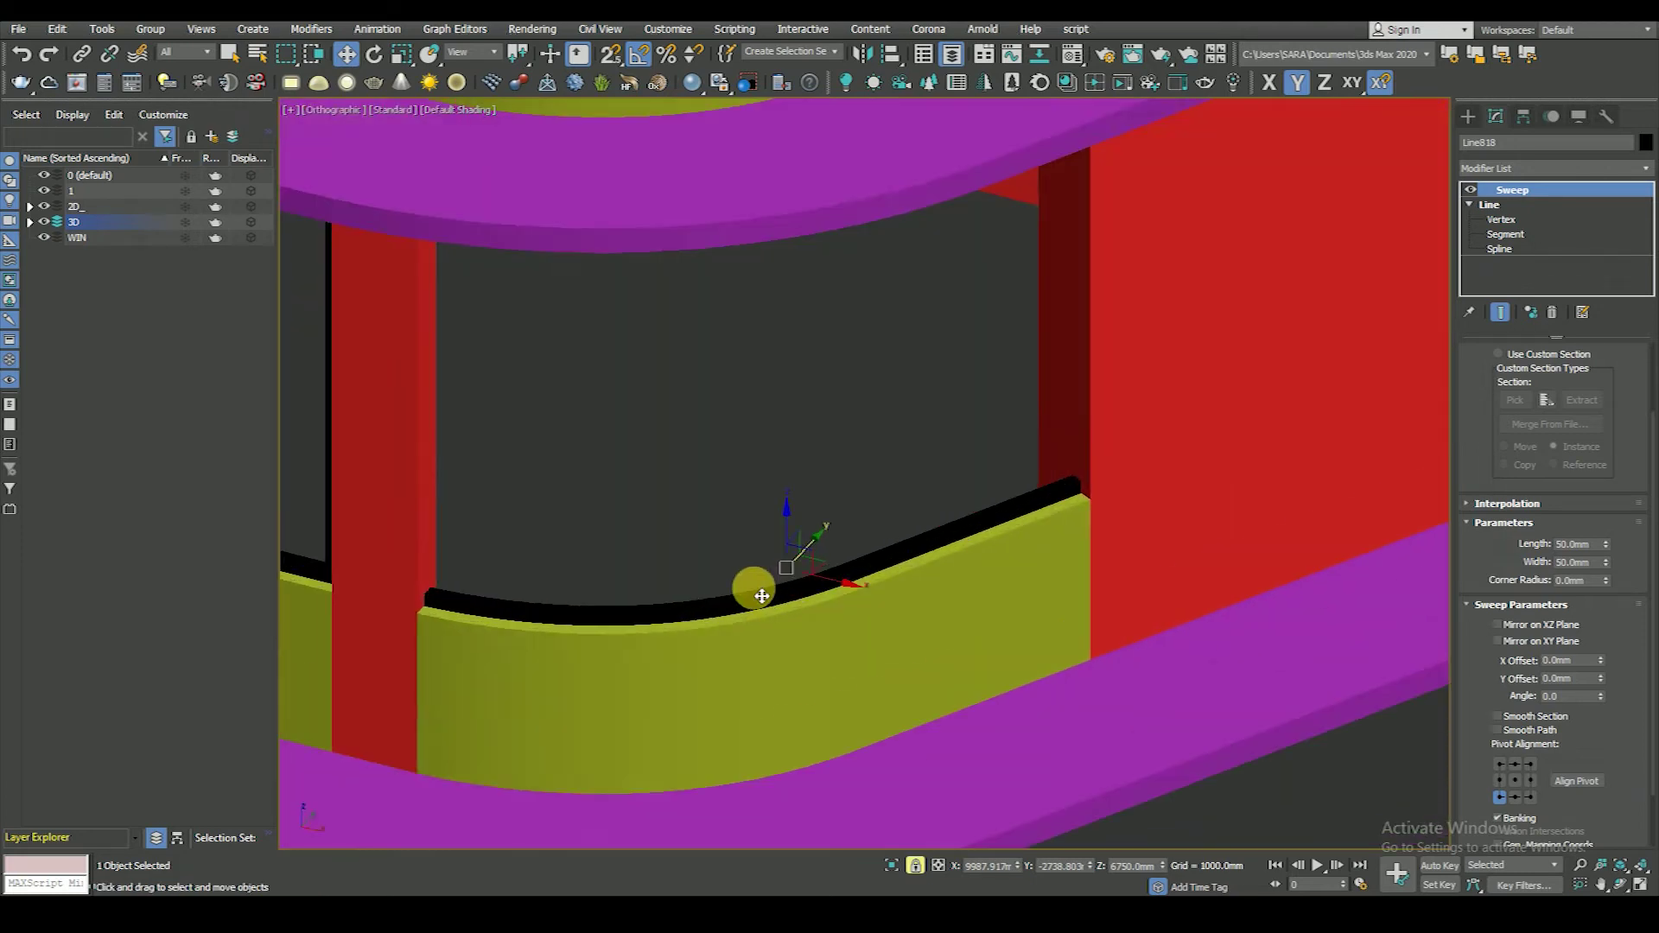
pyautogui.scroll(-2, 752, 585)
pyautogui.scroll(-1, 785, 581)
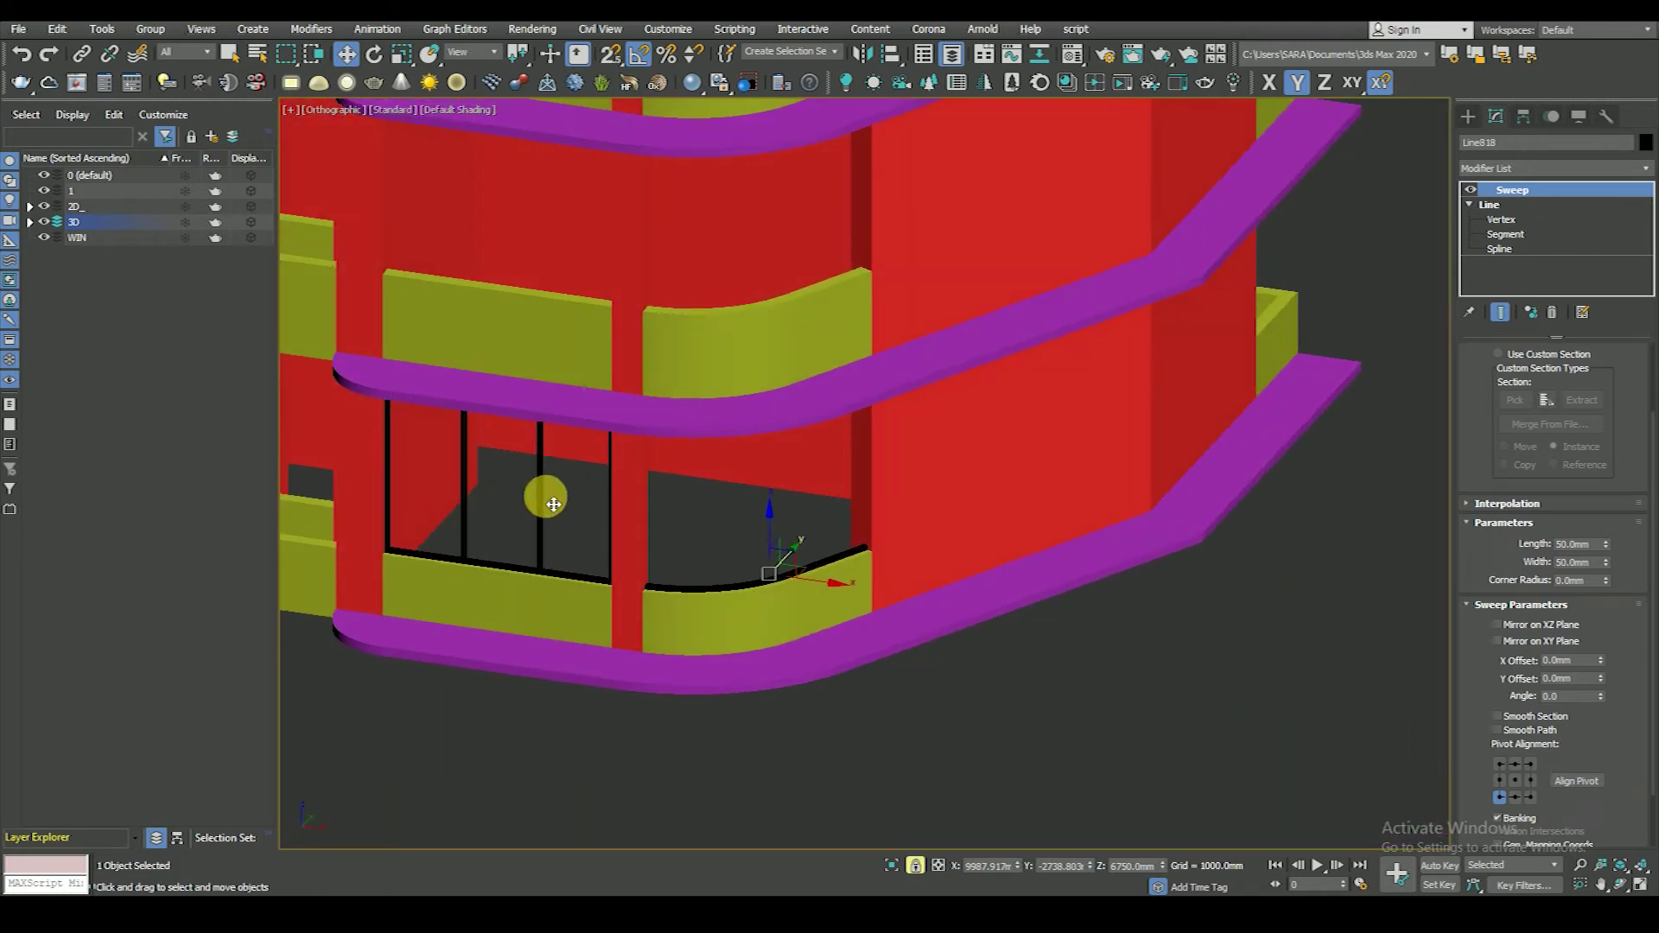
pyautogui.scroll(-3, 804, 585)
pyautogui.press('f')
pyautogui.scroll(-2, 875, 490)
pyautogui.press('F3')
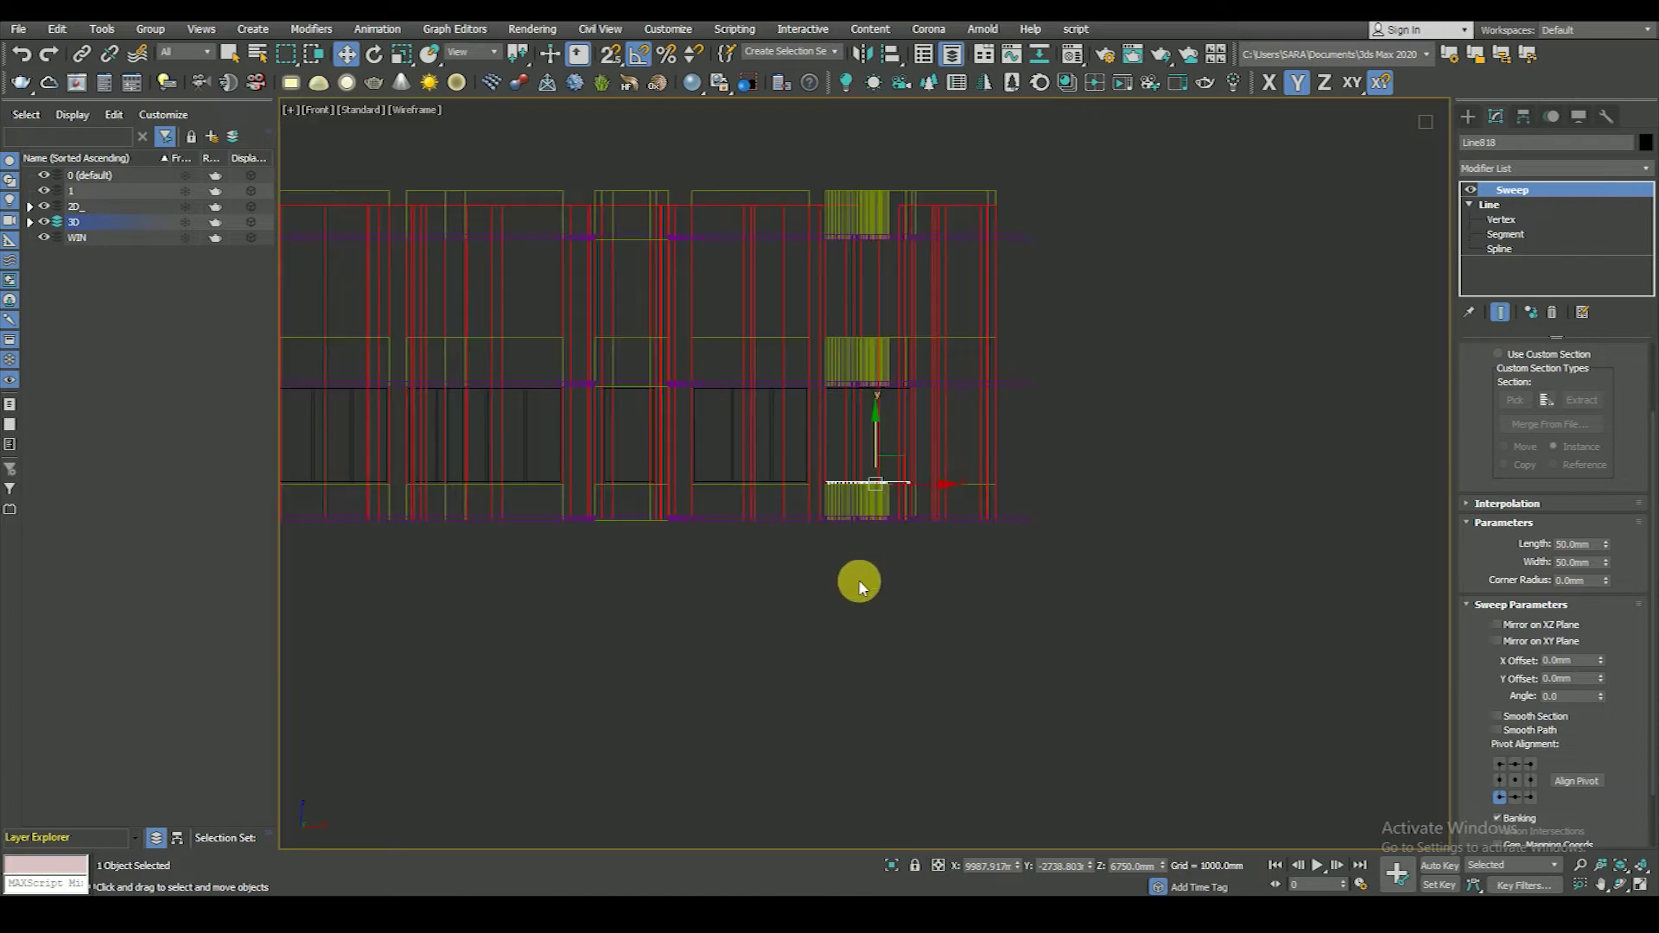
pyautogui.press('t')
pyautogui.scroll(-5, 904, 475)
pyautogui.click(917, 579)
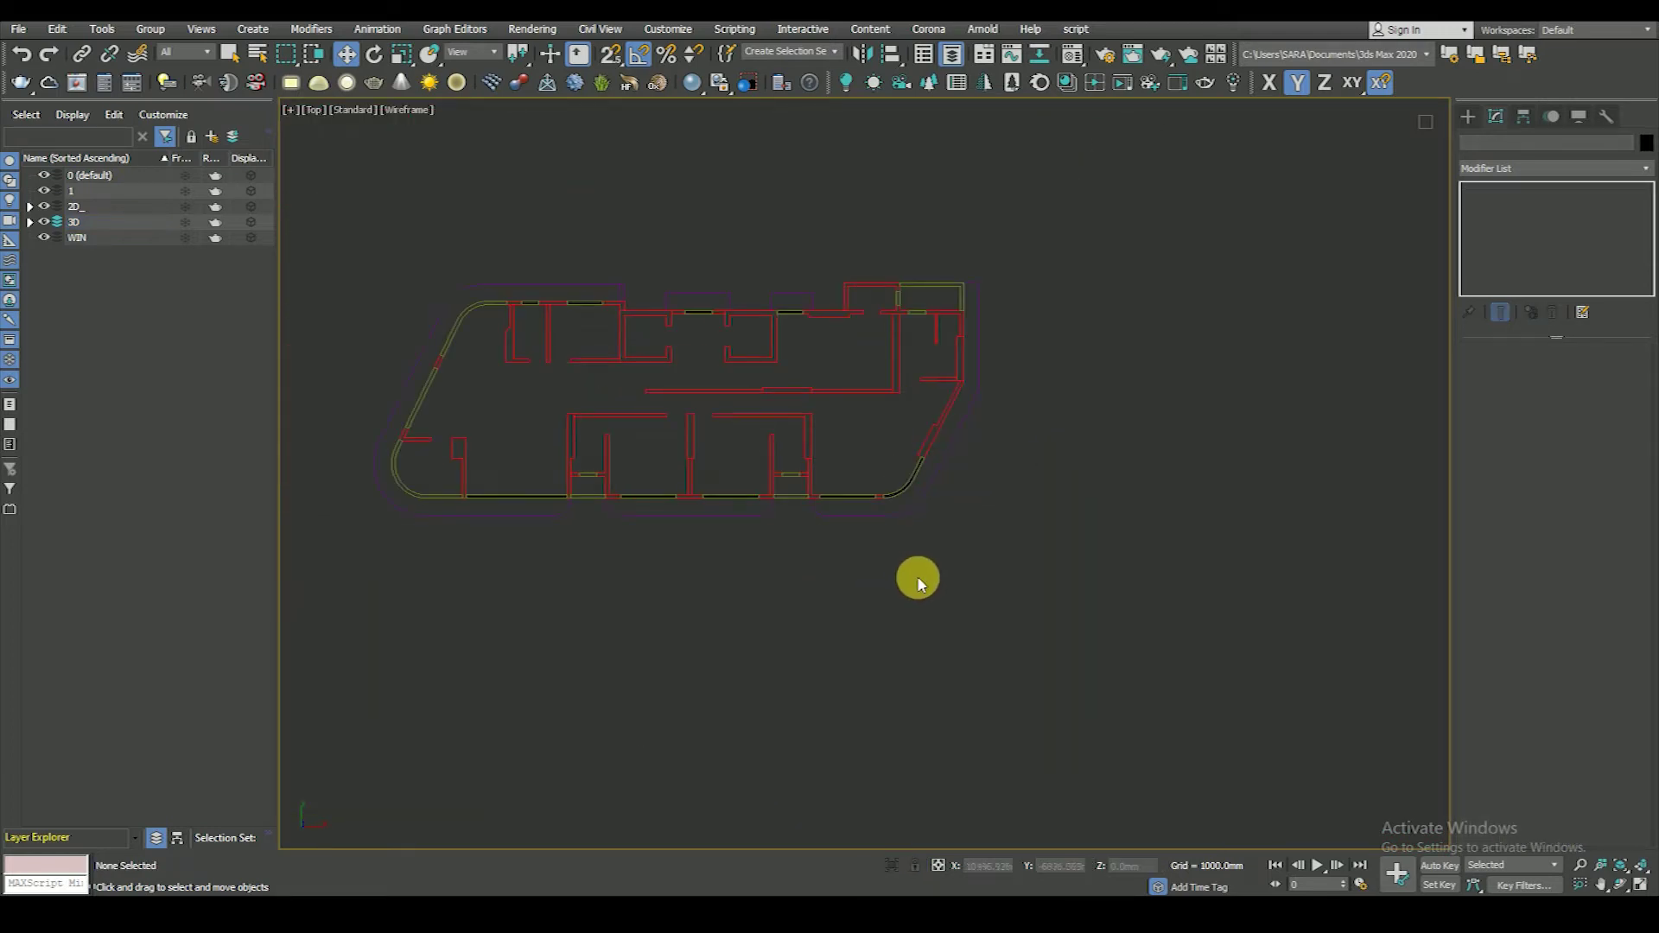
# - Select the curved frame sweep Line817 and edit its path's end vertex with Show End Result on
pyautogui.scroll(2, 925, 605)
pyautogui.scroll(2, 930, 619)
pyautogui.scroll(3, 920, 570)
pyautogui.scroll(4, 918, 540)
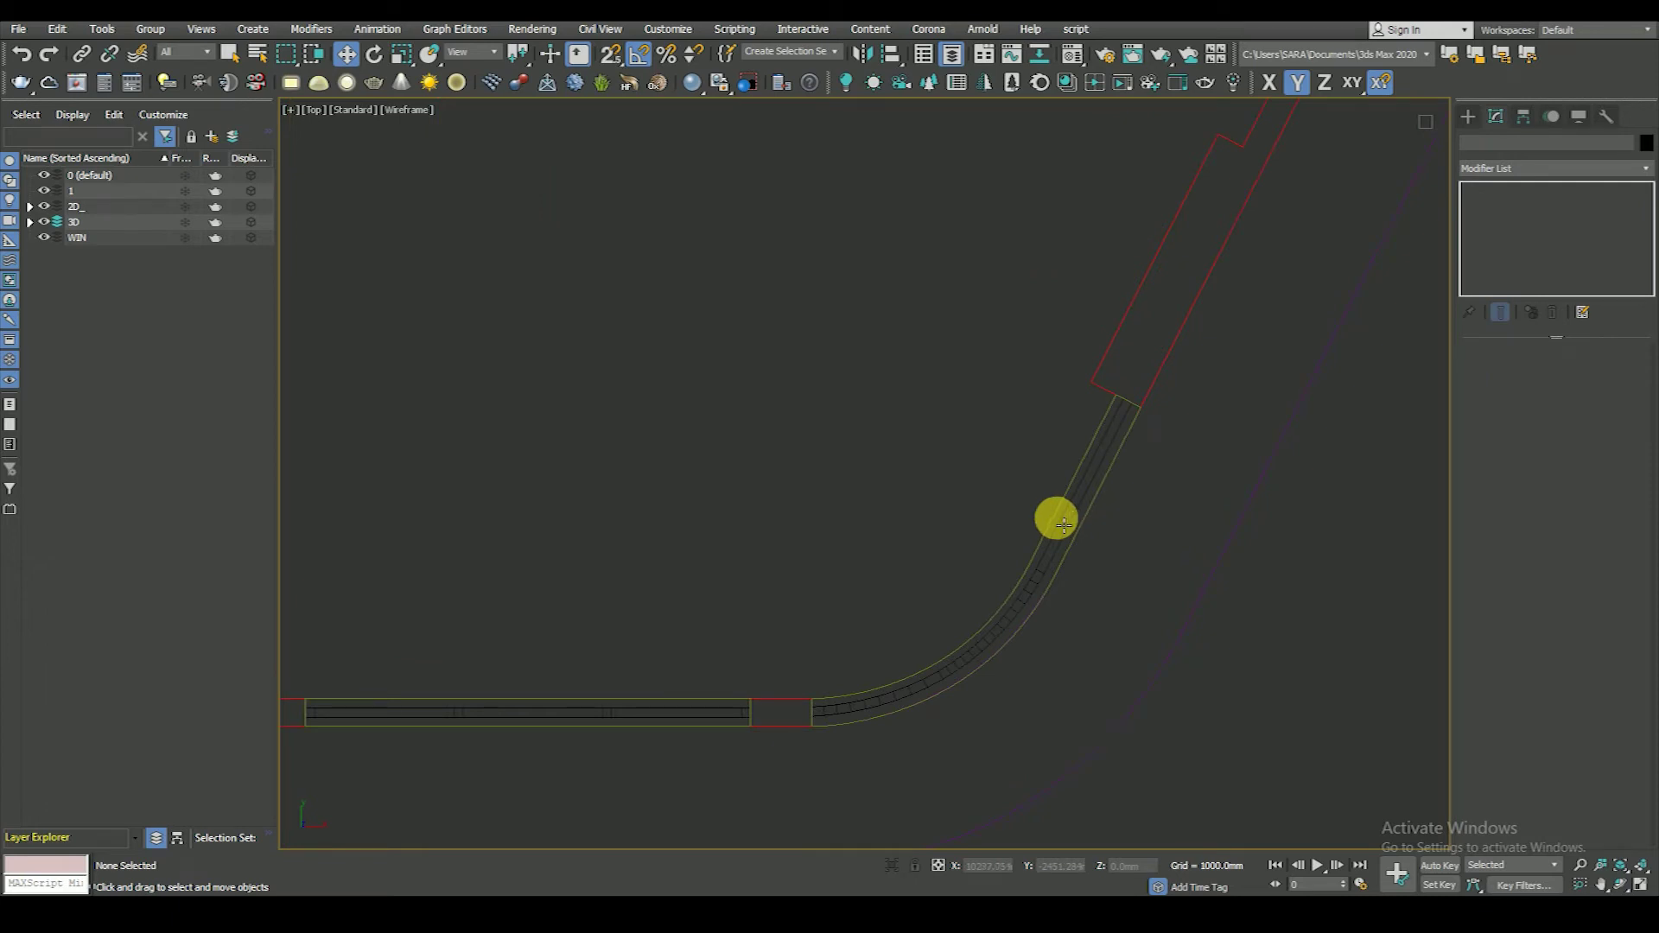
pyautogui.click(1052, 566)
pyautogui.scroll(-2, 1056, 570)
pyautogui.click(955, 658)
pyautogui.scroll(4, 924, 605)
pyautogui.click(920, 601)
pyautogui.scroll(2, 919, 599)
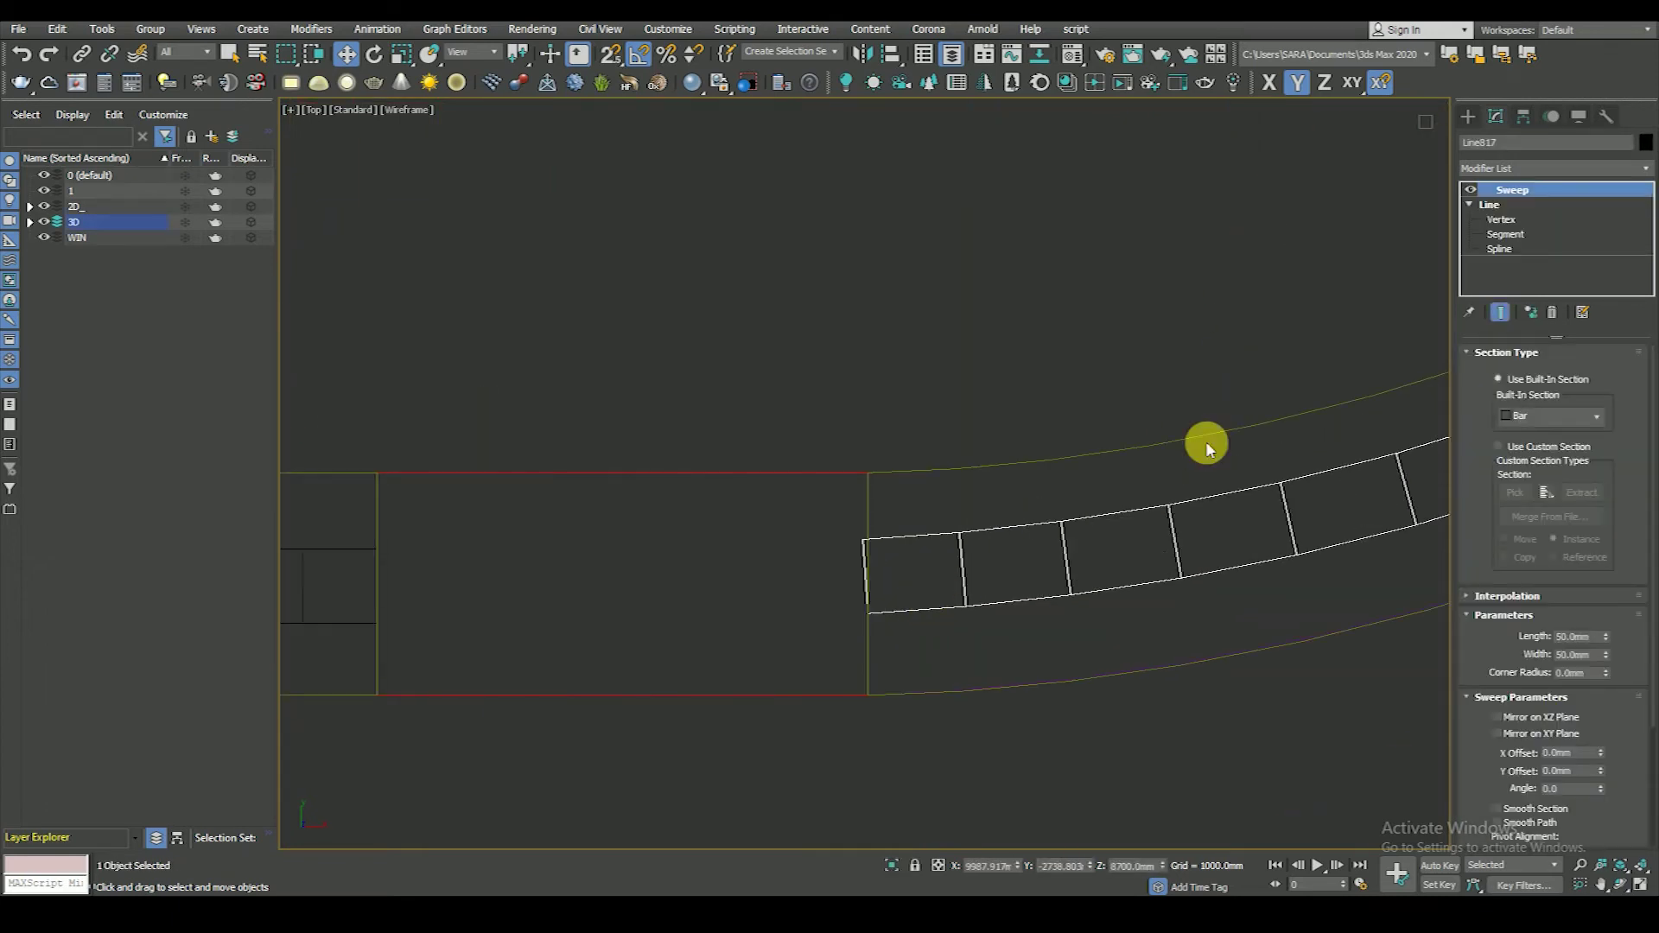
pyautogui.click(1504, 220)
pyautogui.click(868, 613)
pyautogui.click(1501, 312)
pyautogui.moveTo(1037, 630); pyautogui.dragTo(775, 598, button='middle')
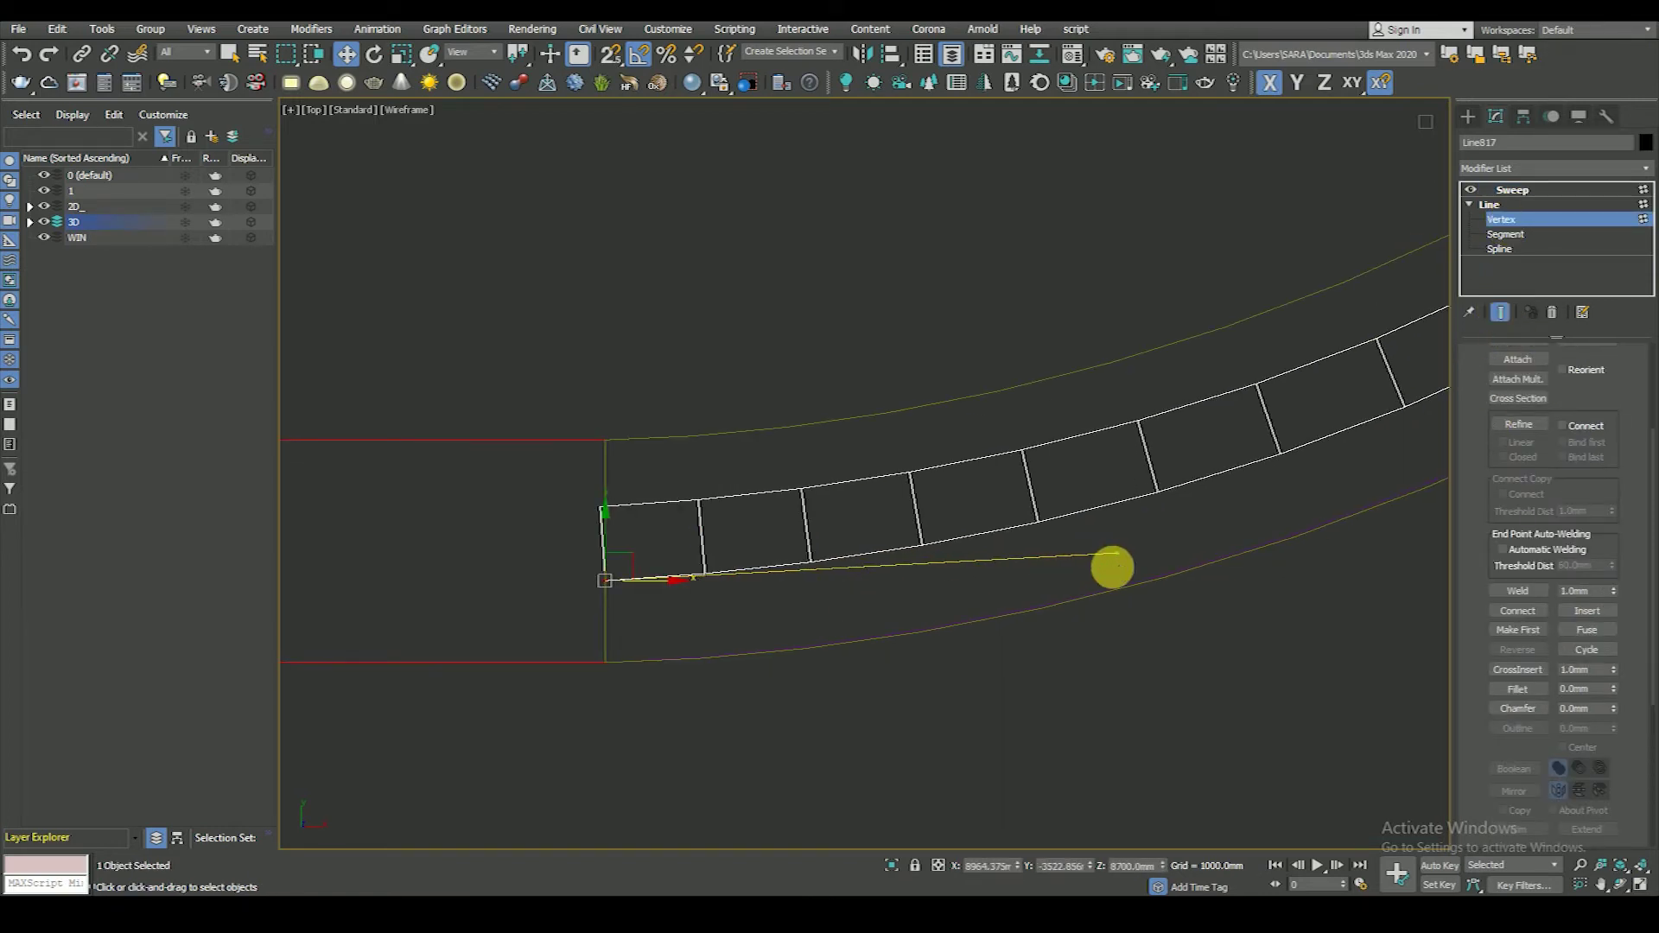
# - Move the path's end vertex with XY constraint so the frame meets the opening corner
pyautogui.press('F8')
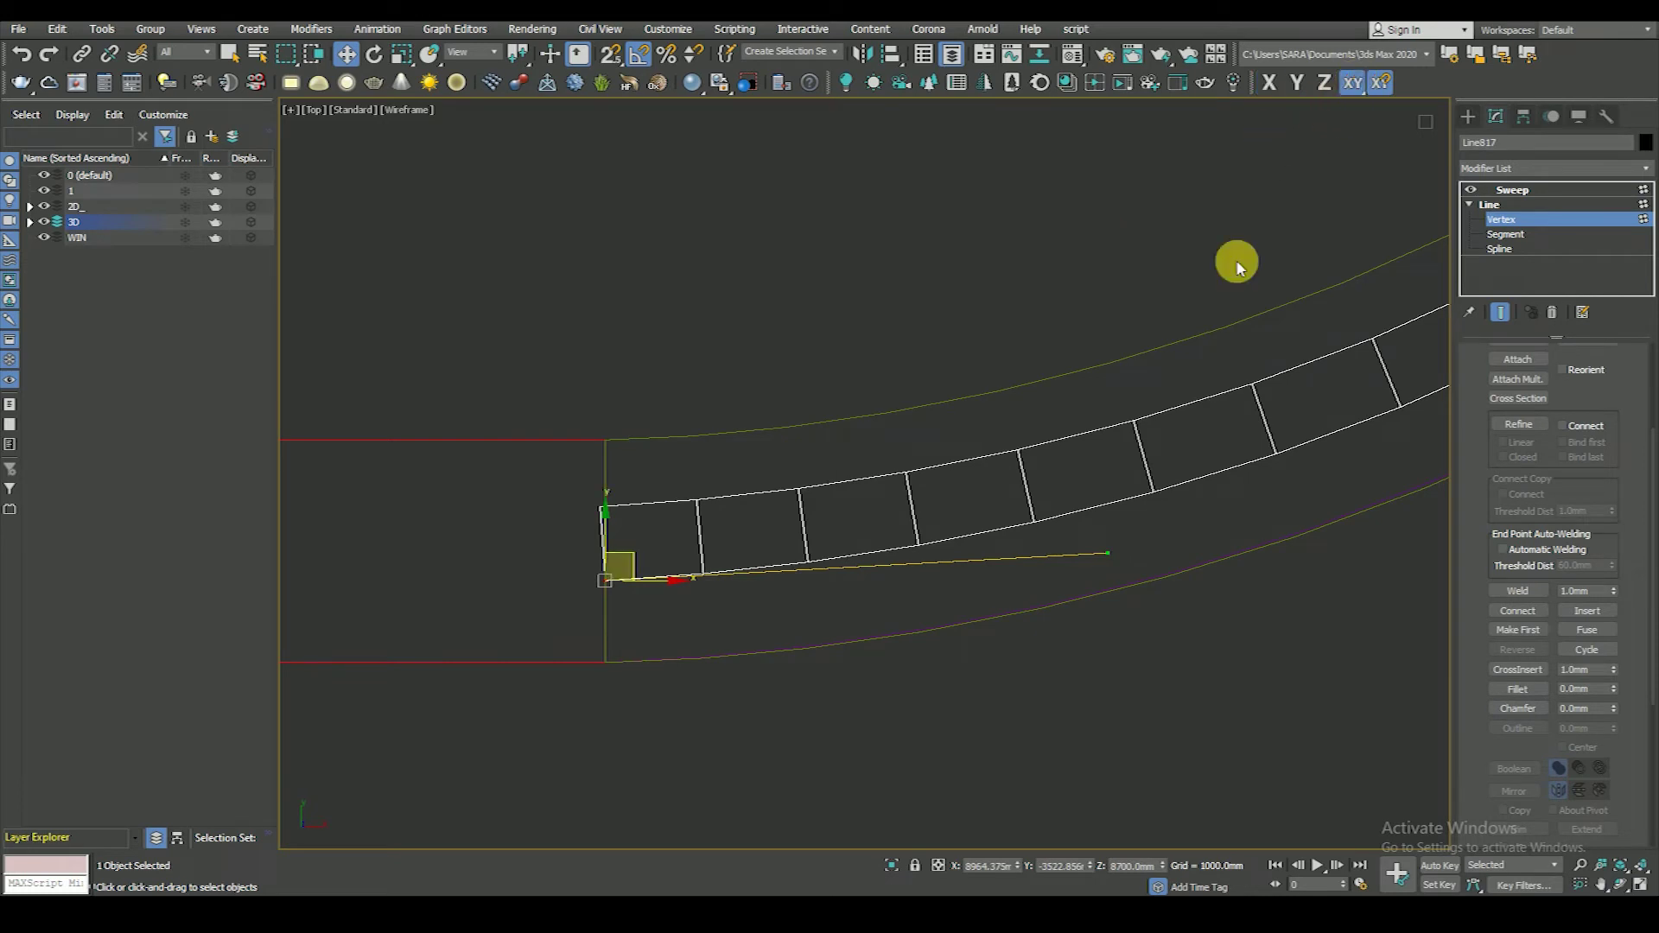
pyautogui.moveTo(1107, 554); pyautogui.dragTo(1106, 577)
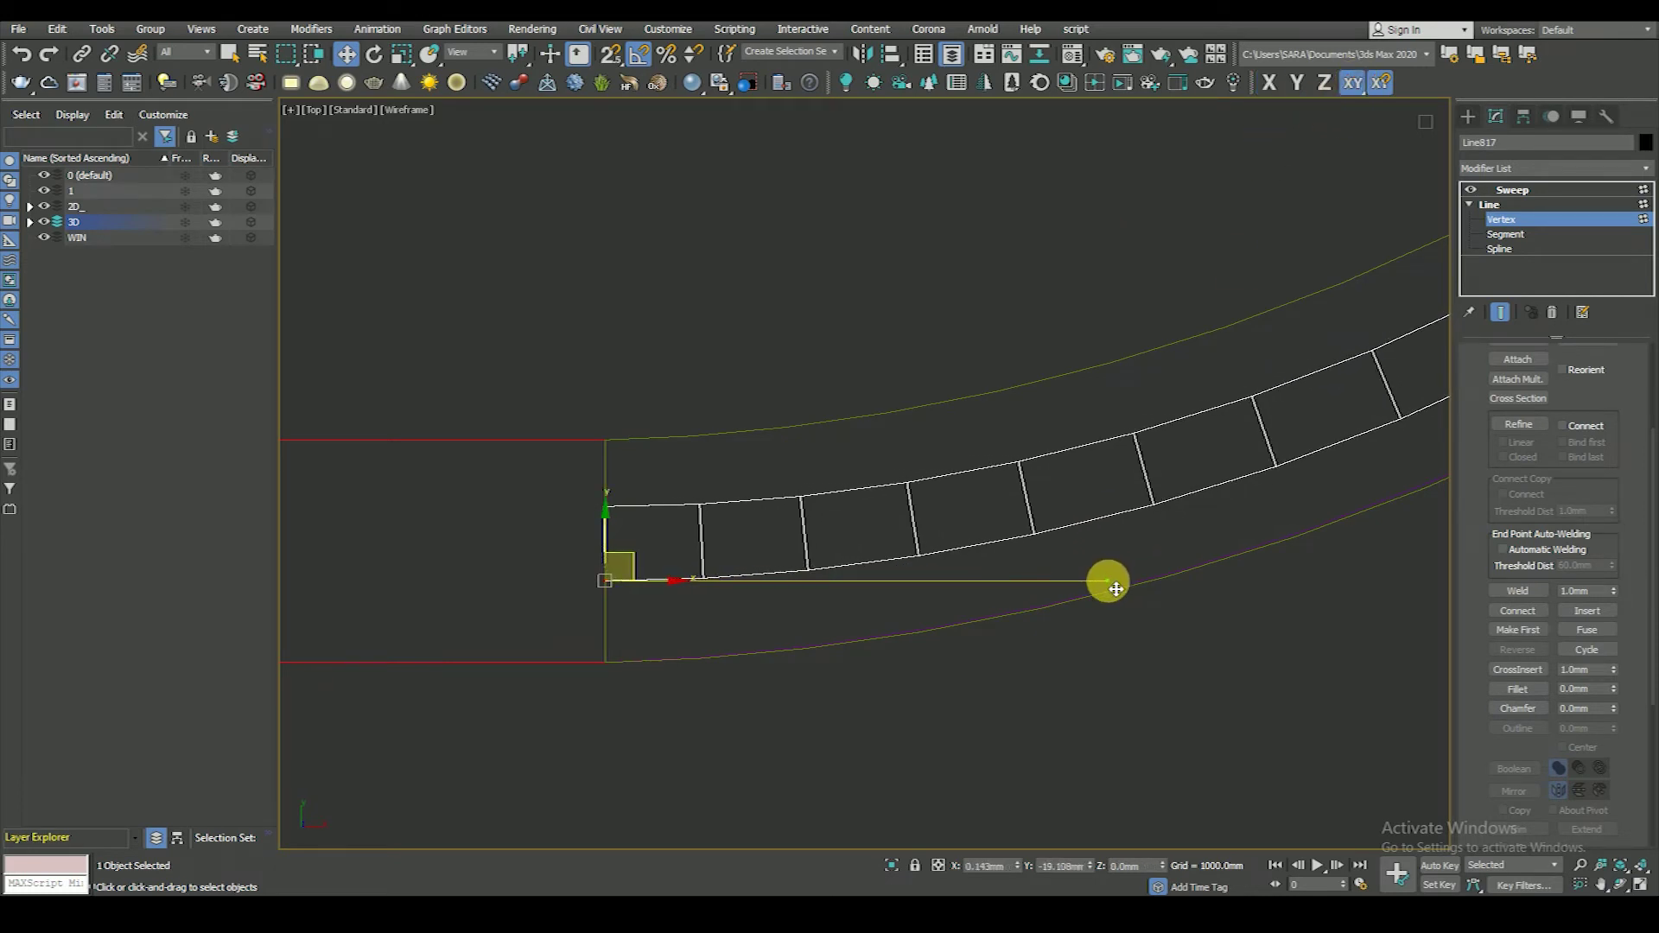
pyautogui.scroll(5, 691, 518)
pyautogui.press('space')
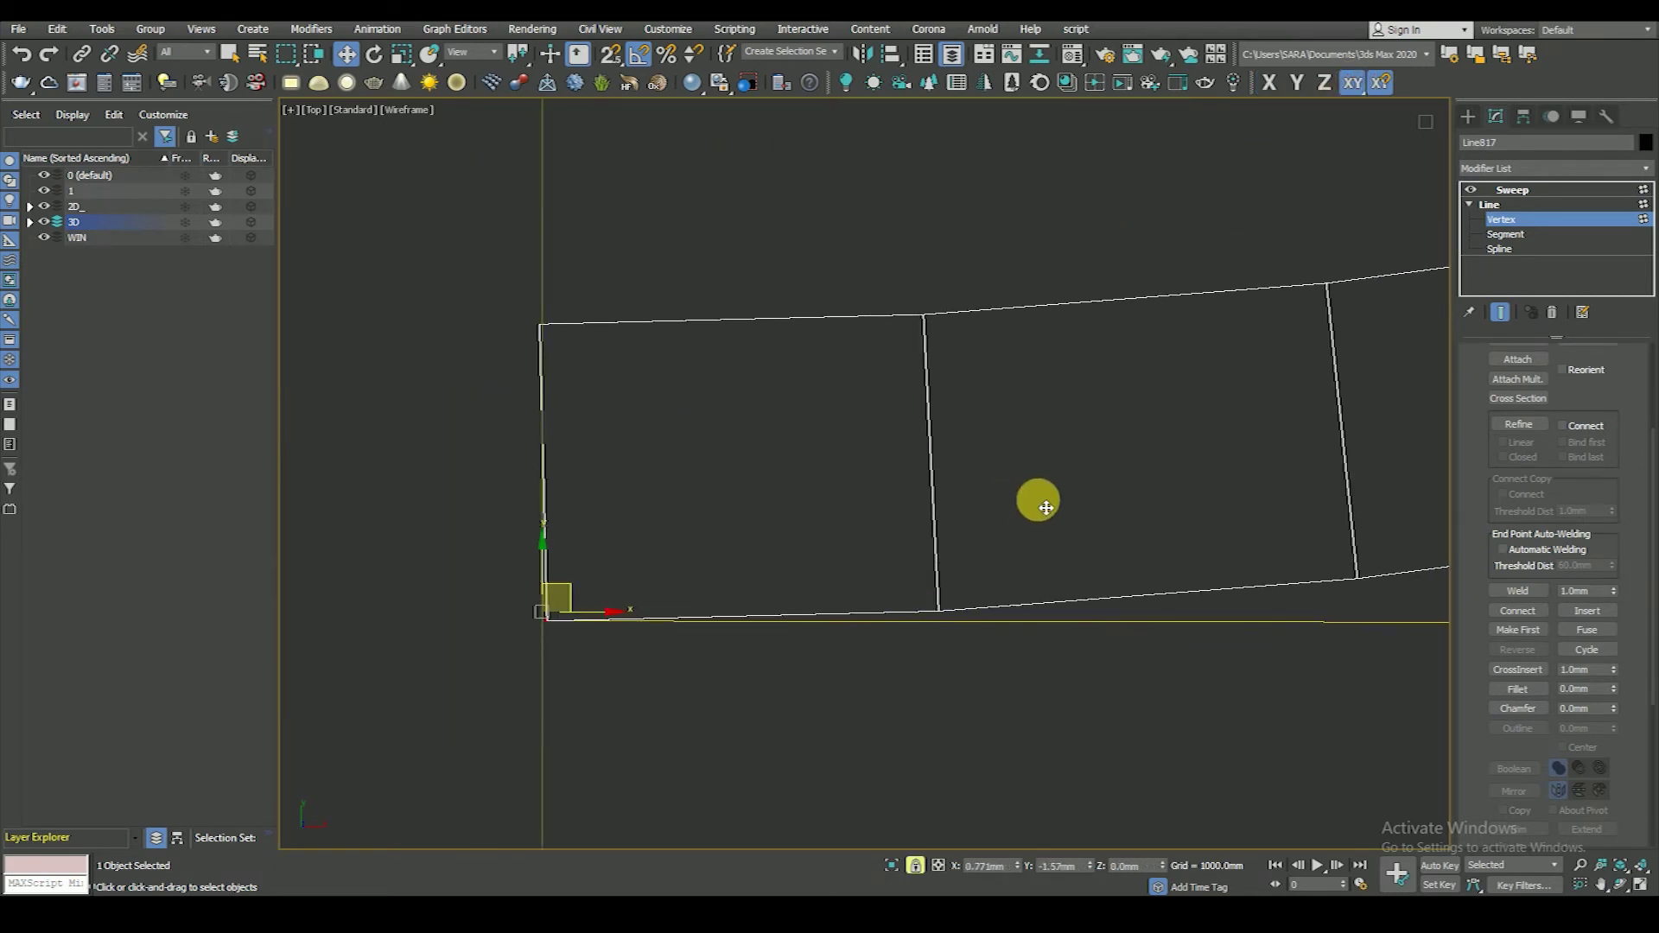
pyautogui.scroll(-3, 993, 463)
pyautogui.scroll(-2, 1170, 545)
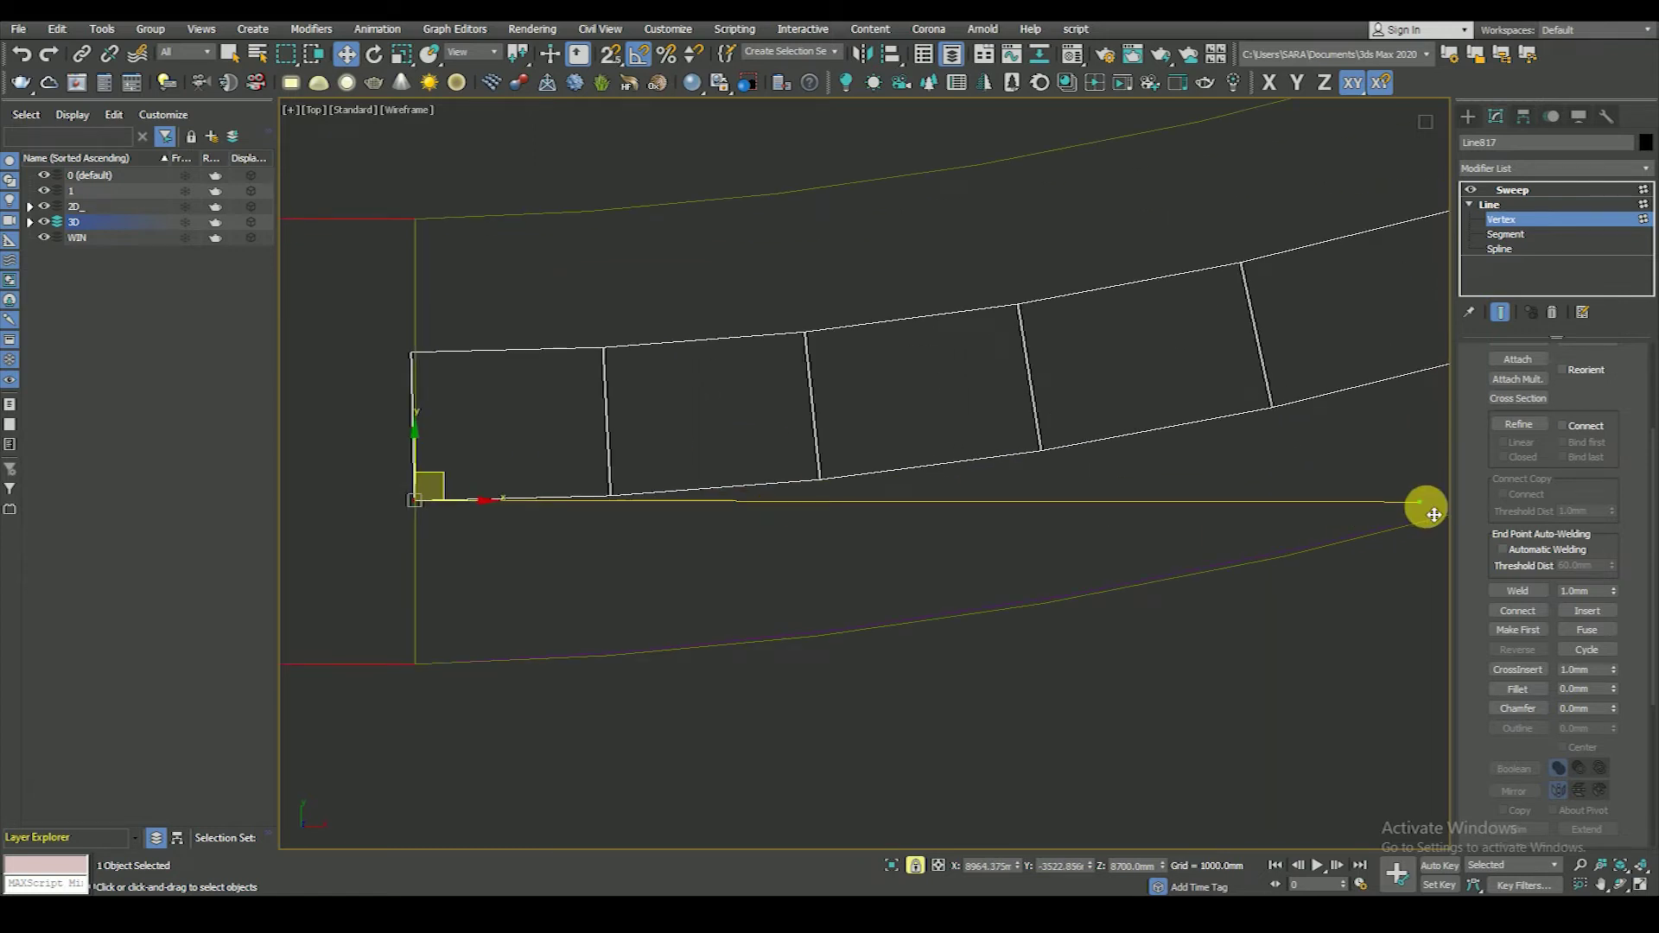
pyautogui.moveTo(1423, 504); pyautogui.dragTo(1423, 522)
pyautogui.press('space')
pyautogui.scroll(2, 1027, 582)
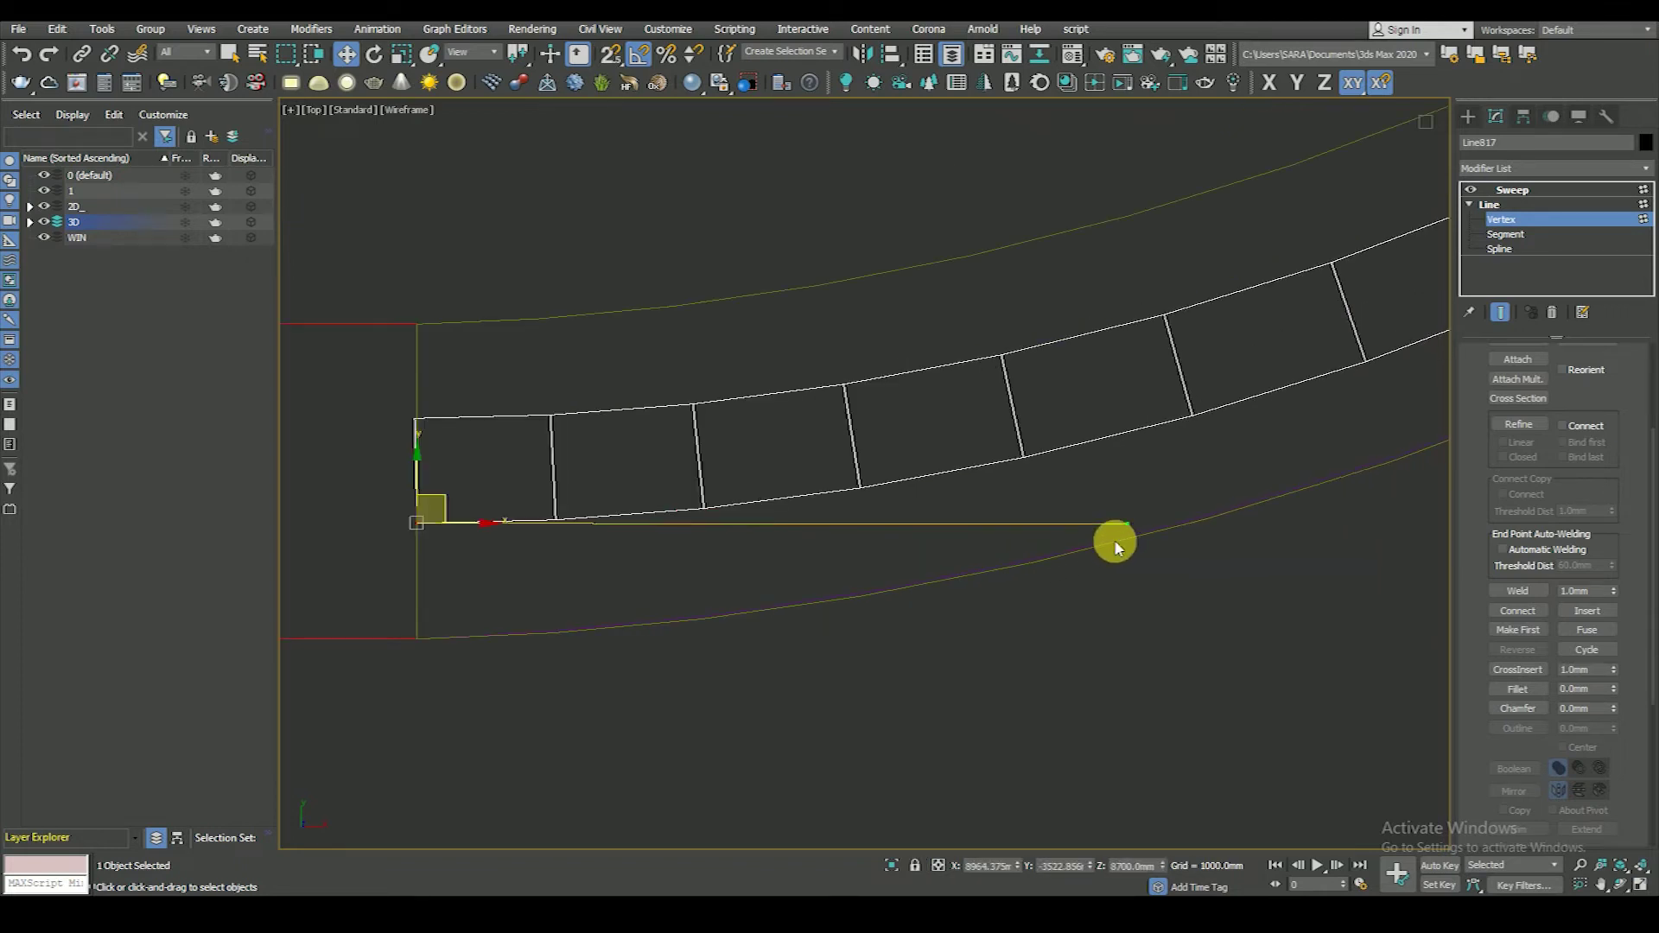
pyautogui.moveTo(1135, 530); pyautogui.dragTo(1147, 553)
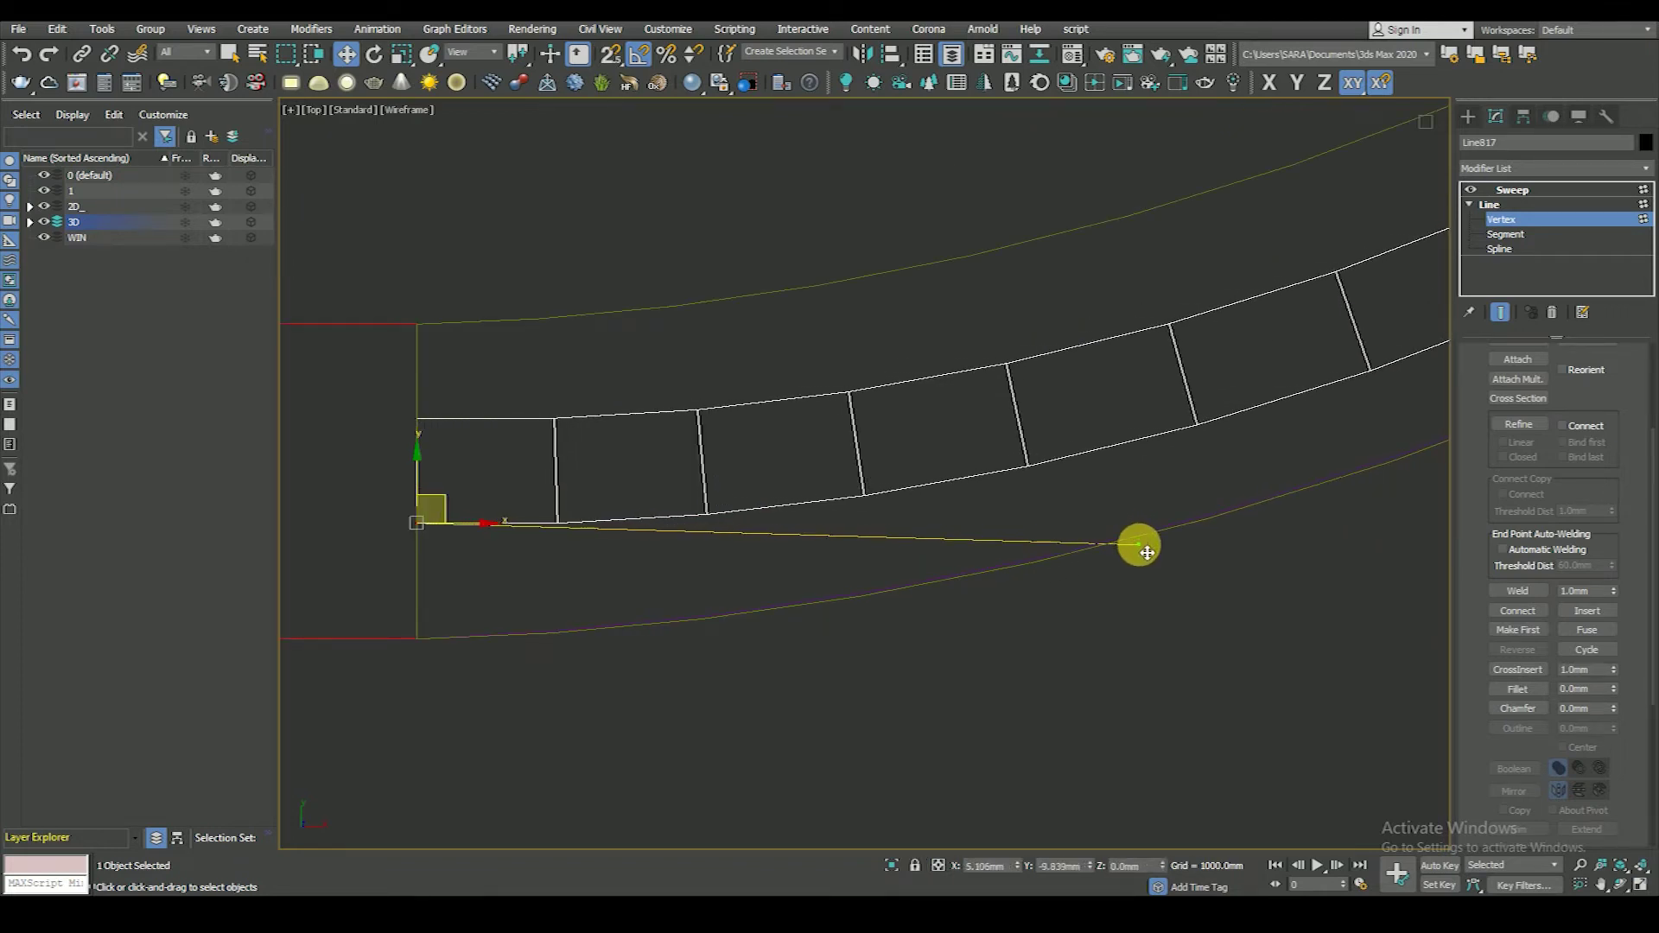
pyautogui.scroll(2, 391, 448)
pyautogui.scroll(3, 650, 362)
pyautogui.scroll(-5, 700, 579)
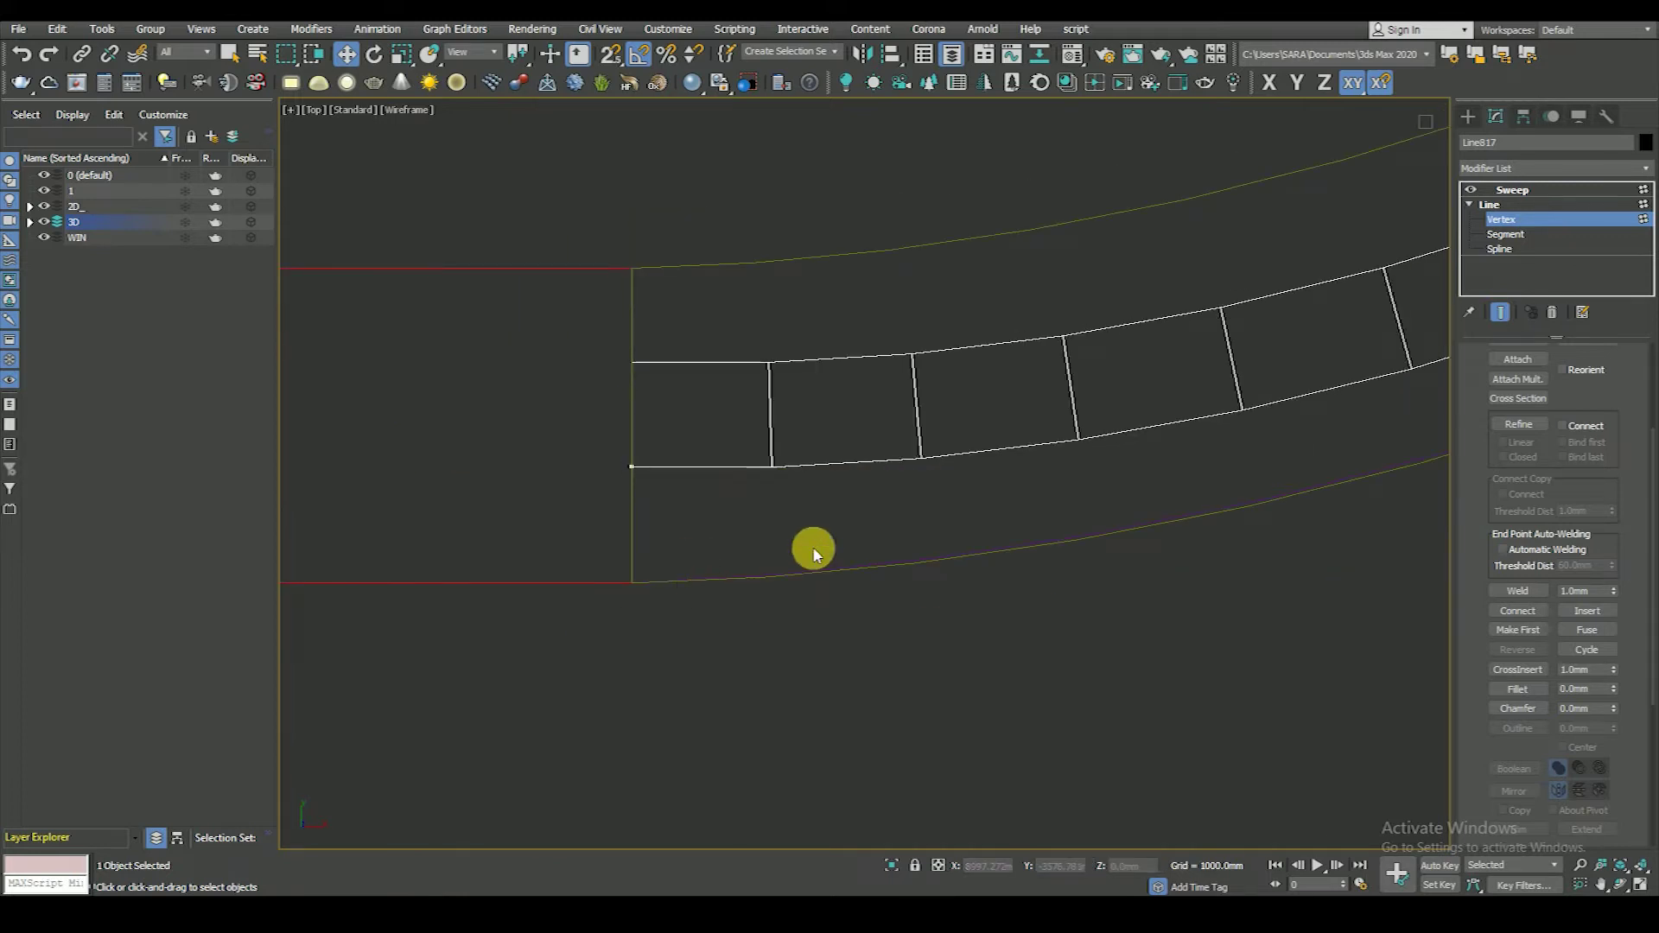
# - Return to the sweep's settings and deselect the frame
pyautogui.click(1512, 190)
pyautogui.click(1081, 700)
pyautogui.scroll(-3, 967, 593)
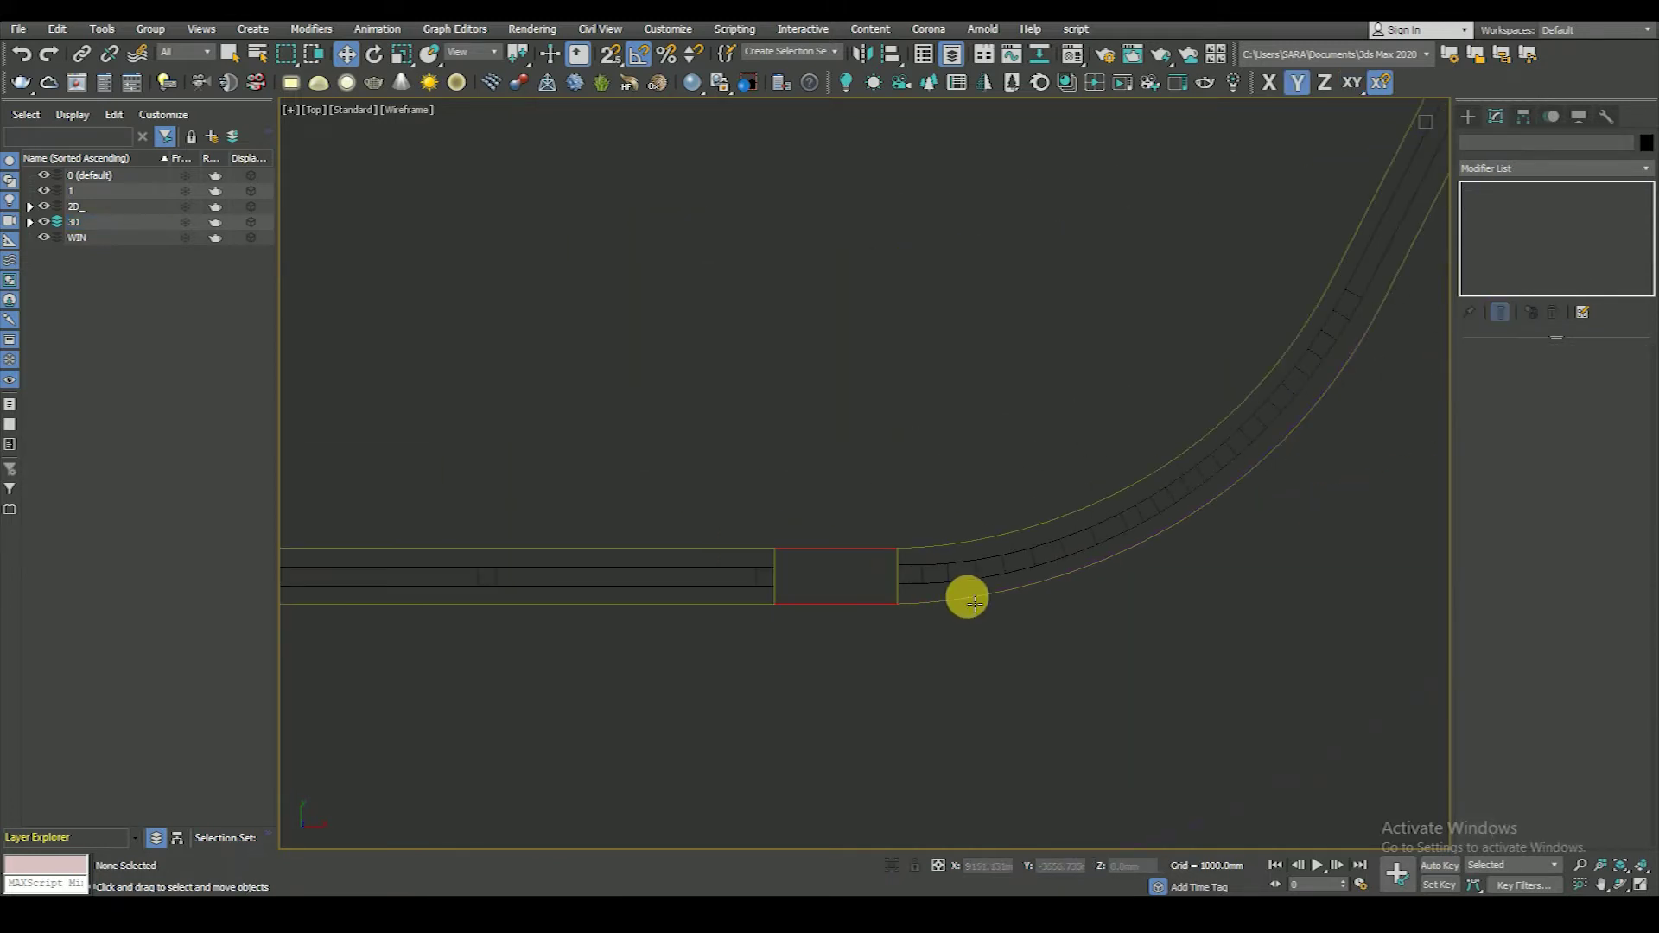
pyautogui.scroll(-1, 955, 582)
pyautogui.scroll(-2, 904, 578)
pyautogui.scroll(2, 904, 578)
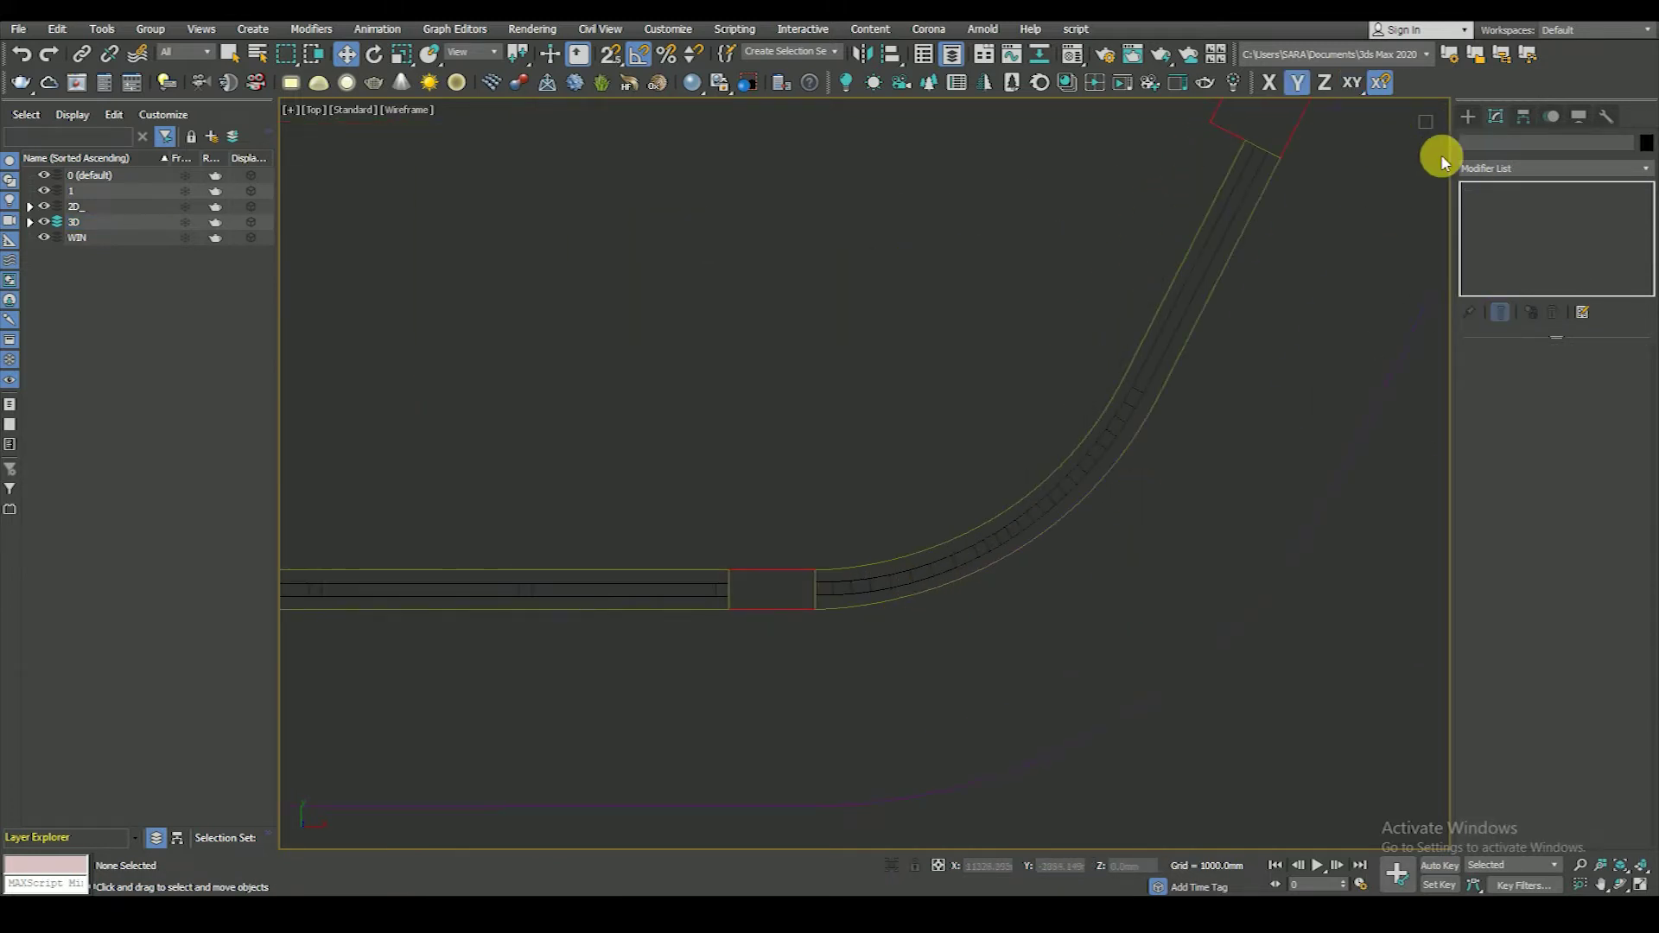
# - Start drawing a new Line spline in the Front view
pyautogui.click(1468, 116)
pyautogui.click(1519, 233)
pyautogui.scroll(2, 975, 556)
pyautogui.scroll(3, 808, 585)
pyautogui.press('f')
pyautogui.scroll(3, 1235, 544)
pyautogui.scroll(3, 857, 396)
pyautogui.scroll(2, 805, 308)
# - Draw a vertical line and sweep it with a 50 × 50 Bar section aligned to its corner pivot
pyautogui.click(815, 289)
pyautogui.scroll(-3, 826, 337)
pyautogui.scroll(4, 841, 415)
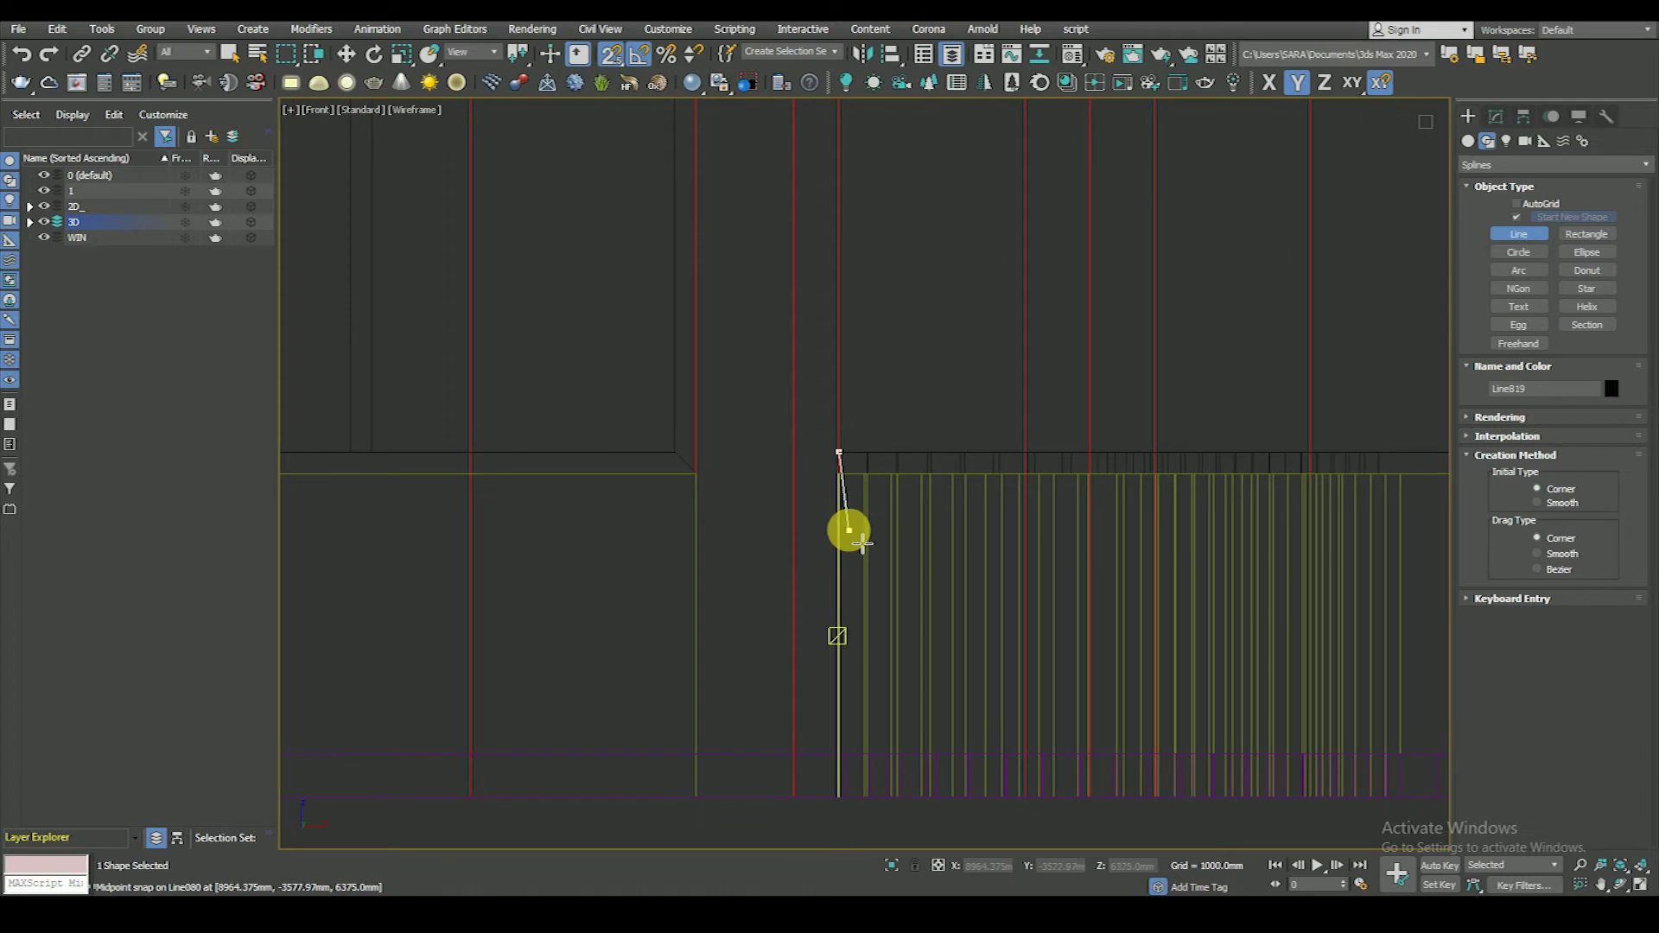
pyautogui.click(1496, 116)
pyautogui.click(1514, 166)
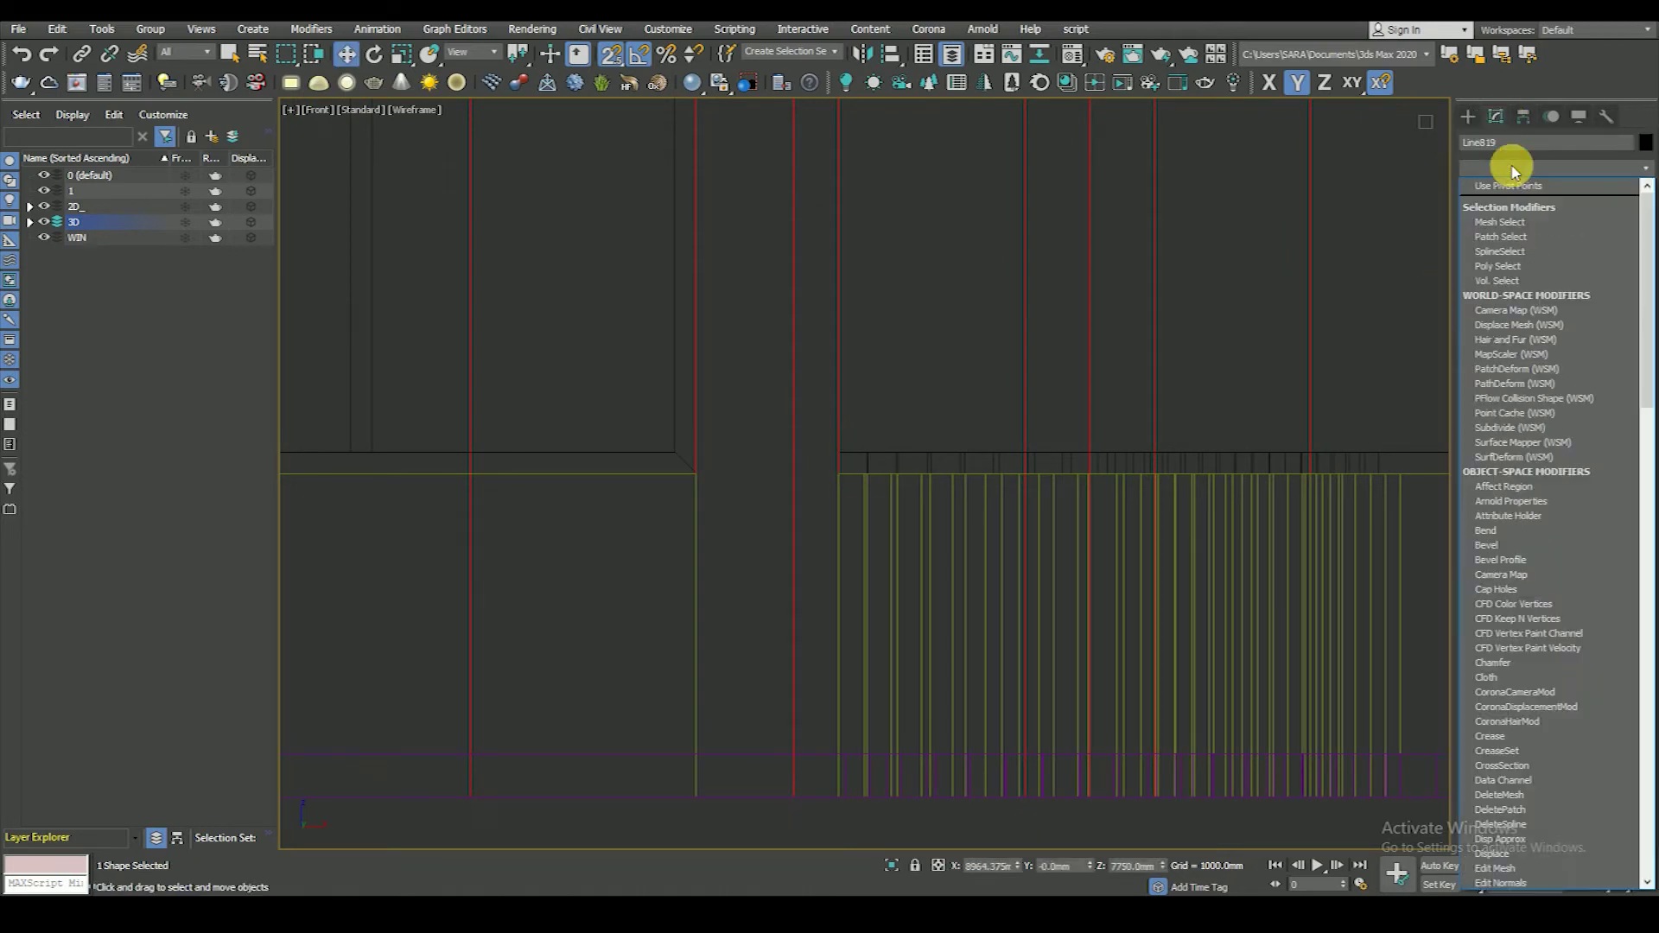
pyautogui.write('sweep')
pyautogui.press('Return')
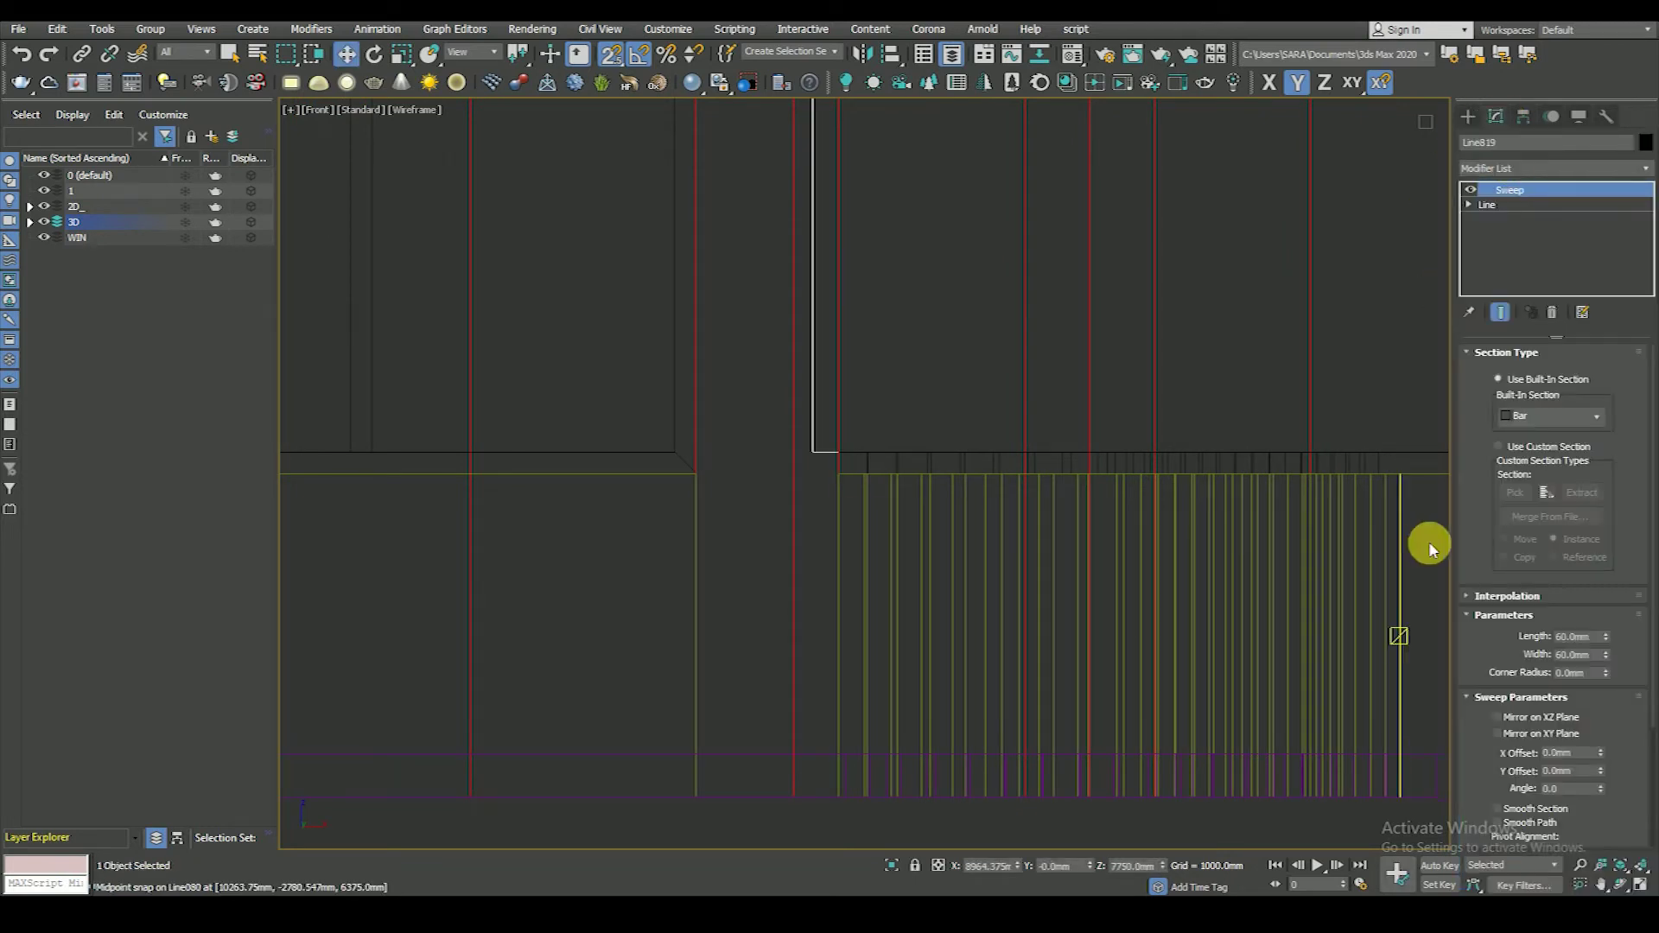
pyautogui.scroll(-2, 1492, 525)
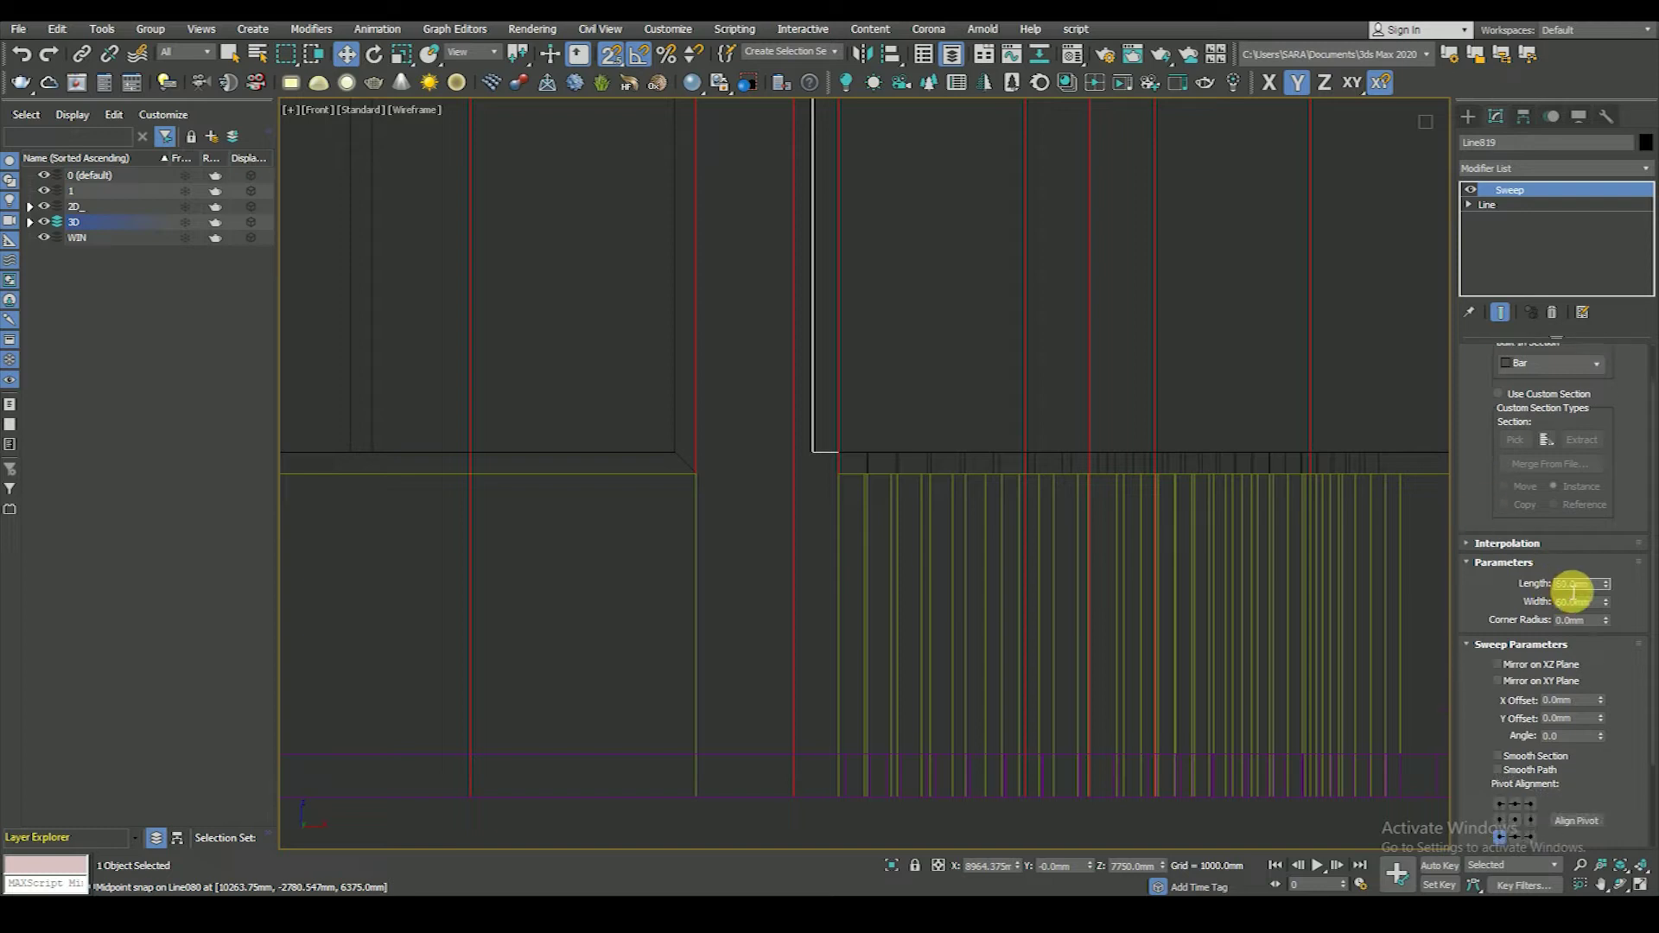
pyautogui.write('50.0')
pyautogui.press('Return')
pyautogui.scroll(-2, 1543, 757)
pyautogui.click(1531, 788)
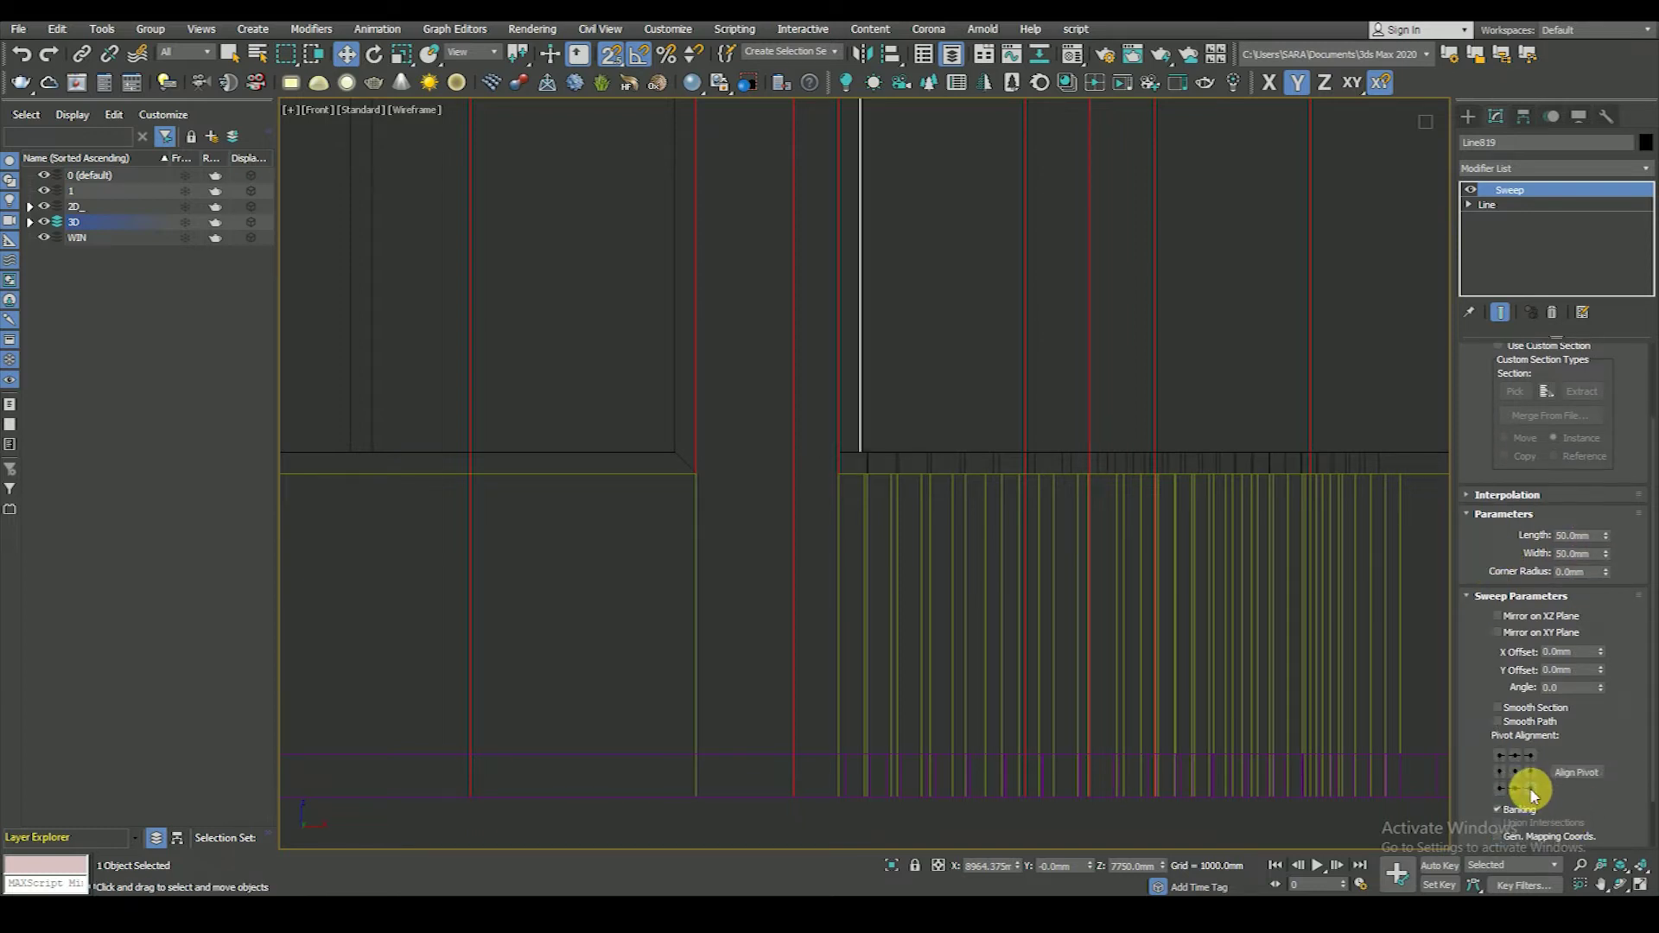
# - Move the new mullion to the start of the curved frame in Top view
pyautogui.press('t')
pyautogui.scroll(-3, 885, 562)
pyautogui.moveTo(889, 527); pyautogui.dragTo(831, 363, button='middle')
pyautogui.scroll(-2, 830, 363)
pyautogui.moveTo(838, 351); pyautogui.dragTo(822, 704)
pyautogui.scroll(5, 824, 701)
pyautogui.scroll(3, 864, 605)
pyautogui.moveTo(978, 527); pyautogui.dragTo(740, 551, button='middle')
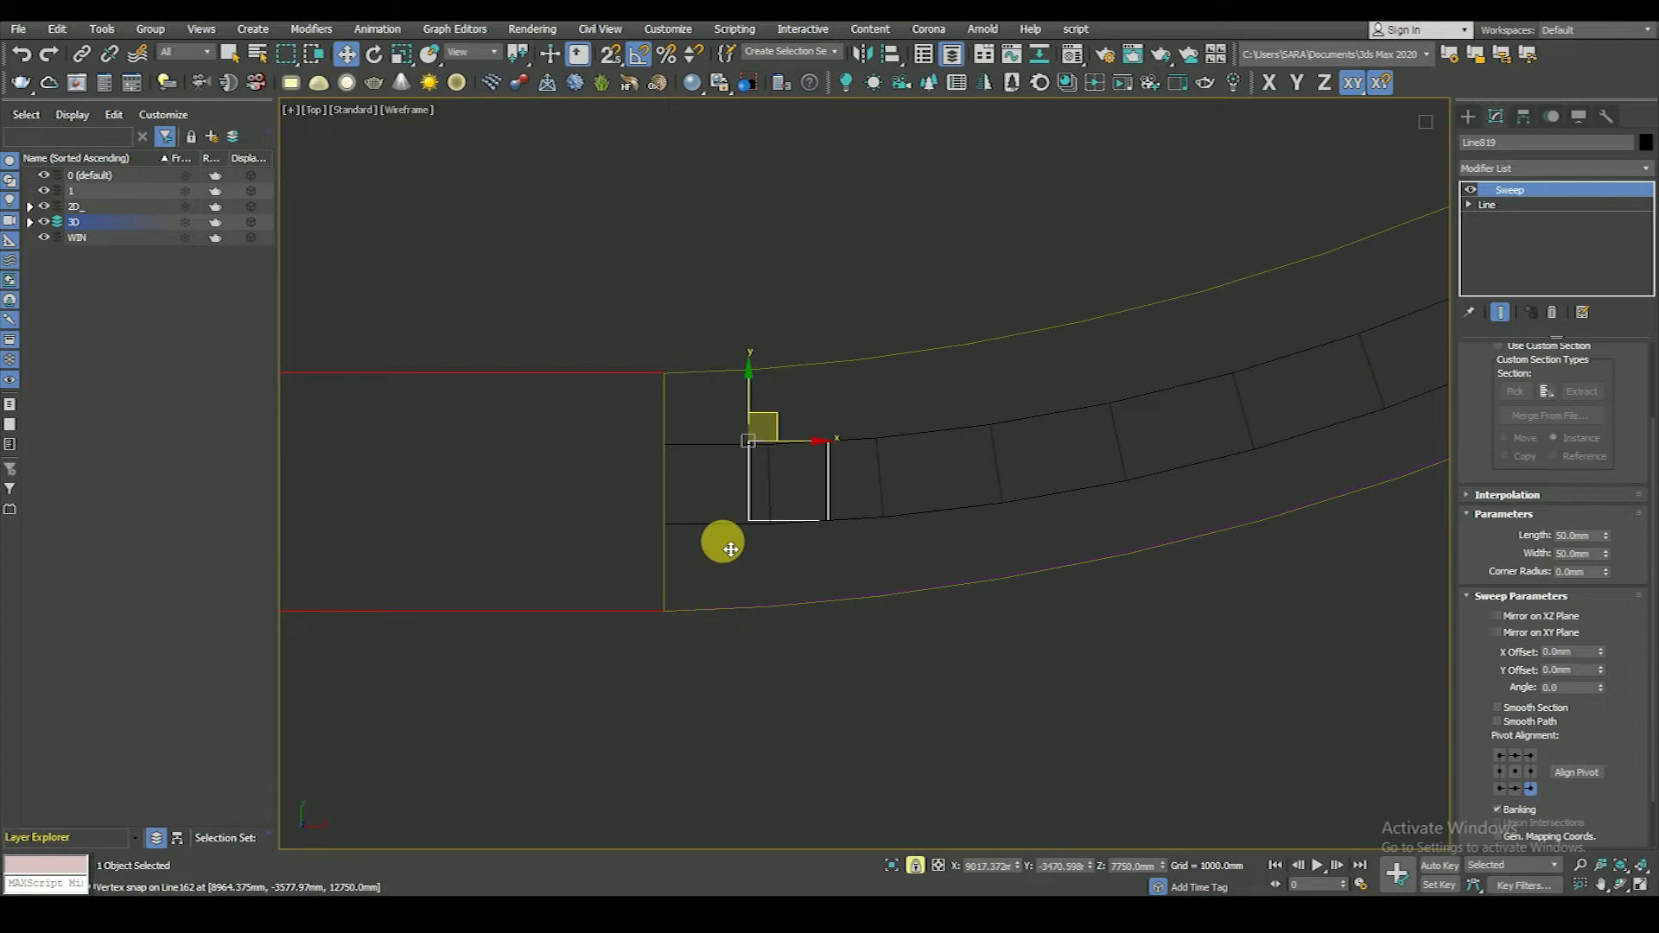
# - Snap the mullion onto the wall corner at the curve's start
pyautogui.scroll(3, 733, 526)
pyautogui.moveTo(789, 530); pyautogui.dragTo(604, 537)
pyautogui.scroll(-6, 615, 516)
pyautogui.scroll(1, 633, 539)
pyautogui.scroll(1, 649, 553)
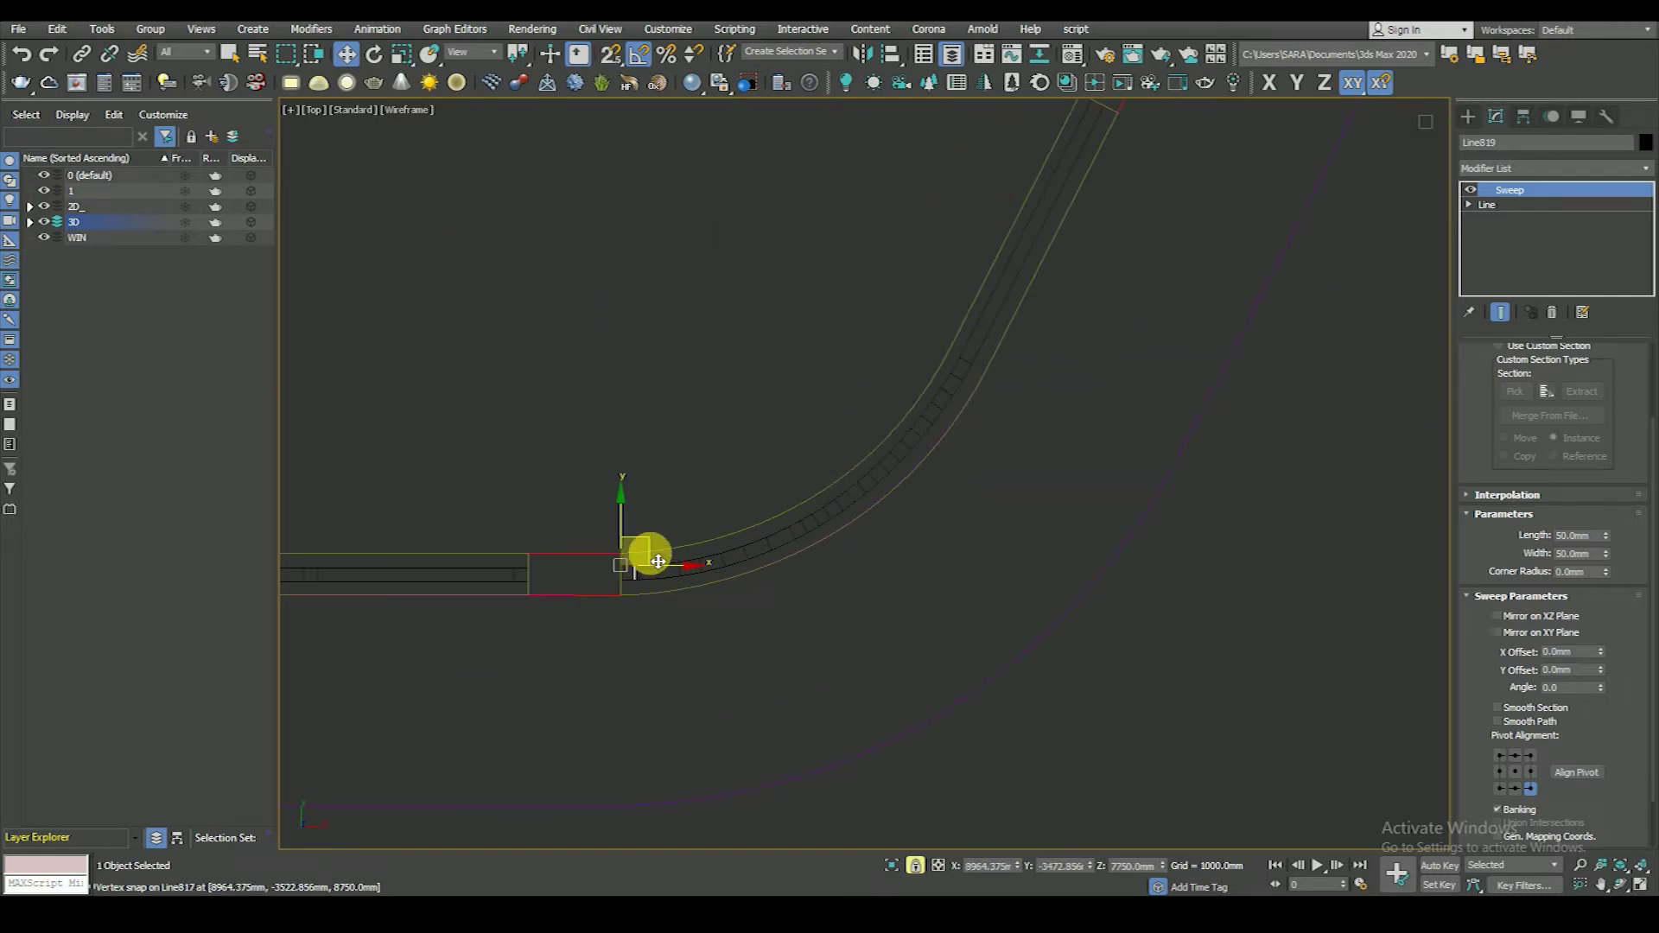
pyautogui.moveTo(947, 499); pyautogui.dragTo(885, 593, button='middle')
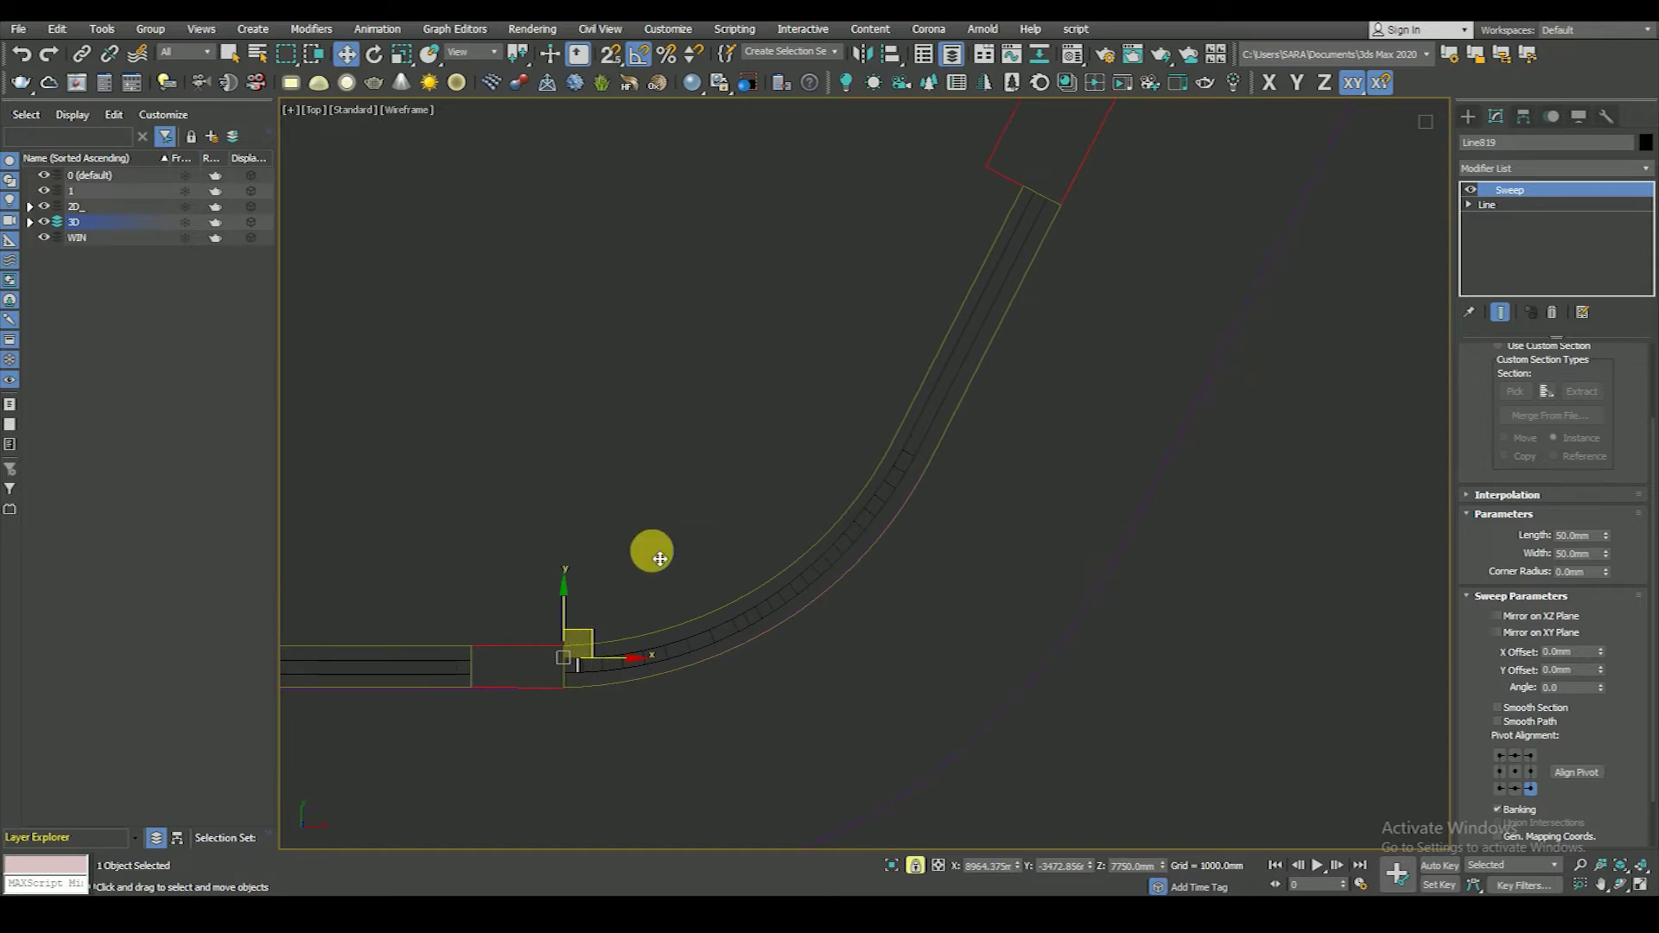
# - Clone the mullion to the upper corner and rotate the copy 90°, then turn off angle snap
pyautogui.moveTo(596, 637)
pyautogui.mouseDown()
pyautogui.moveTo(947, 435)
pyautogui.moveTo(1063, 182)
pyautogui.mouseUp()
pyautogui.click(826, 530)
pyautogui.moveTo(995, 313); pyautogui.dragTo(975, 366, button='middle')
pyautogui.scroll(5, 975, 366)
pyautogui.press('e')
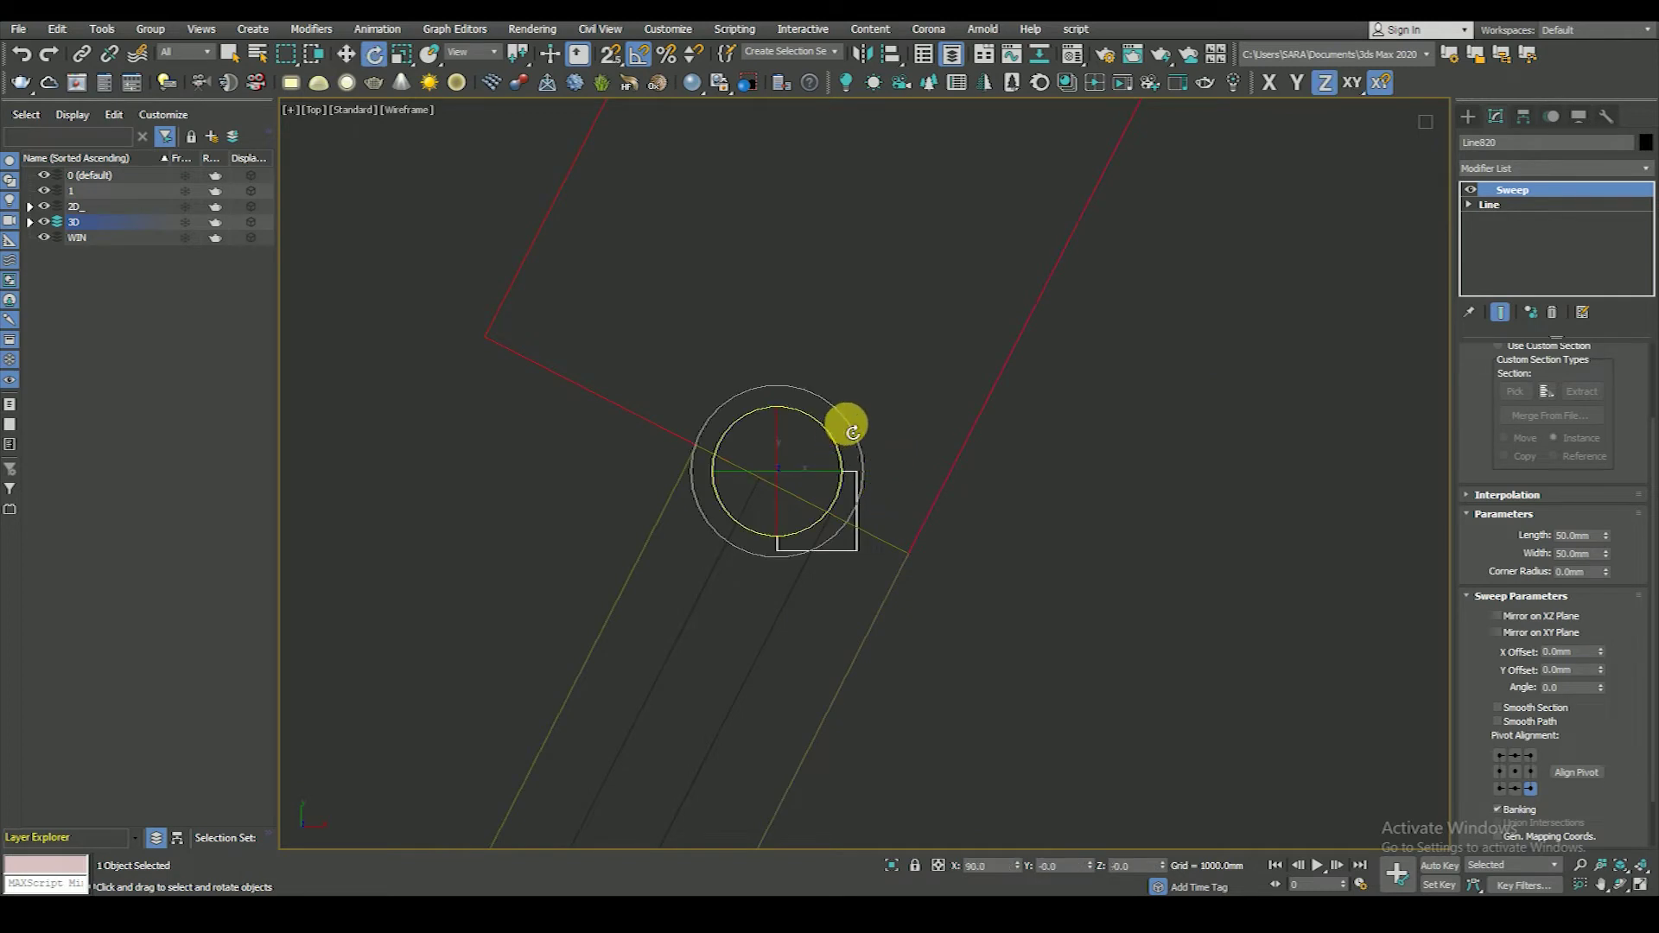
pyautogui.moveTo(852, 432)
pyautogui.mouseDown()
pyautogui.moveTo(859, 467)
pyautogui.moveTo(1044, 378)
pyautogui.mouseUp()
pyautogui.click(639, 54)
# - Switch back to moving objects with vertex snapping turned on
pyautogui.press('w')
pyautogui.press('s')
pyautogui.scroll(3, 826, 423)
pyautogui.scroll(1, 852, 476)
pyautogui.scroll(1, 838, 498)
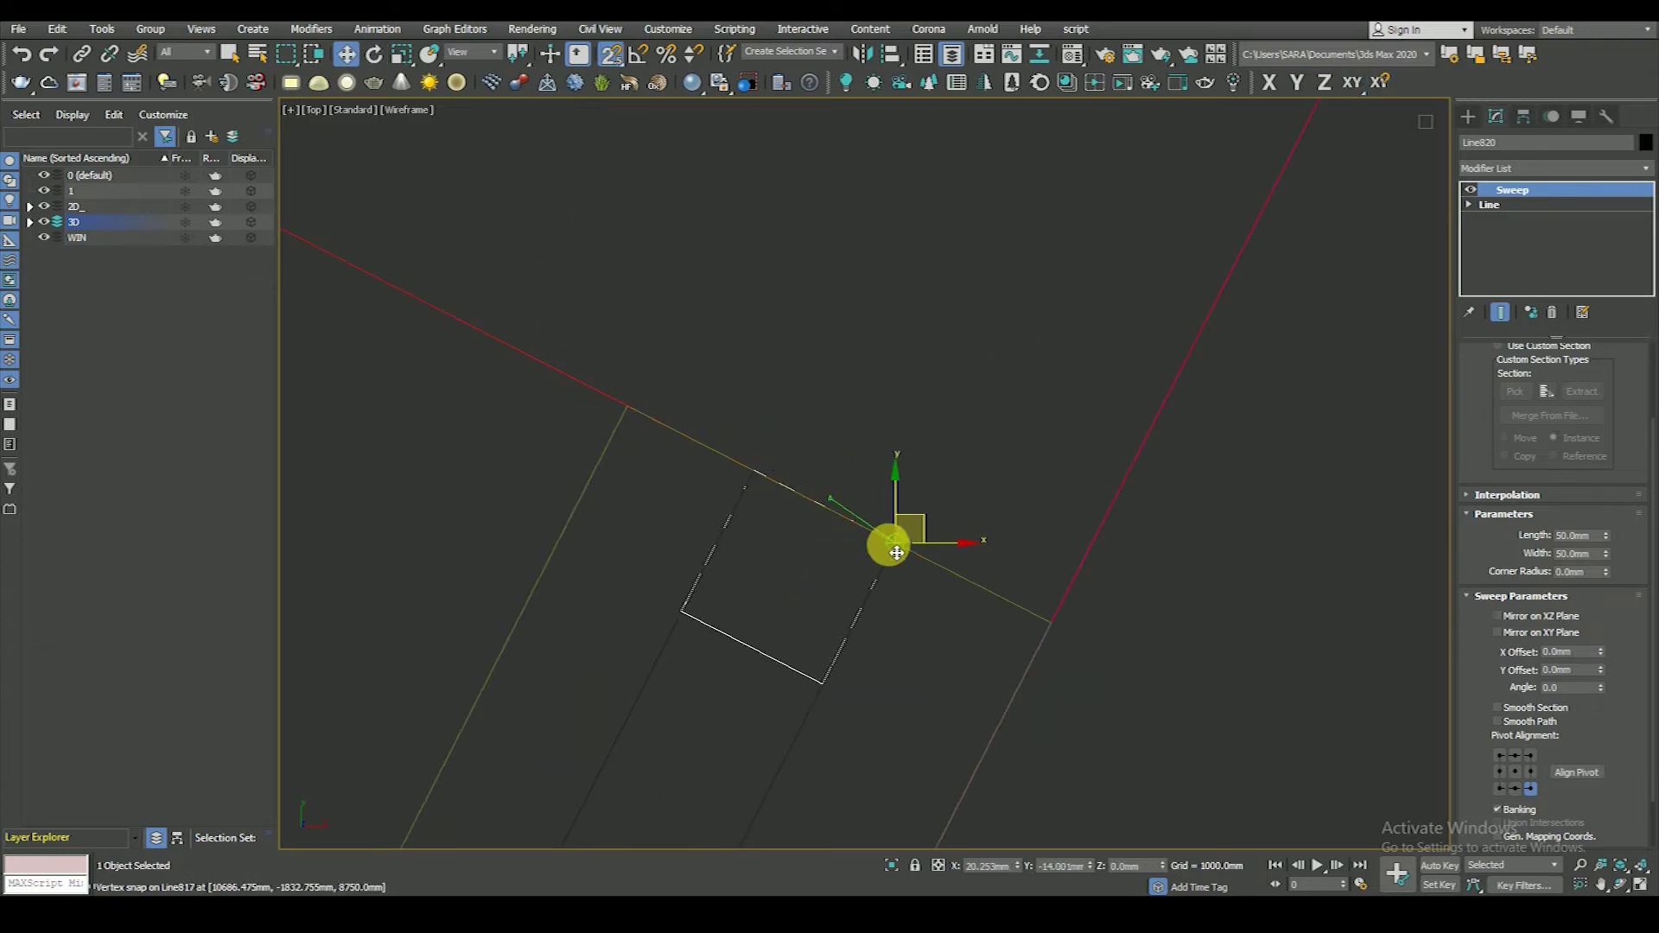
pyautogui.scroll(-3, 900, 703)
pyautogui.scroll(-3, 1044, 378)
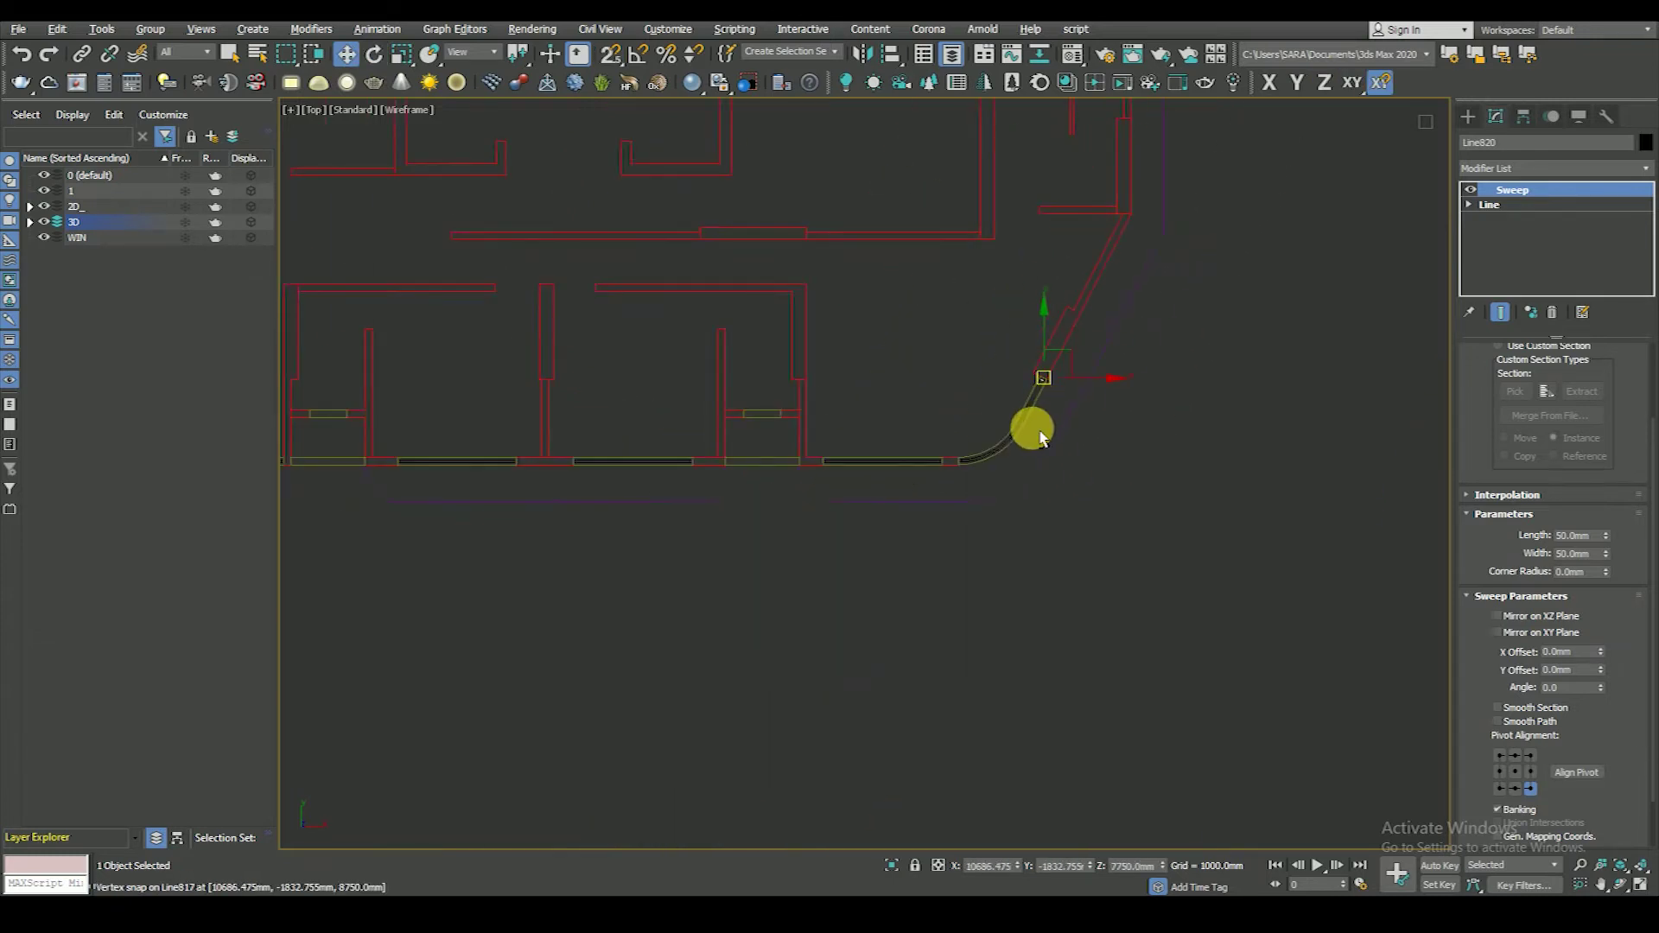
# - Check the mullions in a shaded orbit view, then return to the wireframe Top view
pyautogui.keyDown('alt'); pyautogui.moveTo(1033, 430); pyautogui.dragTo(1008, 392, button='middle'); pyautogui.keyUp('alt')
pyautogui.scroll(4, 937, 340)
pyautogui.press('F3')
pyautogui.keyDown('alt'); pyautogui.moveTo(964, 485); pyautogui.dragTo(986, 497, button='middle'); pyautogui.keyUp('alt')
pyautogui.press('t')
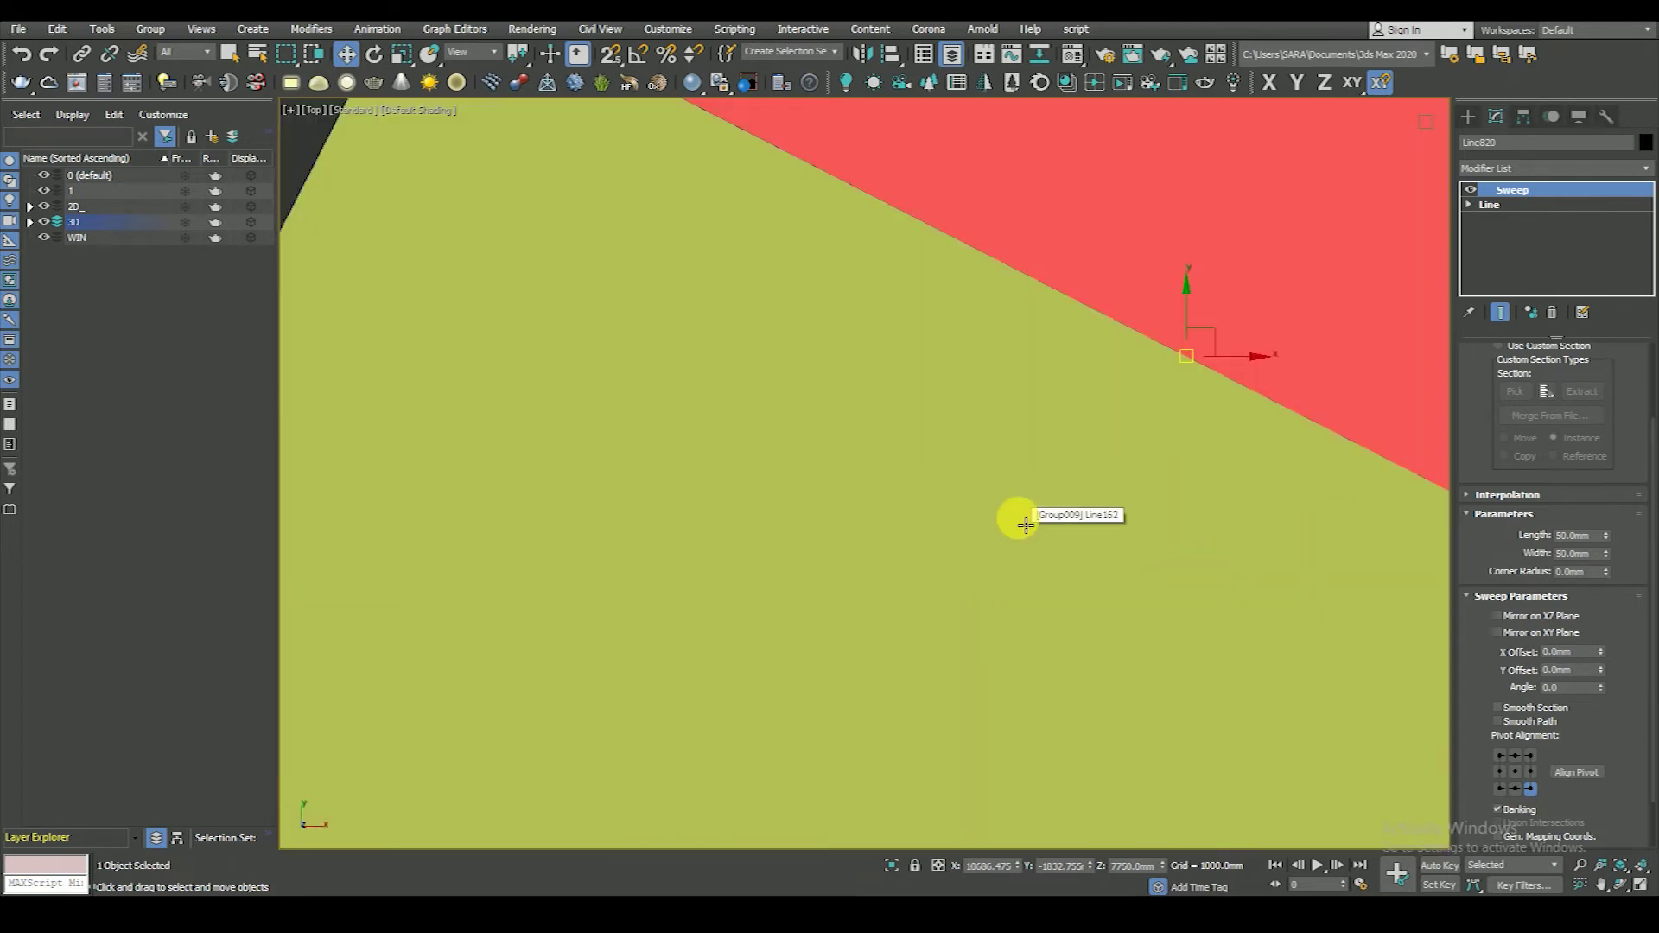
pyautogui.press('F3')
pyautogui.scroll(-3, 994, 501)
pyautogui.scroll(-2, 1011, 433)
pyautogui.scroll(-1, 1066, 418)
pyautogui.keyDown('shift'); pyautogui.moveTo(1096, 329); pyautogui.dragTo(1049, 511); pyautogui.keyUp('shift')
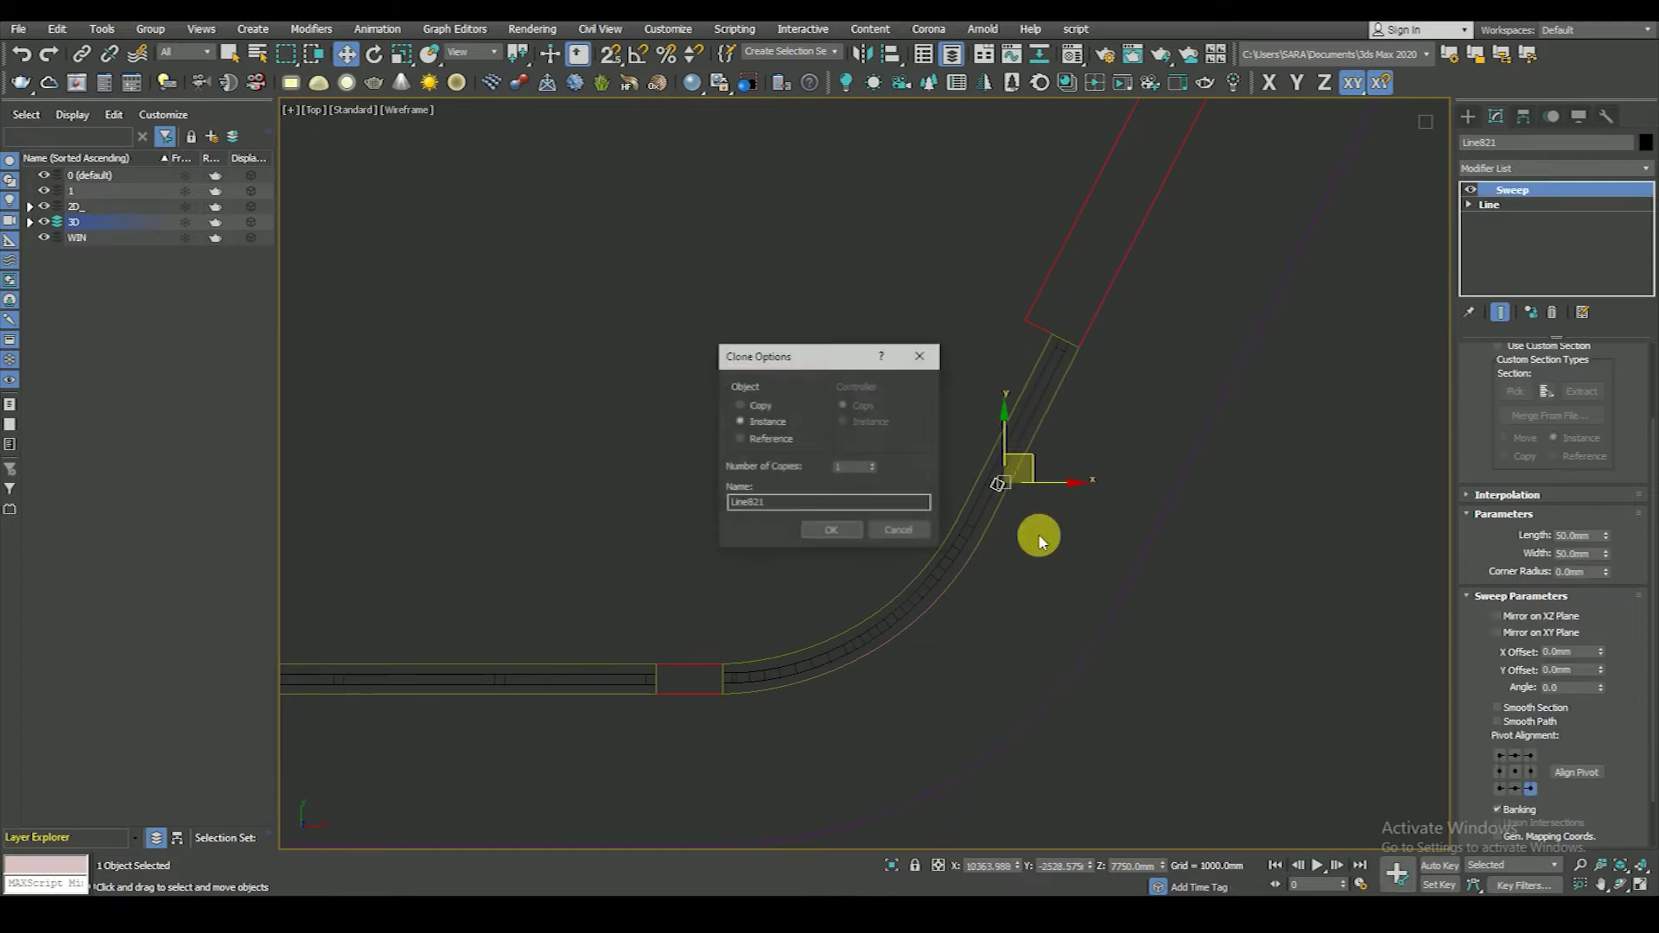
# - Switch to Local coordinates and copy the mullion partway down along the curve
pyautogui.click(915, 526)
pyautogui.click(459, 56)
pyautogui.click(458, 133)
pyautogui.scroll(3, 1082, 419)
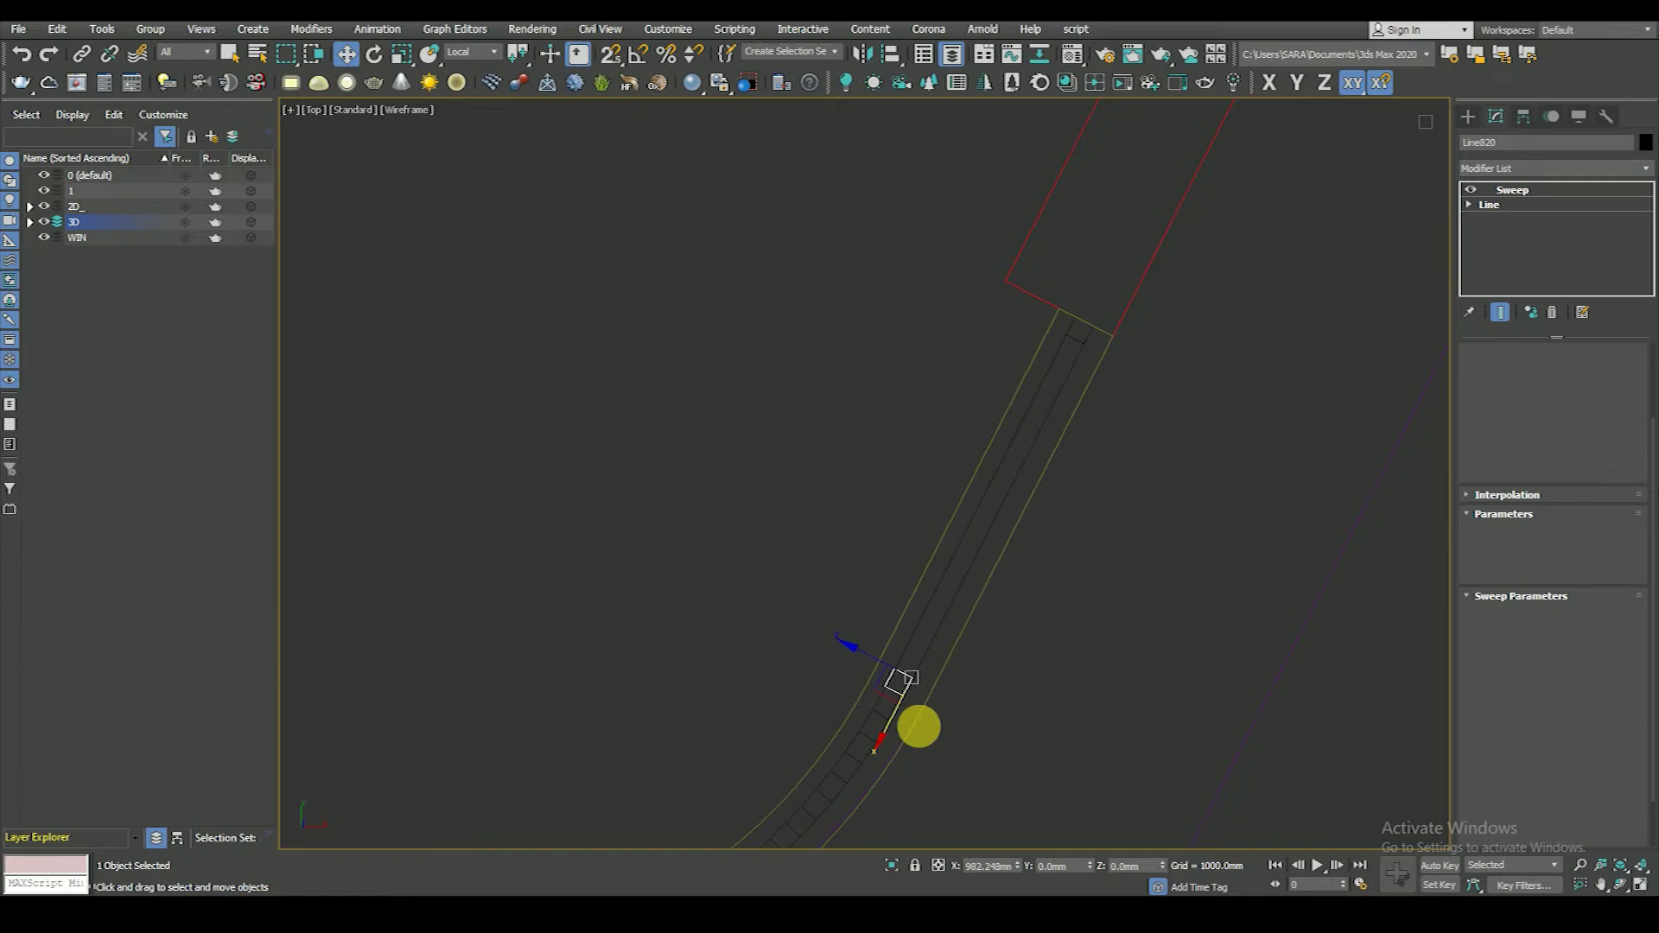
pyautogui.keyDown('shift'); pyautogui.moveTo(1080, 367); pyautogui.dragTo(912, 719); pyautogui.keyUp('shift')
pyautogui.click(825, 532)
# - Nudge the new mullion copy onto the curve and orbit to a shaded 3D view
pyautogui.scroll(3, 953, 530)
pyautogui.scroll(2, 964, 541)
pyautogui.press('space')
pyautogui.moveTo(1061, 525)
pyautogui.mouseDown()
pyautogui.moveTo(1048, 531)
pyautogui.moveTo(1048, 484)
pyautogui.mouseUp()
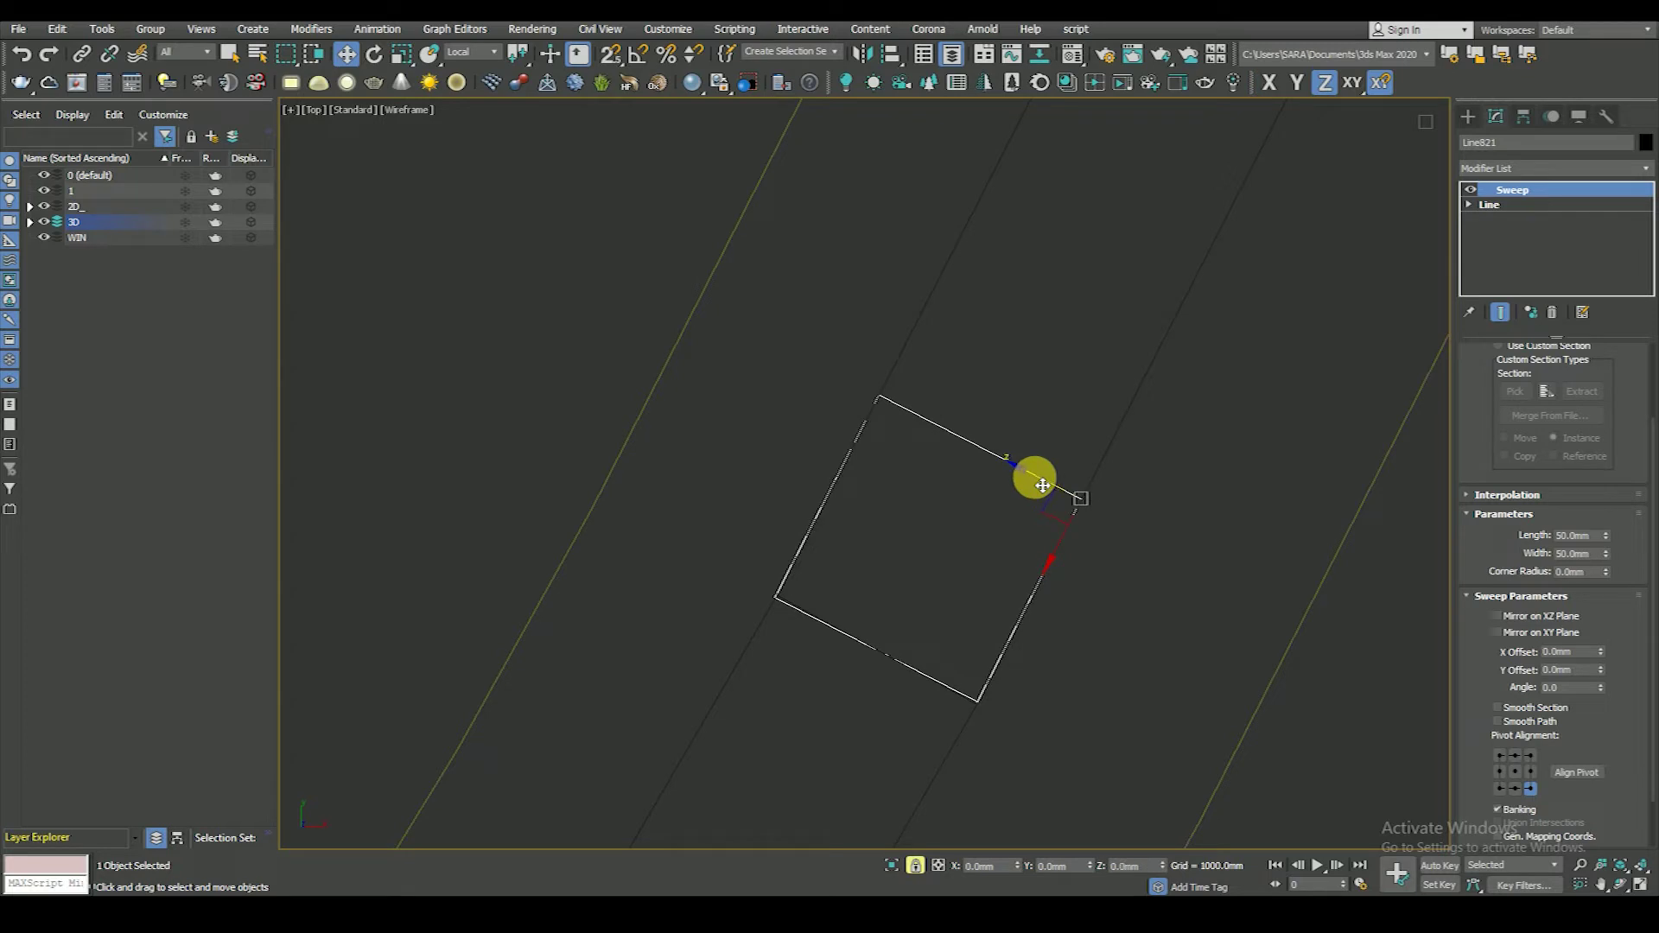
pyautogui.scroll(-2, 1033, 458)
pyautogui.scroll(-2, 1028, 448)
pyautogui.scroll(-2, 1019, 502)
pyautogui.scroll(-2, 951, 527)
pyautogui.moveTo(931, 519)
pyautogui.keyDown('alt'); pyautogui.mouseDown(button='middle')
pyautogui.moveTo(865, 510)
pyautogui.moveTo(859, 562)
pyautogui.mouseUp(button='middle'); pyautogui.keyUp('alt')
pyautogui.press('F3')
pyautogui.scroll(-2, 844, 545)
pyautogui.scroll(2, 867, 500)
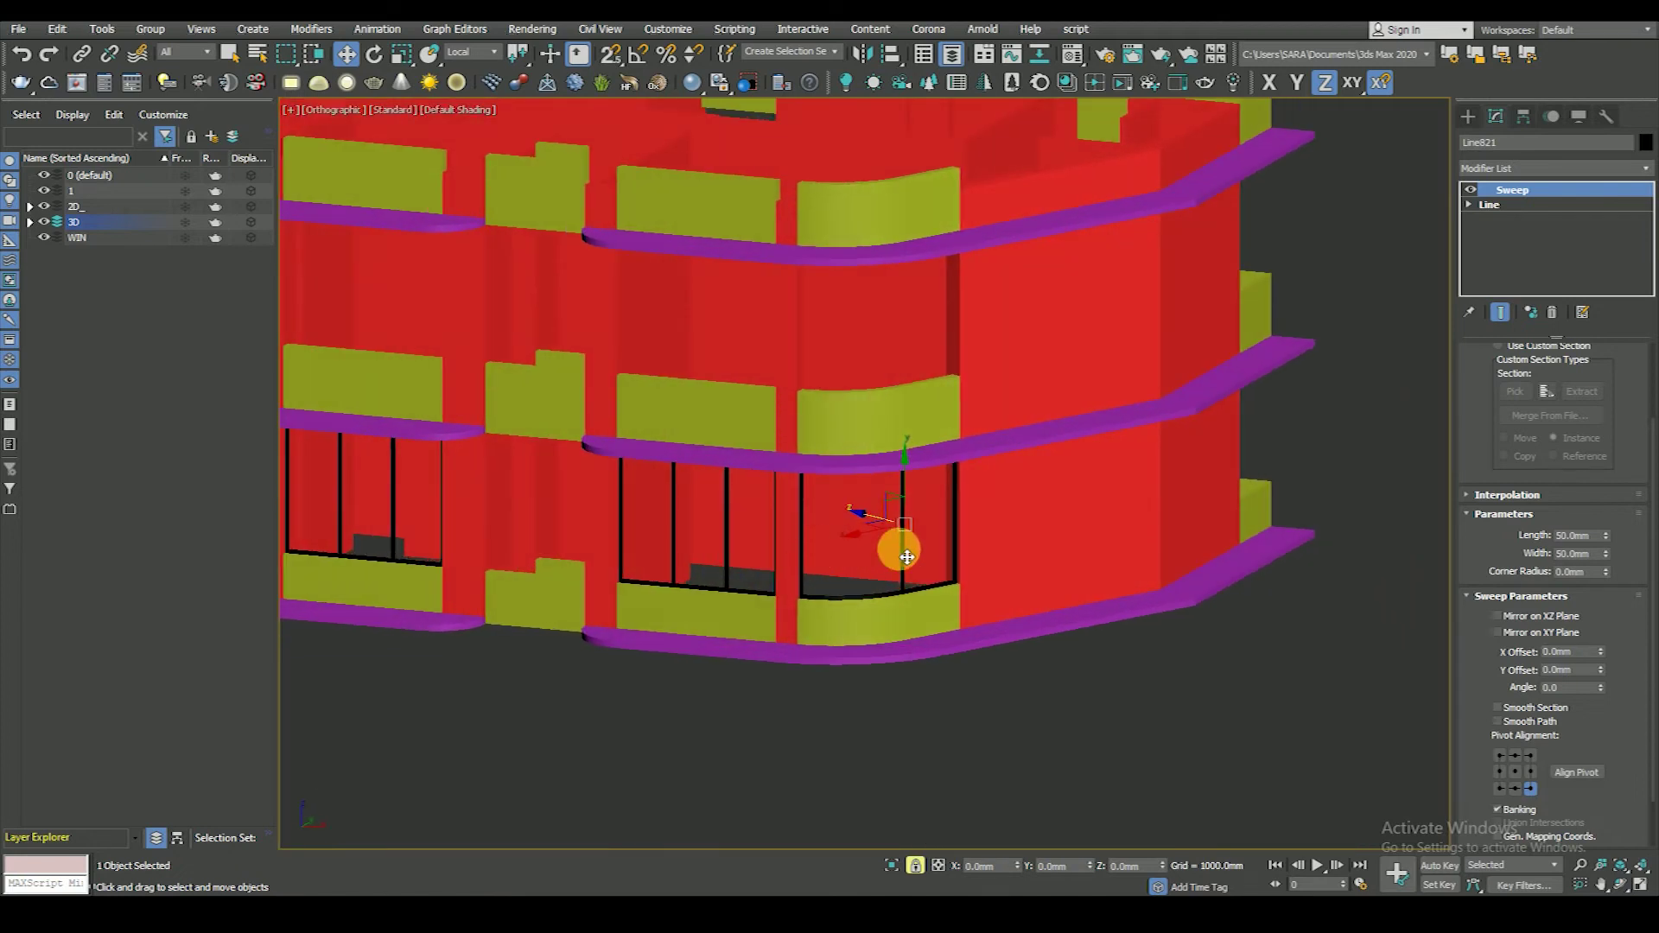
# - Return to the wireframe Top view, orbit around the curved window and clear the selection
pyautogui.press('t')
pyautogui.press('F3')
pyautogui.scroll(-3, 902, 556)
pyautogui.scroll(-2, 982, 599)
pyautogui.keyDown('alt'); pyautogui.moveTo(982, 600); pyautogui.dragTo(952, 508, button='middle'); pyautogui.keyUp('alt')
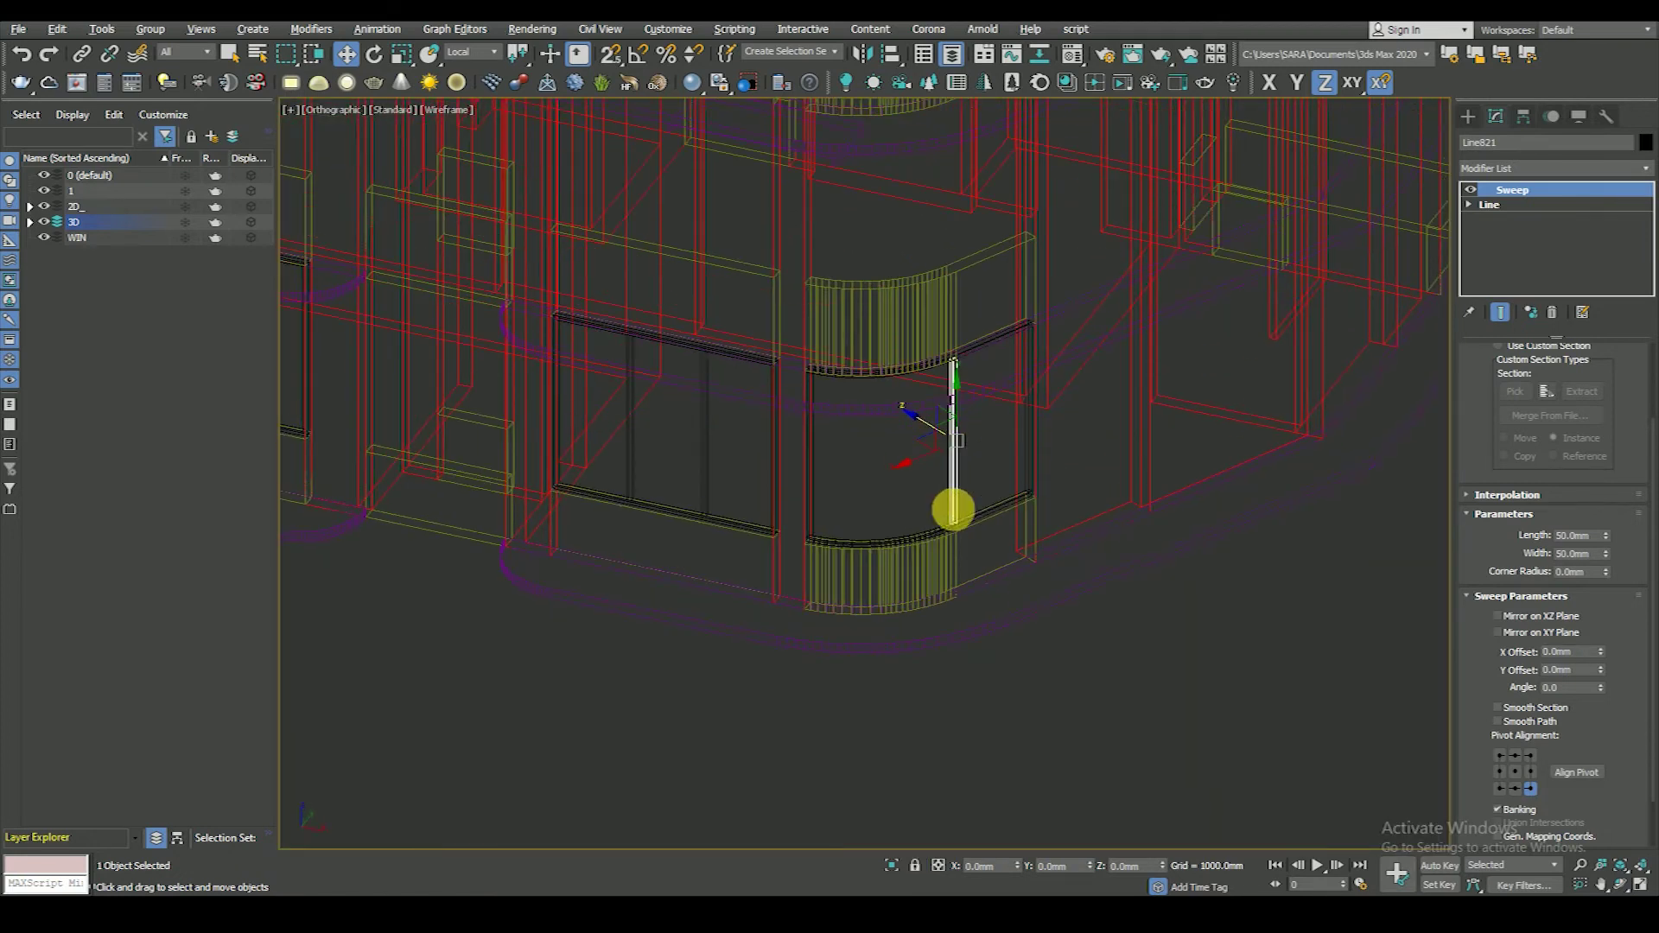
pyautogui.click(1065, 686)
# - Select the curved window's top and bottom rails and all vertical mullions
pyautogui.click(1022, 474)
pyautogui.scroll(3, 1023, 471)
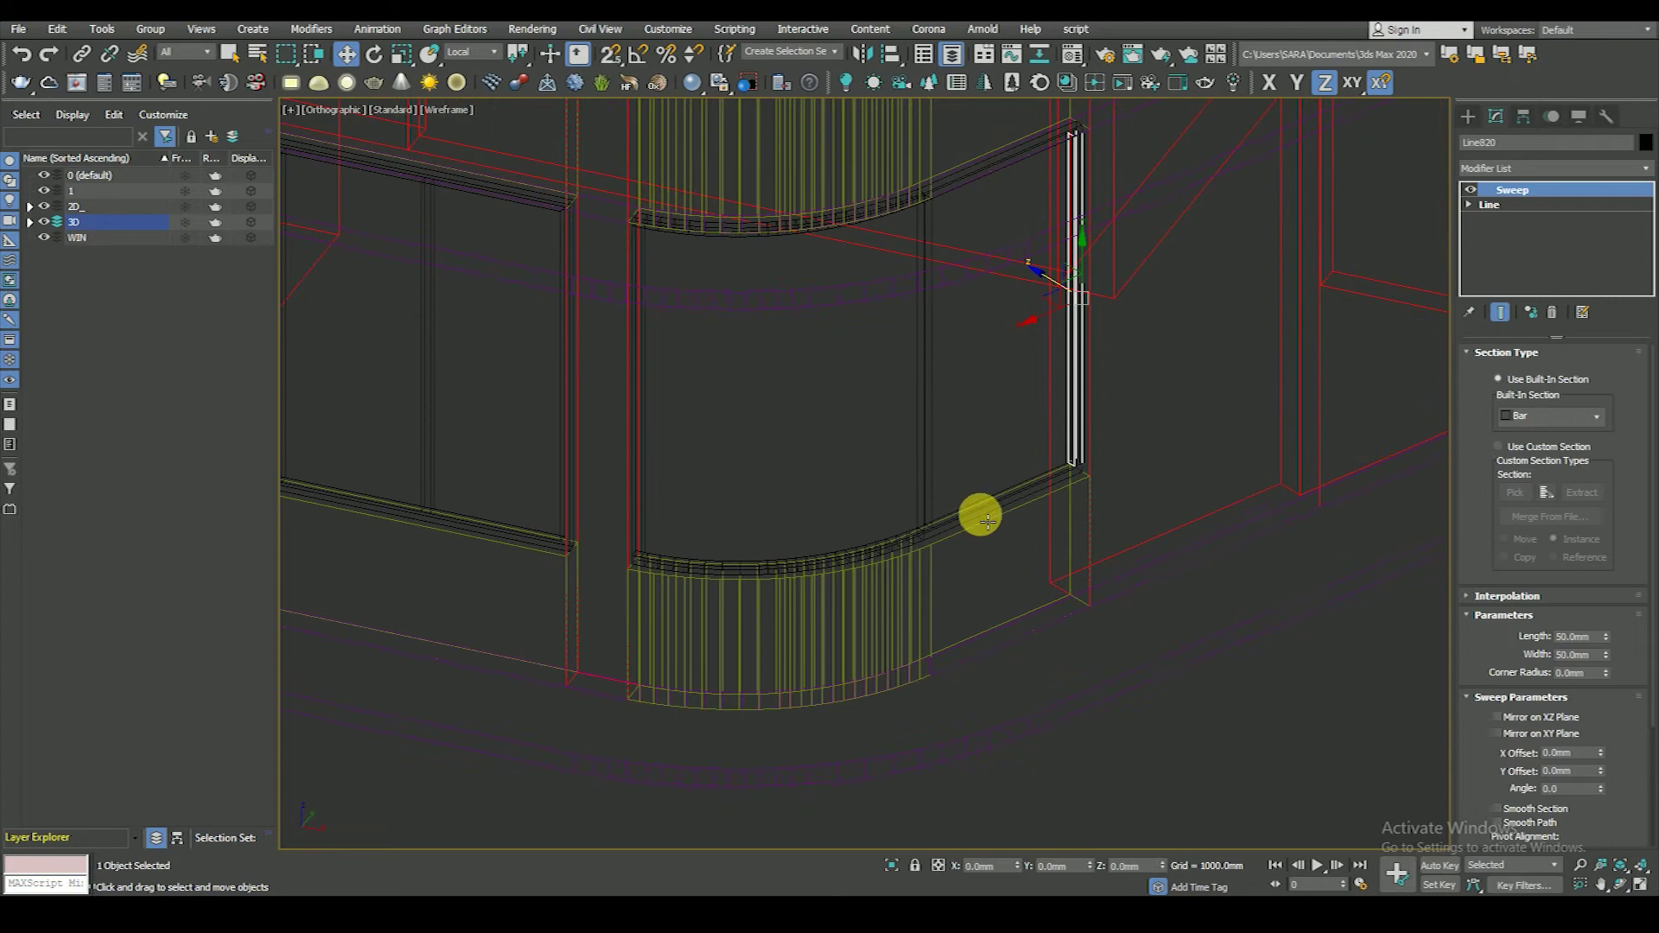
pyautogui.keyDown('ctrl'); pyautogui.click(977, 511); pyautogui.keyUp('ctrl')
pyautogui.keyDown('ctrl'); pyautogui.click(926, 454); pyautogui.keyUp('ctrl')
pyautogui.keyDown('ctrl'); pyautogui.click(641, 471); pyautogui.keyUp('ctrl')
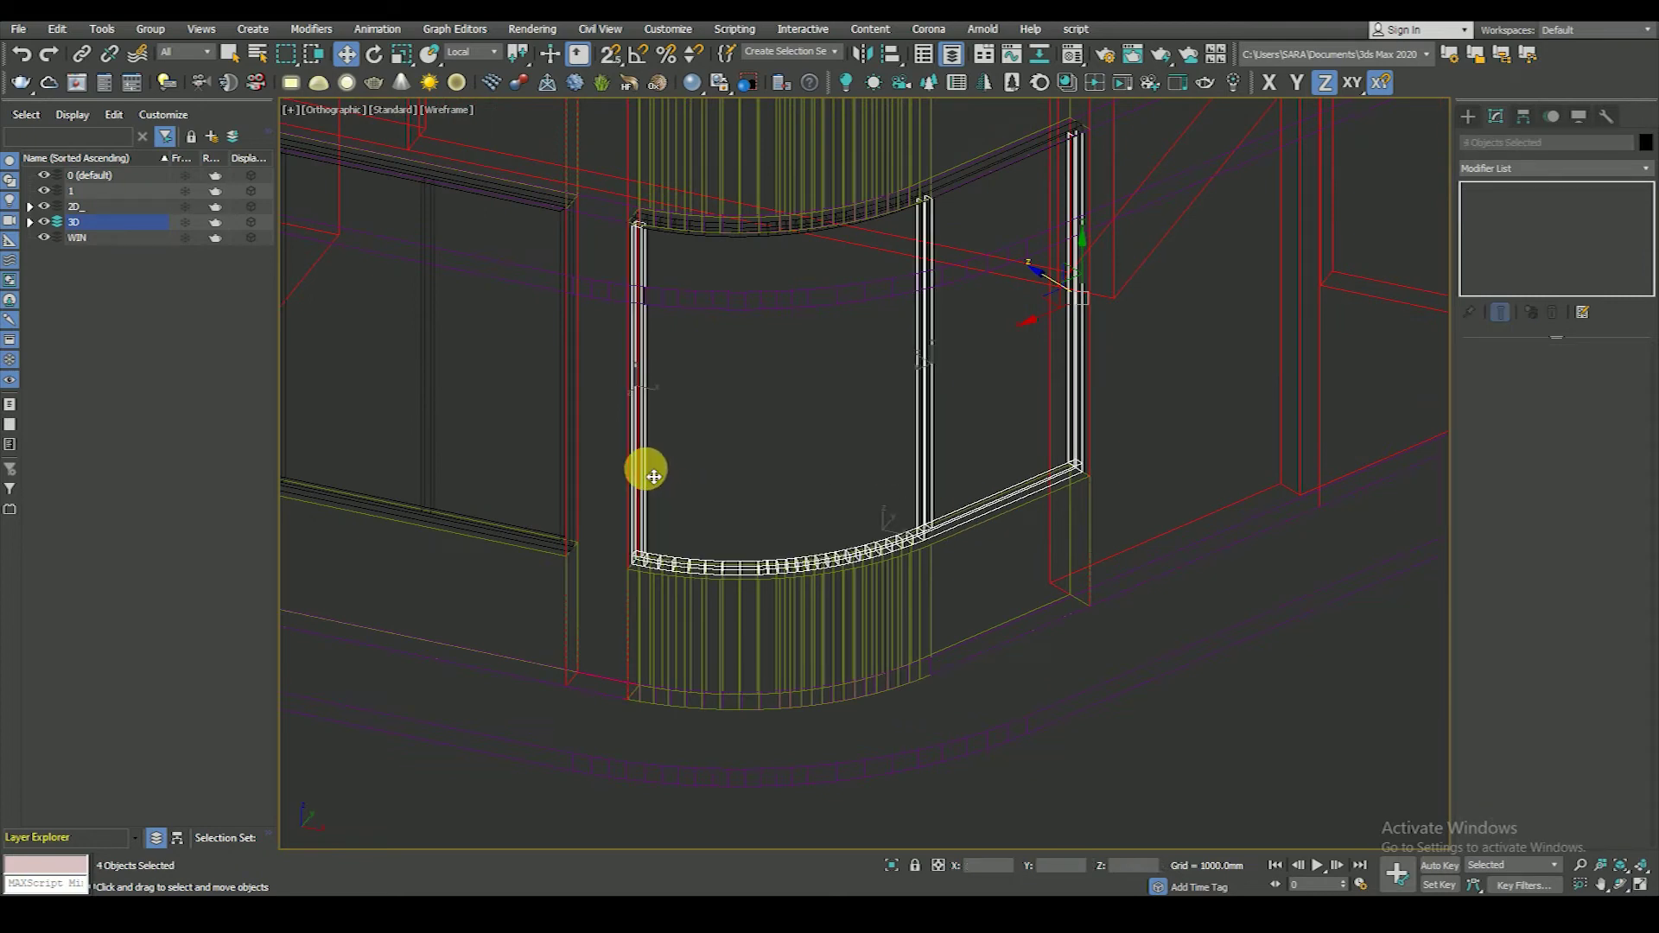
pyautogui.scroll(-3, 775, 529)
pyautogui.moveTo(775, 529)
pyautogui.keyDown('alt'); pyautogui.mouseDown(button='middle')
pyautogui.moveTo(789, 537)
pyautogui.moveTo(801, 471)
pyautogui.mouseUp(button='middle'); pyautogui.keyUp('alt')
pyautogui.scroll(3, 802, 471)
pyautogui.keyDown('ctrl'); pyautogui.click(847, 413); pyautogui.keyUp('ctrl')
# - View the floor from Top with View reference coordinates, then deselect everything
pyautogui.press('t')
pyautogui.scroll(-5, 903, 540)
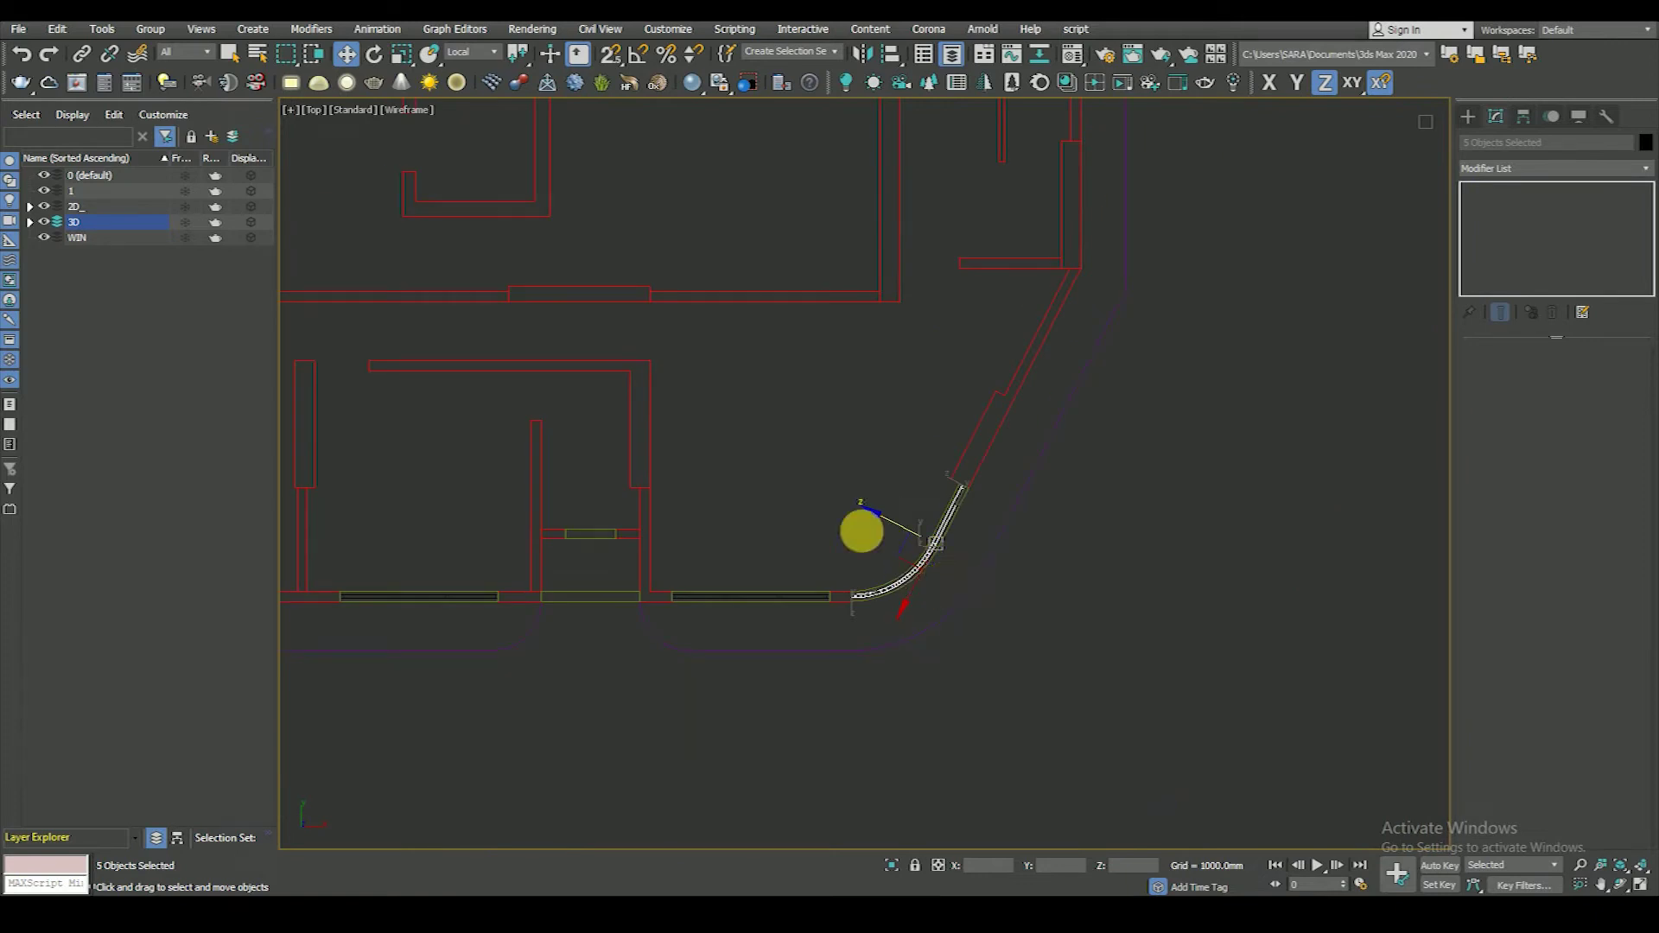
pyautogui.click(471, 52)
pyautogui.scroll(-5, 930, 572)
pyautogui.scroll(1, 930, 572)
pyautogui.scroll(5, 633, 546)
pyautogui.scroll(-3, 711, 556)
pyautogui.click(715, 693)
pyautogui.scroll(-3, 620, 496)
pyautogui.scroll(-1, 922, 529)
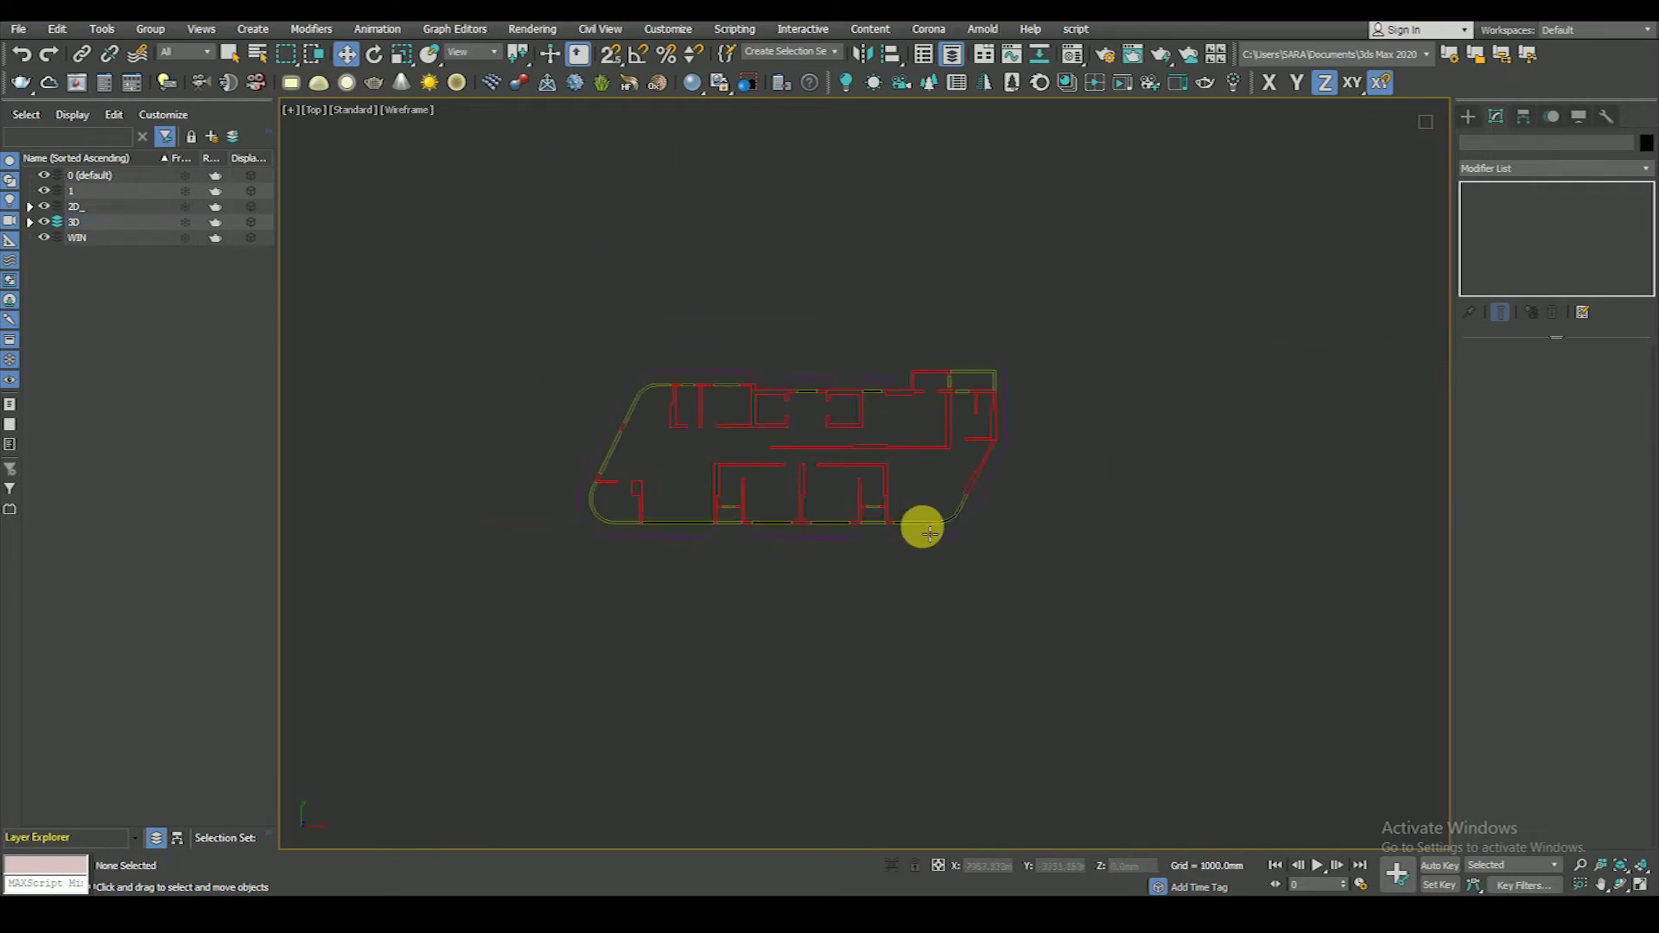
# - Activate the Line tool under Create > Shapes > Splines and bring up the AutoCAD plan
pyautogui.scroll(3, 815, 530)
pyautogui.scroll(1, 821, 525)
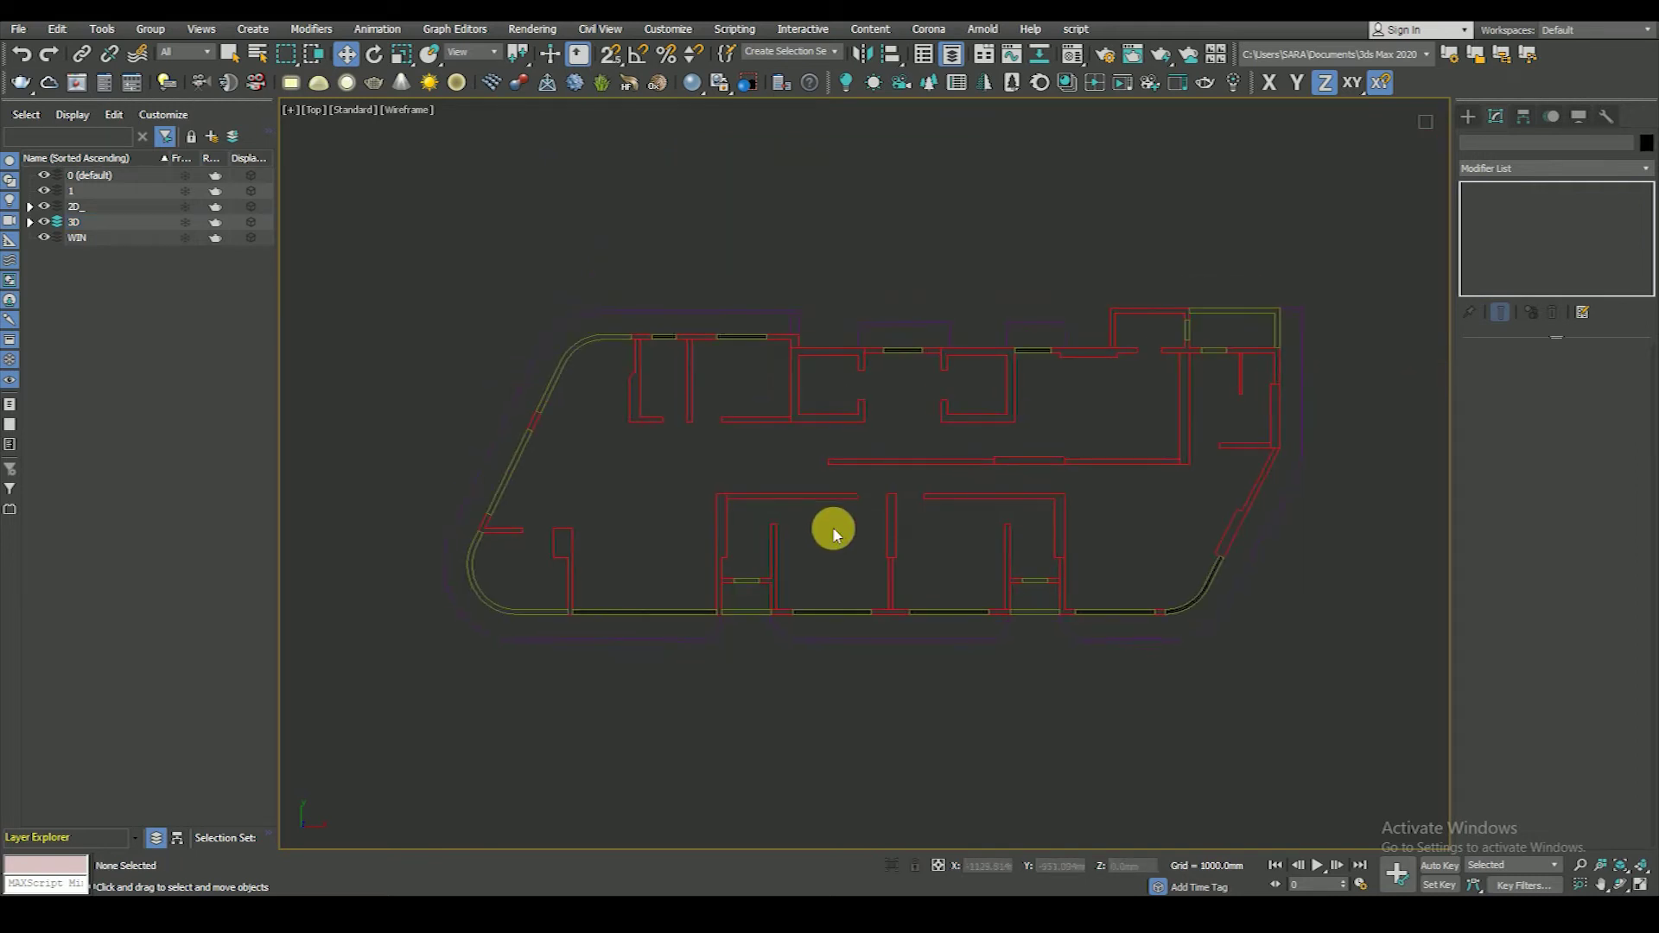
pyautogui.click(1469, 115)
pyautogui.click(1518, 234)
pyautogui.scroll(4, 559, 616)
pyautogui.scroll(-2, 728, 621)
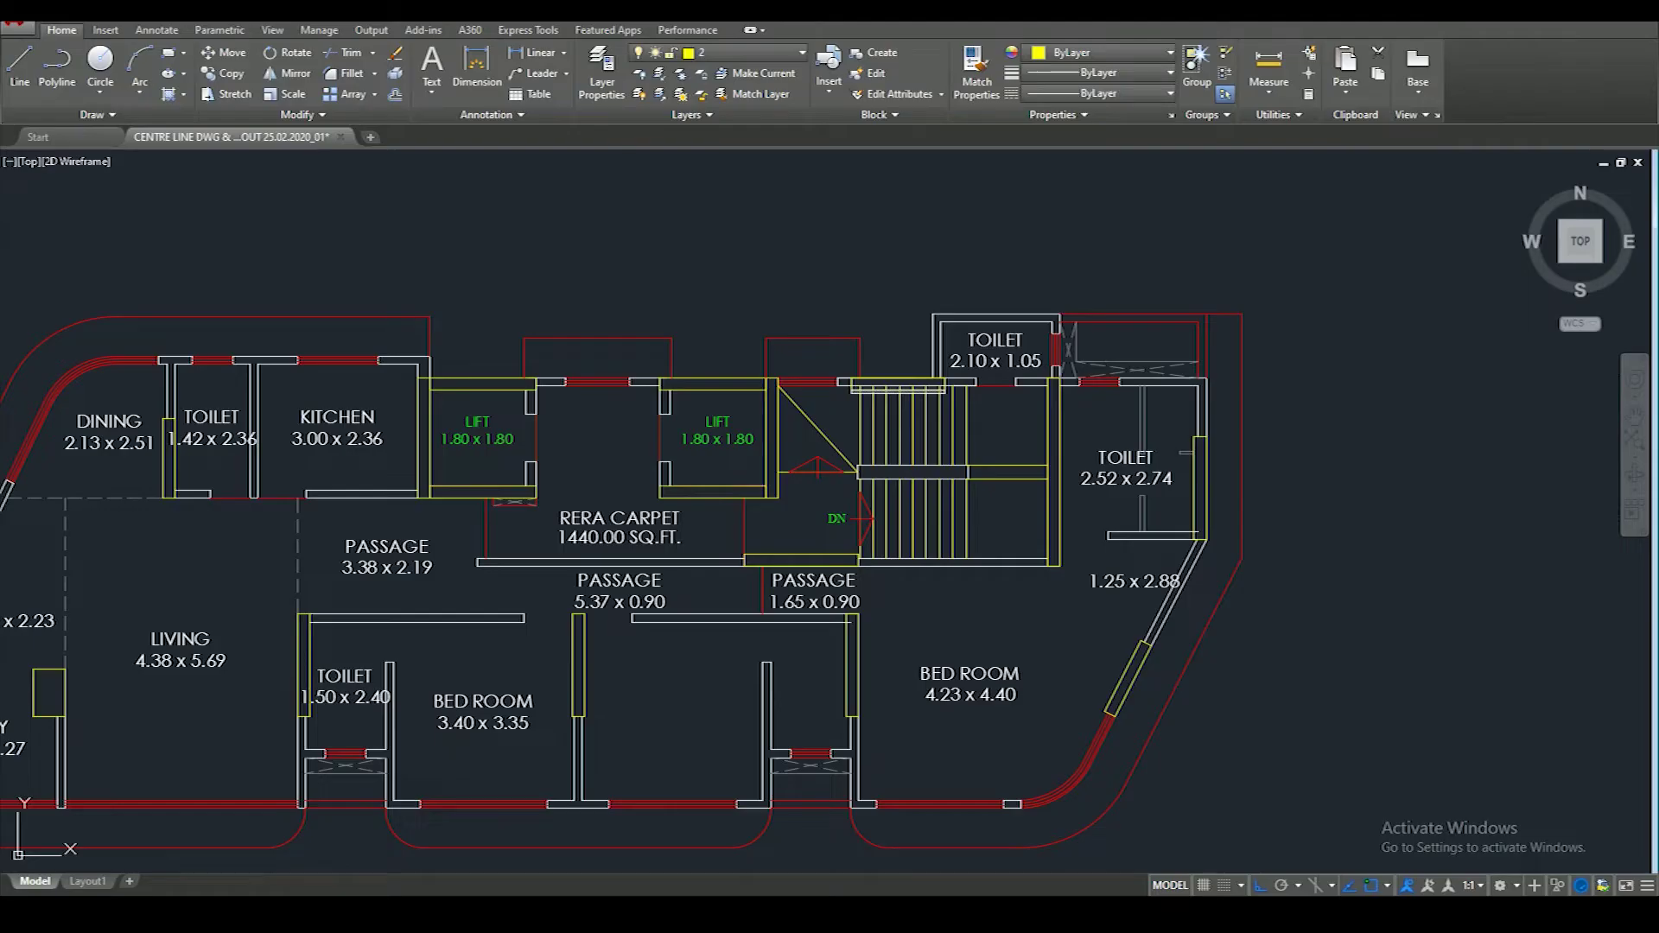
pyautogui.scroll(-3, 544, 521)
pyautogui.scroll(2, 543, 521)
pyautogui.scroll(2, 543, 521)
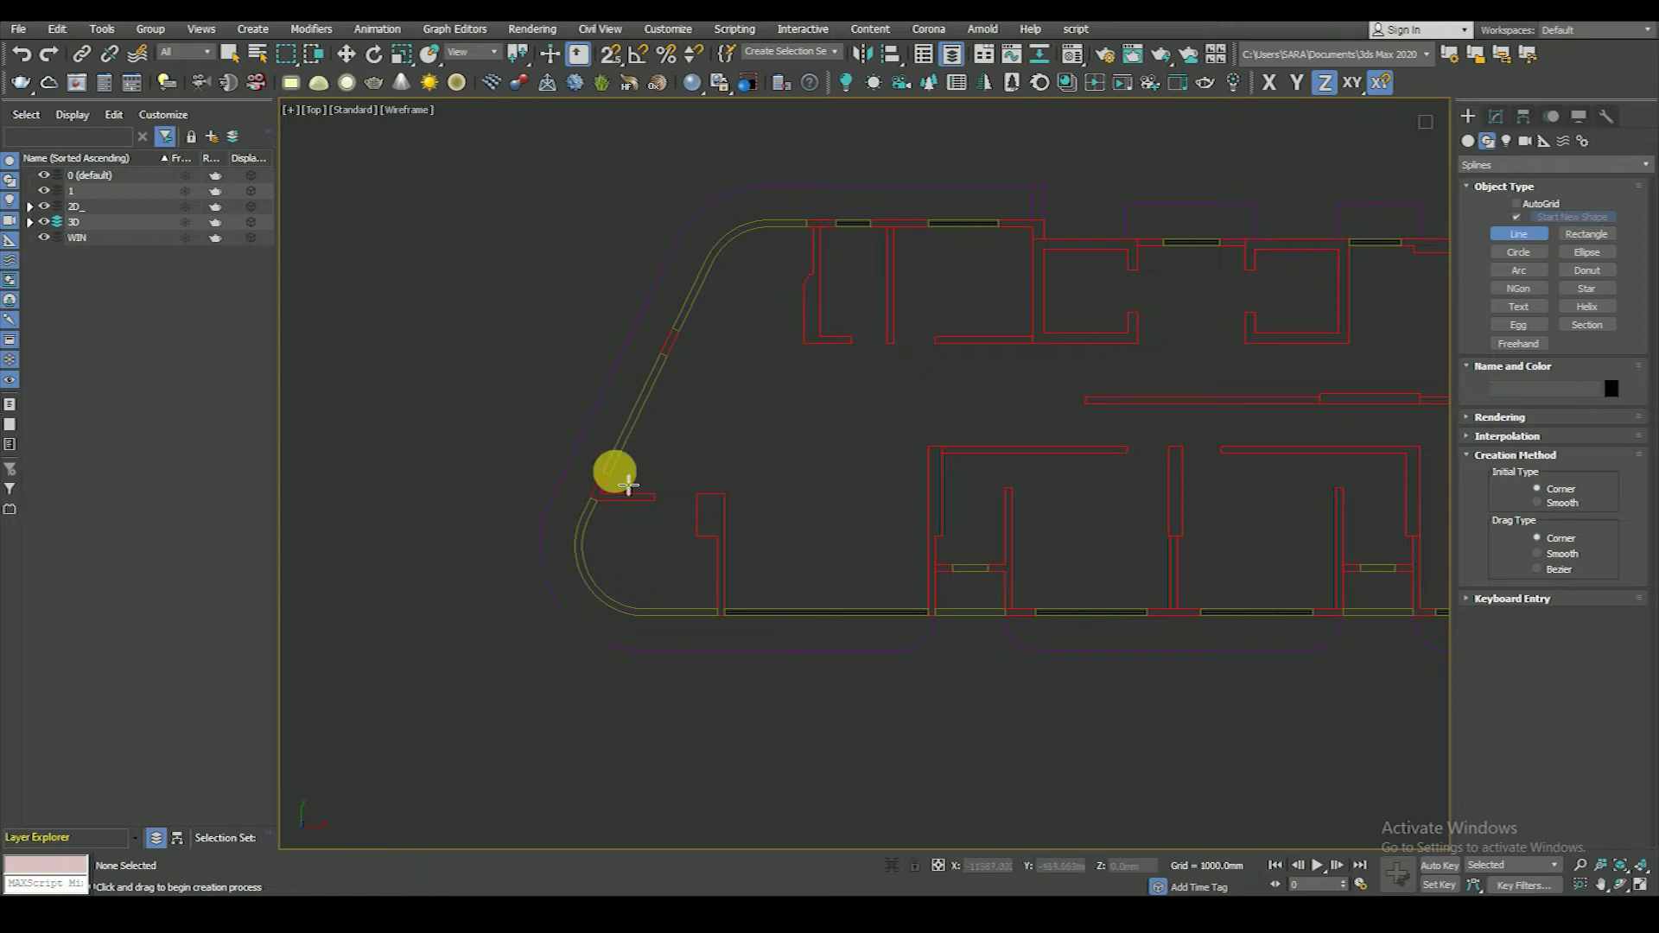
# - Look over the curved wall beside the UTILITY room in the AutoCAD plan
pyautogui.scroll(-3, 623, 467)
pyautogui.scroll(3, 674, 466)
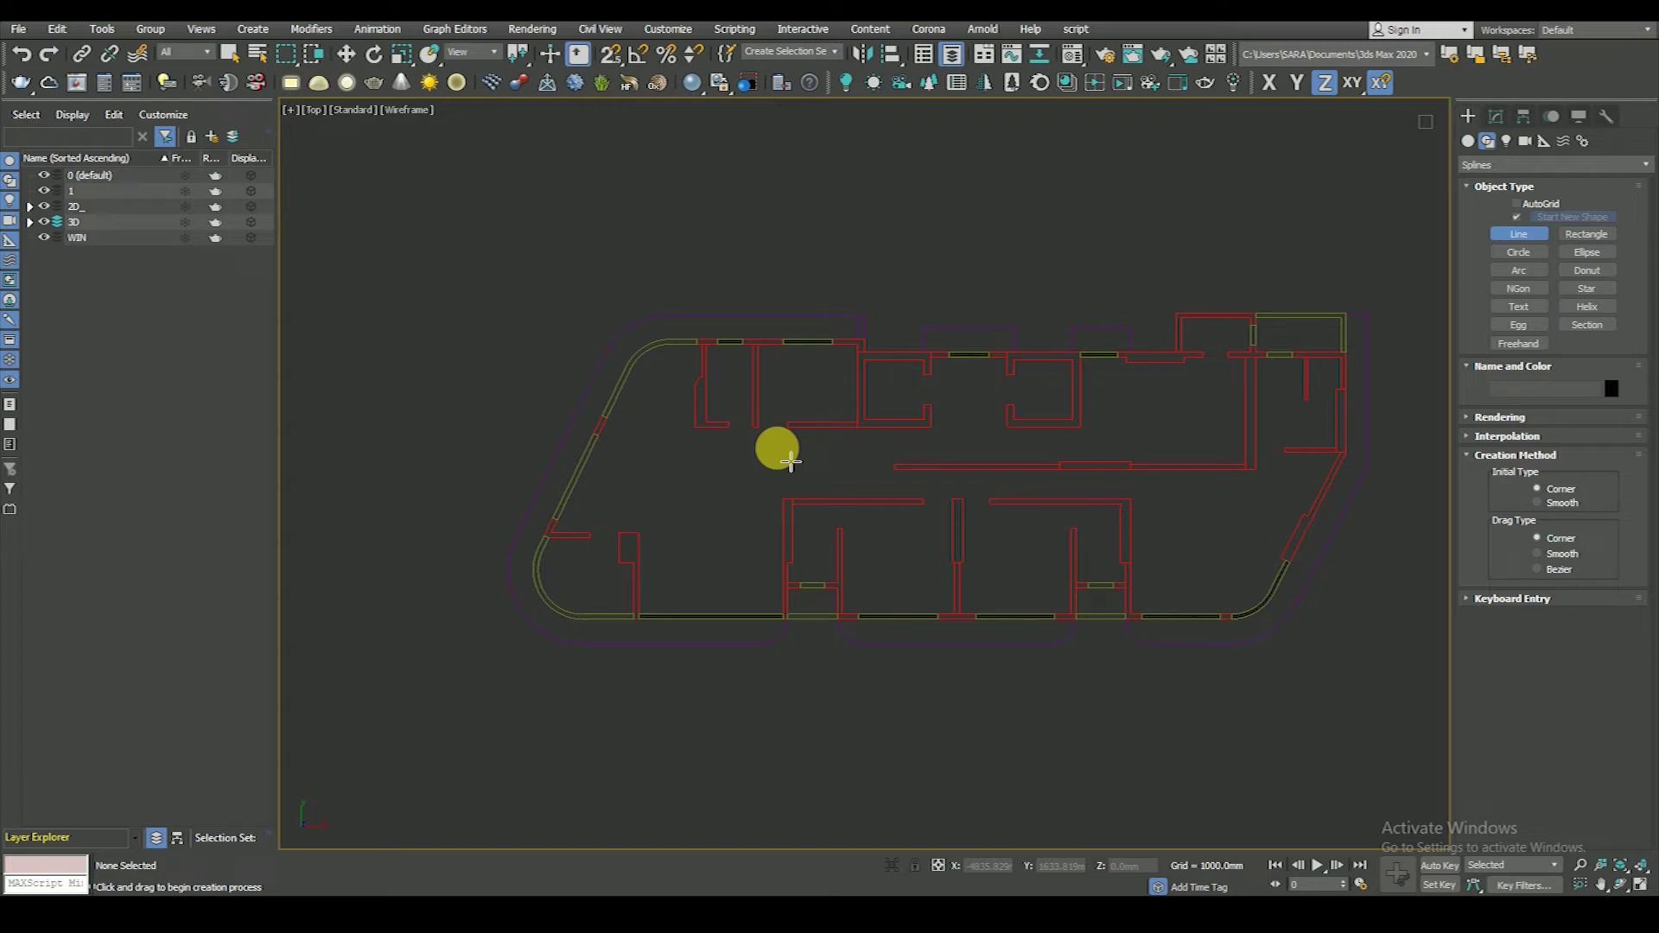
# - Turn on vertex snapping and pan the Top view over the curved corner
pyautogui.scroll(2, 618, 633)
pyautogui.scroll(4, 619, 634)
pyautogui.scroll(2, 922, 641)
pyautogui.press('s')
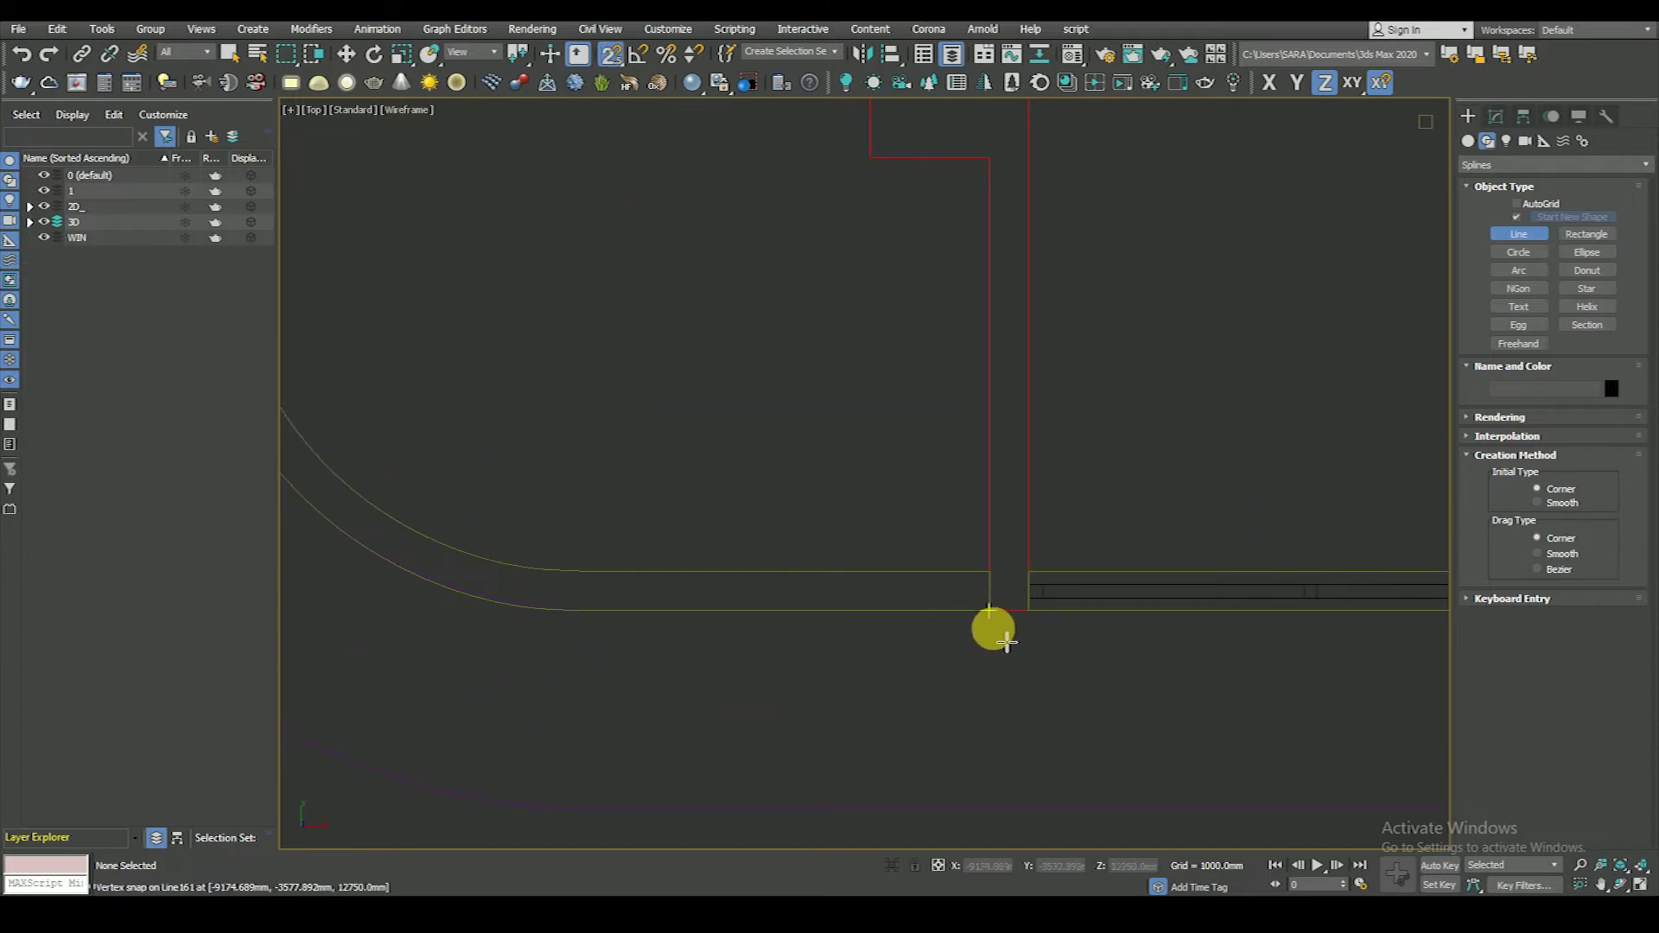
pyautogui.scroll(-4, 1007, 644)
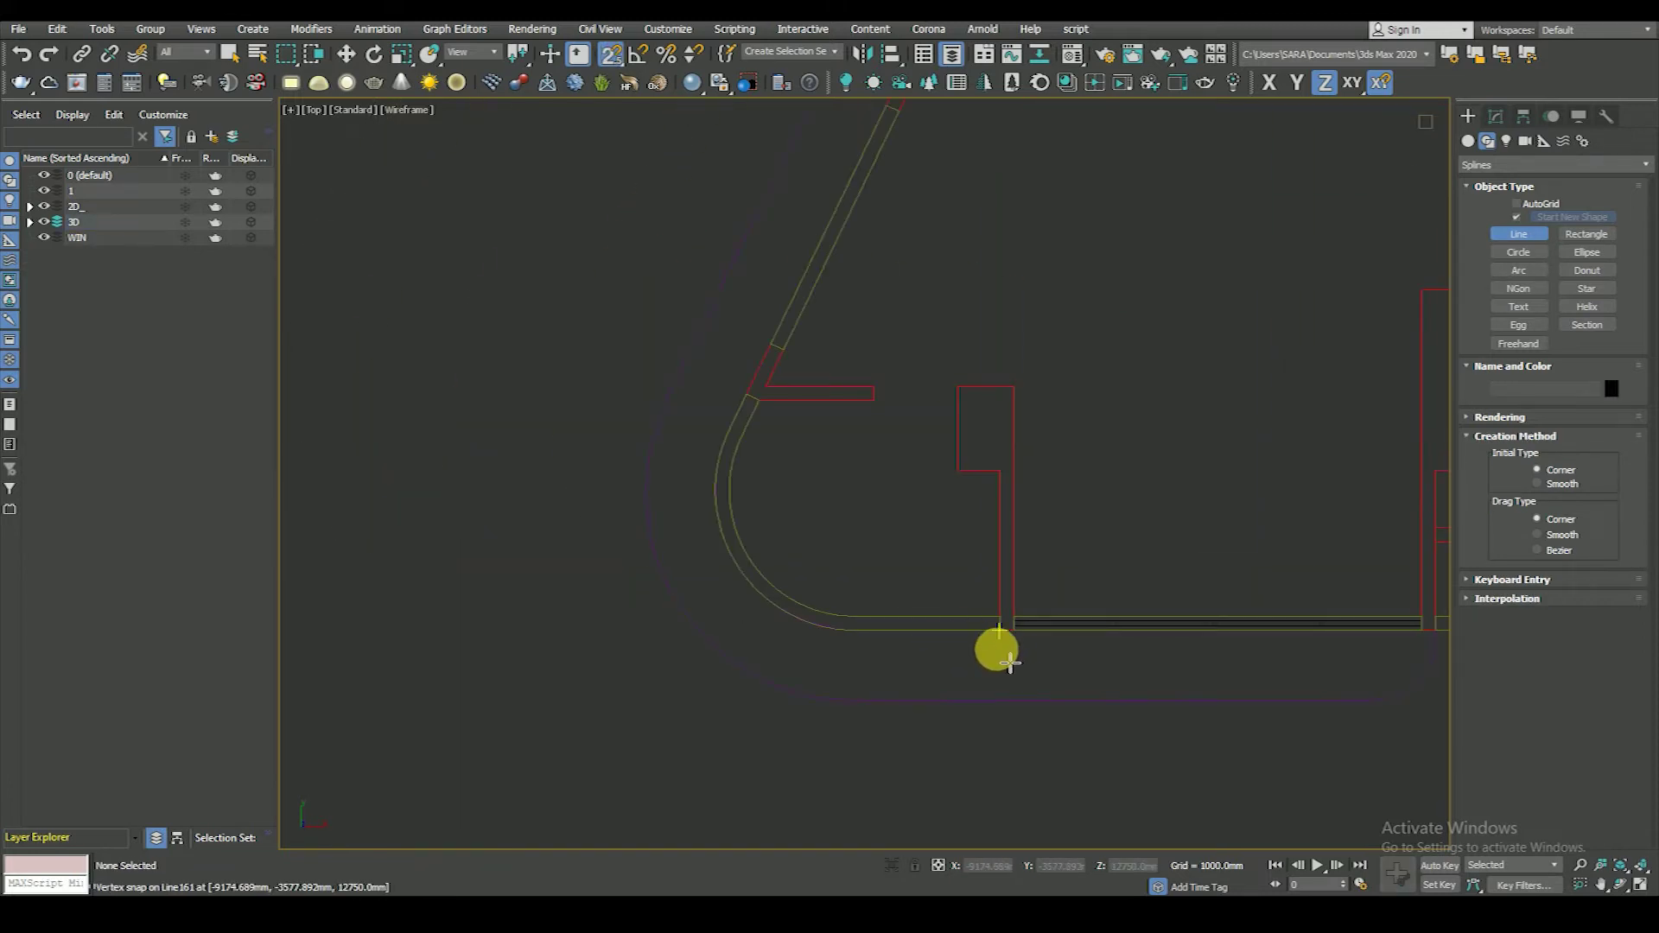
pyautogui.scroll(4, 994, 642)
pyautogui.scroll(-4, 1002, 640)
pyautogui.click(346, 54)
pyautogui.scroll(-3, 605, 458)
pyautogui.moveTo(749, 499); pyautogui.dragTo(771, 553, button='middle')
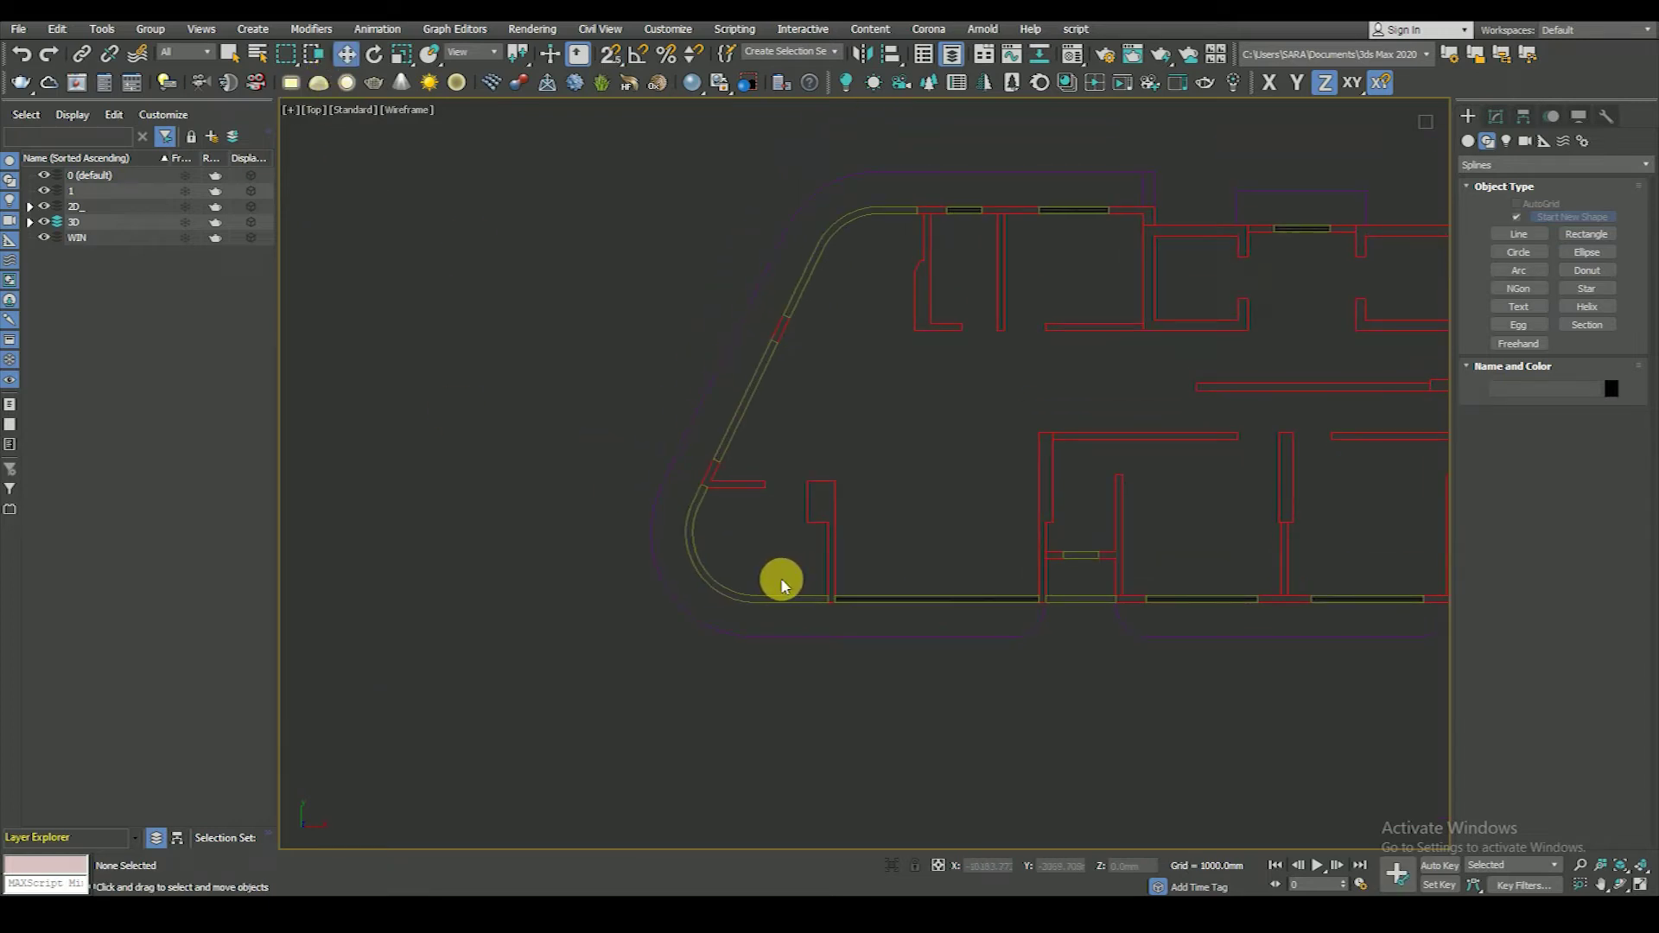
# - Draw a three-point line from the wall corner across the curved window opening
pyautogui.click(1519, 234)
pyautogui.scroll(5, 782, 596)
pyautogui.click(927, 644)
pyautogui.click(637, 647)
pyautogui.scroll(-3, 639, 650)
pyautogui.scroll(3, 543, 517)
pyautogui.click(540, 403)
# - Finish the line and, at Vertex level, snap its end vertex onto the opening's end point
pyautogui.rightClick(687, 311)
pyautogui.click(1496, 116)
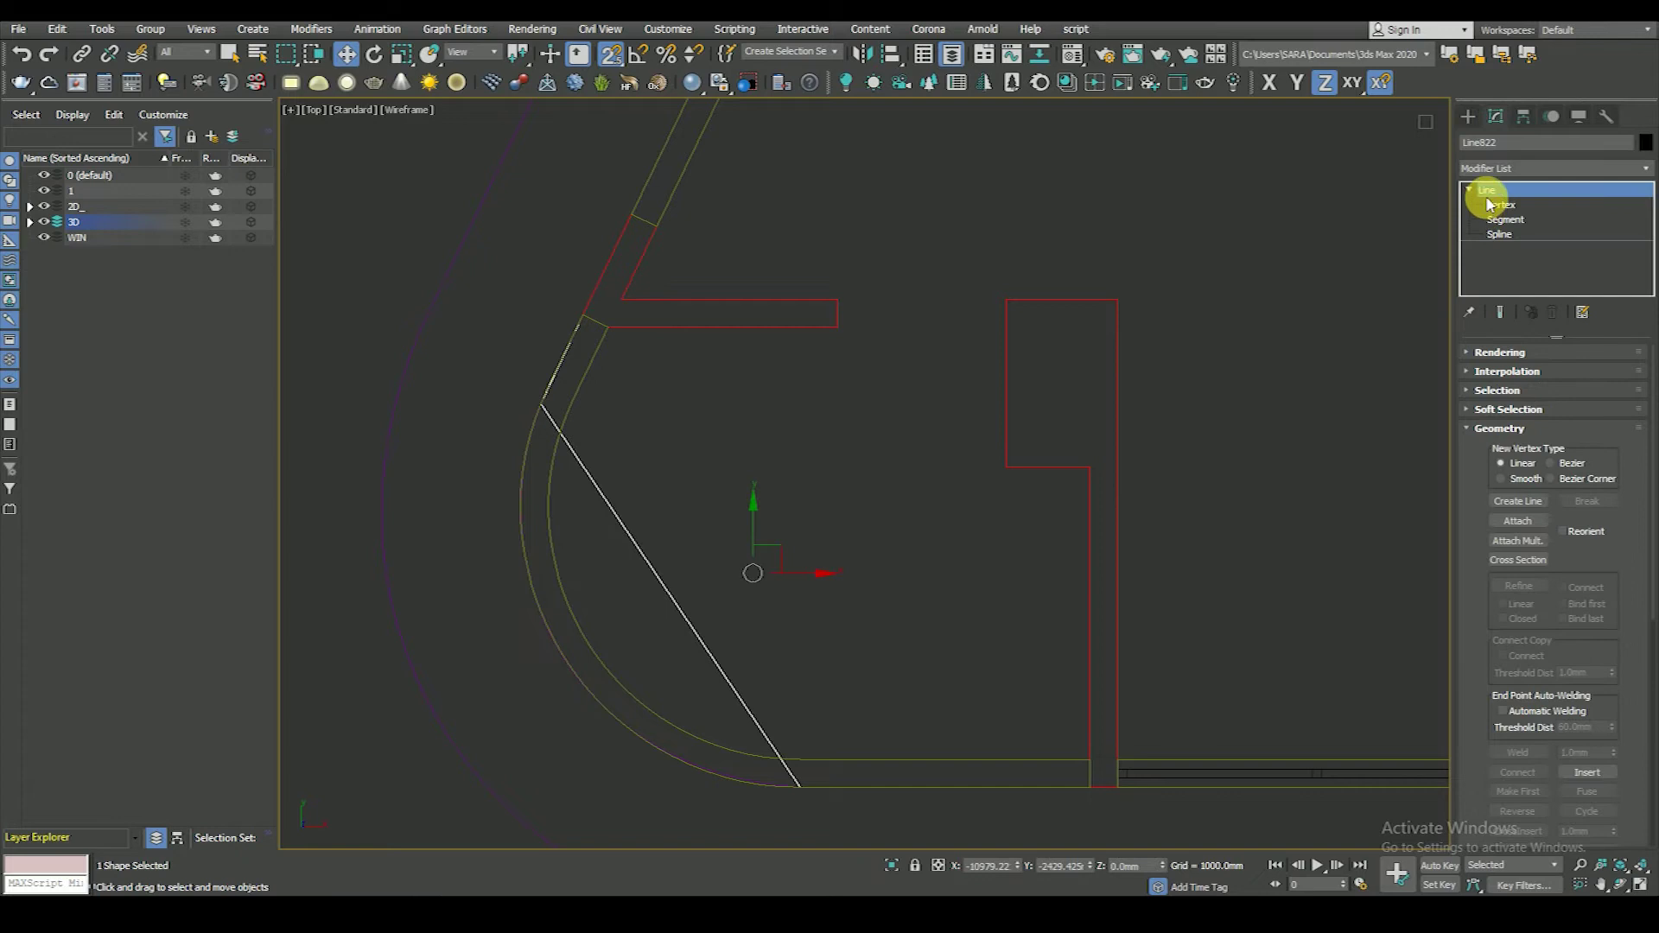
pyautogui.click(1500, 205)
pyautogui.scroll(3, 459, 430)
pyautogui.scroll(2, 529, 316)
pyautogui.click(608, 387)
pyautogui.moveTo(661, 462); pyautogui.dragTo(700, 743, button='middle')
pyautogui.moveTo(686, 657); pyautogui.dragTo(726, 361)
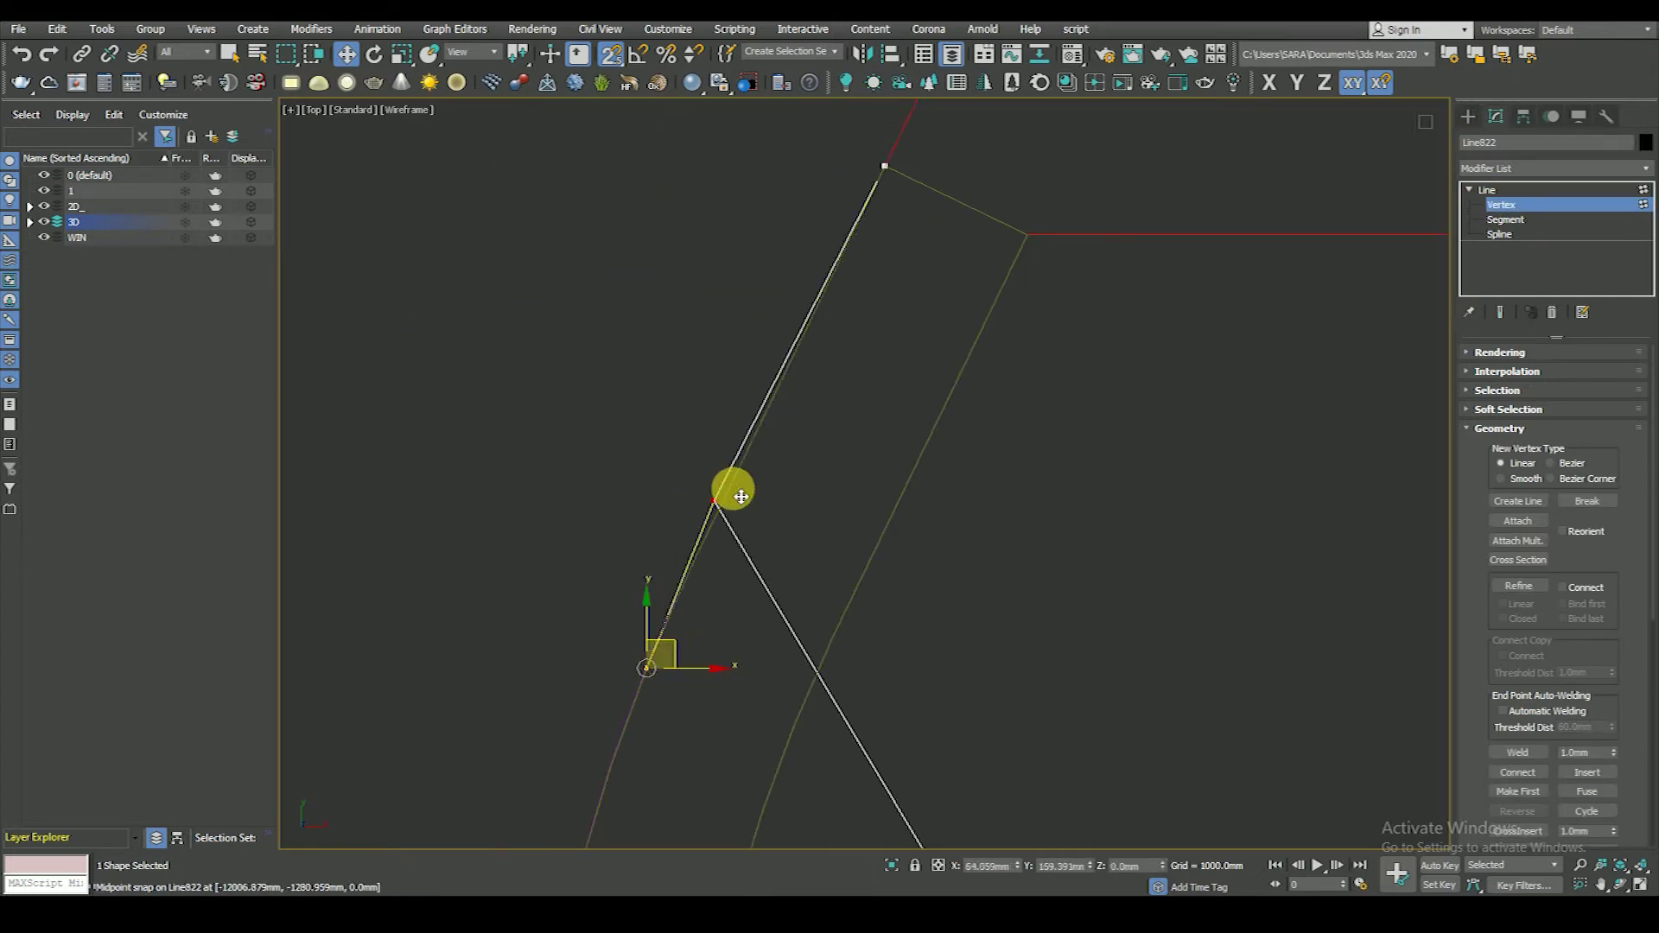
pyautogui.scroll(-4, 726, 361)
pyautogui.scroll(-2, 726, 362)
pyautogui.moveTo(809, 477); pyautogui.dragTo(812, 429, button='middle')
# - Refine a vertex at the line's midpoint and pull it out toward the curved wall
pyautogui.rightClick(903, 439)
pyautogui.click(864, 508)
pyautogui.click(1502, 205)
pyautogui.moveTo(883, 419); pyautogui.dragTo(756, 579)
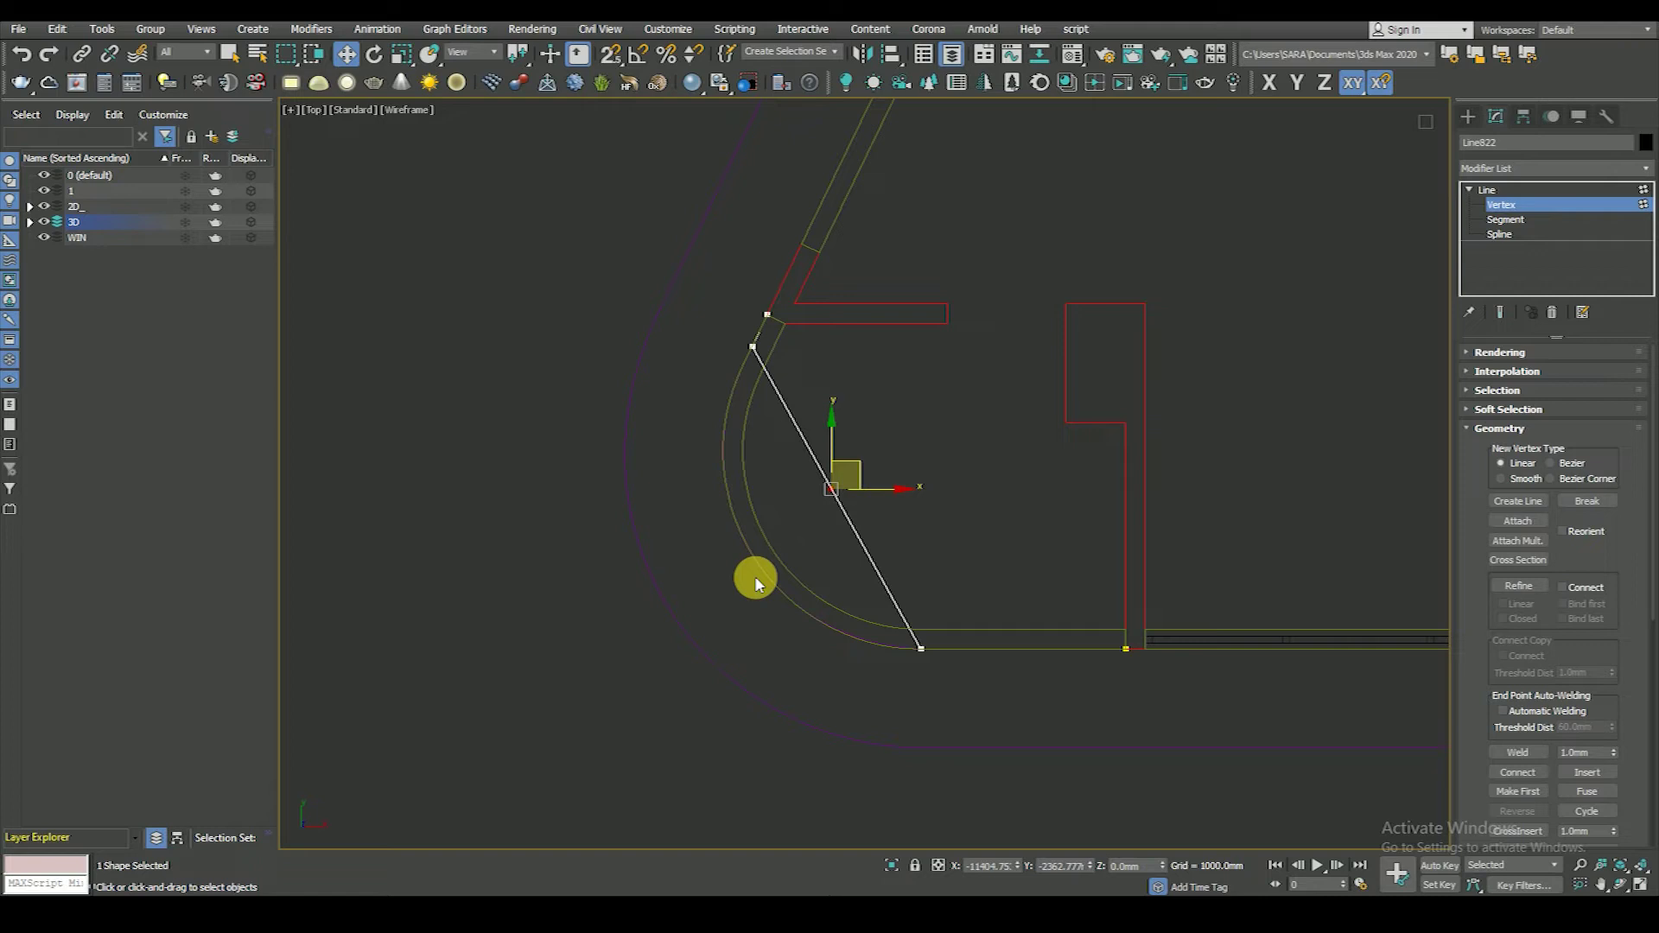
pyautogui.scroll(2, 761, 530)
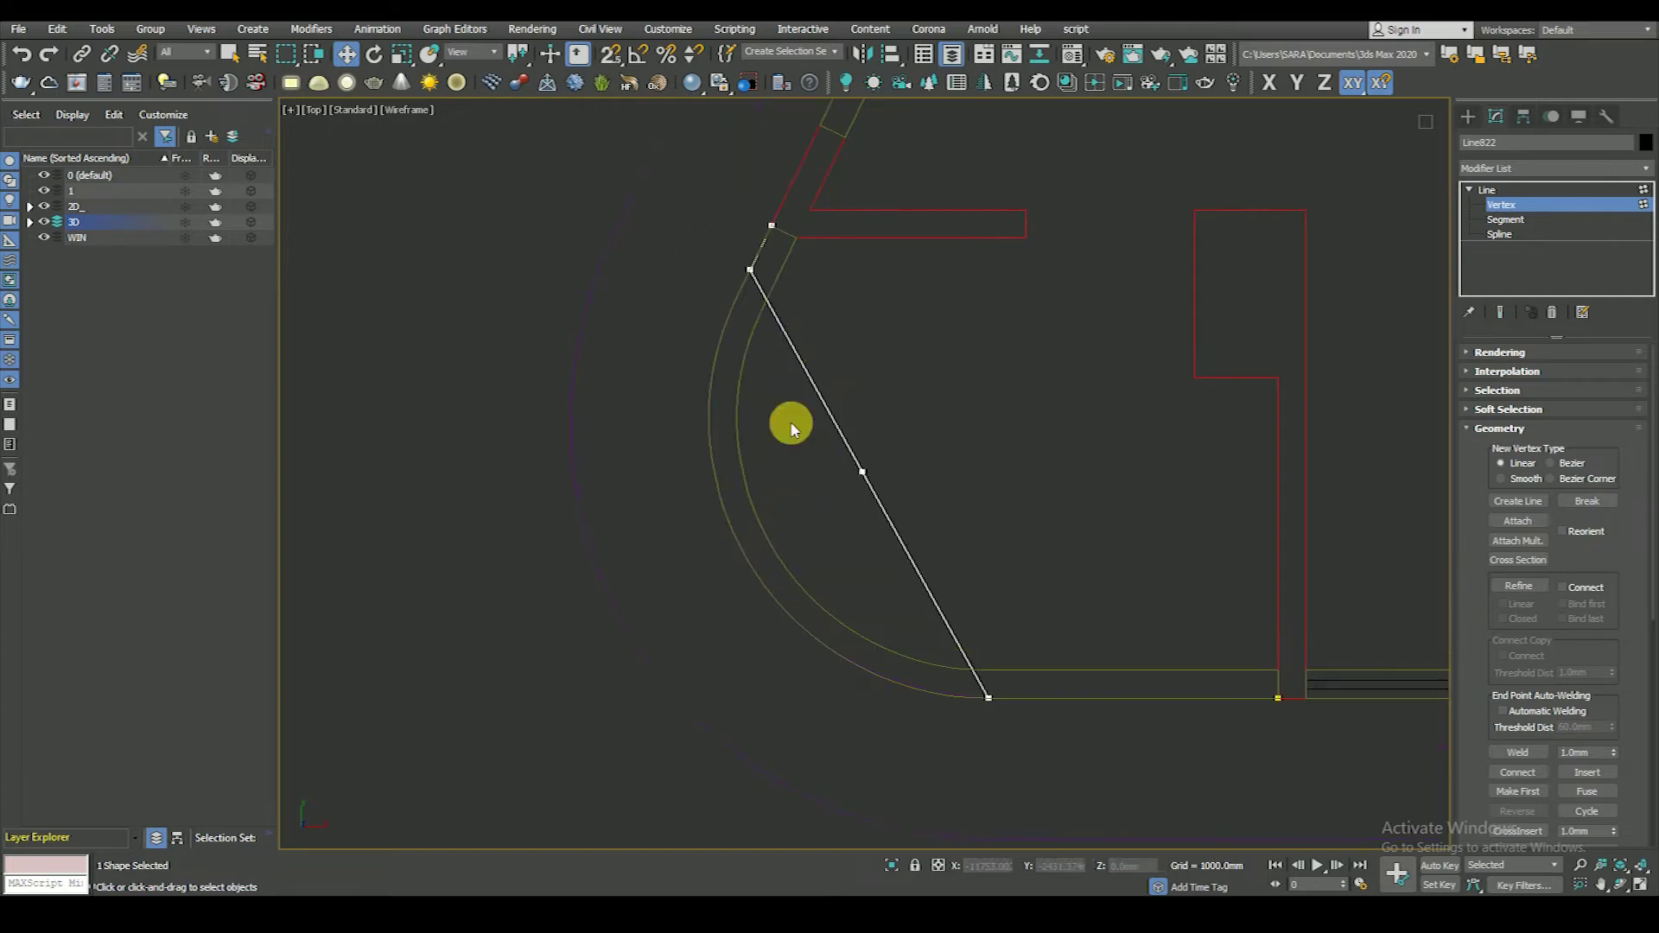
pyautogui.moveTo(890, 452); pyautogui.dragTo(777, 545)
pyautogui.press('s')
# - Make the upper vertex Bezier Corner and bend the upper segment along the arc
pyautogui.click(750, 270)
pyautogui.scroll(5, 754, 247)
pyautogui.scroll(3, 768, 425)
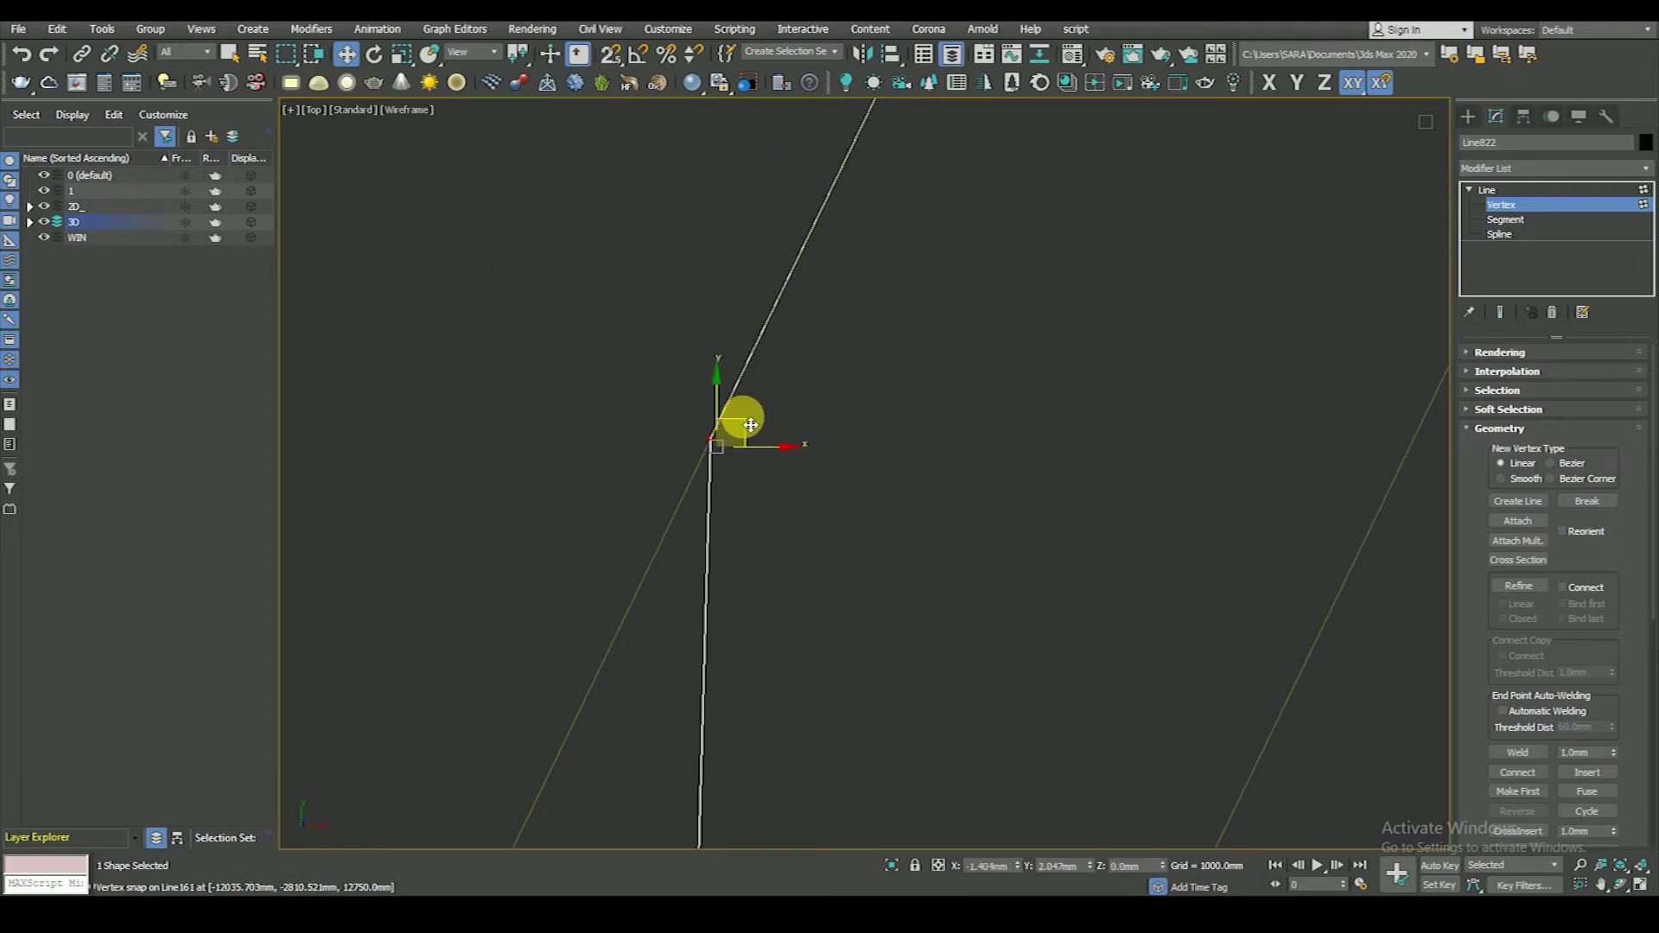
pyautogui.scroll(-2, 897, 545)
pyautogui.scroll(-2, 823, 408)
pyautogui.scroll(-2, 836, 300)
pyautogui.scroll(-2, 899, 380)
pyautogui.rightClick(926, 417)
pyautogui.click(871, 289)
pyautogui.moveTo(801, 373); pyautogui.dragTo(740, 403)
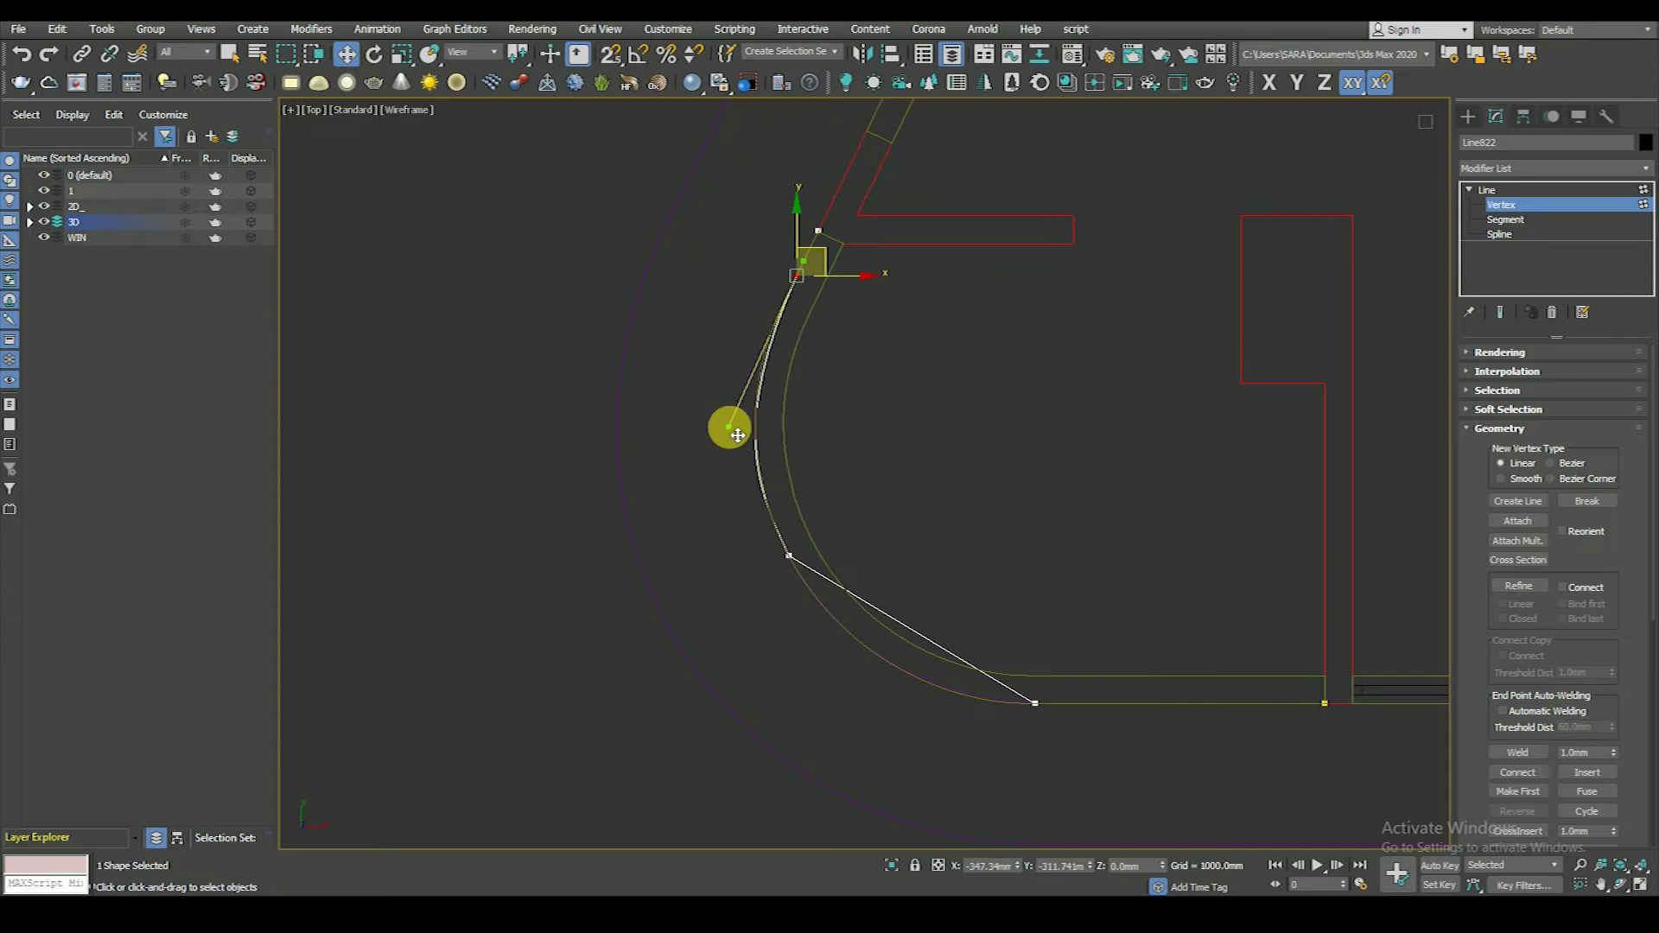
# - Make the lower vertex Bezier Corner and curve the lower segment along the wall
pyautogui.click(789, 555)
pyautogui.moveTo(846, 602); pyautogui.dragTo(804, 511, button='middle')
pyautogui.rightClick(925, 455)
pyautogui.click(873, 372)
pyautogui.scroll(2, 847, 450)
pyautogui.moveTo(838, 522); pyautogui.dragTo(834, 628)
# - Set the end vertex to smooth Bezier, levelling the curve into the straight part
pyautogui.click(1073, 661)
pyautogui.scroll(3, 908, 582)
pyautogui.scroll(1, 1097, 548)
pyautogui.rightClick(1090, 544)
pyautogui.click(1060, 435)
pyautogui.scroll(2, 1019, 484)
pyautogui.moveTo(730, 500); pyautogui.dragTo(832, 564)
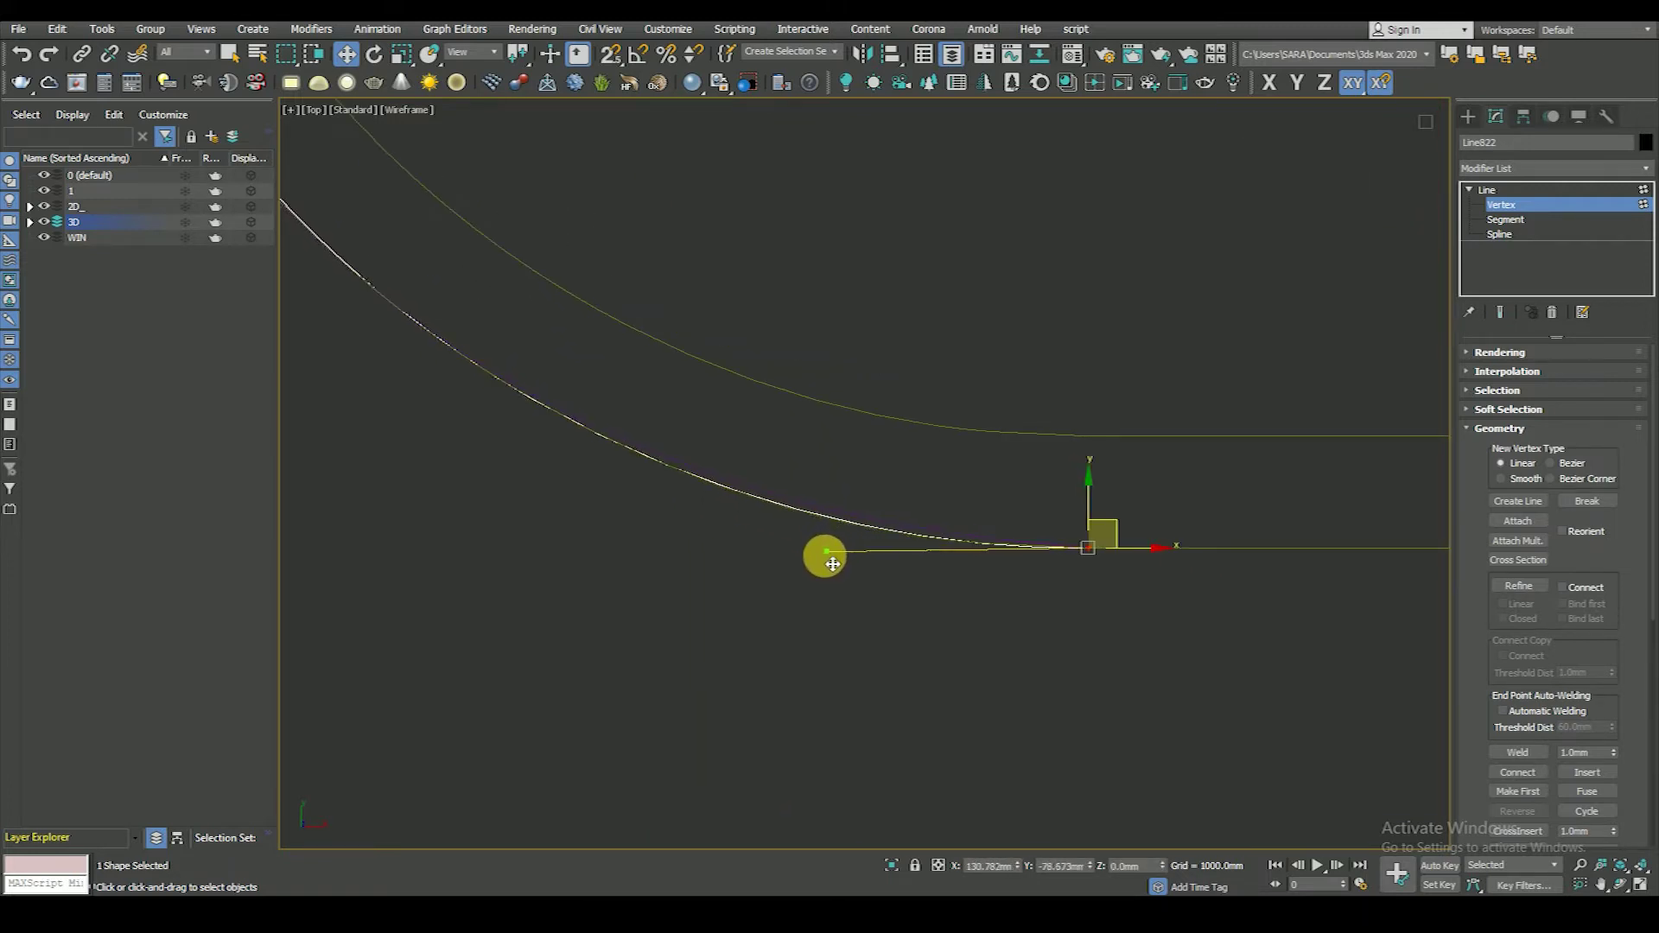
# - Fit the upper curve tighter to the wall and reselect the upper curve vertex
pyautogui.scroll(-3, 885, 603)
pyautogui.scroll(5, 598, 467)
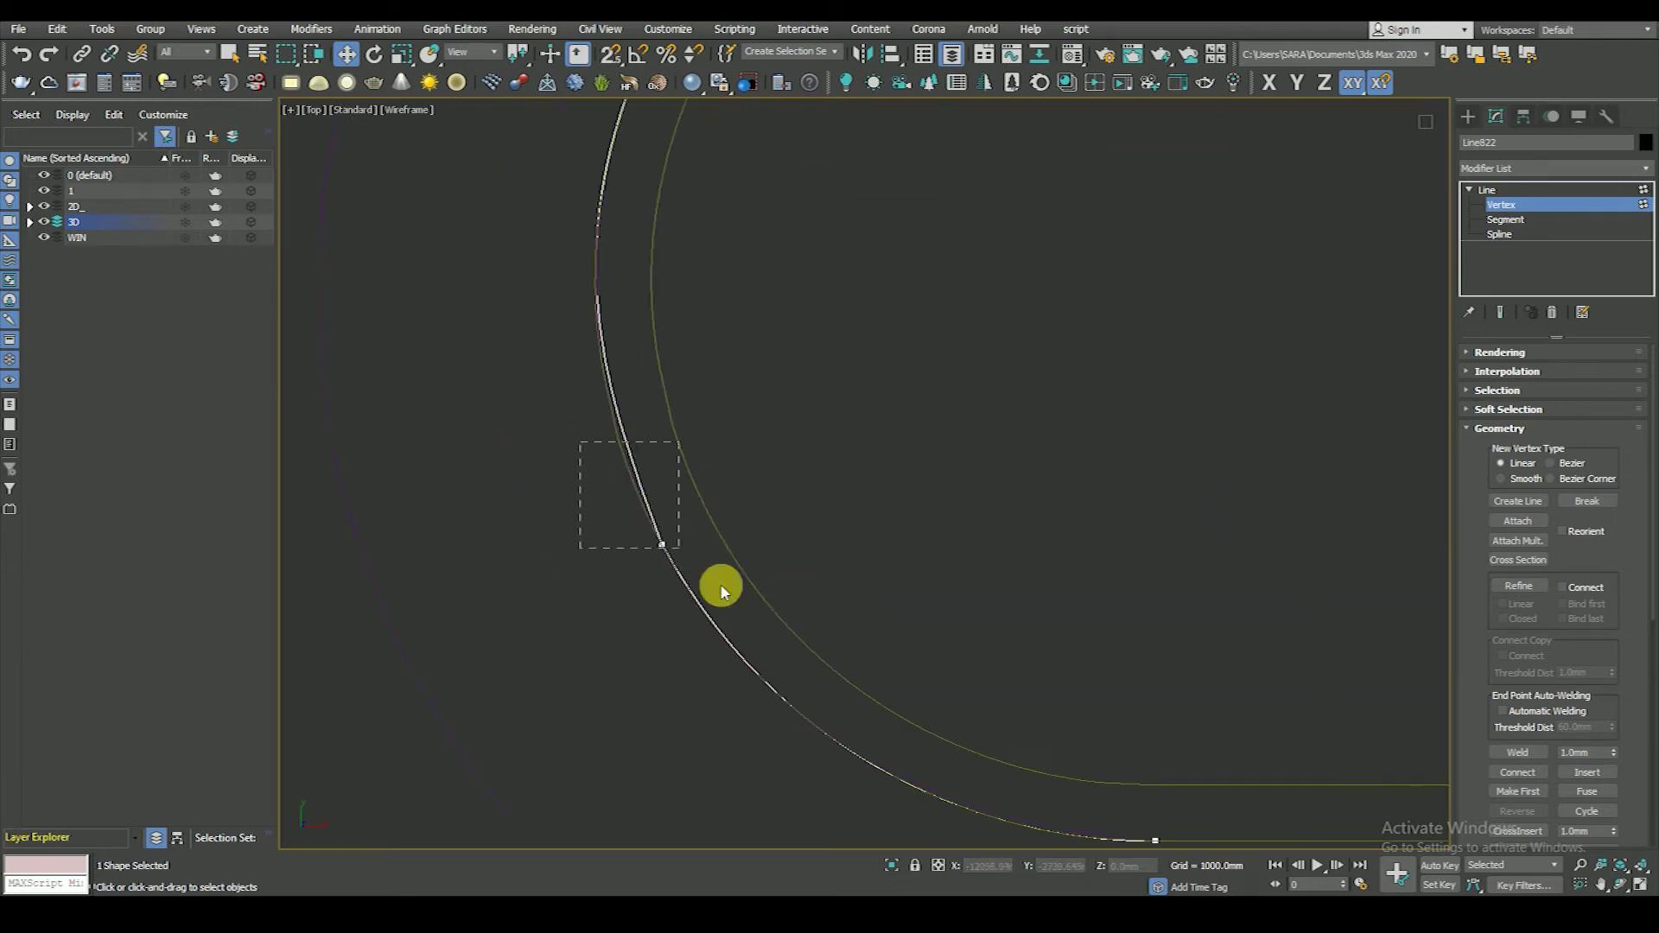
pyautogui.moveTo(599, 397); pyautogui.dragTo(613, 421)
pyautogui.scroll(-3, 762, 361)
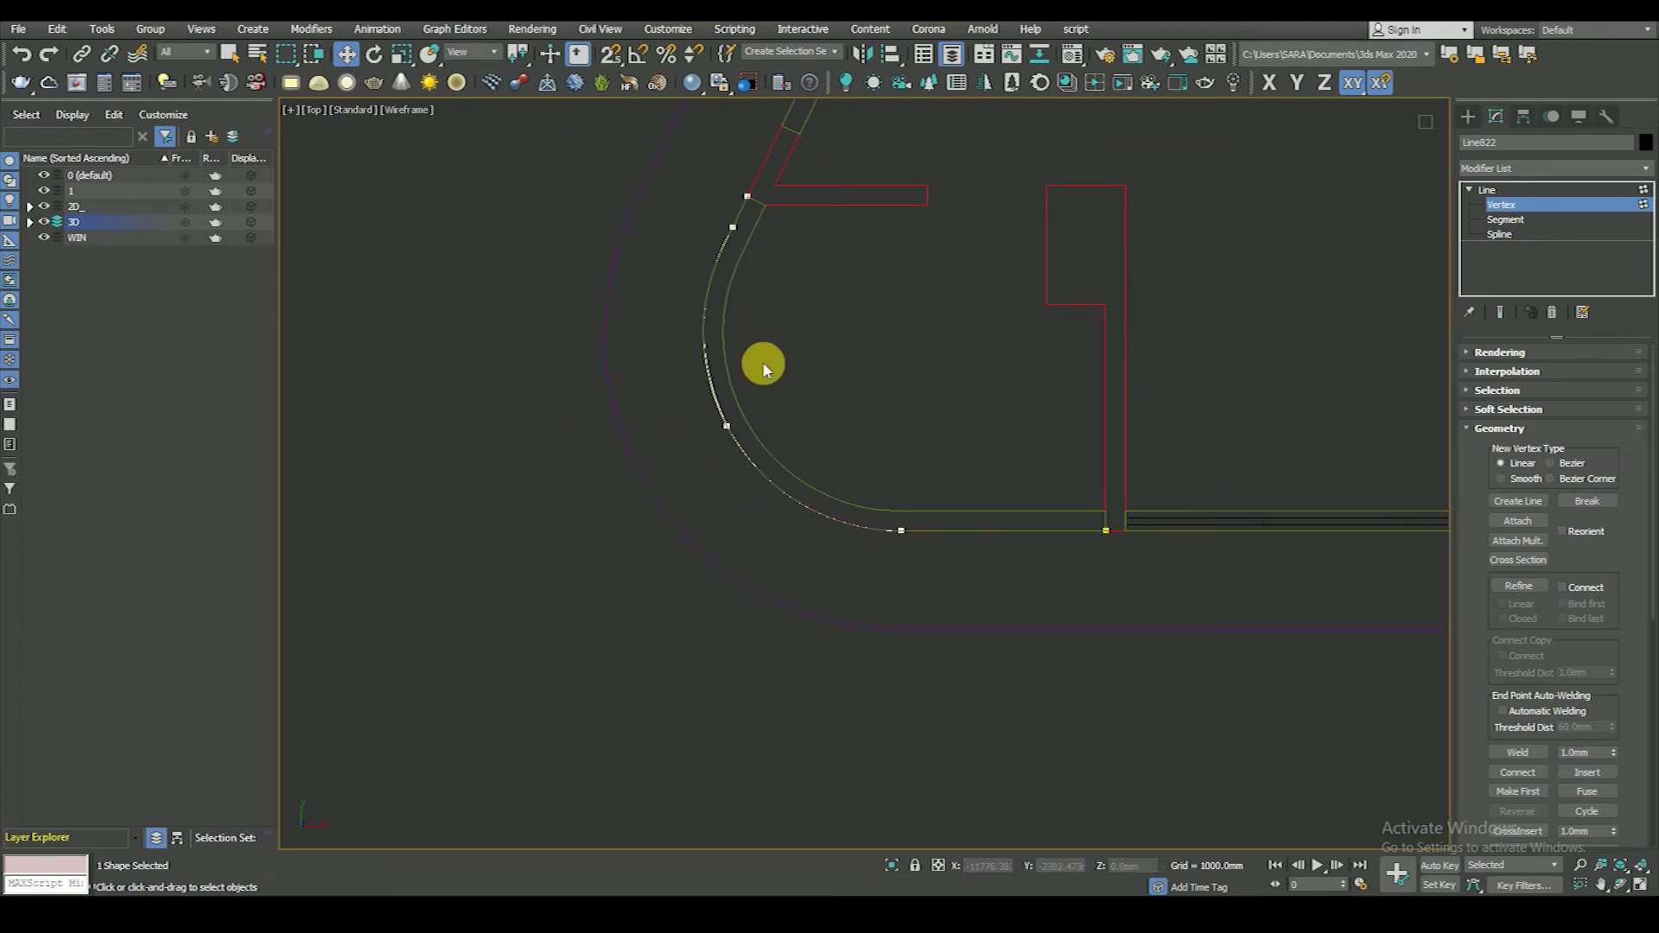
pyautogui.click(733, 226)
pyautogui.scroll(3, 671, 211)
pyautogui.scroll(-4, 856, 423)
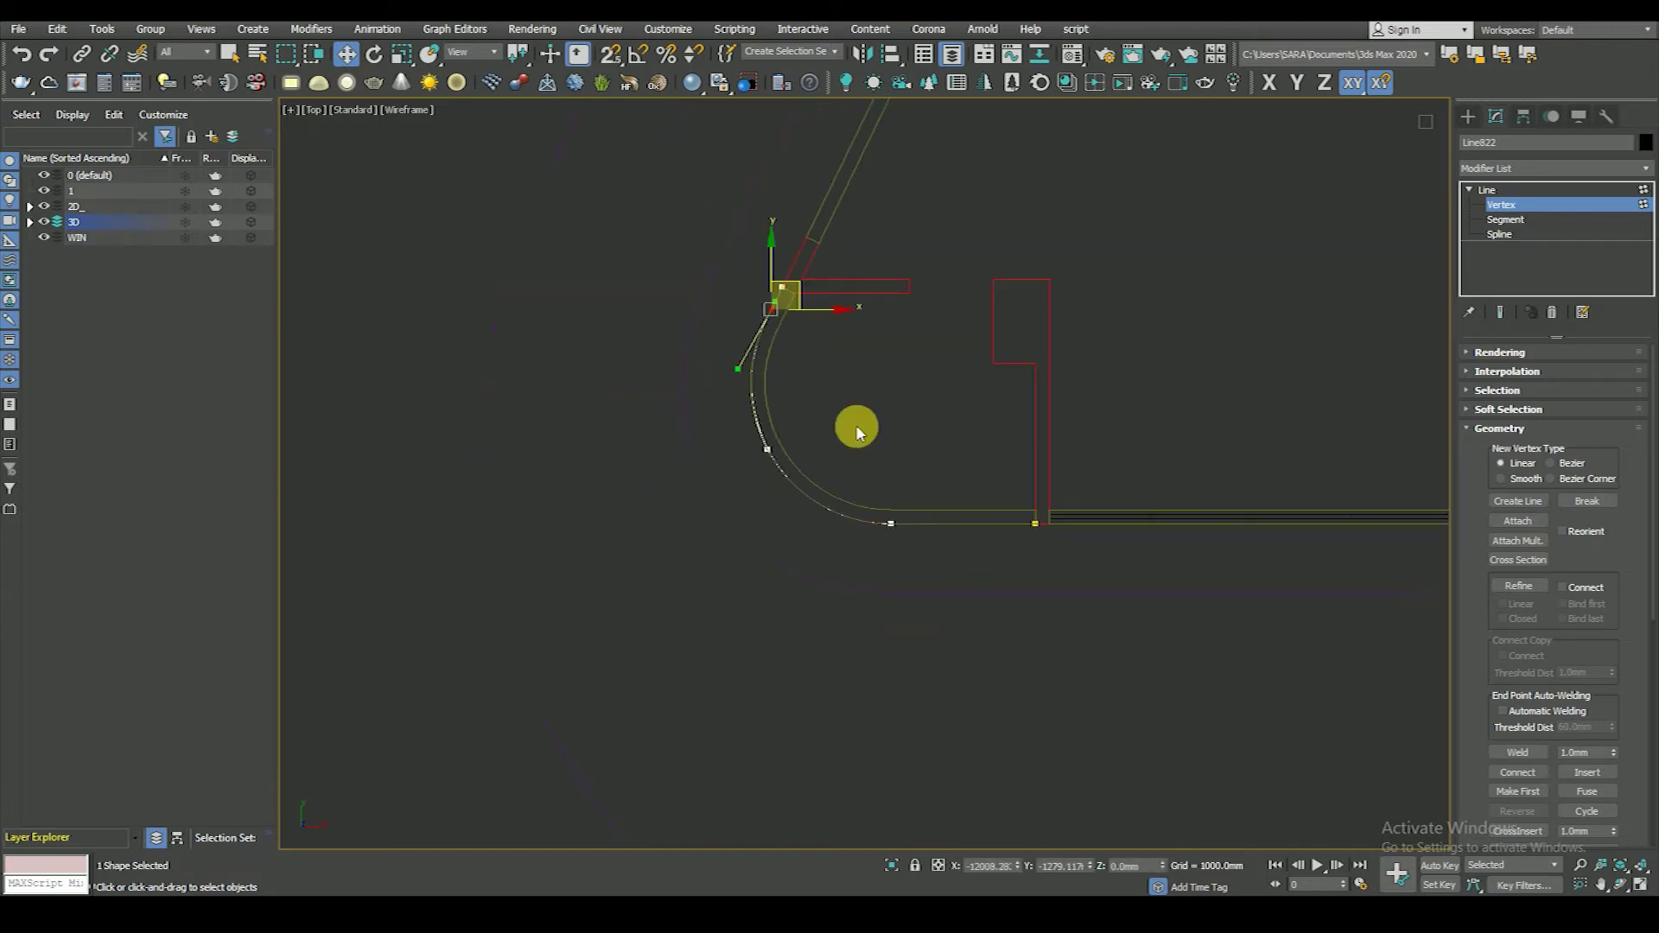
# - At Spline level, create an offset Outline copy of the curved spline
pyautogui.click(1500, 235)
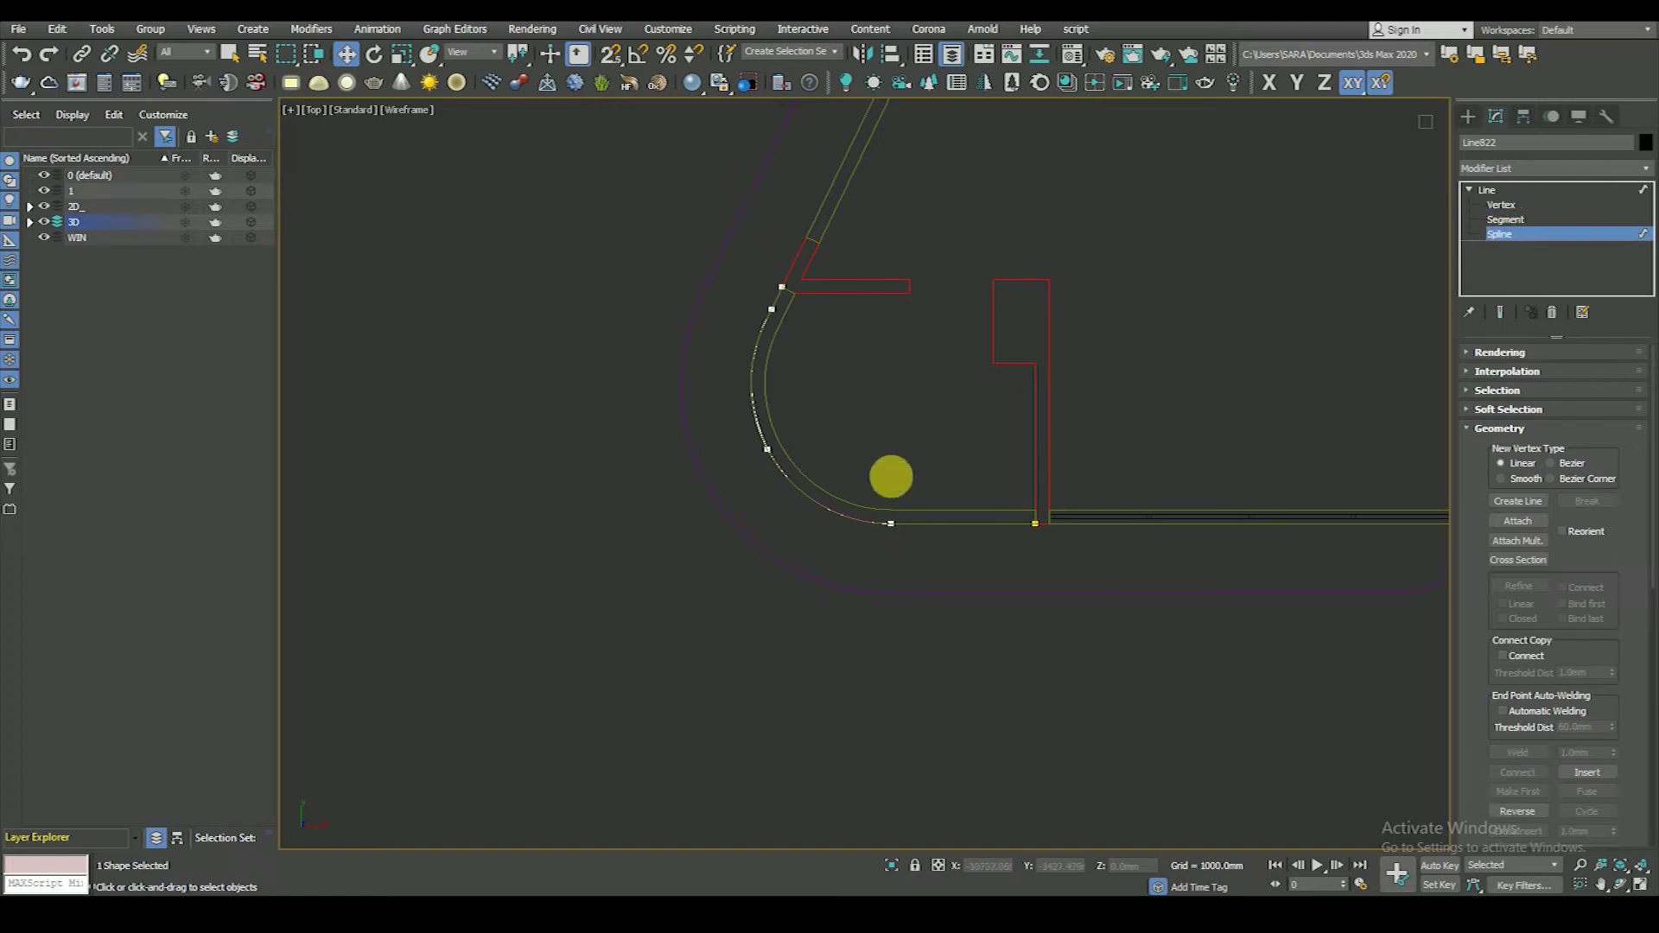
pyautogui.click(892, 477)
pyautogui.scroll(-2, 1476, 728)
pyautogui.scroll(-2, 1502, 670)
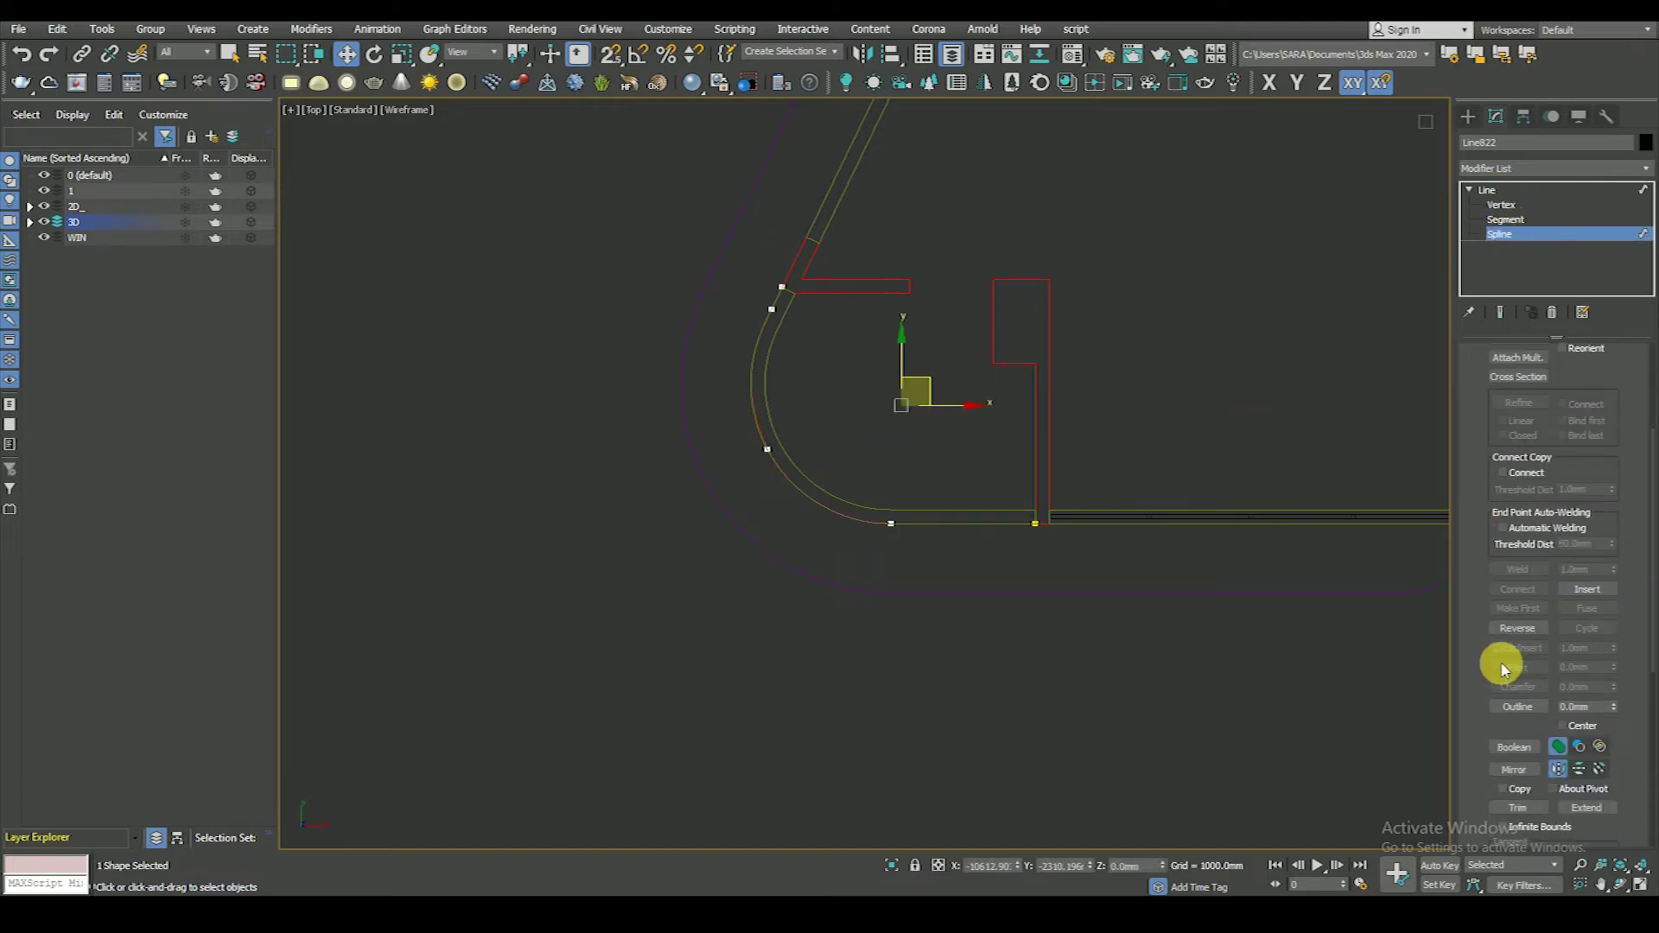
pyautogui.click(1513, 709)
pyautogui.scroll(5, 994, 522)
pyautogui.moveTo(1183, 531); pyautogui.dragTo(1216, 567)
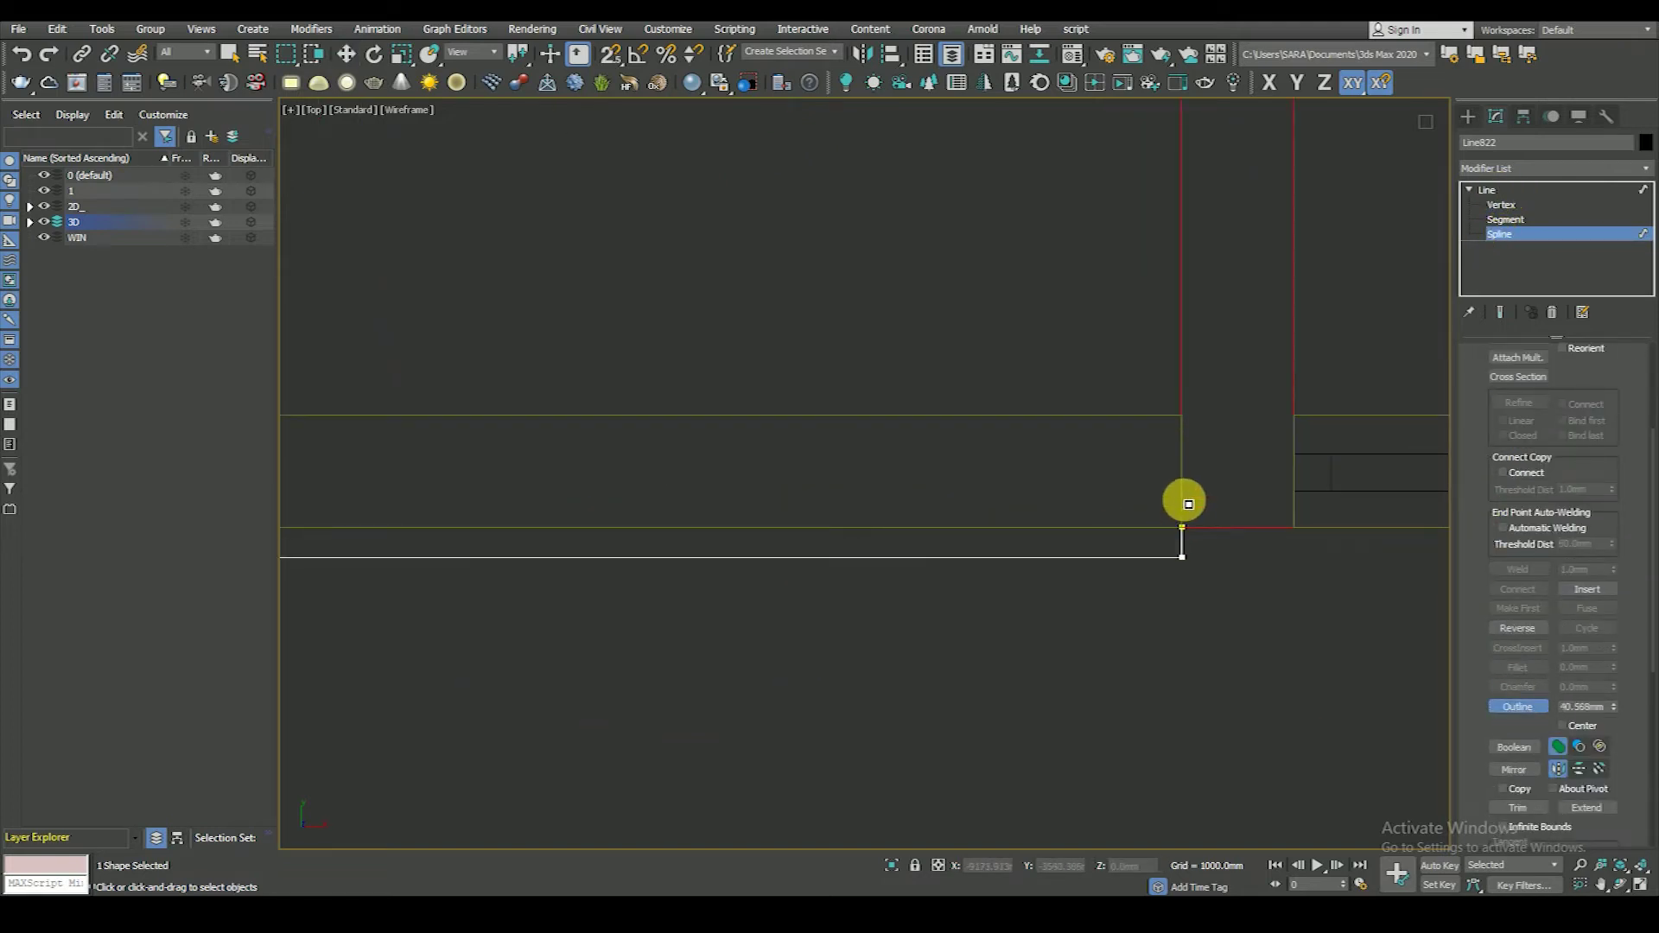
# - Clear the extra segments at the curve's end and return to the Line level
pyautogui.click(1502, 218)
pyautogui.moveTo(1197, 526); pyautogui.dragTo(1072, 620, button='middle')
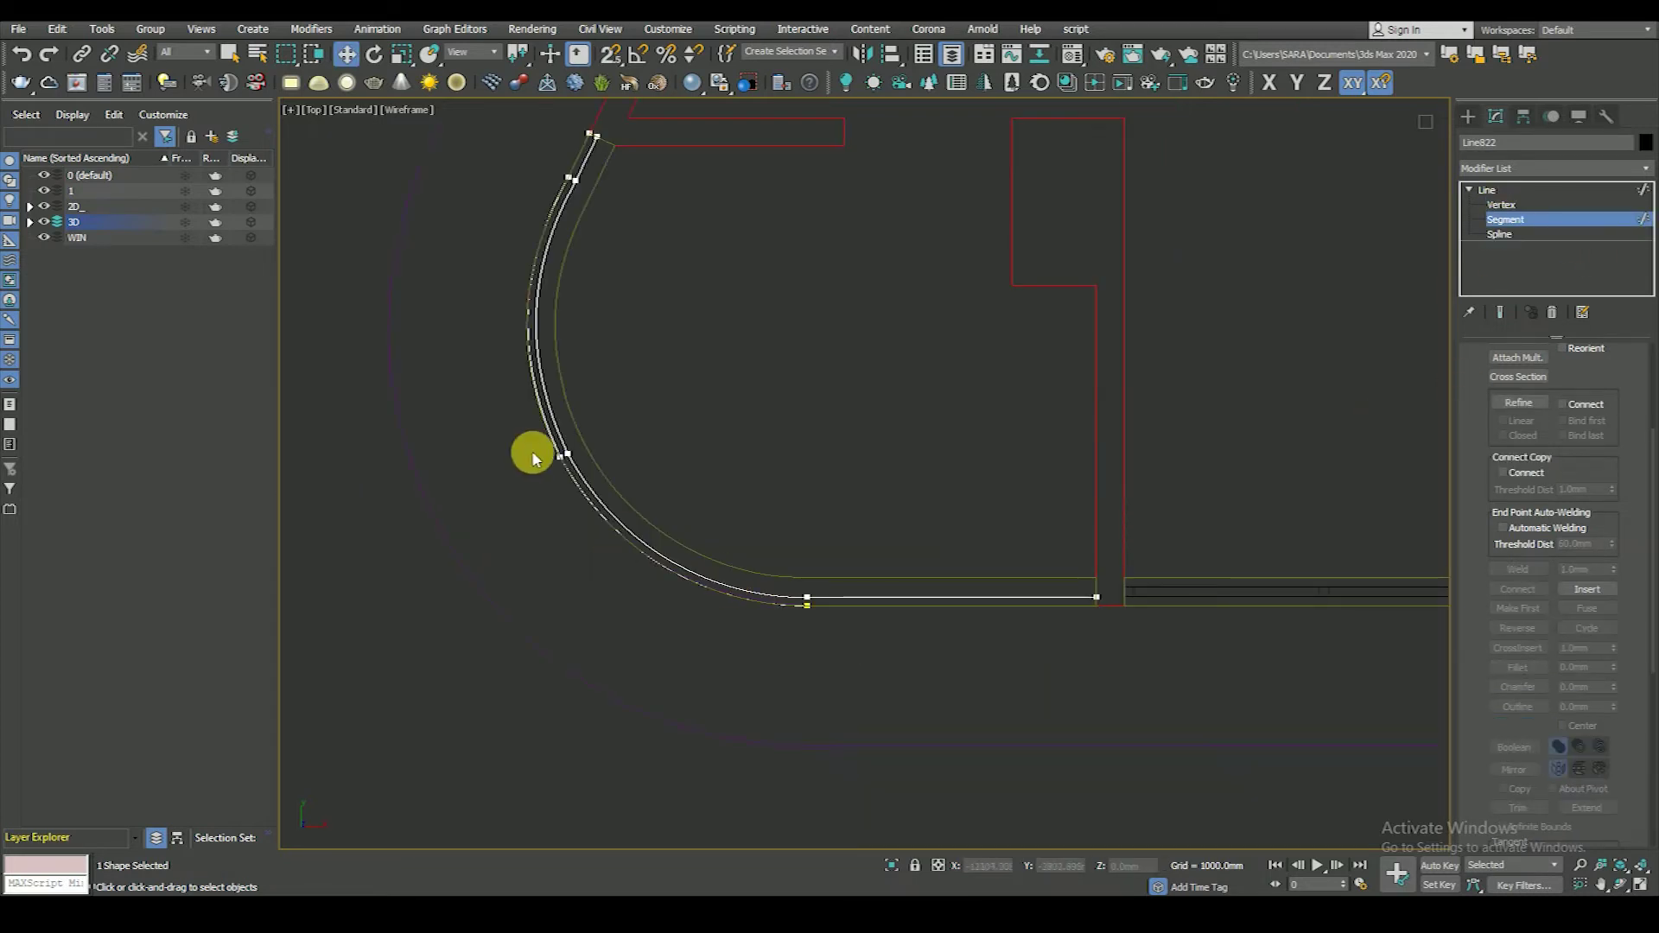
pyautogui.scroll(3, 582, 470)
pyautogui.scroll(-4, 596, 518)
pyautogui.scroll(4, 605, 548)
pyautogui.moveTo(607, 549); pyautogui.dragTo(654, 517)
pyautogui.scroll(-3, 605, 327)
pyautogui.scroll(3, 657, 409)
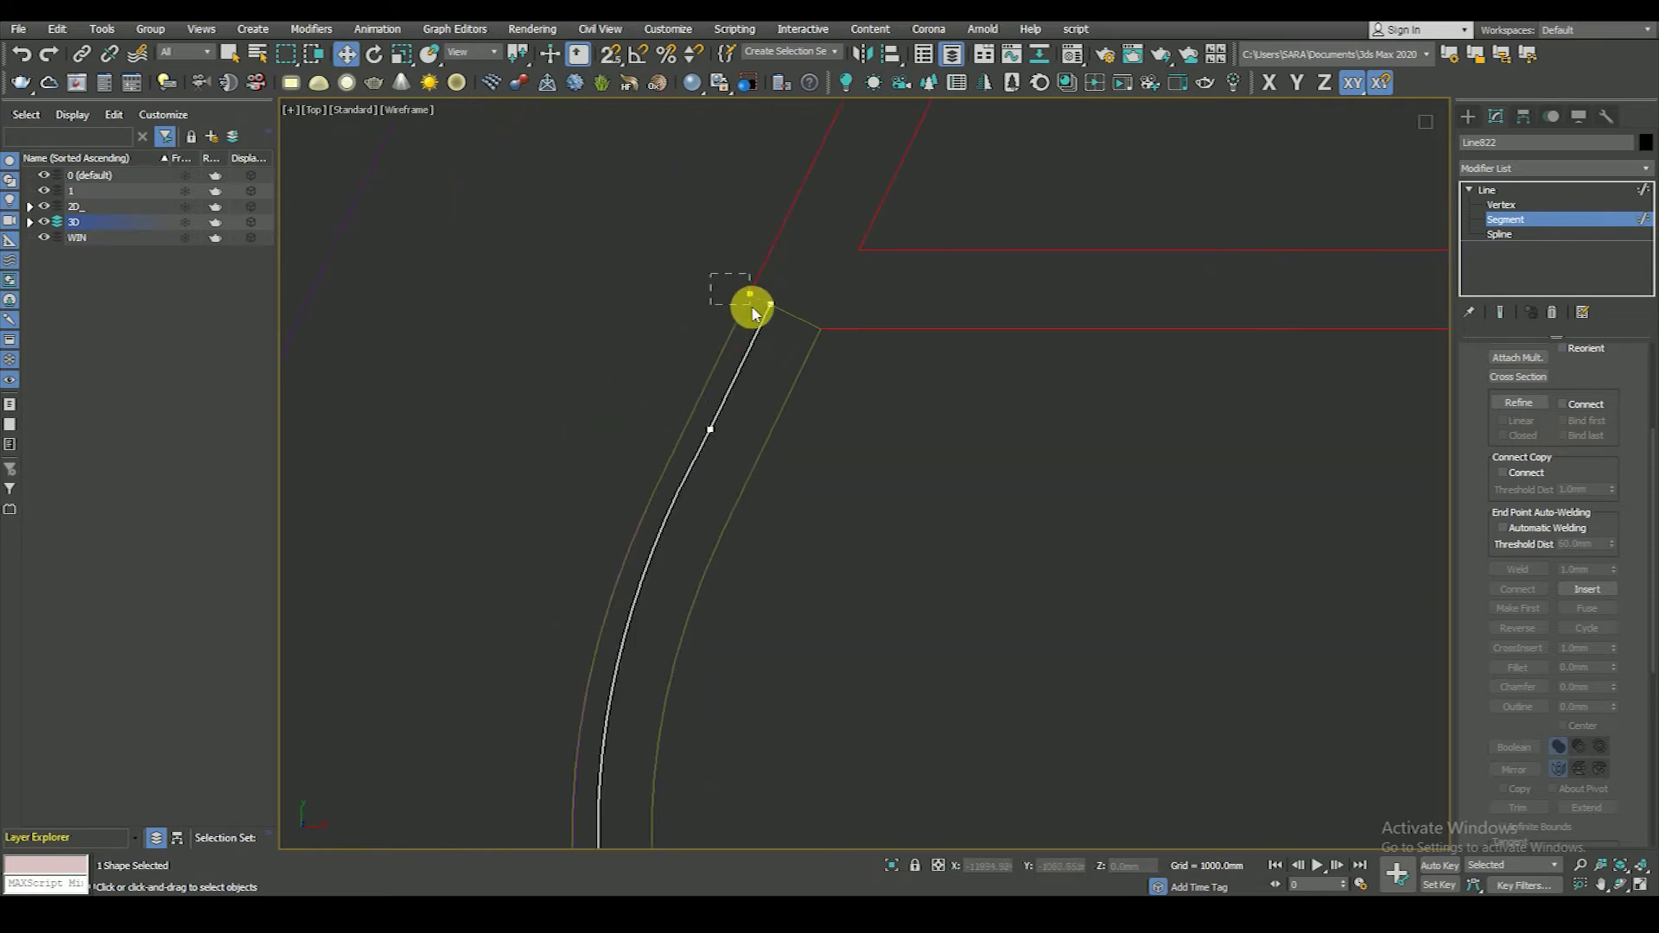
pyautogui.scroll(-3, 754, 280)
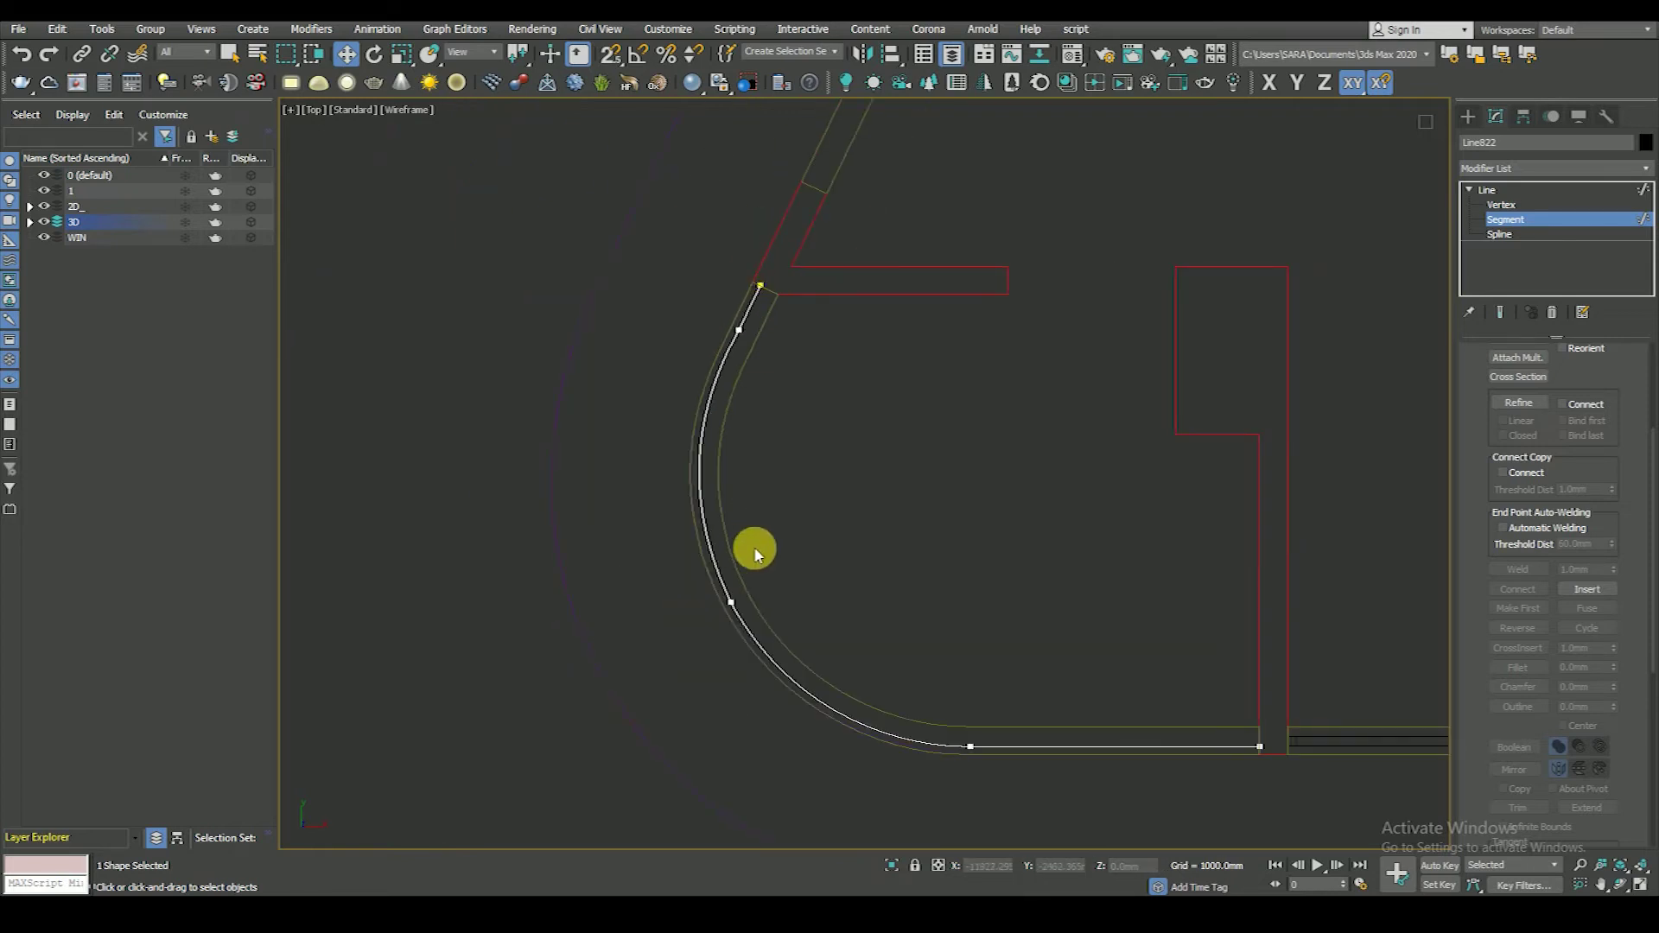
pyautogui.click(1488, 189)
pyautogui.moveTo(912, 511); pyautogui.dragTo(883, 487, button='middle')
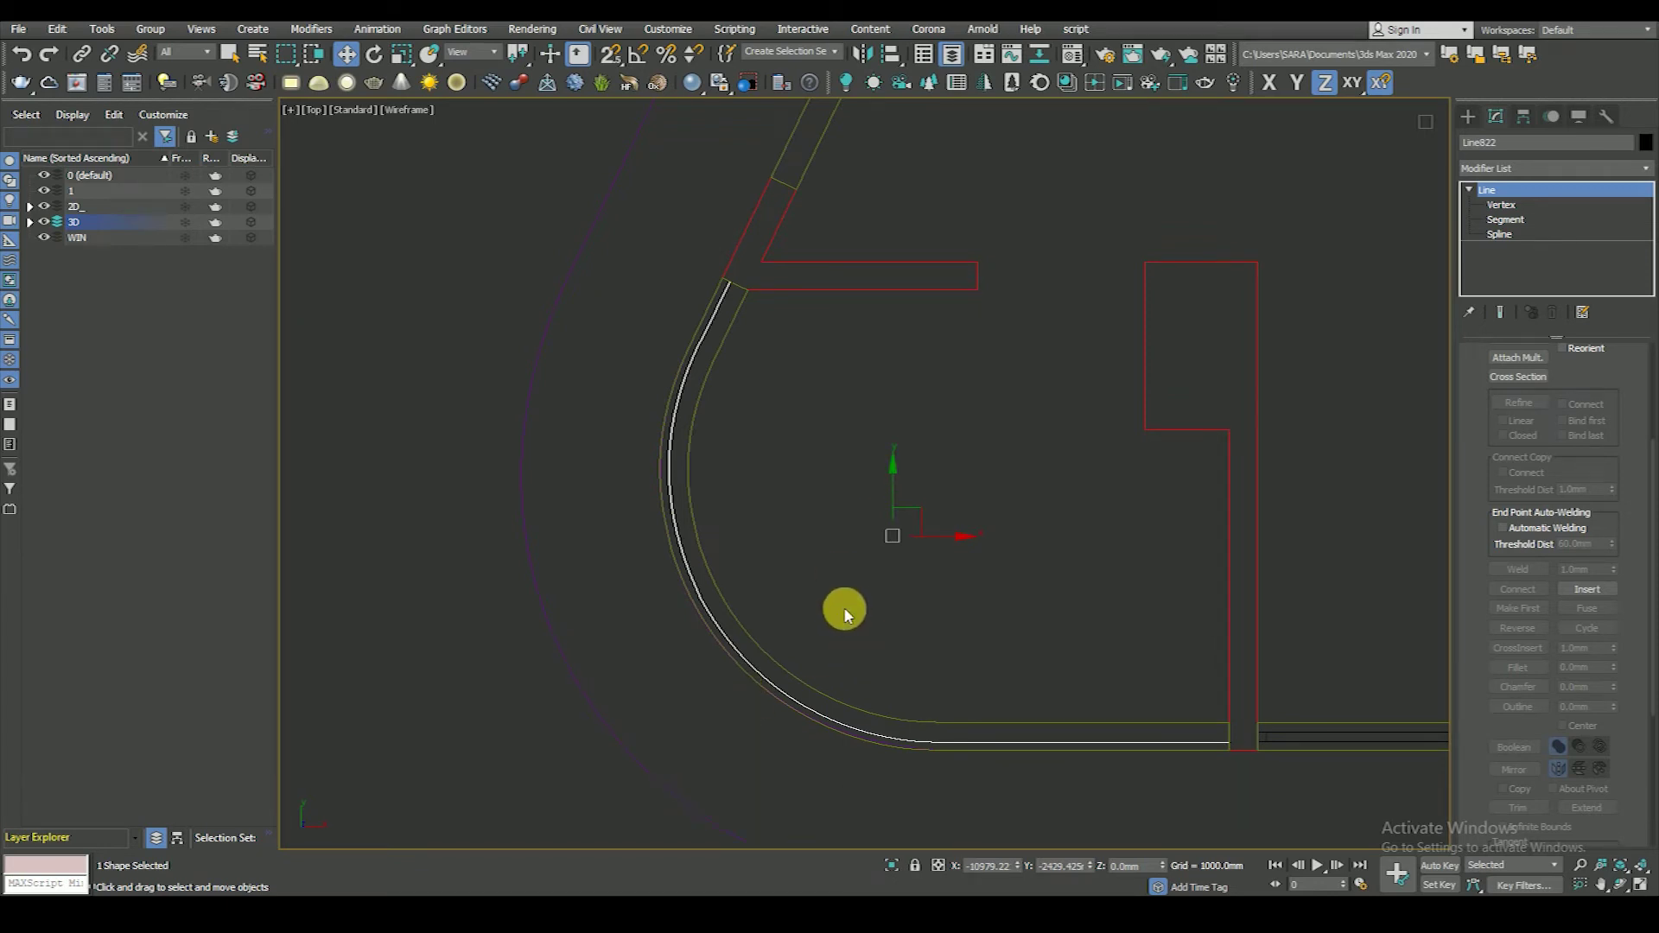
pyautogui.click(1501, 234)
pyautogui.click(1486, 190)
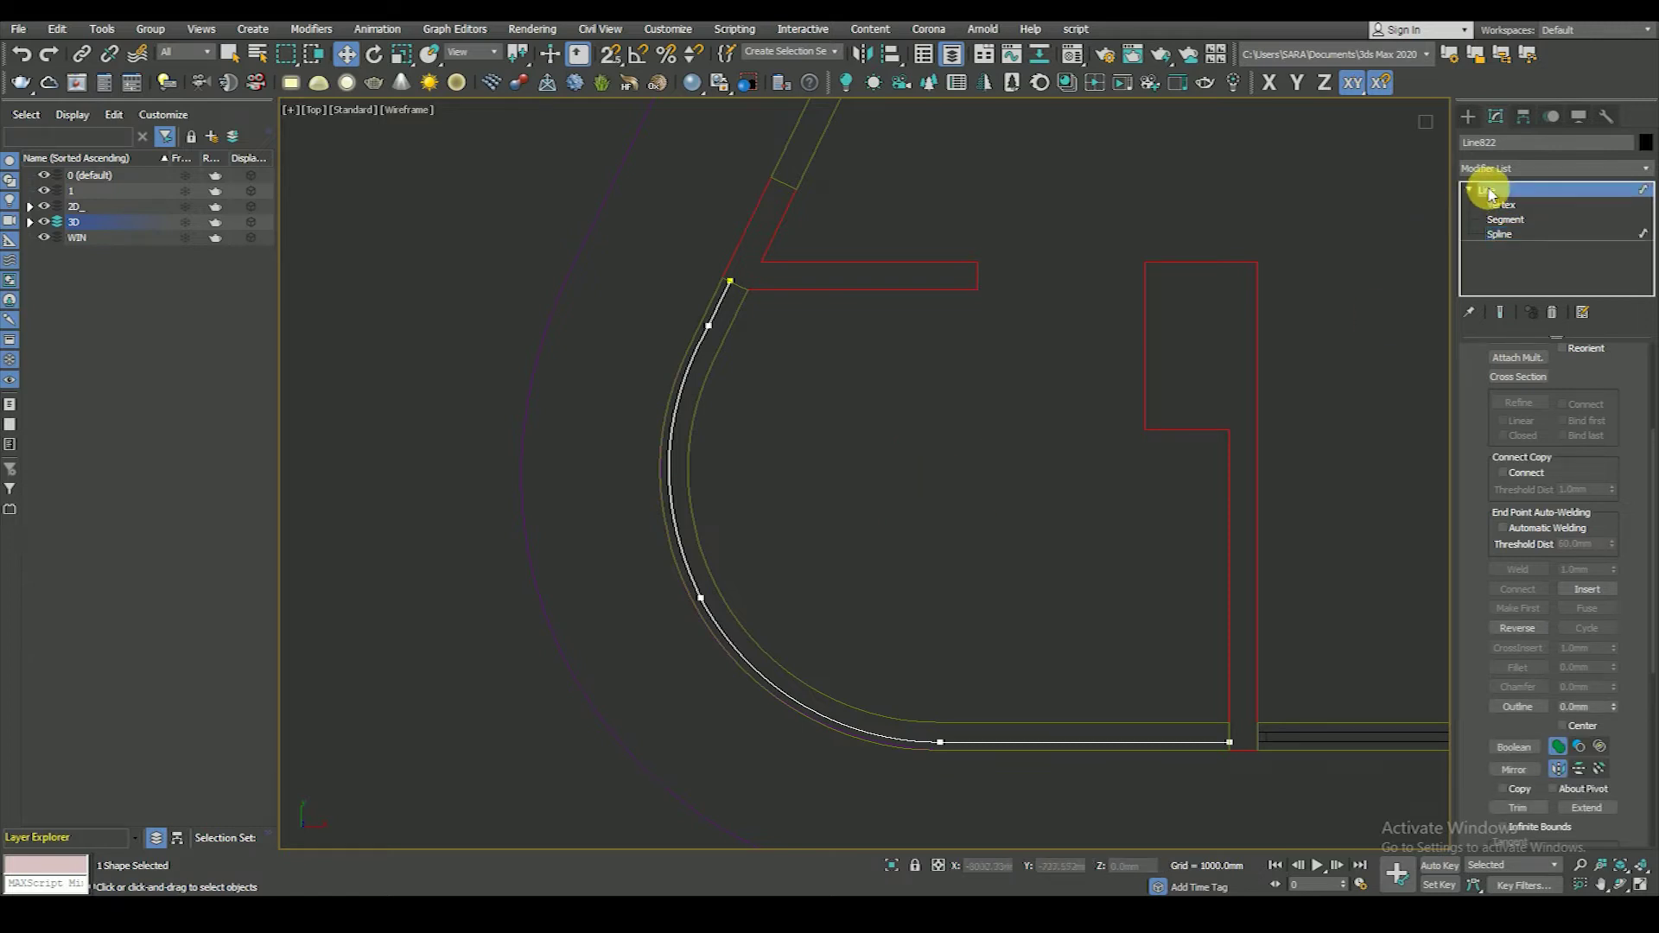
# - Apply a Sweep modifier with a 50 × 50 mm Bar section and inspect the curved frame
pyautogui.write('sw')
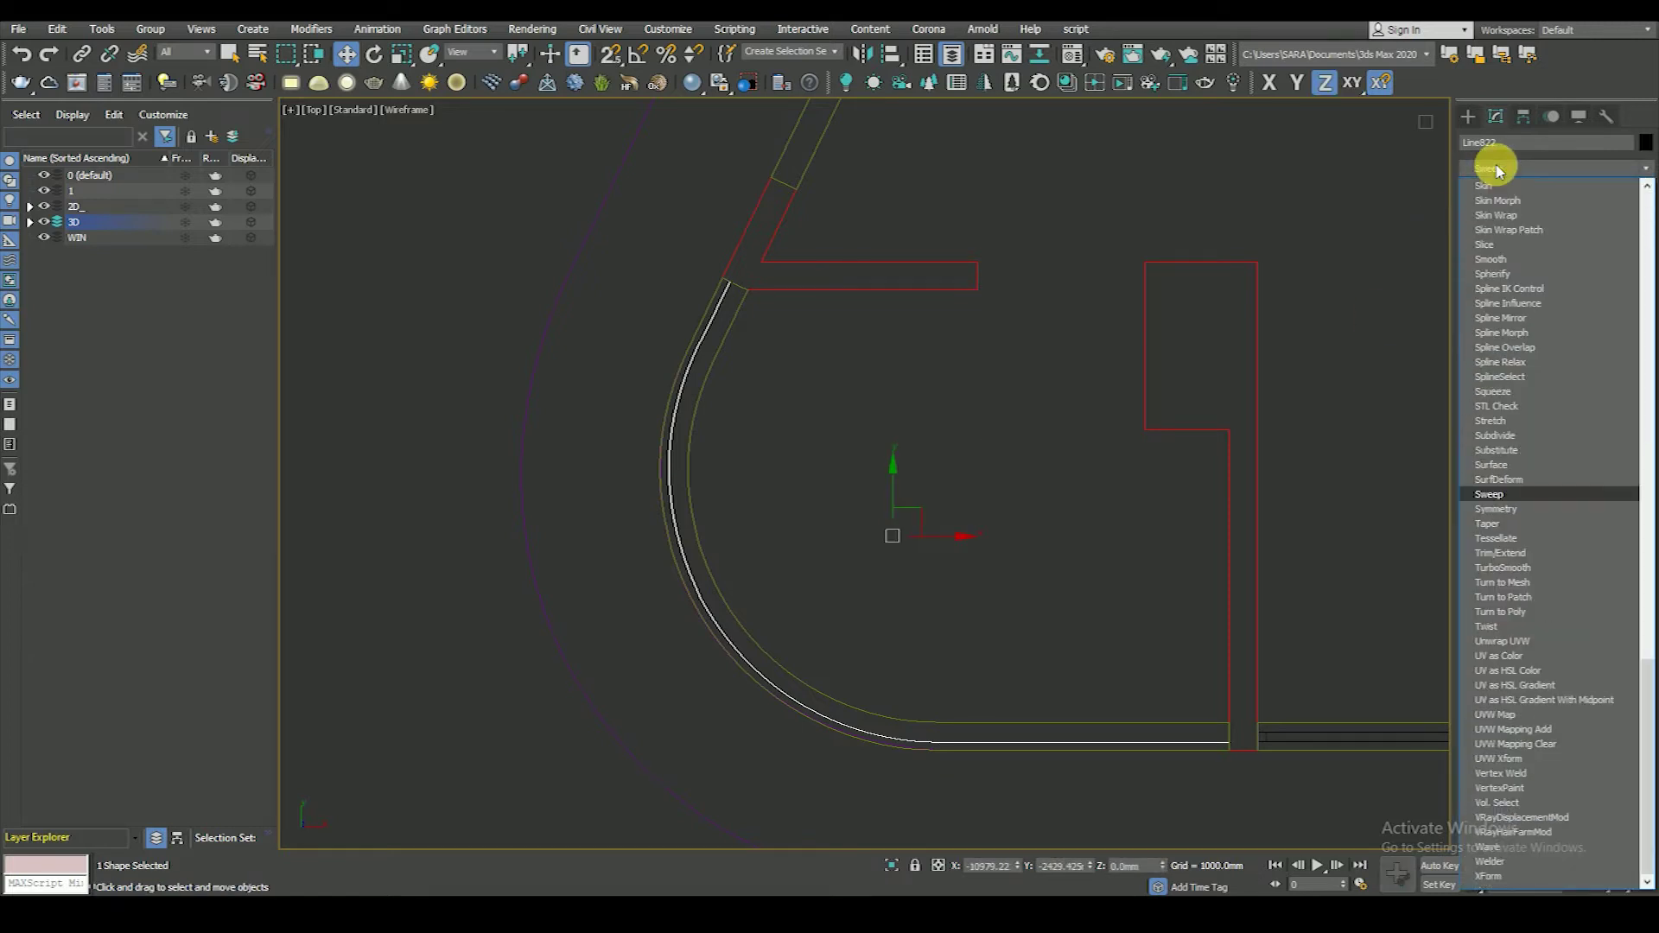
pyautogui.press('Return')
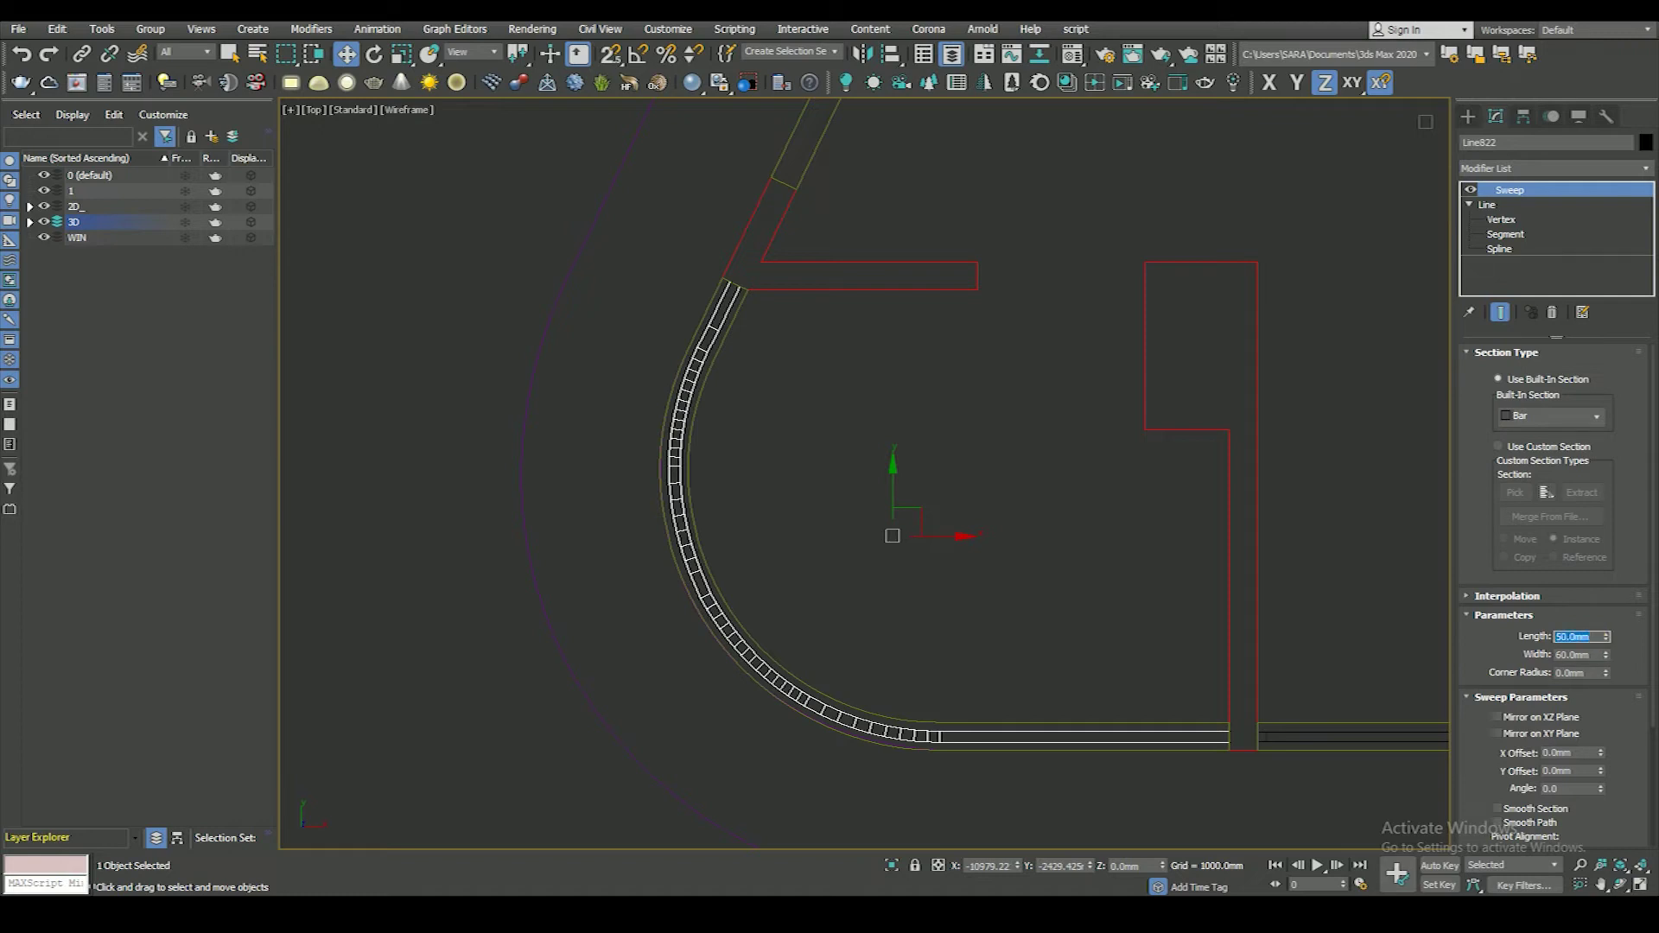
pyautogui.write('50')
pyautogui.press('Return')
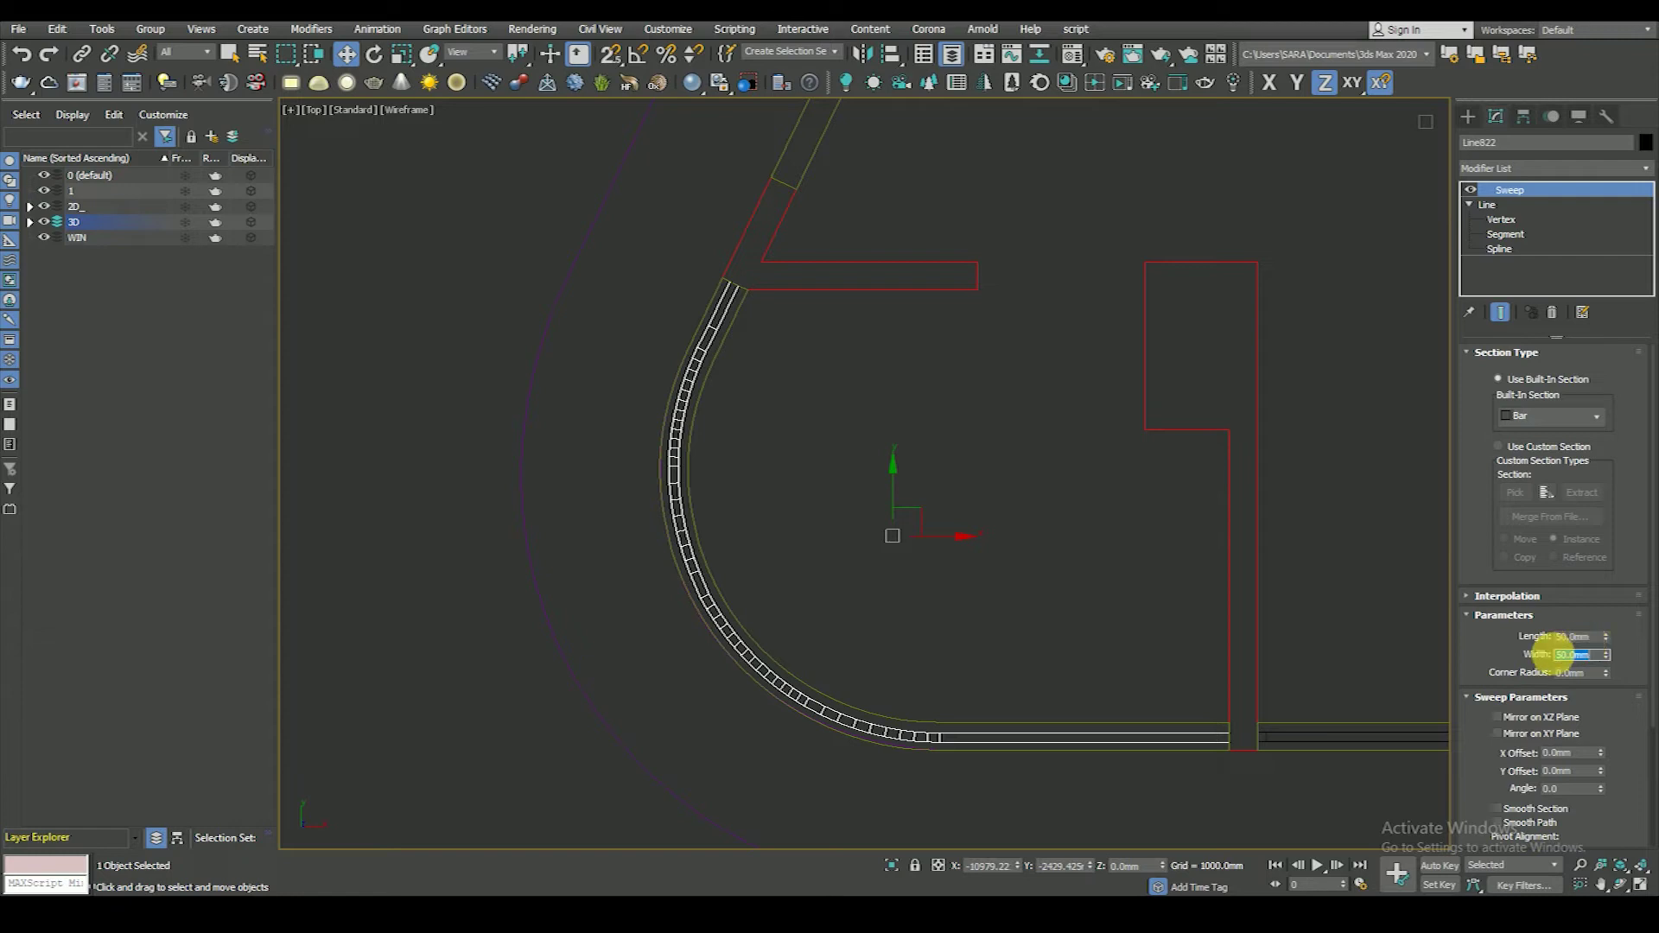
pyautogui.moveTo(961, 605); pyautogui.dragTo(944, 572, button='middle')
pyautogui.press('F3')
pyautogui.press('F3')
pyautogui.scroll(-2, 911, 595)
pyautogui.moveTo(889, 566); pyautogui.dragTo(894, 575, button='middle')
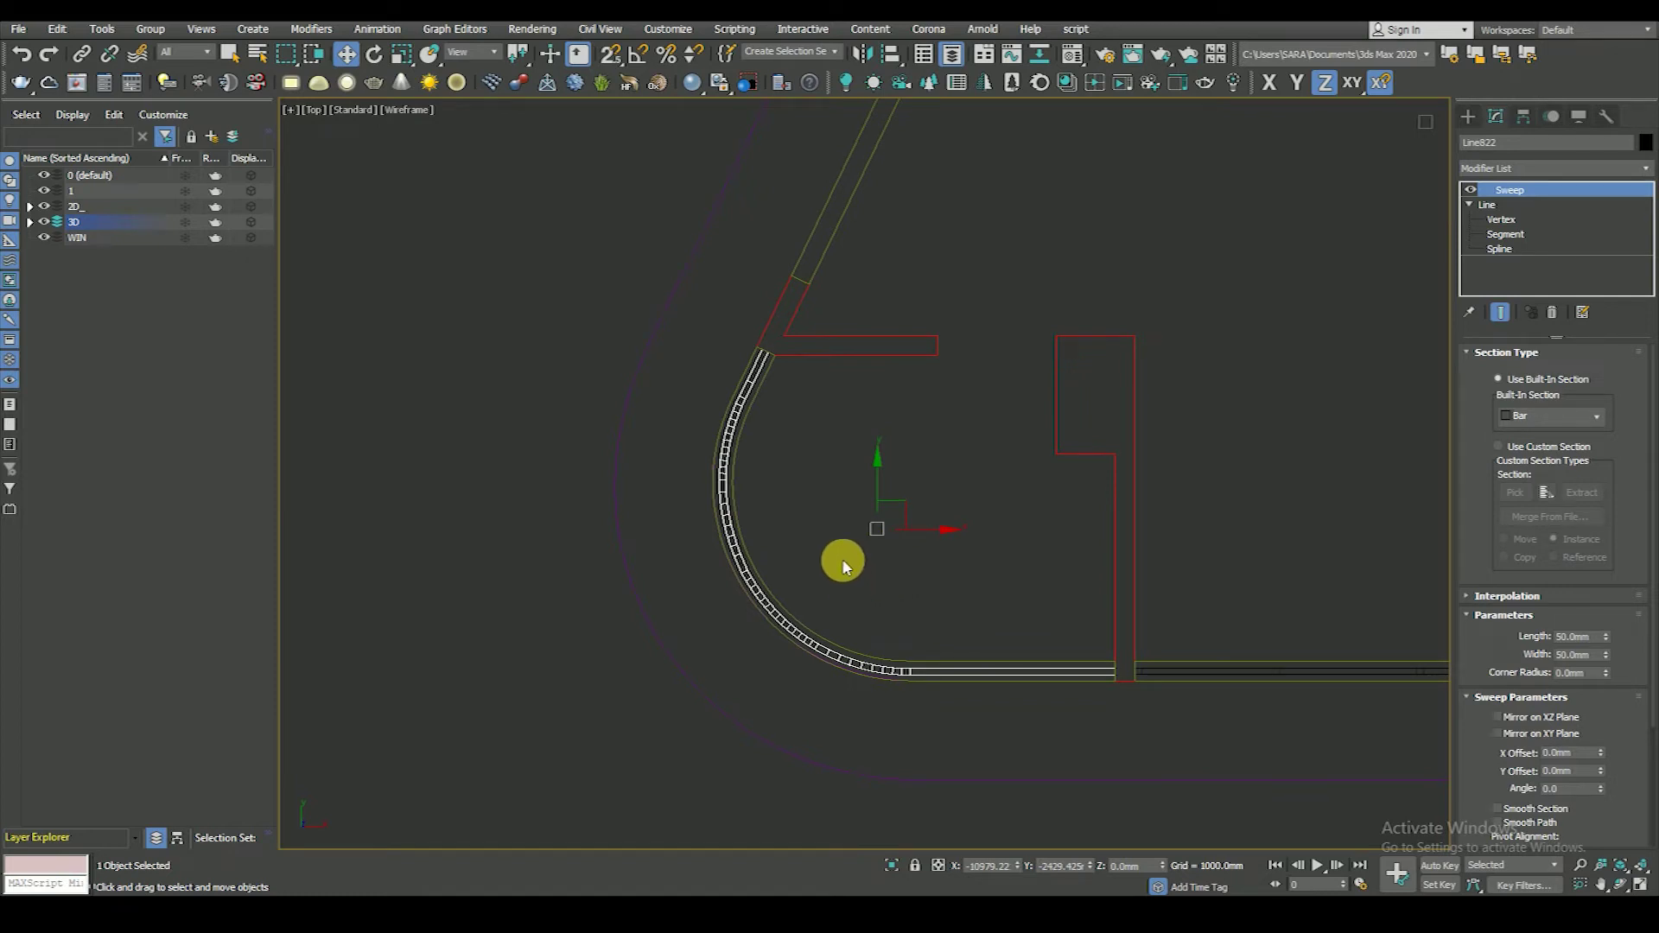
pyautogui.scroll(-1, 859, 558)
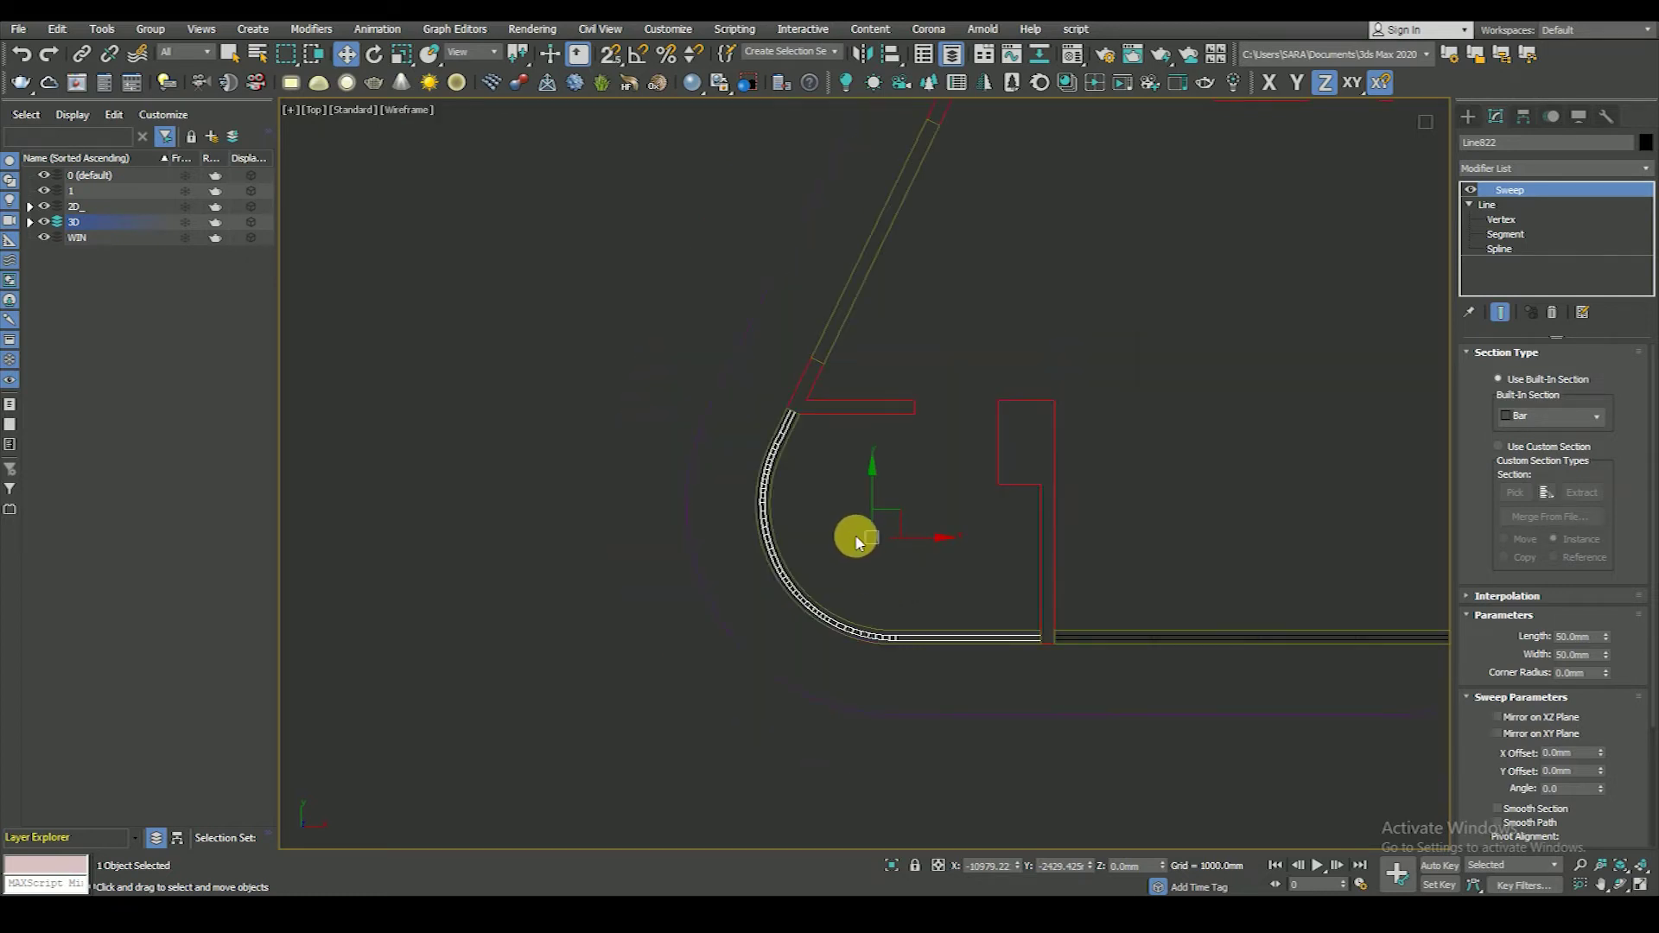
pyautogui.scroll(1, 857, 539)
pyautogui.moveTo(857, 540)
pyautogui.mouseDown(button='middle')
pyautogui.moveTo(815, 582)
pyautogui.moveTo(831, 598)
pyautogui.mouseUp(button='middle')
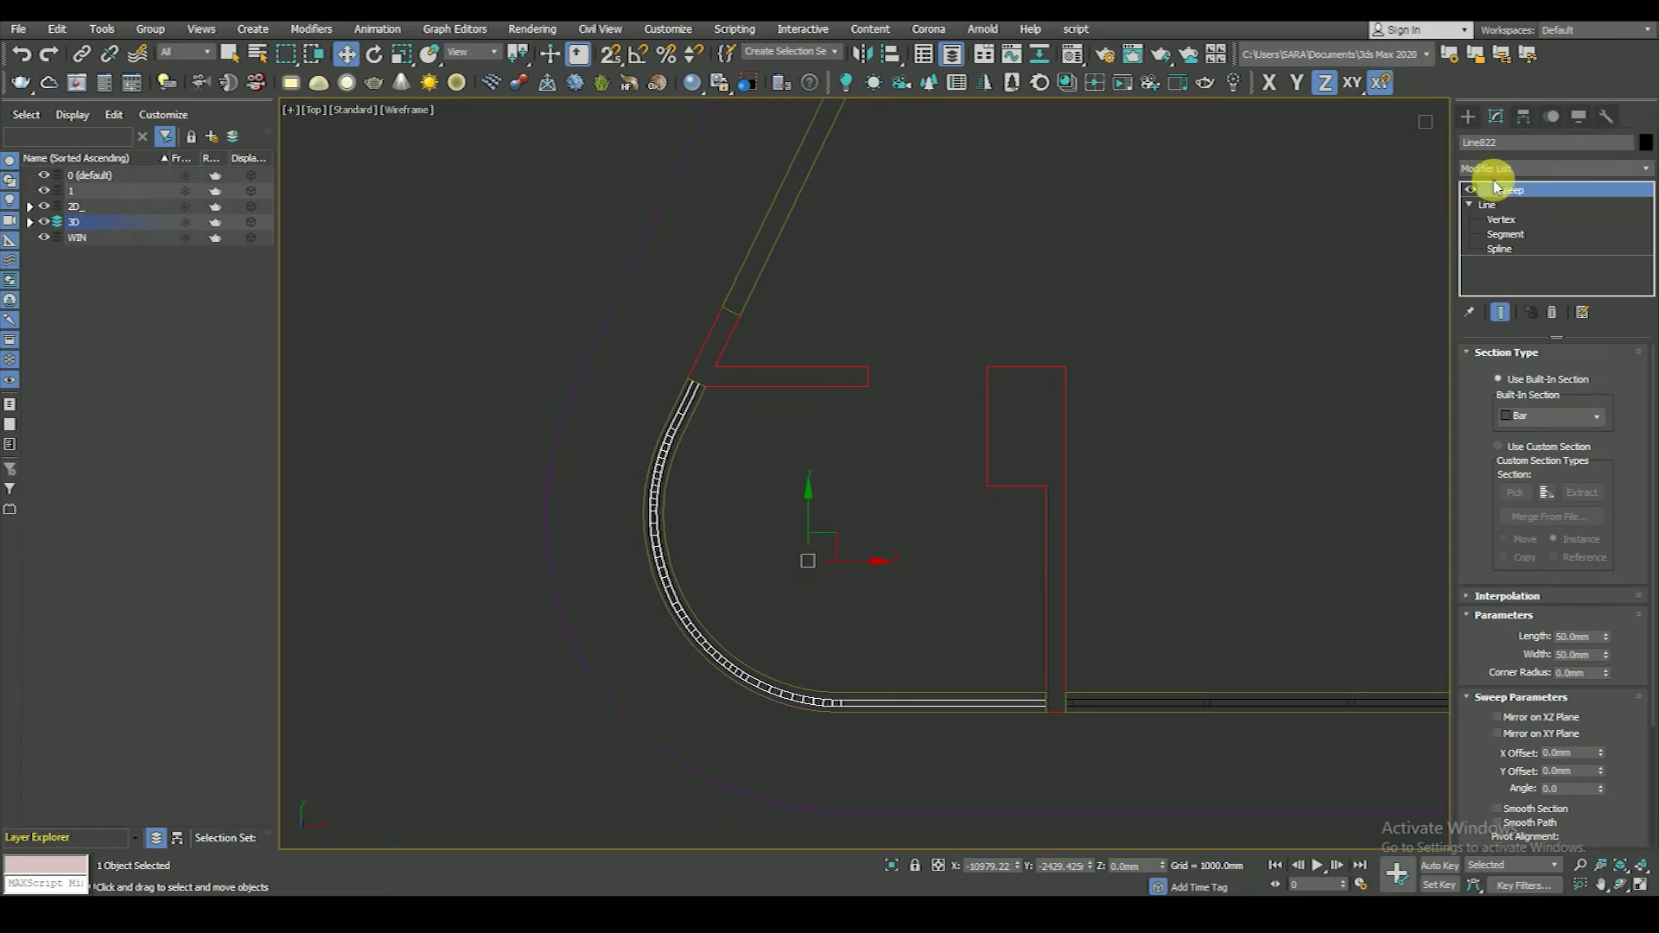
# - Set the frame sweep's object colour to black
pyautogui.press('f')
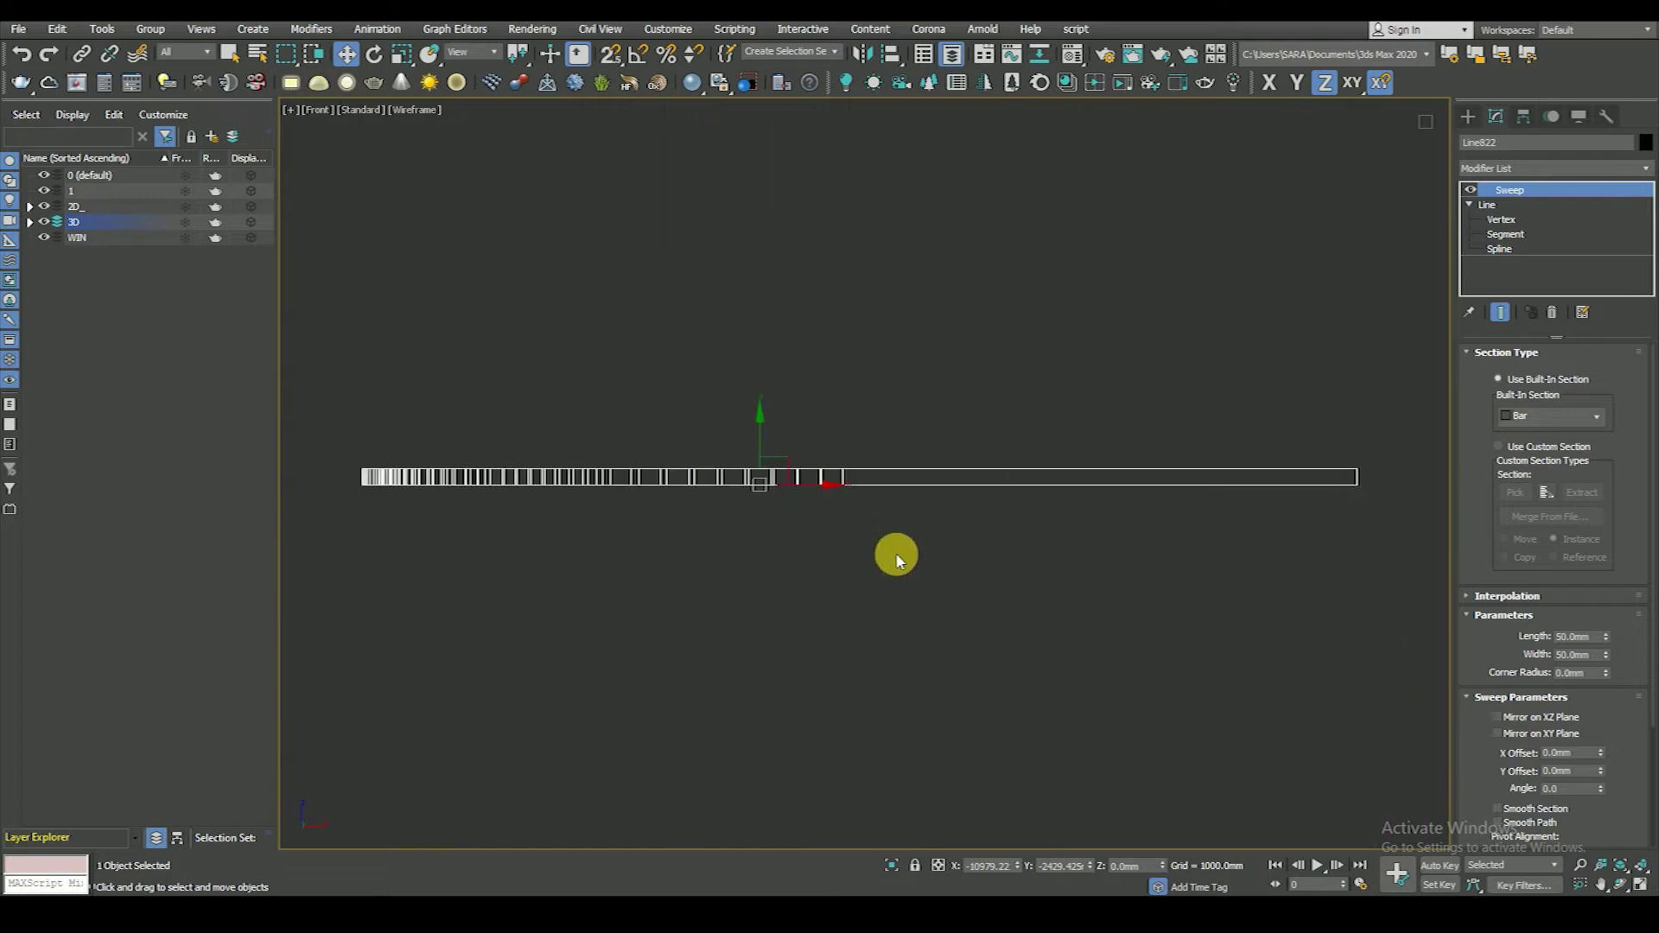
pyautogui.scroll(-5, 895, 549)
pyautogui.click(1644, 145)
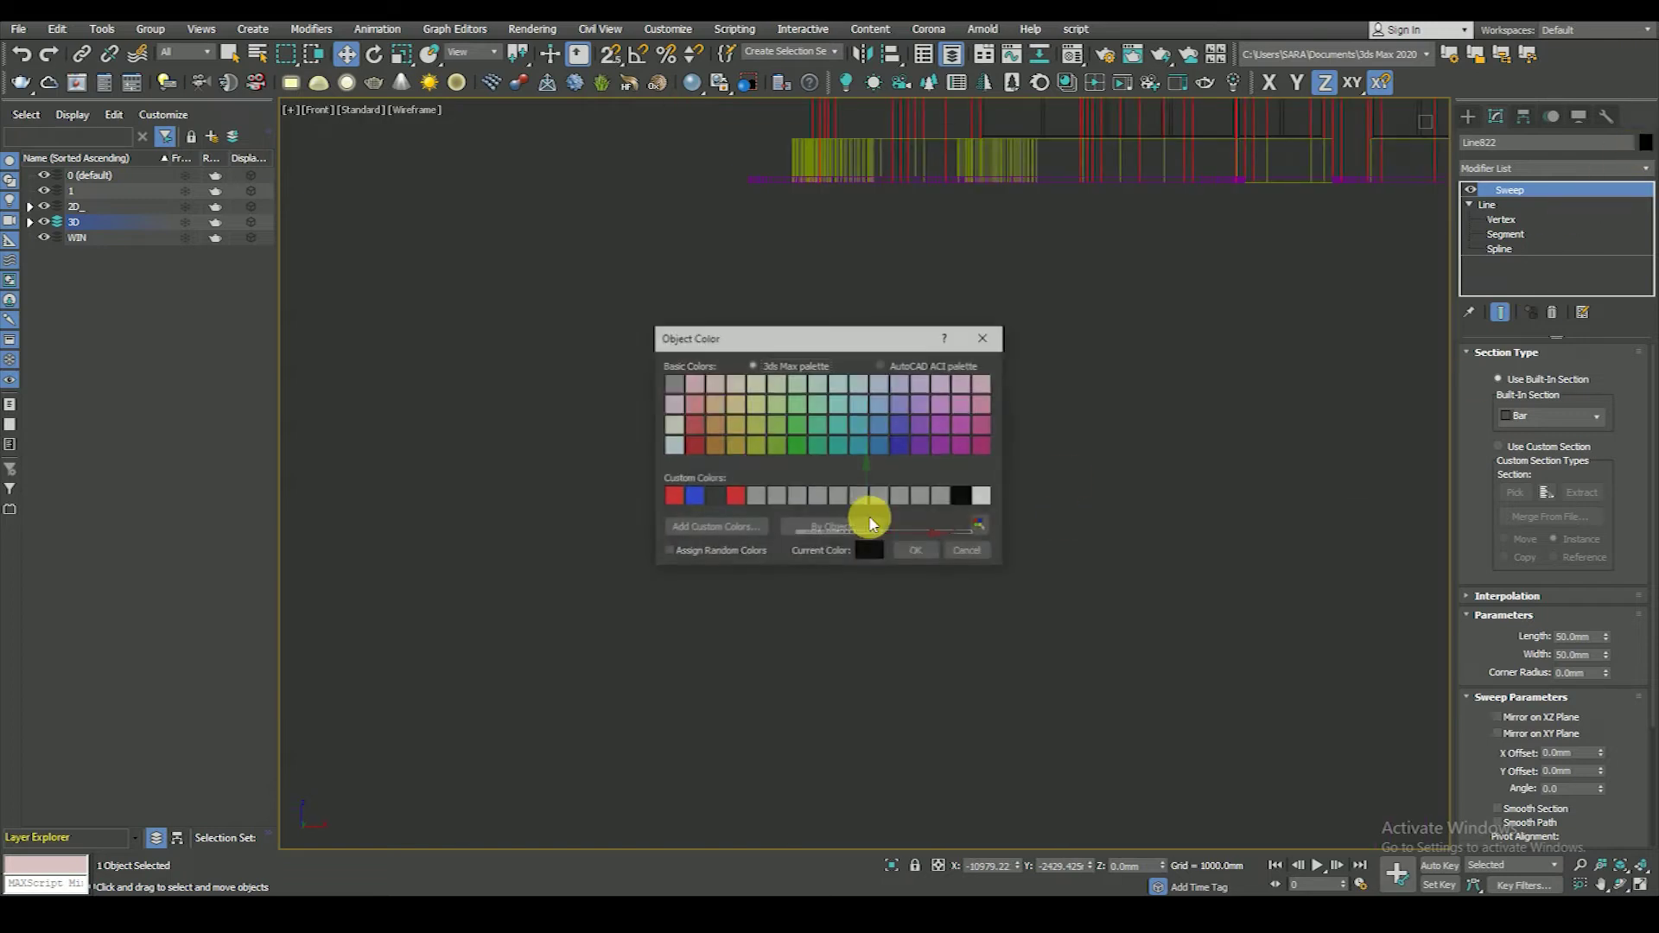
pyautogui.click(916, 553)
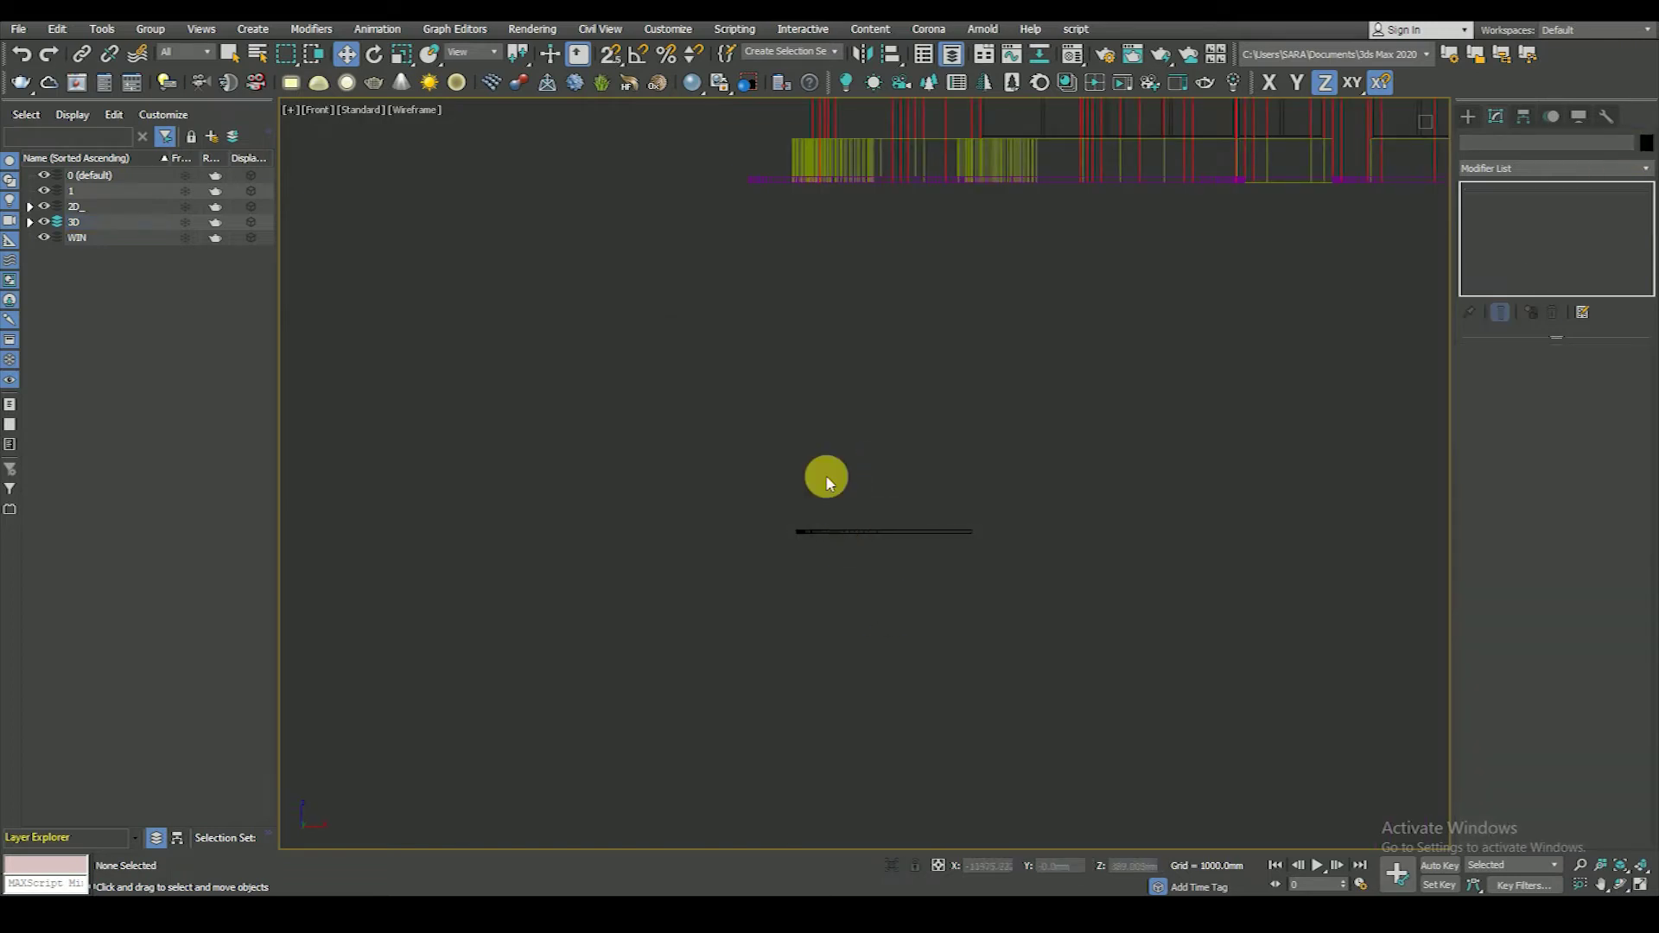
# - Snap-move the frame sweep up onto the top of the wall in Front view
pyautogui.moveTo(927, 598); pyautogui.dragTo(886, 729, button='middle')
pyautogui.moveTo(831, 612)
pyautogui.mouseDown()
pyautogui.moveTo(816, 363)
pyautogui.moveTo(766, 429)
pyautogui.mouseUp()
pyautogui.scroll(2, 816, 363)
pyautogui.press('space')
pyautogui.press('s')
pyautogui.scroll(3, 782, 383)
pyautogui.scroll(-4, 767, 429)
pyautogui.scroll(4, 822, 423)
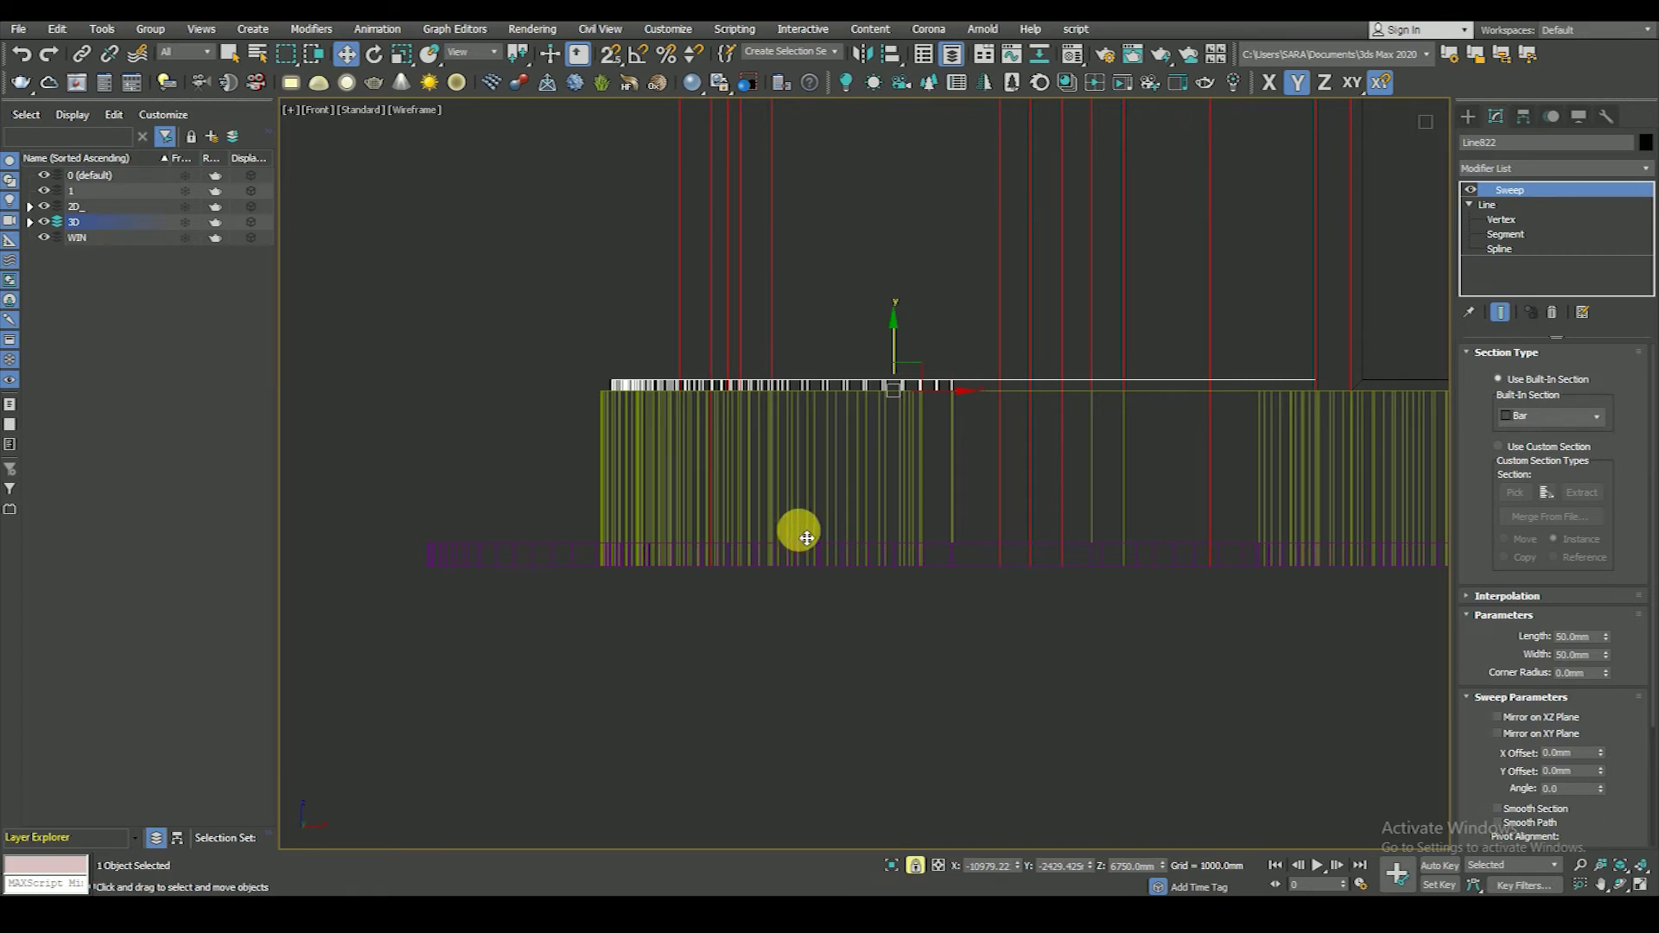
# - Check the bar seated on the wall in a shaded 3D view, then return to wireframe Front view
pyautogui.press('F3')
pyautogui.keyDown('alt'); pyautogui.moveTo(785, 489); pyautogui.dragTo(830, 563, button='middle'); pyautogui.keyUp('alt')
pyautogui.scroll(5, 915, 430)
pyautogui.scroll(3, 948, 434)
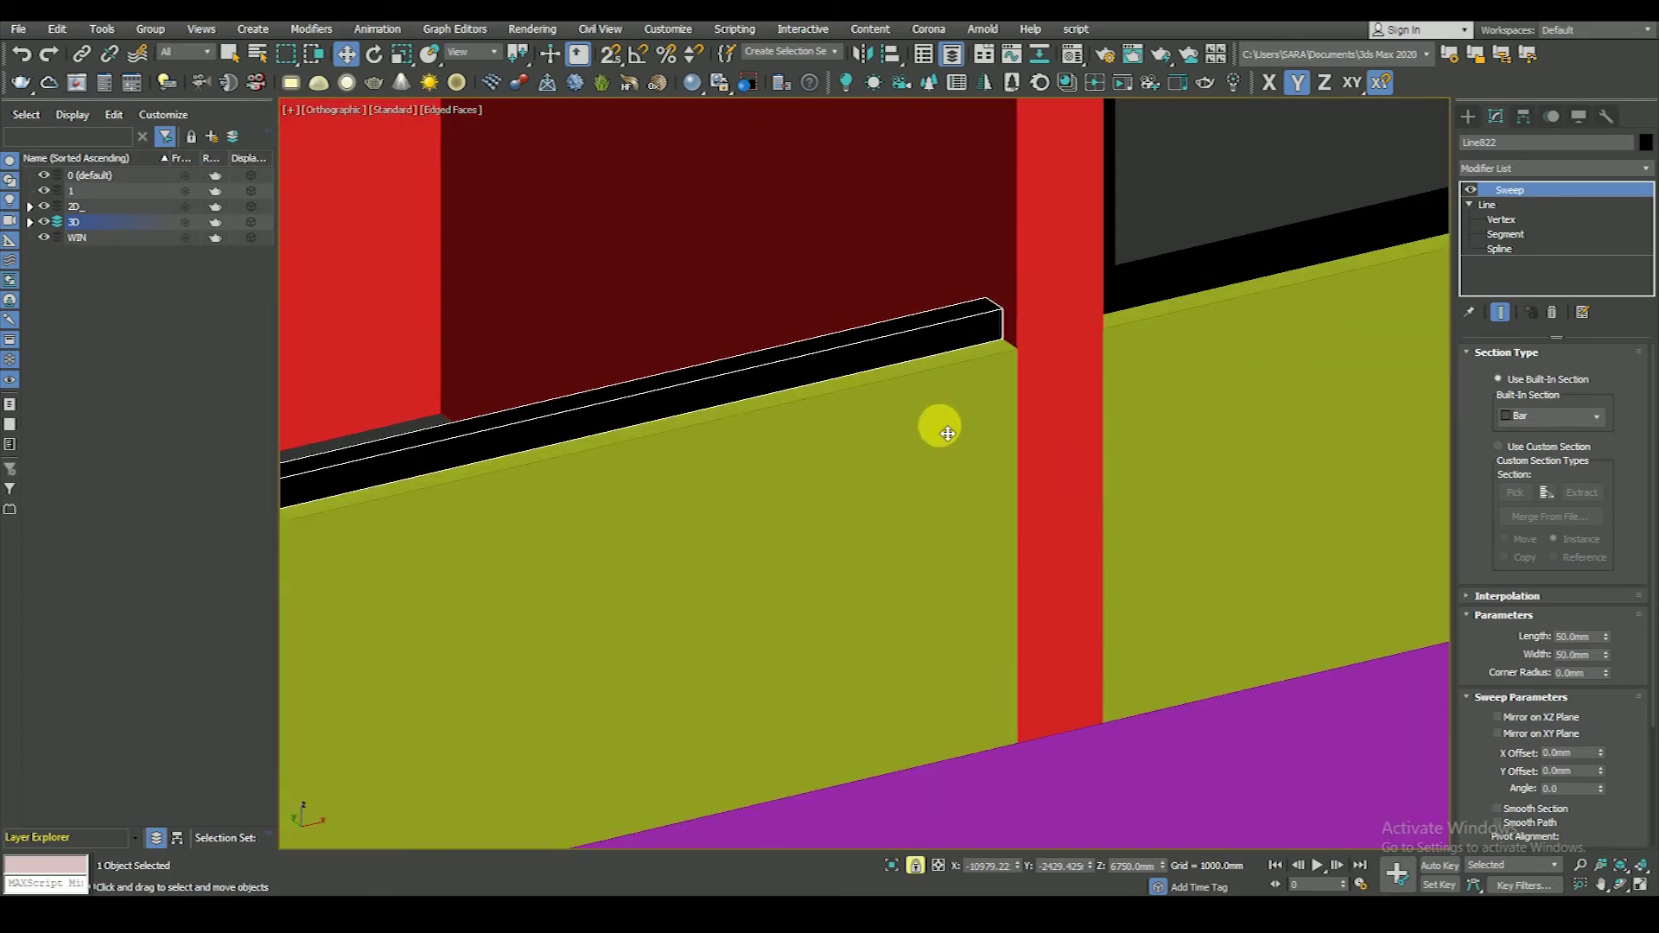
pyautogui.scroll(-5, 942, 441)
pyautogui.press('f')
pyautogui.press('F3')
pyautogui.scroll(-4, 828, 614)
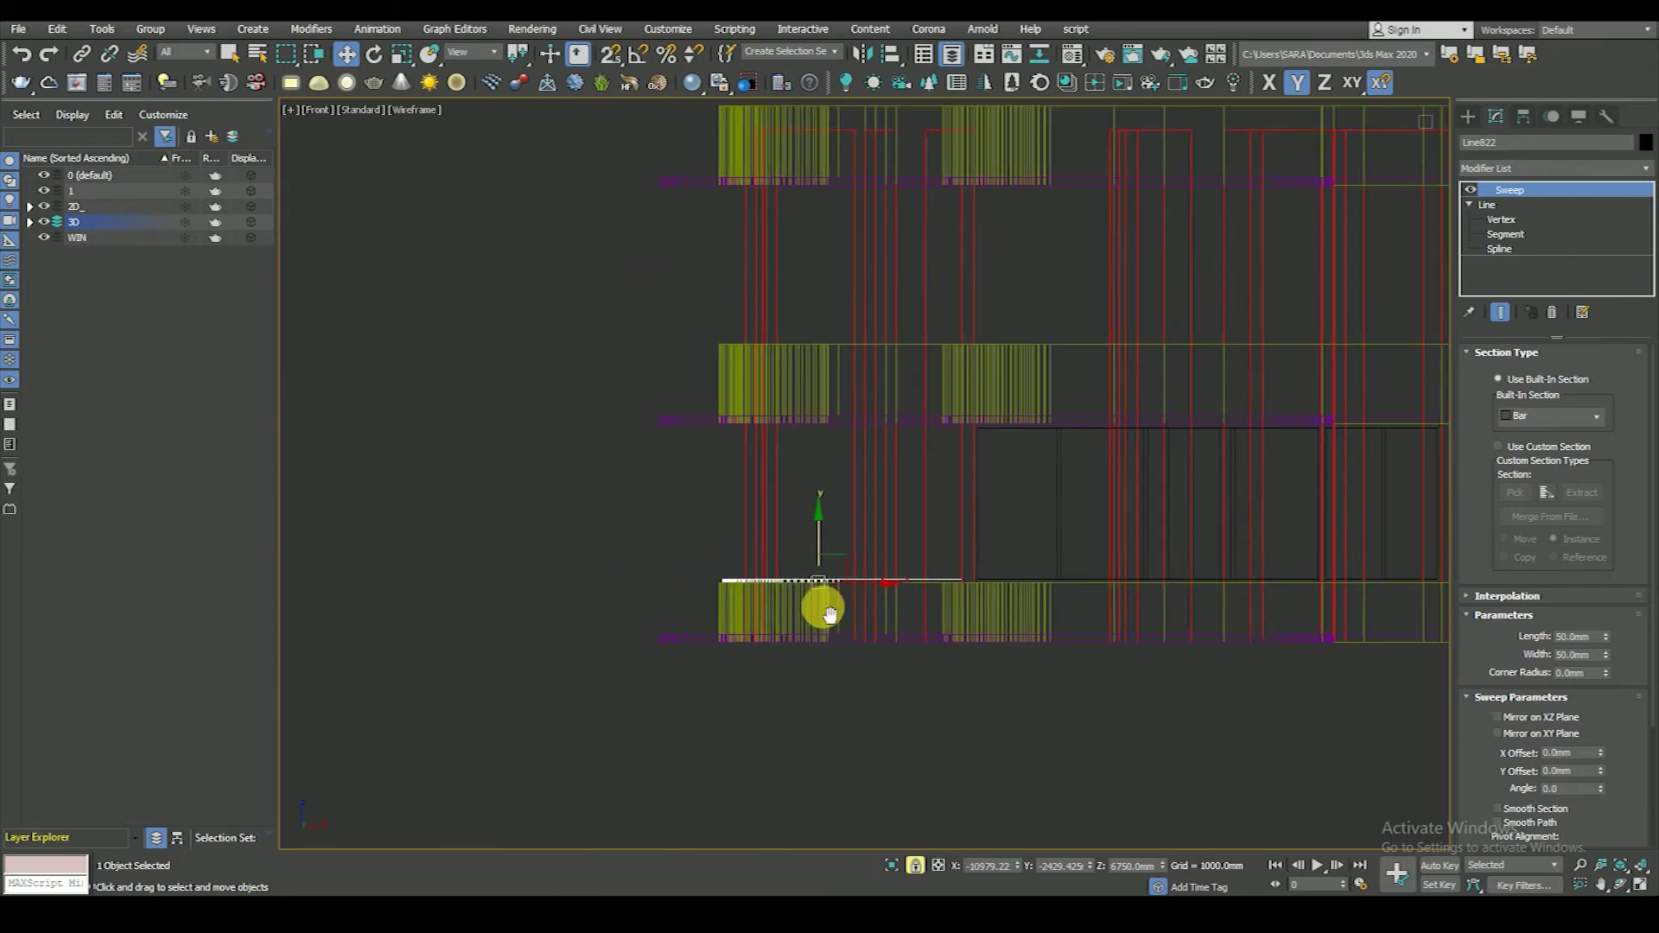
pyautogui.scroll(2, 828, 614)
# - Add an instanced copy of the frame on the floor above, vertex-snapped to the upper opening
pyautogui.keyDown('shift'); pyautogui.moveTo(815, 541); pyautogui.dragTo(808, 414); pyautogui.keyUp('shift')
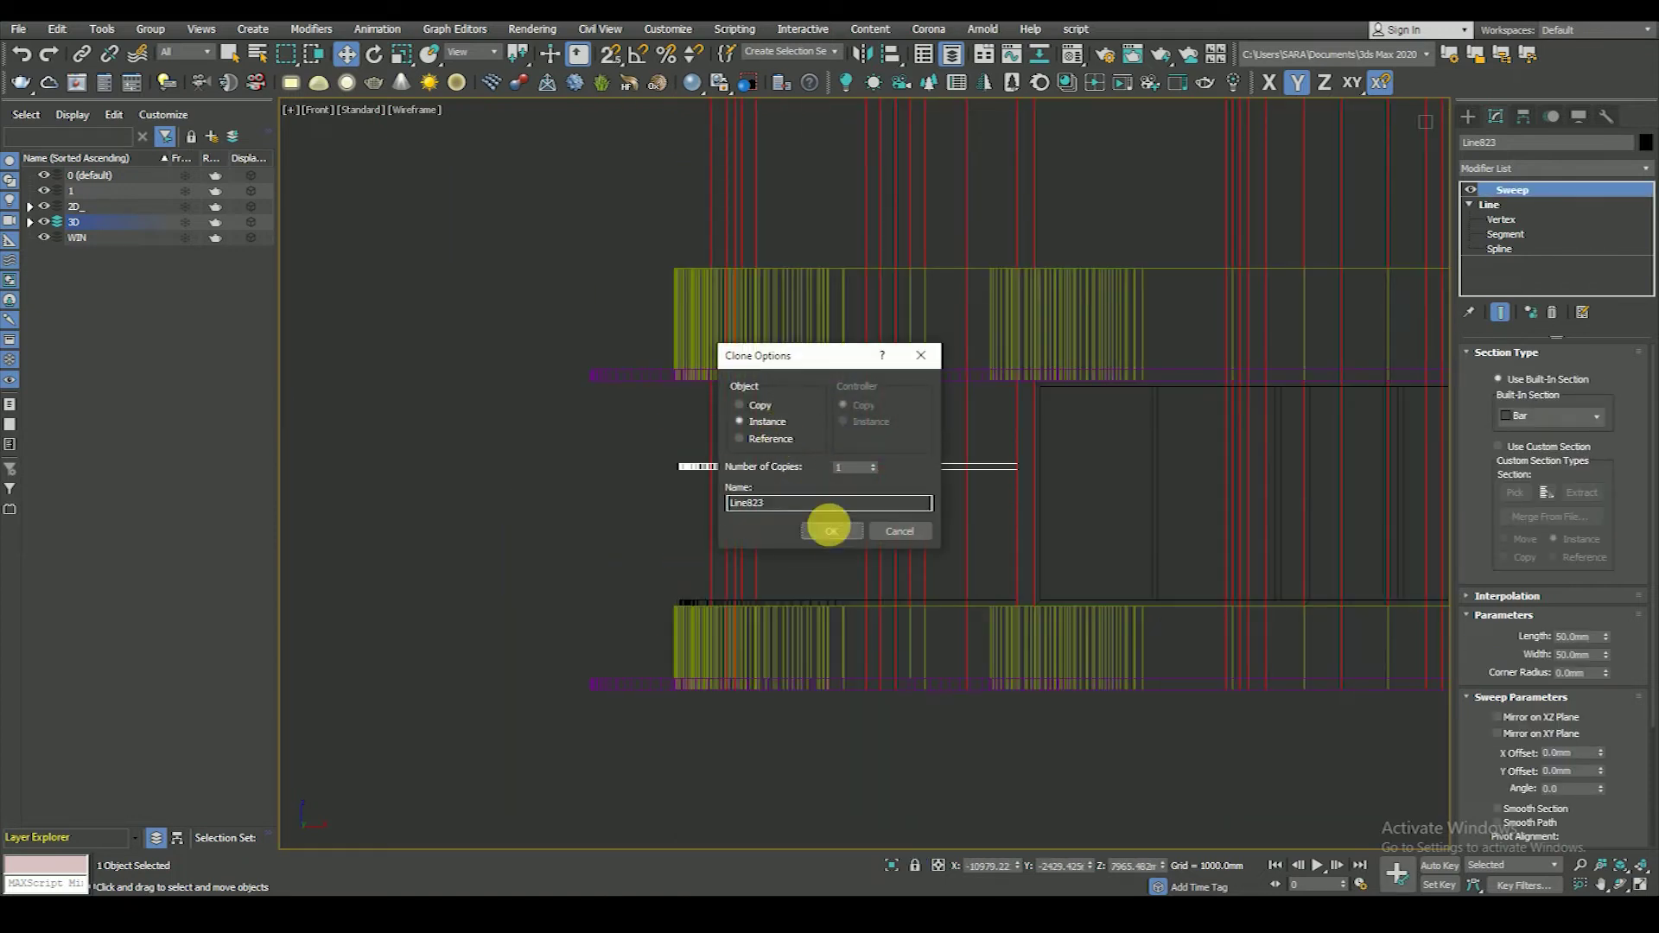
pyautogui.press('Return')
pyautogui.scroll(2, 975, 500)
pyautogui.scroll(2, 971, 500)
pyautogui.scroll(3, 1022, 474)
pyautogui.press('s')
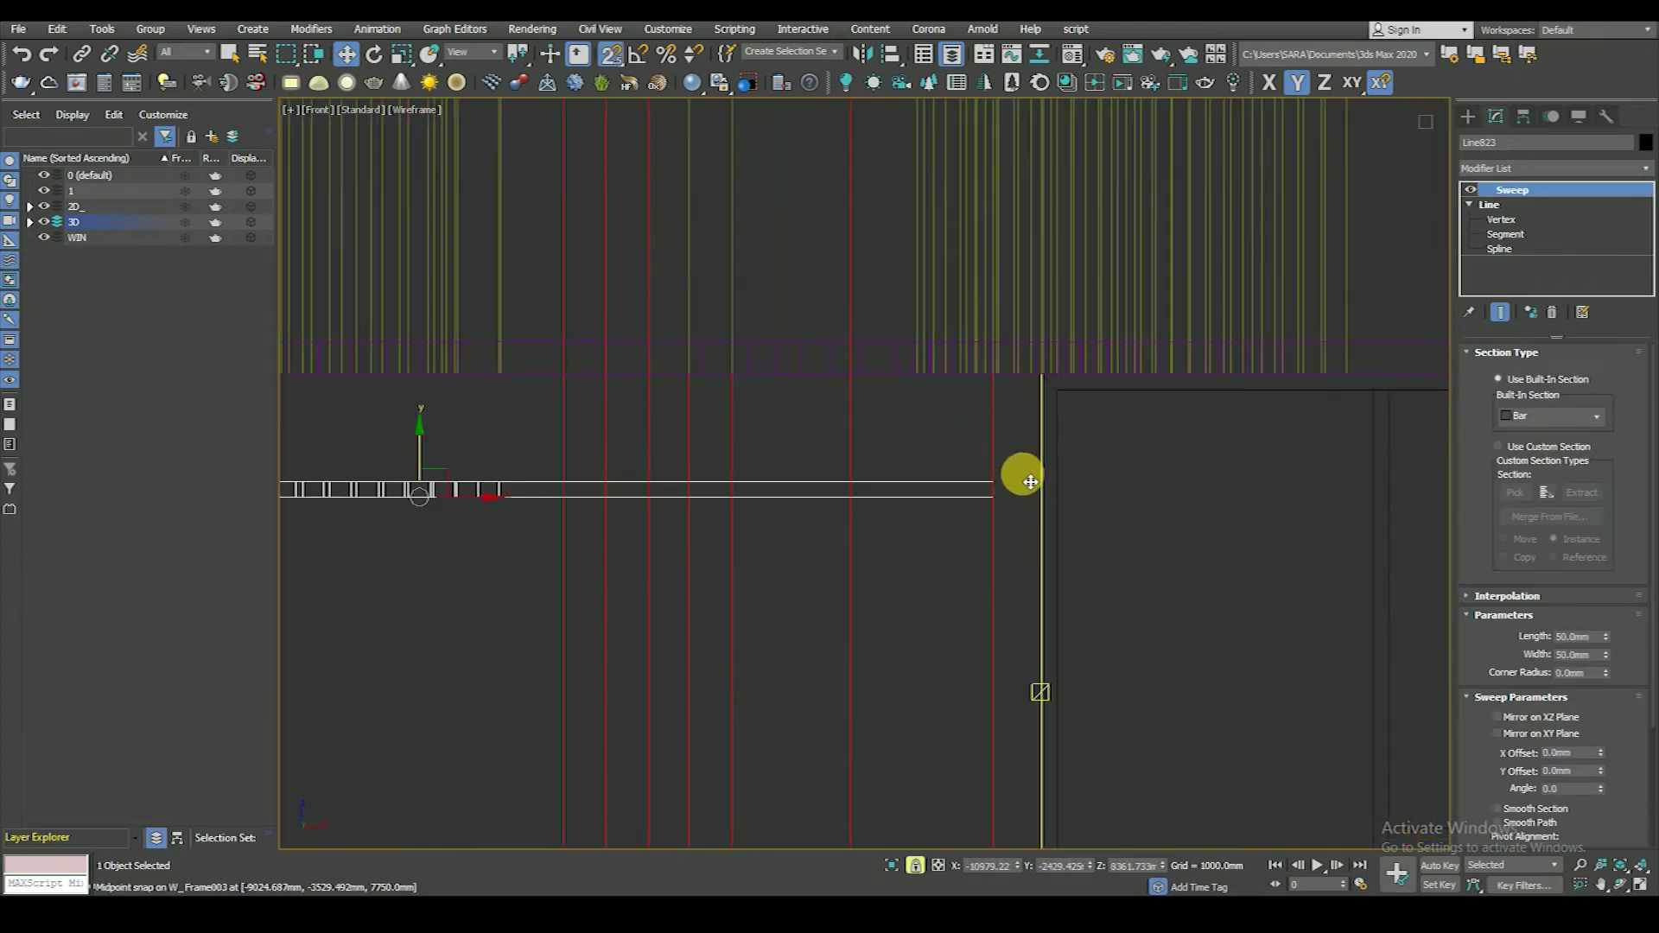
pyautogui.moveTo(1001, 399); pyautogui.dragTo(992, 387)
pyautogui.press('s')
# - Switch to the top view and clear the selection
pyautogui.scroll(-3, 985, 415)
pyautogui.press('t')
pyautogui.scroll(2, 873, 502)
pyautogui.scroll(3, 873, 501)
pyautogui.scroll(-2, 813, 409)
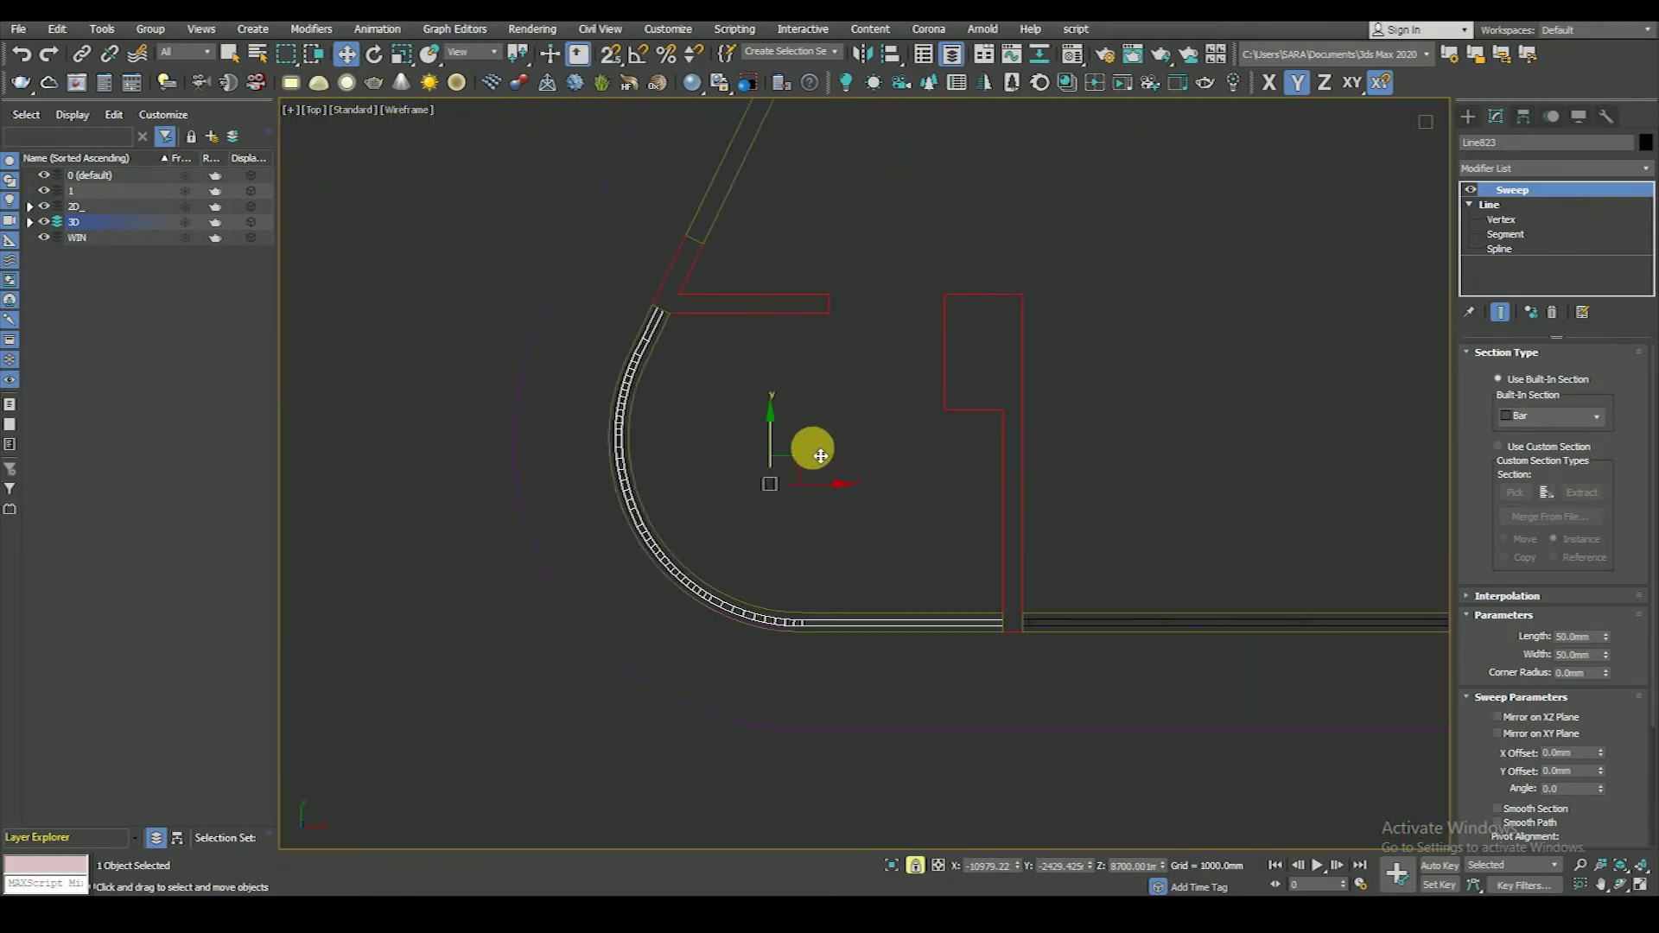
pyautogui.click(794, 406)
pyautogui.scroll(2, 593, 315)
pyautogui.scroll(3, 649, 441)
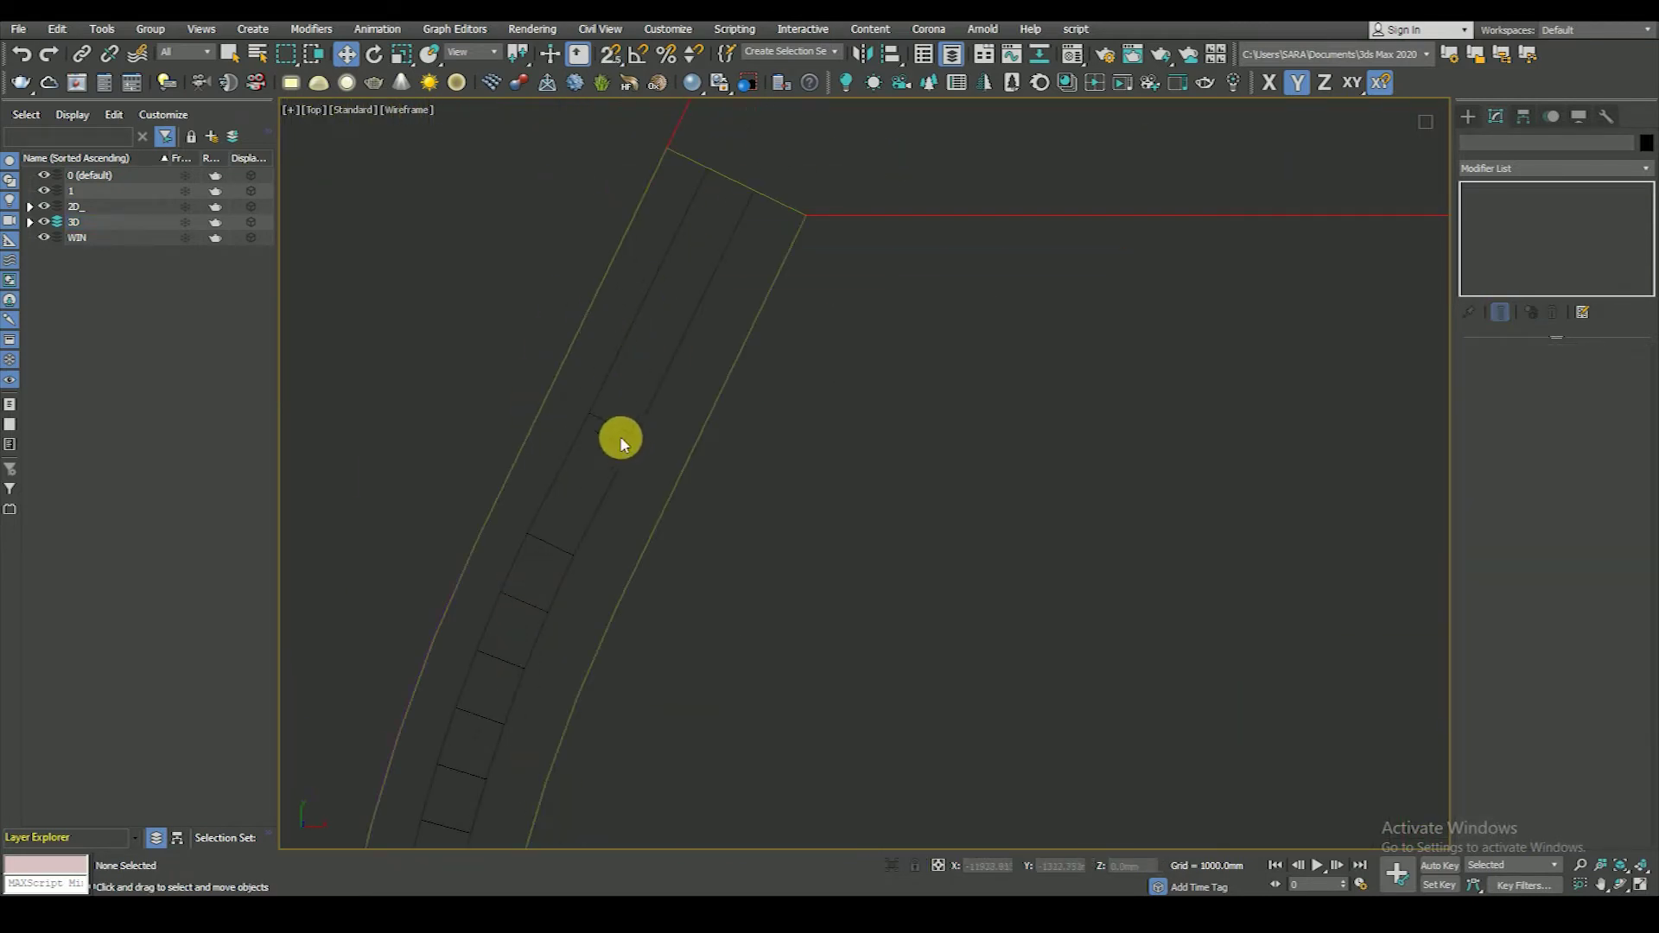
# - Adjust Line823's end vertices on the upper frame copy with Show End Result on, then return to Sweep
pyautogui.click(619, 434)
pyautogui.click(1501, 220)
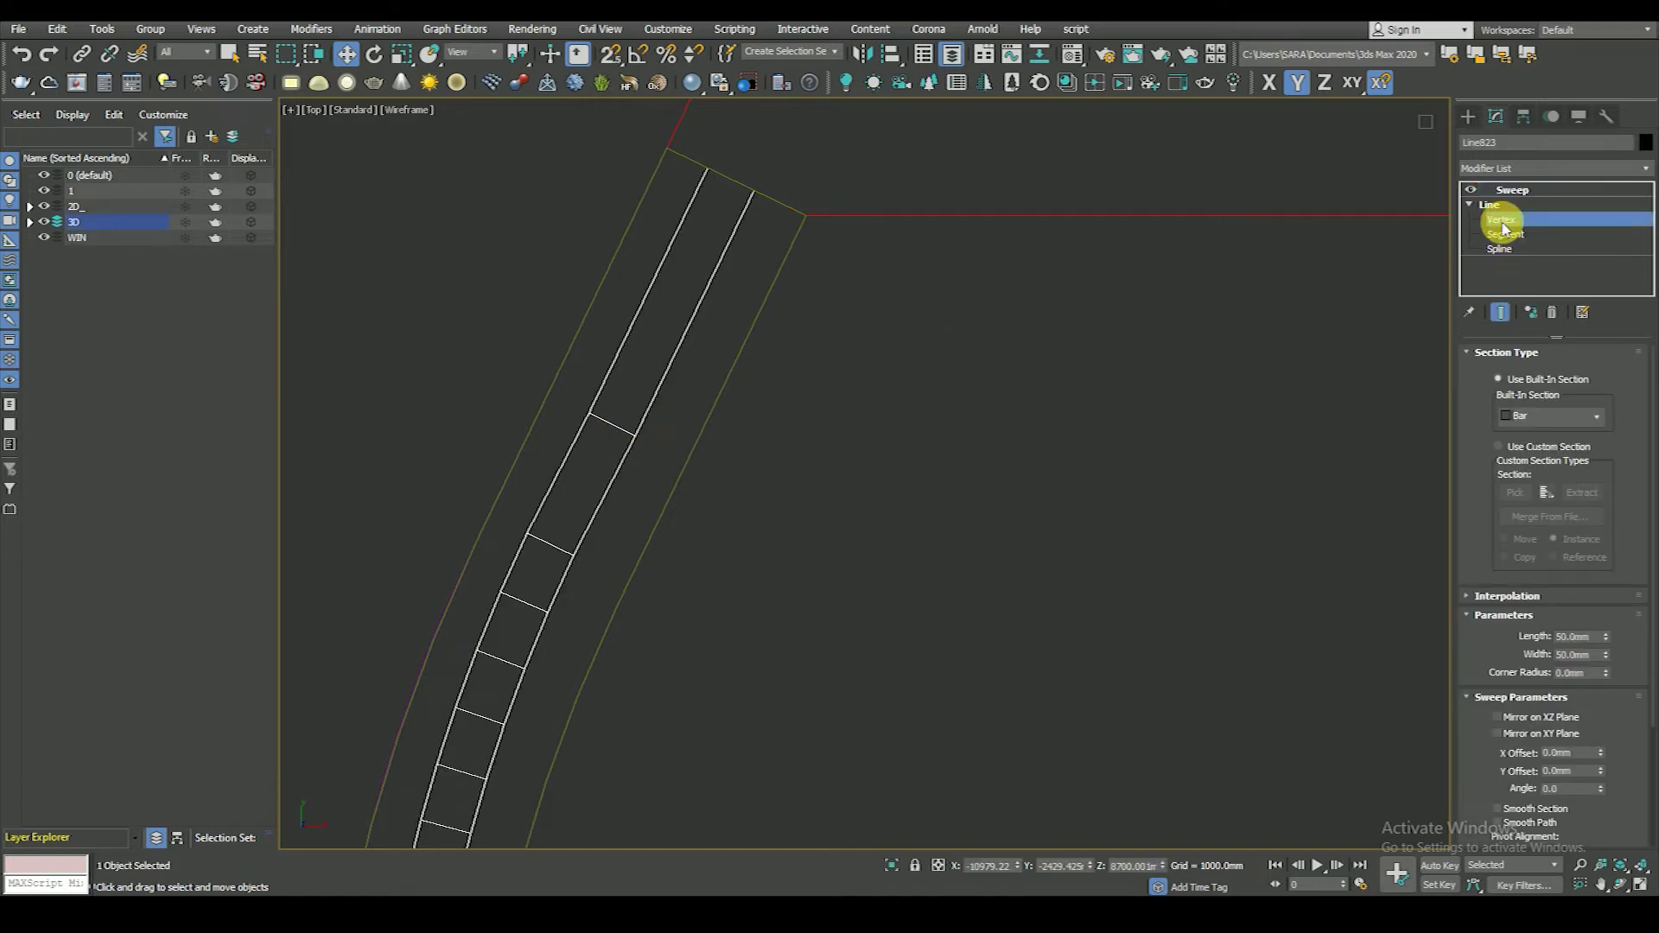
pyautogui.moveTo(552, 352); pyautogui.dragTo(666, 484)
pyautogui.click(1500, 312)
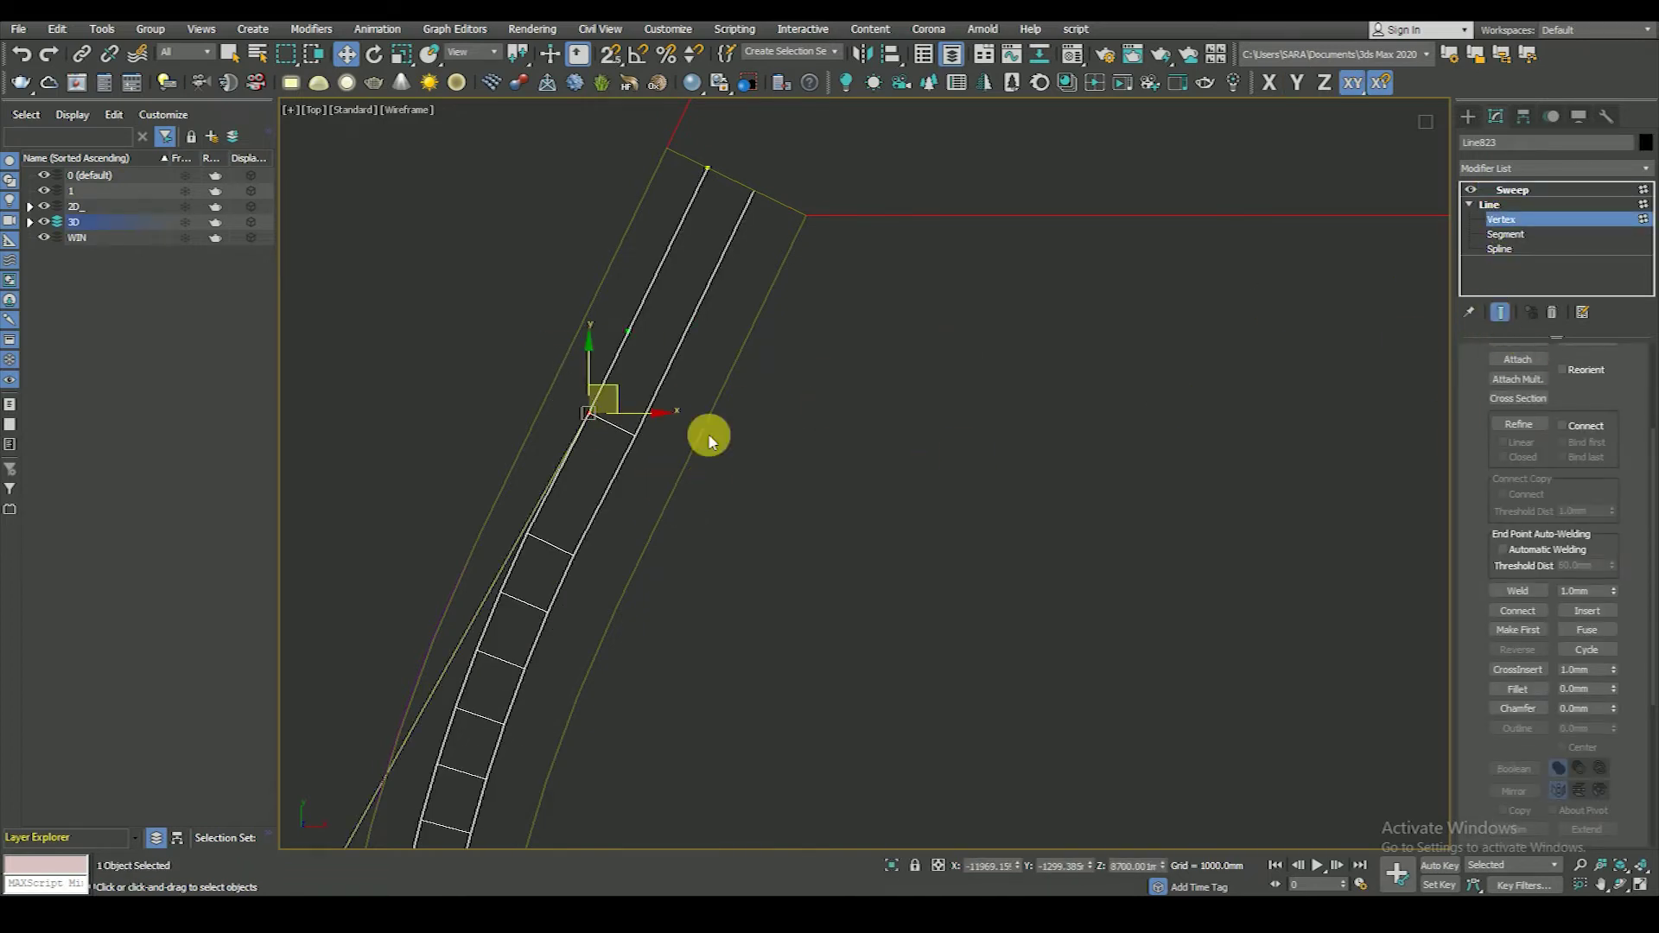
pyautogui.moveTo(688, 138); pyautogui.dragTo(769, 256)
pyautogui.scroll(-4, 770, 256)
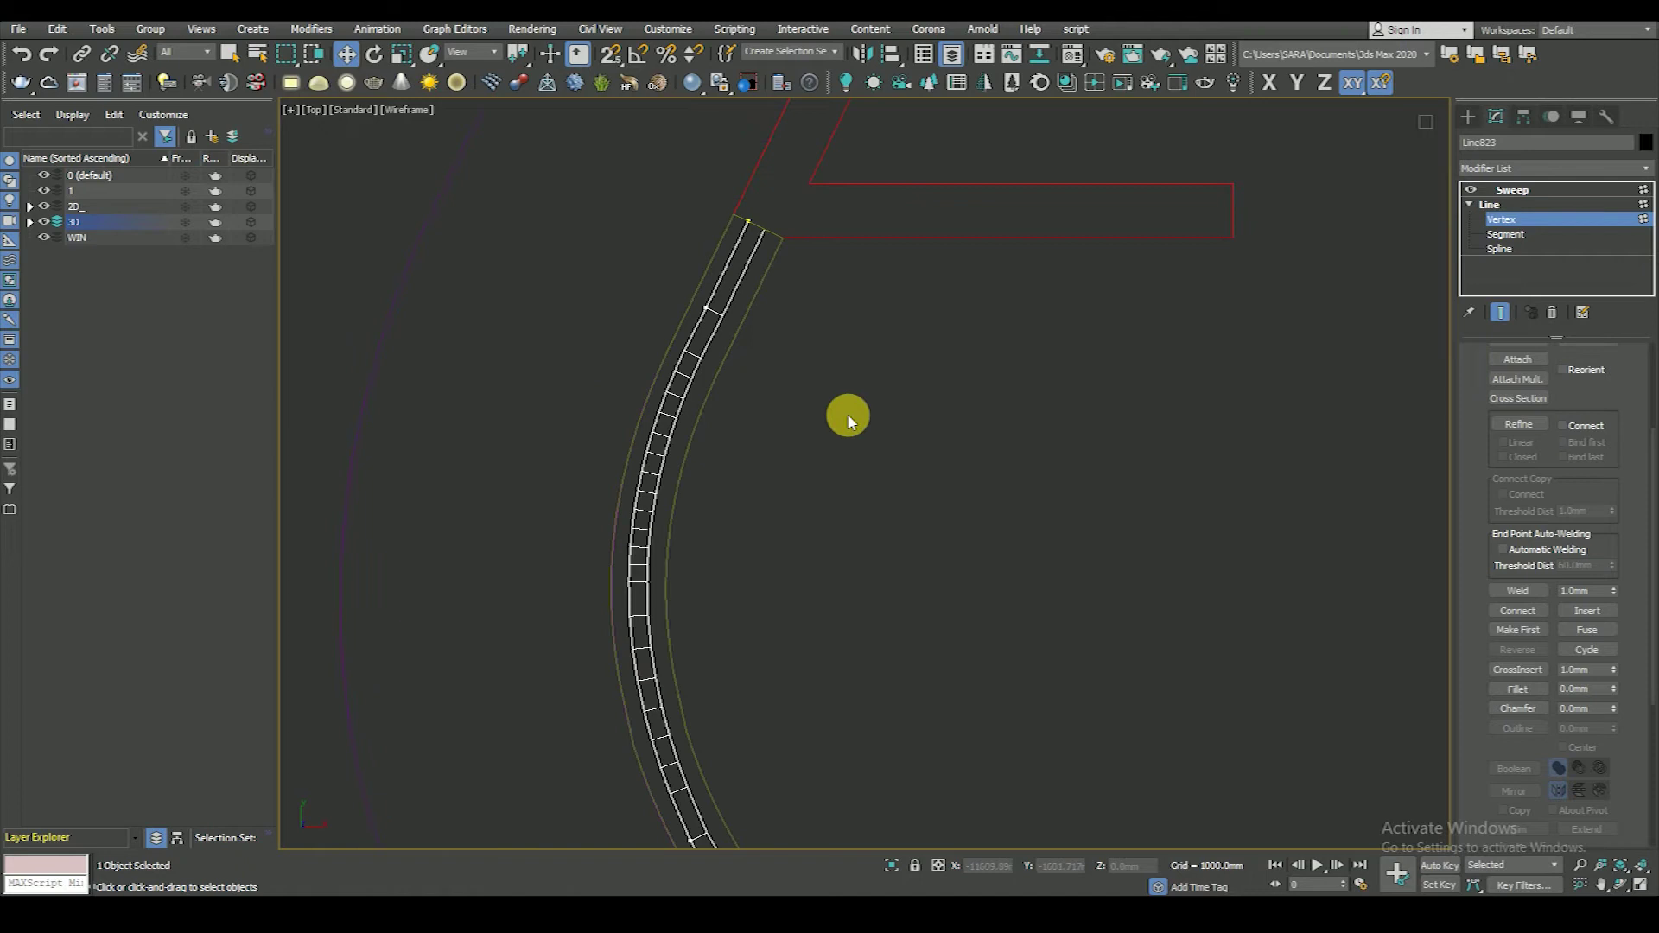
pyautogui.click(1493, 210)
pyautogui.click(1563, 192)
# - Inspect the upper and lower frames in shaded 3D, then return to the wireframe top view
pyautogui.moveTo(837, 432)
pyautogui.keyDown('alt'); pyautogui.mouseDown(button='middle')
pyautogui.moveTo(896, 563)
pyautogui.moveTo(910, 453)
pyautogui.mouseUp(button='middle'); pyautogui.keyUp('alt')
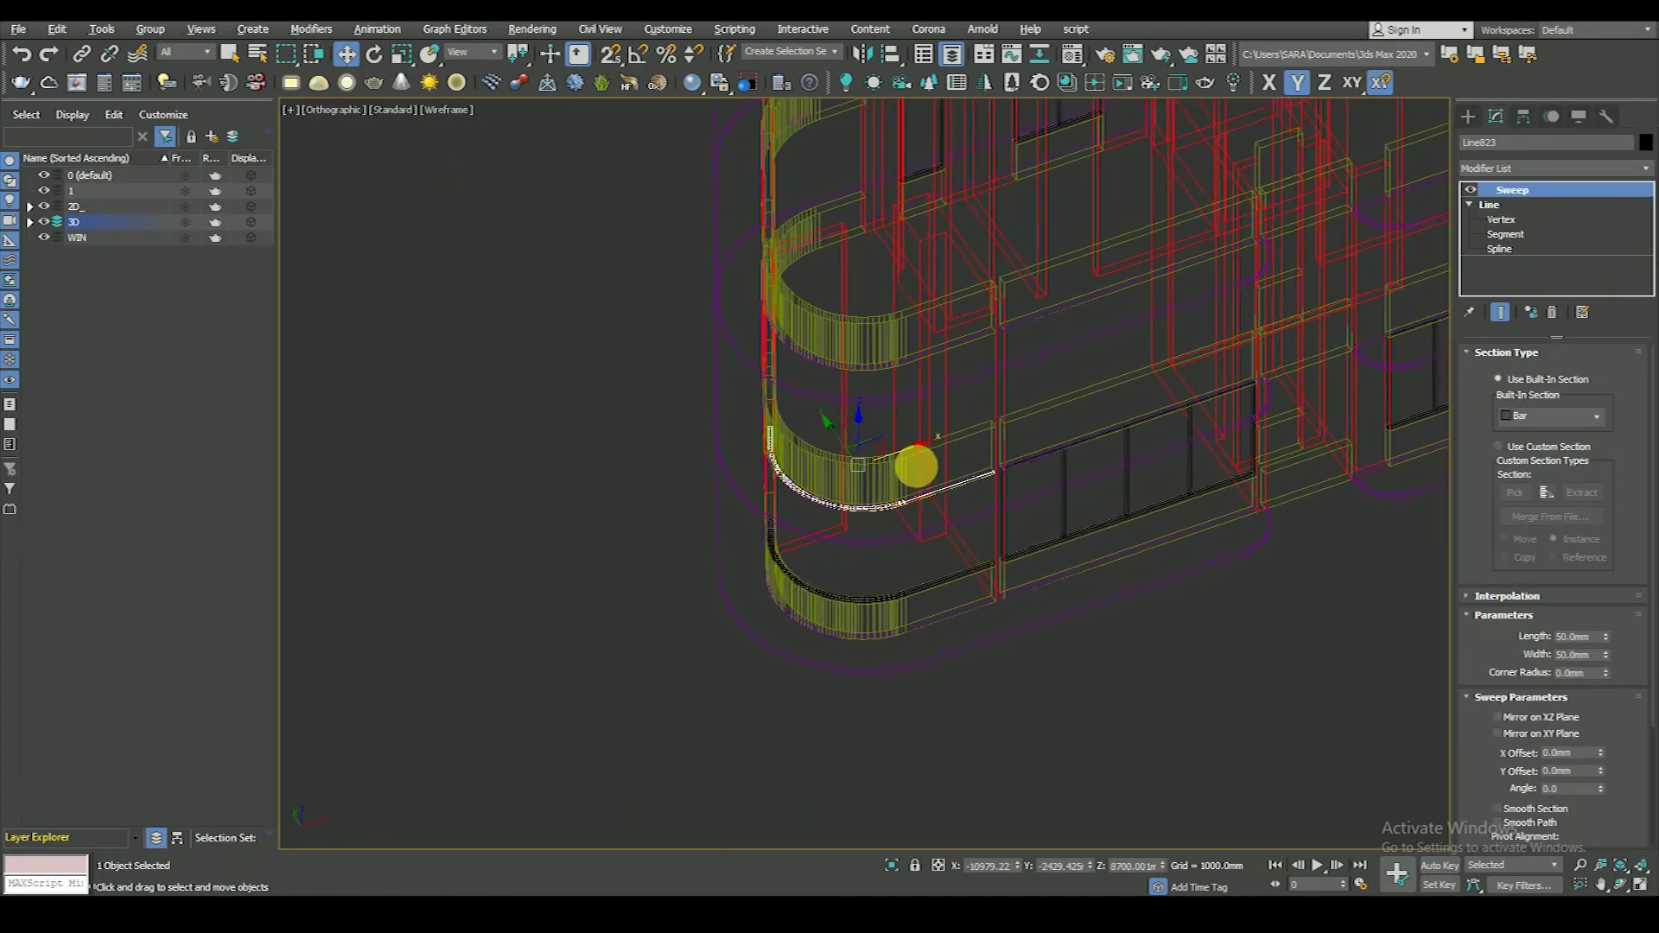
pyautogui.click(1029, 662)
pyautogui.scroll(8, 926, 514)
pyautogui.press('F3')
pyautogui.click(914, 501)
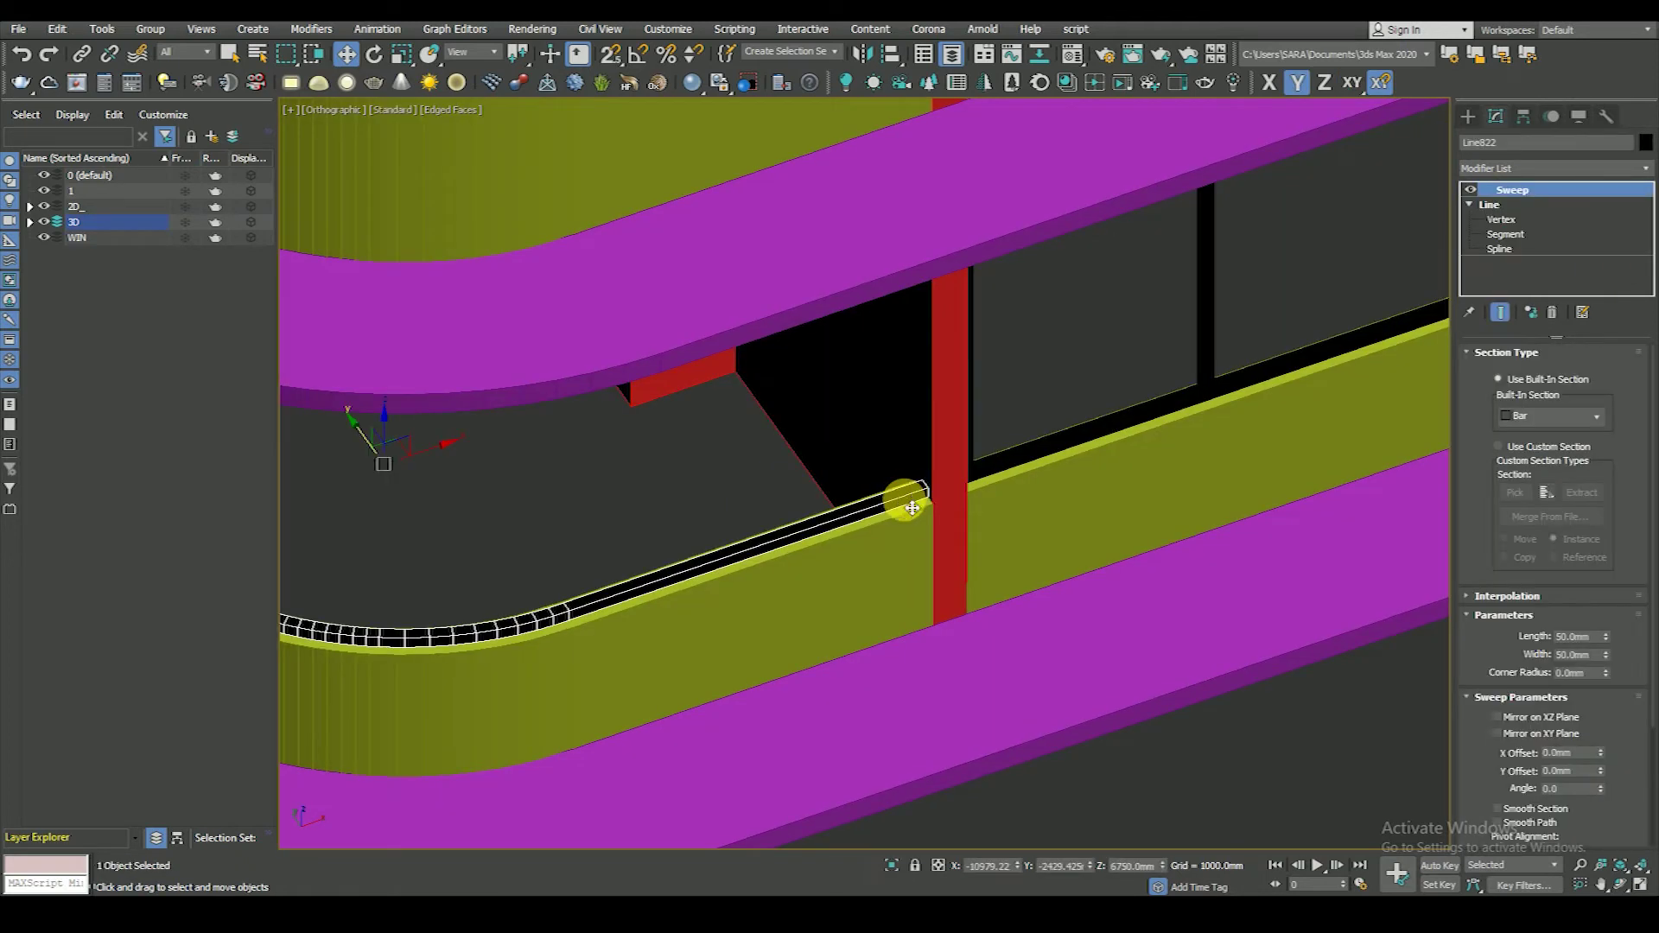
pyautogui.press('t')
pyautogui.scroll(-5, 797, 471)
pyautogui.press('F3')
pyautogui.scroll(-3, 748, 561)
pyautogui.click(749, 561)
pyautogui.scroll(5, 923, 416)
pyautogui.scroll(-3, 991, 495)
pyautogui.scroll(3, 1012, 452)
pyautogui.scroll(3, 920, 397)
pyautogui.scroll(2, 982, 315)
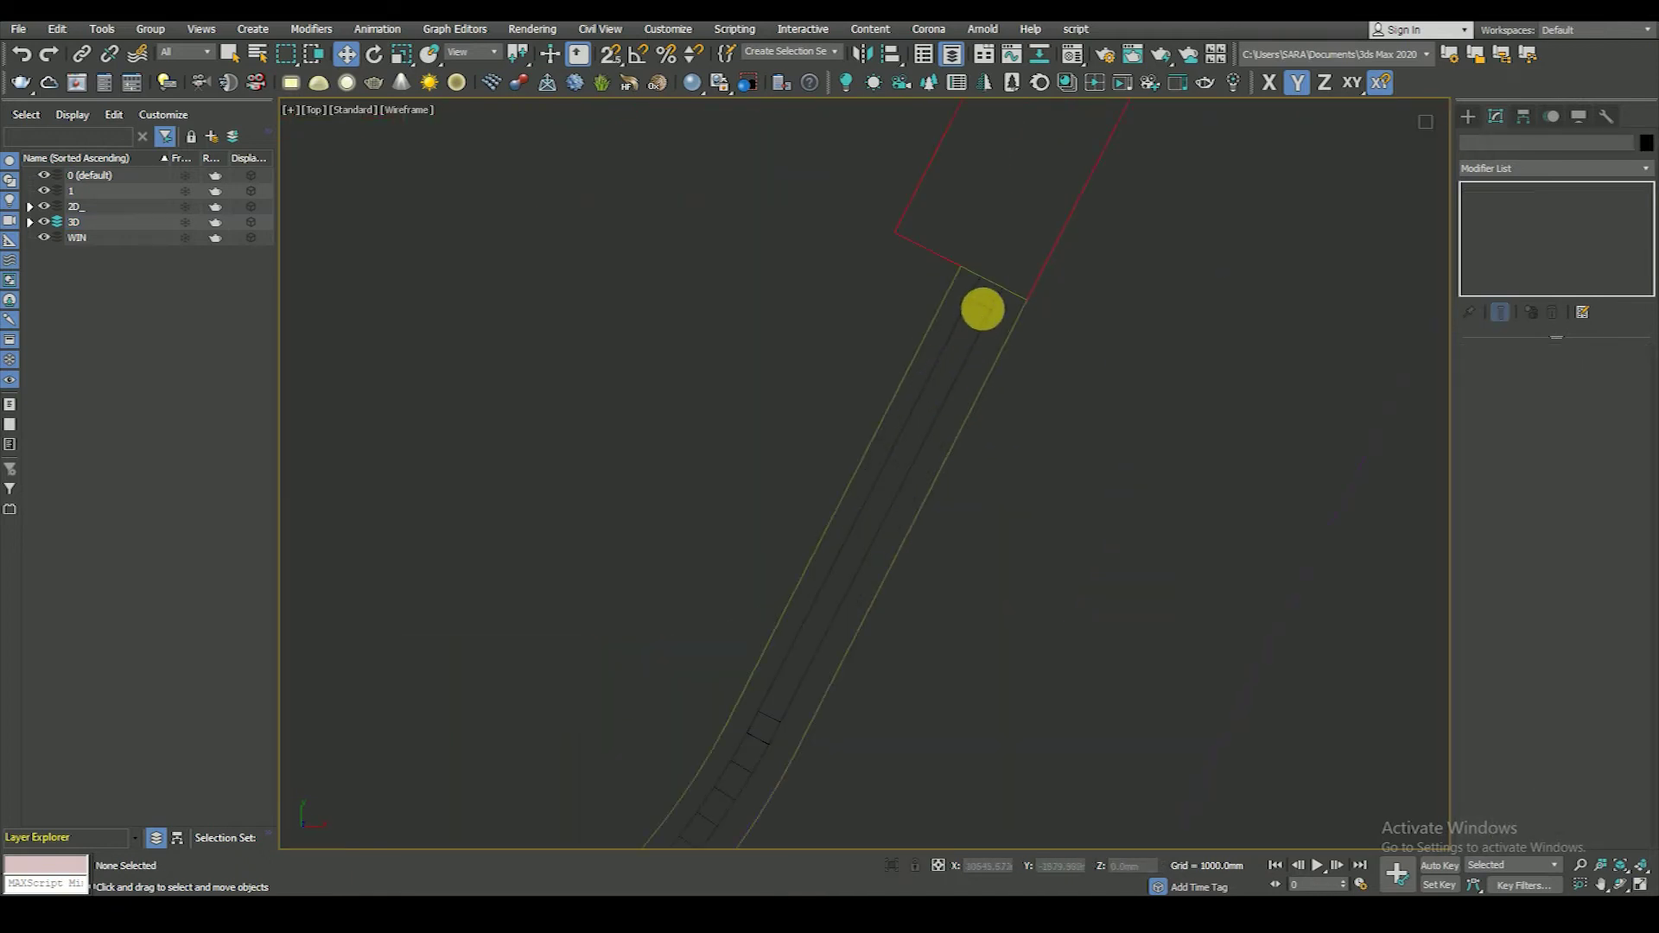
# - Shift-drag a copy of the frame piece toward the lower-left curved corner
pyautogui.click(981, 318)
pyautogui.scroll(-3, 1103, 382)
pyautogui.scroll(-2, 1145, 508)
pyautogui.scroll(-1, 1167, 484)
pyautogui.moveTo(1171, 478)
pyautogui.mouseDown(button='middle')
pyautogui.moveTo(1259, 511)
pyautogui.moveTo(1332, 467)
pyautogui.mouseUp(button='middle')
pyautogui.keyDown('shift'); pyautogui.moveTo(1342, 462); pyautogui.dragTo(449, 495); pyautogui.keyUp('shift')
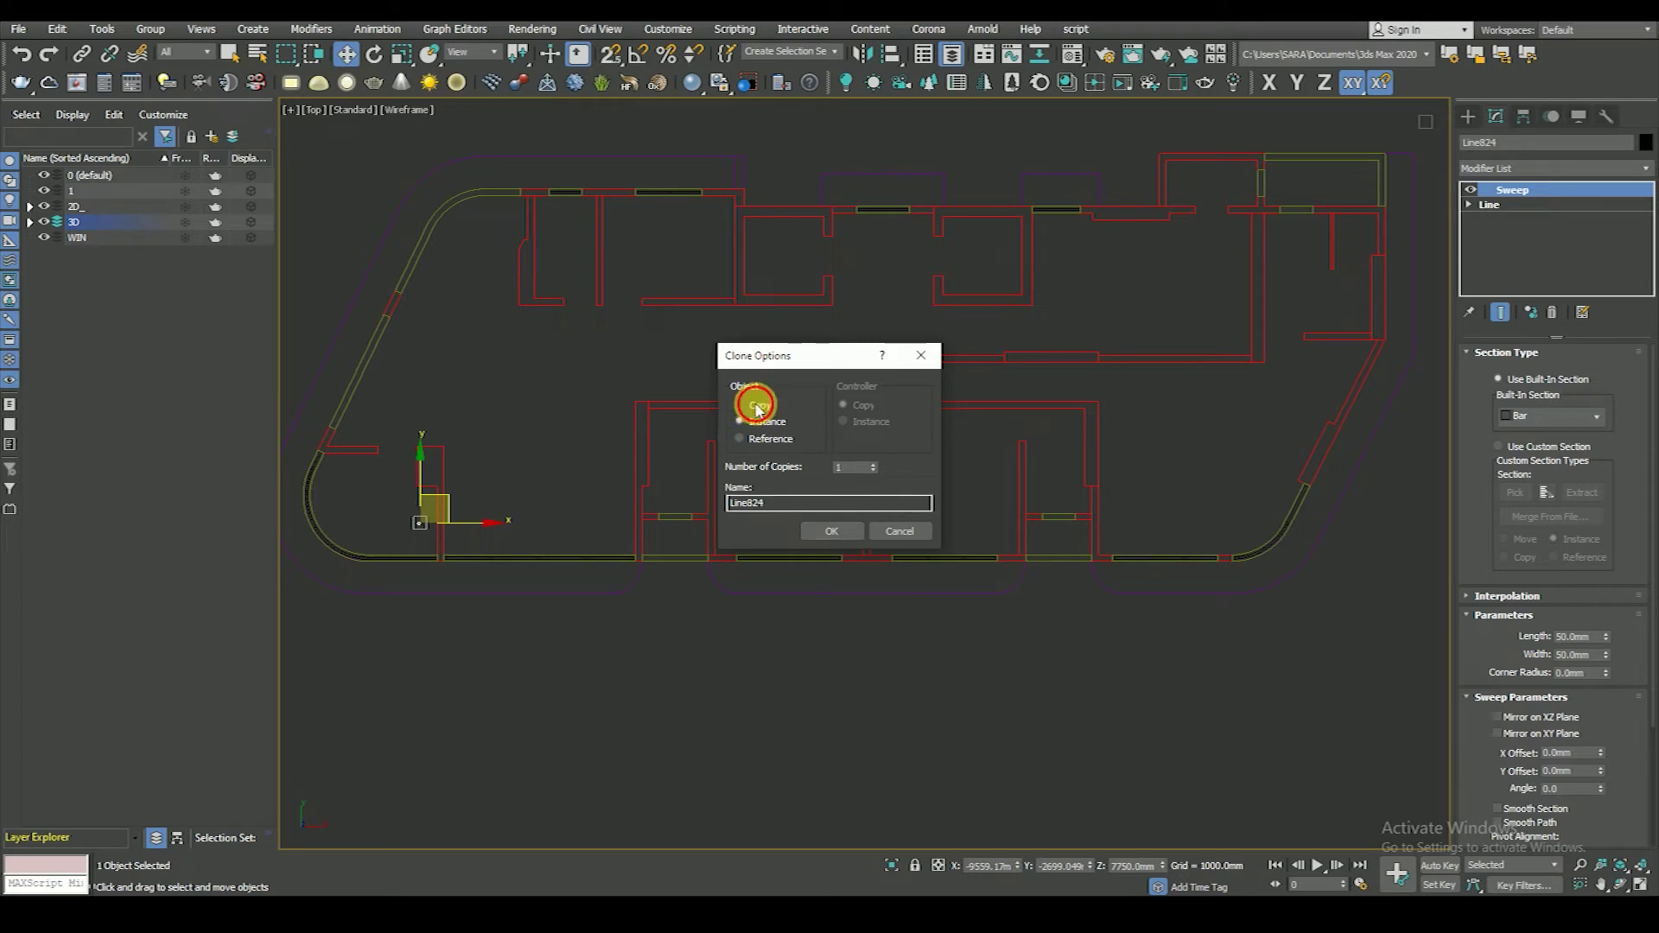
# - Accept Clone Options to create the copied square frame piece
pyautogui.click(826, 531)
pyautogui.moveTo(489, 578); pyautogui.dragTo(630, 538, button='middle')
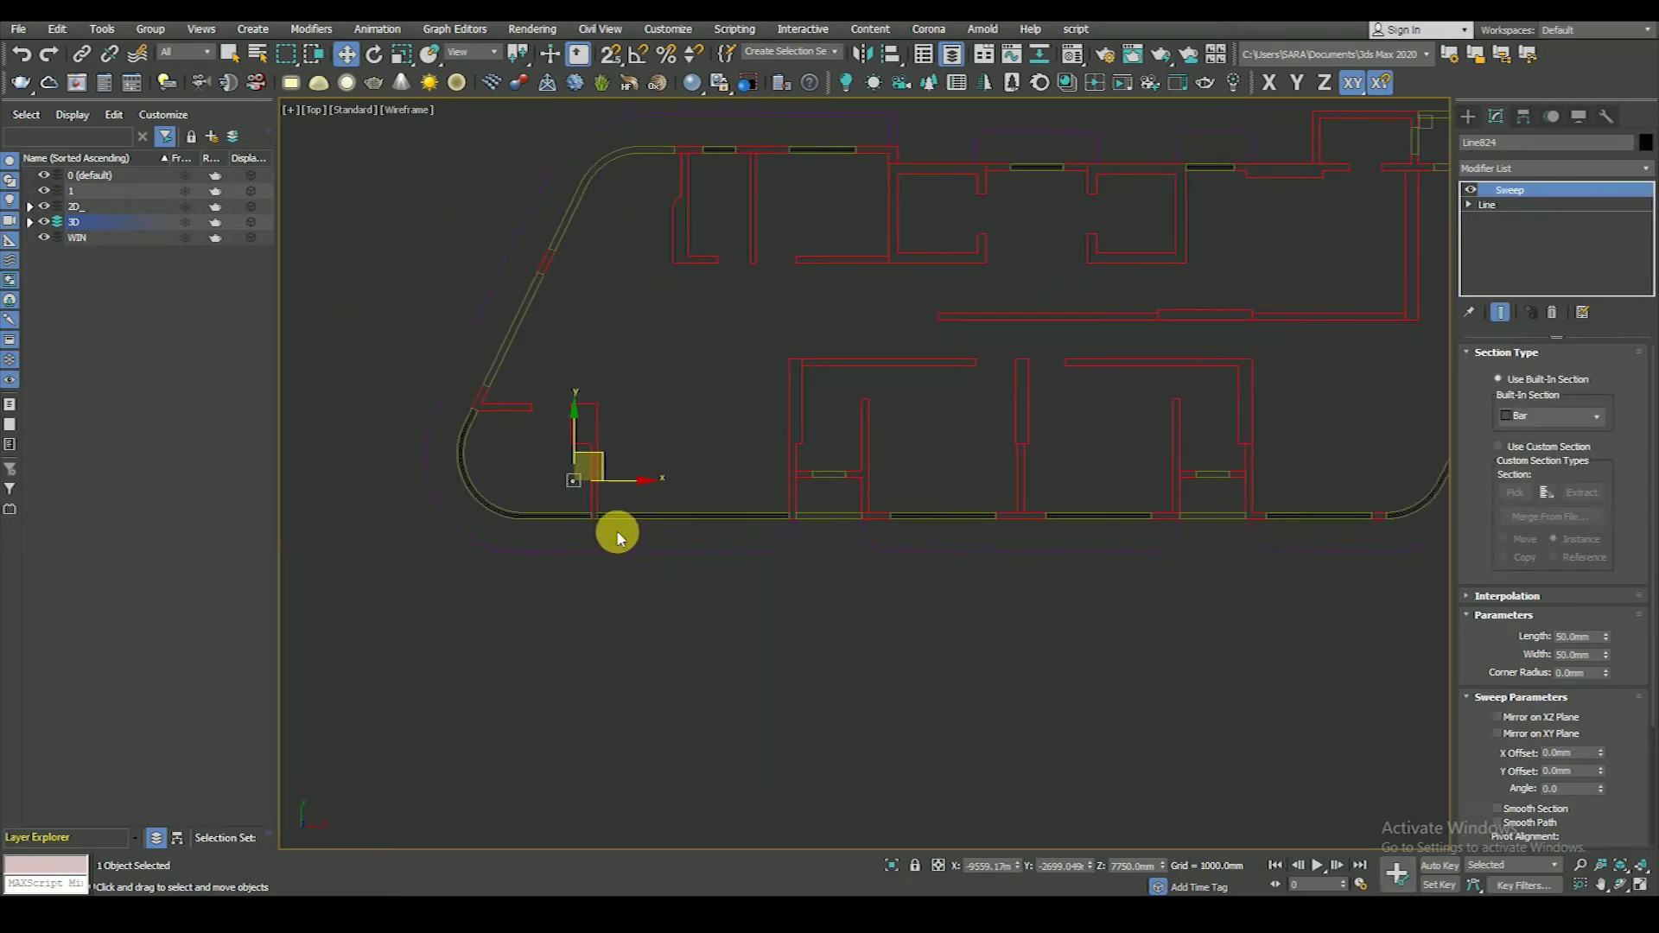
pyautogui.scroll(3, 568, 490)
pyautogui.scroll(3, 651, 463)
pyautogui.scroll(4, 723, 381)
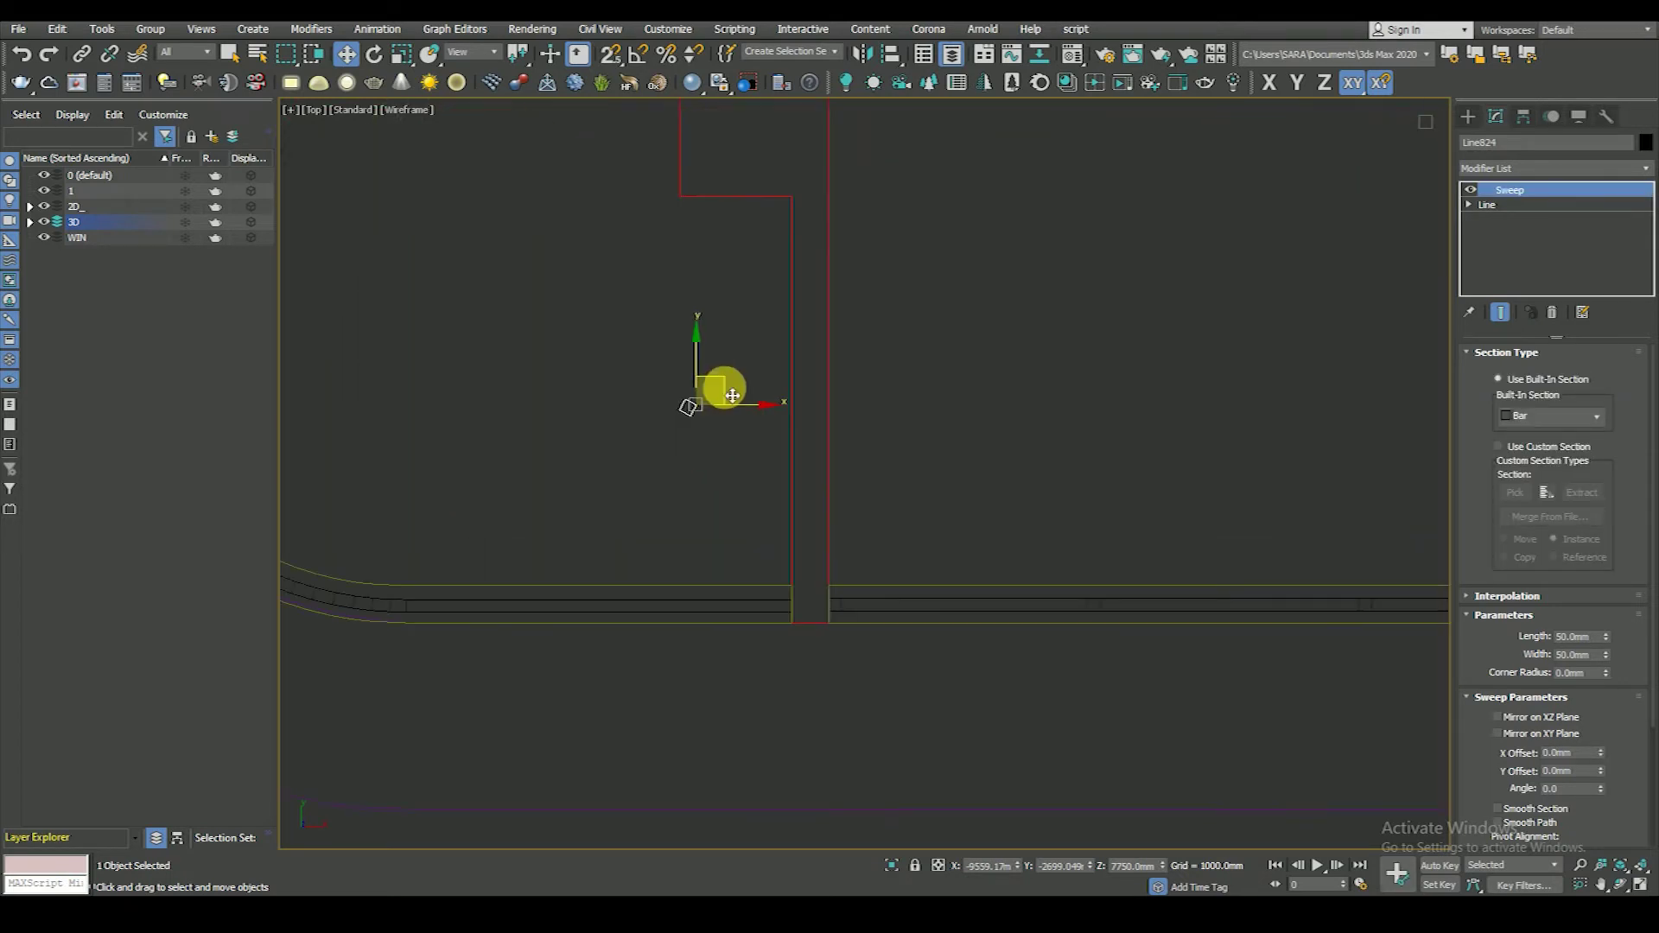
pyautogui.scroll(2, 804, 597)
pyautogui.scroll(8, 760, 604)
# - Rotate the copy square to the walls and vertex-snap it onto Line823's corner
pyautogui.press('e')
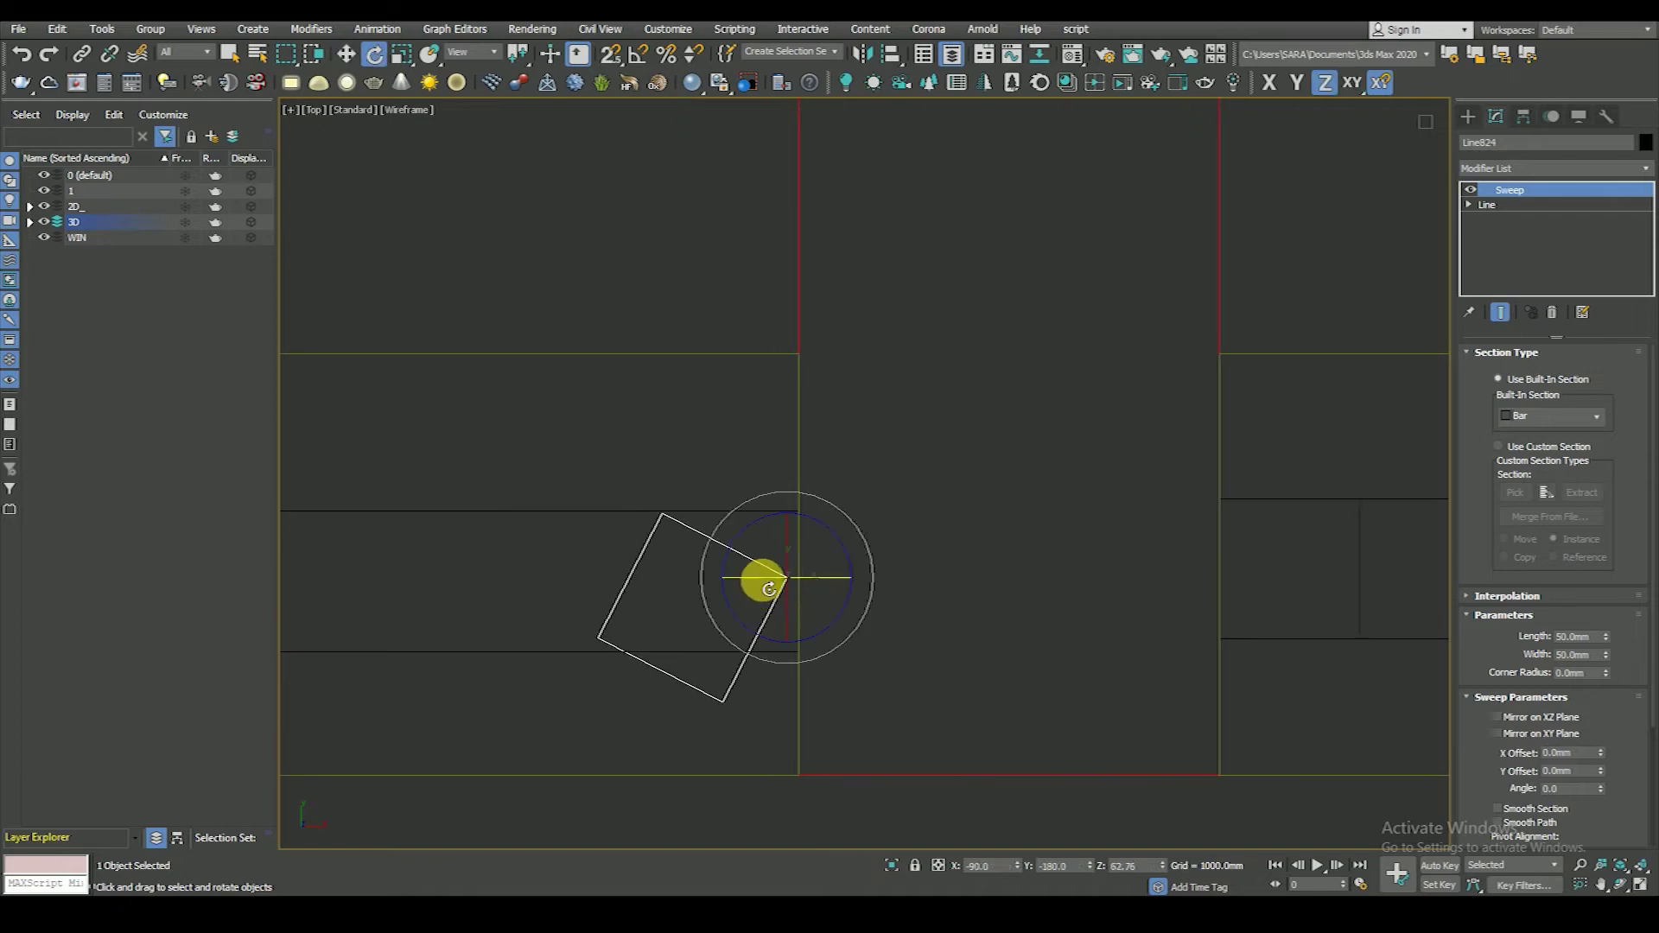
pyautogui.moveTo(862, 533); pyautogui.dragTo(860, 480)
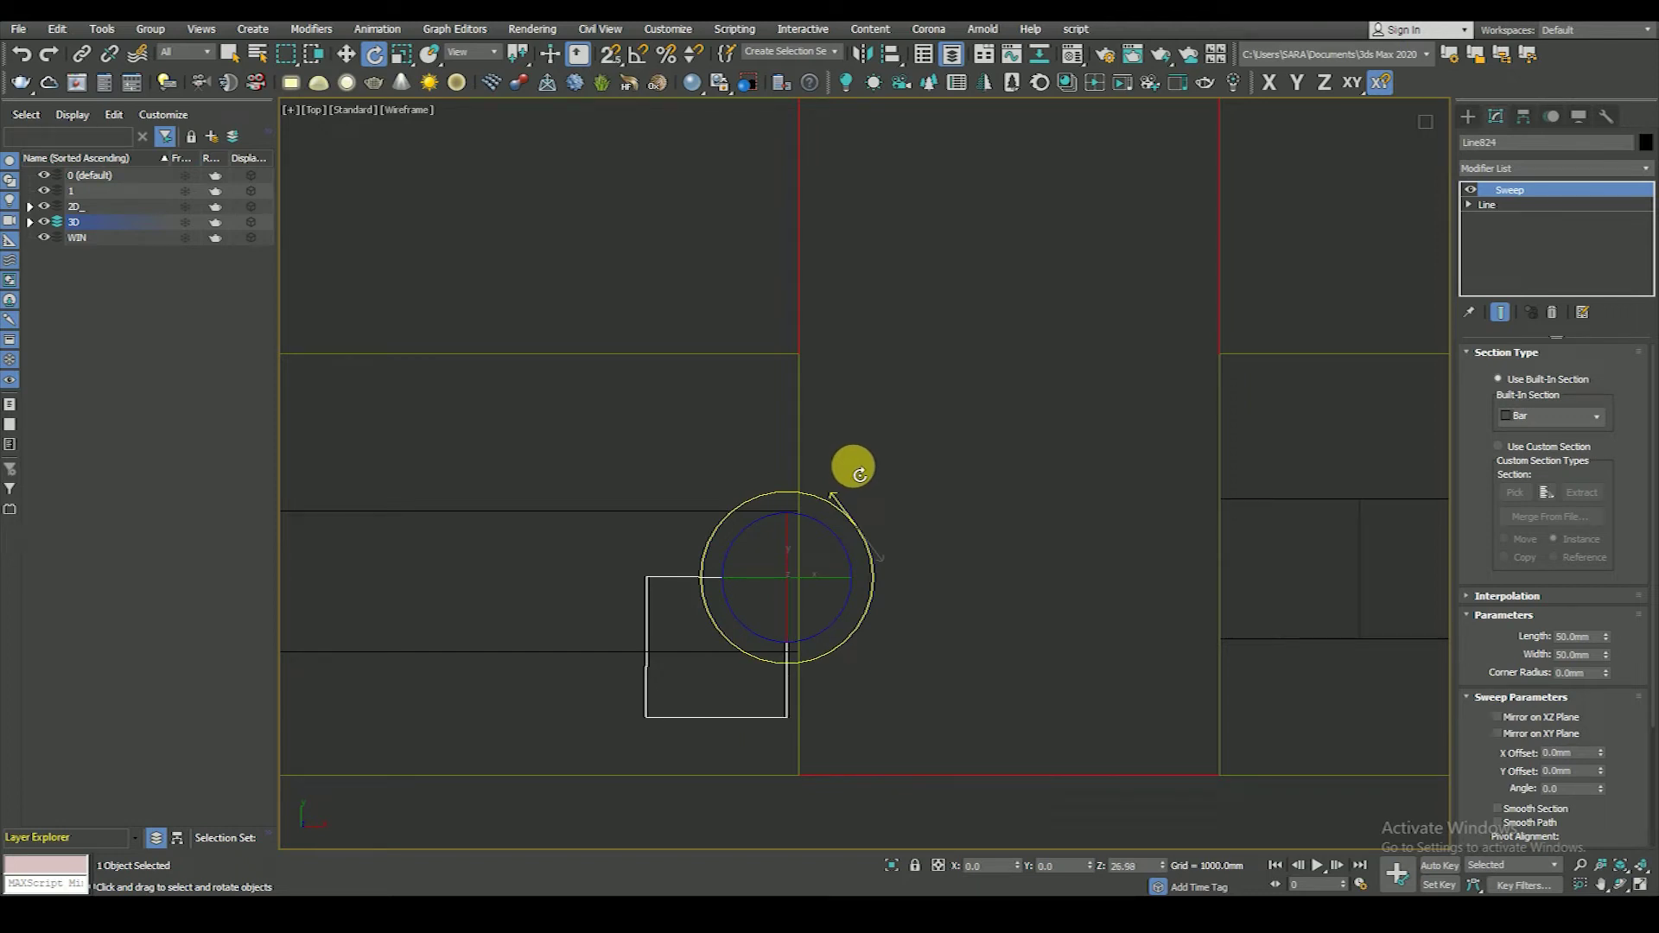
pyautogui.scroll(2, 767, 563)
pyautogui.scroll(-2, 797, 601)
pyautogui.press('w')
pyautogui.scroll(5, 808, 547)
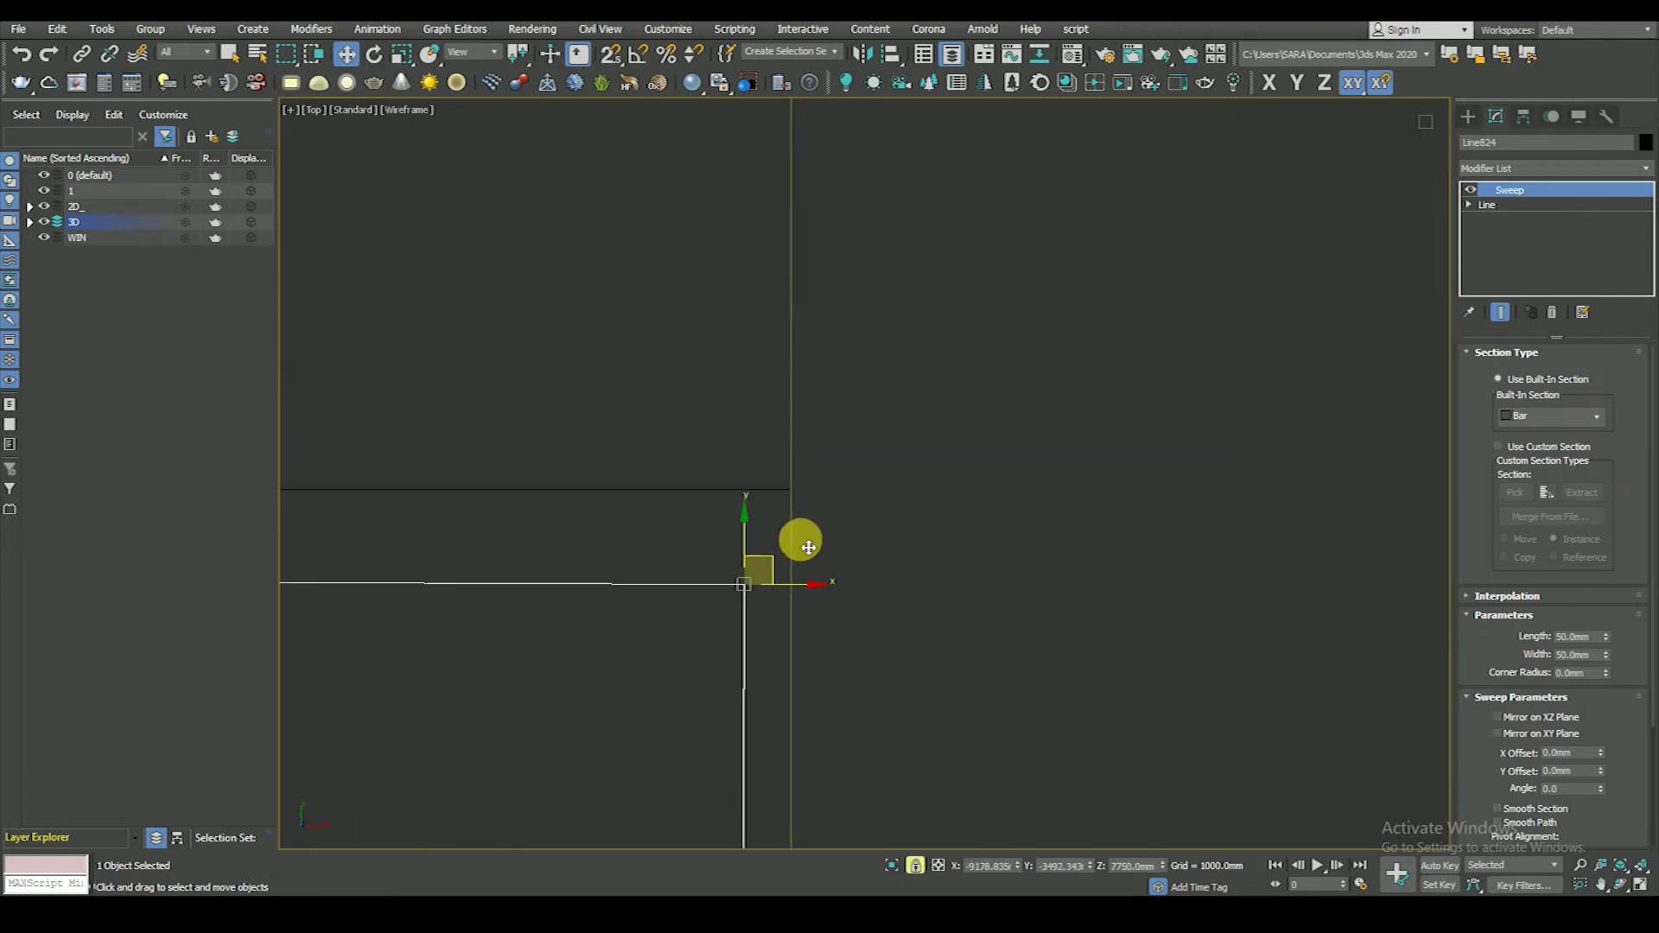
pyautogui.moveTo(743, 585); pyautogui.dragTo(789, 490)
pyautogui.scroll(3, 803, 449)
pyautogui.scroll(2, 791, 519)
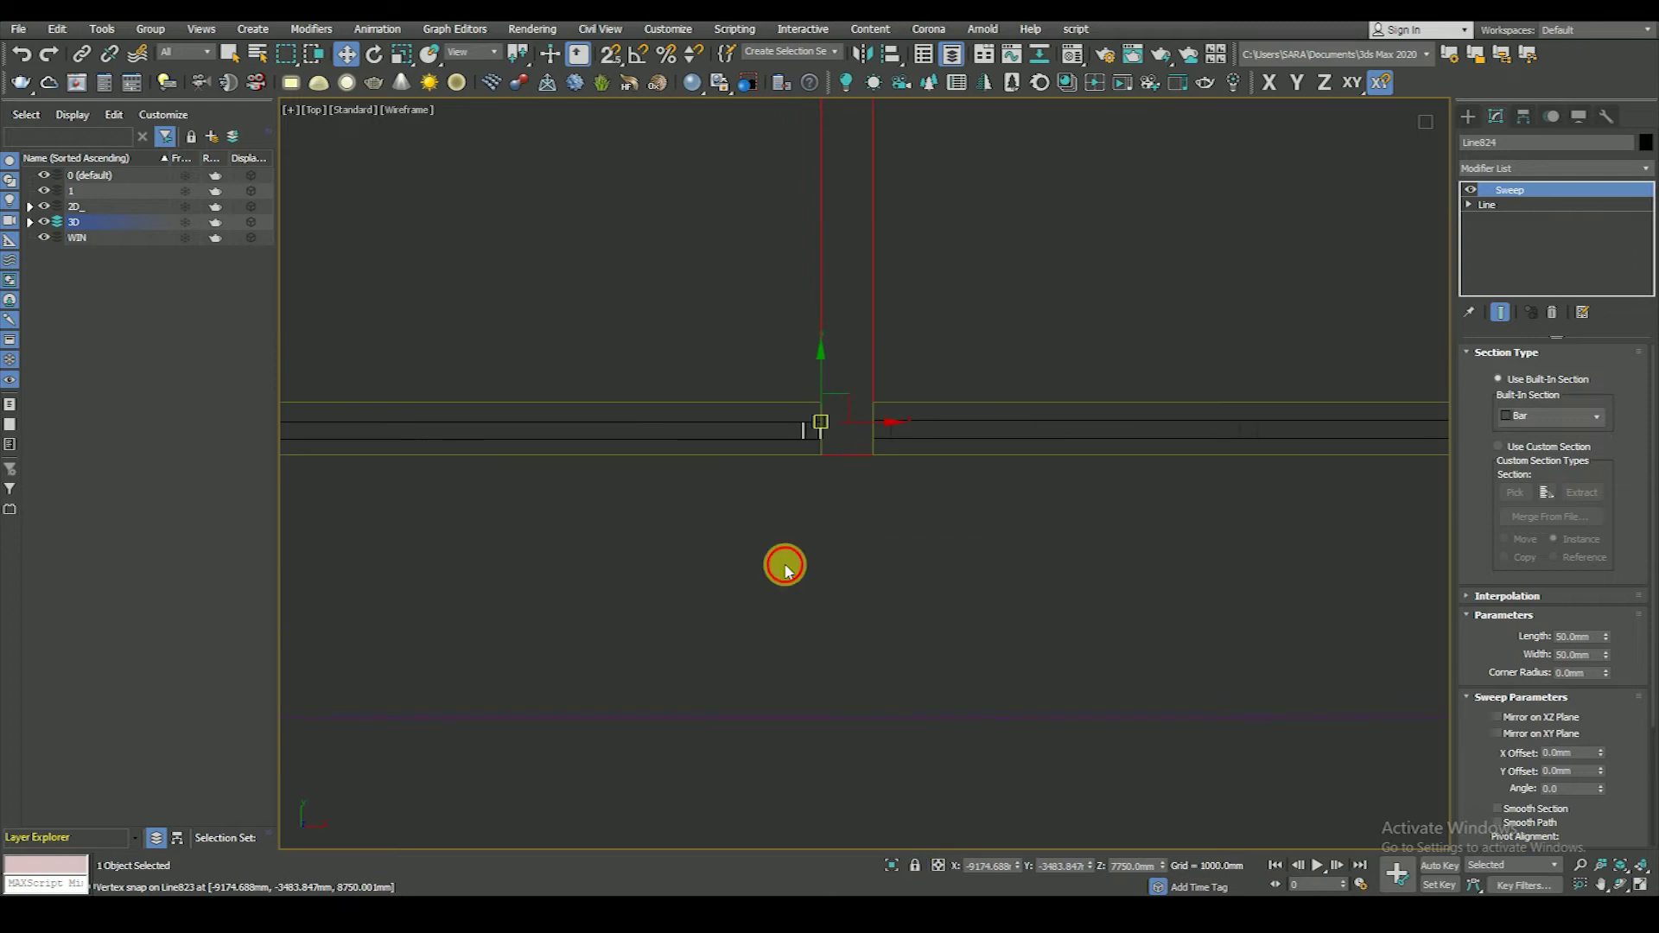
pyautogui.click(787, 569)
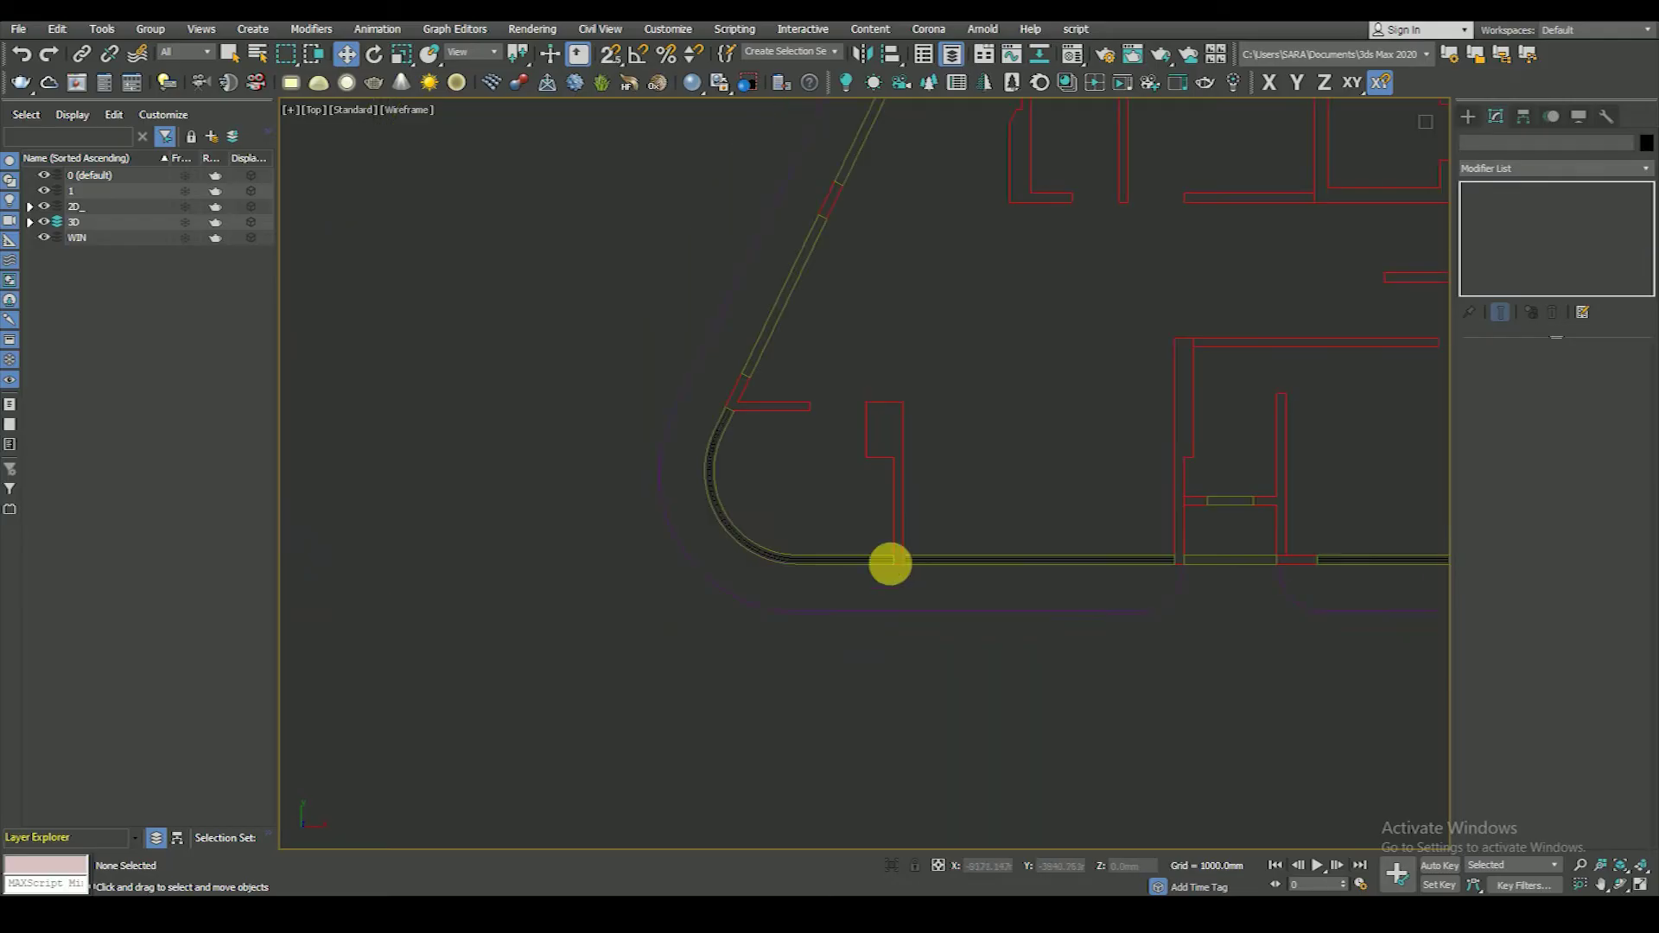
# - Select the newly placed mullion and check it in 3D before returning to the top view
pyautogui.scroll(-2, 770, 651)
pyautogui.scroll(4, 796, 611)
pyautogui.moveTo(818, 618)
pyautogui.keyDown('alt'); pyautogui.mouseDown(button='middle')
pyautogui.moveTo(856, 582)
pyautogui.moveTo(751, 615)
pyautogui.moveTo(822, 570)
pyautogui.moveTo(791, 560)
pyautogui.moveTo(793, 637)
pyautogui.mouseUp(button='middle'); pyautogui.keyUp('alt')
pyautogui.scroll(5, 792, 560)
pyautogui.scroll(-4, 768, 481)
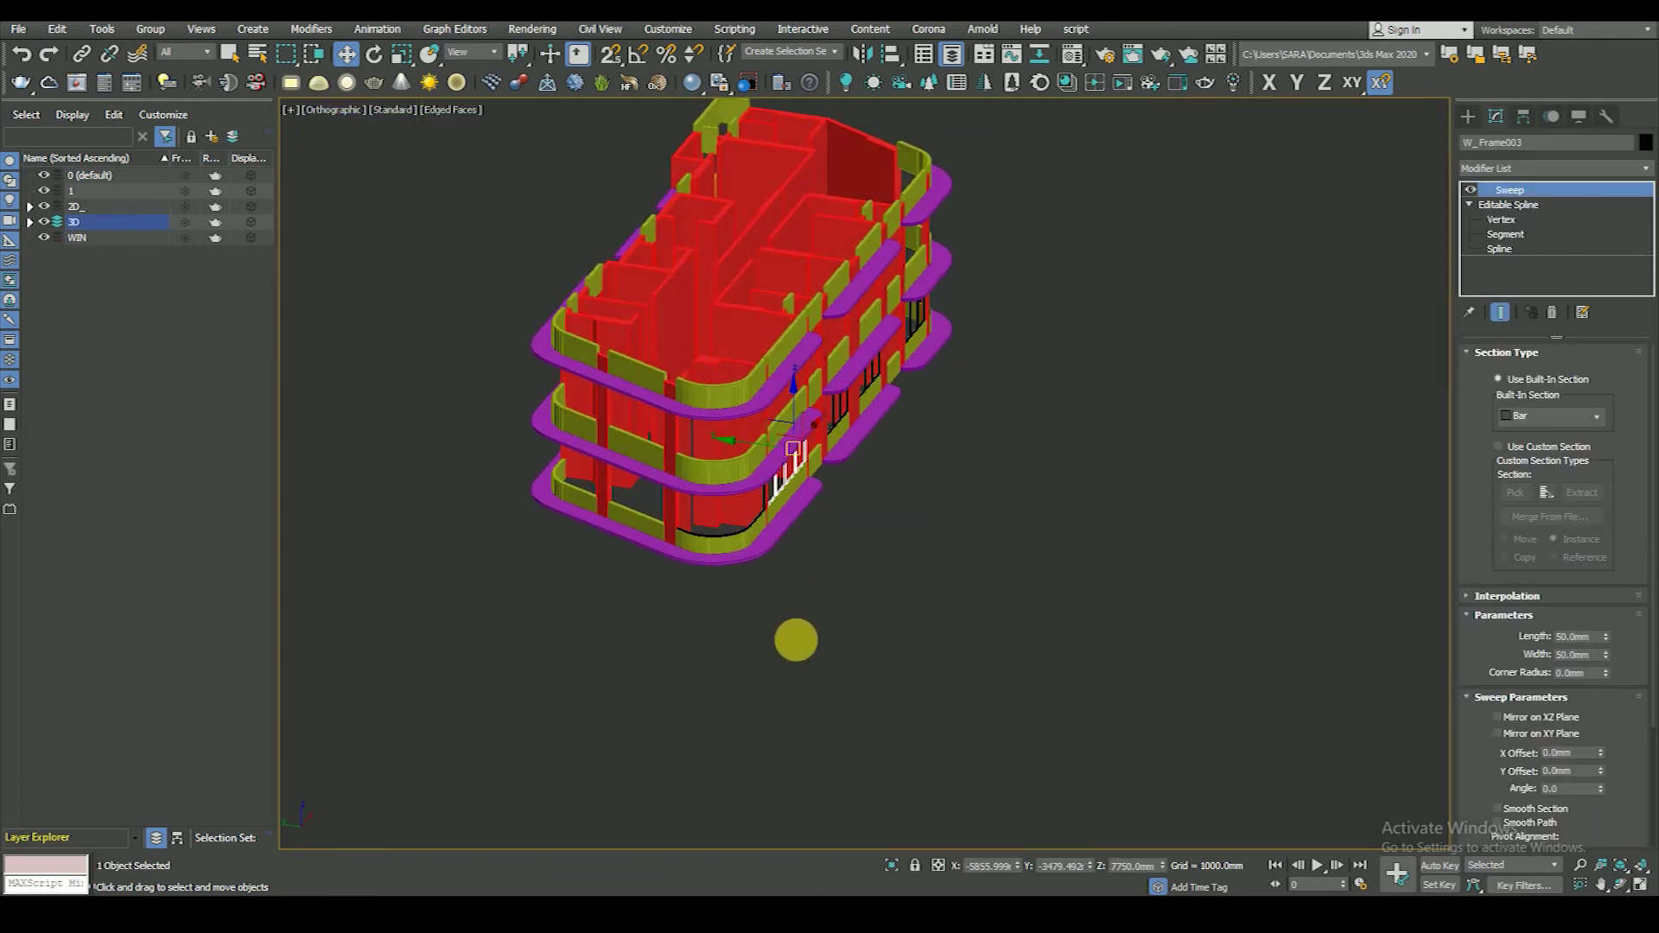
pyautogui.scroll(5, 730, 537)
pyautogui.press('F3')
pyautogui.click(727, 517)
pyautogui.press('F3')
pyautogui.scroll(3, 834, 407)
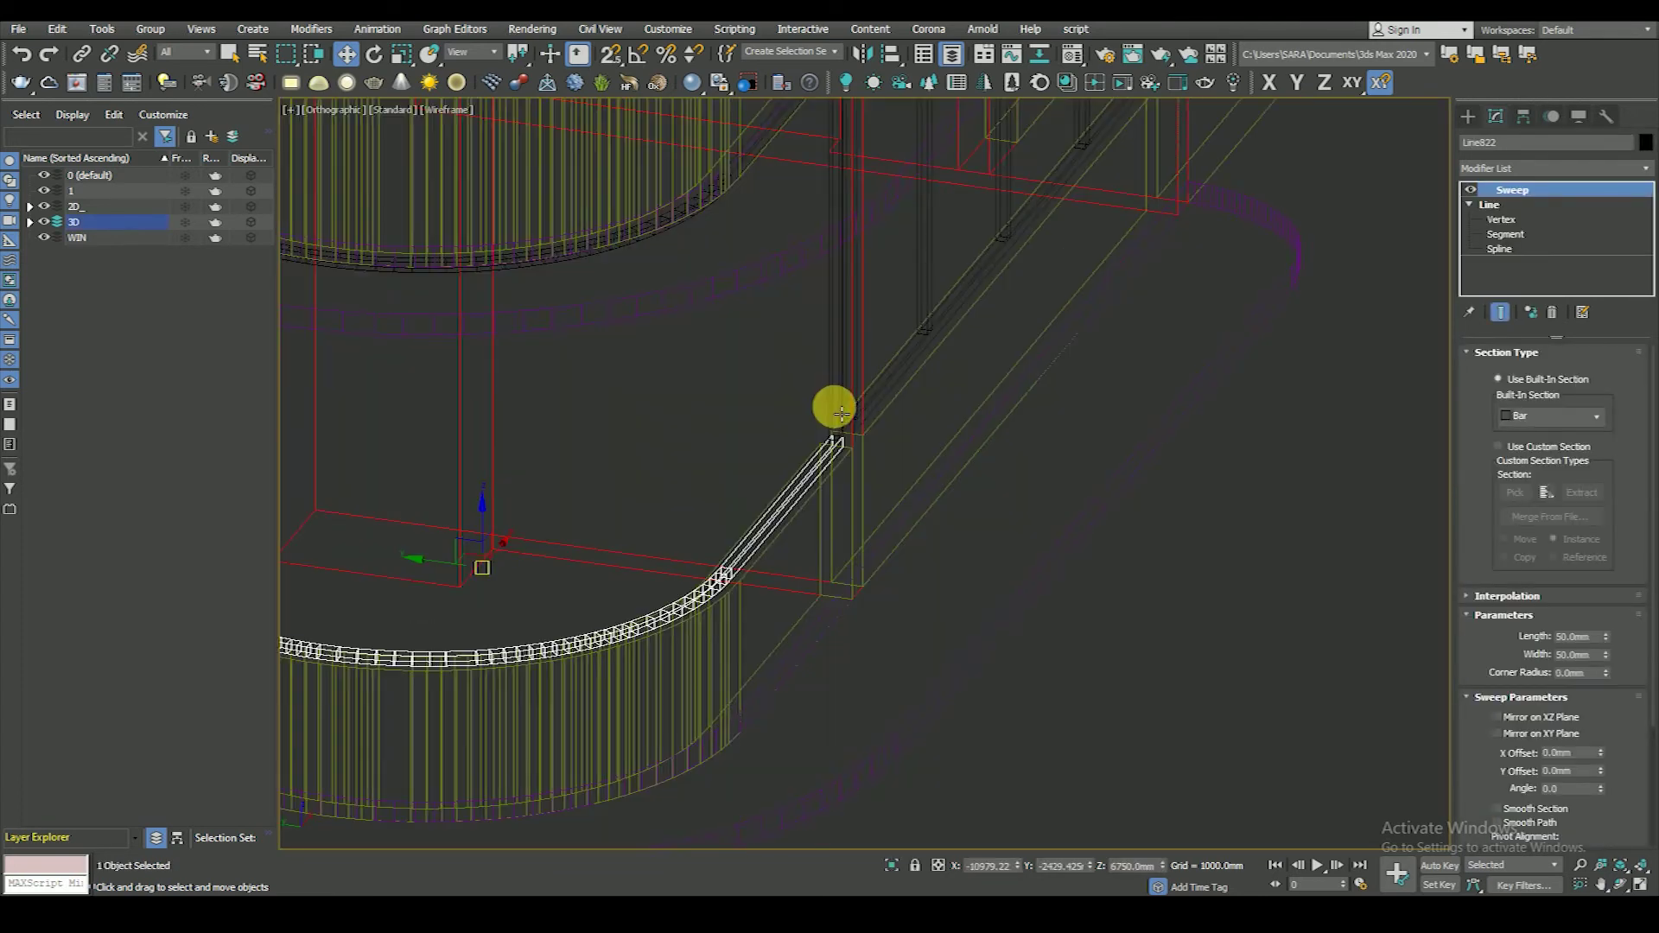
pyautogui.scroll(1, 841, 434)
pyautogui.scroll(-5, 892, 536)
pyautogui.press('t')
pyautogui.press('F3')
pyautogui.scroll(3, 941, 562)
pyautogui.scroll(-1, 926, 548)
pyautogui.scroll(-2, 1030, 643)
pyautogui.scroll(-2, 1129, 649)
# - Copy the mullion further along the wall as a reference
pyautogui.keyDown('shift'); pyautogui.moveTo(1145, 641); pyautogui.dragTo(871, 631); pyautogui.keyUp('shift')
pyautogui.click(767, 438)
pyautogui.click(831, 531)
pyautogui.scroll(4, 856, 597)
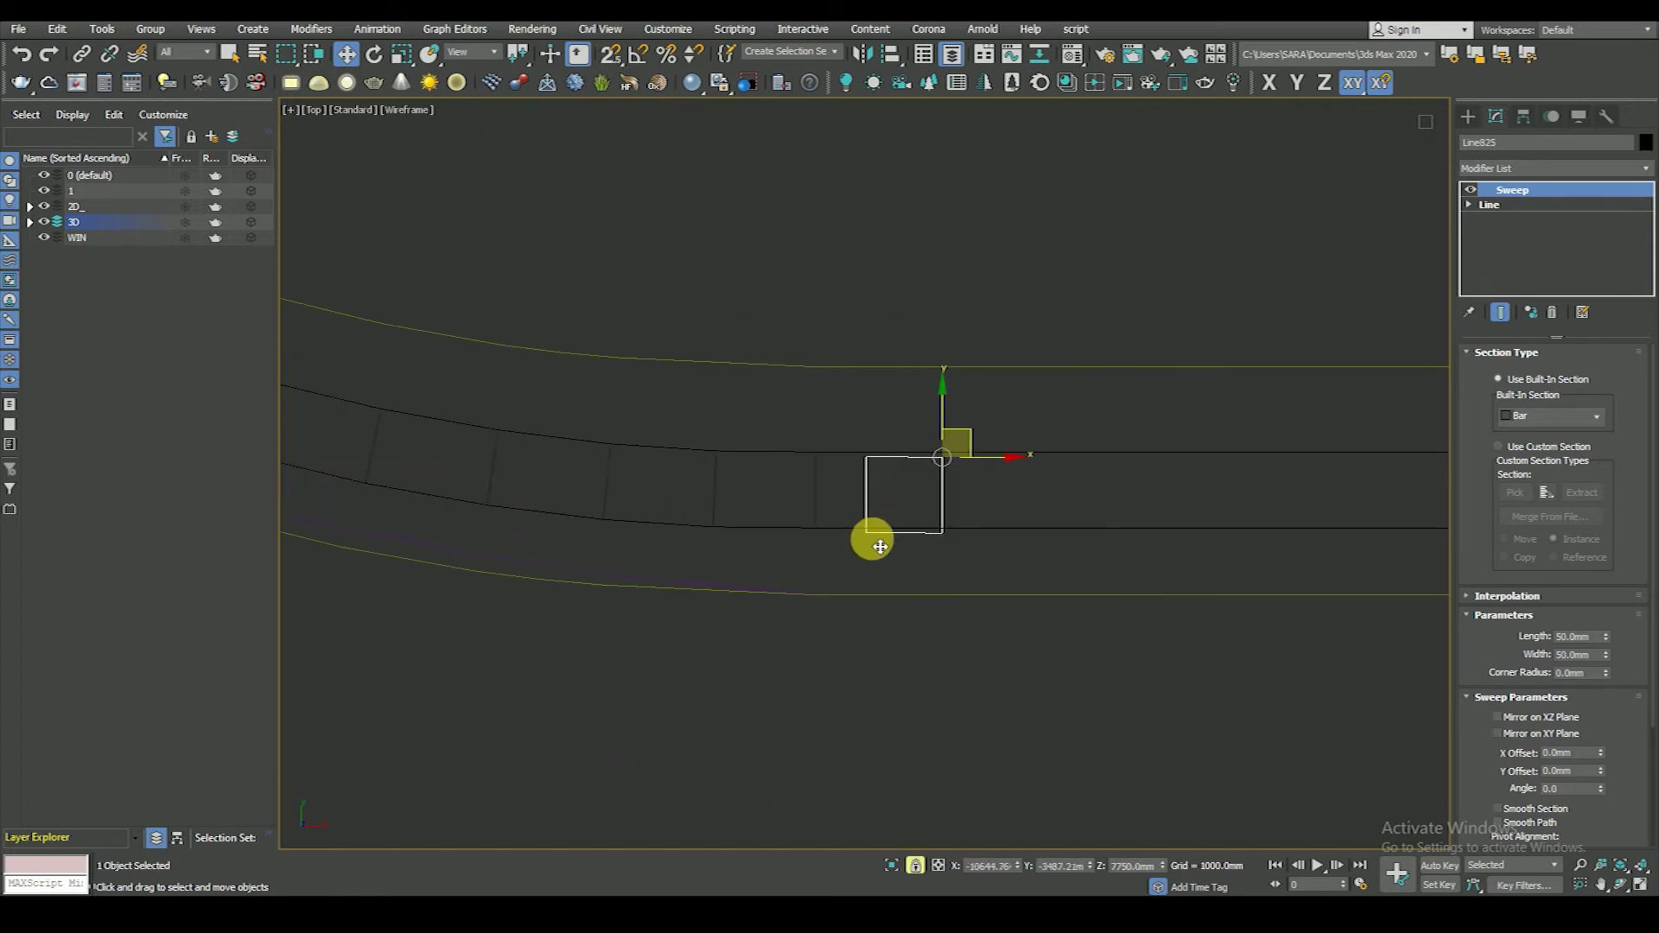
pyautogui.scroll(-3, 993, 622)
pyautogui.scroll(-2, 983, 711)
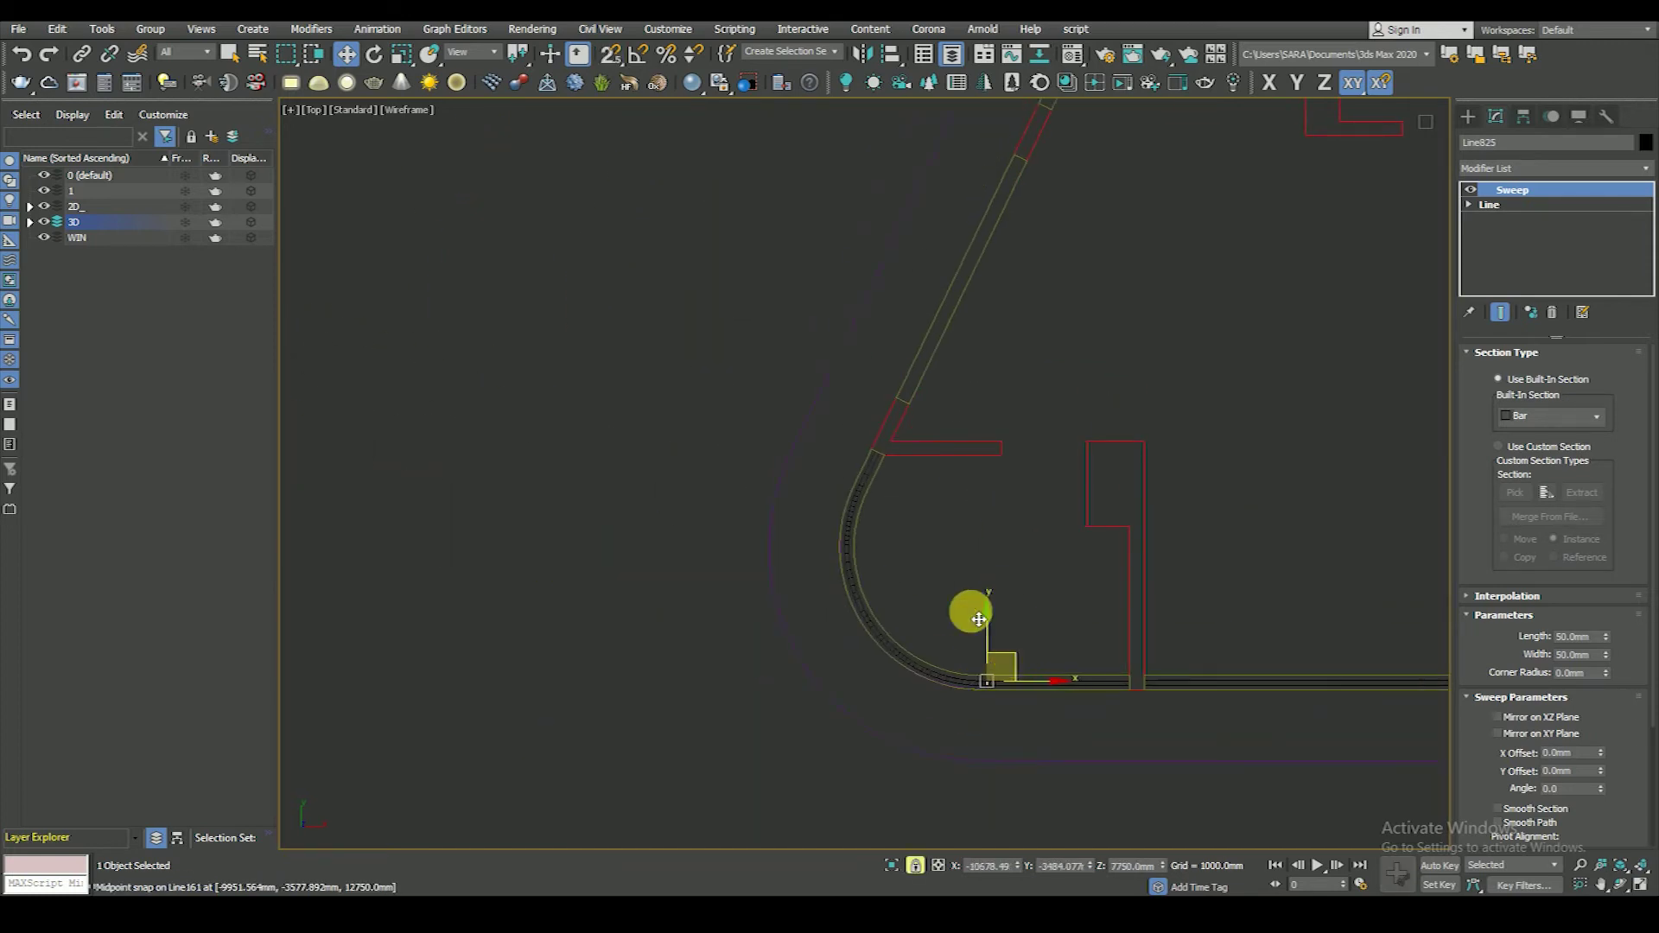
# - Clone an instanced mullion further up the curve and snap it onto the window line
pyautogui.keyDown('shift'); pyautogui.moveTo(1019, 662); pyautogui.dragTo(890, 452); pyautogui.keyUp('shift')
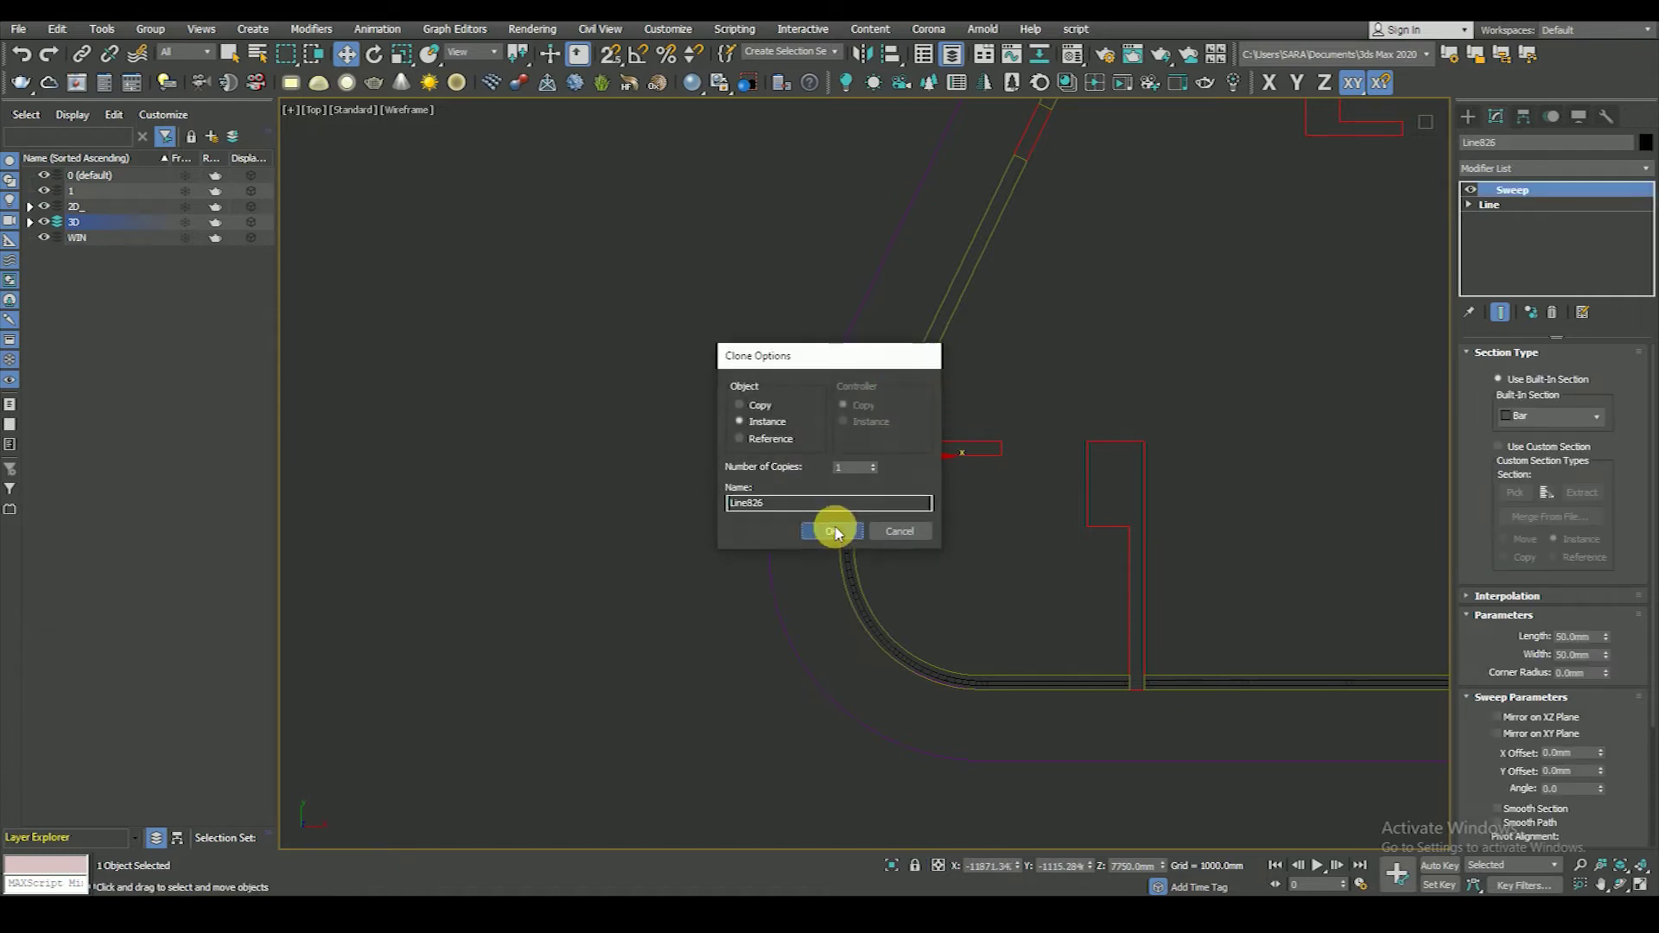
pyautogui.click(831, 530)
pyautogui.scroll(4, 864, 484)
pyautogui.press('e')
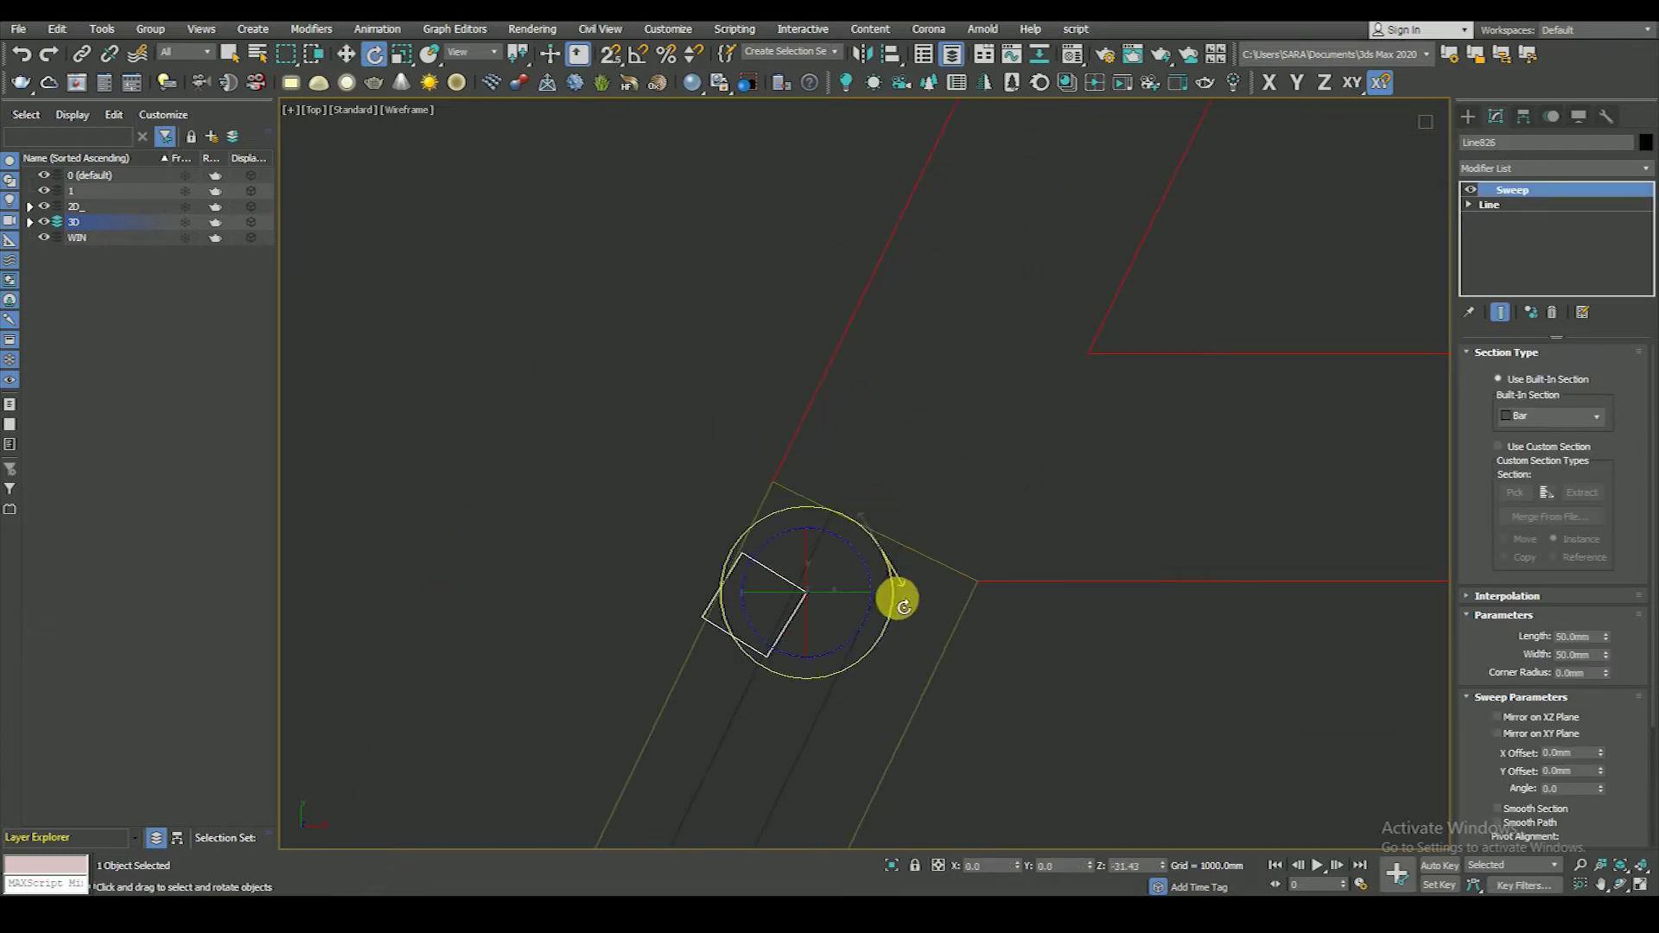
pyautogui.press('w')
pyautogui.press('s')
pyautogui.scroll(5, 865, 562)
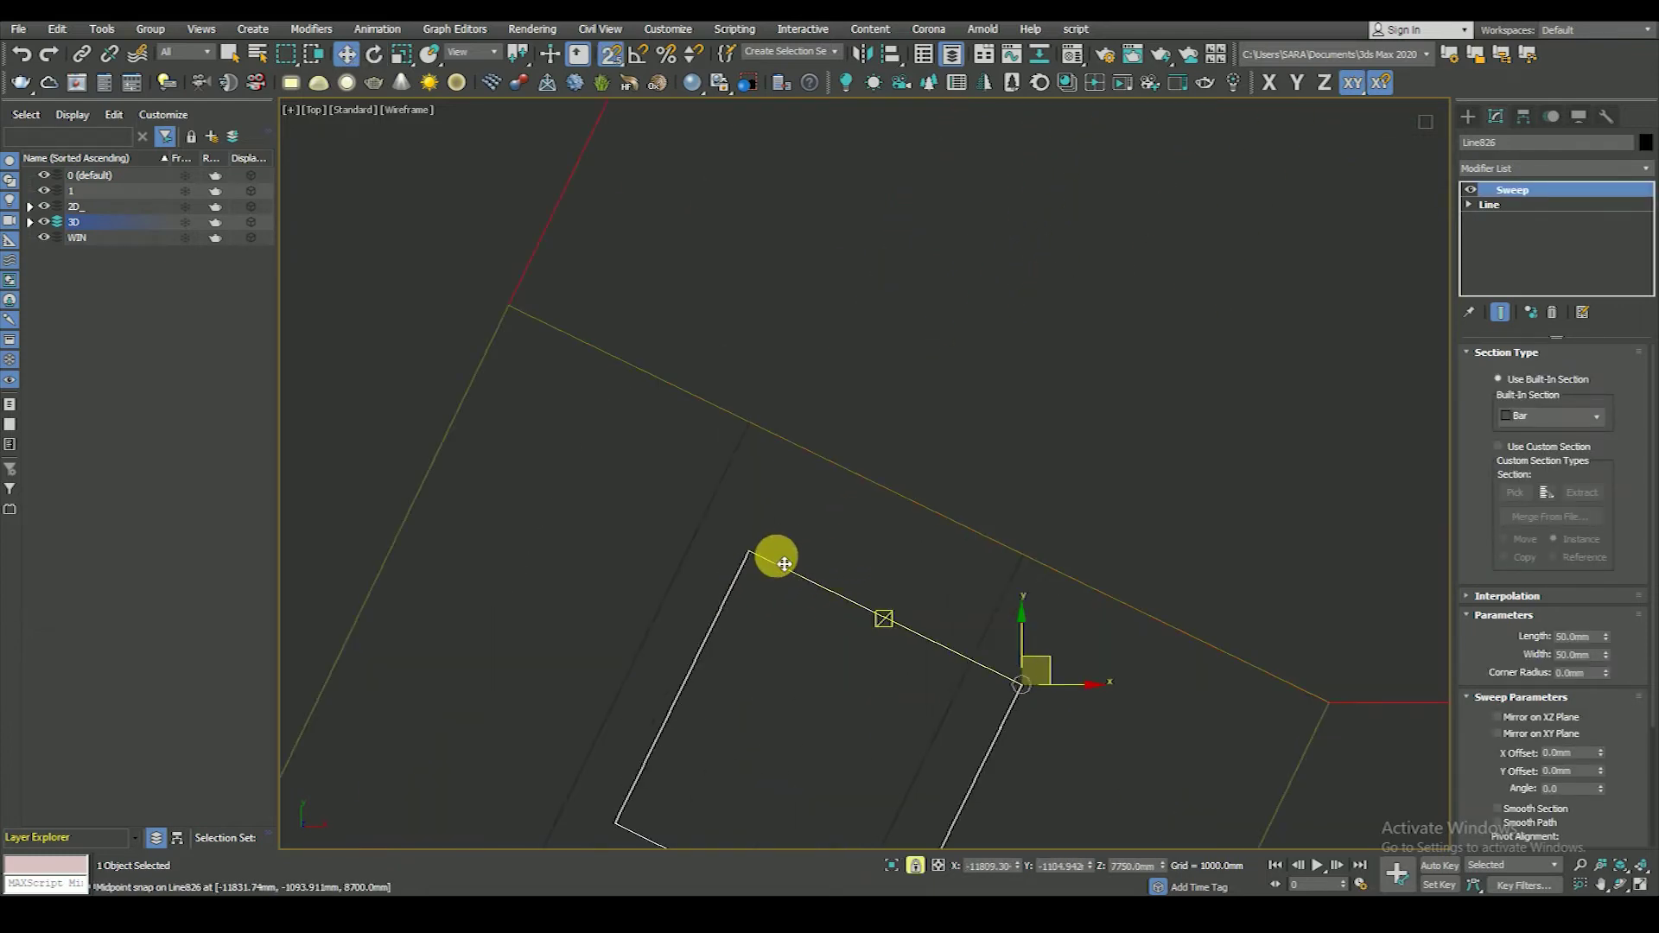
pyautogui.moveTo(795, 555); pyautogui.dragTo(758, 443, button='middle')
pyautogui.scroll(-3, 830, 463)
pyautogui.scroll(-3, 920, 492)
# - Clone another instanced mullion further along the curve and inspect it in shaded 3D
pyautogui.moveTo(920, 493); pyautogui.dragTo(809, 488, button='middle')
pyautogui.scroll(2, 781, 467)
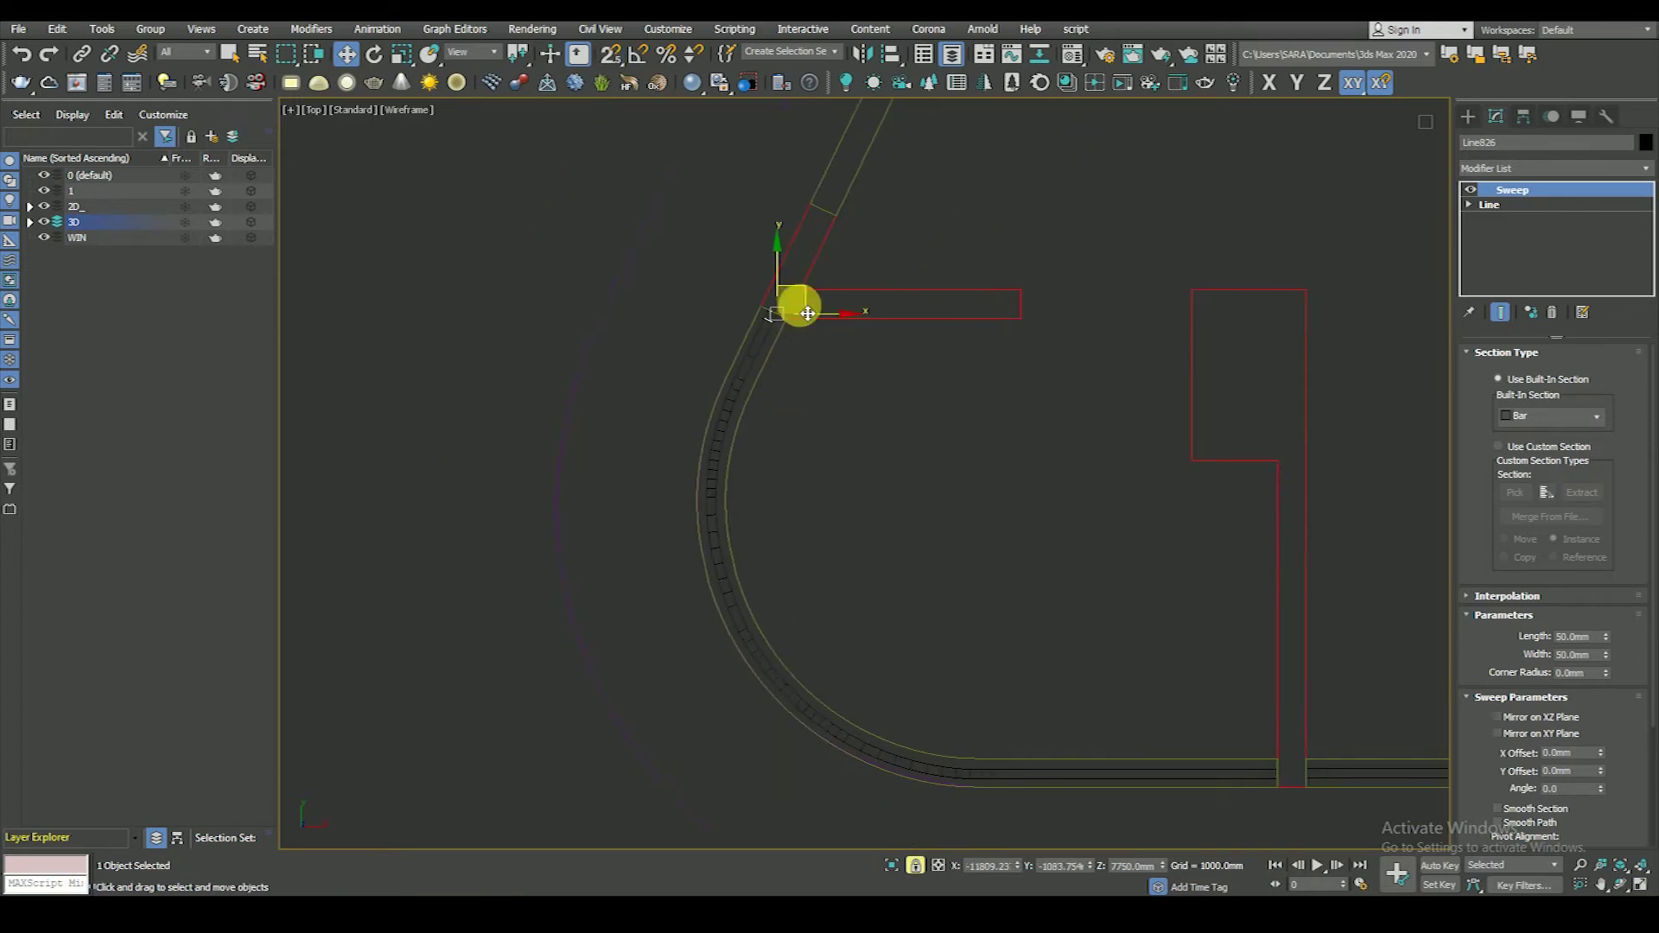
pyautogui.moveTo(786, 338); pyautogui.dragTo(760, 566)
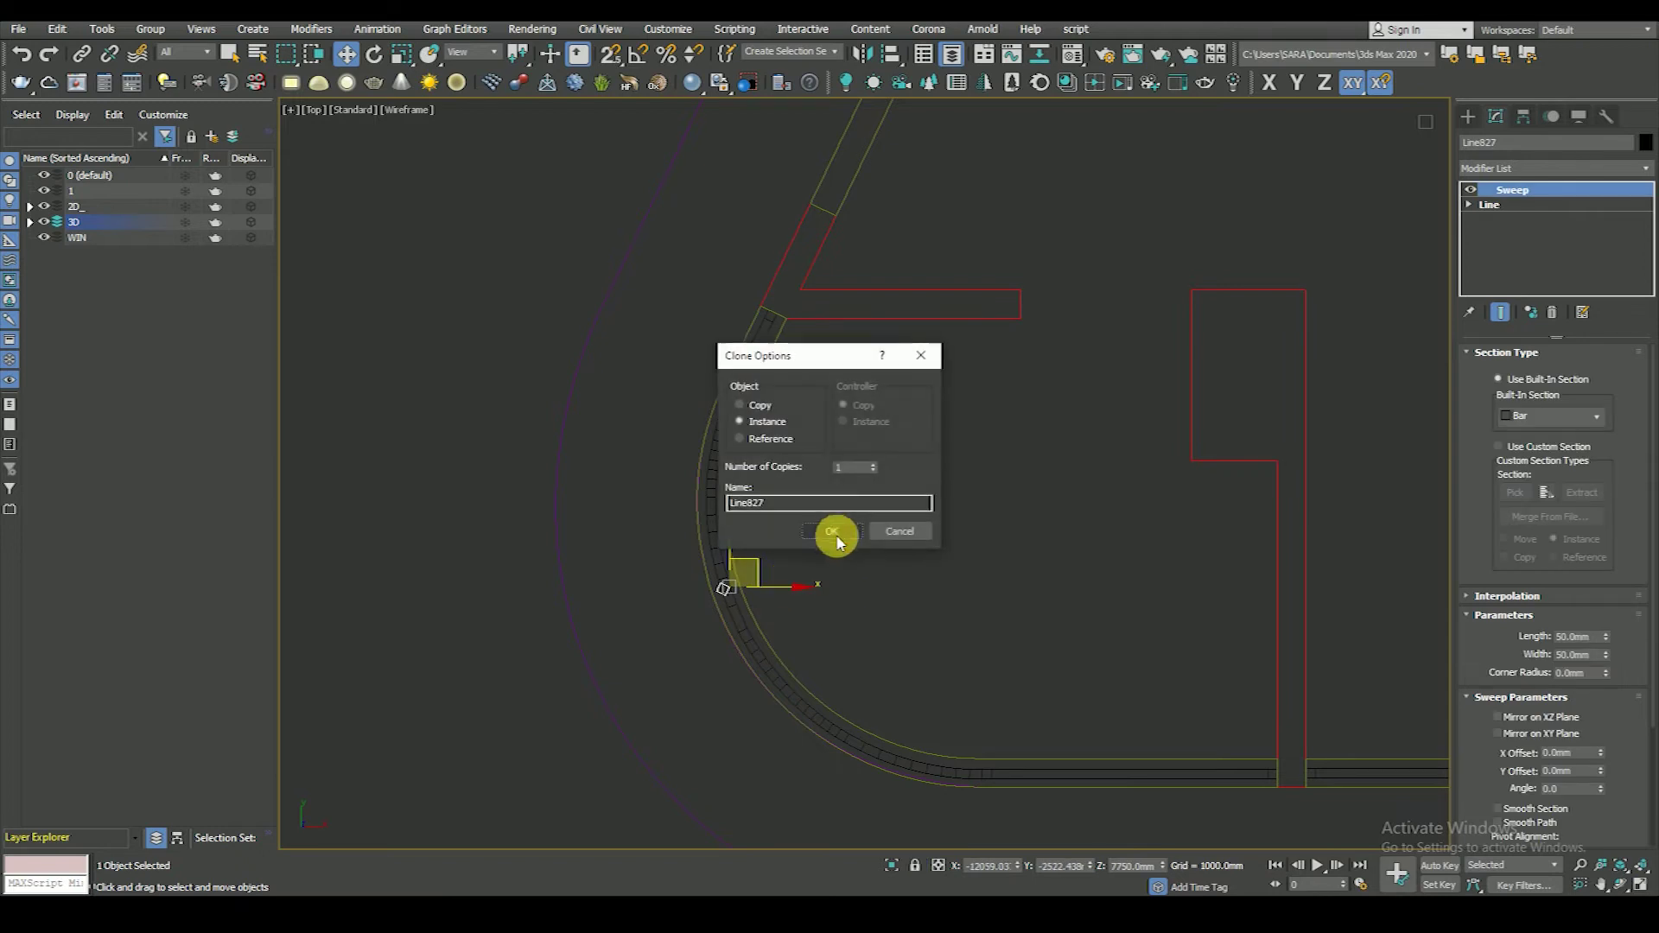
pyautogui.click(843, 531)
pyautogui.keyDown('alt'); pyautogui.moveTo(843, 530); pyautogui.dragTo(867, 545, button='middle'); pyautogui.keyUp('alt')
pyautogui.press('F3')
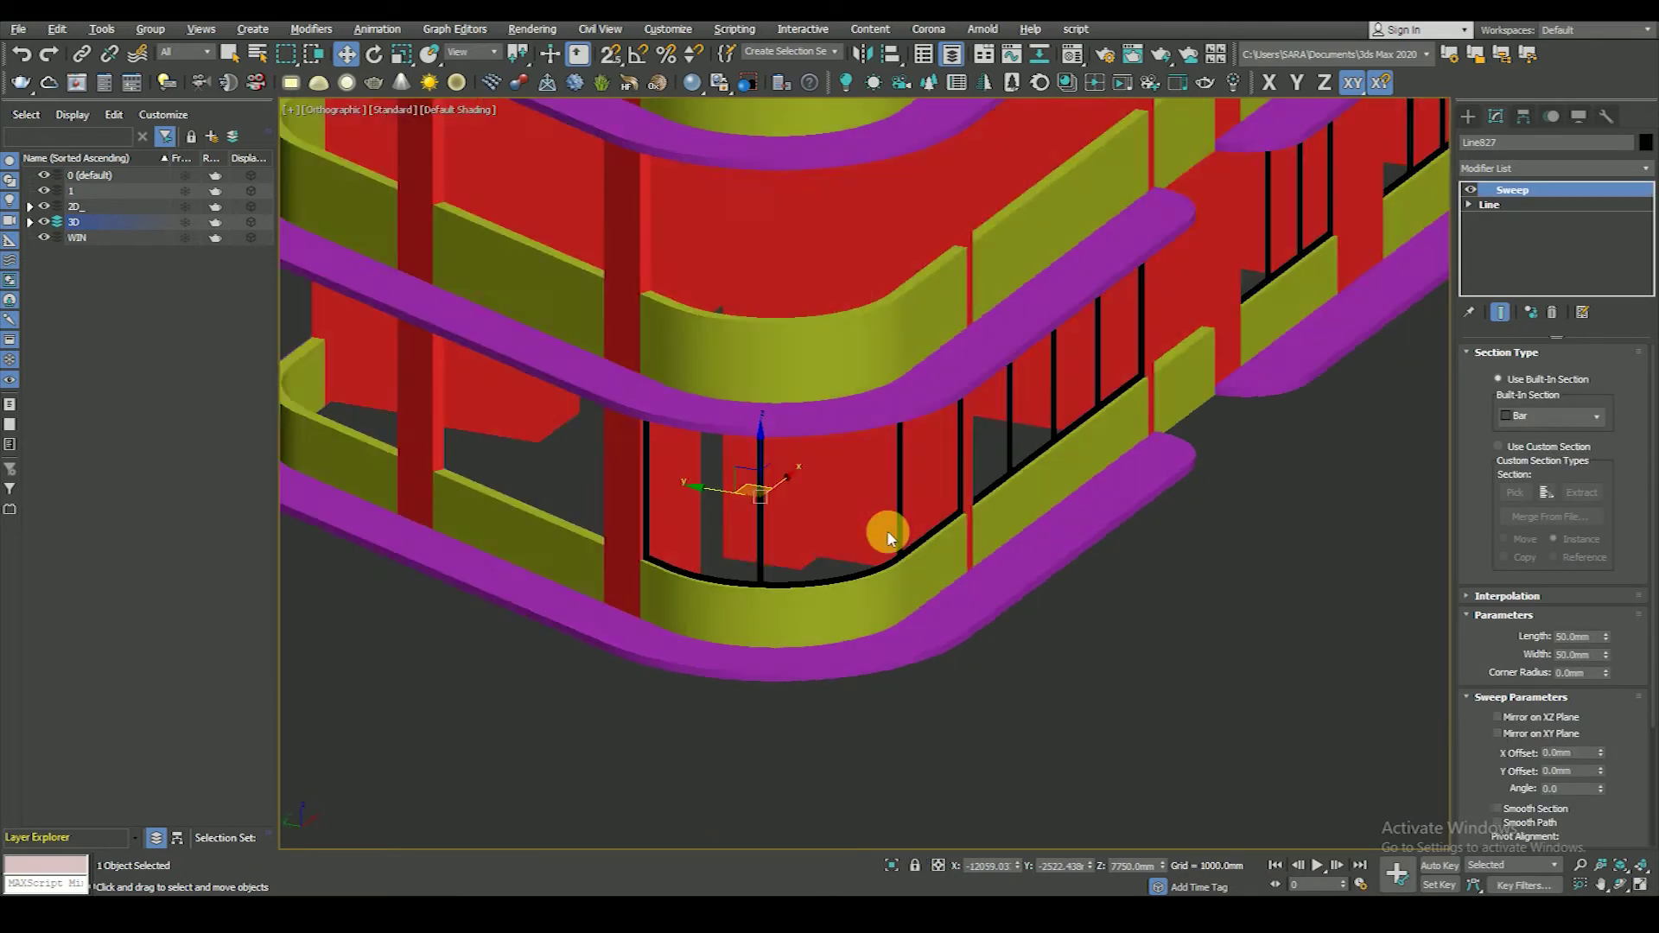
pyautogui.press('t')
pyautogui.press('F3')
# - Rotate that mullion to follow the arc and nudge it onto the window line
pyautogui.press('e')
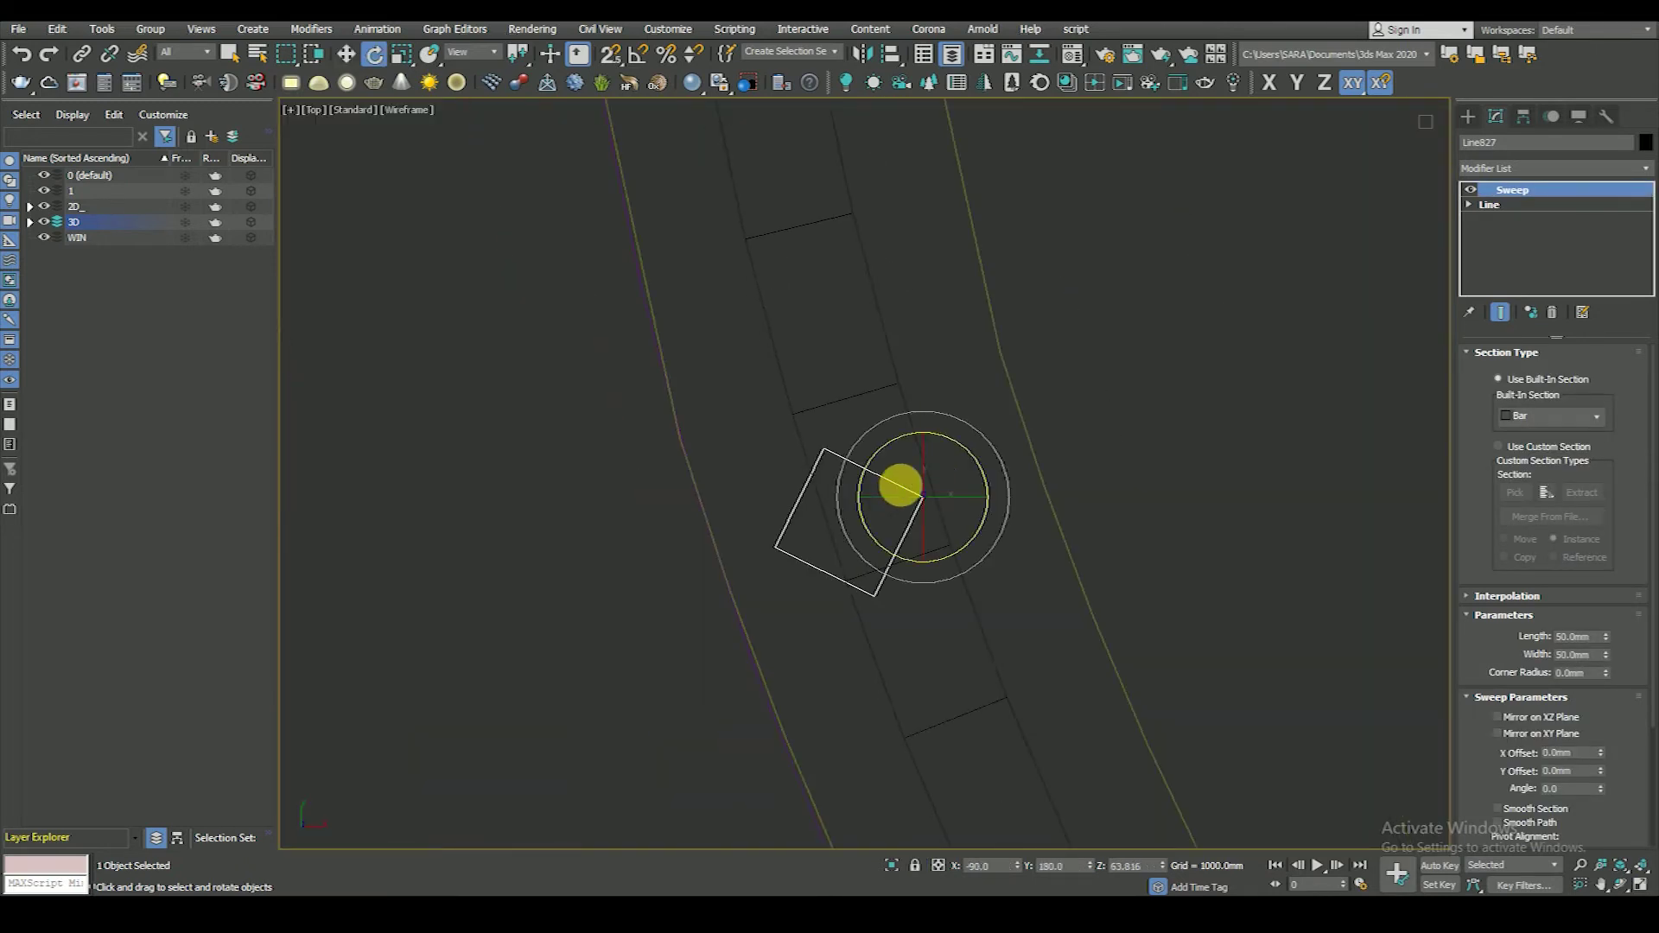
pyautogui.moveTo(982, 434); pyautogui.dragTo(1023, 510)
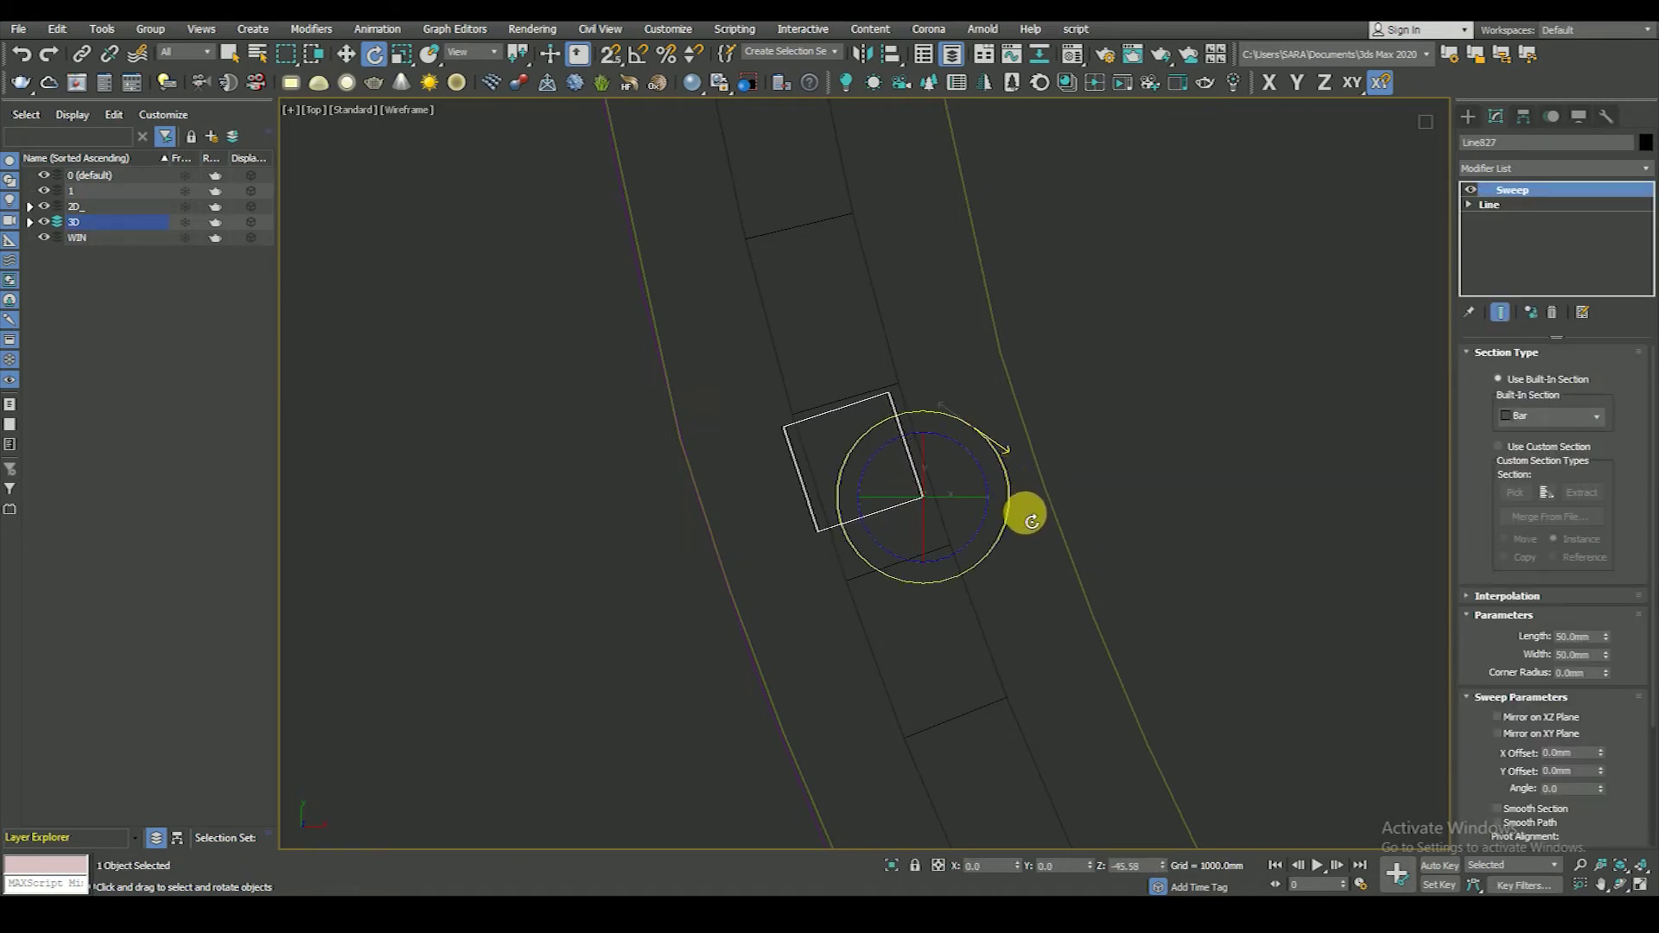
pyautogui.scroll(5, 954, 482)
pyautogui.press('w')
pyautogui.moveTo(957, 493); pyautogui.dragTo(1002, 514)
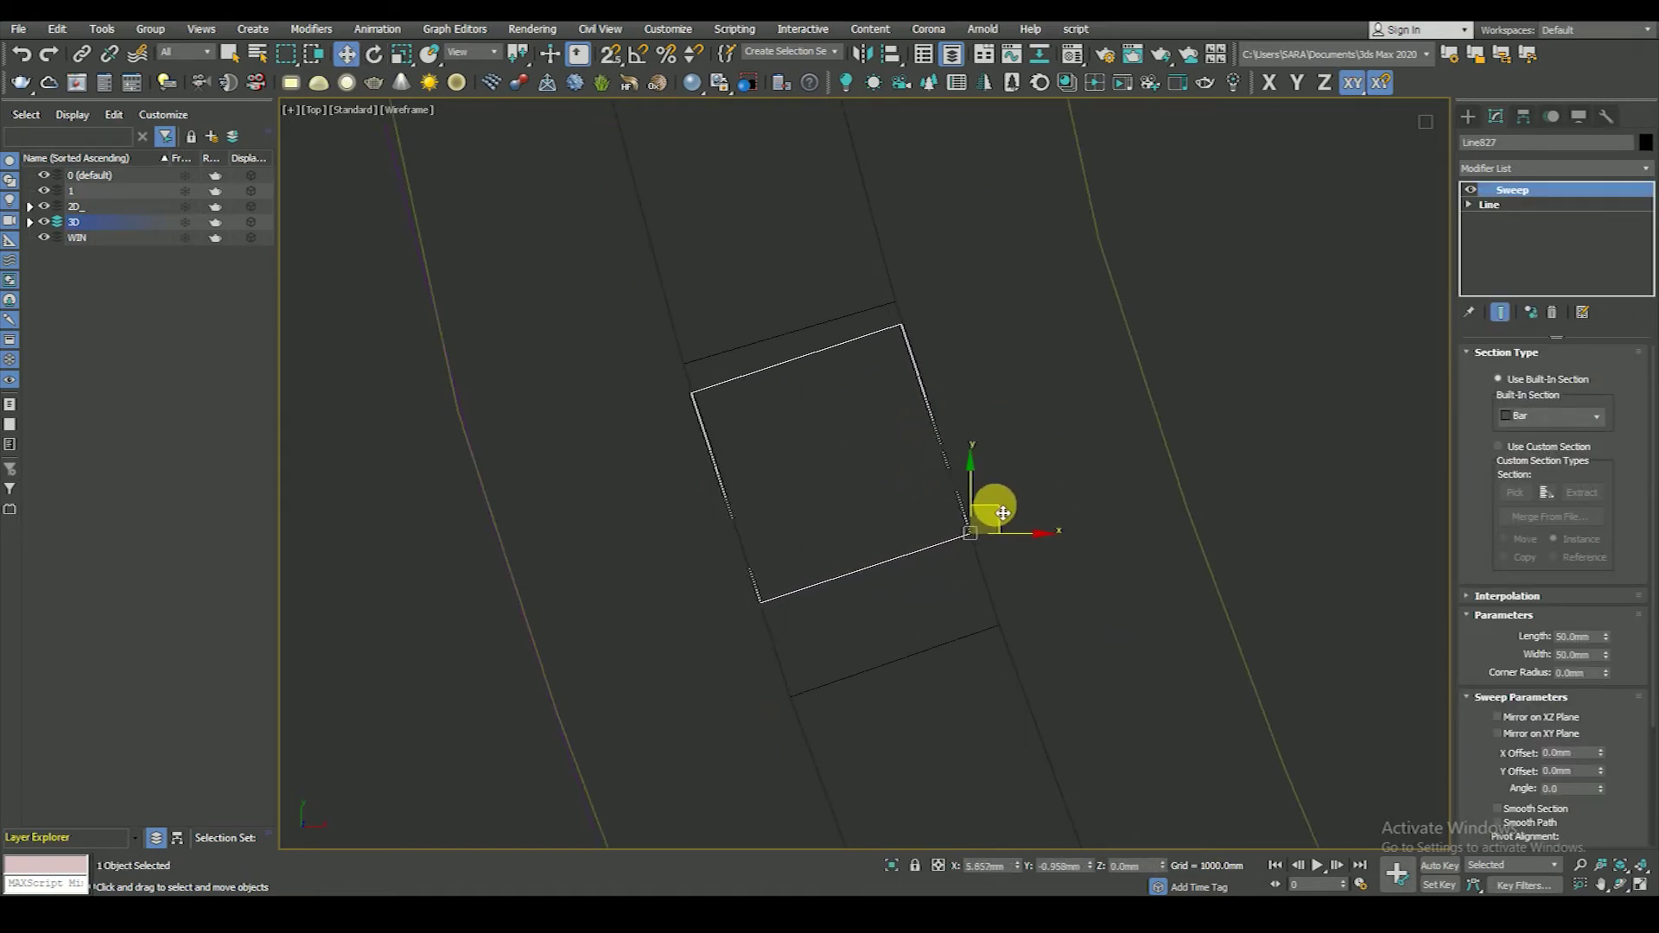
pyautogui.scroll(-5, 793, 486)
pyautogui.scroll(-5, 775, 478)
pyautogui.moveTo(775, 478); pyautogui.dragTo(885, 561, button='middle')
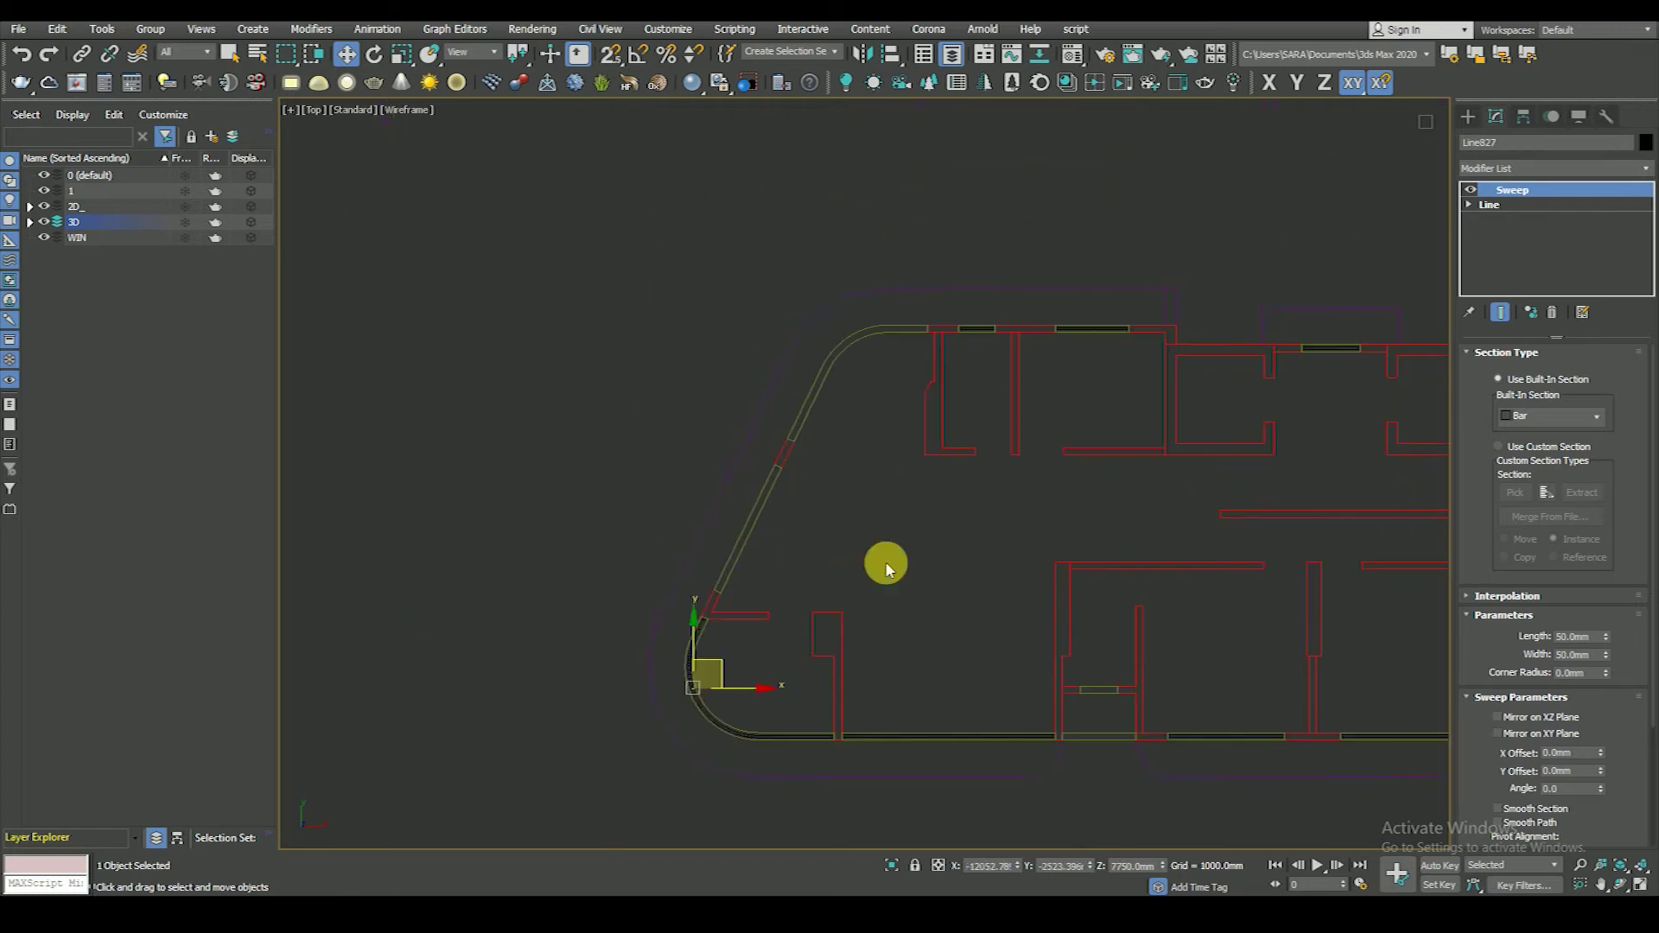
pyautogui.press('Delete')
pyautogui.click(1468, 116)
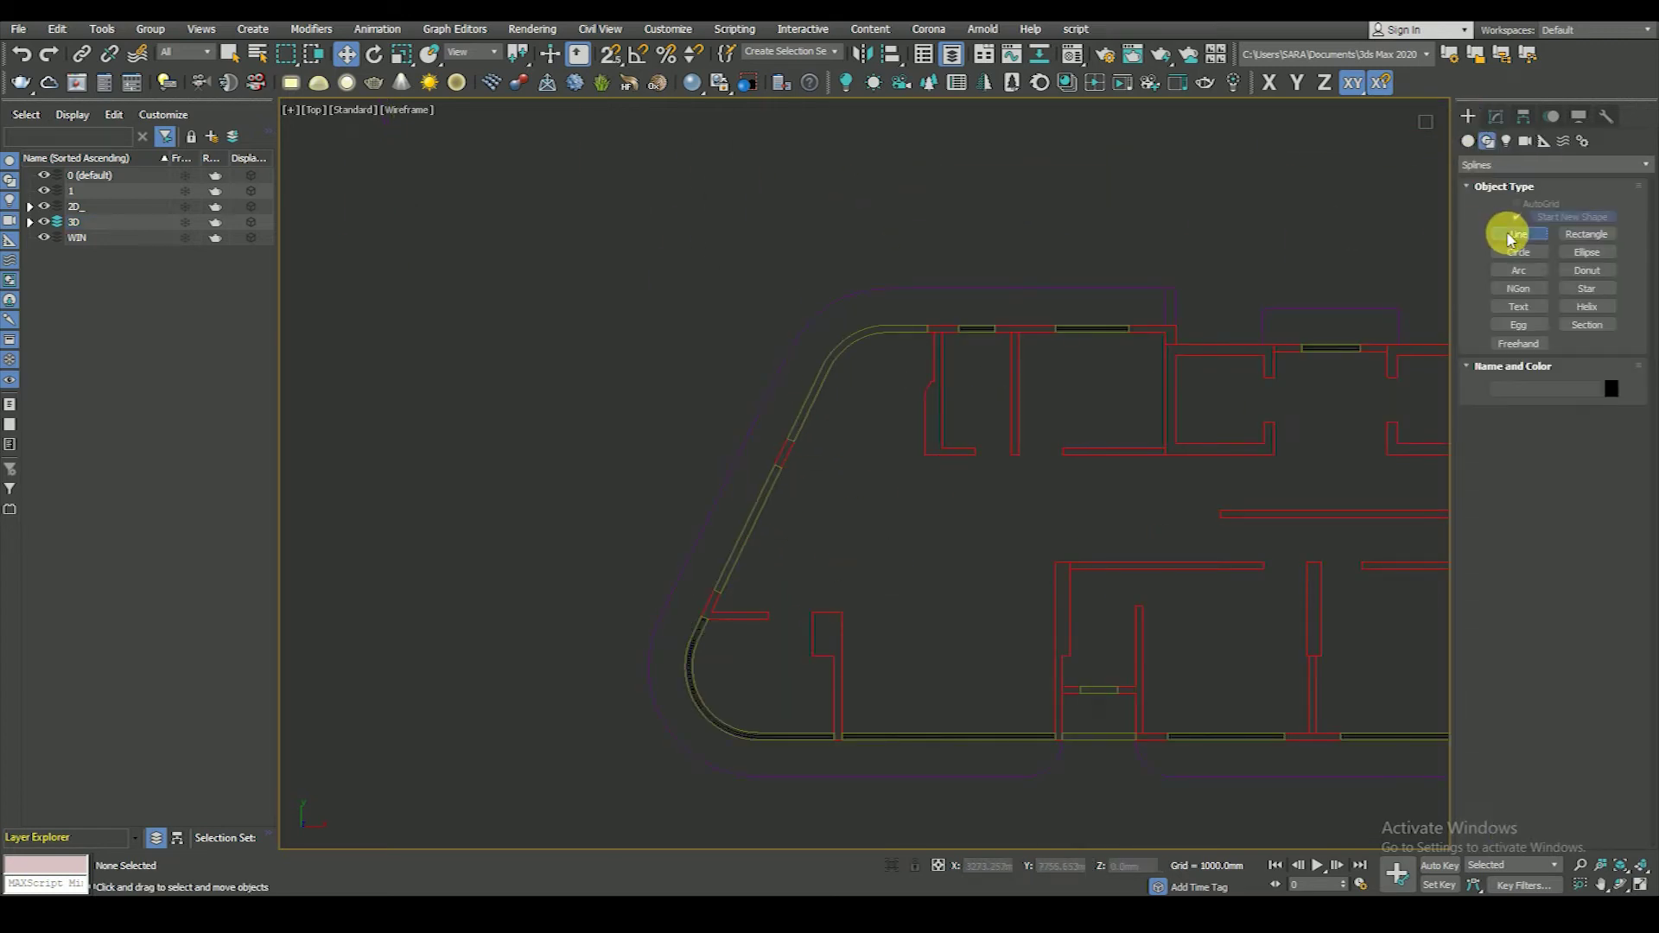
# - Draw a three-point line from the diagonal wall's opening, past the curve's start, to the straight wall
pyautogui.click(1518, 235)
pyautogui.scroll(5, 789, 441)
pyautogui.scroll(3, 789, 441)
pyautogui.click(790, 444)
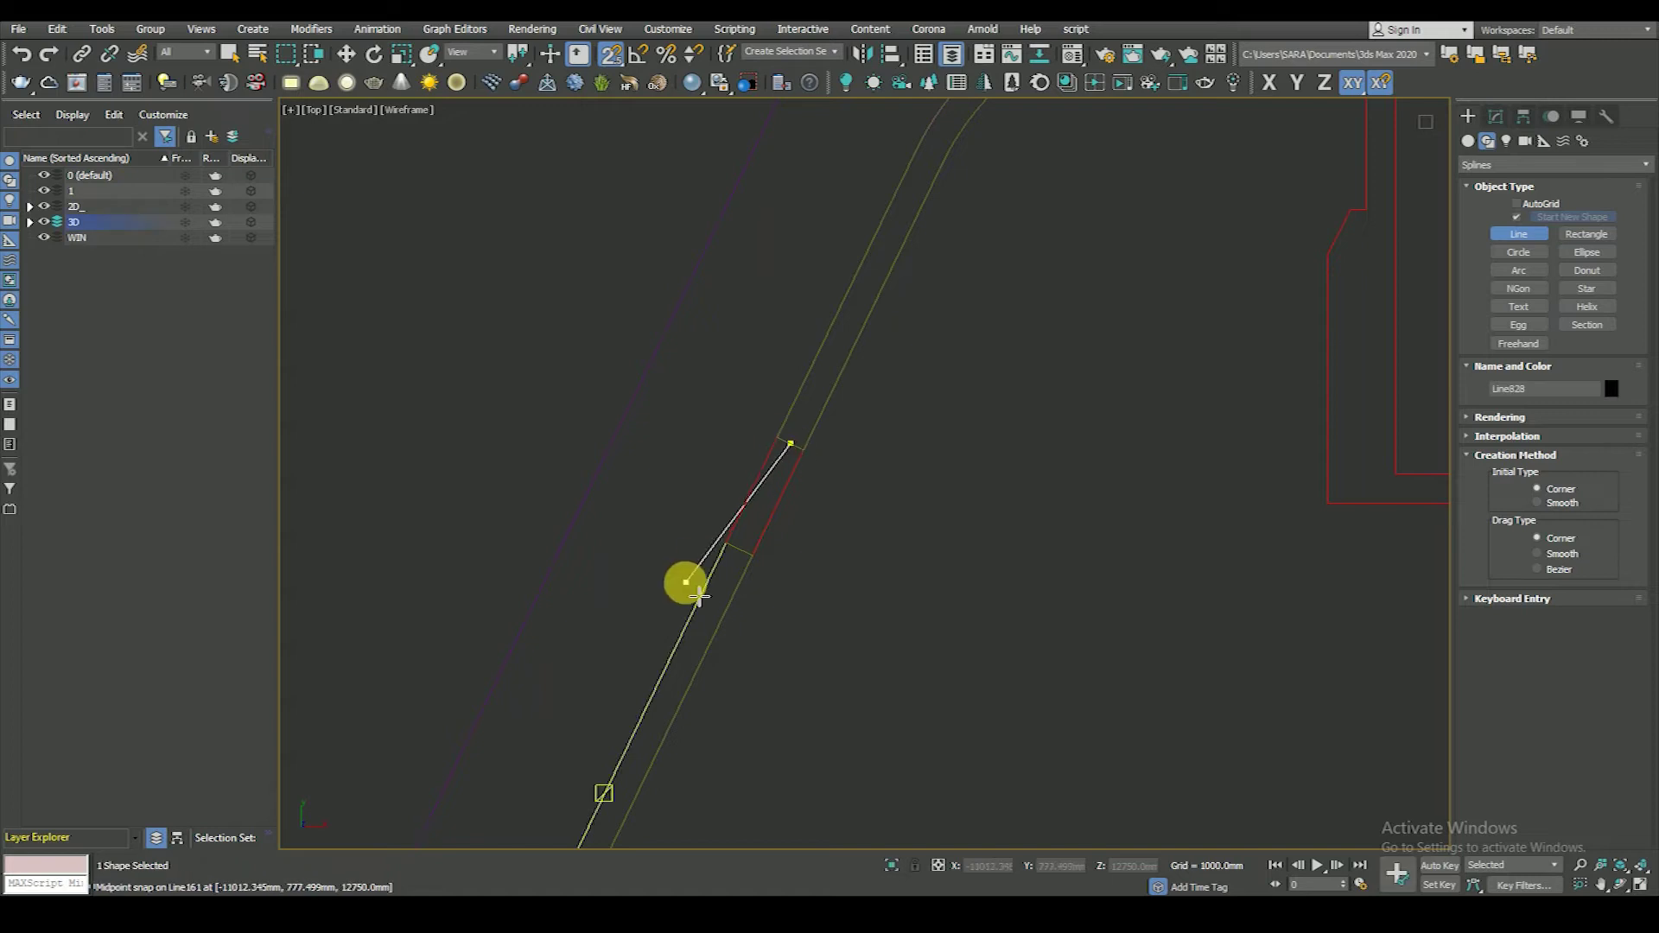
pyautogui.scroll(-3, 724, 510)
pyautogui.scroll(3, 851, 285)
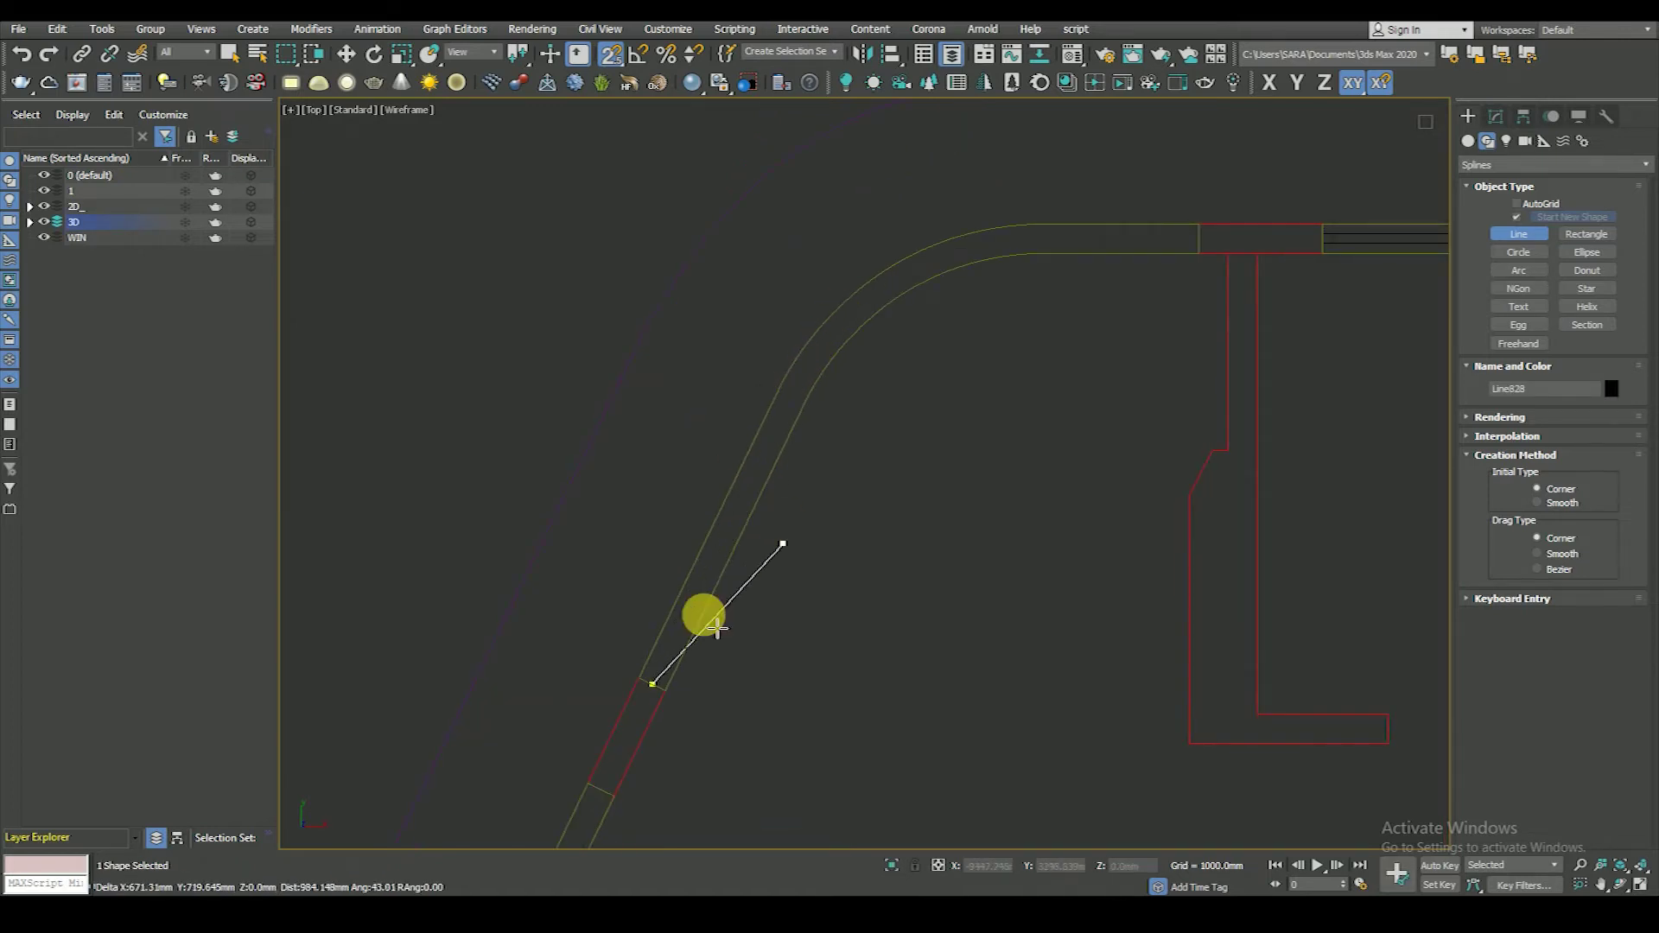
pyautogui.rightClick(718, 605)
pyautogui.click(638, 678)
pyautogui.click(779, 388)
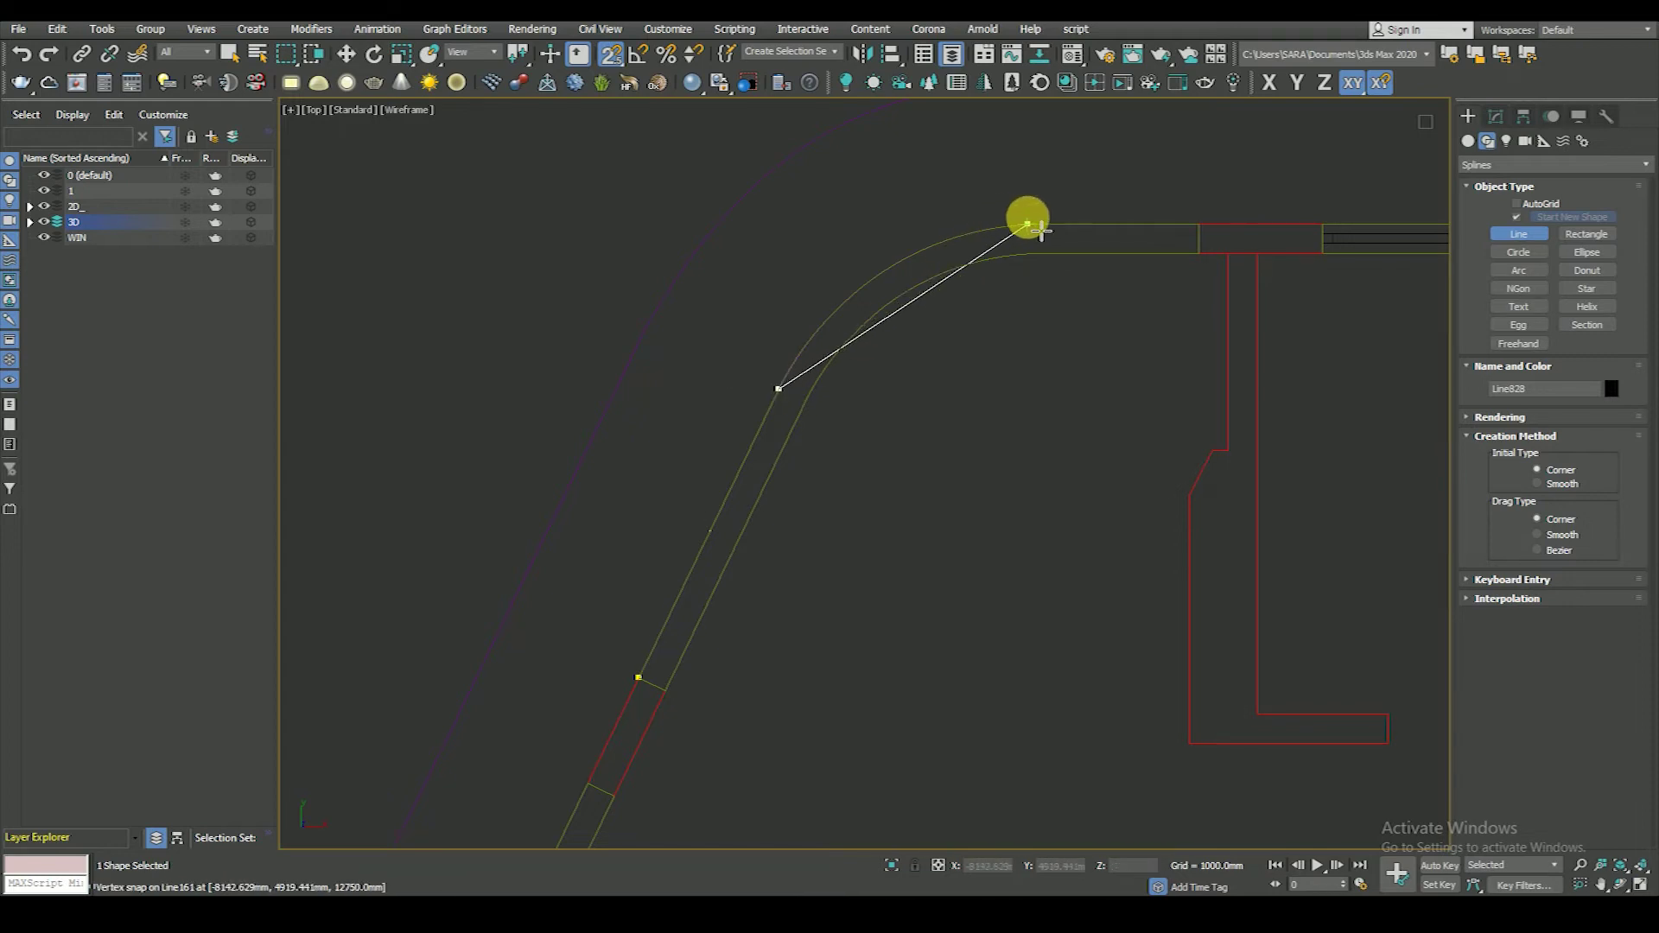
pyautogui.click(1035, 224)
pyautogui.rightClick(1199, 225)
# - Enter Vertex editing on the new line and select its top vertex
pyautogui.click(1496, 116)
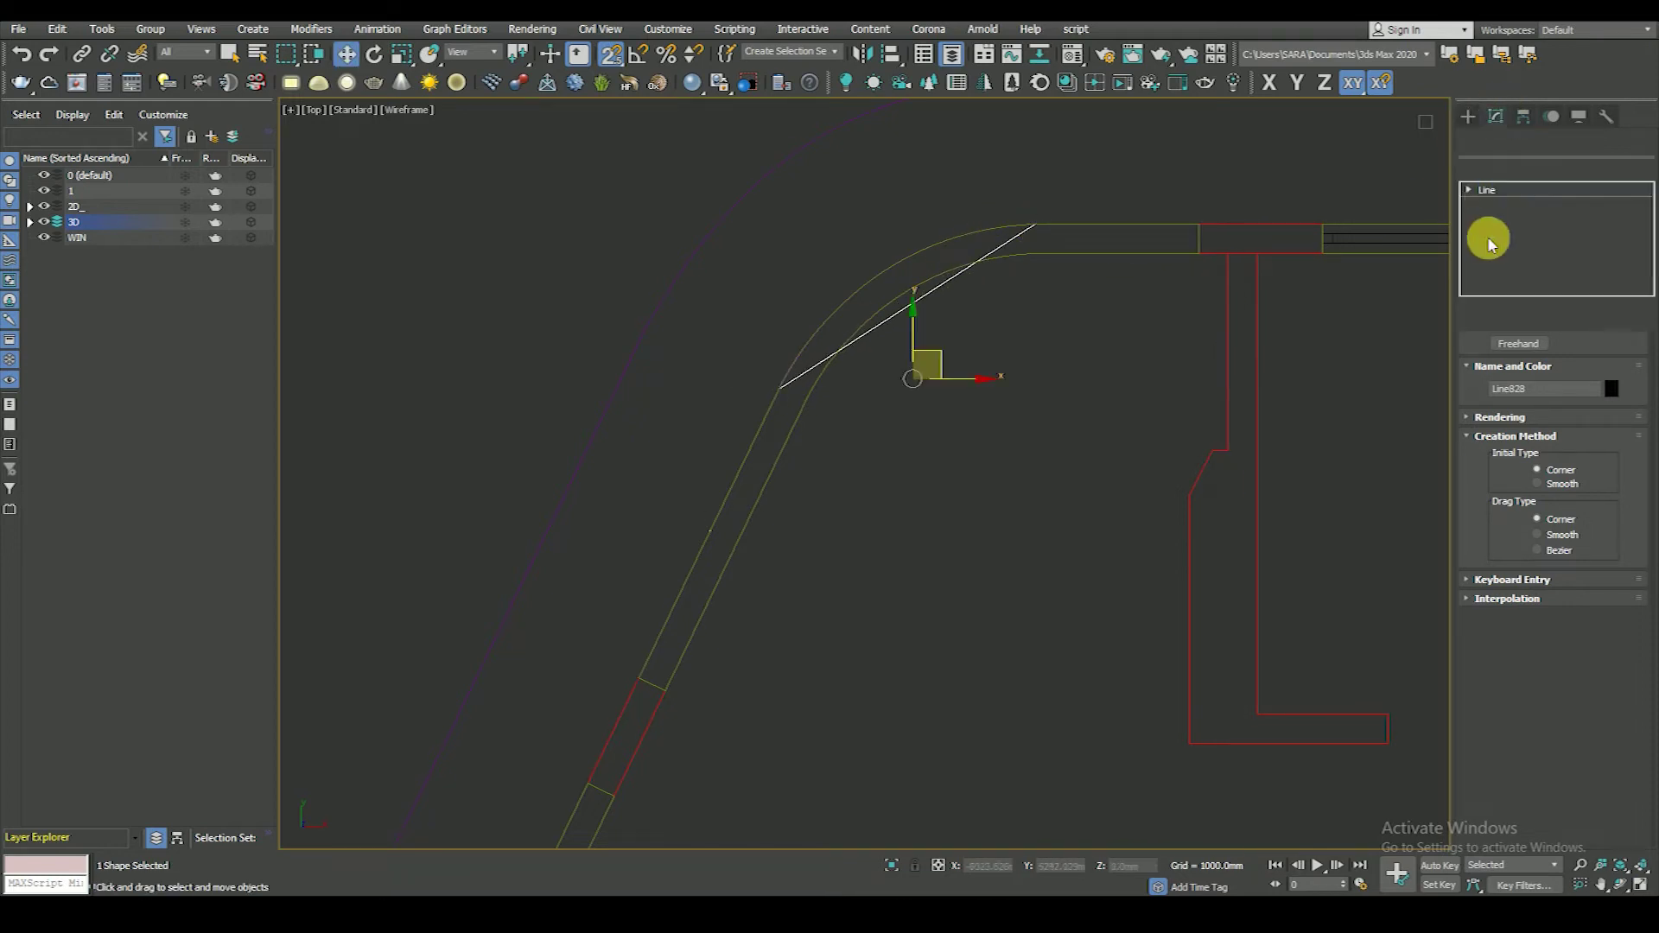
pyautogui.click(1469, 189)
pyautogui.scroll(1, 976, 311)
pyautogui.scroll(-2, 1000, 418)
pyautogui.moveTo(971, 241); pyautogui.dragTo(1077, 434)
# - Snap the line's top vertex onto the wall line and change its vertex type
pyautogui.rightClick(1076, 432)
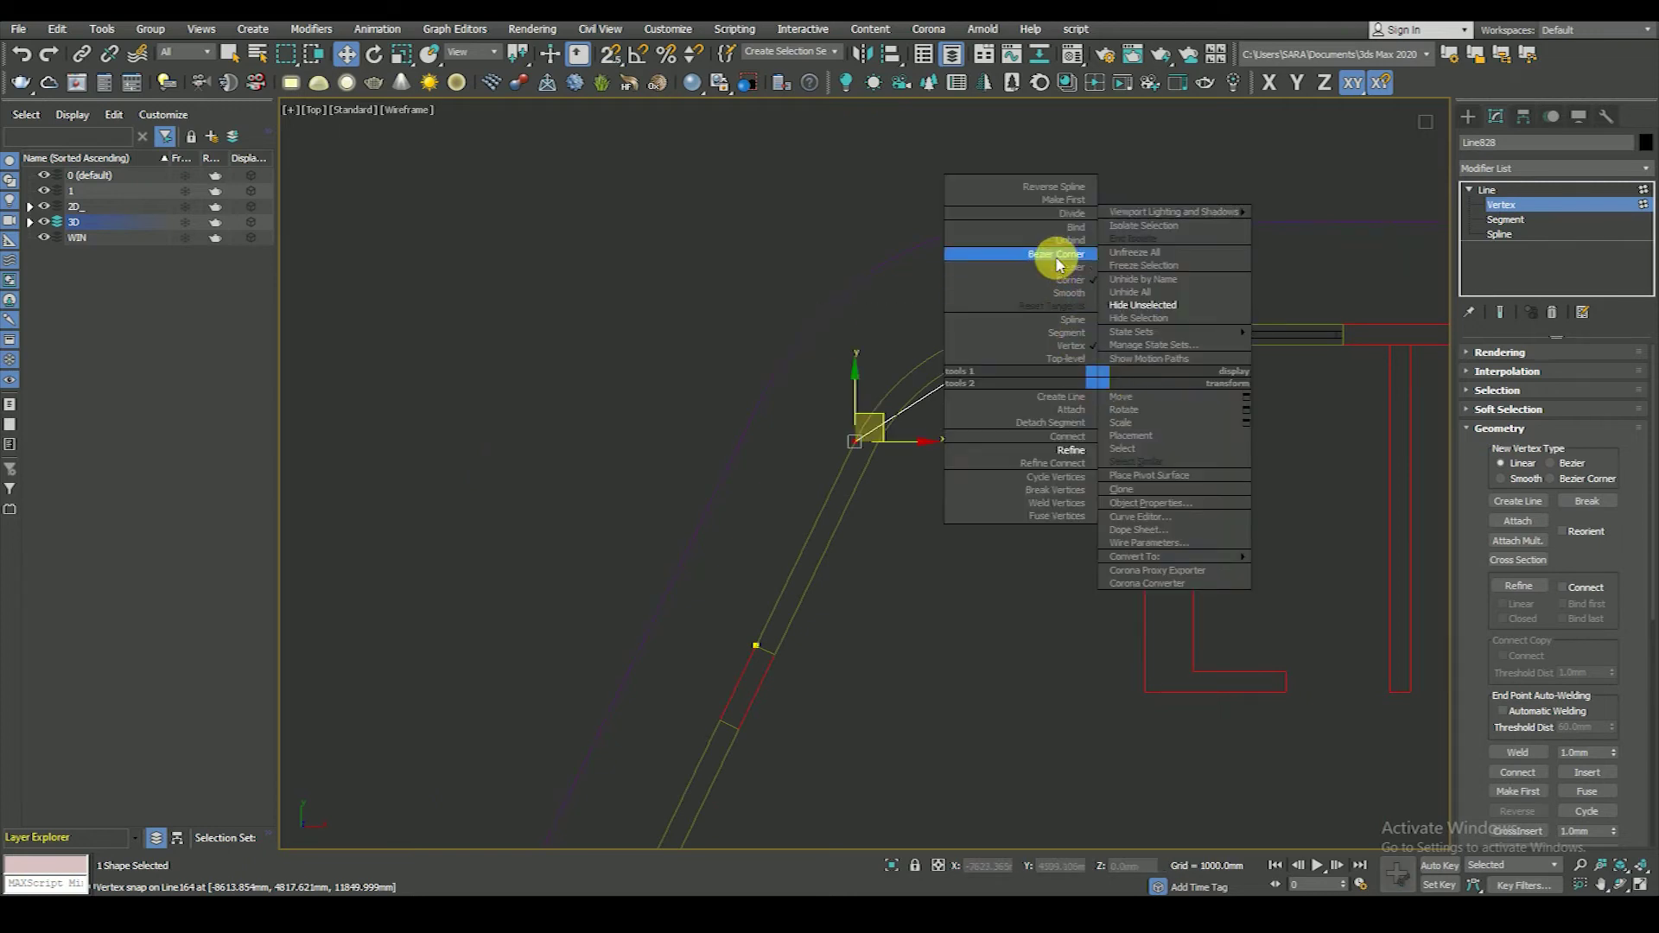
pyautogui.click(1055, 267)
pyautogui.scroll(3, 1048, 323)
pyautogui.scroll(4, 1052, 459)
pyautogui.press('s')
pyautogui.moveTo(948, 385); pyautogui.dragTo(1084, 434)
pyautogui.scroll(-3, 908, 340)
pyautogui.rightClick(1008, 469)
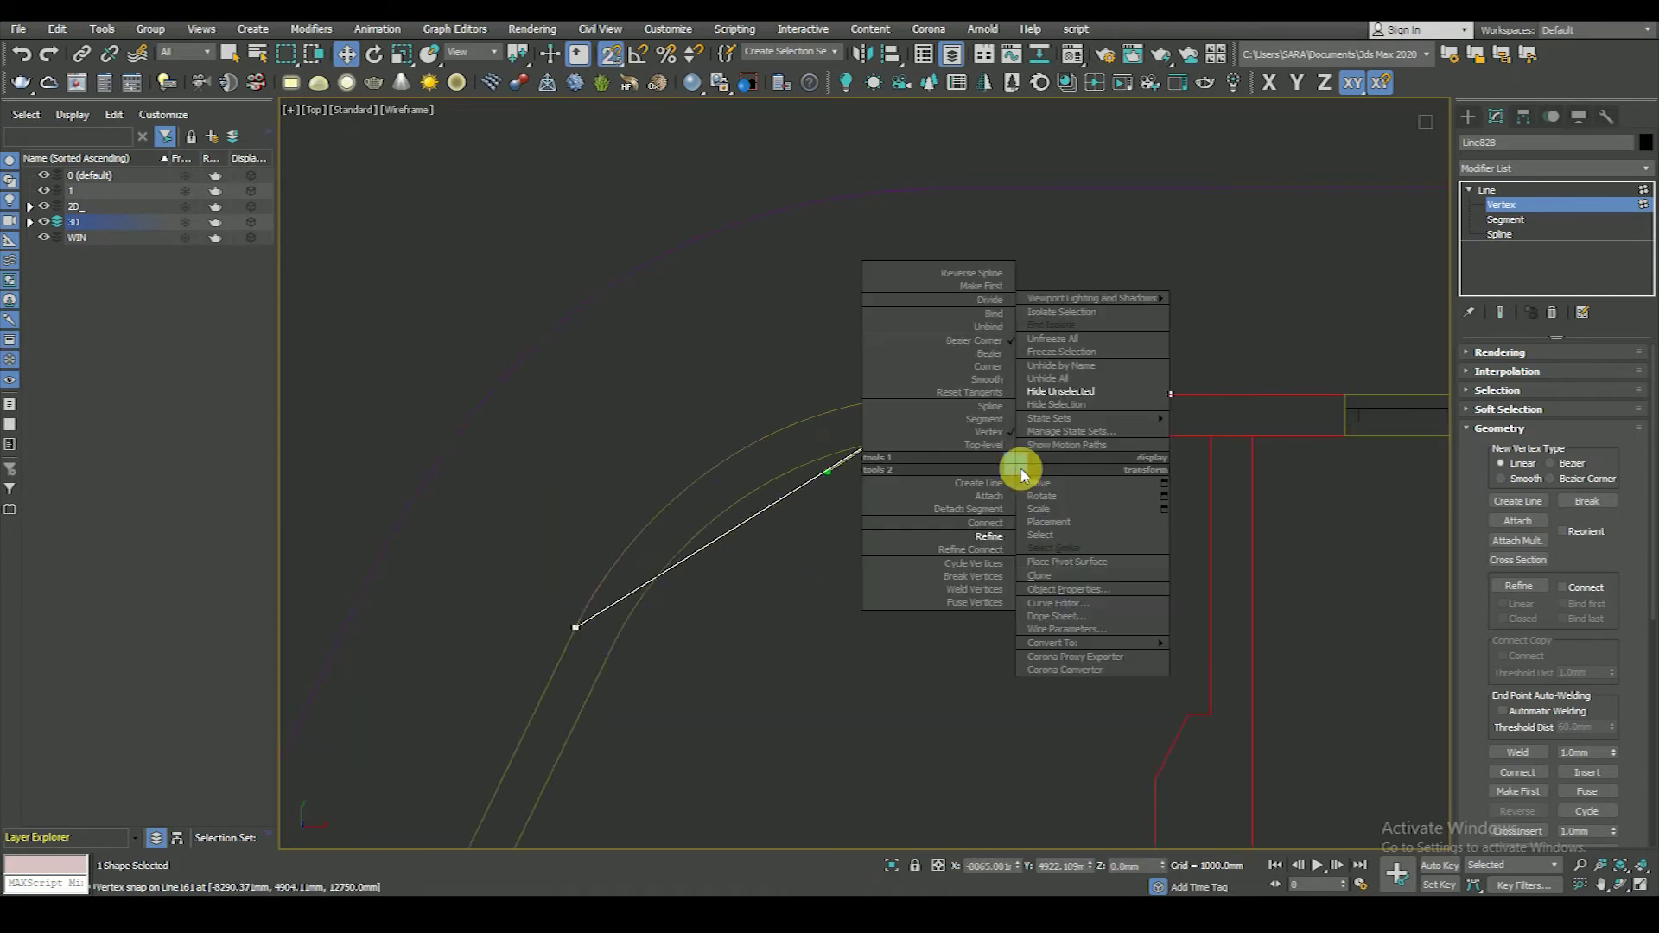
pyautogui.click(971, 340)
# - Make the lower vertex Bezier and the top vertex Bezier Corner
pyautogui.click(576, 626)
pyautogui.rightClick(804, 550)
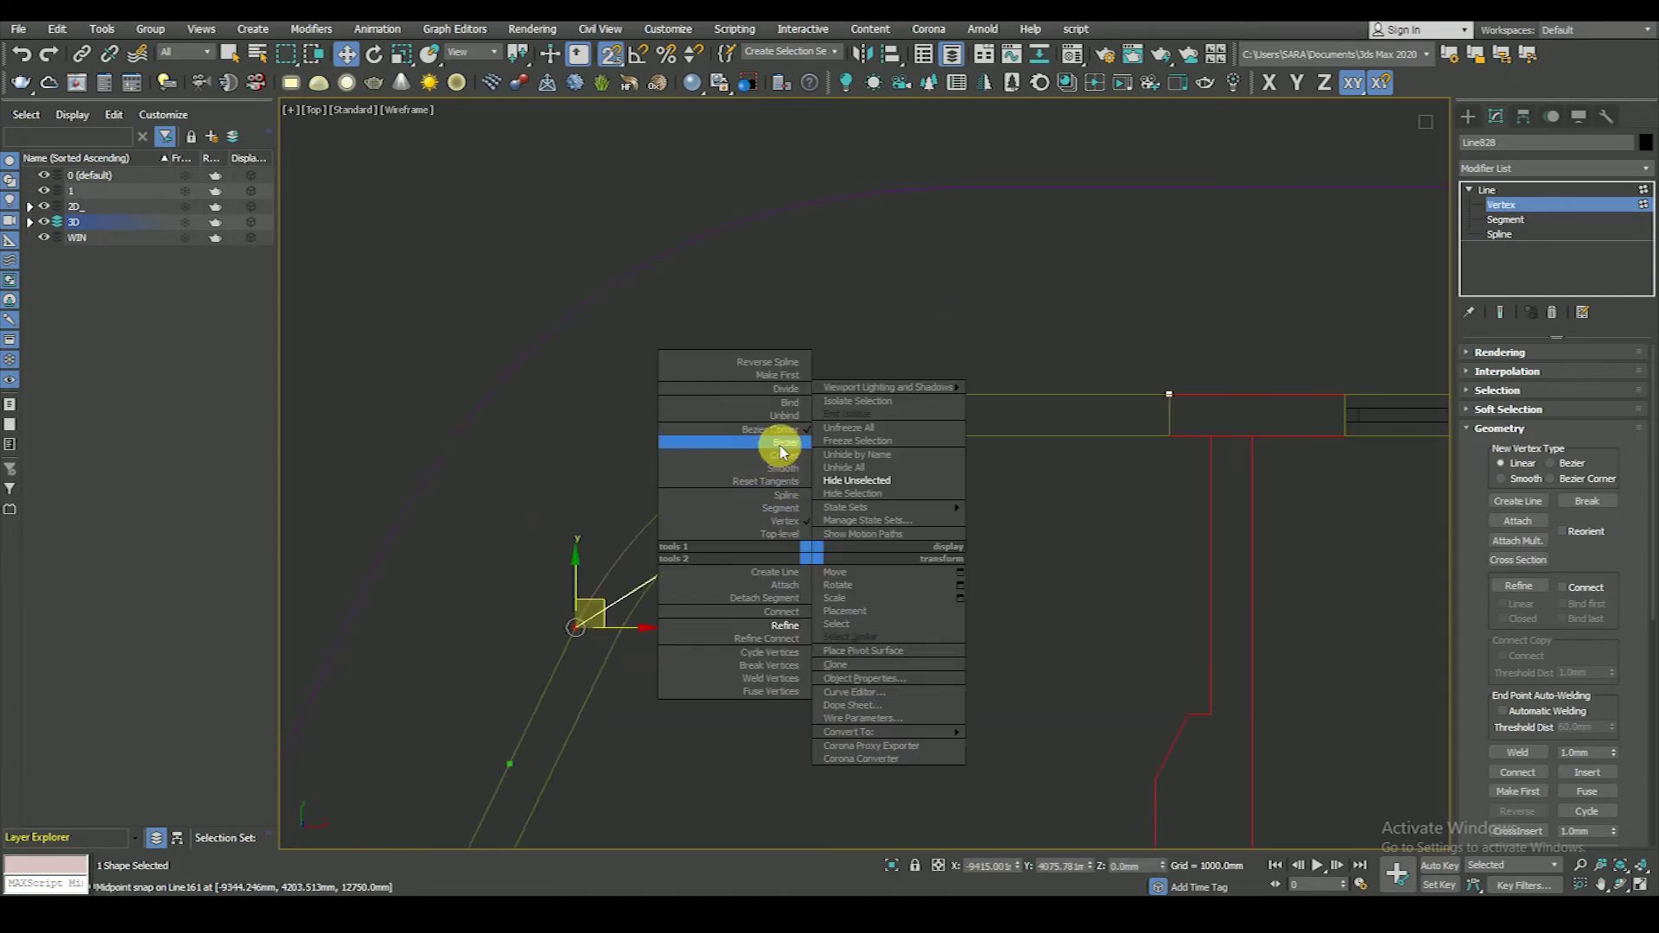
pyautogui.click(778, 430)
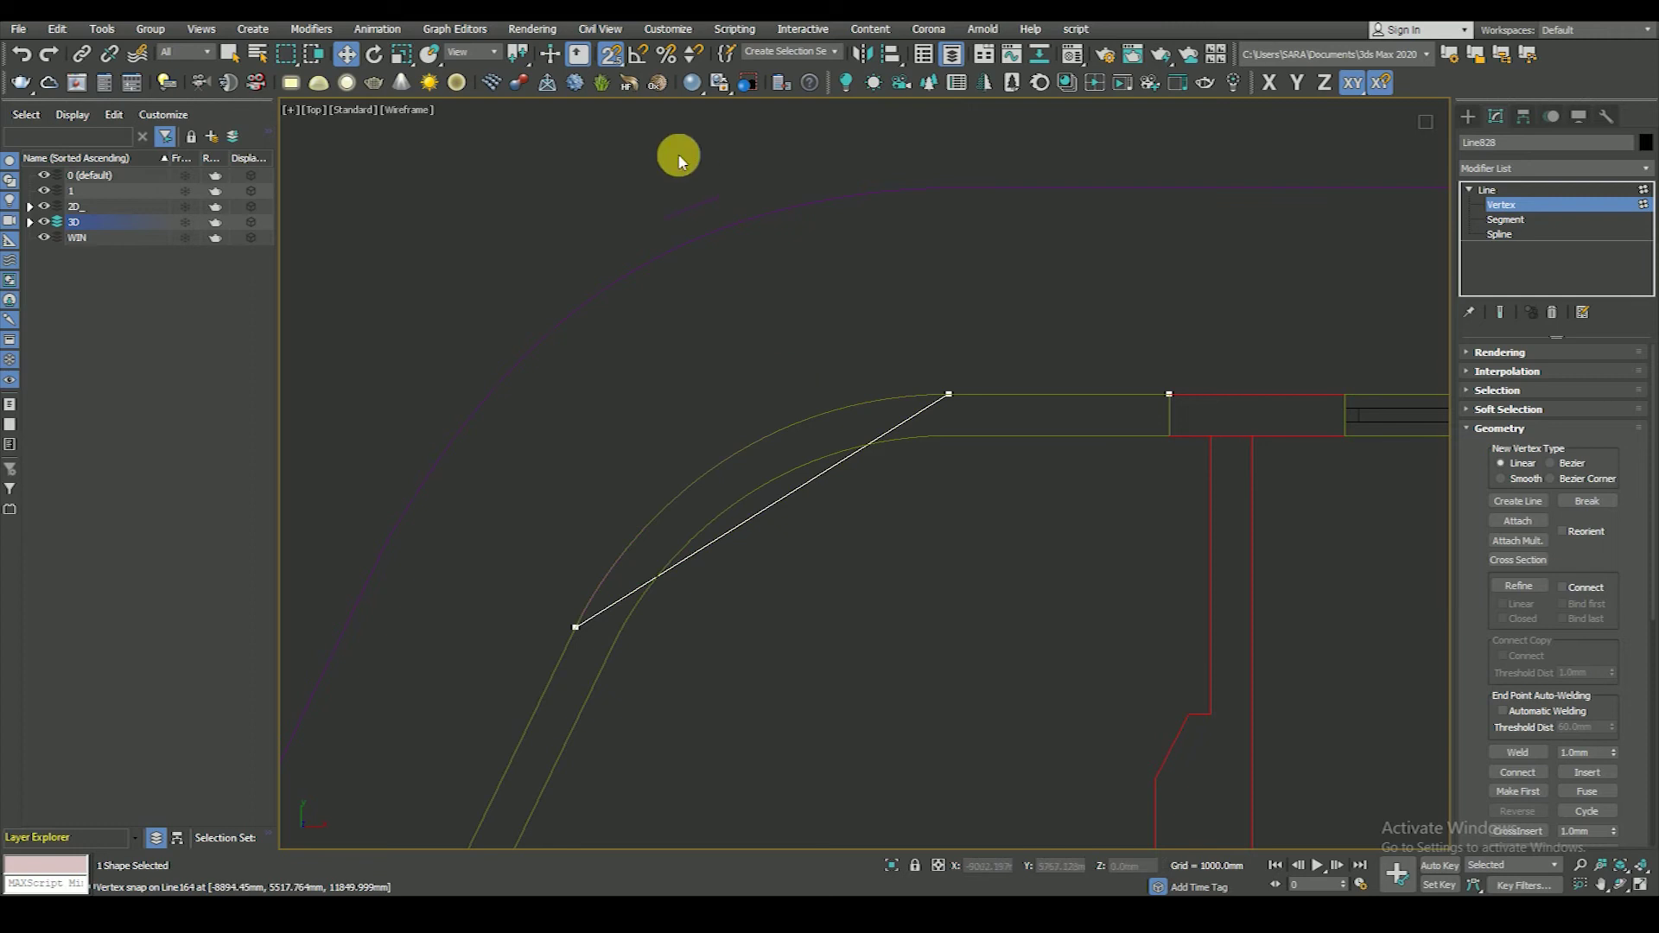
pyautogui.rightClick(611, 59)
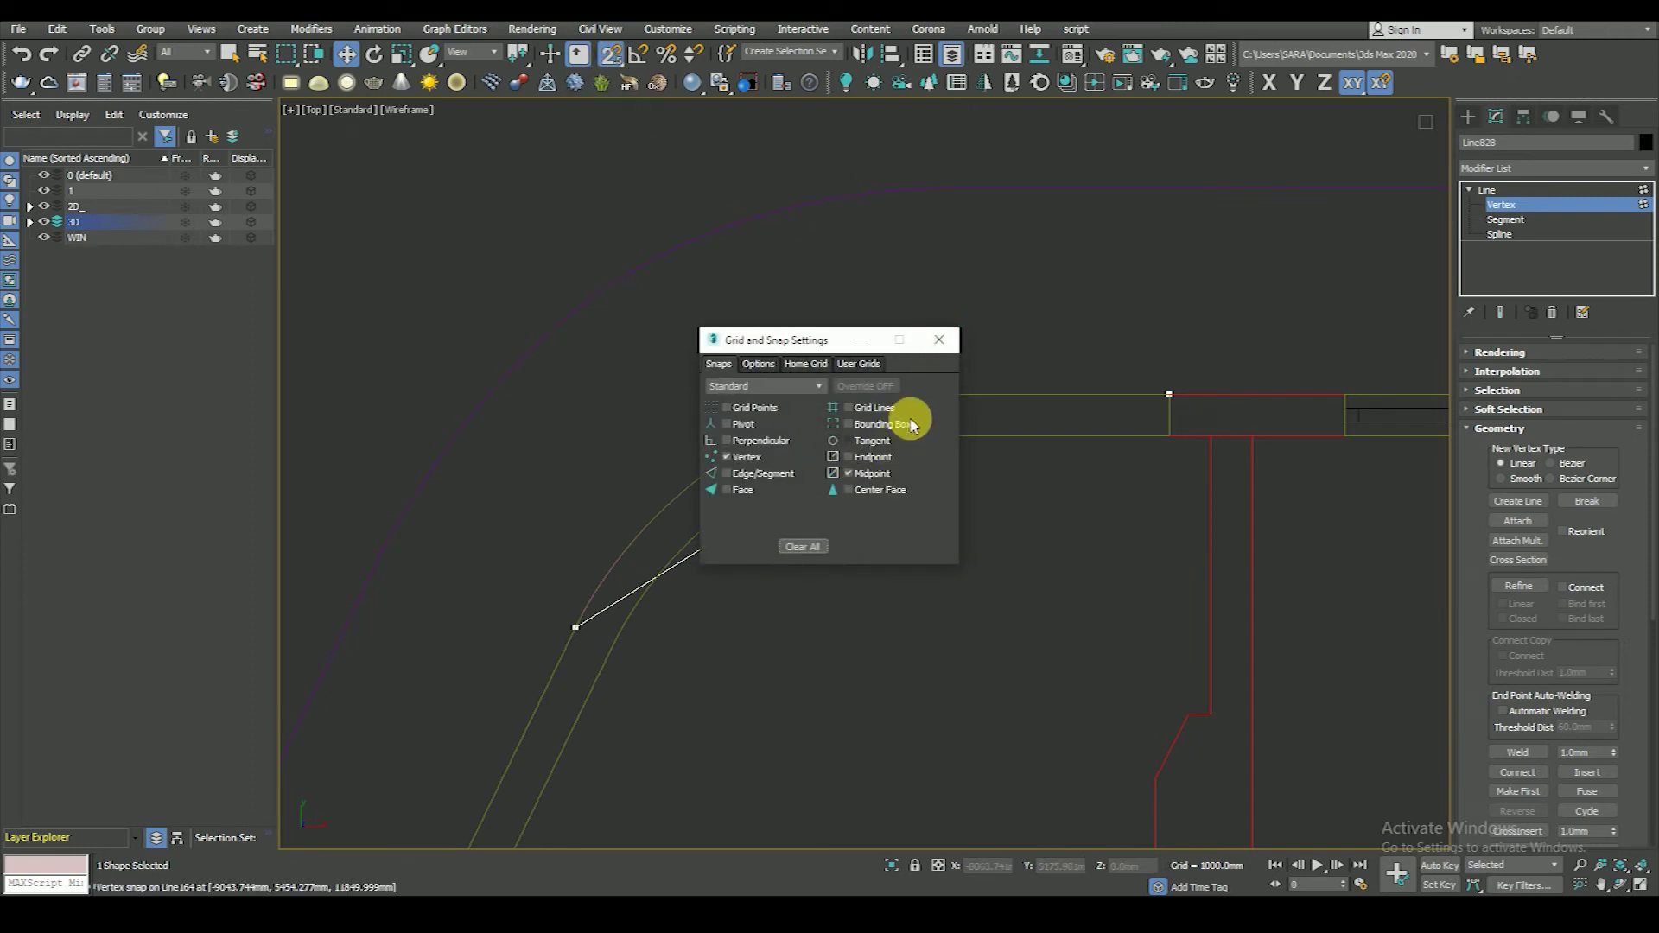
pyautogui.click(948, 342)
pyautogui.rightClick(1014, 463)
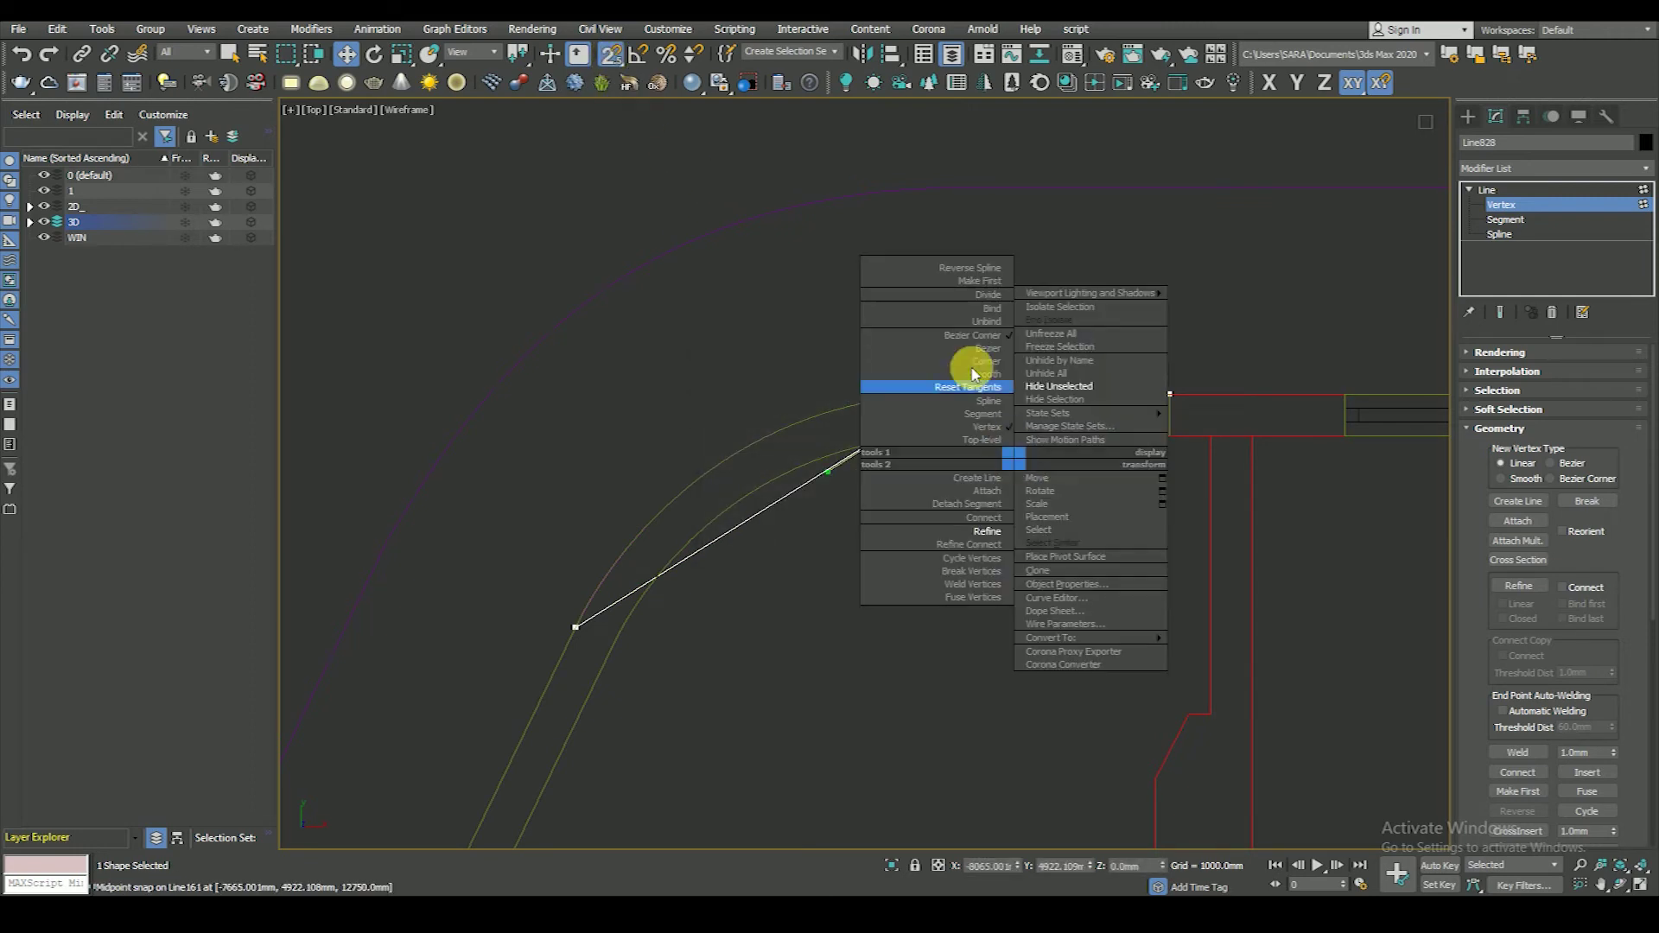
pyautogui.click(976, 339)
# - Drag both vertices' tangent handles so the line arcs along the curved wall
pyautogui.moveTo(771, 426); pyautogui.dragTo(709, 413)
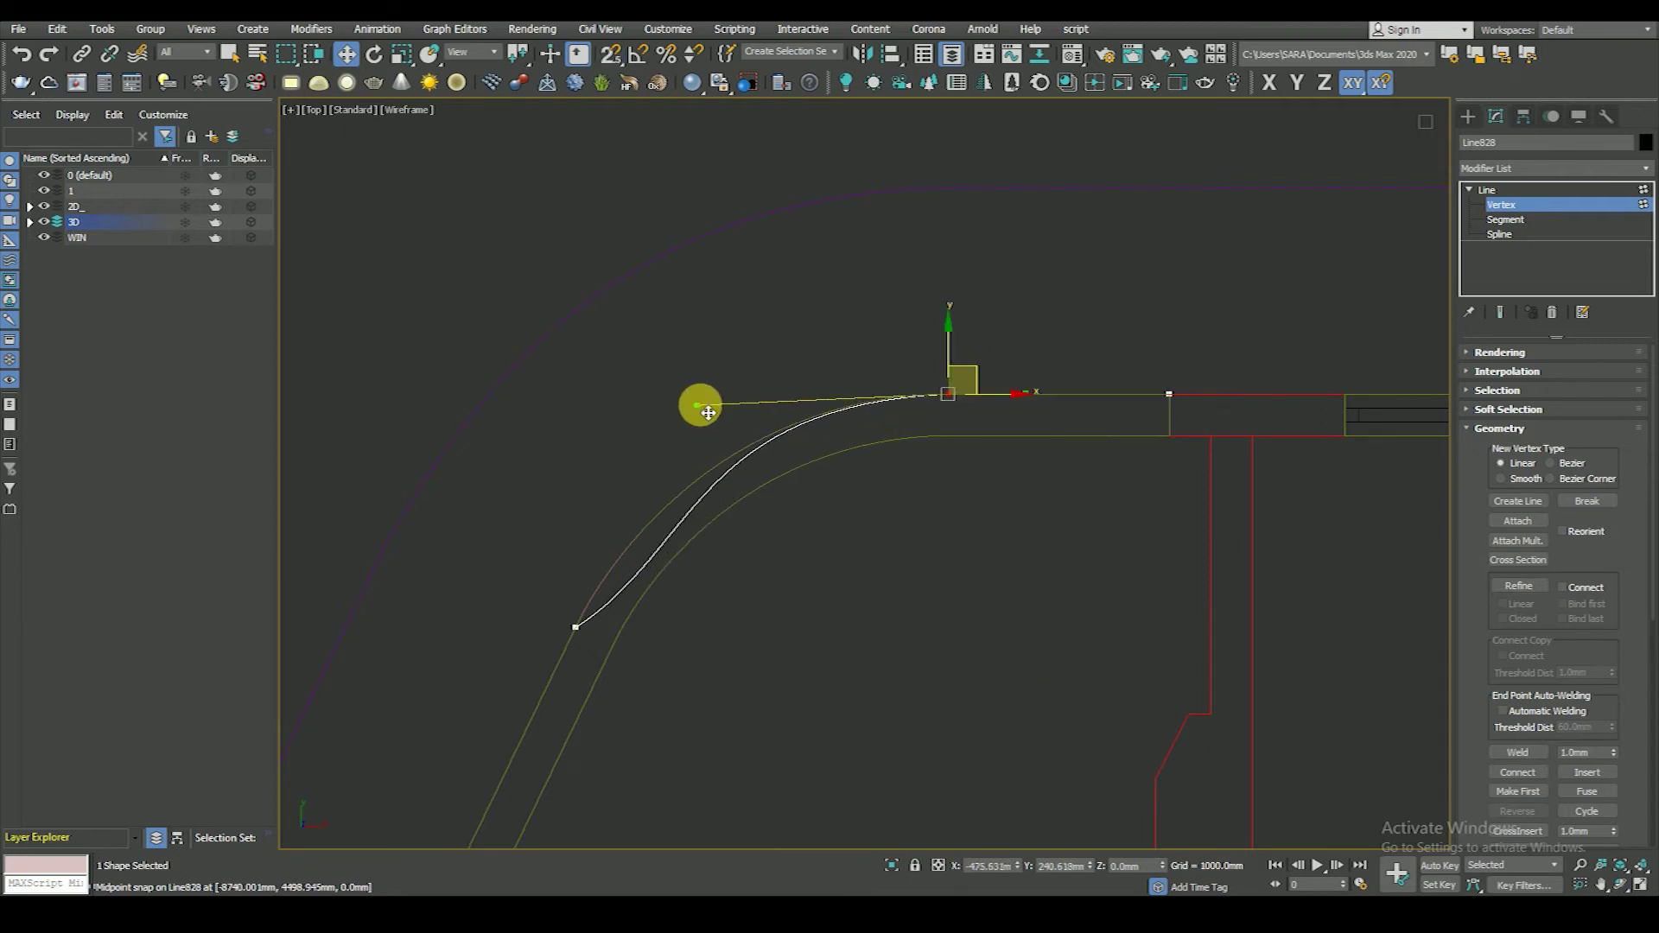
pyautogui.click(575, 627)
pyautogui.rightClick(738, 510)
pyautogui.click(705, 482)
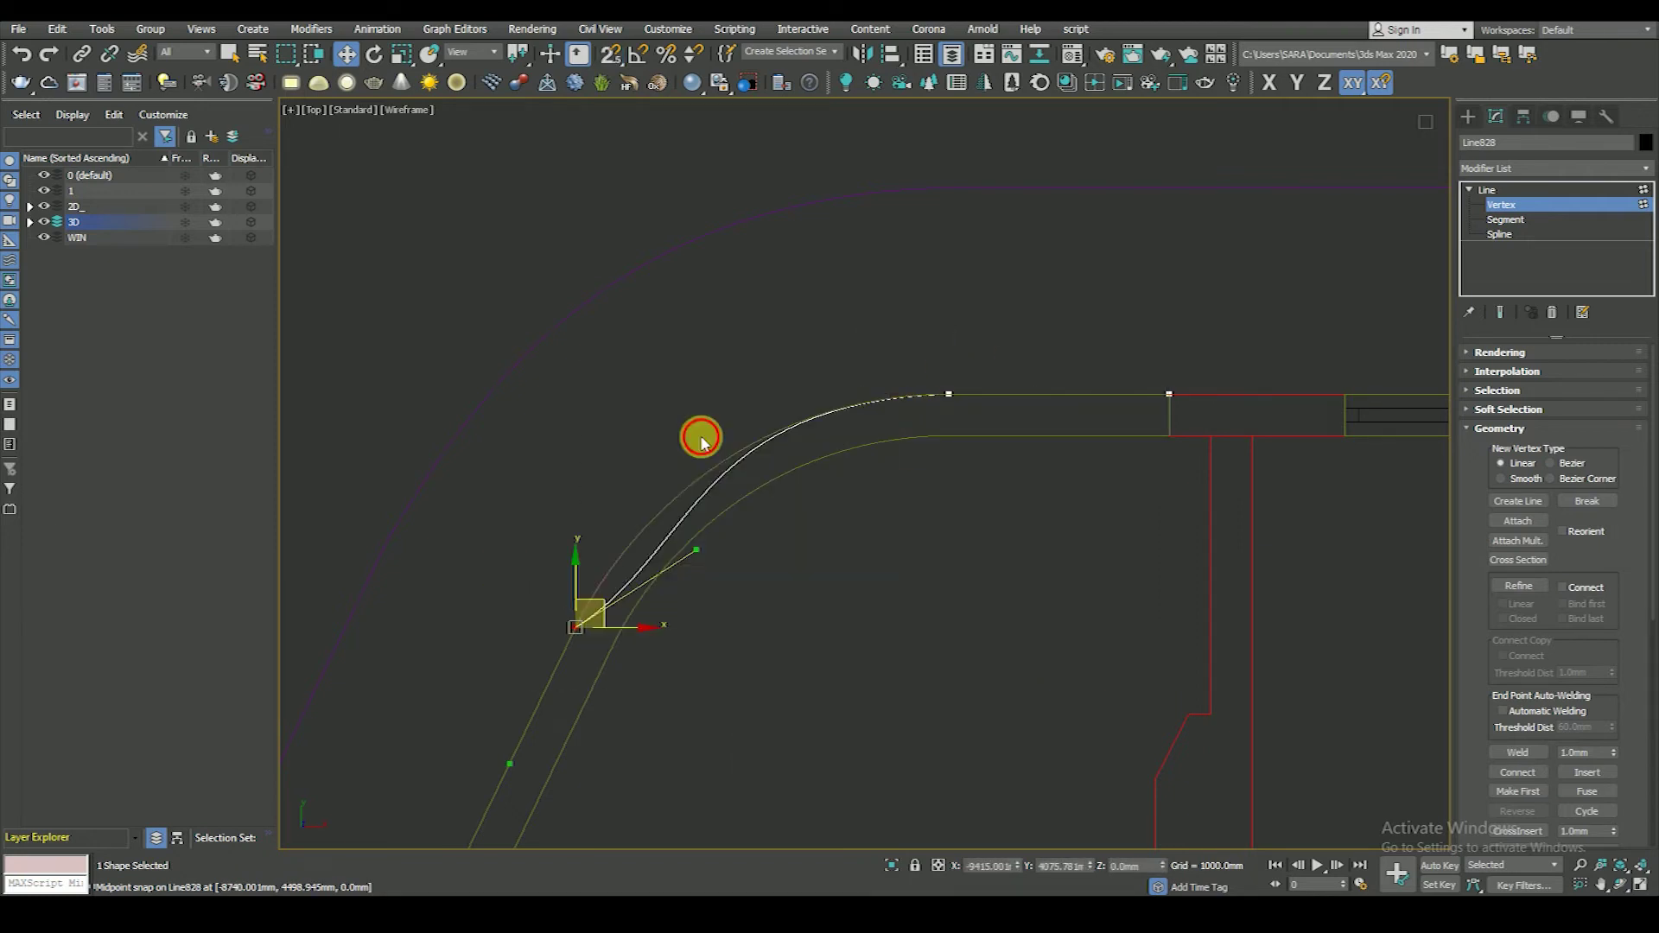
pyautogui.moveTo(707, 553); pyautogui.dragTo(633, 561)
pyautogui.click(947, 395)
pyautogui.scroll(2, 771, 437)
pyautogui.moveTo(668, 383); pyautogui.dragTo(681, 398)
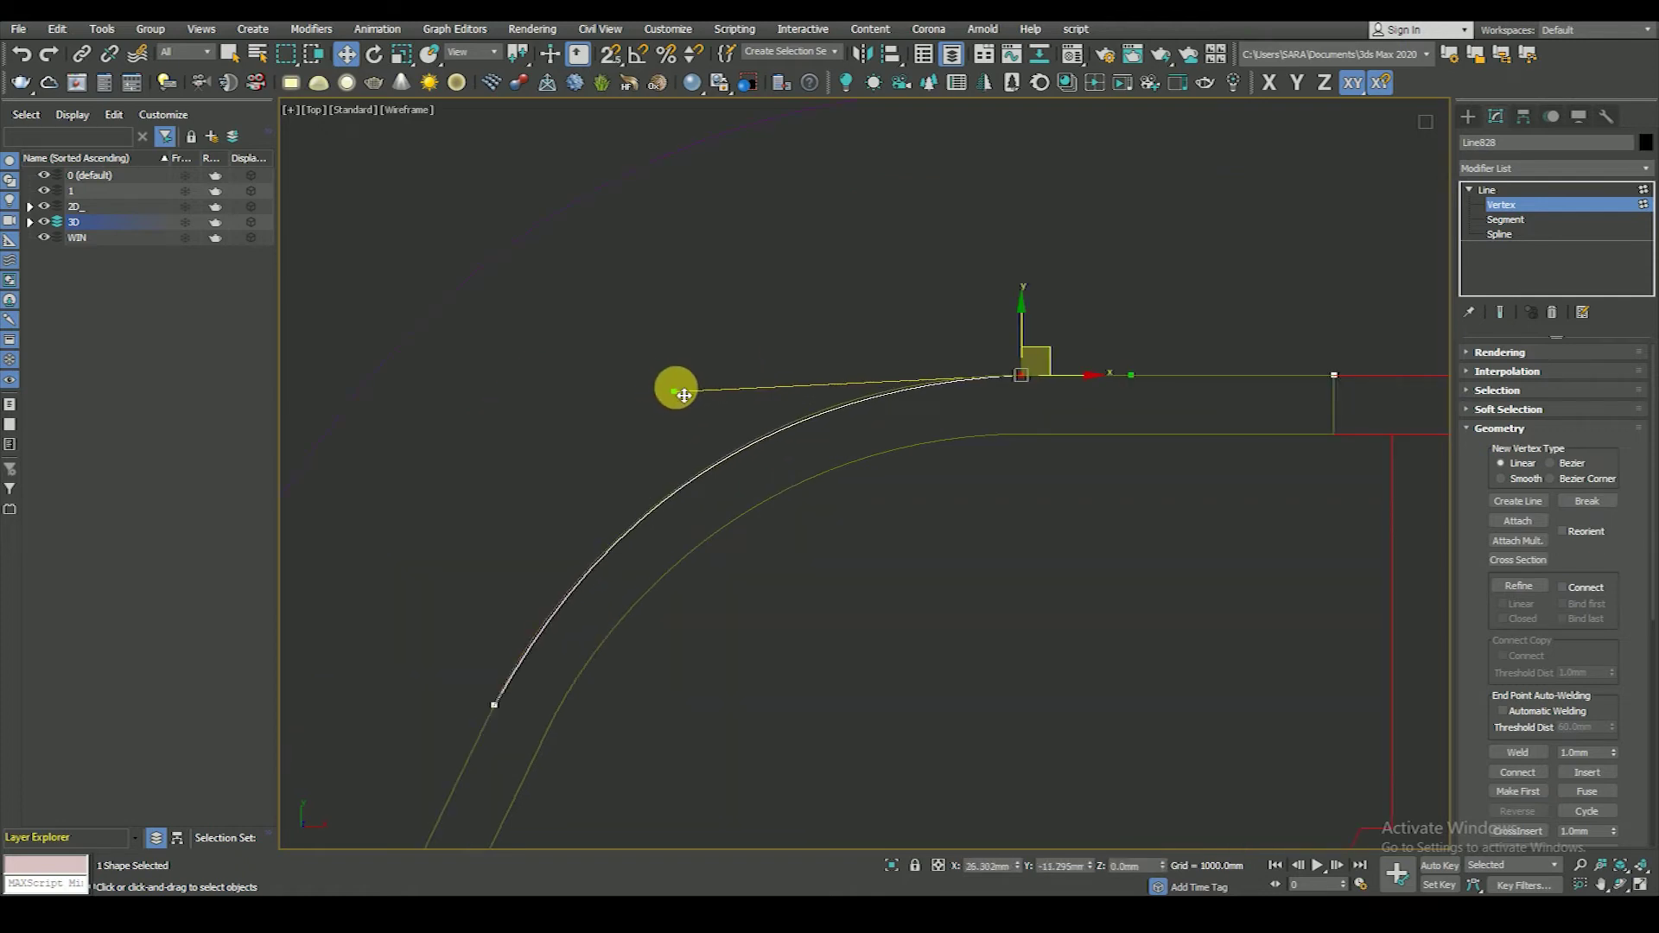
pyautogui.scroll(-4, 758, 359)
pyautogui.click(1413, 399)
# - At Spline level, give the line an outline of about -50 mm
pyautogui.click(1509, 239)
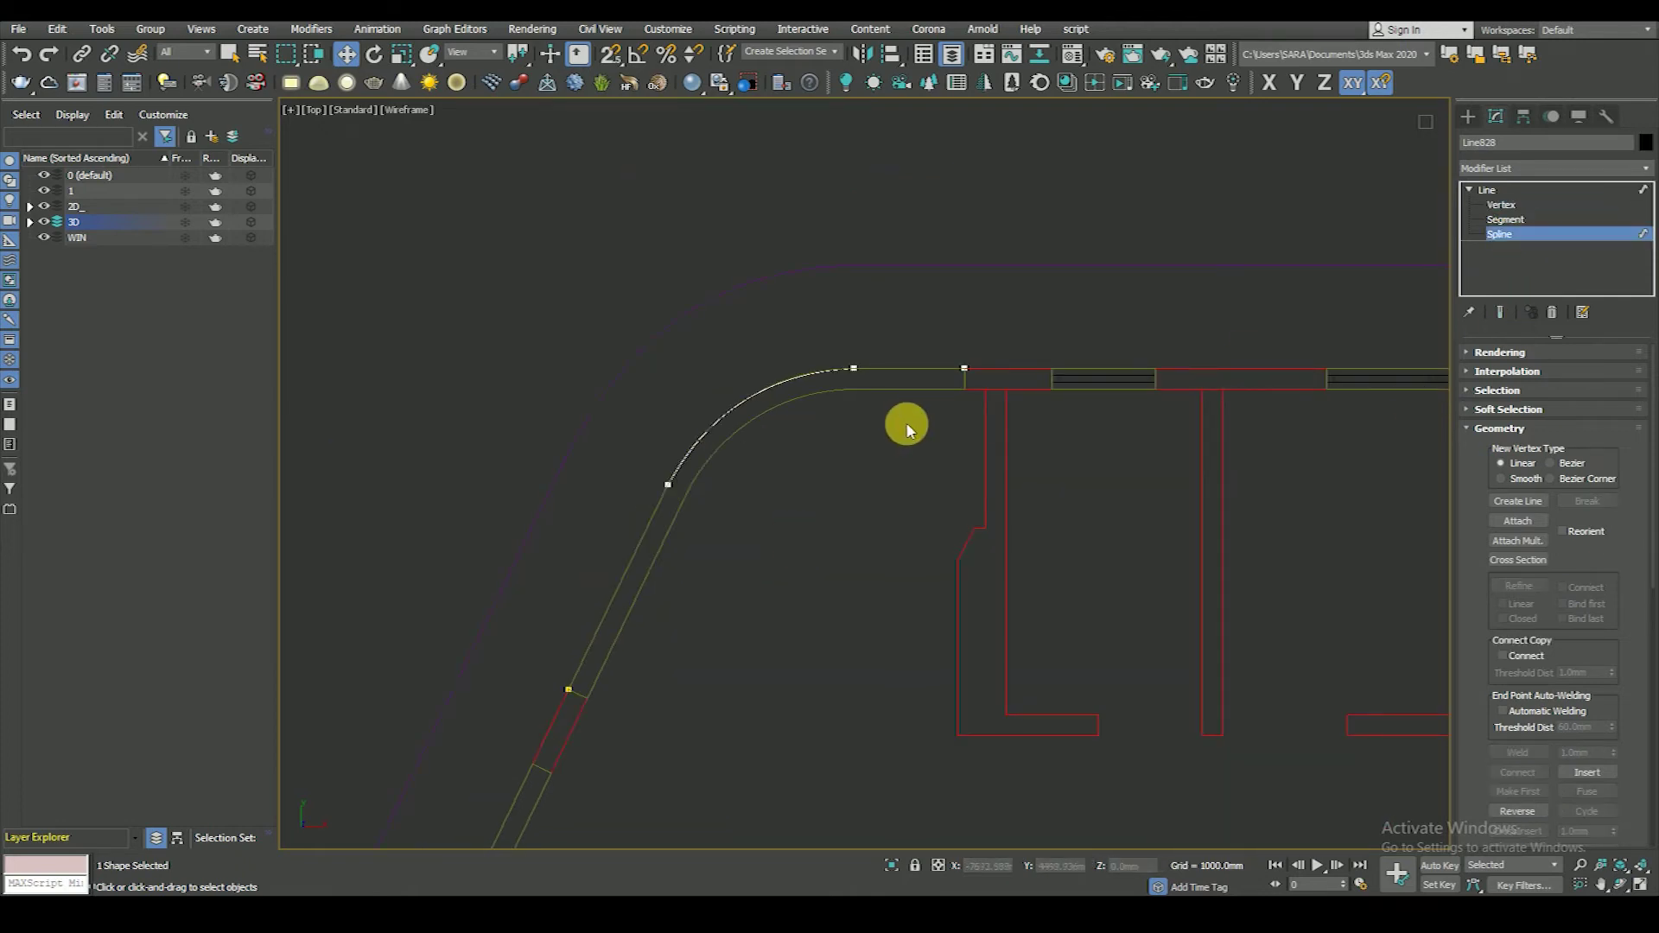
pyautogui.scroll(-3, 1474, 652)
pyautogui.scroll(-2, 1504, 605)
pyautogui.click(1518, 552)
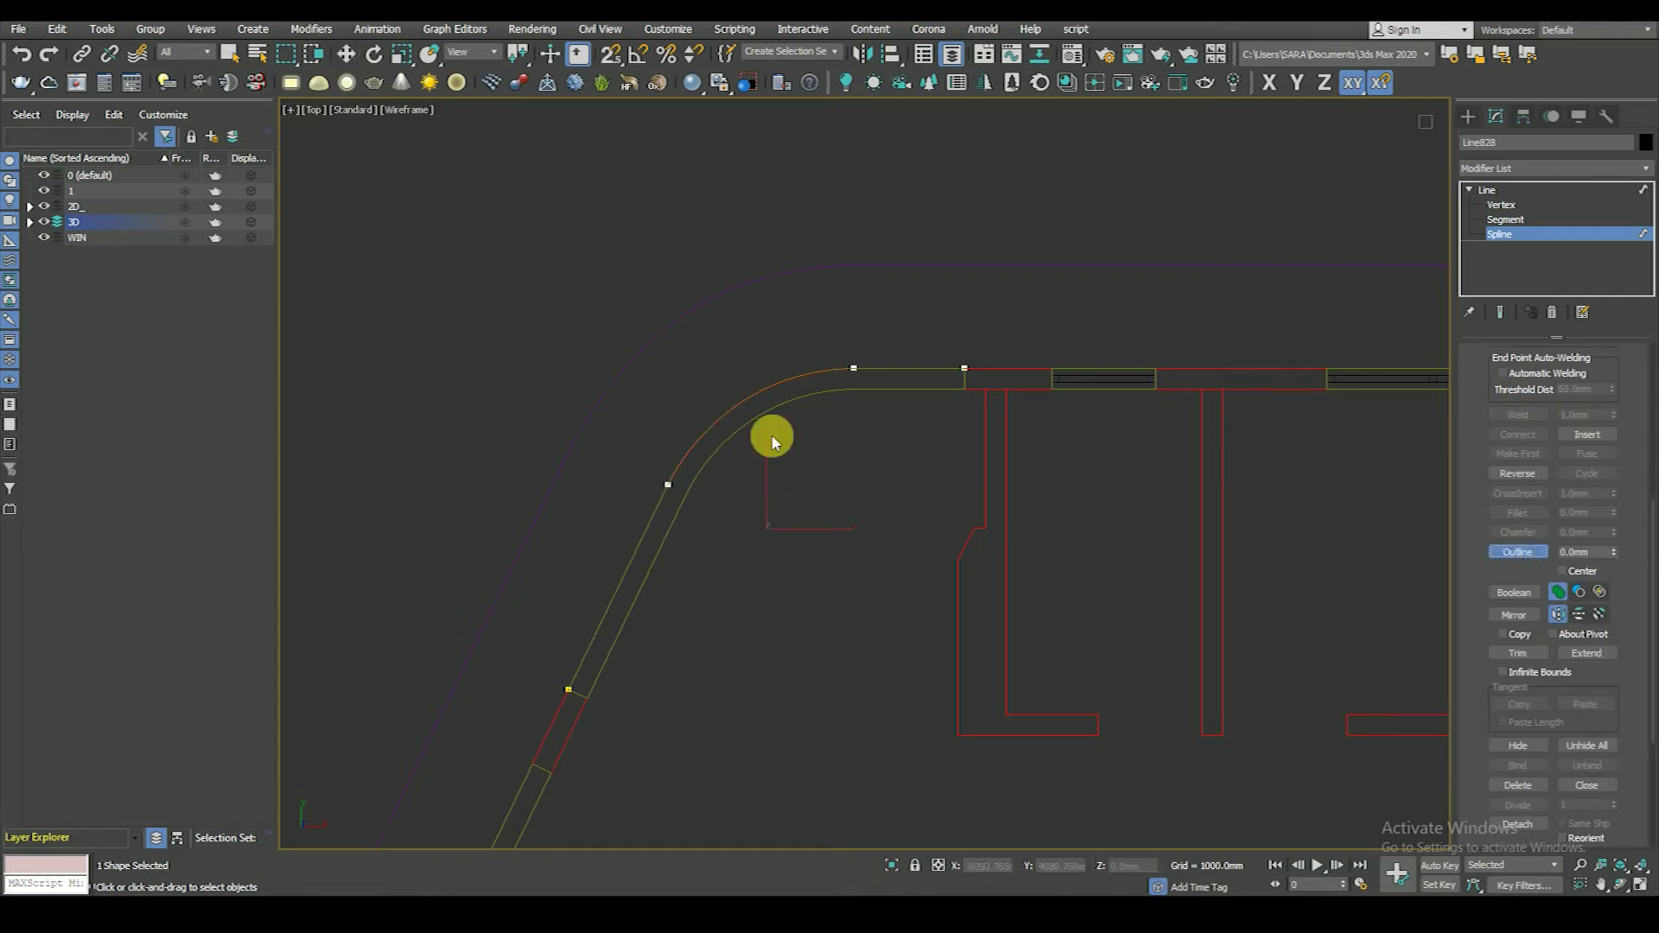
pyautogui.moveTo(784, 388); pyautogui.dragTo(788, 395)
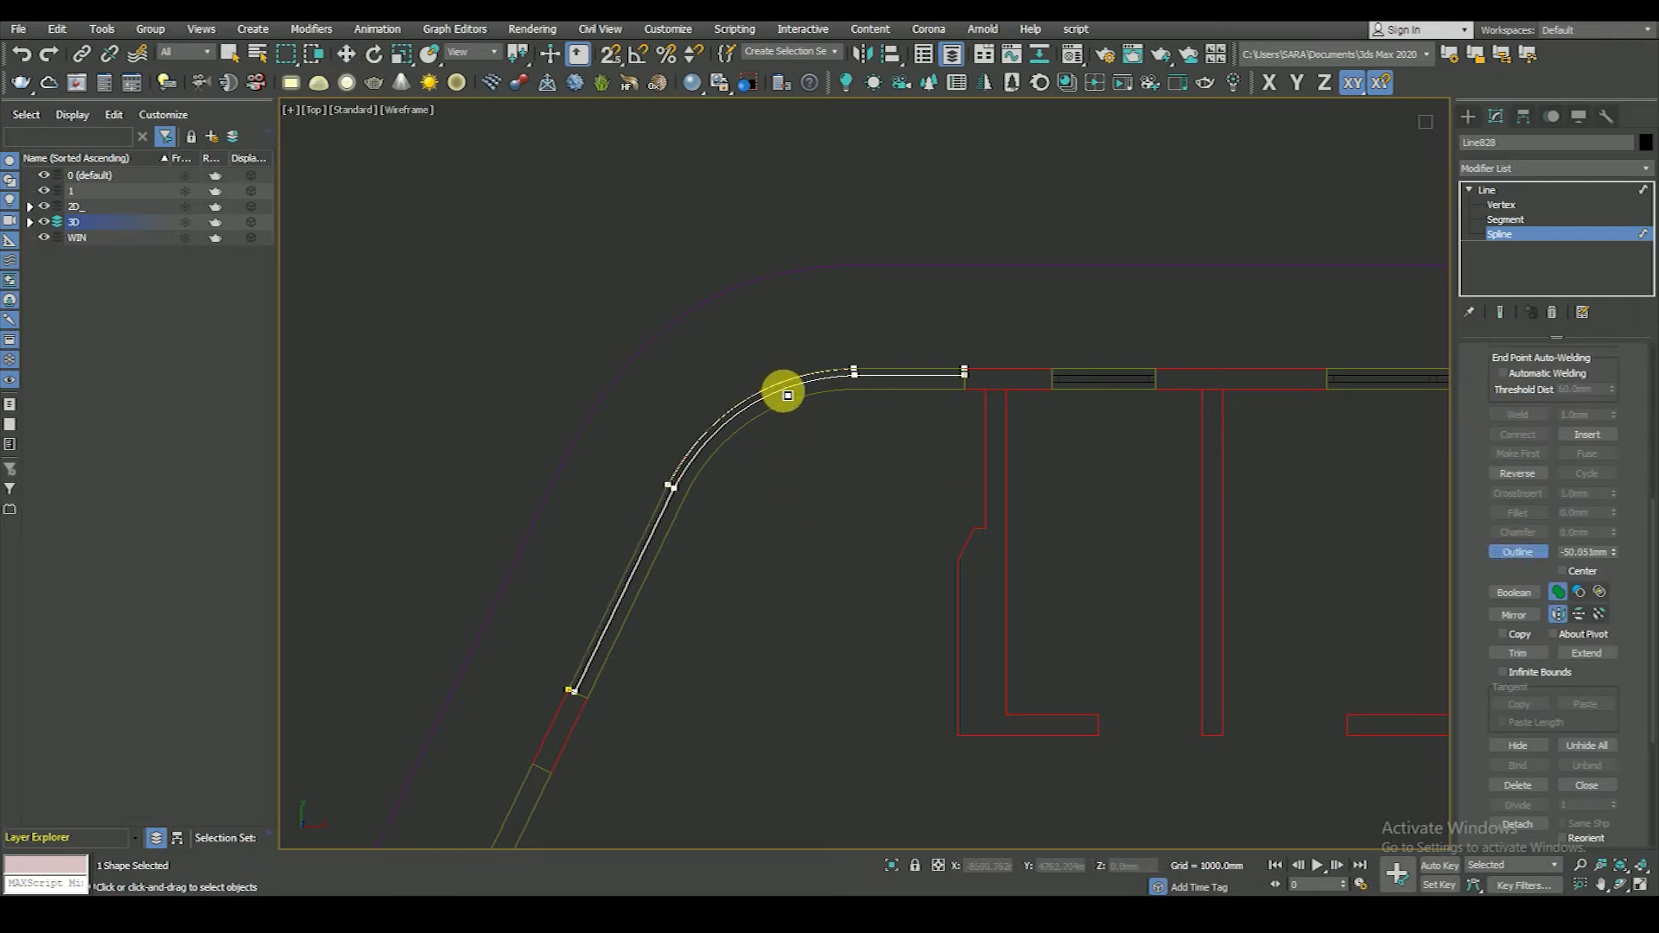
# - Step through Vertex and Segment levels, then bring up the Modifier List
pyautogui.click(1508, 205)
pyautogui.click(1512, 219)
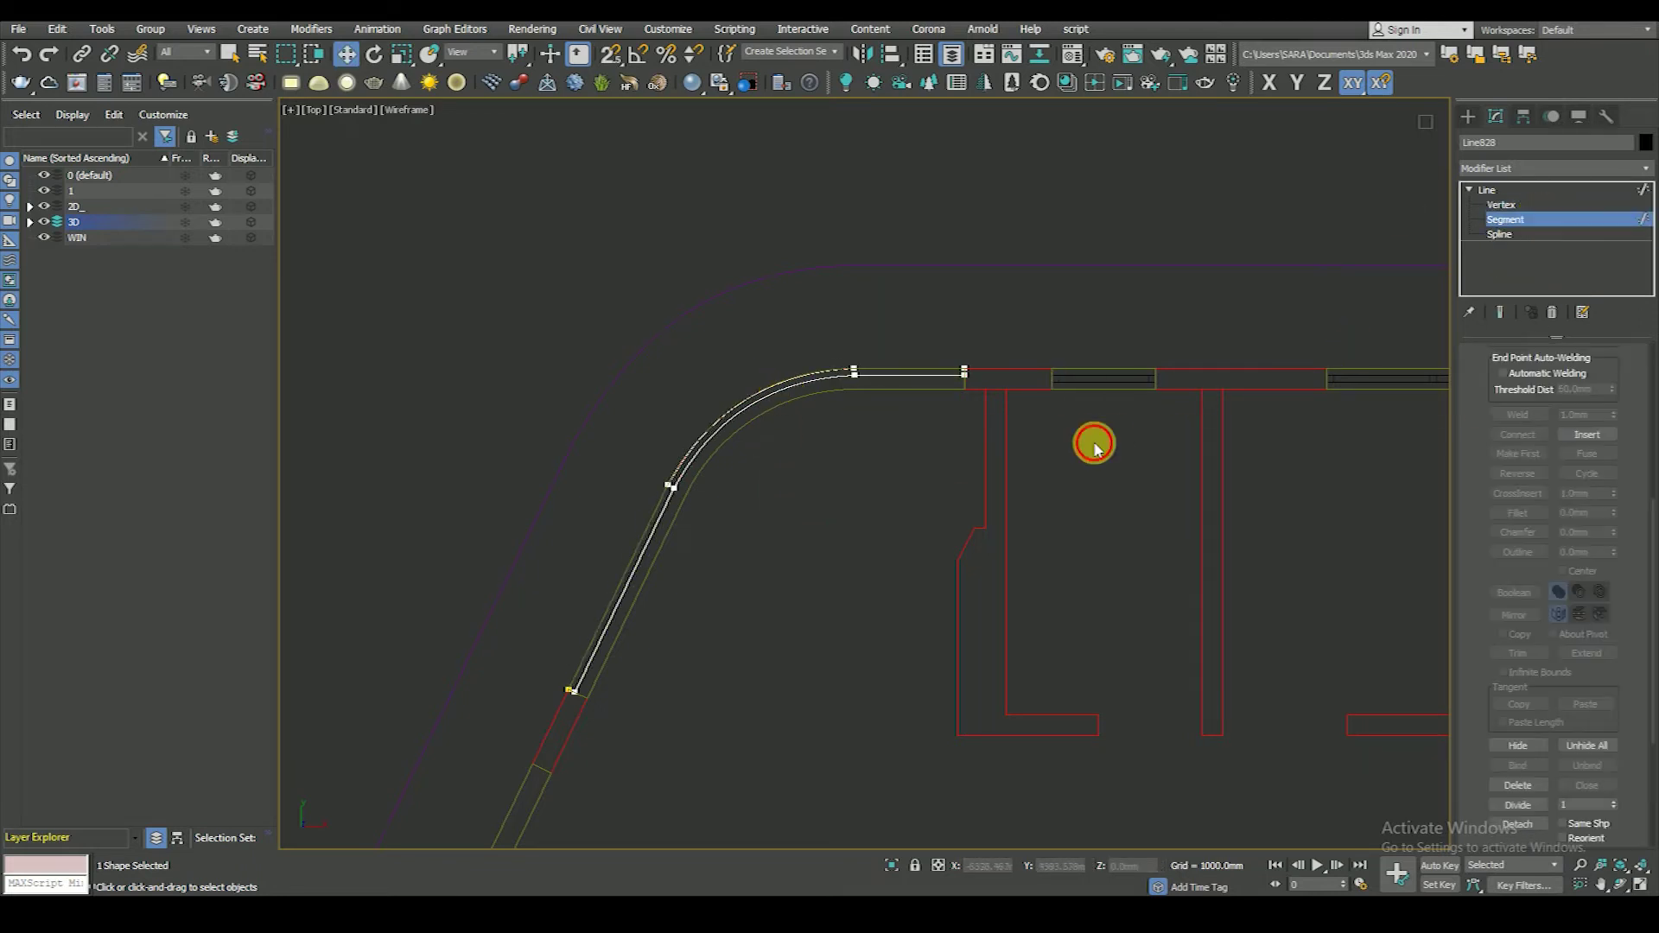
pyautogui.scroll(5, 1164, 356)
pyautogui.scroll(-5, 863, 562)
pyautogui.scroll(5, 835, 396)
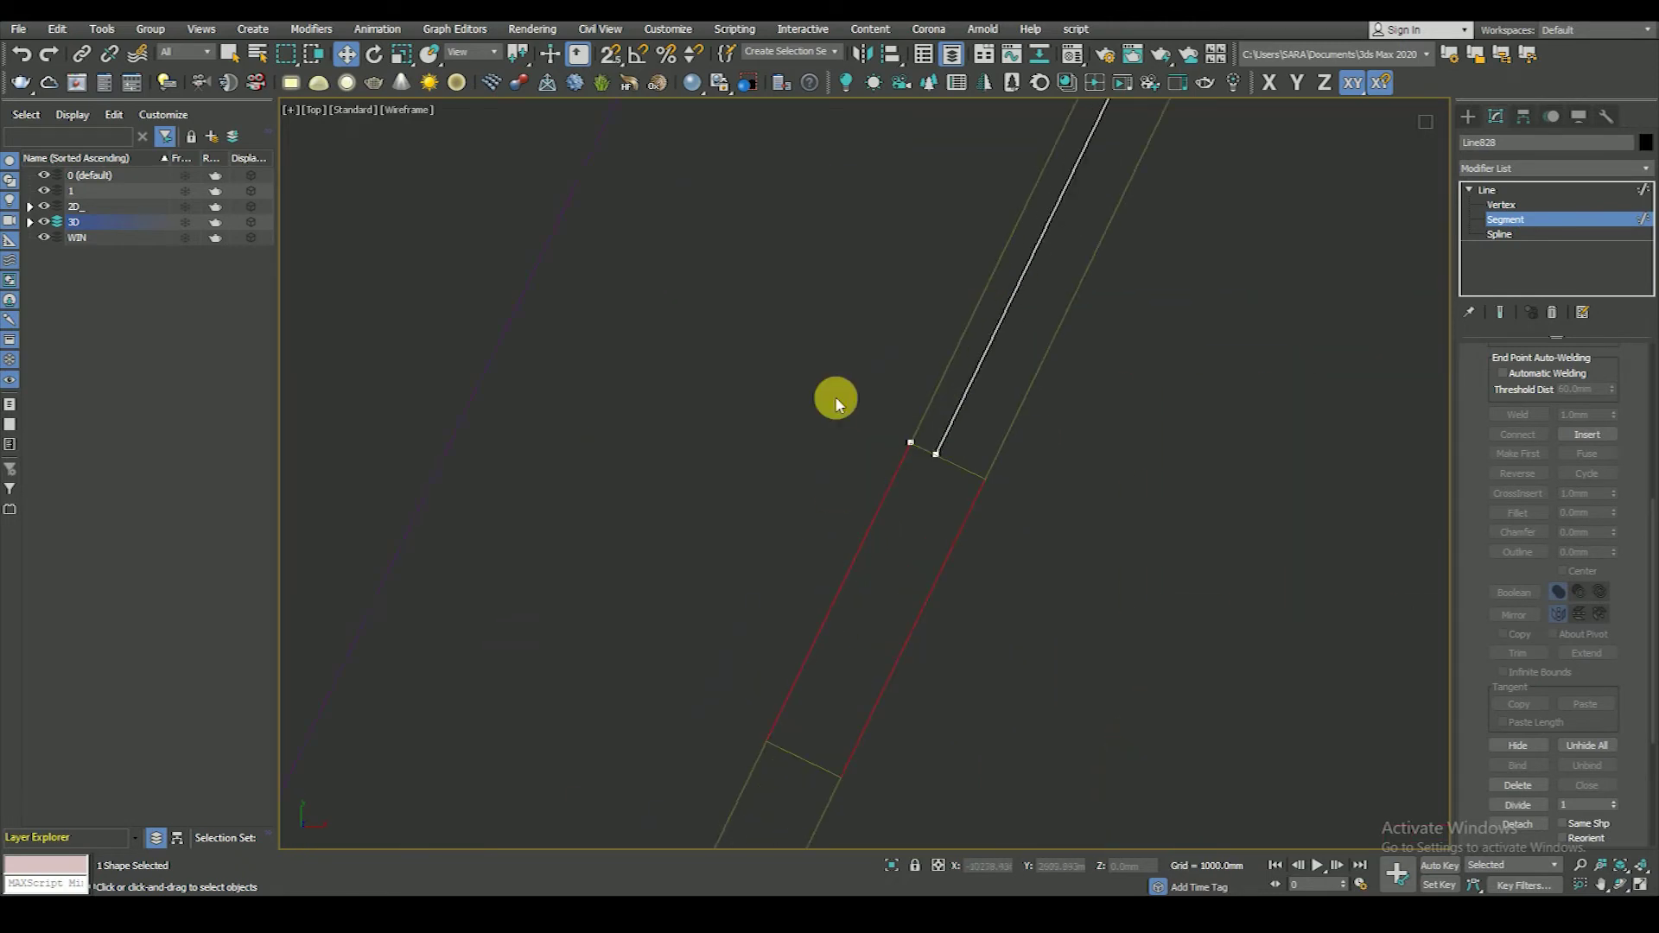
pyautogui.scroll(-5, 923, 458)
pyautogui.scroll(5, 868, 419)
pyautogui.scroll(-5, 883, 456)
pyautogui.click(1486, 190)
# - Apply a Sweep ('sw') with a 50 × 50 mm Bar section and orbit to check it
pyautogui.scroll(-1, 1505, 173)
pyautogui.write('sw')
pyautogui.press('Return')
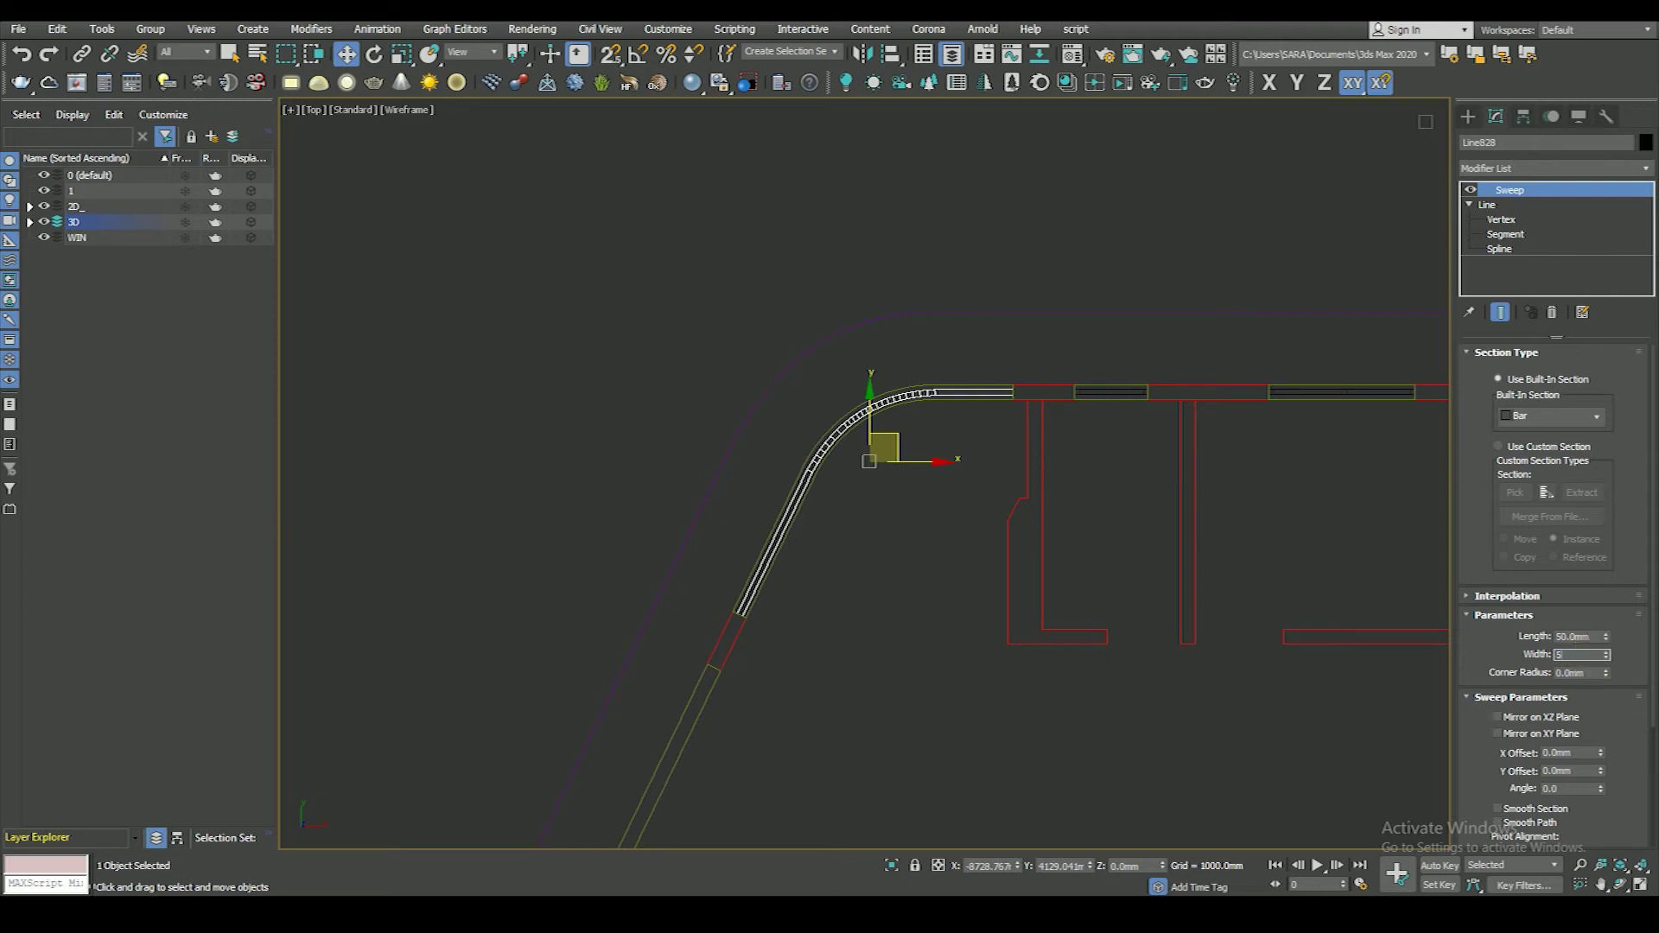
pyautogui.scroll(-2, 971, 504)
pyautogui.scroll(-2, 867, 436)
pyautogui.scroll(4, 852, 423)
pyautogui.scroll(-2, 840, 467)
pyautogui.scroll(3, 851, 436)
pyautogui.scroll(-6, 859, 401)
pyautogui.moveTo(859, 400)
pyautogui.keyDown('alt'); pyautogui.mouseDown(button='middle')
pyautogui.moveTo(1045, 367)
pyautogui.moveTo(949, 504)
pyautogui.mouseUp(button='middle'); pyautogui.keyUp('alt')
# - In Front view, make an instanced copy of the bar and snap it to the opening's top
pyautogui.press('f')
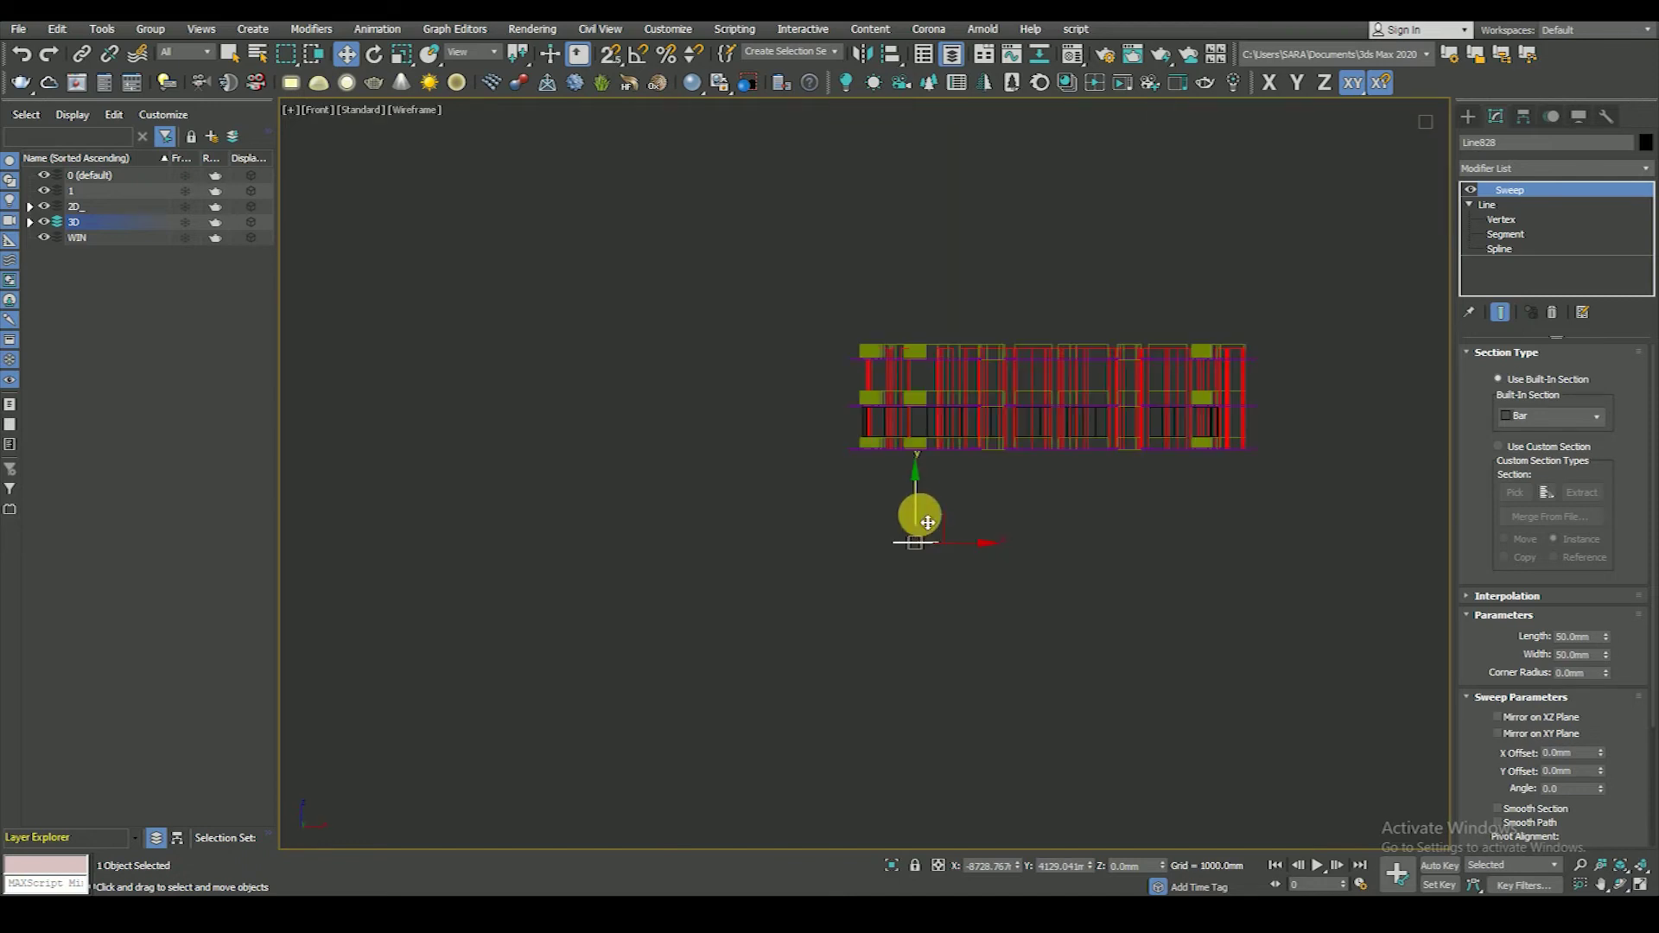
pyautogui.scroll(3, 933, 392)
pyautogui.scroll(3, 893, 415)
pyautogui.scroll(3, 759, 448)
pyautogui.press('s')
pyautogui.press('space')
pyautogui.scroll(-3, 941, 623)
pyautogui.scroll(-2, 968, 596)
pyautogui.keyDown('shift'); pyautogui.moveTo(971, 593); pyautogui.dragTo(968, 492); pyautogui.keyUp('shift')
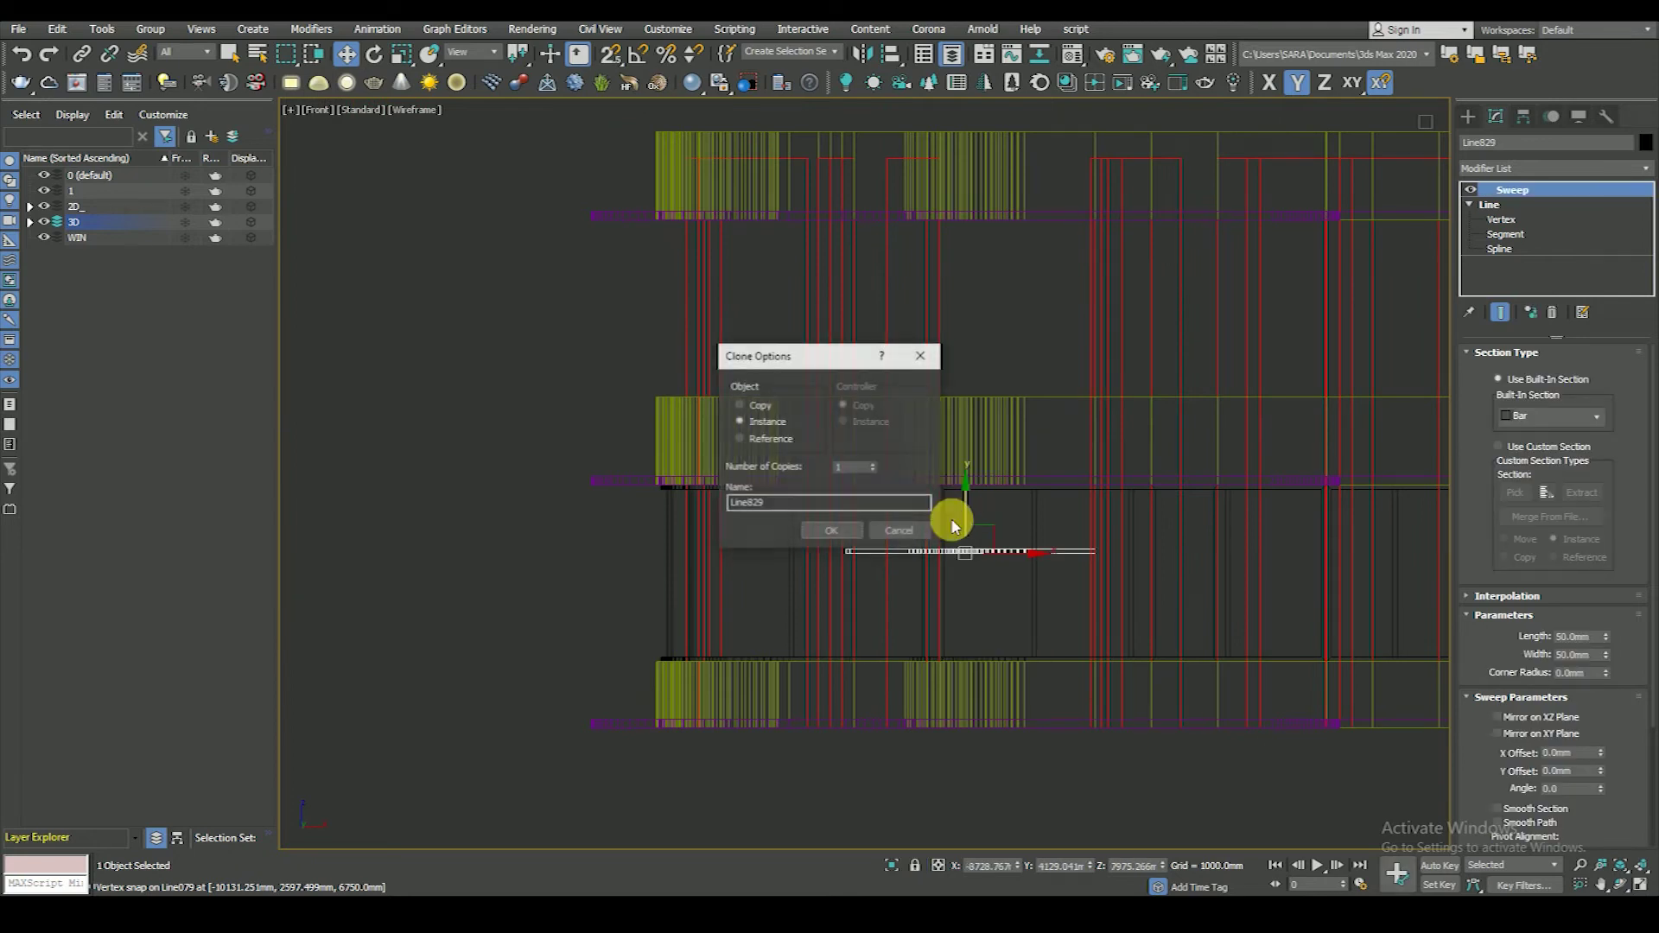
pyautogui.press('Return')
pyautogui.scroll(3, 1029, 598)
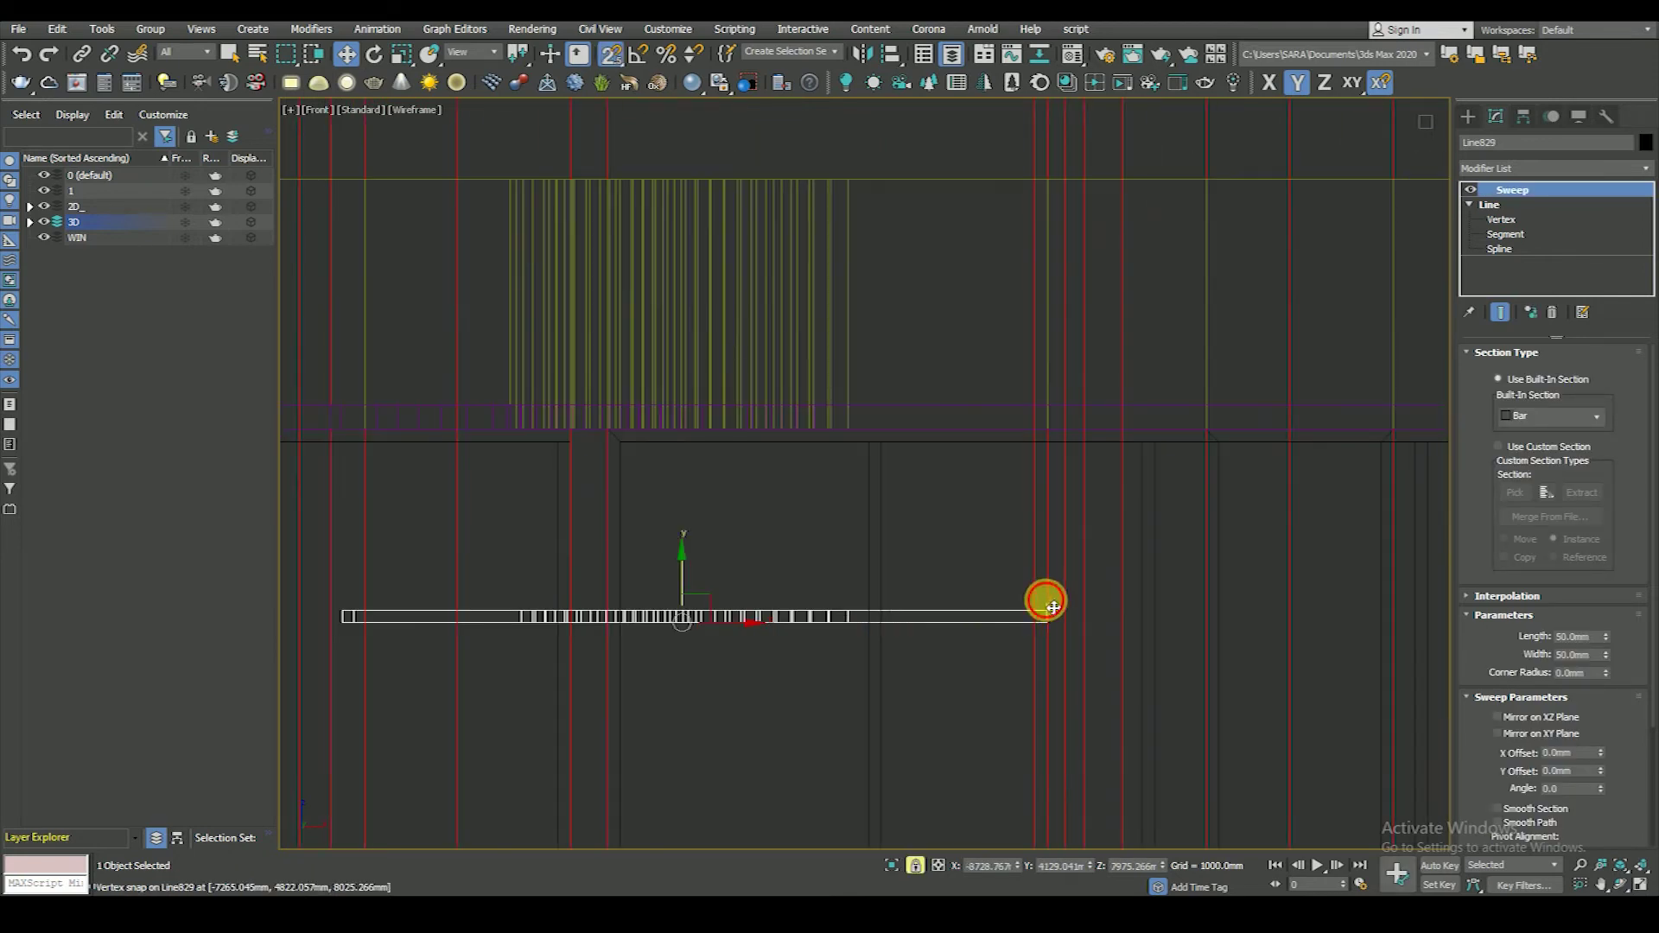
pyautogui.moveTo(1048, 597); pyautogui.dragTo(1061, 447)
pyautogui.scroll(-5, 1029, 475)
pyautogui.scroll(-3, 1003, 476)
# - View the building shaded with edges and select the curved corner frame bar
pyautogui.moveTo(993, 444)
pyautogui.keyDown('alt'); pyautogui.mouseDown(button='middle')
pyautogui.moveTo(1071, 433)
pyautogui.moveTo(1032, 502)
pyautogui.mouseUp(button='middle'); pyautogui.keyUp('alt')
pyautogui.press('F3')
pyautogui.moveTo(1109, 555)
pyautogui.keyDown('alt'); pyautogui.mouseDown(button='middle')
pyautogui.moveTo(1225, 552)
pyautogui.moveTo(1184, 614)
pyautogui.moveTo(870, 548)
pyautogui.moveTo(907, 604)
pyautogui.moveTo(806, 519)
pyautogui.moveTo(862, 574)
pyautogui.moveTo(833, 586)
pyautogui.moveTo(711, 567)
pyautogui.moveTo(1137, 455)
pyautogui.moveTo(970, 596)
pyautogui.mouseUp(button='middle'); pyautogui.keyUp('alt')
pyautogui.scroll(3, 806, 518)
pyautogui.scroll(-5, 796, 518)
pyautogui.press('F4')
pyautogui.scroll(2, 832, 586)
pyautogui.scroll(5, 854, 698)
pyautogui.click(855, 699)
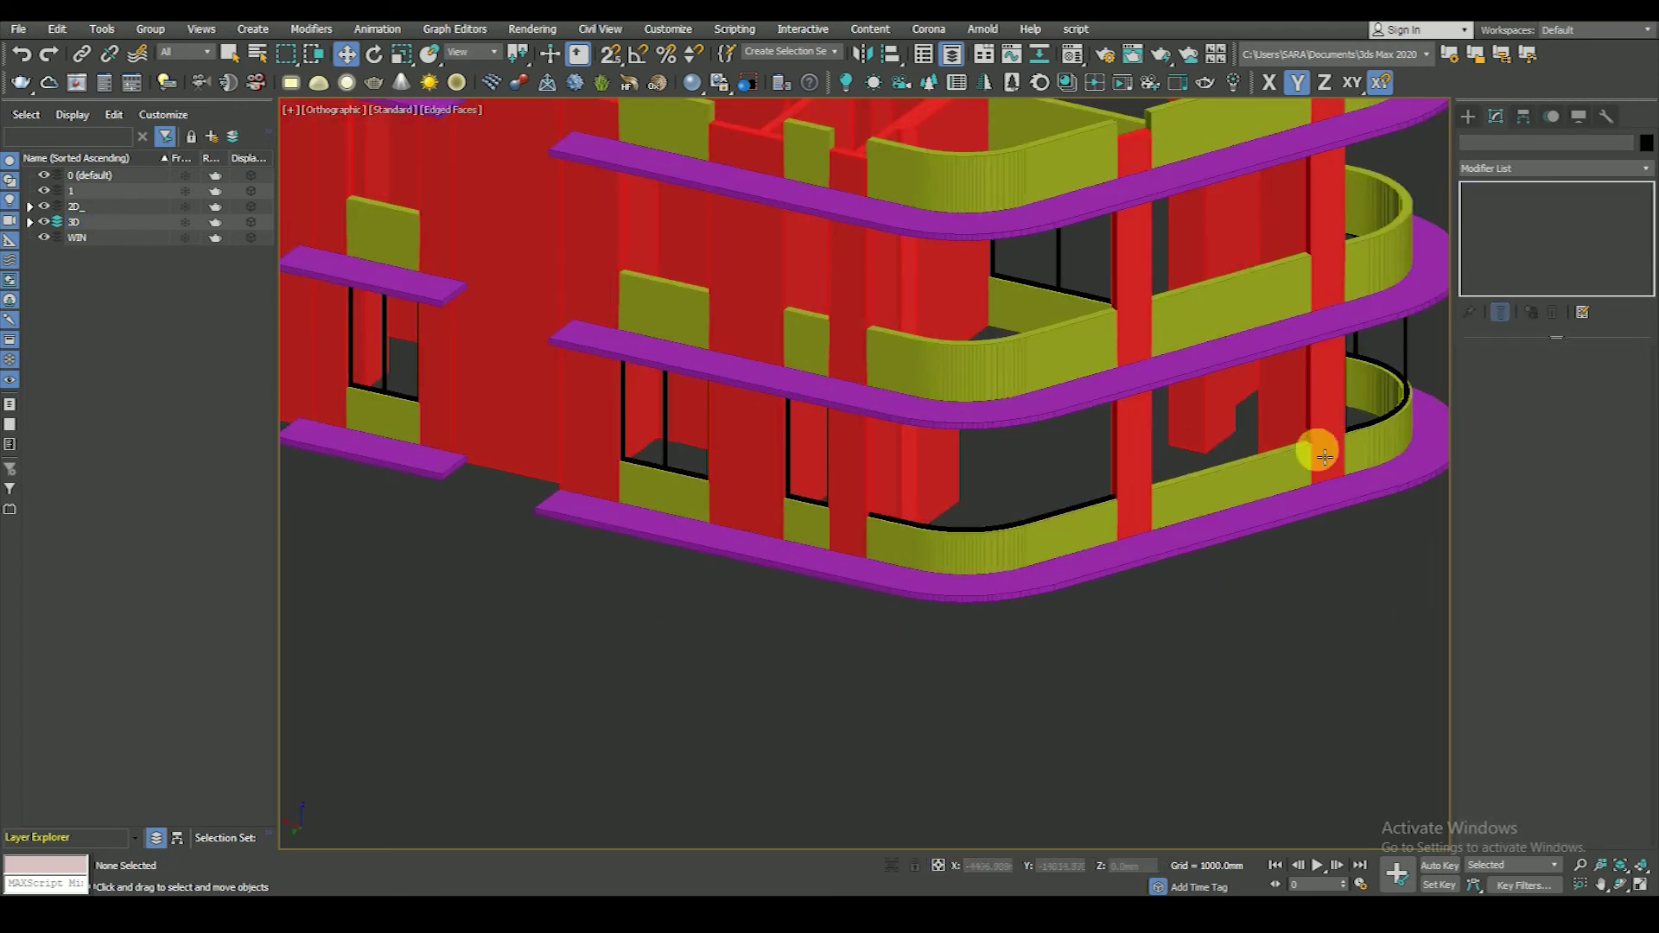
# - Copy the corner mullion as an instance up the curve and vertex-snap it onto the frame
pyautogui.press('F3')
pyautogui.scroll(5, 1089, 527)
pyautogui.click(1102, 513)
pyautogui.press('t')
pyautogui.scroll(-3, 1133, 536)
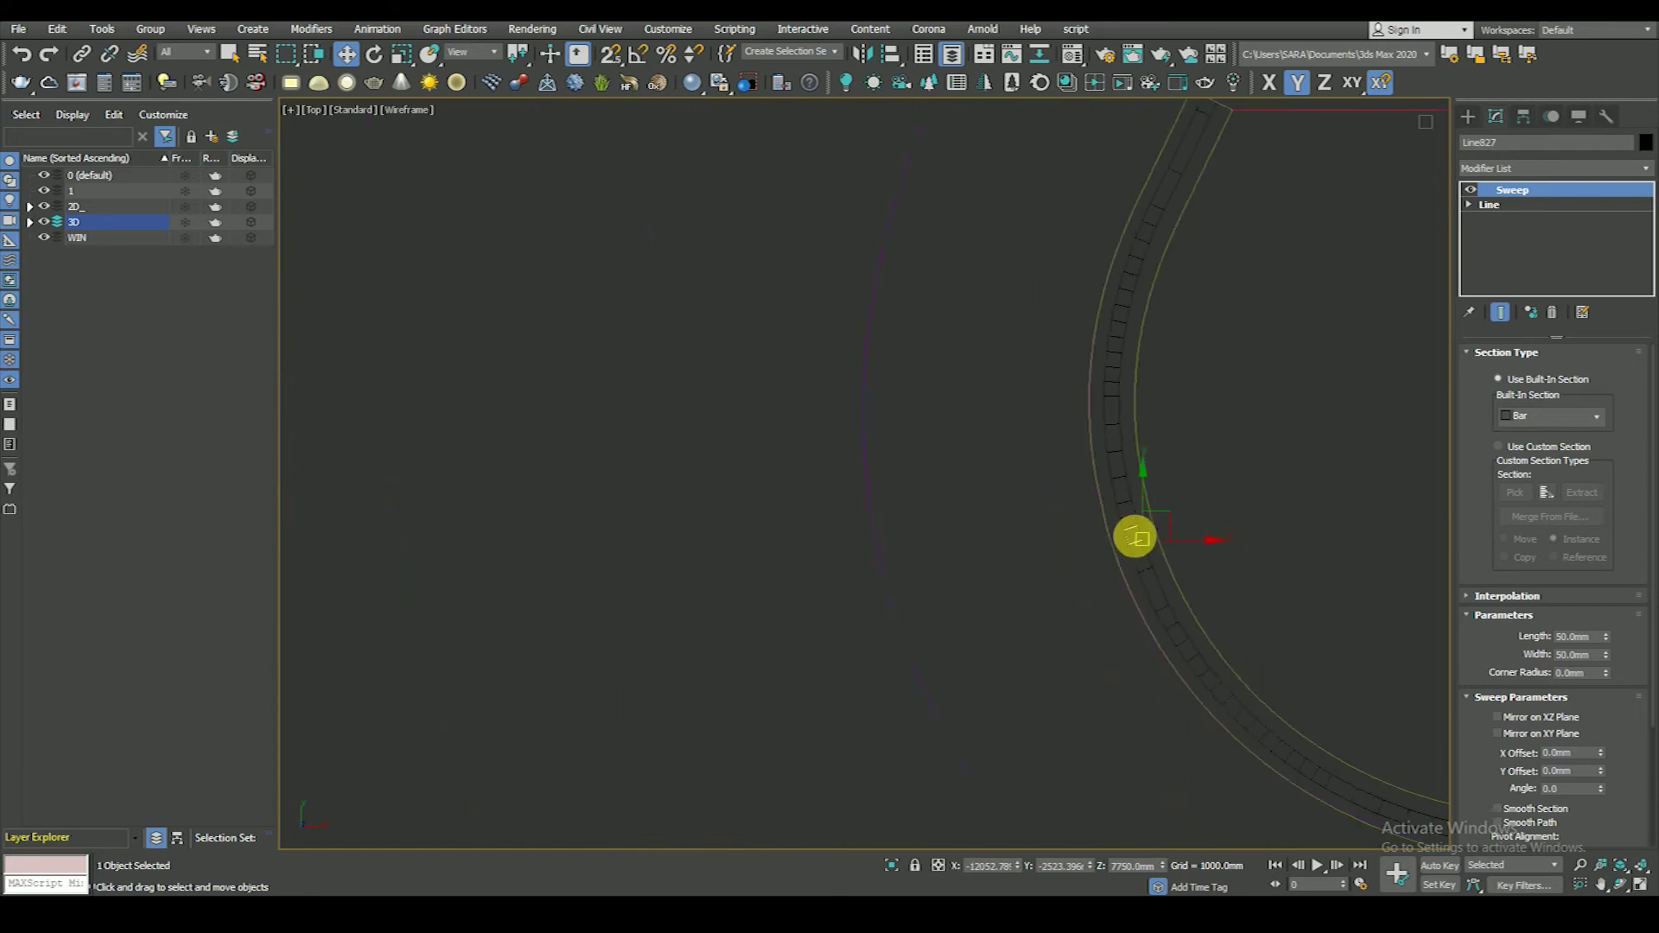
pyautogui.scroll(3, 1051, 556)
pyautogui.scroll(-3, 1041, 491)
pyautogui.moveTo(1060, 567); pyautogui.dragTo(905, 746, button='middle')
pyautogui.click(905, 745)
pyautogui.keyDown('shift'); pyautogui.moveTo(902, 731); pyautogui.dragTo(1041, 441); pyautogui.keyUp('shift')
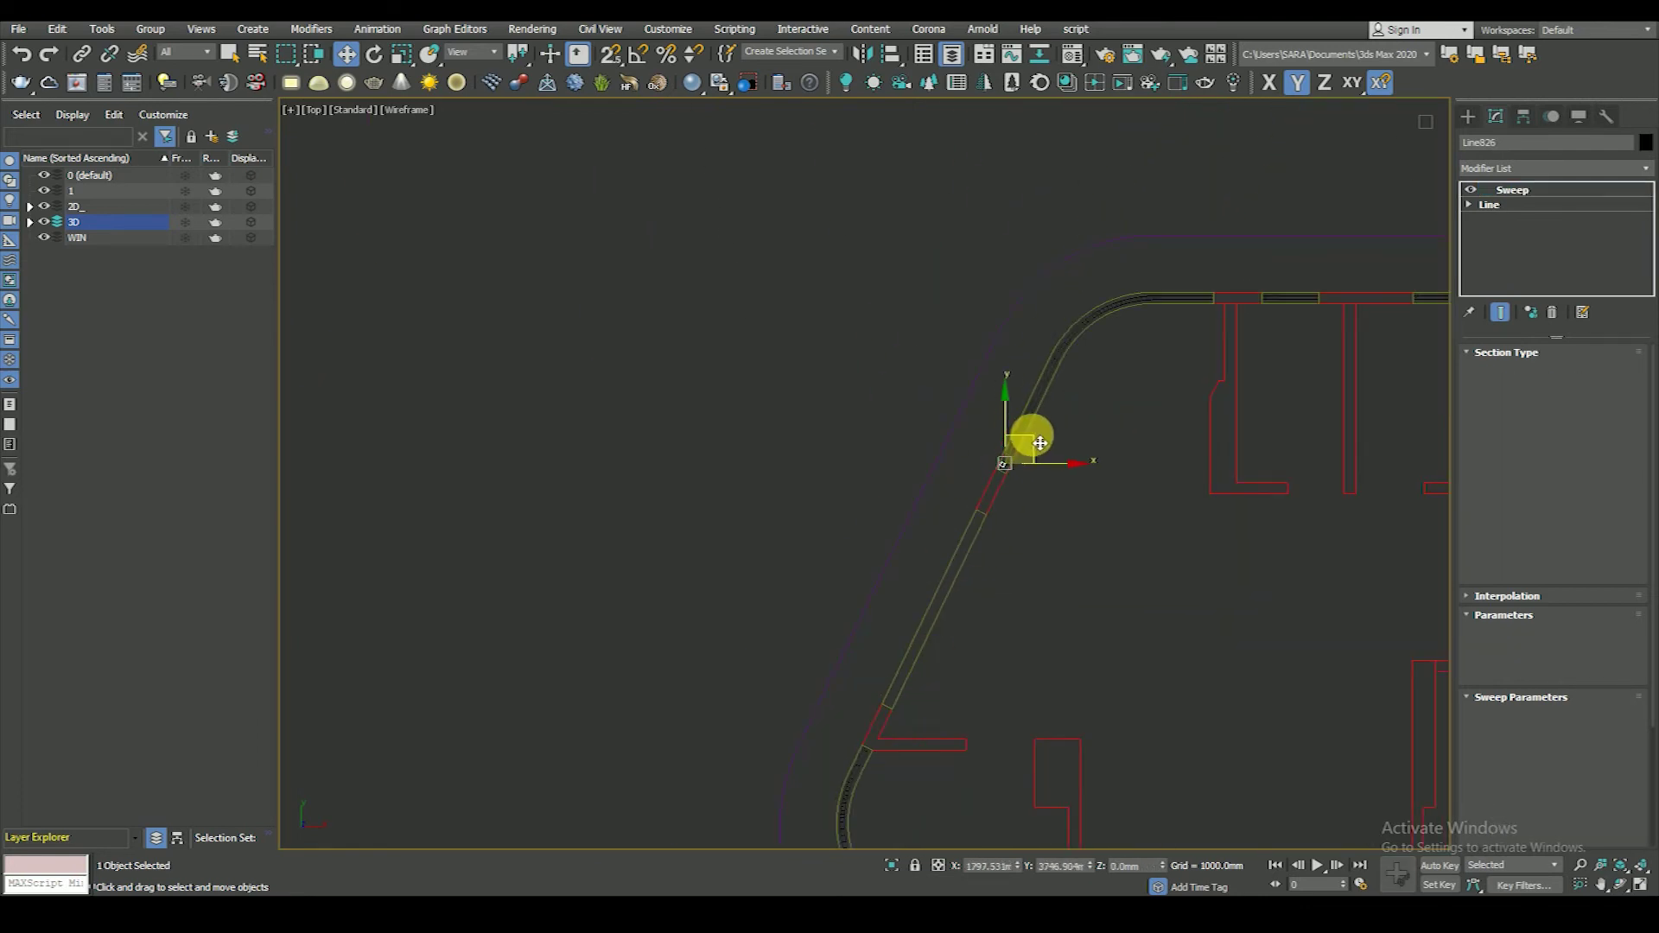
pyautogui.click(831, 539)
pyautogui.scroll(3, 993, 511)
pyautogui.scroll(2, 967, 542)
pyautogui.press('s')
pyautogui.moveTo(873, 577); pyautogui.dragTo(749, 709)
pyautogui.scroll(-5, 788, 637)
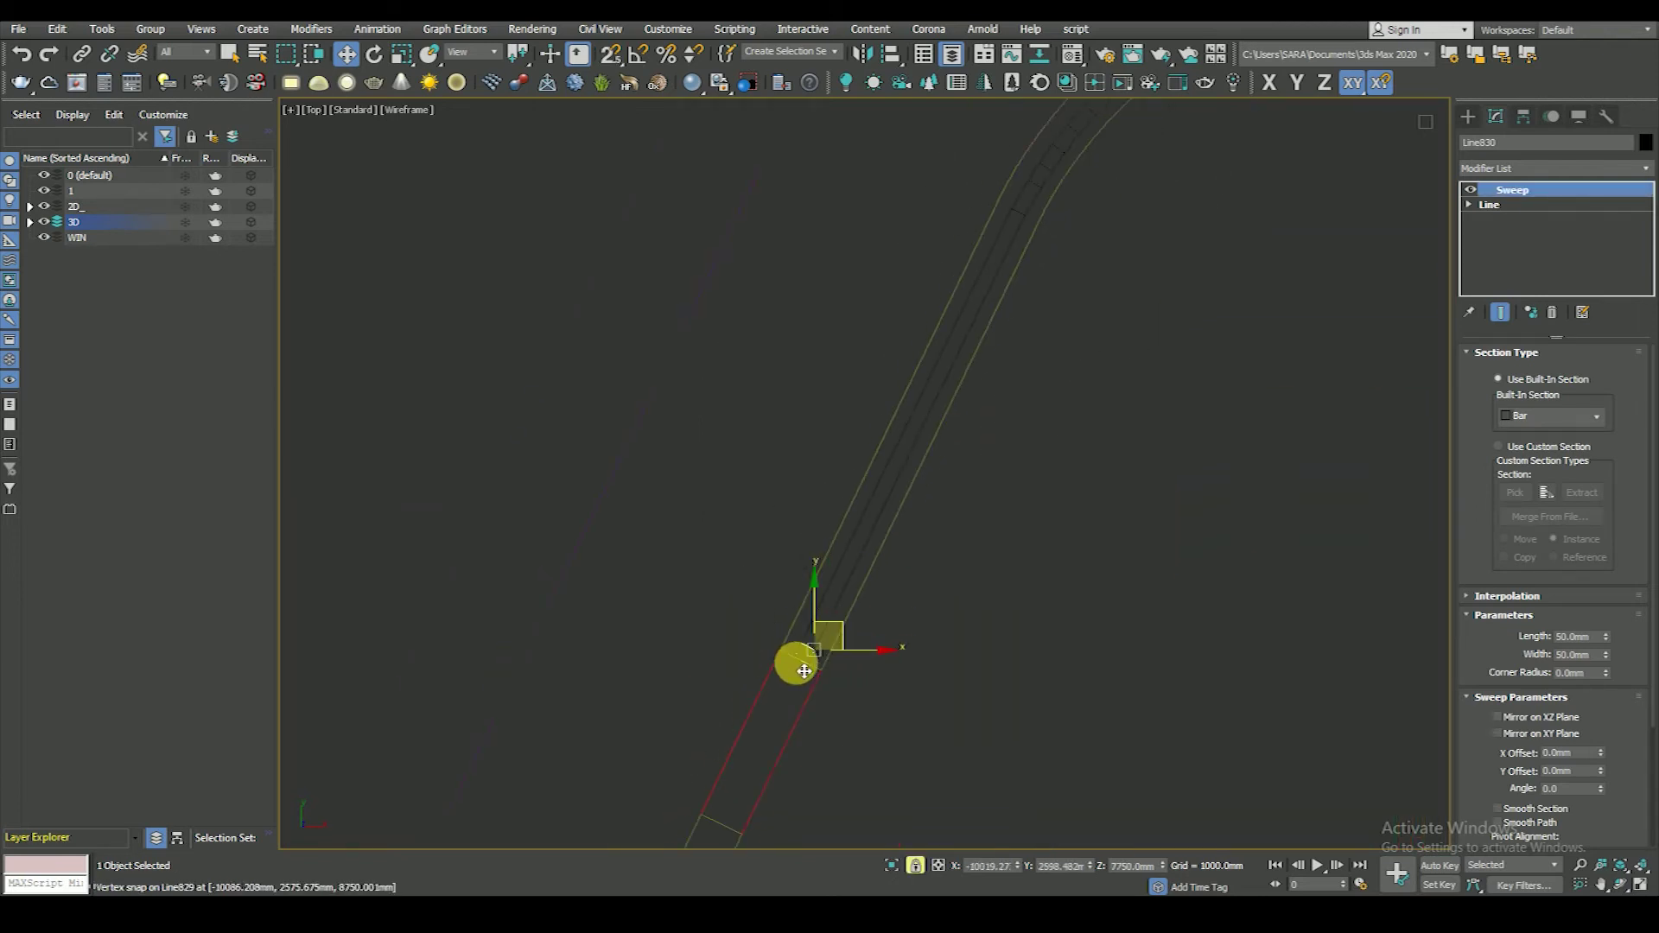
# - Add another instanced mullion further along the curve, seated exactly on the rail
pyautogui.keyDown('shift'); pyautogui.moveTo(819, 592); pyautogui.dragTo(934, 372); pyautogui.keyUp('shift')
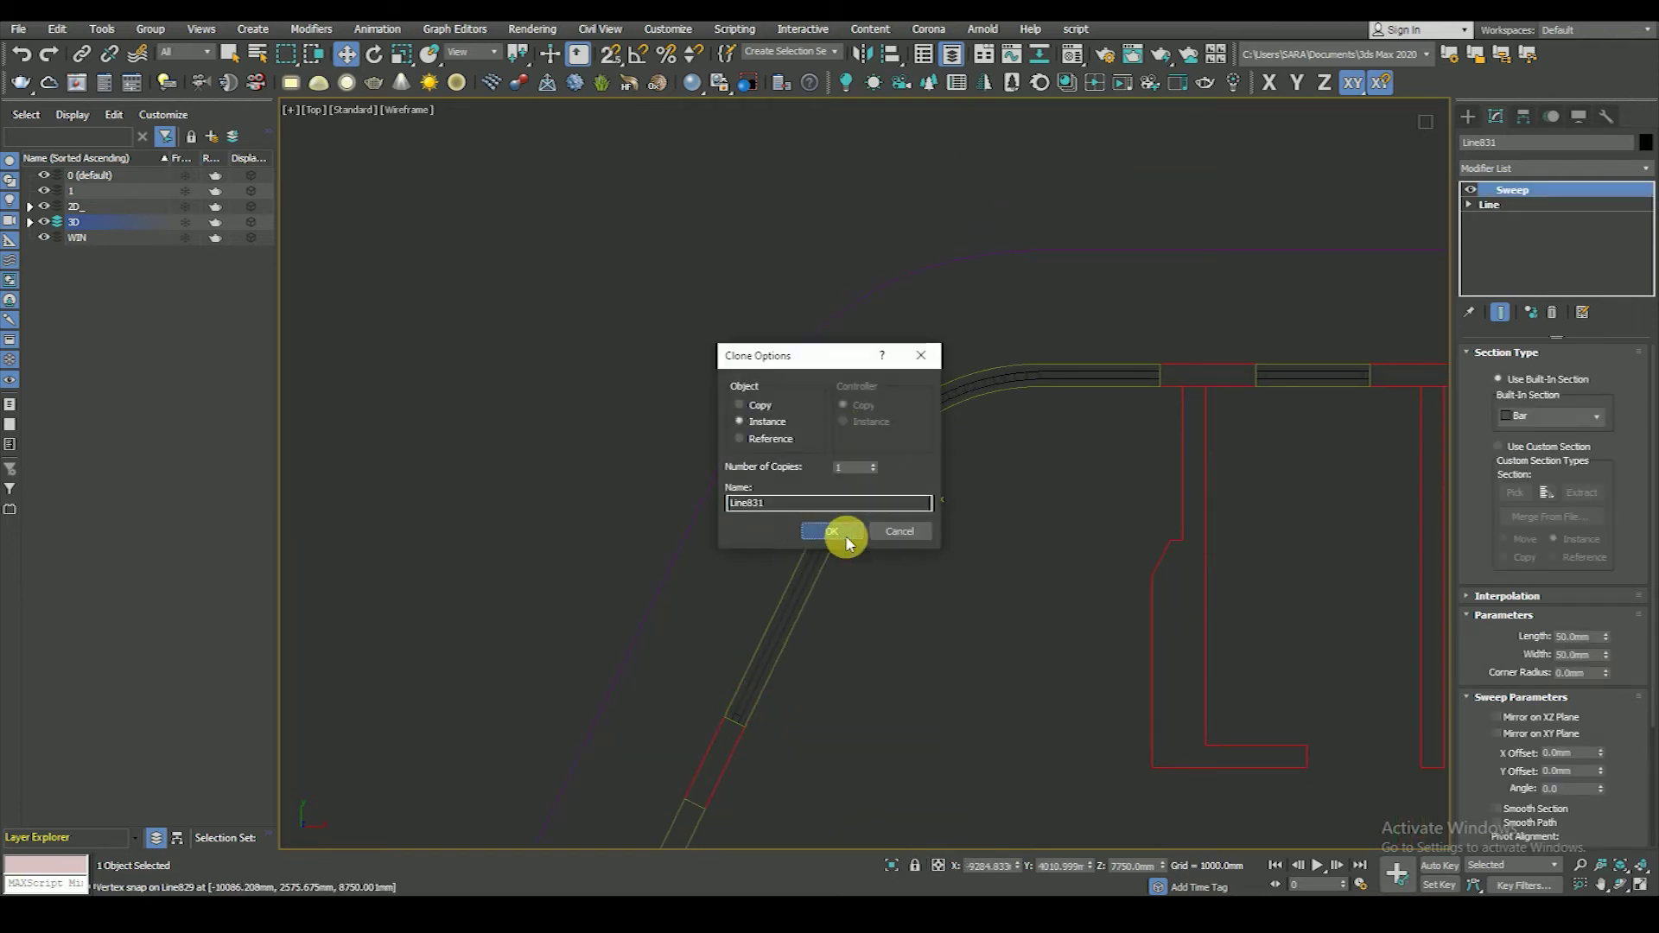
pyautogui.click(844, 530)
pyautogui.scroll(2, 843, 510)
pyautogui.scroll(2, 850, 510)
pyautogui.moveTo(850, 510); pyautogui.dragTo(786, 594)
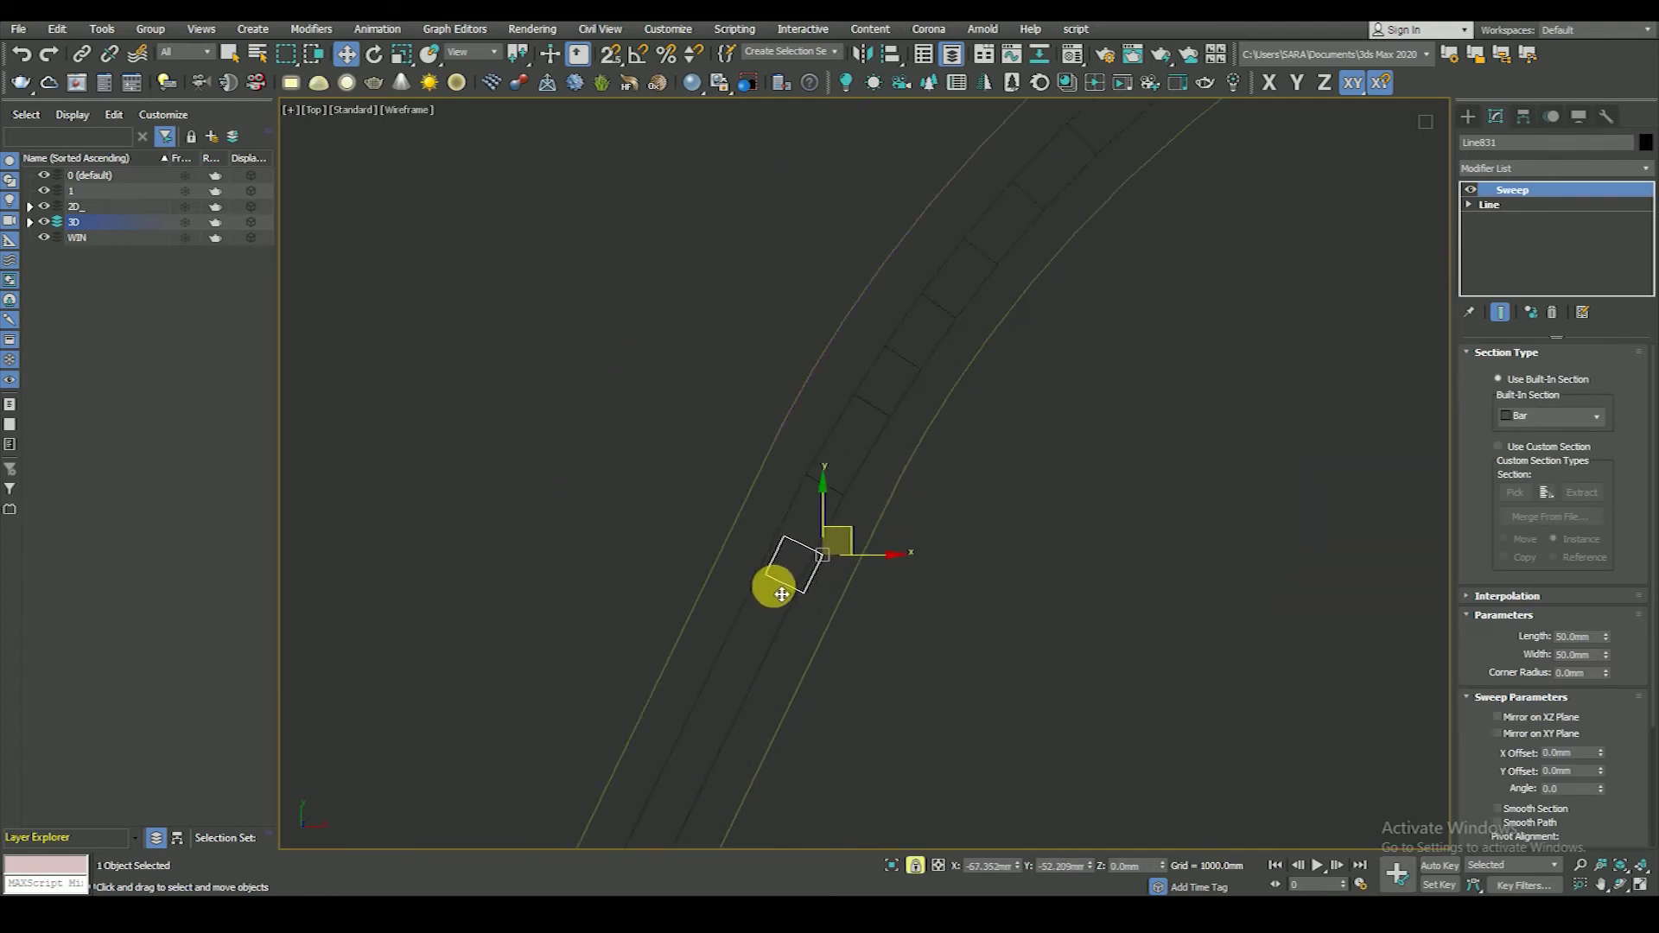
pyautogui.scroll(1, 778, 596)
pyautogui.scroll(3, 782, 590)
pyautogui.moveTo(778, 596); pyautogui.dragTo(789, 580)
pyautogui.scroll(-5, 789, 580)
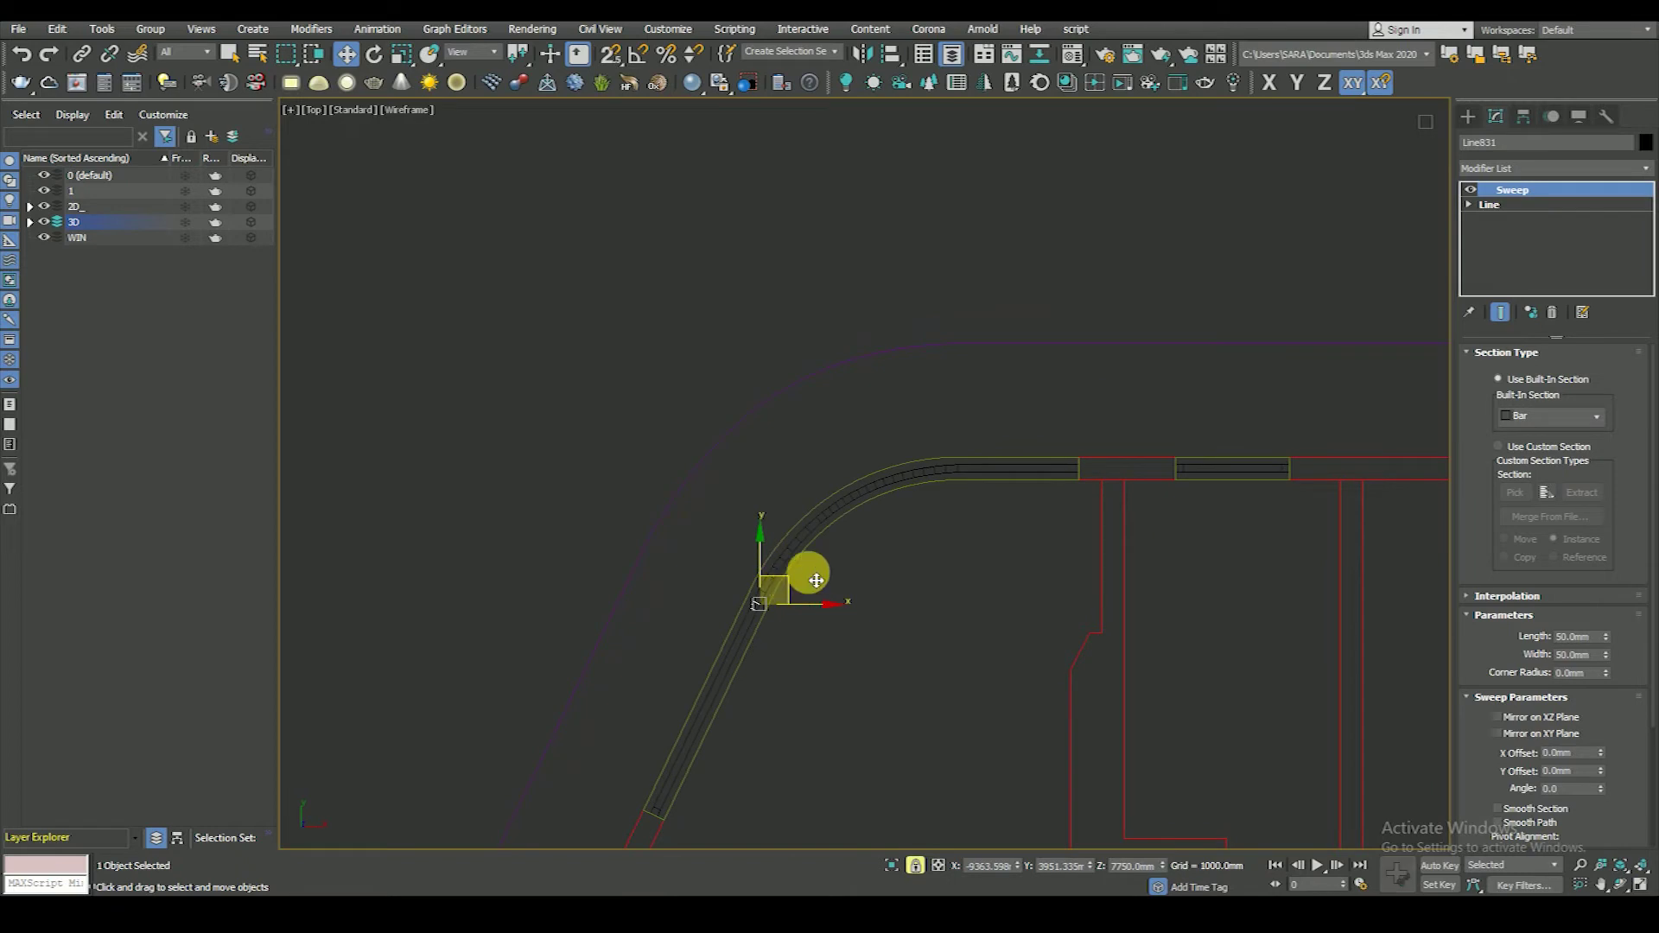
# - Copy a mullion to the end of the curve, rotated to follow the arc and snapped onto the rail
pyautogui.keyDown('shift'); pyautogui.moveTo(795, 591); pyautogui.dragTo(1097, 454); pyautogui.keyUp('shift')
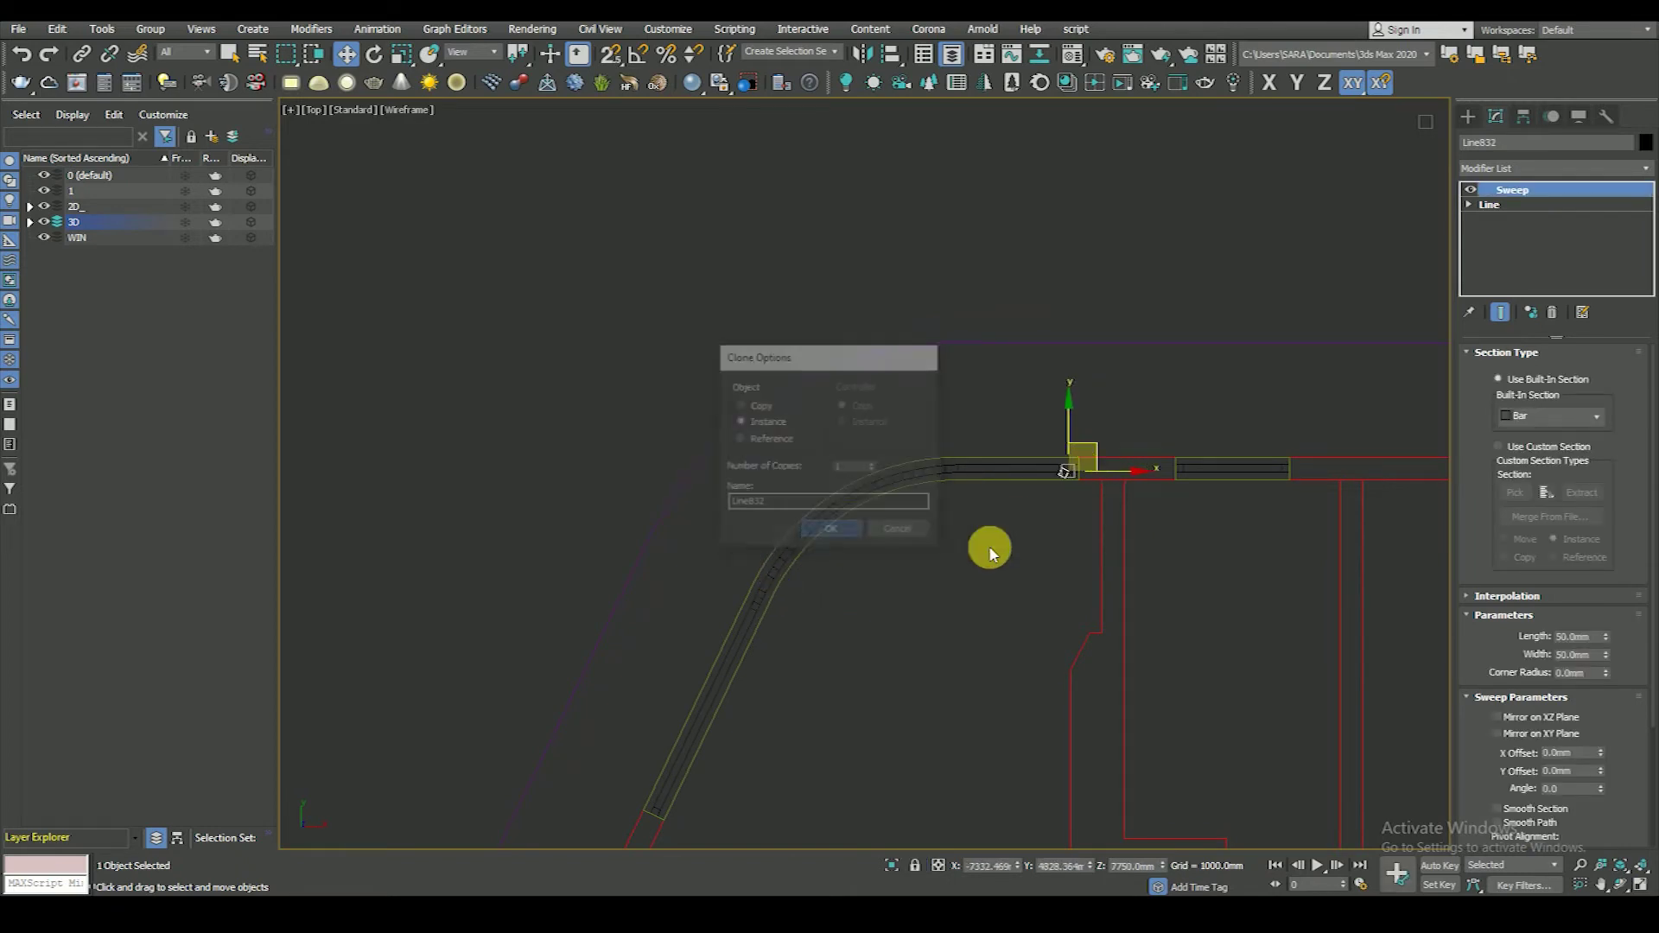
pyautogui.scroll(5, 1055, 510)
pyautogui.press('e')
pyautogui.moveTo(956, 645); pyautogui.dragTo(981, 700)
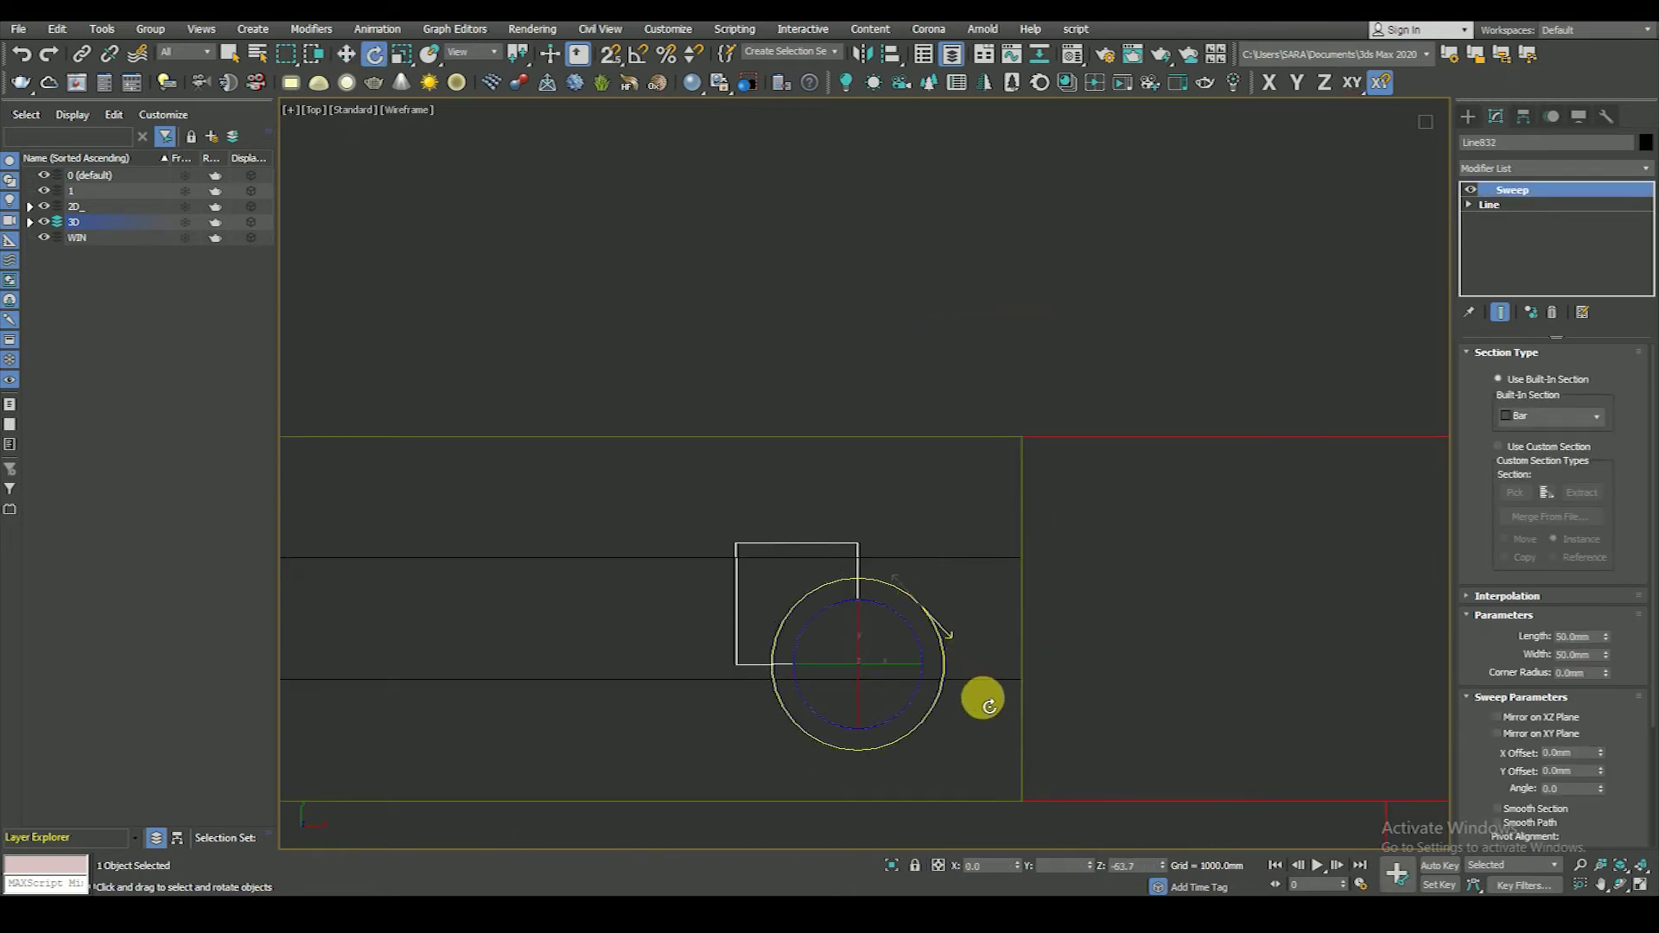
pyautogui.press('w')
pyautogui.moveTo(874, 648); pyautogui.dragTo(1002, 657)
pyautogui.moveTo(992, 581); pyautogui.dragTo(1008, 563)
pyautogui.scroll(-3, 1193, 481)
# - Orbit the shaded model to check the curved railings and mullions in 3D
pyautogui.moveTo(1193, 482)
pyautogui.keyDown('alt'); pyautogui.mouseDown(button='middle')
pyautogui.moveTo(1120, 549)
pyautogui.moveTo(1208, 546)
pyautogui.mouseUp(button='middle'); pyautogui.keyUp('alt')
pyautogui.scroll(-2, 1208, 546)
pyautogui.scroll(2, 1296, 577)
pyautogui.press('F3')
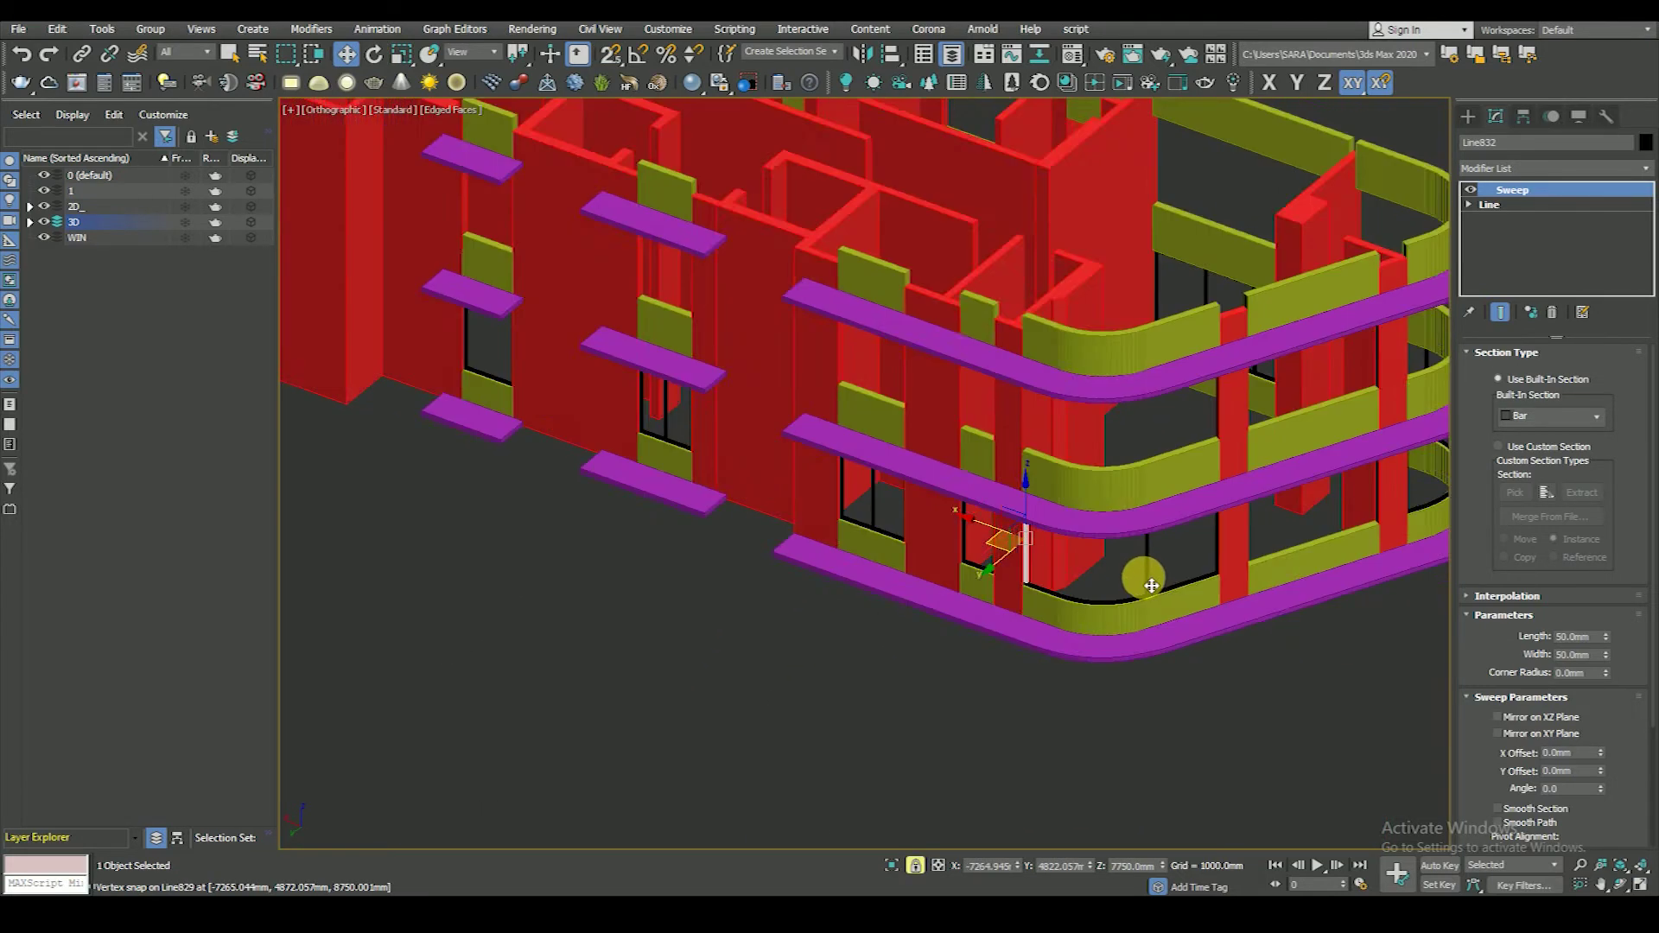
pyautogui.scroll(3, 1149, 578)
pyautogui.scroll(1, 1163, 546)
# - Reposition an earlier mullion along the curved rail in the top wireframe view
pyautogui.click(1161, 546)
pyautogui.press('t')
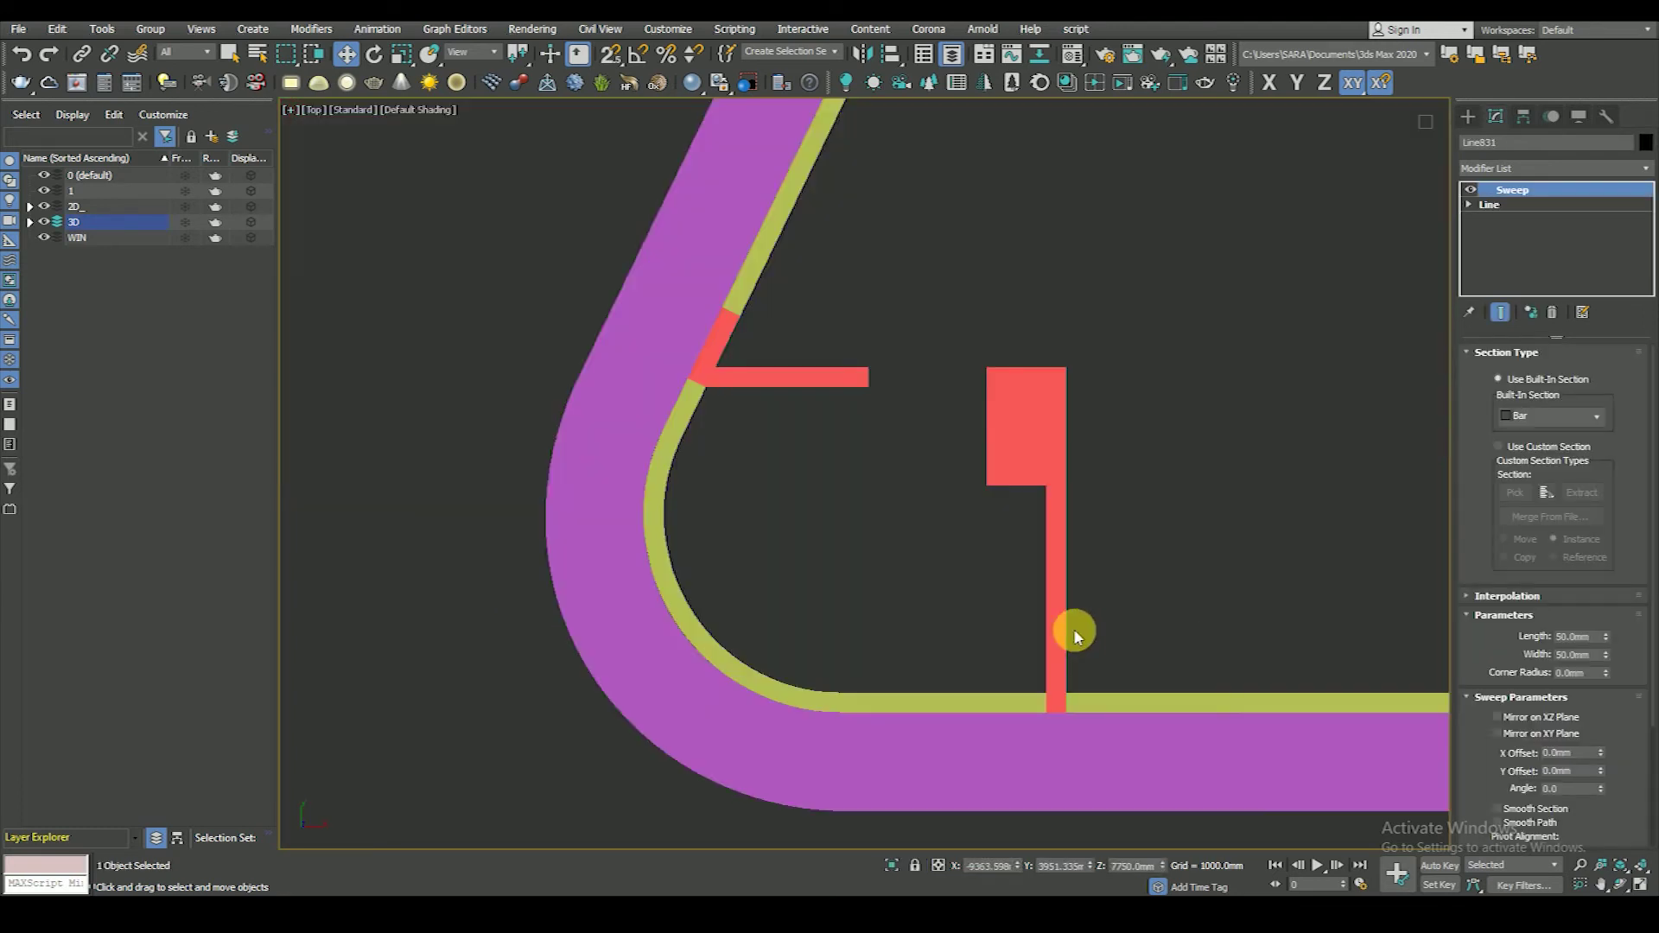
pyautogui.press('F3')
pyautogui.scroll(2, 1008, 502)
pyautogui.moveTo(1003, 491); pyautogui.dragTo(957, 655)
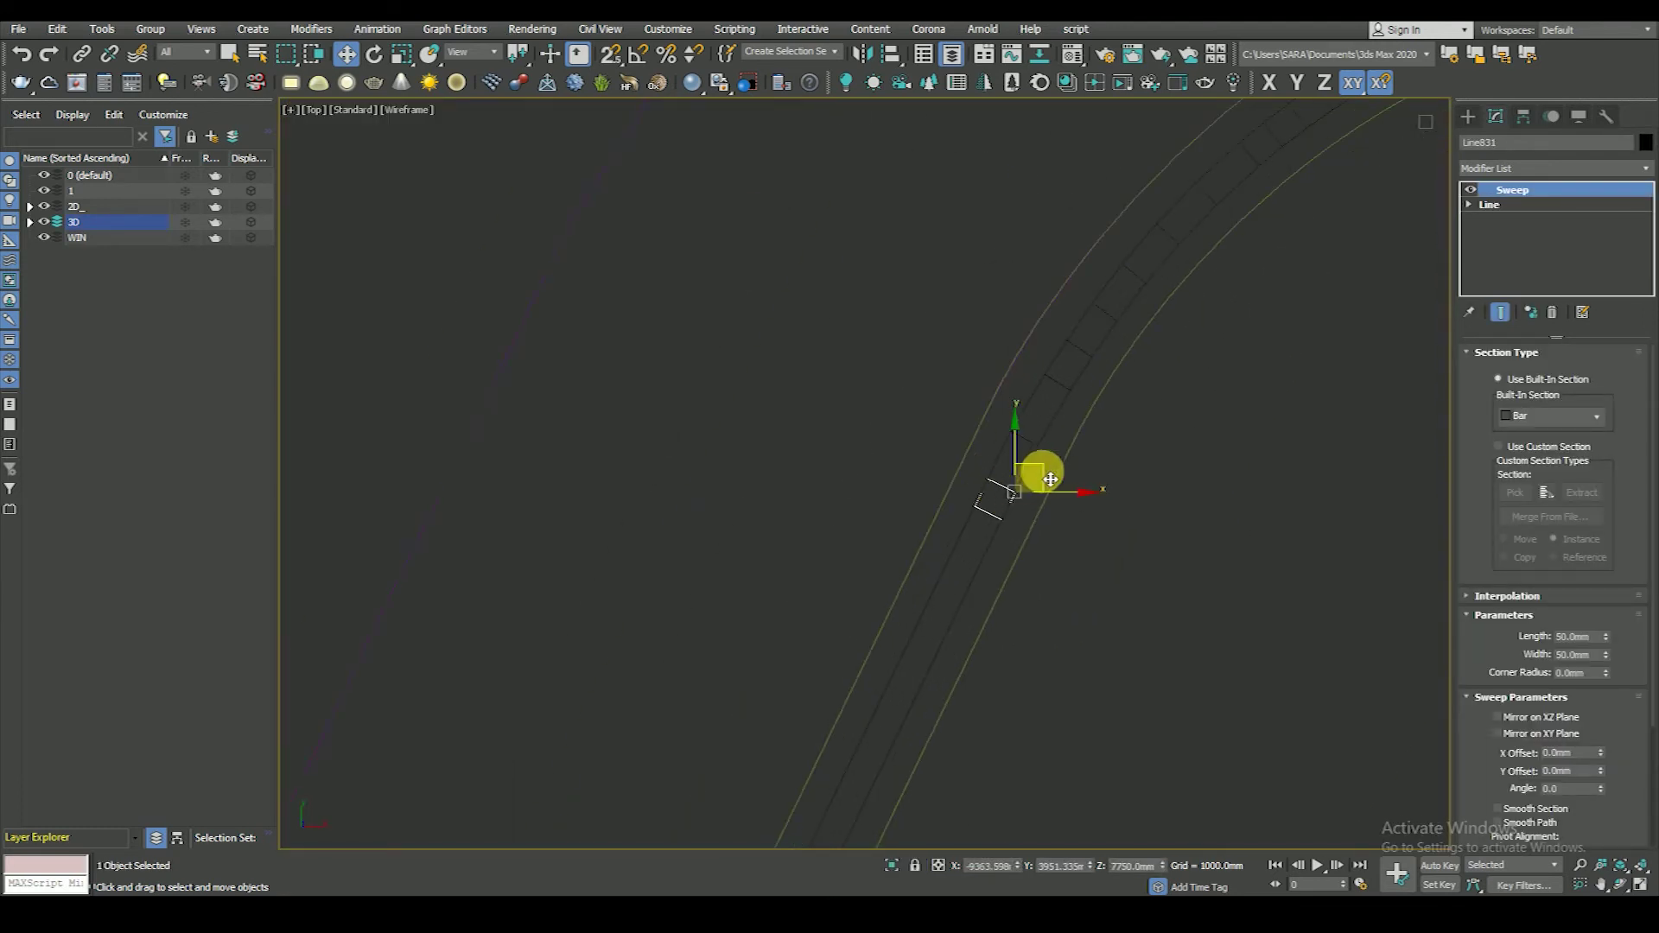
pyautogui.scroll(6, 877, 695)
pyautogui.press('space')
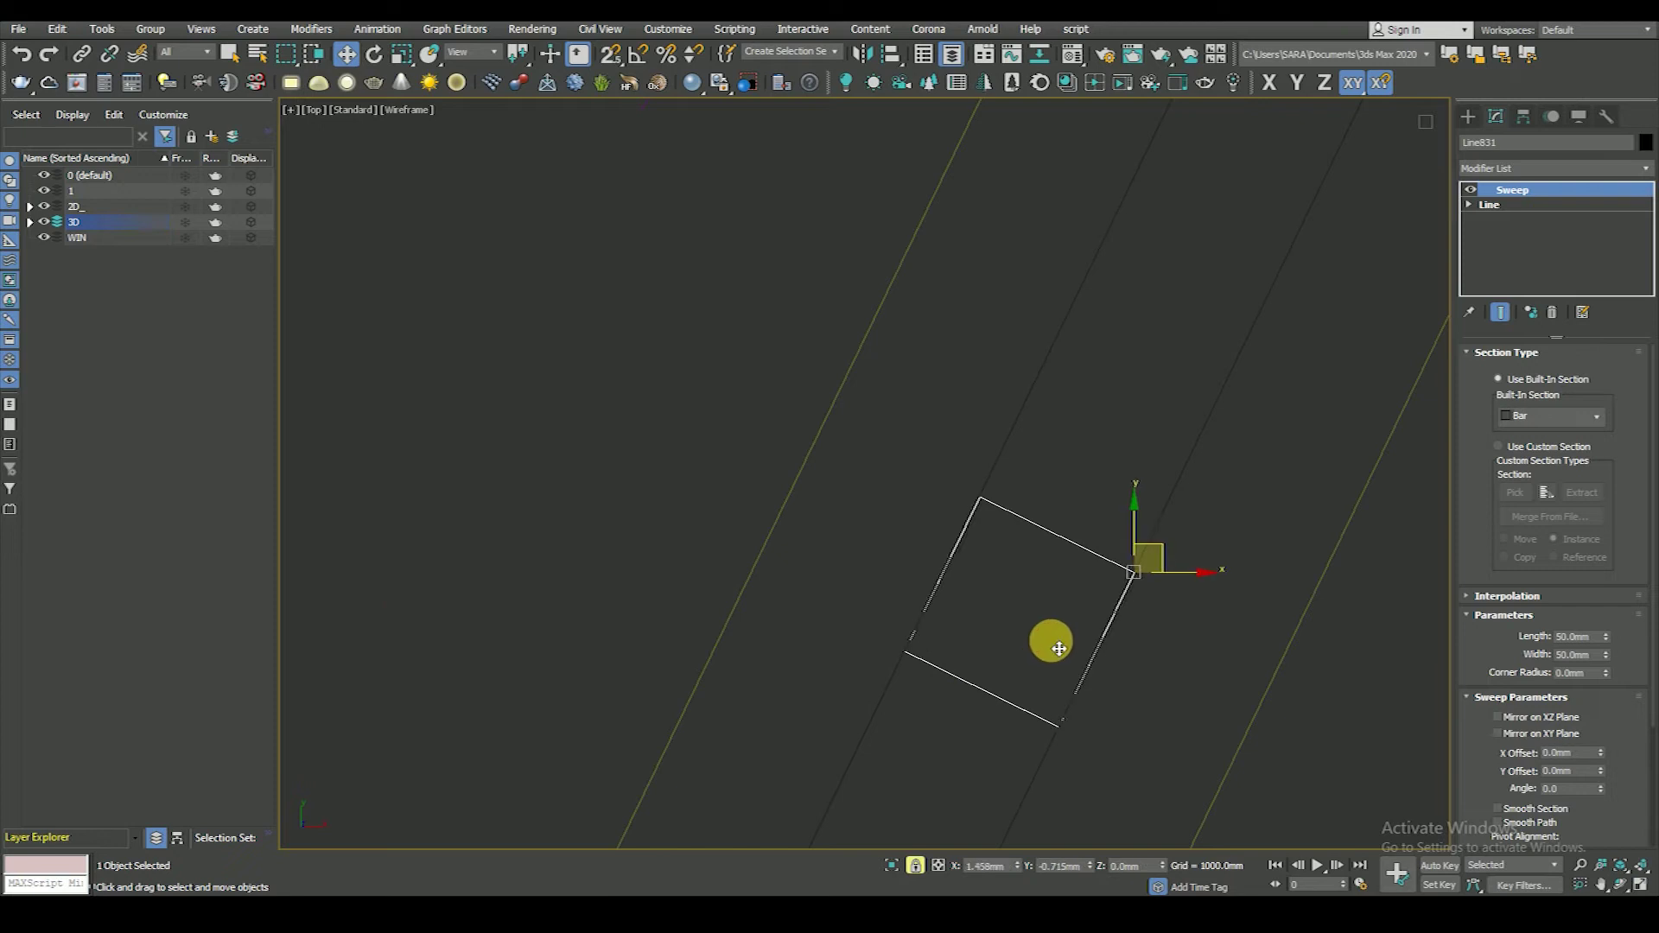
pyautogui.scroll(-5, 1059, 648)
pyautogui.scroll(-2, 971, 630)
# - Add one more instanced mullion, rotated and slid along the rail, then inspect it in 3D
pyautogui.keyDown('shift'); pyautogui.moveTo(853, 687); pyautogui.dragTo(965, 503); pyautogui.keyUp('shift')
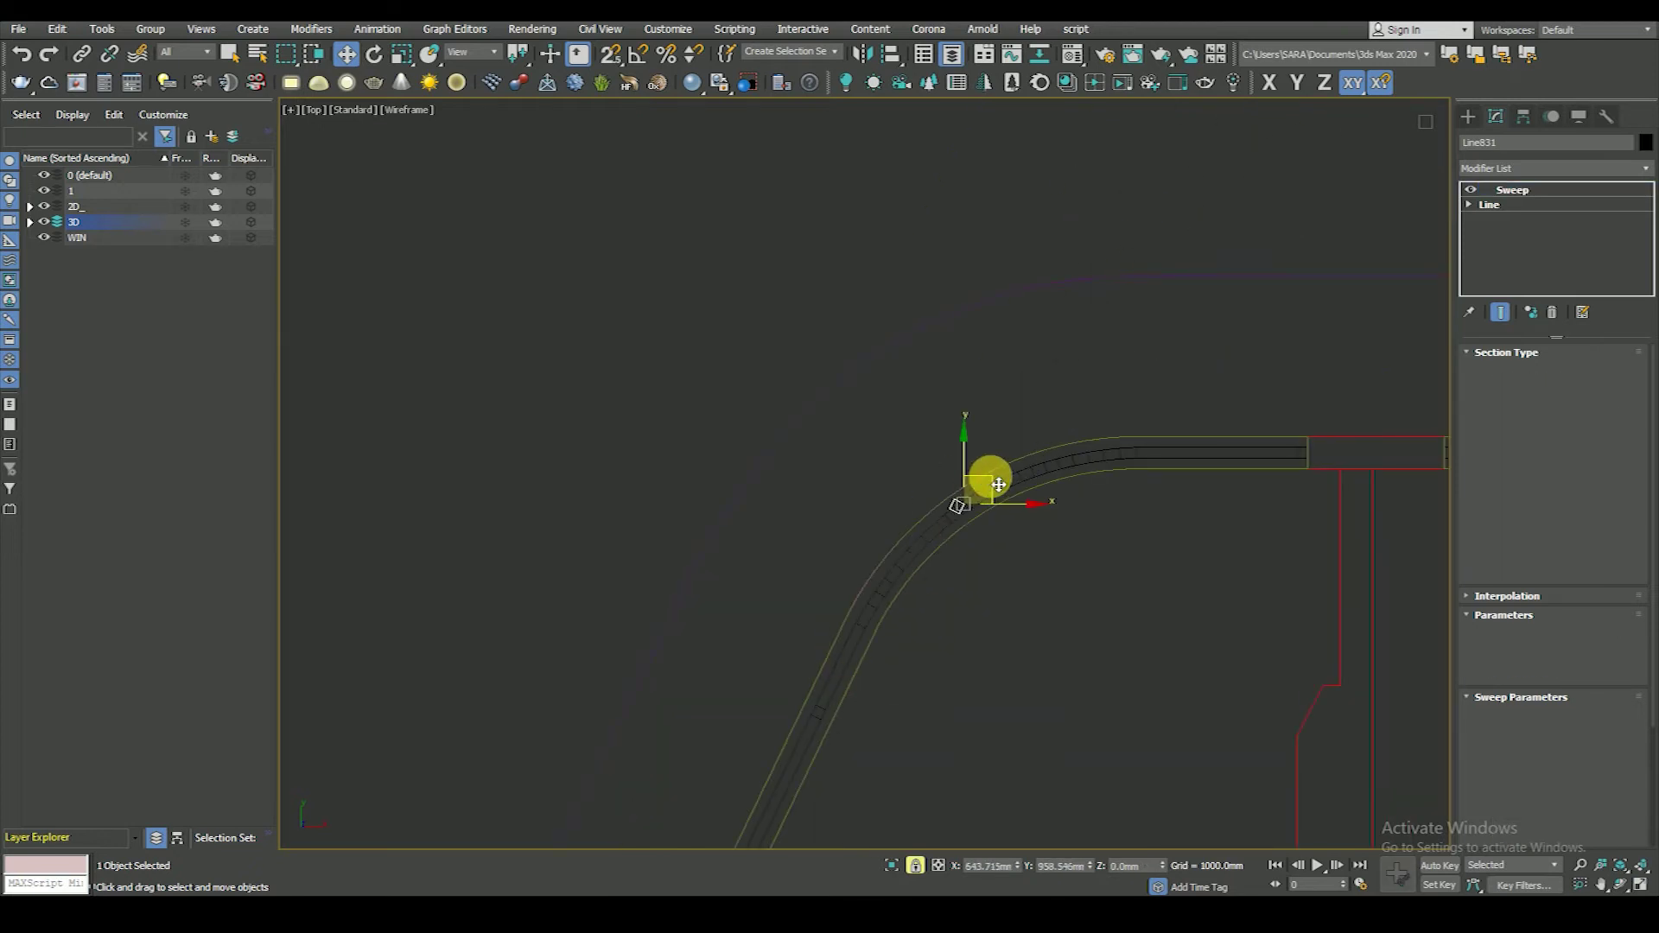
pyautogui.click(832, 531)
pyautogui.scroll(3, 993, 500)
pyautogui.press('e')
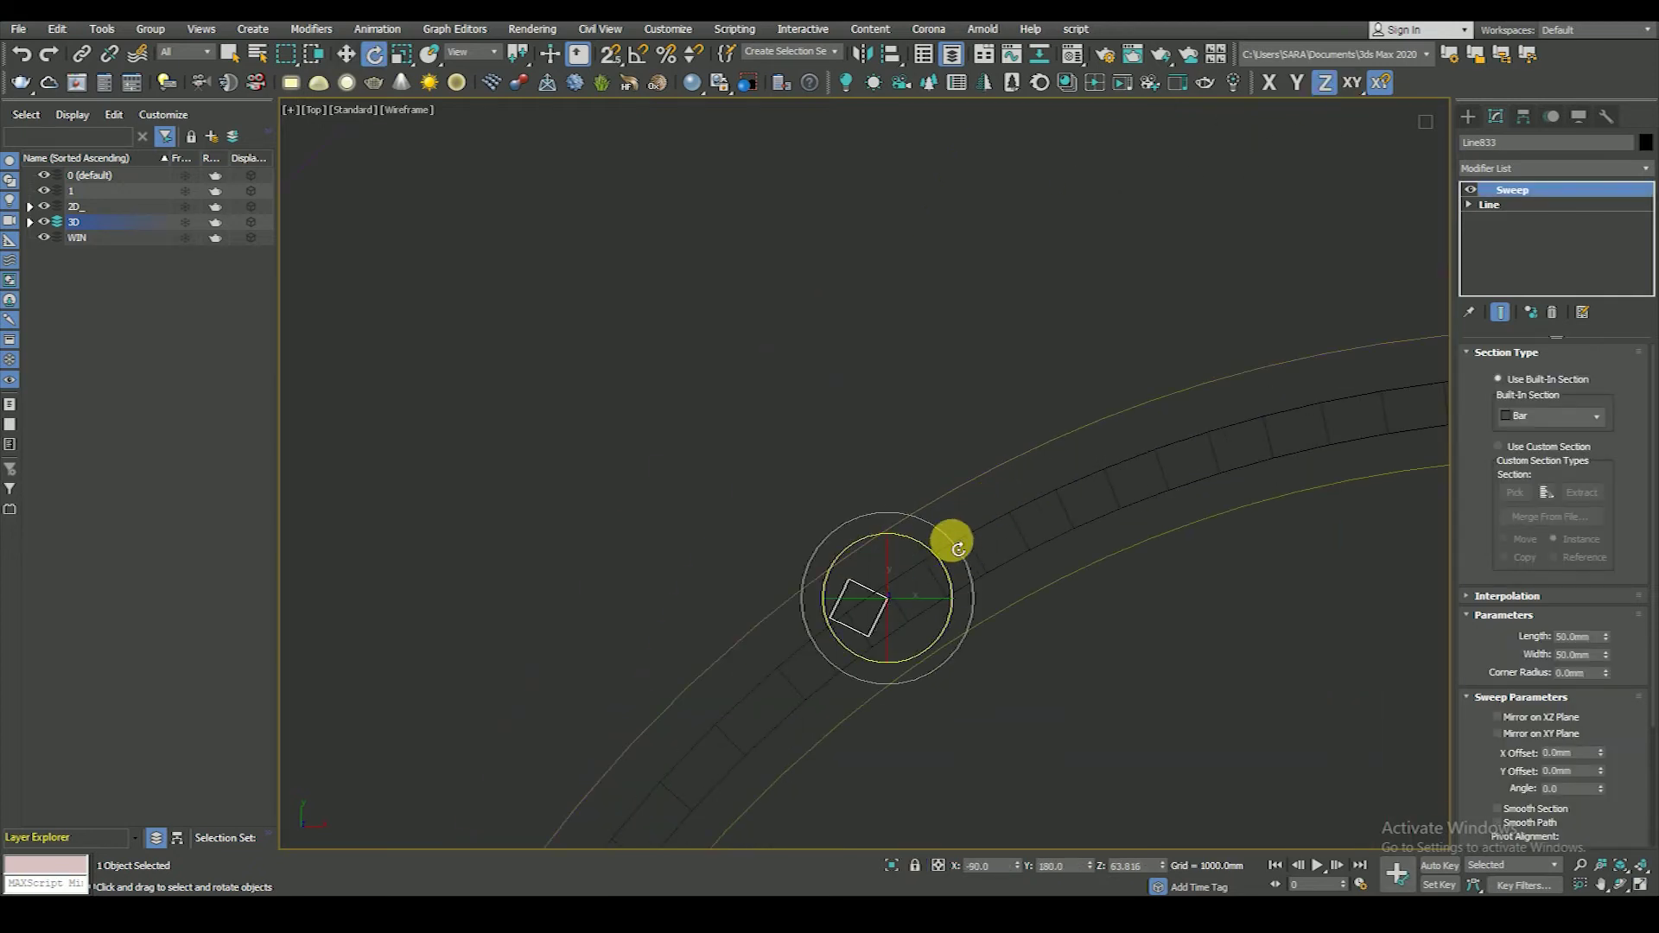
pyautogui.press('w')
pyautogui.moveTo(905, 582); pyautogui.dragTo(987, 588)
pyautogui.scroll(3, 979, 577)
pyautogui.press('e')
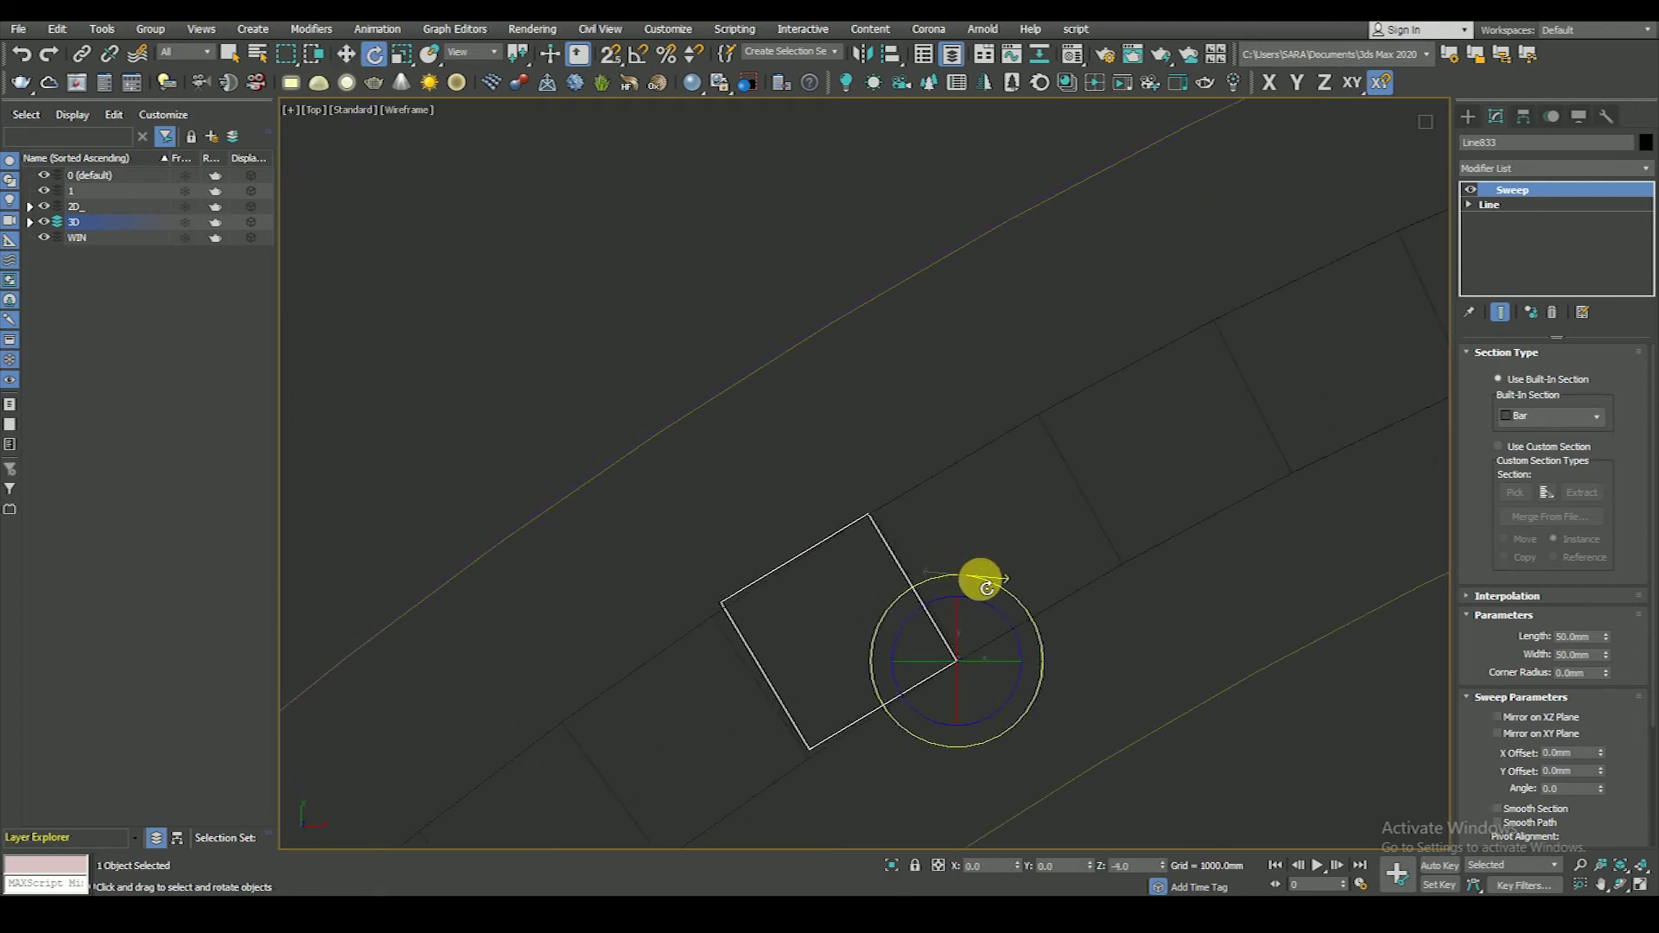
pyautogui.press('w')
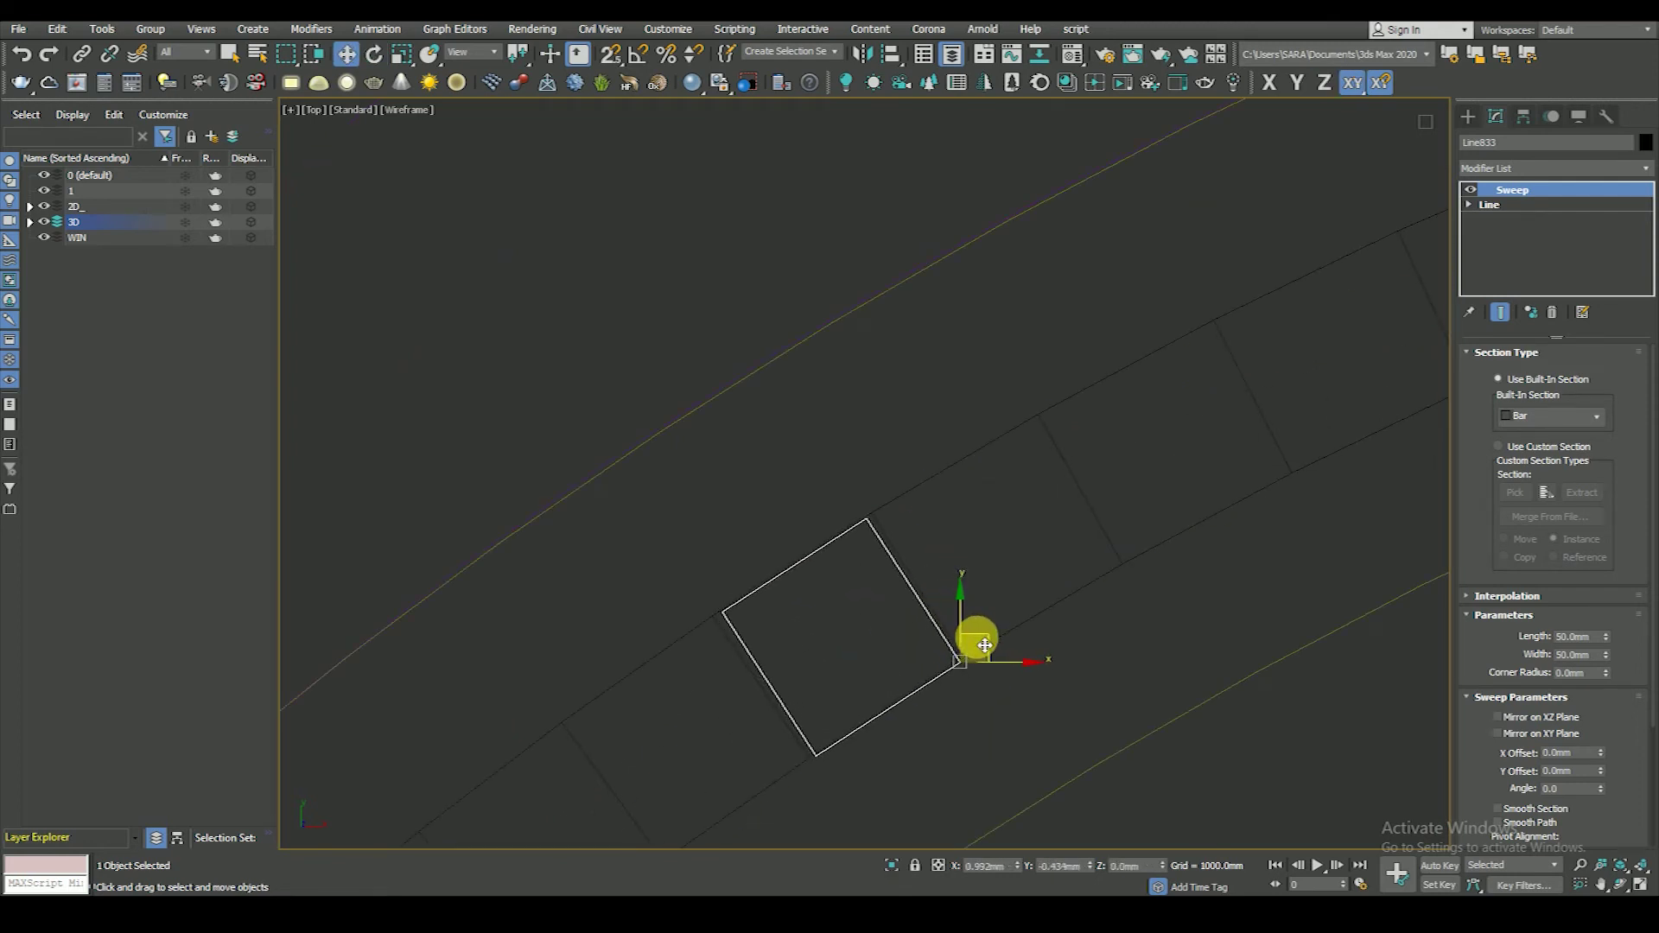
pyautogui.scroll(-2, 994, 407)
pyautogui.scroll(-3, 994, 407)
pyautogui.keyDown('alt'); pyautogui.moveTo(967, 470); pyautogui.dragTo(1240, 429, button='middle'); pyautogui.keyUp('alt')
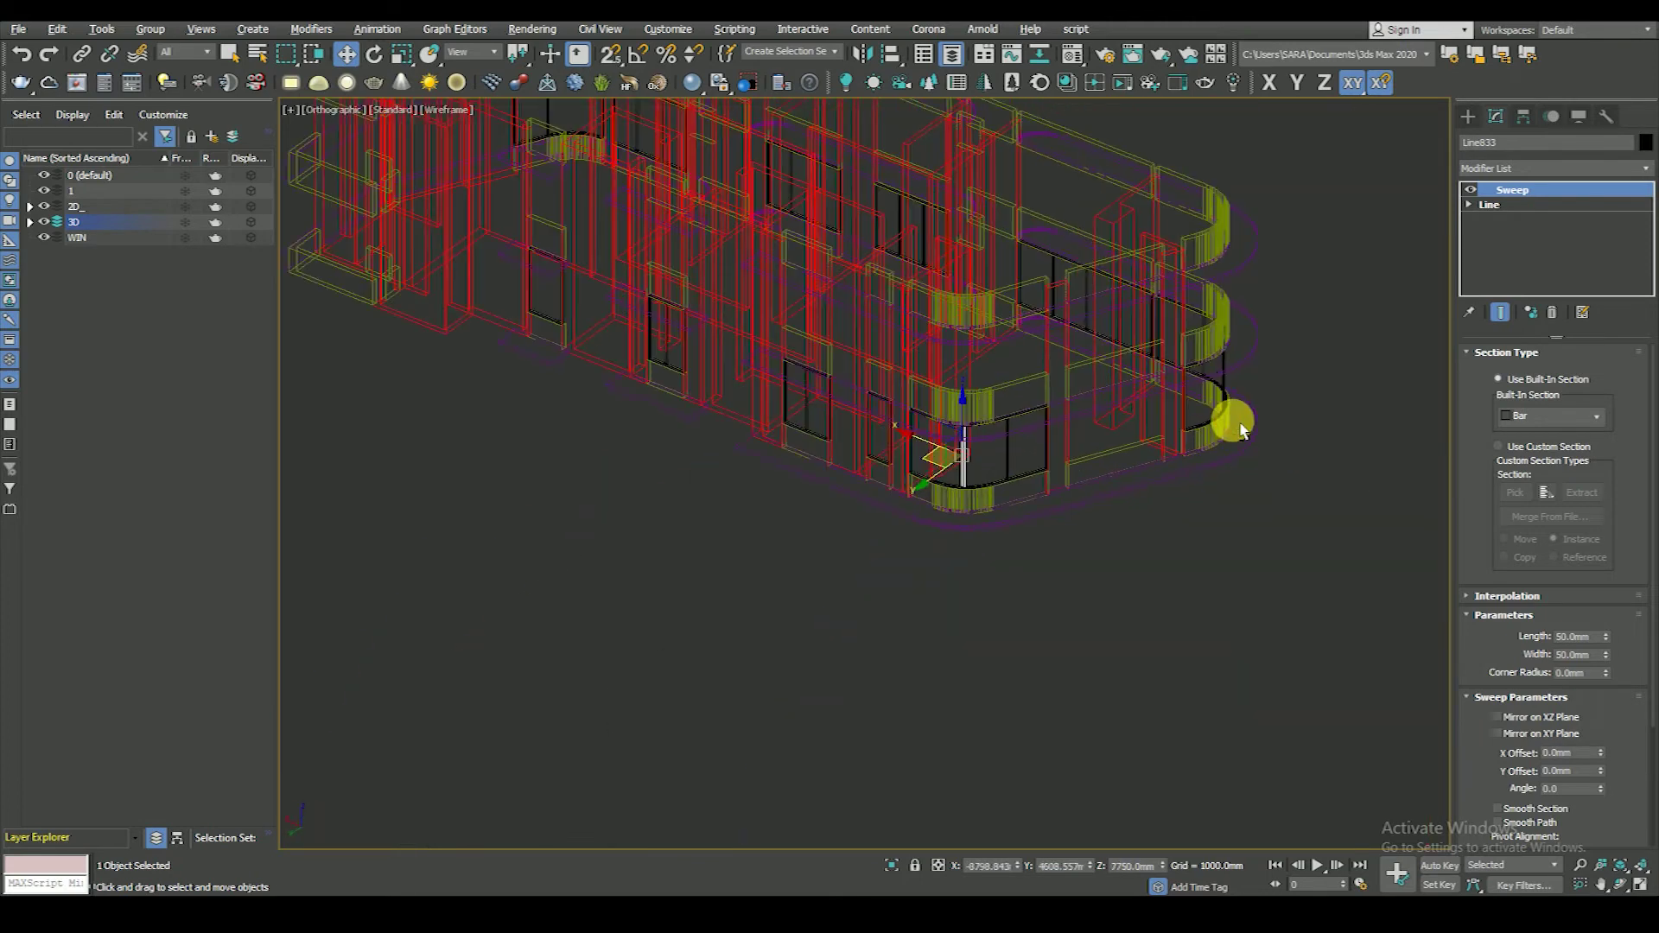
pyautogui.press('F3')
pyautogui.scroll(5, 963, 456)
pyautogui.scroll(3, 952, 507)
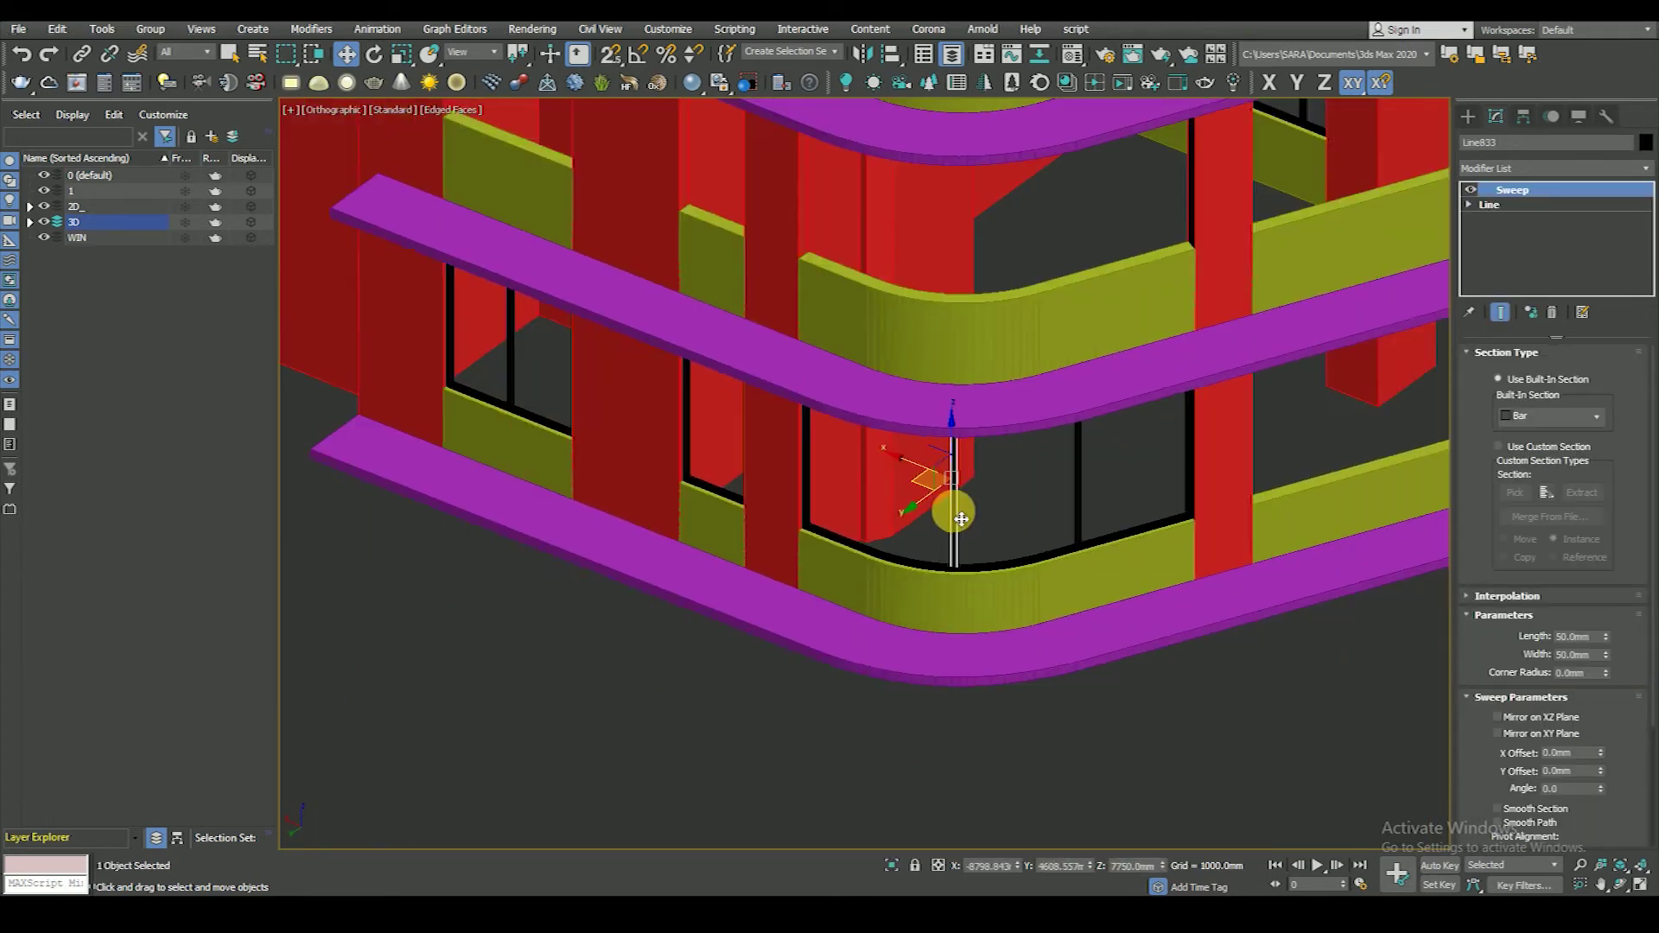
pyautogui.scroll(-4, 961, 518)
pyautogui.click(949, 648)
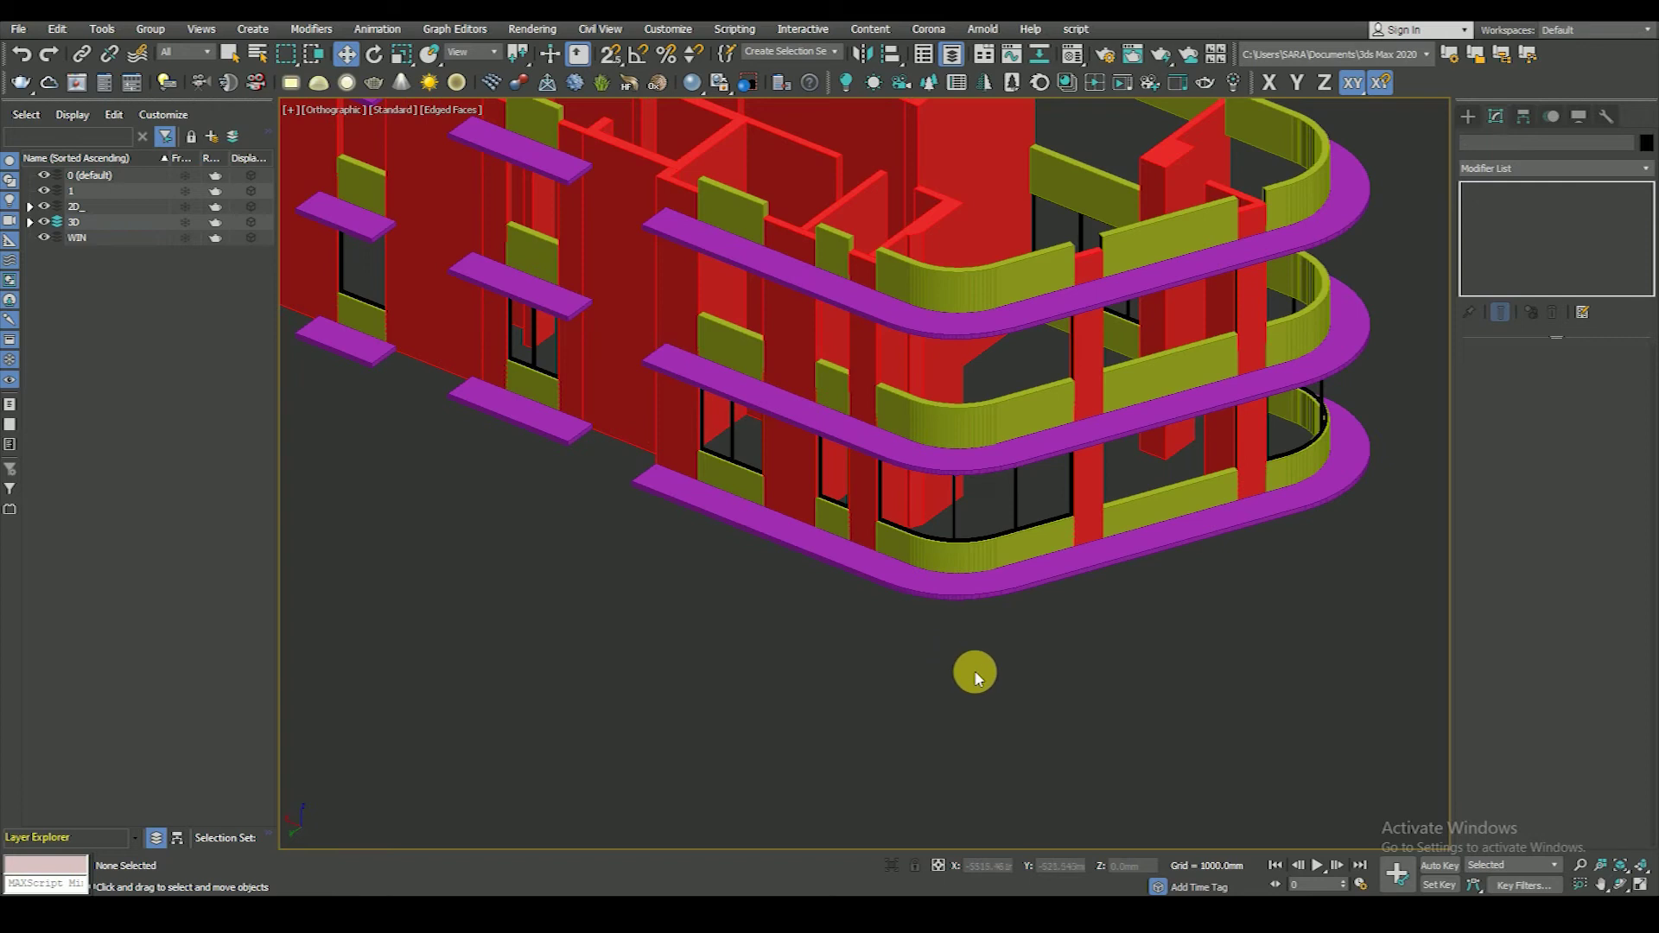
pyautogui.press('t')
pyautogui.press('F3')
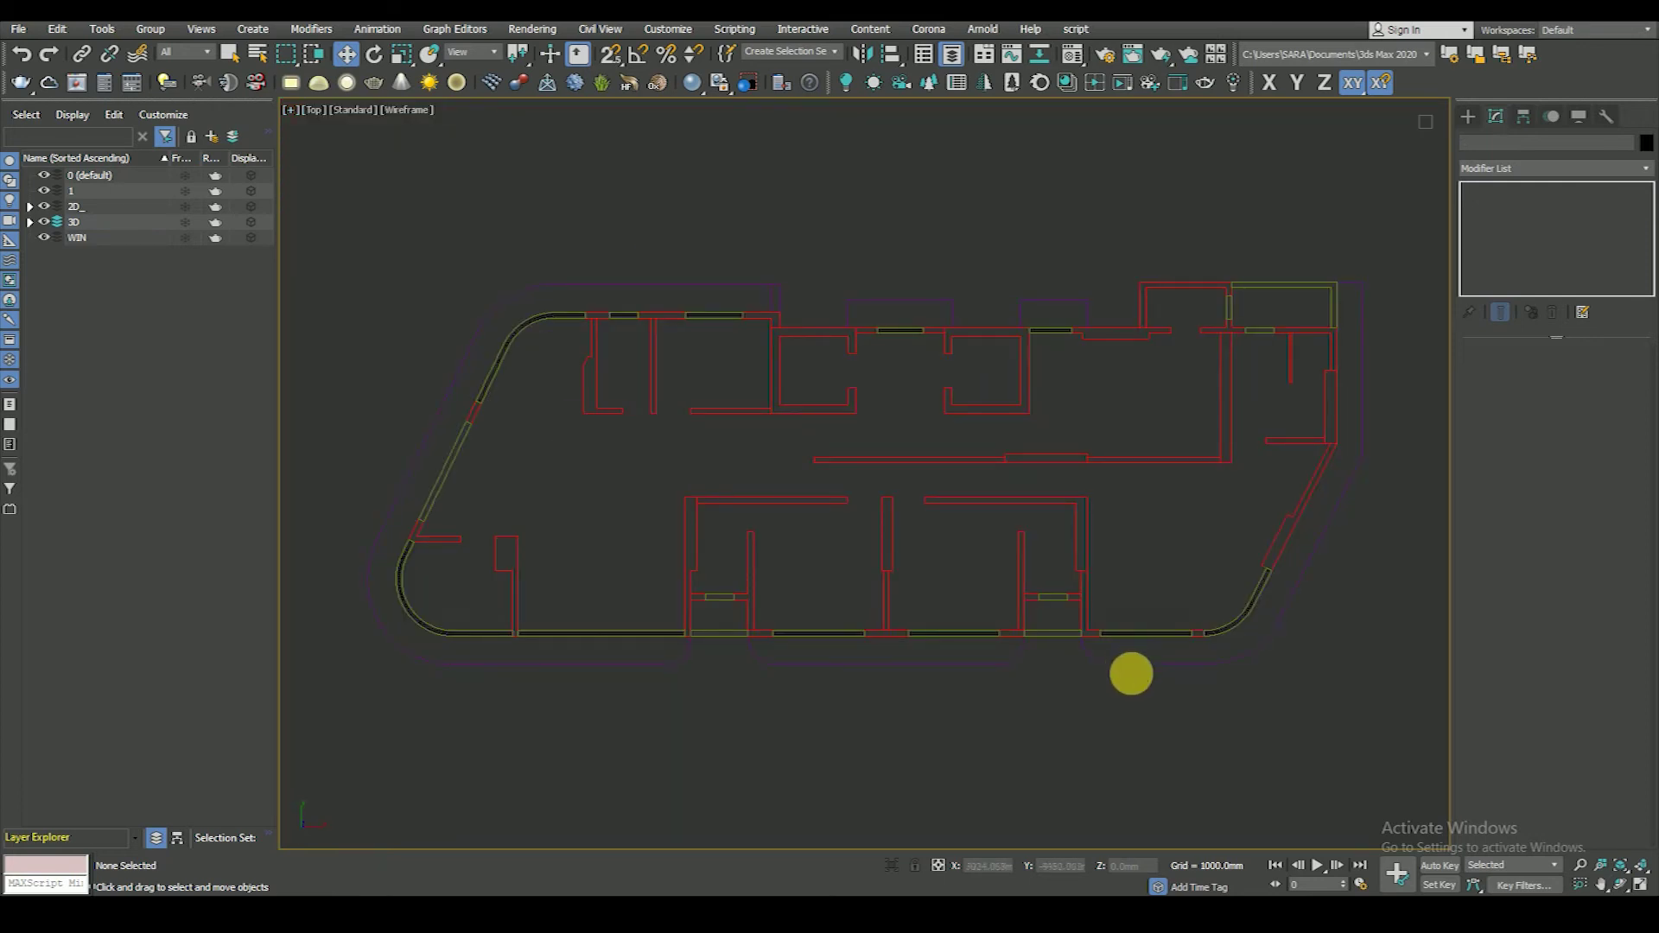
pyautogui.scroll(-2, 870, 688)
pyautogui.scroll(2, 970, 488)
pyautogui.keyDown('alt'); pyautogui.moveTo(1065, 542); pyautogui.dragTo(1067, 548, button='middle'); pyautogui.keyUp('alt')
pyautogui.scroll(5, 1066, 548)
pyautogui.scroll(4, 992, 530)
pyautogui.scroll(2, 914, 375)
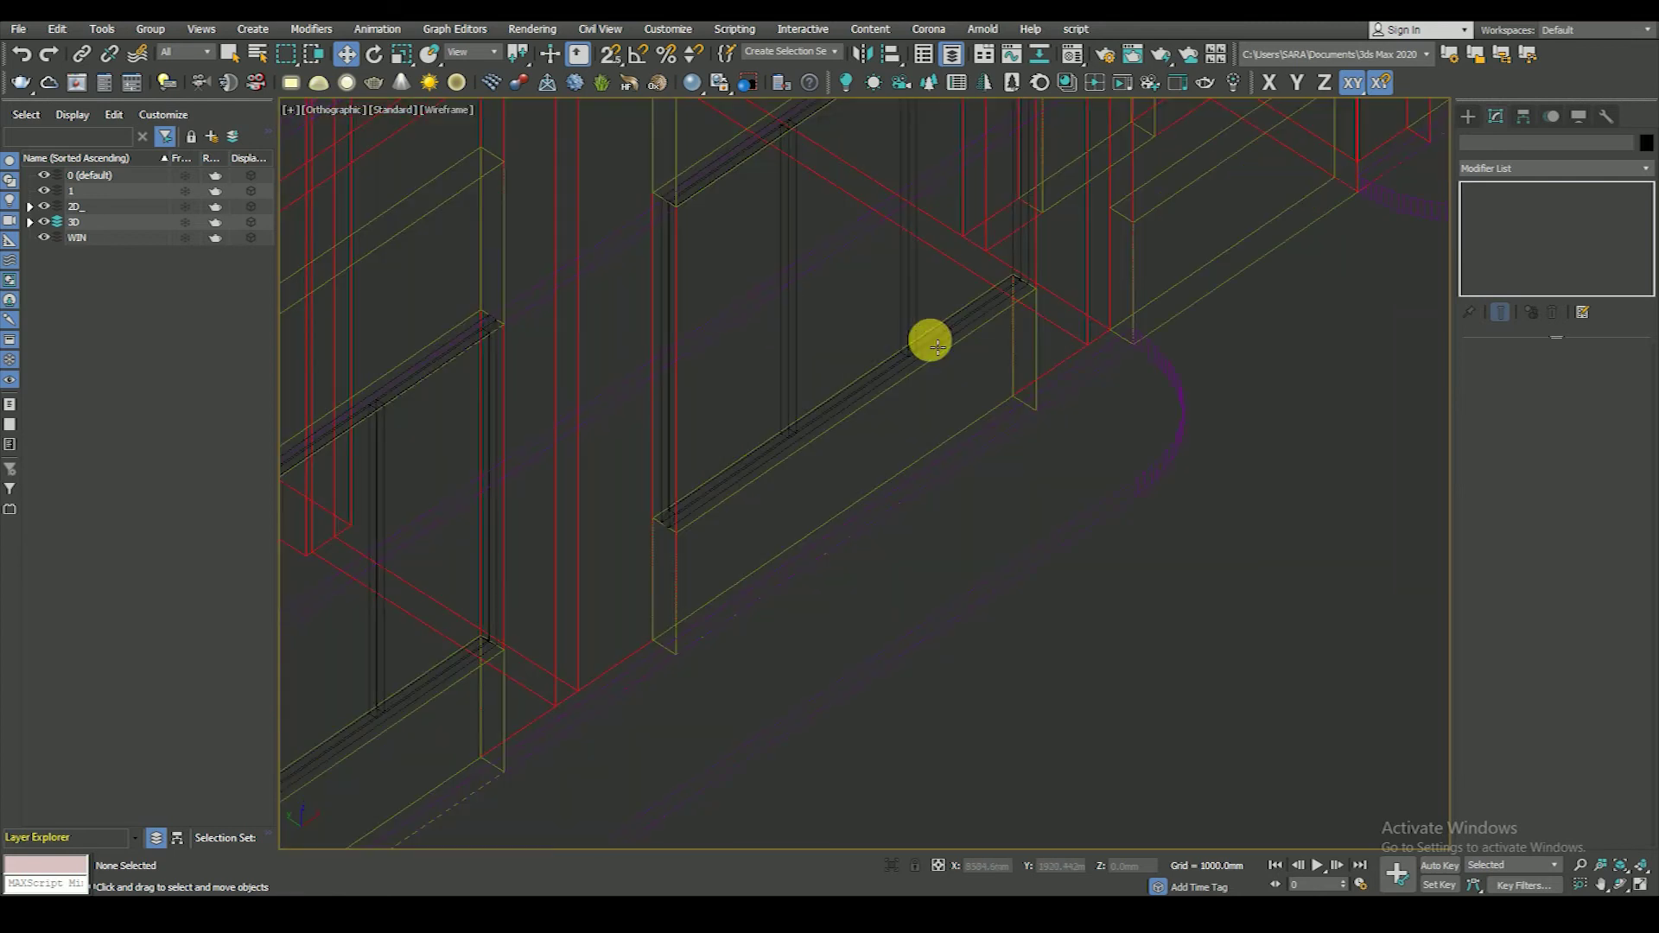
pyautogui.click(937, 346)
pyautogui.scroll(-3, 927, 372)
pyautogui.scroll(-5, 932, 432)
pyautogui.click(917, 541)
pyautogui.press('t')
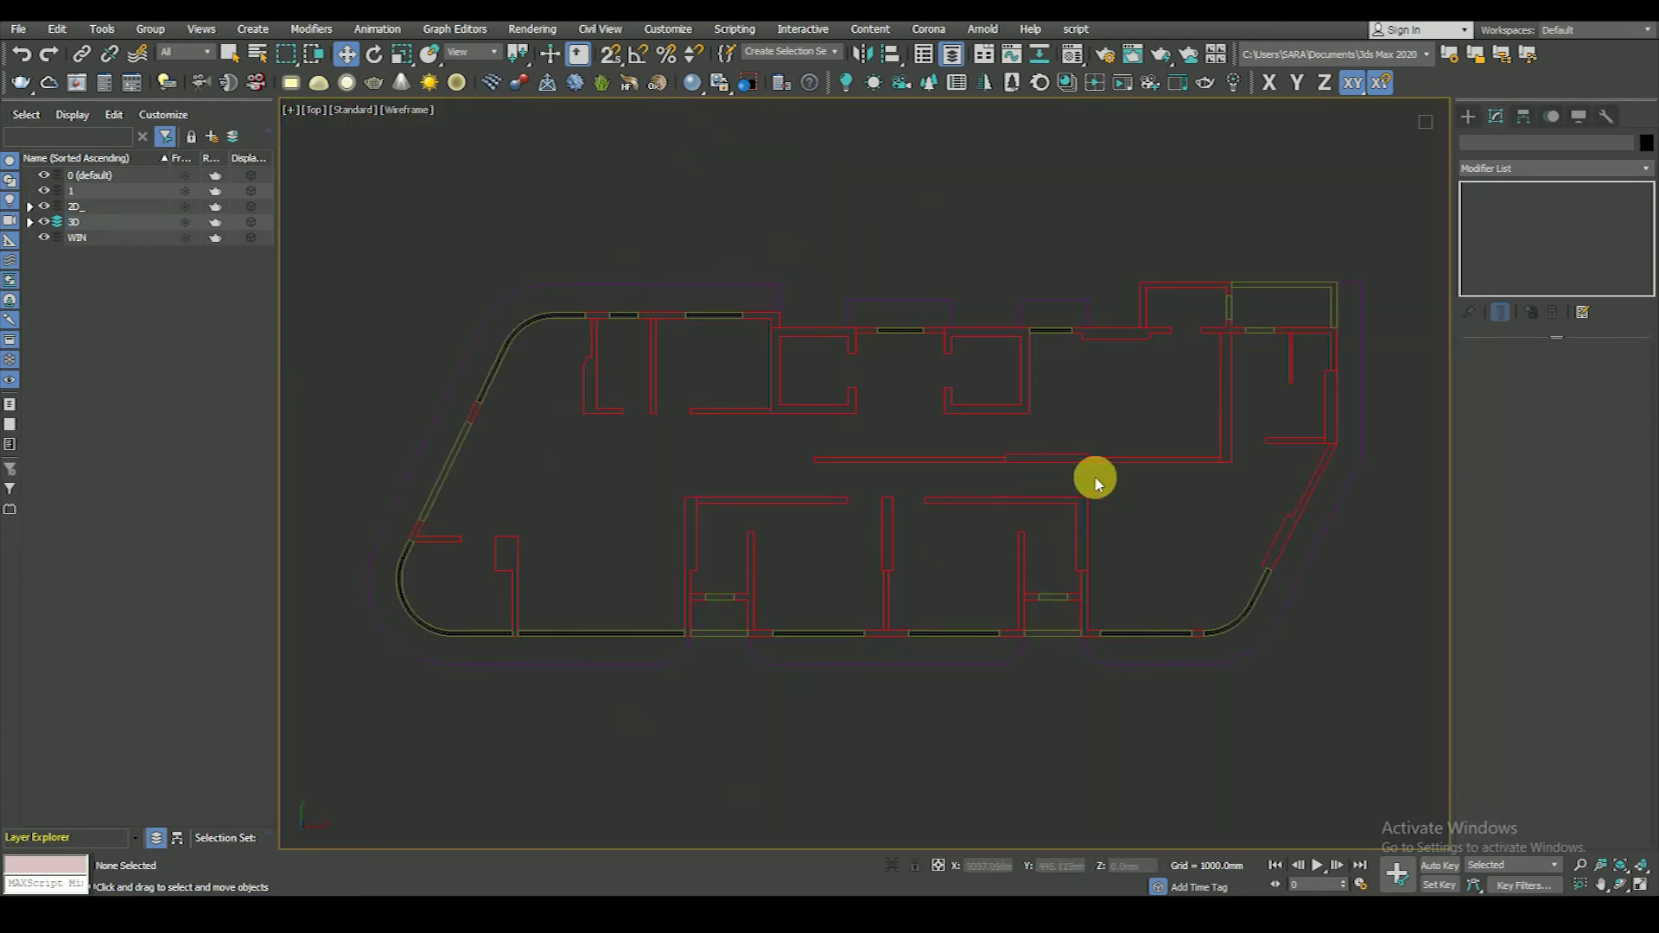
pyautogui.click(1468, 116)
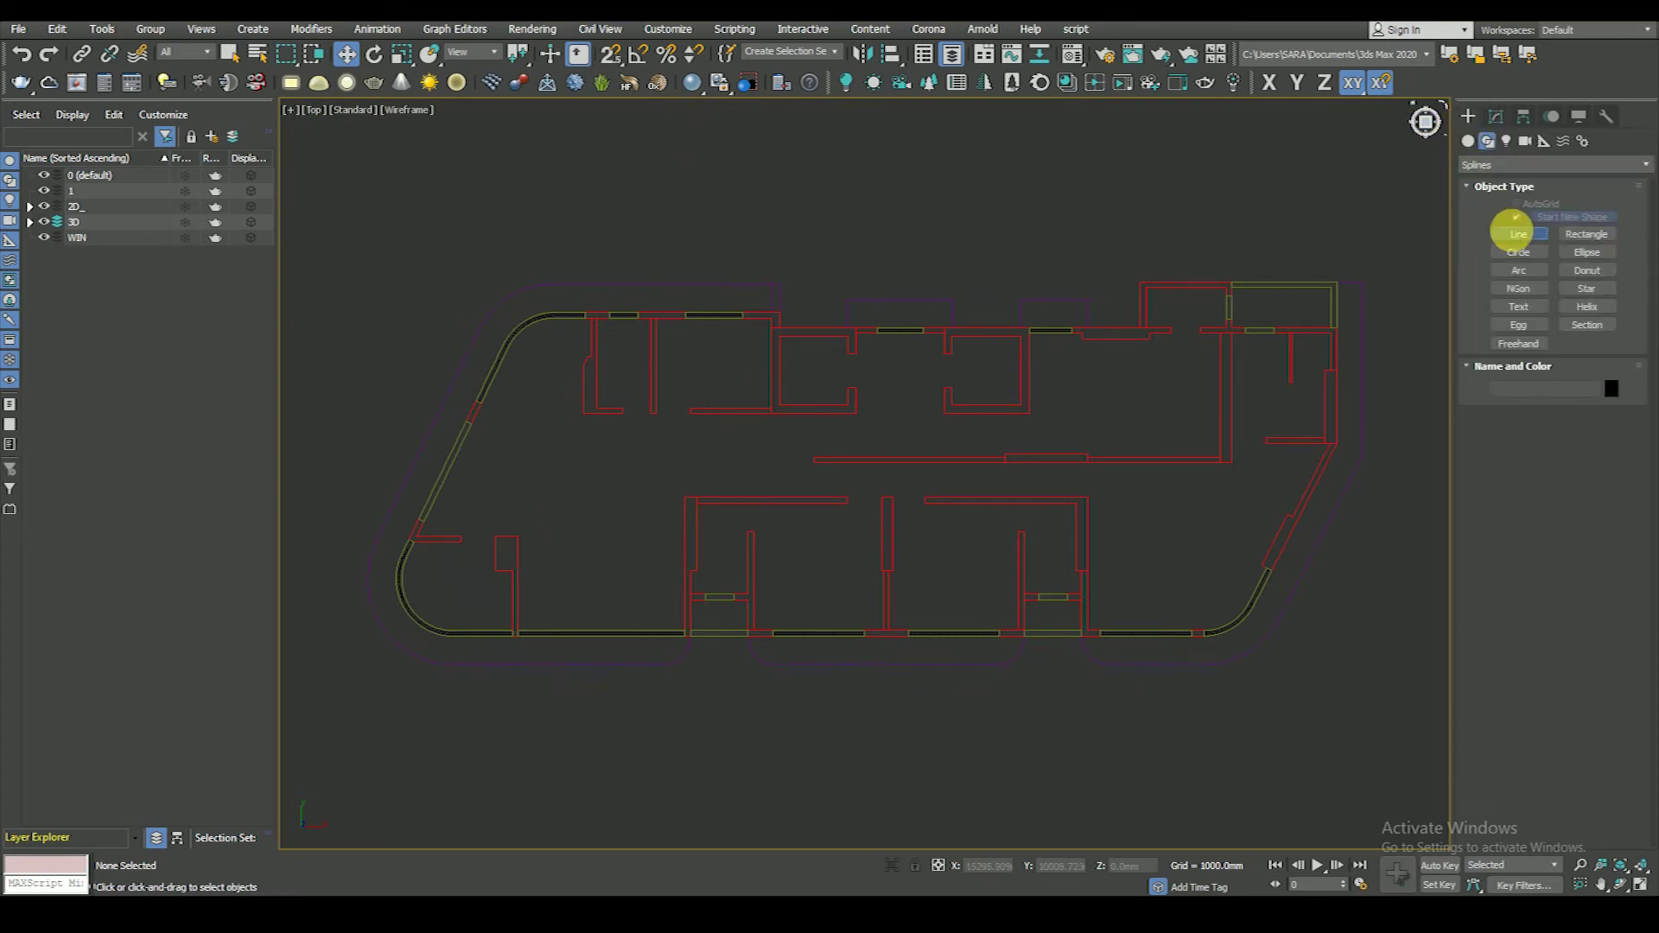
# - Start a new Line with its object color set to blue
pyautogui.click(1515, 234)
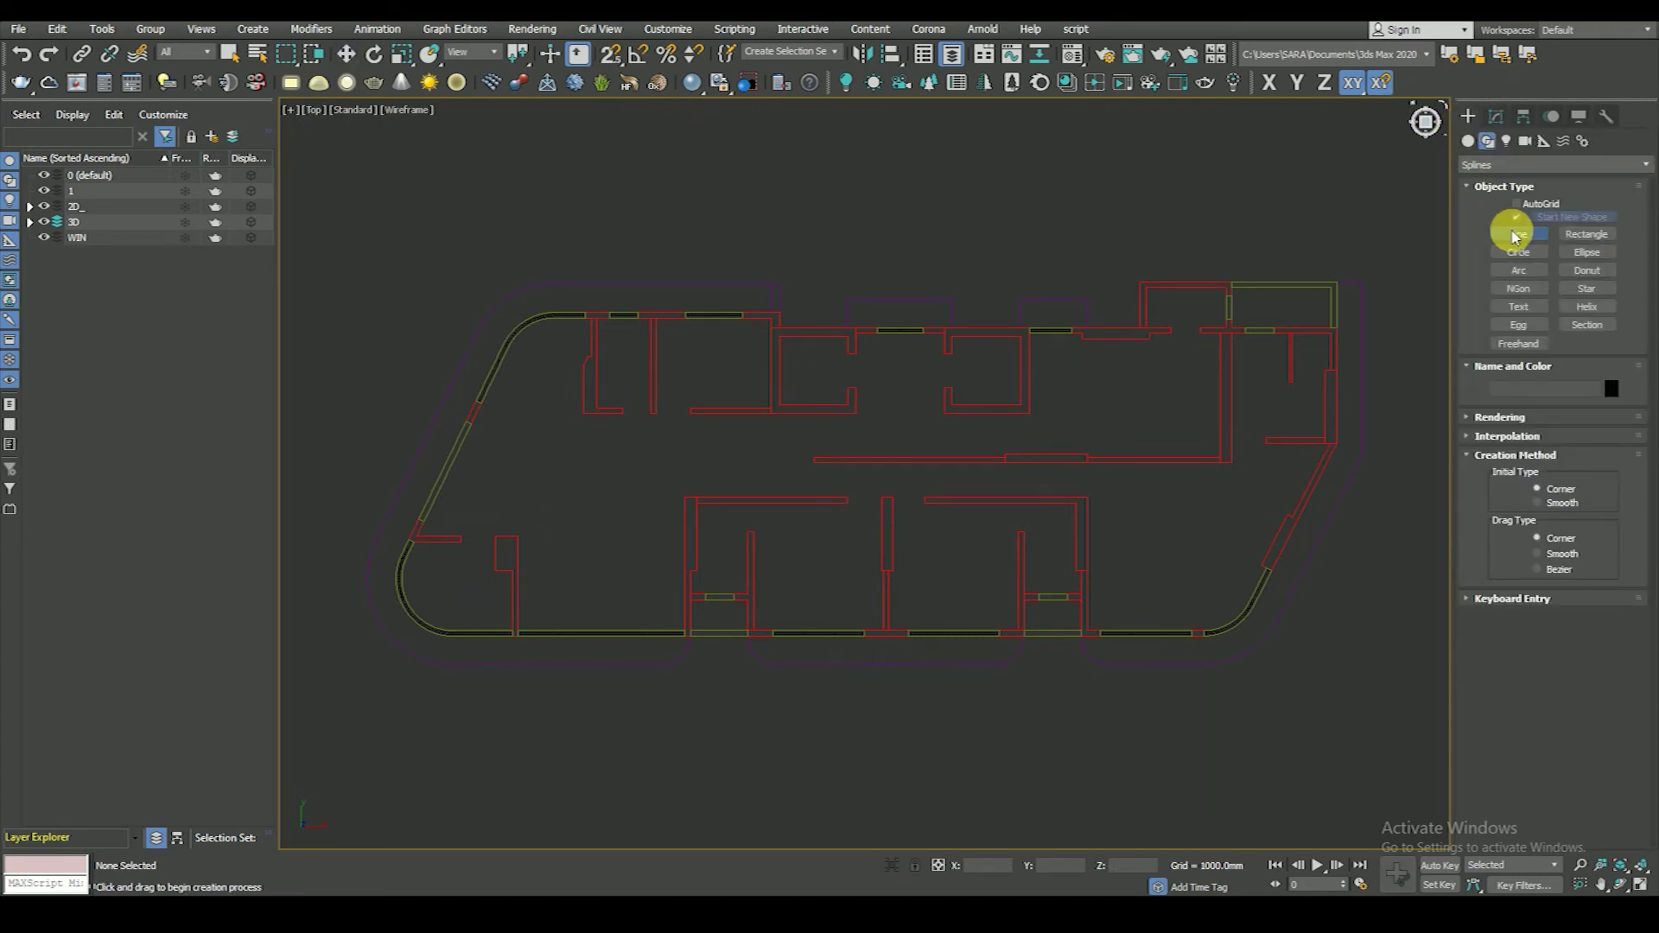
pyautogui.click(1616, 390)
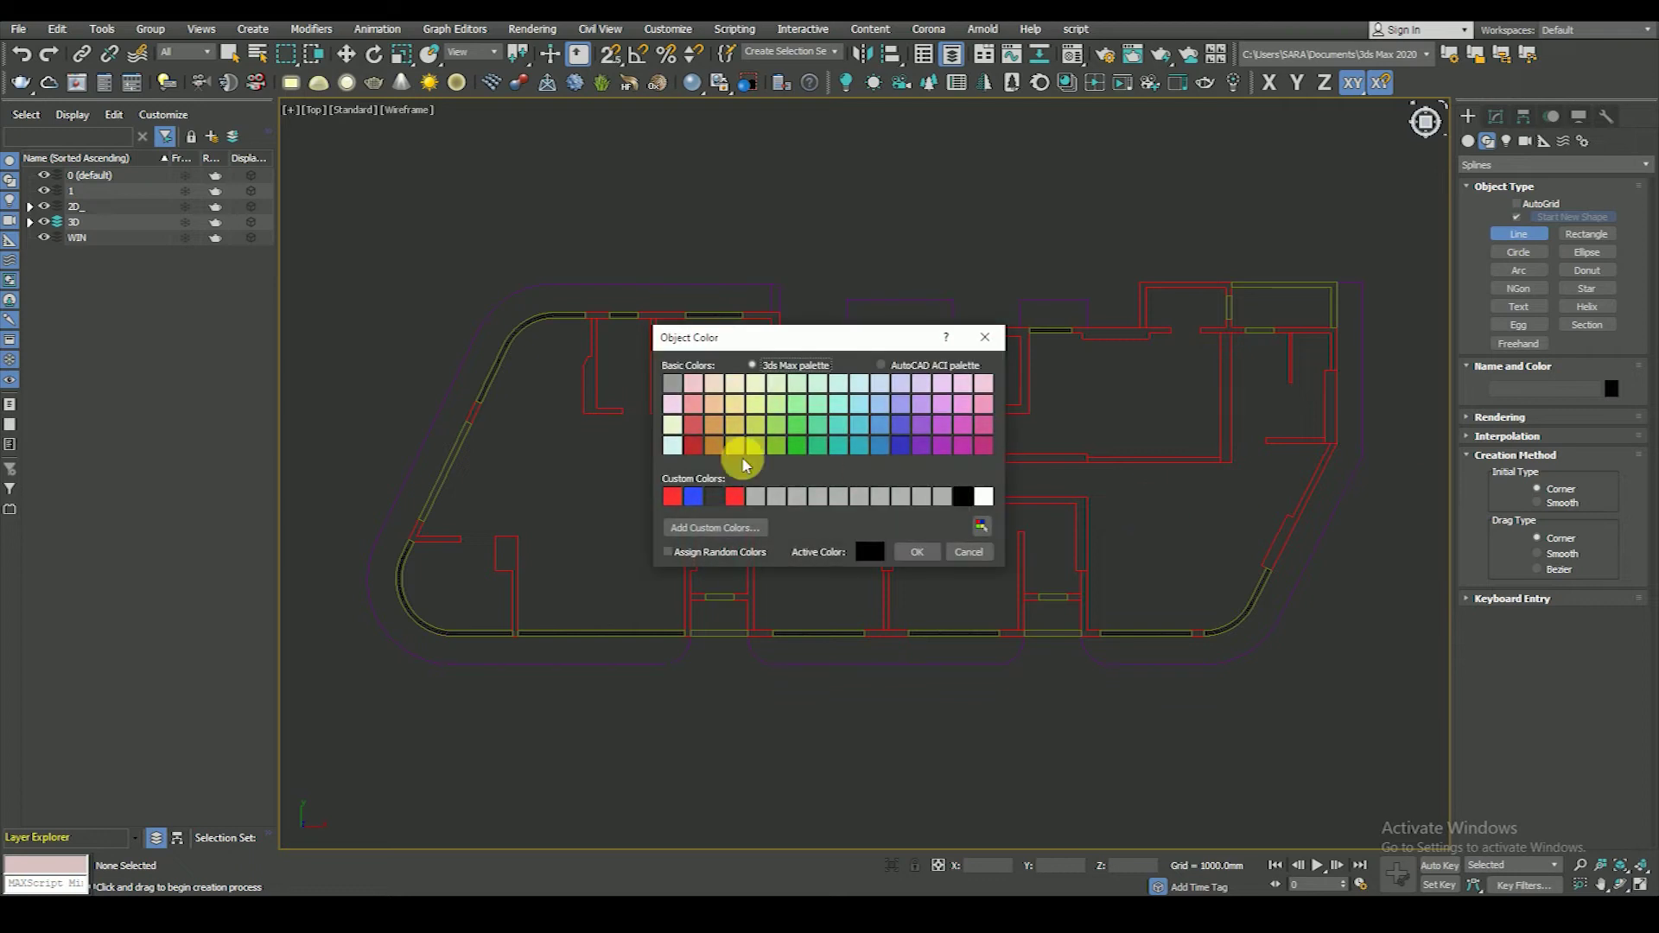
pyautogui.click(918, 551)
pyautogui.scroll(5, 1226, 485)
pyautogui.scroll(2, 1241, 356)
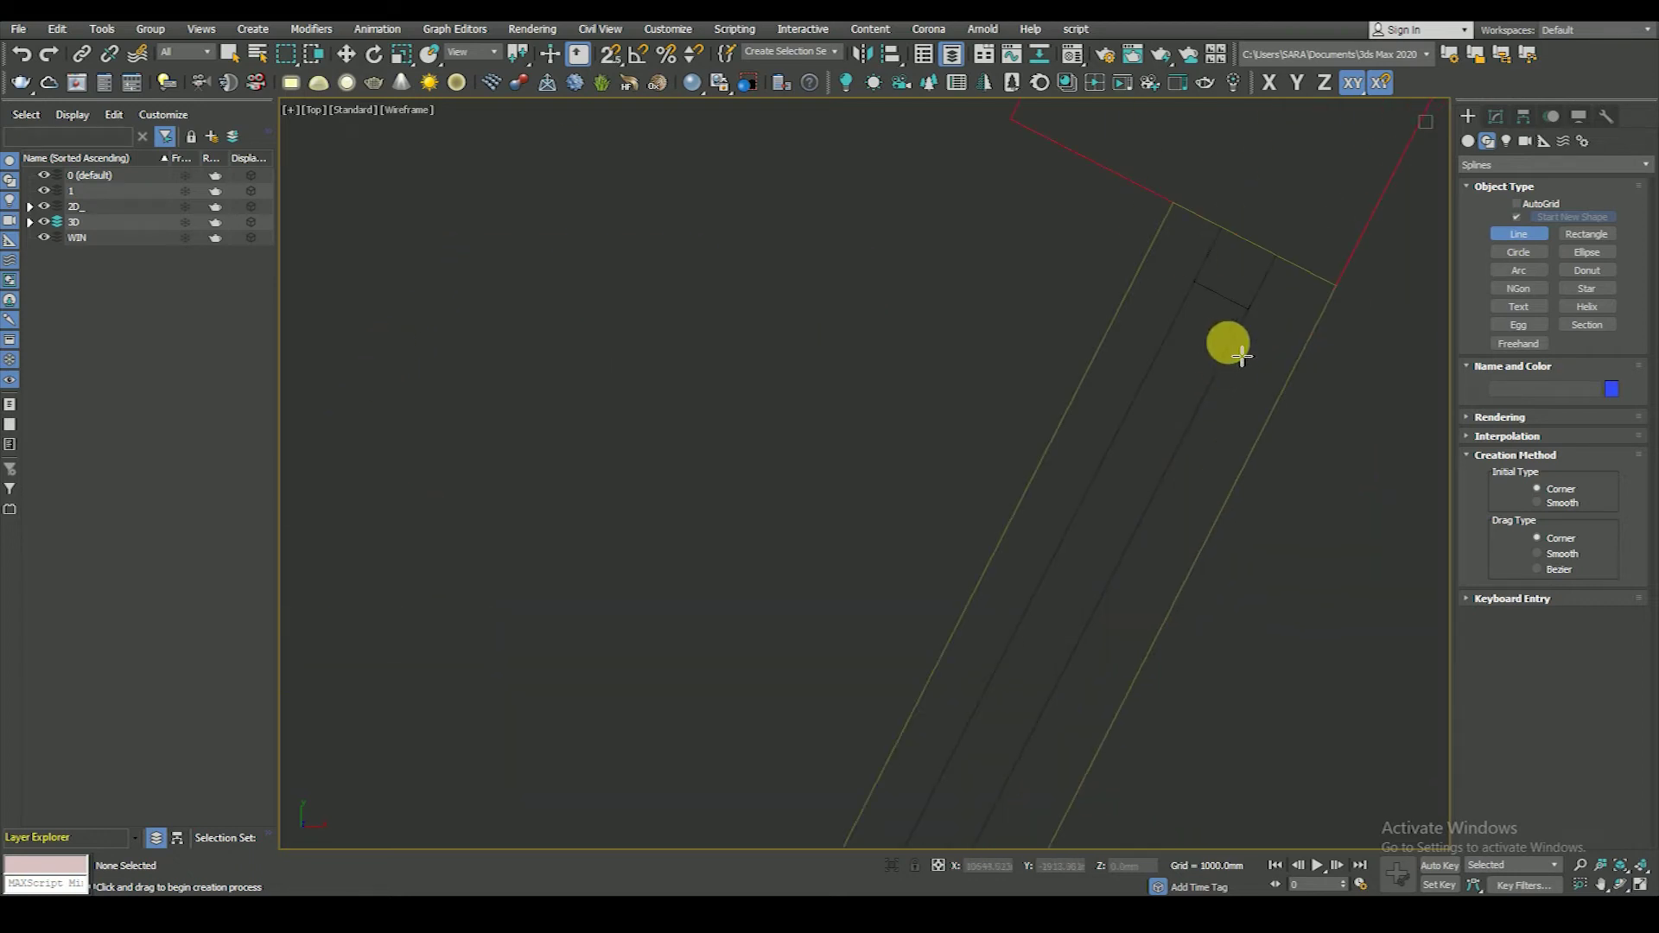
# - Draw the line through the wall midpoints along the curved opening
pyautogui.click(1256, 262)
pyautogui.scroll(-3, 1266, 229)
pyautogui.scroll(-2, 1277, 190)
pyautogui.scroll(3, 1162, 484)
pyautogui.click(1145, 466)
pyautogui.scroll(-2, 1222, 389)
pyautogui.scroll(-2, 1225, 389)
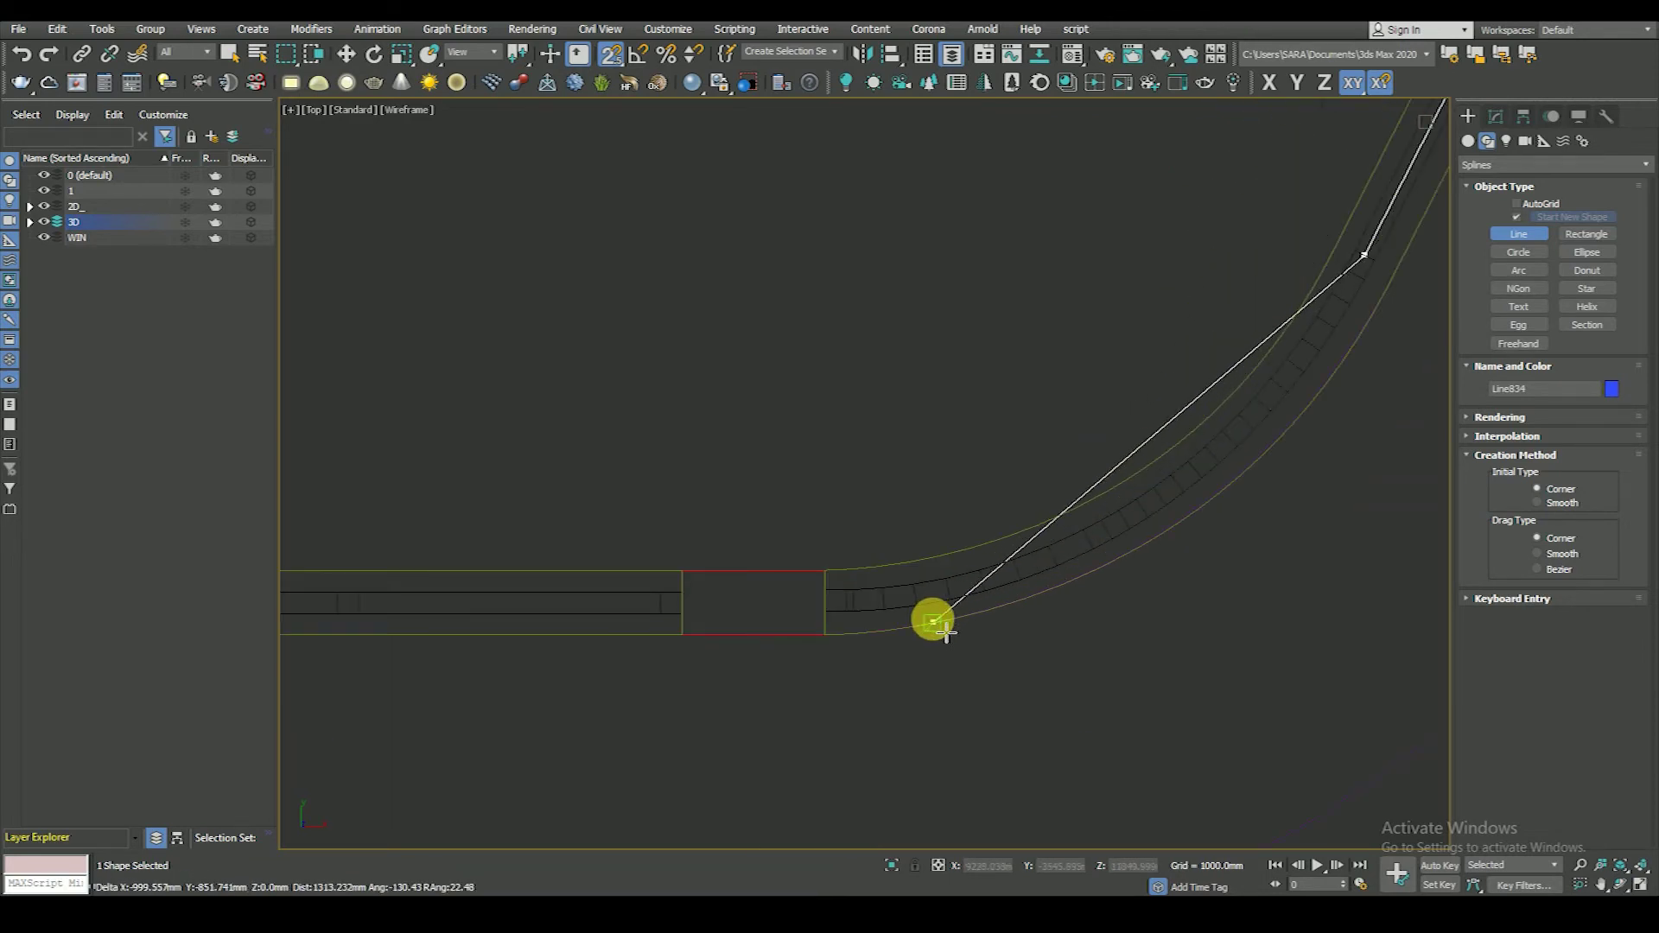
pyautogui.scroll(5, 933, 644)
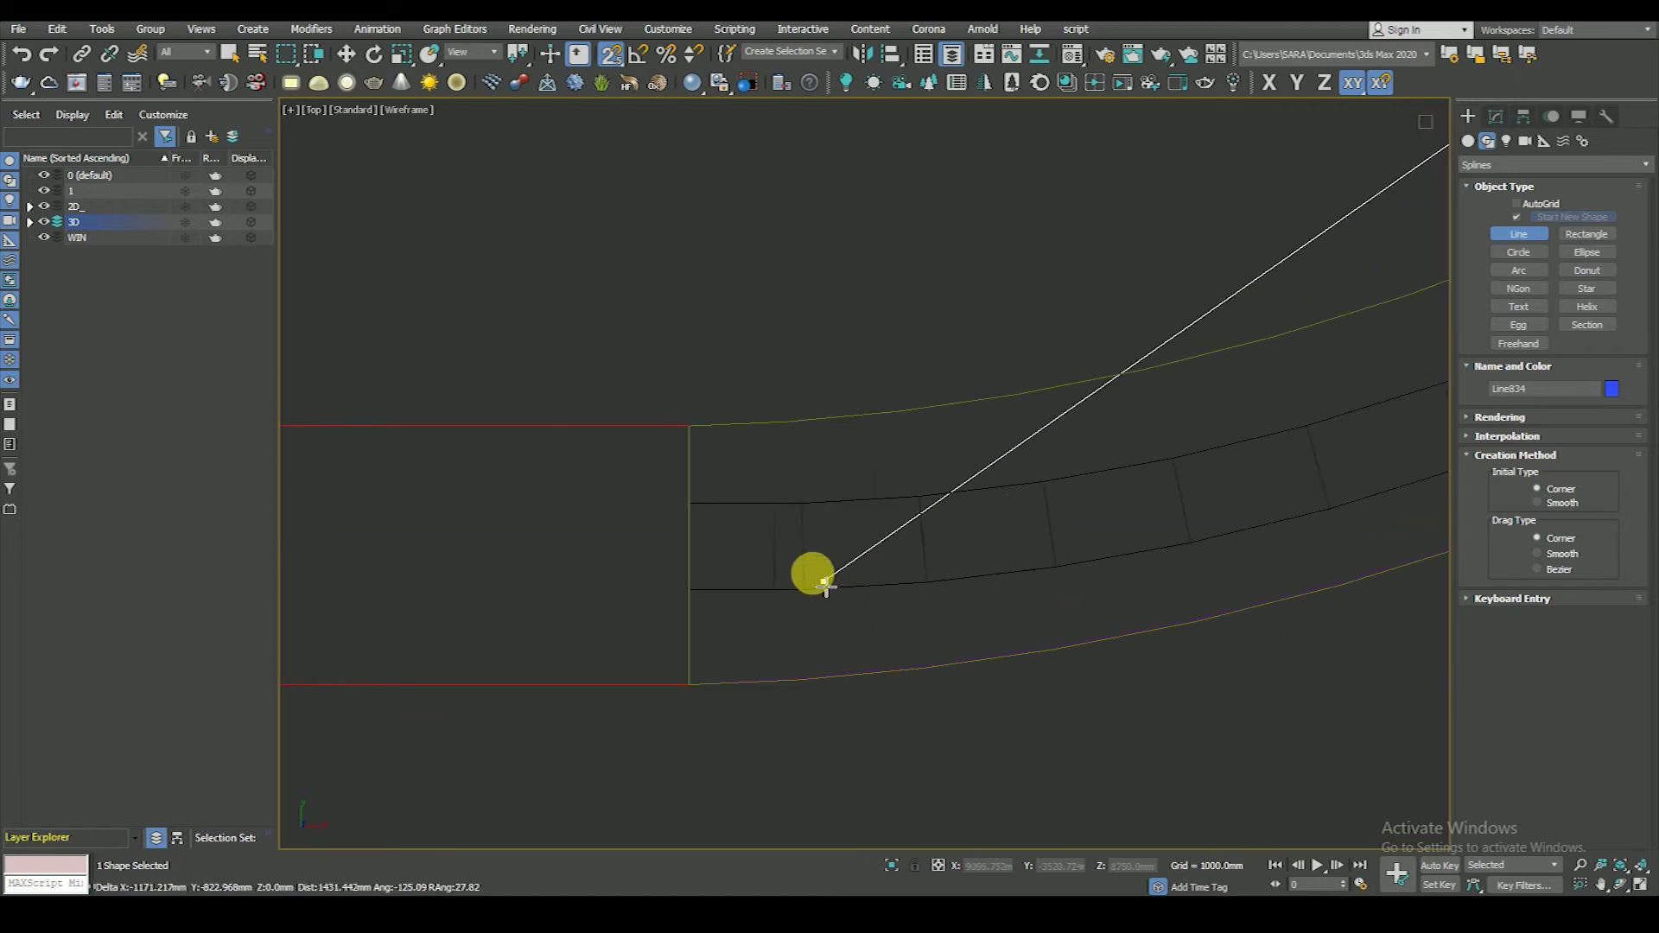
pyautogui.click(770, 556)
pyautogui.scroll(-3, 1038, 605)
pyautogui.scroll(-3, 1129, 640)
pyautogui.scroll(2, 1250, 616)
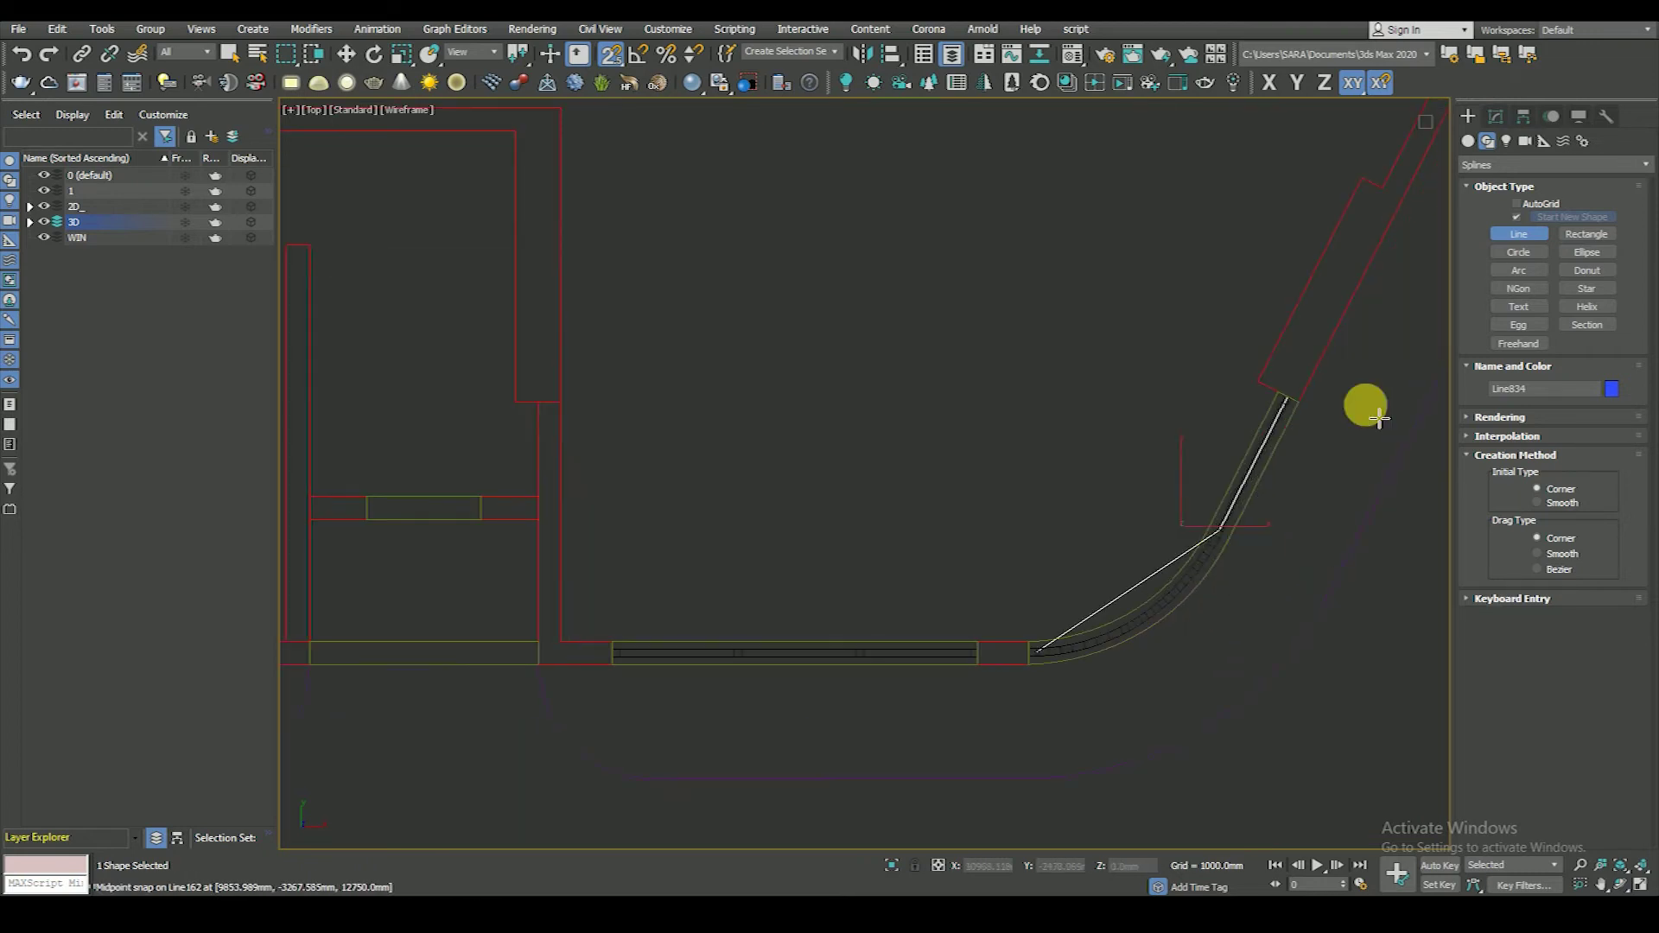
# - Finish the line and begin editing its vertices in the Modify panel
pyautogui.click(1496, 115)
pyautogui.click(1501, 205)
pyautogui.moveTo(1172, 538); pyautogui.dragTo(1071, 563, button='middle')
pyautogui.rightClick(1207, 478)
# - Make a line vertex Bezier Corner and drag its handles to follow the curved wall
pyautogui.click(1154, 355)
pyautogui.scroll(5, 968, 510)
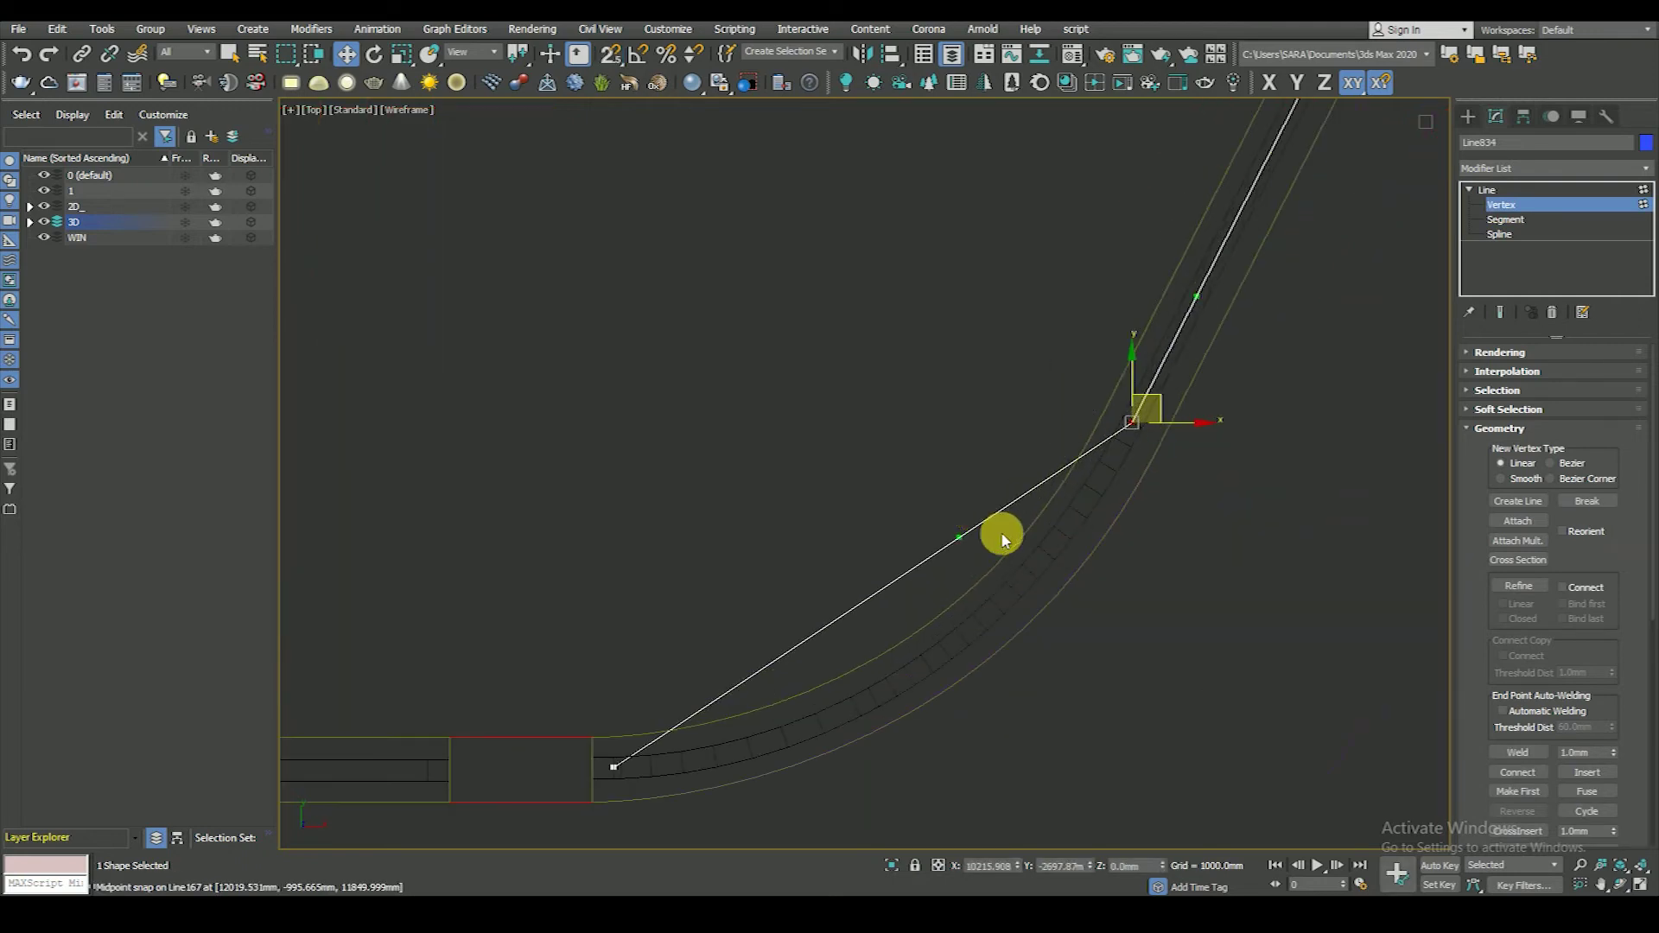
pyautogui.moveTo(968, 548)
pyautogui.mouseDown()
pyautogui.moveTo(1000, 692)
pyautogui.moveTo(948, 737)
pyautogui.moveTo(962, 733)
pyautogui.mouseUp()
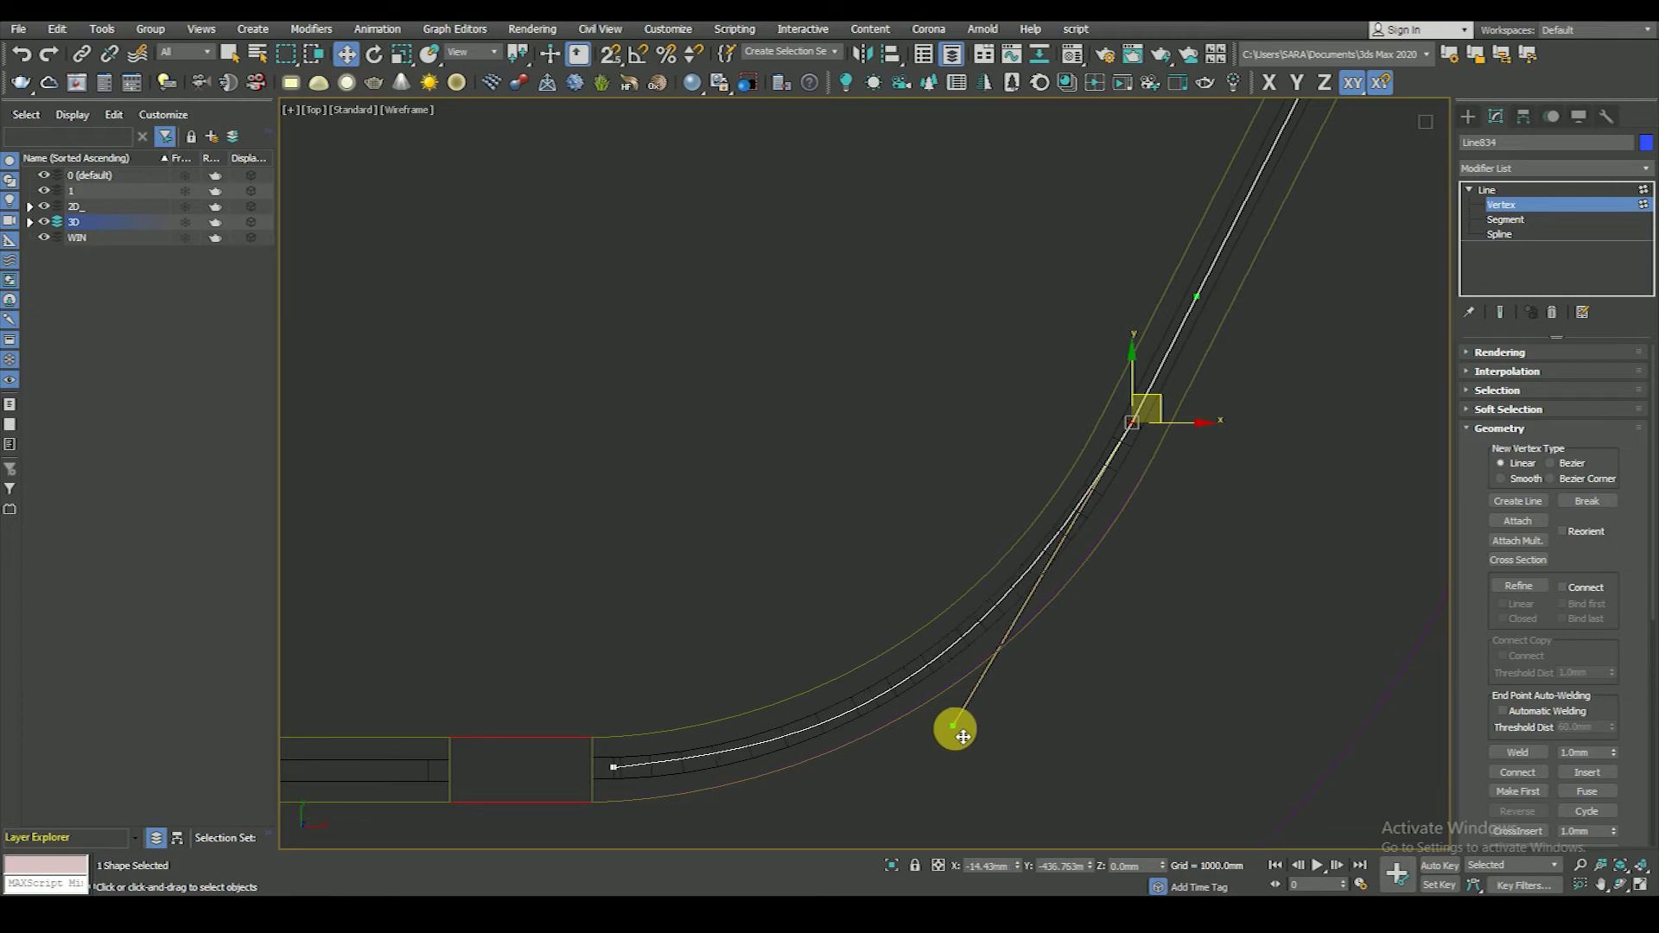
pyautogui.click(1100, 703)
pyautogui.moveTo(961, 669); pyautogui.dragTo(946, 645, button='middle')
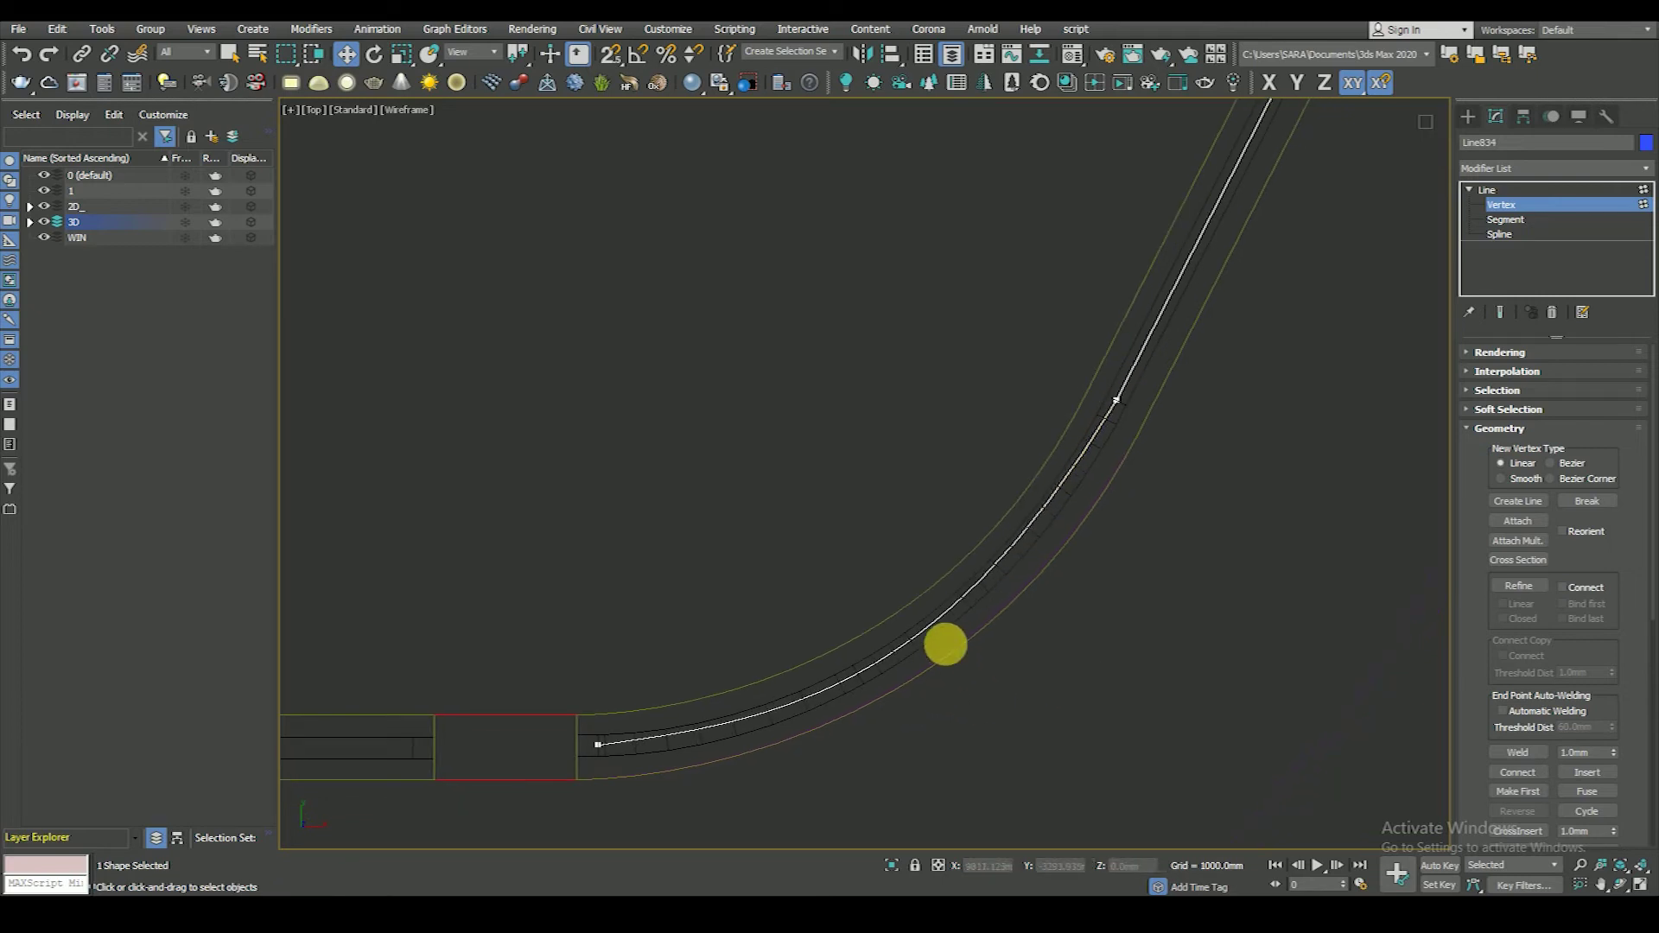
pyautogui.click(1126, 400)
pyautogui.scroll(2, 1125, 400)
pyautogui.moveTo(877, 817)
pyautogui.mouseDown()
pyautogui.moveTo(958, 759)
pyautogui.moveTo(938, 761)
pyautogui.mouseUp()
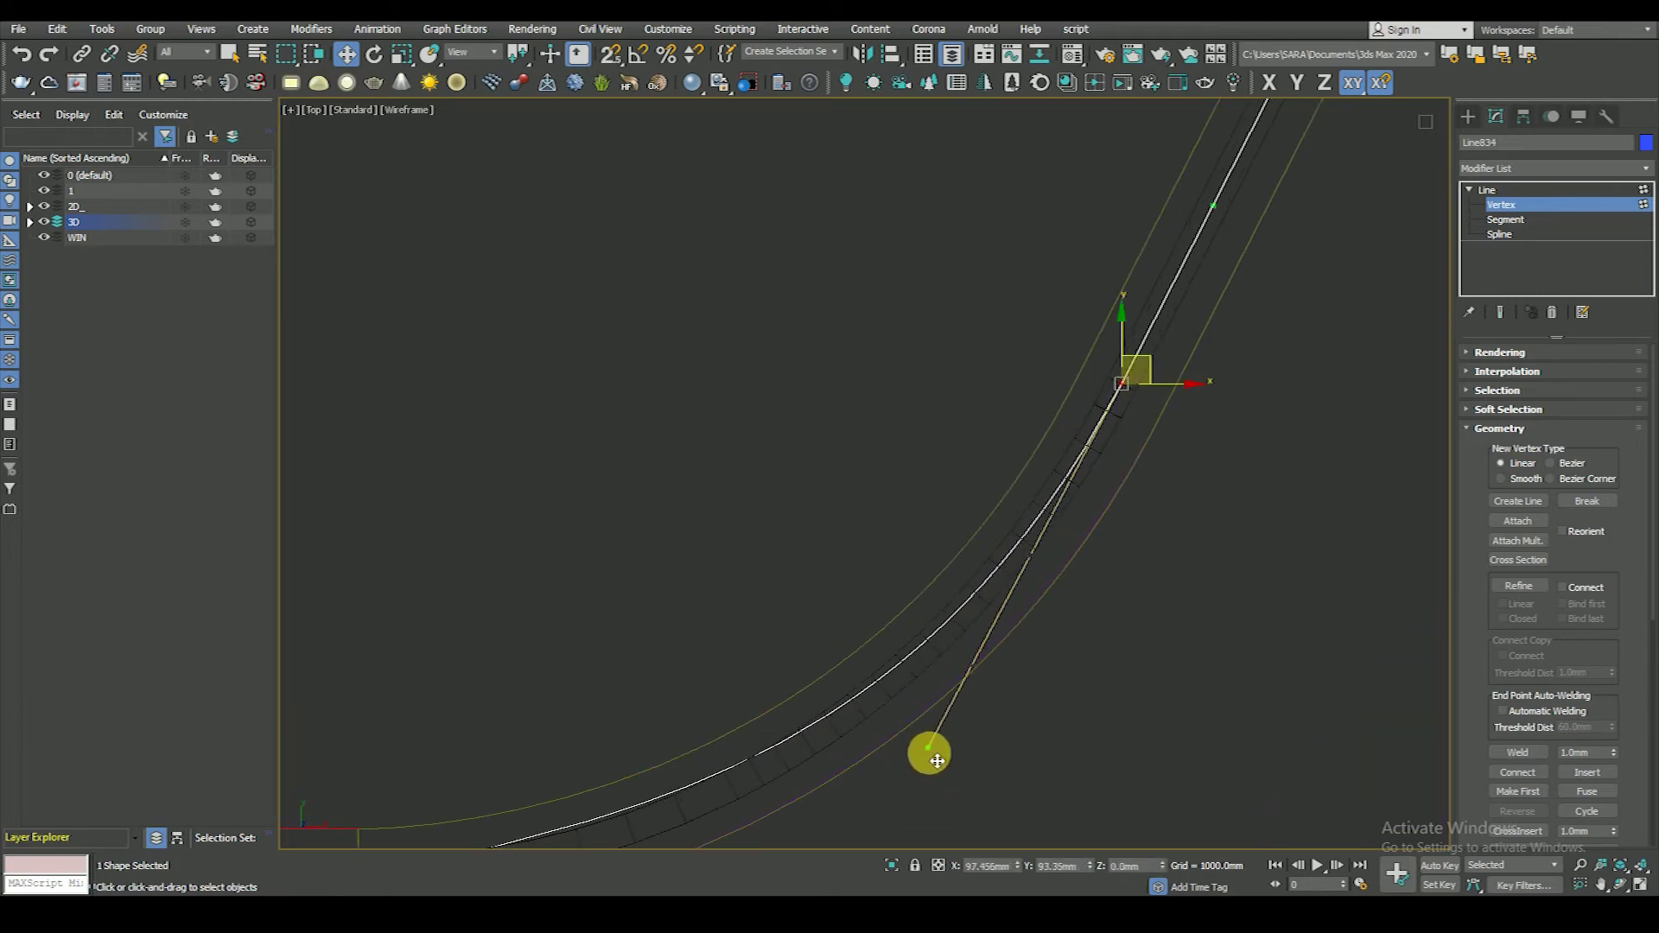
pyautogui.moveTo(1014, 709); pyautogui.dragTo(1092, 445, button='middle')
# - Set the left end vertex to Bezier Corner and shape the curve near it
pyautogui.click(553, 609)
pyautogui.rightClick(850, 533)
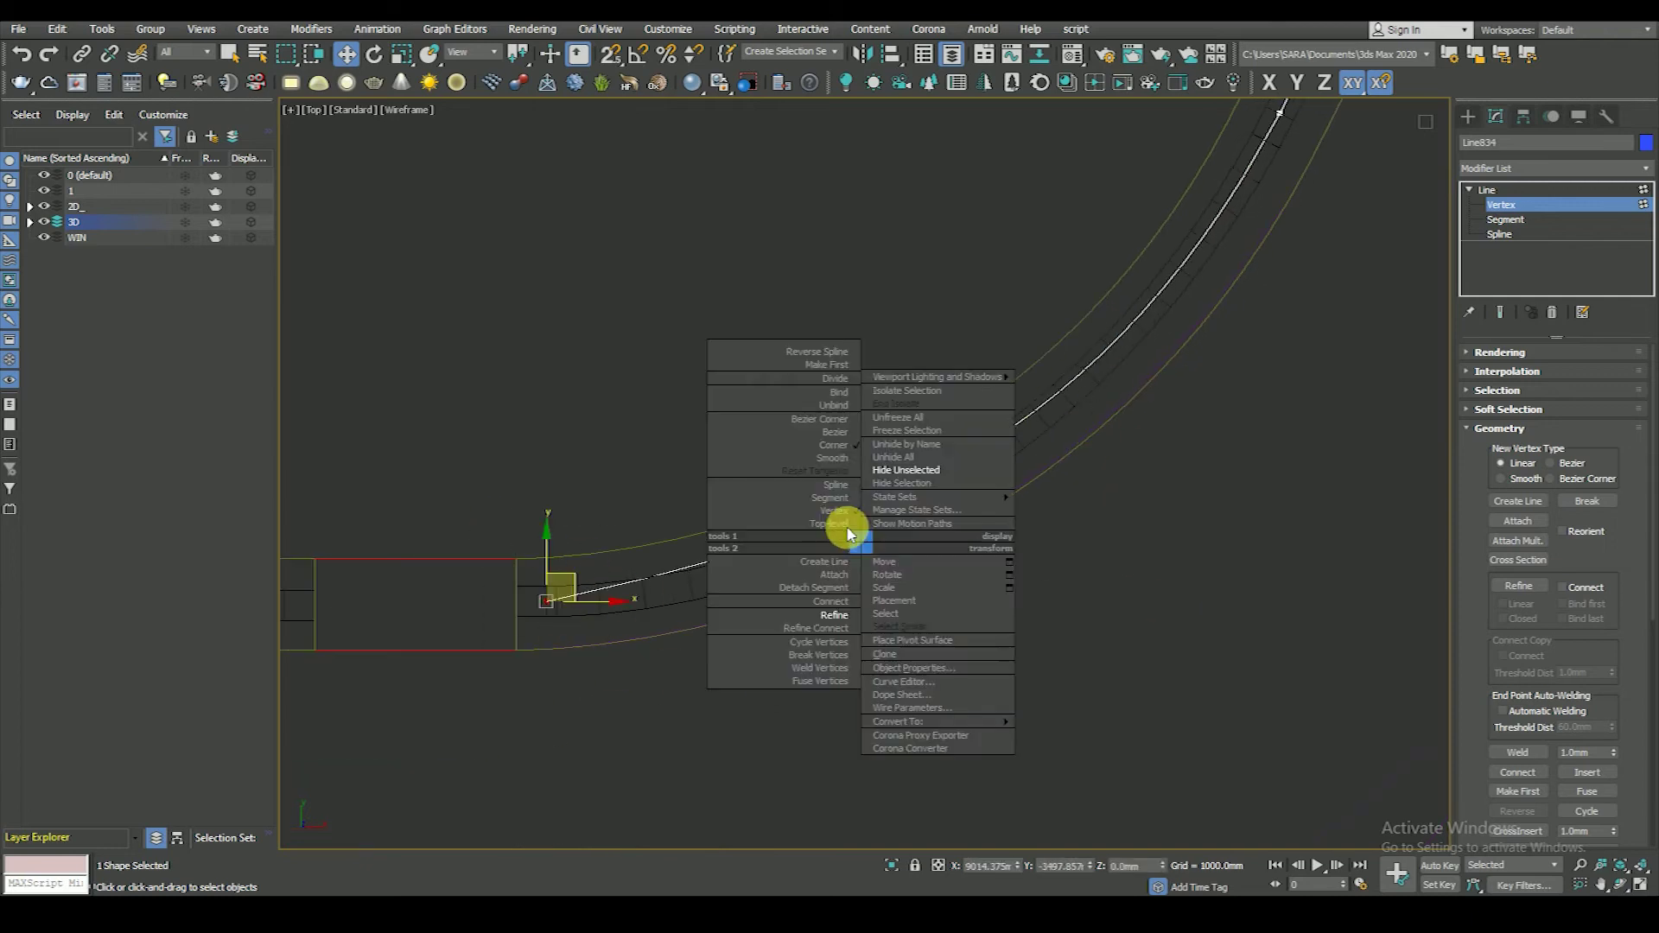
pyautogui.click(819, 422)
pyautogui.moveTo(827, 553); pyautogui.dragTo(823, 592)
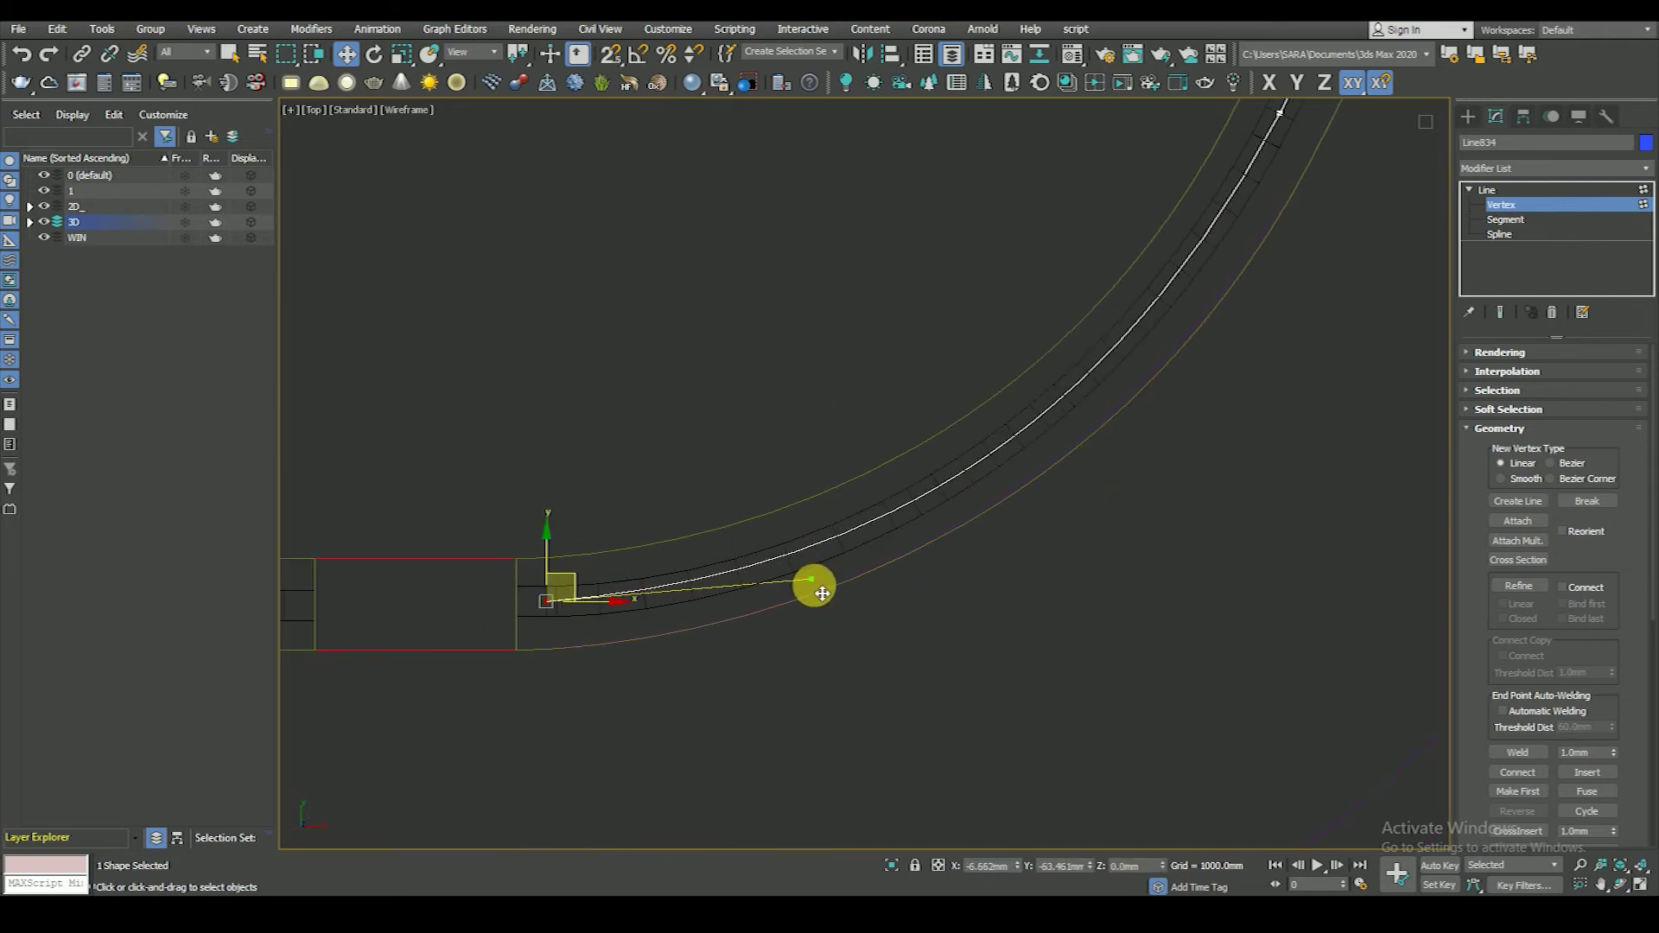
pyautogui.scroll(-5, 968, 518)
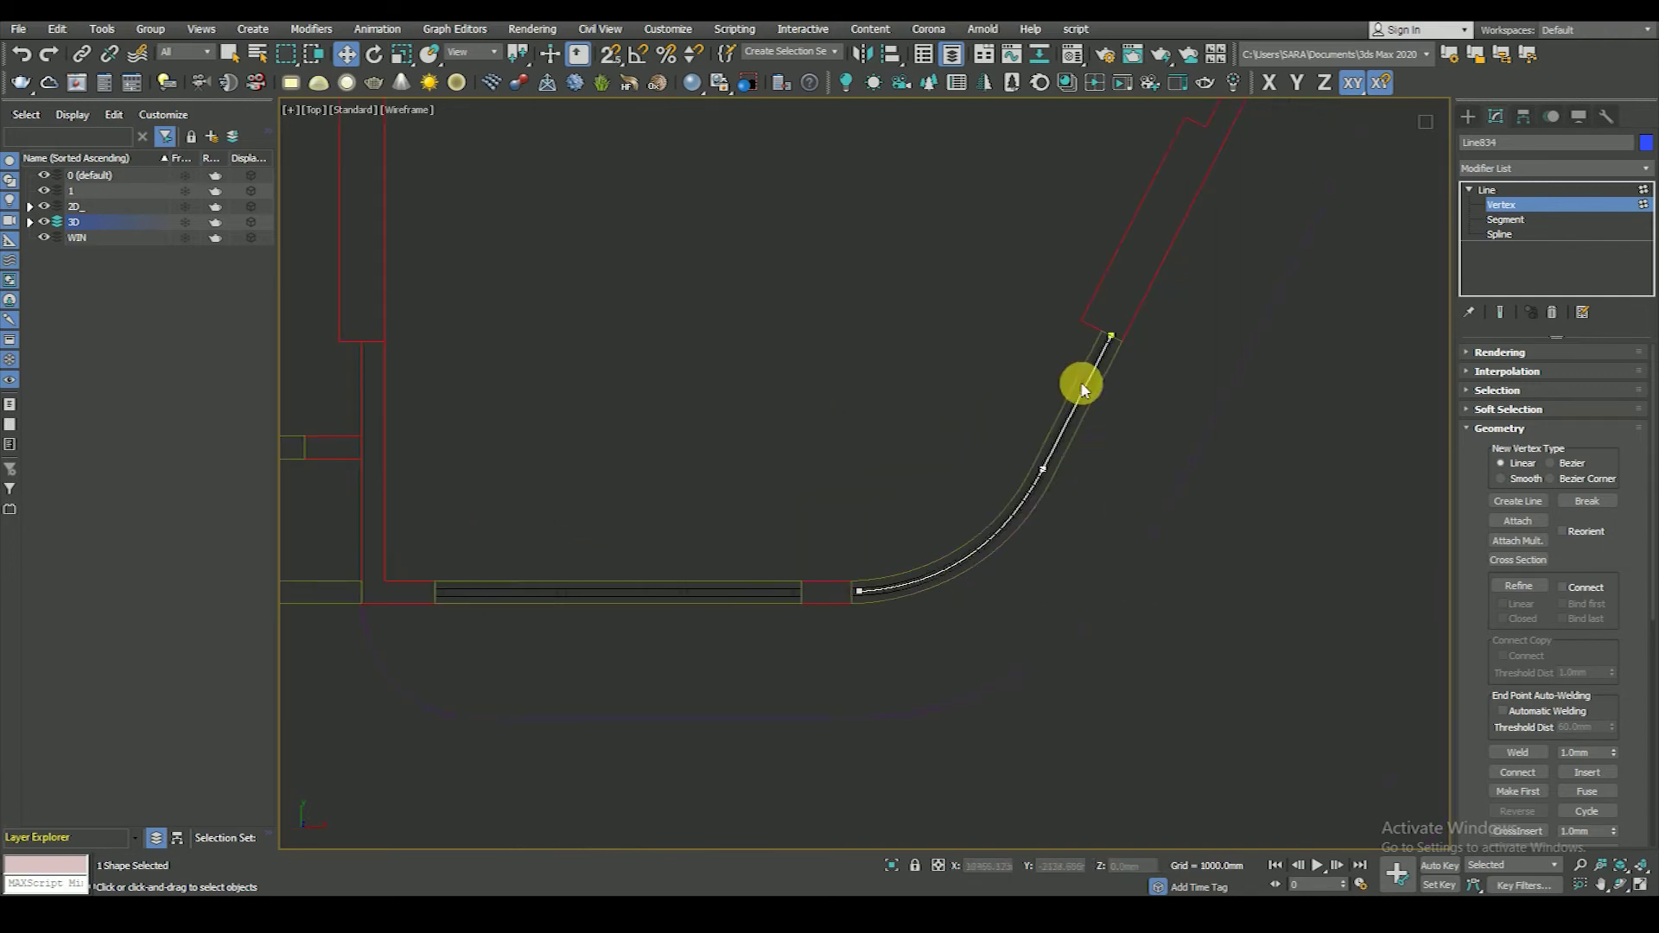
# - Exit vertex level, select the curved line in top view, and open the Modifier List
pyautogui.click(1488, 190)
pyautogui.moveTo(972, 448)
pyautogui.keyDown('alt'); pyautogui.mouseDown(button='middle')
pyautogui.moveTo(1020, 464)
pyautogui.moveTo(1113, 586)
pyautogui.mouseUp(button='middle'); pyautogui.keyUp('alt')
pyautogui.moveTo(944, 439); pyautogui.dragTo(1086, 640)
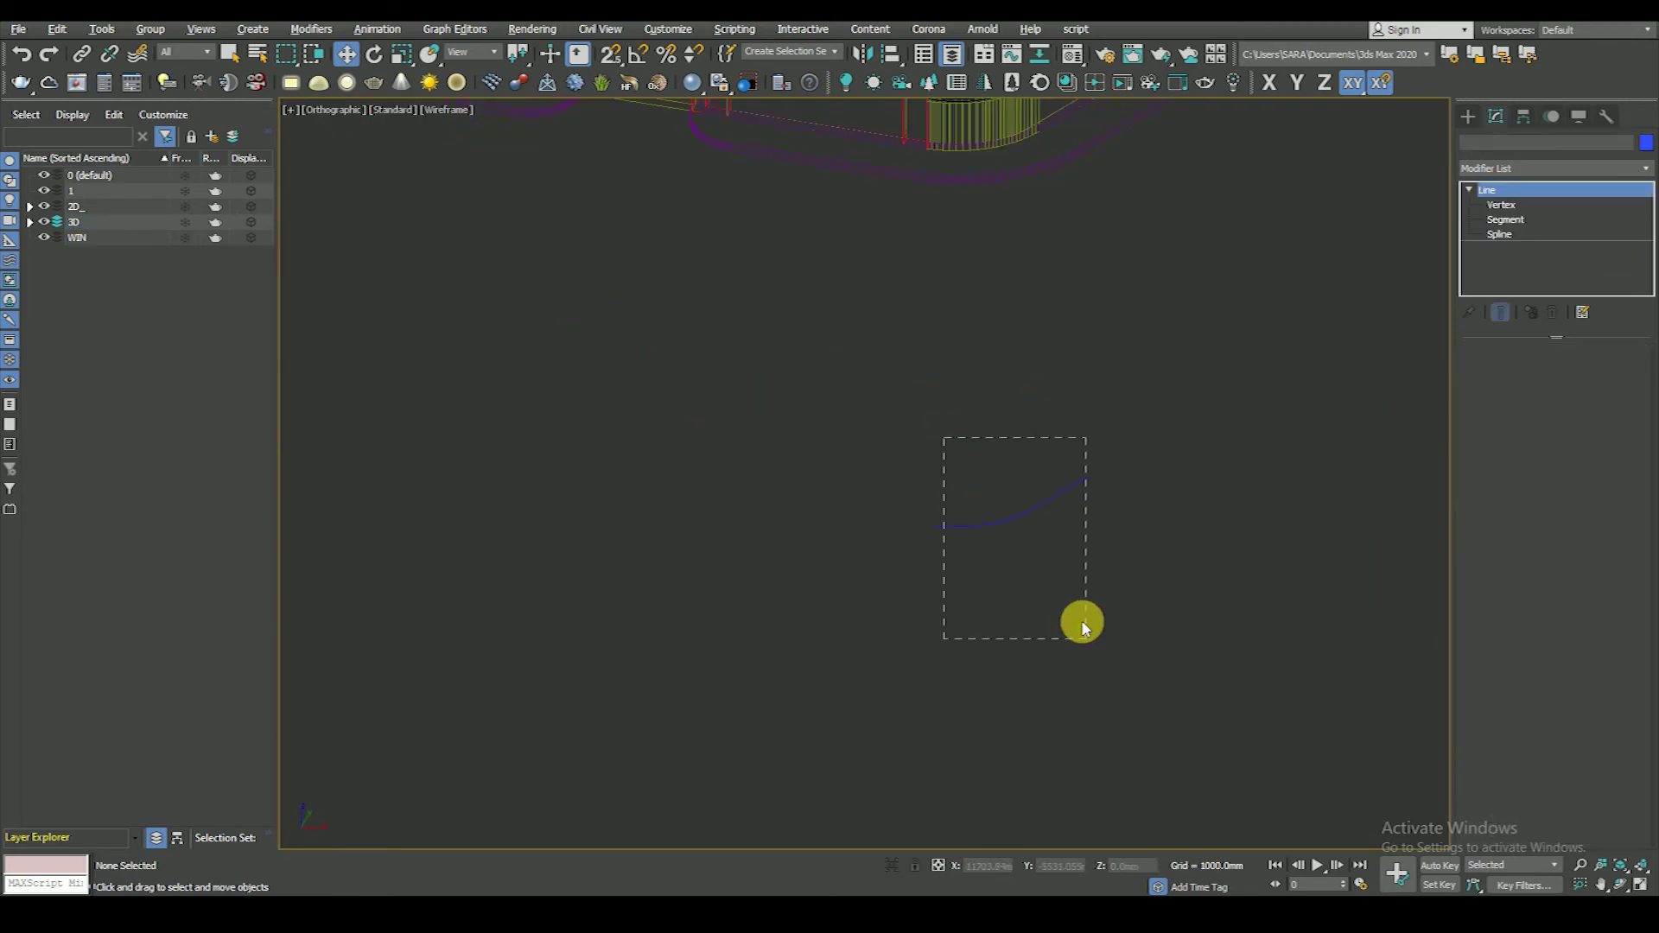
pyautogui.scroll(-3, 1086, 611)
pyautogui.press('t')
pyautogui.scroll(-3, 1007, 484)
pyautogui.scroll(3, 1020, 488)
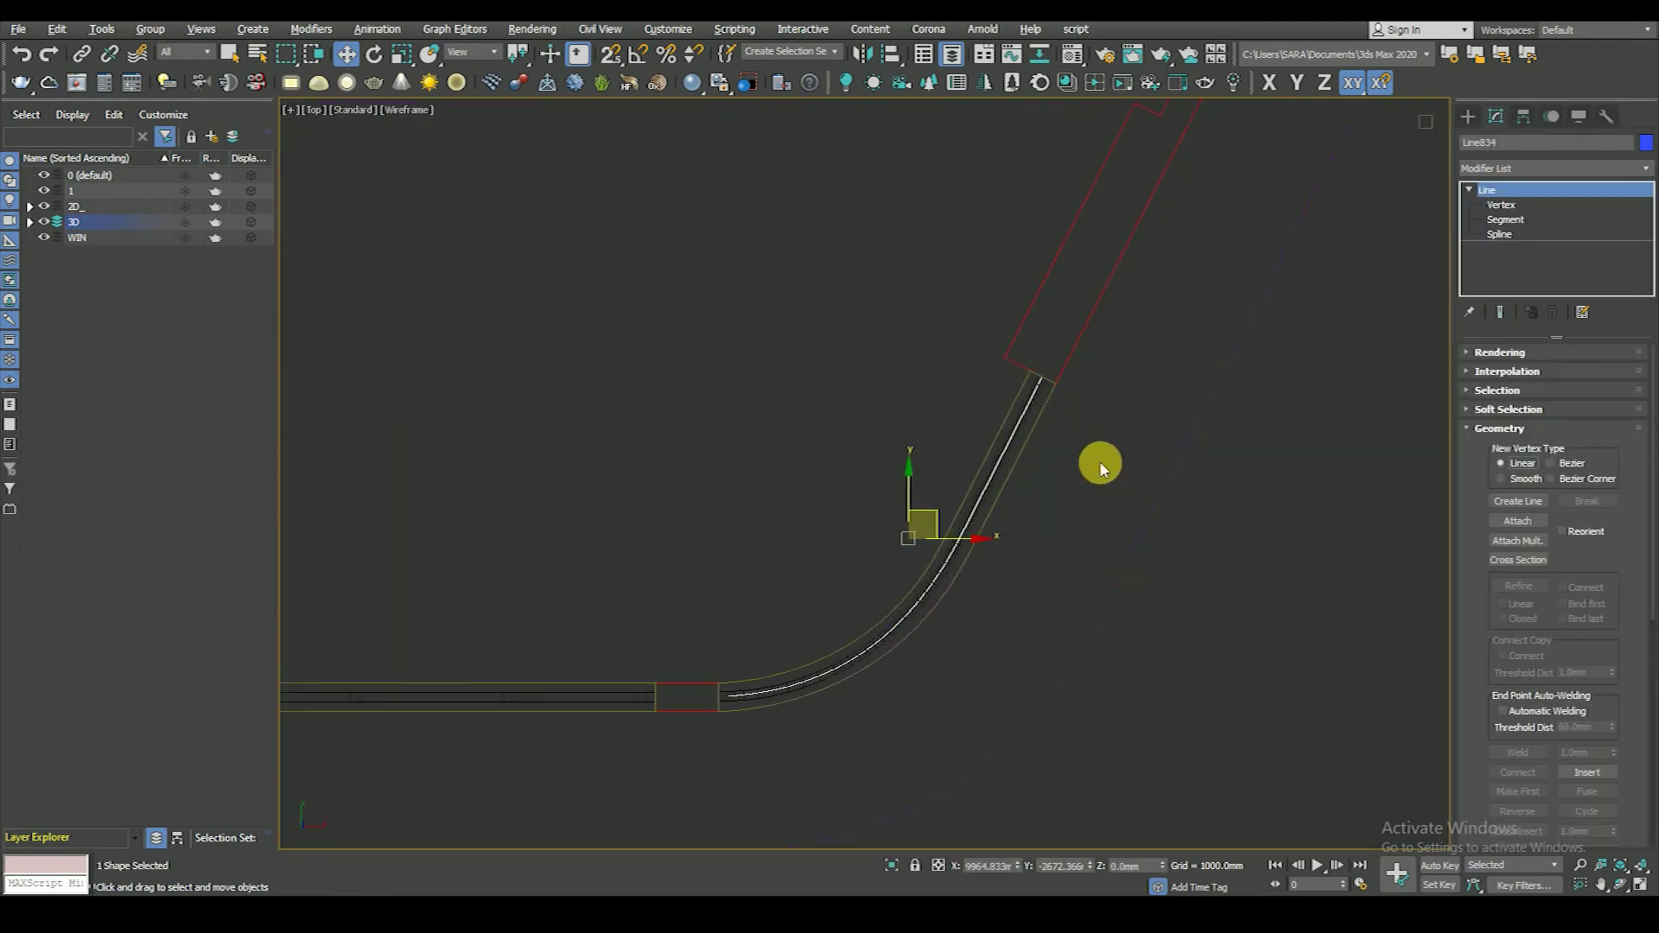
pyautogui.scroll(3, 1056, 419)
pyautogui.scroll(-3, 1072, 419)
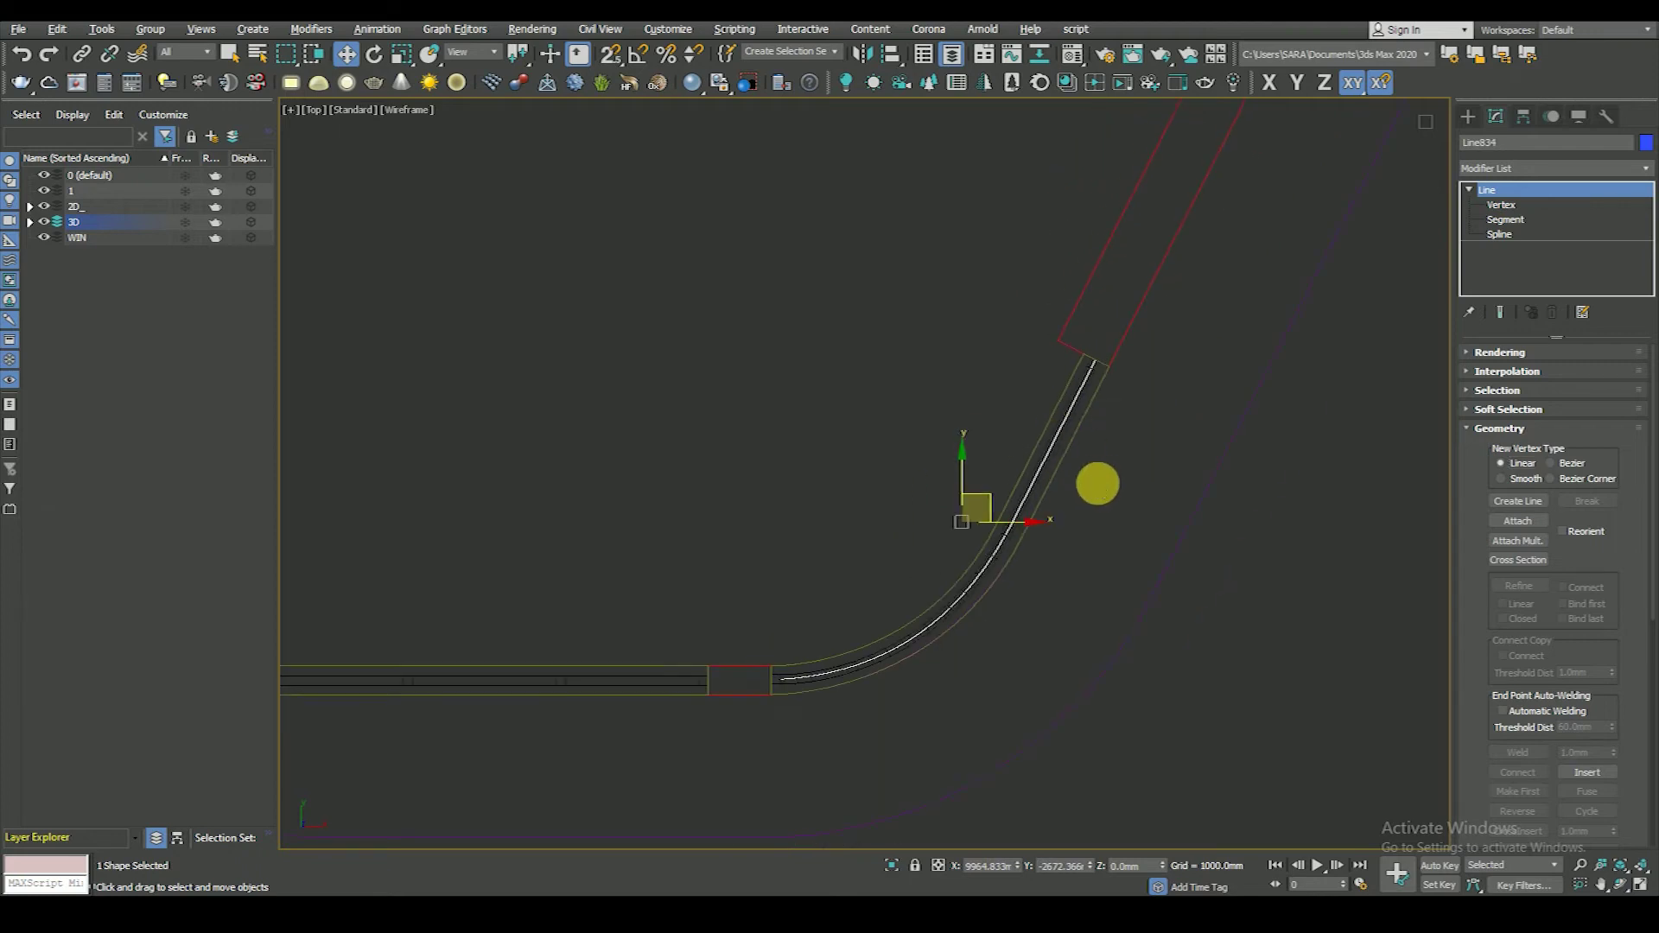
pyautogui.scroll(5, 1102, 481)
pyautogui.click(1522, 170)
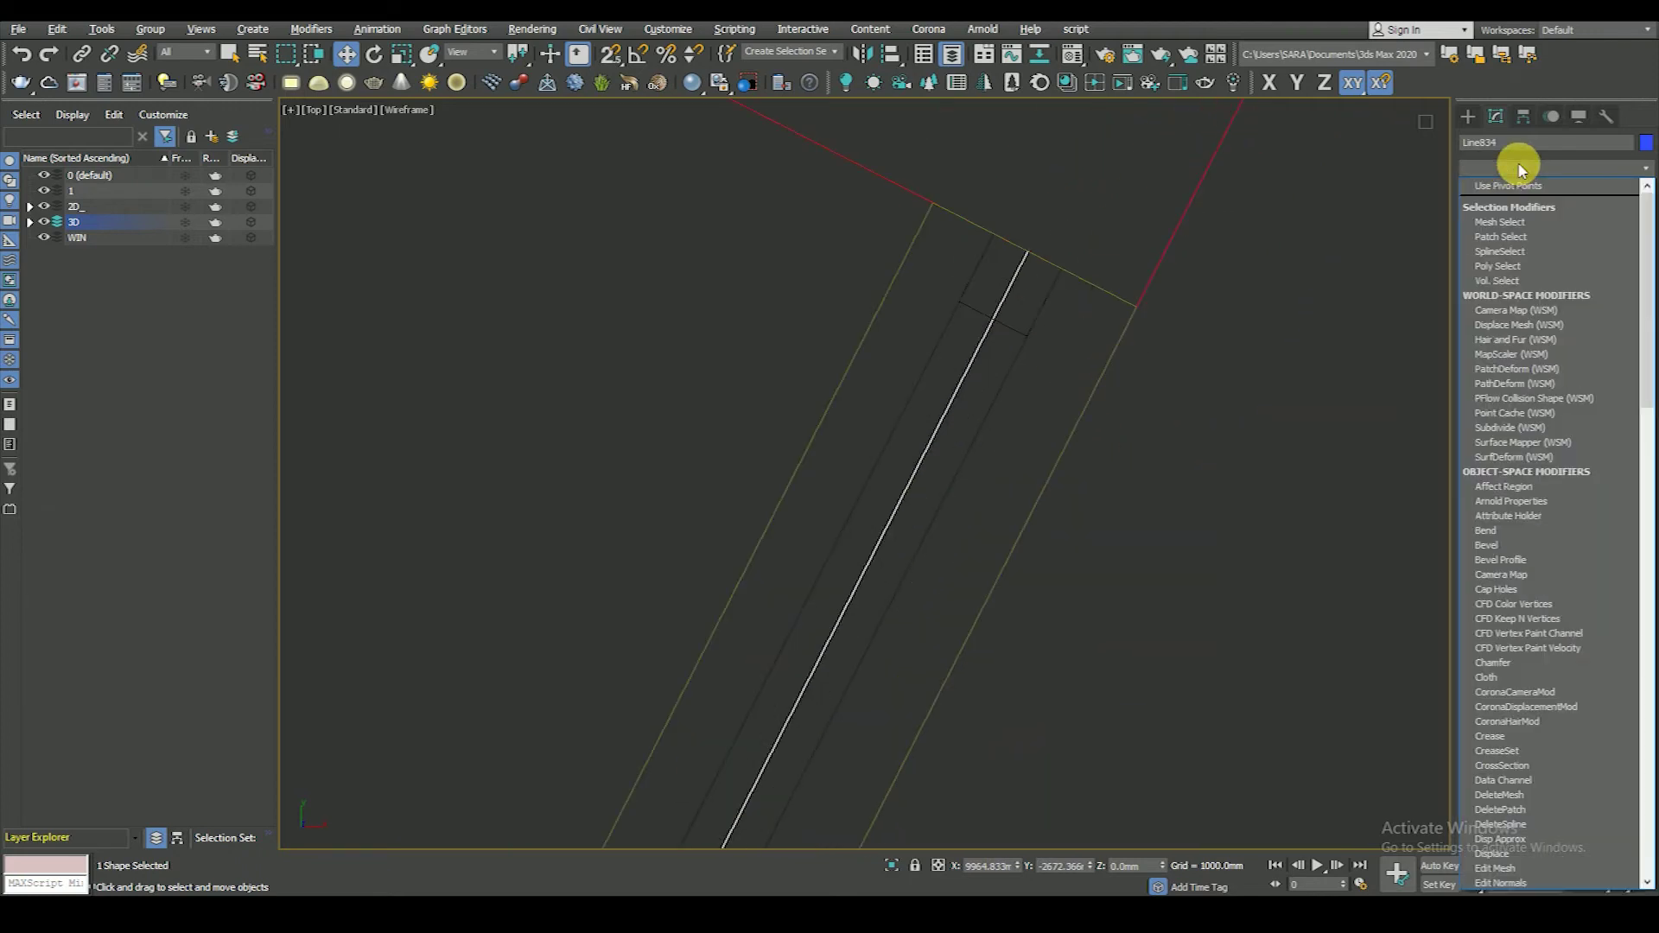
# - Add a Sweep modifier to the curved line with a 5 mm bar section
pyautogui.click(1522, 169)
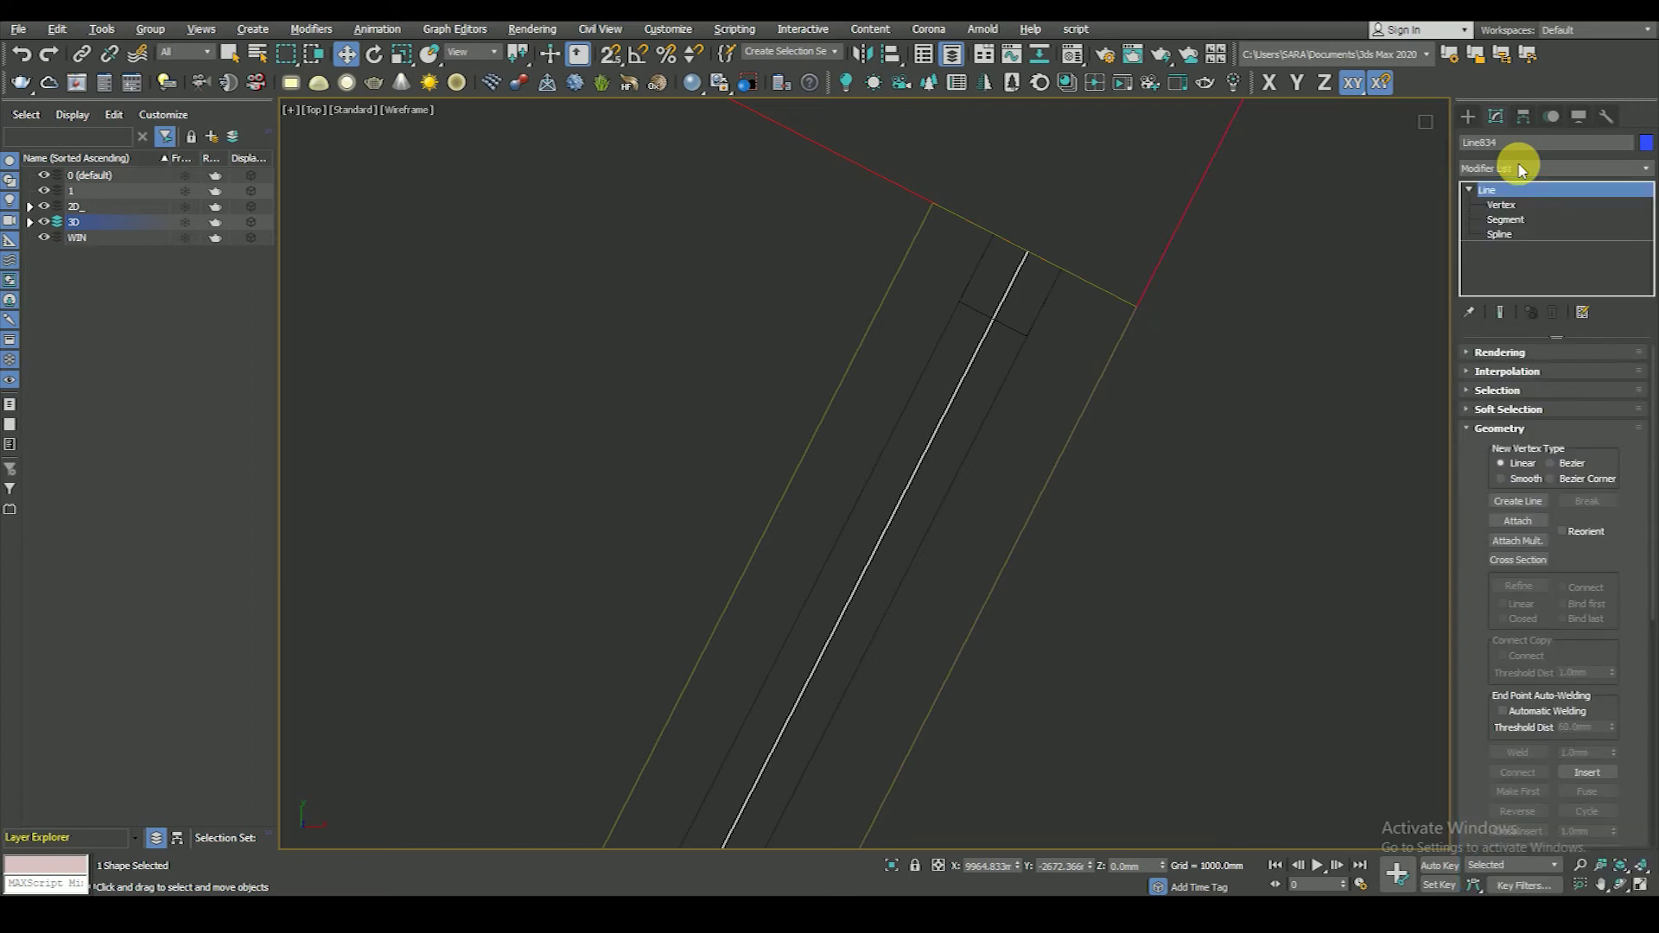
pyautogui.click(1522, 170)
pyautogui.write('sweep')
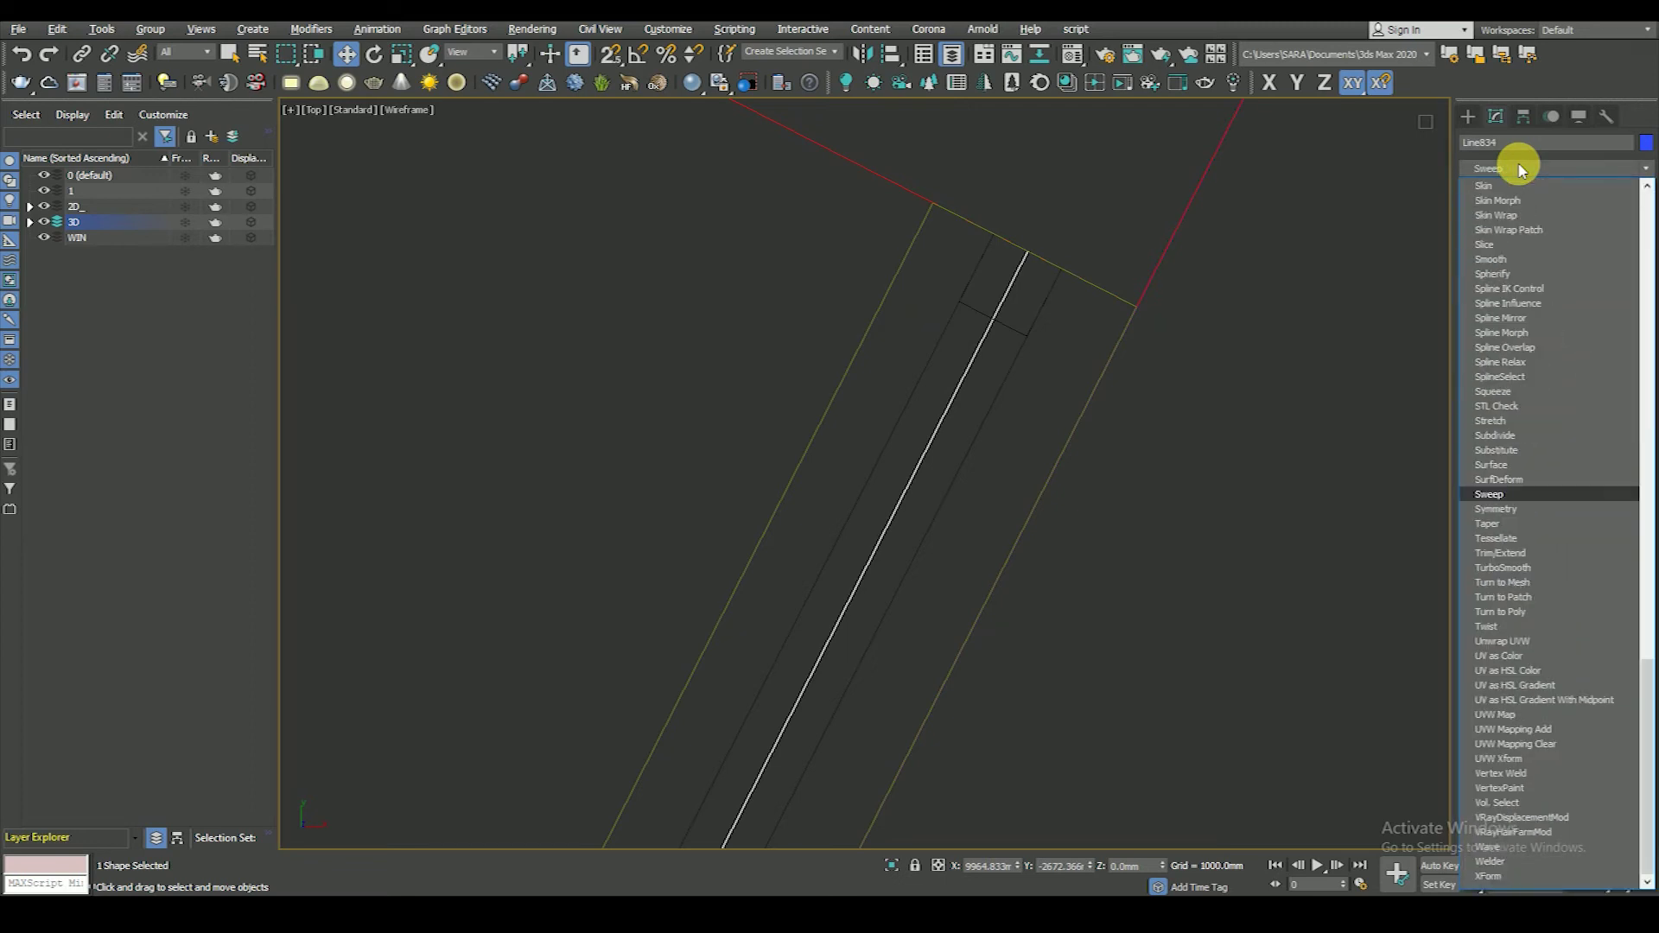
pyautogui.press('Return')
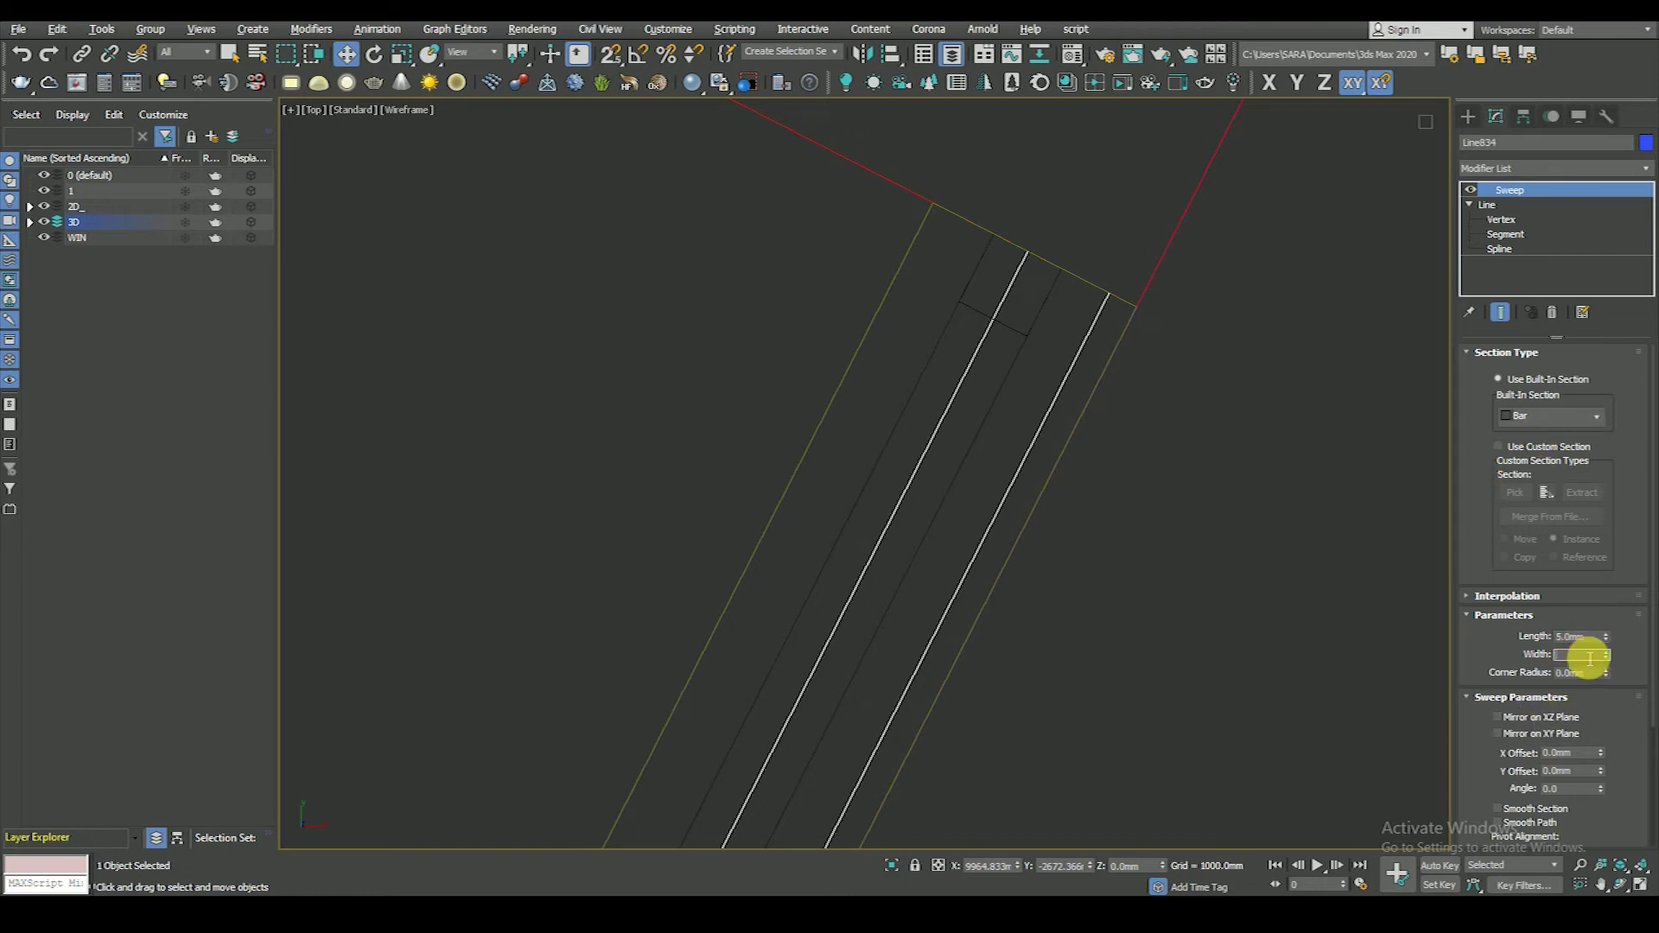
pyautogui.press('Return')
# - Orbit to the swept strip and lengthen the bar section
pyautogui.moveTo(1091, 577); pyautogui.dragTo(1127, 474, button='middle')
pyautogui.scroll(-5, 1115, 579)
pyautogui.keyDown('alt'); pyautogui.moveTo(1116, 586); pyautogui.dragTo(1115, 577, button='middle'); pyautogui.keyUp('alt')
pyautogui.scroll(5, 1116, 578)
pyautogui.scroll(-1, 1479, 497)
pyautogui.scroll(-1, 1605, 566)
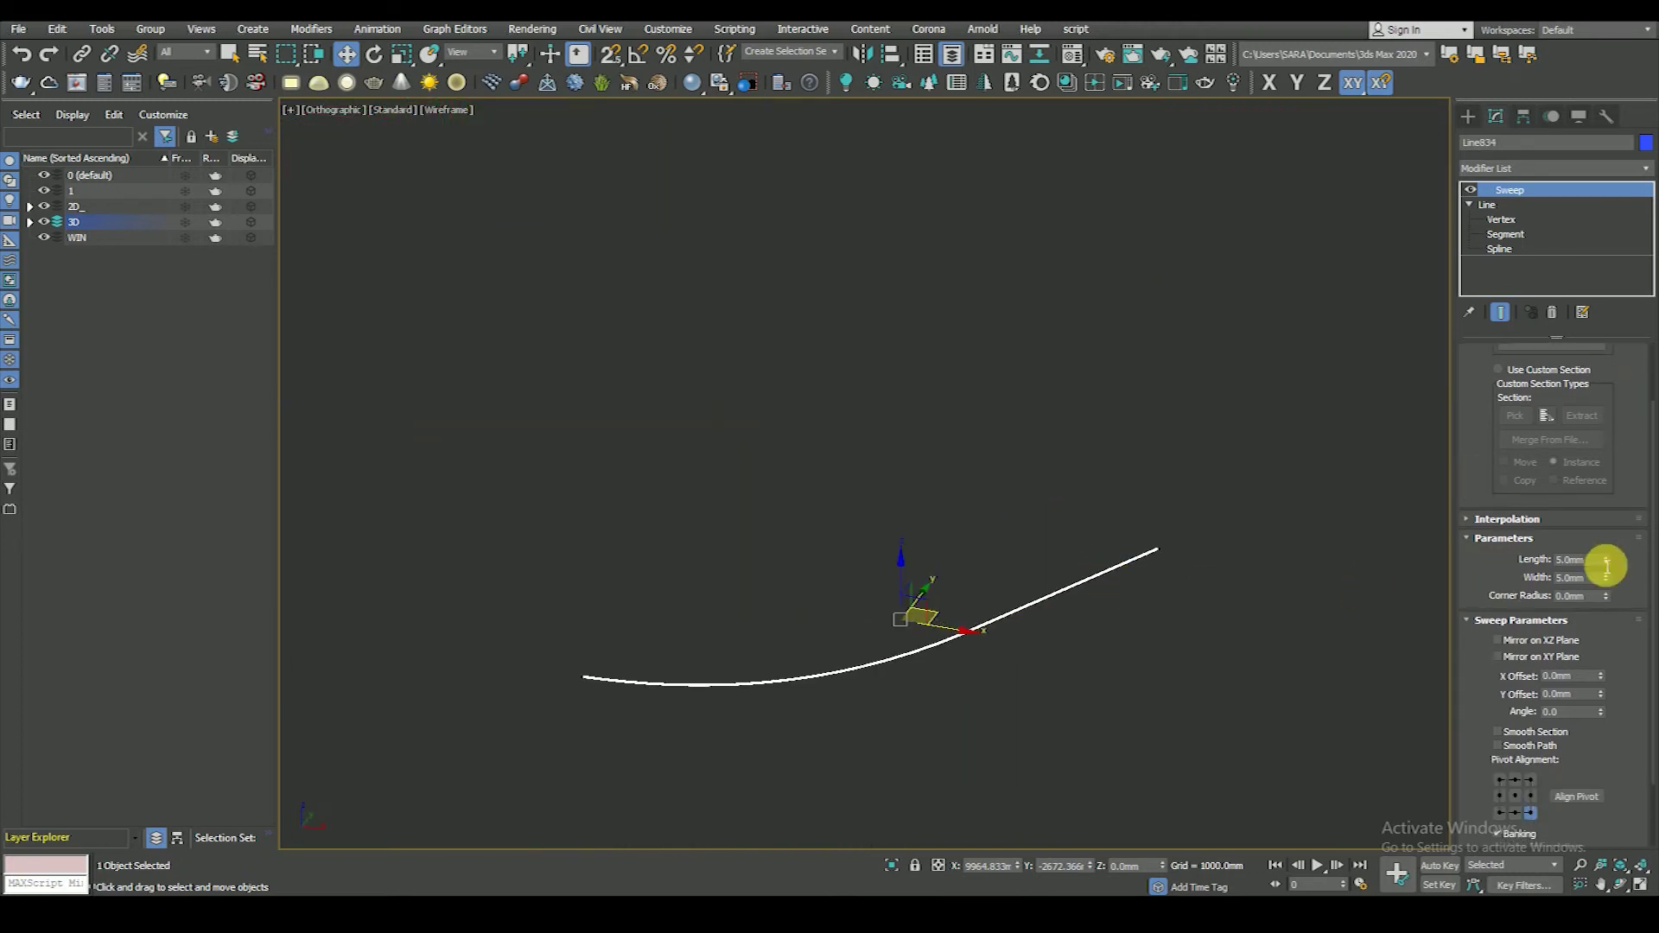
pyautogui.moveTo(1606, 560); pyautogui.dragTo(1618, 133)
# - In the front view, size the bar to 1900 mm so it fills the window opening
pyautogui.press('f')
pyautogui.press('z')
pyautogui.scroll(-5, 1038, 683)
pyautogui.scroll(5, 1025, 550)
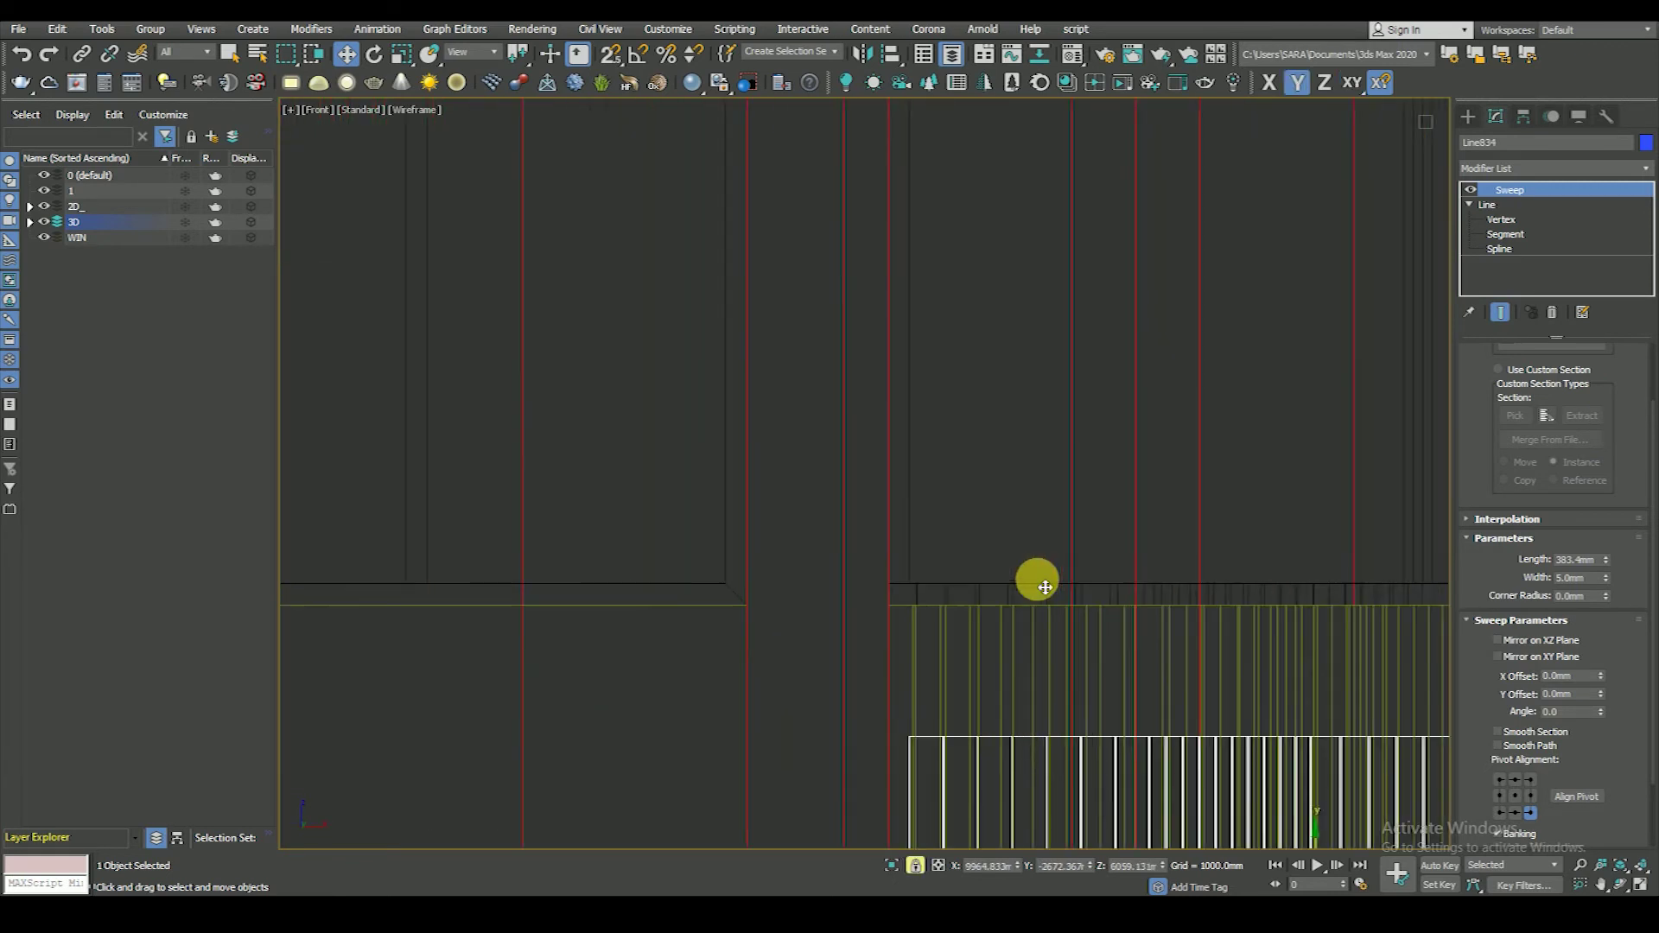
pyautogui.scroll(3, 945, 556)
pyautogui.press('s')
pyautogui.scroll(-3, 918, 597)
pyautogui.scroll(3, 937, 603)
pyautogui.scroll(-3, 922, 622)
pyautogui.scroll(2, 897, 600)
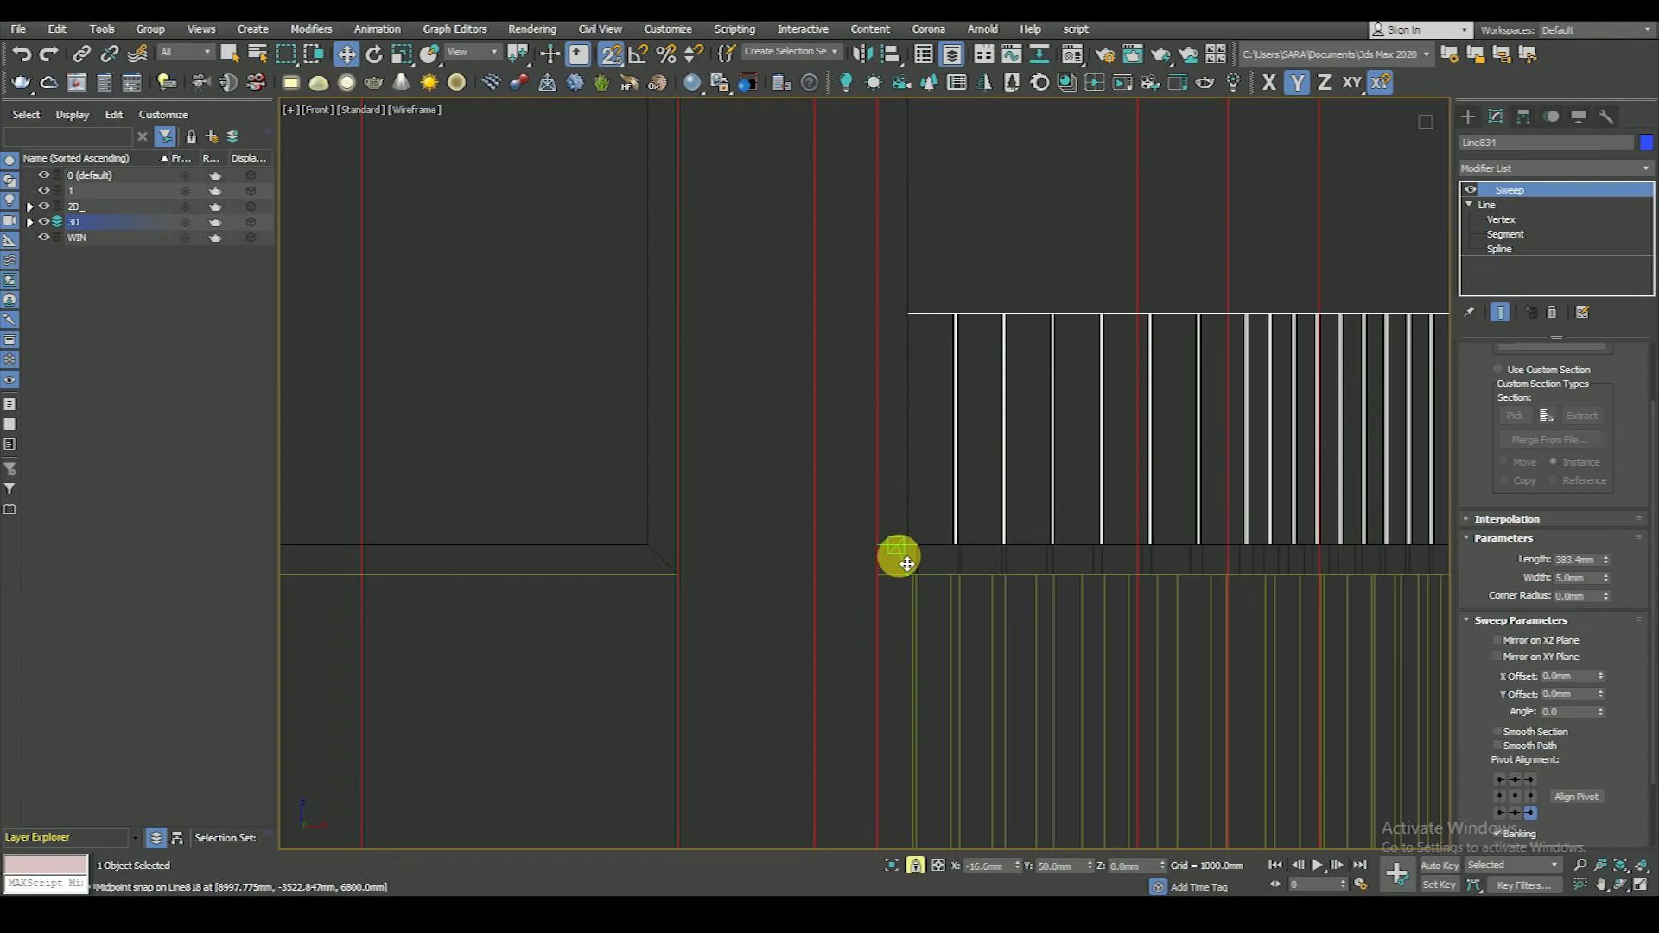
pyautogui.scroll(-5, 950, 605)
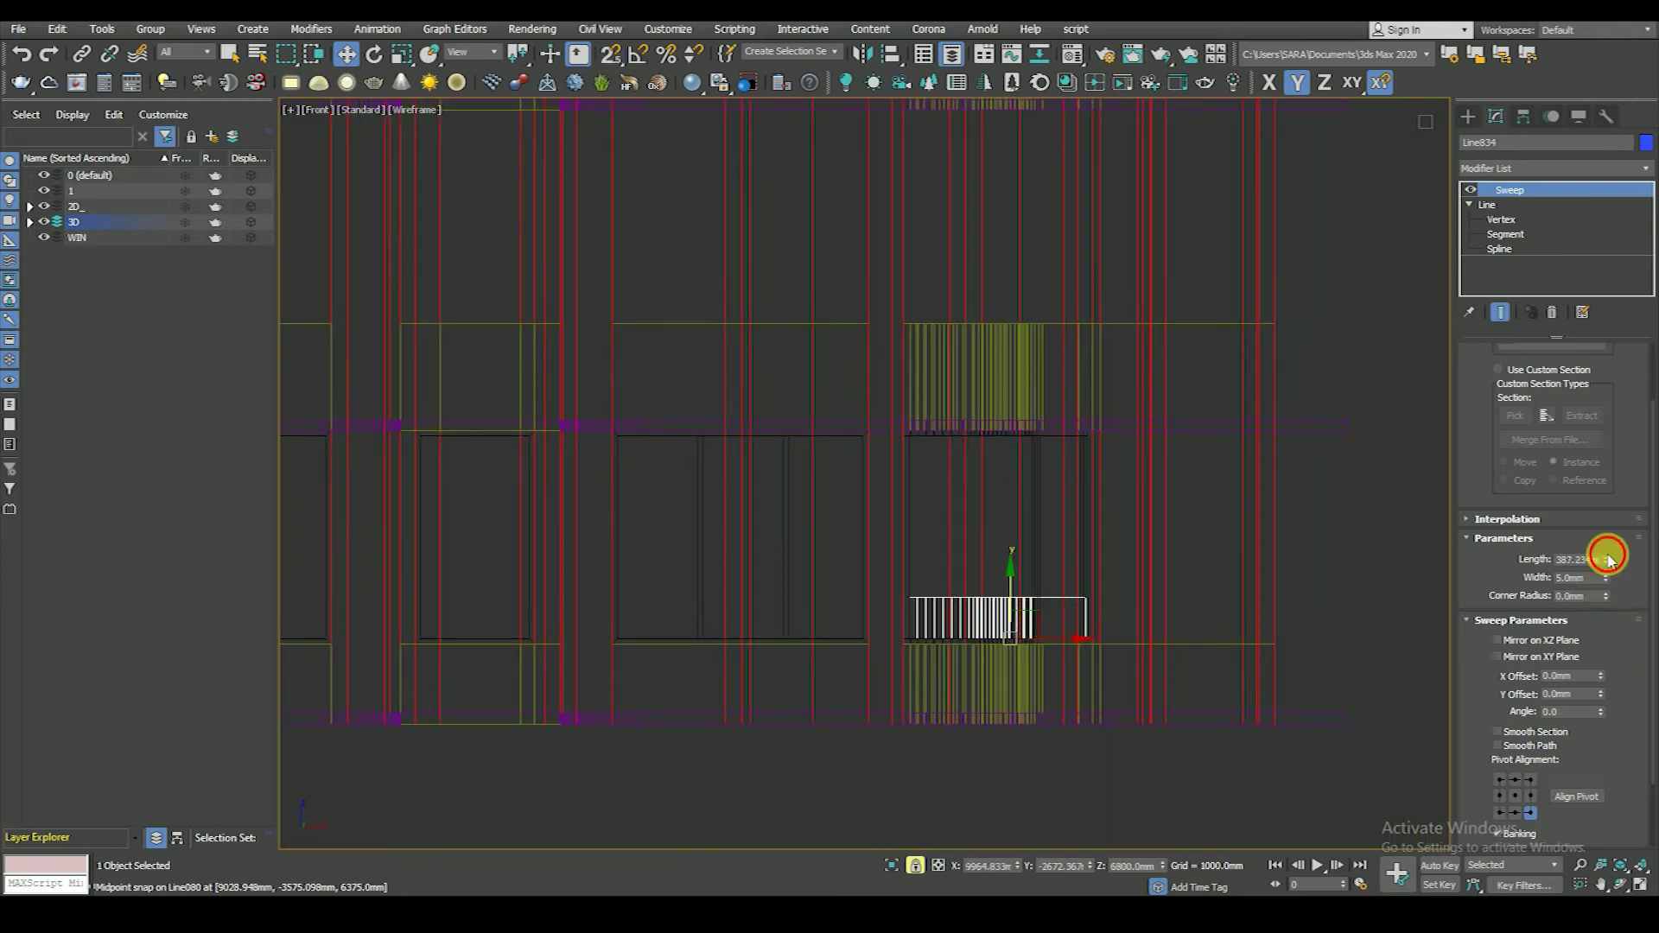
pyautogui.moveTo(1610, 560); pyautogui.dragTo(1568, 223)
pyautogui.scroll(5, 1111, 471)
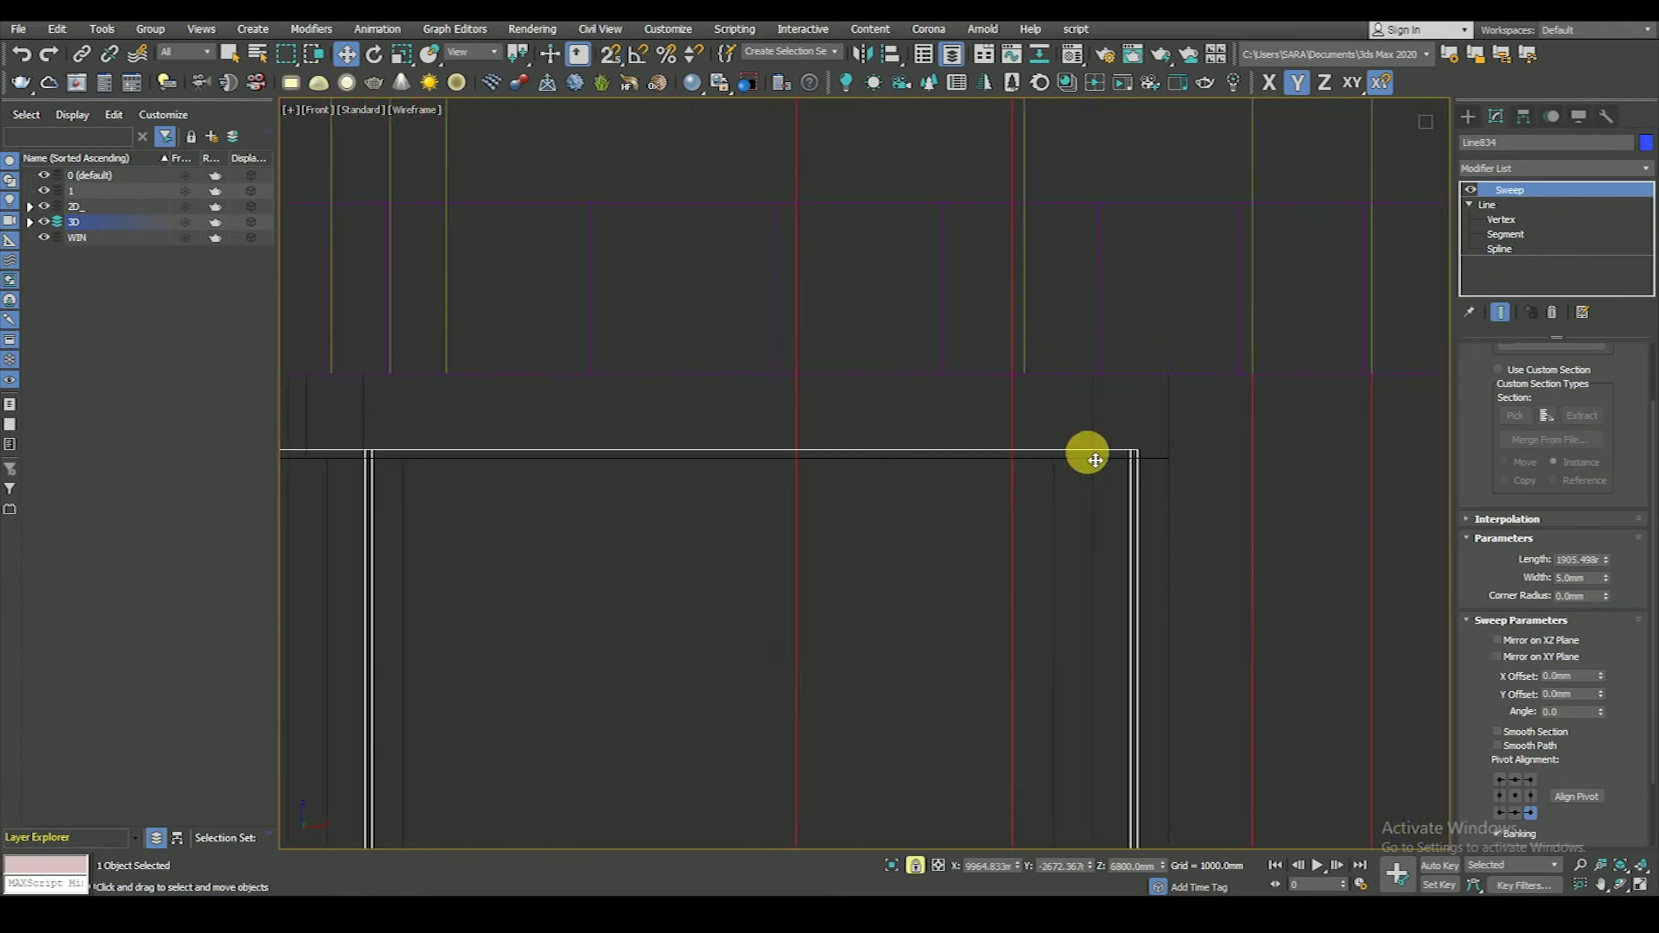
pyautogui.scroll(1, 1085, 453)
pyautogui.moveTo(1620, 568); pyautogui.dragTo(1593, 573)
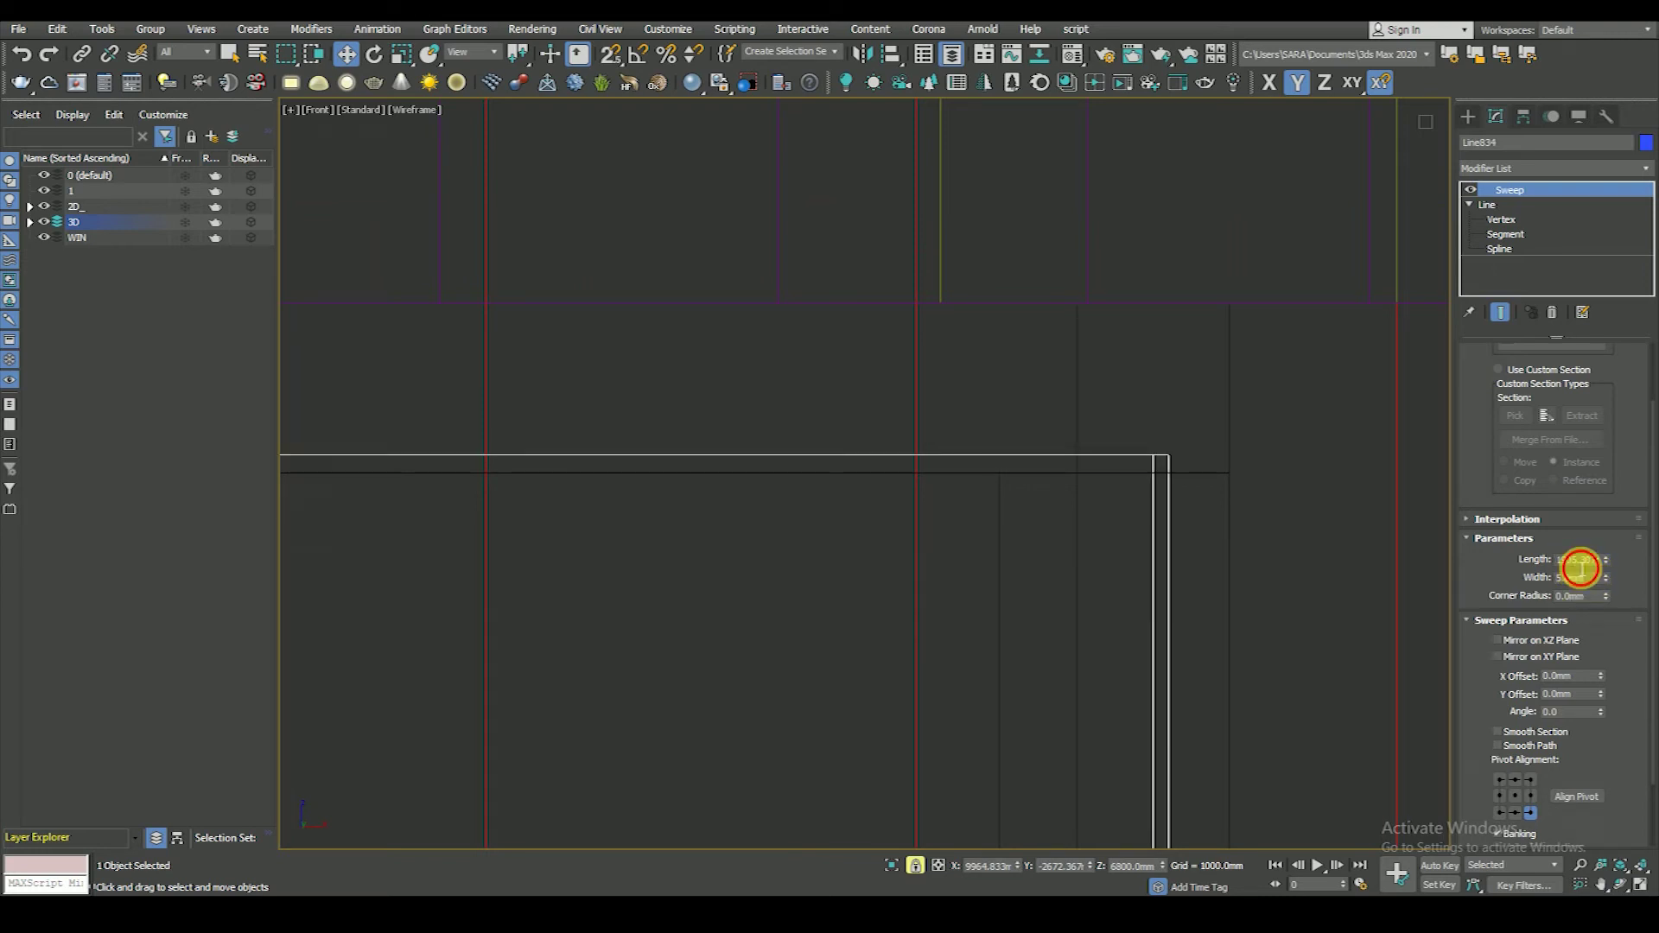
pyautogui.scroll(-5, 1109, 606)
# - Show the model shaded with edged faces and select the blue curved glass
pyautogui.press('F3')
pyautogui.keyDown('alt'); pyautogui.moveTo(1015, 556); pyautogui.dragTo(949, 637, button='middle'); pyautogui.keyUp('alt')
pyautogui.scroll(5, 948, 637)
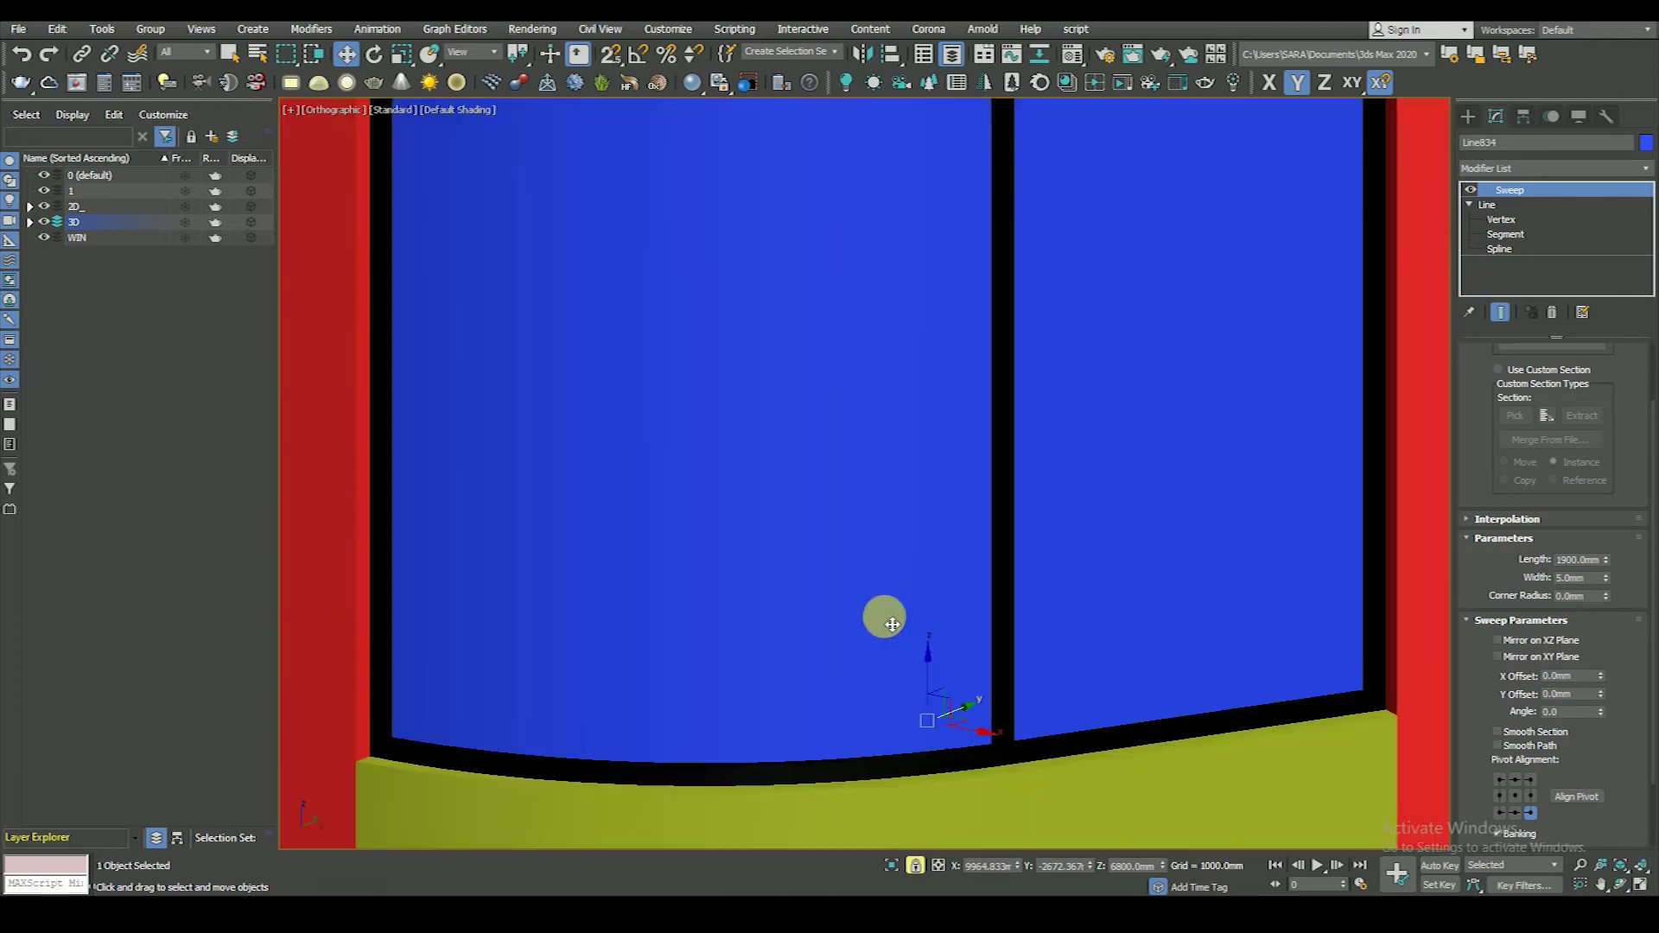
pyautogui.press('F4')
pyautogui.scroll(-2, 895, 588)
pyautogui.scroll(-3, 898, 562)
pyautogui.scroll(-2, 916, 553)
pyautogui.hotkey('ctrl', 'd')
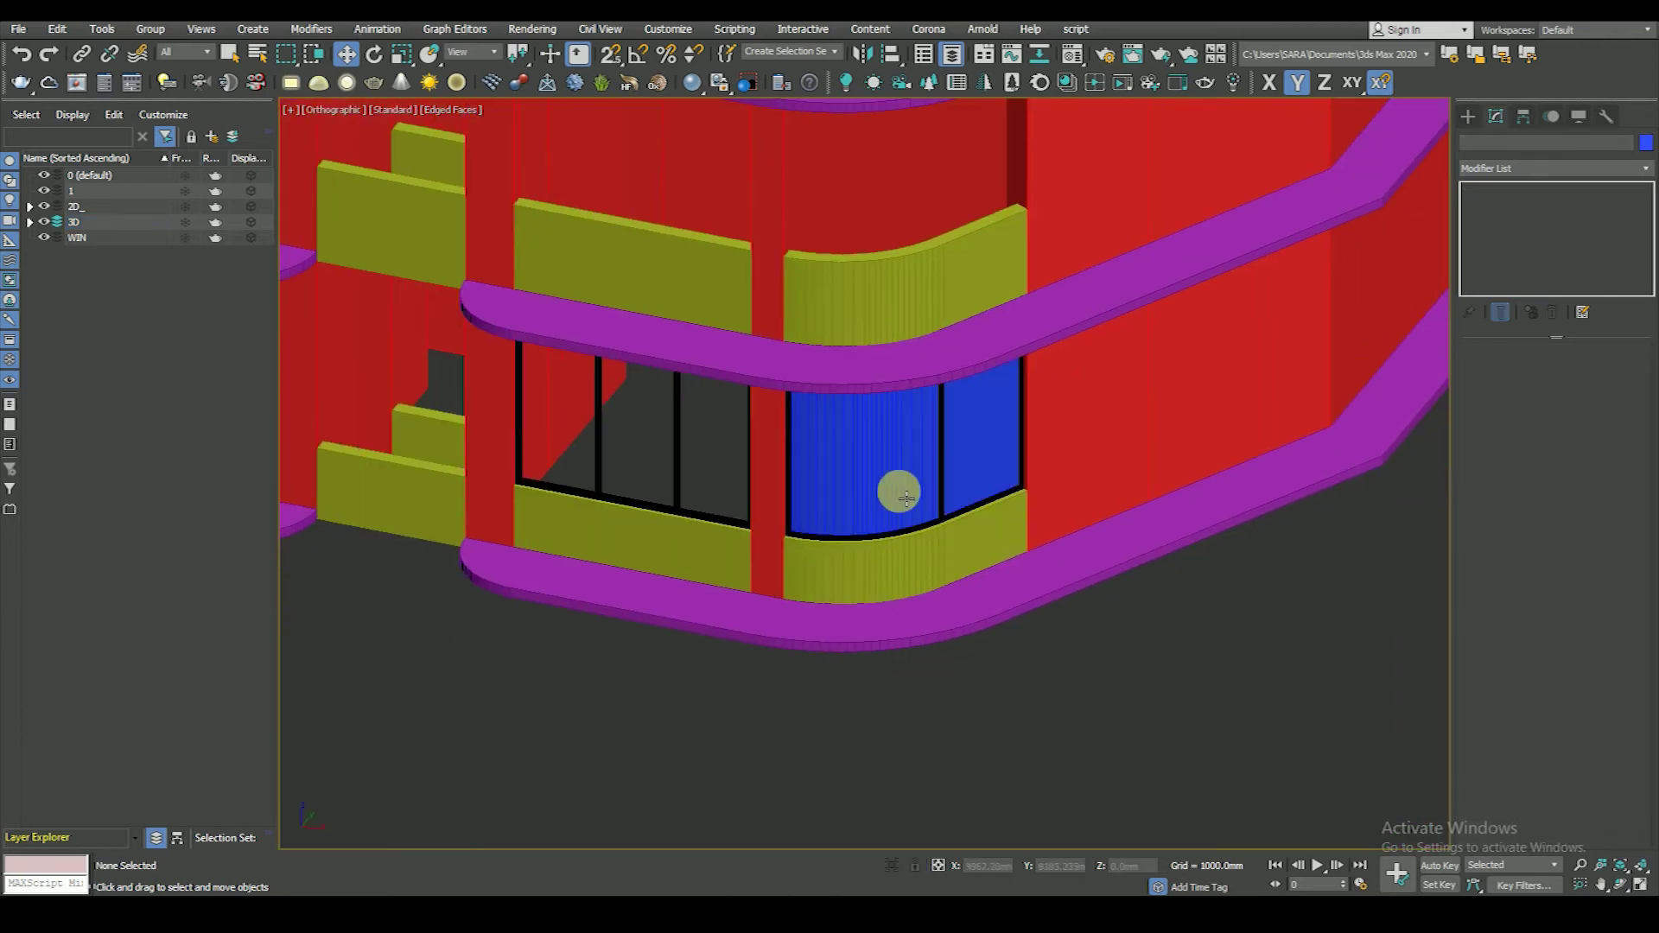
pyautogui.scroll(4, 903, 510)
pyautogui.click(882, 471)
pyautogui.scroll(4, 874, 585)
pyautogui.scroll(-2, 944, 633)
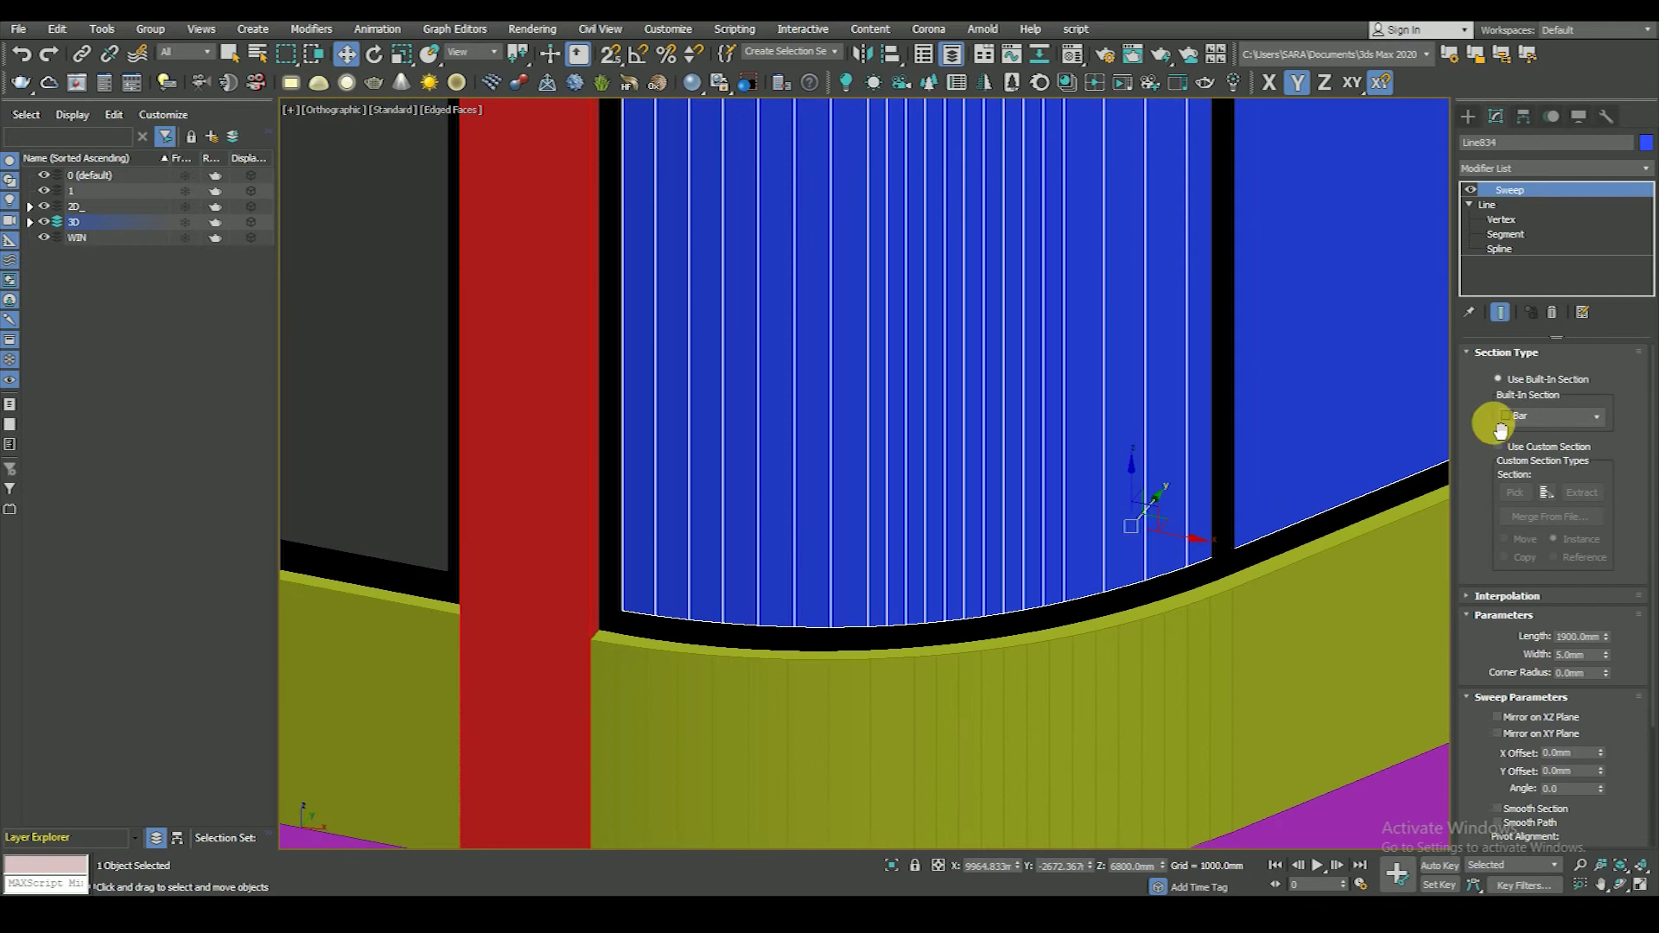
# - Review the underlying line's rendering and interpolation settings, then return to the Sweep
pyautogui.click(1490, 204)
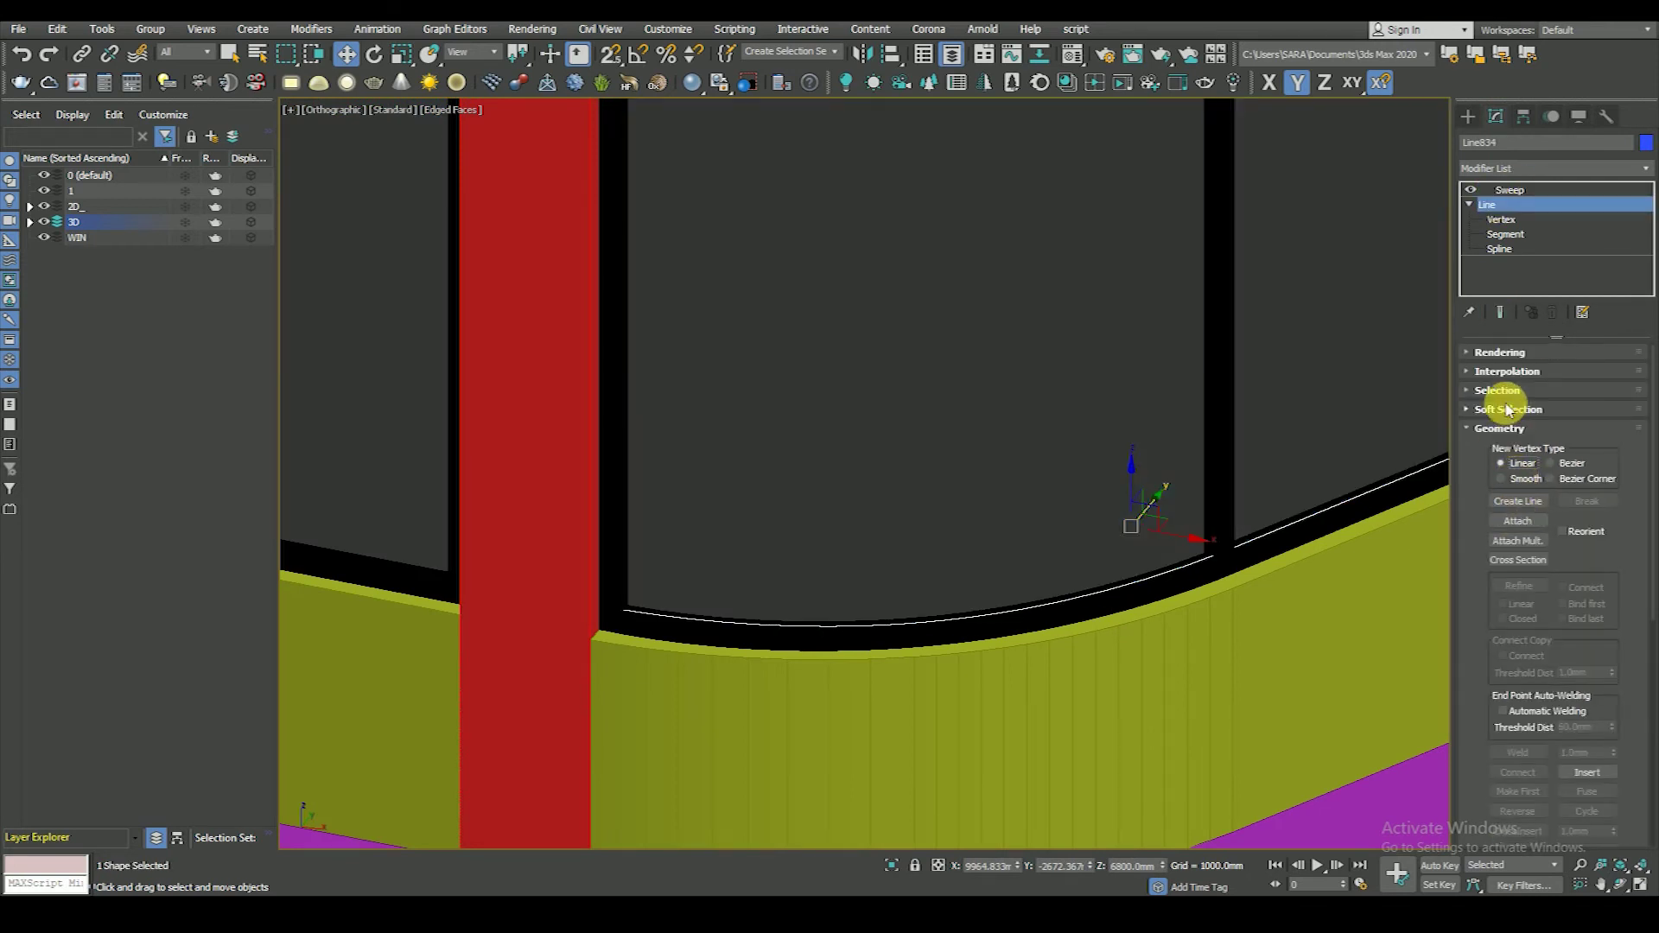
pyautogui.click(1502, 352)
pyautogui.click(1511, 374)
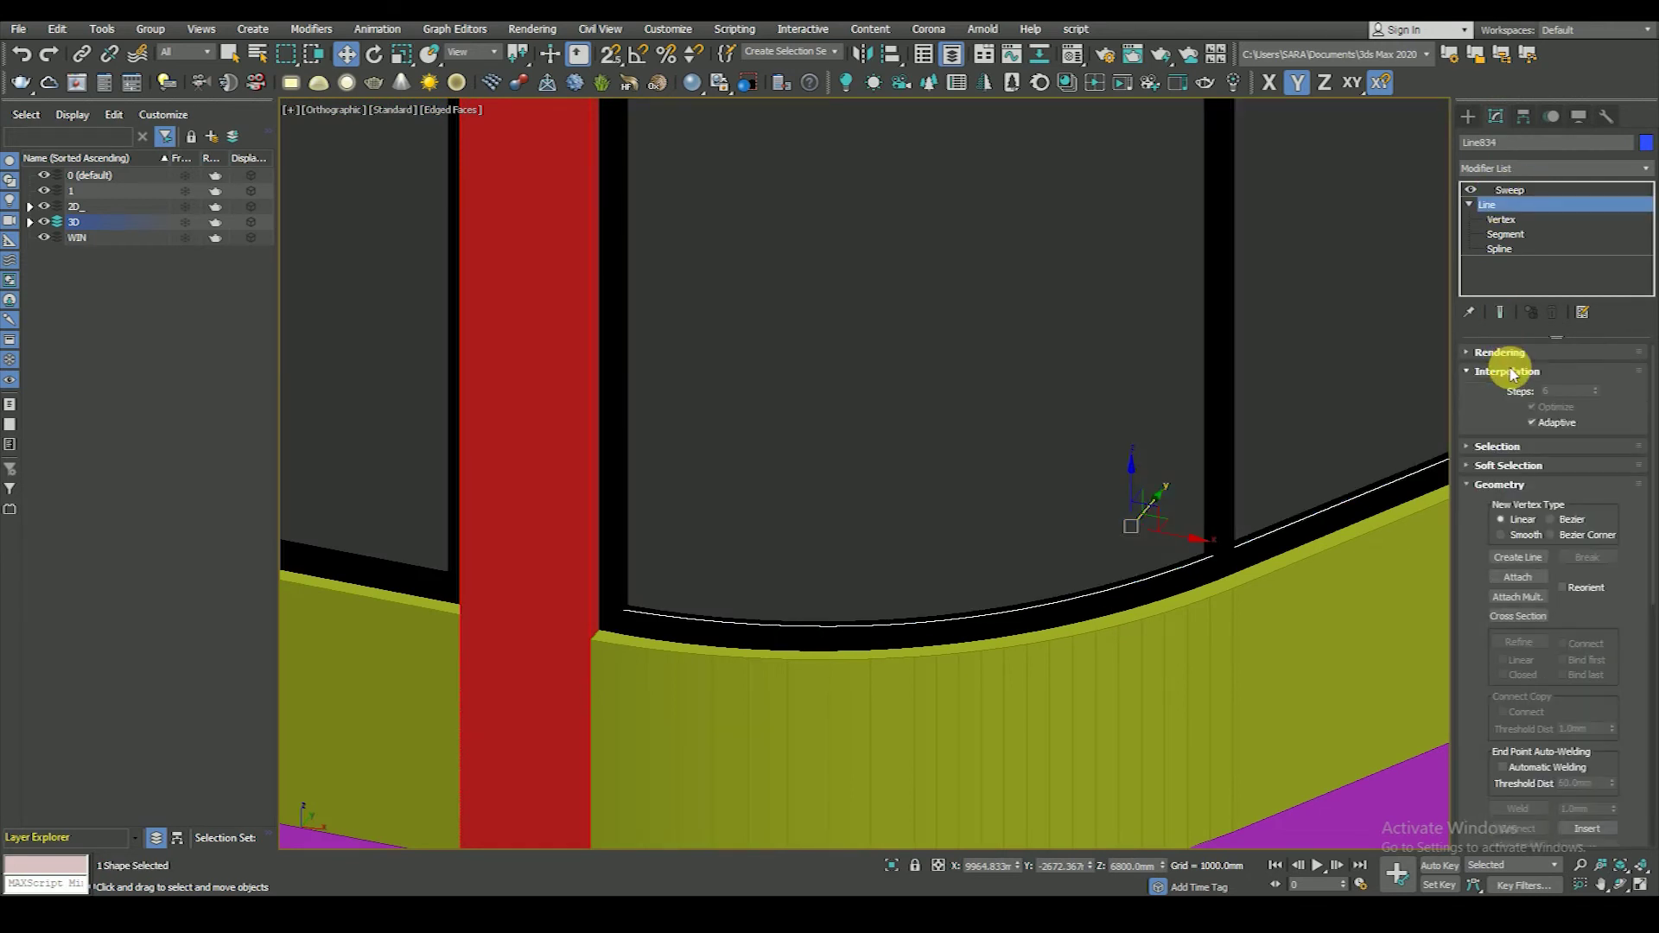
pyautogui.click(1510, 190)
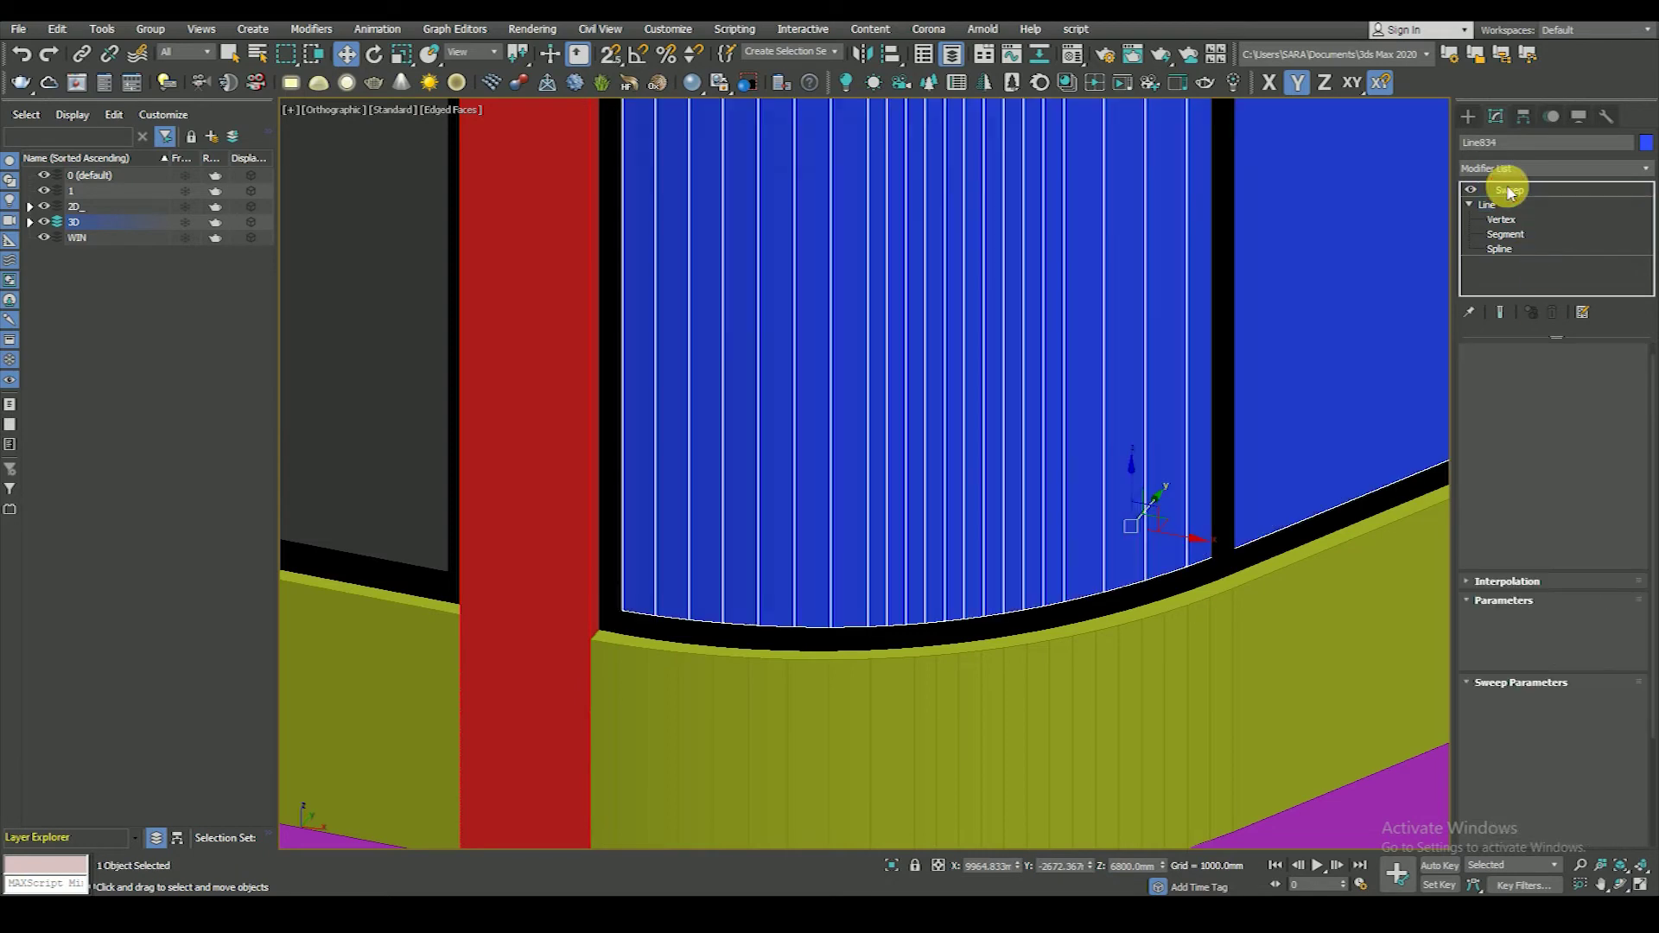
pyautogui.scroll(-5, 1111, 426)
pyautogui.click(1241, 711)
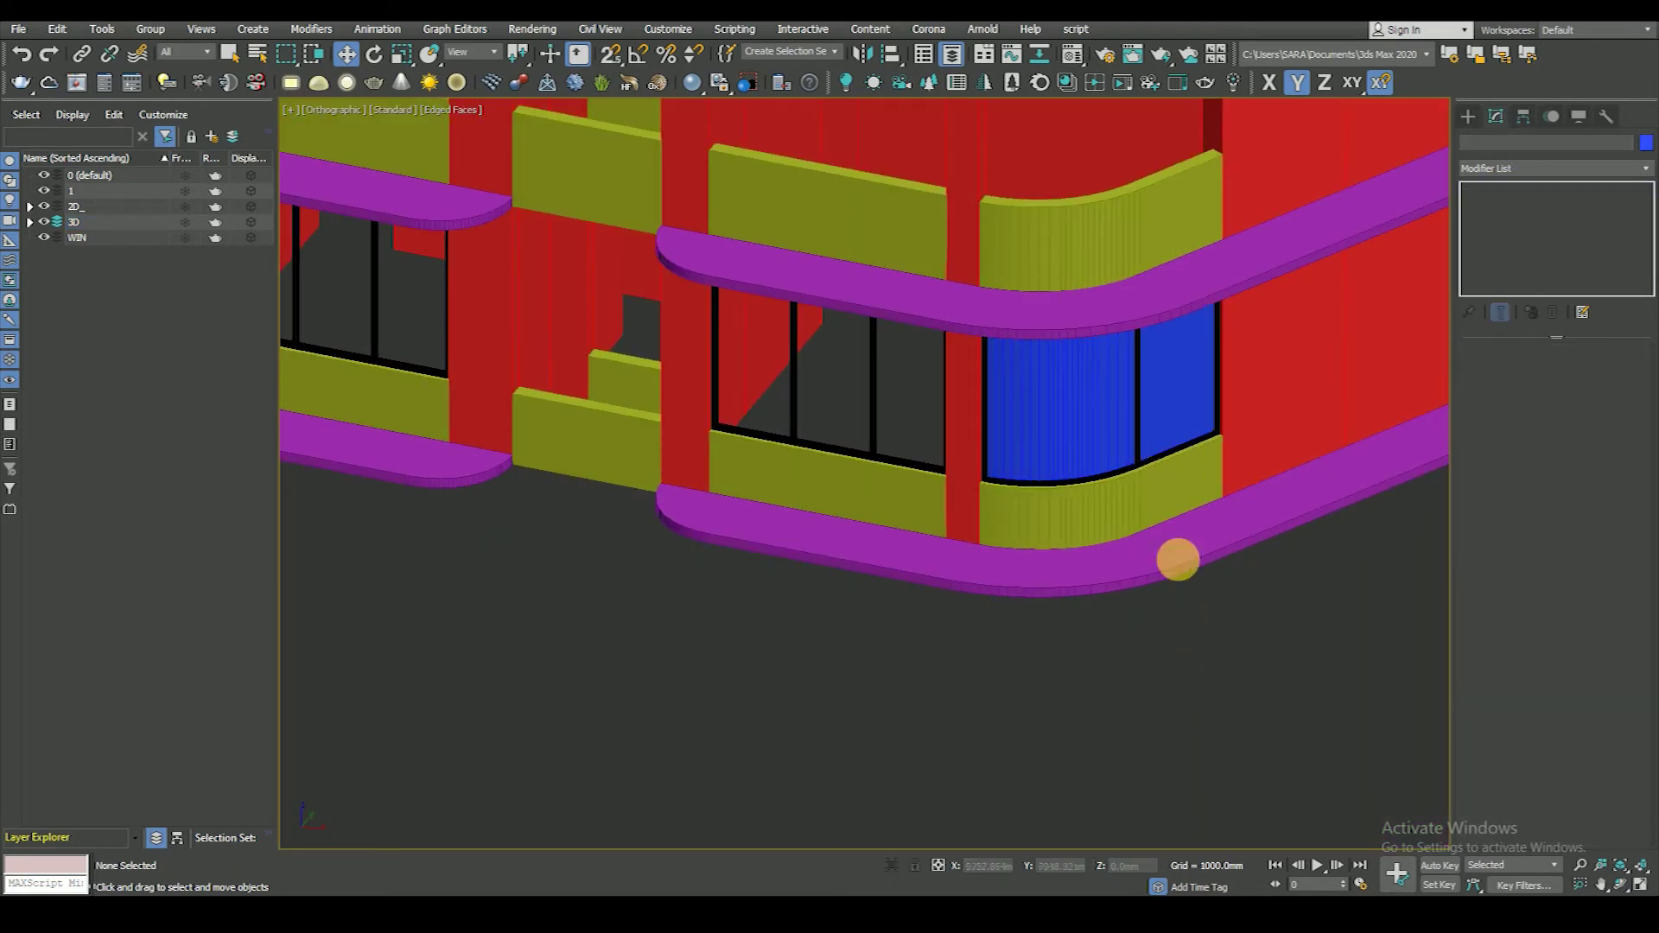
pyautogui.scroll(3, 1115, 463)
pyautogui.scroll(3, 1003, 484)
# - Hide face edges and show the Top view in wireframe, panned right
pyautogui.click(989, 471)
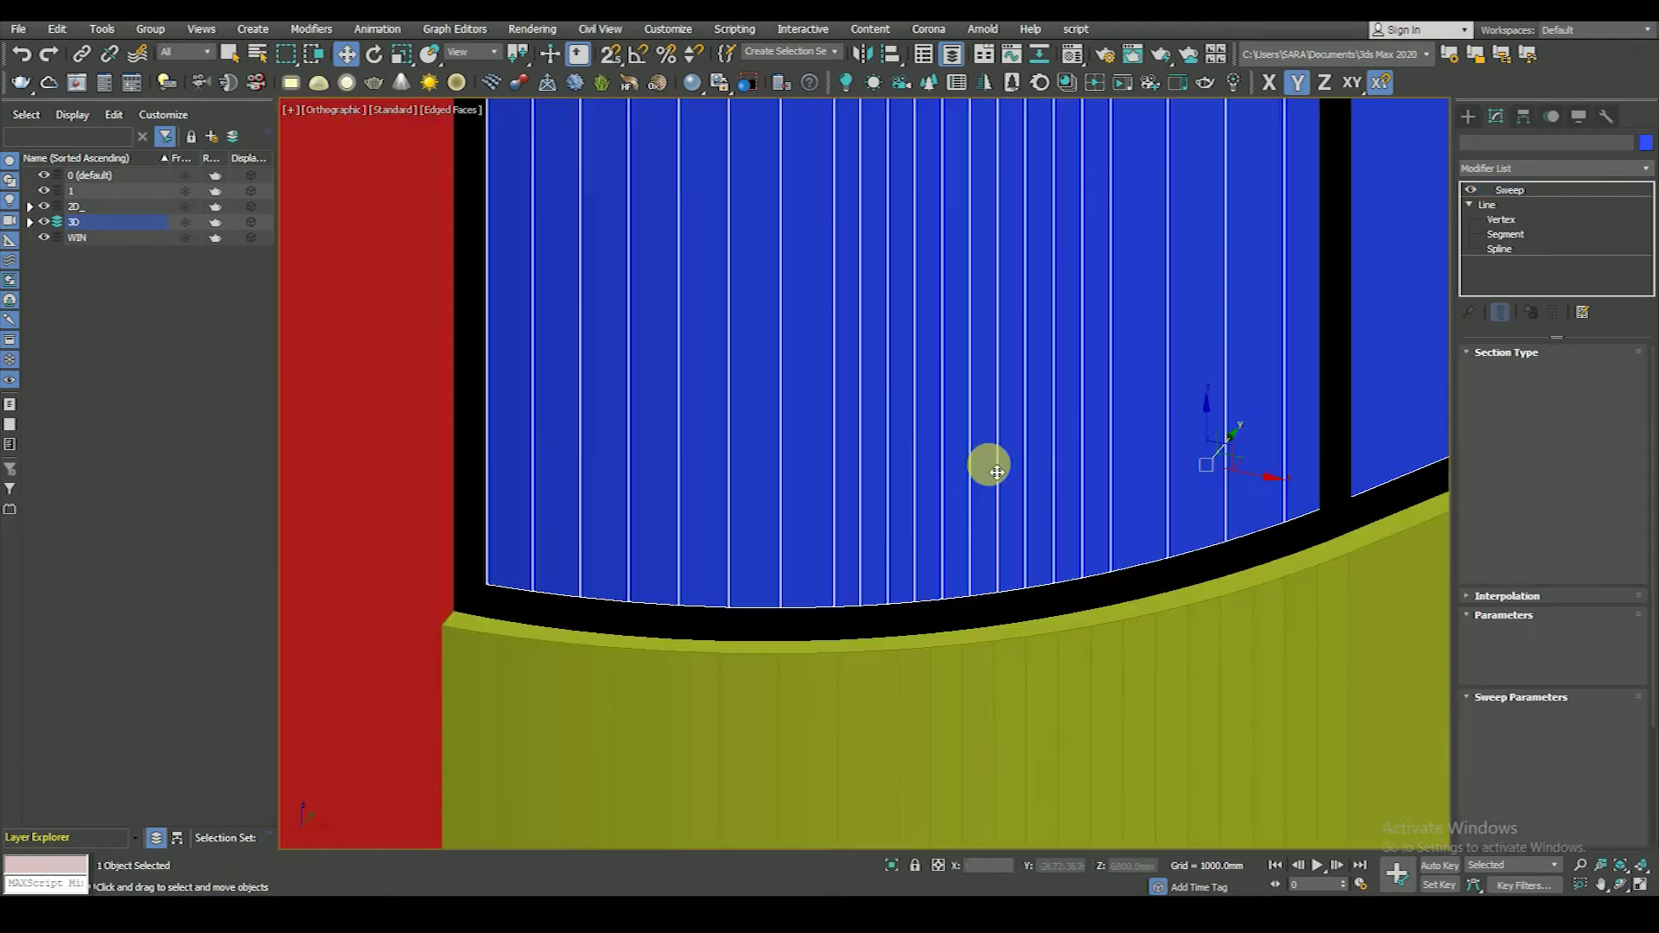
pyautogui.press('F4')
pyautogui.press('t')
pyautogui.press('F3')
pyautogui.scroll(-6, 989, 510)
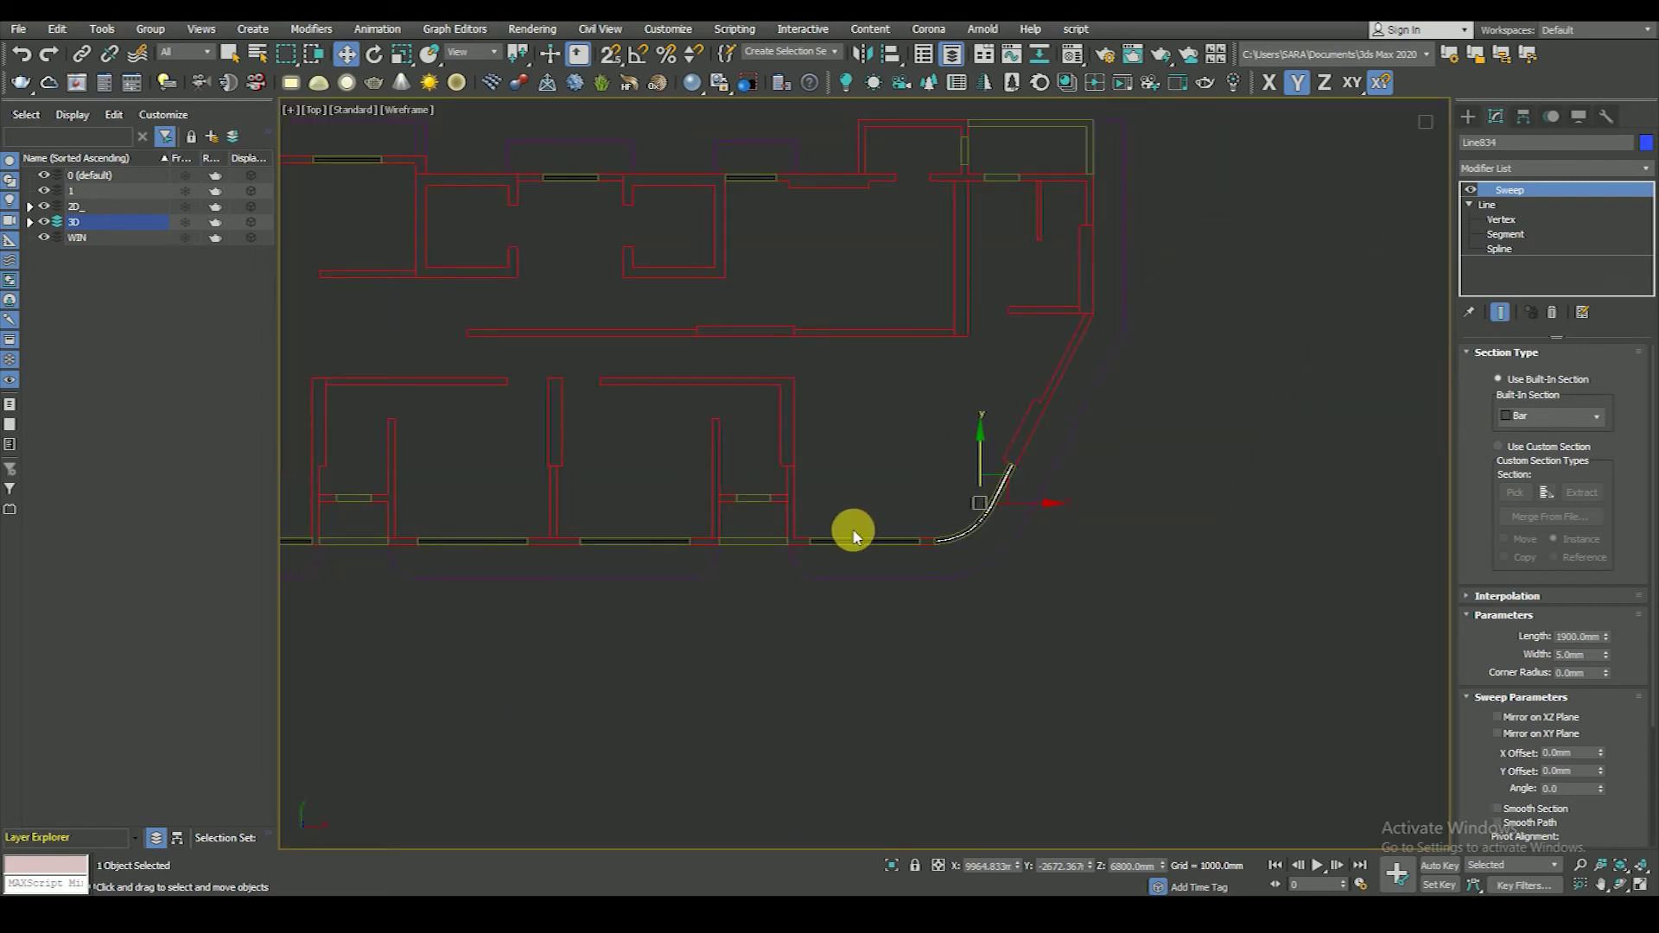
pyautogui.moveTo(954, 512); pyautogui.dragTo(908, 593, button='middle')
pyautogui.click(916, 645)
pyautogui.click(1469, 116)
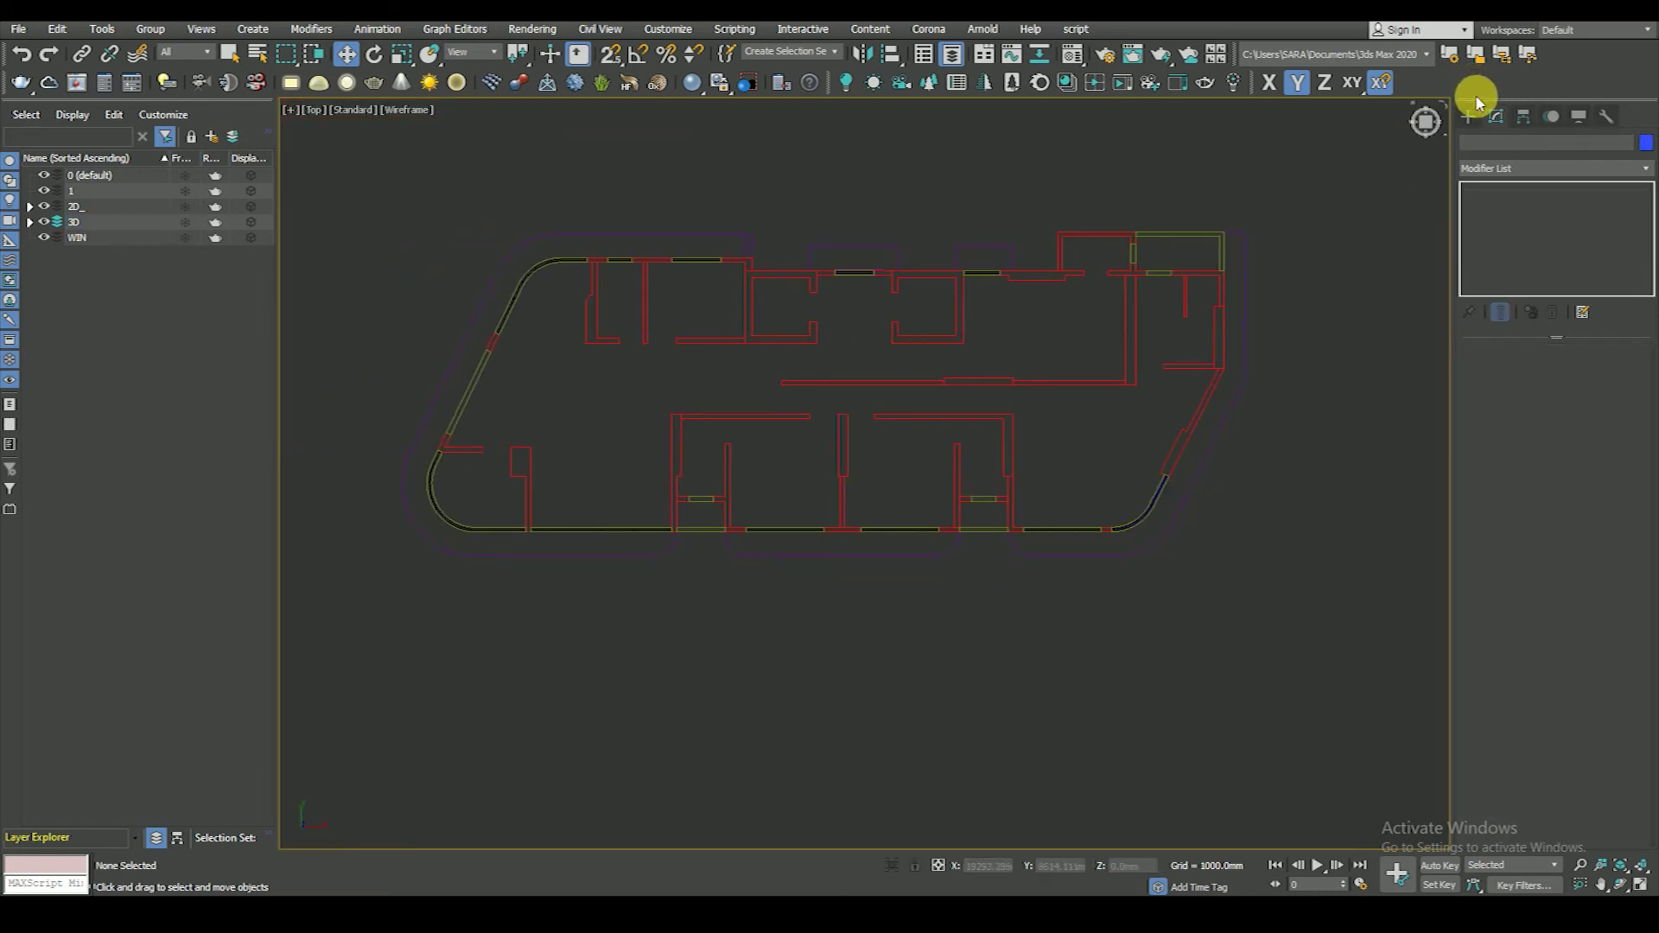
# - Draw a snapped straight line from a wall point to the wall midpoint across the first opening
pyautogui.click(1535, 240)
pyautogui.scroll(3, 532, 545)
pyautogui.scroll(2, 944, 556)
pyautogui.scroll(-1, 796, 517)
pyautogui.scroll(-5, 795, 517)
pyautogui.scroll(3, 1190, 470)
pyautogui.scroll(3, 1222, 541)
pyautogui.press('s')
pyautogui.click(1242, 532)
pyautogui.scroll(-3, 1339, 494)
pyautogui.scroll(3, 657, 517)
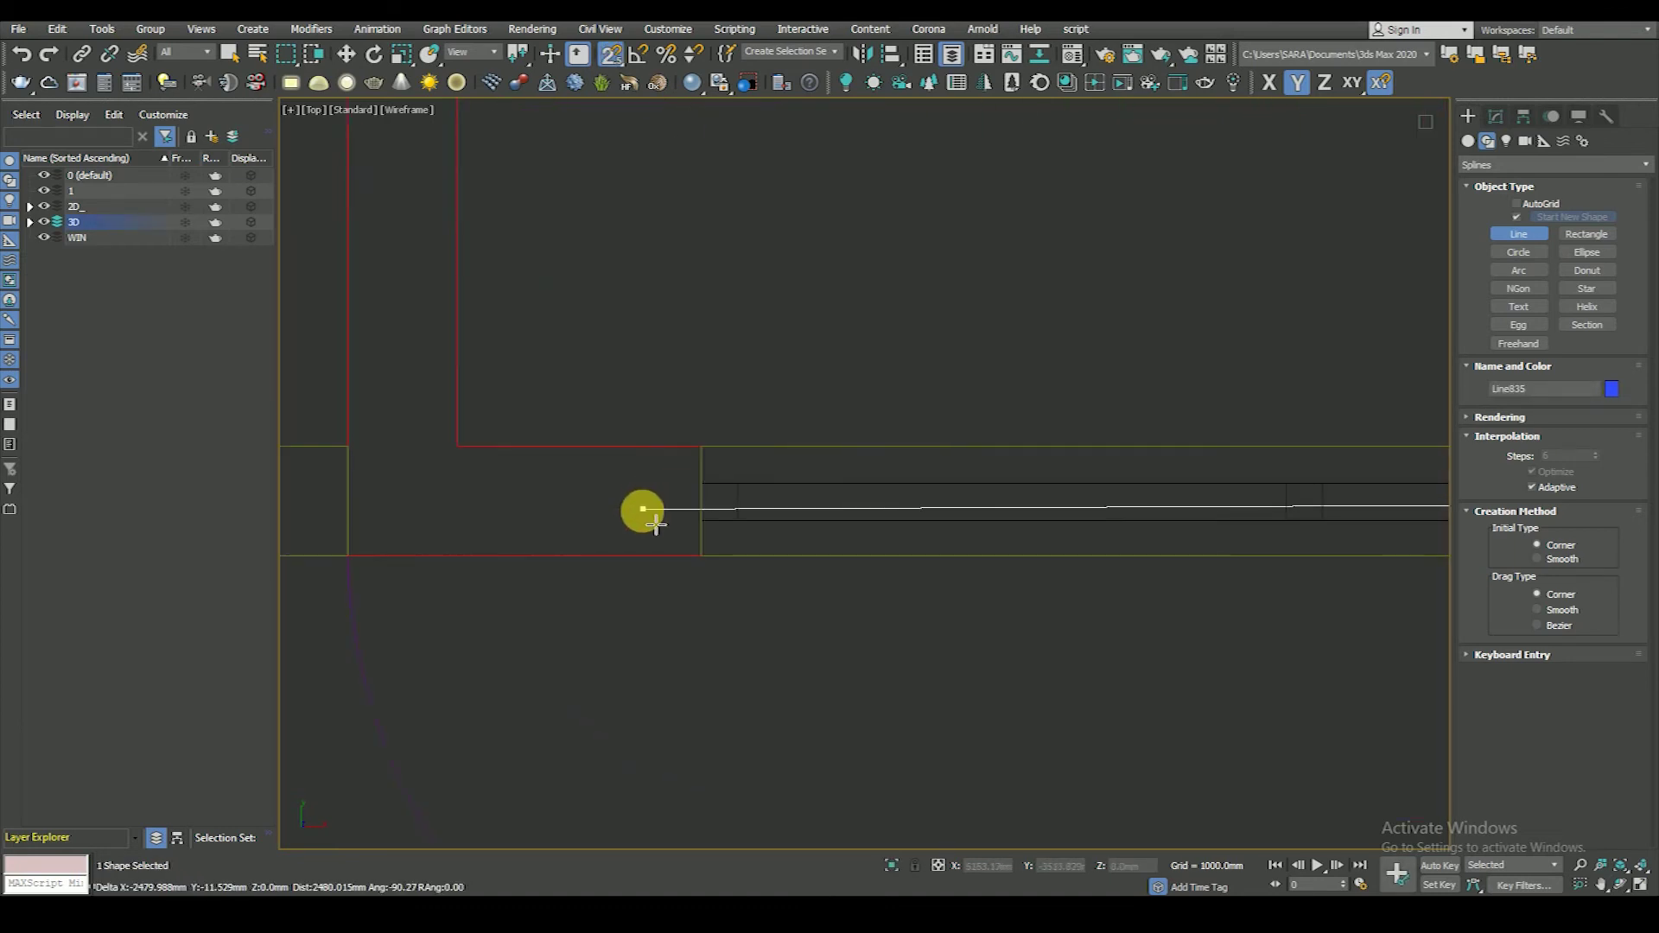
pyautogui.click(757, 523)
pyautogui.rightClick(741, 553)
# - Check the new line's vertices at vertex sub-object level
pyautogui.scroll(-5, 752, 571)
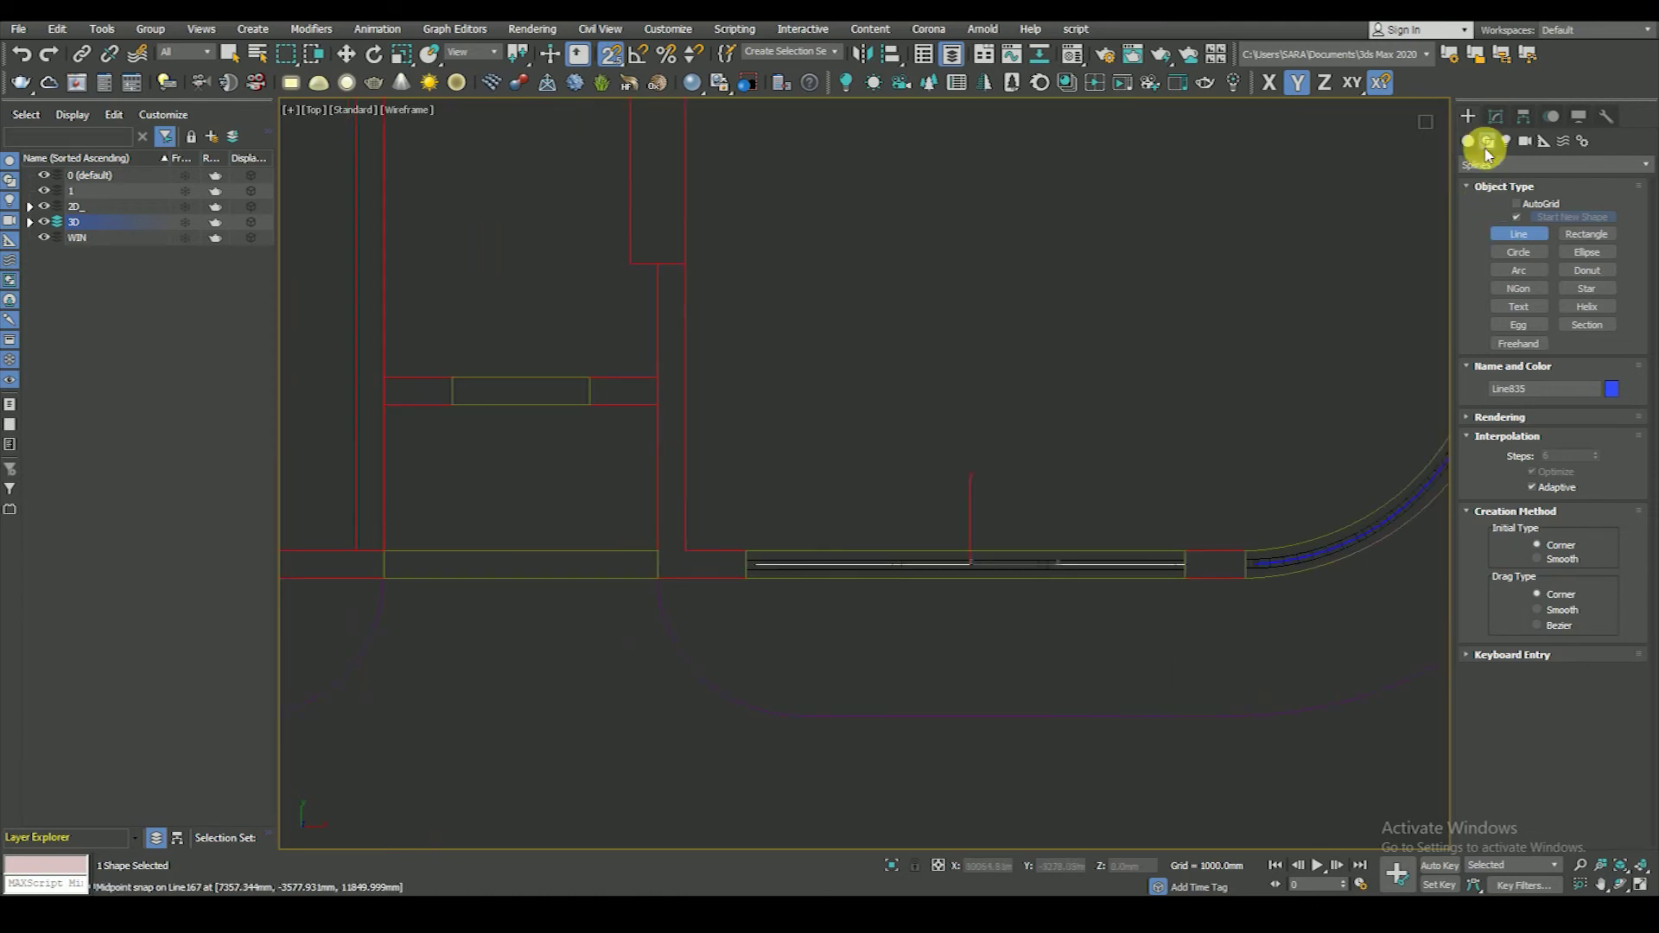
pyautogui.click(1496, 116)
pyautogui.click(1469, 189)
pyautogui.press('1')
pyautogui.scroll(3, 1139, 508)
pyautogui.click(1187, 552)
pyautogui.scroll(-5, 1279, 445)
pyautogui.click(1486, 191)
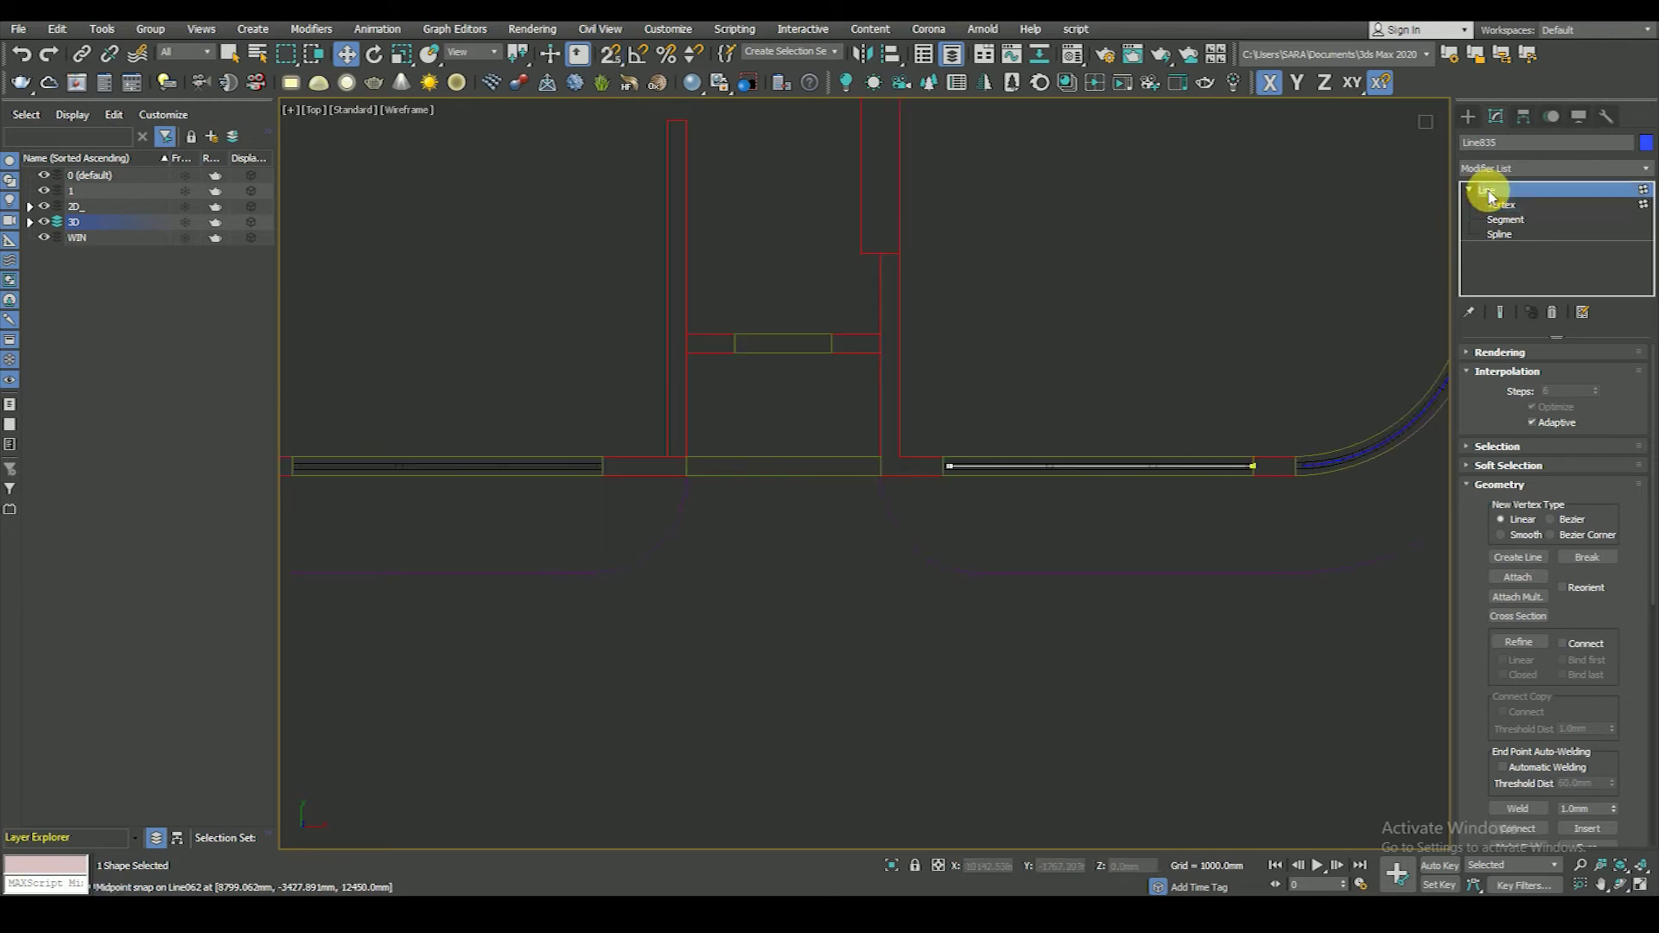
# - Draw a second snapped line between the midpoints of the next window opening
pyautogui.click(1469, 115)
pyautogui.click(1519, 234)
pyautogui.moveTo(726, 516); pyautogui.dragTo(864, 510, button='middle')
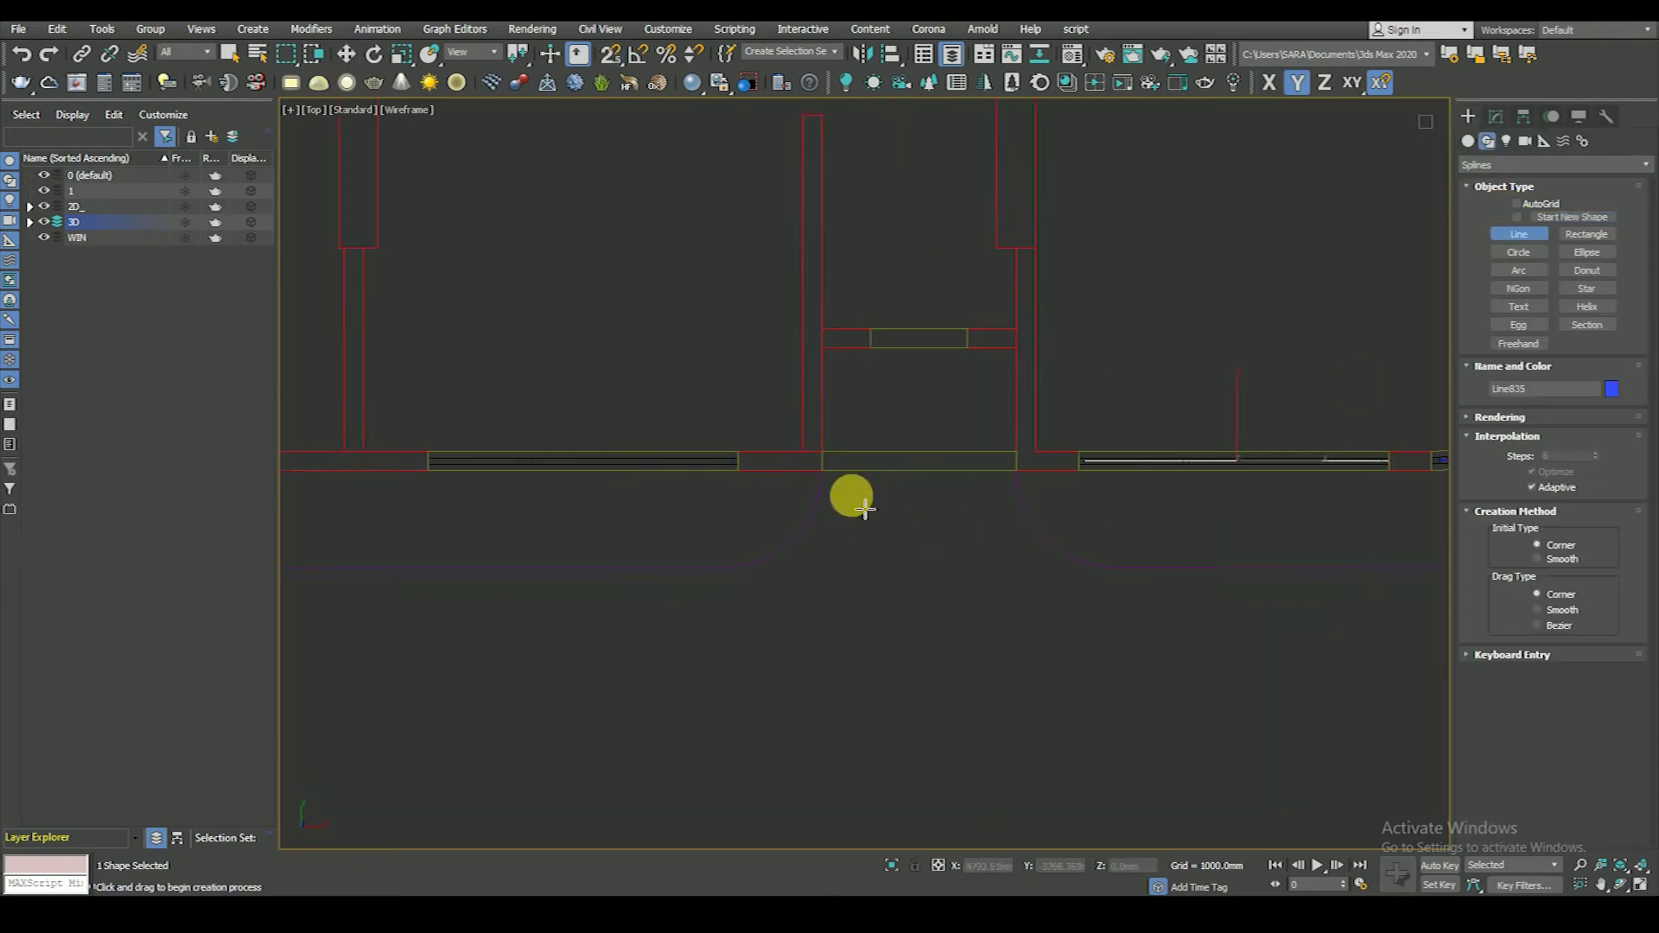
pyautogui.scroll(4, 864, 510)
pyautogui.press('s')
pyautogui.scroll(2, 730, 471)
pyautogui.scroll(2, 704, 440)
pyautogui.click(716, 456)
pyautogui.scroll(-4, 1302, 444)
pyautogui.click(539, 445)
pyautogui.rightClick(765, 530)
pyautogui.scroll(-4, 700, 518)
pyautogui.scroll(6, 1028, 467)
# - Trace a new line from the window's right end to its left end and the next wall midpoint
pyautogui.click(1078, 381)
pyautogui.scroll(-2, 1077, 381)
pyautogui.click(490, 383)
pyautogui.scroll(-2, 1122, 463)
pyautogui.scroll(-2, 801, 493)
pyautogui.scroll(3, 848, 458)
pyautogui.scroll(2, 830, 445)
pyautogui.scroll(-3, 1223, 456)
pyautogui.scroll(3, 720, 452)
pyautogui.click(613, 422)
pyautogui.scroll(-5, 981, 499)
pyautogui.scroll(2, 882, 493)
pyautogui.scroll(2, 963, 504)
pyautogui.scroll(-3, 992, 397)
pyautogui.scroll(-1, 715, 414)
pyautogui.scroll(3, 715, 389)
pyautogui.scroll(1, 821, 482)
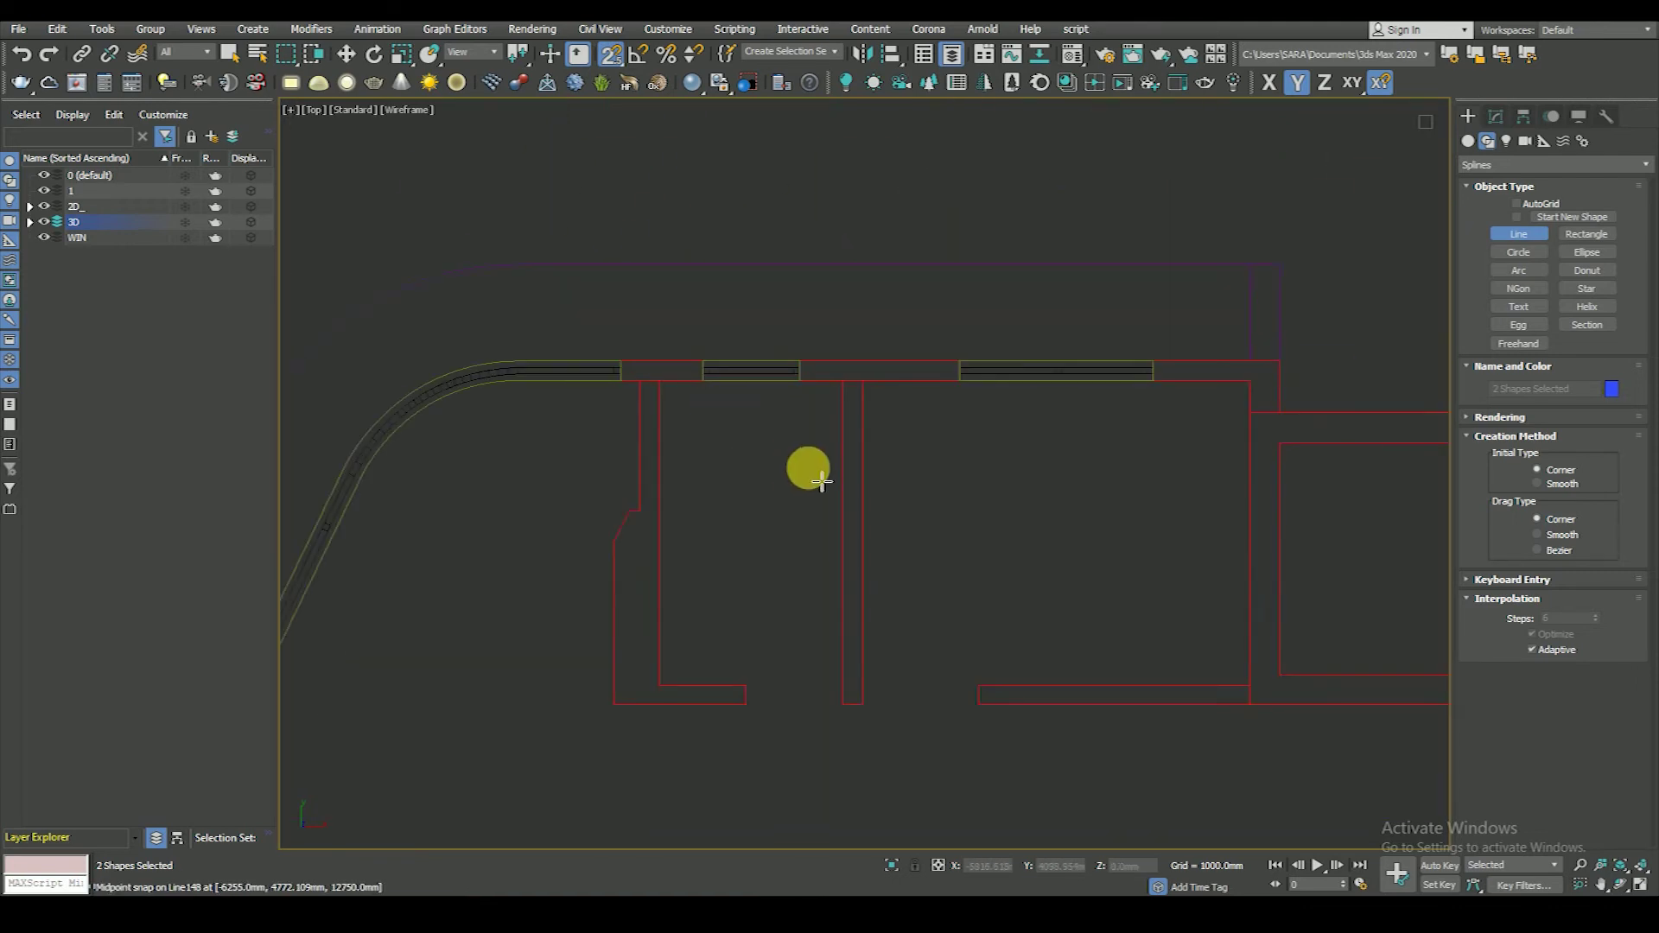
# - Draw midpoint-snapped path lines across the first two upper window openings
pyautogui.scroll(2, 692, 385)
pyautogui.scroll(4, 692, 363)
pyautogui.click(640, 394)
pyautogui.click(1411, 392)
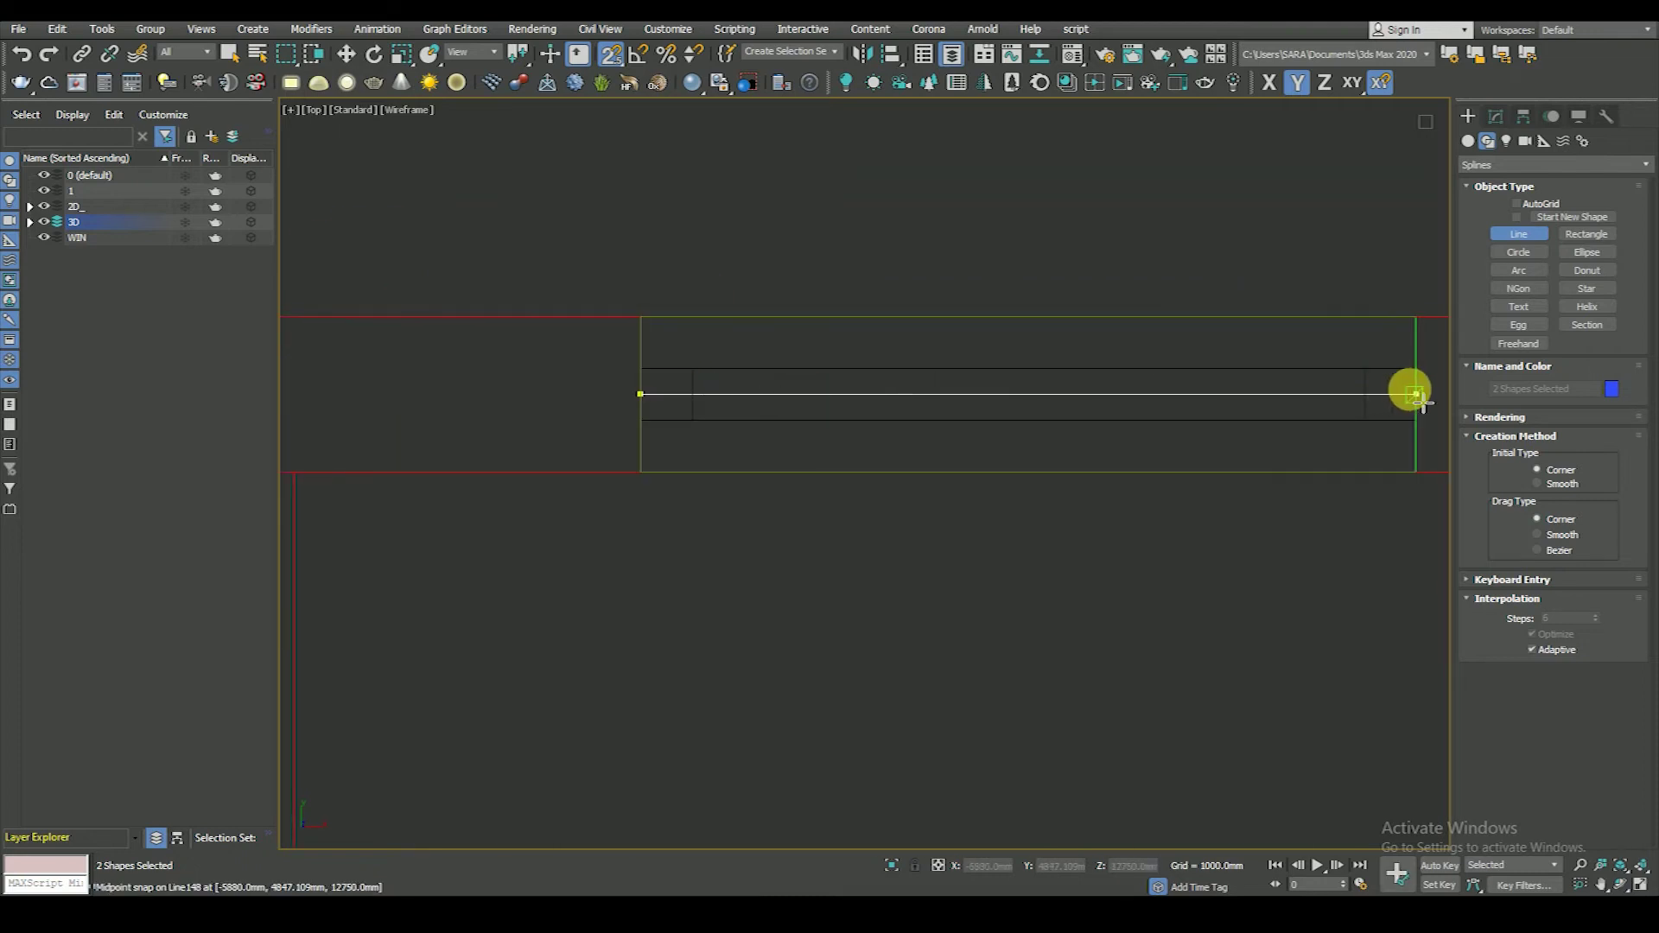
pyautogui.scroll(-2, 855, 457)
pyautogui.scroll(-1, 1026, 467)
pyautogui.scroll(1, 1026, 468)
pyautogui.scroll(-2, 933, 374)
pyautogui.scroll(3, 815, 430)
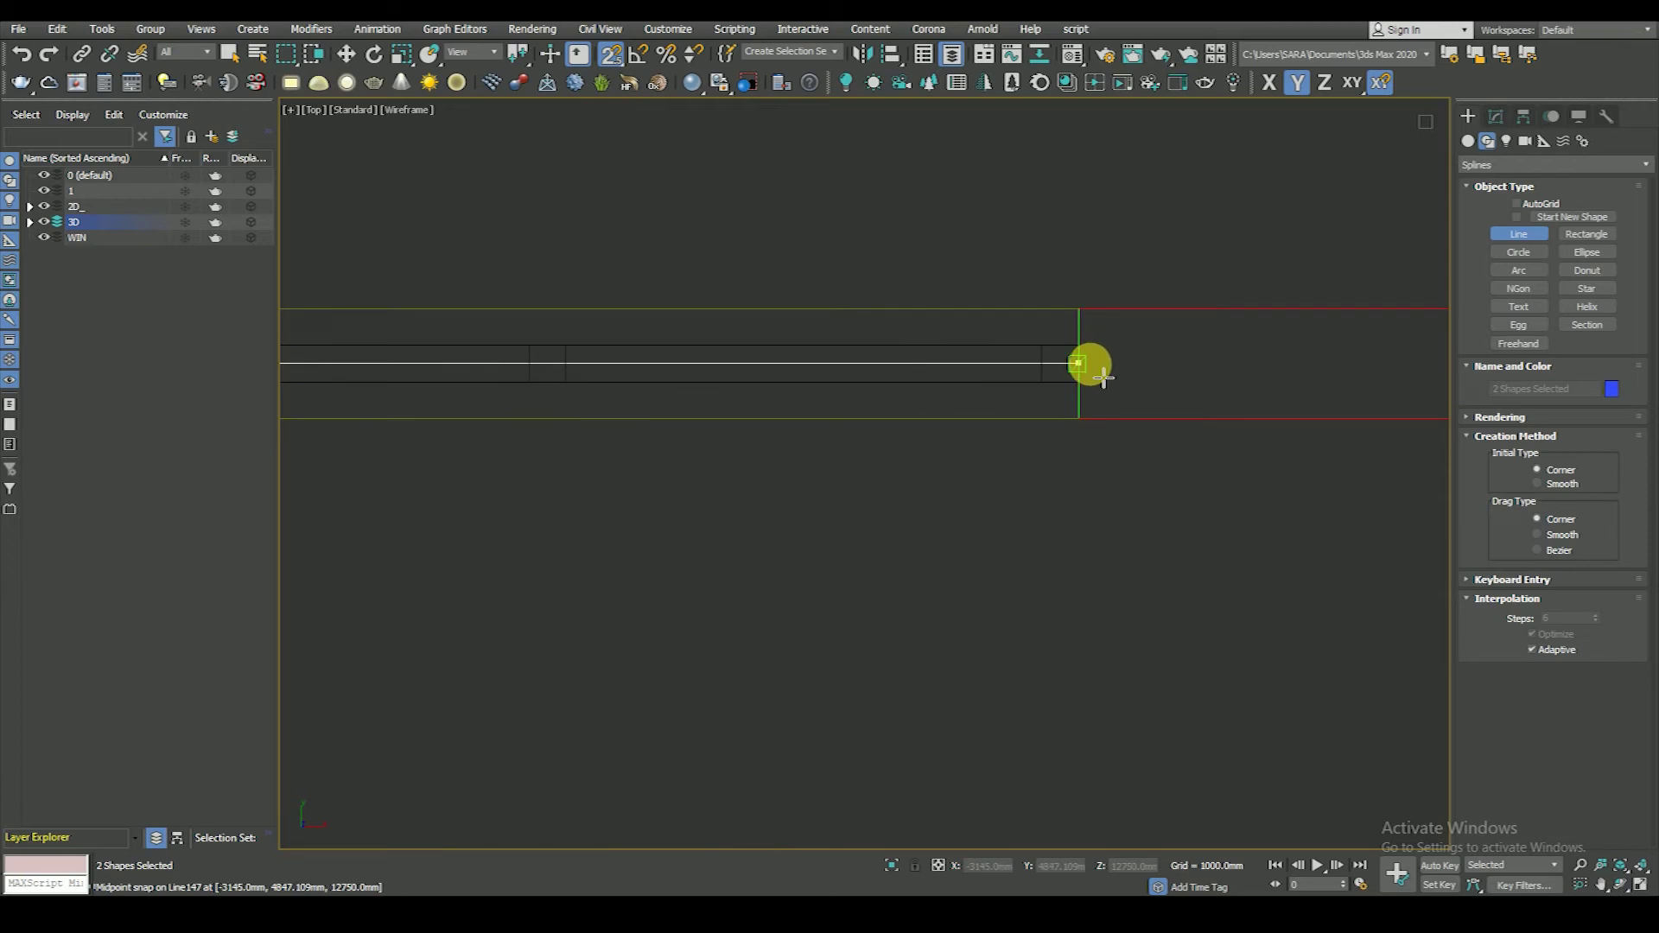
pyautogui.scroll(-3, 778, 396)
pyautogui.scroll(-1, 1037, 455)
pyautogui.scroll(1, 863, 433)
pyautogui.scroll(3, 745, 446)
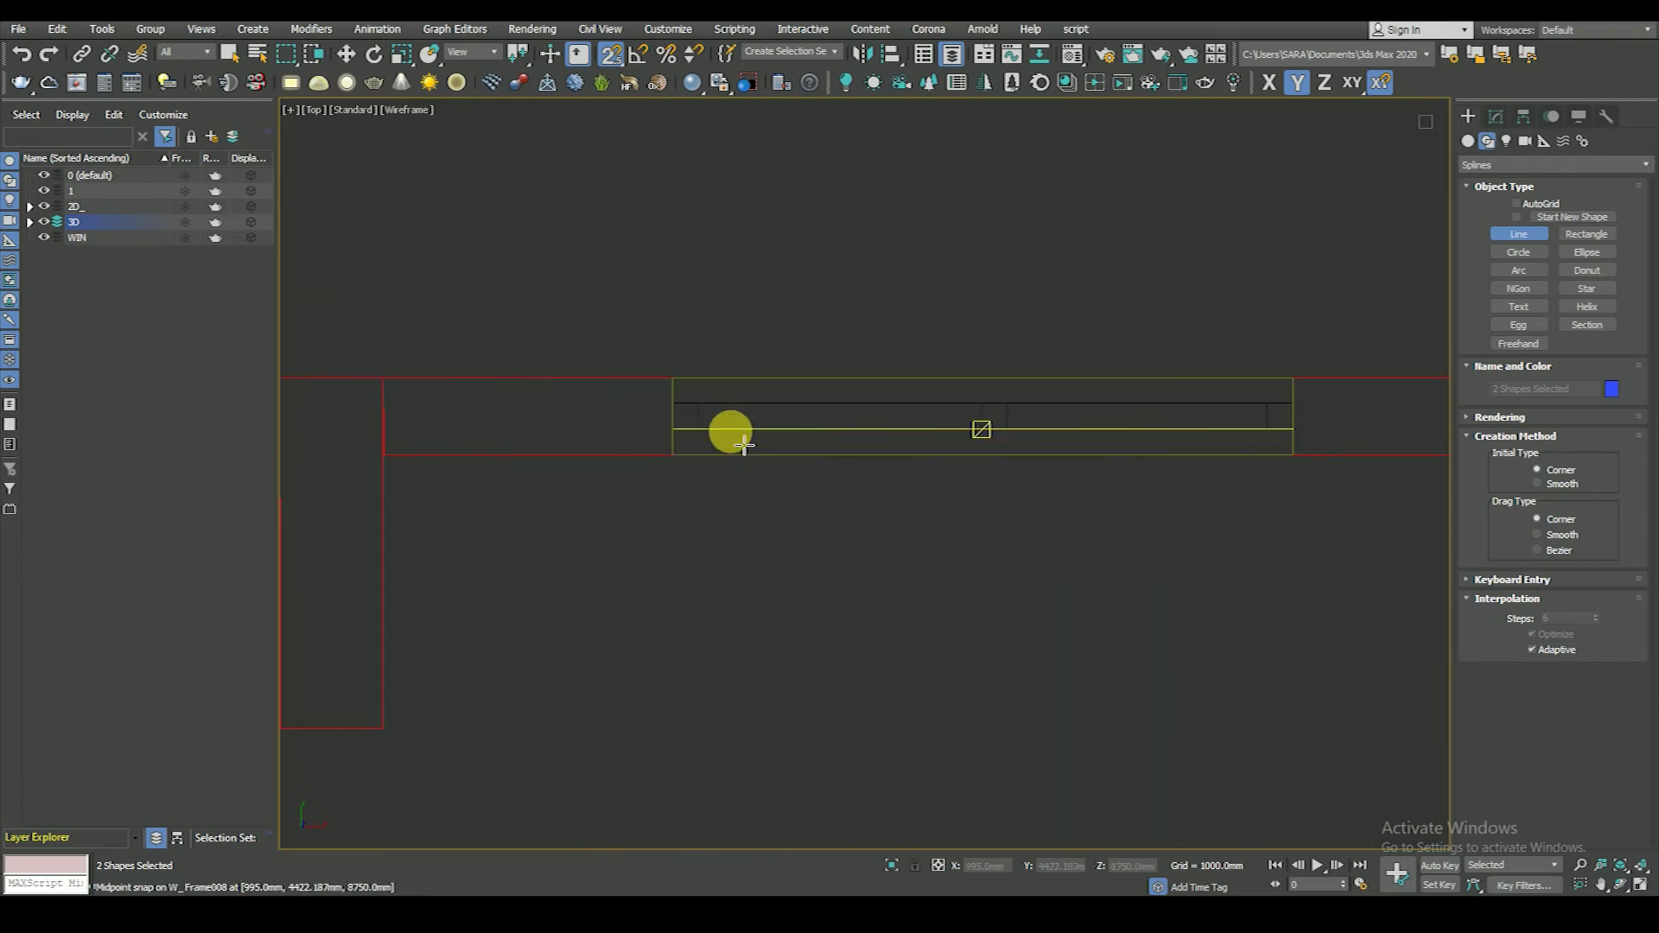
pyautogui.click(673, 417)
pyautogui.click(1293, 418)
pyautogui.rightClick(1294, 418)
# - Draw a path line end to end across the third upper window opening
pyautogui.scroll(-3, 688, 448)
pyautogui.scroll(2, 752, 411)
pyautogui.scroll(1, 708, 384)
pyautogui.click(707, 374)
pyautogui.click(1285, 374)
pyautogui.scroll(-1, 741, 449)
pyautogui.rightClick(1104, 463)
pyautogui.scroll(-1, 1104, 464)
pyautogui.scroll(-2, 896, 430)
pyautogui.scroll(-1, 1004, 488)
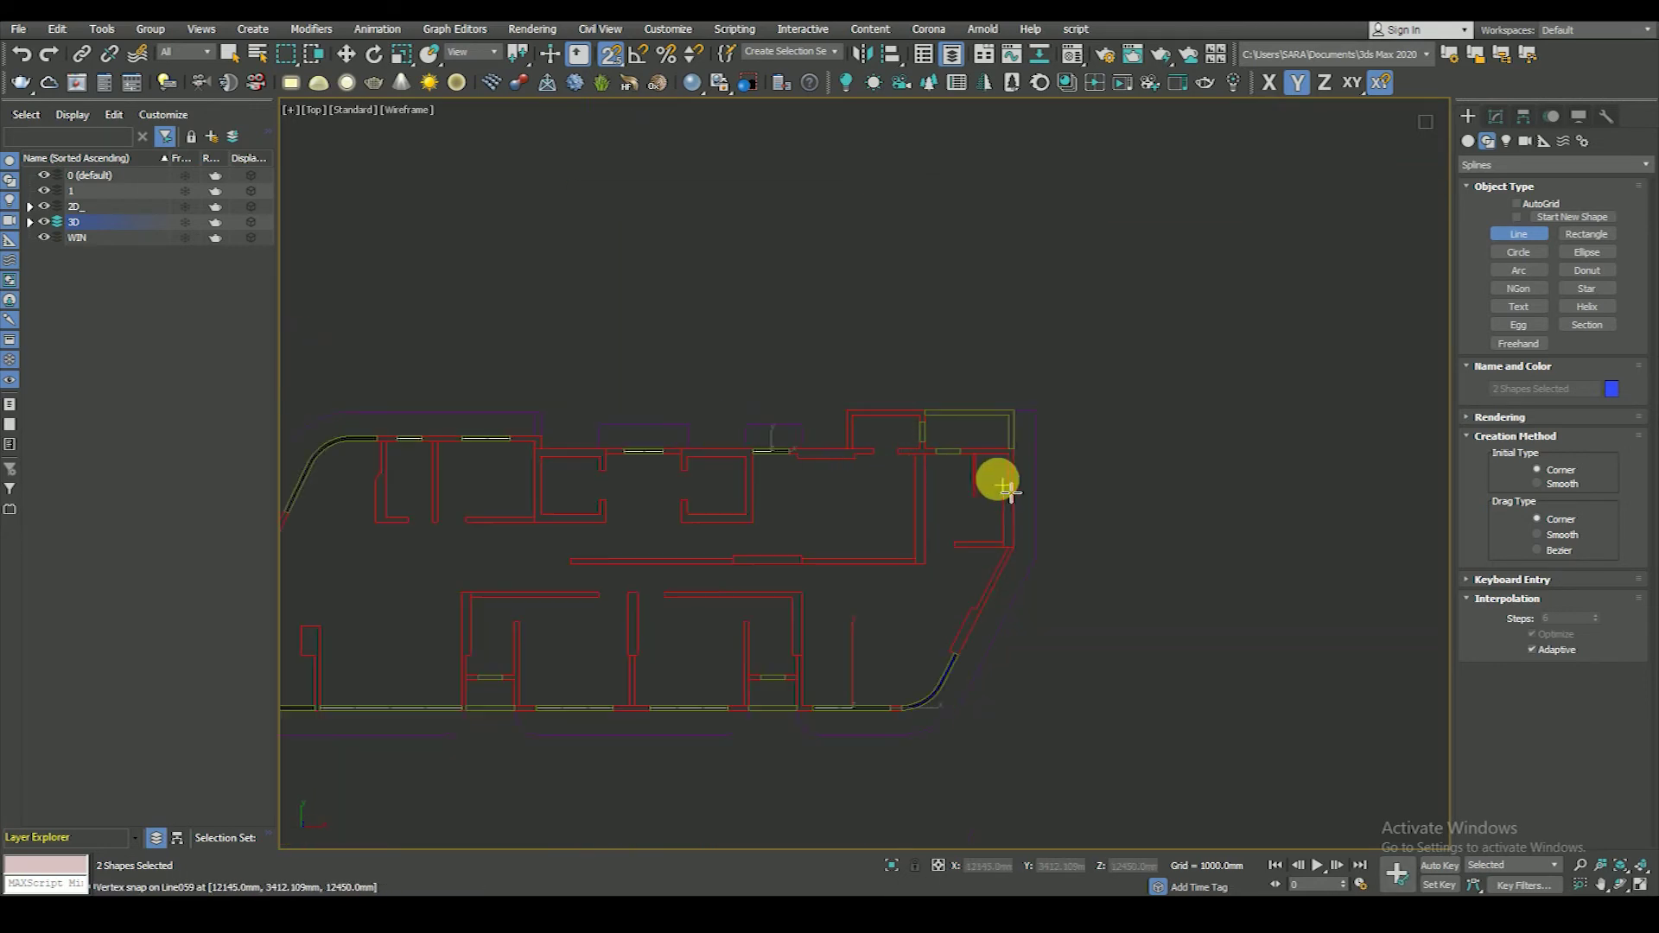
# - Start a multi-point line at the upper-left window and place points along the curved wall
pyautogui.moveTo(833, 475); pyautogui.dragTo(1004, 385, button='middle')
pyautogui.scroll(2, 730, 340)
pyautogui.scroll(2, 822, 344)
pyautogui.click(904, 328)
pyautogui.scroll(-2, 1124, 289)
pyautogui.scroll(2, 768, 320)
pyautogui.click(761, 300)
pyautogui.scroll(-3, 1227, 258)
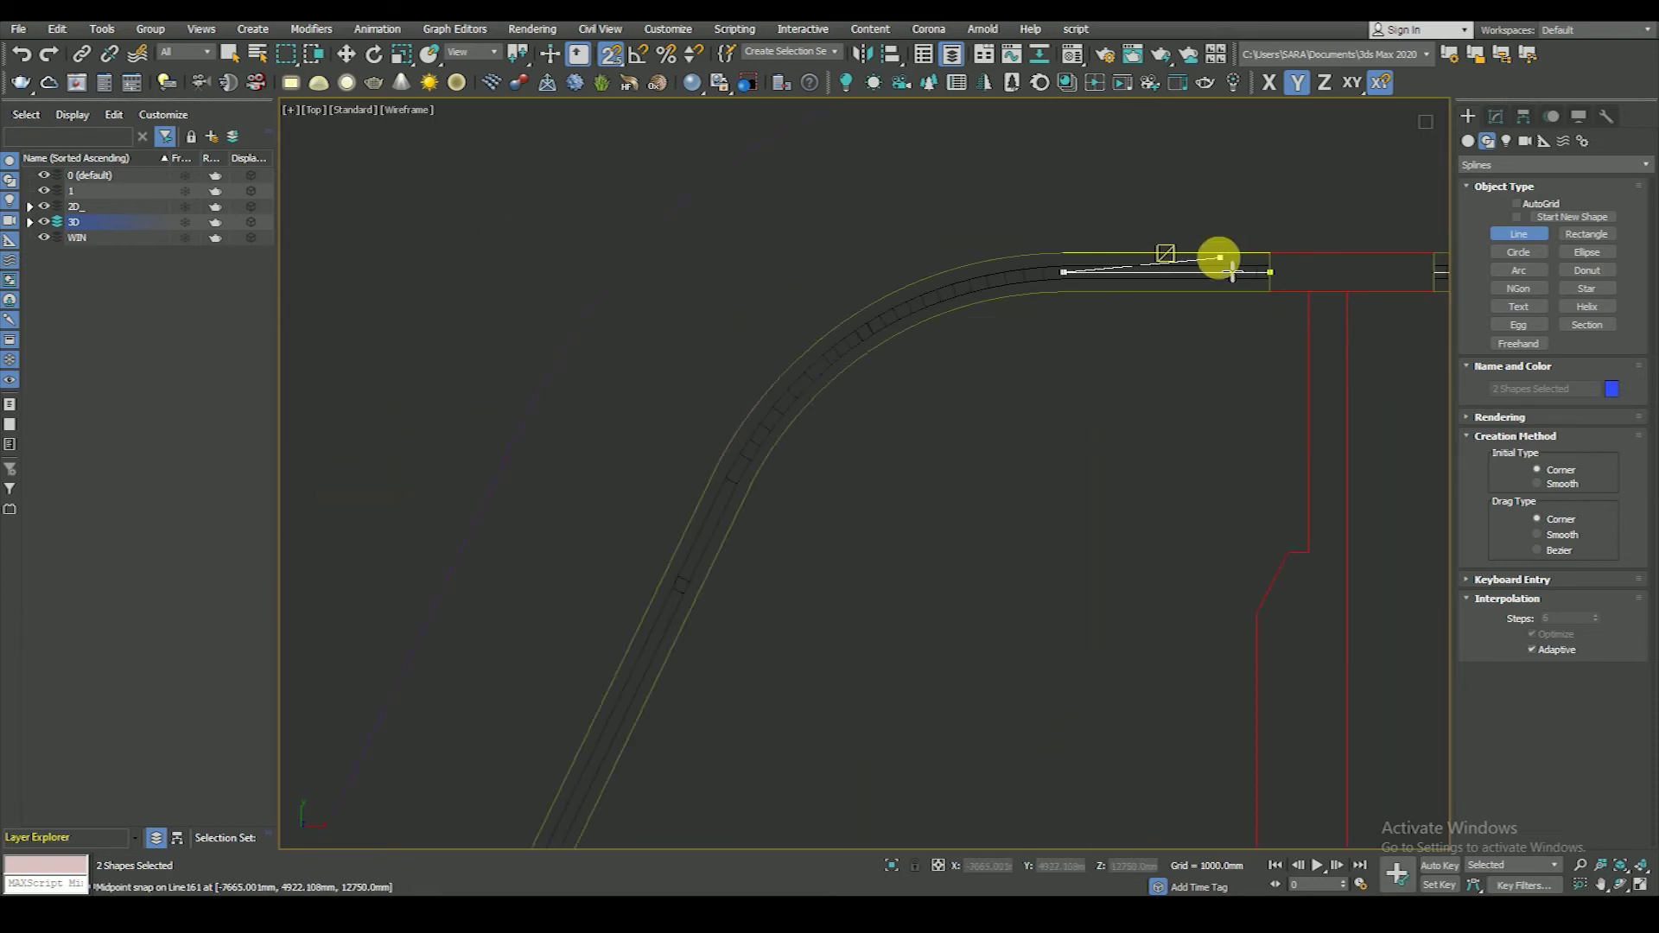
pyautogui.scroll(2, 761, 450)
pyautogui.click(745, 452)
pyautogui.scroll(-2, 846, 330)
pyautogui.scroll(2, 845, 330)
pyautogui.click(817, 485)
pyautogui.scroll(-2, 852, 381)
pyautogui.scroll(2, 740, 648)
pyautogui.click(869, 449)
# - Continue the line's points down the curved wall to the column corner and finish it
pyautogui.scroll(-2, 877, 389)
pyautogui.moveTo(877, 389); pyautogui.dragTo(815, 537, button='middle')
pyautogui.scroll(2, 793, 406)
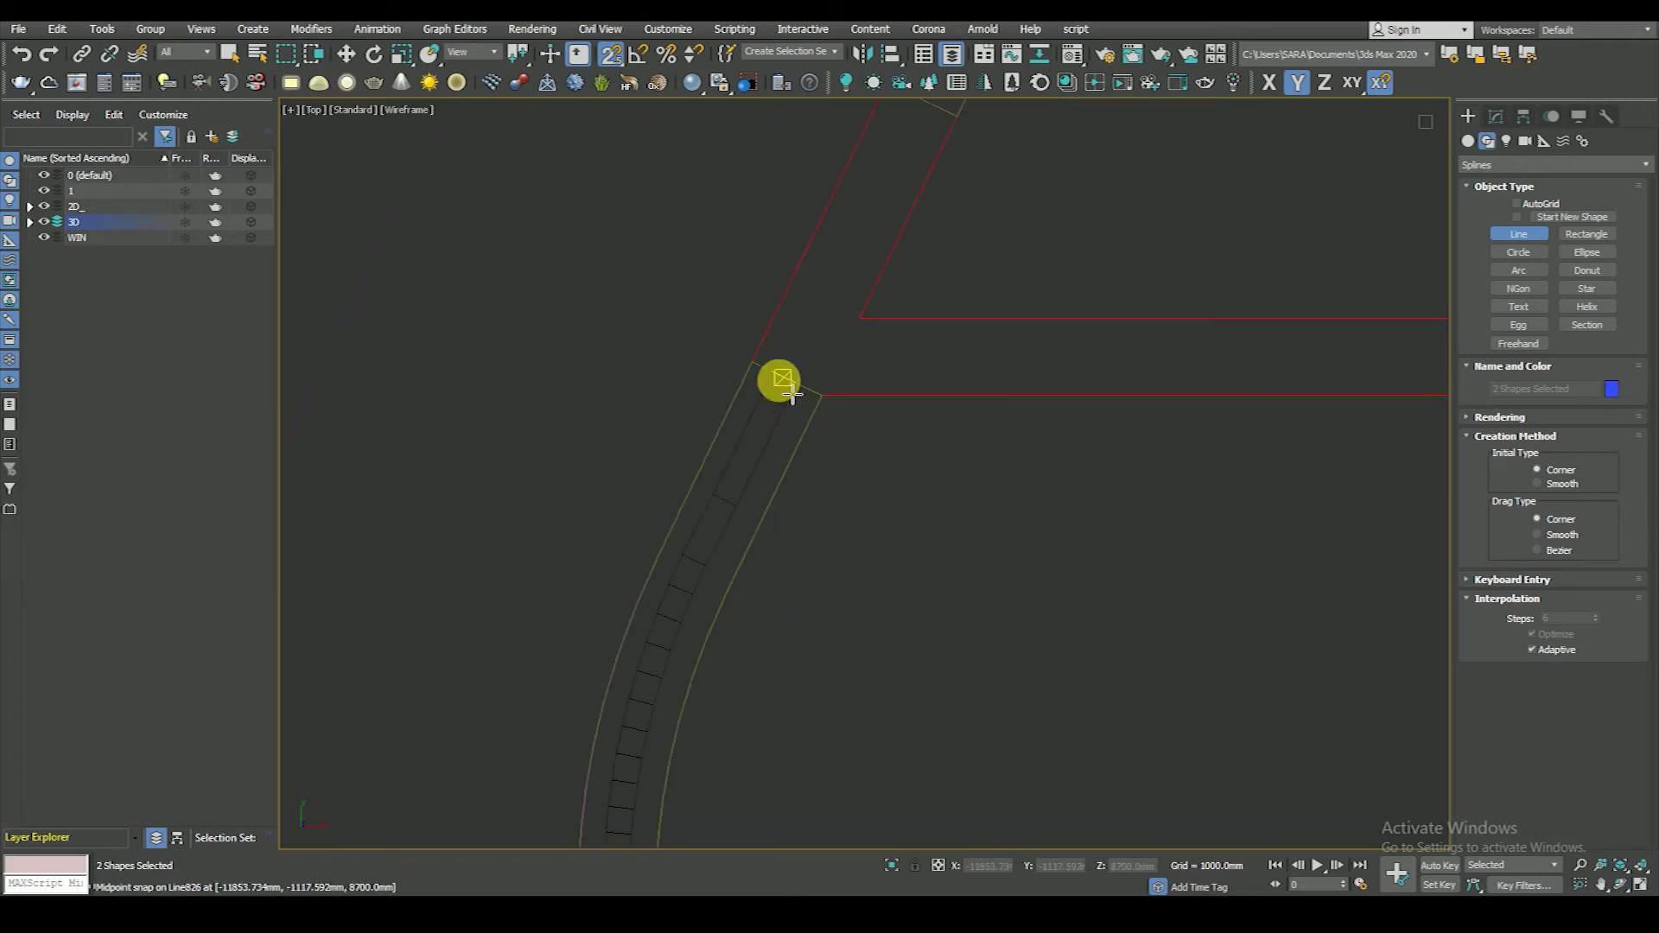
pyautogui.click(785, 411)
pyautogui.scroll(-2, 819, 297)
pyautogui.scroll(2, 793, 604)
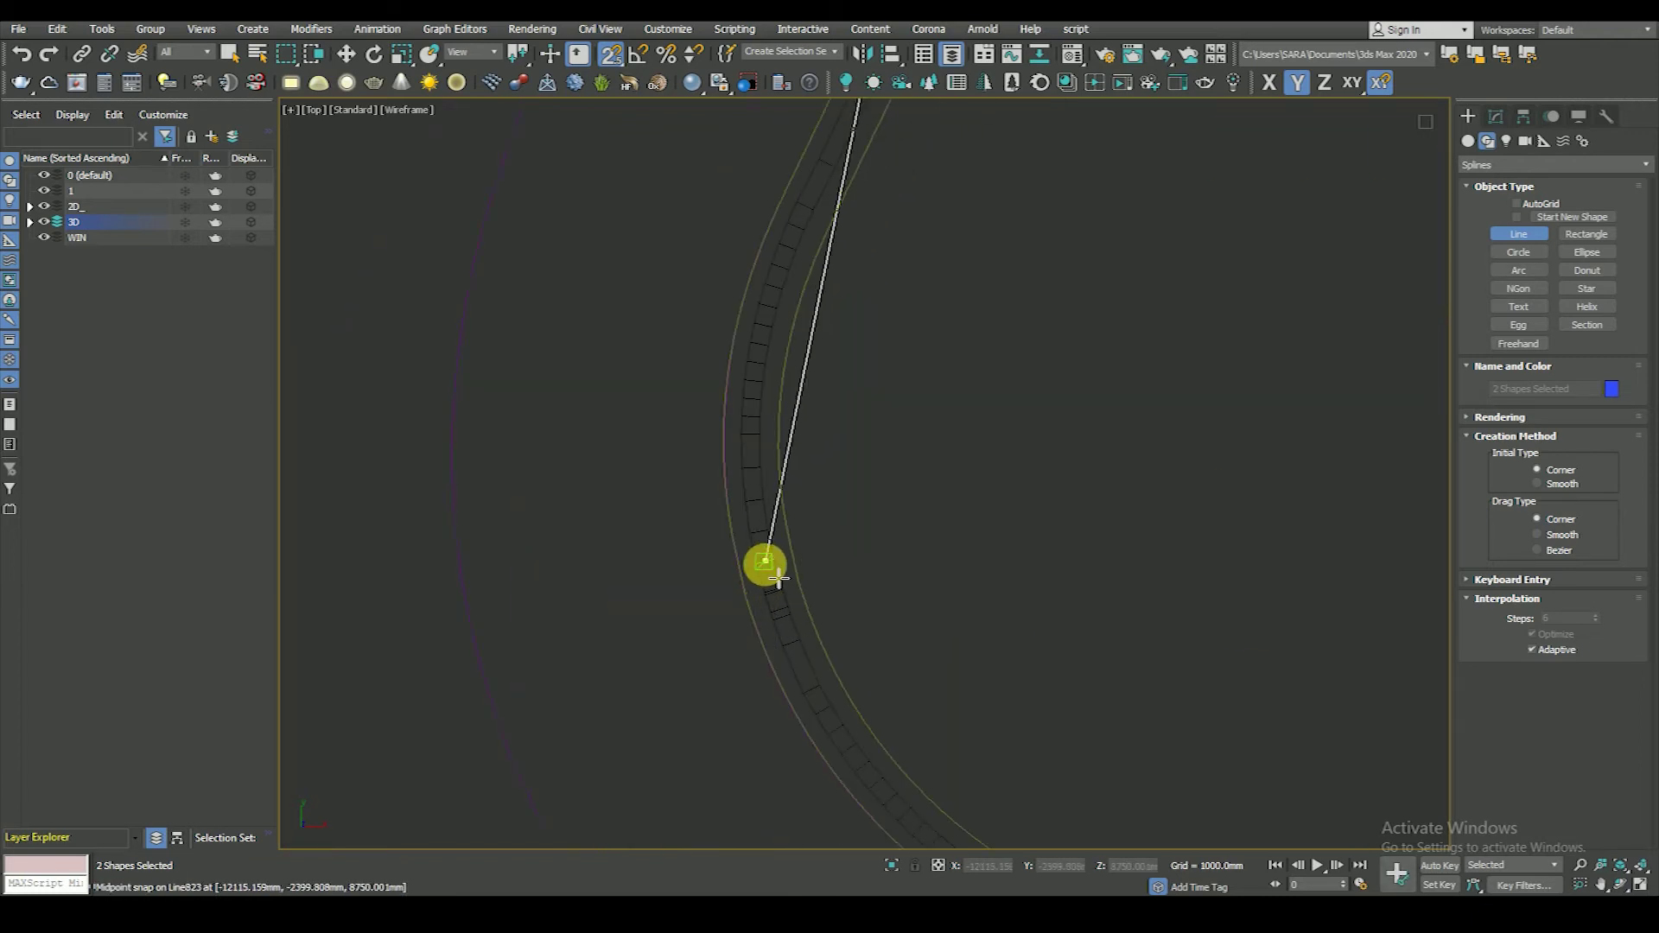
pyautogui.click(766, 563)
pyautogui.scroll(-2, 777, 553)
pyautogui.scroll(2, 816, 588)
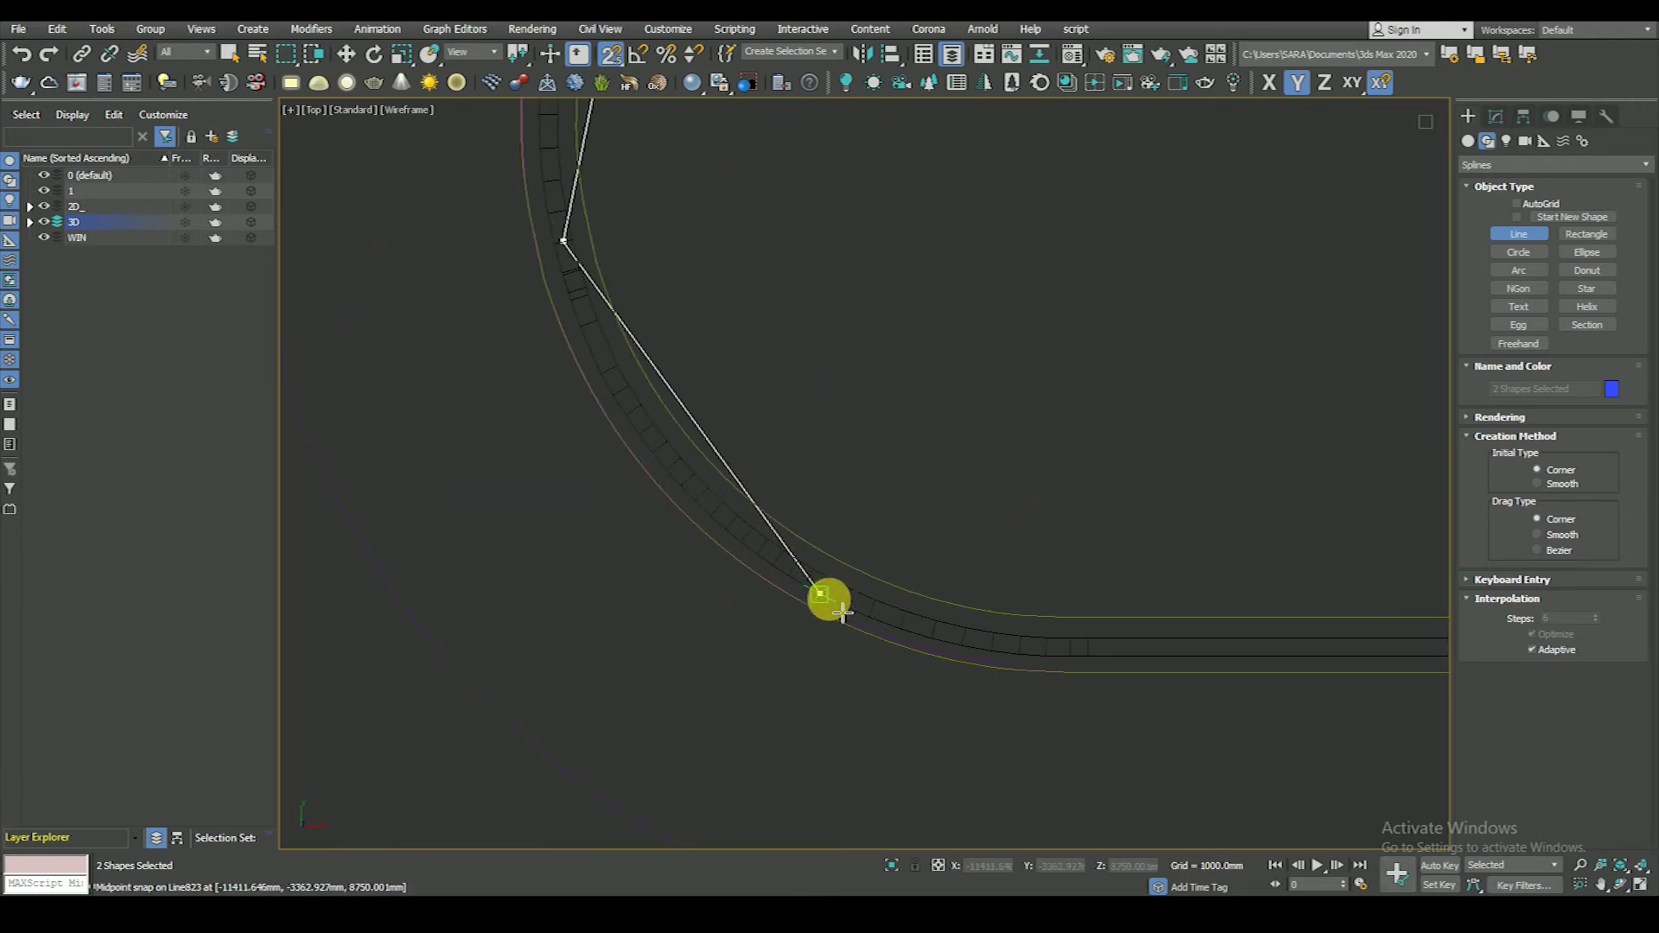
pyautogui.click(903, 620)
pyautogui.scroll(-2, 605, 485)
pyautogui.scroll(2, 731, 556)
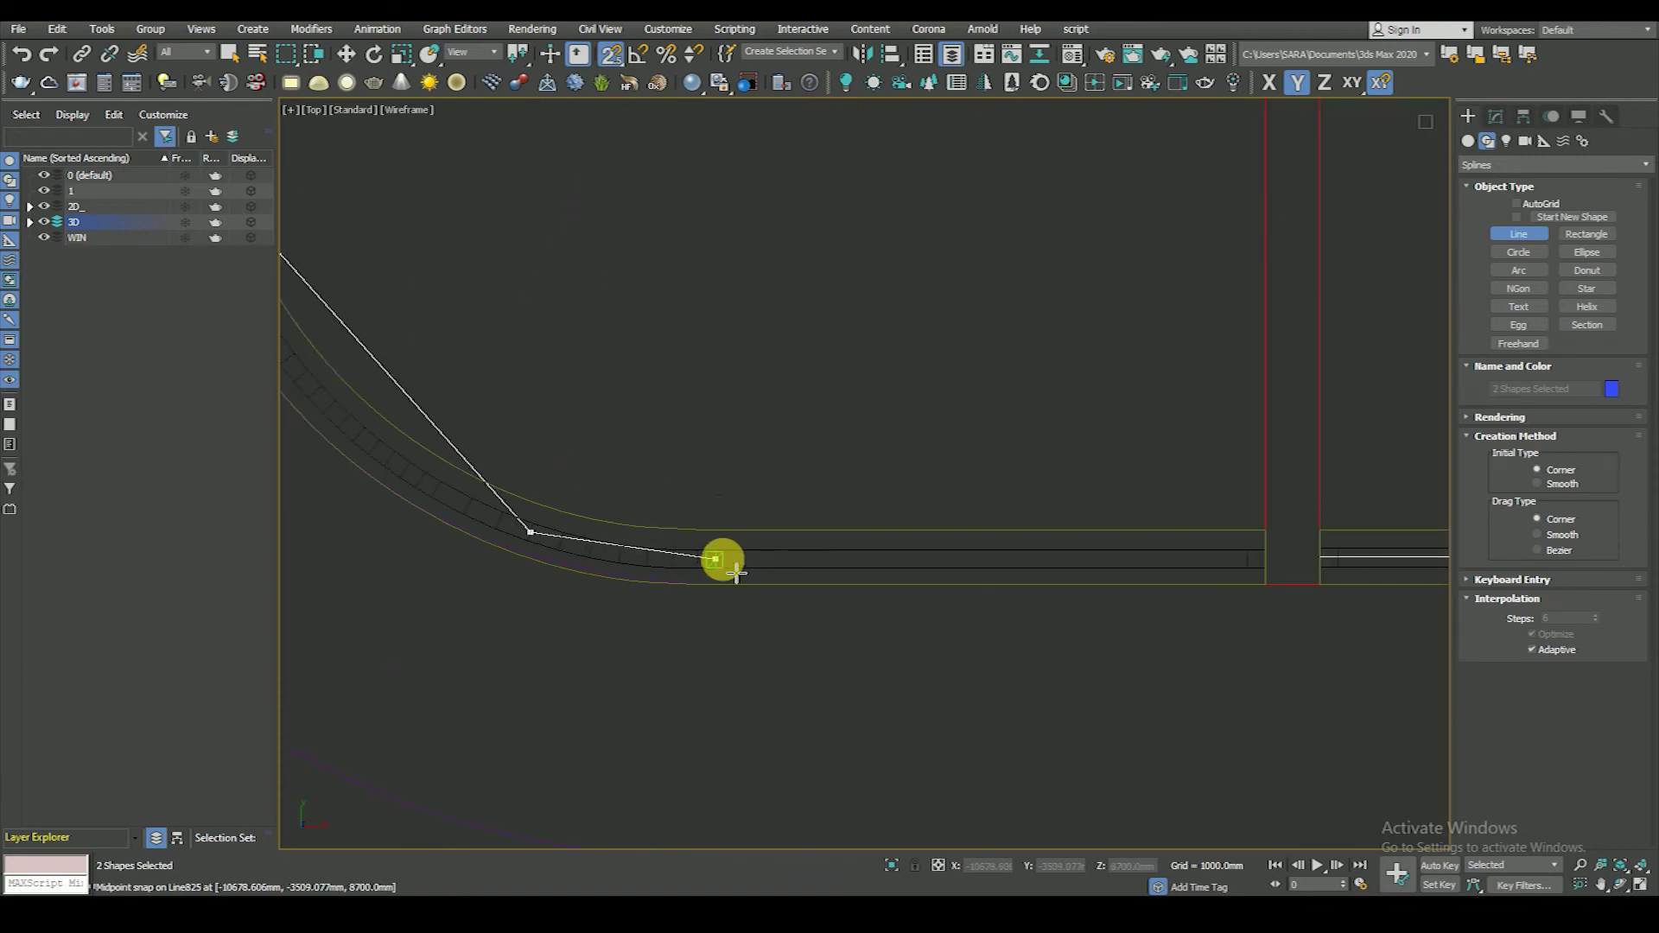
pyautogui.click(736, 573)
pyautogui.click(1253, 562)
pyautogui.scroll(-3, 778, 587)
pyautogui.scroll(-4, 1037, 535)
pyautogui.scroll(4, 1041, 385)
pyautogui.scroll(-2, 1349, 344)
pyautogui.click(1497, 116)
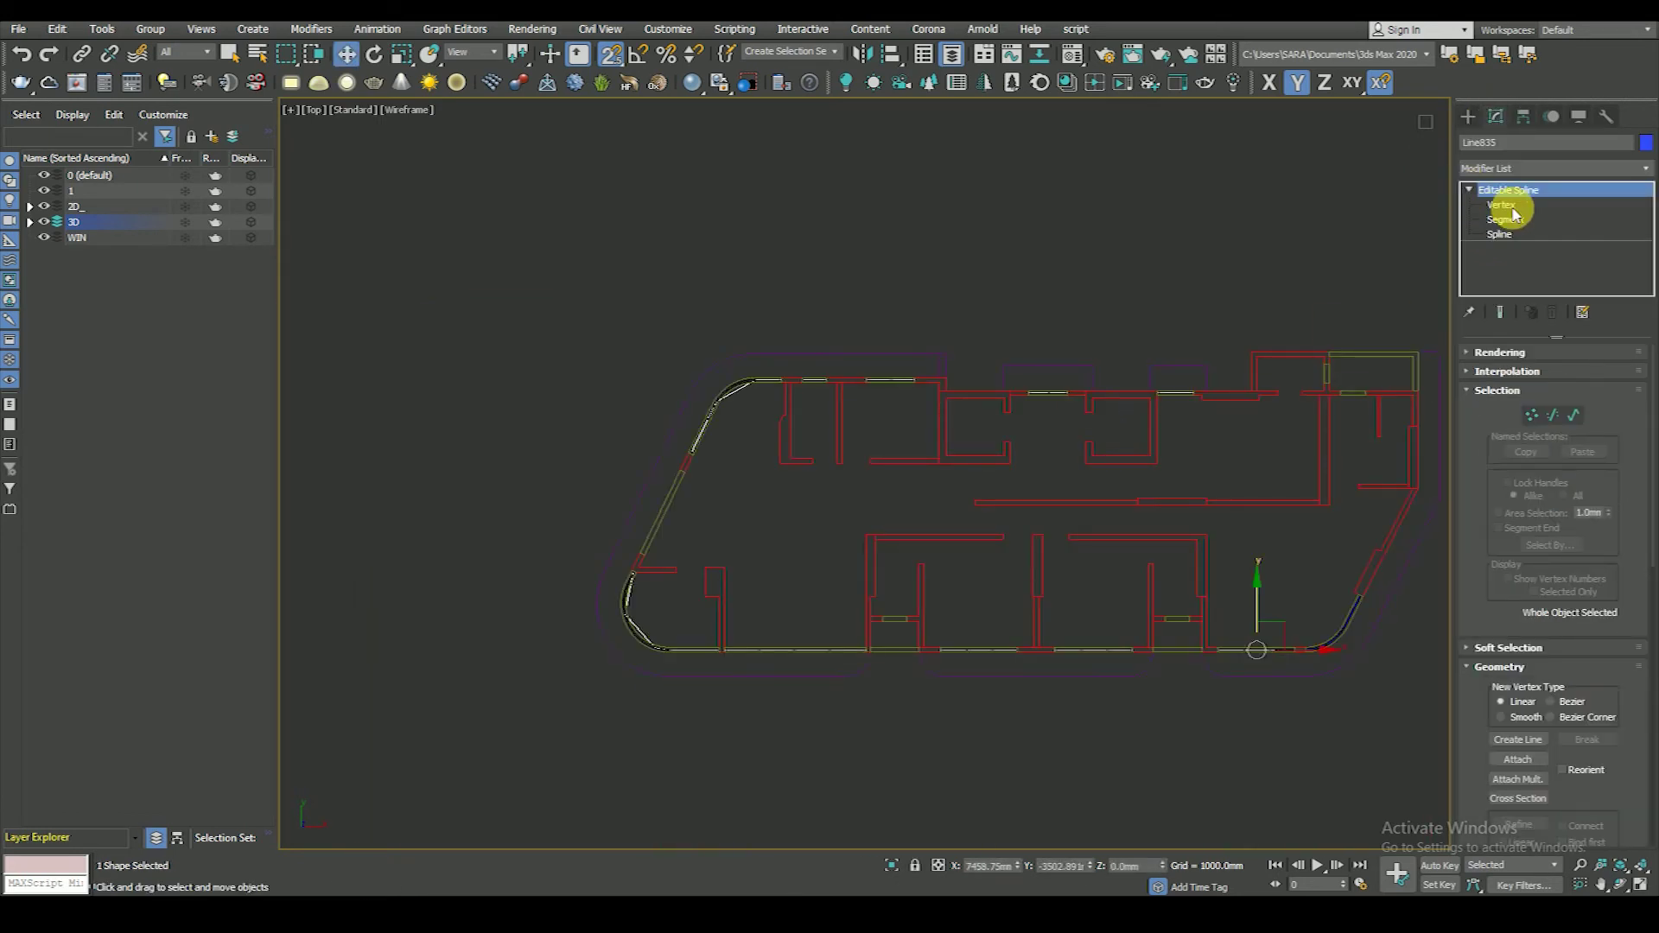
# - At Vertex level, make the curve's starting vertex Bezier Corner and pull its handle to reshape the segment
pyautogui.click(1508, 207)
pyautogui.scroll(-3, 817, 618)
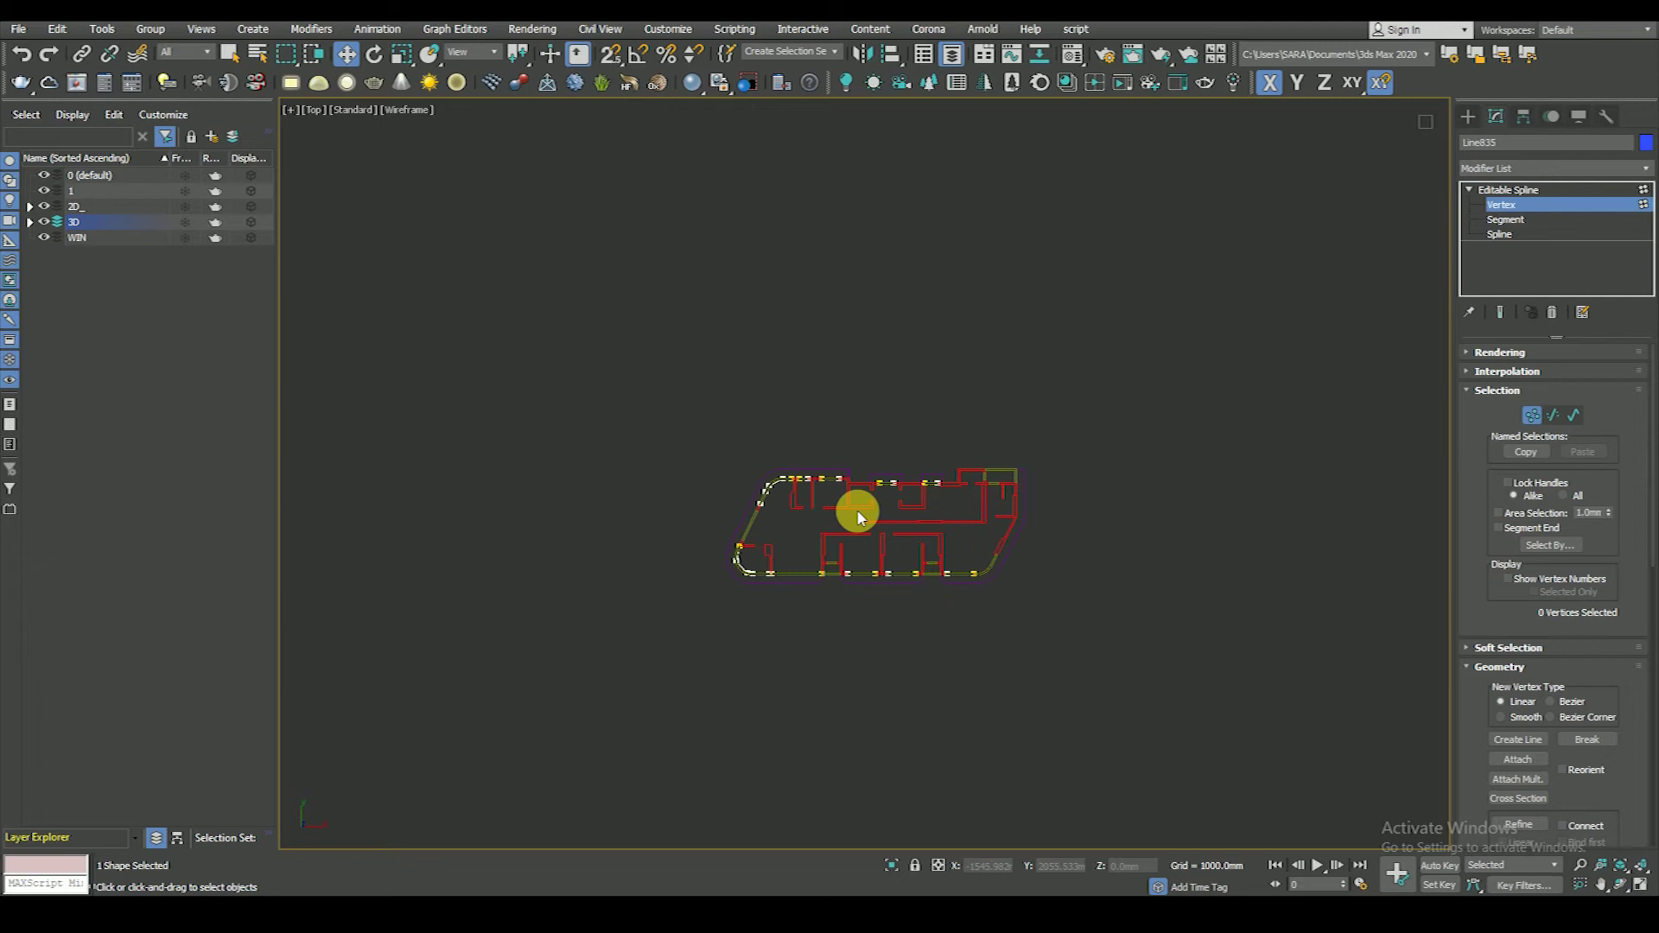
pyautogui.scroll(4, 709, 587)
pyautogui.scroll(2, 889, 493)
pyautogui.scroll(-2, 948, 475)
pyautogui.scroll(1, 917, 492)
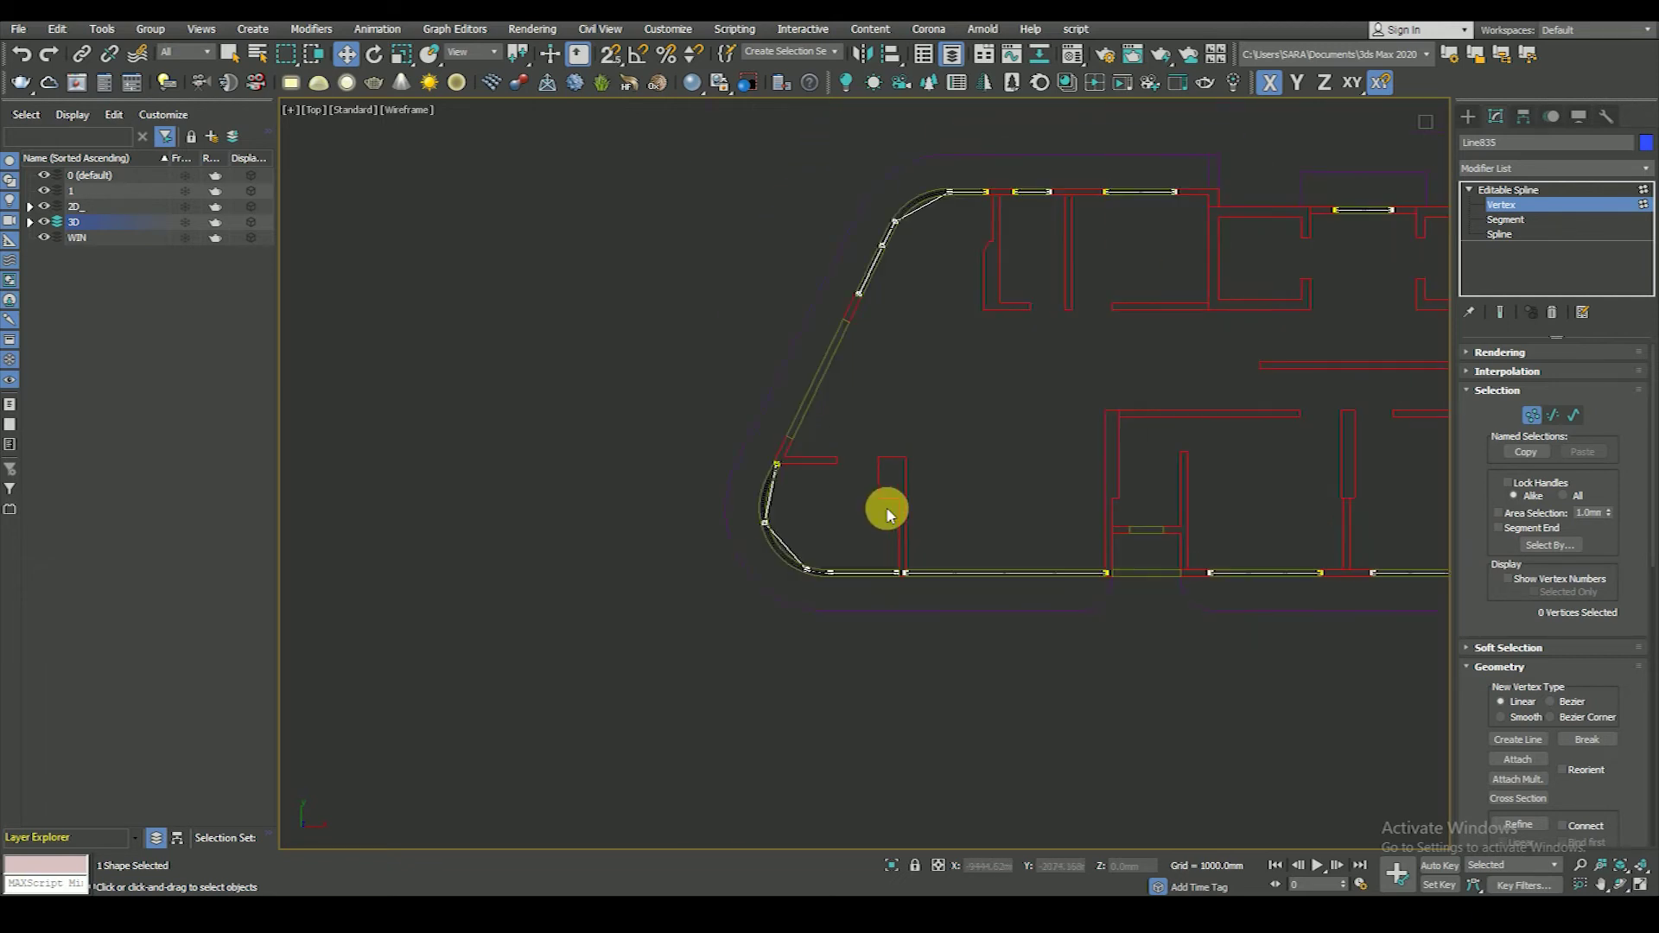
pyautogui.scroll(3, 844, 285)
pyautogui.click(808, 274)
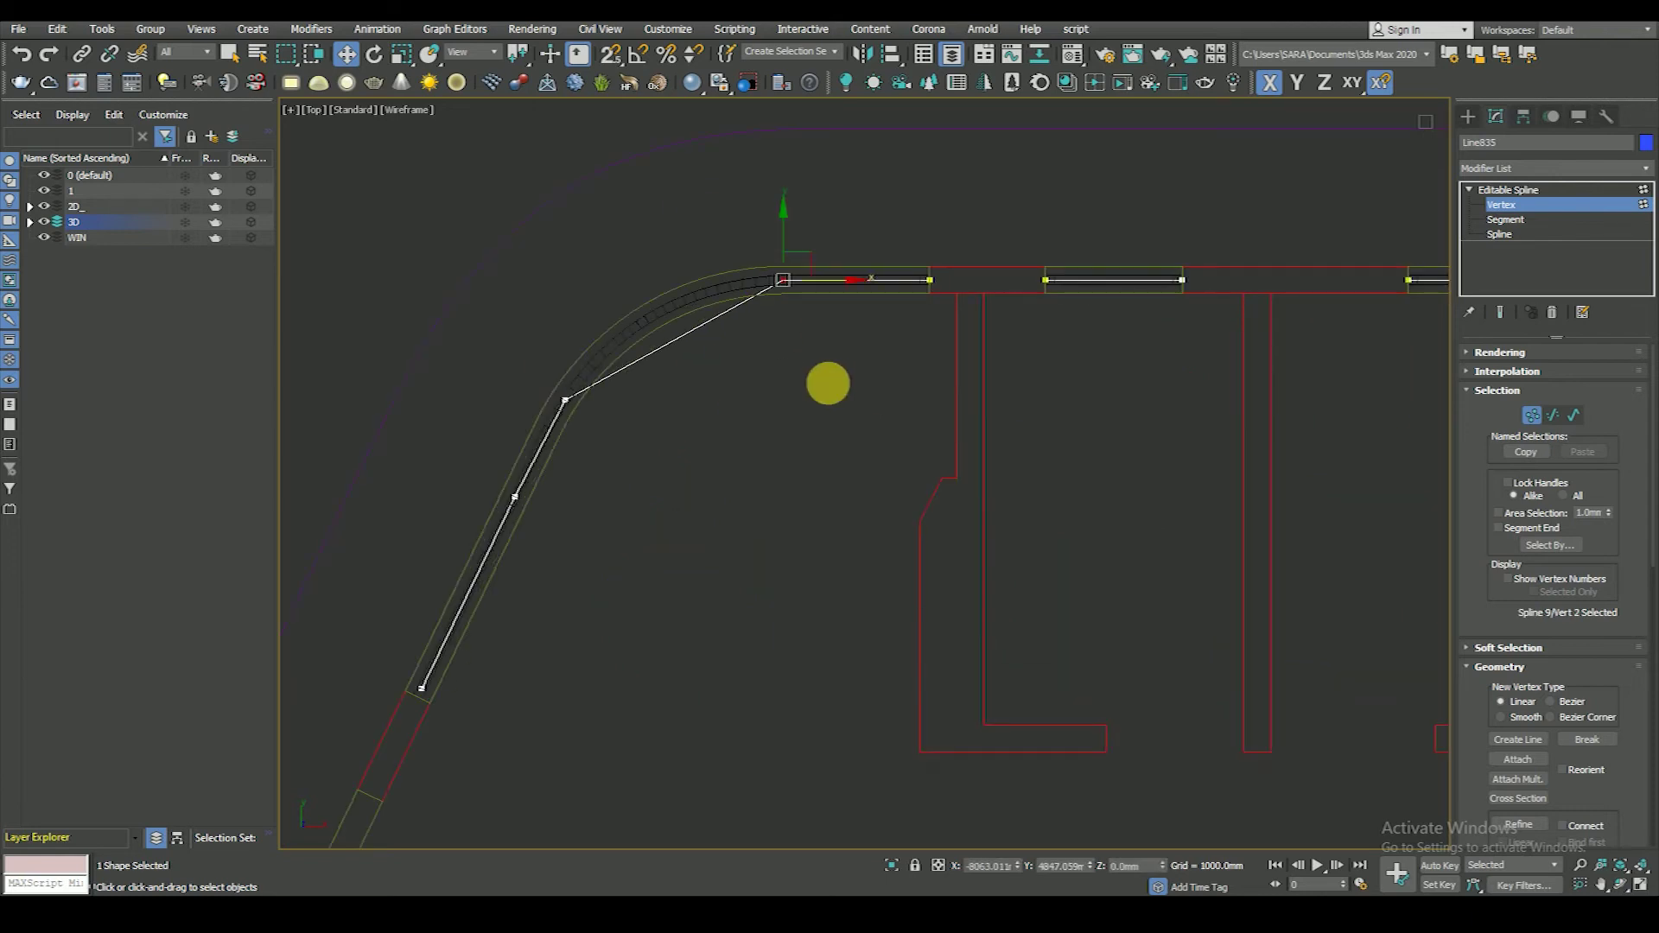
pyautogui.moveTo(823, 382); pyautogui.dragTo(916, 403, button='middle')
pyautogui.rightClick(916, 402)
pyautogui.click(888, 298)
pyautogui.scroll(4, 827, 393)
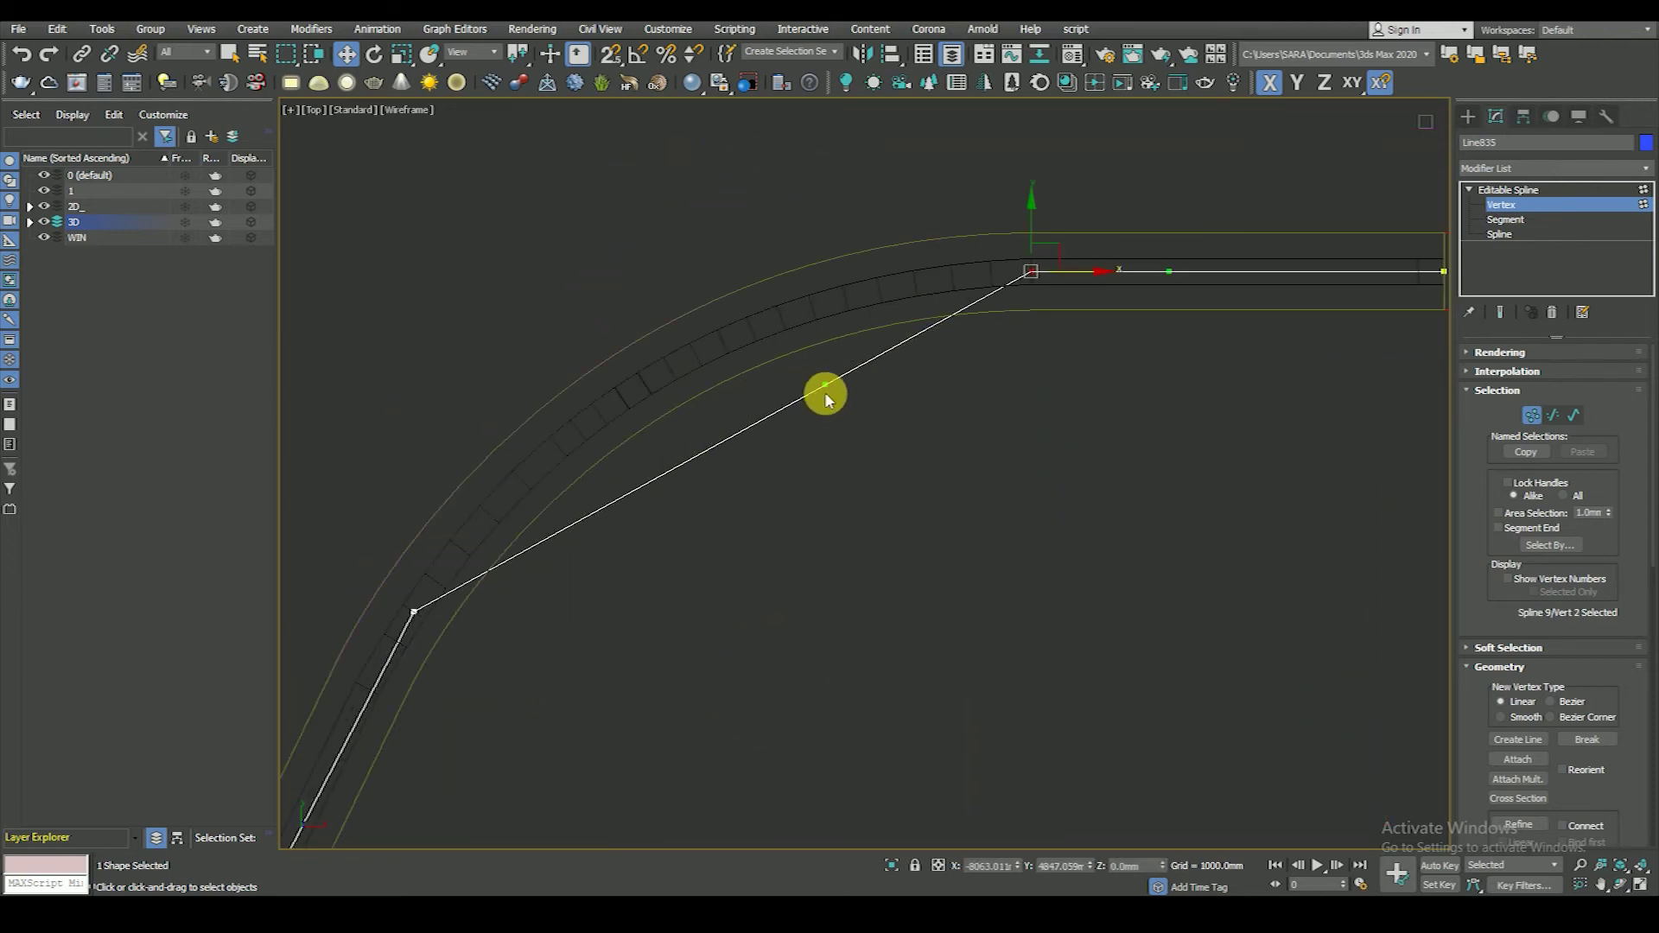
pyautogui.moveTo(745, 324); pyautogui.dragTo(845, 303)
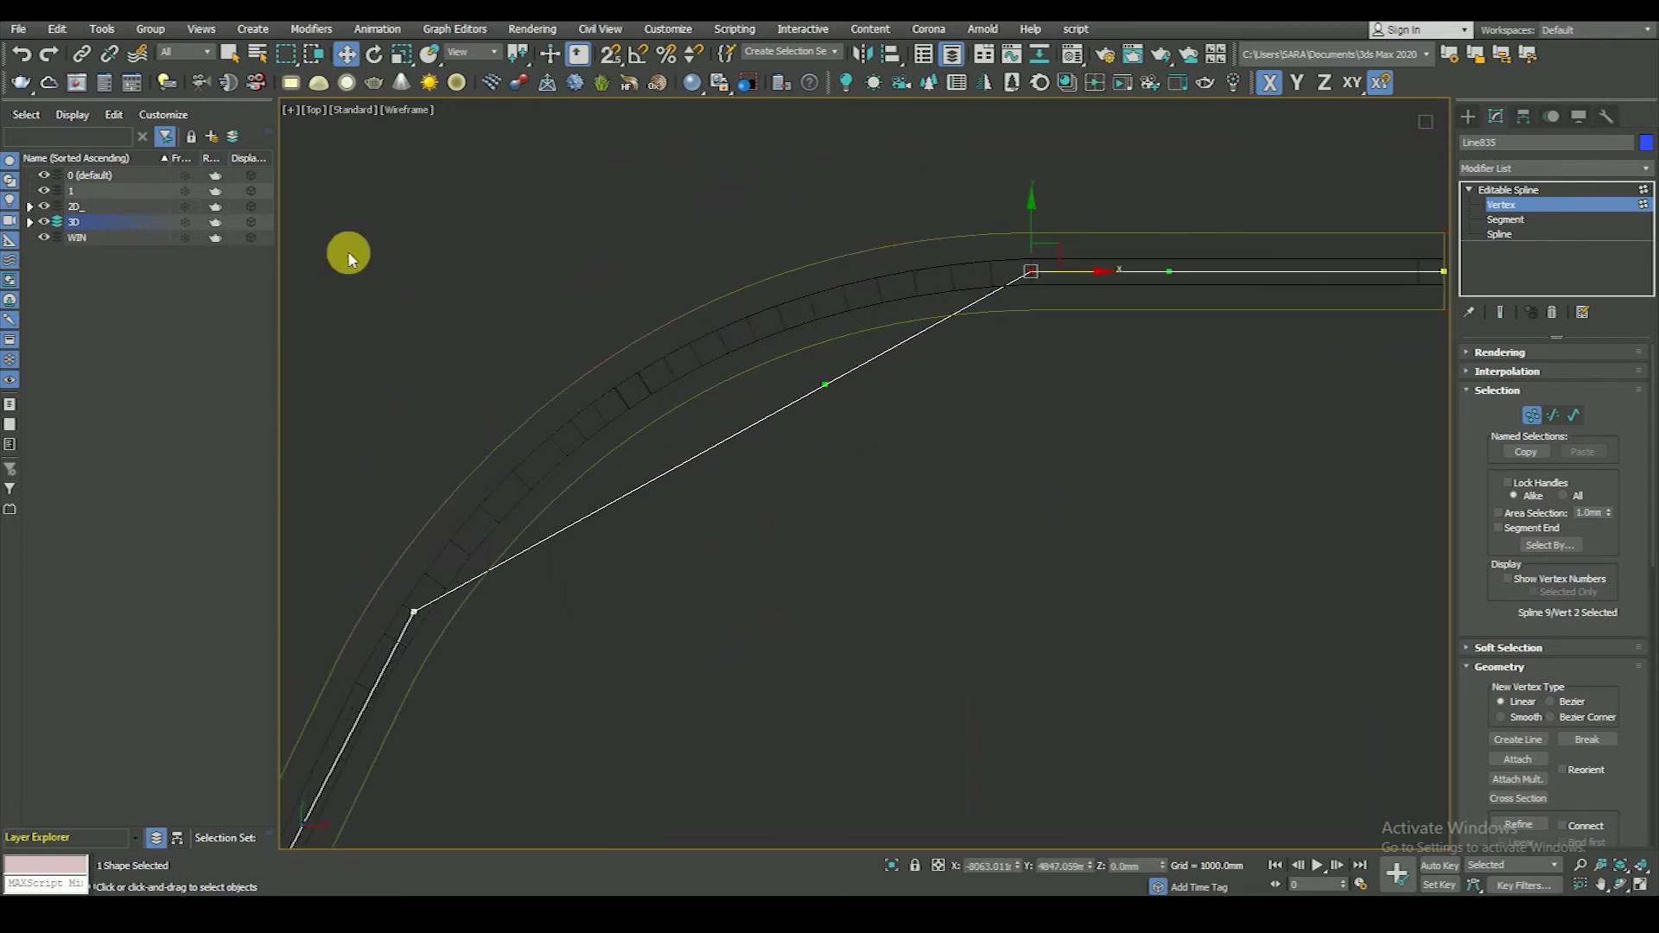
# - Convert the next vertex to Bezier Corner and drag its free handle to follow the curved wall
pyautogui.moveTo(759, 570); pyautogui.dragTo(818, 627, button='middle')
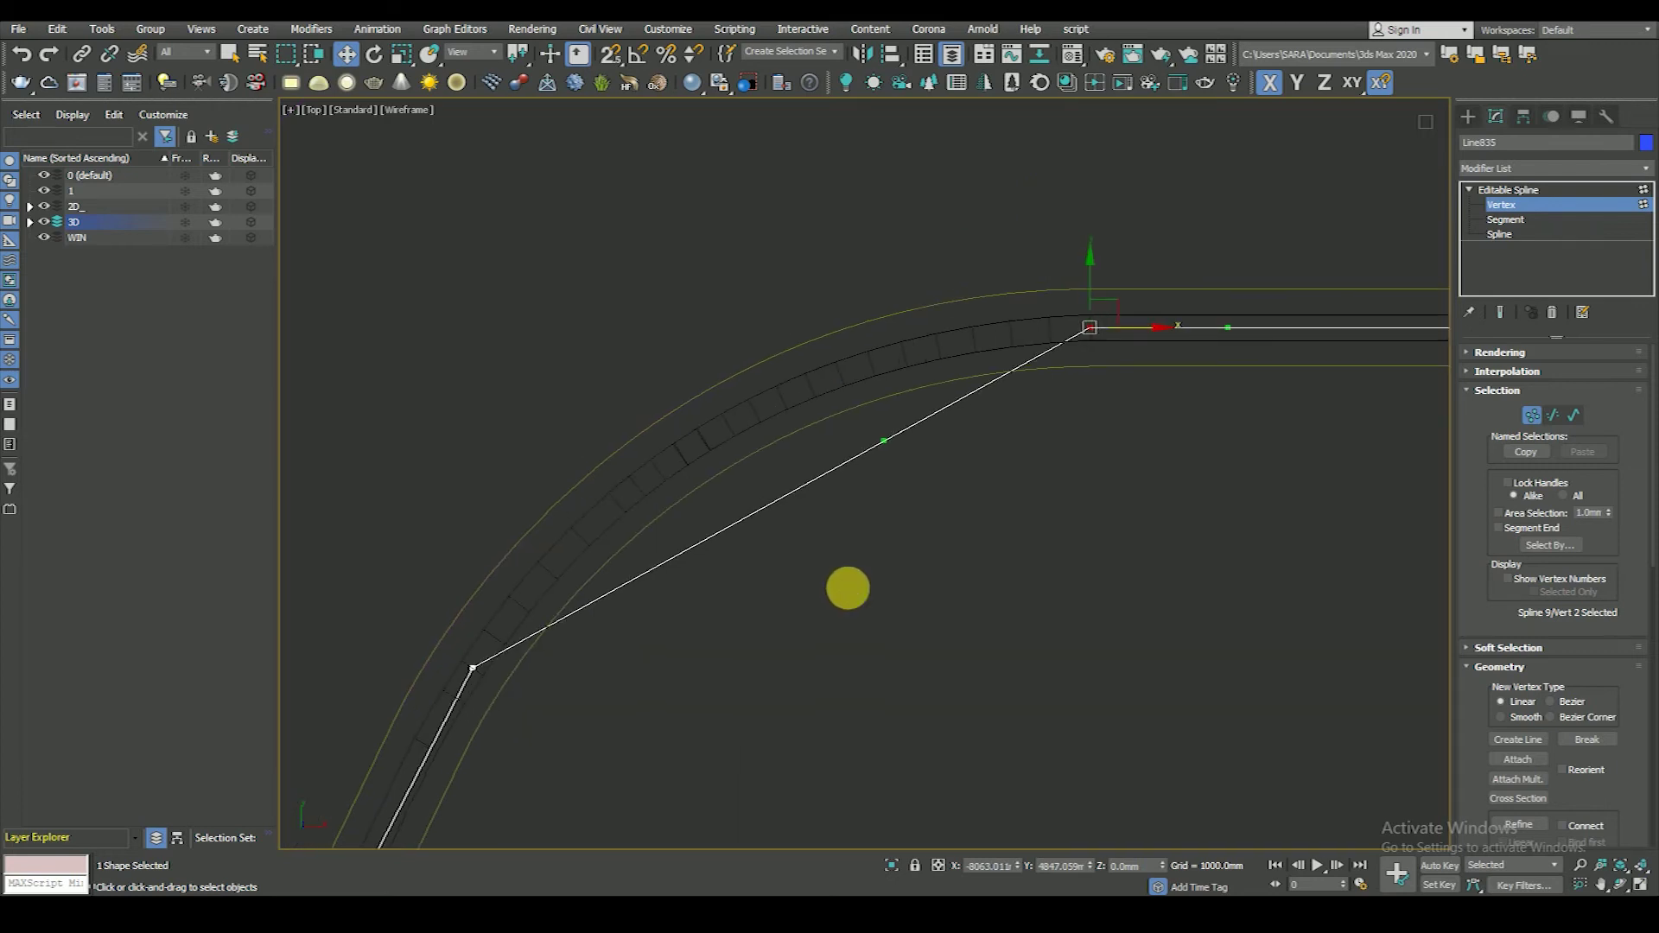
pyautogui.scroll(-4, 1120, 425)
pyautogui.moveTo(1009, 290); pyautogui.dragTo(1134, 490)
pyautogui.rightClick(1189, 445)
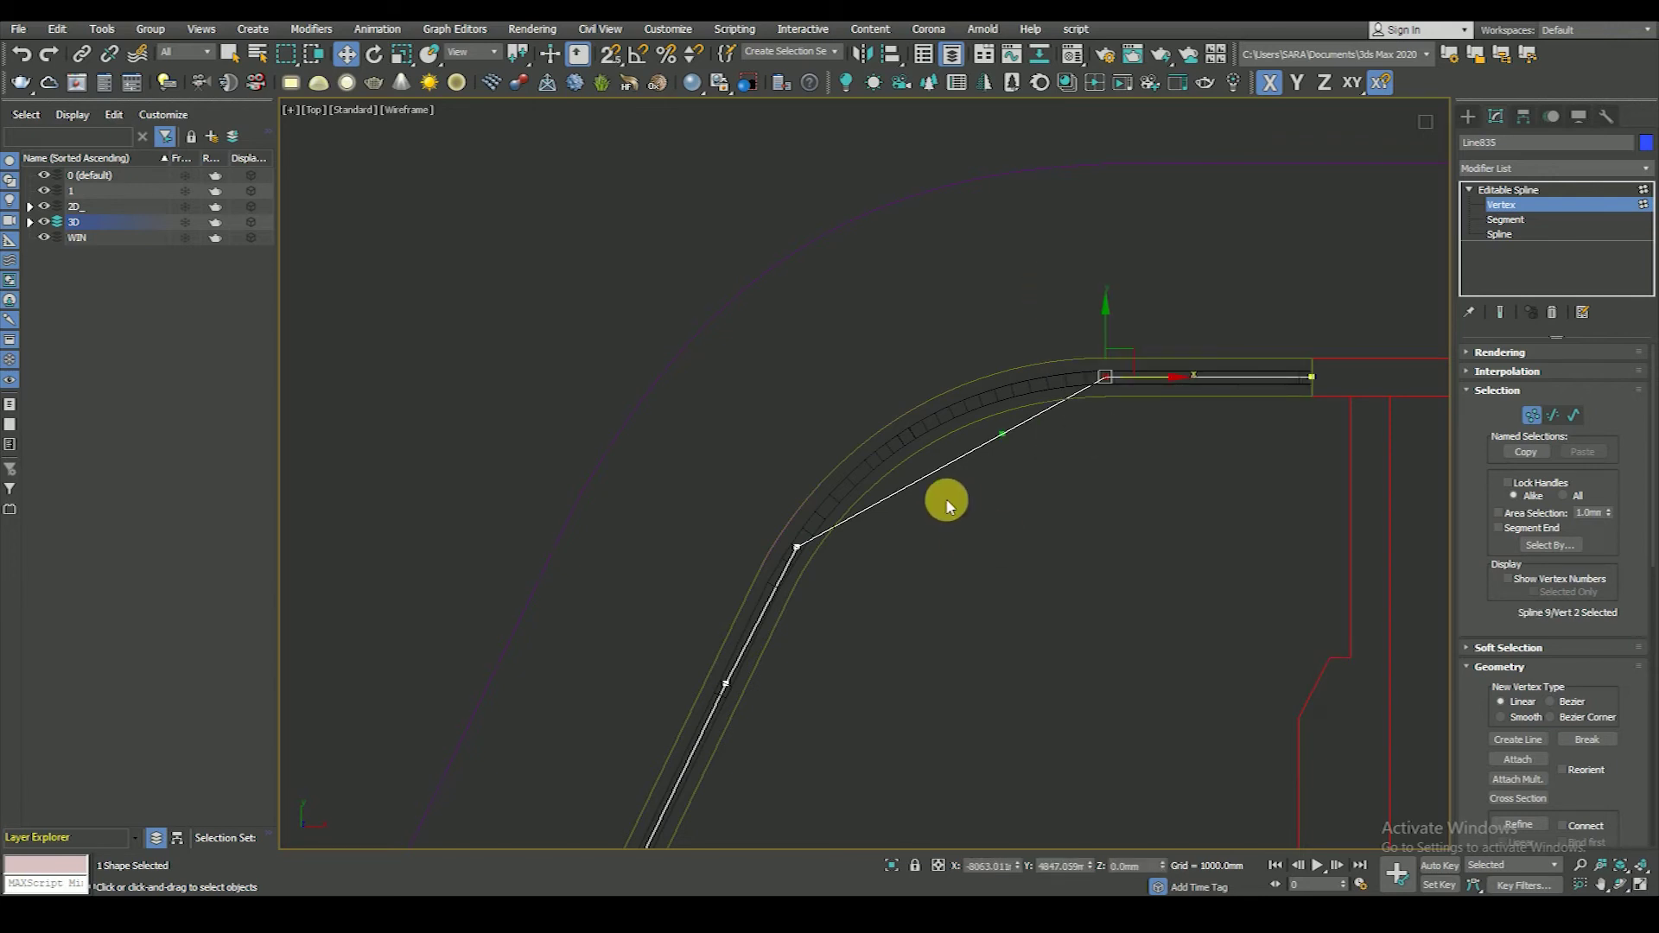
pyautogui.scroll(4, 1070, 484)
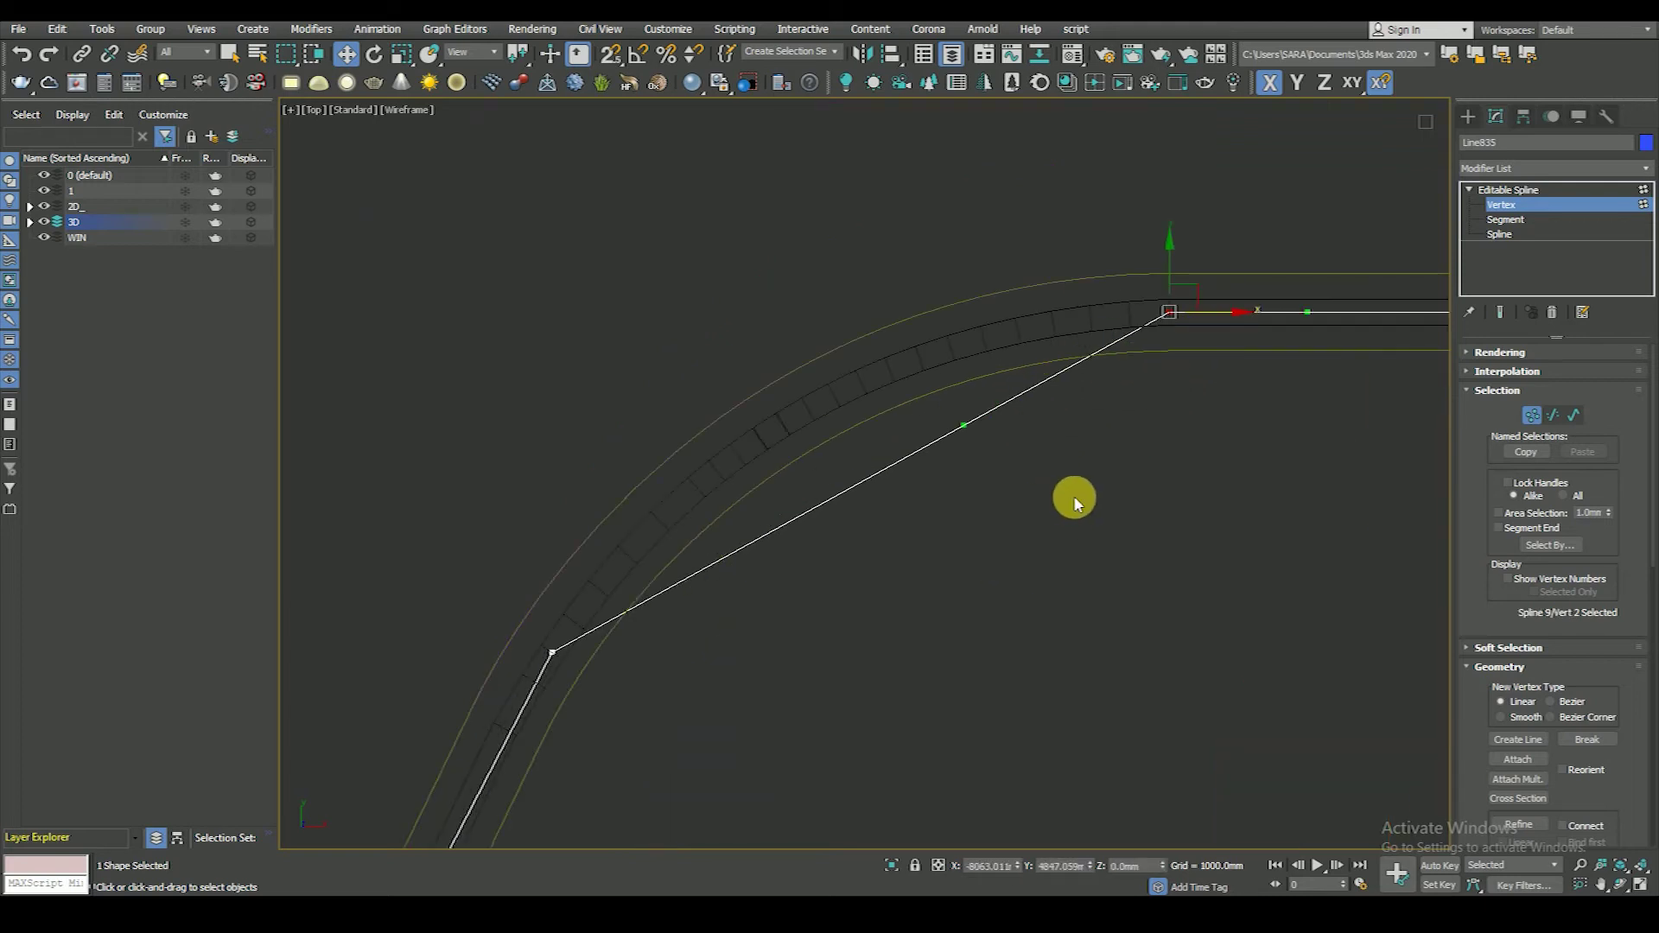
pyautogui.rightClick(1148, 483)
pyautogui.click(1090, 367)
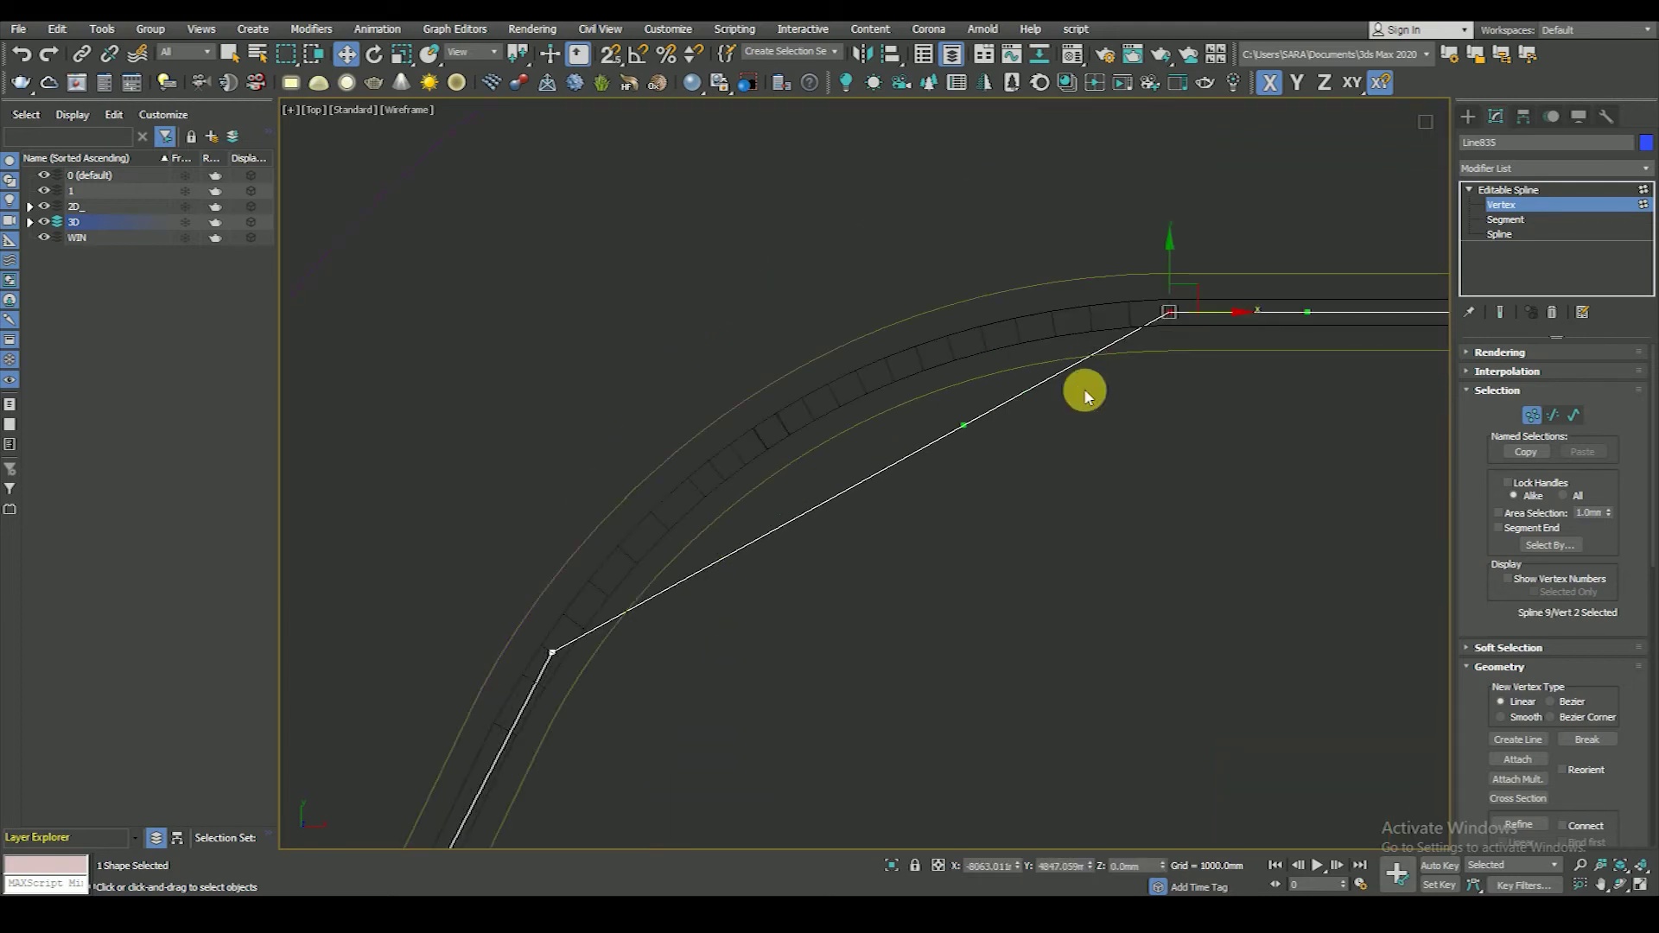
pyautogui.click(1350, 87)
pyautogui.moveTo(959, 427); pyautogui.dragTo(843, 337)
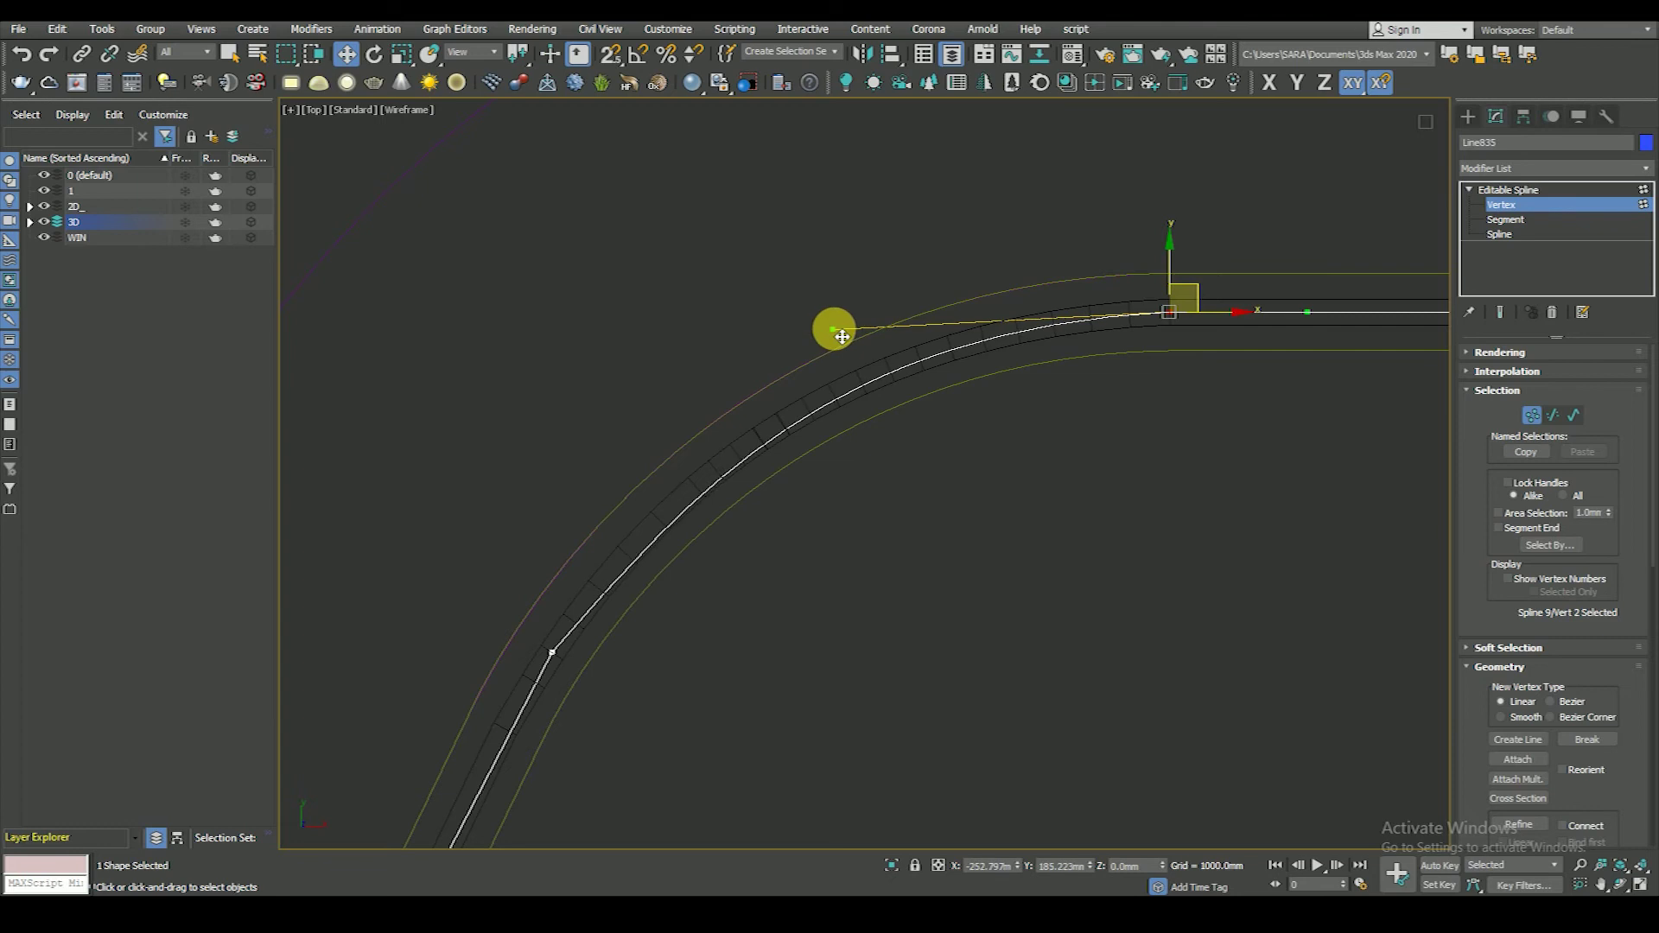
# - Make another curve vertex Bezier Corner and pull its handle to bend the path
pyautogui.moveTo(835, 345); pyautogui.dragTo(997, 486, button='middle')
pyautogui.click(790, 523)
pyautogui.rightClick(1070, 467)
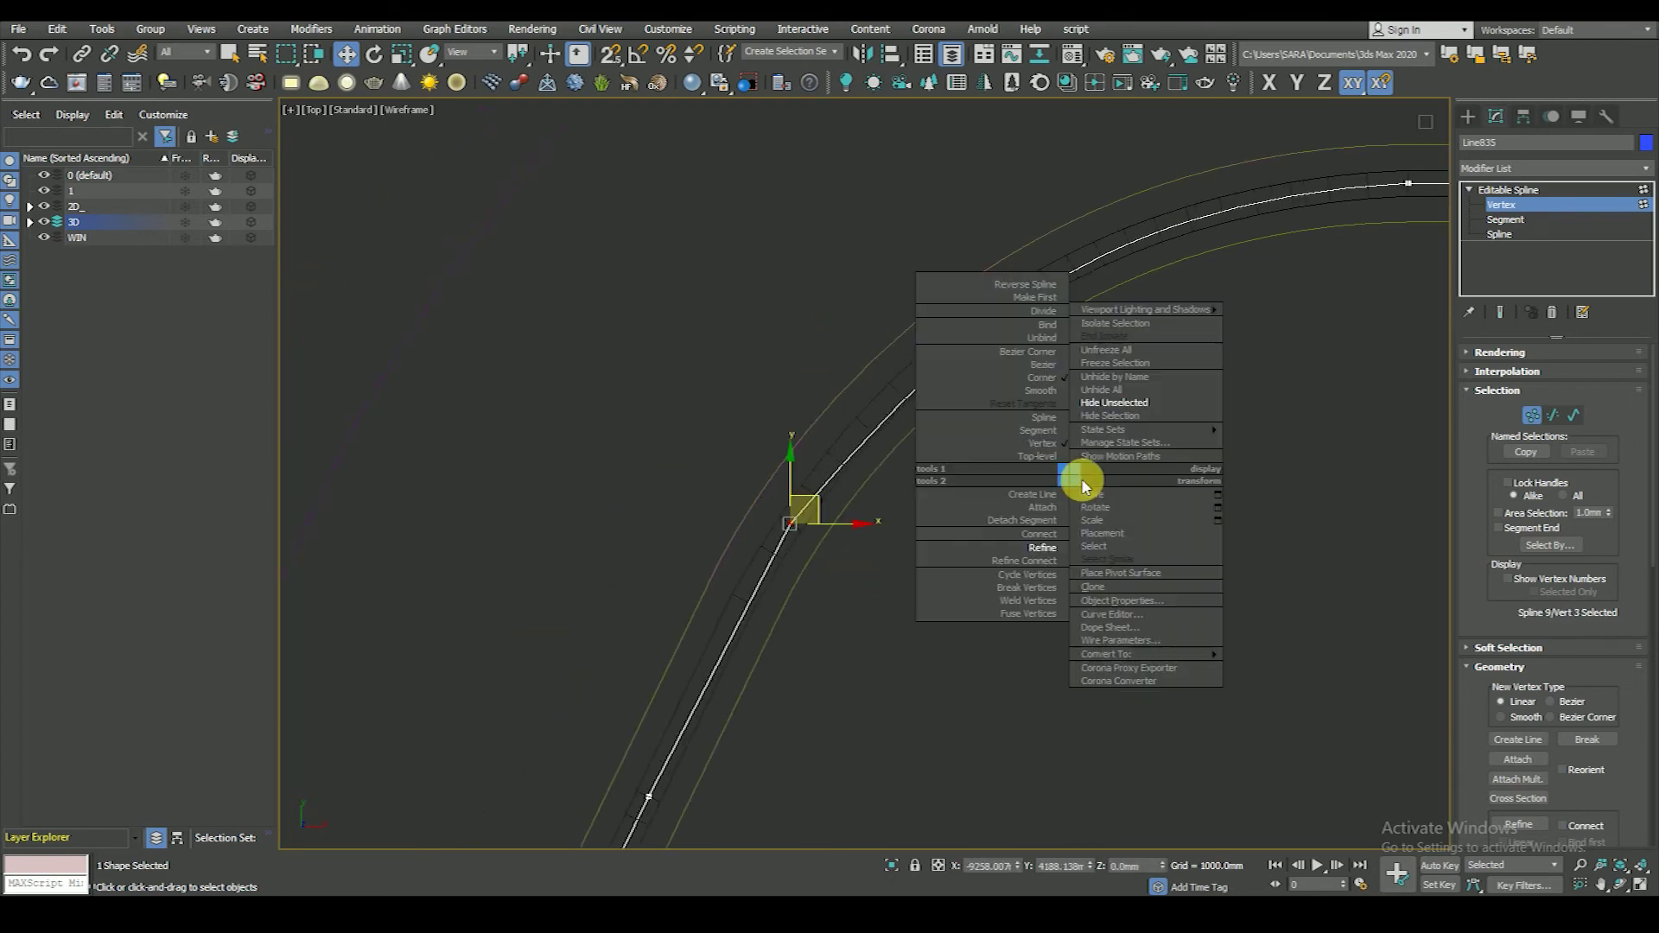
pyautogui.click(994, 353)
pyautogui.moveTo(938, 371); pyautogui.dragTo(920, 374)
pyautogui.click(968, 573)
pyautogui.scroll(-3, 919, 419)
pyautogui.scroll(3, 856, 339)
pyautogui.scroll(-2, 907, 494)
pyautogui.click(921, 503)
# - Use Refine to add a new vertex on the path's angled stretch
pyautogui.click(985, 281)
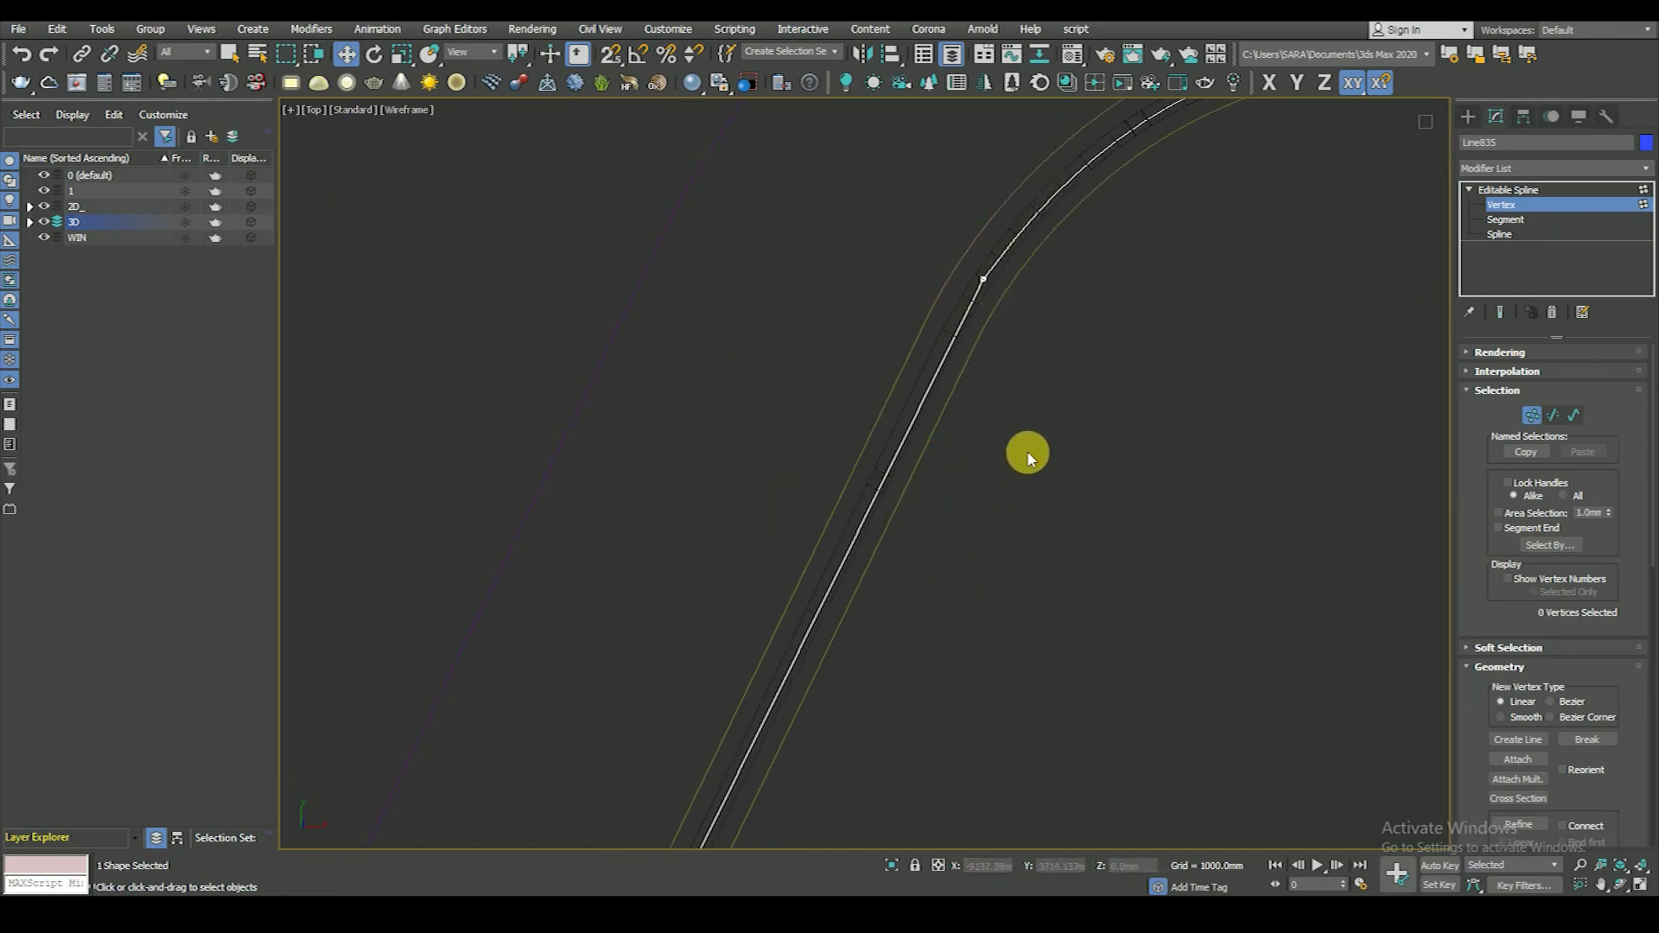
pyautogui.rightClick(1066, 438)
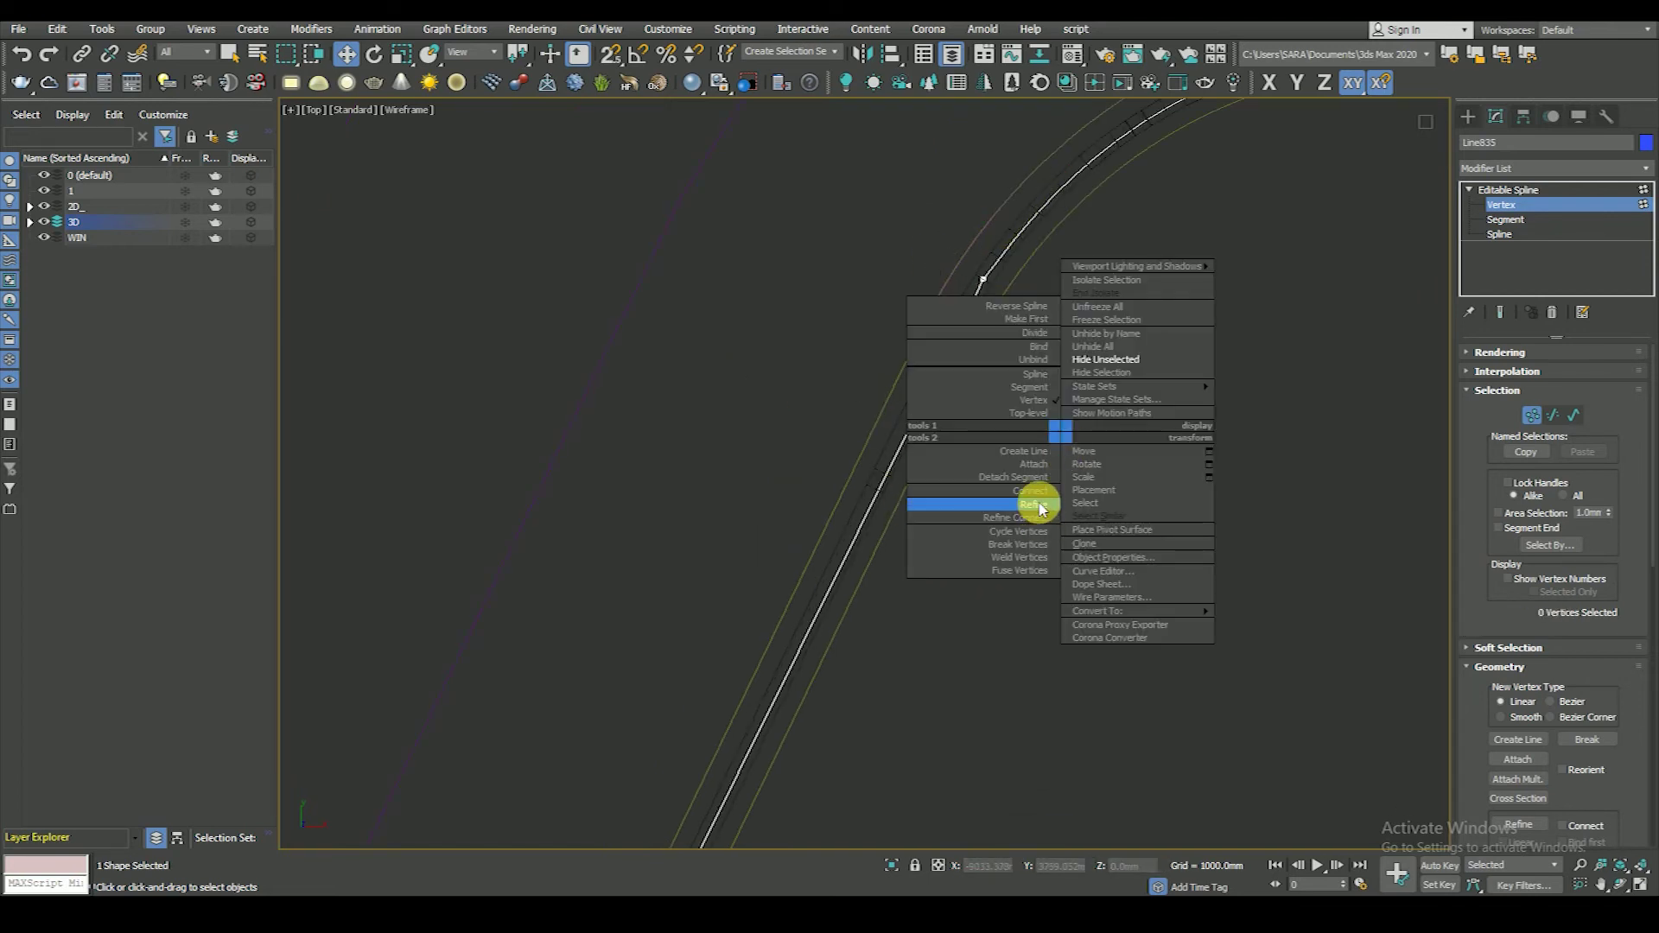
pyautogui.click(968, 501)
pyautogui.click(879, 491)
pyautogui.click(1501, 197)
# - With the Move tool, select the new vertex and vertex 3 to check the reshaped path
pyautogui.scroll(3, 871, 430)
pyautogui.press('w')
pyautogui.click(927, 436)
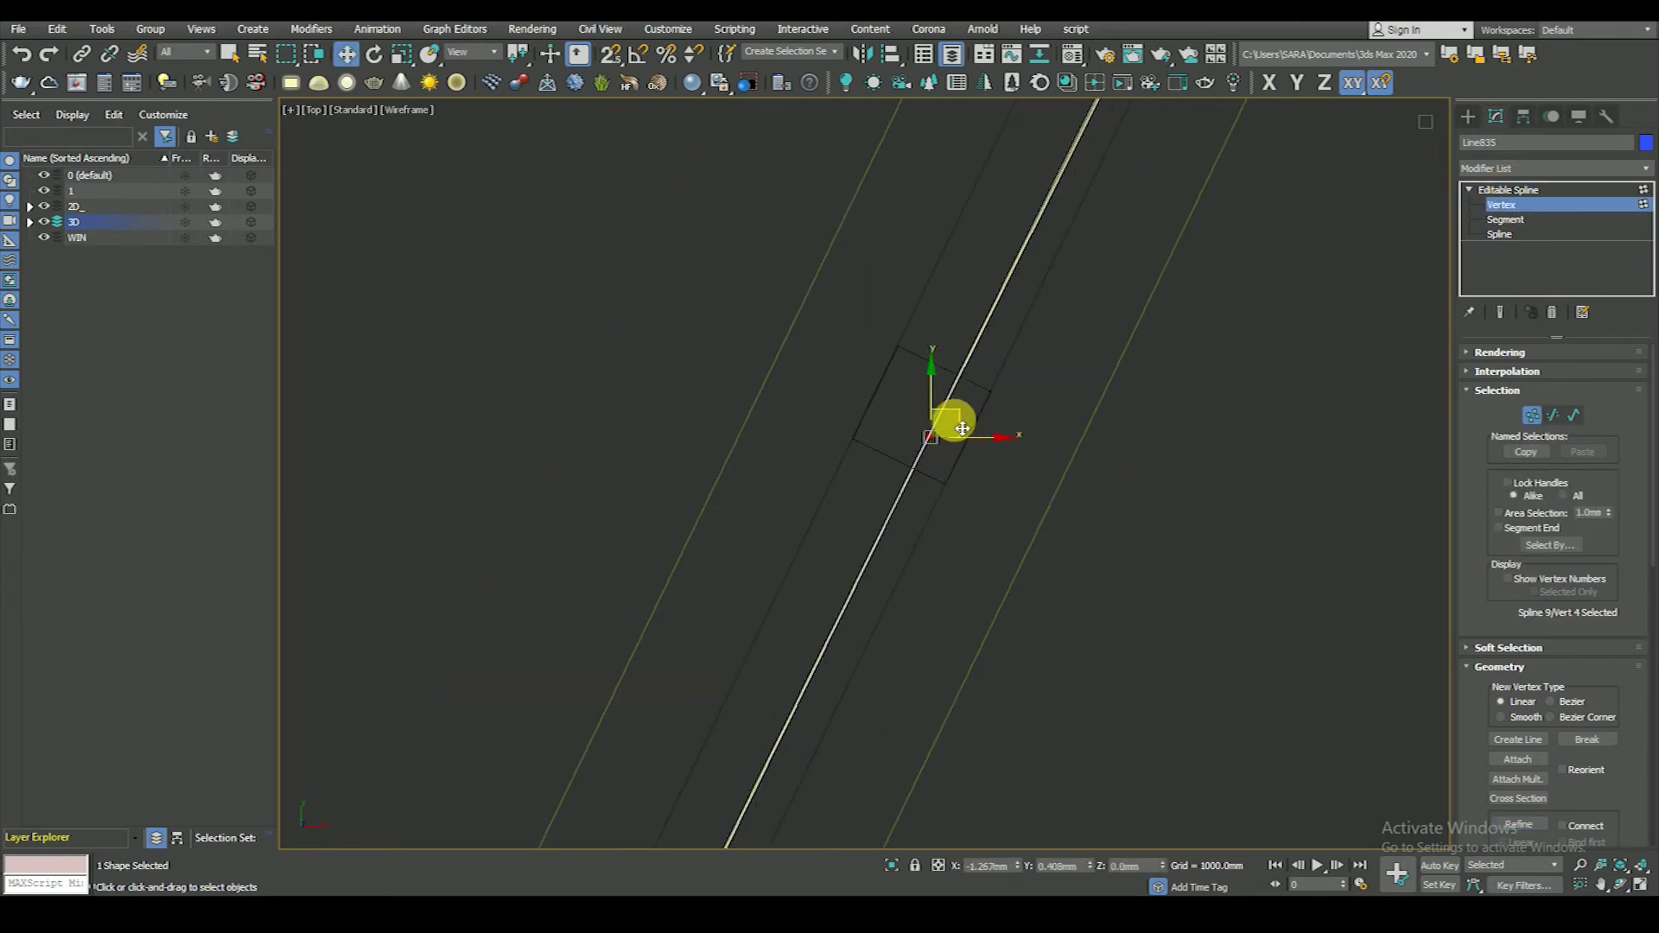
pyautogui.scroll(-3, 925, 458)
pyautogui.scroll(2, 907, 289)
pyautogui.click(1014, 365)
pyautogui.rightClick(1189, 423)
pyautogui.click(950, 463)
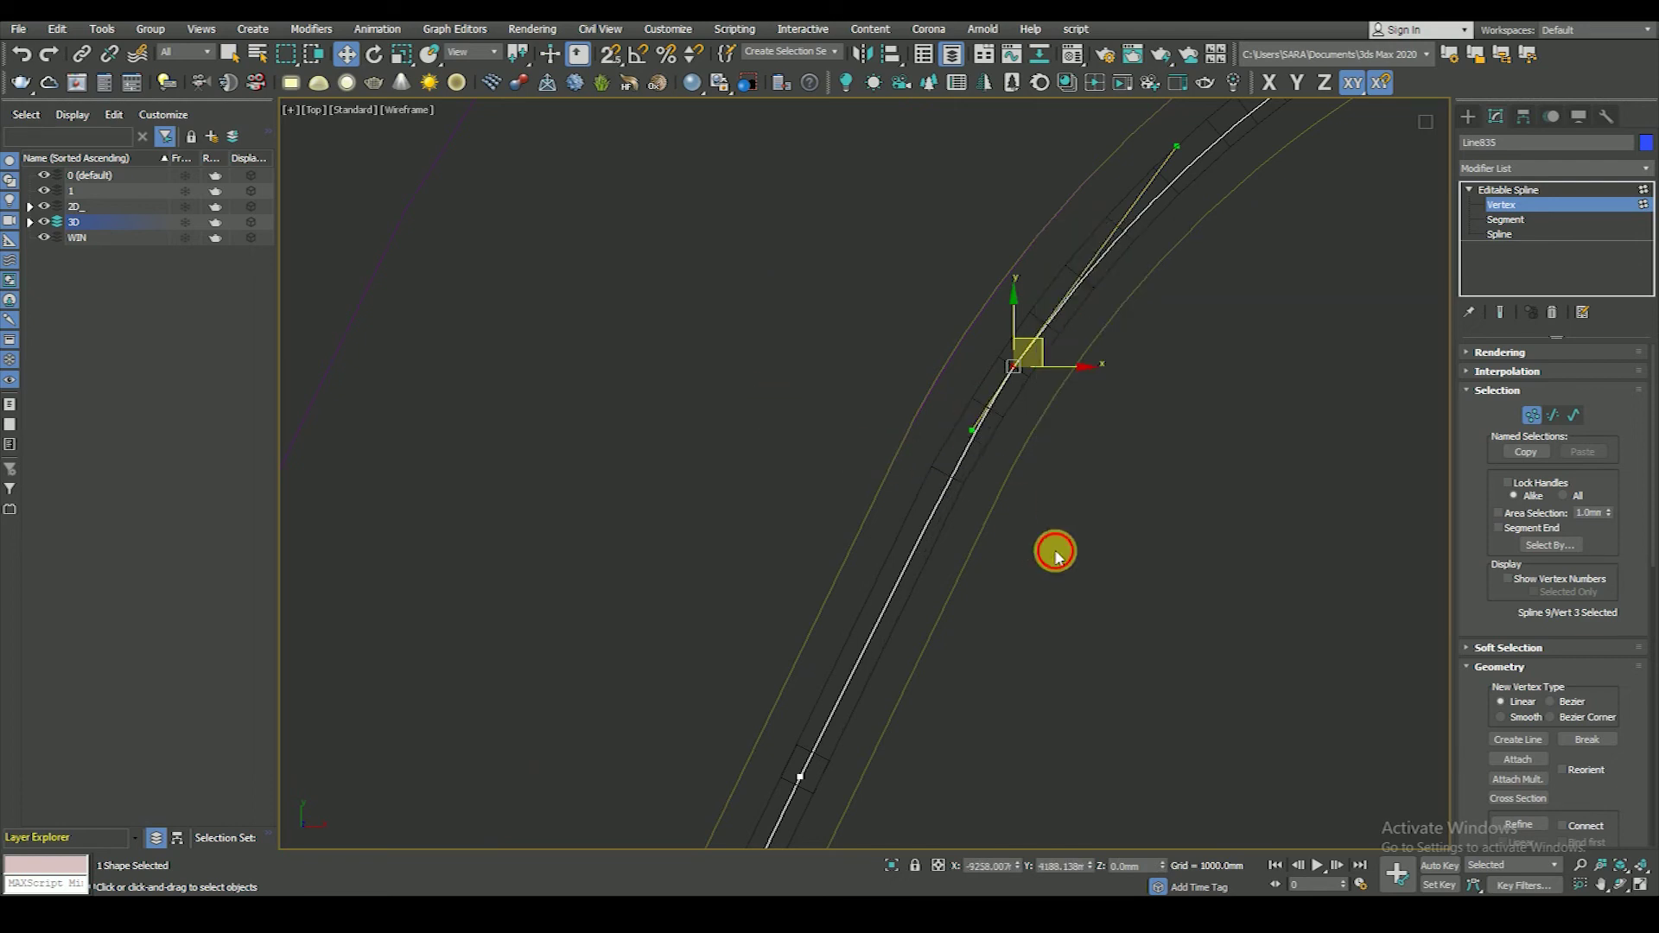
pyautogui.scroll(-3, 911, 485)
pyautogui.scroll(3, 800, 635)
pyautogui.click(801, 636)
pyautogui.scroll(-3, 821, 605)
pyautogui.scroll(2, 948, 437)
pyautogui.scroll(1, 937, 349)
pyautogui.scroll(-3, 937, 348)
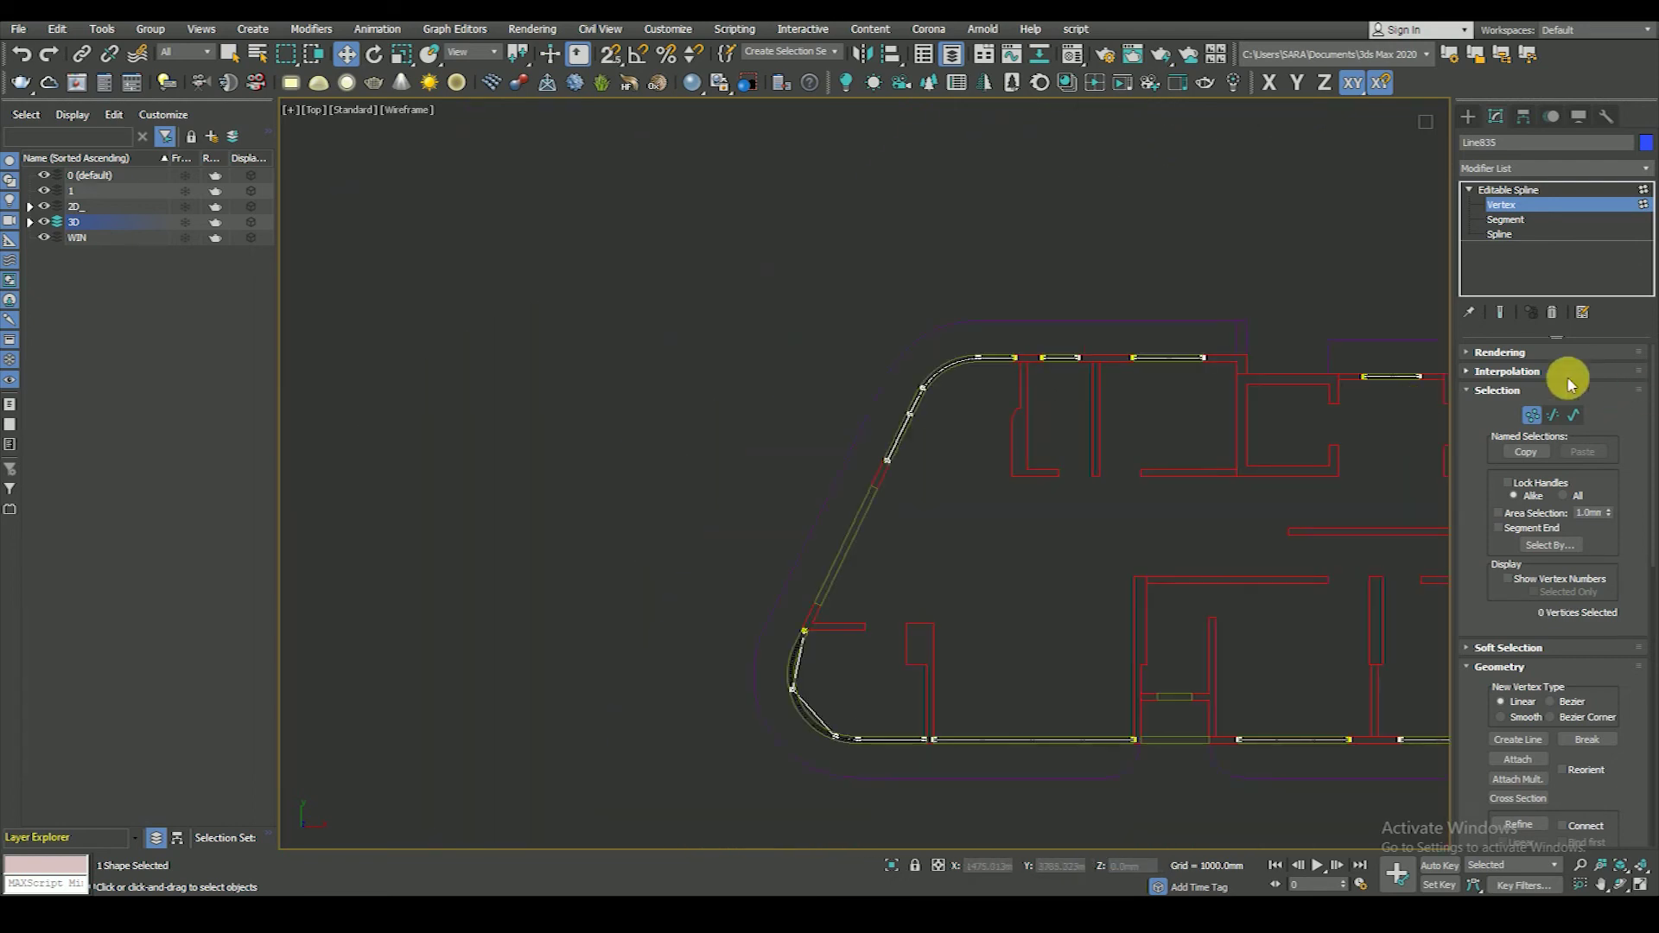
# - Exit vertex editing and add a Sweep modifier to the window path
pyautogui.click(1499, 353)
pyautogui.click(1508, 190)
pyautogui.scroll(-1, 1521, 170)
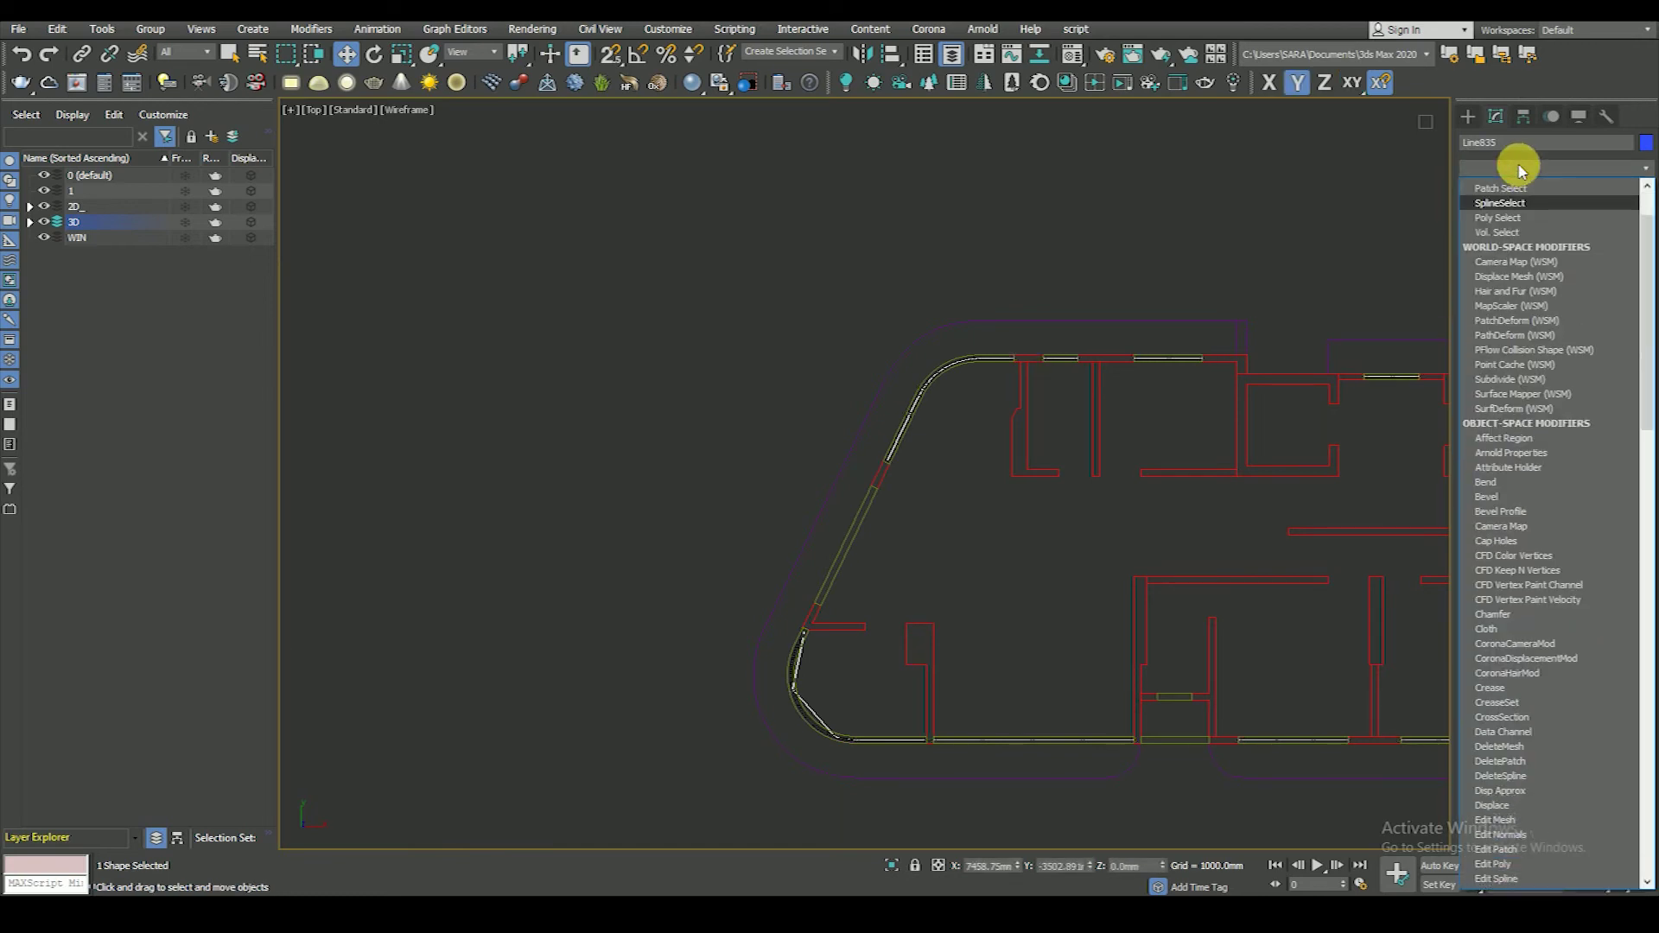
pyautogui.write('sw')
pyautogui.press('Return')
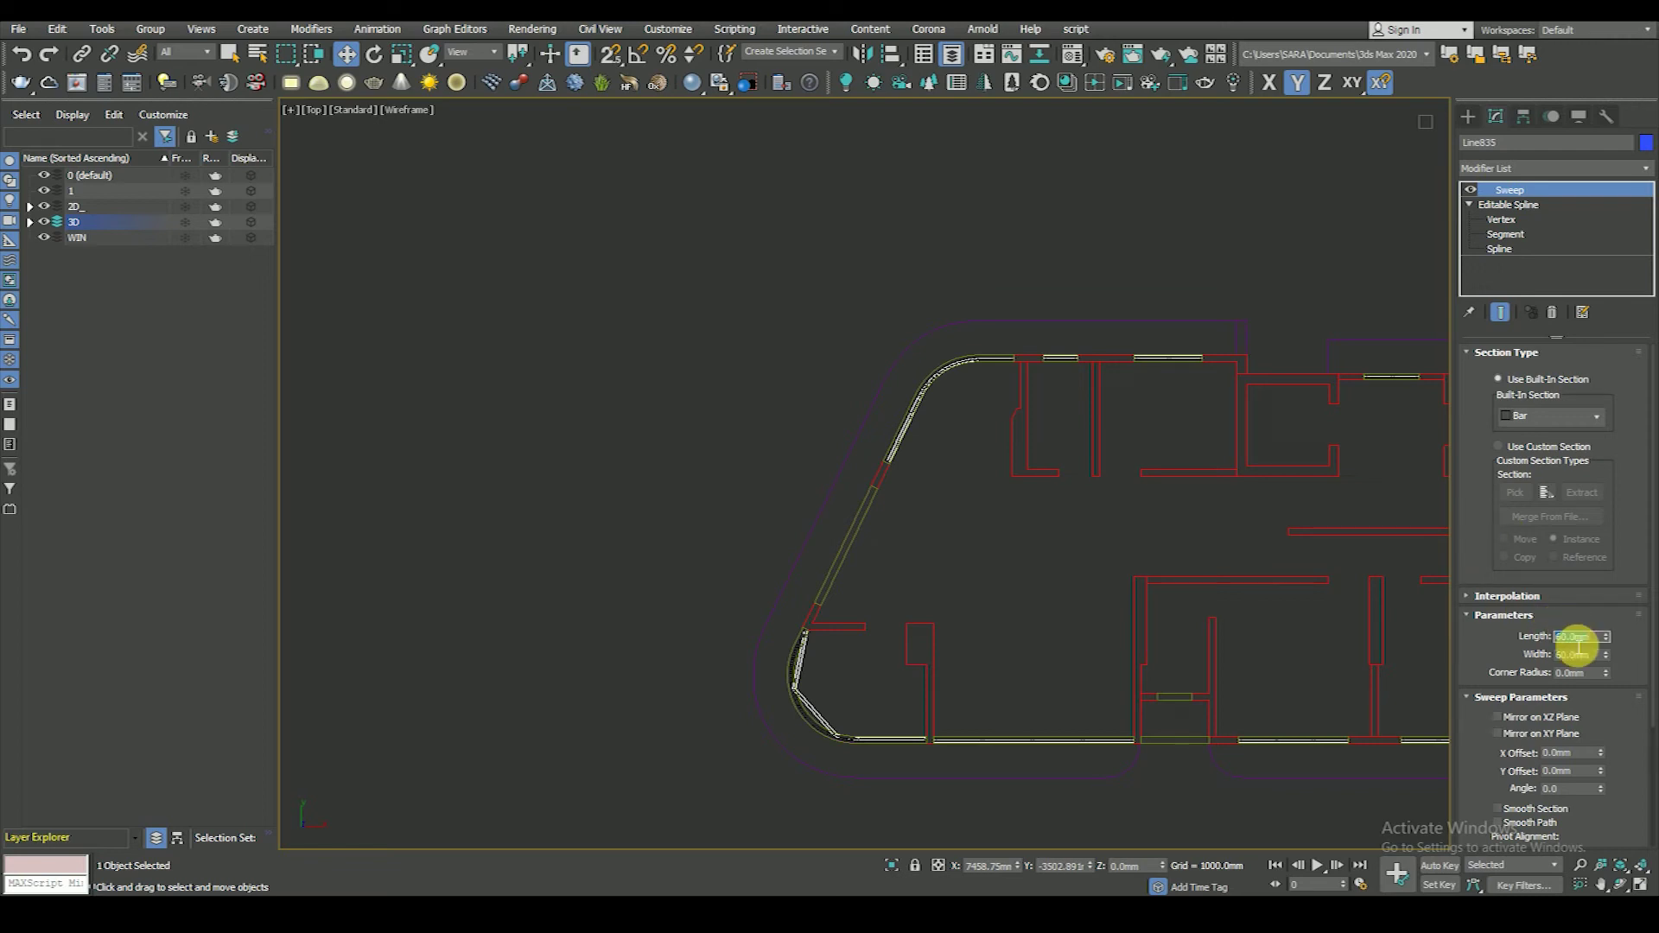
pyautogui.scroll(3, 908, 467)
pyautogui.scroll(3, 864, 380)
pyautogui.scroll(-8, 834, 350)
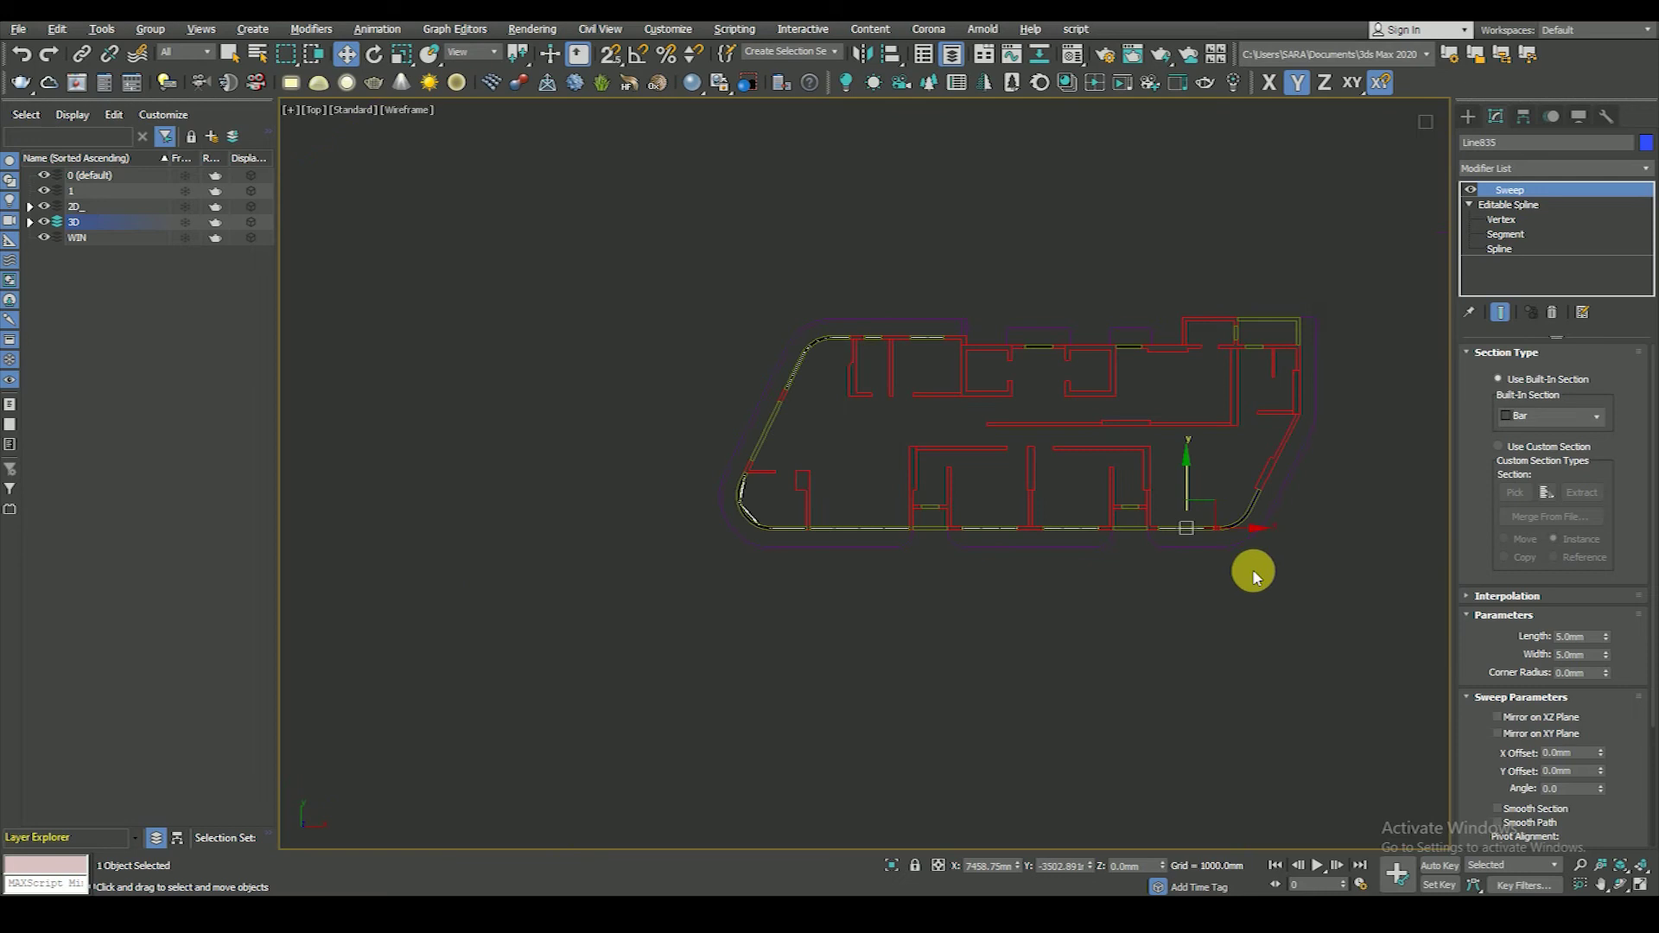
# - Set the Bar section on the swept path to 1900 mm length and 5 mm width
pyautogui.keyDown('alt'); pyautogui.moveTo(1252, 572); pyautogui.dragTo(1192, 437, button='middle'); pyautogui.keyUp('alt')
pyautogui.scroll(4, 1170, 215)
pyautogui.click(1171, 216)
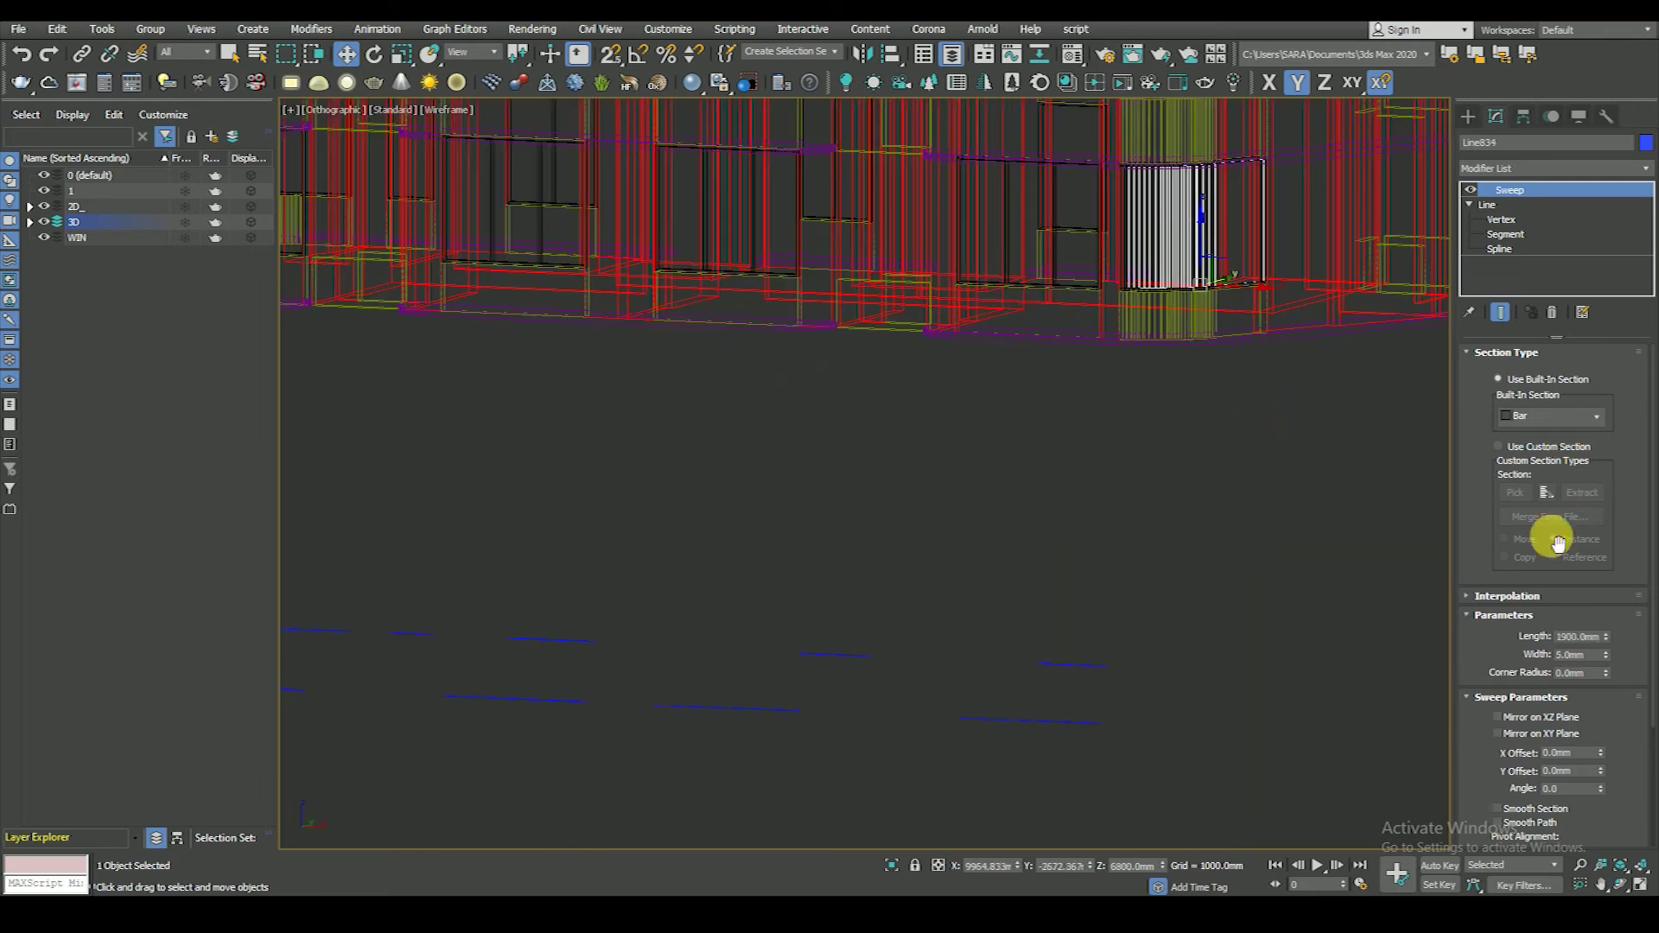
pyautogui.click(1089, 721)
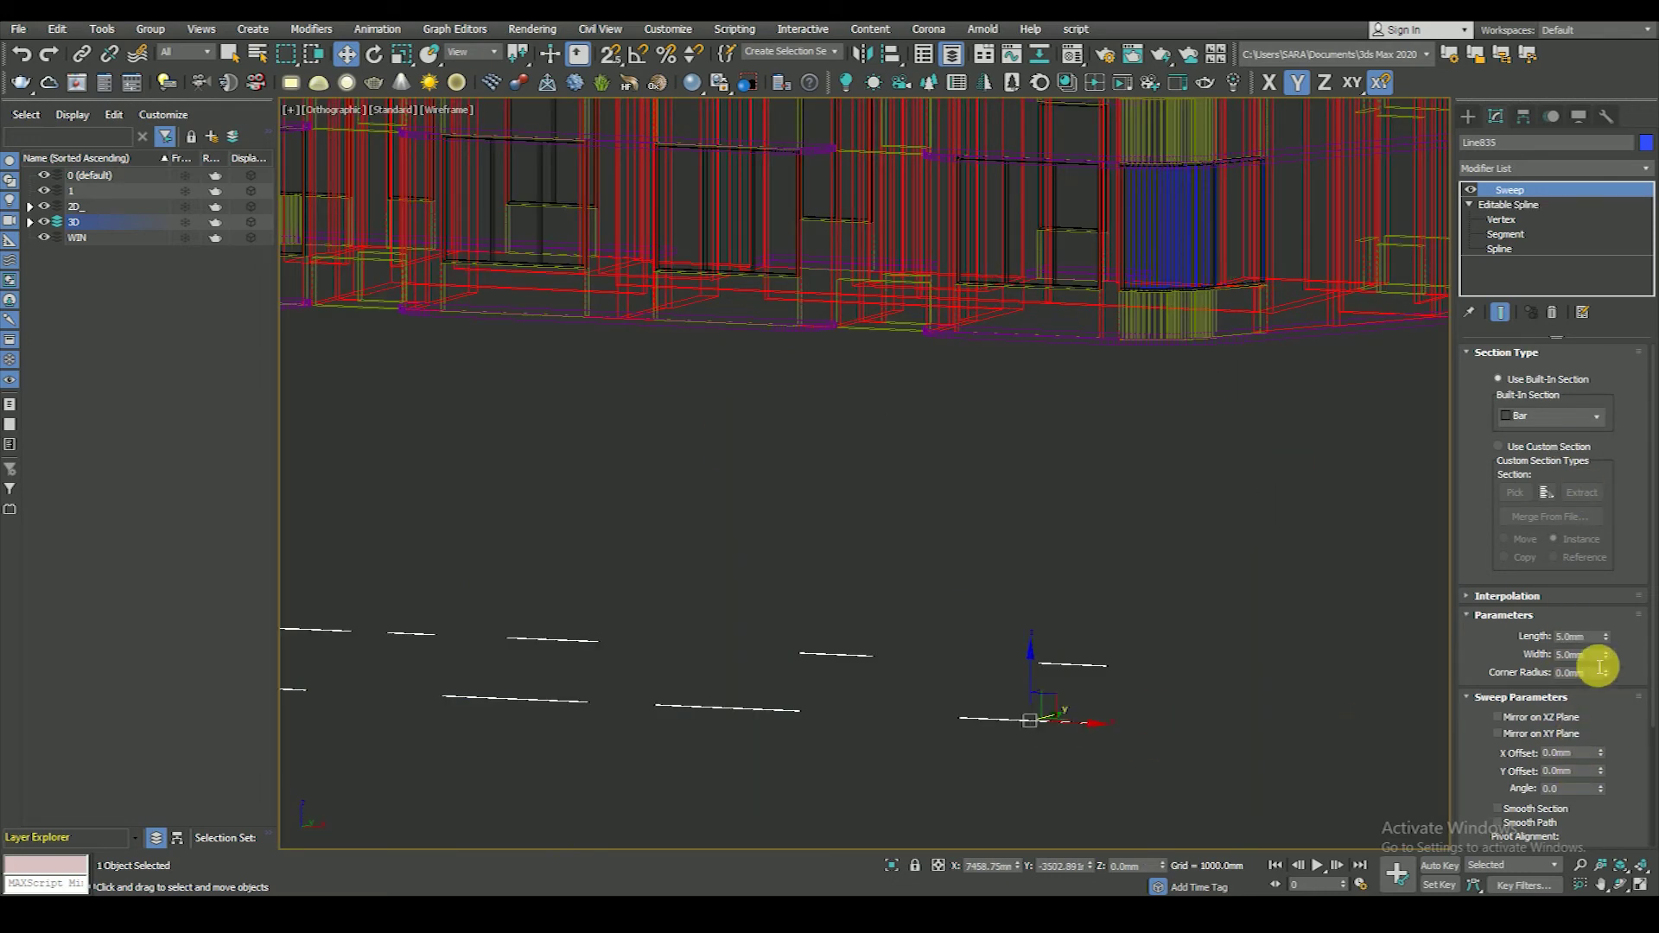
pyautogui.click(1581, 637)
pyautogui.write('1500')
pyautogui.press('Return')
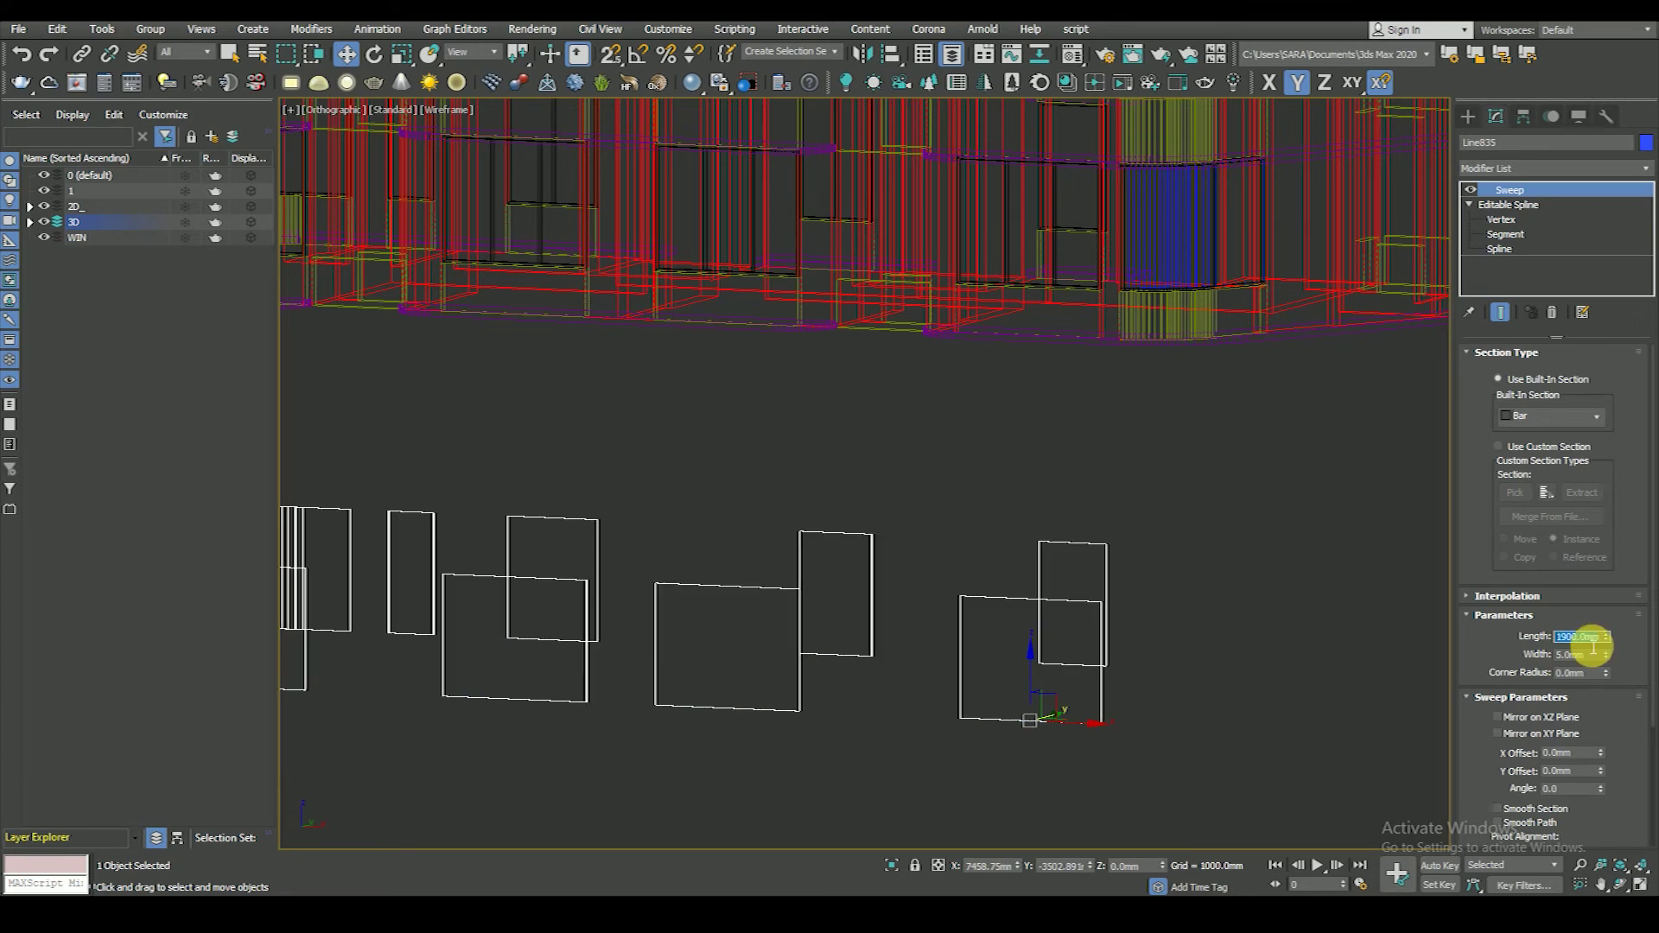
# - Check the 1900 mm glass strip in front view and shaded 3D, with vertex snapping on
pyautogui.press('f')
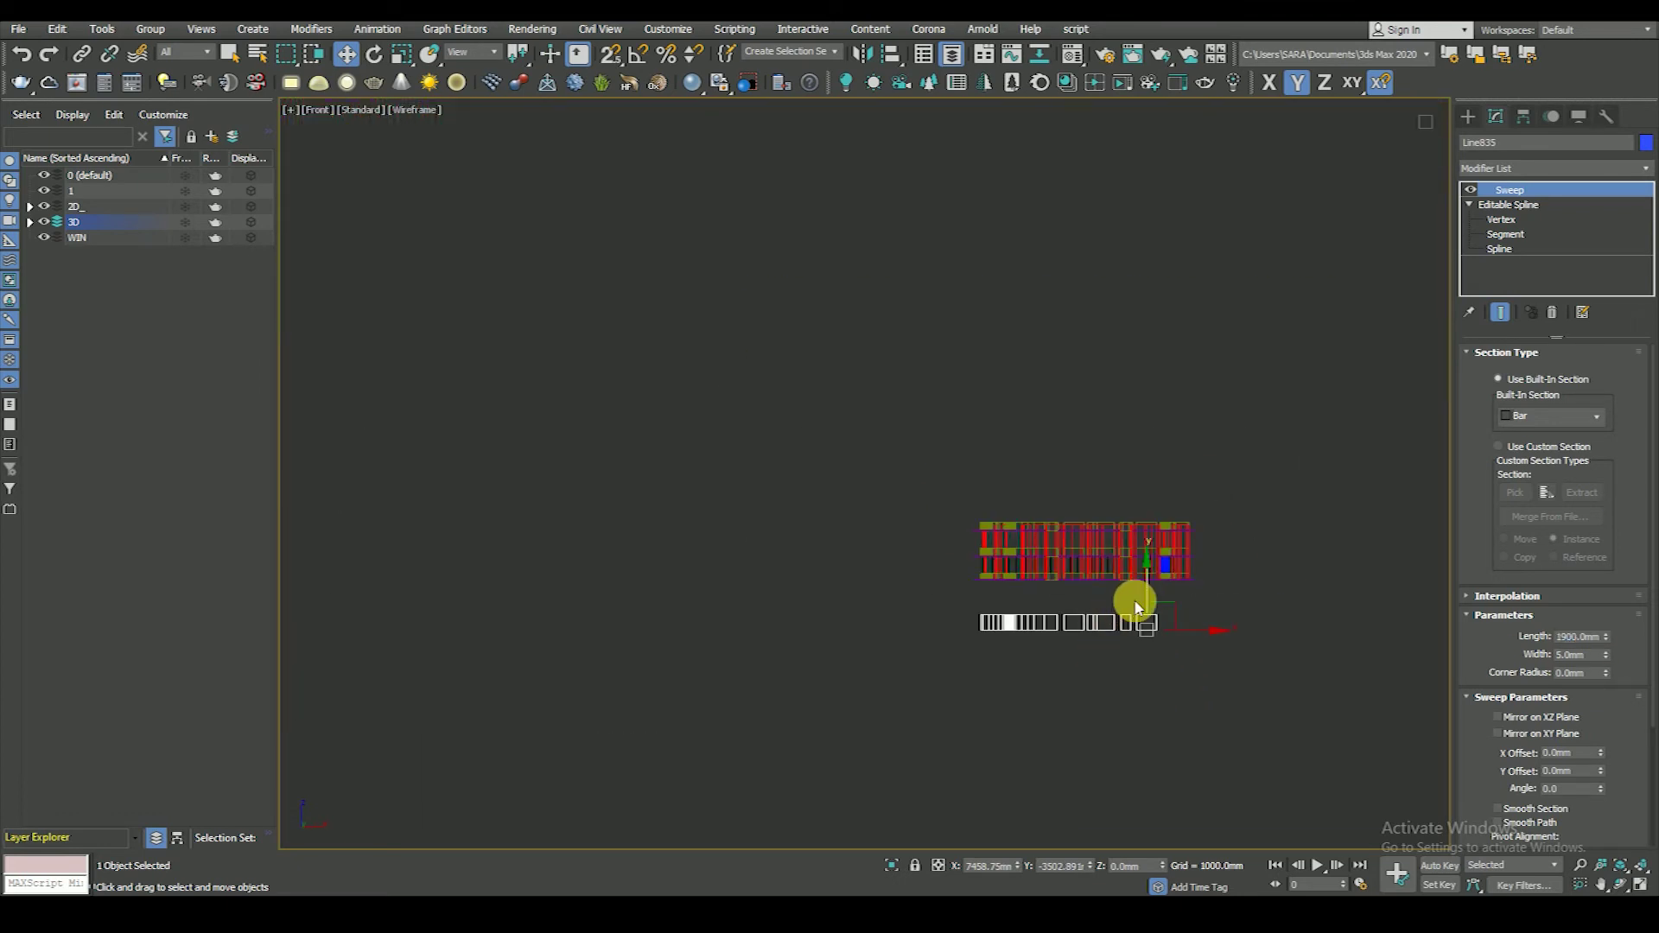
pyautogui.scroll(3, 1142, 553)
pyautogui.scroll(5, 990, 575)
pyautogui.press('s')
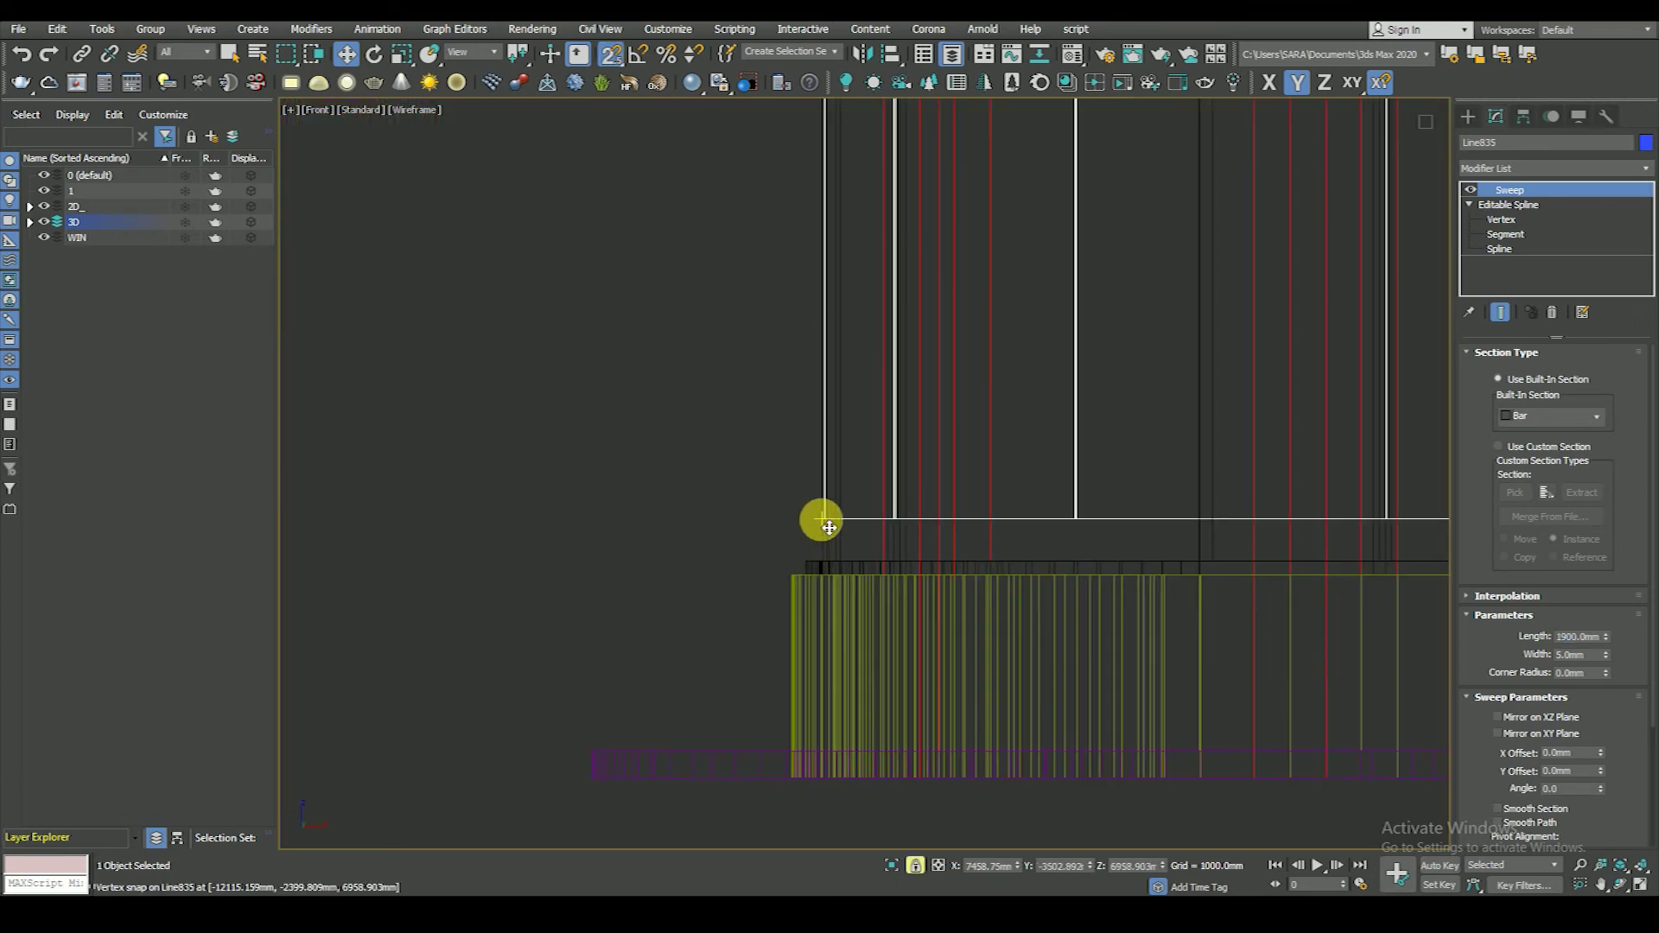
pyautogui.scroll(-5, 847, 570)
pyautogui.scroll(-2, 916, 592)
pyautogui.keyDown('alt'); pyautogui.moveTo(951, 585); pyautogui.dragTo(1011, 673, button='middle'); pyautogui.keyUp('alt')
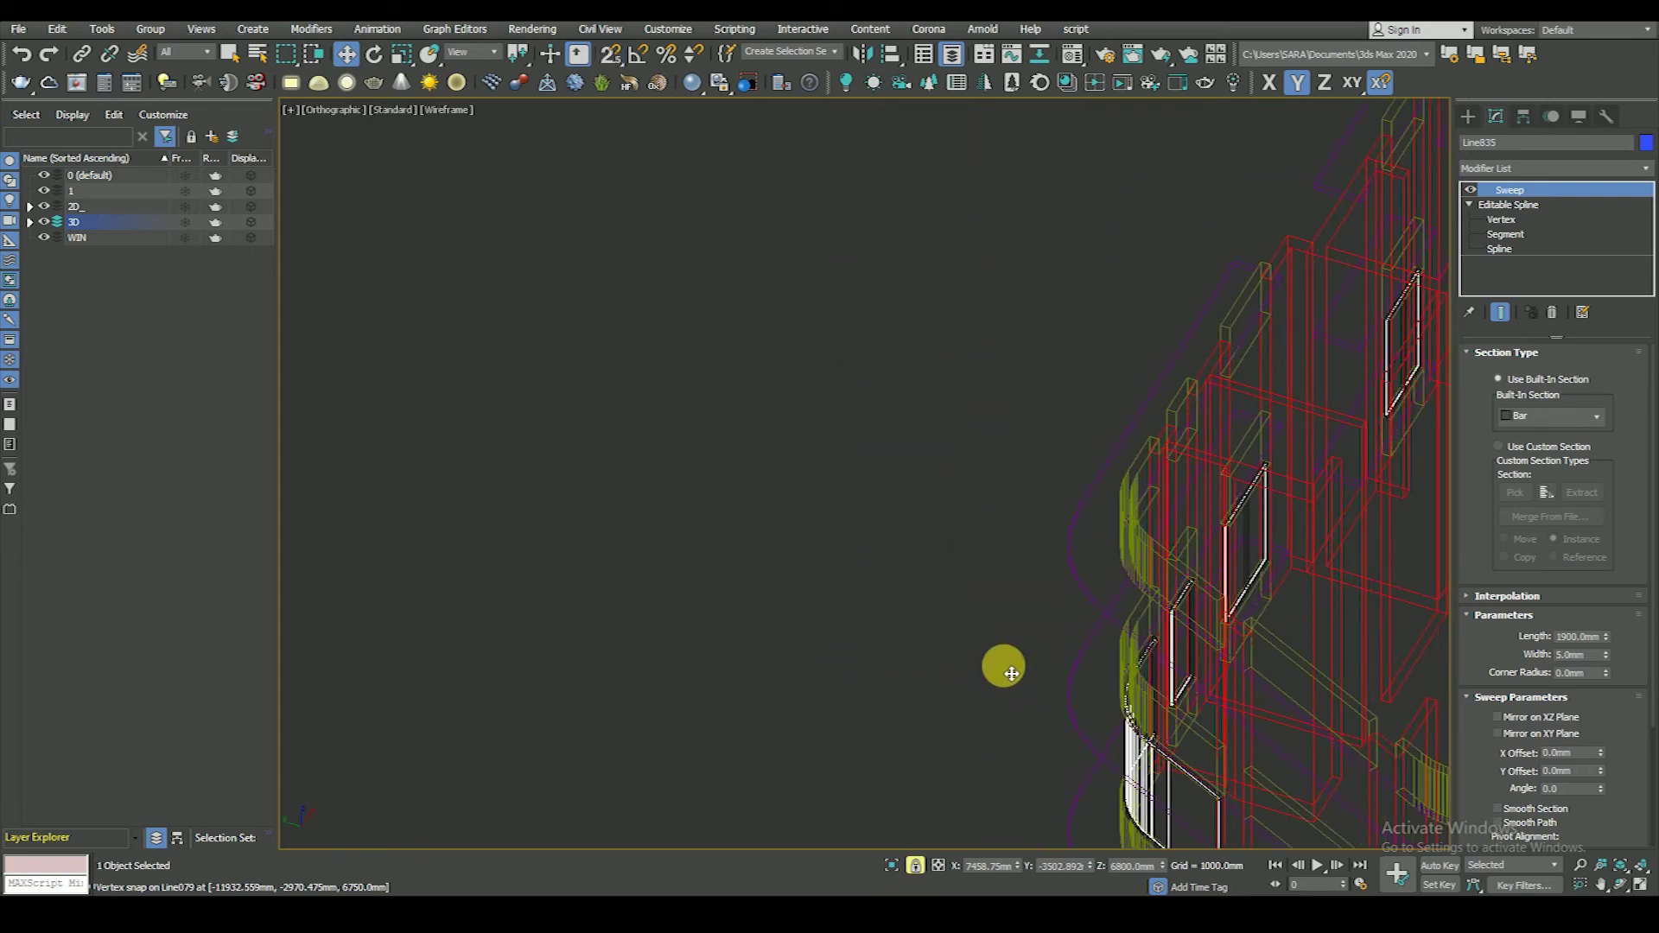
pyautogui.scroll(-4, 1013, 592)
pyautogui.scroll(4, 975, 816)
pyautogui.click(975, 816)
pyautogui.press('F3')
pyautogui.scroll(3, 1141, 716)
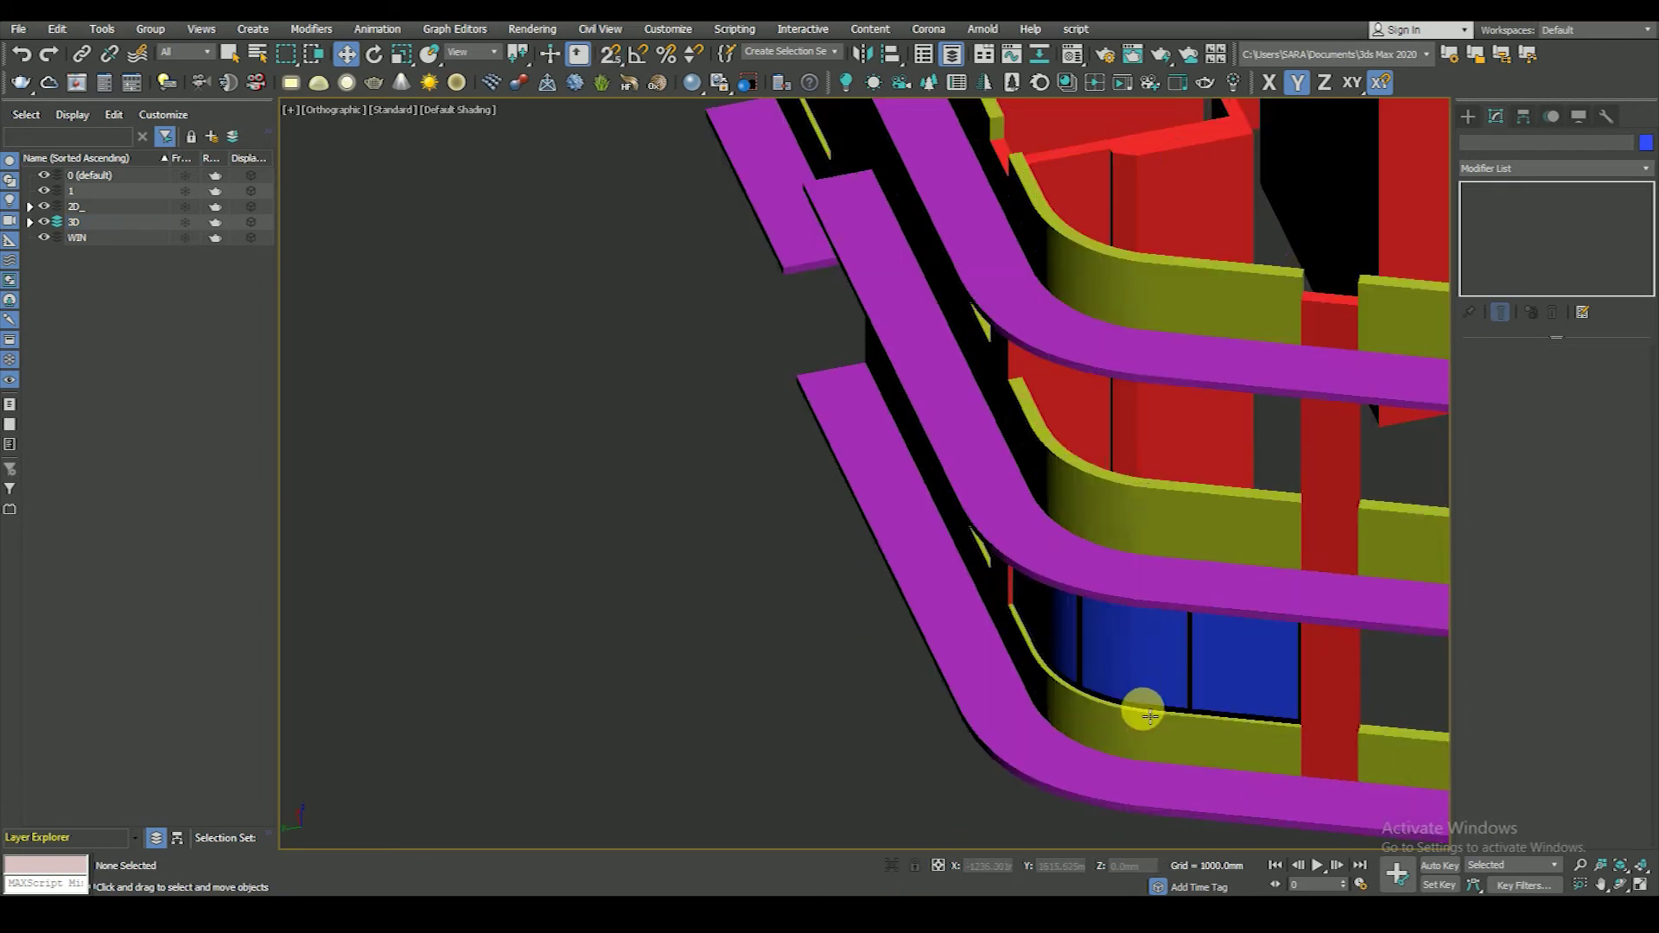
# - Select the swept glass and return to a wireframe top view
pyautogui.click(1143, 661)
pyautogui.scroll(-4, 1124, 743)
pyautogui.scroll(1, 1296, 693)
pyautogui.scroll(4, 1056, 597)
pyautogui.scroll(2, 1073, 618)
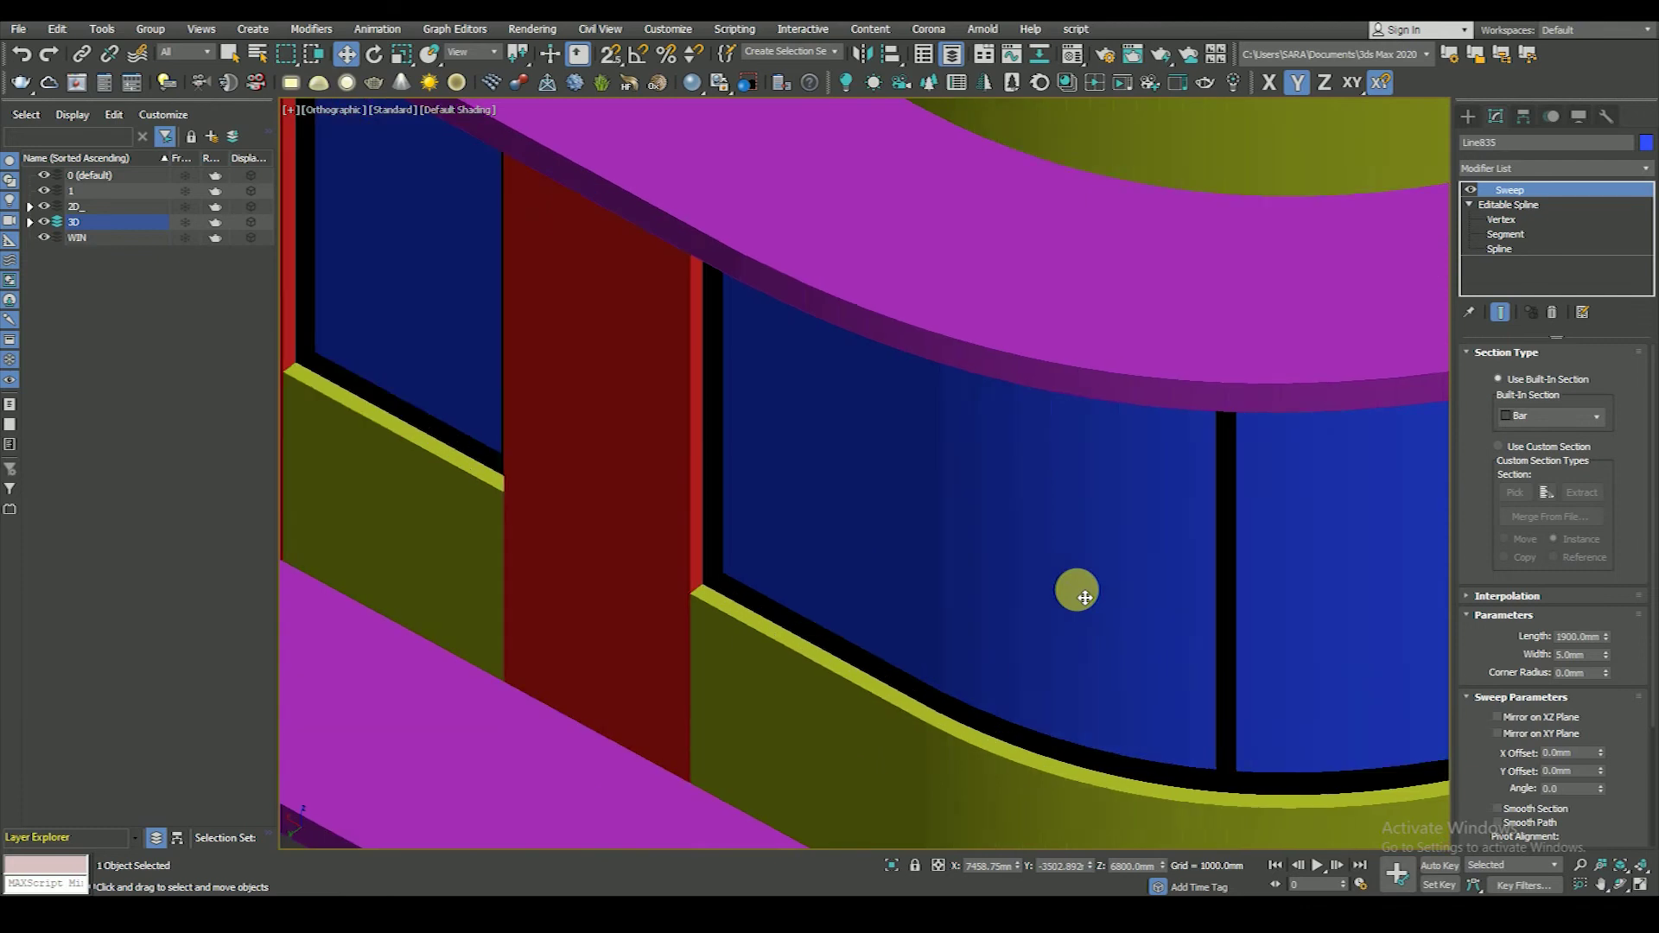
pyautogui.press('t')
pyautogui.press('F3')
pyautogui.scroll(-5, 959, 597)
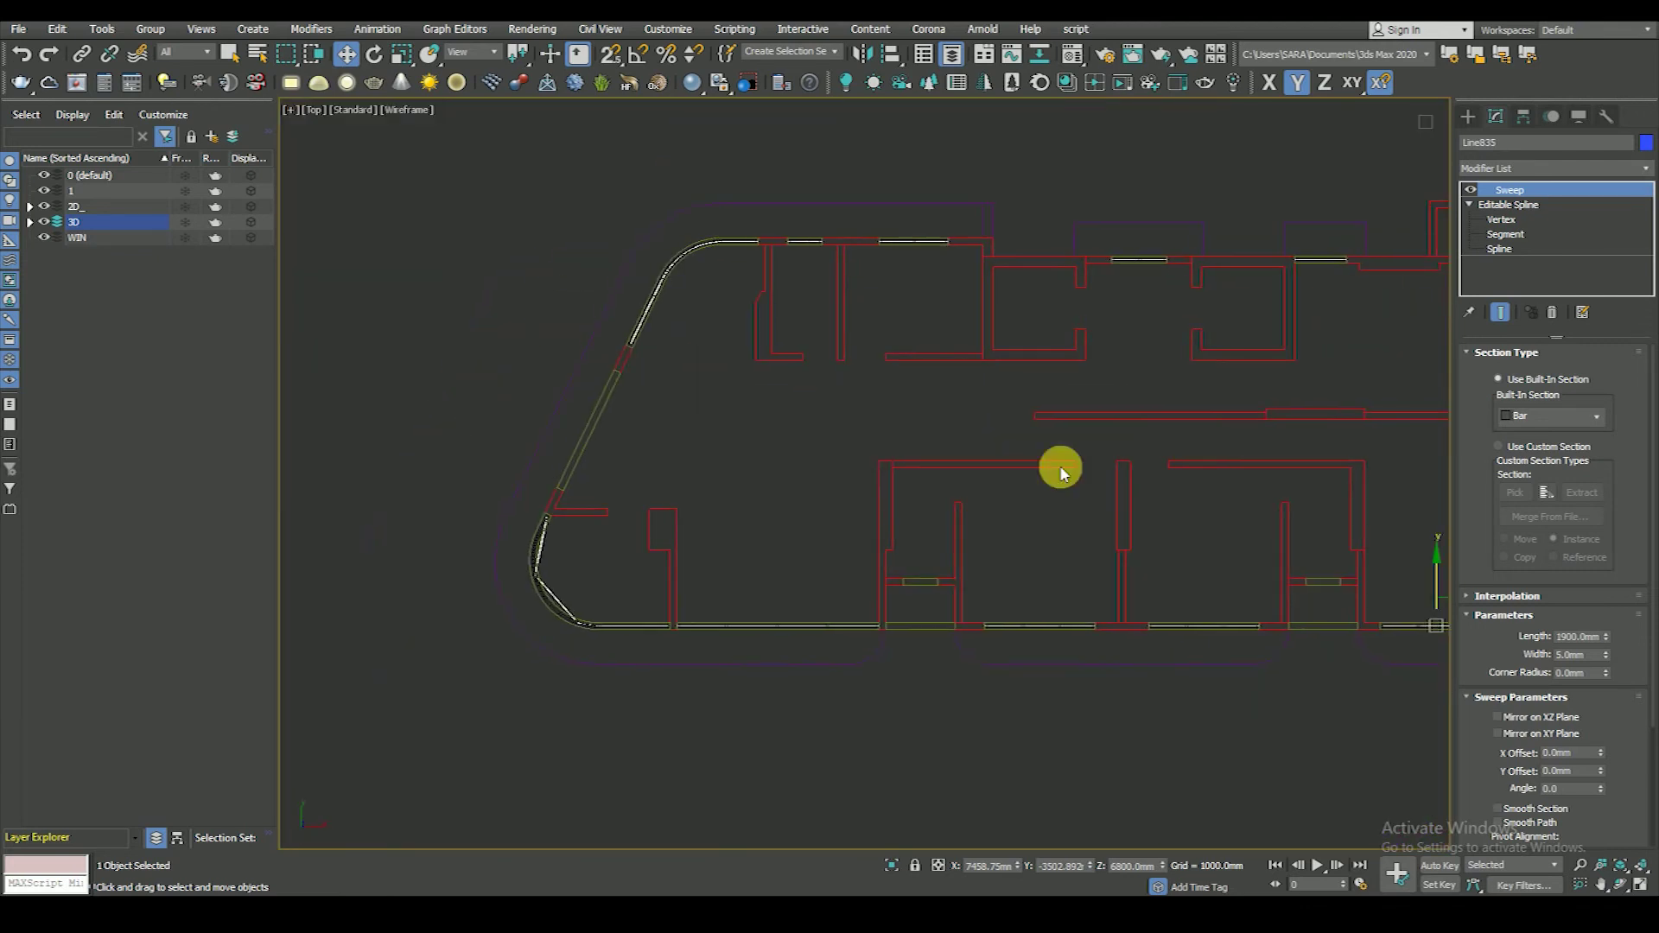
# - Enter vertex editing on the path and select the vertices at the curved wall corner
pyautogui.click(1502, 221)
pyautogui.scroll(4, 453, 525)
pyautogui.click(625, 582)
pyautogui.scroll(3, 718, 484)
pyautogui.moveTo(662, 437); pyautogui.dragTo(792, 437, button='middle')
# - Make the lower corner vertex a Bezier Corner and pull its handle along the curved wall
pyautogui.moveTo(629, 610); pyautogui.dragTo(783, 754)
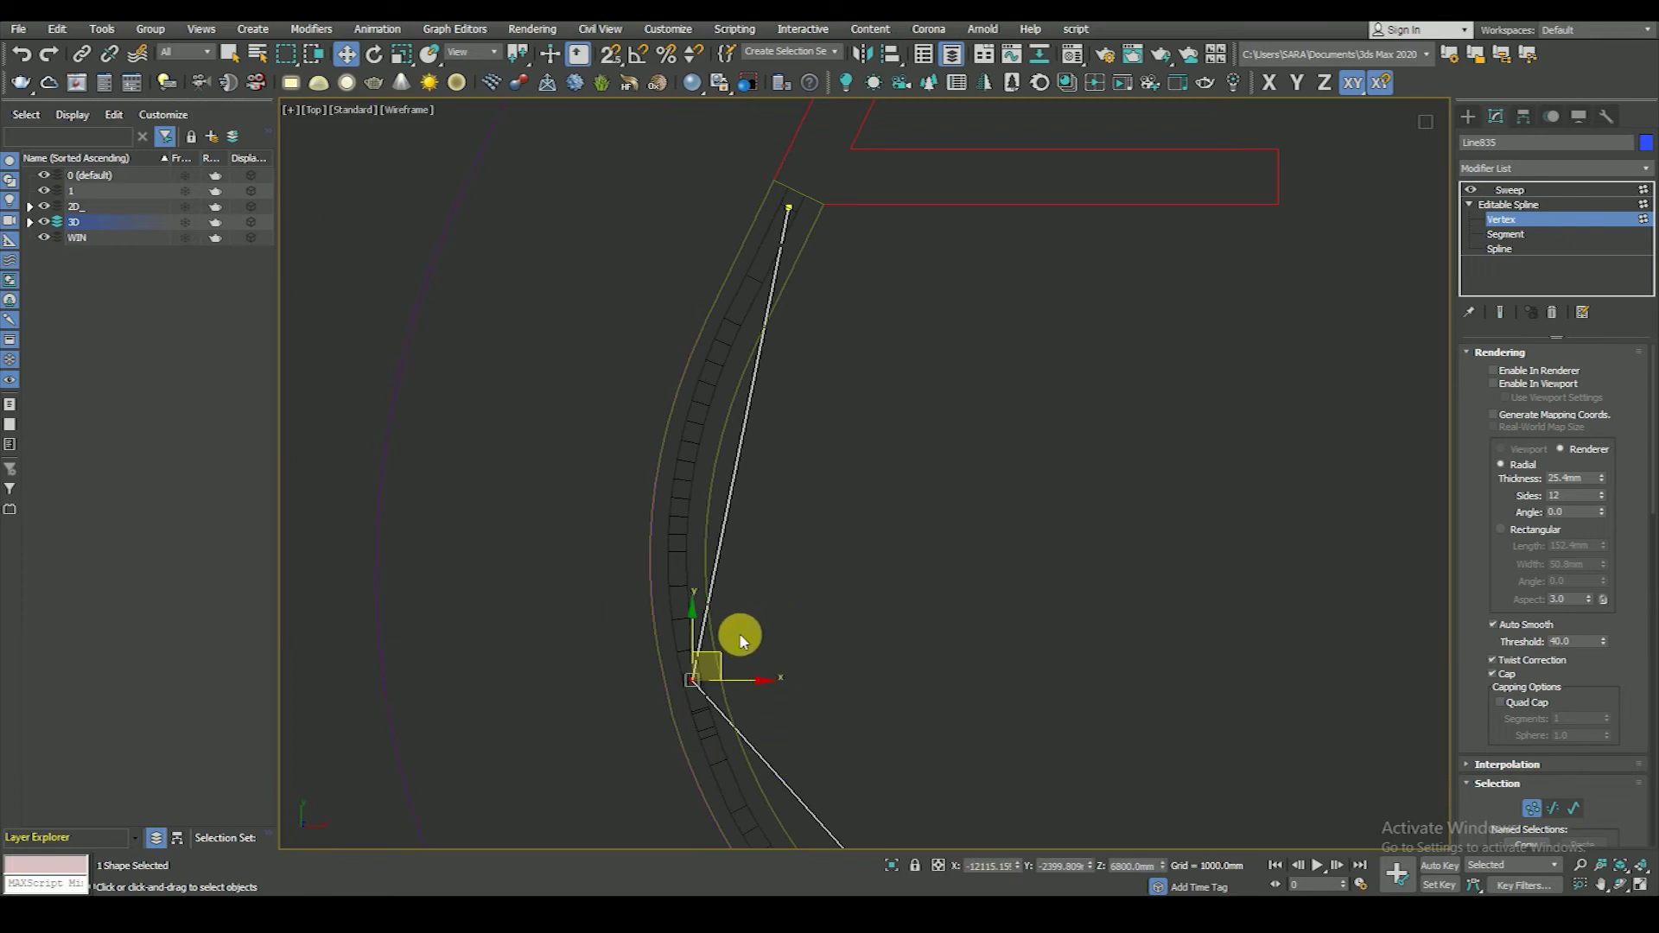
pyautogui.rightClick(796, 538)
pyautogui.click(765, 437)
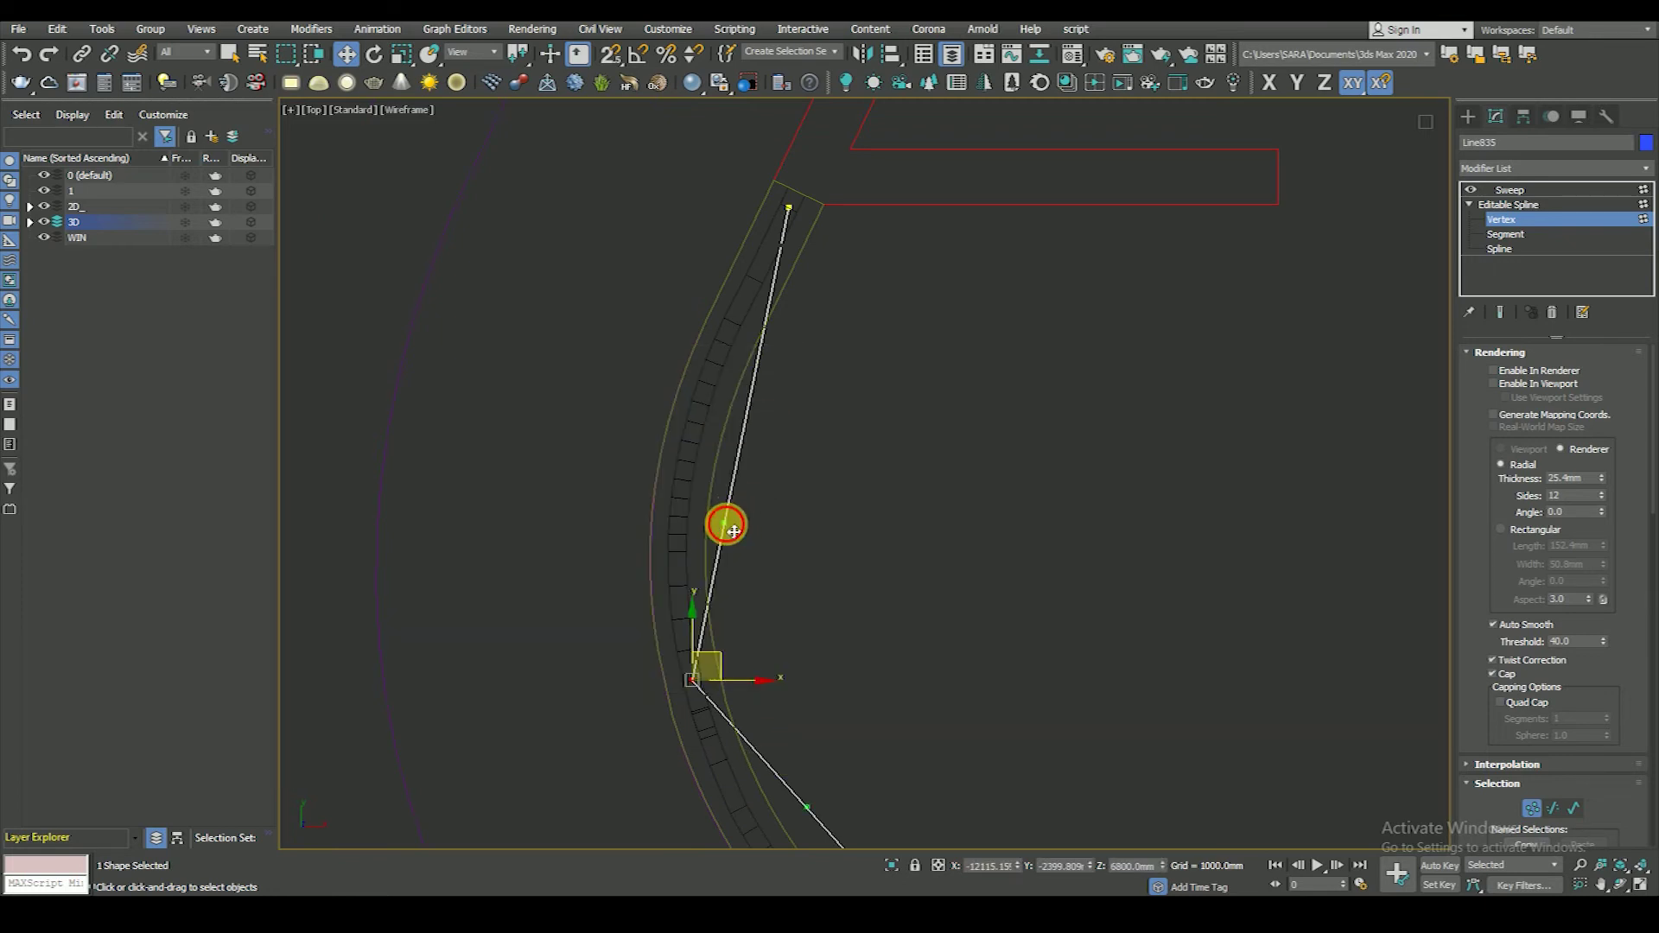
pyautogui.moveTo(733, 531); pyautogui.dragTo(647, 502)
pyautogui.moveTo(770, 711); pyautogui.dragTo(650, 393, button='middle')
pyautogui.rightClick(912, 492)
pyautogui.moveTo(697, 497); pyautogui.dragTo(623, 574)
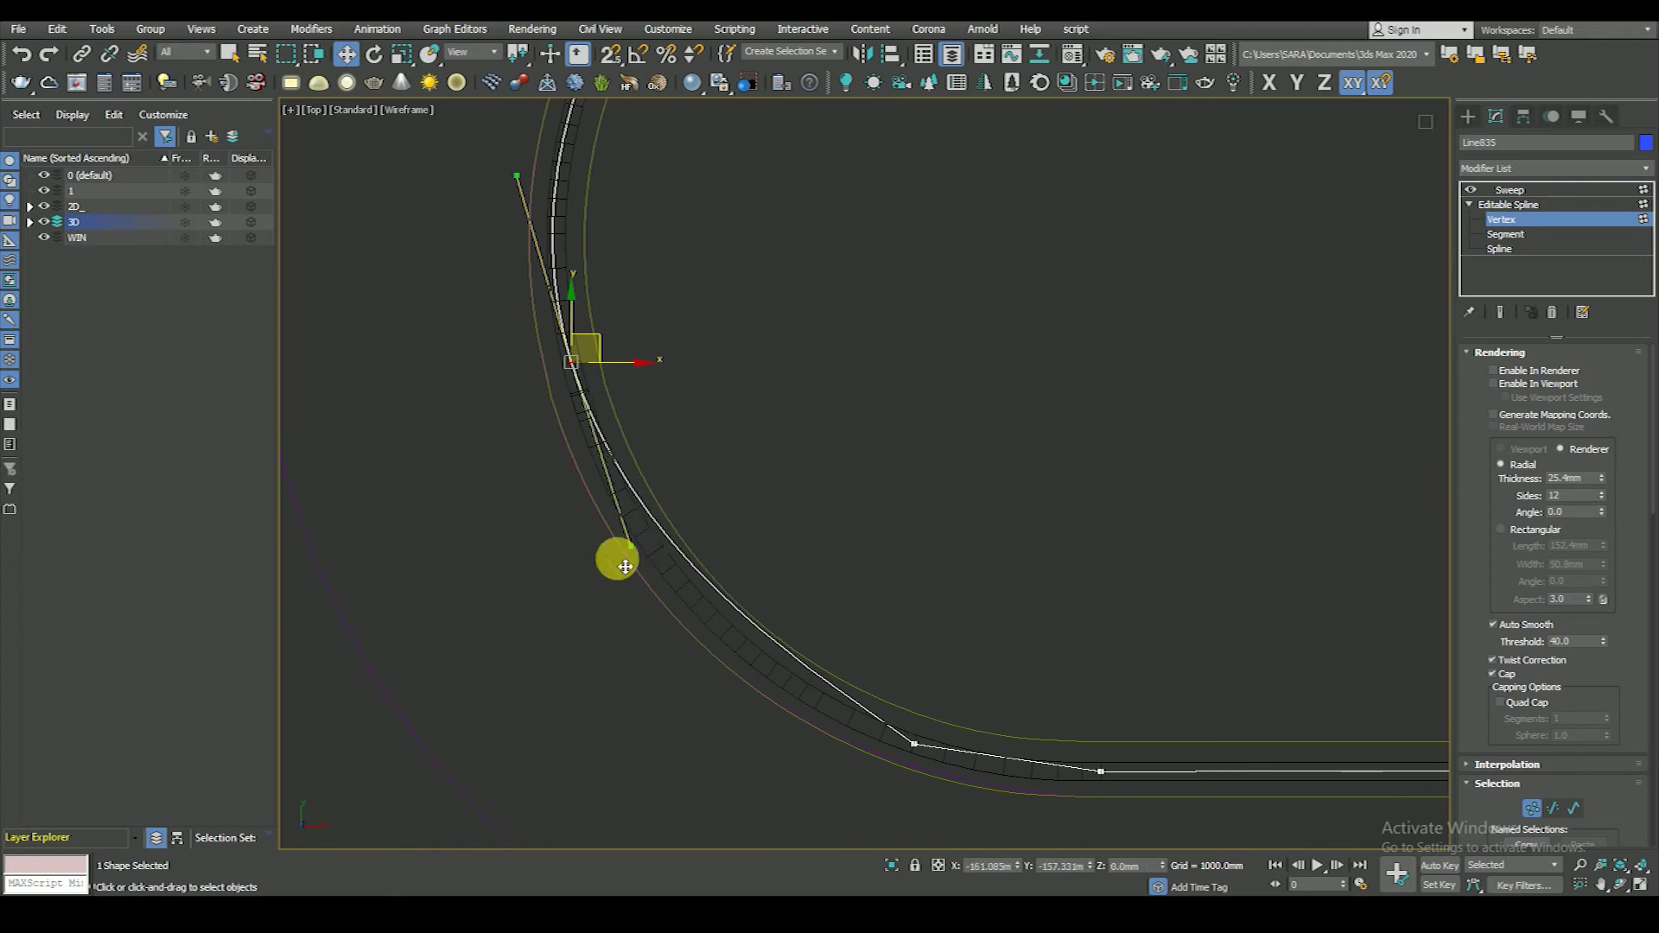
# - Convert the bend vertex to Bezier Corner and adjust its handle to smooth the curve
pyautogui.click(915, 744)
pyautogui.moveTo(1037, 781); pyautogui.dragTo(1048, 664, button='middle')
pyautogui.rightClick(1075, 519)
pyautogui.click(1013, 403)
pyautogui.moveTo(782, 554); pyautogui.dragTo(798, 595)
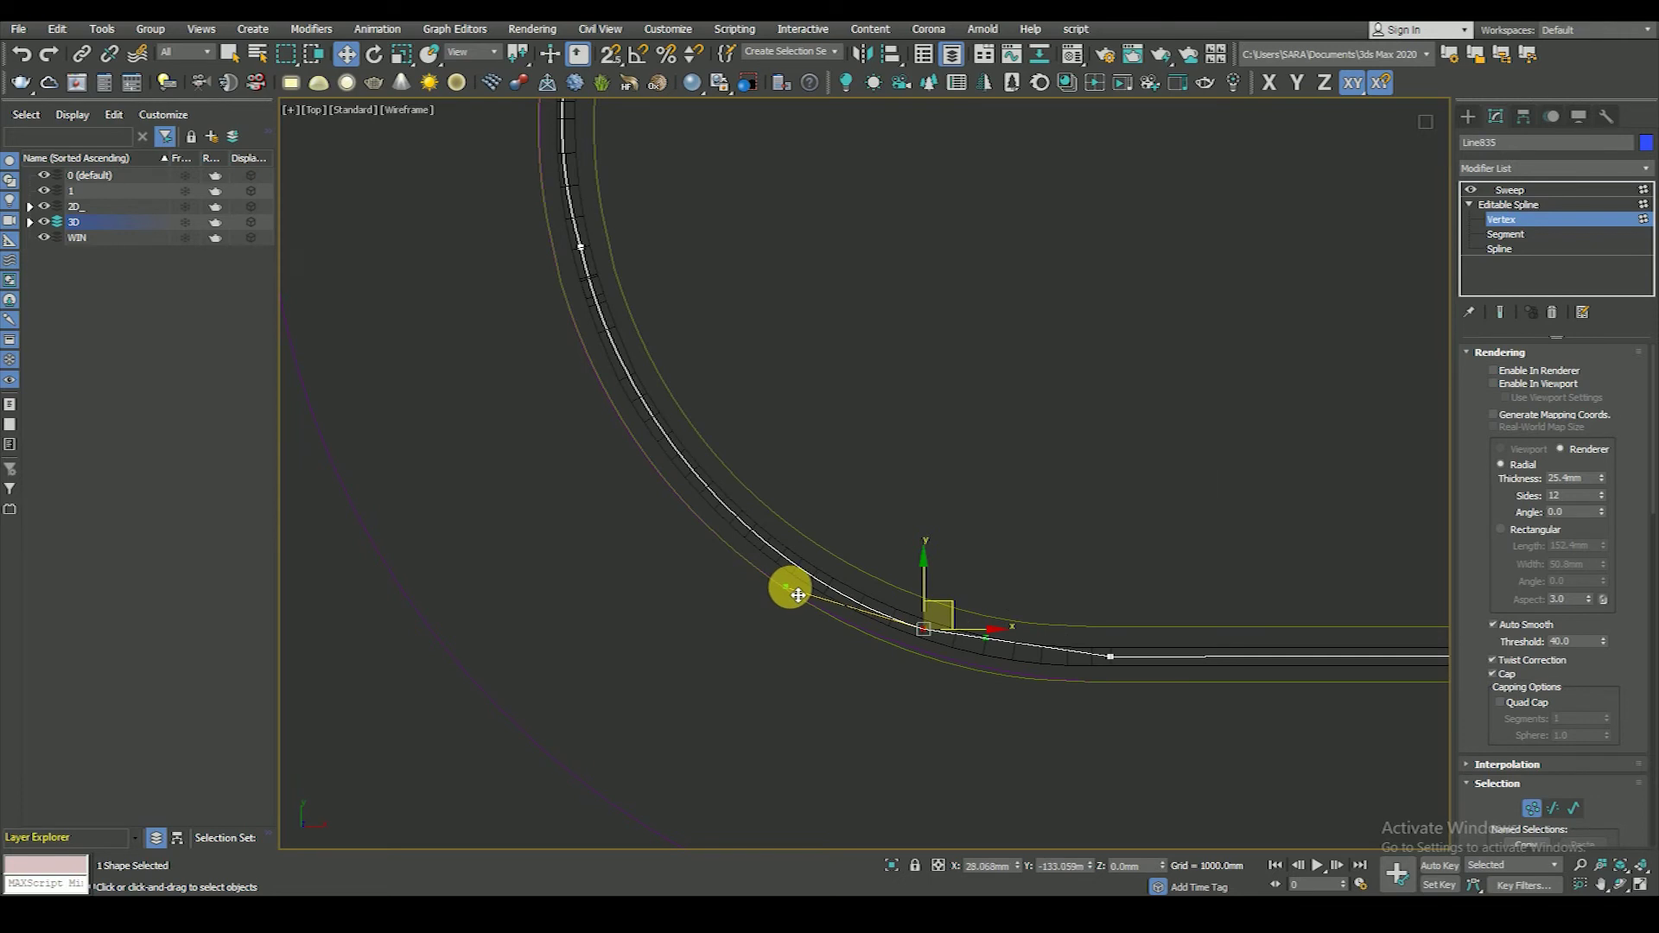
# - Make the lower-right vertex Bezier and blend the curve into the straight run
pyautogui.moveTo(1063, 698); pyautogui.dragTo(1124, 639)
pyautogui.scroll(-2, 1112, 696)
pyautogui.rightClick(1156, 573)
pyautogui.click(1135, 481)
pyautogui.scroll(5, 1037, 638)
pyautogui.moveTo(1093, 707); pyautogui.dragTo(1096, 738)
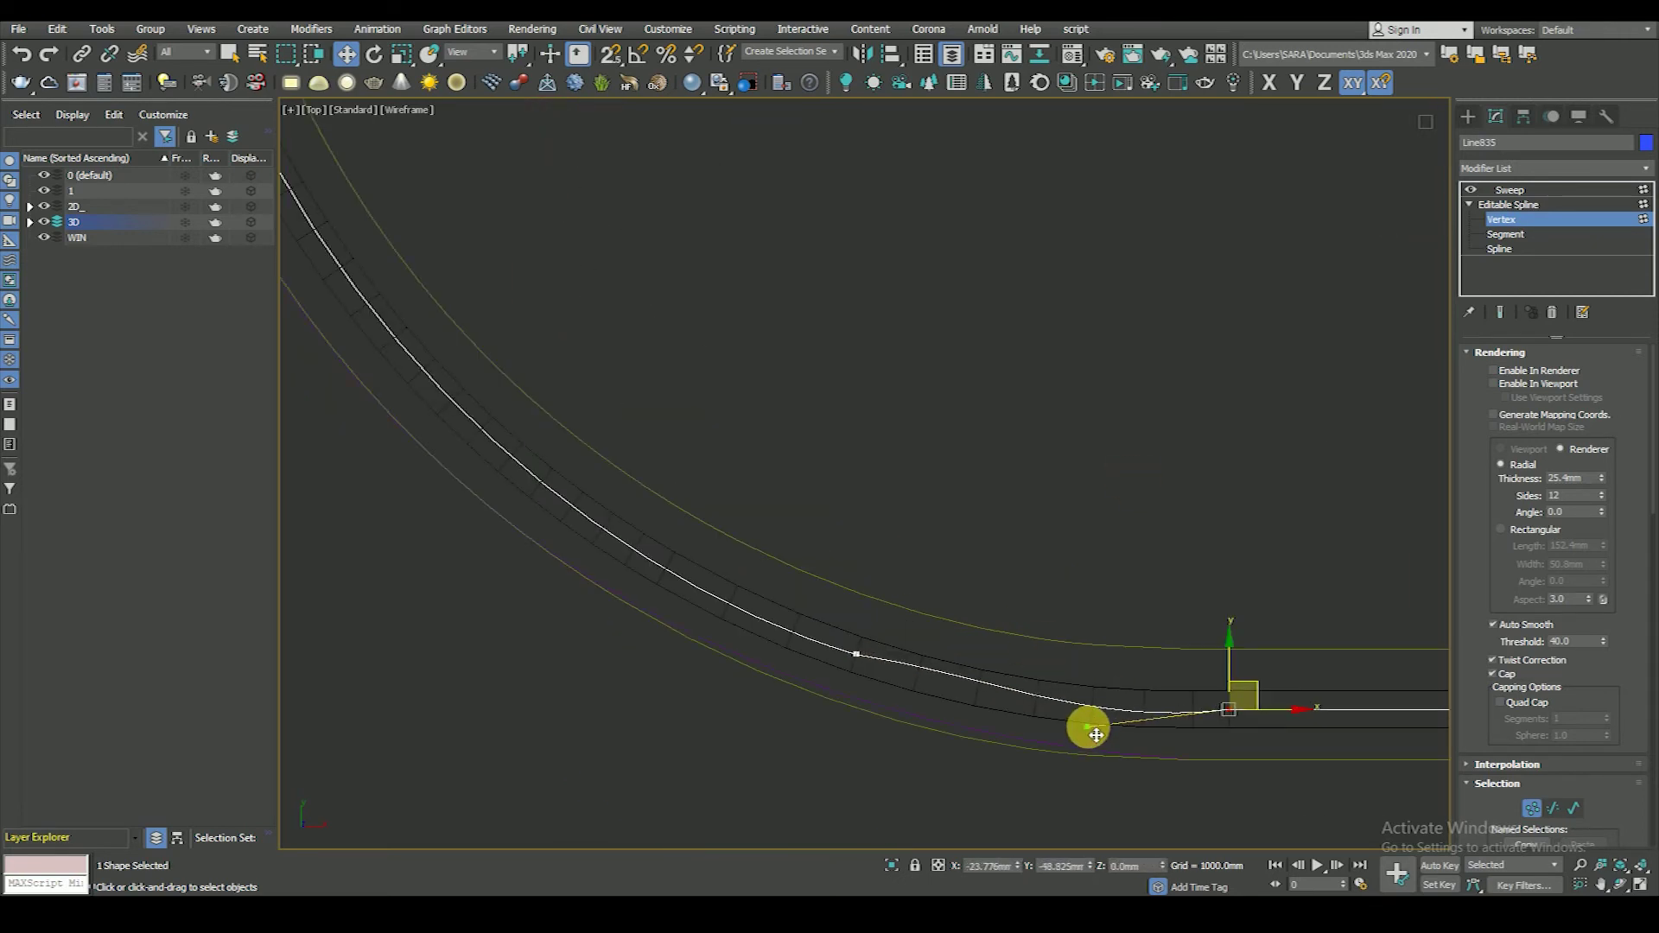
# - Fine-tune the remaining curve handles and reactivate the 1900 mm Sweep
pyautogui.click(855, 655)
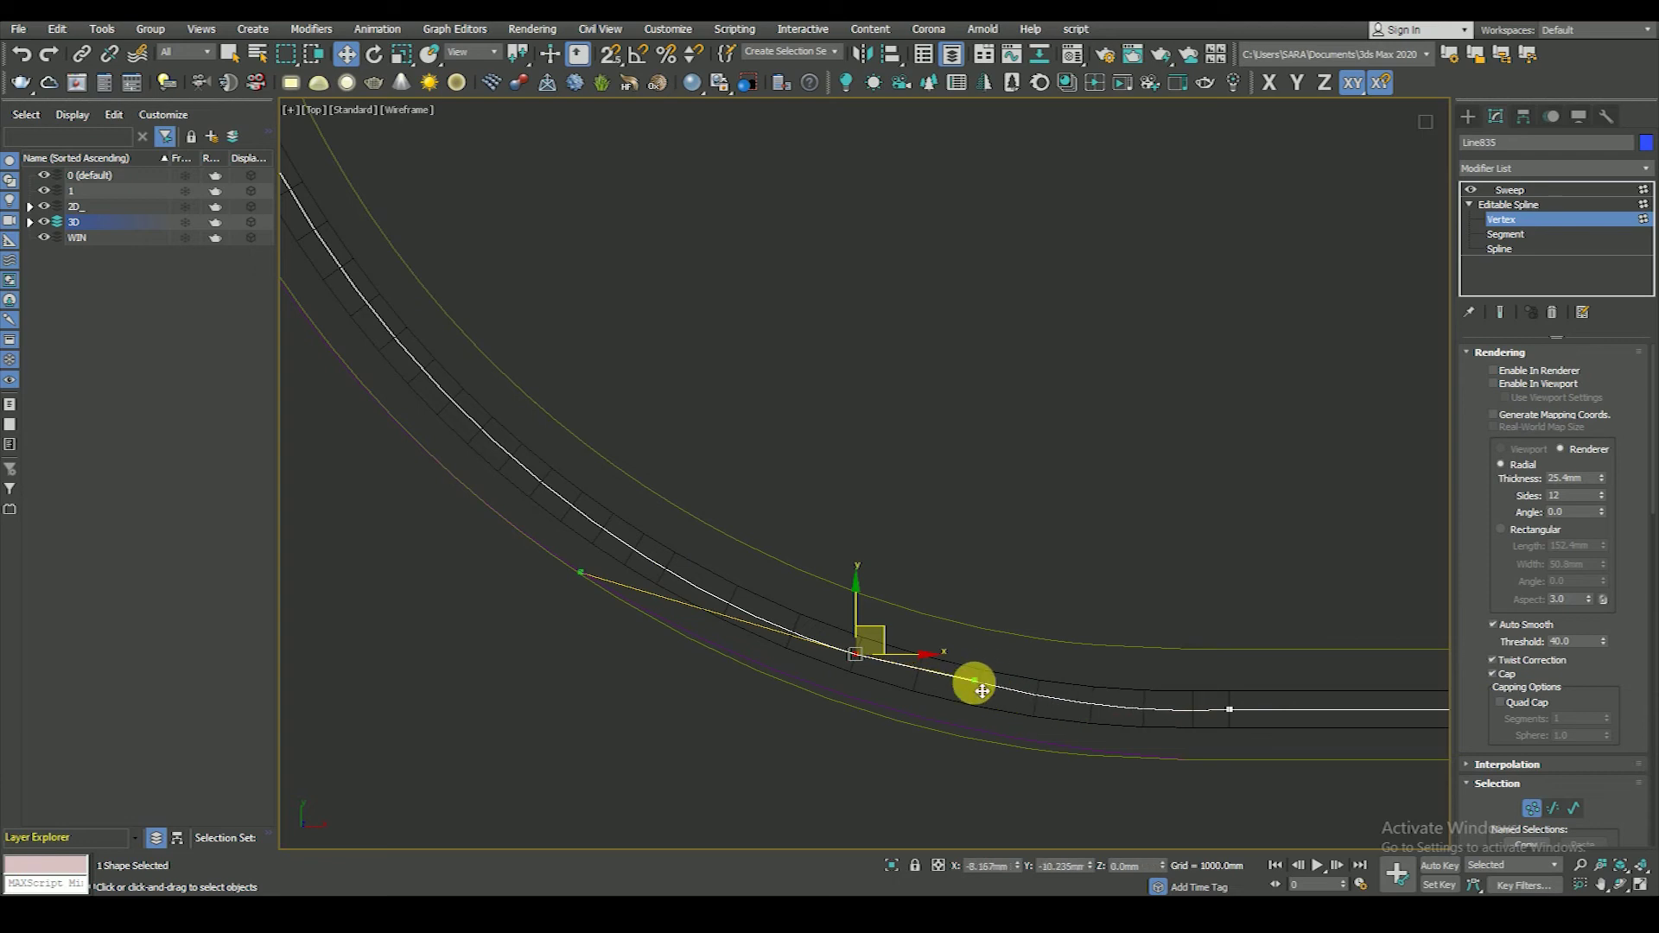
pyautogui.click(967, 748)
pyautogui.moveTo(1201, 721); pyautogui.dragTo(889, 641, button='middle')
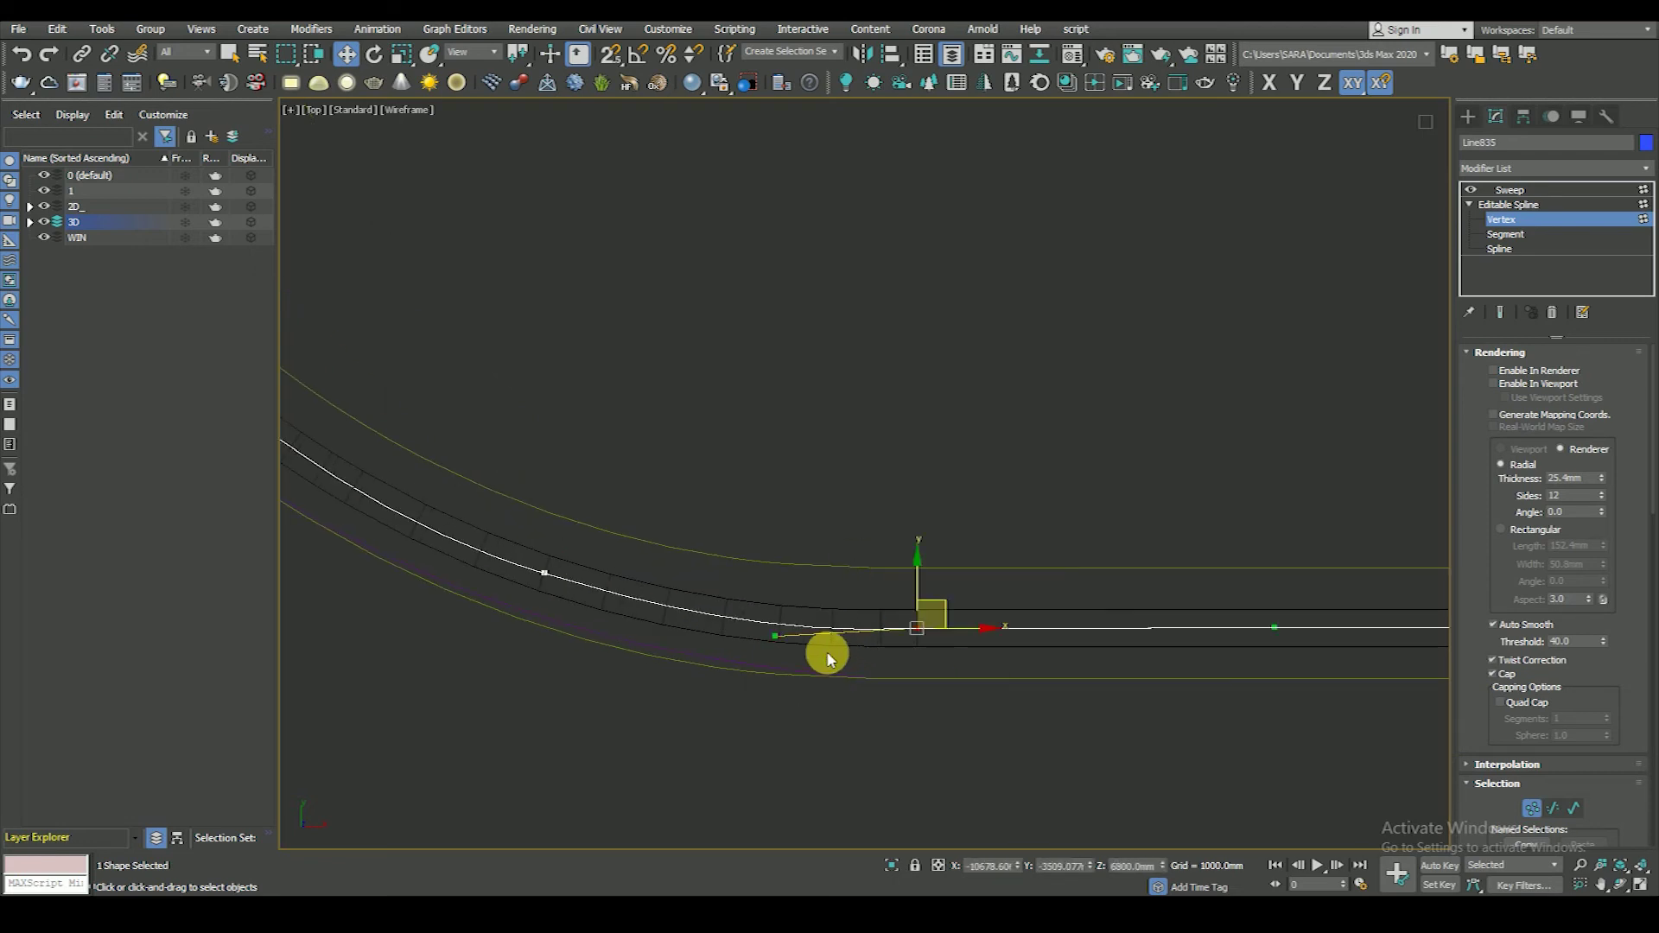
pyautogui.scroll(2, 777, 636)
pyautogui.moveTo(776, 636); pyautogui.dragTo(773, 634)
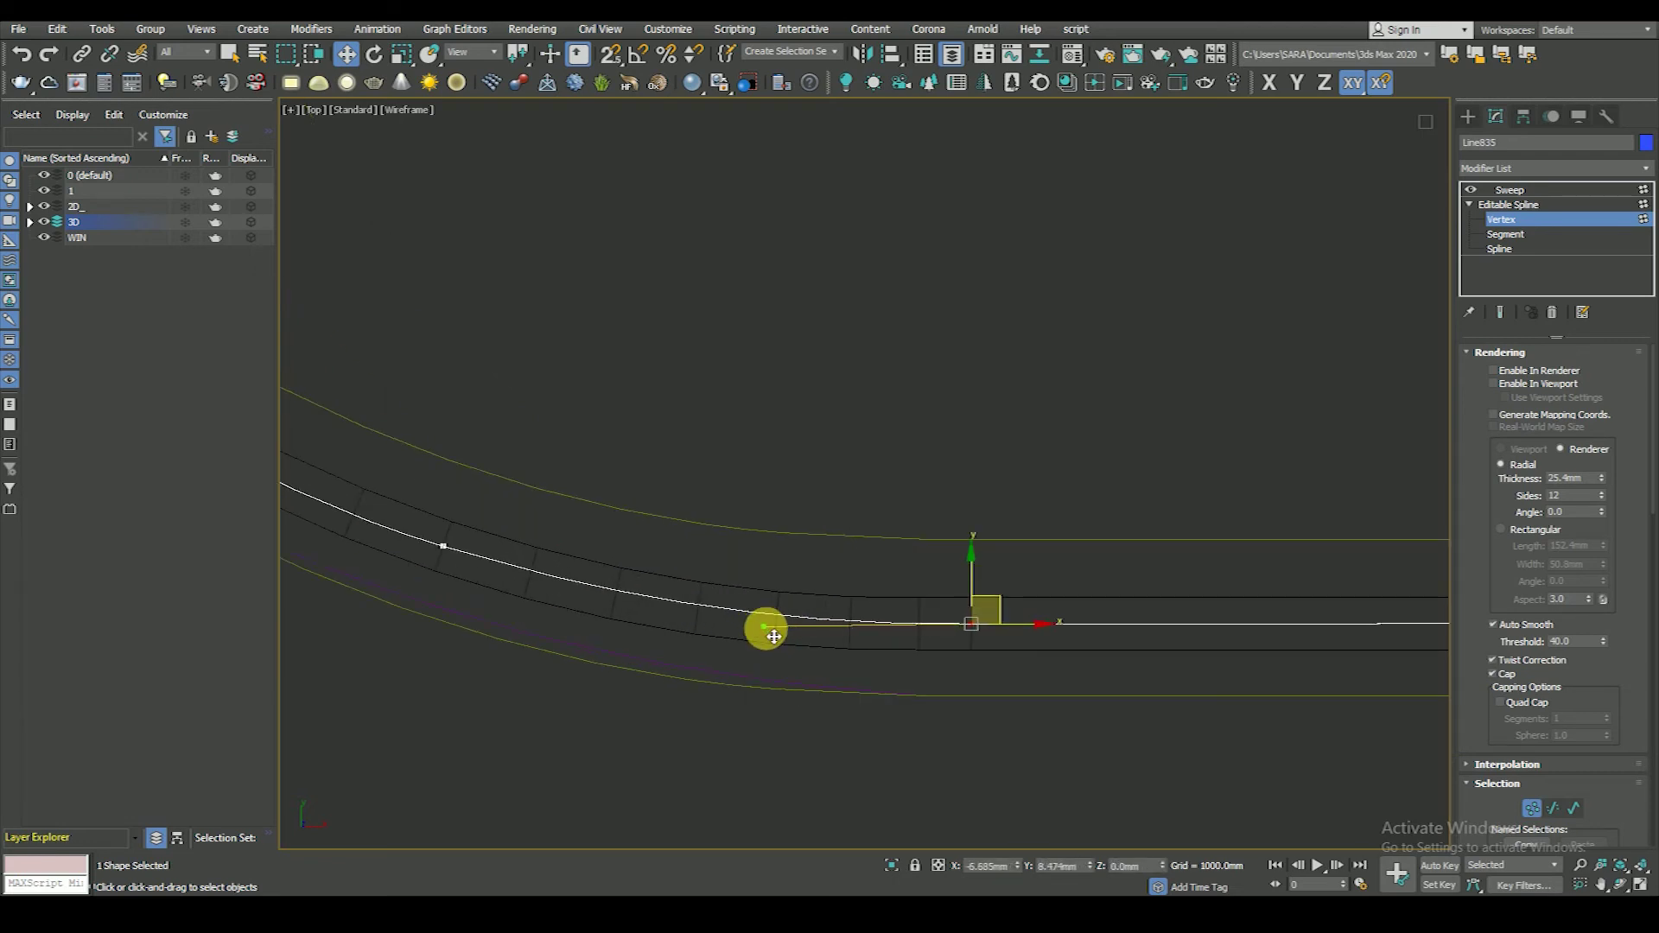
pyautogui.click(795, 630)
pyautogui.scroll(-3, 899, 566)
pyautogui.scroll(-2, 1194, 525)
pyautogui.scroll(-3, 974, 536)
pyautogui.scroll(-3, 1071, 541)
pyautogui.scroll(-2, 880, 520)
pyautogui.scroll(-2, 1175, 523)
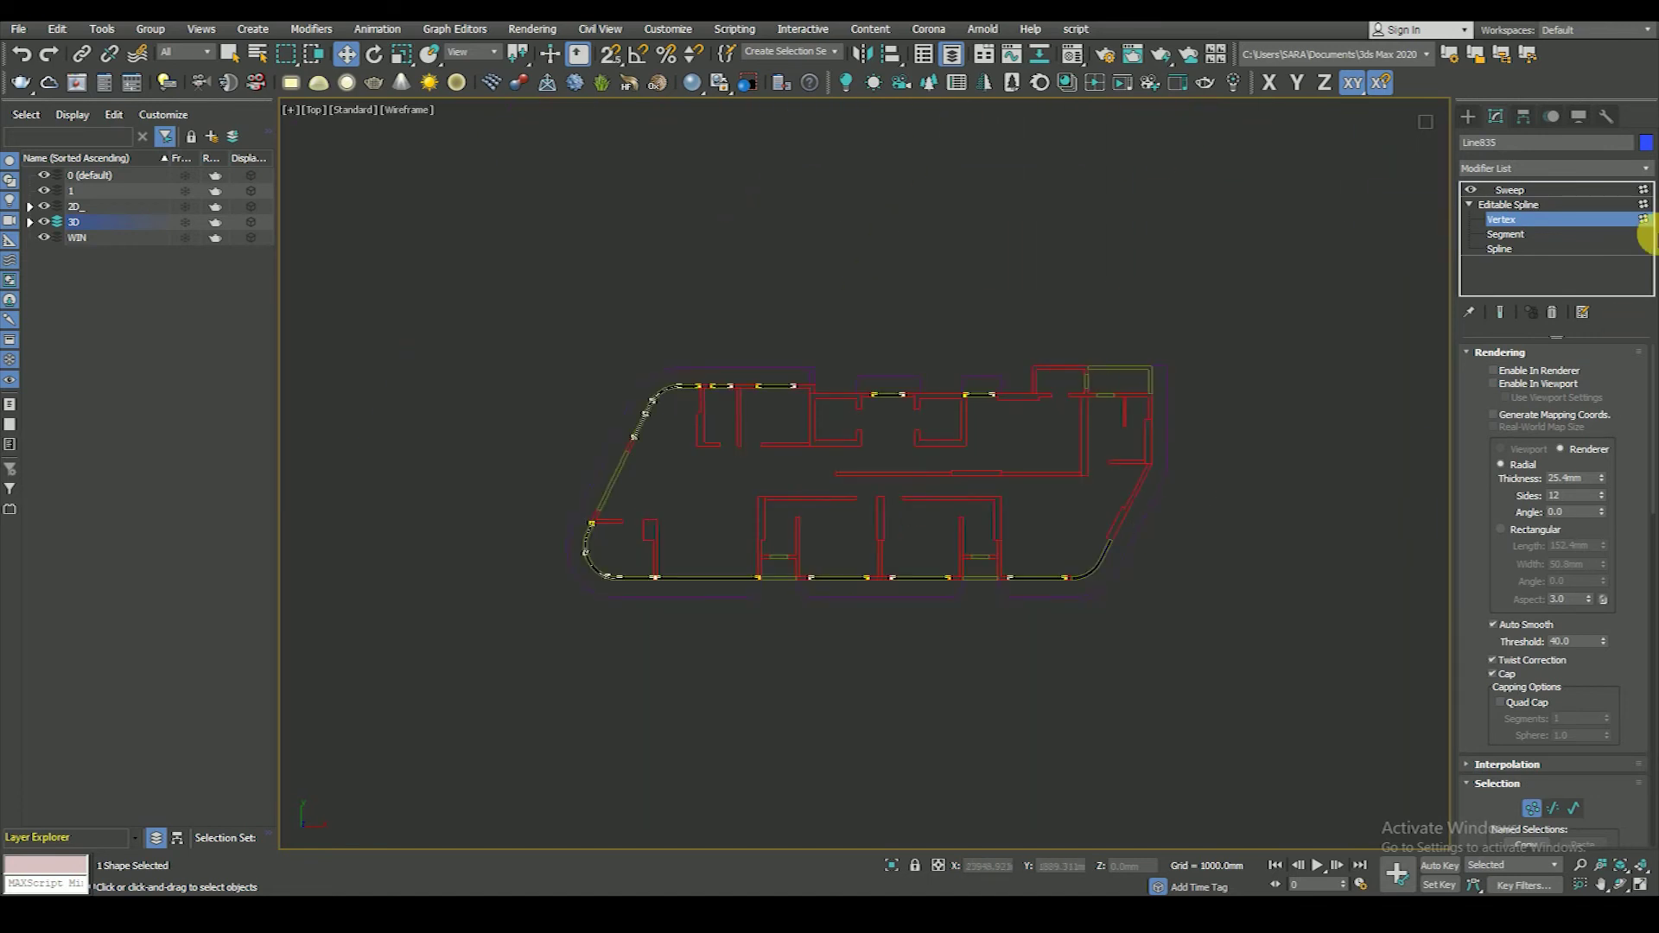
pyautogui.click(1519, 189)
# - Review the swept glass in shaded 3D, then return to a wireframe top view
pyautogui.keyDown('alt'); pyautogui.moveTo(797, 481); pyautogui.dragTo(860, 371, button='middle'); pyautogui.keyUp('alt')
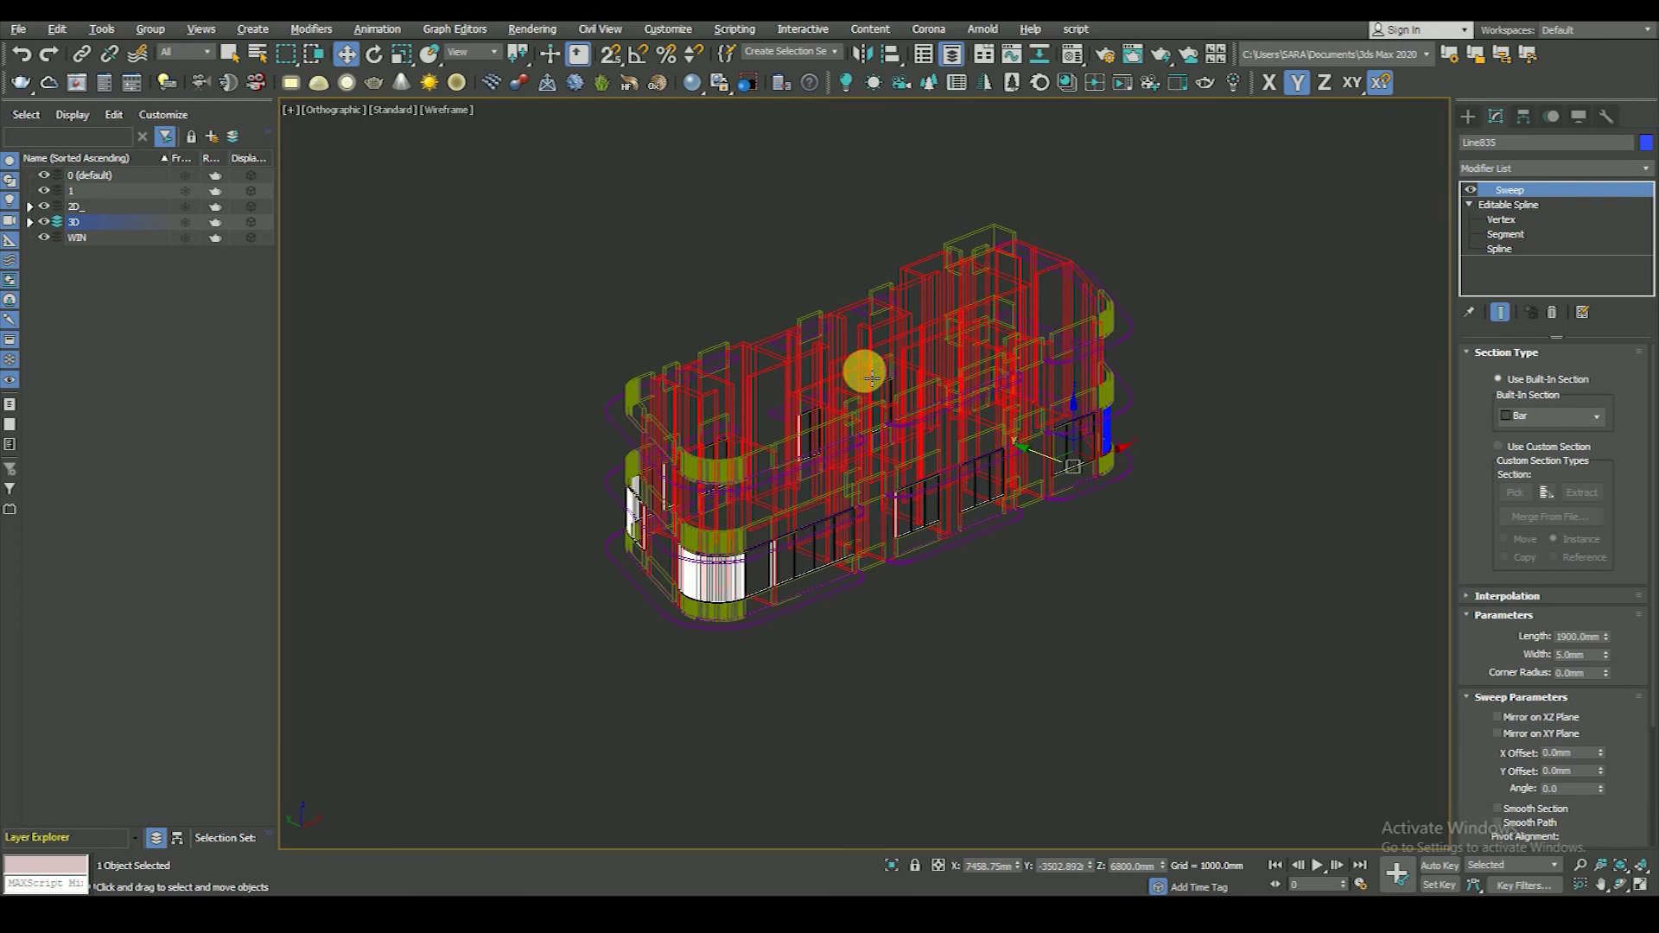
pyautogui.scroll(5, 728, 621)
pyautogui.press('F3')
pyautogui.scroll(-3, 899, 526)
pyautogui.keyDown('alt'); pyautogui.moveTo(881, 562); pyautogui.dragTo(878, 530, button='middle'); pyautogui.keyUp('alt')
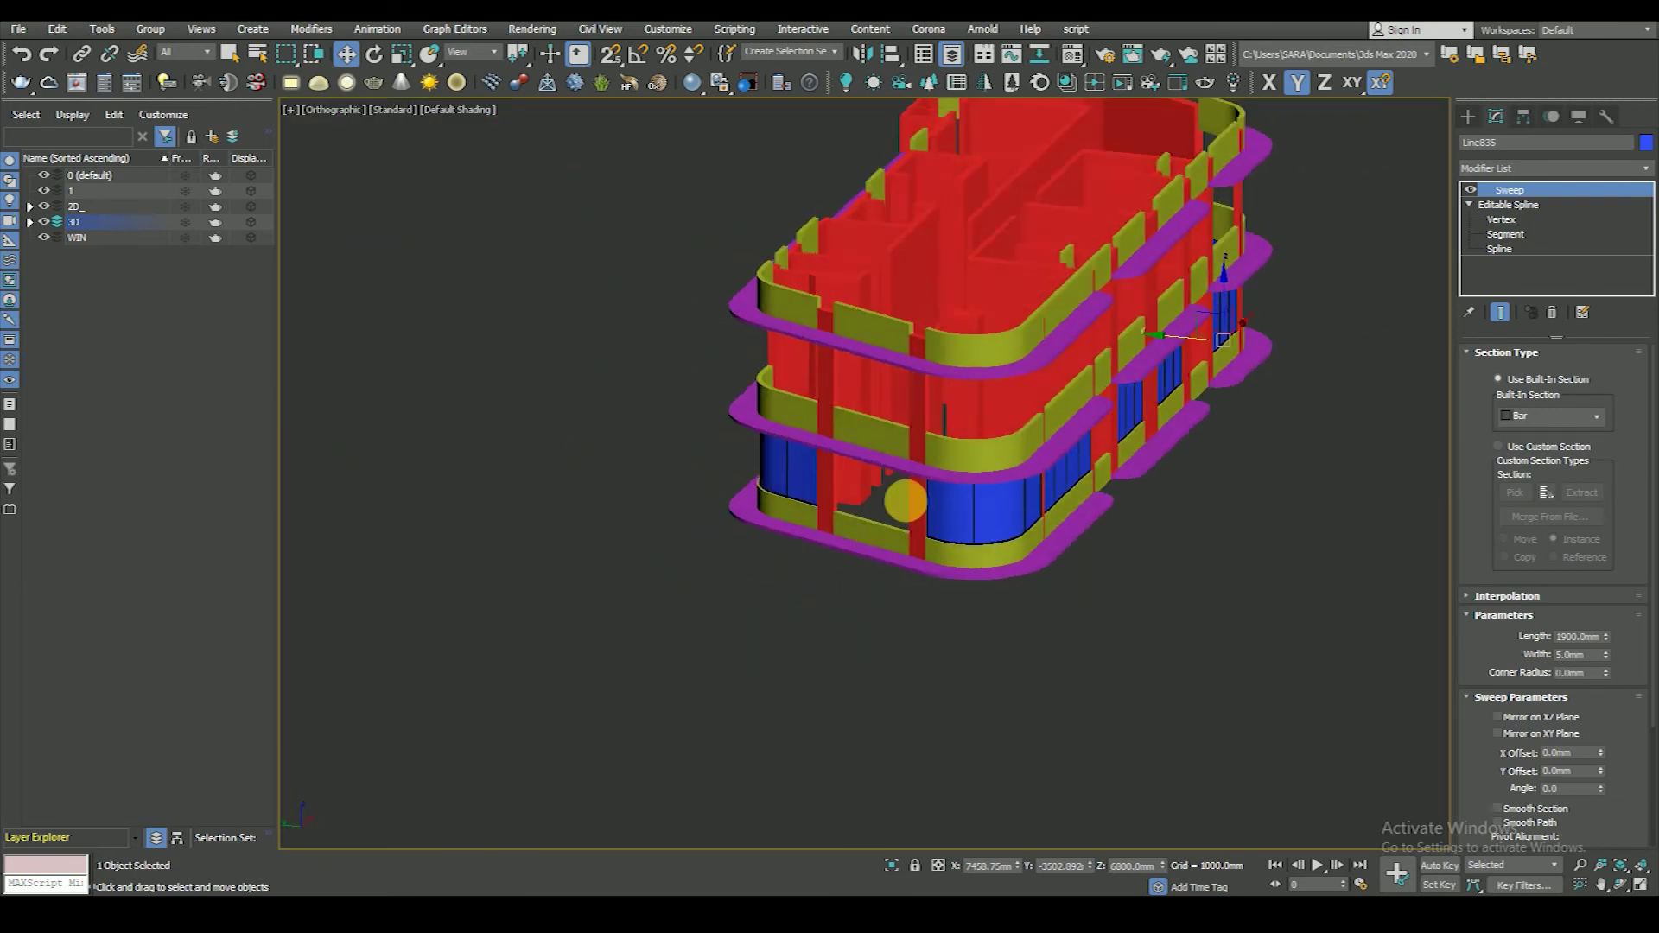
pyautogui.scroll(5, 878, 530)
pyautogui.scroll(-3, 887, 624)
pyautogui.press('t')
pyautogui.press('F3')
# - Orbit the shaded building to inspect the glass panels from new angles
pyautogui.scroll(3, 525, 422)
pyautogui.keyDown('alt'); pyautogui.moveTo(791, 469); pyautogui.dragTo(884, 694, button='middle'); pyautogui.keyUp('alt')
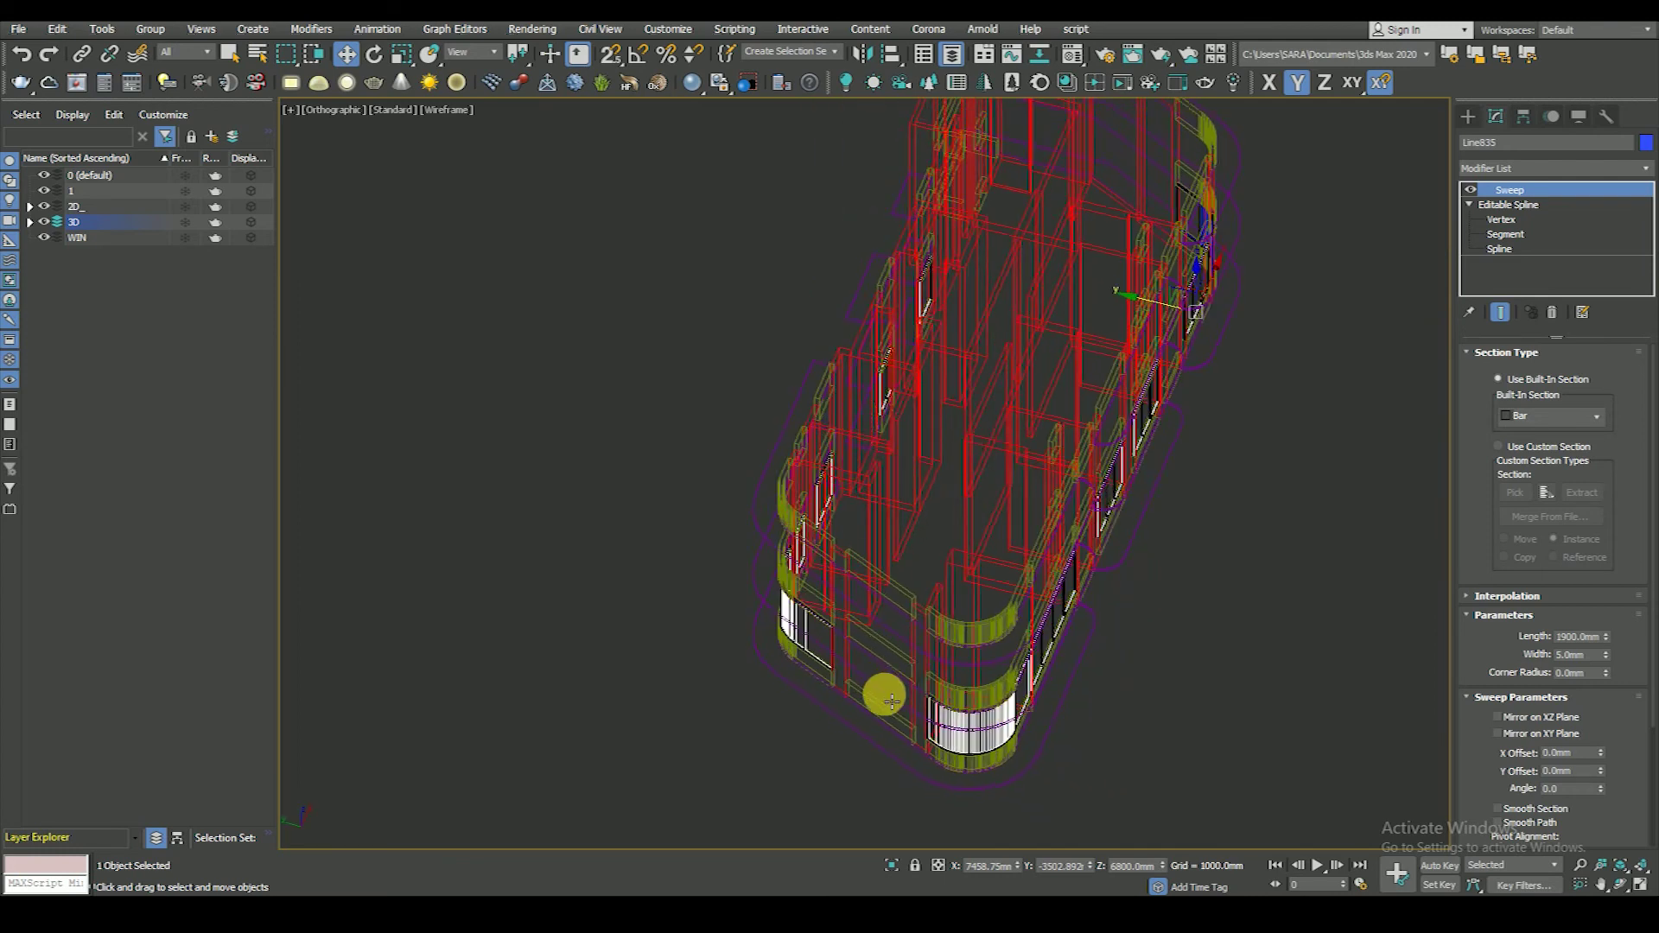
pyautogui.press('F3')
pyautogui.scroll(-3, 898, 684)
pyautogui.moveTo(899, 685)
pyautogui.keyDown('alt'); pyautogui.mouseDown(button='middle')
pyautogui.moveTo(917, 636)
pyautogui.moveTo(972, 661)
pyautogui.mouseUp(button='middle'); pyautogui.keyUp('alt')
pyautogui.scroll(5, 960, 653)
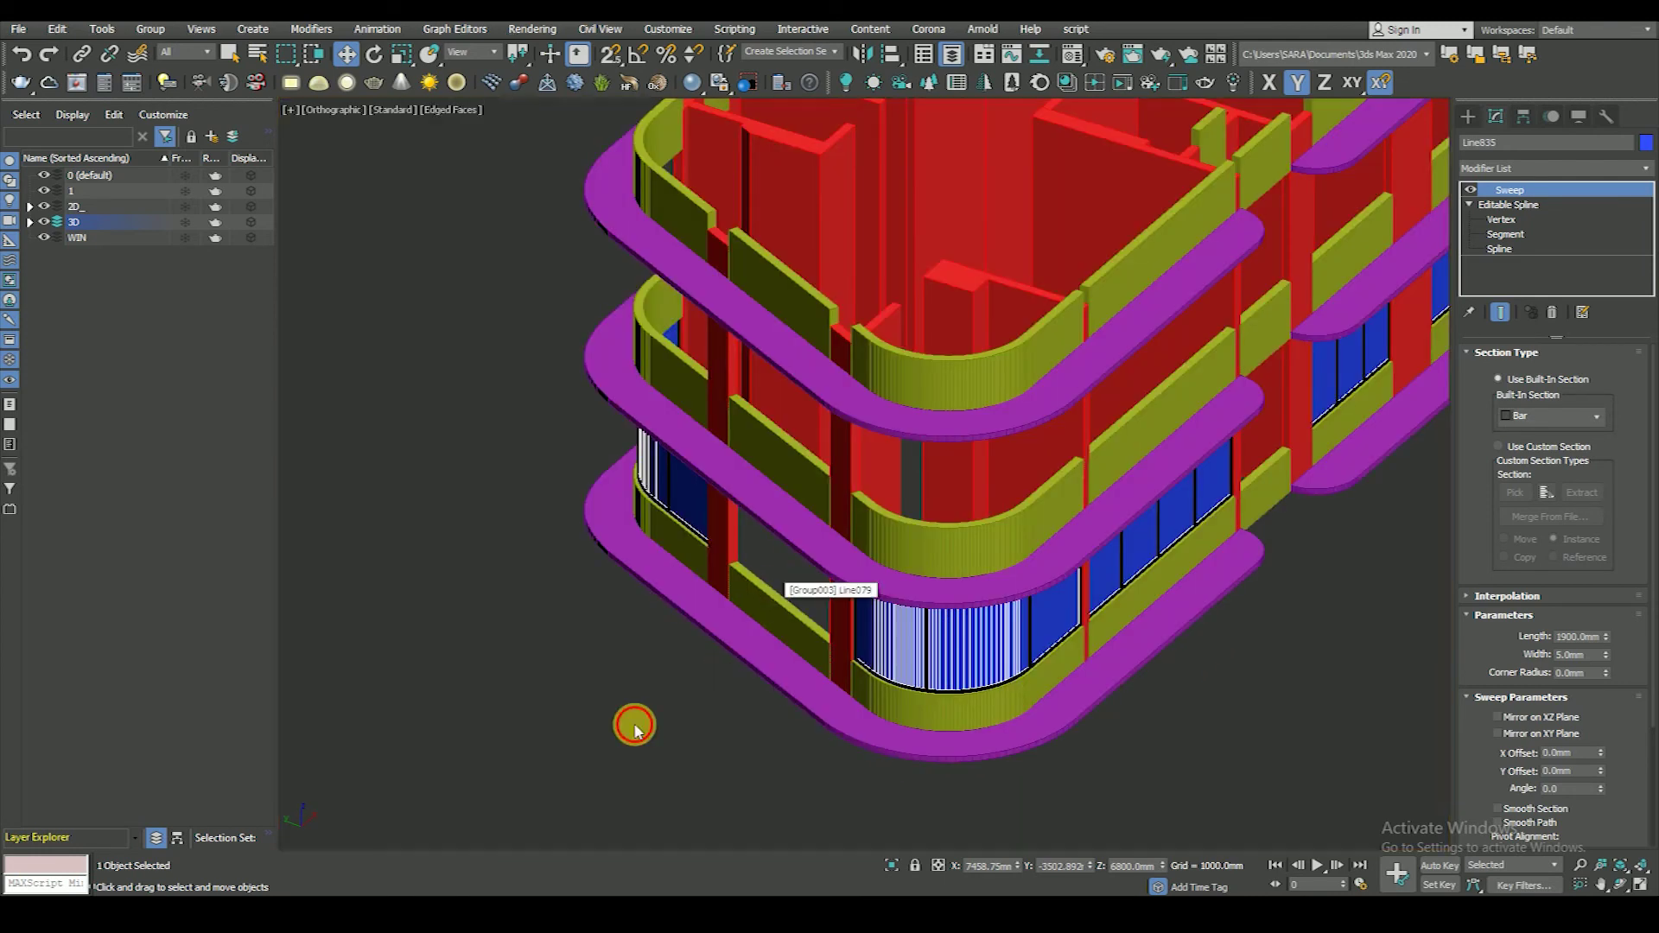
pyautogui.click(634, 729)
pyautogui.scroll(3, 922, 671)
pyautogui.scroll(2, 922, 656)
# - Select a window frame on the curved corner and show the model in wireframe
pyautogui.click(922, 644)
pyautogui.press('F3')
pyautogui.scroll(-2, 927, 650)
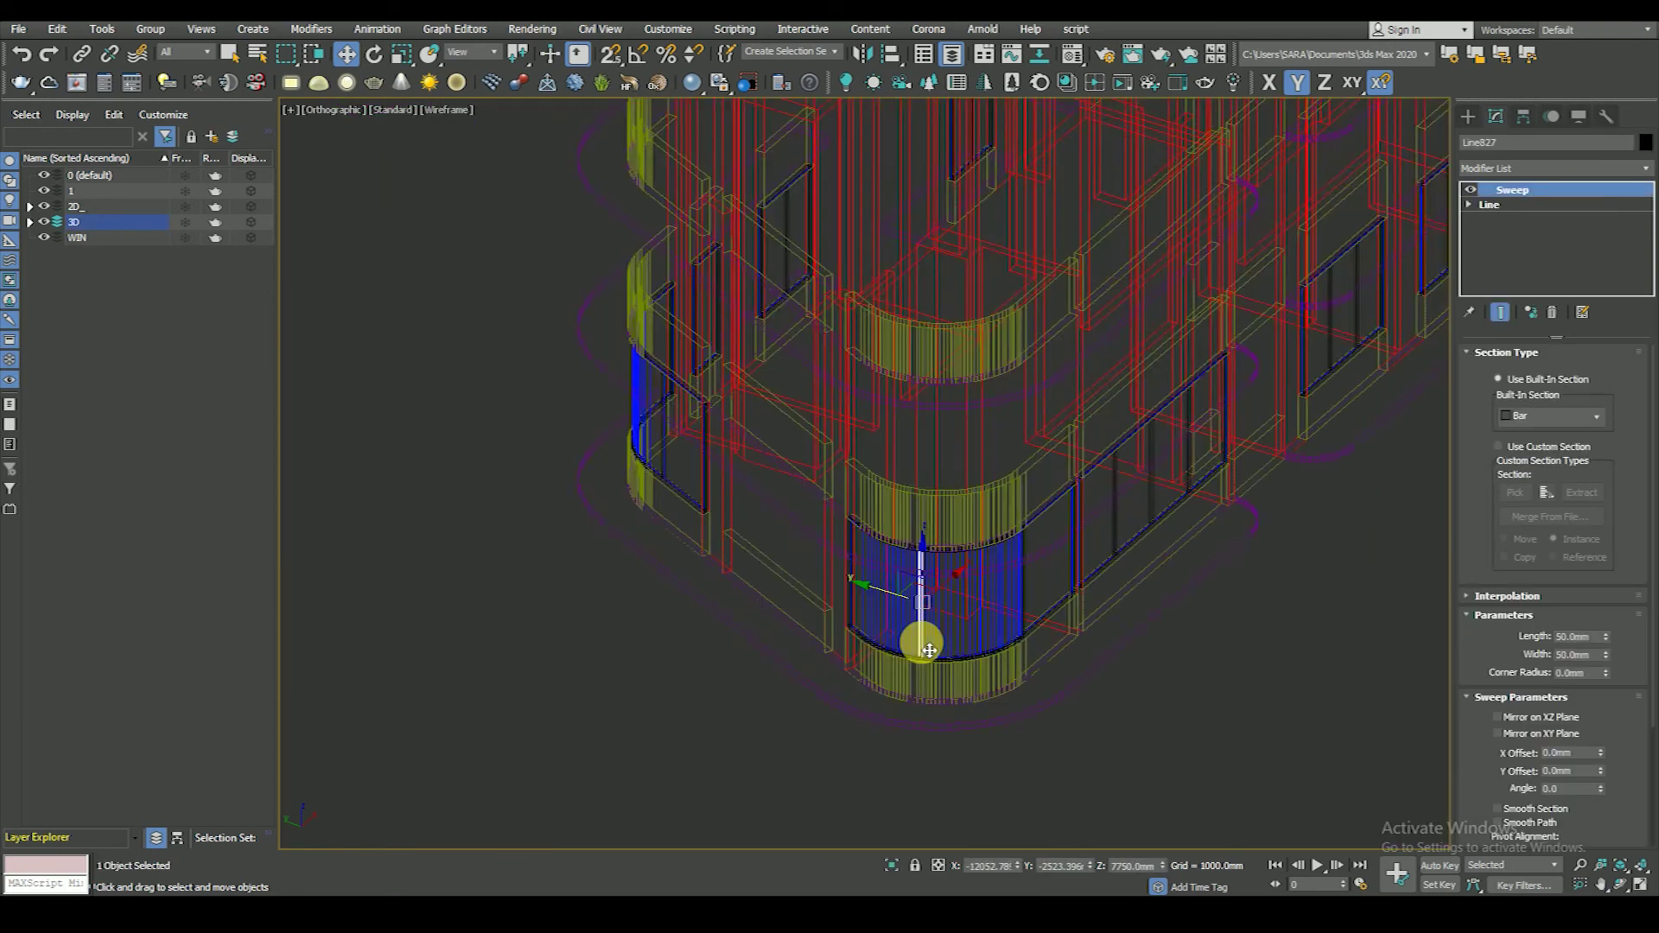
pyautogui.press('F3')
pyautogui.click(605, 728)
pyautogui.press('F3')
pyautogui.scroll(2, 1115, 493)
pyautogui.scroll(3, 1078, 434)
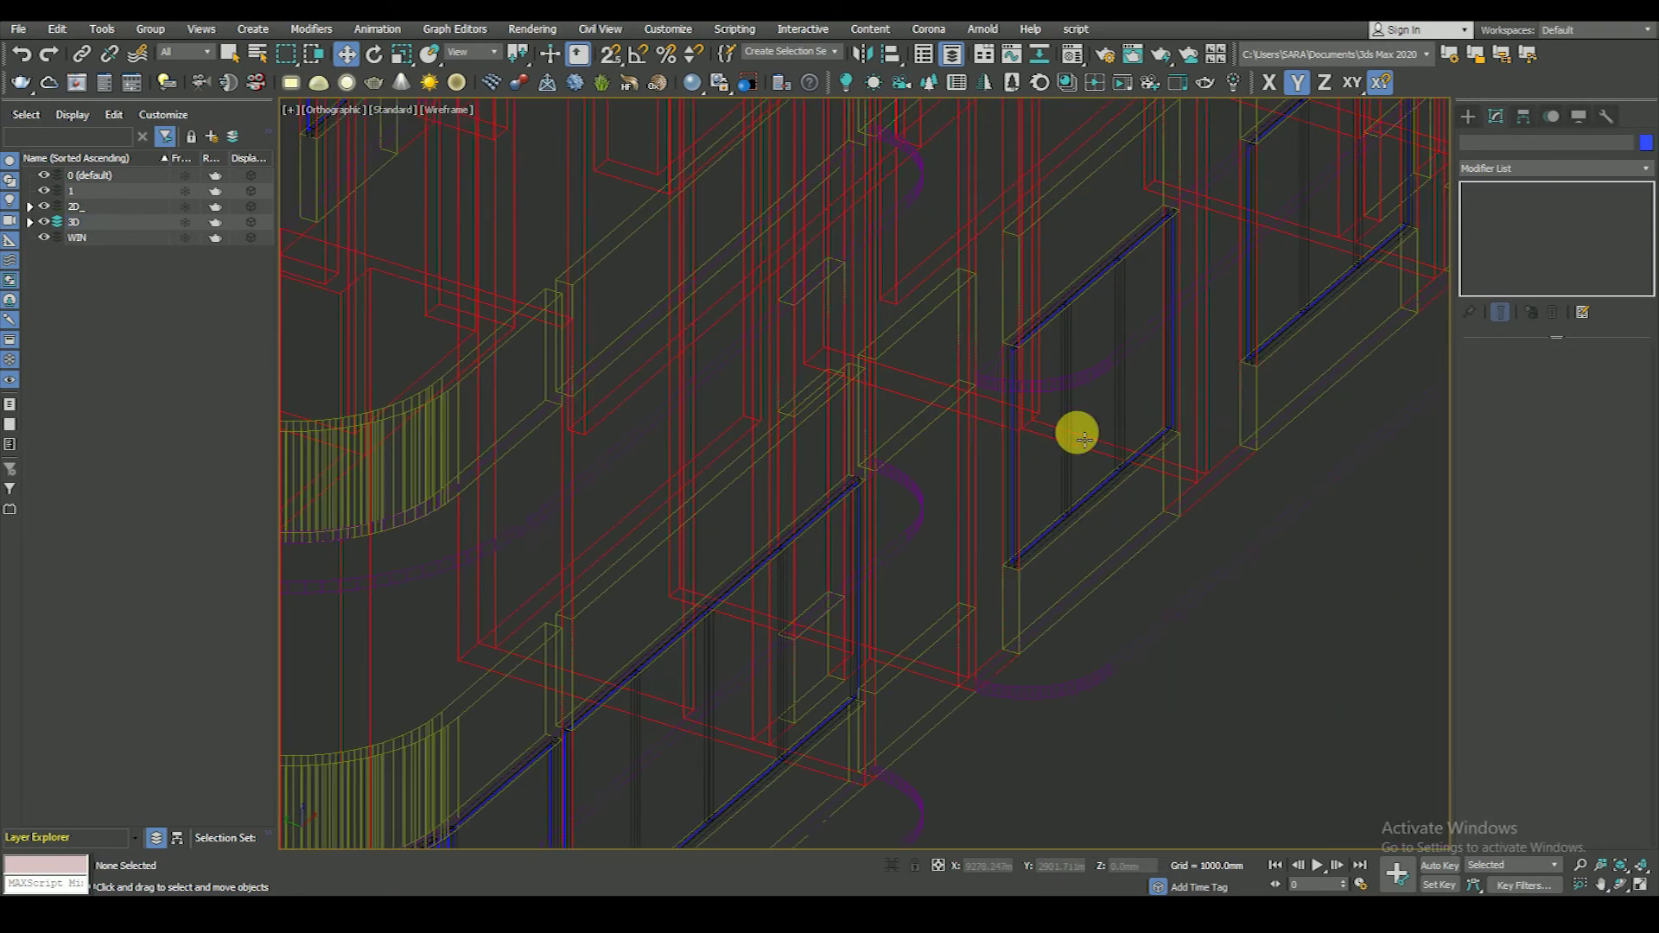
pyautogui.click(1081, 436)
# - Compare the wireframe top plan's window openings with the AutoCAD floor plan
pyautogui.press('t')
pyautogui.scroll(-2, 1098, 480)
pyautogui.scroll(-3, 1081, 605)
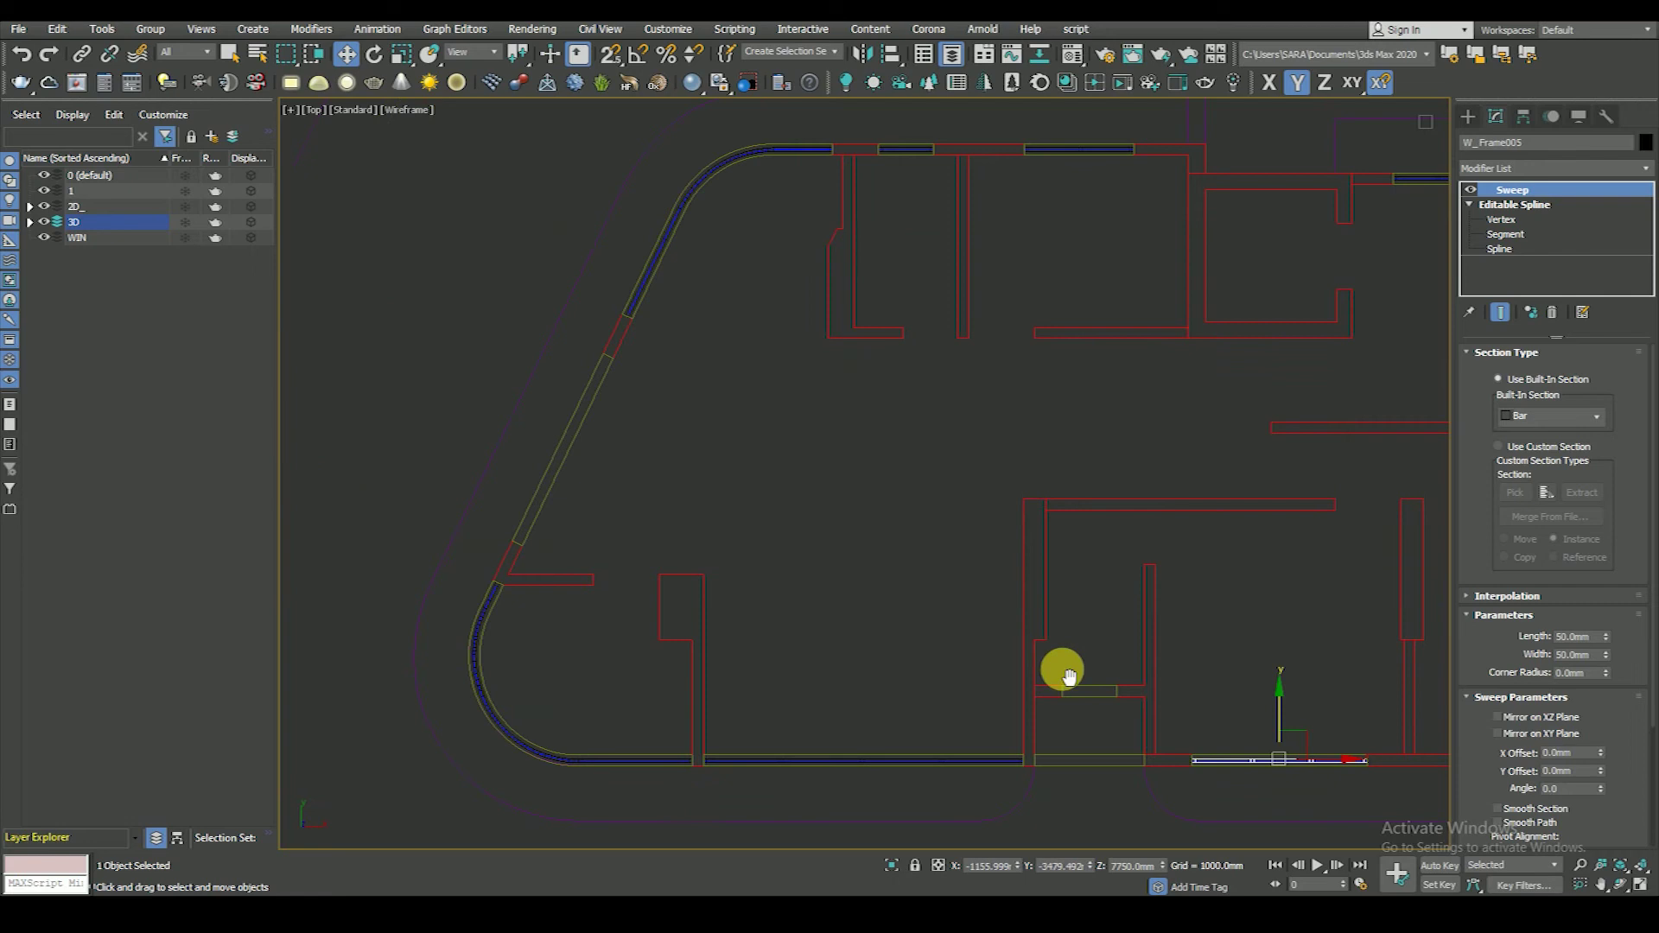
pyautogui.scroll(-3, 620, 454)
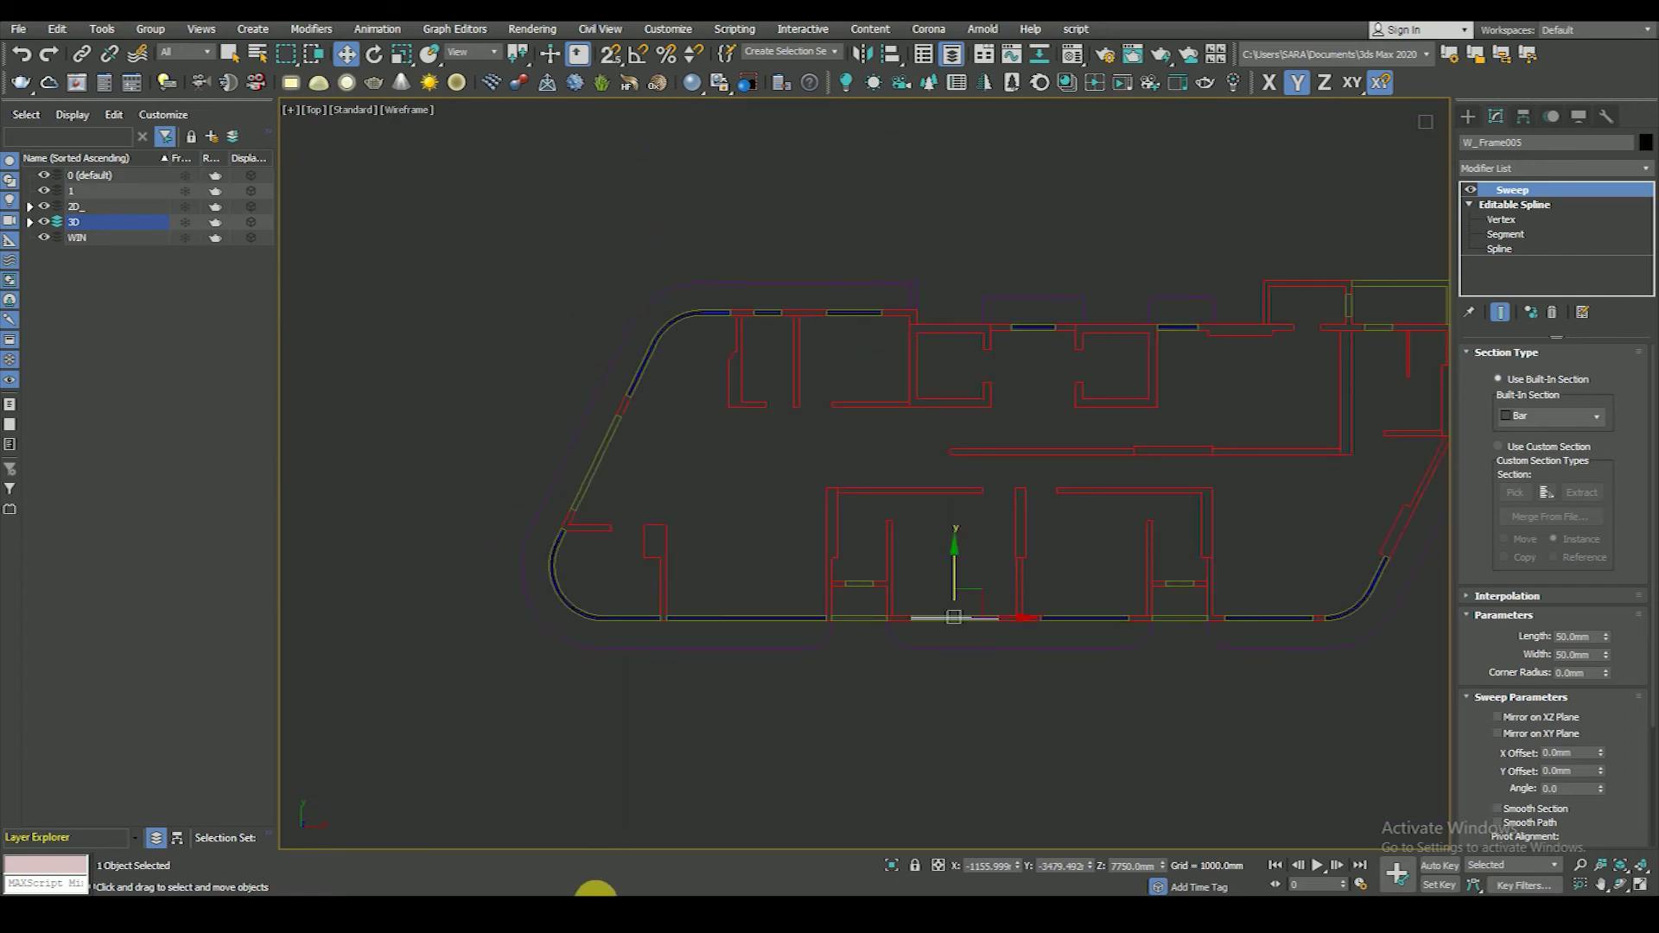
pyautogui.click(595, 899)
pyautogui.scroll(-3, 587, 536)
pyautogui.scroll(-1, 562, 778)
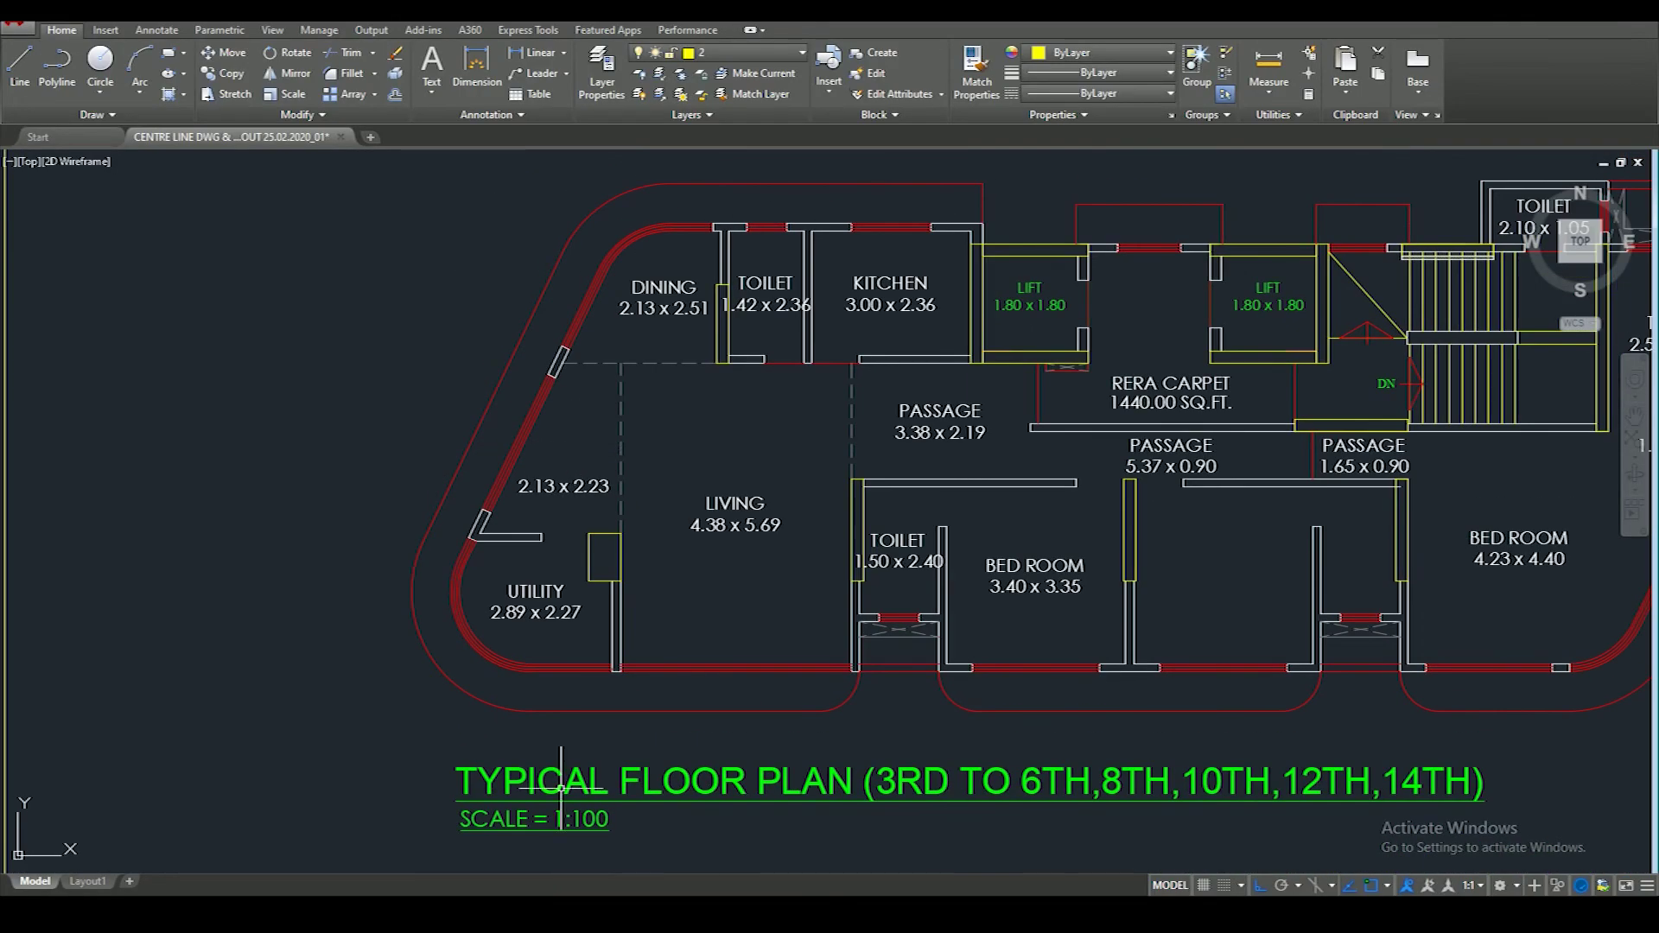
pyautogui.click(553, 908)
pyautogui.scroll(2, 878, 586)
pyautogui.moveTo(878, 585); pyautogui.dragTo(1000, 686, button='middle')
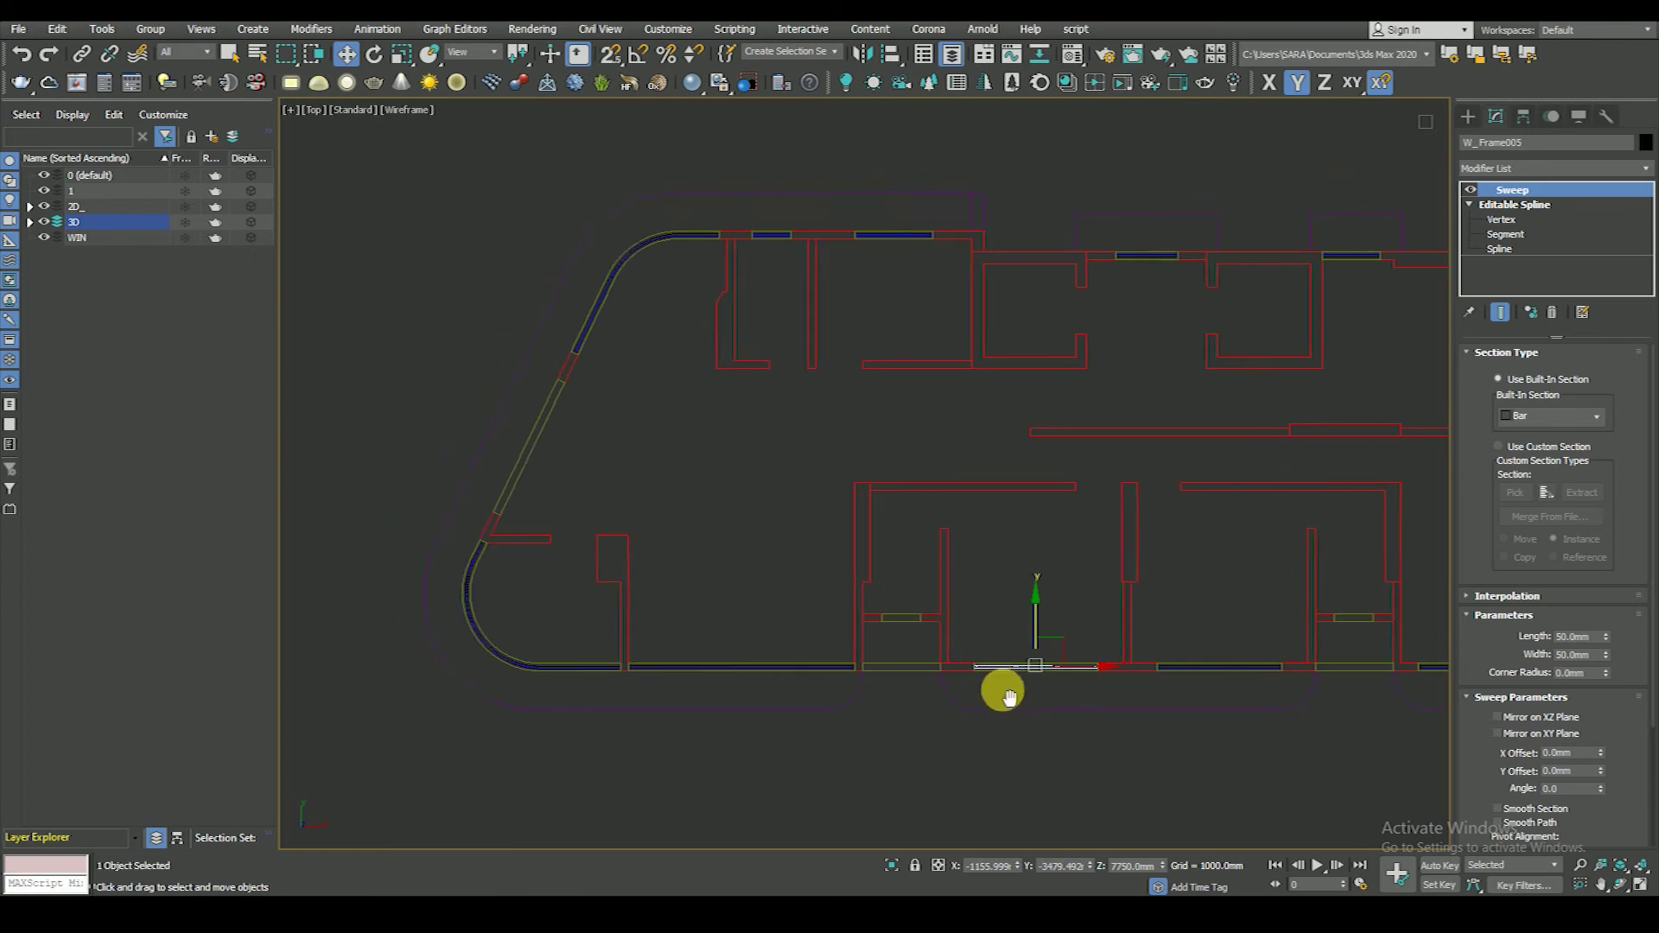
# - Clone the window frame as an independent Copy (W_Frame010) toward the angled wall
pyautogui.scroll(3, 1271, 714)
pyautogui.scroll(-3, 1098, 650)
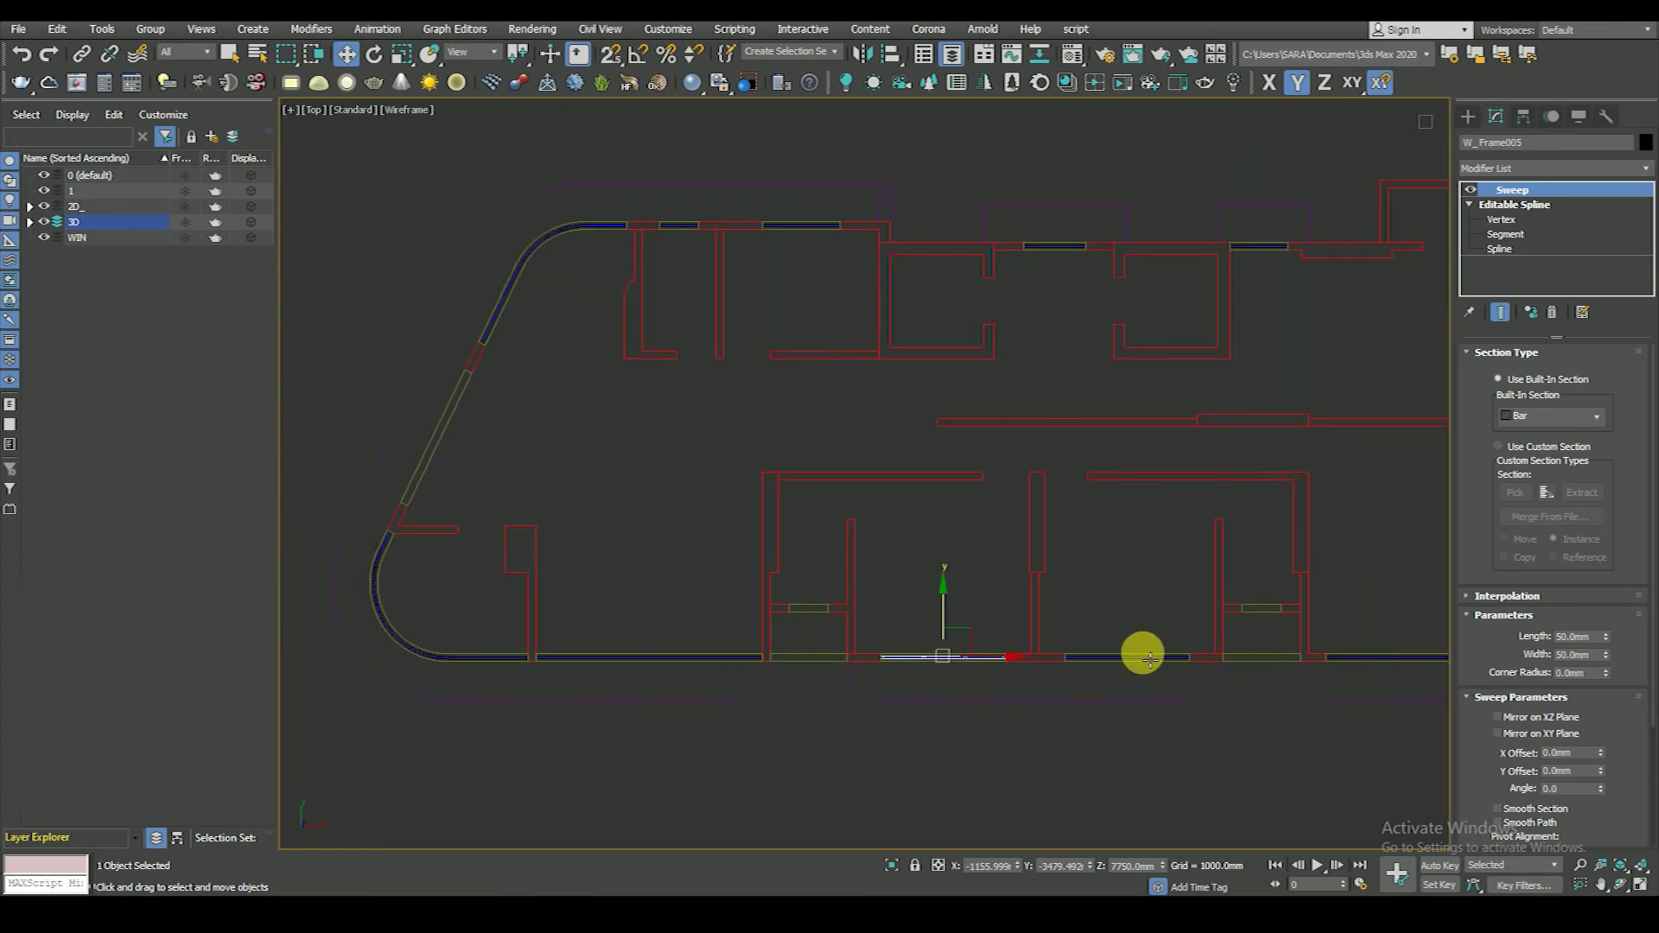
pyautogui.moveTo(1141, 652); pyautogui.dragTo(845, 632, button='middle')
pyautogui.moveTo(583, 622); pyautogui.dragTo(860, 657, button='middle')
pyautogui.keyDown('shift'); pyautogui.moveTo(918, 650); pyautogui.dragTo(437, 413); pyautogui.keyUp('shift')
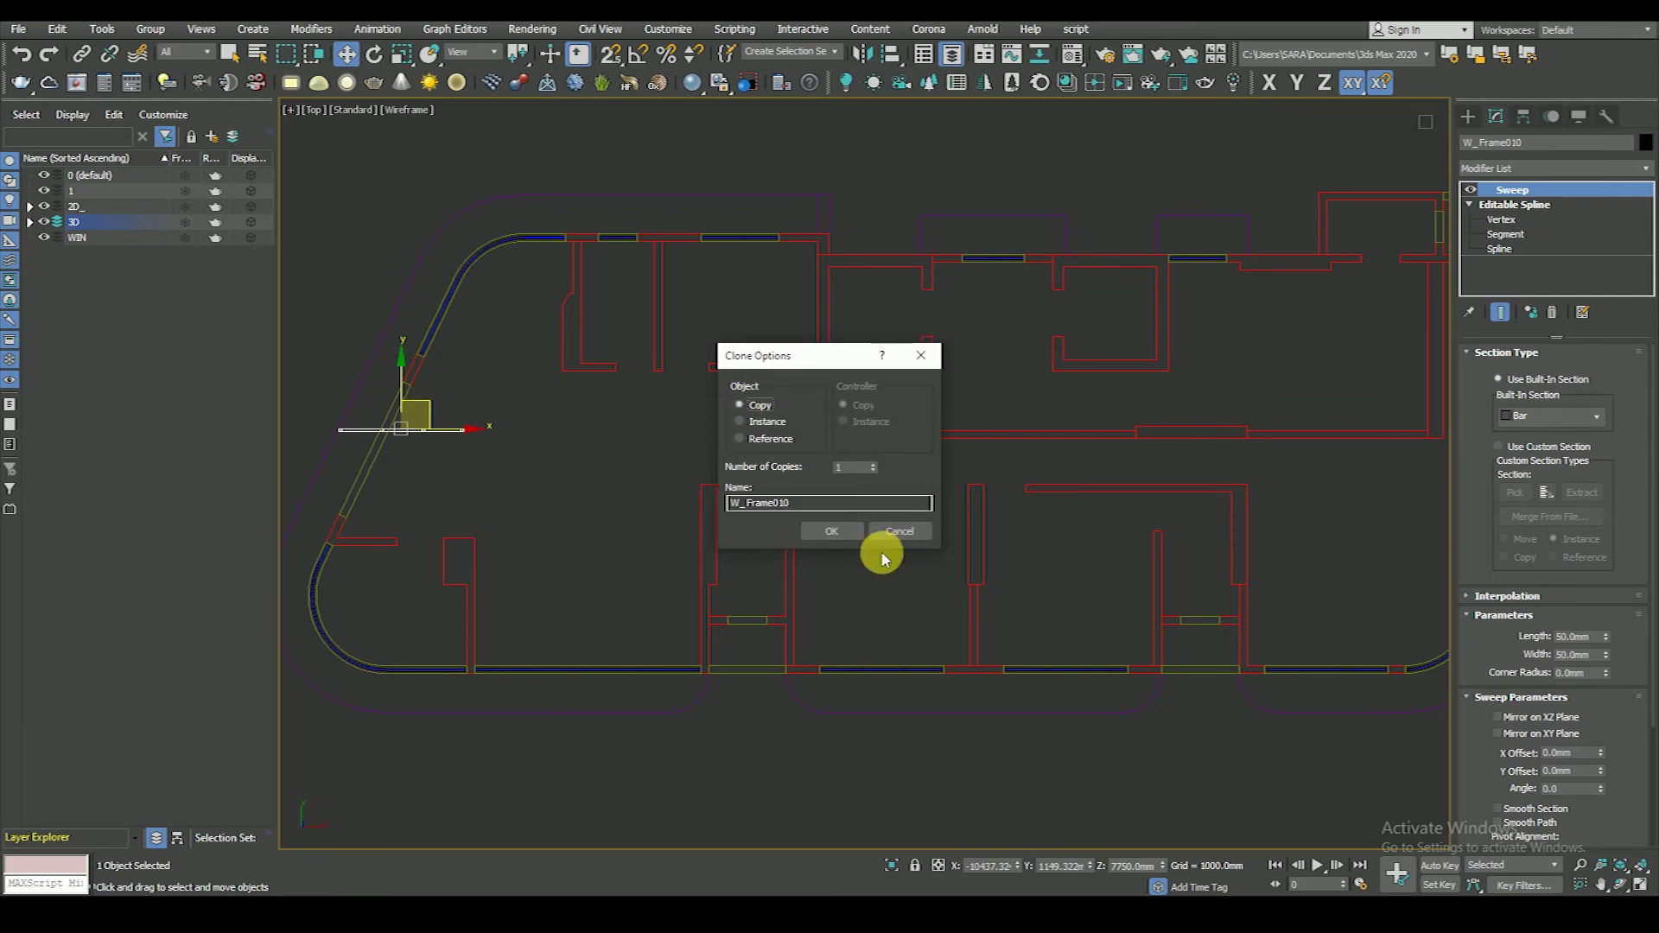
pyautogui.click(832, 531)
pyautogui.press('z')
# - Rotate the copied frame to the angled wall and snap it onto the opening
pyautogui.press('e')
pyautogui.moveTo(772, 434); pyautogui.dragTo(872, 635)
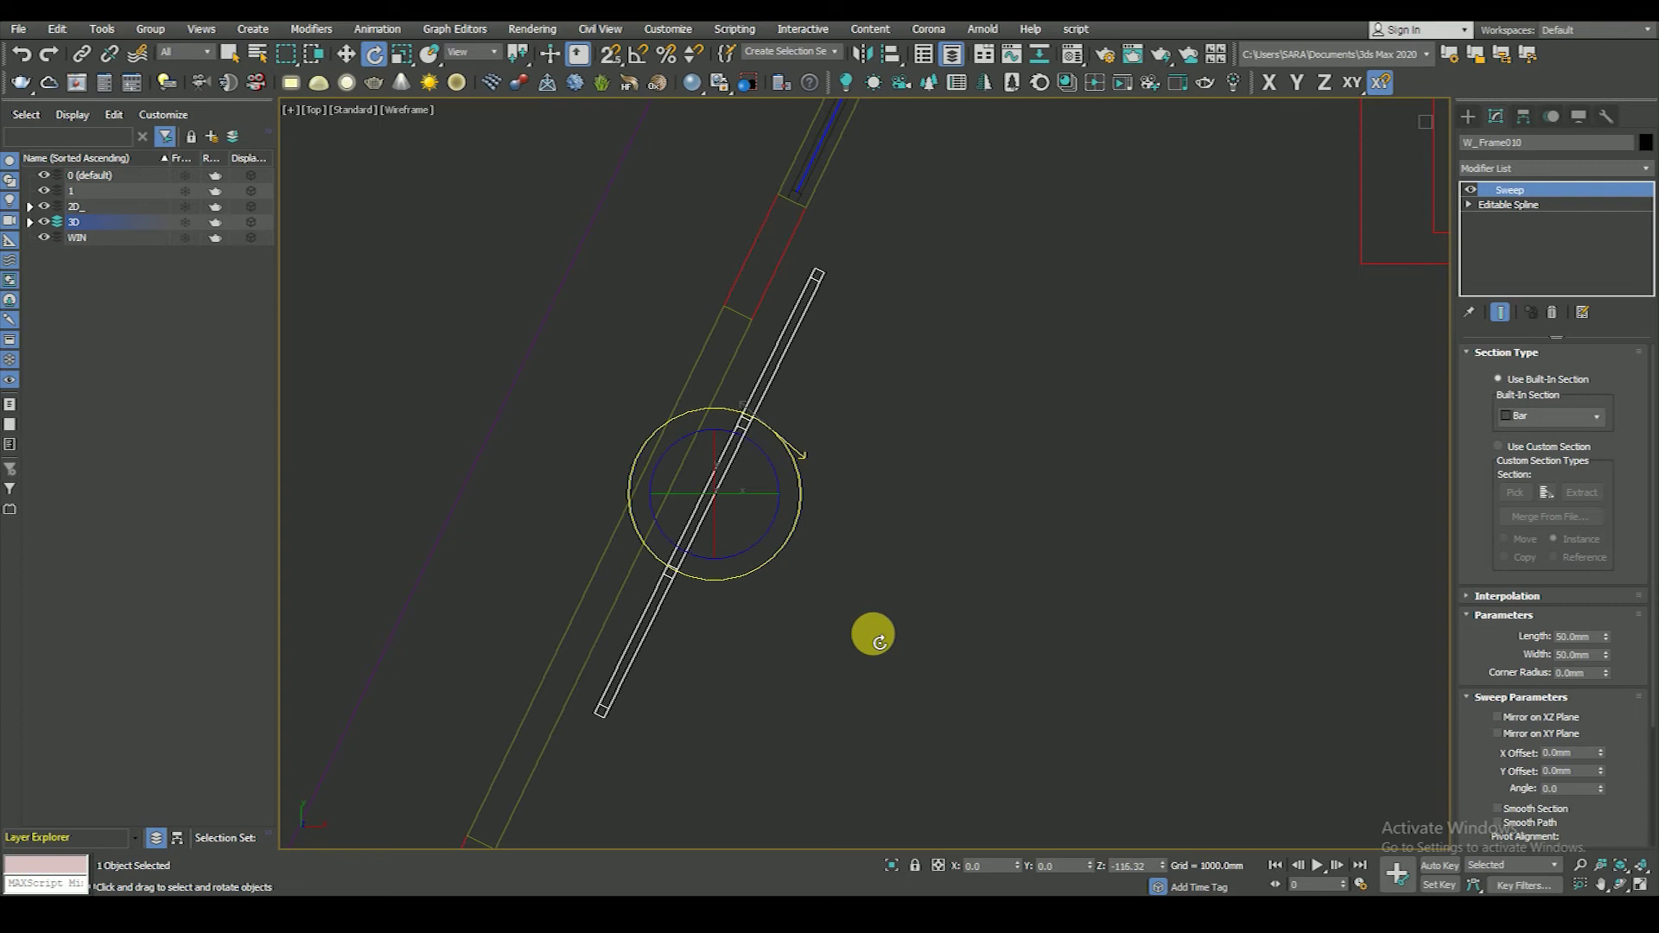
pyautogui.press('w')
pyautogui.moveTo(742, 467); pyautogui.dragTo(669, 515)
pyautogui.scroll(3, 796, 311)
pyautogui.moveTo(796, 312); pyautogui.dragTo(853, 334)
pyautogui.scroll(-3, 719, 595)
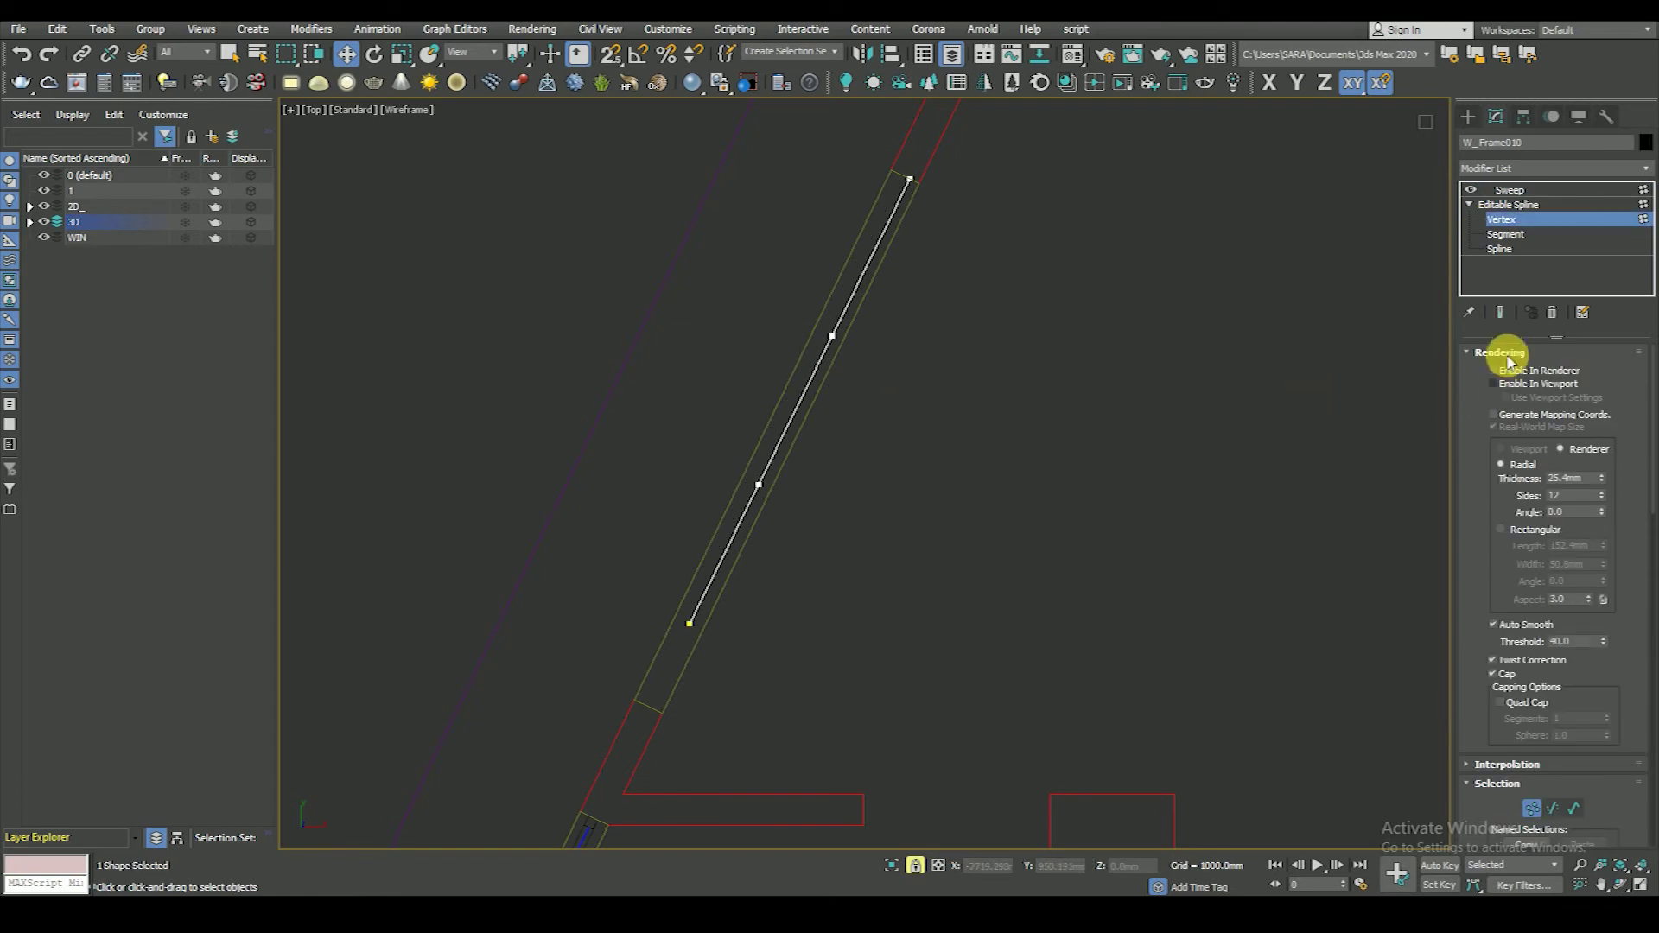
# - With Show End Result on, snap the frame path's bottom end point to the opening edge
pyautogui.click(1502, 313)
pyautogui.scroll(2, 689, 444)
pyautogui.click(774, 484)
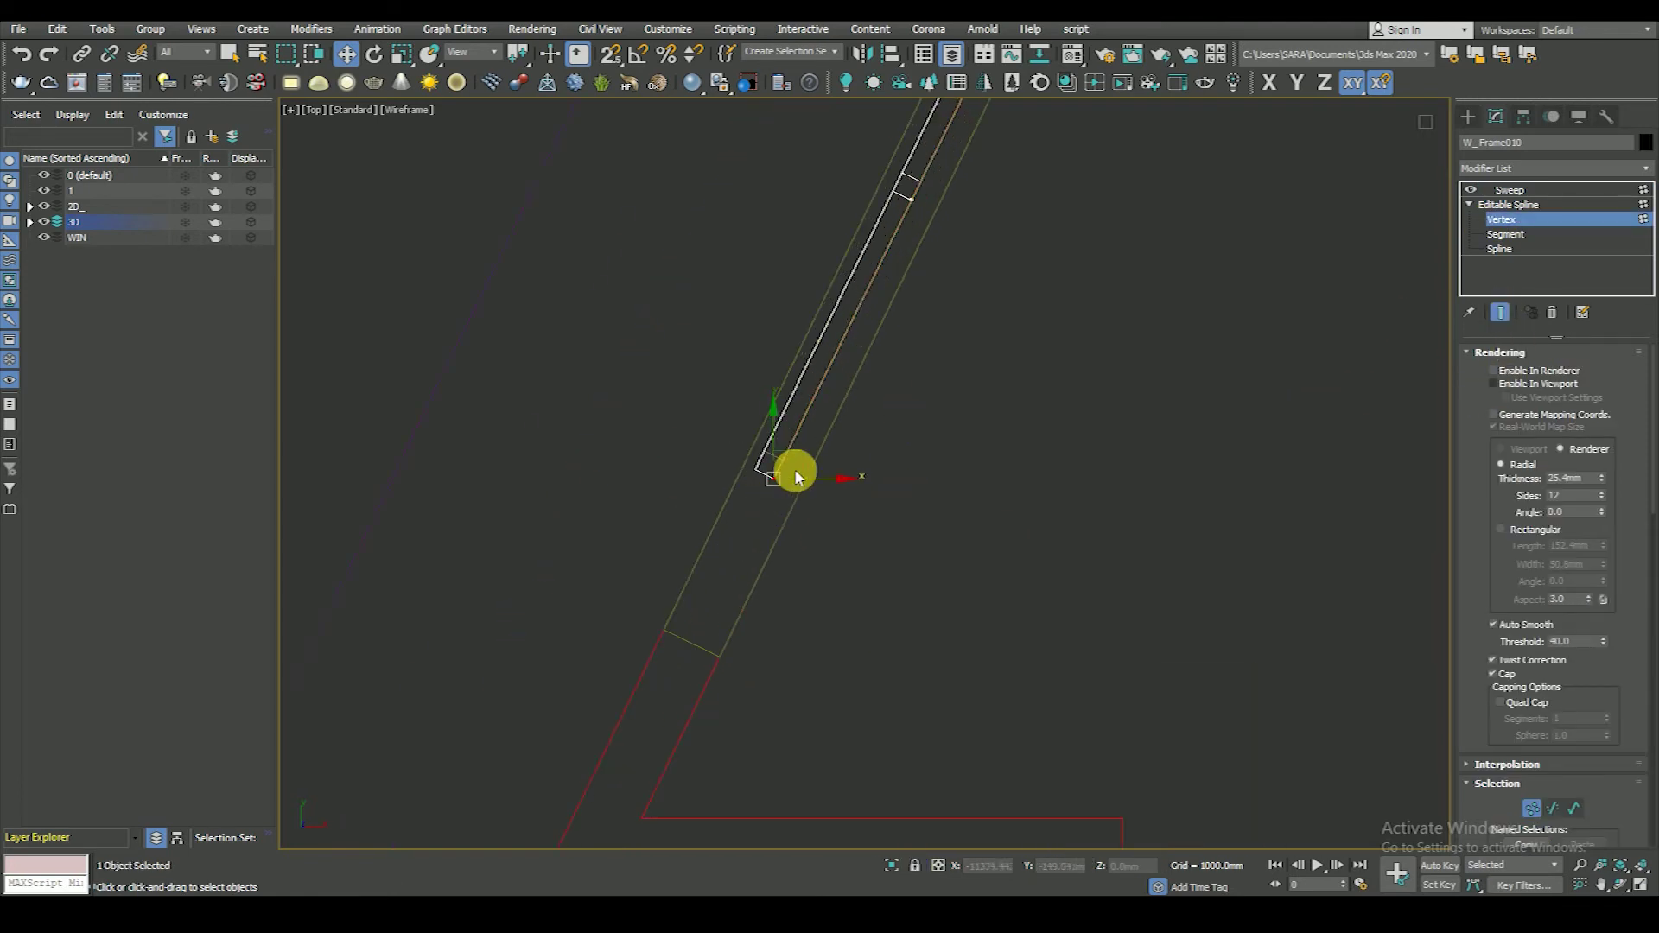
pyautogui.press('s')
pyautogui.moveTo(779, 528); pyautogui.dragTo(665, 674)
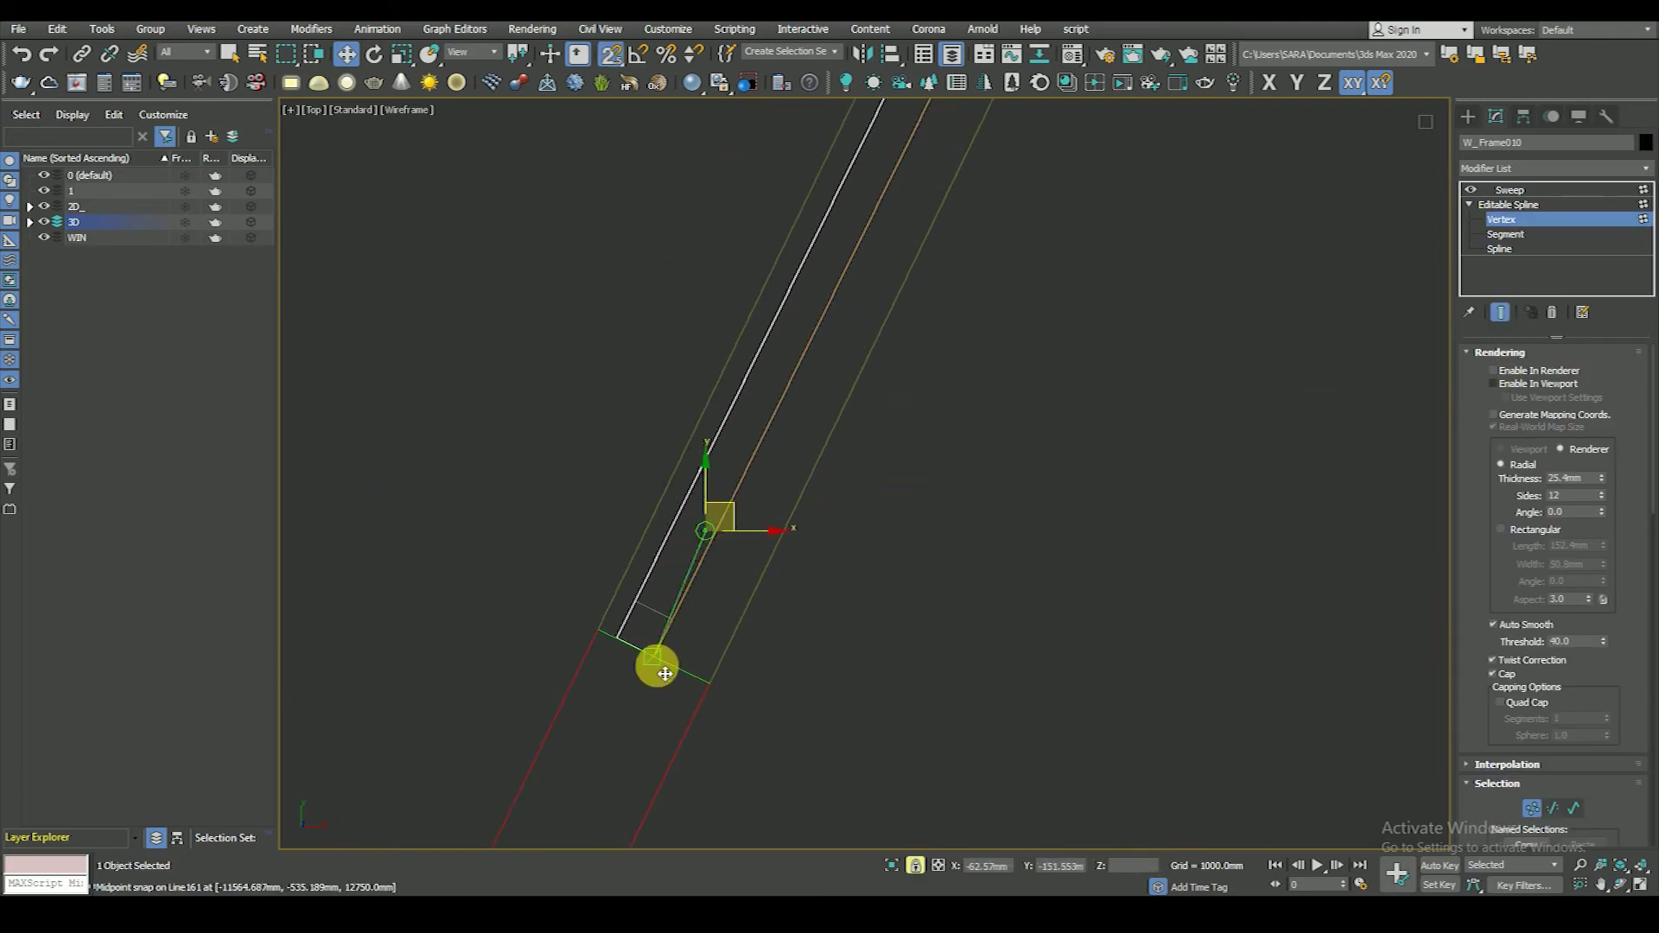
# - Move the path's top end point to the angled opening's far edge
pyautogui.scroll(-5, 833, 510)
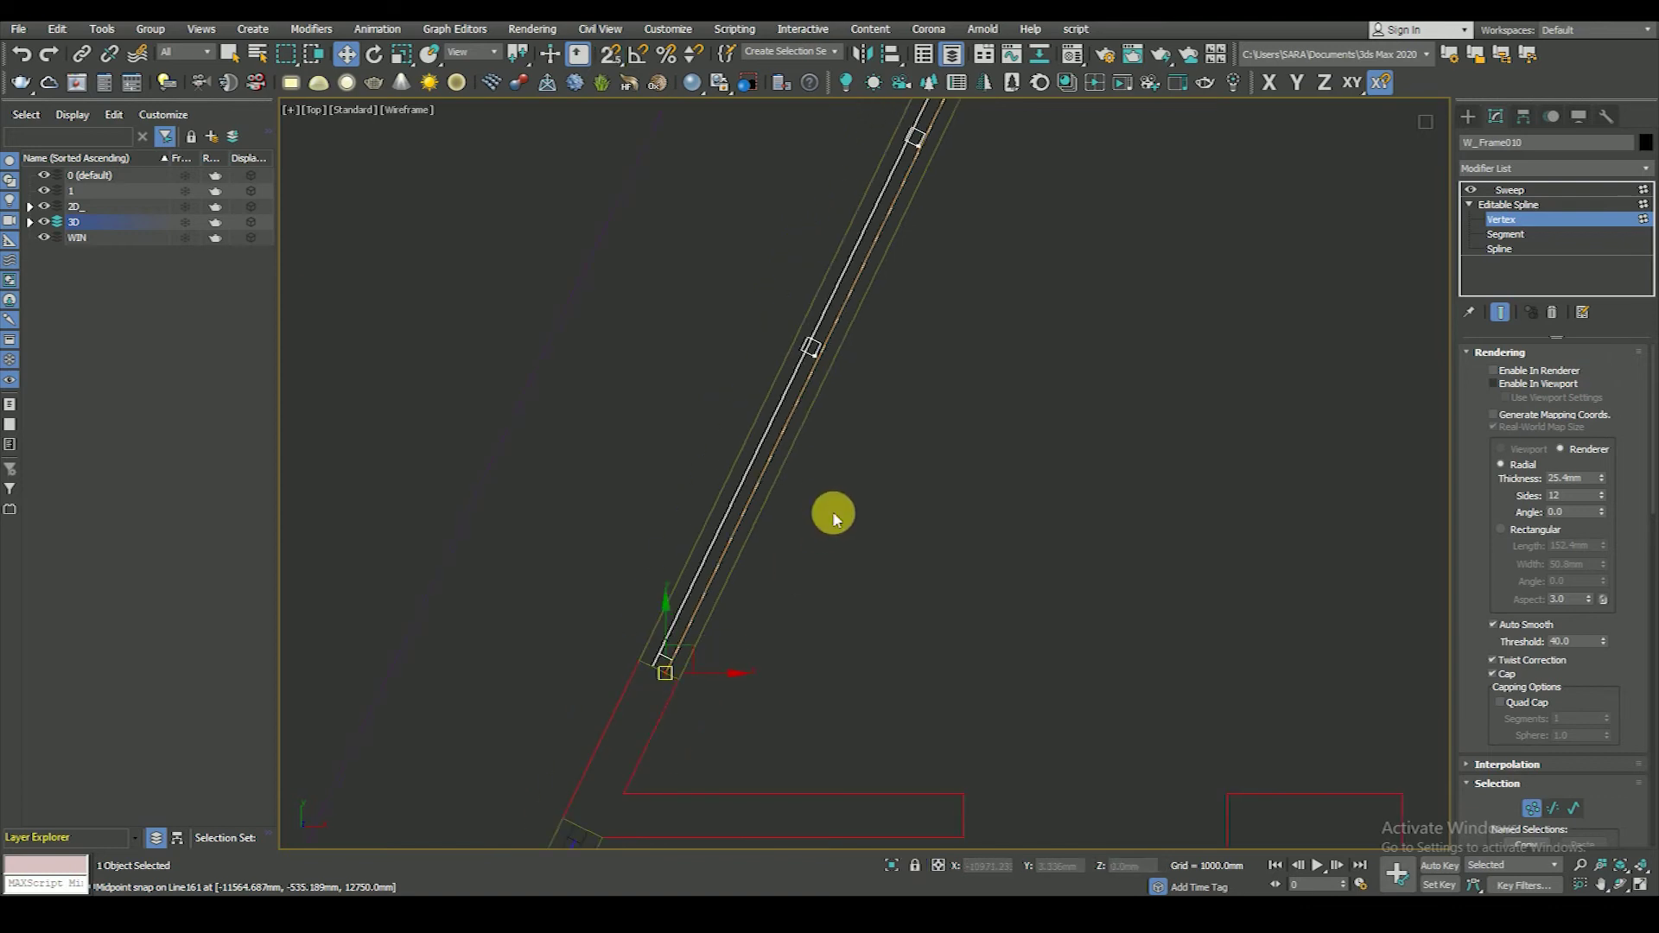
pyautogui.scroll(4, 865, 476)
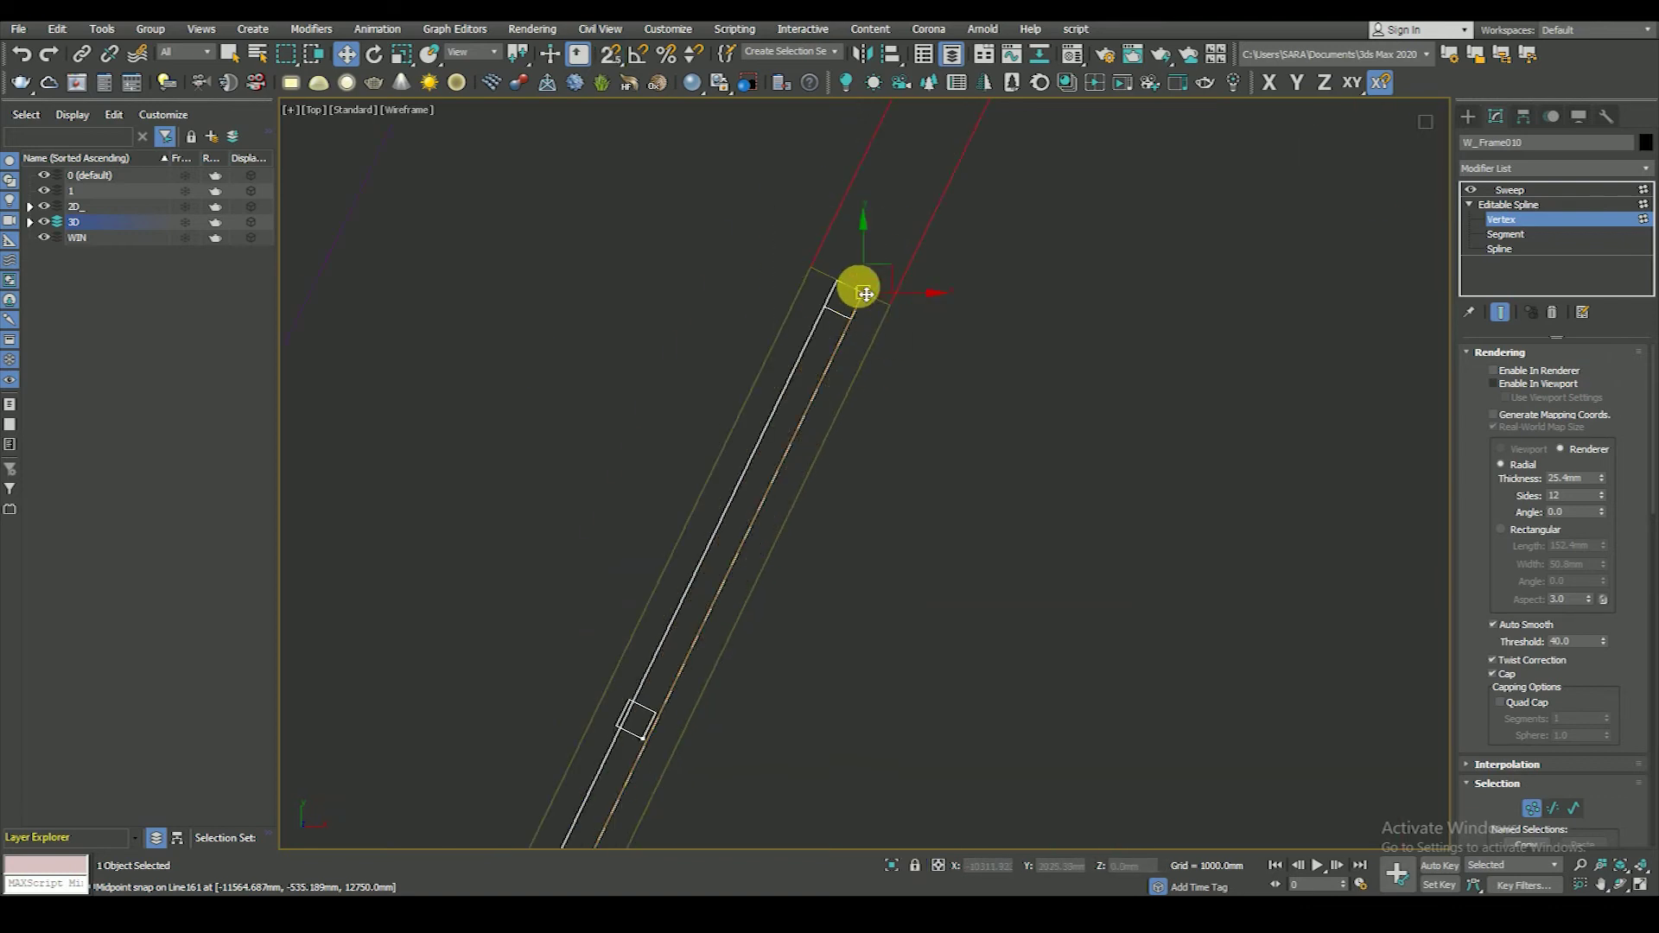
pyautogui.scroll(3, 865, 294)
pyautogui.moveTo(848, 296); pyautogui.dragTo(841, 285)
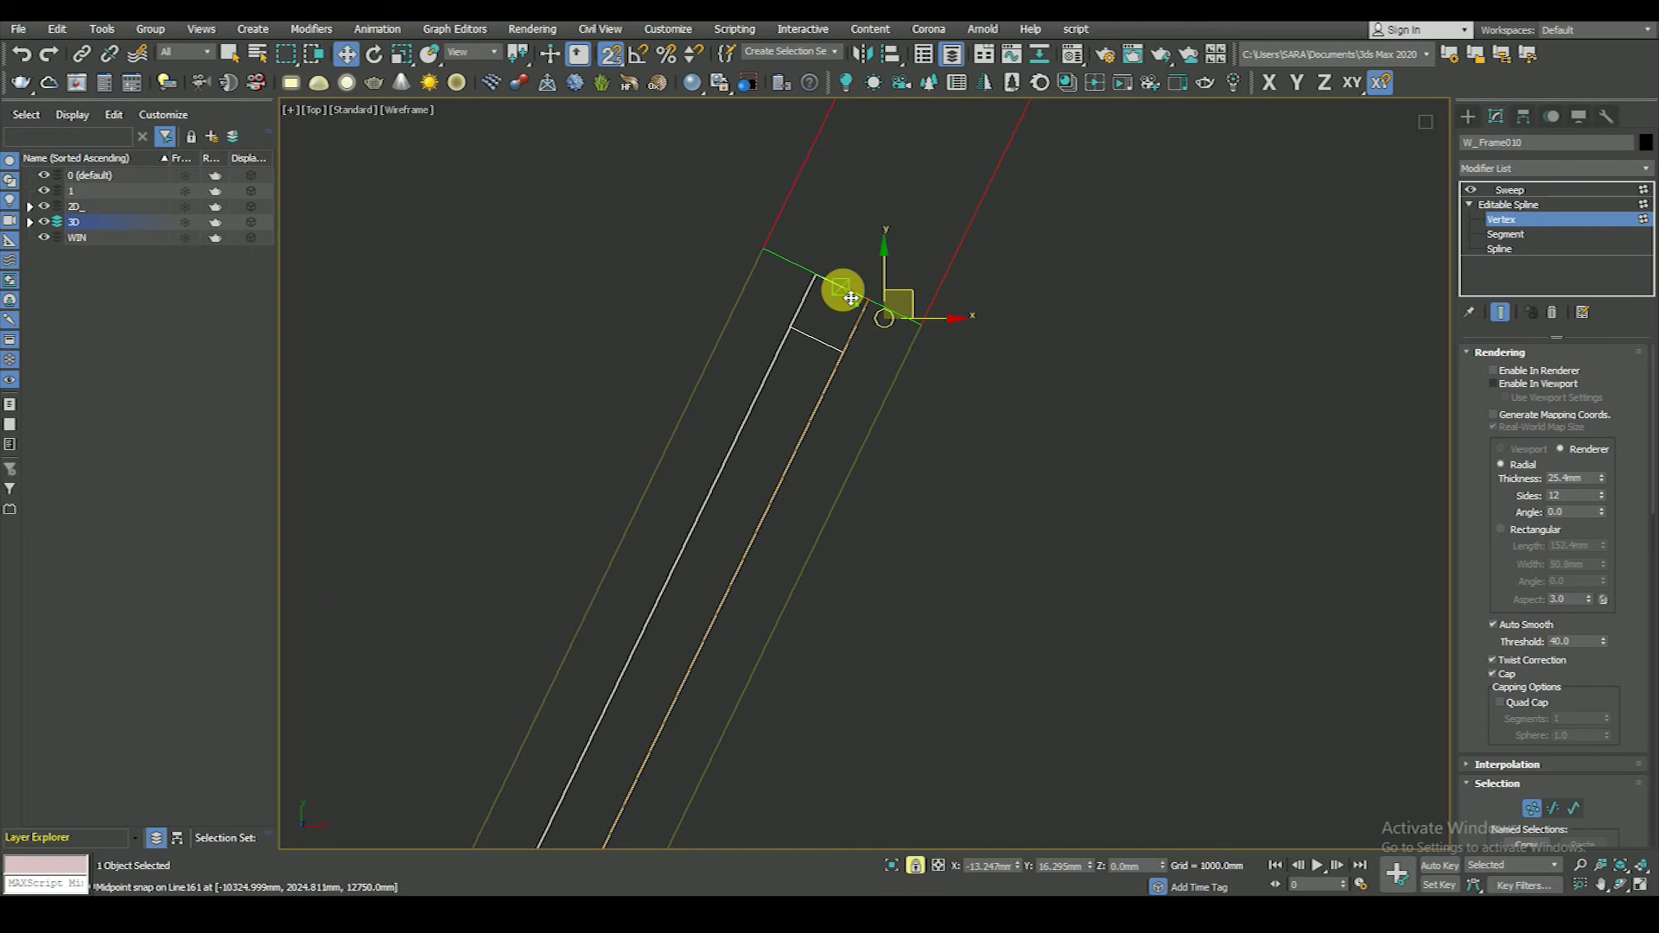
pyautogui.scroll(-3, 841, 286)
pyautogui.scroll(2, 842, 397)
pyautogui.scroll(2, 930, 387)
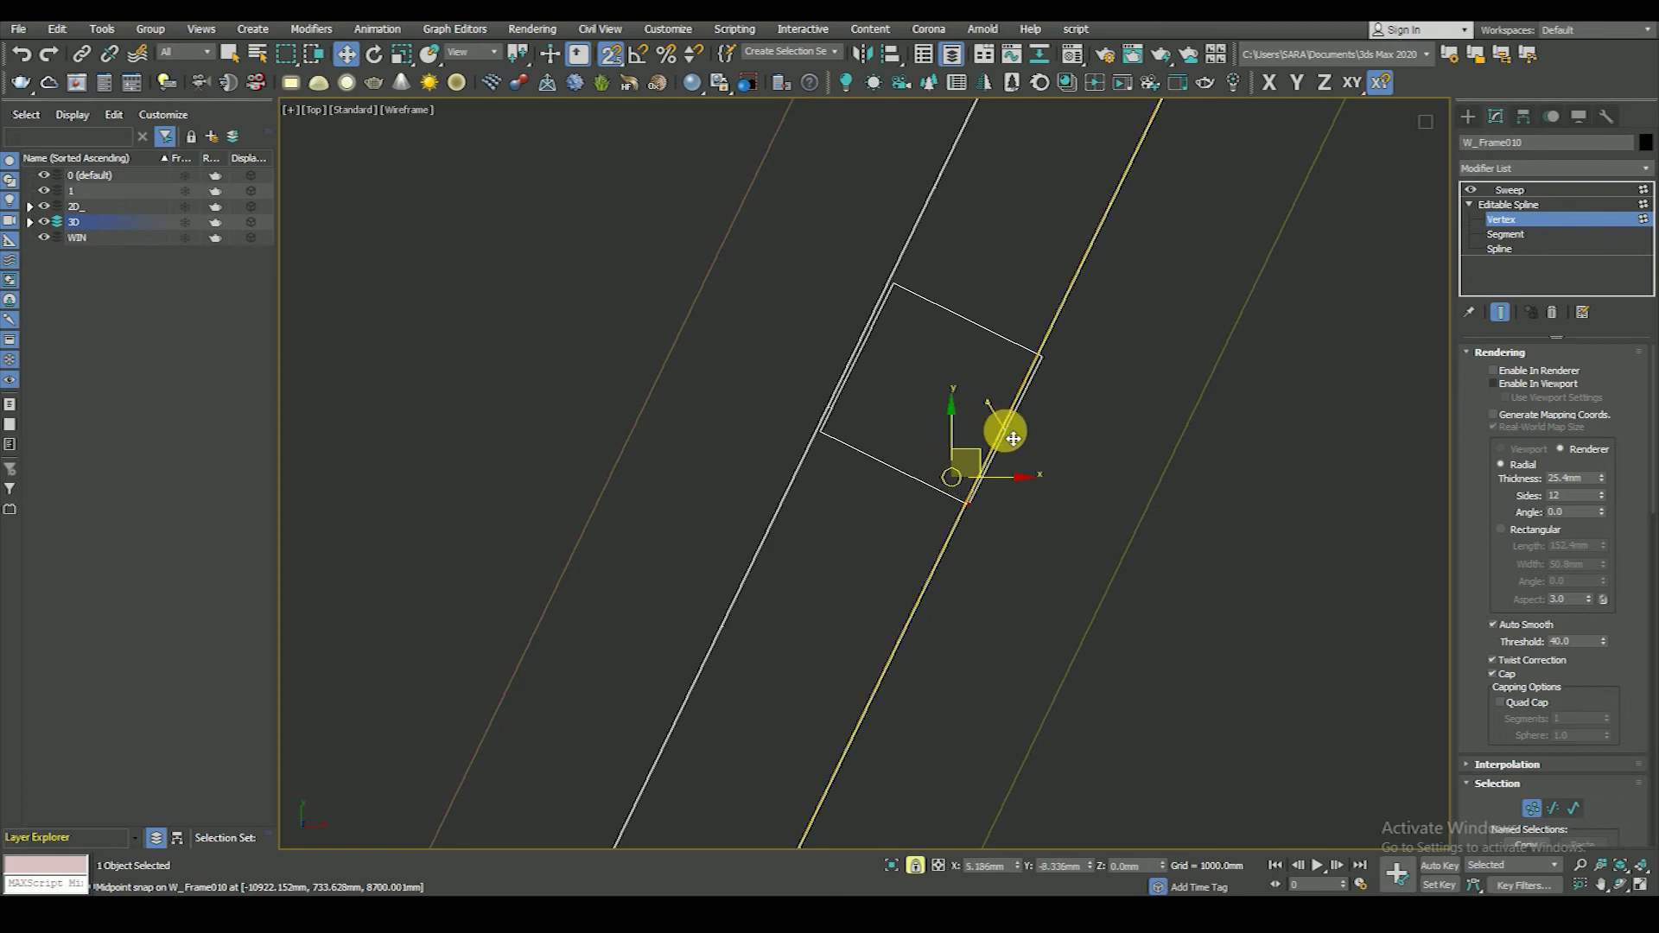
# - Line up the square frame profile with the outer path lines
pyautogui.click(1007, 430)
pyautogui.scroll(-3, 1010, 434)
pyautogui.scroll(-2, 1033, 449)
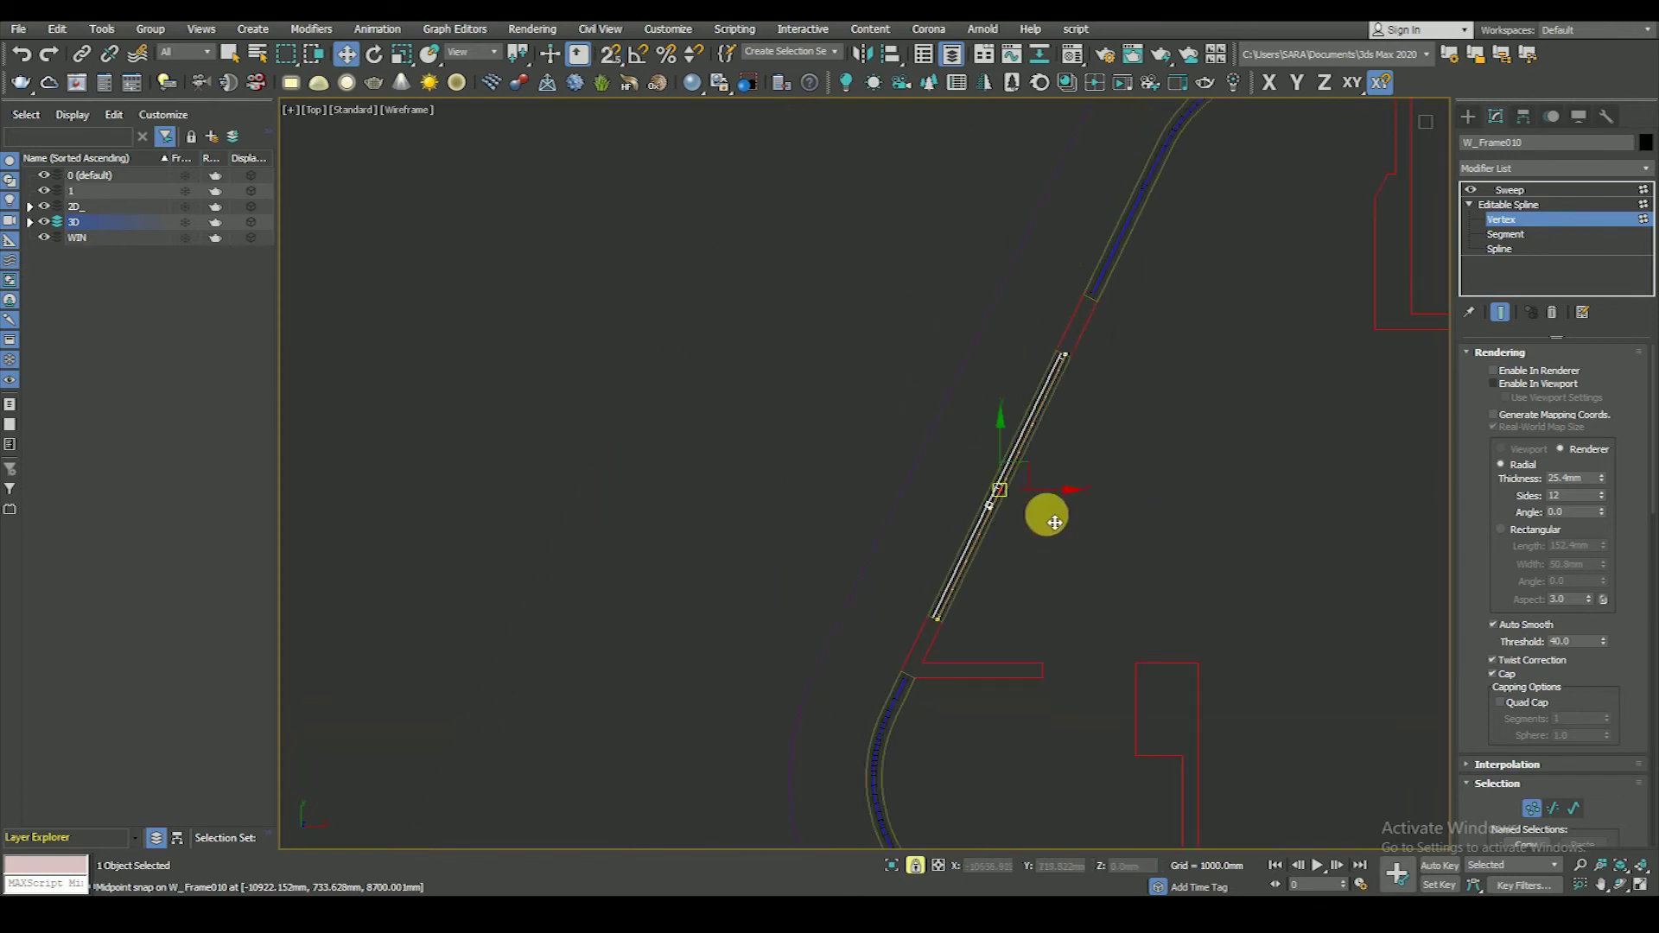
pyautogui.scroll(3, 1021, 476)
pyautogui.scroll(3, 1097, 456)
pyautogui.scroll(2, 1122, 441)
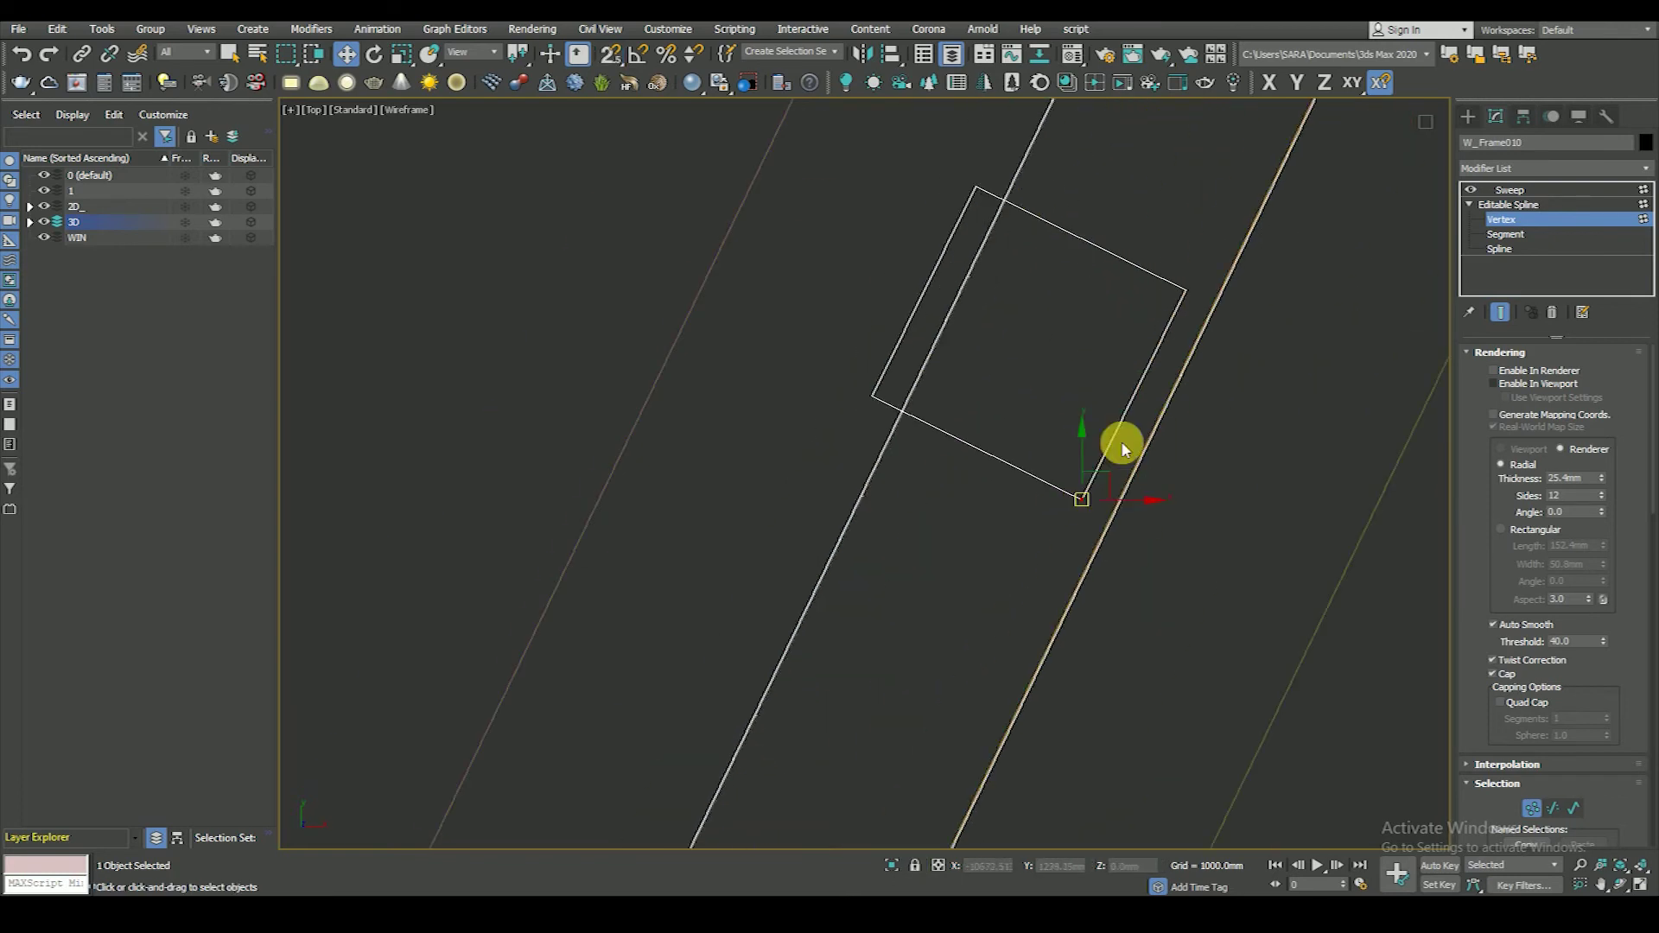
pyautogui.moveTo(1119, 486); pyautogui.dragTo(1144, 504)
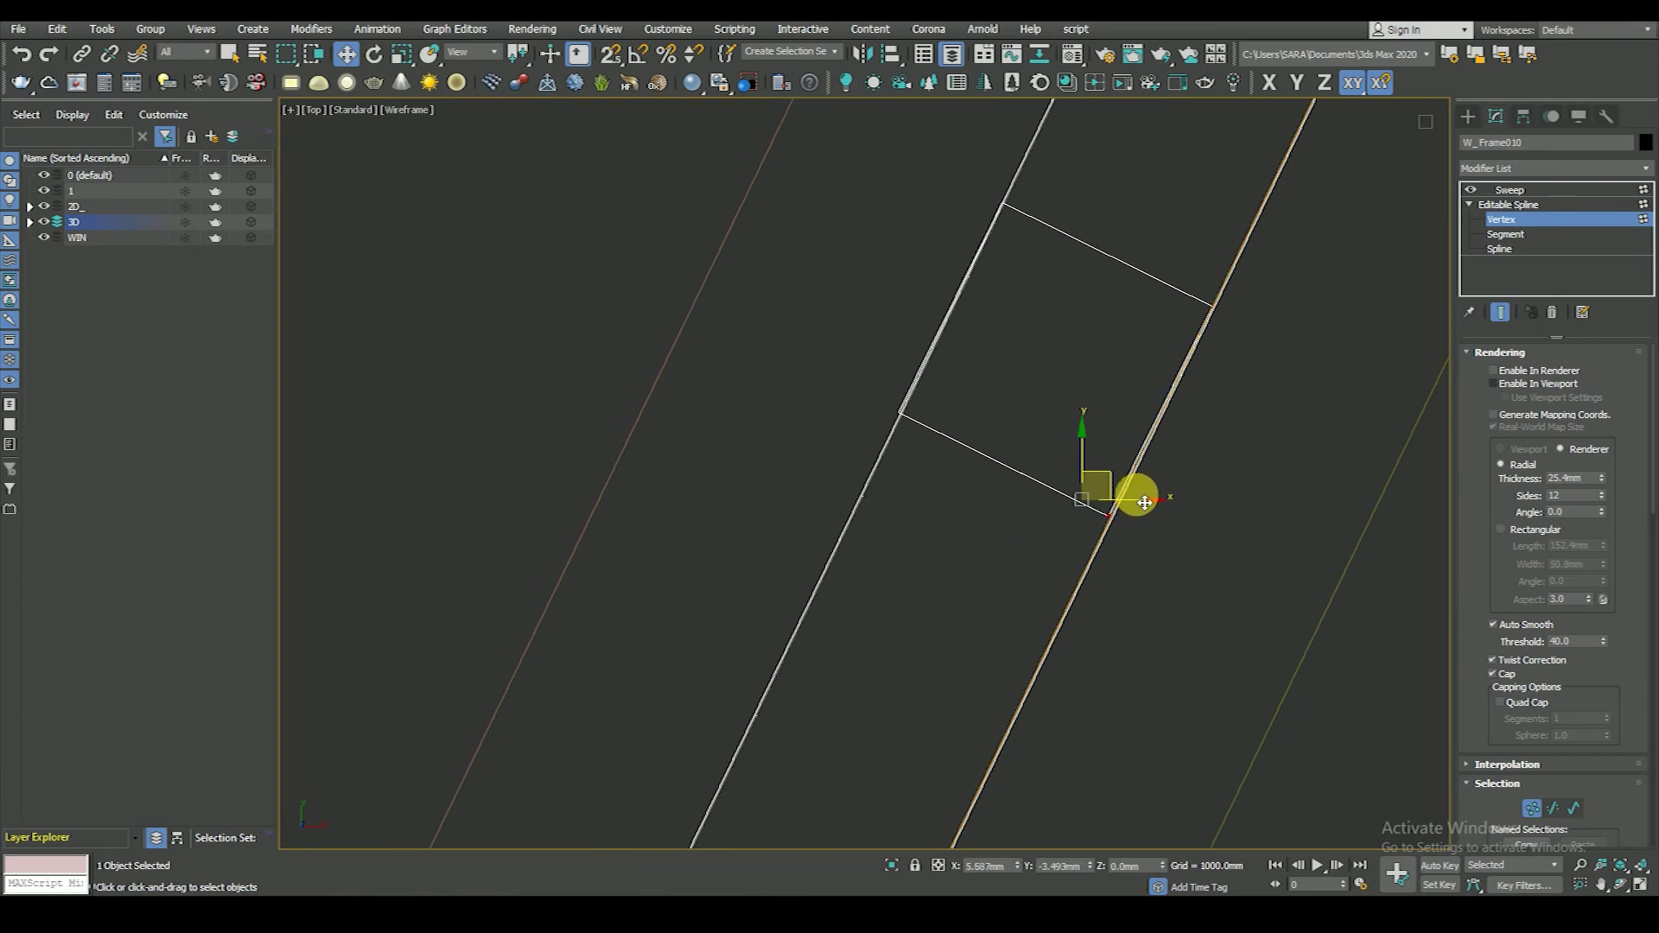
pyautogui.scroll(-2, 1123, 479)
pyautogui.scroll(-3, 1003, 553)
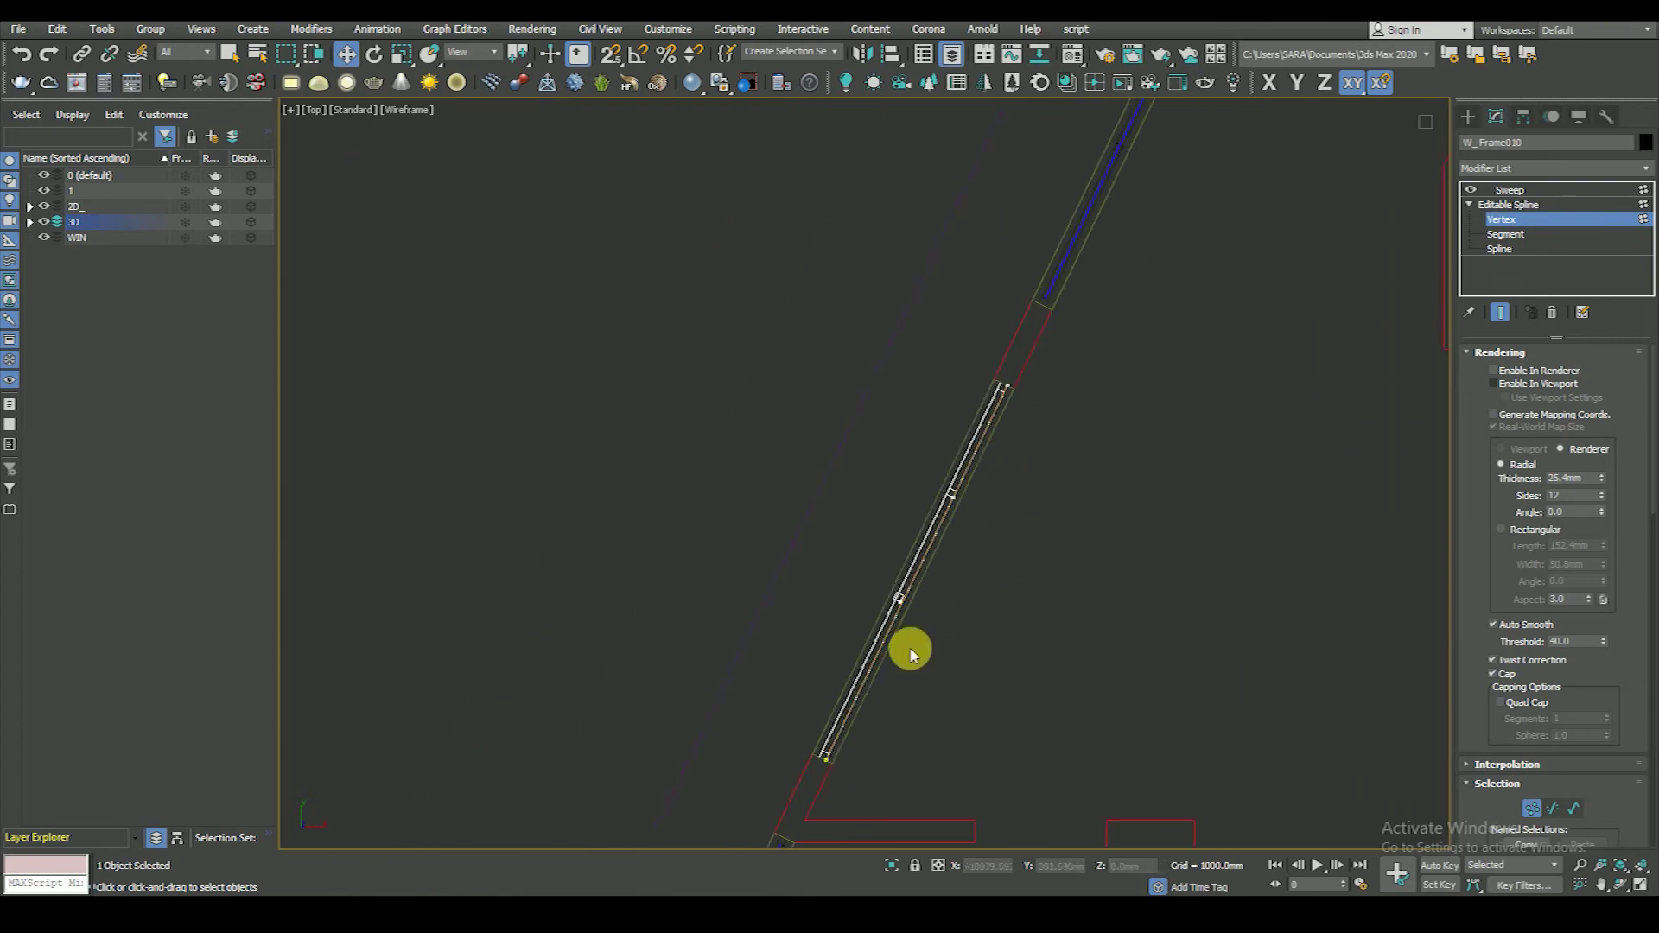
pyautogui.scroll(2, 942, 619)
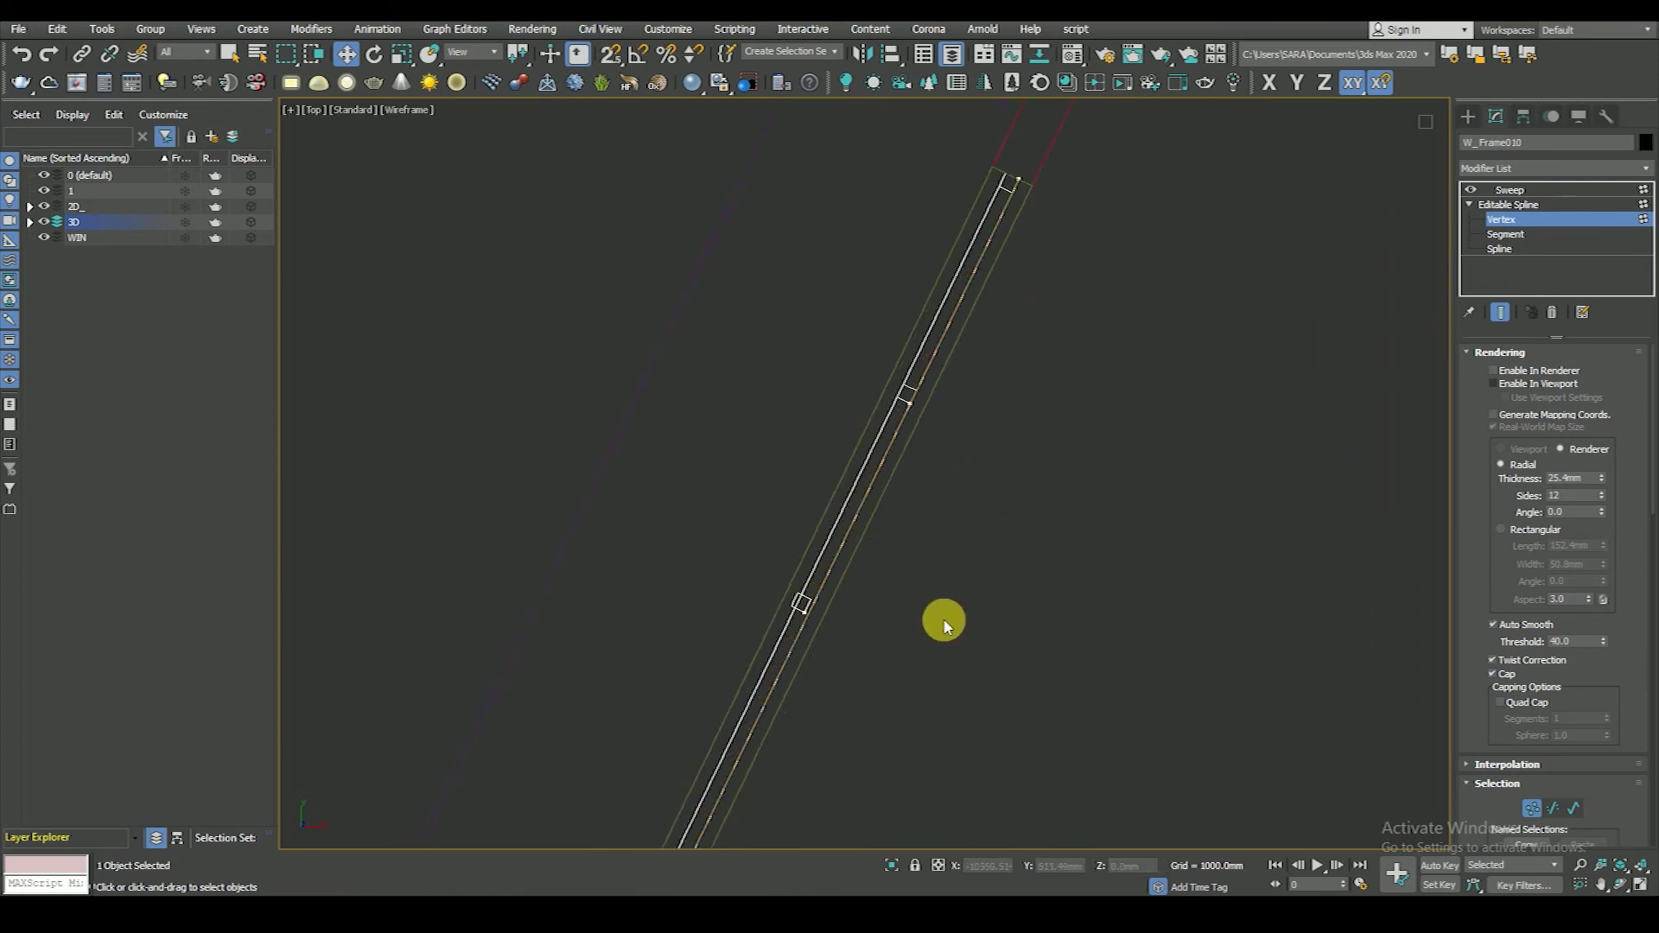
pyautogui.scroll(-3, 916, 508)
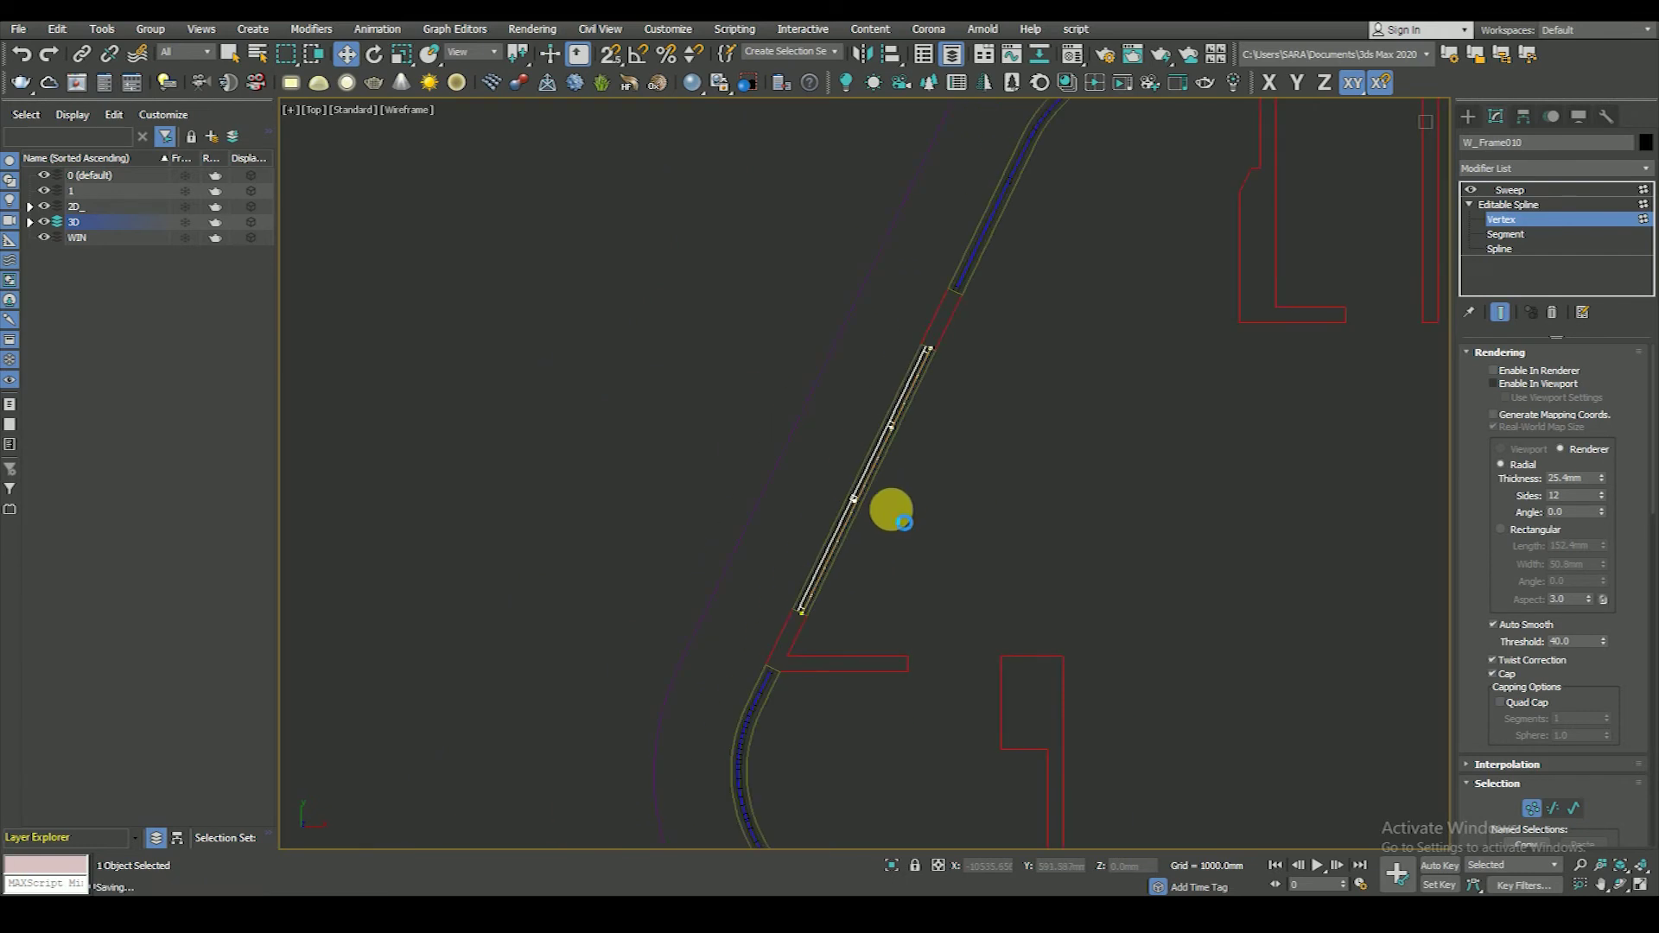
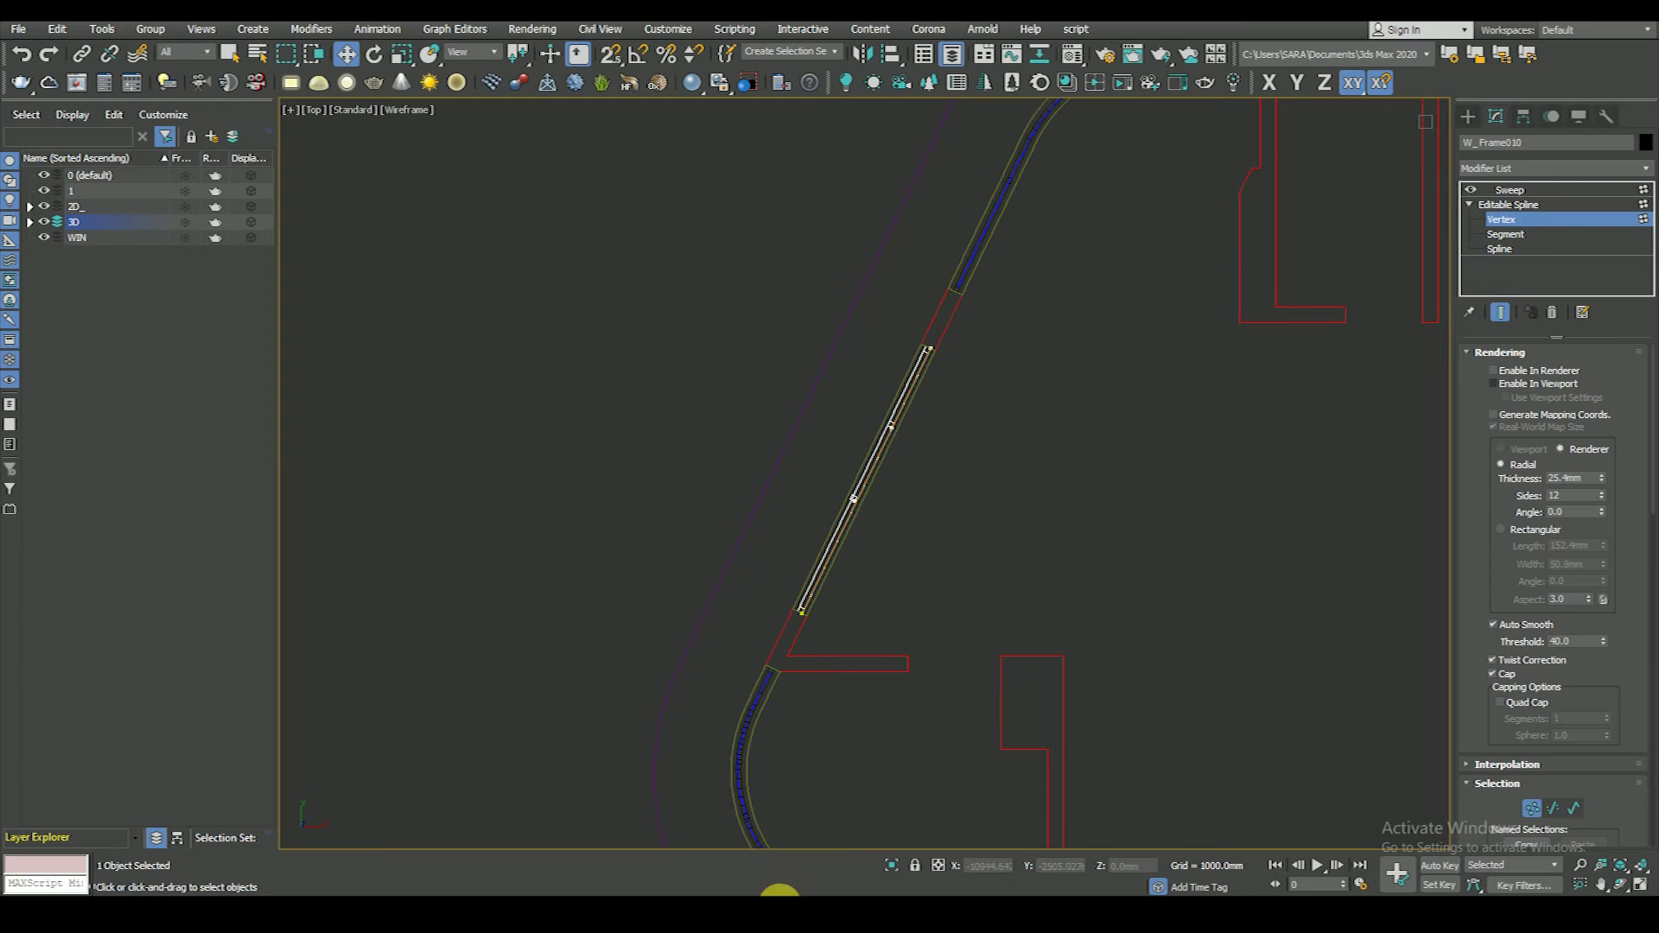
# - Snap the window frame spline's vertex onto the profile rectangle's corner
pyautogui.scroll(5, 806, 542)
pyautogui.click(1056, 281)
pyautogui.scroll(2, 994, 445)
pyautogui.scroll(2, 990, 510)
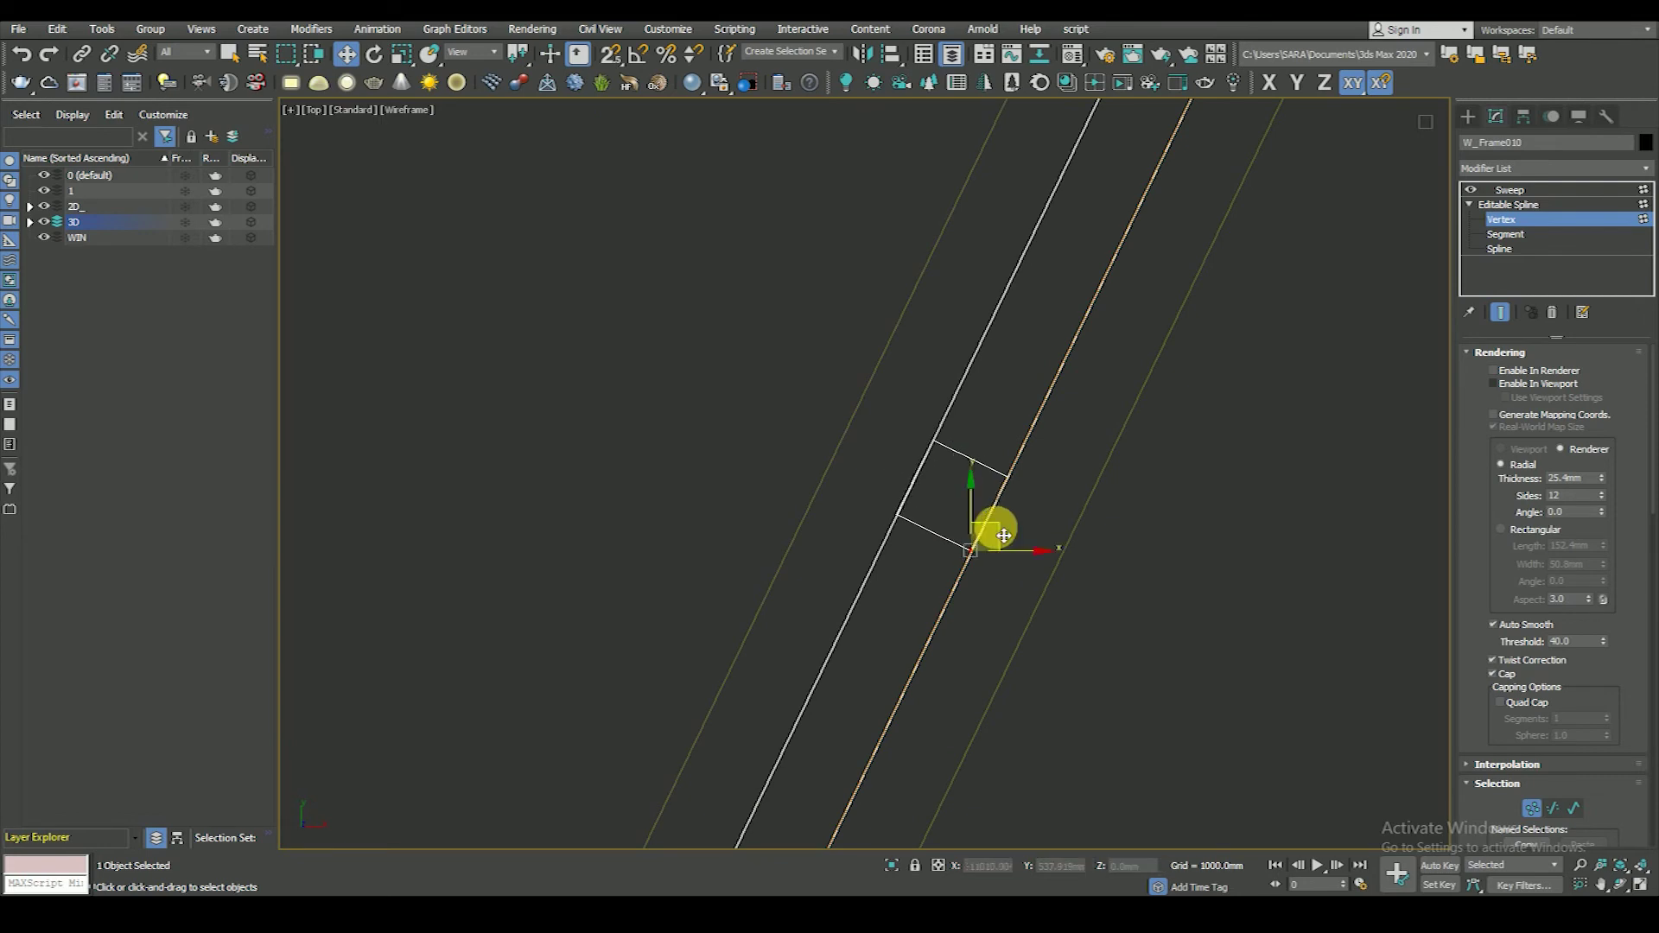
pyautogui.scroll(3, 1003, 534)
pyautogui.press('space')
pyautogui.moveTo(934, 593); pyautogui.dragTo(970, 574)
# - Orbit the building in 3D and zoom to the selected window frame
pyautogui.scroll(-4, 951, 519)
pyautogui.scroll(-2, 1008, 604)
pyautogui.scroll(-3, 908, 475)
pyautogui.scroll(-3, 890, 538)
pyautogui.press('space')
pyautogui.keyDown('alt'); pyautogui.moveTo(890, 538); pyautogui.dragTo(996, 476, button='middle'); pyautogui.keyUp('alt')
pyautogui.press('z')
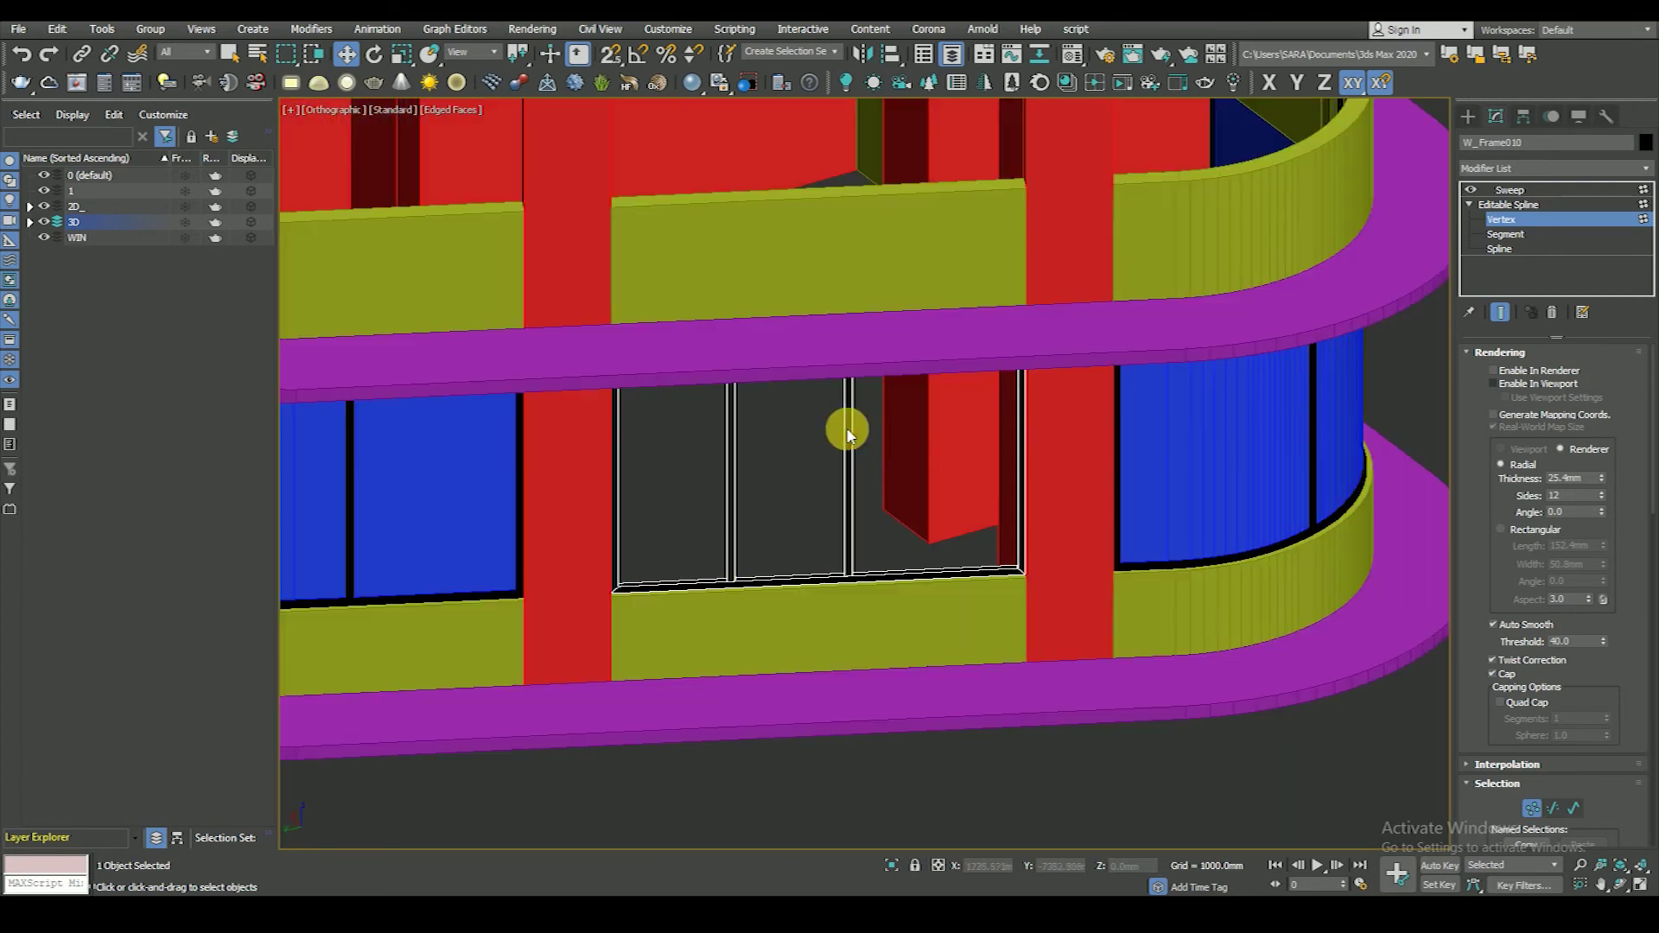
# - In Top view, nudge the window frame slightly left into the wall opening
pyautogui.press('t')
pyautogui.scroll(-2, 890, 493)
pyautogui.press('z')
pyautogui.scroll(2, 899, 471)
pyautogui.press('space')
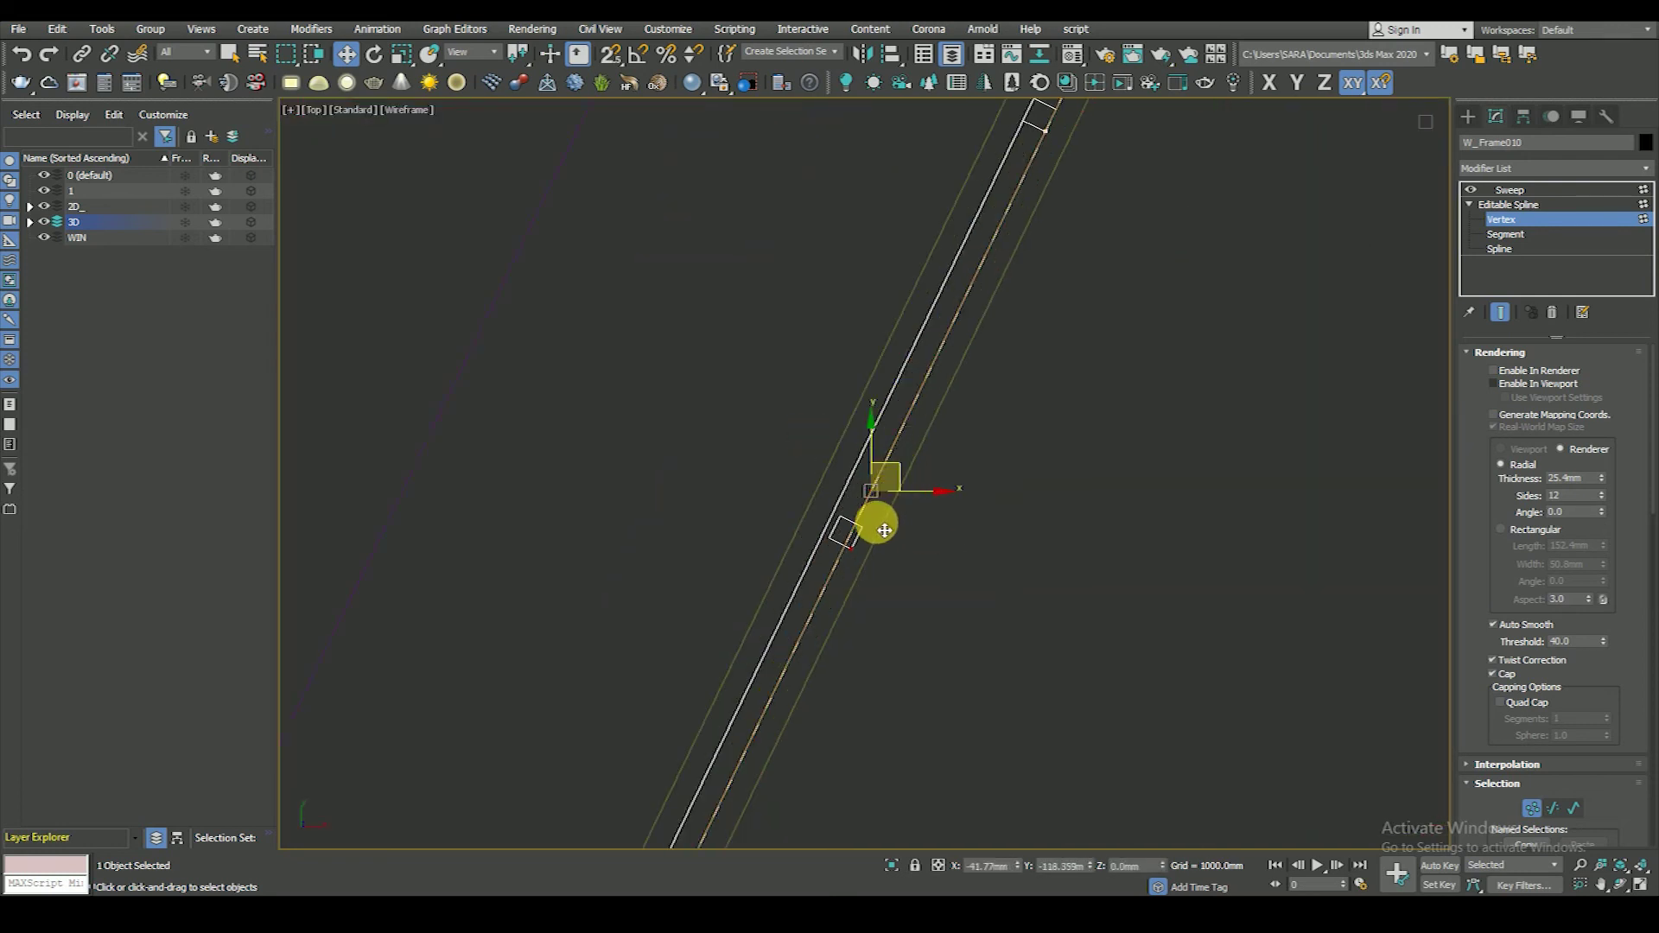
pyautogui.scroll(3, 843, 545)
pyautogui.moveTo(975, 635); pyautogui.dragTo(962, 633)
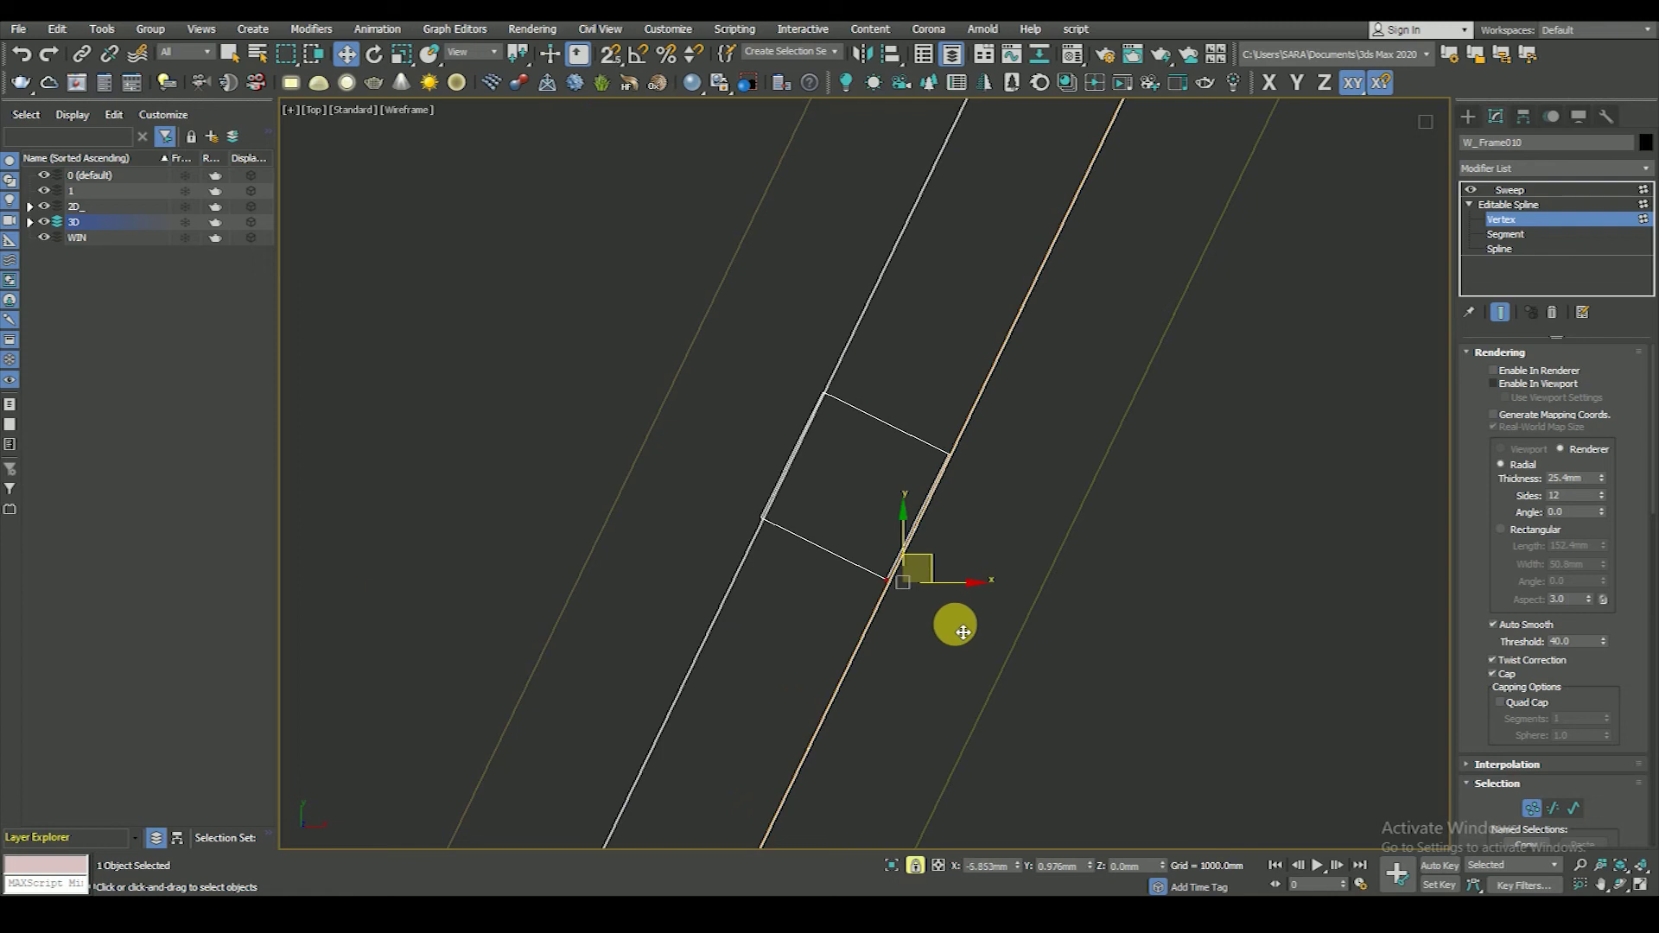
# - Check the frame in shaded 3D, return to its sweep result and deselect
pyautogui.scroll(-5, 944, 592)
pyautogui.keyDown('alt'); pyautogui.moveTo(890, 482); pyautogui.dragTo(1074, 472, button='middle'); pyautogui.keyUp('alt')
pyautogui.press('F3')
pyautogui.moveTo(928, 653)
pyautogui.keyDown('alt'); pyautogui.mouseDown(button='middle')
pyautogui.moveTo(890, 522)
pyautogui.moveTo(963, 474)
pyautogui.moveTo(944, 518)
pyautogui.mouseUp(button='middle'); pyautogui.keyUp('alt')
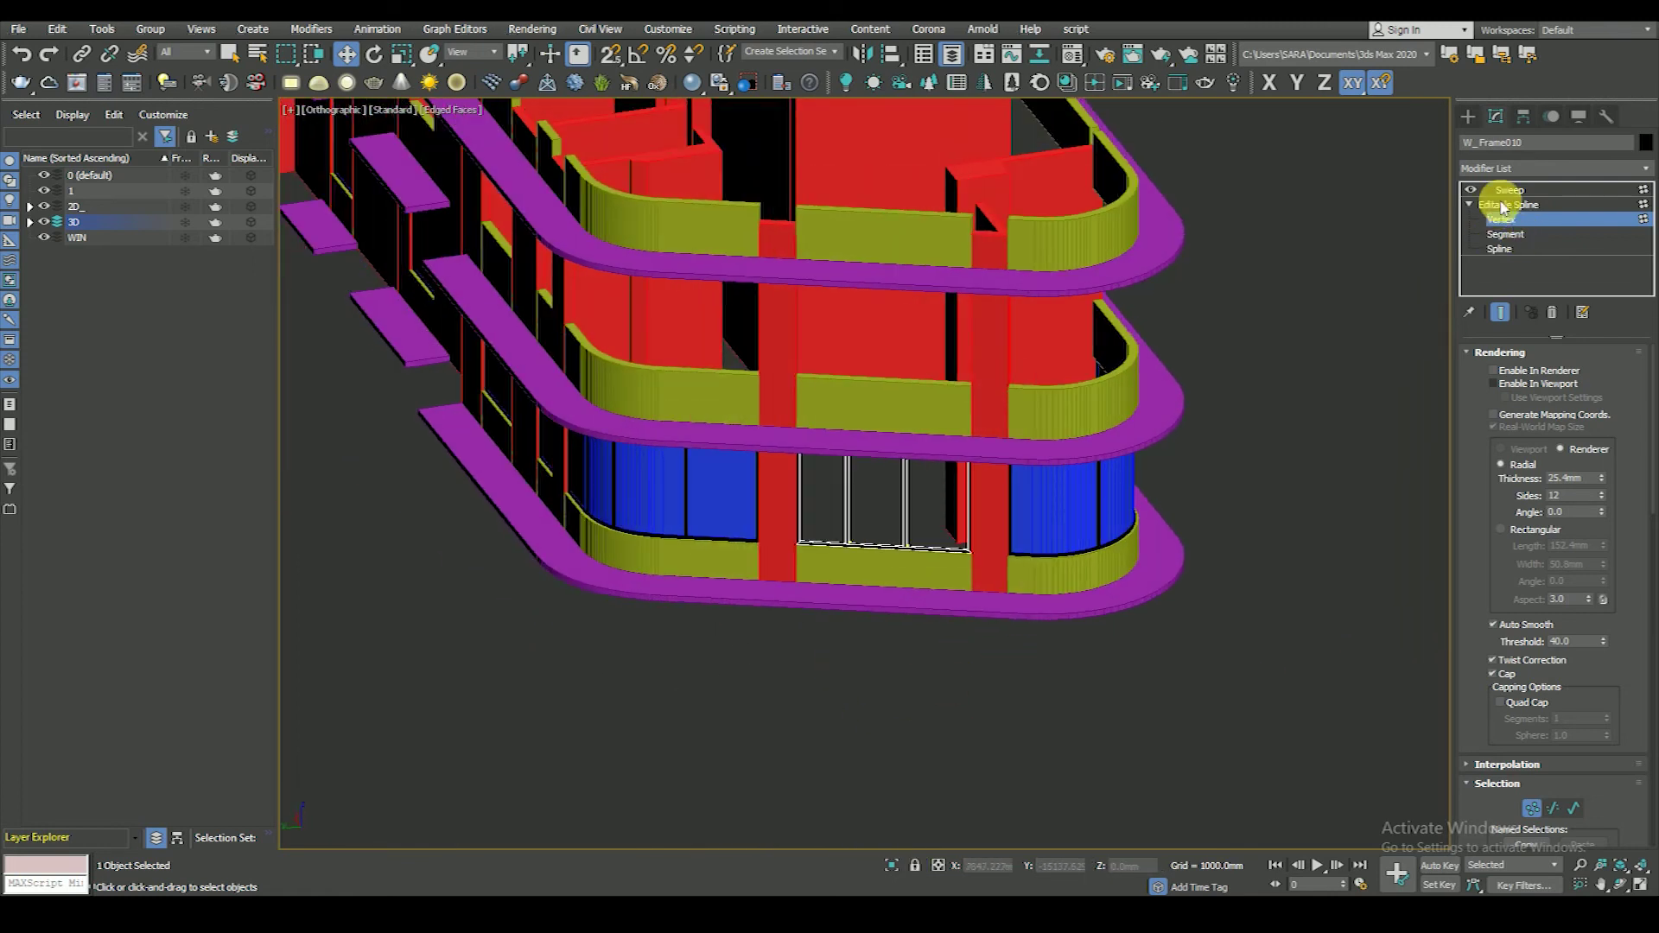
pyautogui.click(1508, 191)
pyautogui.click(974, 634)
pyautogui.press('t')
pyautogui.scroll(3, 767, 522)
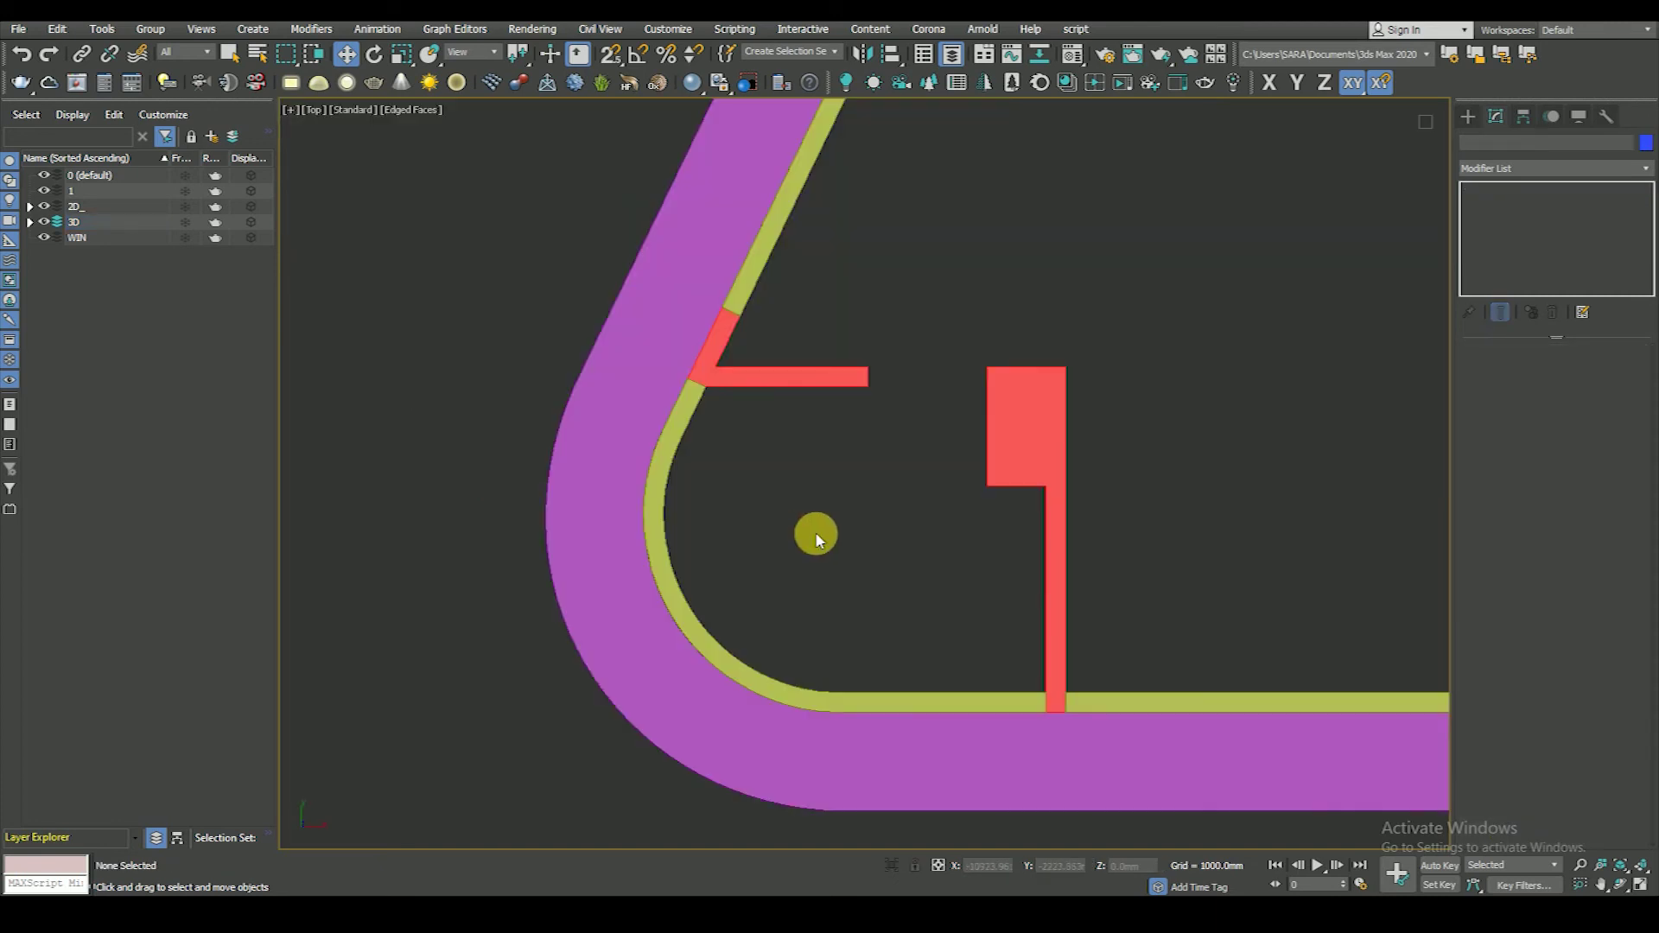
pyautogui.press('F3')
# - Select the window rail Line835 on the diagonal wall at Spline level
pyautogui.scroll(-5, 795, 538)
pyautogui.scroll(5, 466, 392)
pyautogui.scroll(3, 582, 418)
pyautogui.click(622, 450)
pyautogui.moveTo(622, 450); pyautogui.dragTo(892, 375, button='middle')
pyautogui.click(1501, 249)
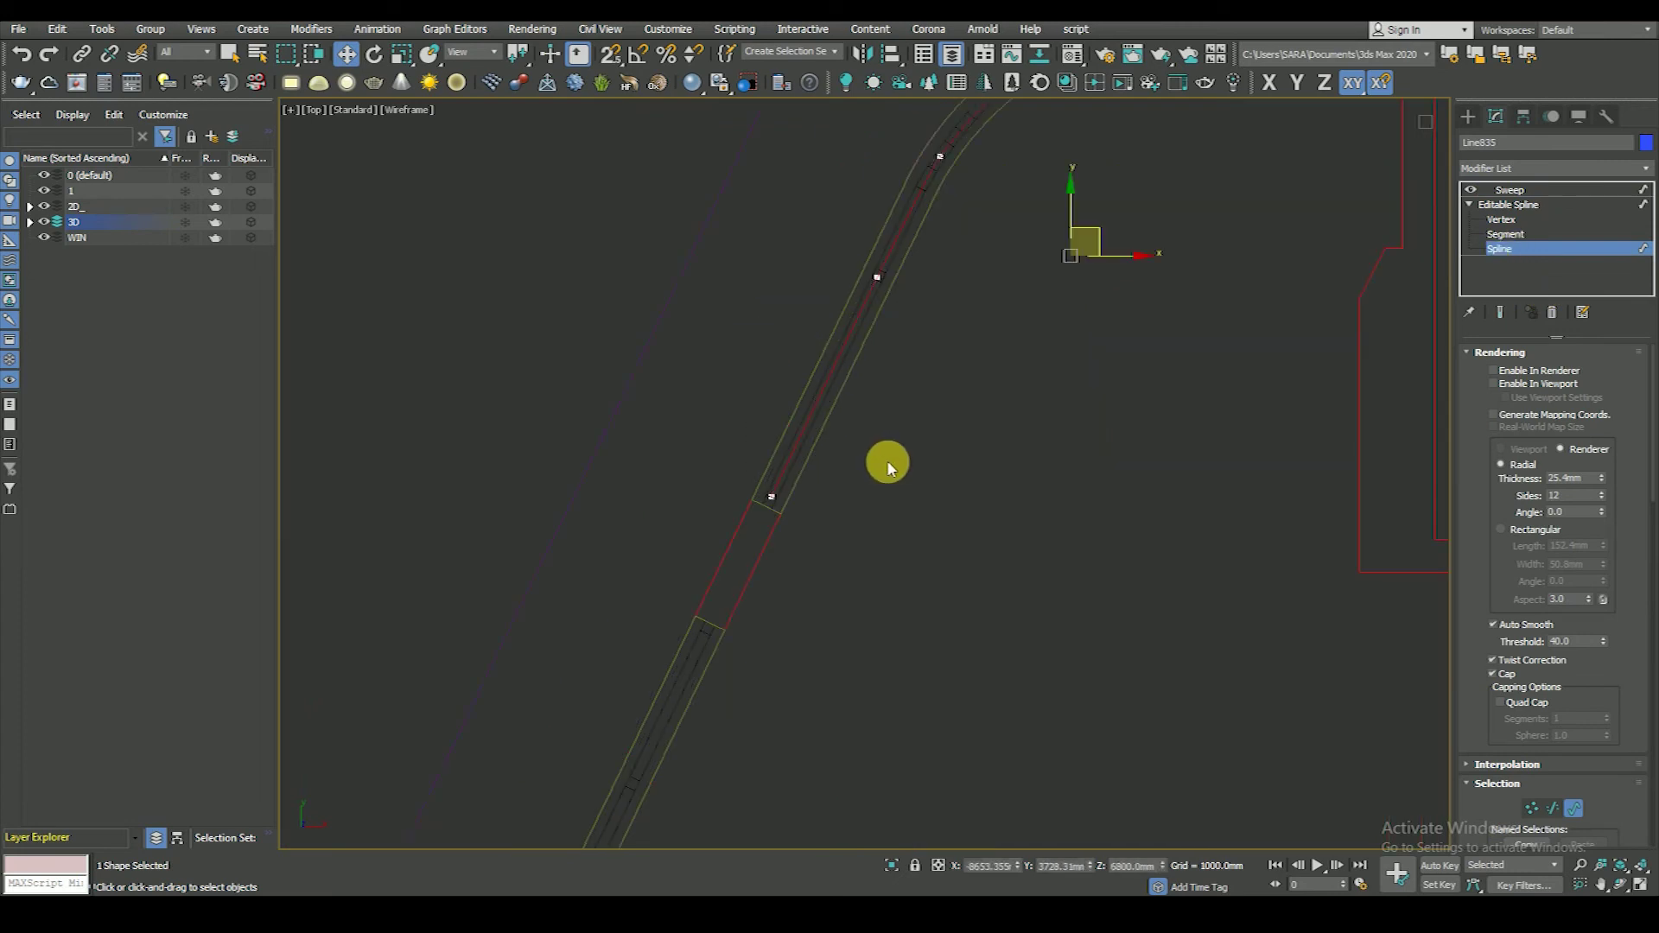
# - Snap the rail spline onto the diagonal wall's midpoint
pyautogui.scroll(4, 789, 481)
pyautogui.scroll(-4, 871, 440)
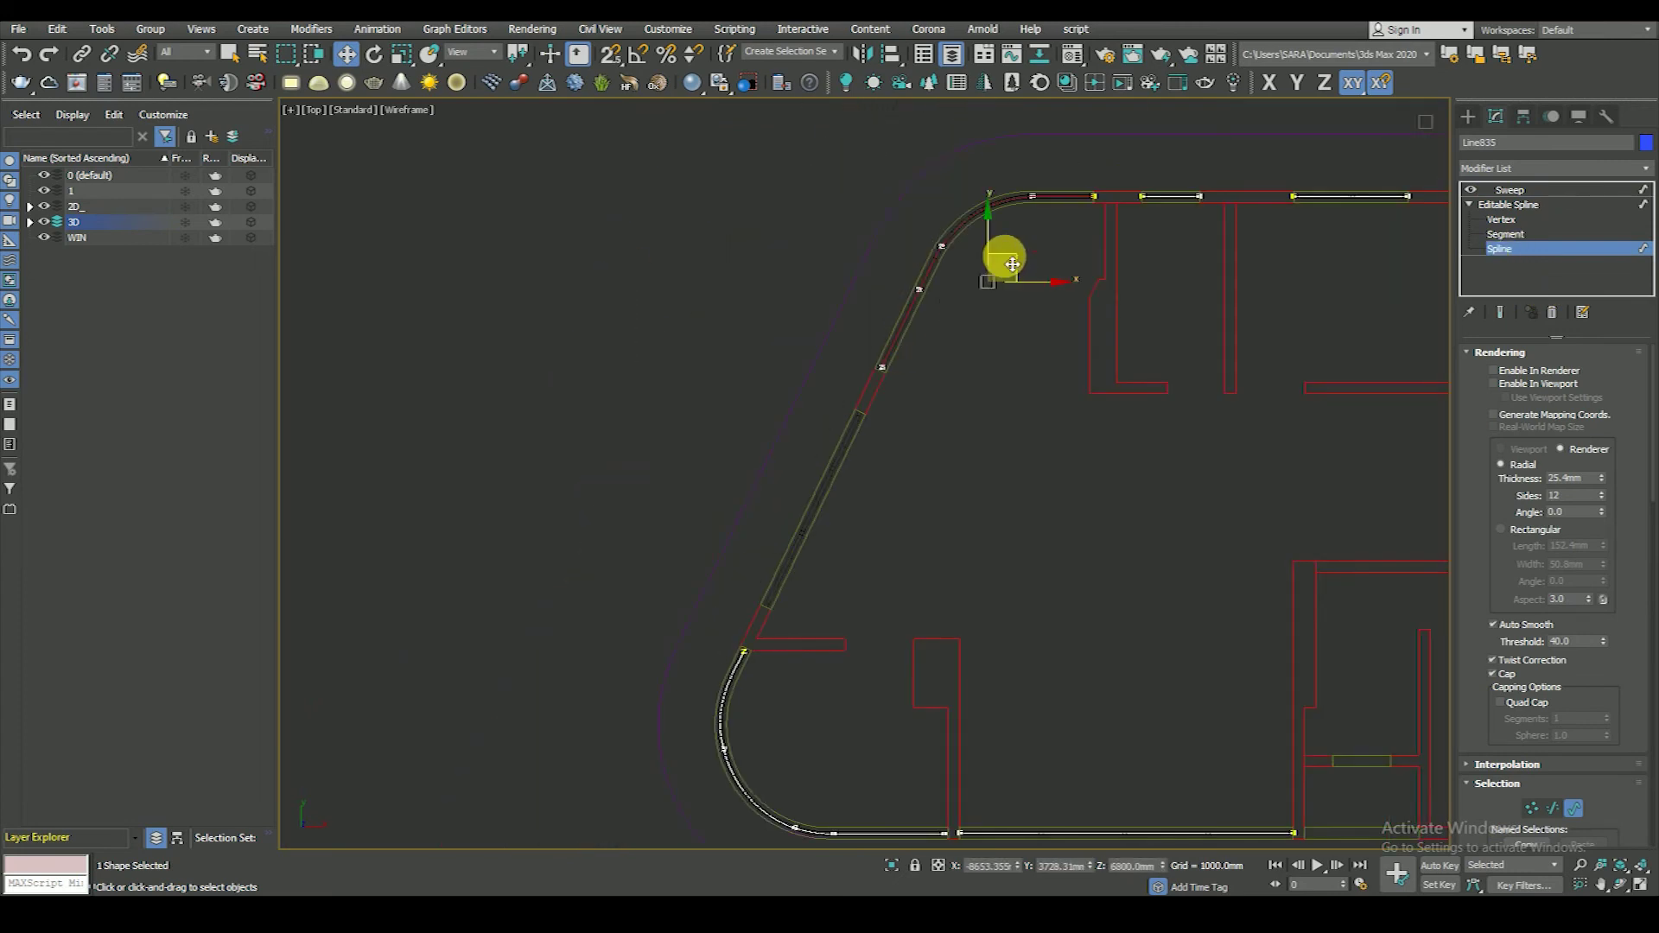
pyautogui.scroll(4, 760, 562)
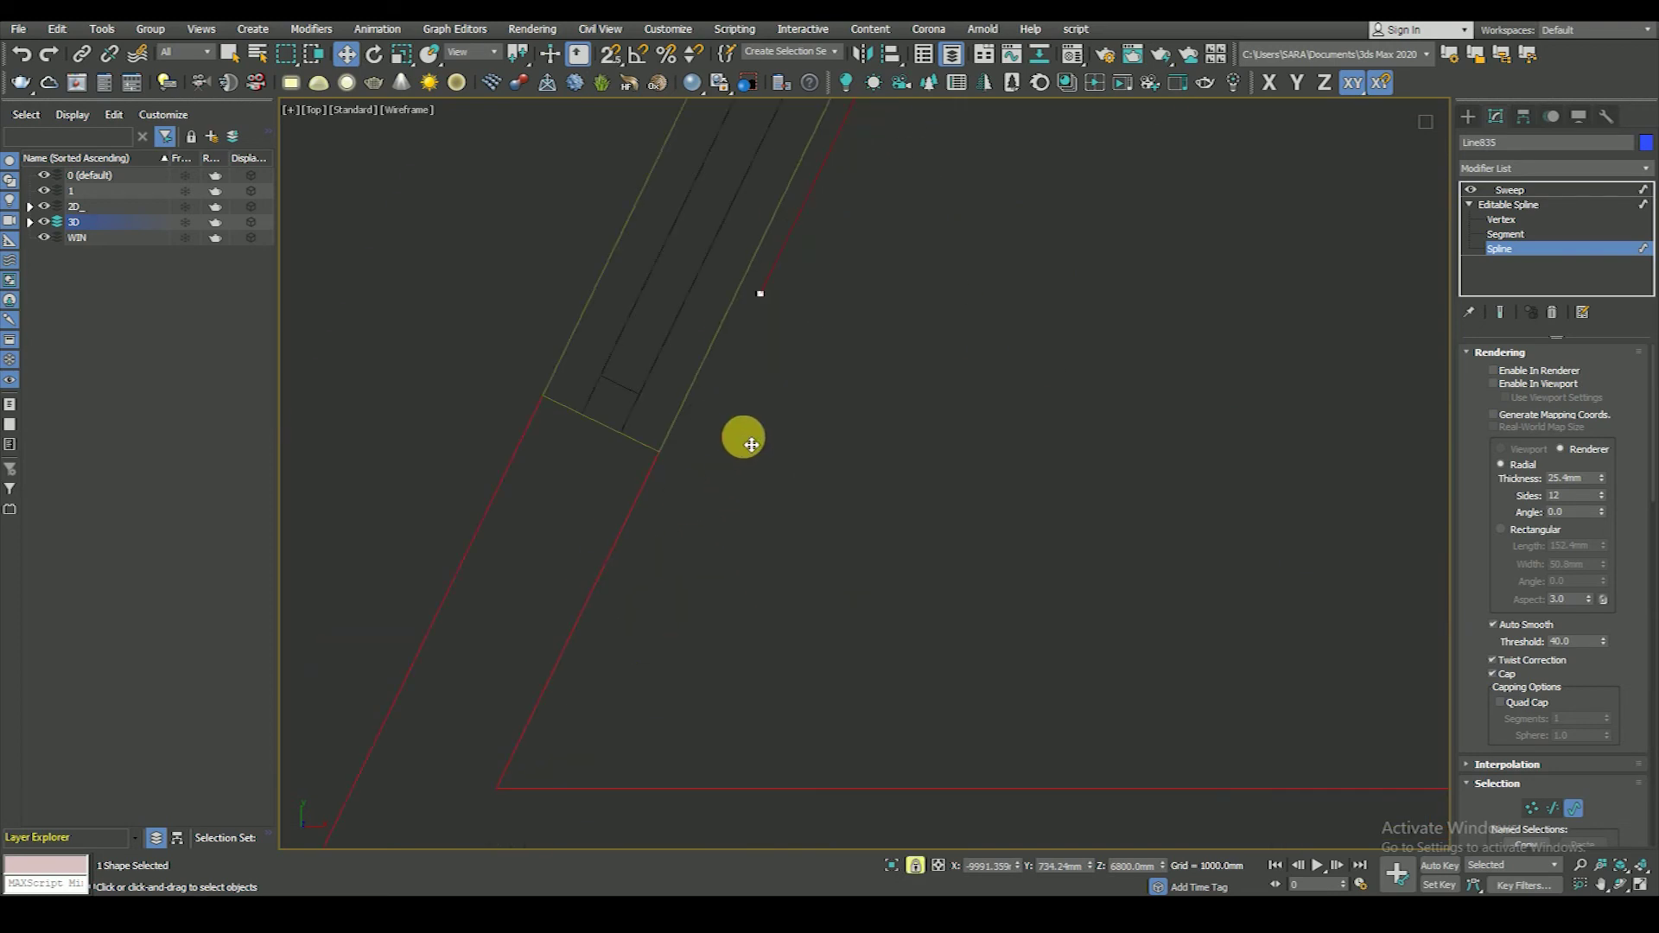
pyautogui.moveTo(760, 298); pyautogui.dragTo(587, 444)
pyautogui.scroll(-3, 1365, 354)
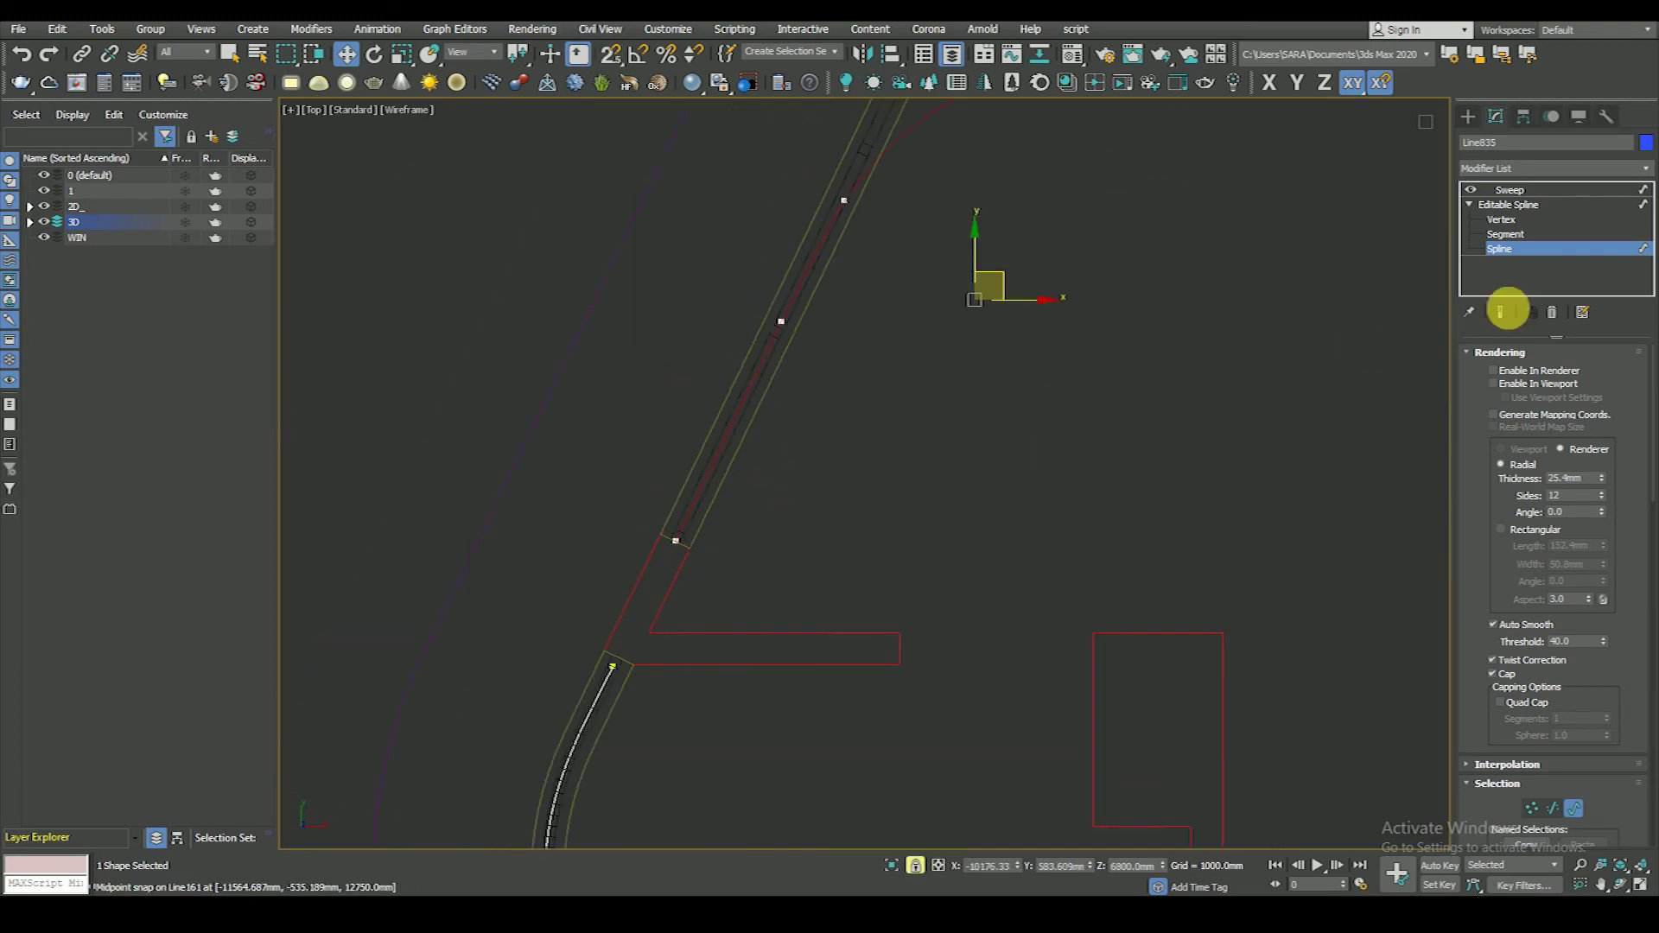
# - Delete the rail's middle vertex and snap its end vertex to the wall midpoint
pyautogui.click(1500, 221)
pyautogui.moveTo(773, 341)
pyautogui.mouseDown(button='middle')
pyautogui.moveTo(867, 542)
pyautogui.moveTo(825, 602)
pyautogui.mouseUp(button='middle')
pyautogui.press('Delete')
pyautogui.click(1170, 395)
pyautogui.moveTo(1207, 379); pyautogui.dragTo(839, 327)
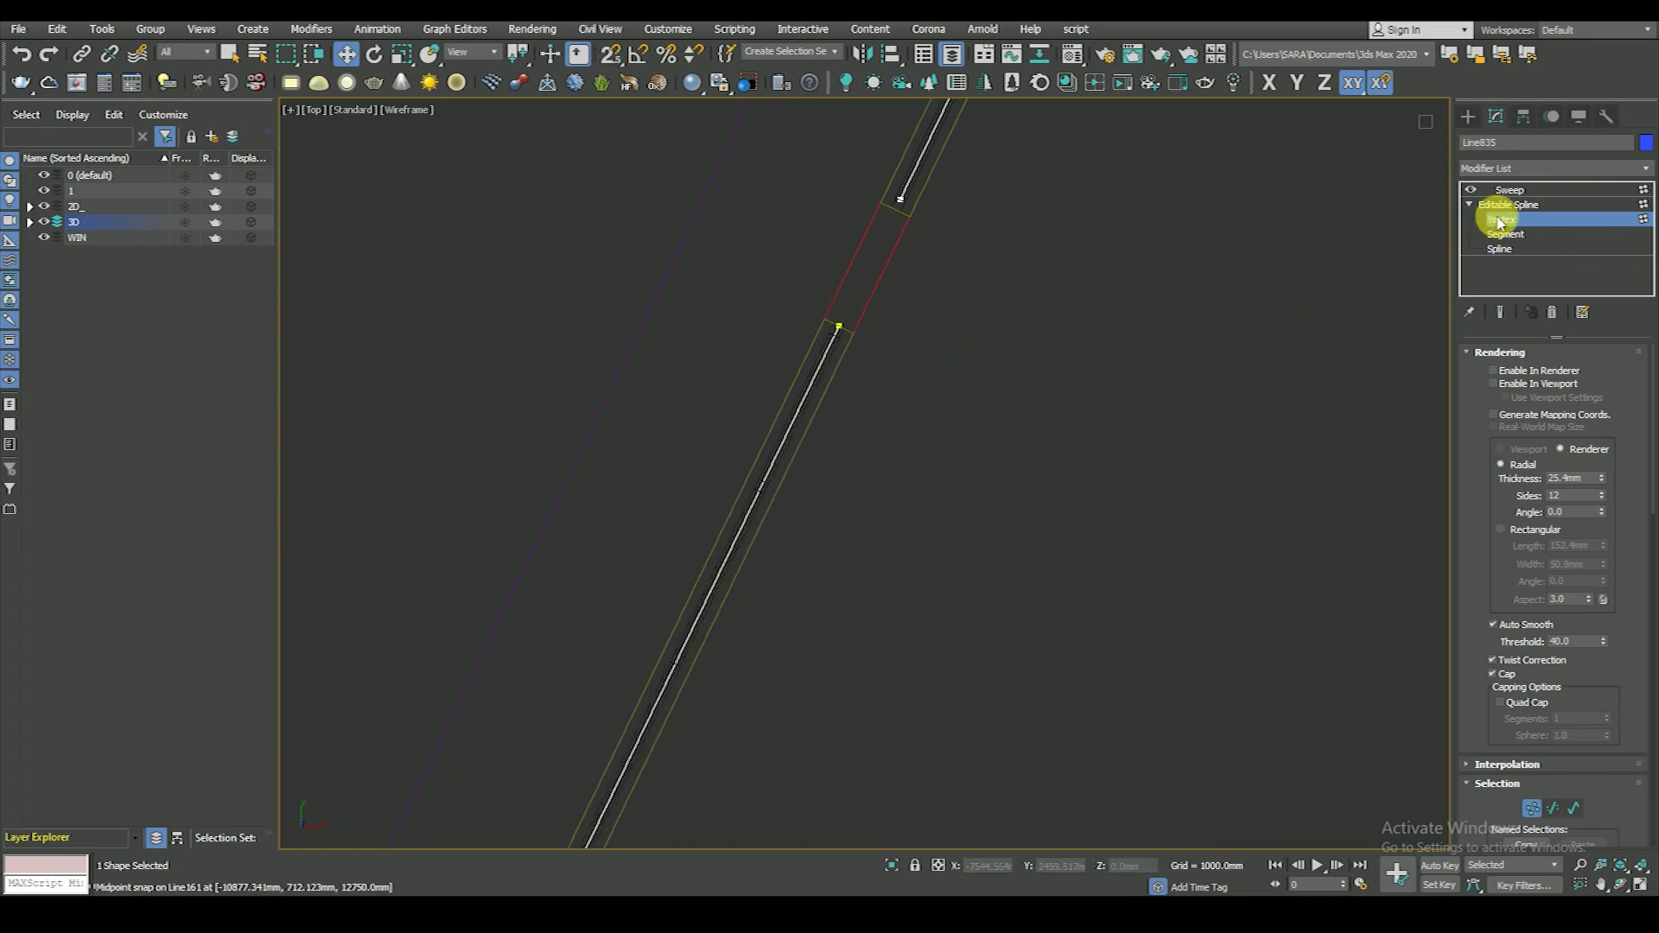
# - Remove the Sweep modifier from the curved corner window glass
pyautogui.click(1510, 190)
pyautogui.moveTo(920, 370); pyautogui.dragTo(827, 304, button='middle')
pyautogui.scroll(-5, 807, 321)
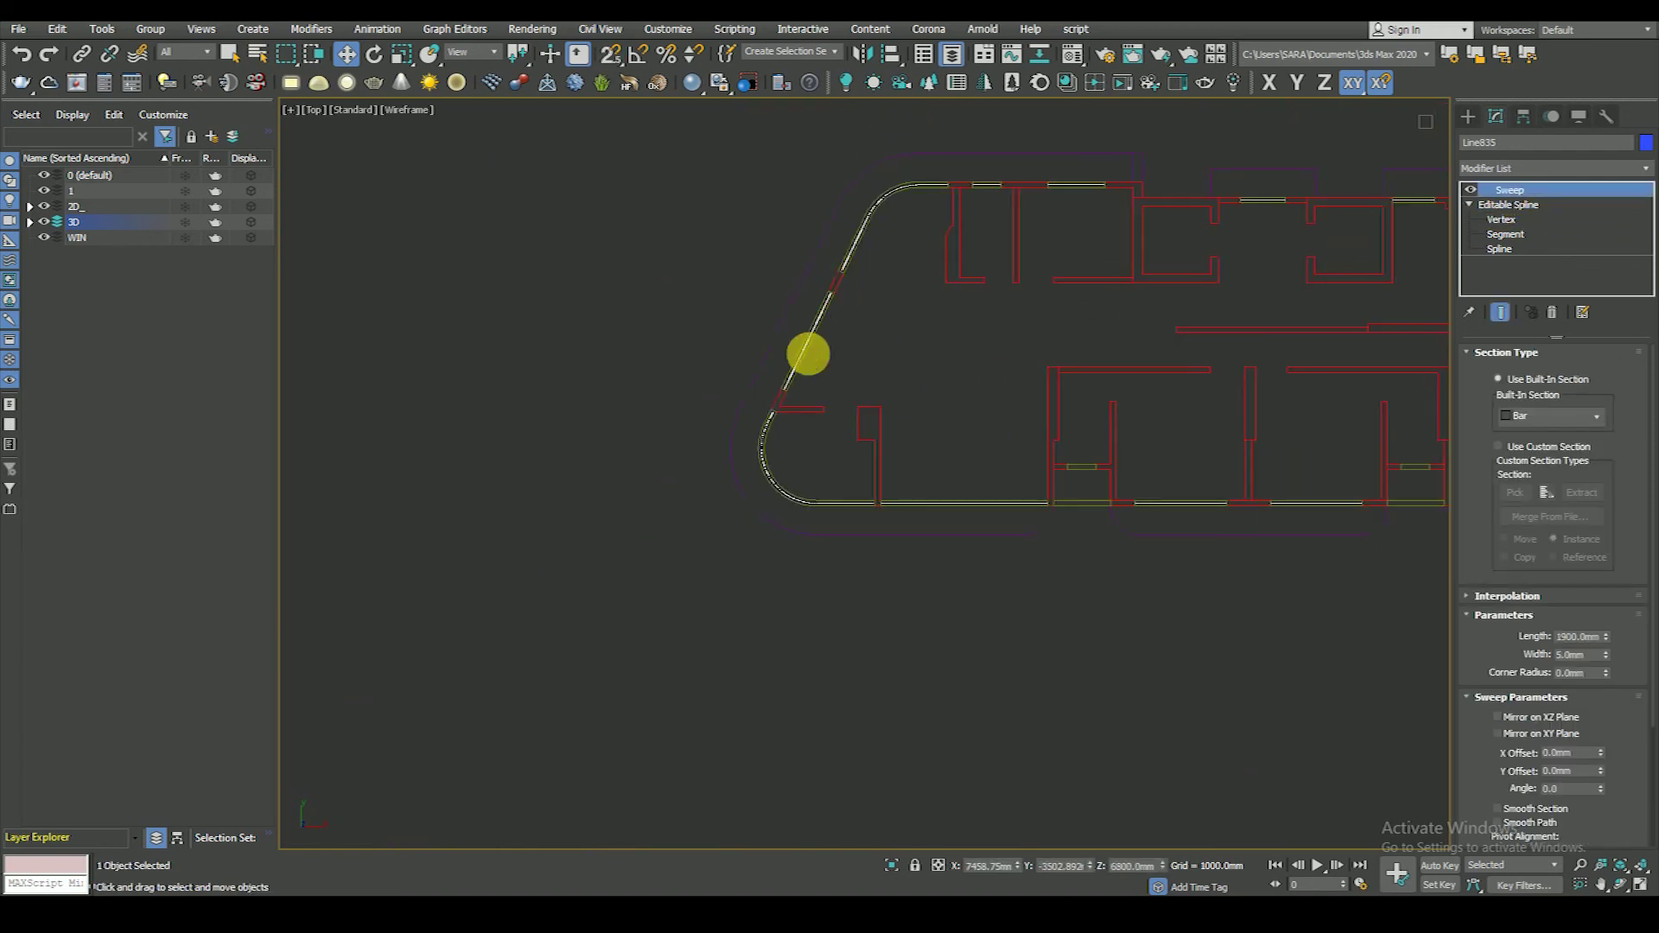
pyautogui.moveTo(1033, 255); pyautogui.dragTo(877, 331, button='middle')
pyautogui.moveTo(1046, 355); pyautogui.dragTo(708, 414, button='middle')
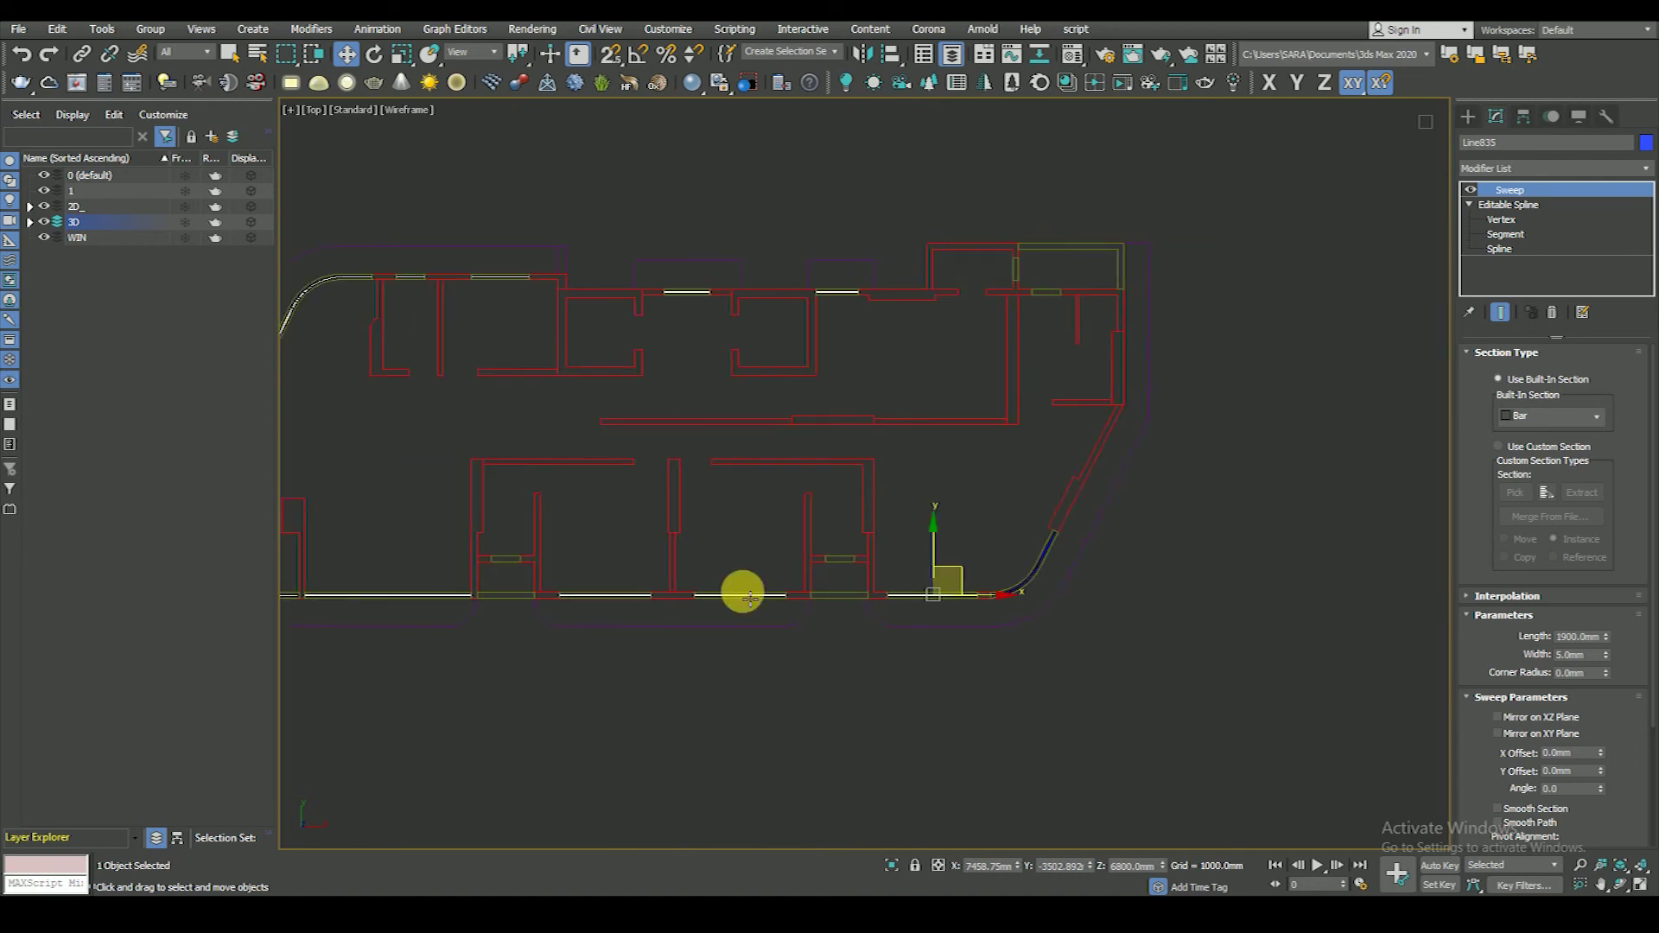
pyautogui.scroll(-3, 844, 560)
pyautogui.moveTo(845, 560)
pyautogui.keyDown('alt'); pyautogui.mouseDown(button='middle')
pyautogui.moveTo(889, 507)
pyautogui.moveTo(927, 560)
pyautogui.mouseUp(button='middle'); pyautogui.keyUp('alt')
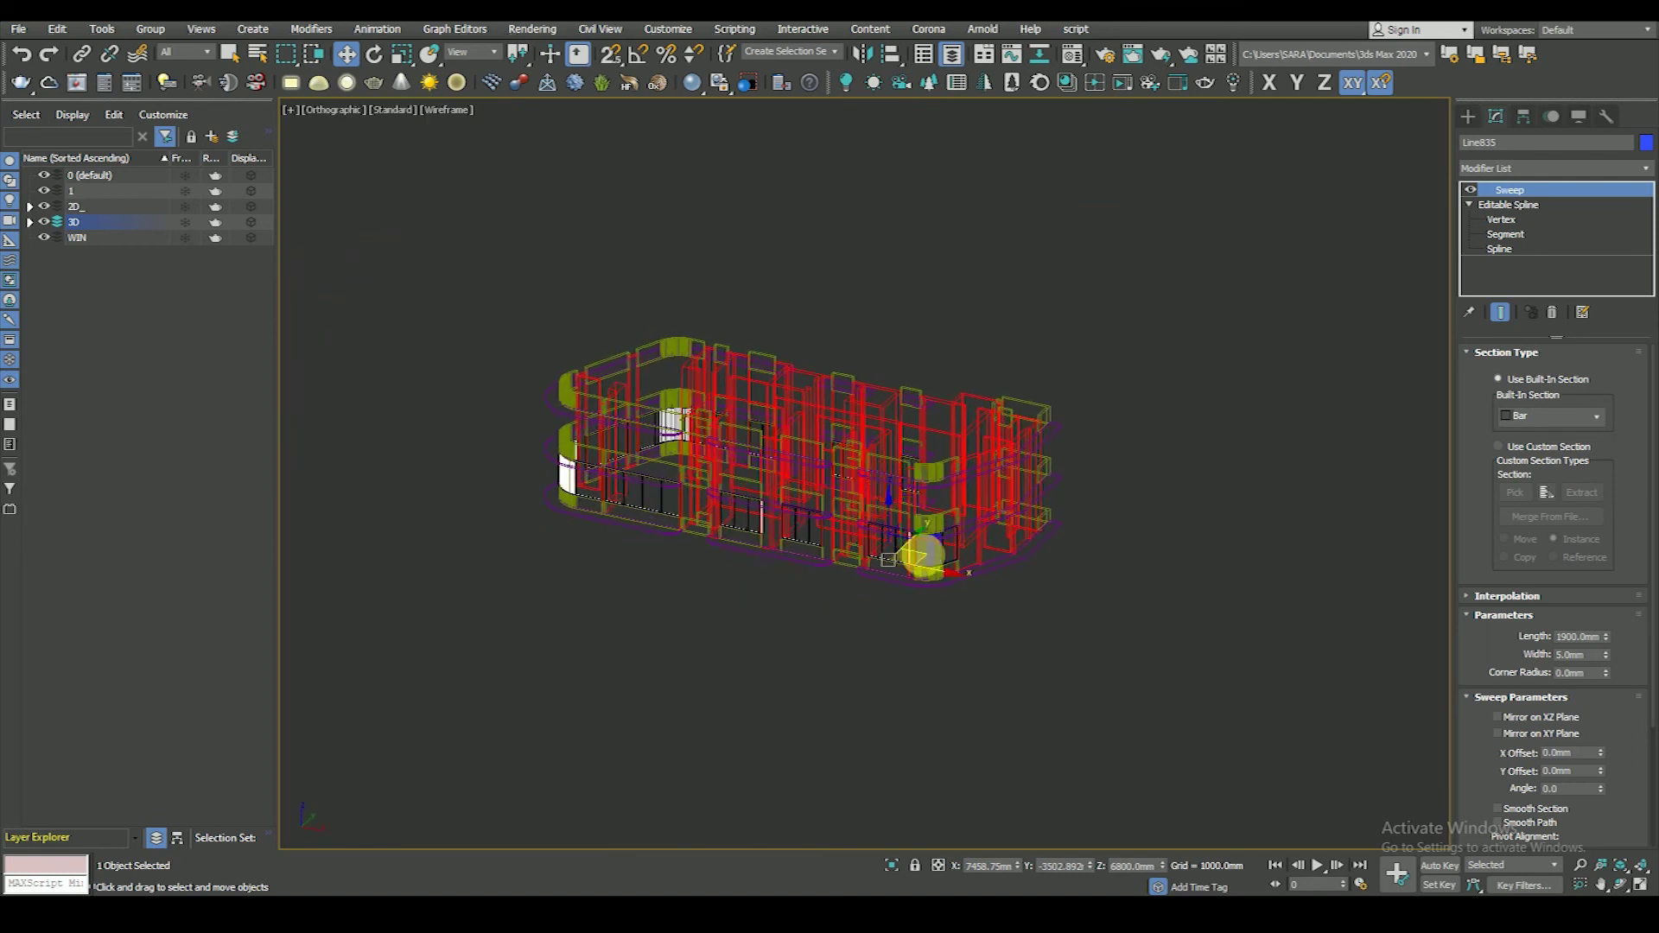
pyautogui.scroll(5, 927, 560)
pyautogui.press('F3')
pyautogui.click(944, 570)
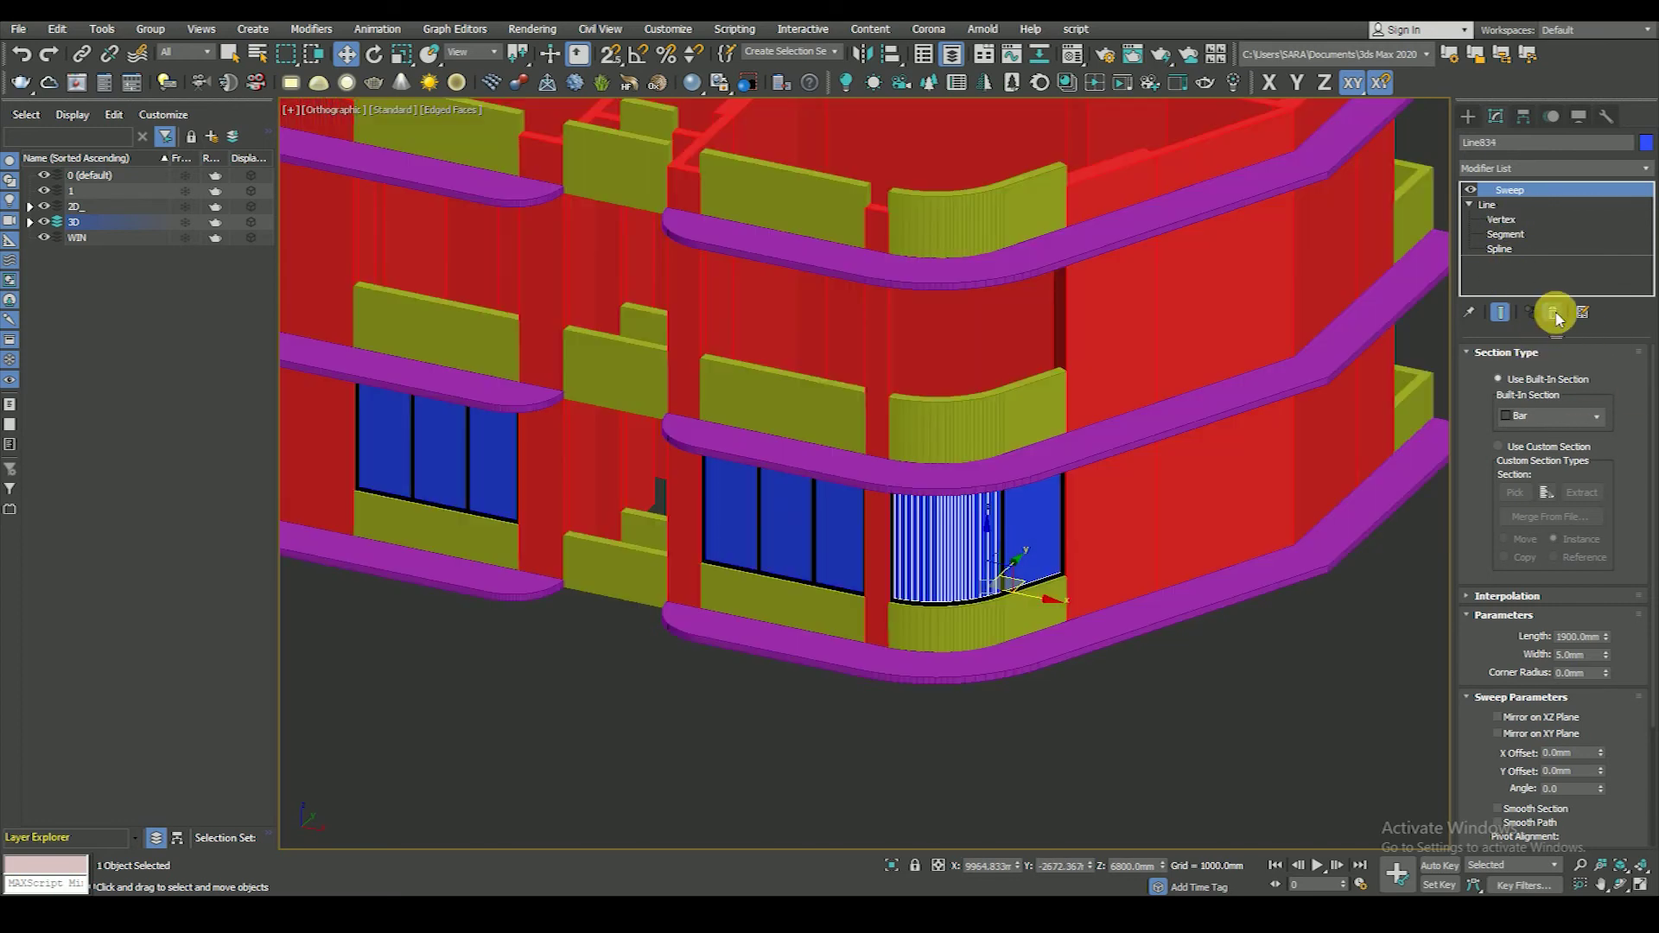
pyautogui.click(1552, 312)
# - Inspect the flat blue window rail's underlying spline in wireframe
pyautogui.scroll(4, 843, 714)
pyautogui.click(852, 367)
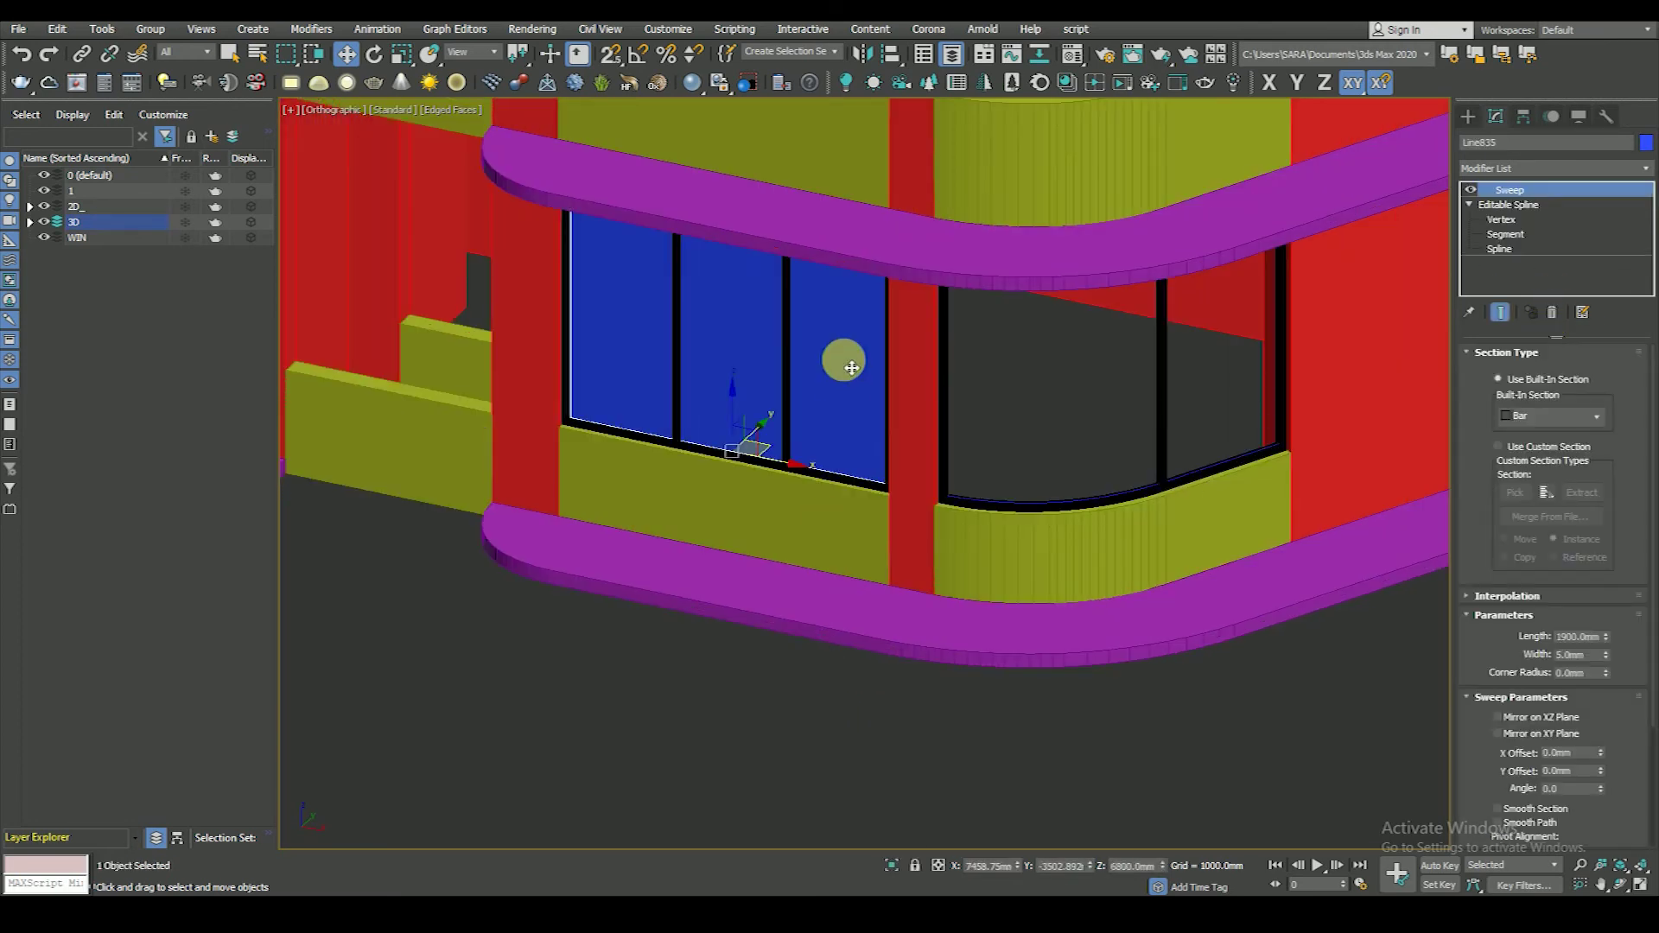
pyautogui.scroll(-5, 1028, 502)
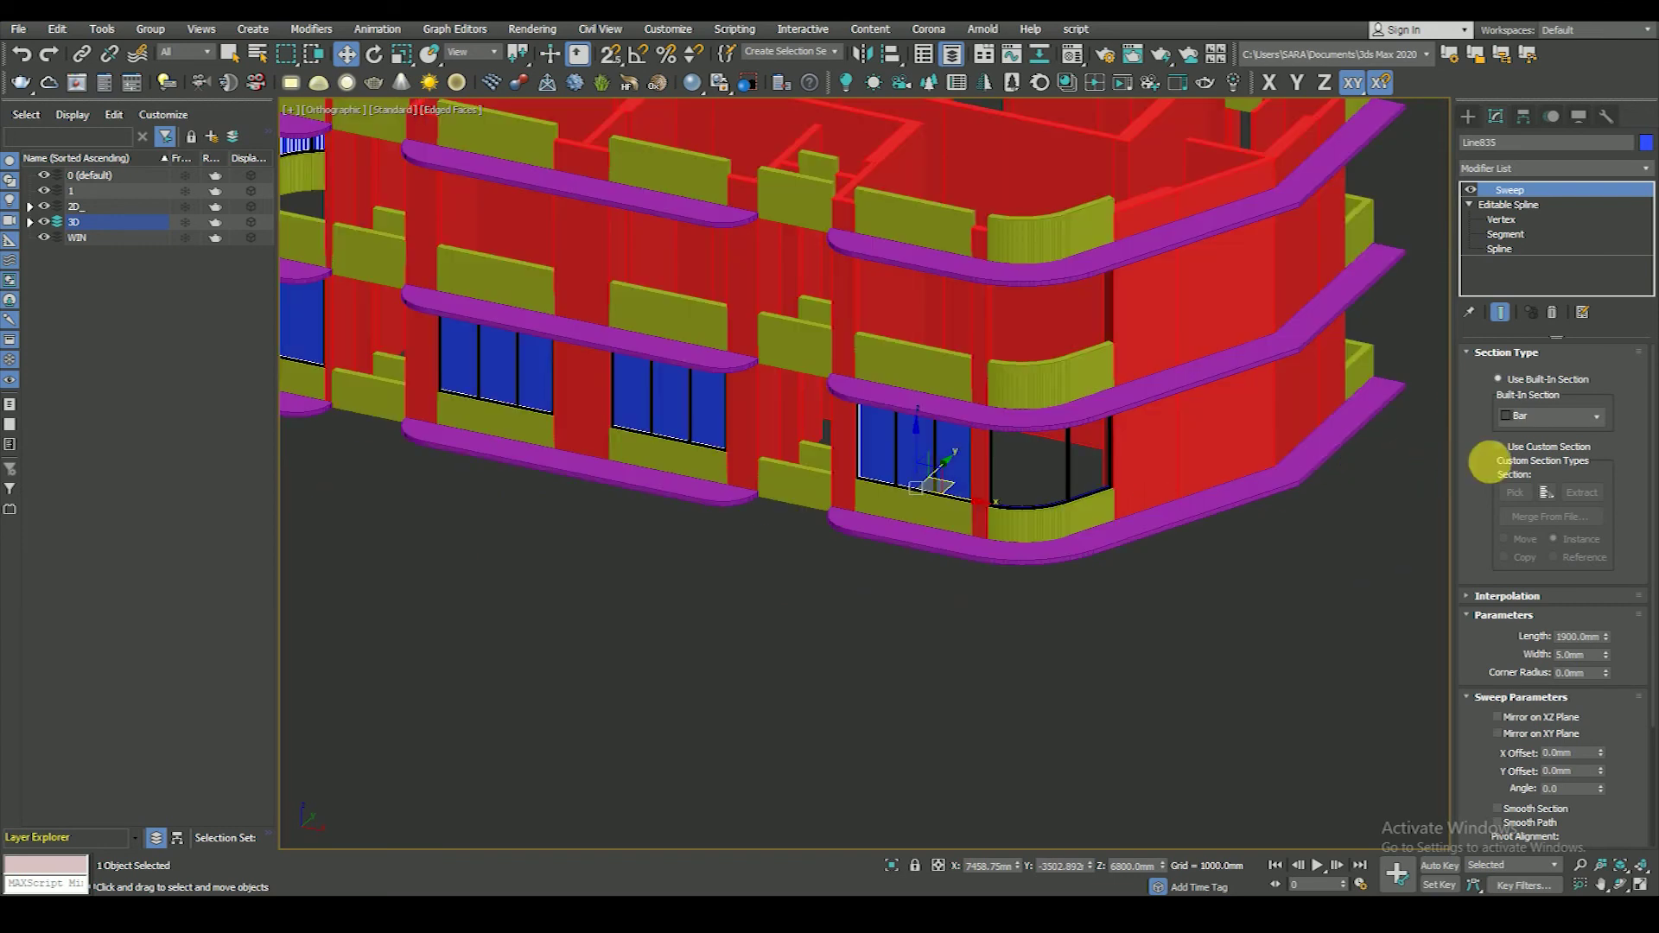
pyautogui.click(1521, 206)
pyautogui.scroll(5, 1000, 511)
pyautogui.scroll(5, 1030, 400)
pyautogui.press('F3')
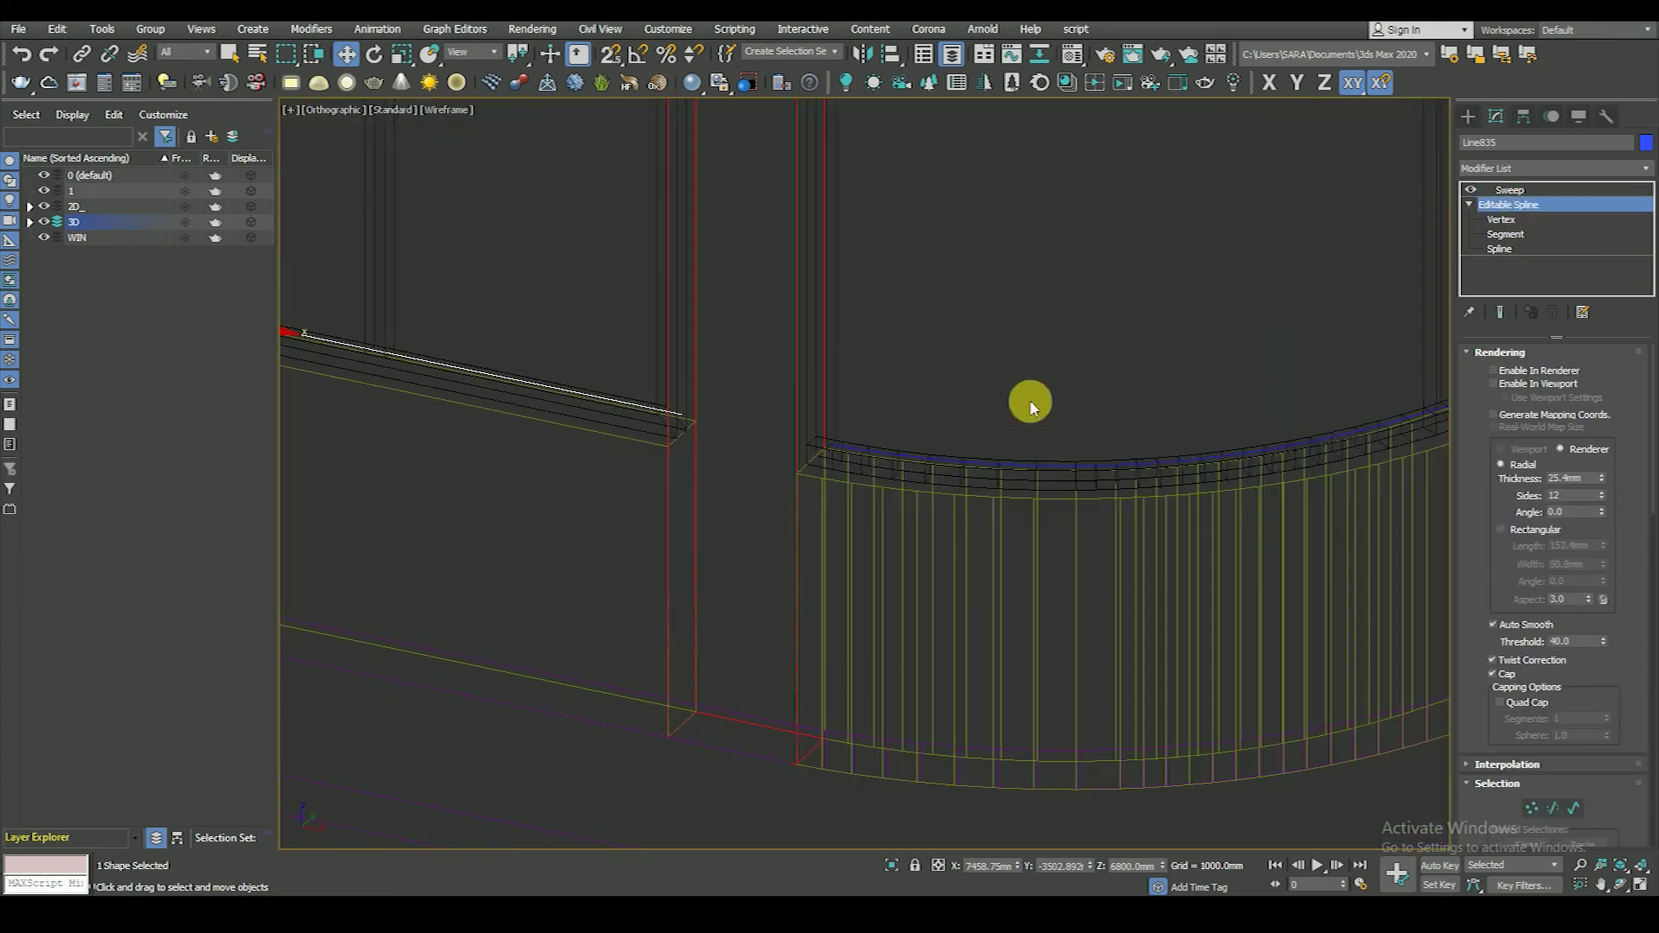
pyautogui.rightClick(975, 303)
pyautogui.click(951, 372)
pyautogui.scroll(5, 920, 481)
pyautogui.scroll(-5, 946, 471)
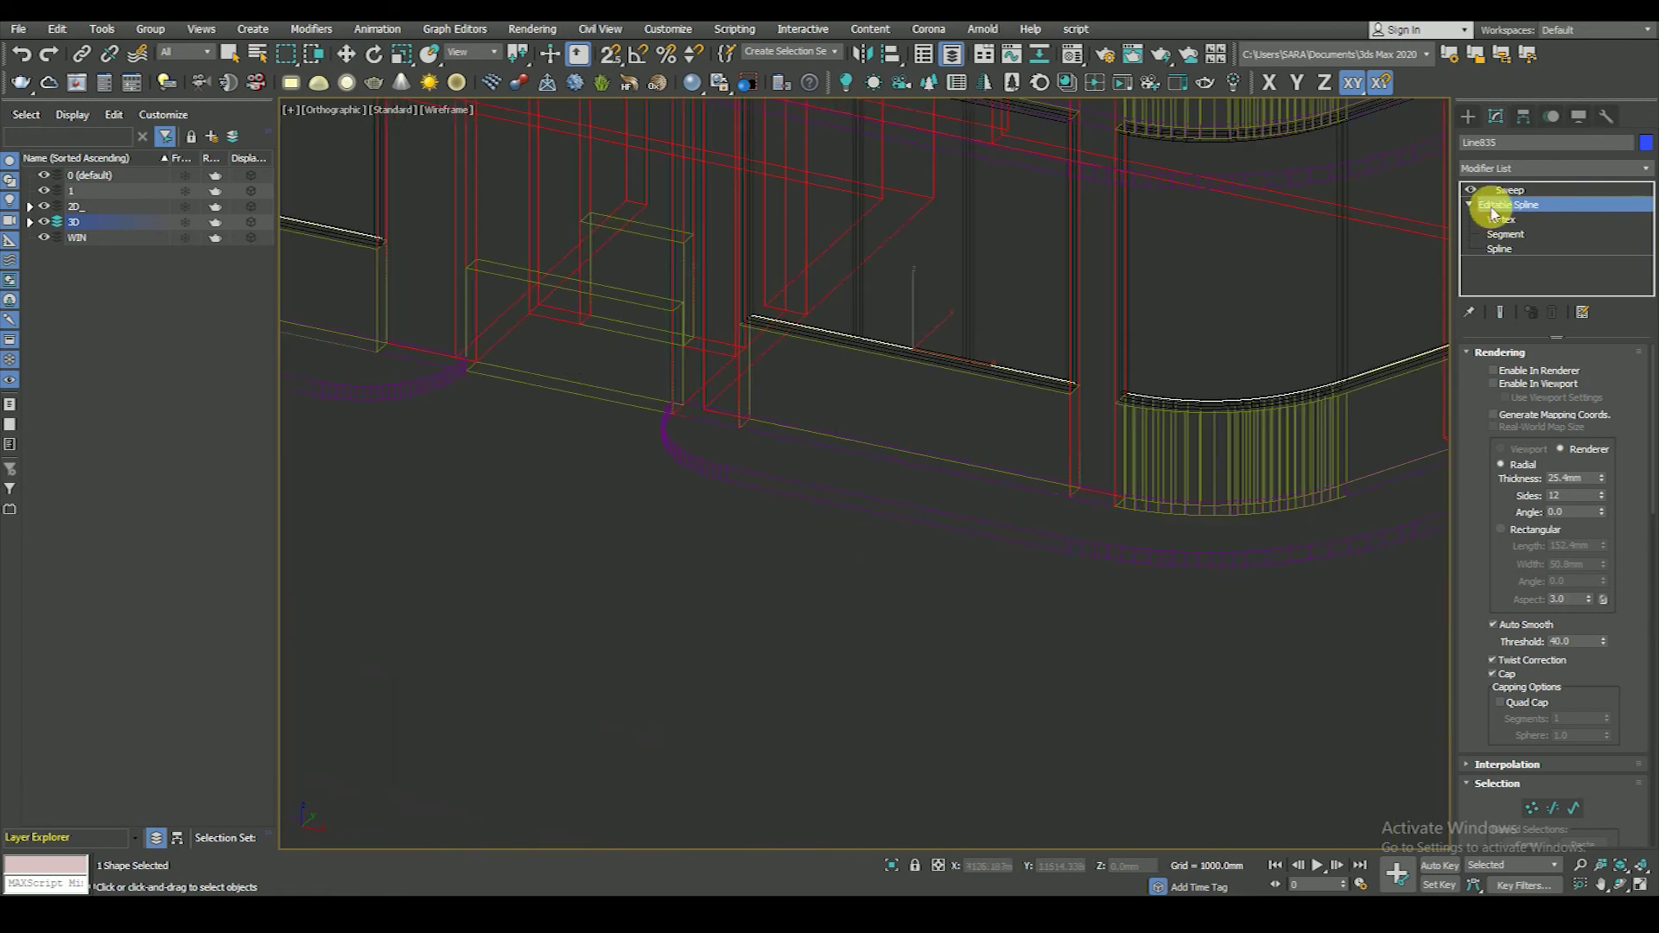
# - Return to the swept rail and show the building in Front wireframe view, deselected
pyautogui.click(1522, 191)
pyautogui.press('F3')
pyautogui.scroll(-5, 1141, 489)
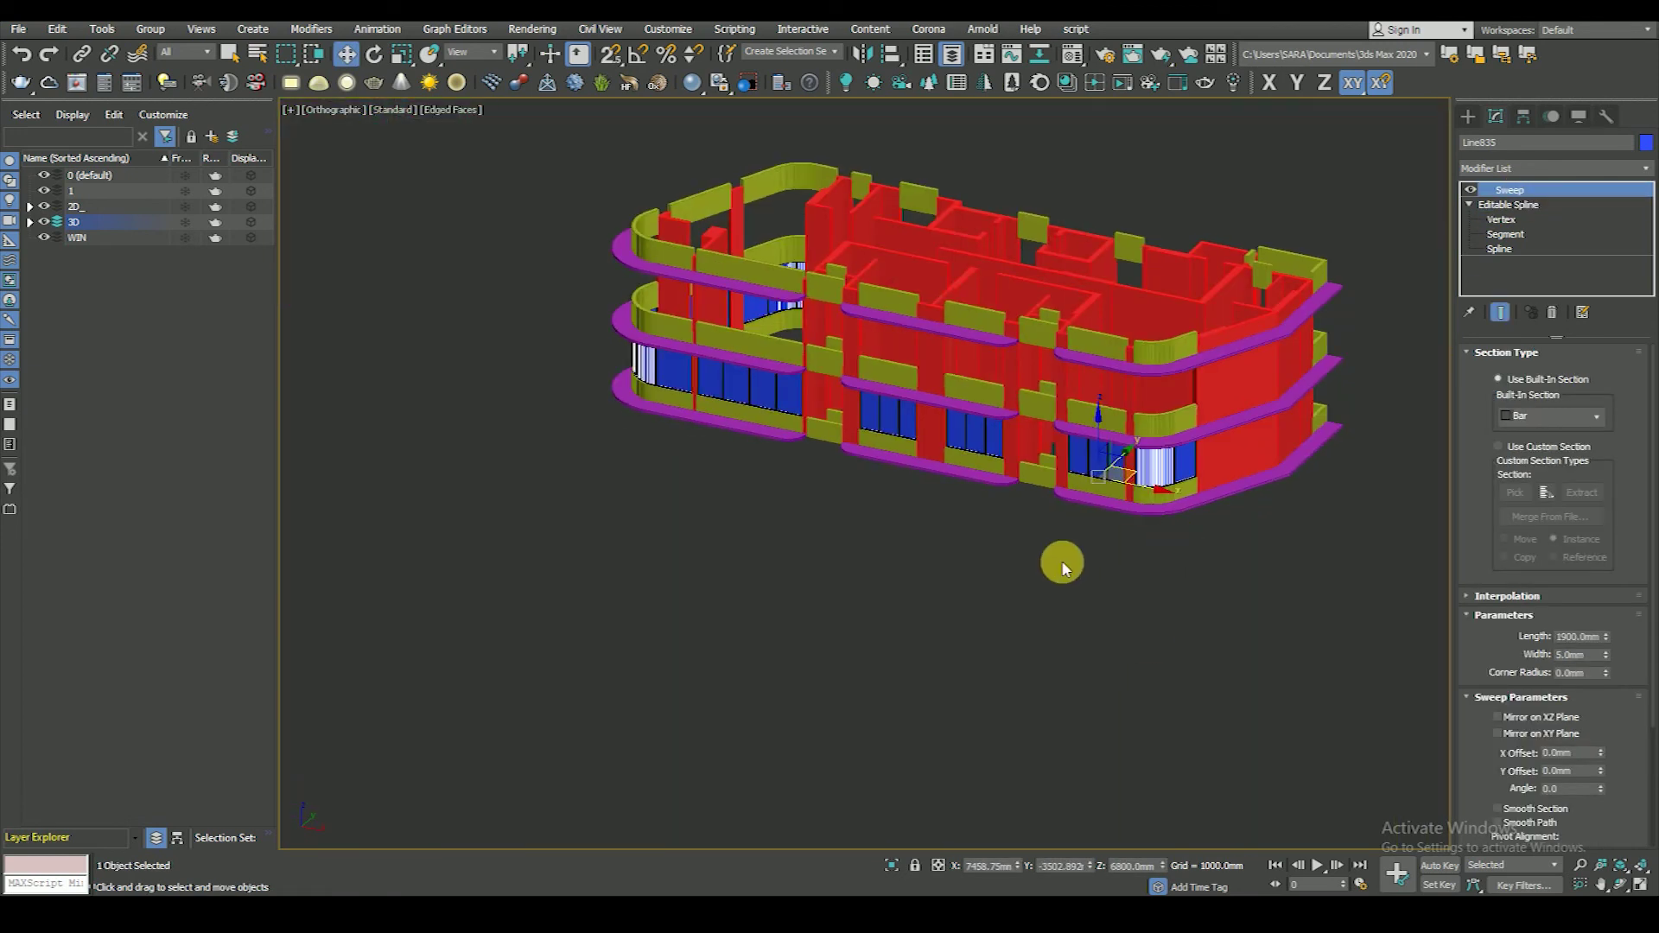
pyautogui.press('f')
pyautogui.press('F3')
pyautogui.scroll(-3, 955, 429)
pyautogui.scroll(-4, 904, 474)
pyautogui.scroll(4, 904, 475)
pyautogui.click(904, 535)
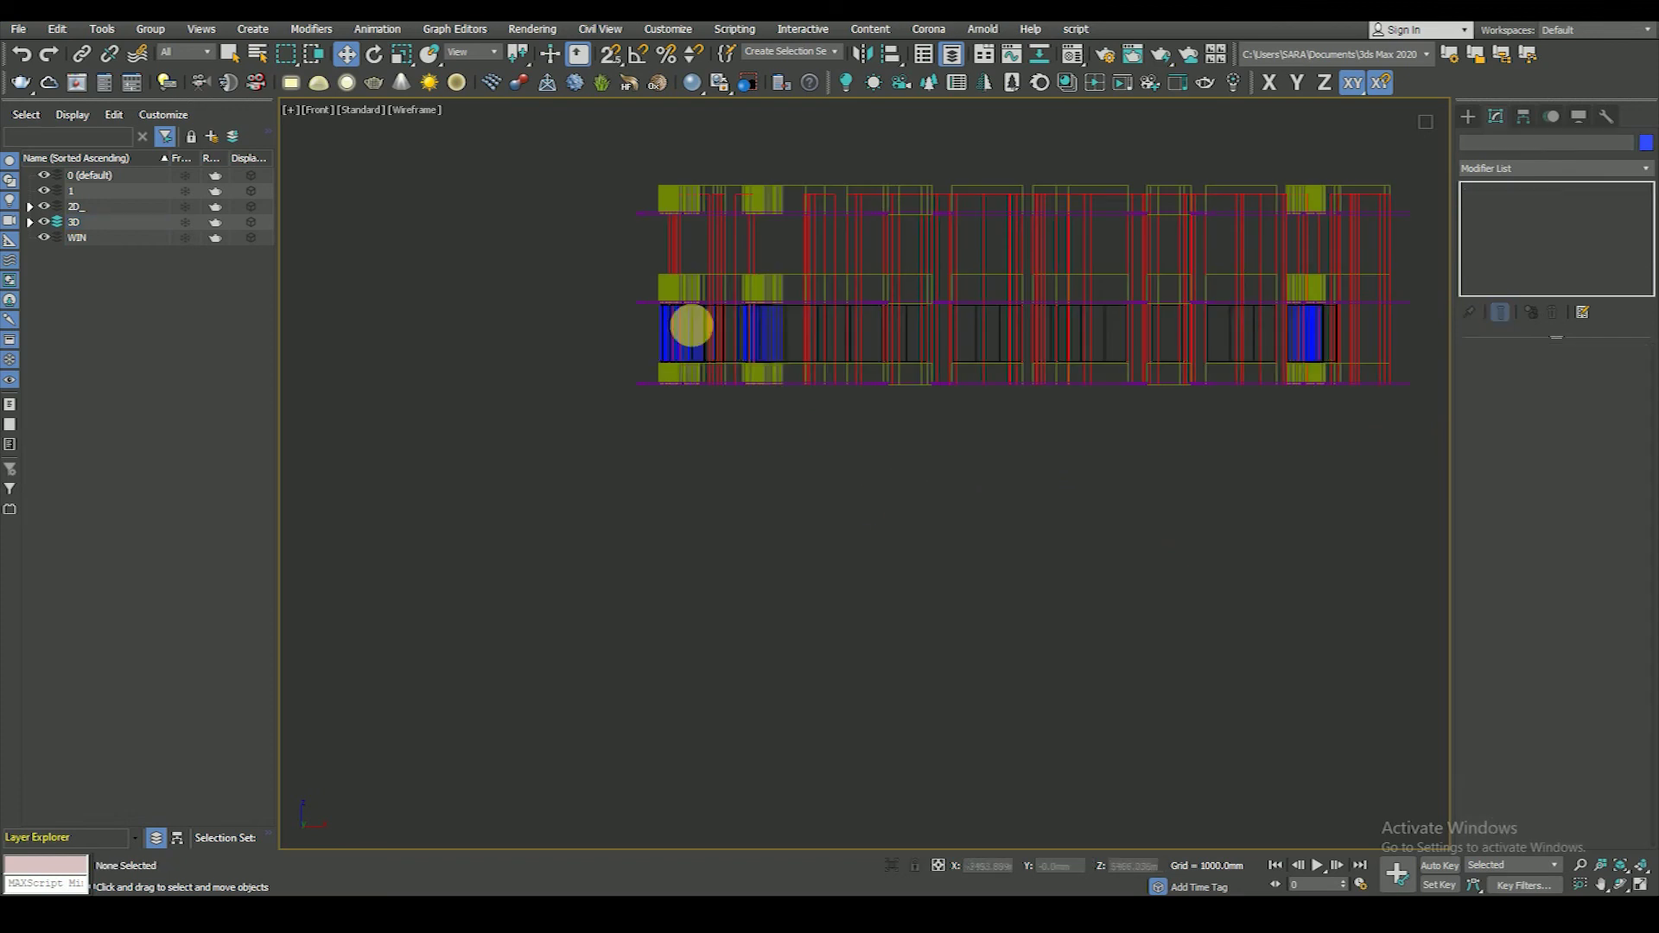
# - Window-select the 21 first-floor window objects in Front view
pyautogui.scroll(2, 583, 329)
pyautogui.scroll(-3, 584, 331)
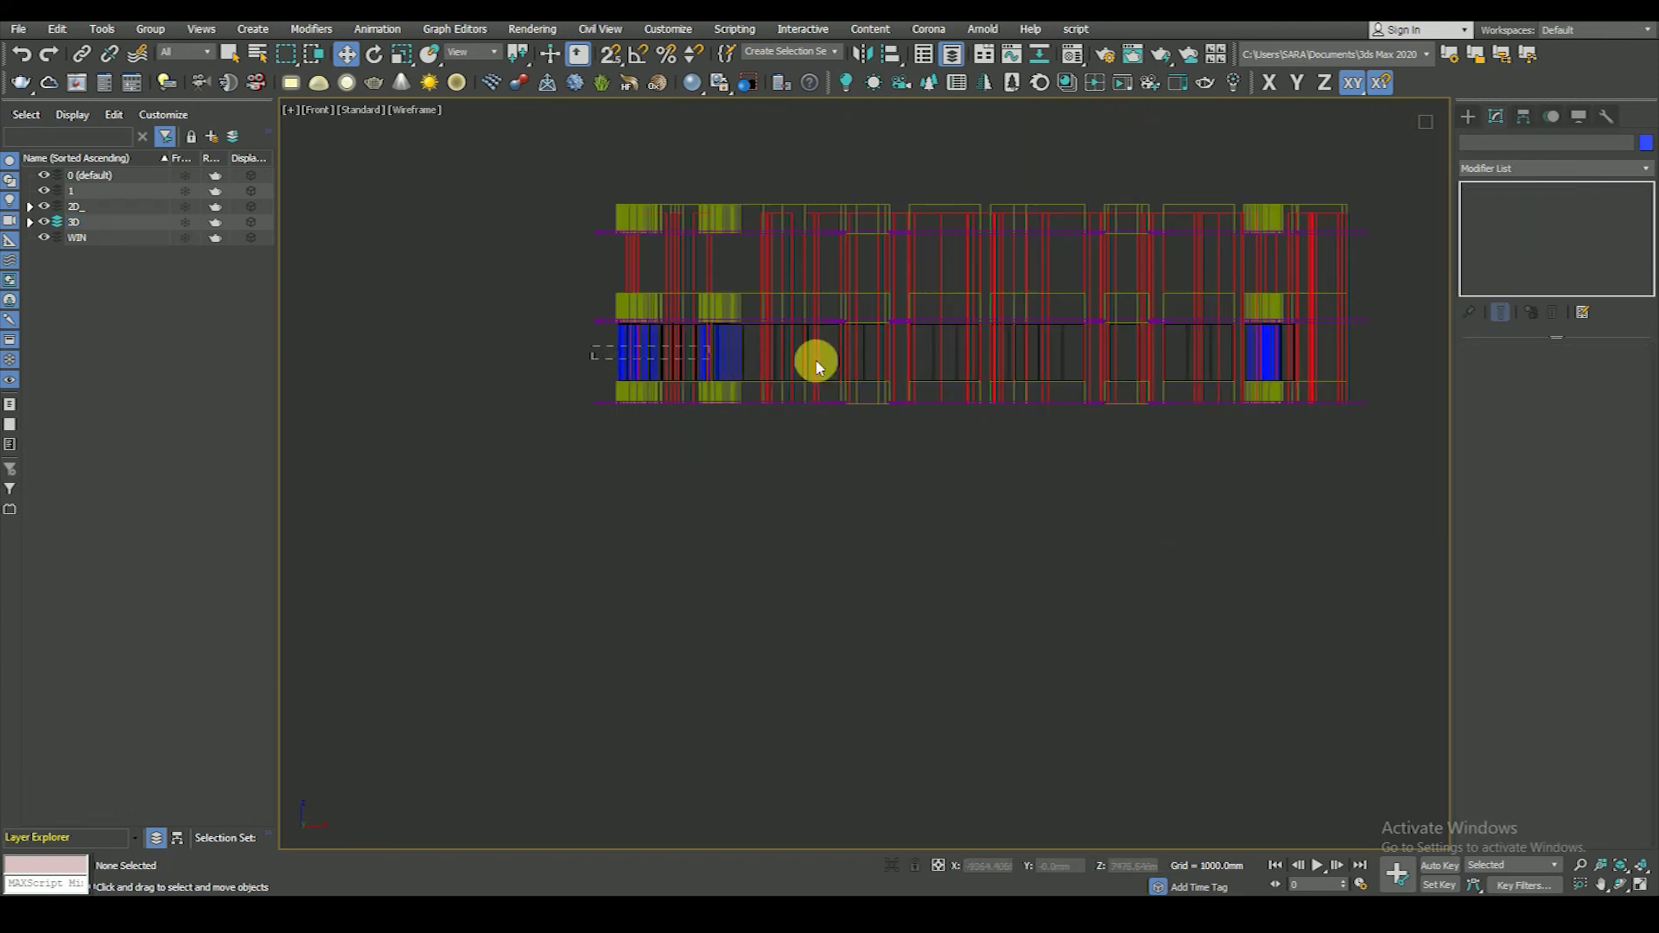
pyautogui.moveTo(817, 364); pyautogui.dragTo(1366, 367)
pyautogui.moveTo(610, 409); pyautogui.dragTo(872, 293)
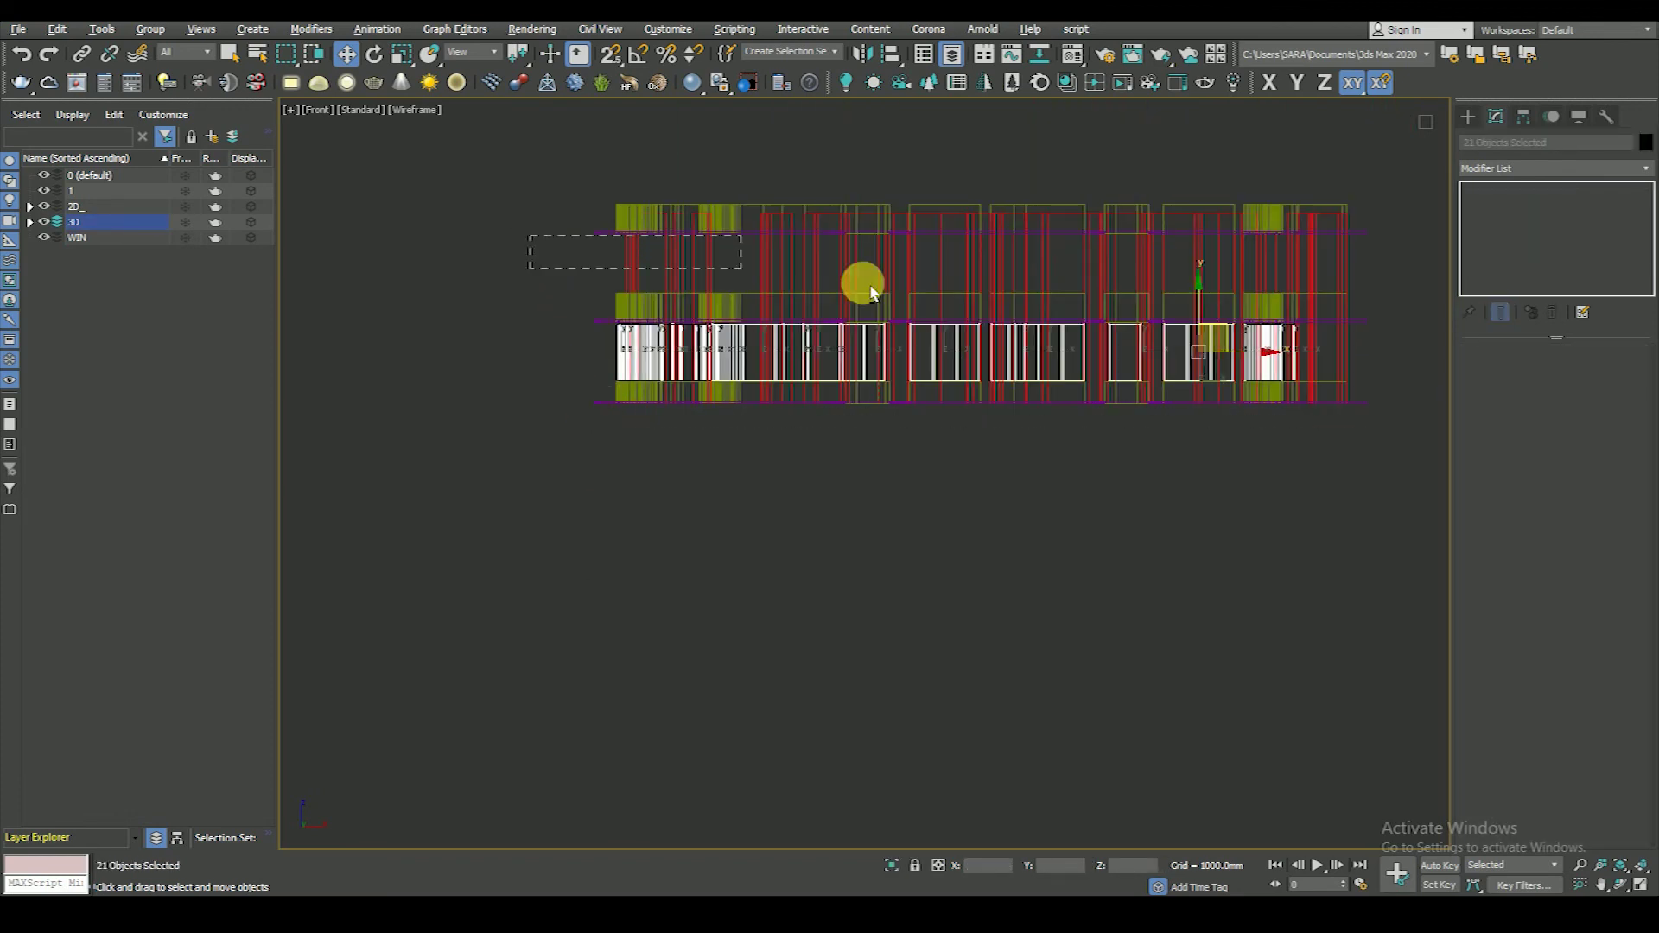
# - Orbit to a shaded 3D view and test-lift the selected windows, then undo
pyautogui.moveTo(1426, 303)
pyautogui.keyDown('alt'); pyautogui.mouseDown(button='middle')
pyautogui.moveTo(1171, 545)
pyautogui.moveTo(1213, 593)
pyautogui.moveTo(1037, 469)
pyautogui.moveTo(1067, 474)
pyautogui.moveTo(1103, 548)
pyautogui.moveTo(1089, 460)
pyautogui.mouseUp(button='middle'); pyautogui.keyUp('alt')
pyautogui.press('F3')
pyautogui.press('F4')
pyautogui.scroll(3, 1067, 475)
pyautogui.scroll(-3, 1081, 489)
pyautogui.moveTo(1089, 461); pyautogui.dragTo(1090, 363)
pyautogui.hotkey('ctrl', 'z')
pyautogui.press('F4')
# - Orbit around the building, raise the windows above it as a test, and undo
pyautogui.moveTo(1102, 536)
pyautogui.keyDown('alt'); pyautogui.mouseDown(button='middle')
pyautogui.moveTo(1102, 558)
pyautogui.moveTo(971, 537)
pyautogui.mouseUp(button='middle'); pyautogui.keyUp('alt')
pyautogui.moveTo(852, 493)
pyautogui.keyDown('alt'); pyautogui.mouseDown(button='middle')
pyautogui.moveTo(768, 545)
pyautogui.moveTo(739, 534)
pyautogui.mouseUp(button='middle'); pyautogui.keyUp('alt')
pyautogui.moveTo(643, 419); pyautogui.dragTo(614, 257)
pyautogui.hotkey('ctrl', 'z')
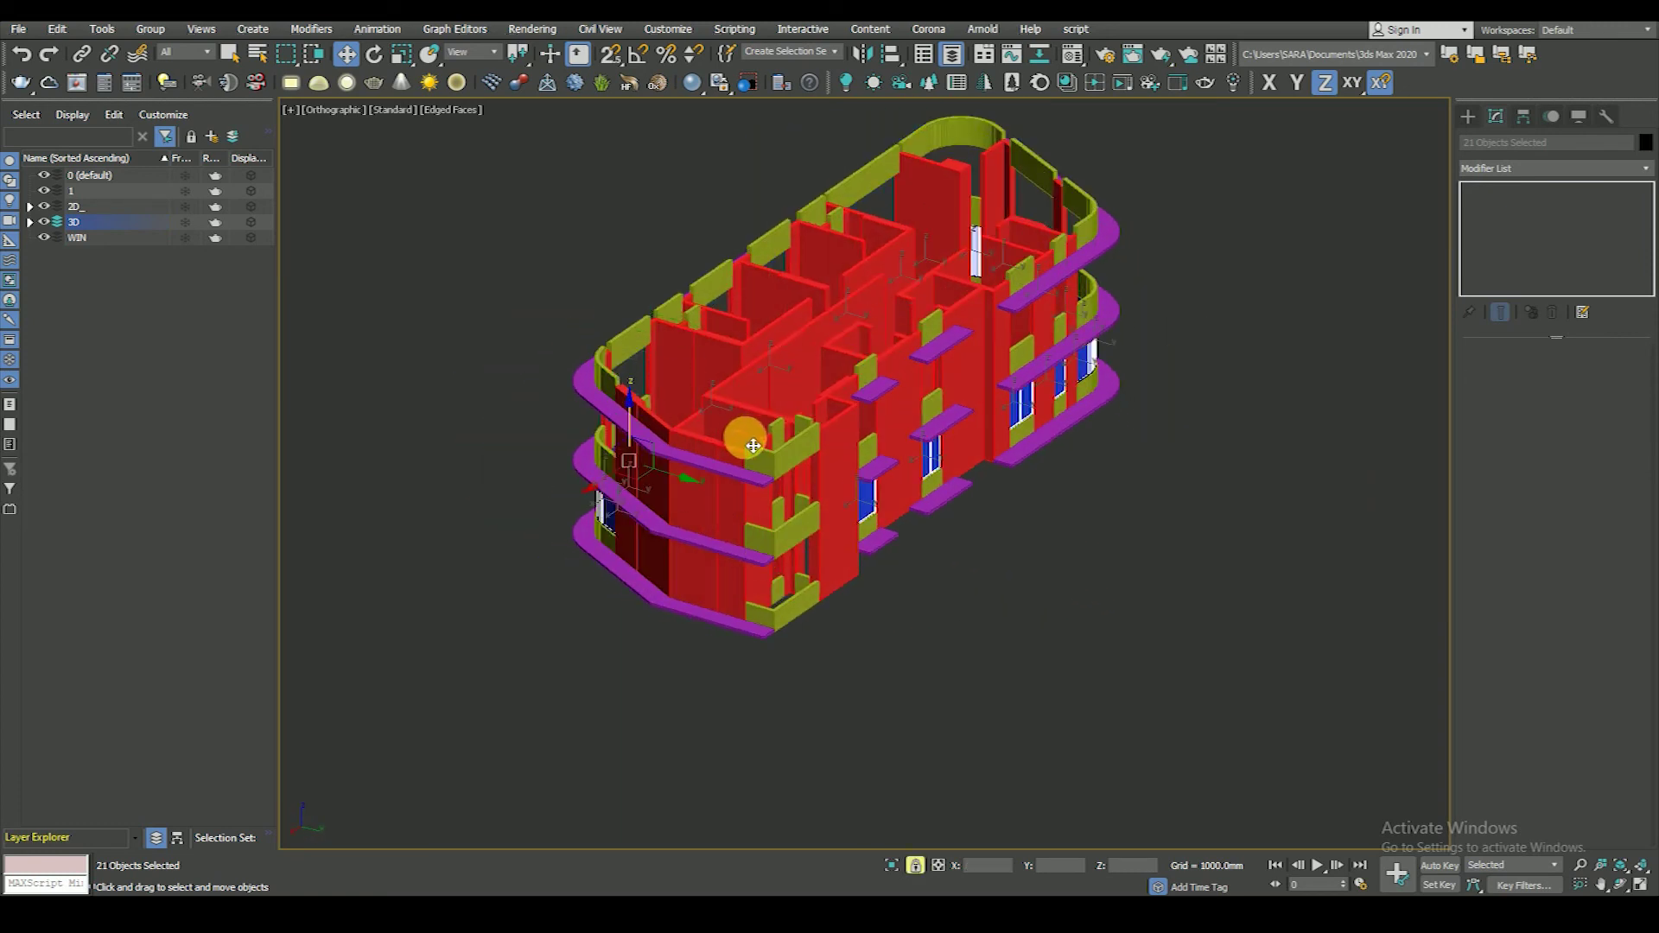
pyautogui.moveTo(789, 593)
pyautogui.keyDown('alt'); pyautogui.mouseDown(button='middle')
pyautogui.moveTo(956, 630)
pyautogui.moveTo(1017, 597)
pyautogui.mouseUp(button='middle'); pyautogui.keyUp('alt')
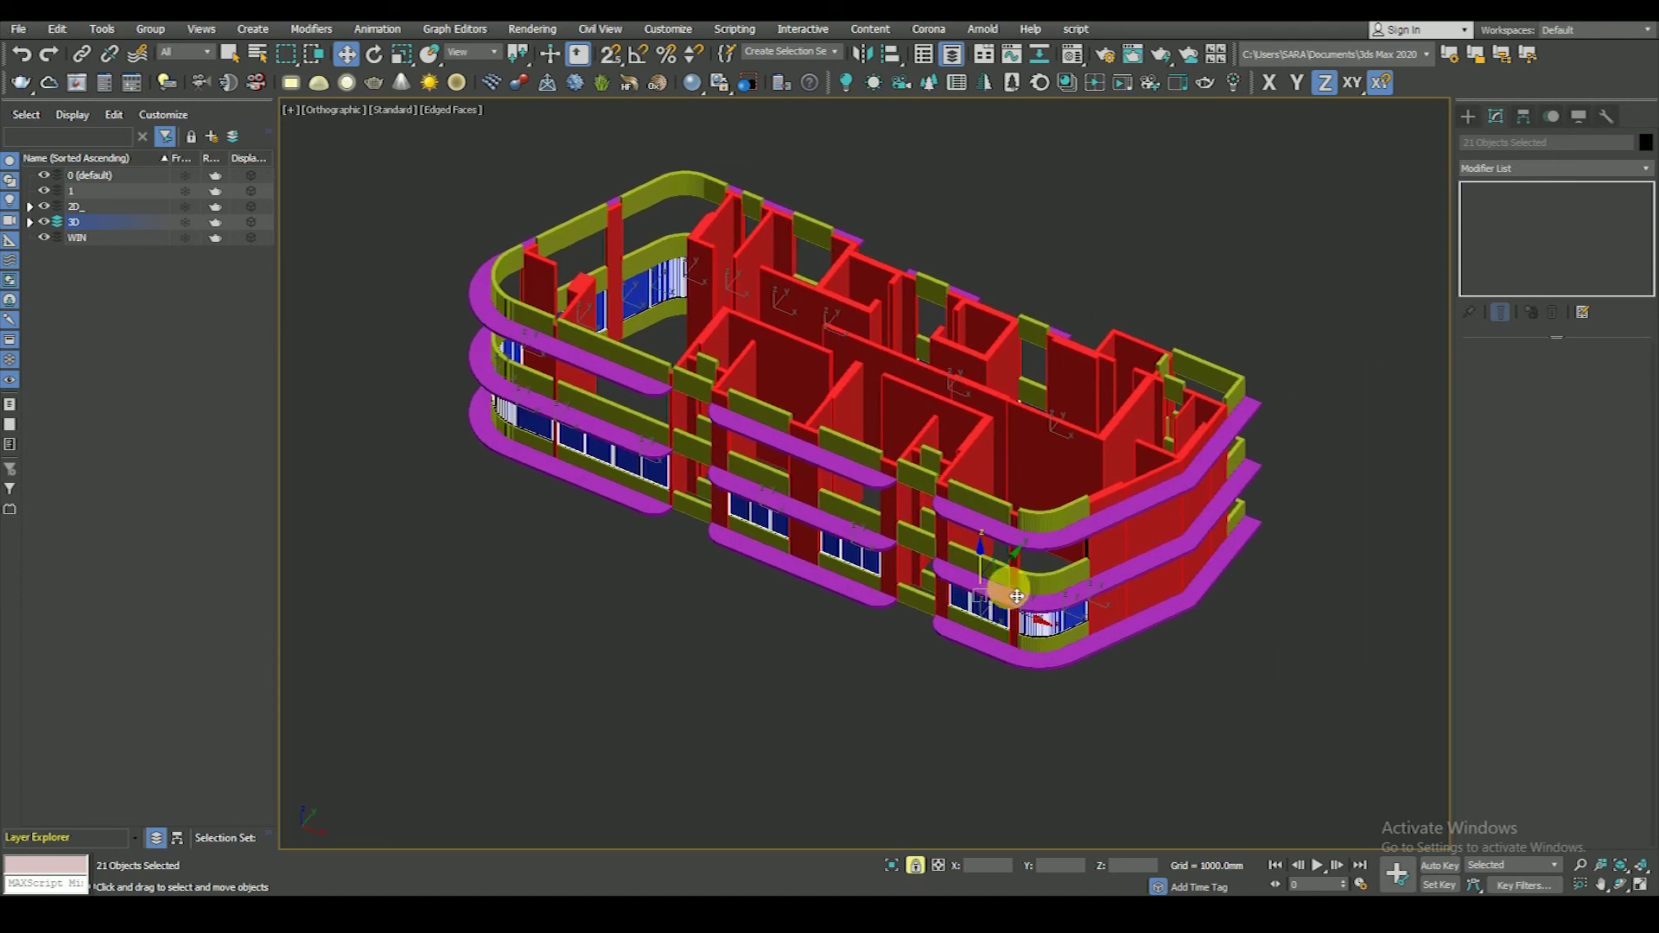
# - Return to the wireframe Top view of the floor plan
pyautogui.press('t')
pyautogui.press('F3')
pyautogui.scroll(-2, 919, 494)
pyautogui.scroll(-4, 979, 425)
pyautogui.click(150, 28)
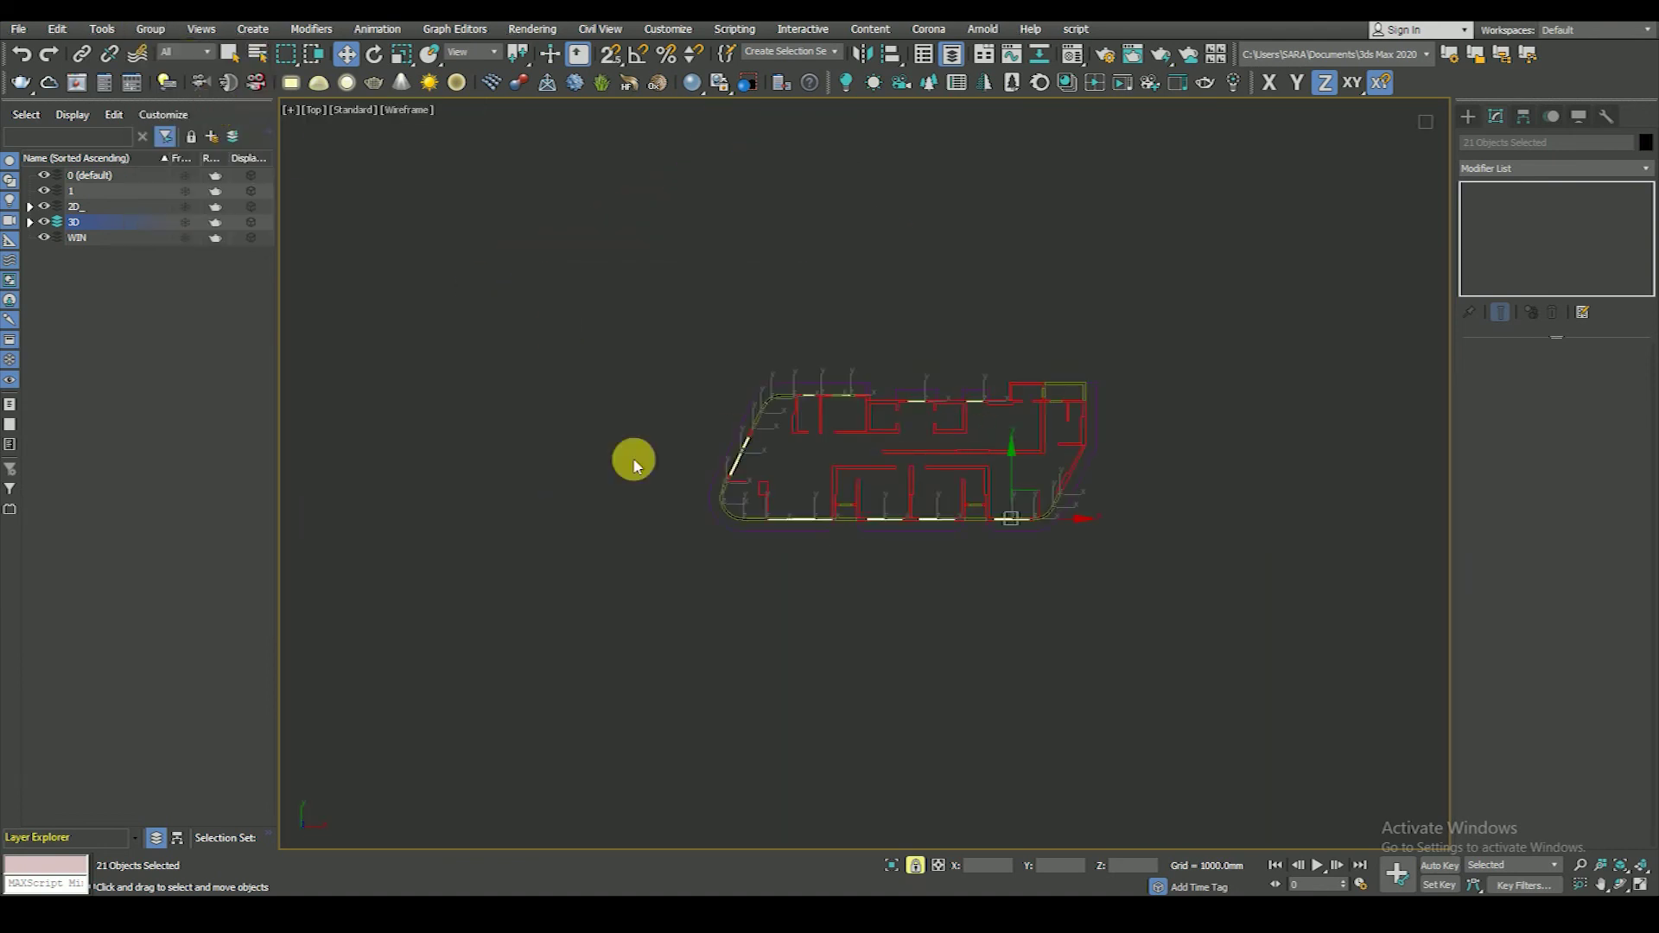
# - Group the selected window pieces under the name 'Wind'
pyautogui.click(164, 45)
pyautogui.write('Wind')
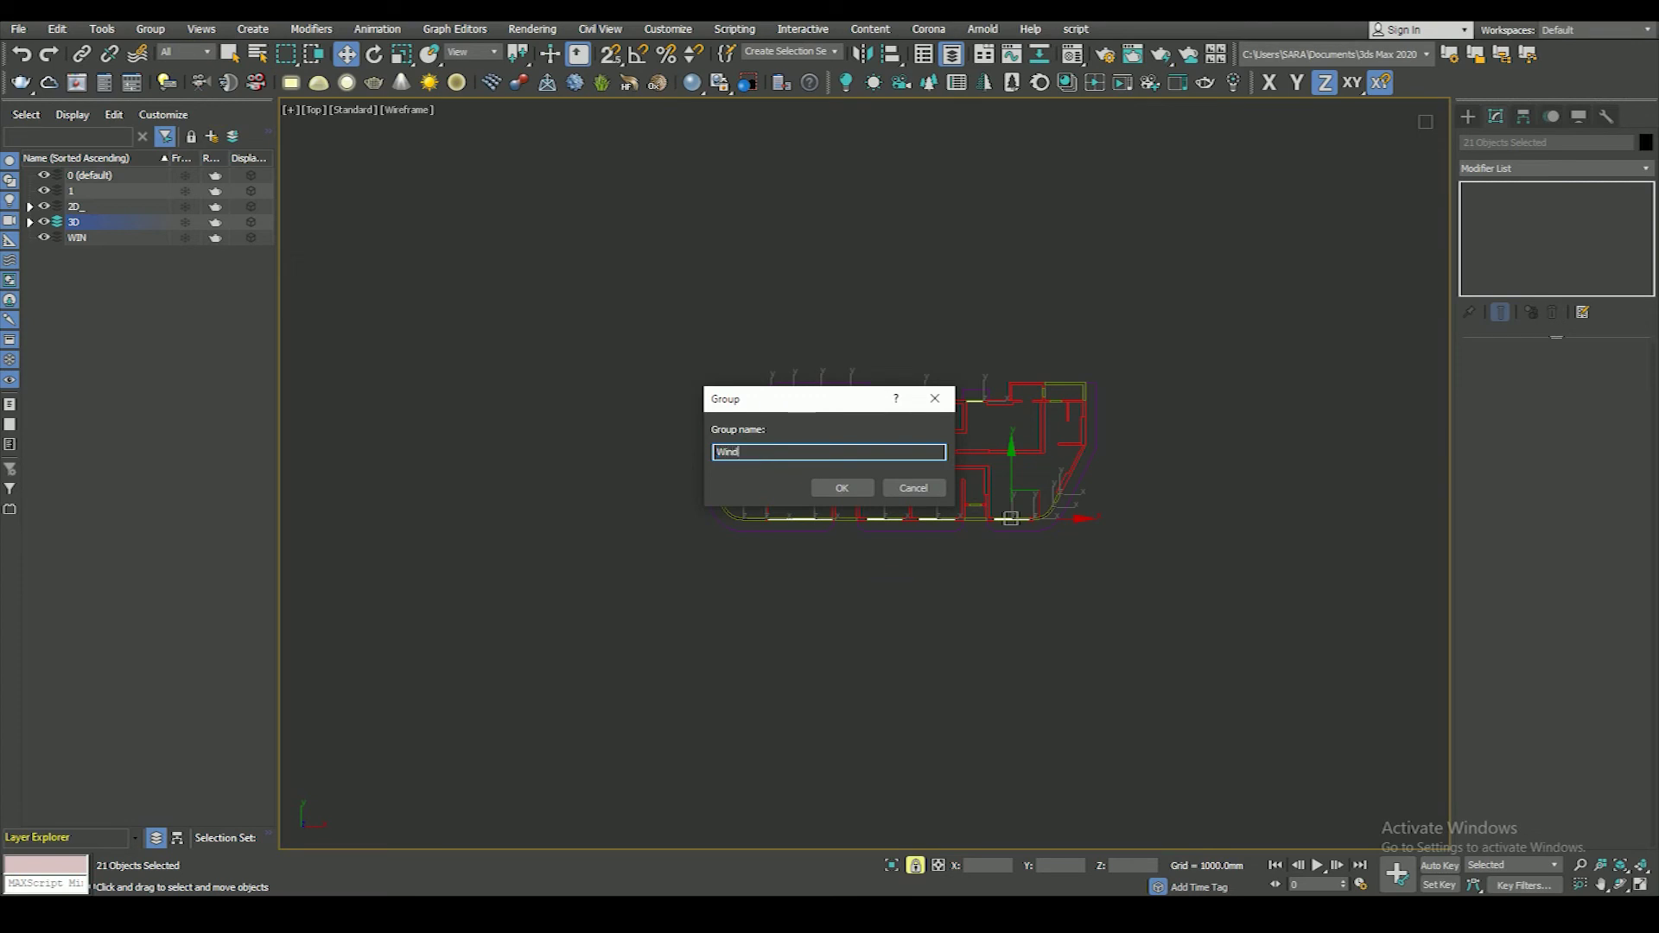
pyautogui.press('Return')
pyautogui.press('f')
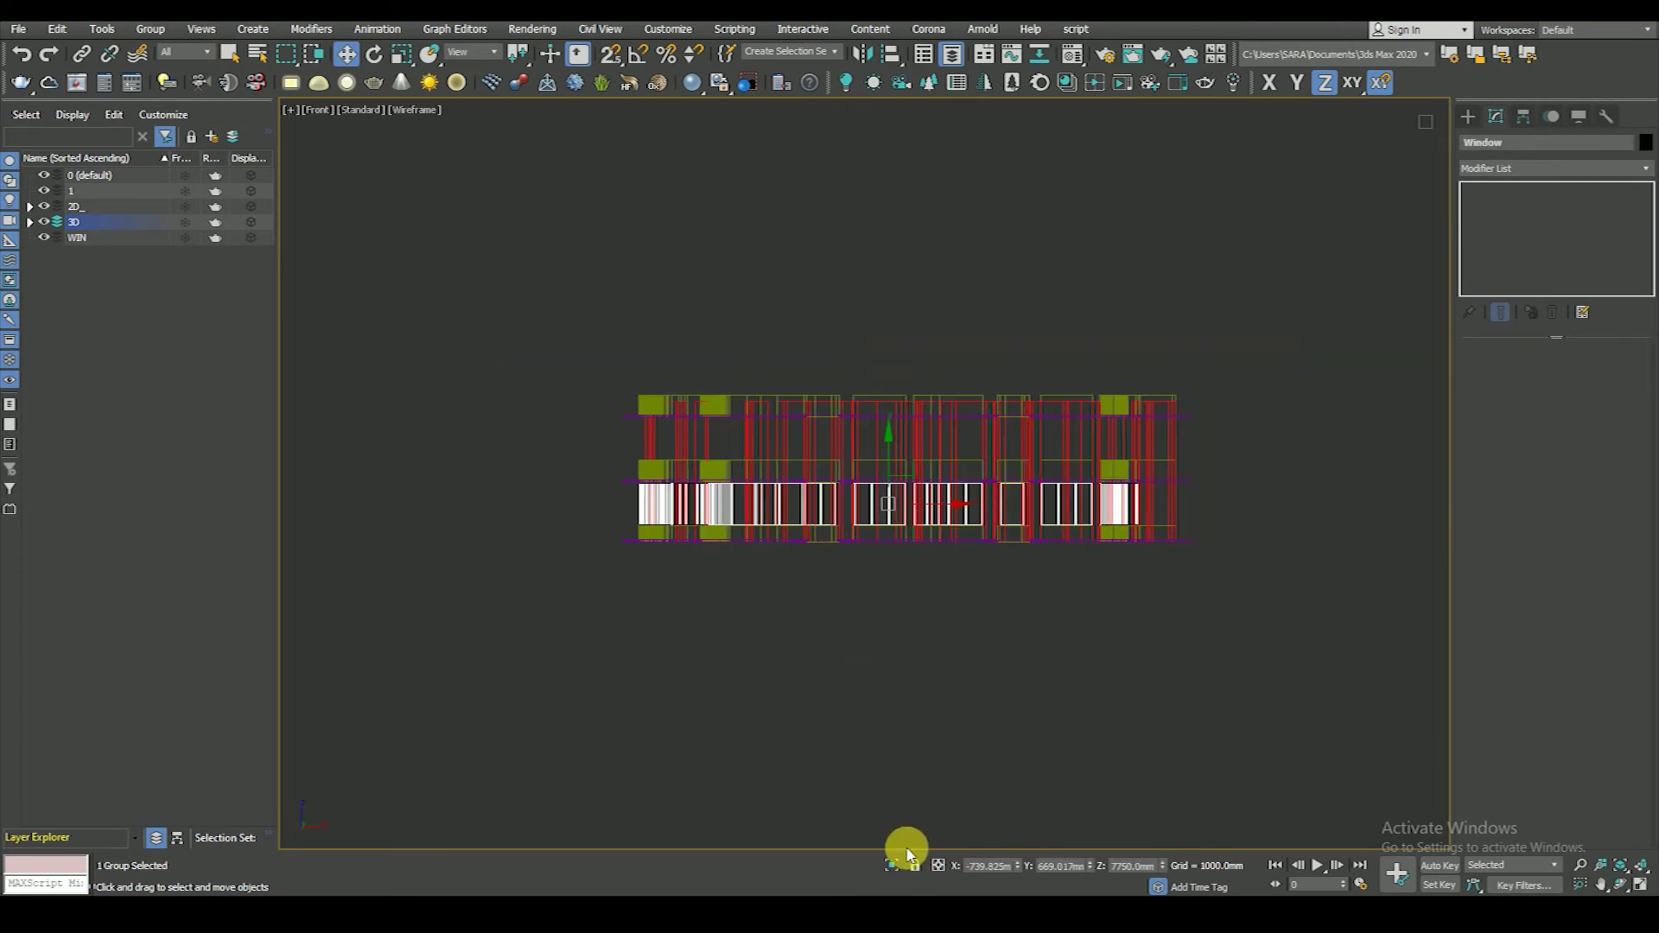
# - Unhide All to bring back the building and elevation in Front view
pyautogui.scroll(-5, 904, 582)
pyautogui.scroll(1, 951, 531)
pyautogui.rightClick(985, 519)
pyautogui.click(1007, 436)
pyautogui.scroll(4, 899, 503)
pyautogui.moveTo(862, 530); pyautogui.dragTo(873, 640, button='middle')
# - Clone an instance of the window group up to floor 2 and snap it into alignment
pyautogui.keyDown('shift'); pyautogui.moveTo(889, 554); pyautogui.dragTo(890, 485); pyautogui.keyUp('shift')
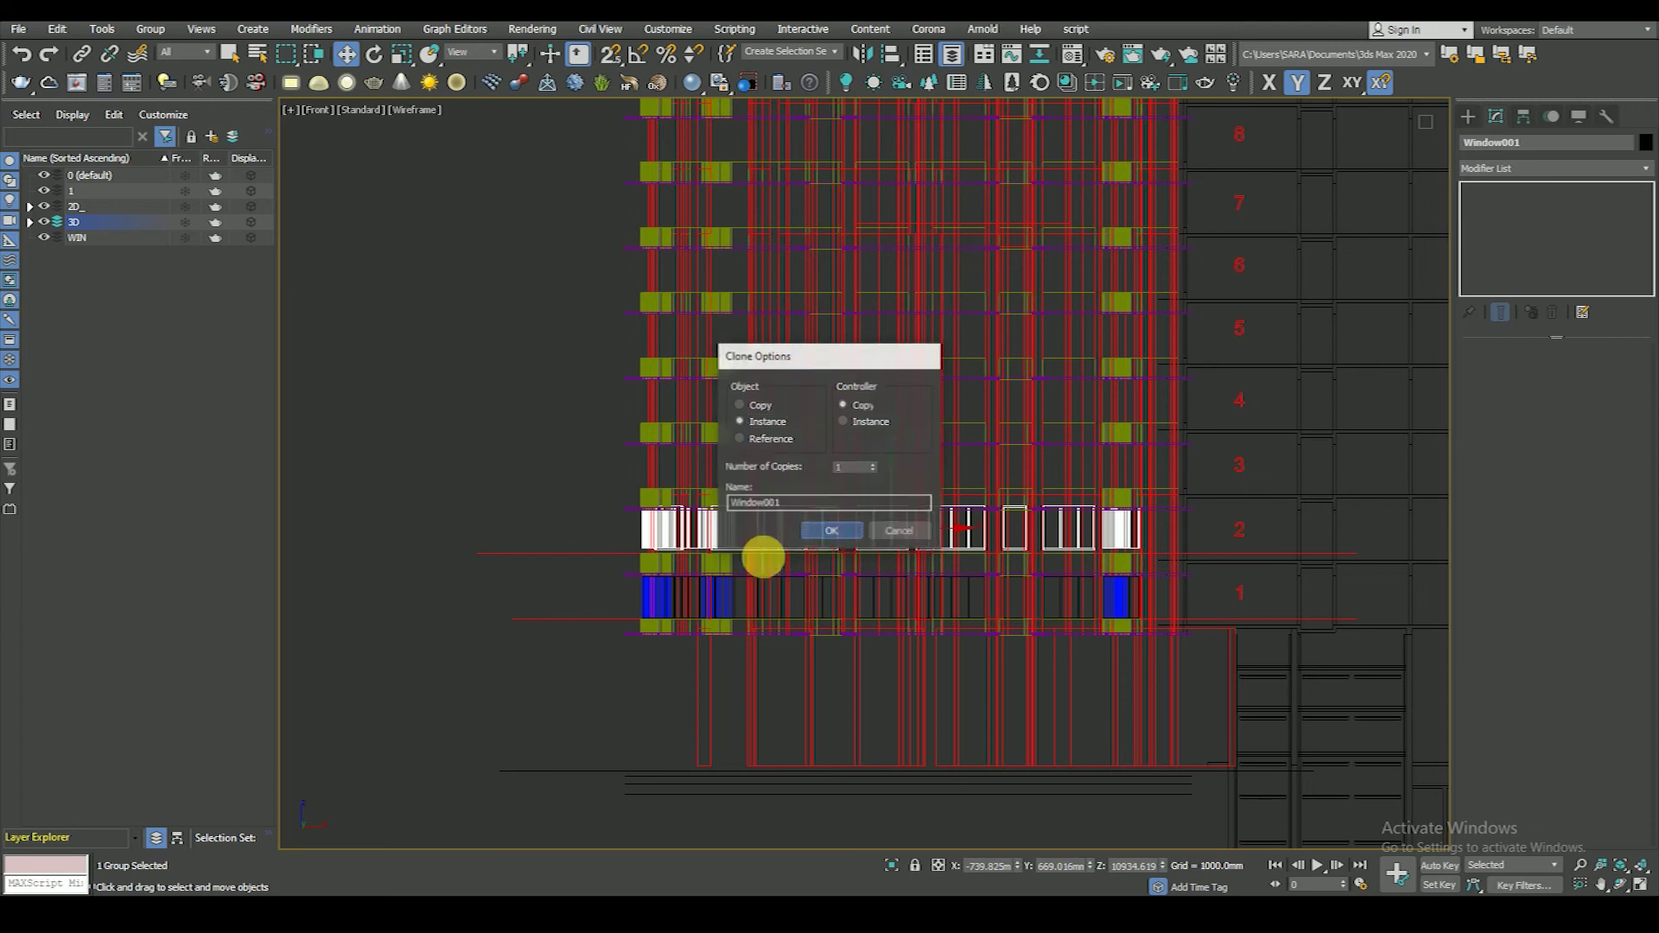
pyautogui.click(825, 533)
pyautogui.scroll(4, 637, 556)
pyautogui.scroll(3, 689, 545)
pyautogui.press('s')
pyautogui.press('space')
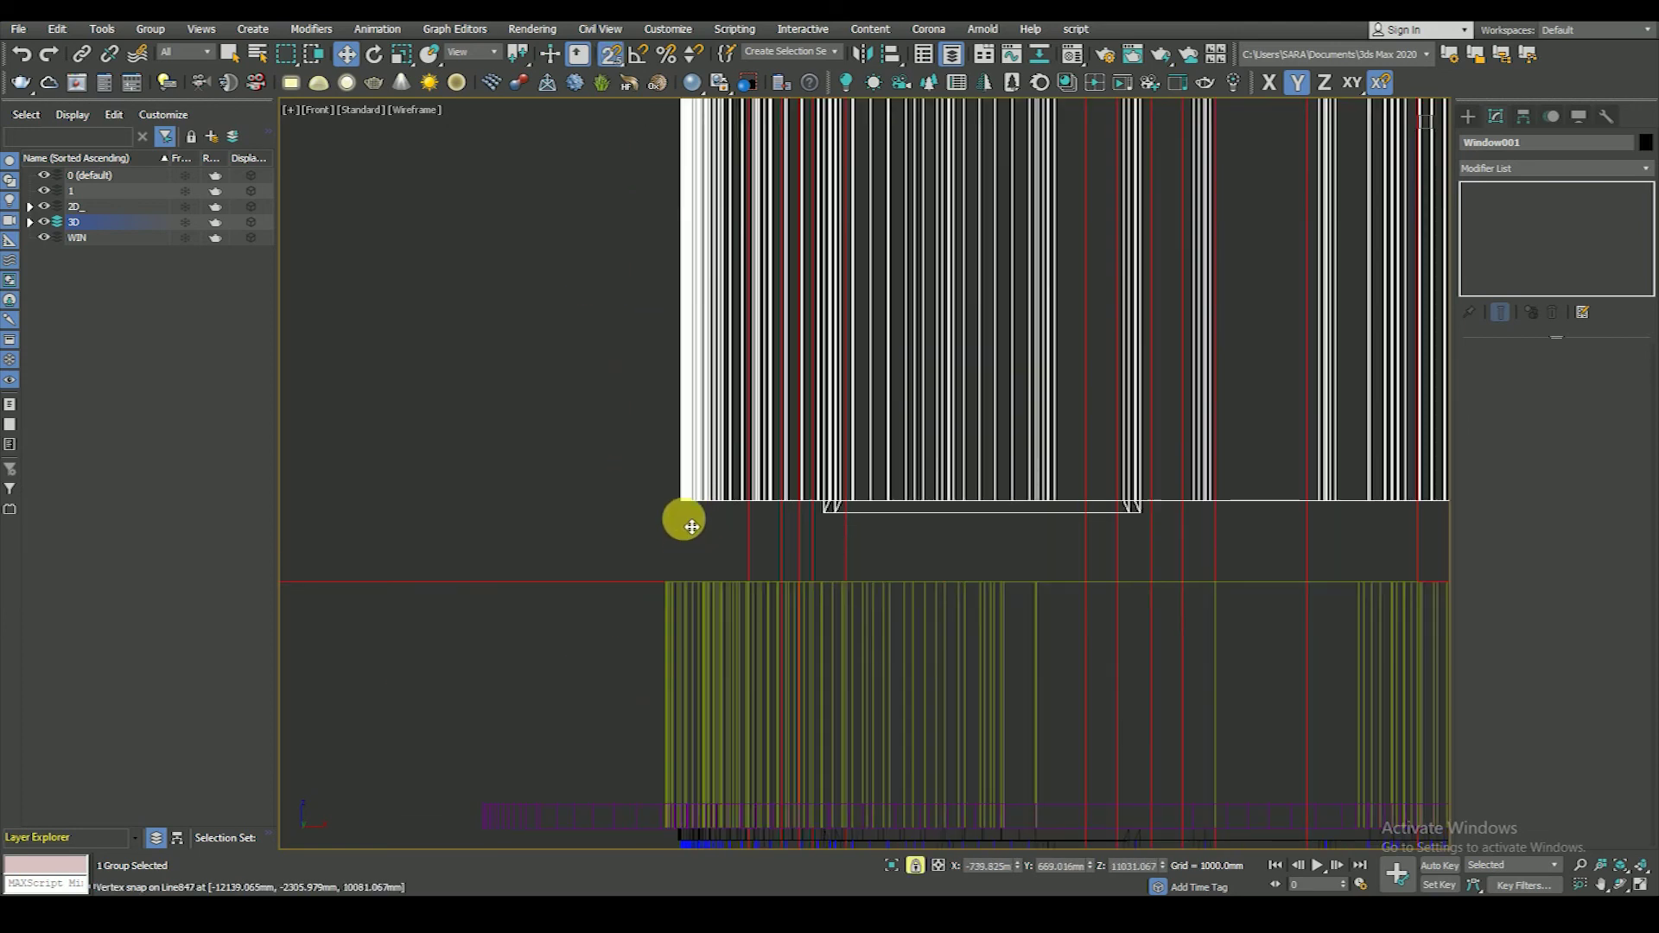
pyautogui.scroll(-3, 893, 563)
pyautogui.scroll(-2, 723, 449)
pyautogui.scroll(3, 666, 484)
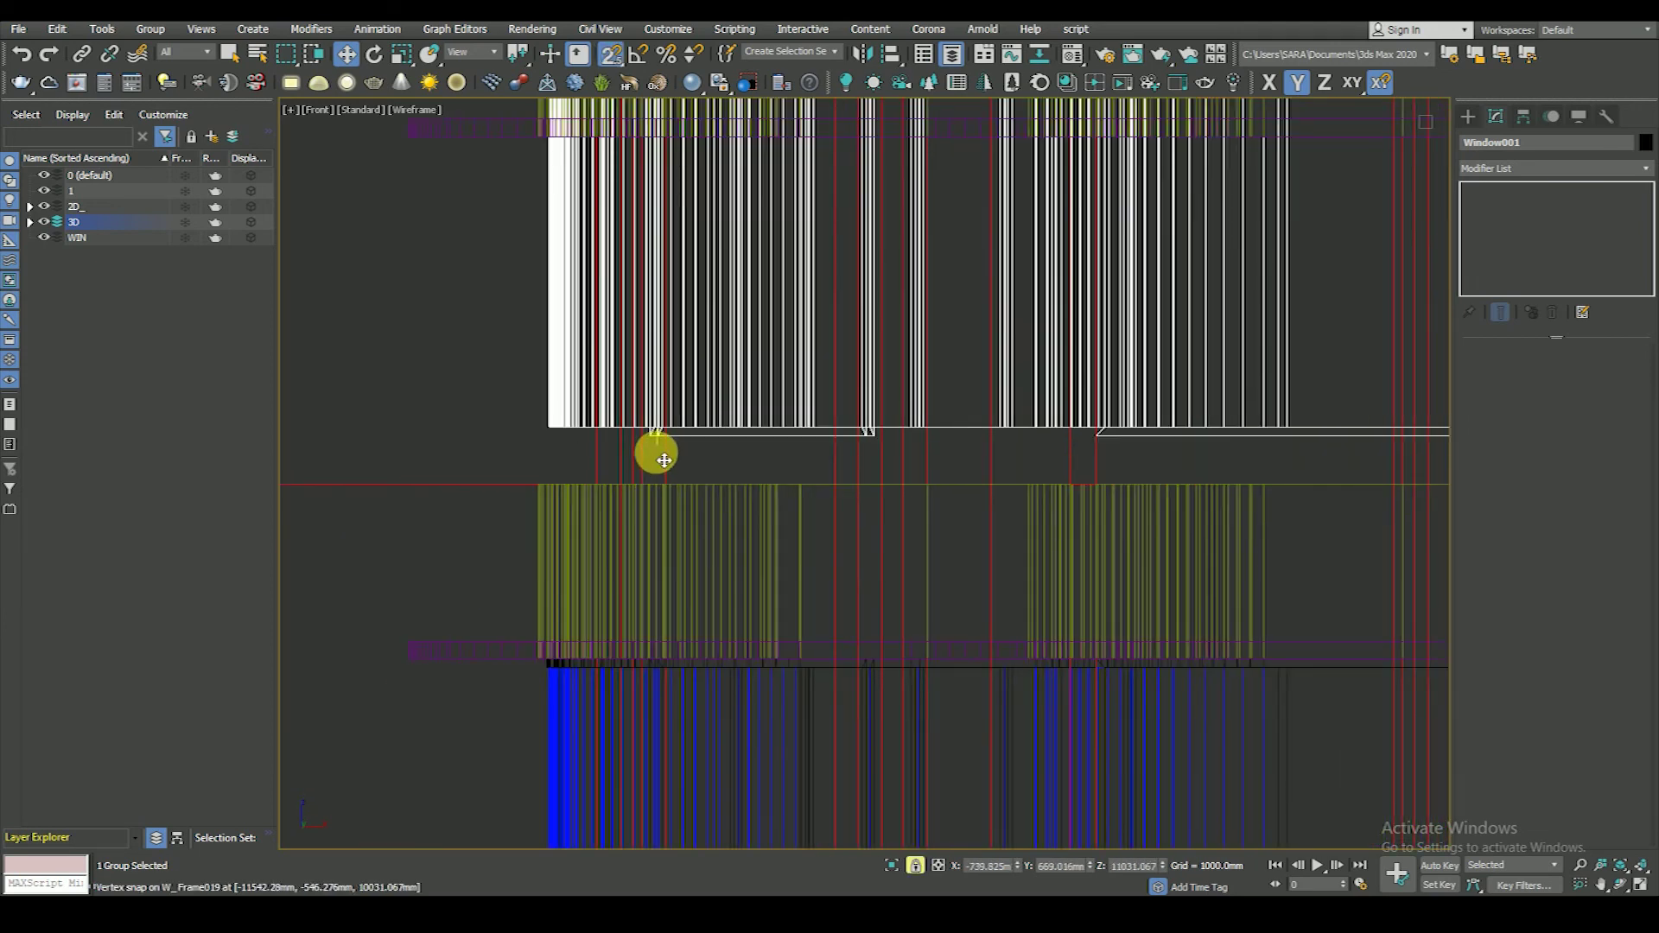
pyautogui.moveTo(661, 458); pyautogui.dragTo(598, 391)
# - Orbit the building in shaded 3D to check the copied window group
pyautogui.scroll(-2, 598, 390)
pyautogui.scroll(2, 644, 380)
pyautogui.scroll(-4, 637, 224)
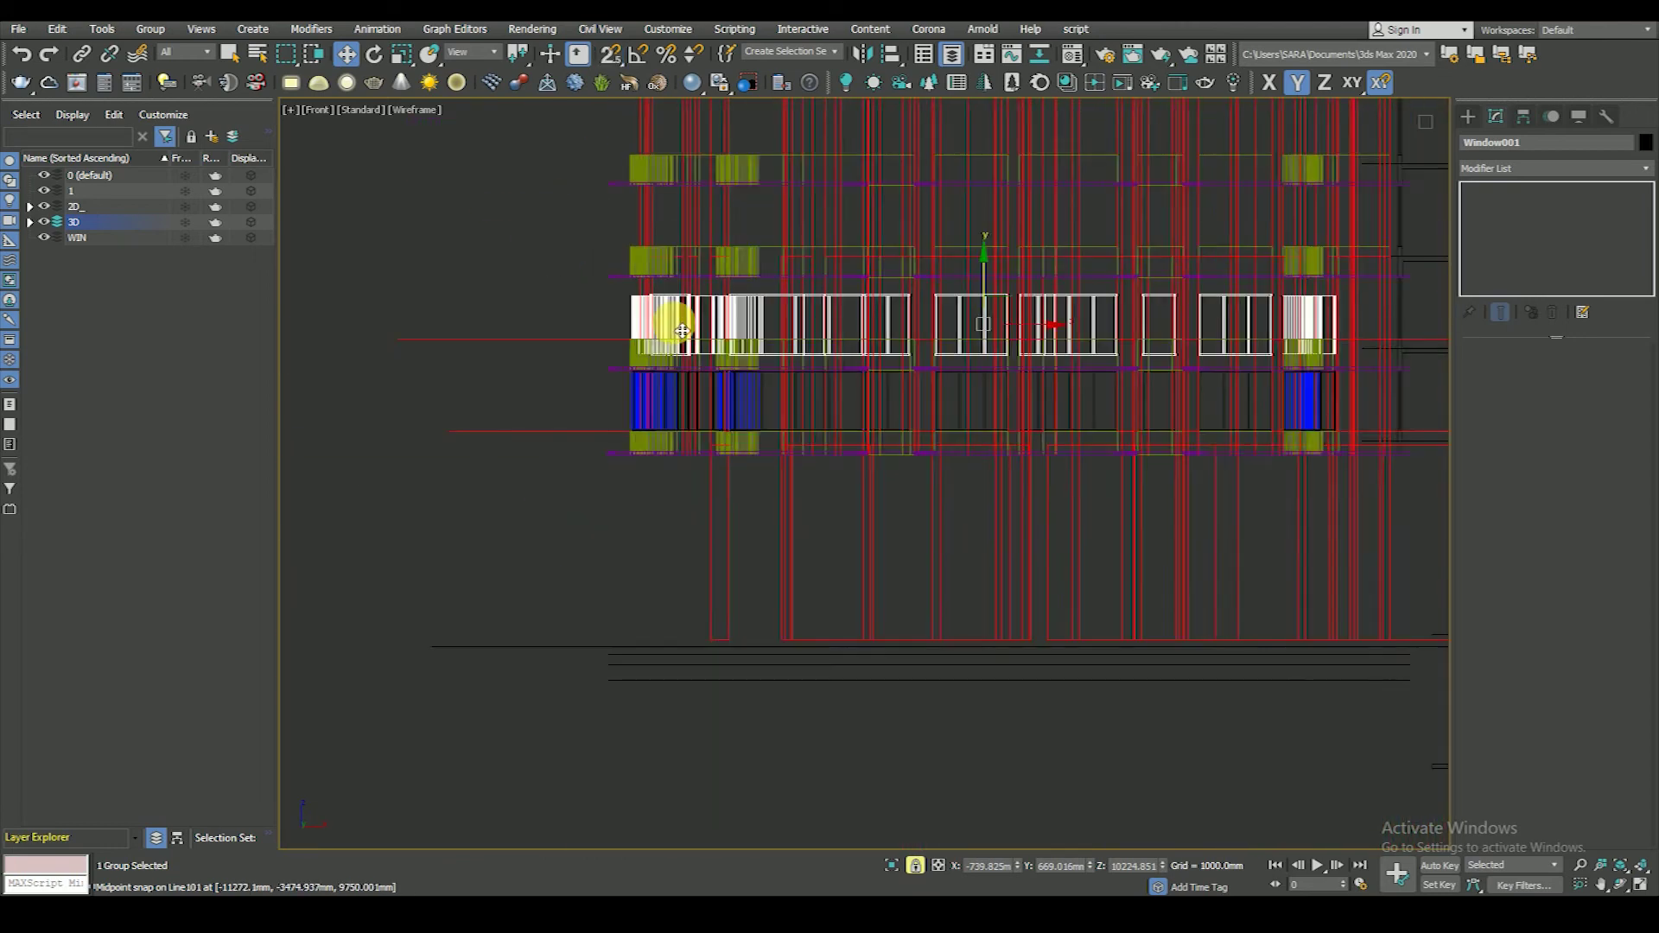
pyautogui.keyDown('alt'); pyautogui.moveTo(637, 224); pyautogui.dragTo(733, 454, button='middle'); pyautogui.keyUp('alt')
pyautogui.scroll(3, 733, 454)
pyautogui.scroll(3, 733, 454)
pyautogui.press('F3')
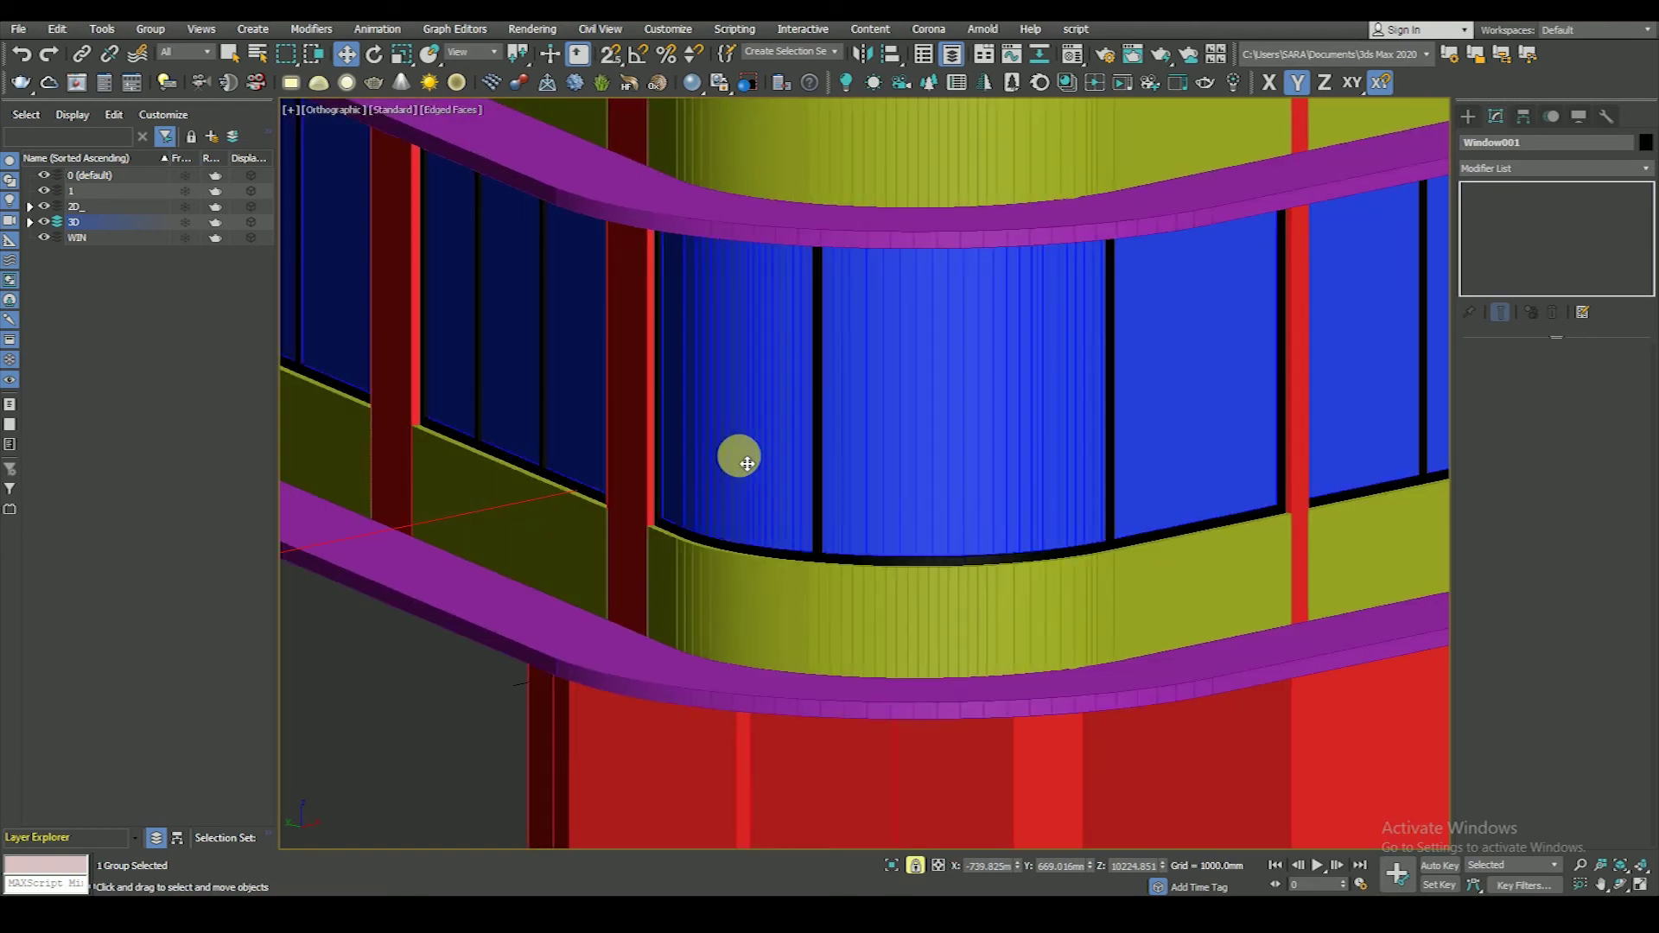
pyautogui.scroll(-2, 763, 459)
pyautogui.scroll(3, 741, 308)
pyautogui.scroll(-3, 745, 296)
pyautogui.scroll(1, 823, 359)
# - Undo the copy's move, reselect the window group, and return to Front wireframe
pyautogui.hotkey('ctrl', 'z')
pyautogui.scroll(-4, 830, 375)
pyautogui.click(834, 377)
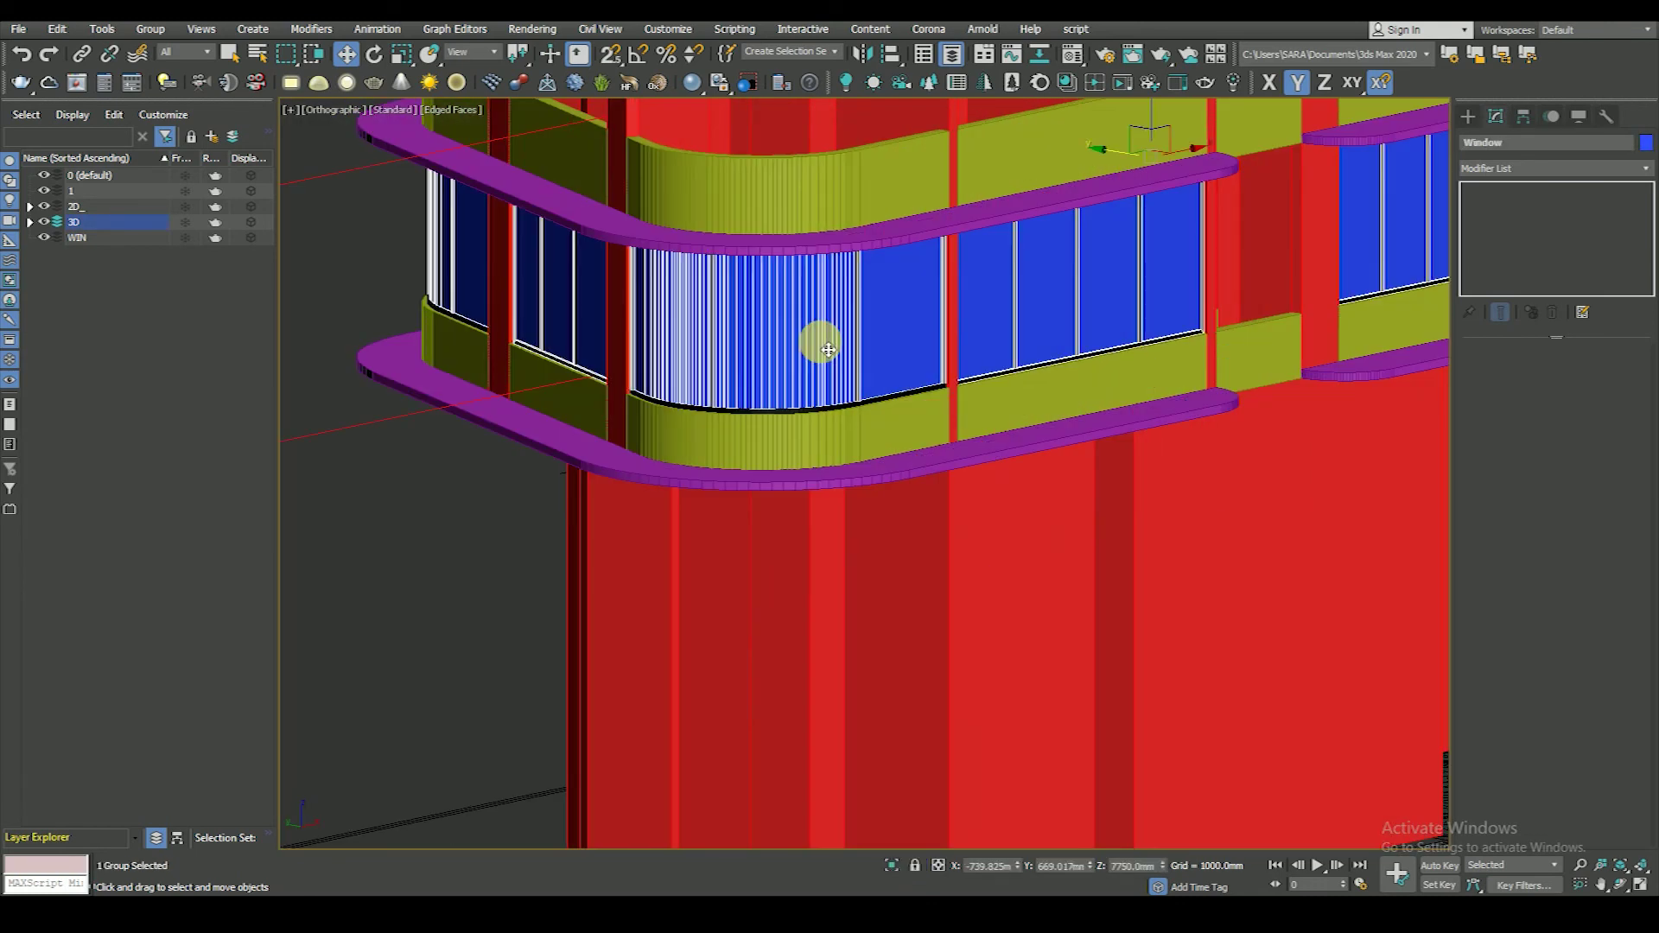
pyautogui.scroll(-5, 834, 378)
pyautogui.press('f')
pyautogui.press('F3')
# - Window-select the window pieces in the first-floor facade row
pyautogui.click(540, 380)
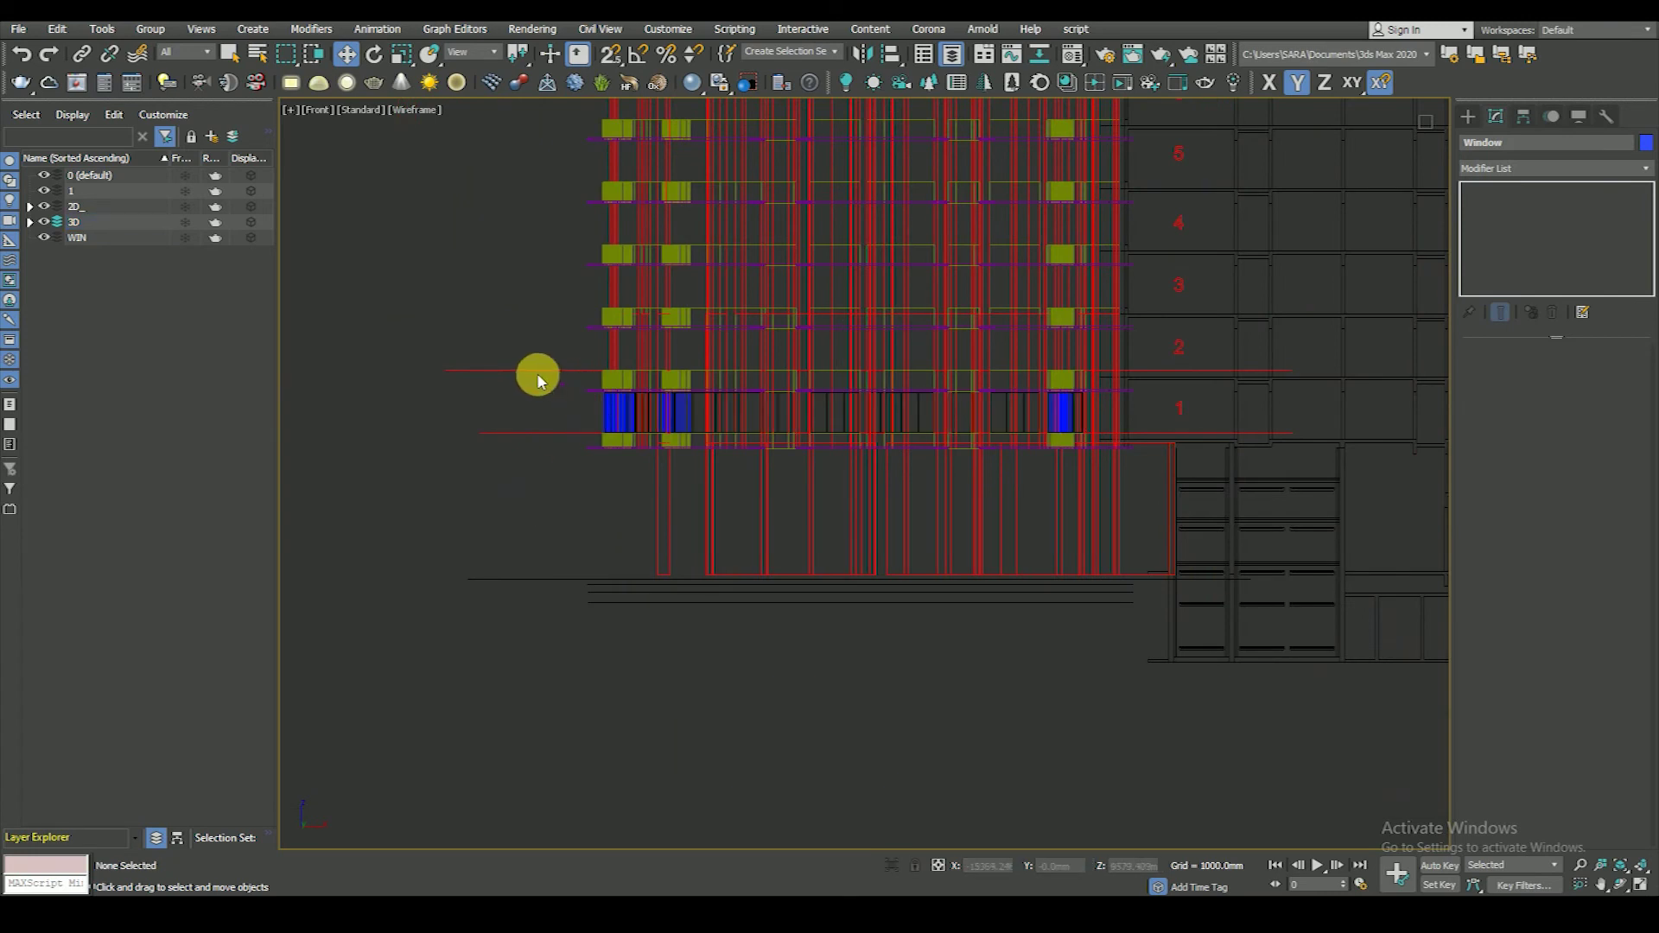
pyautogui.scroll(-5, 1101, 537)
pyautogui.scroll(3, 1133, 548)
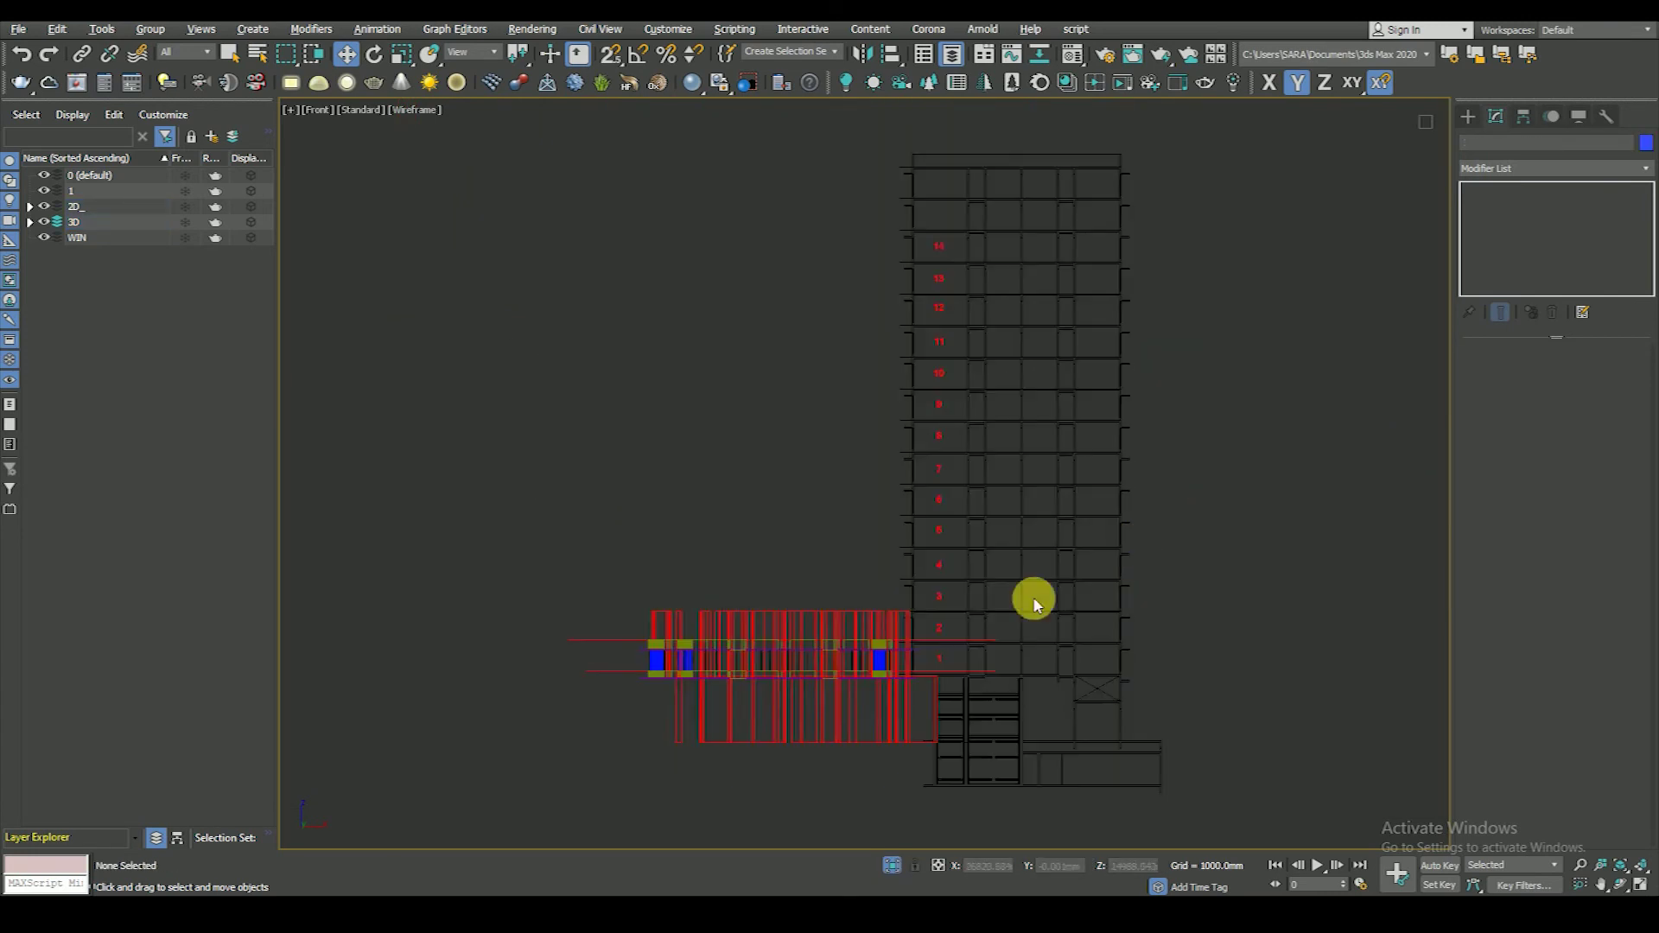
pyautogui.scroll(5, 777, 519)
pyautogui.click(637, 463)
pyautogui.scroll(2, 714, 385)
pyautogui.keyDown('ctrl'); pyautogui.click(726, 374); pyautogui.keyUp('ctrl')
pyautogui.scroll(-3, 722, 377)
pyautogui.scroll(3, 693, 471)
pyautogui.moveTo(546, 354); pyautogui.dragTo(748, 424)
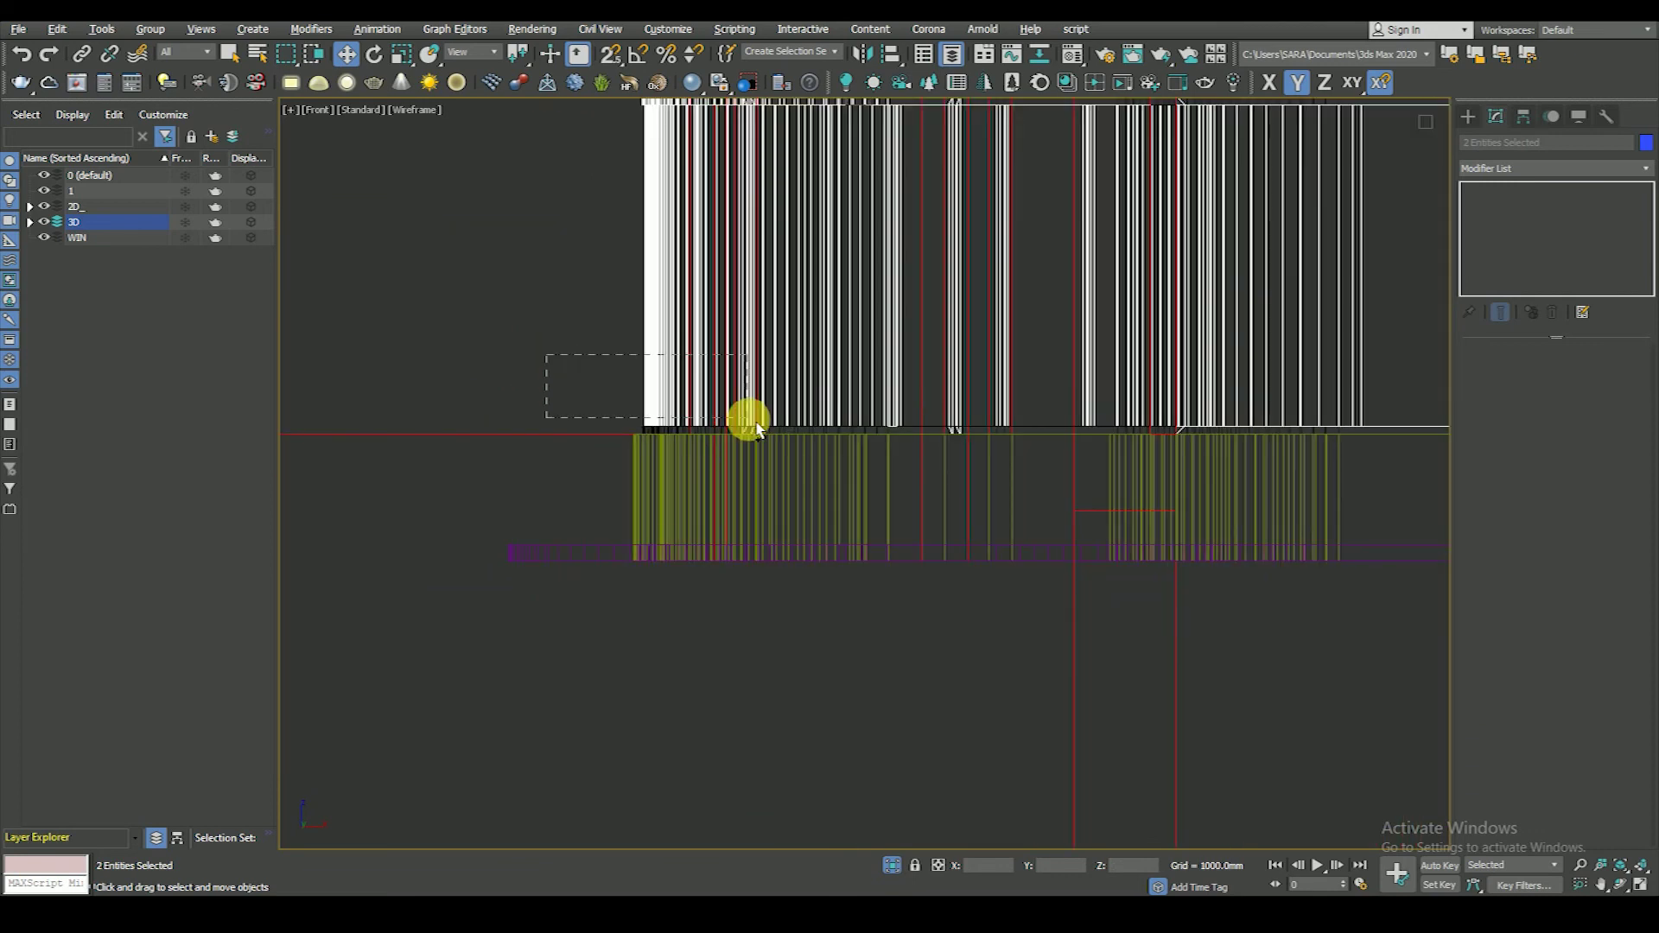
# - Refine the selection to only the first-floor window pieces, dropping the upper-row objects
pyautogui.click(391, 359)
pyautogui.scroll(4, 770, 427)
pyautogui.click(792, 427)
pyautogui.rightClick(786, 423)
pyautogui.click(807, 493)
pyautogui.scroll(-2, 814, 495)
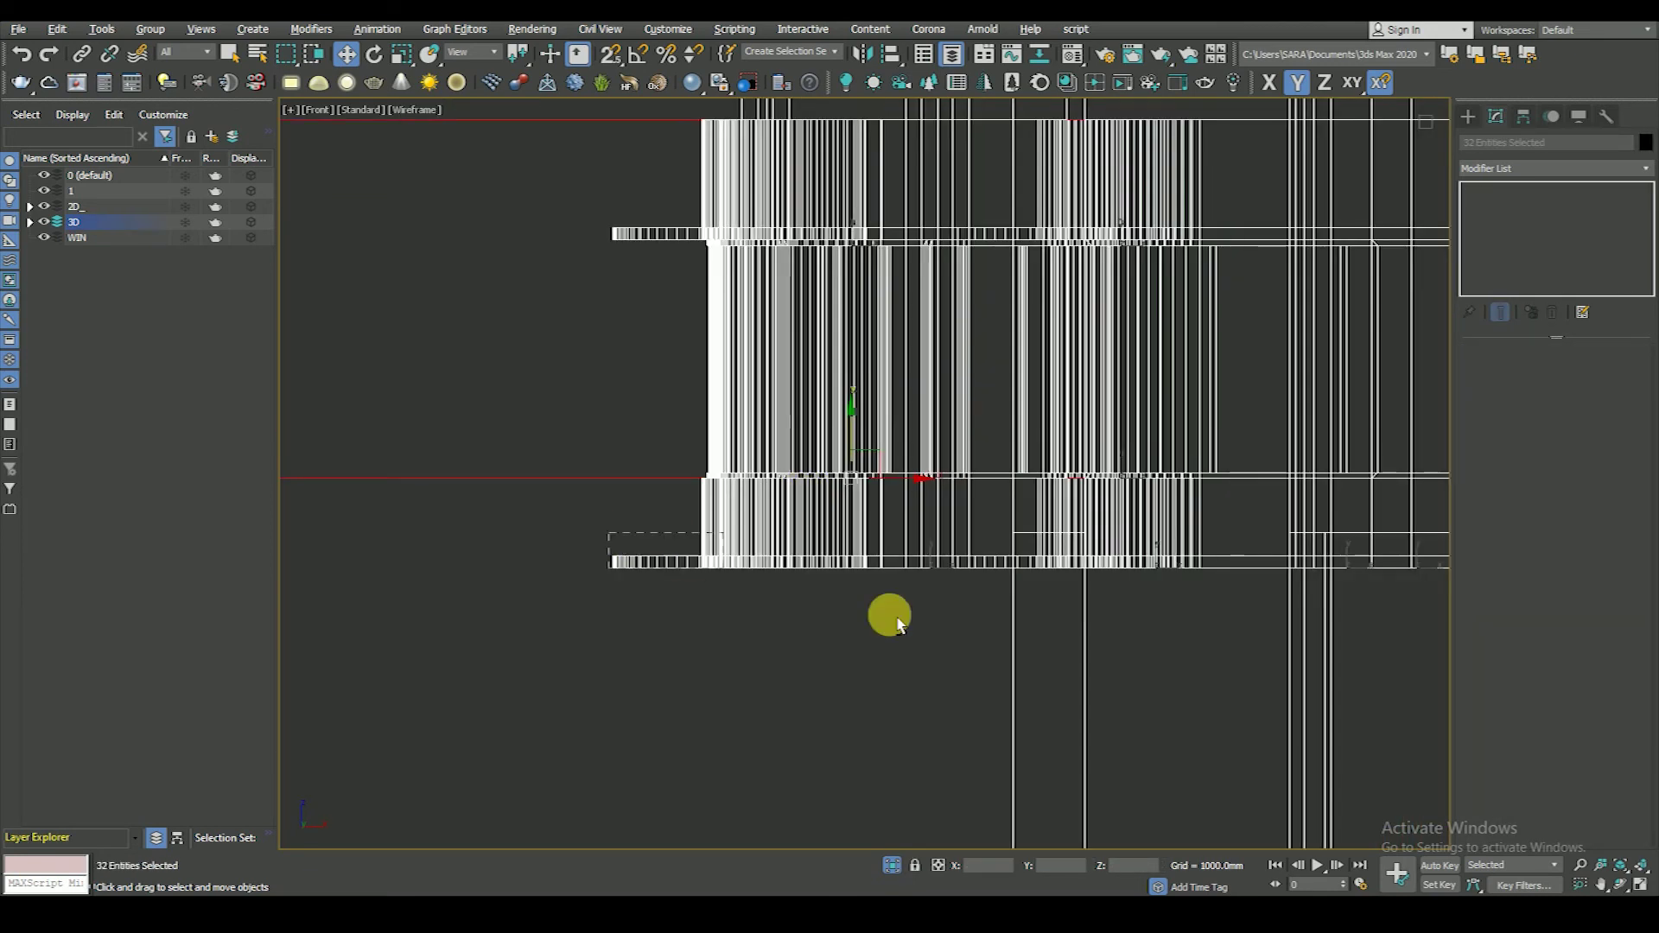
pyautogui.scroll(-2, 699, 566)
pyautogui.click(671, 535)
pyautogui.scroll(-1, 593, 548)
pyautogui.scroll(-1, 557, 460)
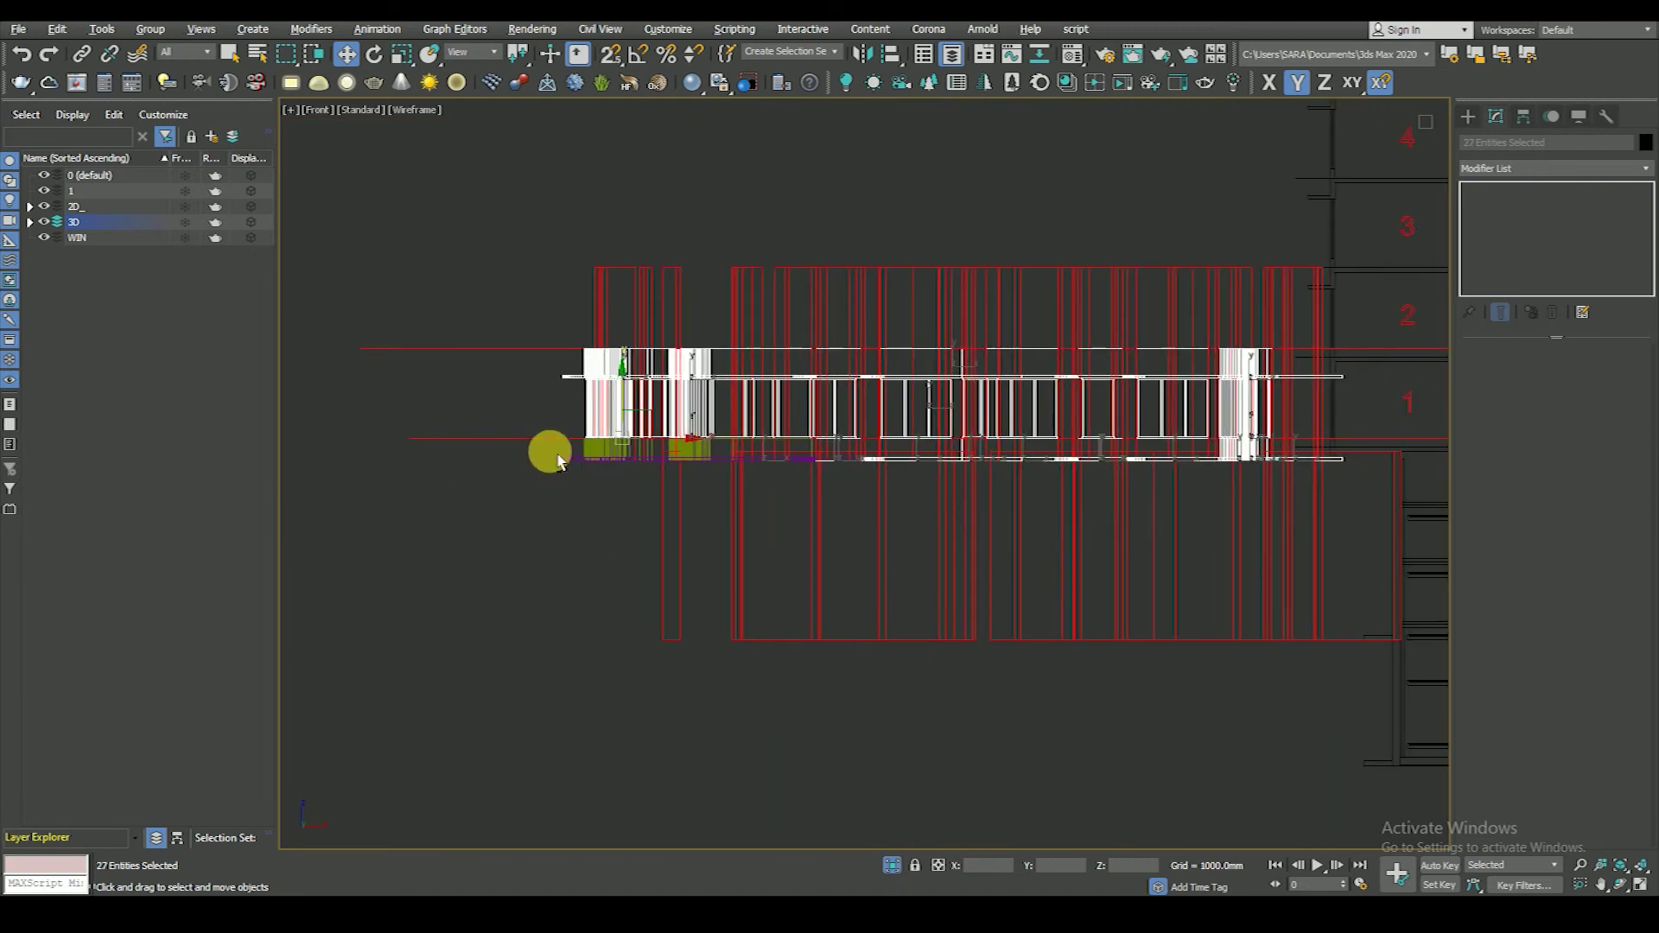
pyautogui.moveTo(1329, 613); pyautogui.dragTo(1393, 630)
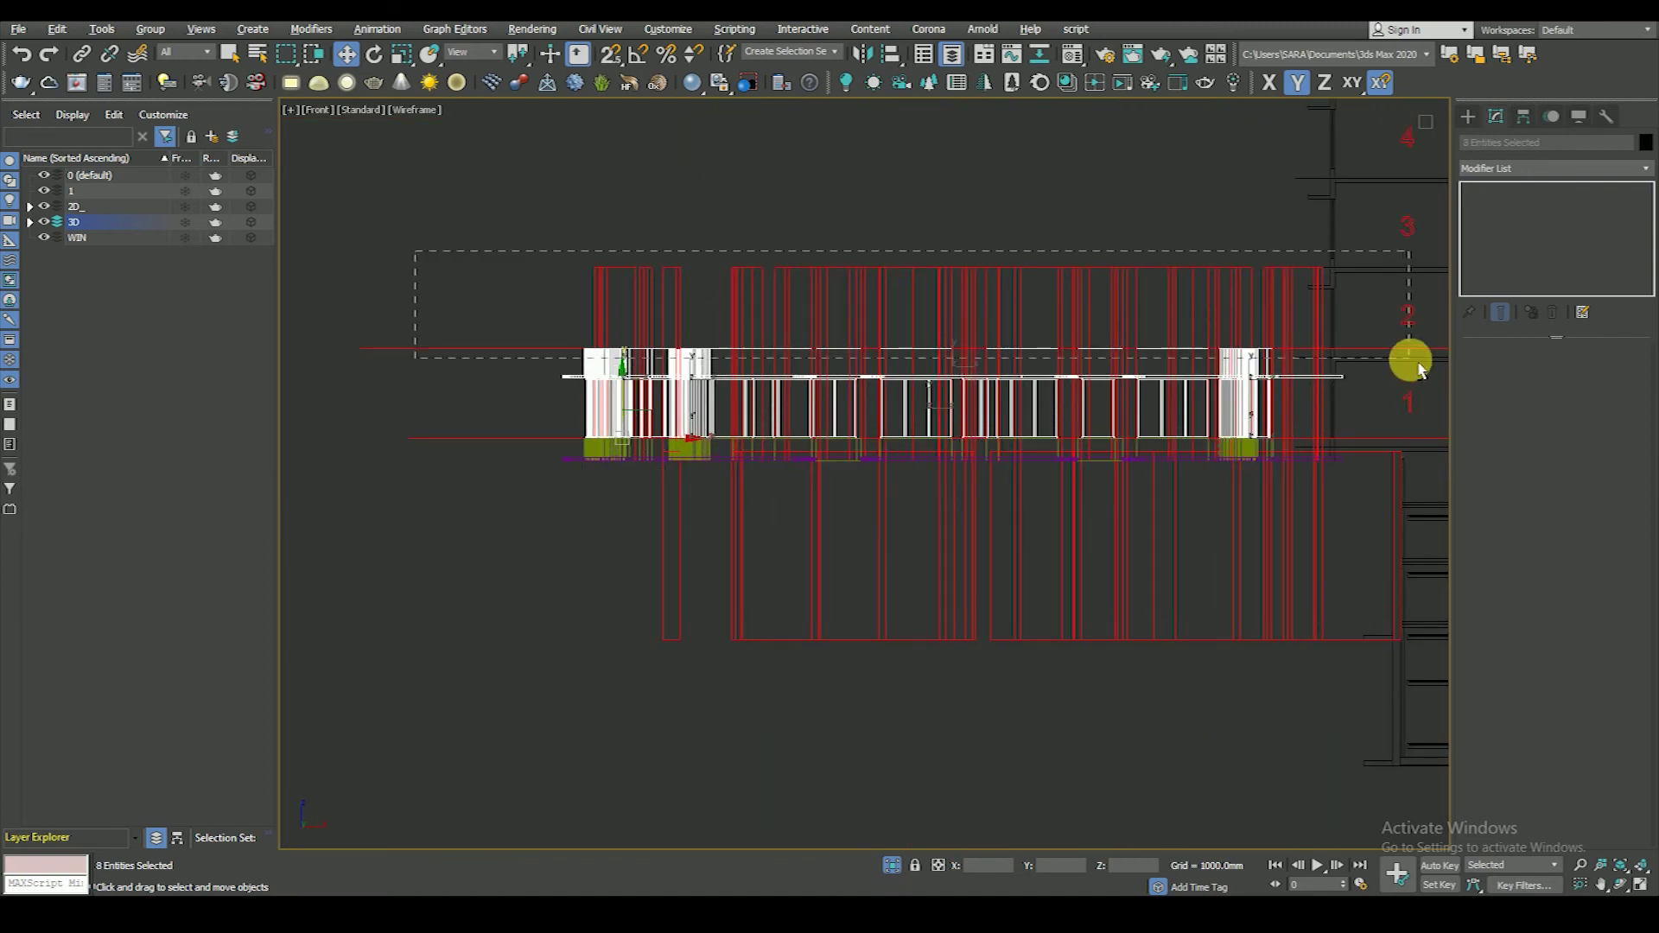
pyautogui.keyDown('alt'); pyautogui.moveTo(1417, 367); pyautogui.dragTo(1414, 365); pyautogui.keyUp('alt')
pyautogui.scroll(2, 1007, 418)
pyautogui.scroll(1, 1011, 415)
pyautogui.scroll(-1, 1023, 393)
# - Isolate the seven window pieces and view them in 3D with shaded edged display
pyautogui.hotkey('alt', 'q')
pyautogui.moveTo(537, 436)
pyautogui.keyDown('alt'); pyautogui.mouseDown(button='middle')
pyautogui.moveTo(652, 459)
pyautogui.moveTo(830, 585)
pyautogui.mouseUp(button='middle'); pyautogui.keyUp('alt')
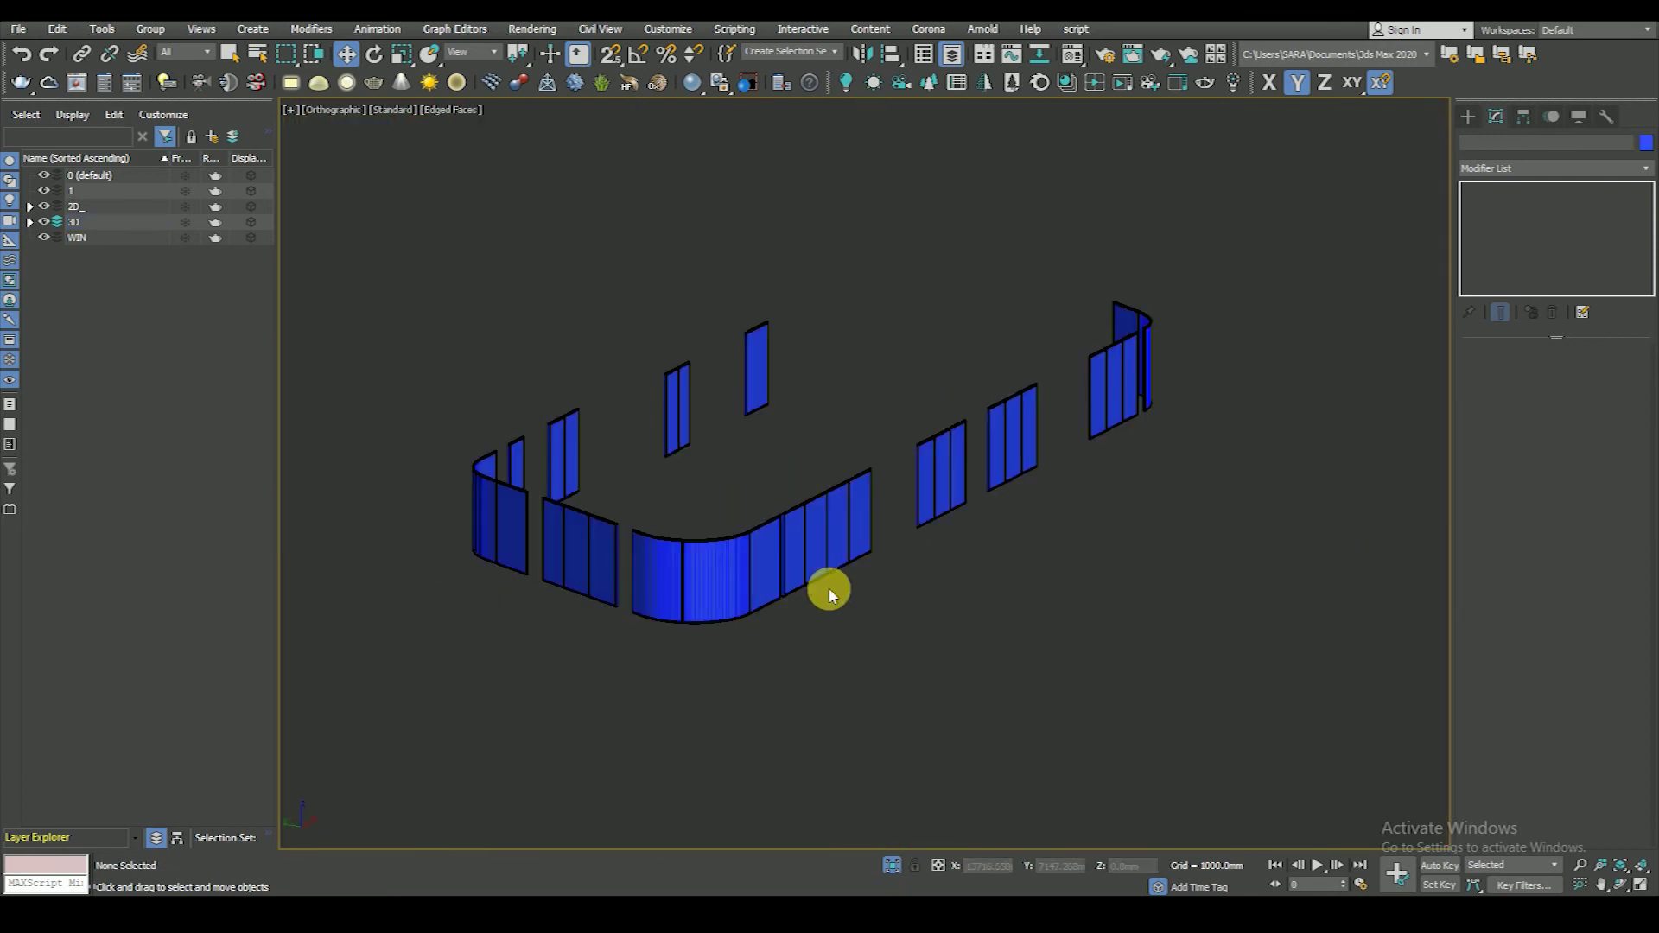
pyautogui.moveTo(1213, 240); pyautogui.dragTo(400, 712)
pyautogui.press('F3')
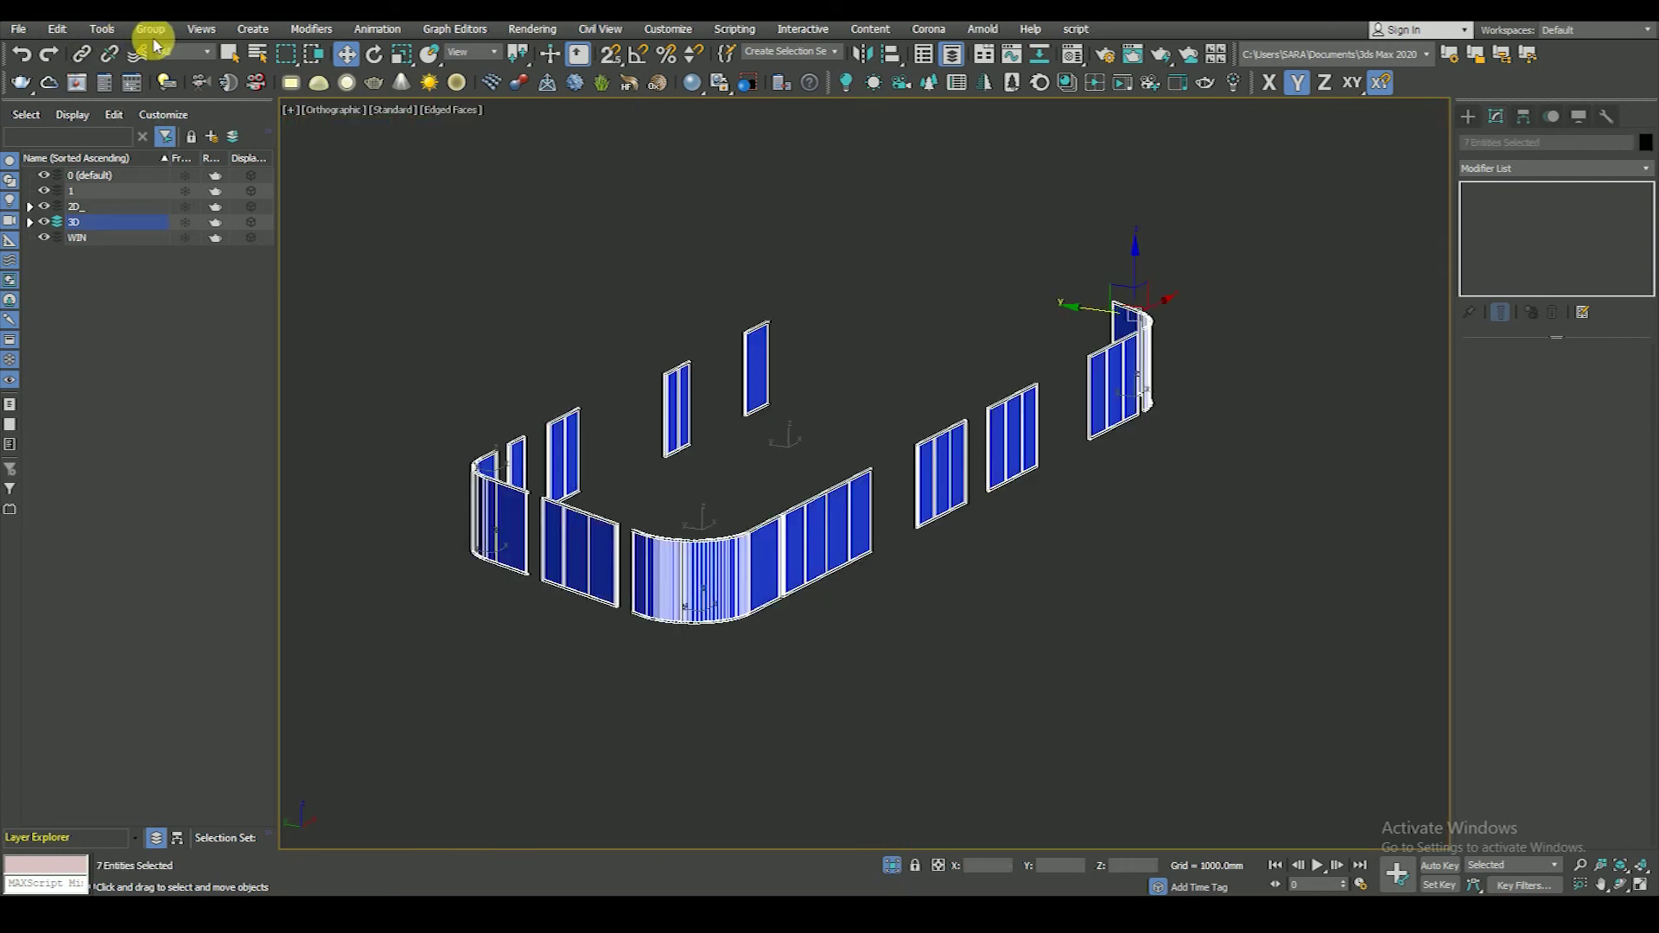
# - Open the nested window groups recursively and group all 27 pieces as 'Window'
pyautogui.click(150, 30)
pyautogui.click(208, 129)
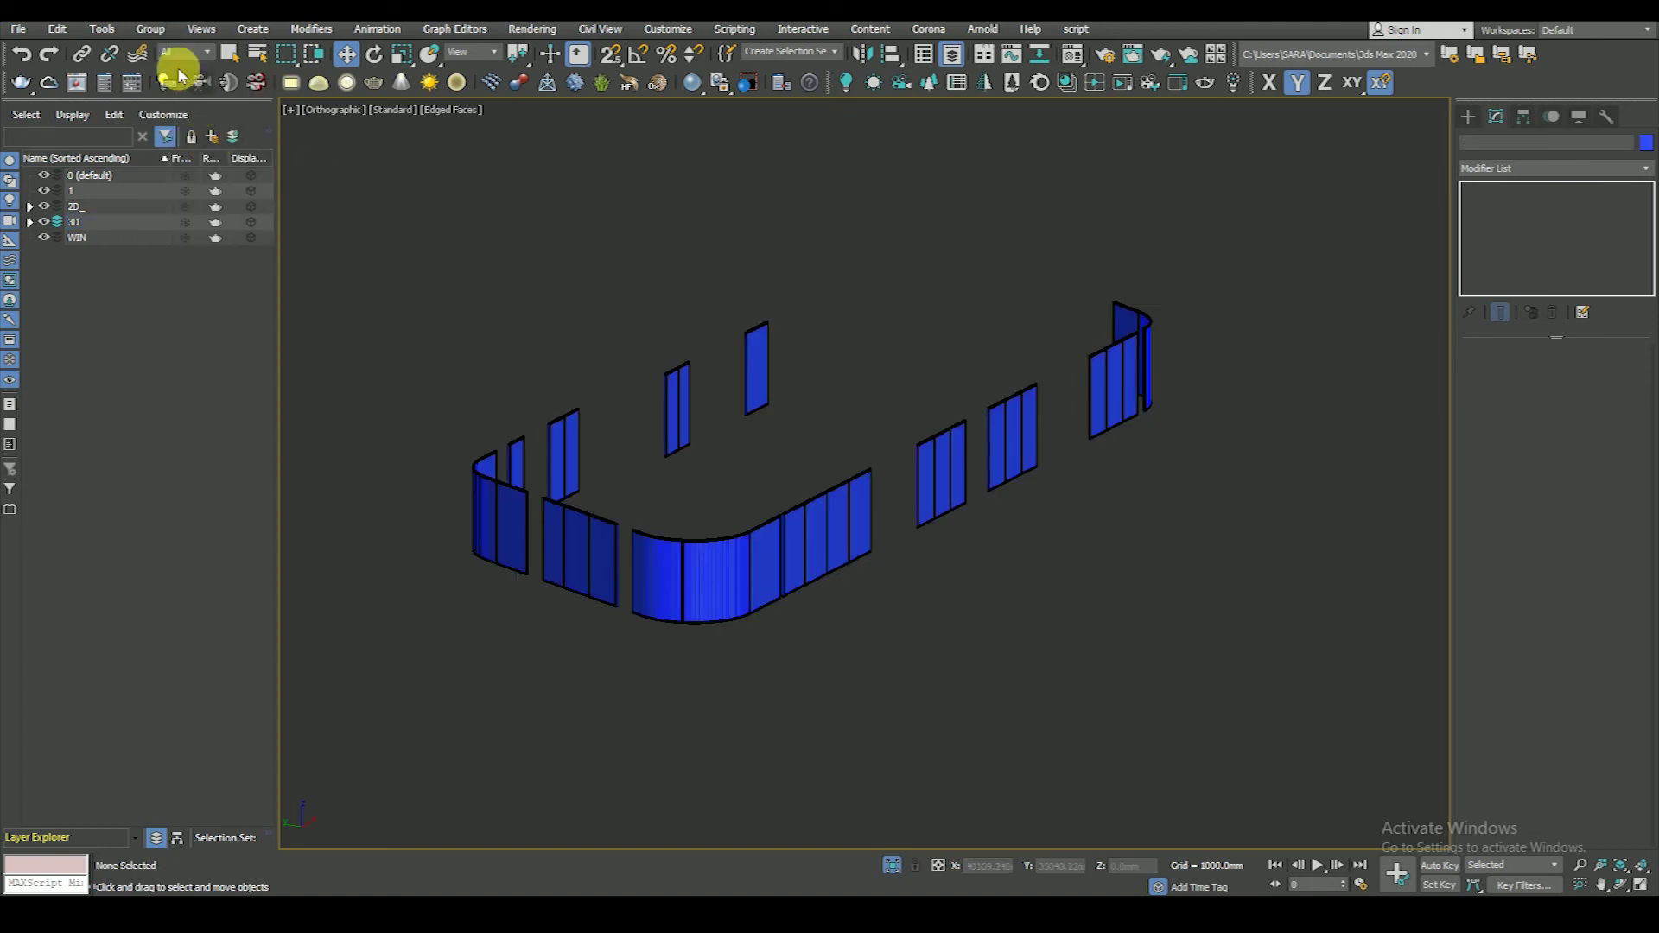
pyautogui.moveTo(417, 239); pyautogui.dragTo(1171, 659)
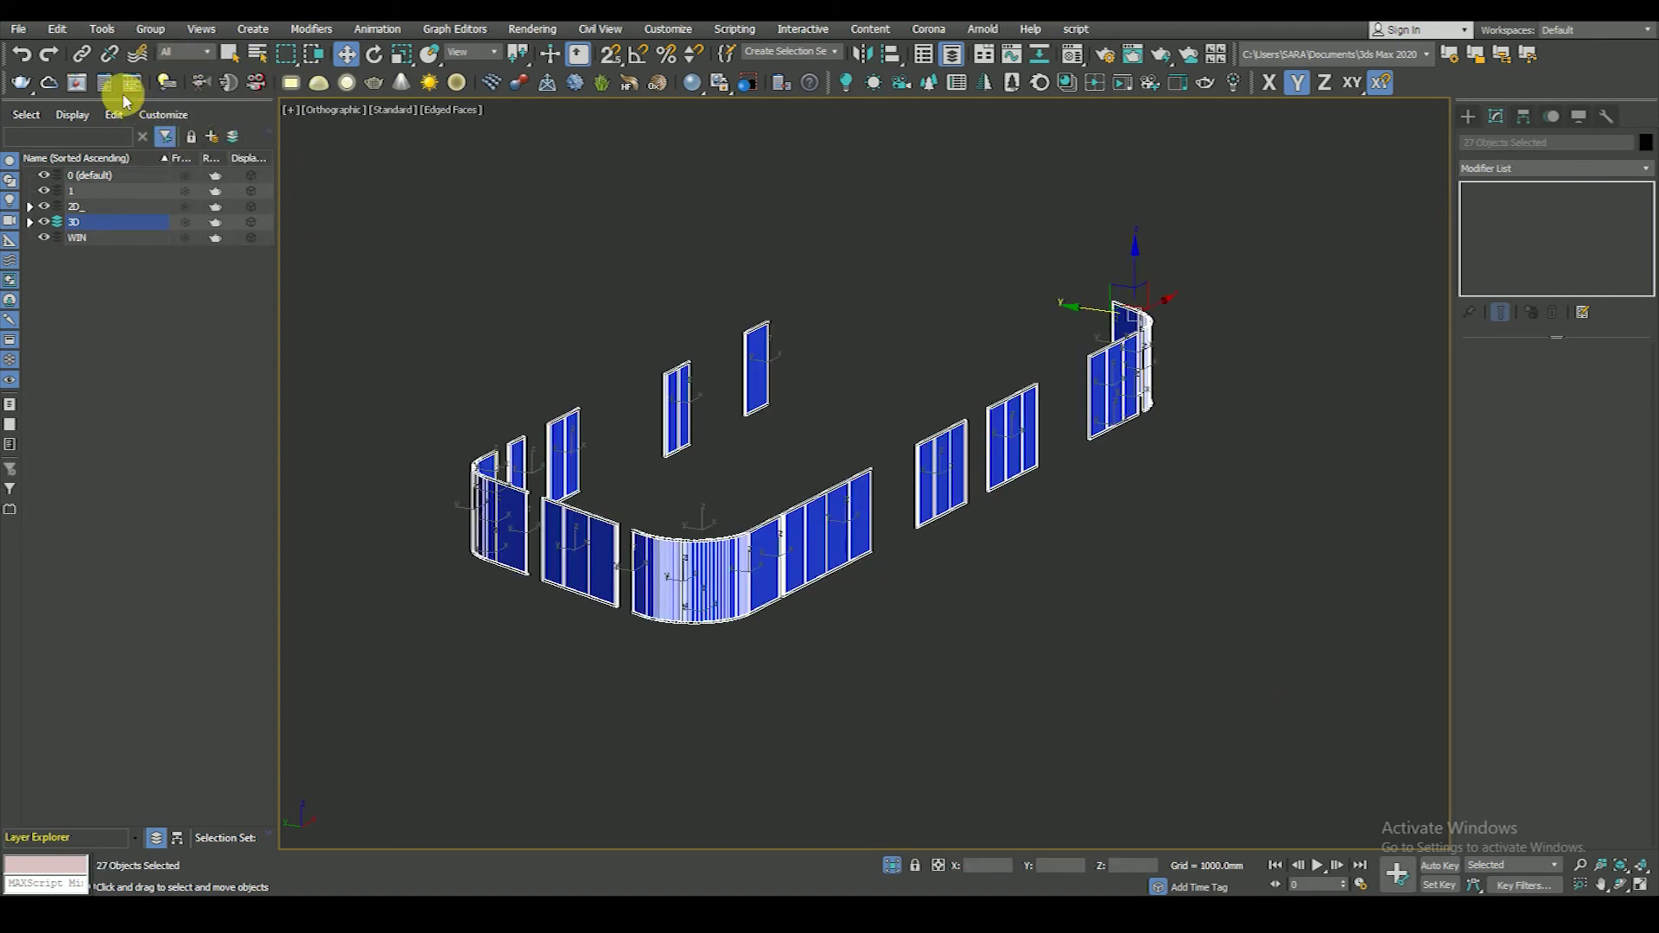
pyautogui.click(160, 30)
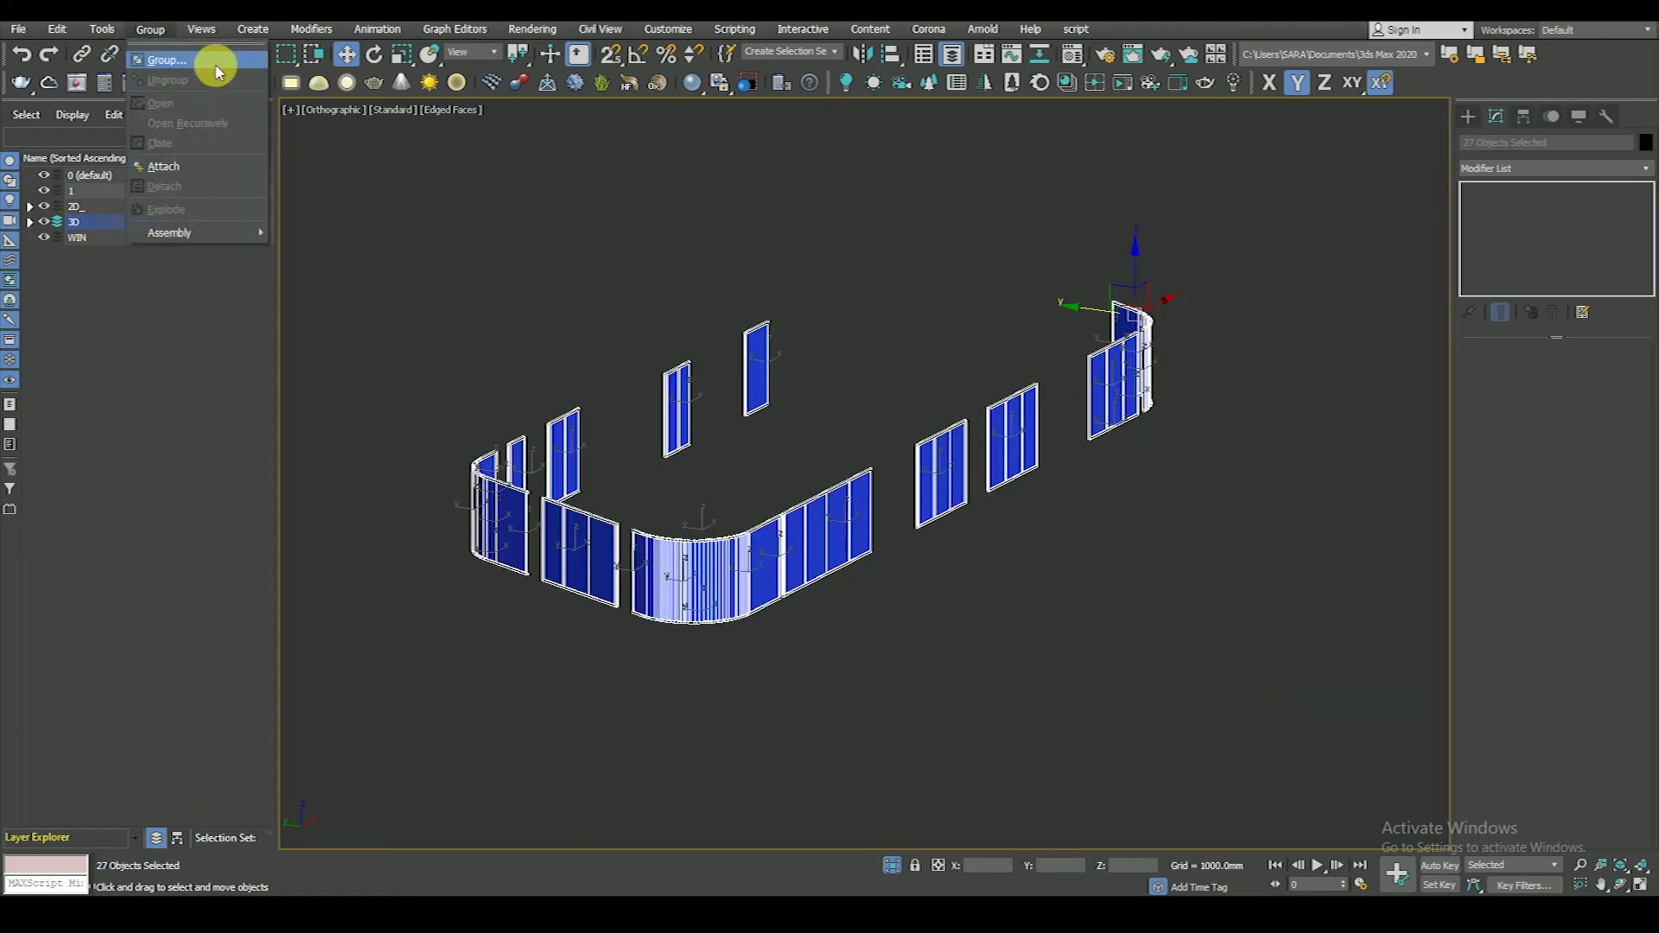
pyautogui.click(215, 60)
pyautogui.write('Window')
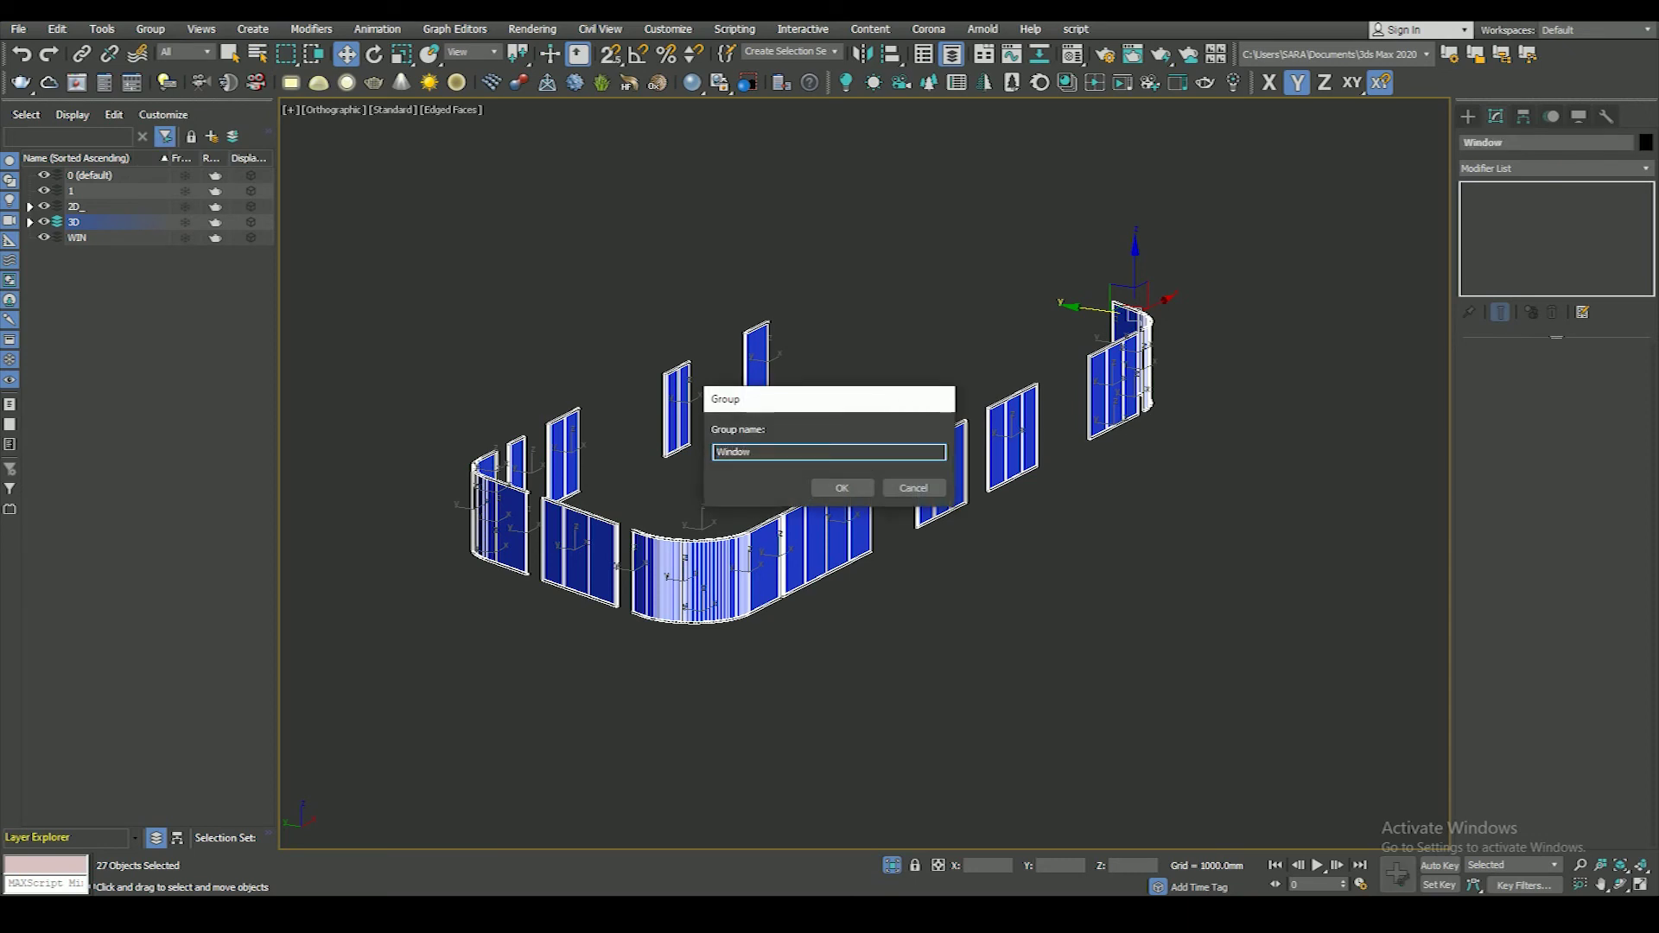
pyautogui.press('Return')
# - Select the Window group and bring the rest of the building back into view
pyautogui.click(1102, 618)
pyautogui.moveTo(715, 556)
pyautogui.keyDown('alt'); pyautogui.mouseDown(button='middle')
pyautogui.moveTo(760, 526)
pyautogui.moveTo(771, 543)
pyautogui.mouseUp(button='middle'); pyautogui.keyUp('alt')
pyautogui.click(771, 542)
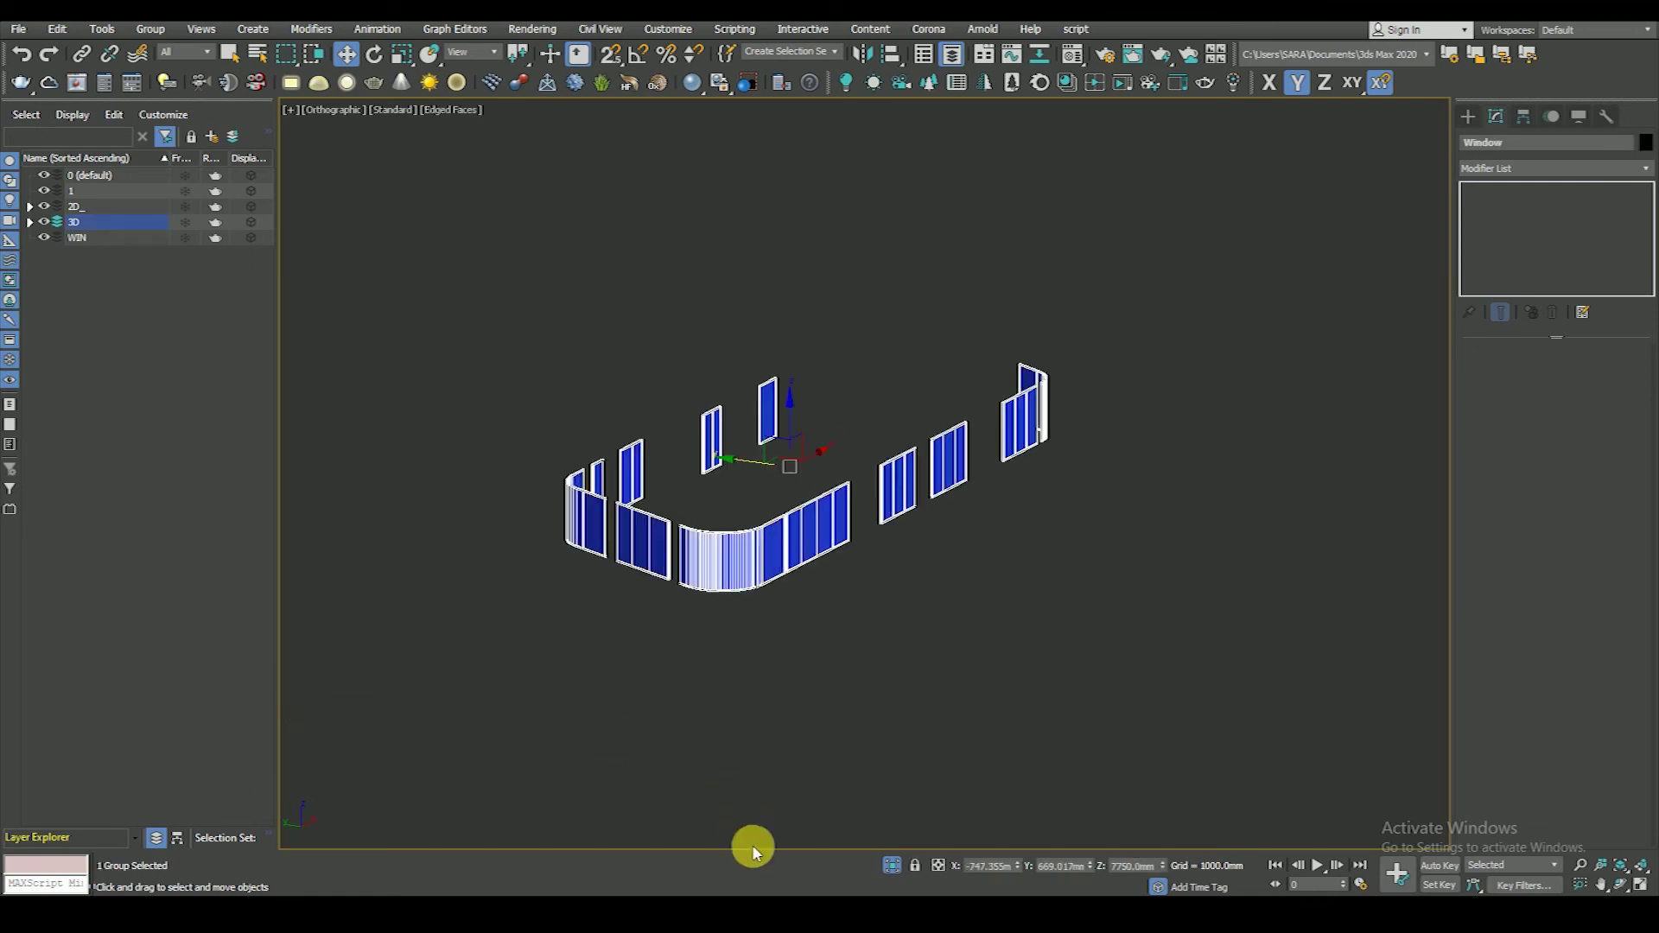
pyautogui.click(893, 867)
# - In the Front wireframe view, instance the Window group up to floor 2
pyautogui.scroll(3, 867, 600)
pyautogui.scroll(-3, 822, 567)
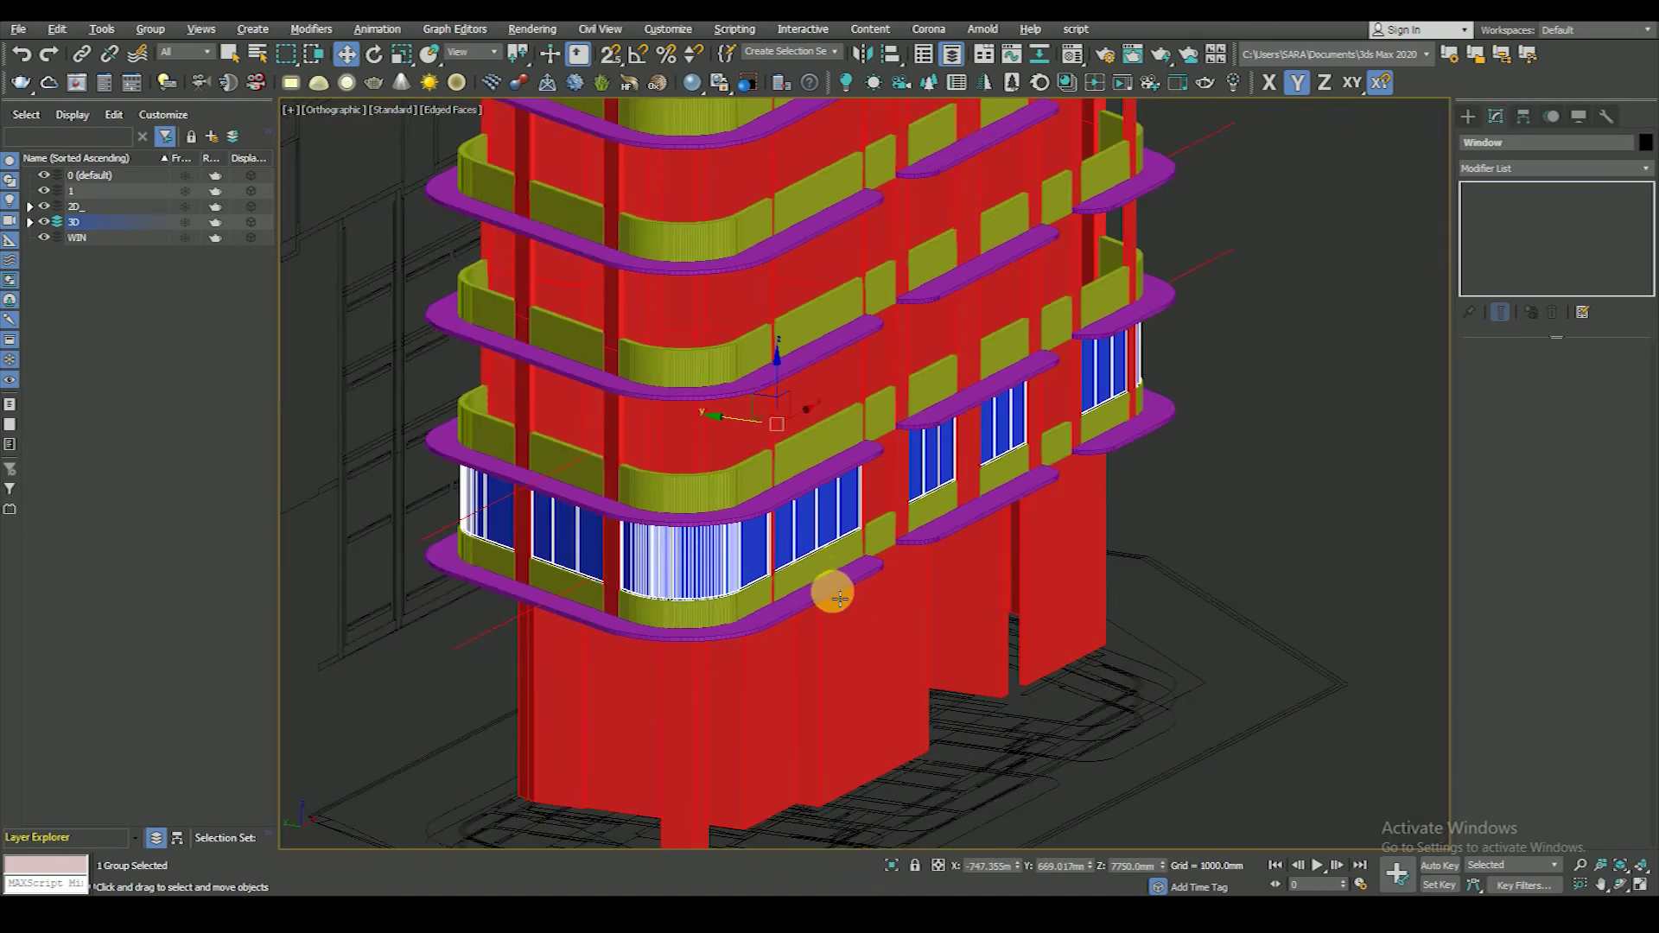
pyautogui.scroll(2, 833, 585)
pyautogui.press('f')
pyautogui.press('F3')
pyautogui.keyDown('shift'); pyautogui.moveTo(861, 467); pyautogui.dragTo(852, 373); pyautogui.keyUp('shift')
pyautogui.click(832, 528)
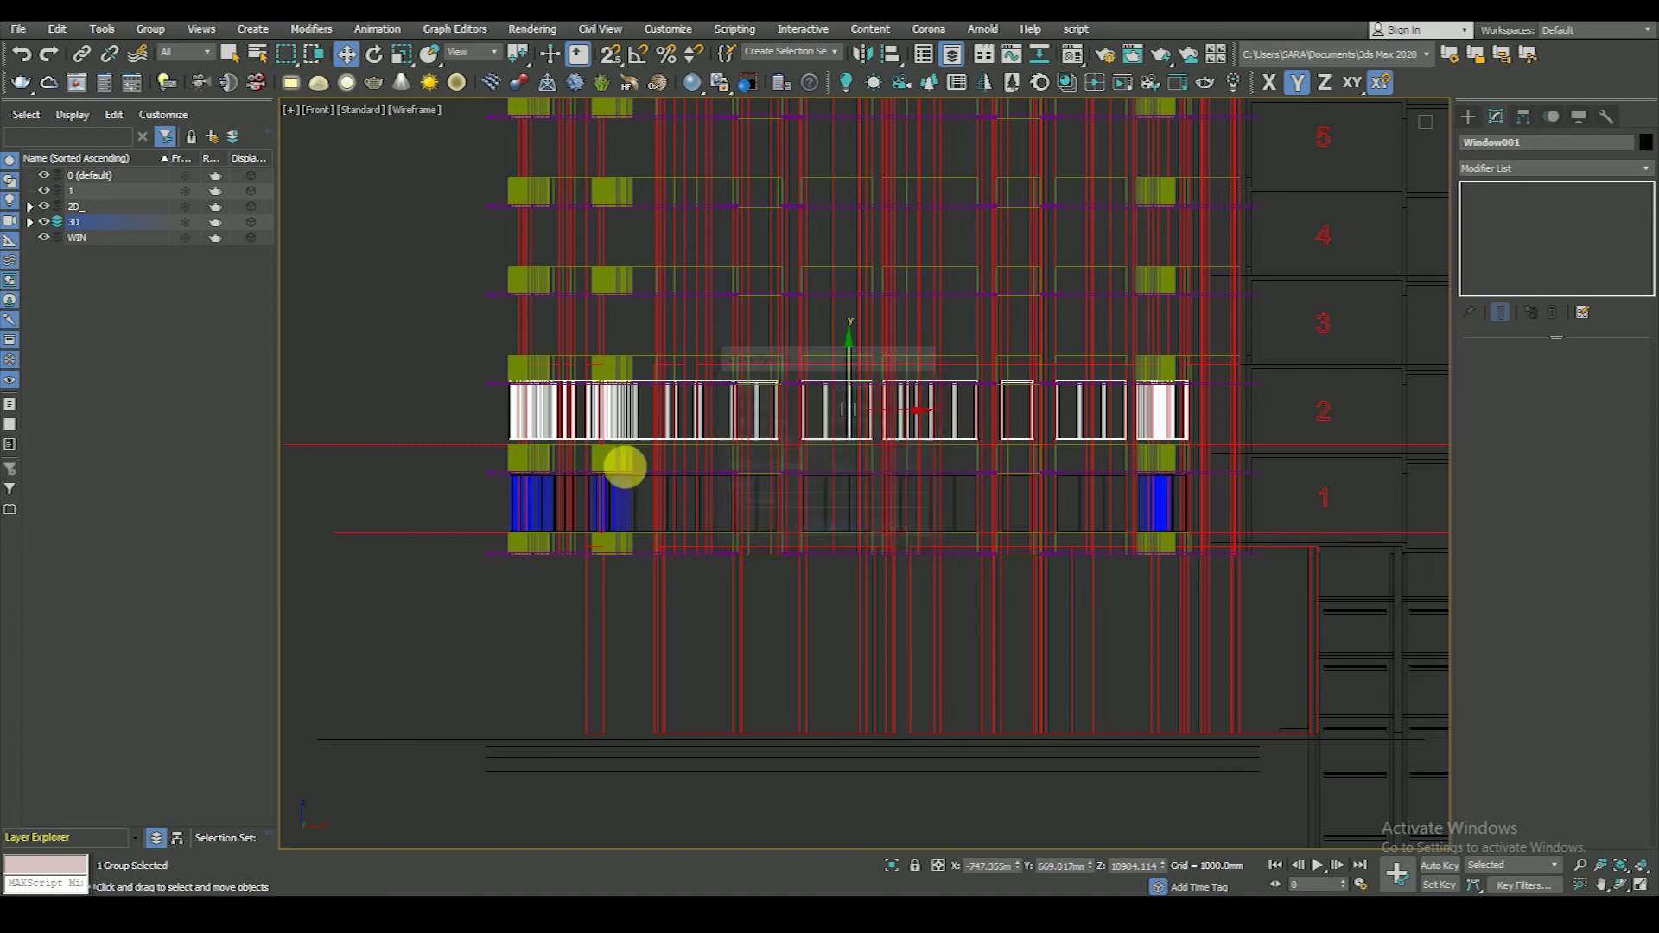
# - With snapping on, instance the window group up another floor, setting the copy count
pyautogui.scroll(3, 623, 463)
pyautogui.scroll(4, 623, 452)
pyautogui.press('s')
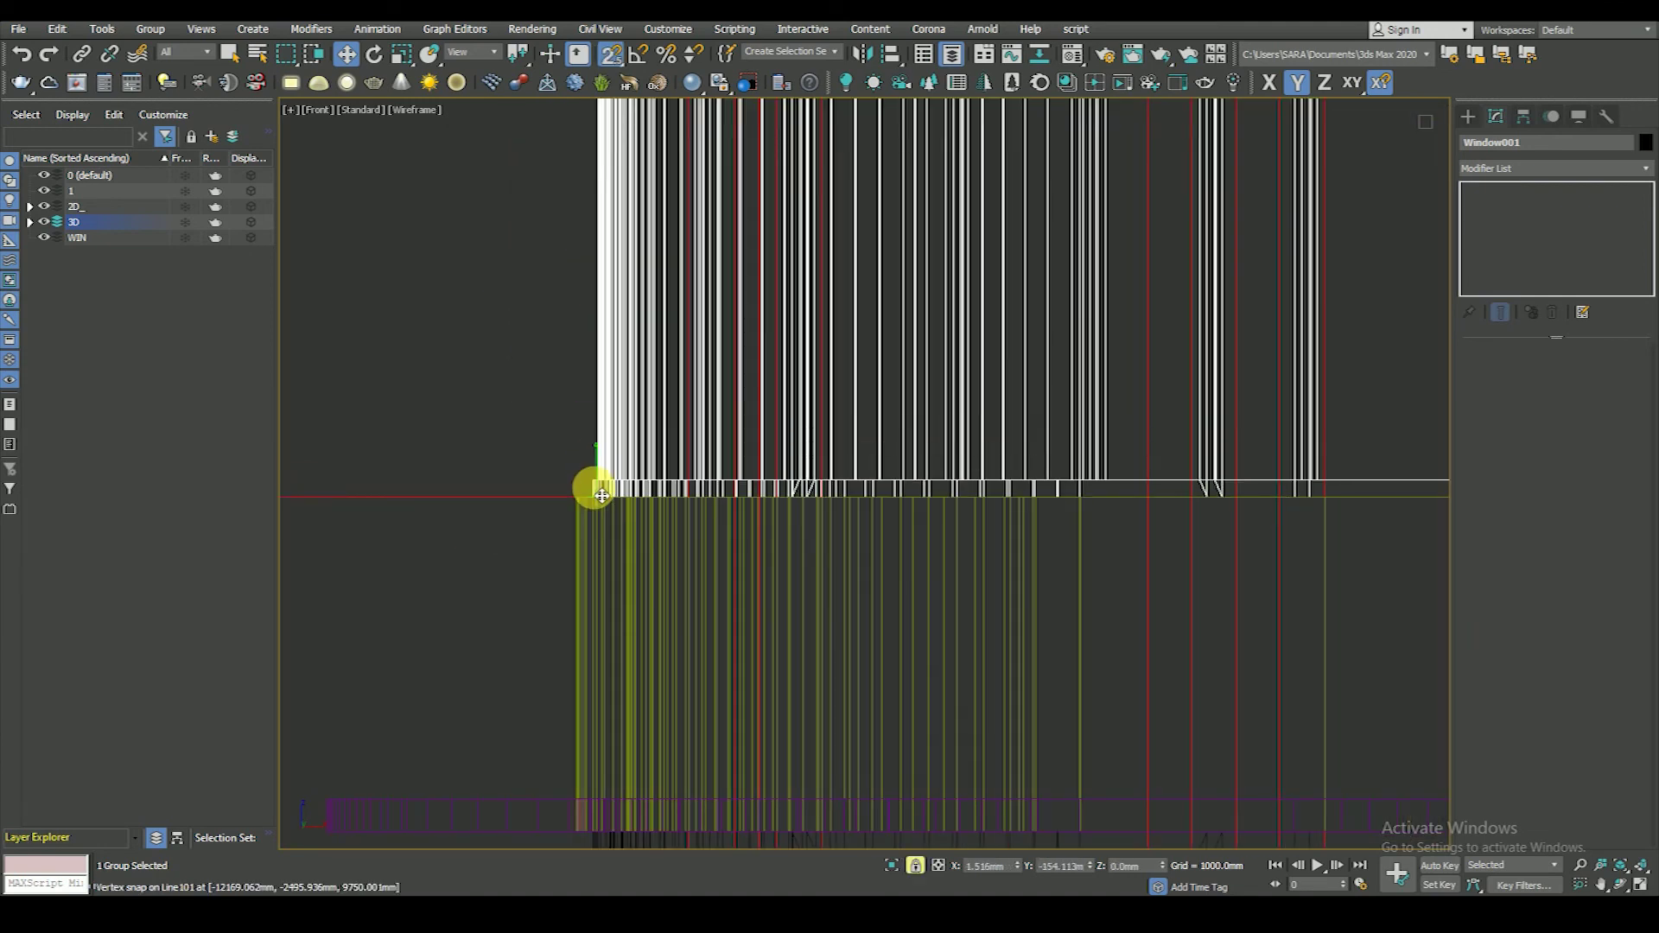
pyautogui.scroll(-3, 592, 481)
pyautogui.moveTo(677, 562); pyautogui.dragTo(614, 704, button='middle')
pyautogui.scroll(-1, 655, 623)
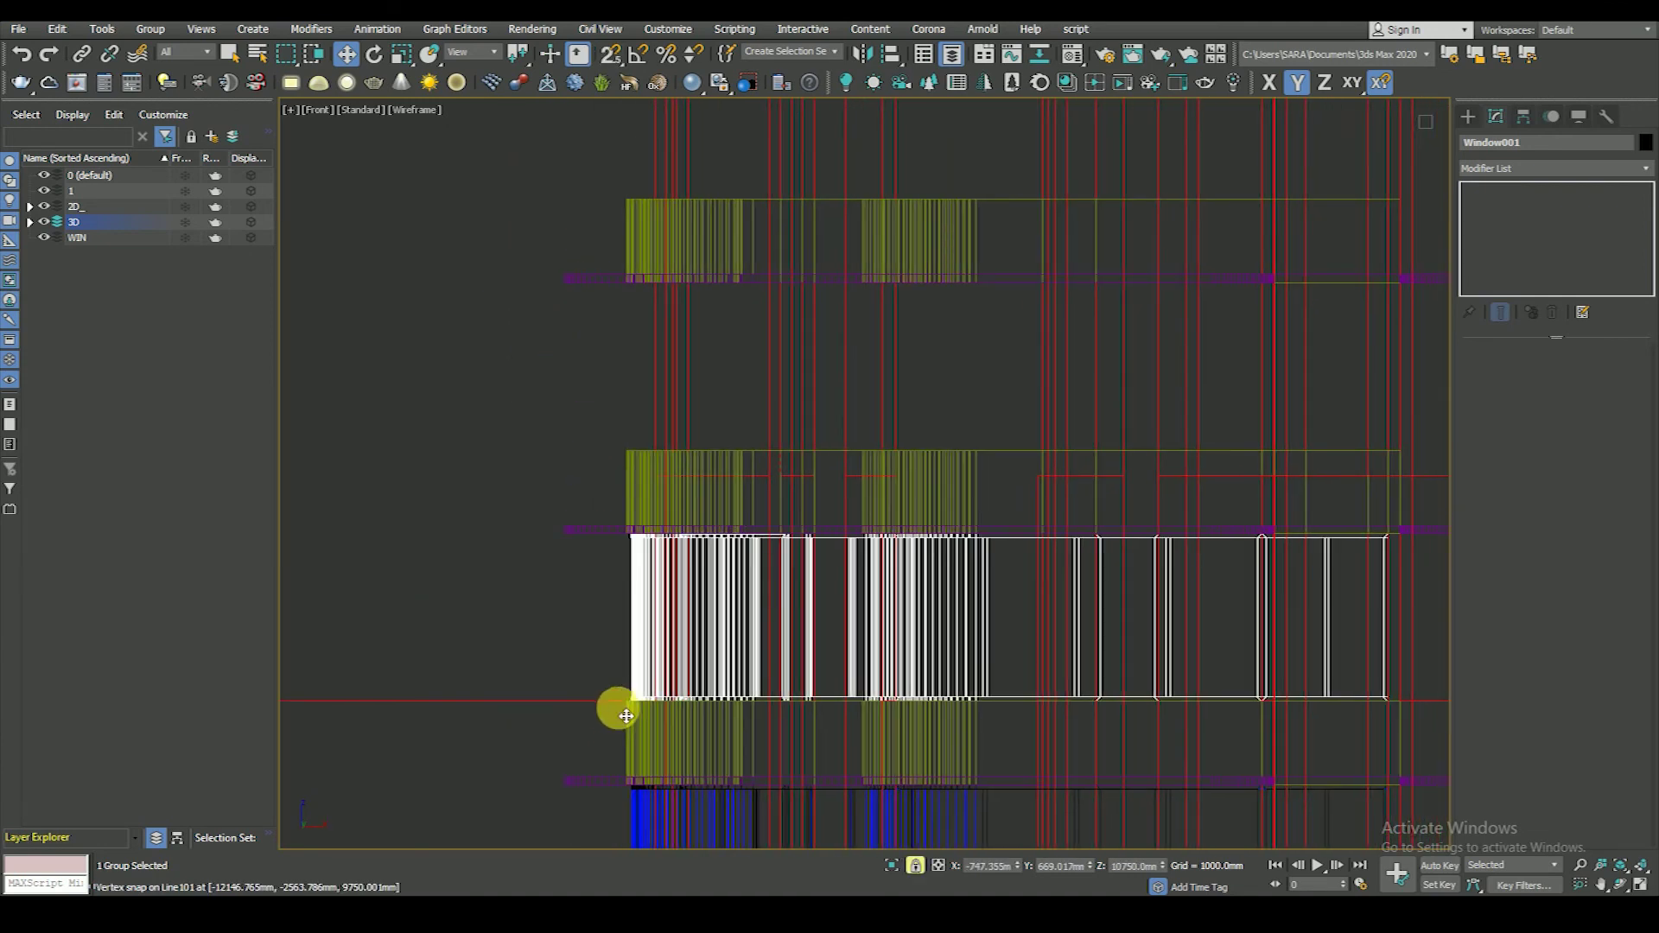
pyautogui.moveTo(615, 697); pyautogui.dragTo(624, 449)
pyautogui.tripleClick(875, 465)
pyautogui.click(832, 531)
# - Add three more snapped instanced copies of the window group, then more floors above
pyautogui.moveTo(774, 377)
pyautogui.mouseDown(button='middle')
pyautogui.moveTo(734, 621)
pyautogui.moveTo(755, 522)
pyautogui.mouseUp(button='middle')
pyautogui.moveTo(667, 429)
pyautogui.mouseDown()
pyautogui.moveTo(670, 689)
pyautogui.moveTo(661, 432)
pyautogui.mouseUp()
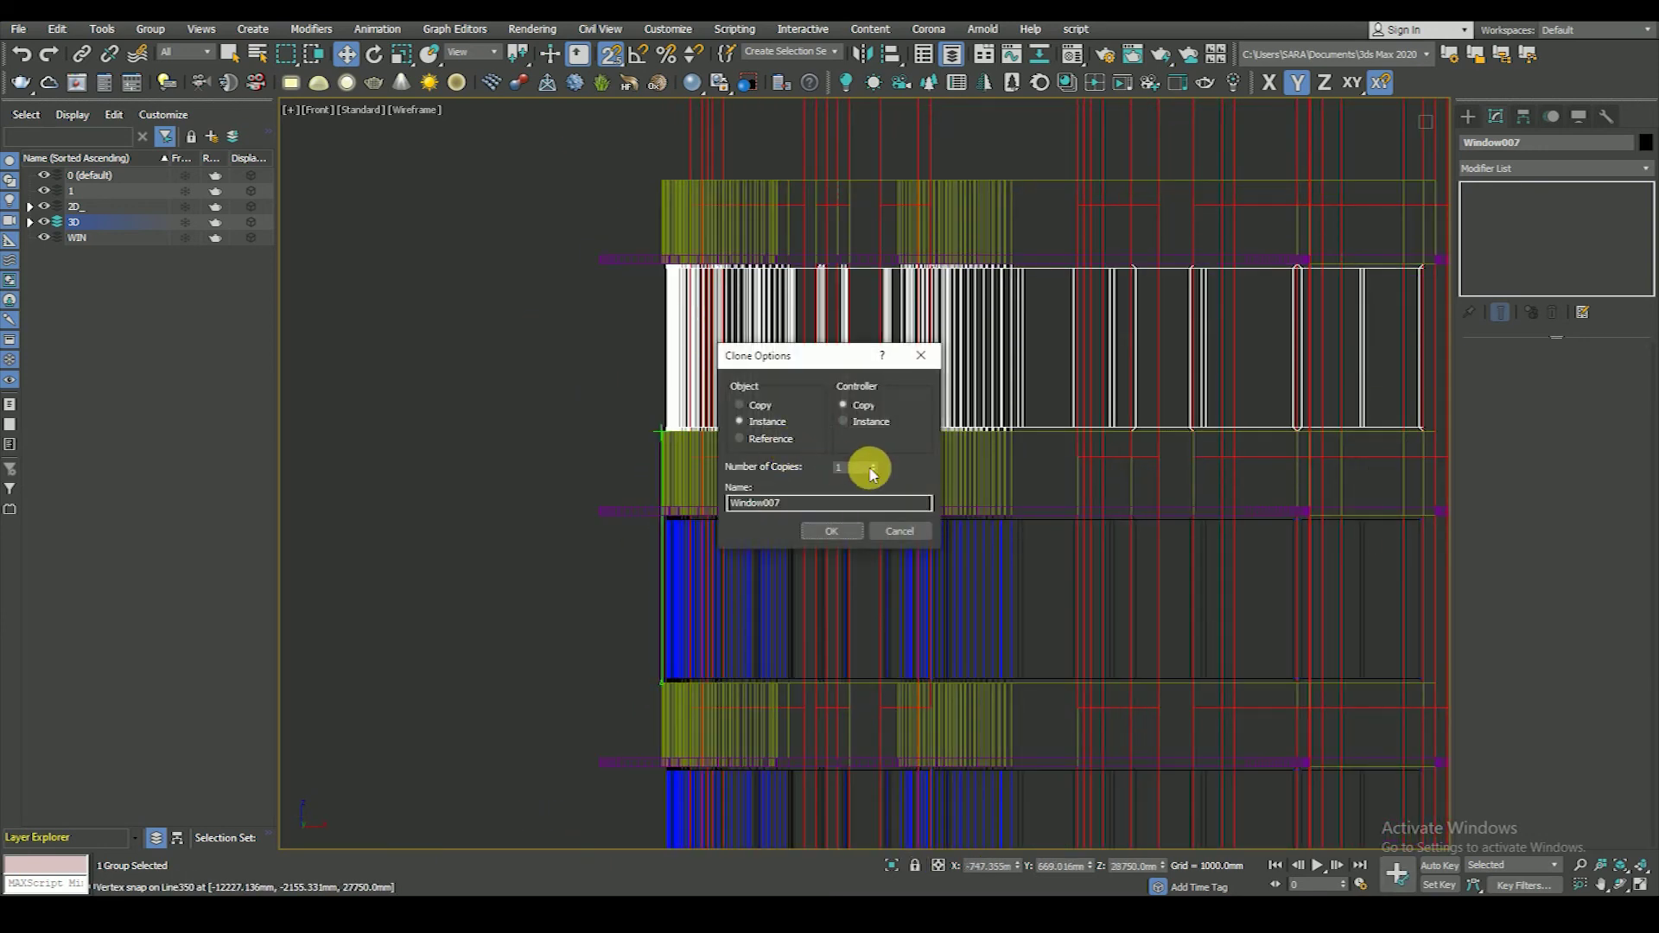
pyautogui.click(832, 531)
pyautogui.scroll(-3, 729, 582)
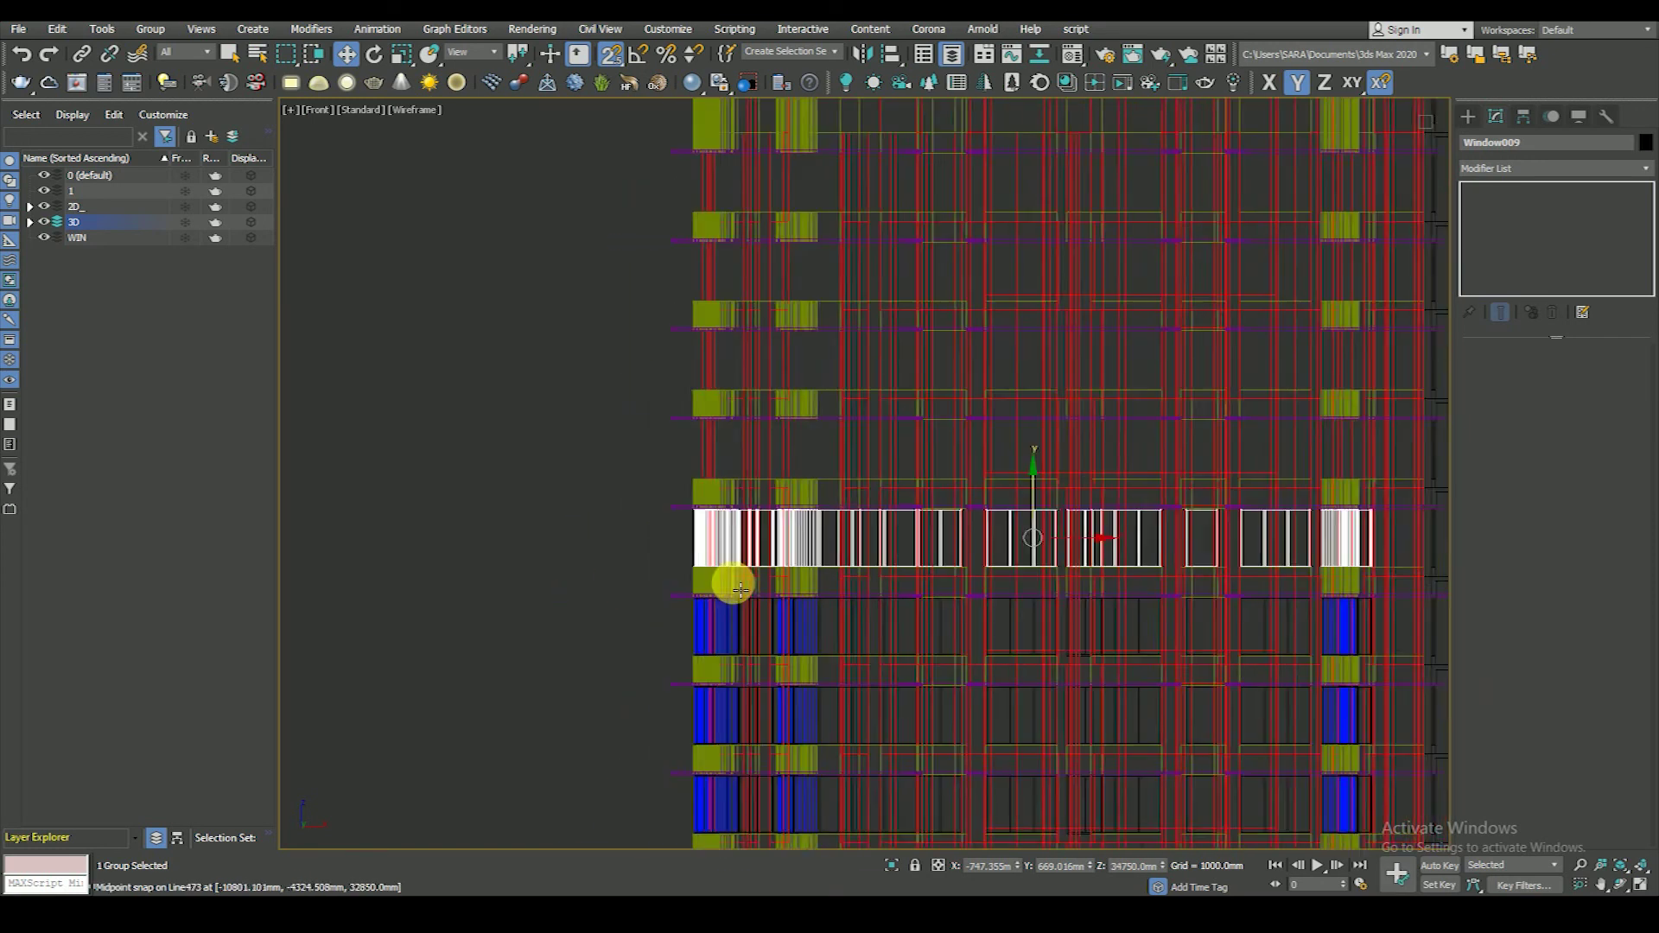
pyautogui.keyDown('shift'); pyautogui.moveTo(681, 639); pyautogui.dragTo(673, 498); pyautogui.keyUp('shift')
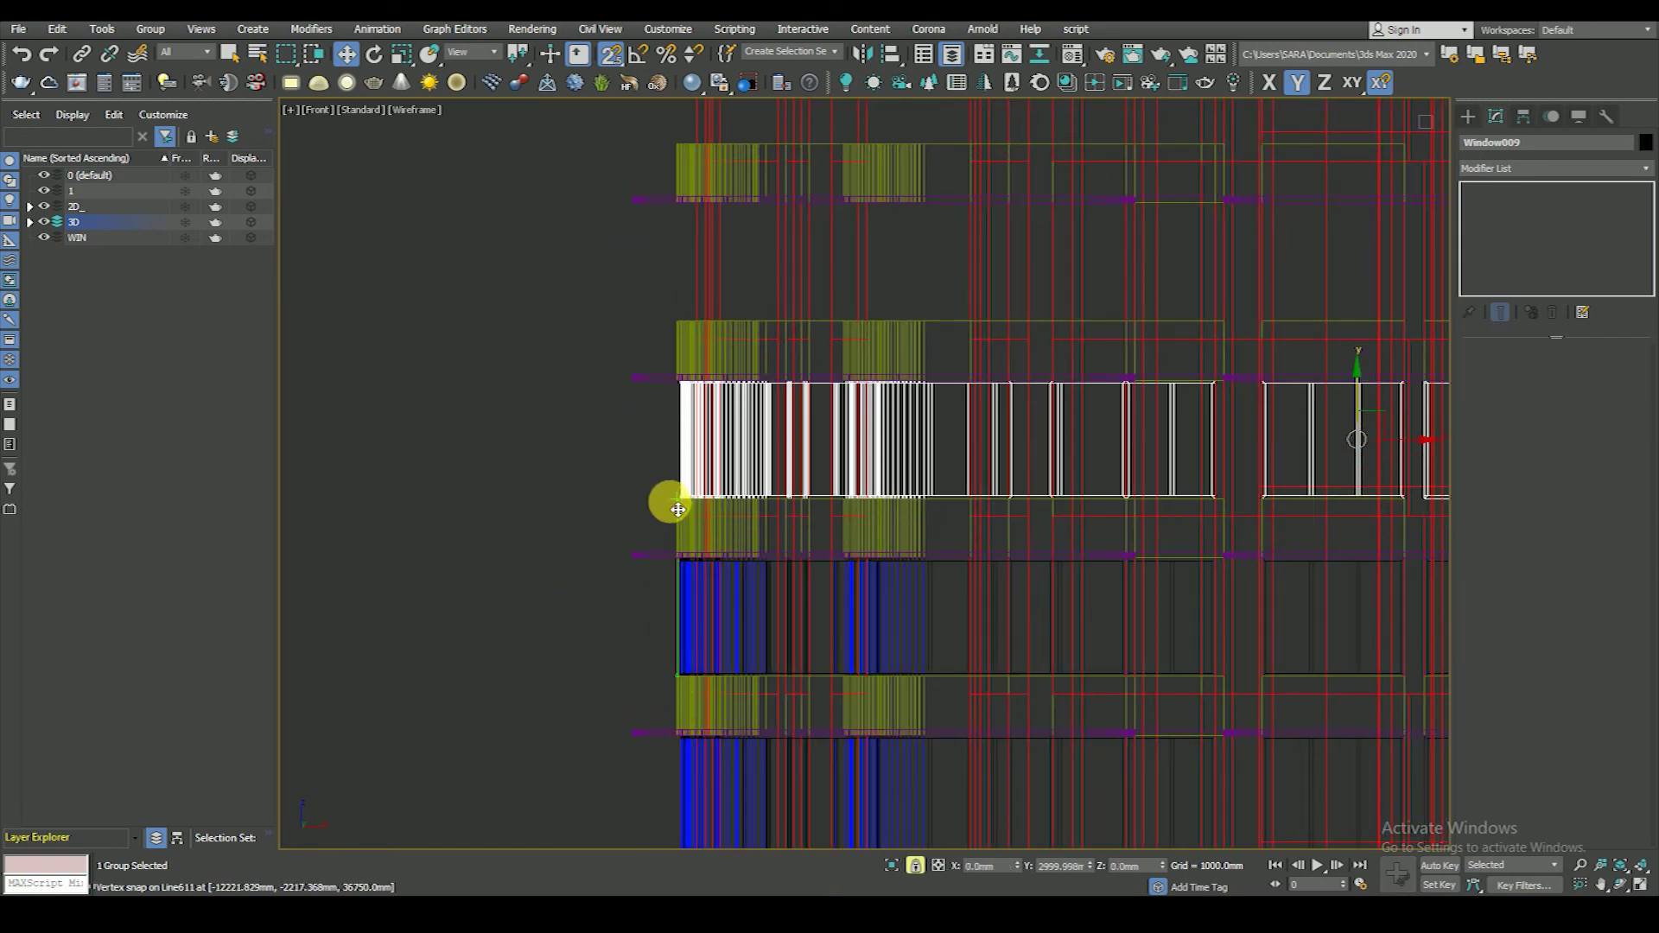
pyautogui.click(876, 464)
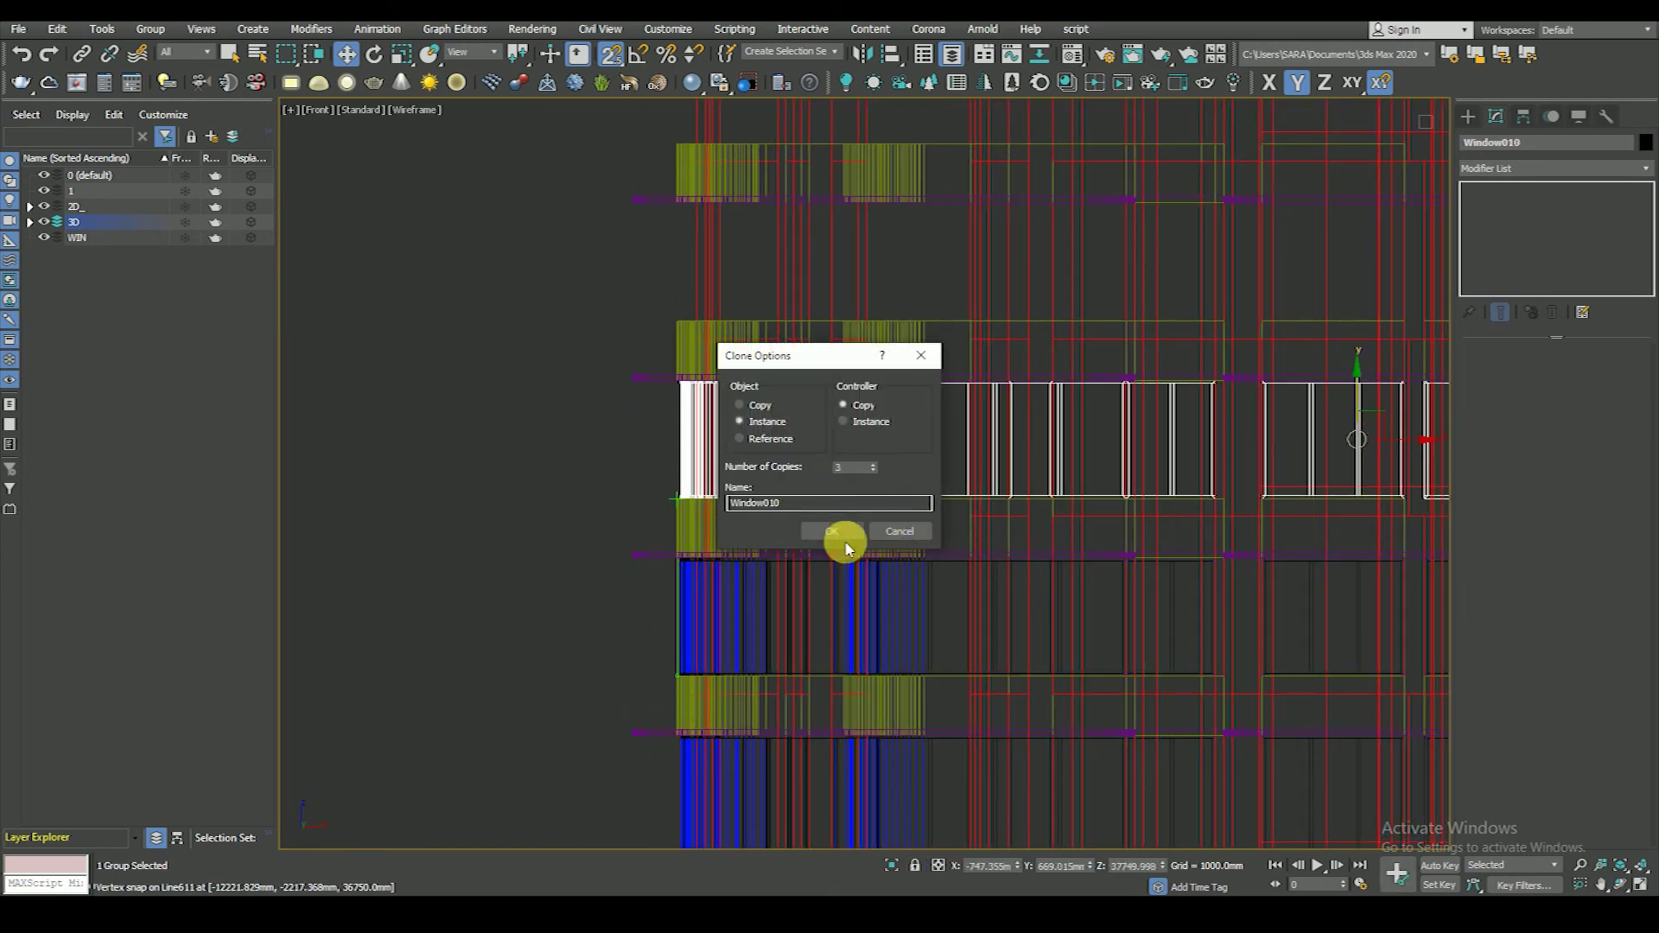
pyautogui.click(838, 532)
# - Instance the white window group up the remaining floors to level 14
pyautogui.scroll(-3, 763, 708)
pyautogui.scroll(3, 739, 577)
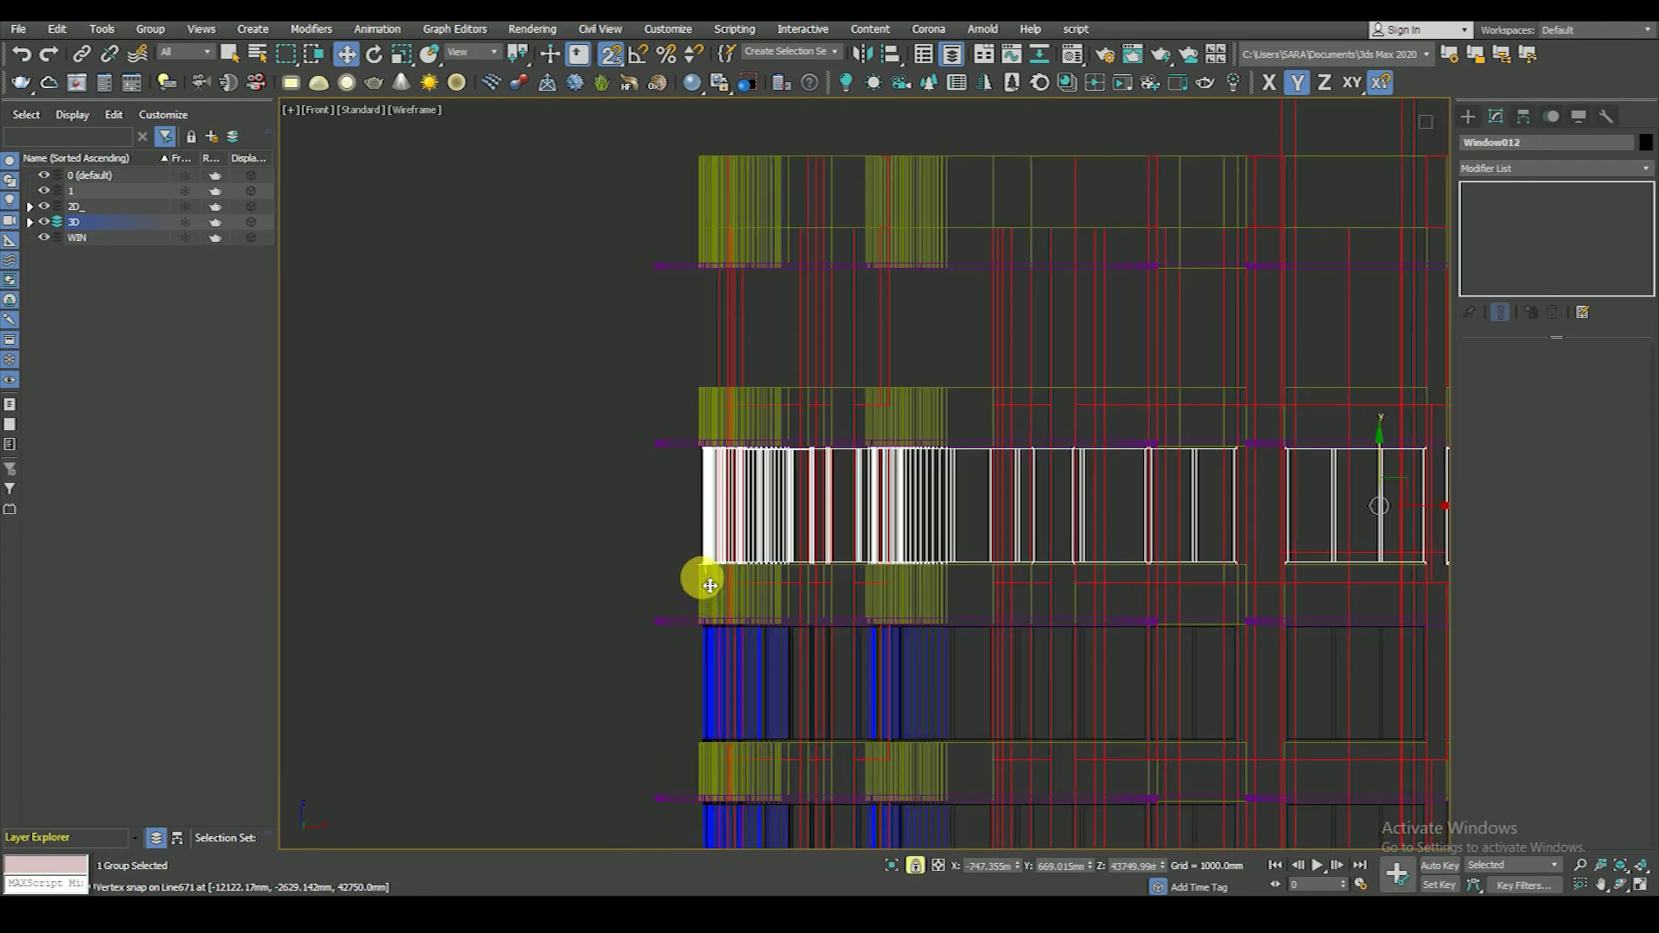
pyautogui.moveTo(704, 575); pyautogui.dragTo(707, 651, button='middle')
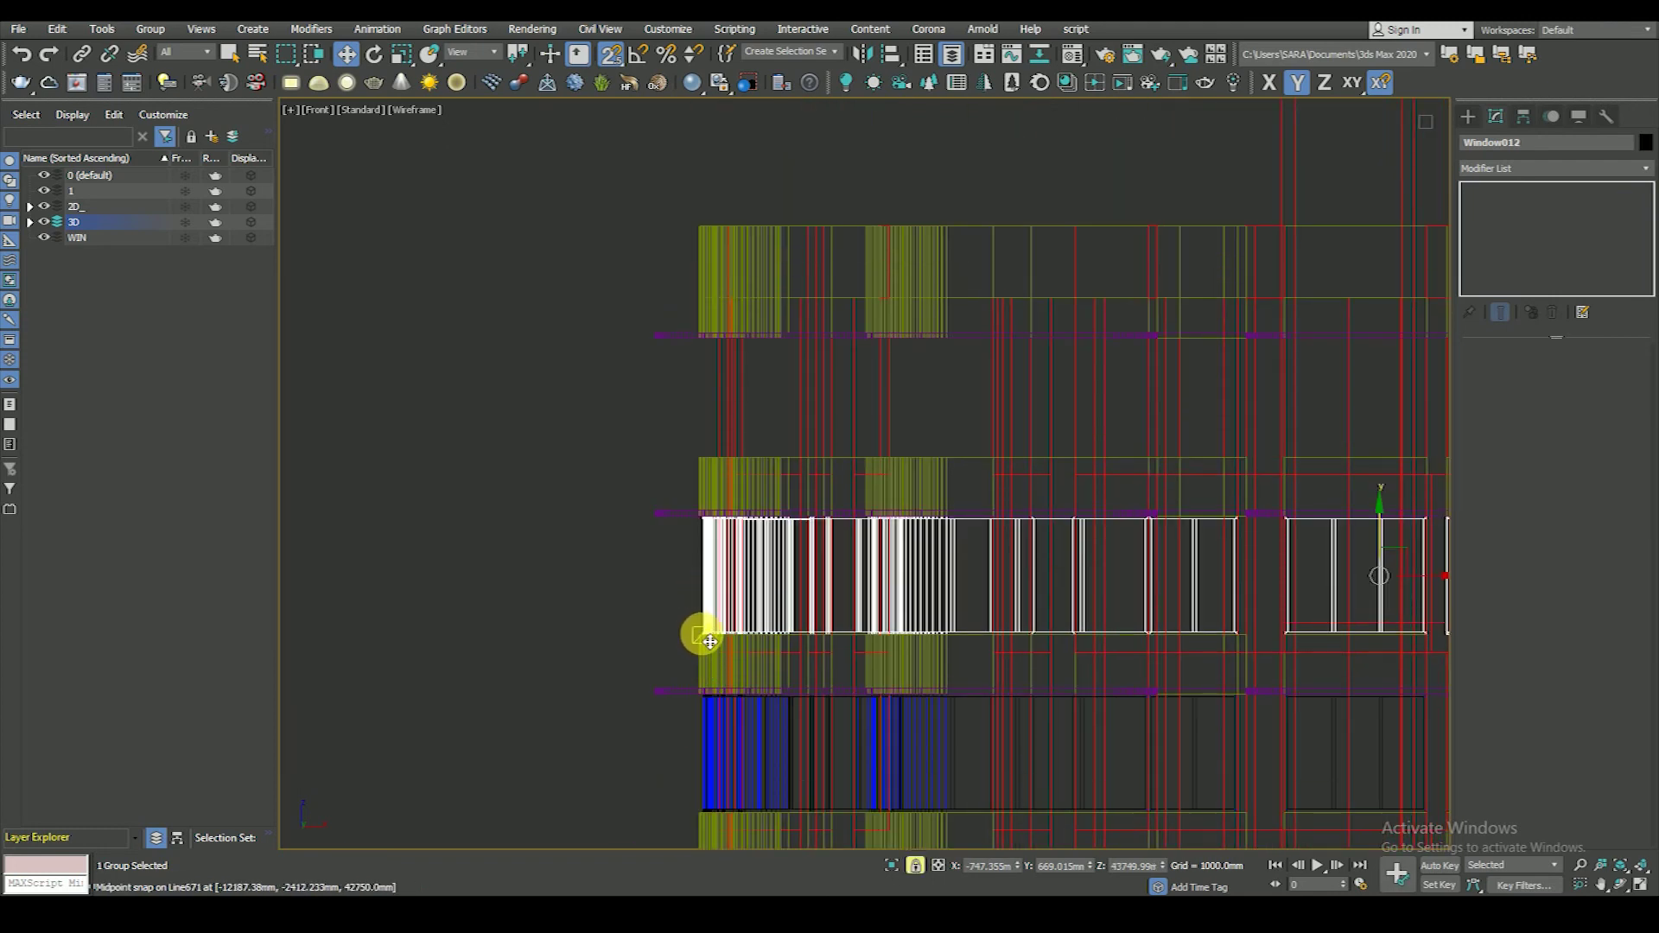
pyautogui.moveTo(692, 639); pyautogui.dragTo(707, 449)
pyautogui.click(816, 529)
pyautogui.scroll(-5, 797, 277)
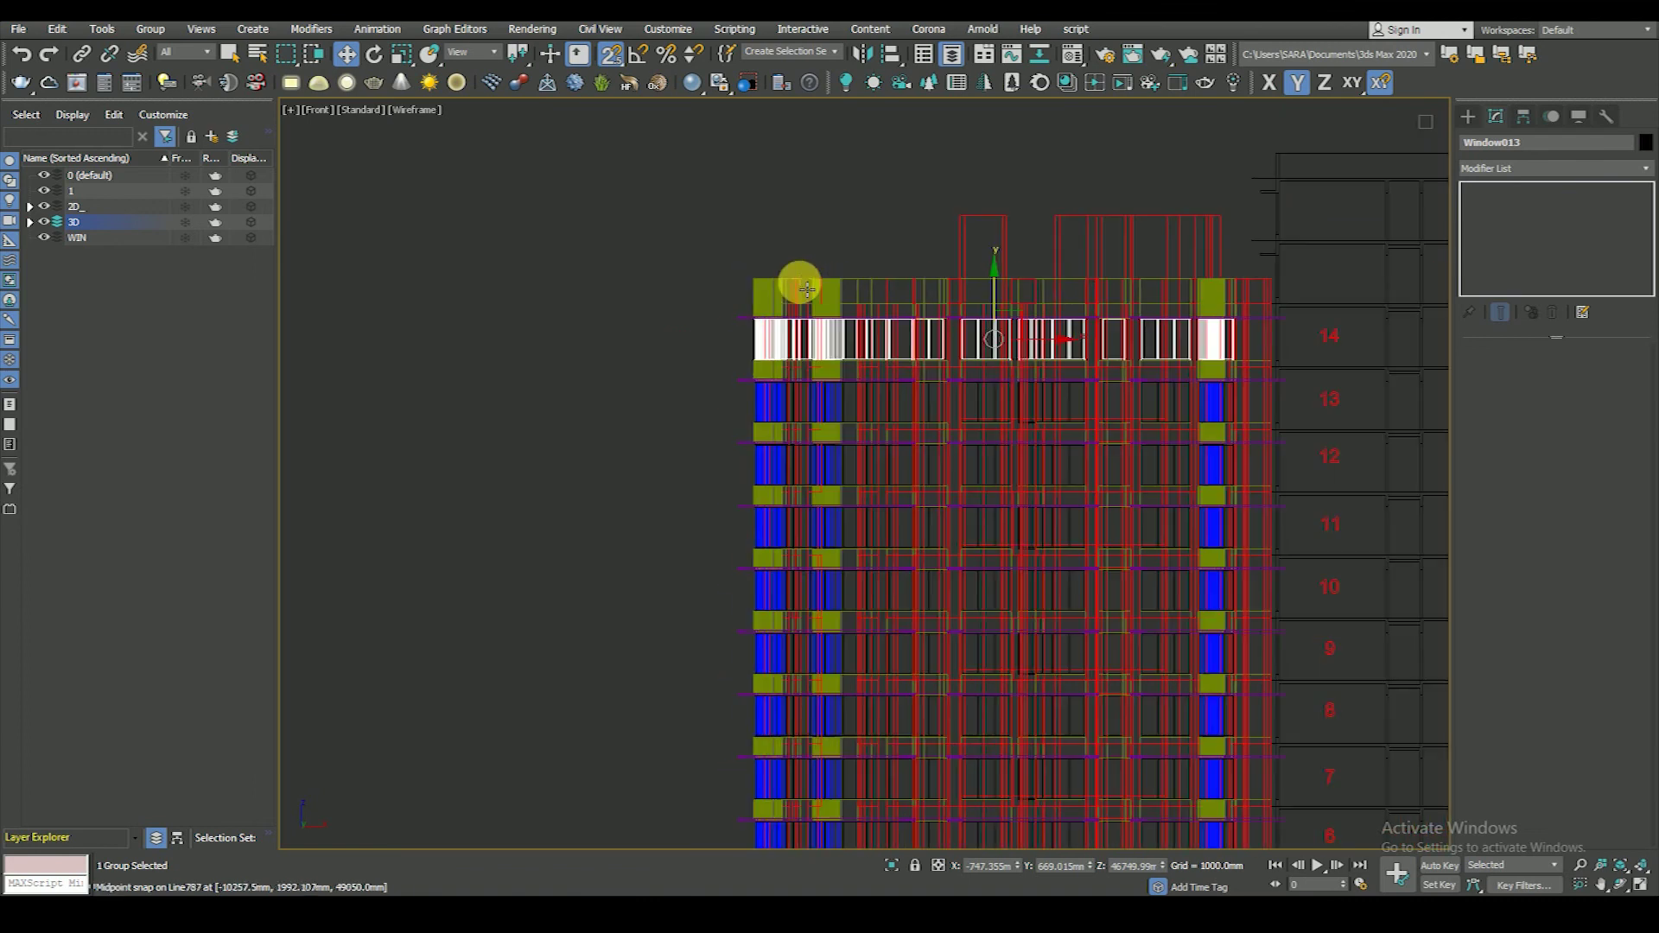
pyautogui.click(789, 215)
pyautogui.scroll(-2, 802, 289)
pyautogui.press('F3')
pyautogui.keyDown('alt'); pyautogui.moveTo(802, 290); pyautogui.dragTo(907, 511, button='middle'); pyautogui.keyUp('alt')
pyautogui.scroll(5, 907, 511)
# - Orbit in toward a balcony and inspect the facade with edged faces shown
pyautogui.keyDown('alt'); pyautogui.moveTo(1018, 485); pyautogui.dragTo(994, 562, button='middle'); pyautogui.keyUp('alt')
pyautogui.scroll(2, 1147, 481)
pyautogui.scroll(-3, 1147, 481)
pyautogui.moveTo(899, 481)
pyautogui.keyDown('alt'); pyautogui.mouseDown(button='middle')
pyautogui.moveTo(890, 574)
pyautogui.moveTo(648, 374)
pyautogui.mouseUp(button='middle'); pyautogui.keyUp('alt')
pyautogui.scroll(5, 722, 354)
pyautogui.press('F4')
pyautogui.scroll(-4, 780, 381)
pyautogui.press('F3')
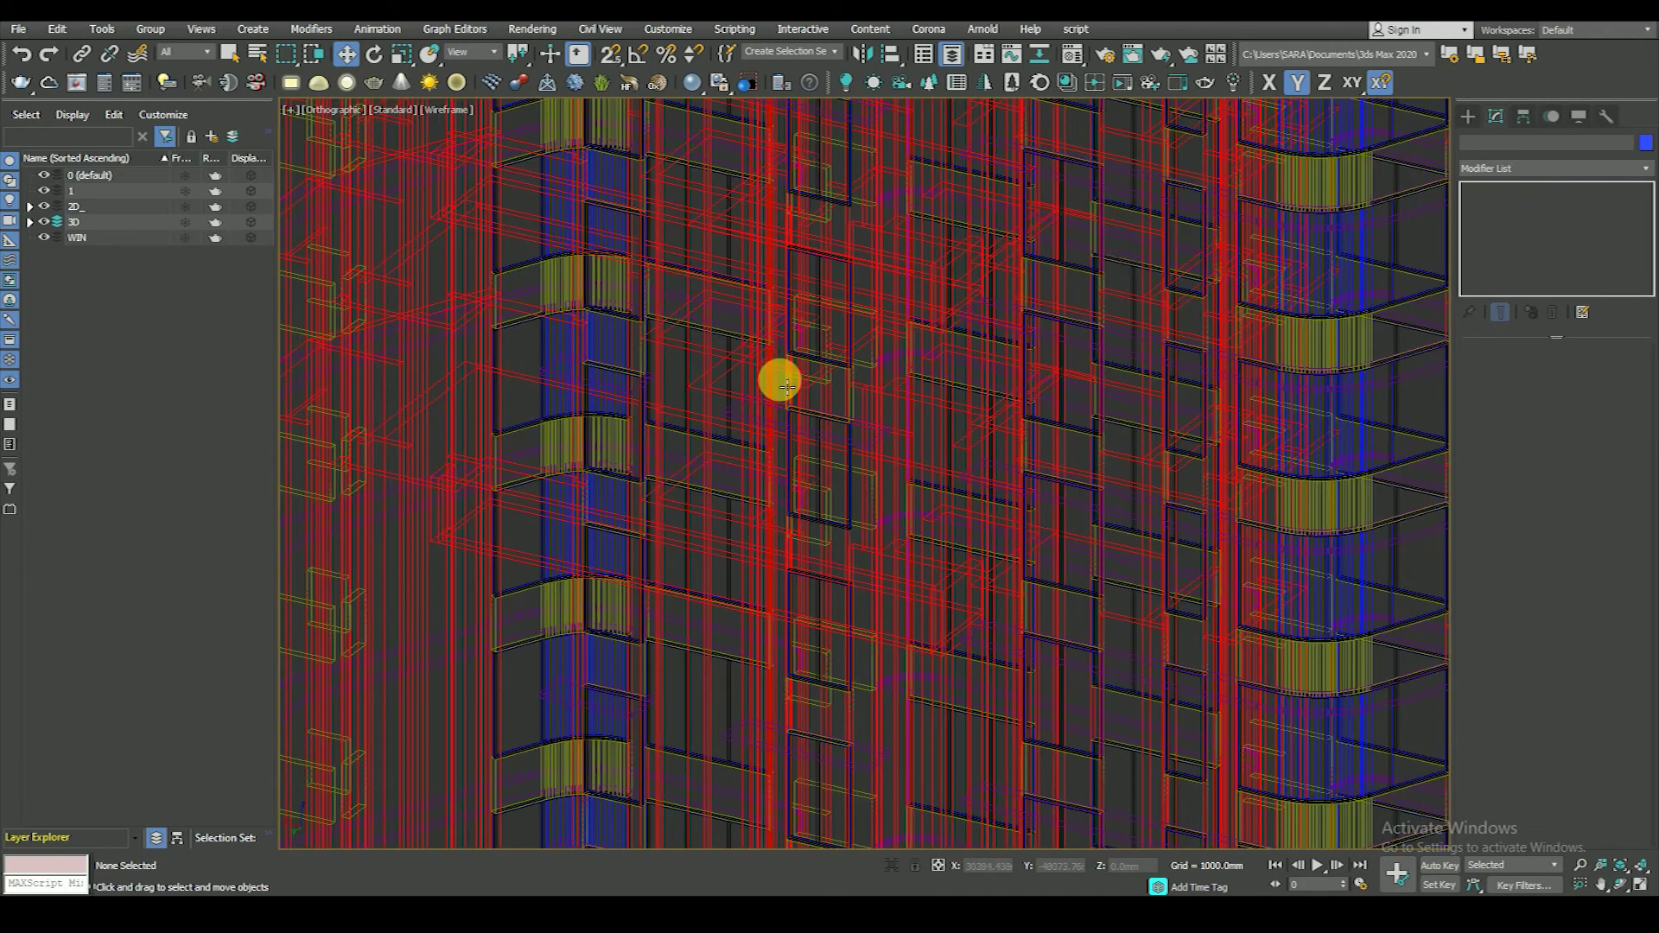
pyautogui.press('F3')
pyautogui.scroll(4, 786, 381)
pyautogui.scroll(-2, 808, 386)
pyautogui.scroll(-1, 916, 484)
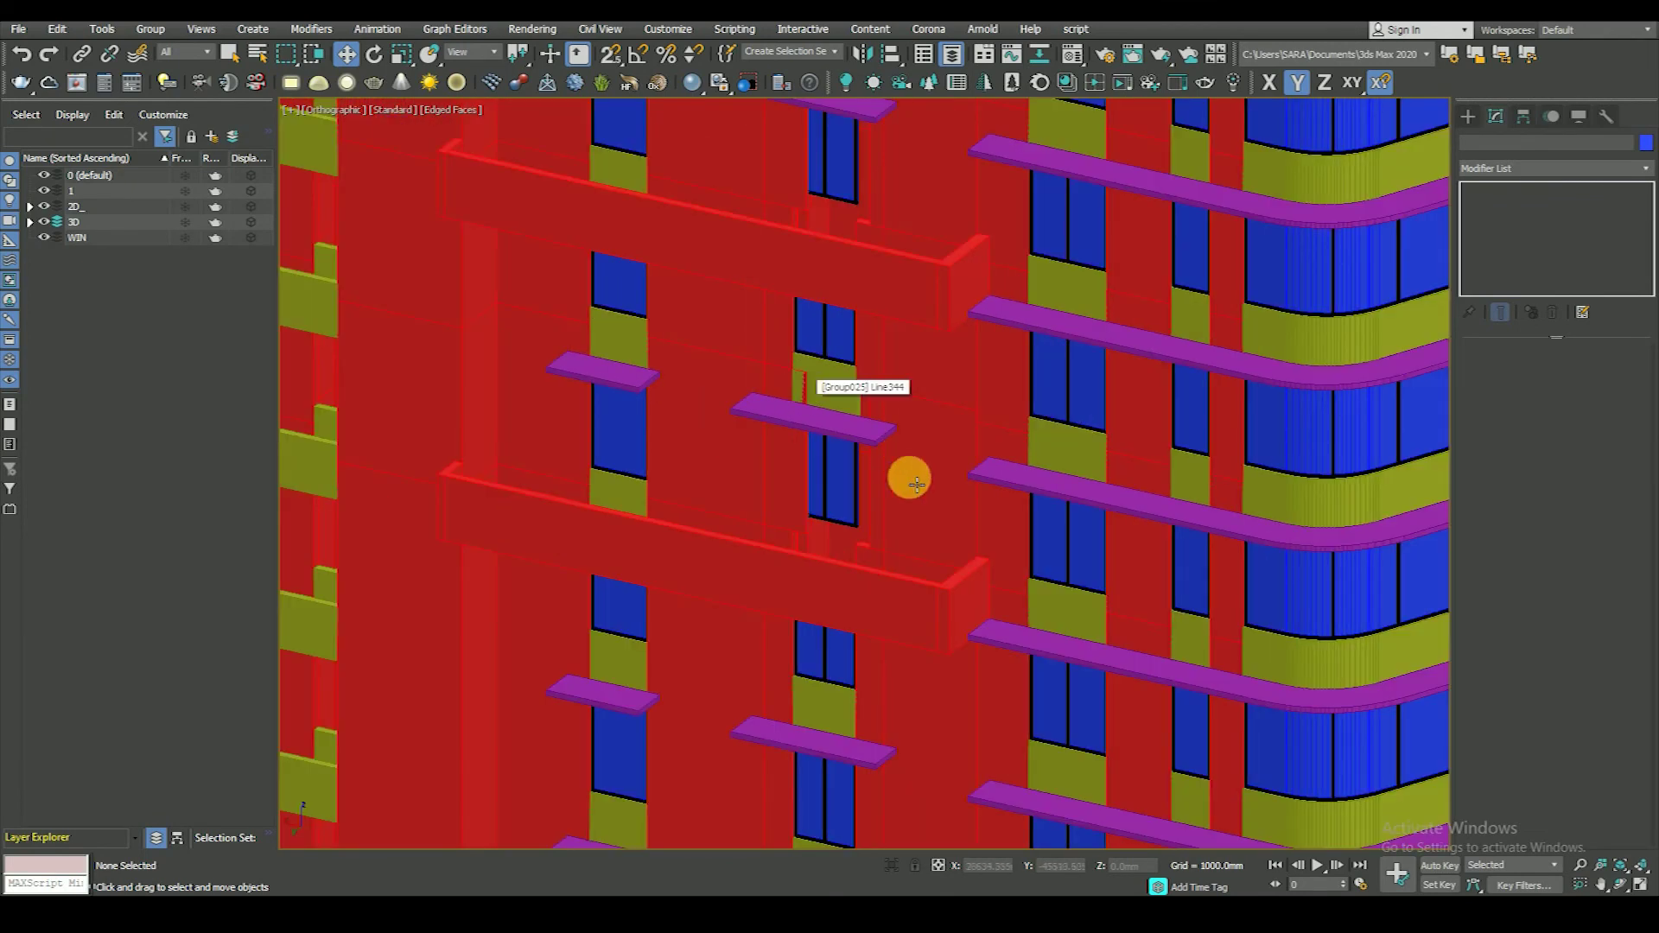
pyautogui.moveTo(876, 468); pyautogui.dragTo(855, 449, button='middle')
pyautogui.scroll(-3, 886, 420)
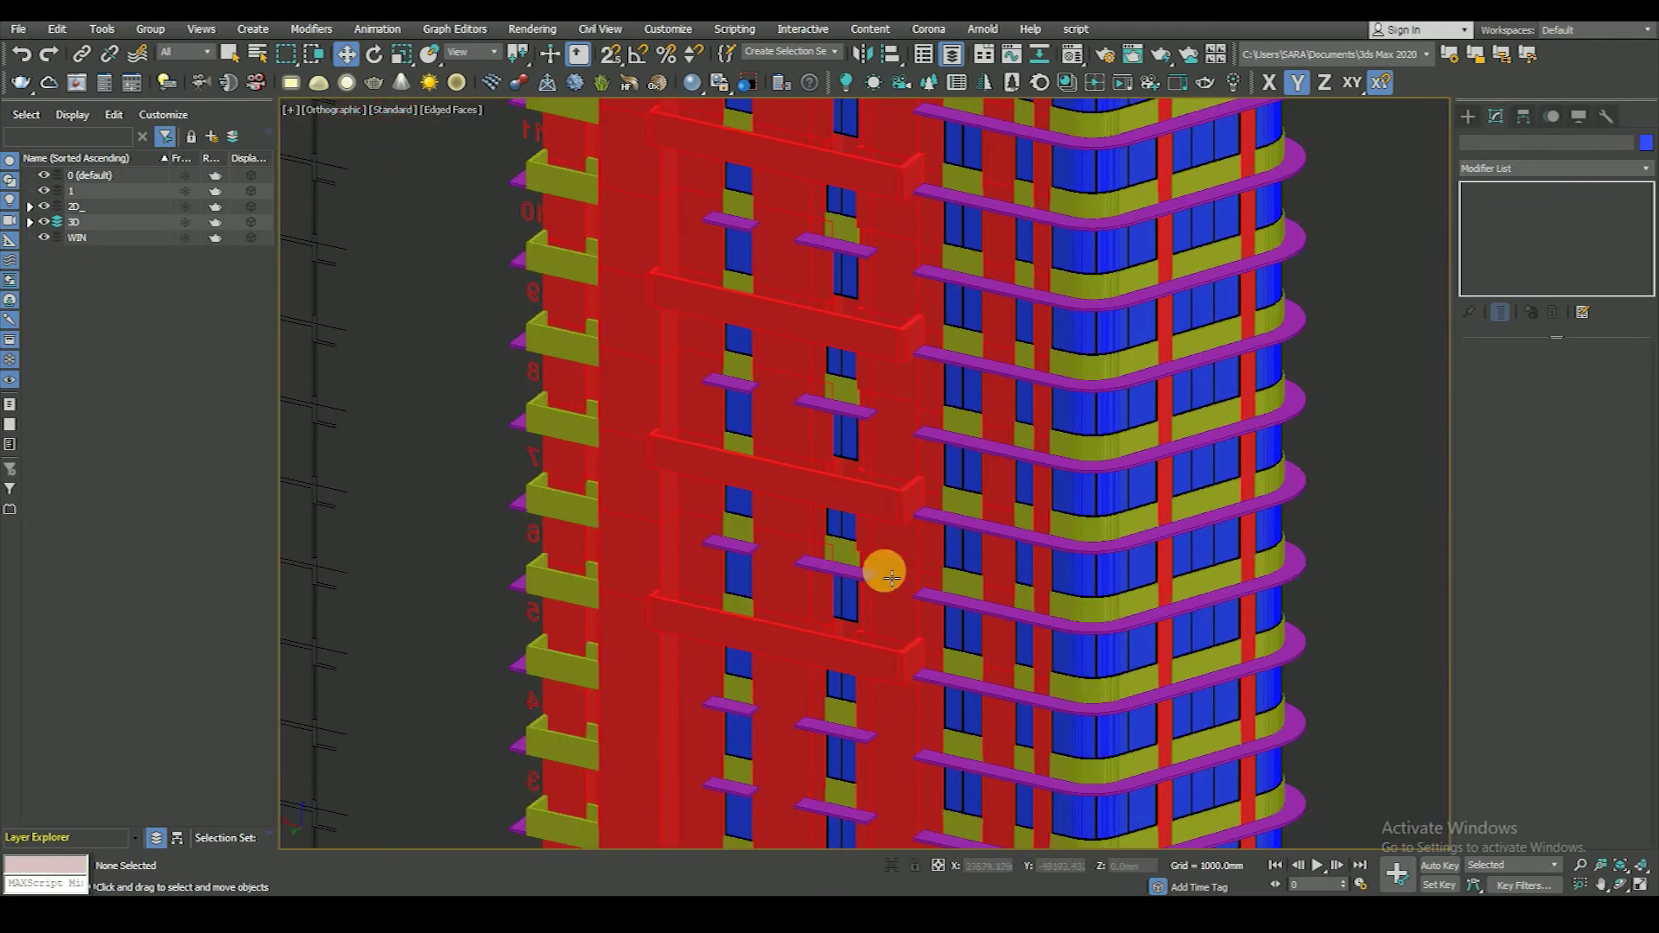
pyautogui.moveTo(705, 403); pyautogui.dragTo(785, 481, button='middle')
pyautogui.scroll(3, 794, 493)
# - Select balcony group Group025 and orbit around to view the curved corner
pyautogui.click(793, 491)
pyautogui.scroll(-3, 802, 481)
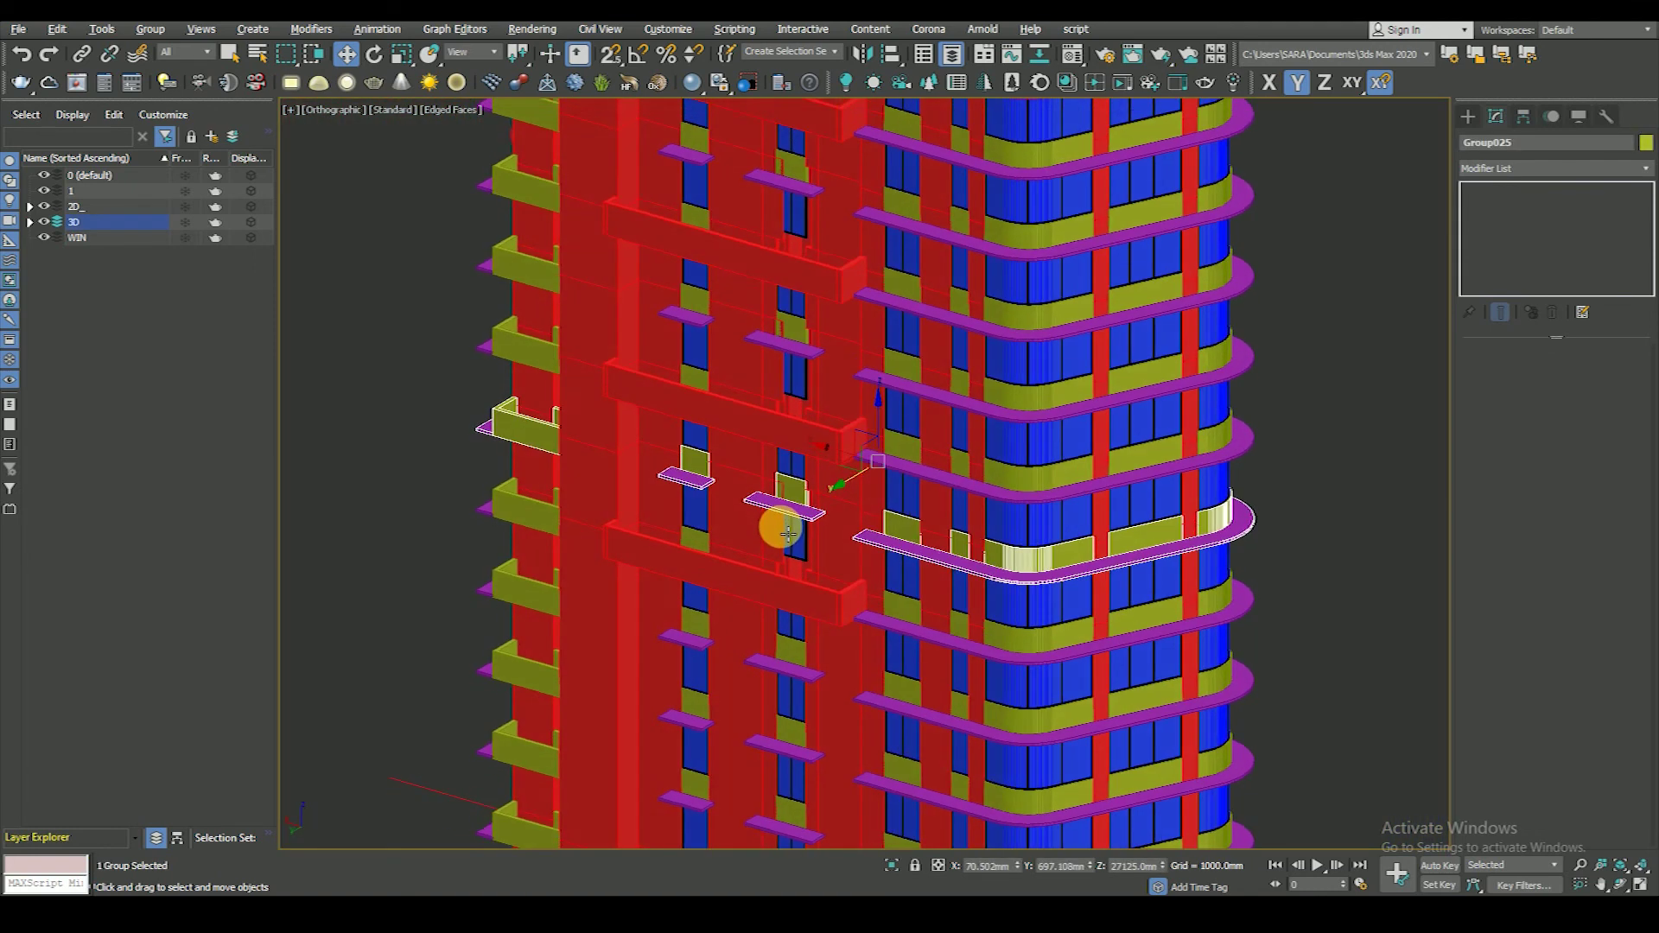
pyautogui.scroll(2, 788, 600)
pyautogui.scroll(-1, 793, 593)
pyautogui.scroll(2, 959, 564)
pyautogui.moveTo(959, 563)
pyautogui.keyDown('alt'); pyautogui.mouseDown(button='middle')
pyautogui.moveTo(918, 544)
pyautogui.moveTo(977, 504)
pyautogui.moveTo(985, 523)
pyautogui.moveTo(930, 555)
pyautogui.mouseUp(button='middle'); pyautogui.keyUp('alt')
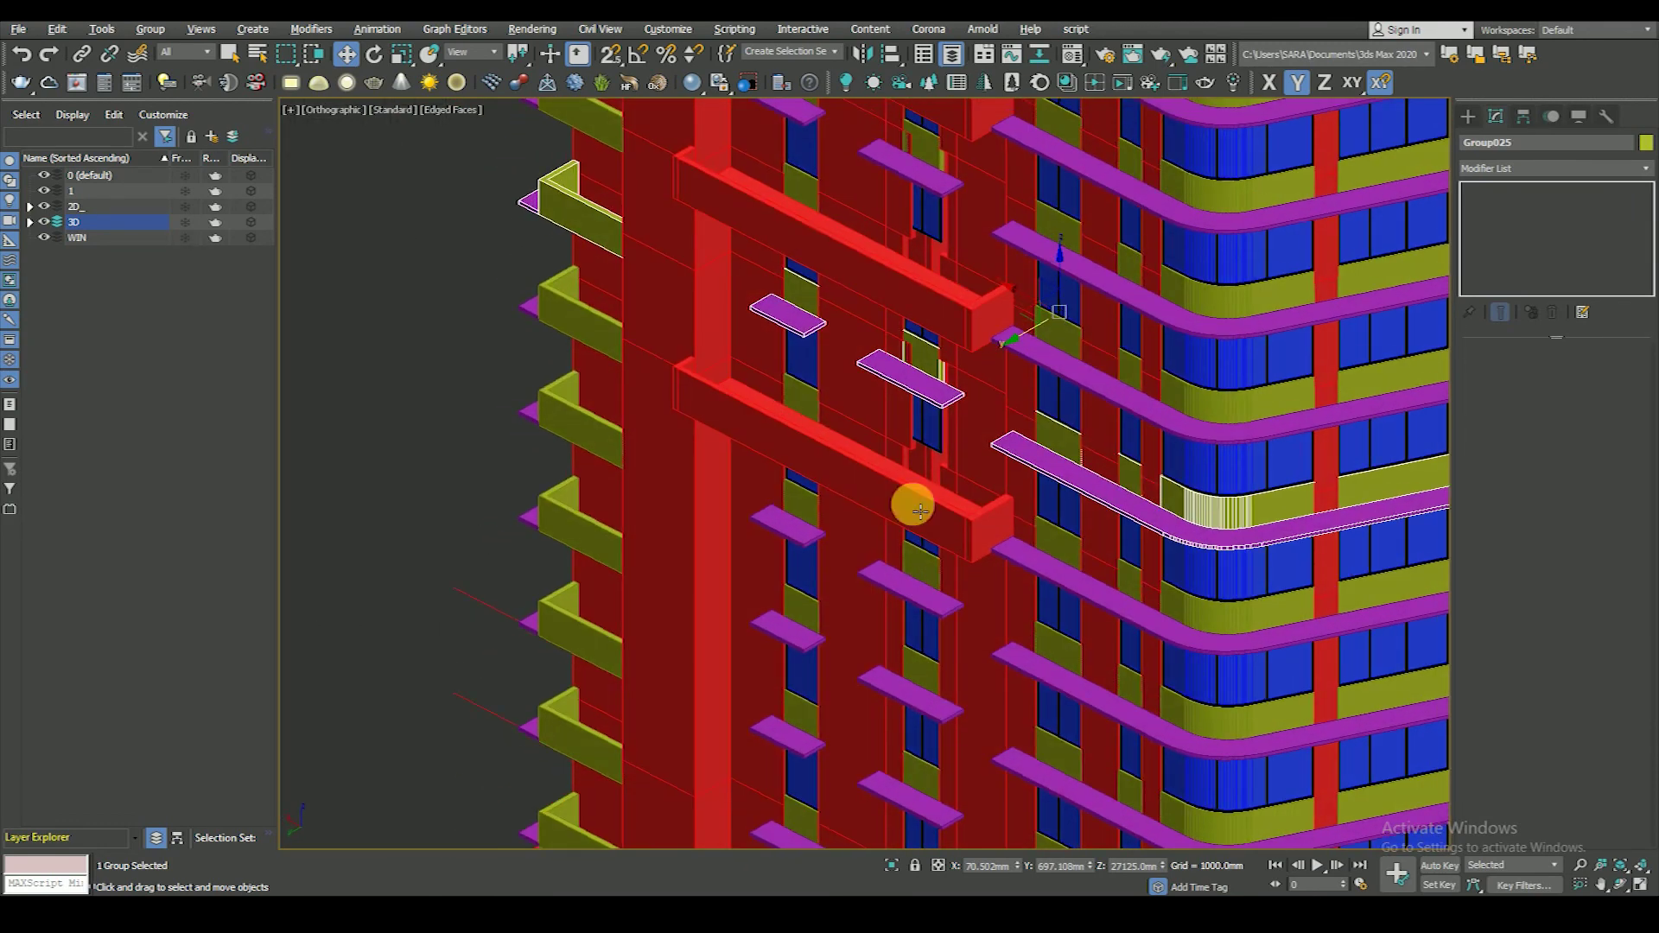
pyautogui.scroll(2, 930, 452)
pyautogui.scroll(-2, 922, 433)
pyautogui.moveTo(922, 433)
pyautogui.keyDown('alt'); pyautogui.mouseDown(button='middle')
pyautogui.moveTo(961, 510)
pyautogui.moveTo(822, 530)
pyautogui.moveTo(548, 508)
pyautogui.mouseUp(button='middle'); pyautogui.keyUp('alt')
pyautogui.scroll(-3, 959, 500)
# - Clear the selection and switch to the top-down plan view
pyautogui.hotkey('ctrl', 'd')
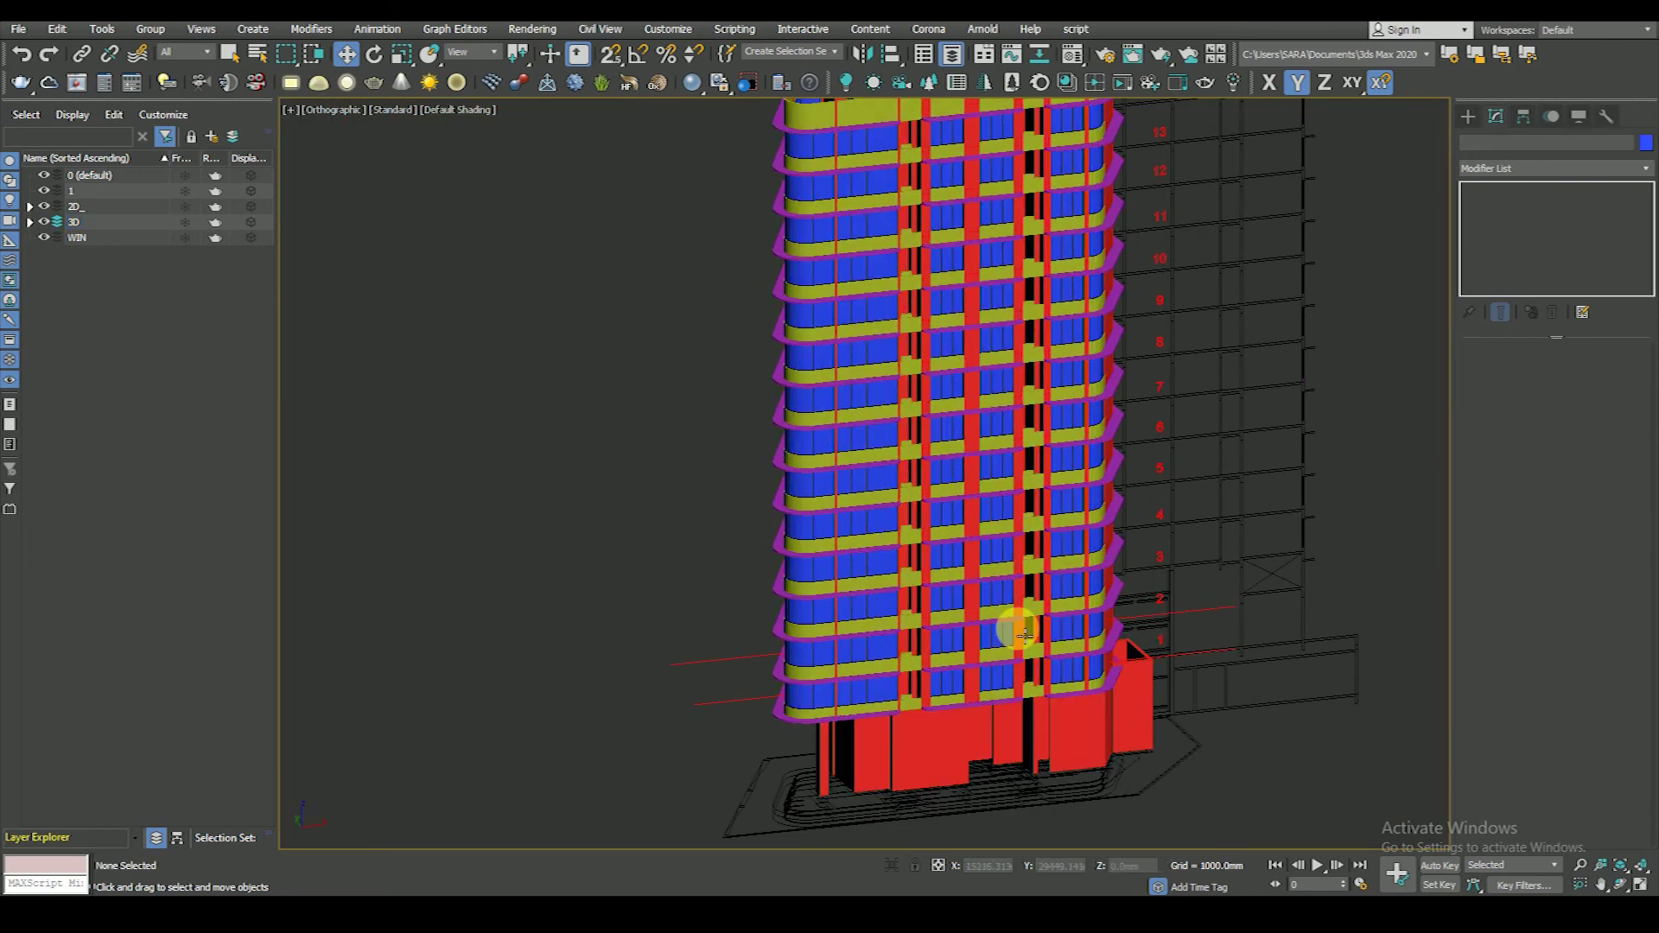
pyautogui.press('t')
pyautogui.scroll(1, 956, 622)
pyautogui.scroll(-4, 986, 562)
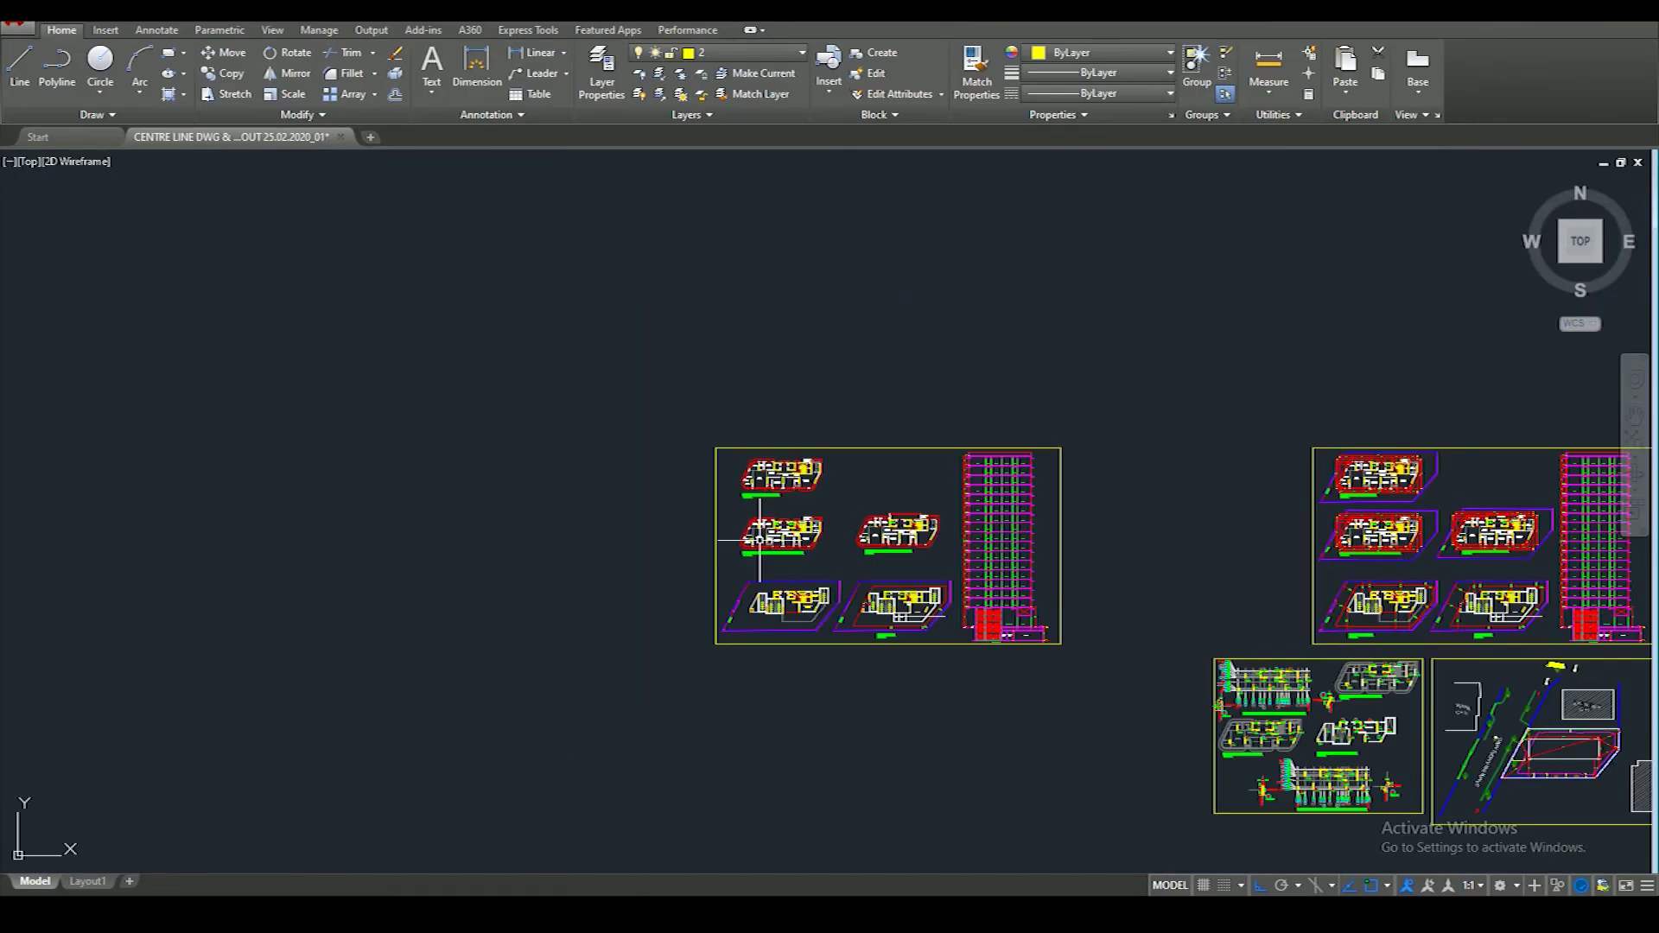
pyautogui.moveTo(1114, 644); pyautogui.dragTo(860, 548, button='middle')
pyautogui.scroll(5, 1244, 627)
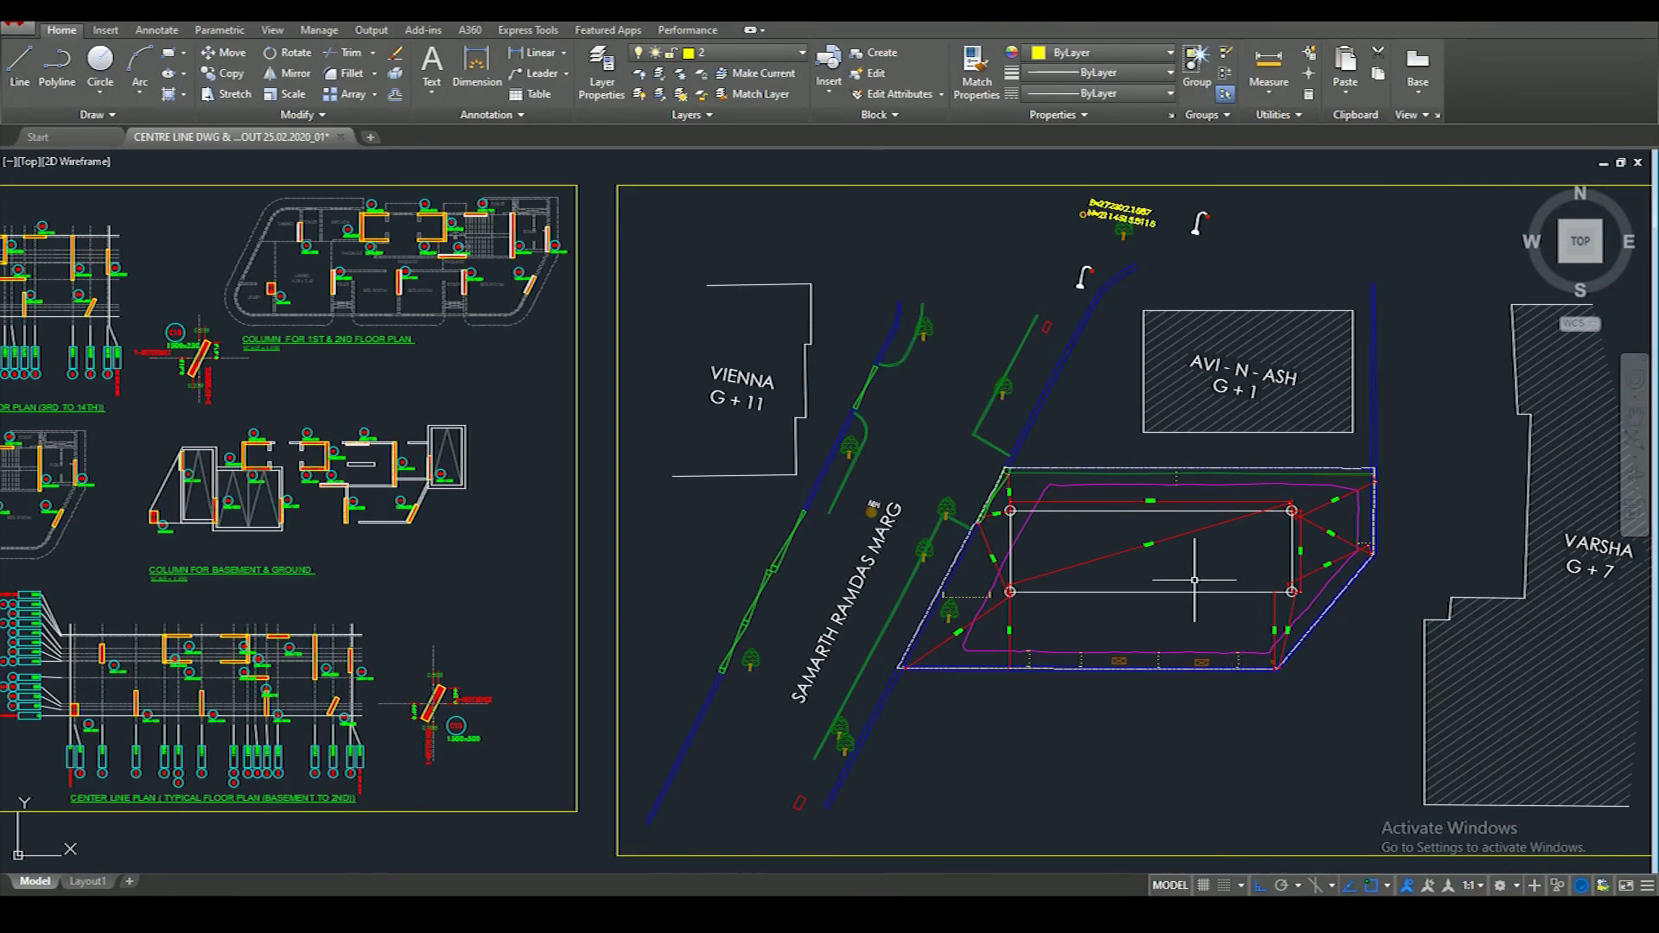
pyautogui.scroll(2, 1194, 580)
pyautogui.scroll(-2, 1163, 601)
pyautogui.scroll(-2, 1164, 602)
pyautogui.scroll(-8, 1037, 622)
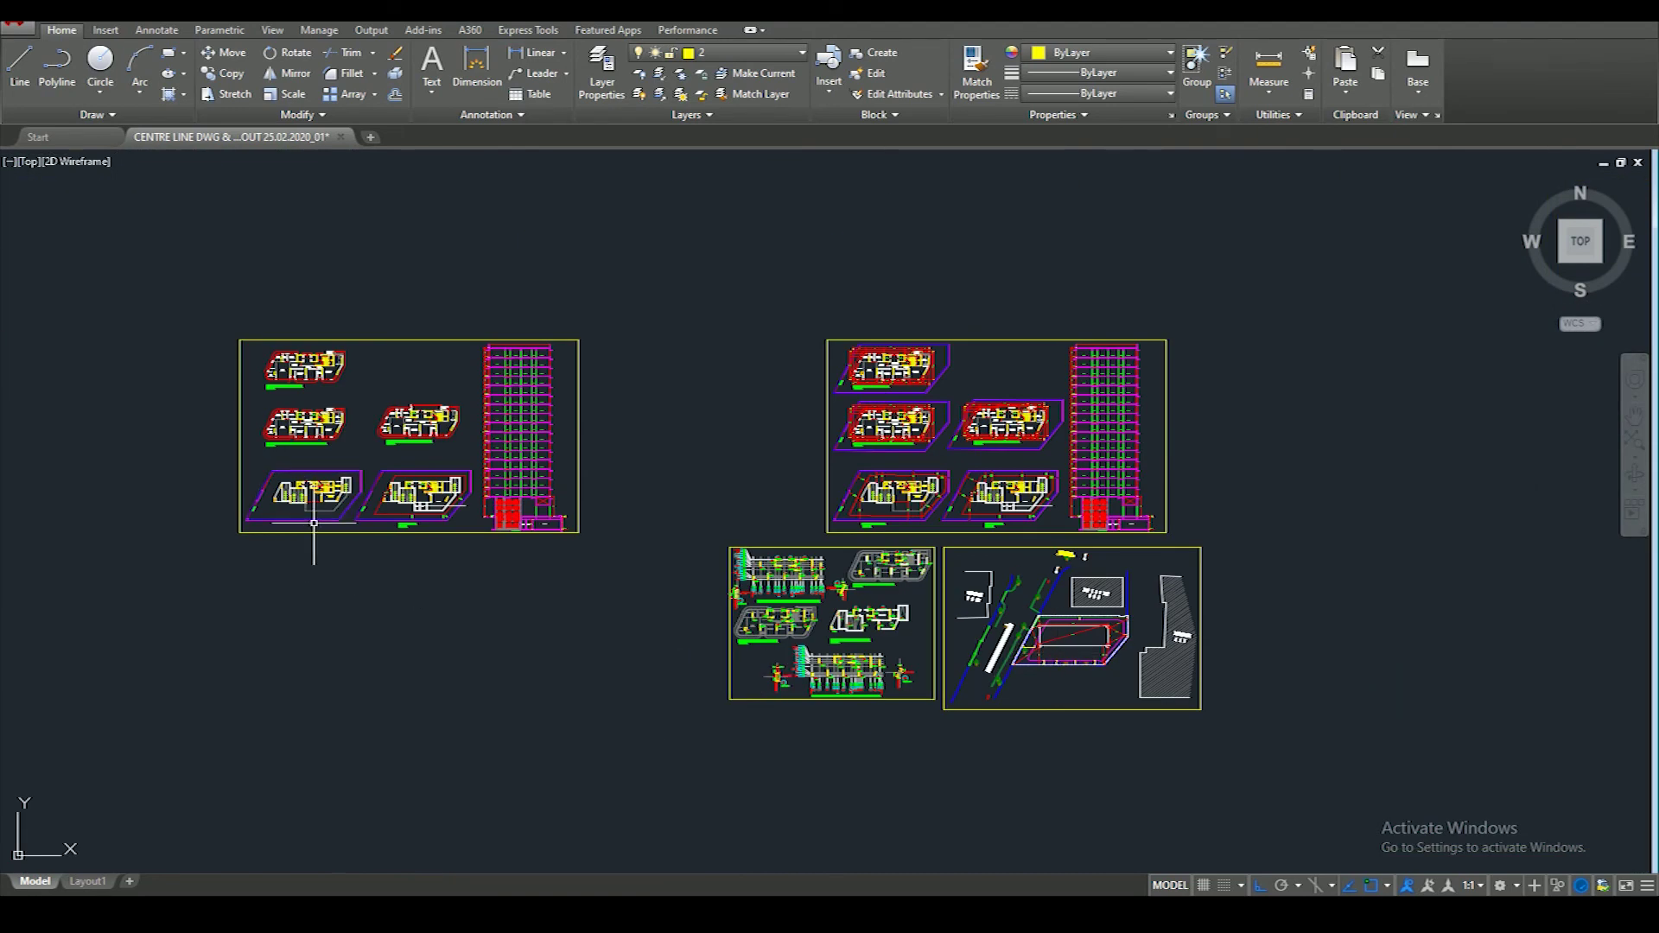
pyautogui.scroll(4, 283, 517)
pyautogui.scroll(2, 294, 506)
pyautogui.scroll(-2, 295, 802)
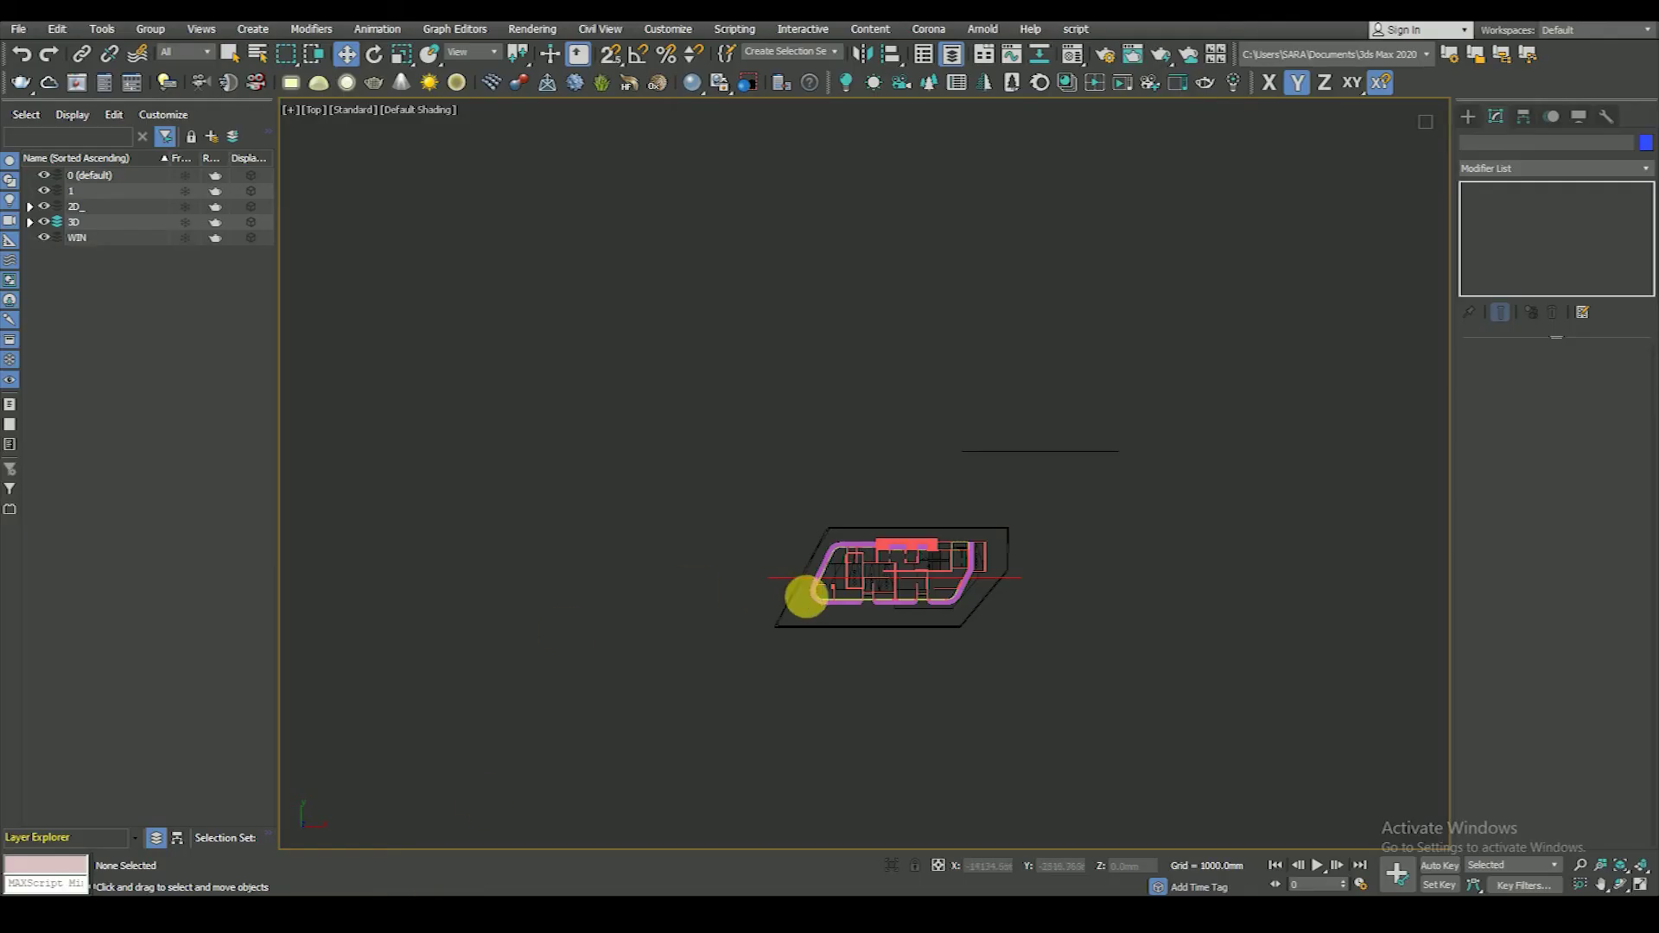
pyautogui.scroll(4, 890, 586)
pyautogui.scroll(-3, 893, 596)
# - Orbit and zoom up to the tower roof with edged faces shown
pyautogui.keyDown('alt'); pyautogui.moveTo(893, 597); pyautogui.dragTo(919, 530, button='middle'); pyautogui.keyUp('alt')
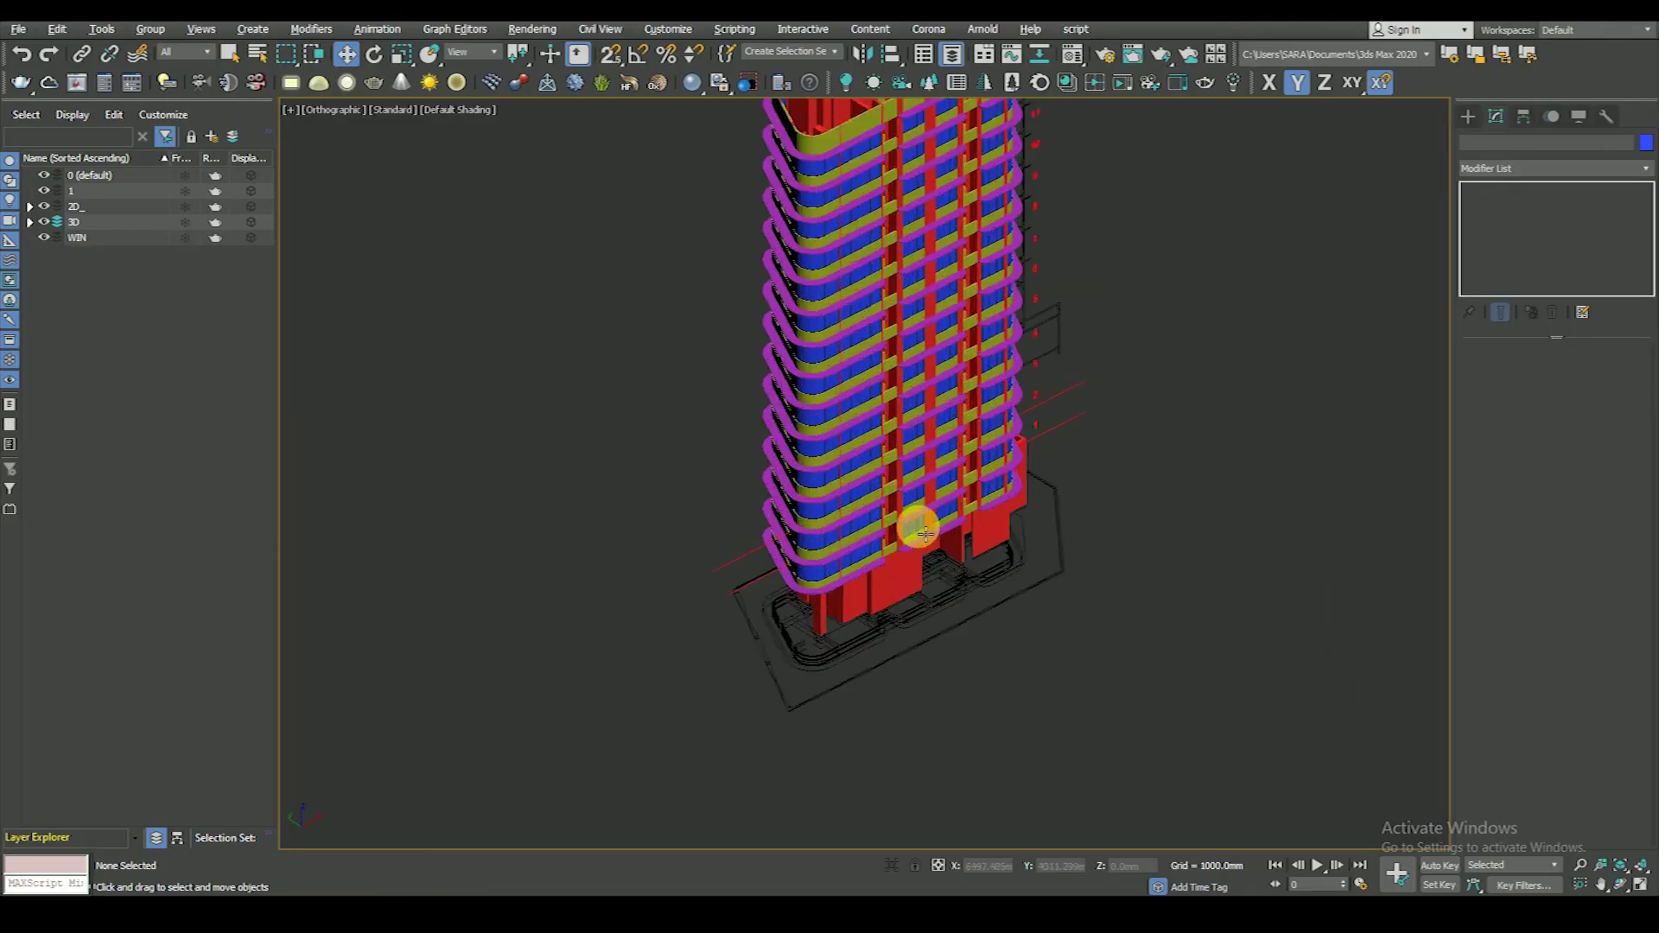
pyautogui.scroll(3, 919, 530)
pyautogui.scroll(4, 859, 493)
pyautogui.scroll(-5, 864, 484)
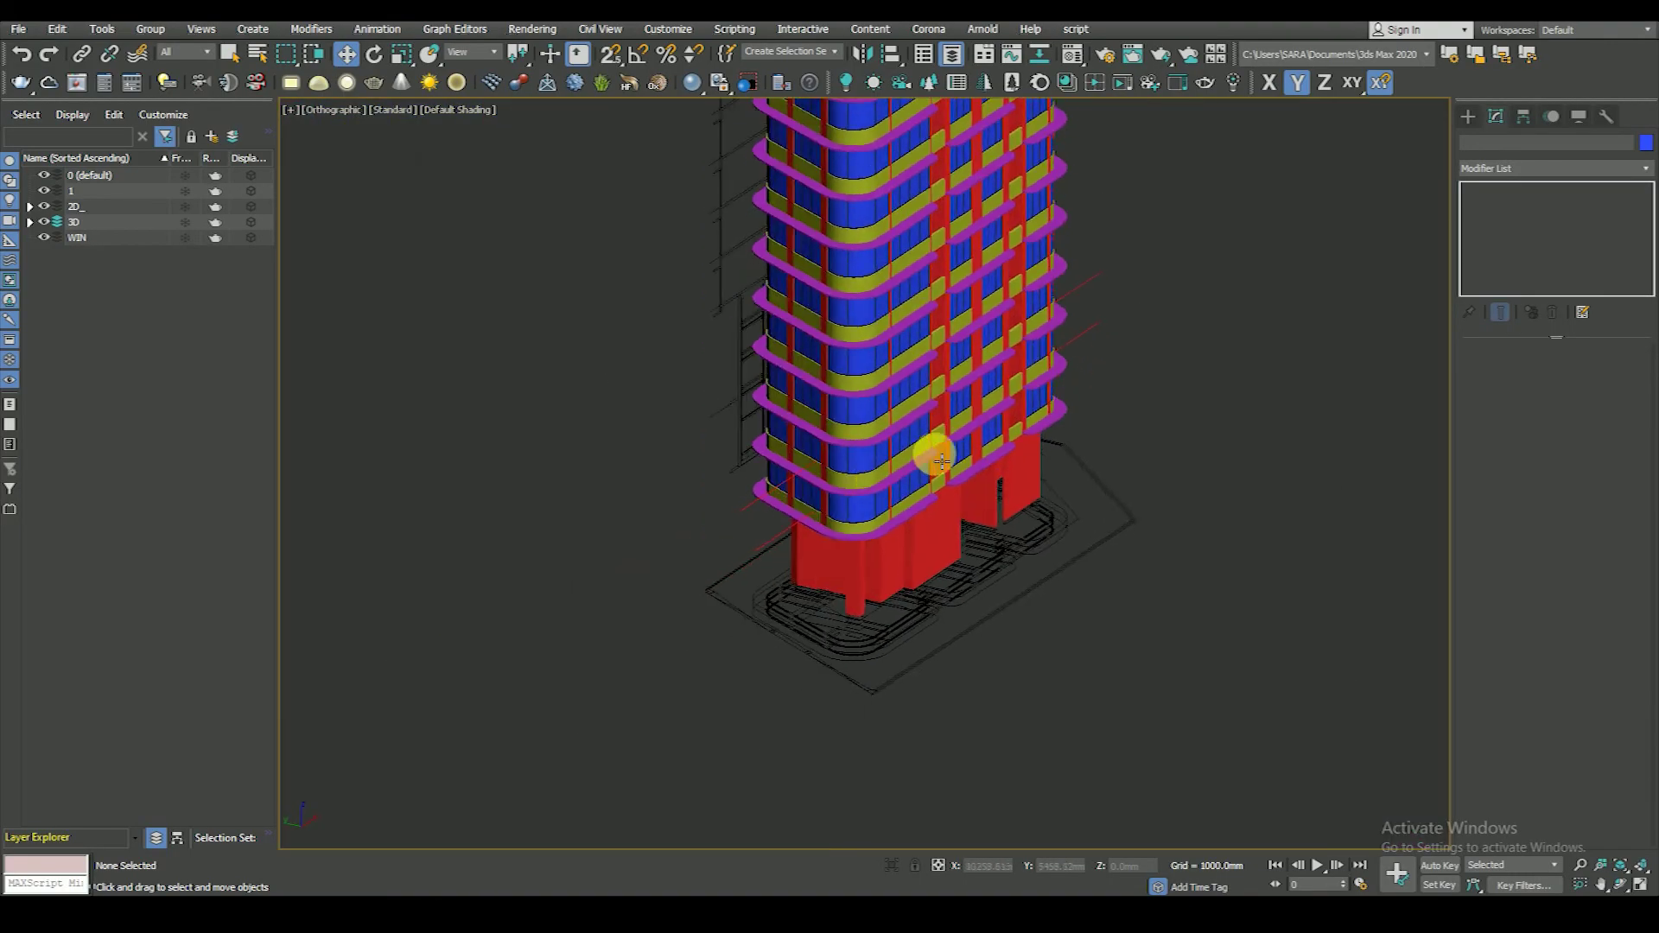
pyautogui.scroll(4, 926, 452)
pyautogui.scroll(1, 914, 577)
pyautogui.scroll(-5, 914, 577)
pyautogui.scroll(3, 908, 271)
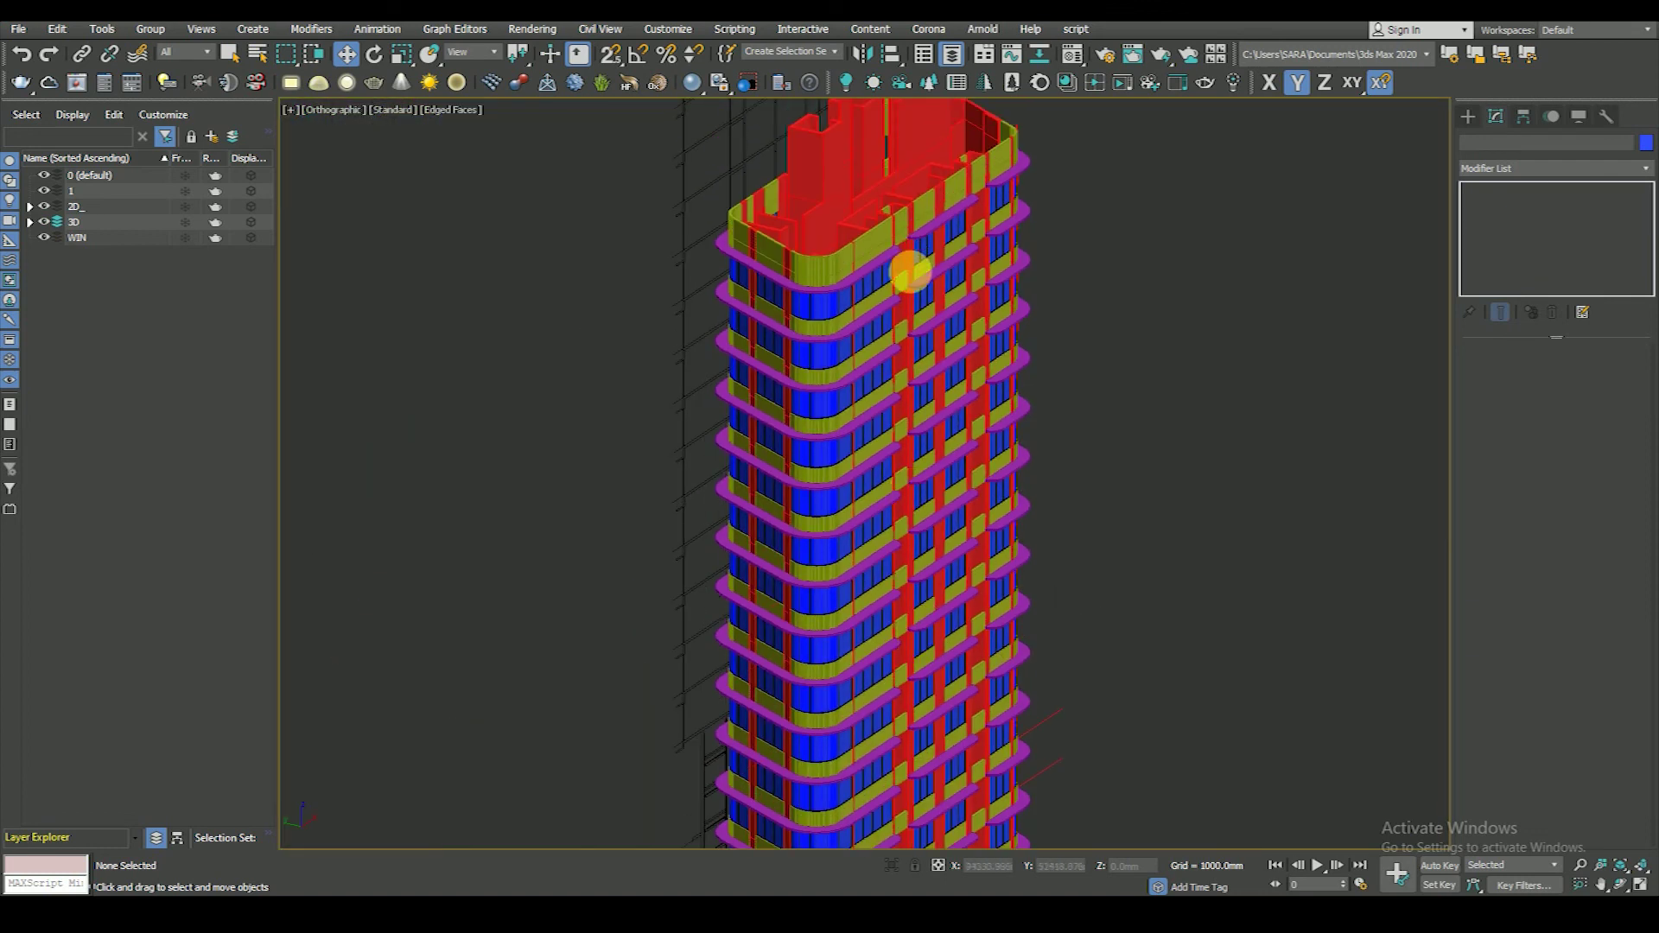
pyautogui.scroll(3, 908, 270)
pyautogui.press('F4')
# - Isolate roof wall group Group054 and show it as a Top view plan
pyautogui.click(899, 320)
pyautogui.scroll(-5, 899, 320)
pyautogui.scroll(4, 900, 336)
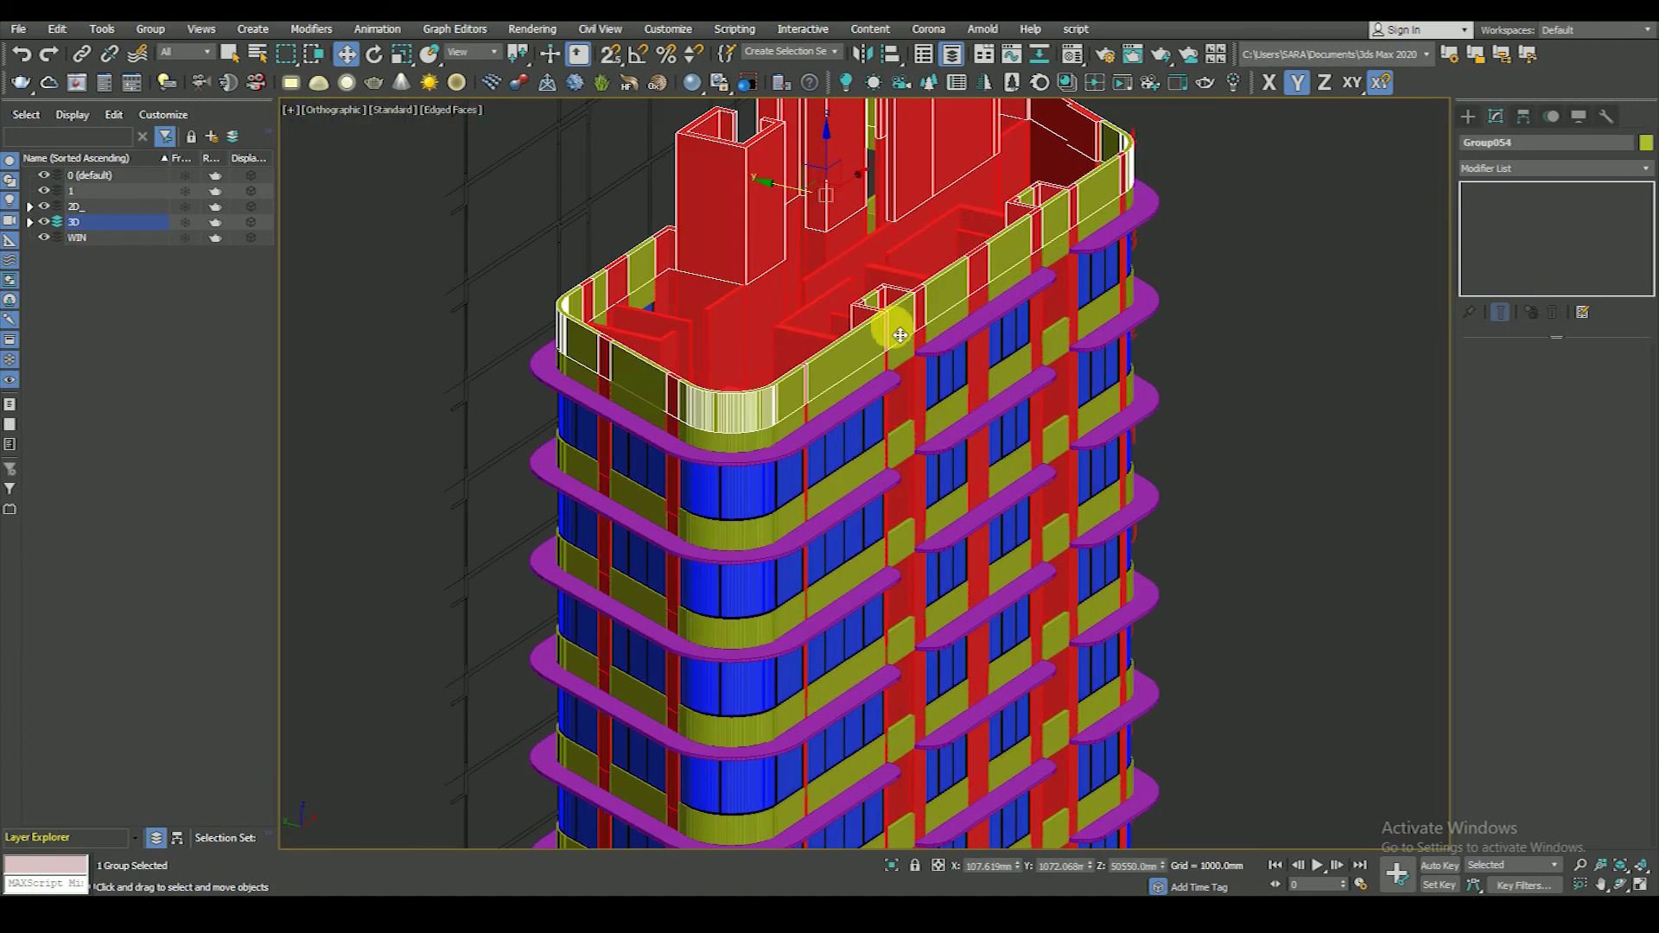
pyautogui.hotkey('alt', 'q')
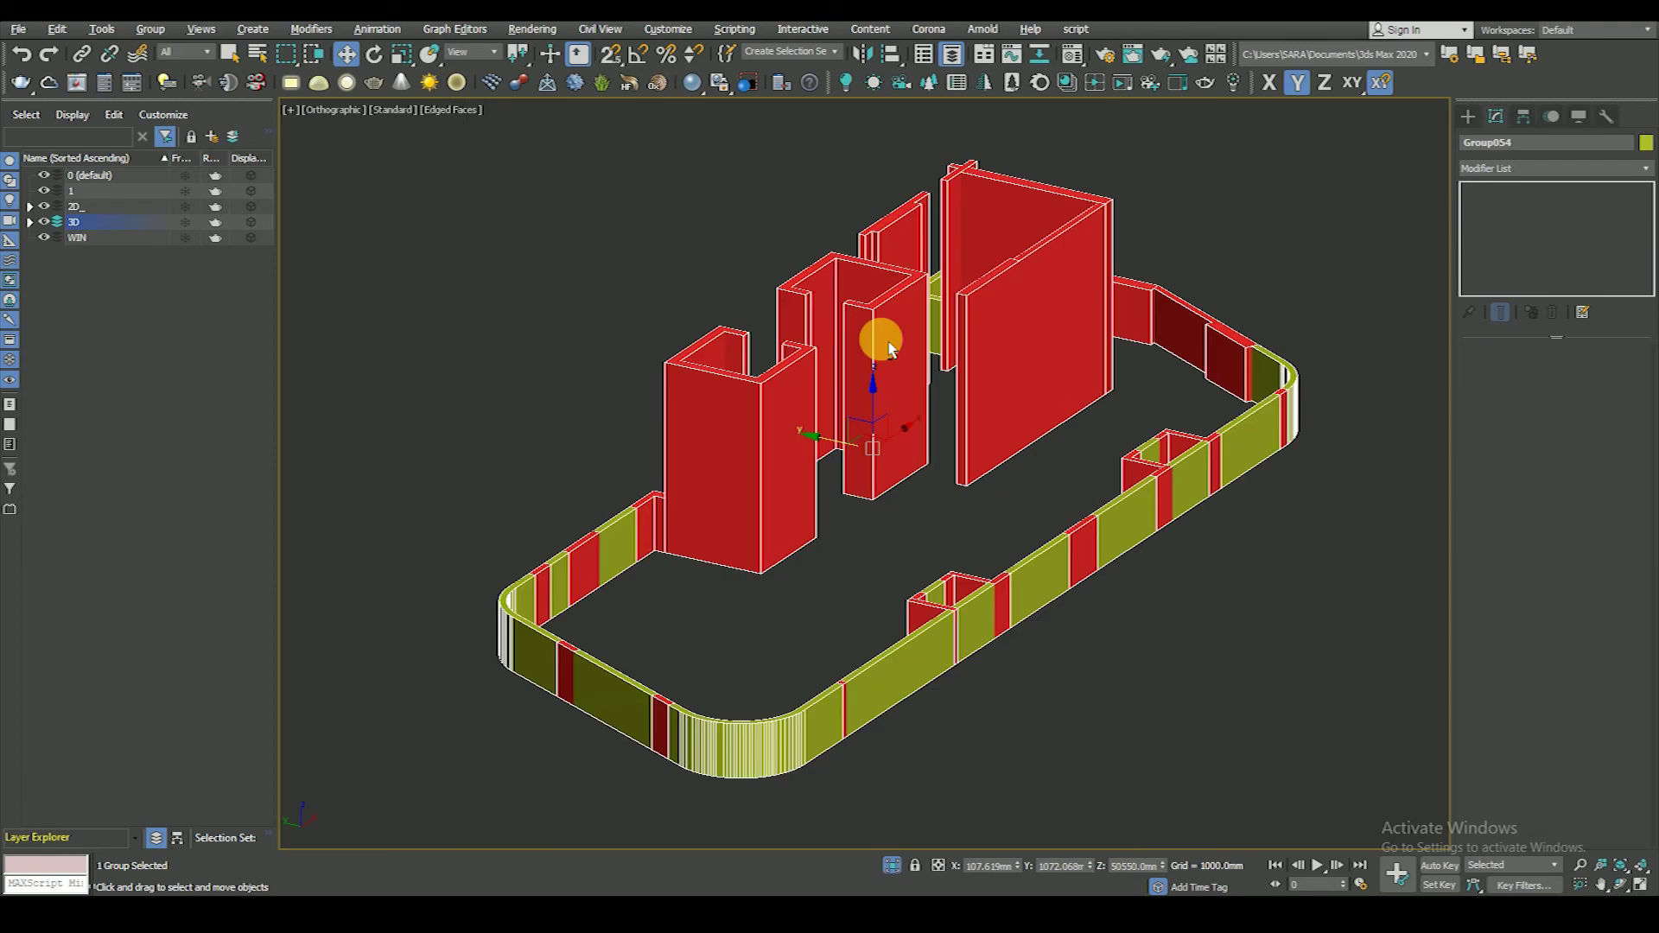
pyautogui.press('t')
pyautogui.scroll(5, 869, 293)
pyautogui.click(1396, 200)
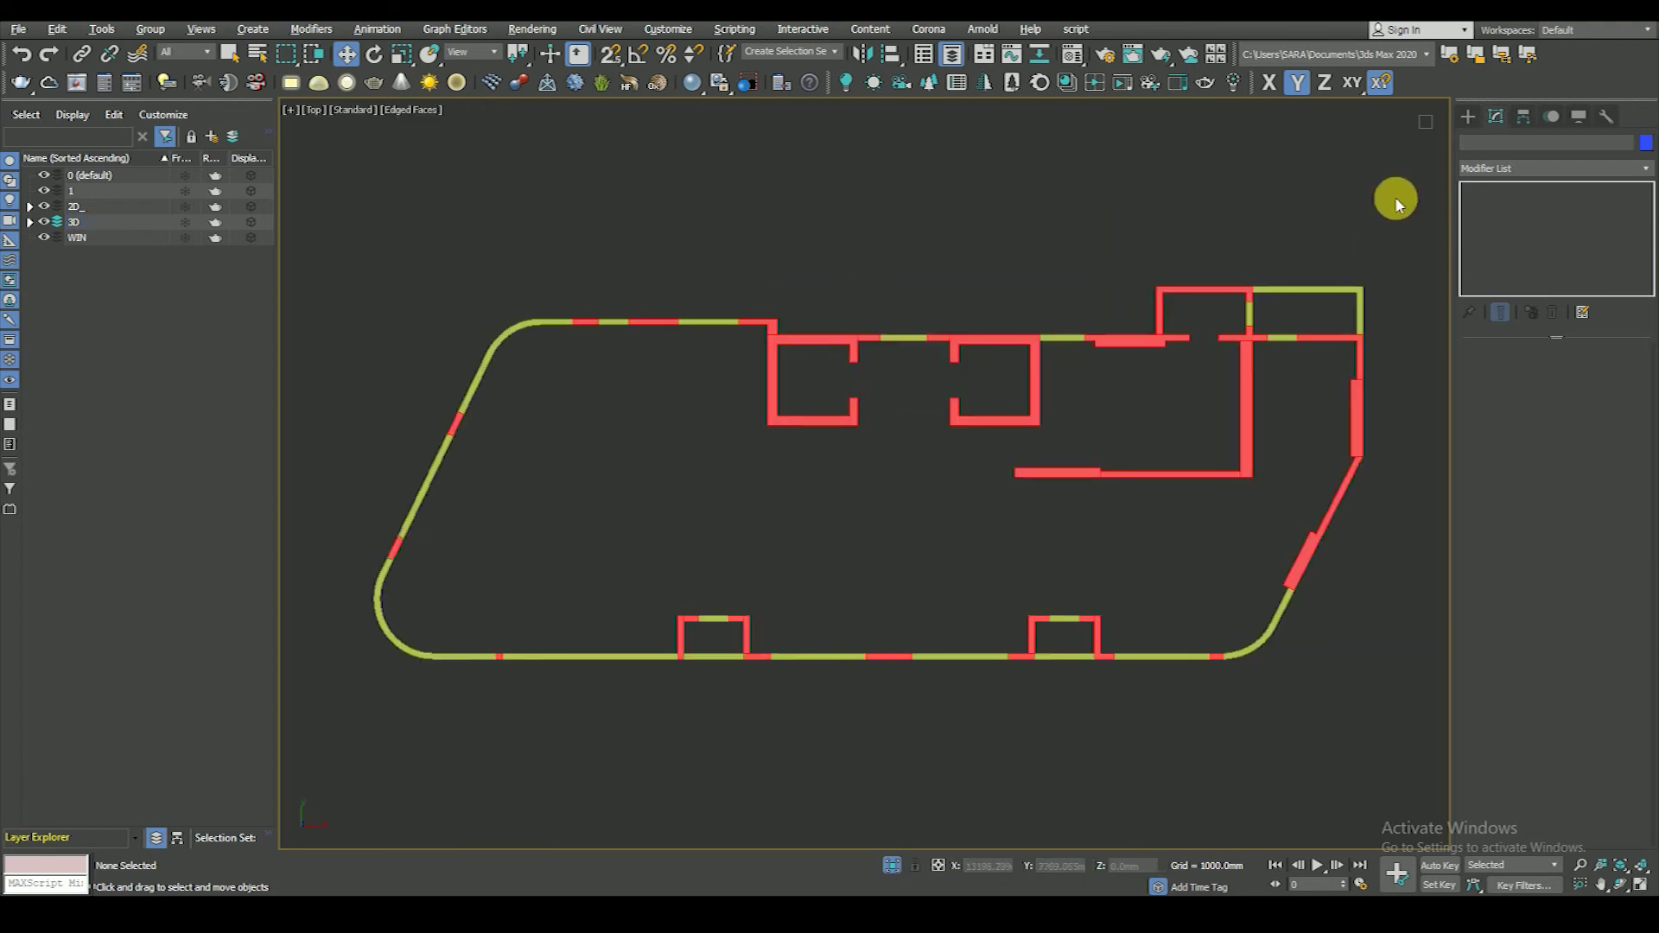
# - Choose the Line shape tool with teal object colour and switch to wireframe display
pyautogui.click(1465, 119)
pyautogui.click(1518, 233)
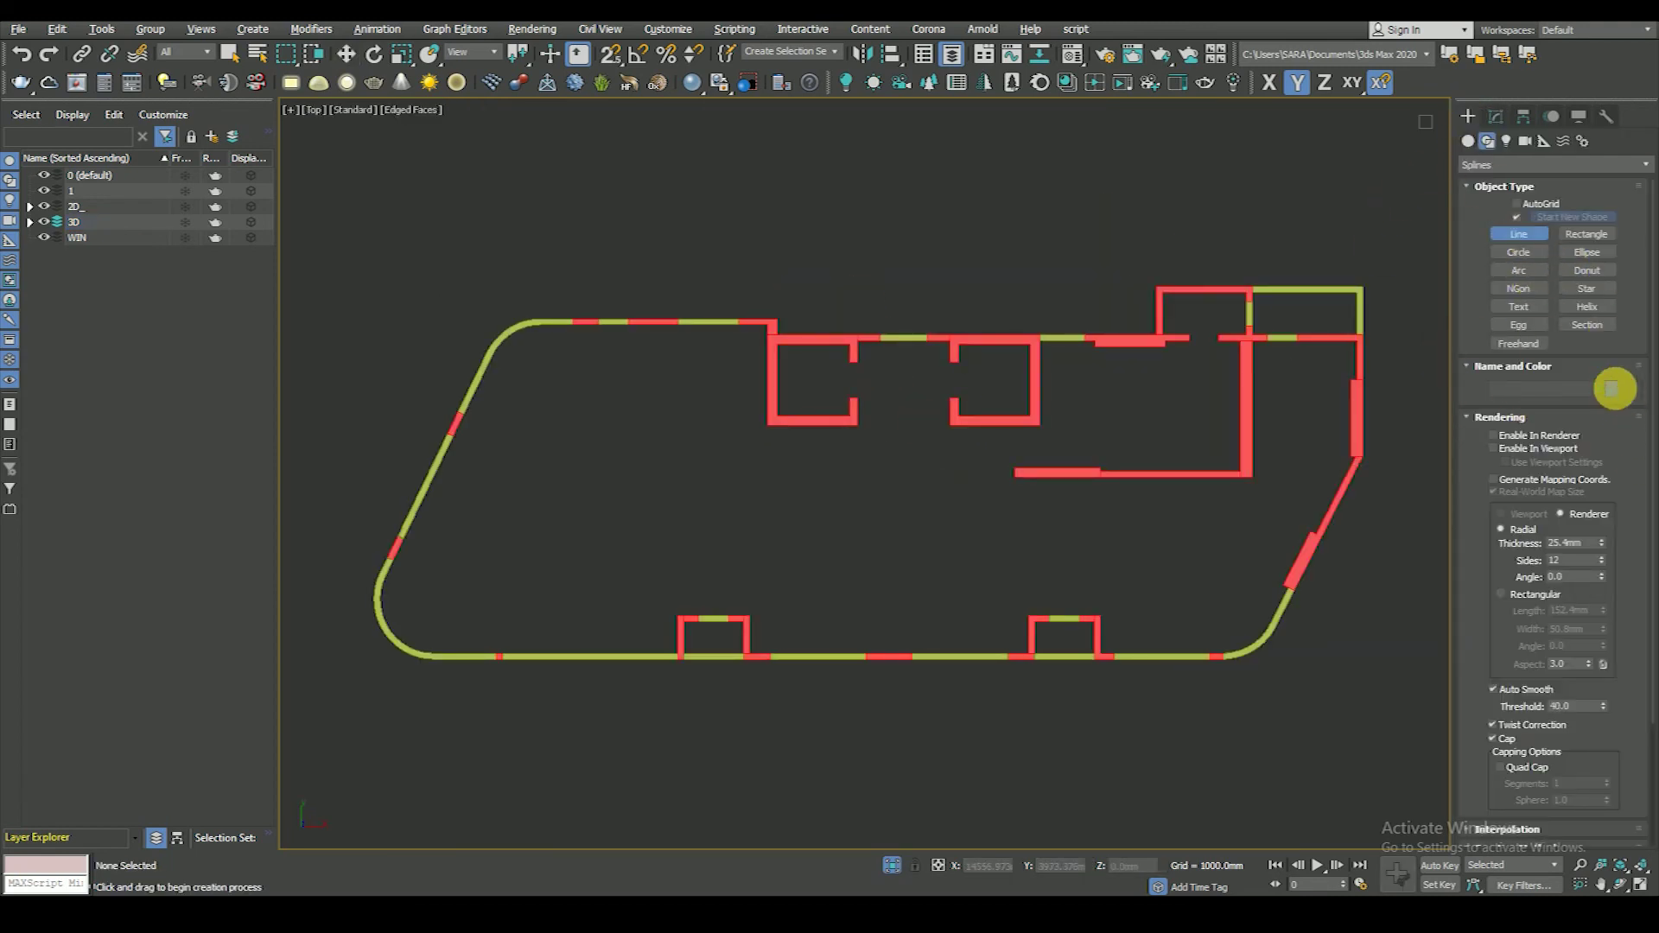
pyautogui.click(1613, 389)
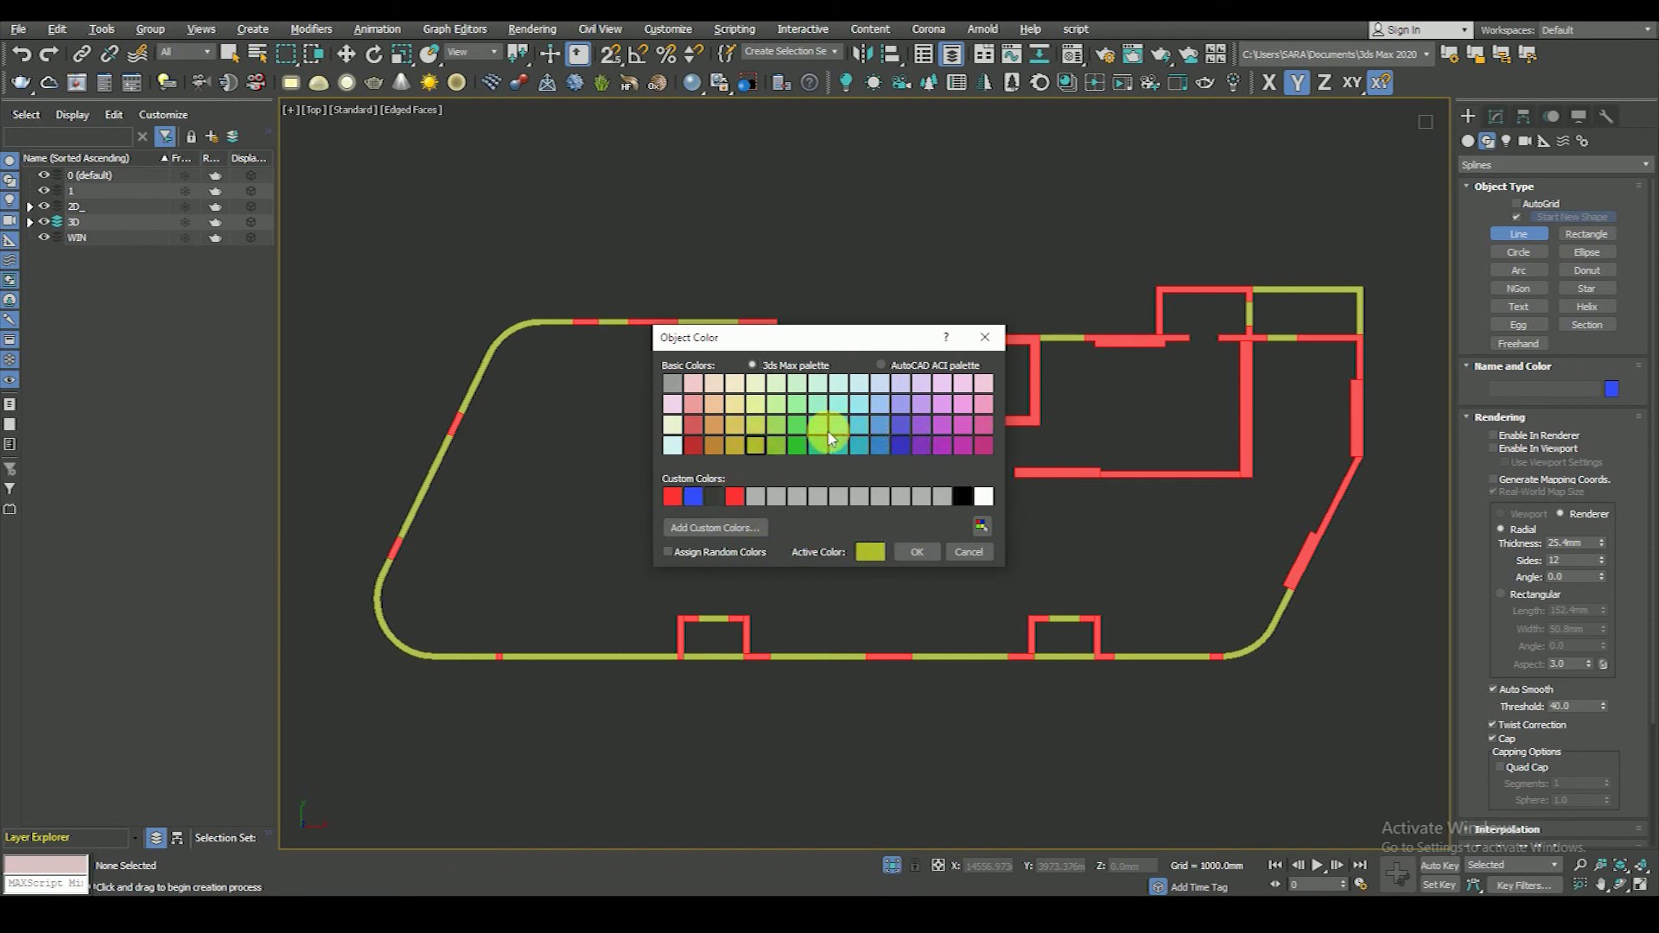
pyautogui.click(919, 540)
pyautogui.press('F3')
# - Snap the line's first vertices to the wall corner and along the lower-left curved wall
pyautogui.scroll(3, 880, 339)
pyautogui.click(873, 318)
pyautogui.scroll(-3, 926, 315)
pyautogui.scroll(4, 807, 288)
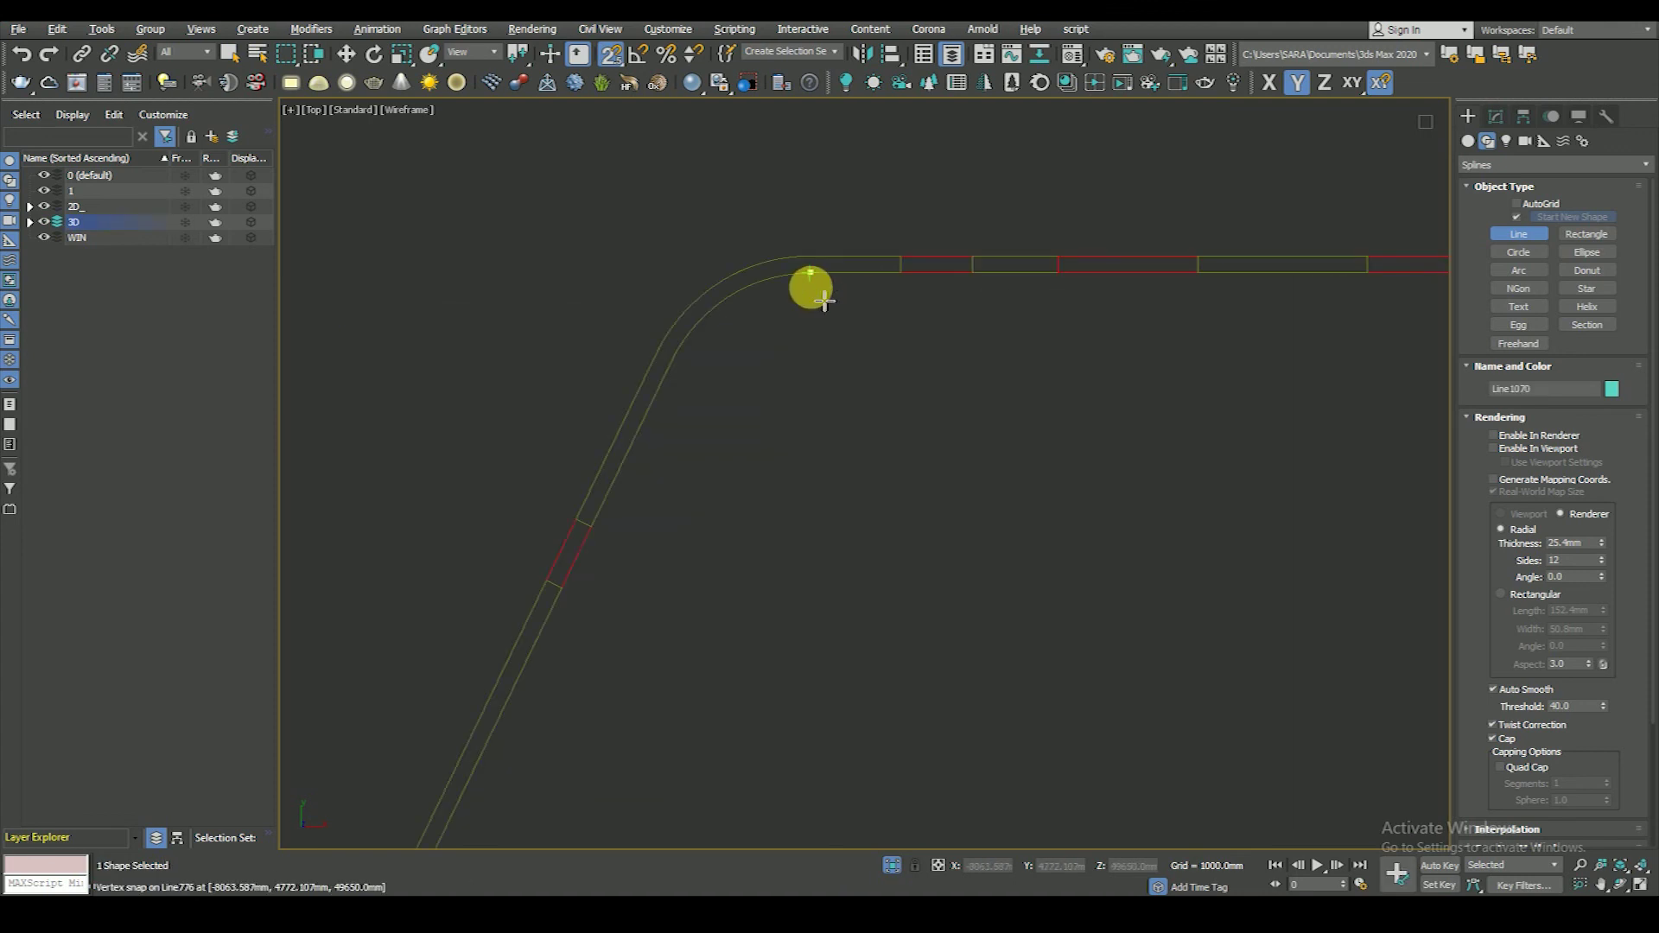
pyautogui.click(831, 292)
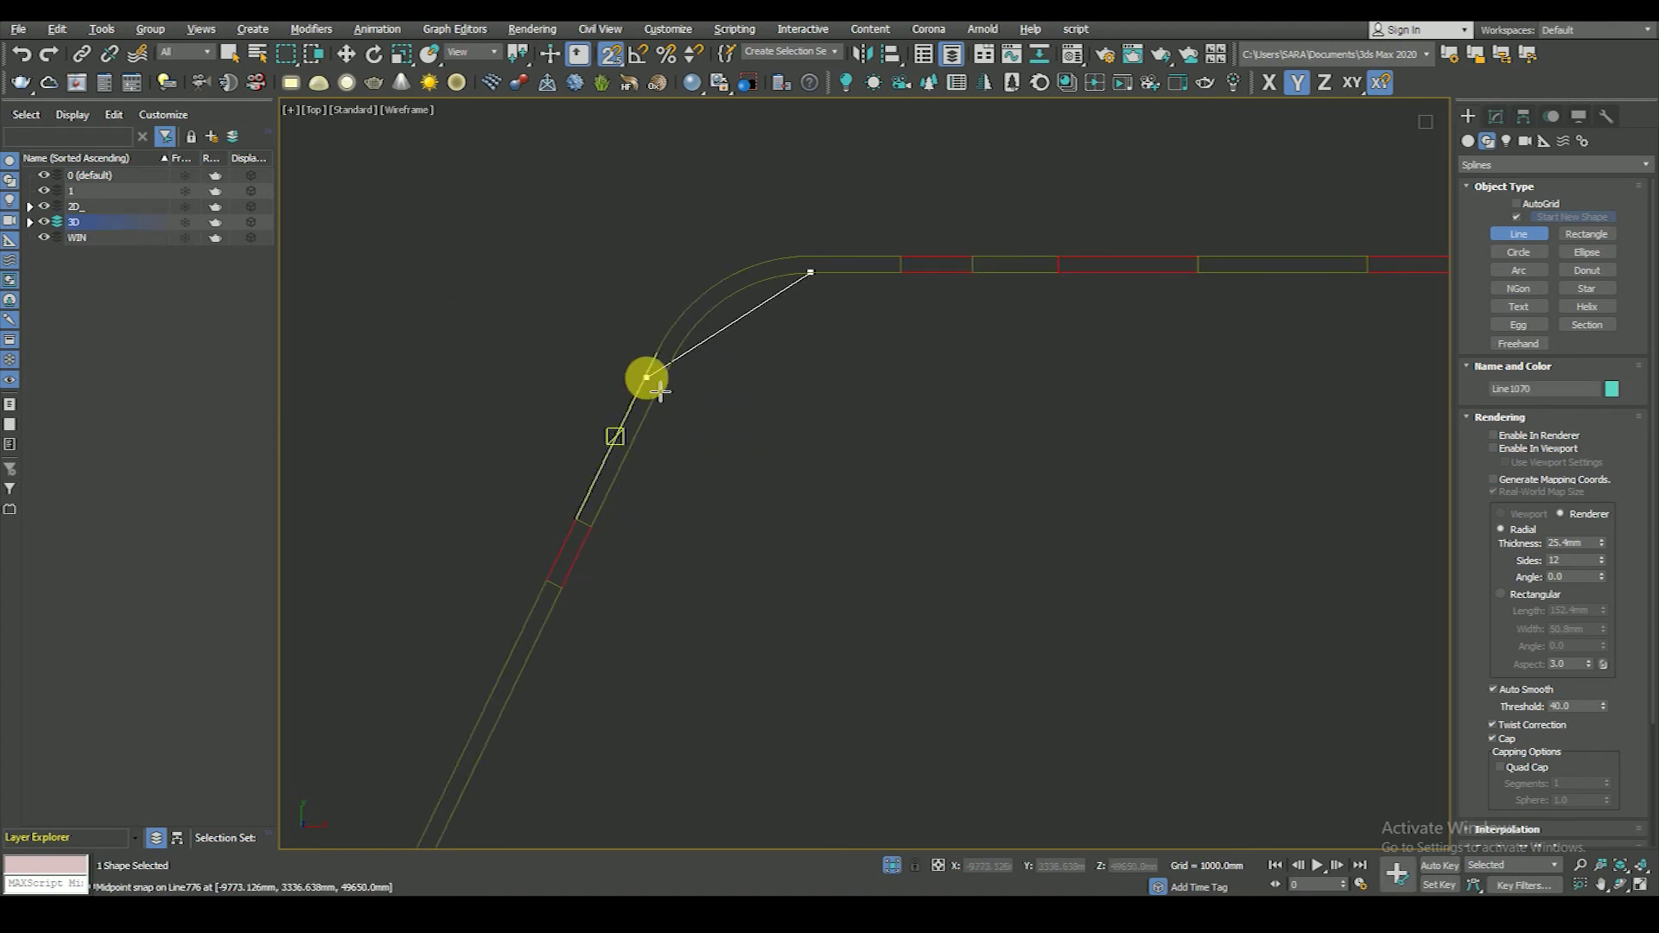
pyautogui.click(612, 529)
pyautogui.scroll(-4, 867, 271)
pyautogui.scroll(4, 702, 474)
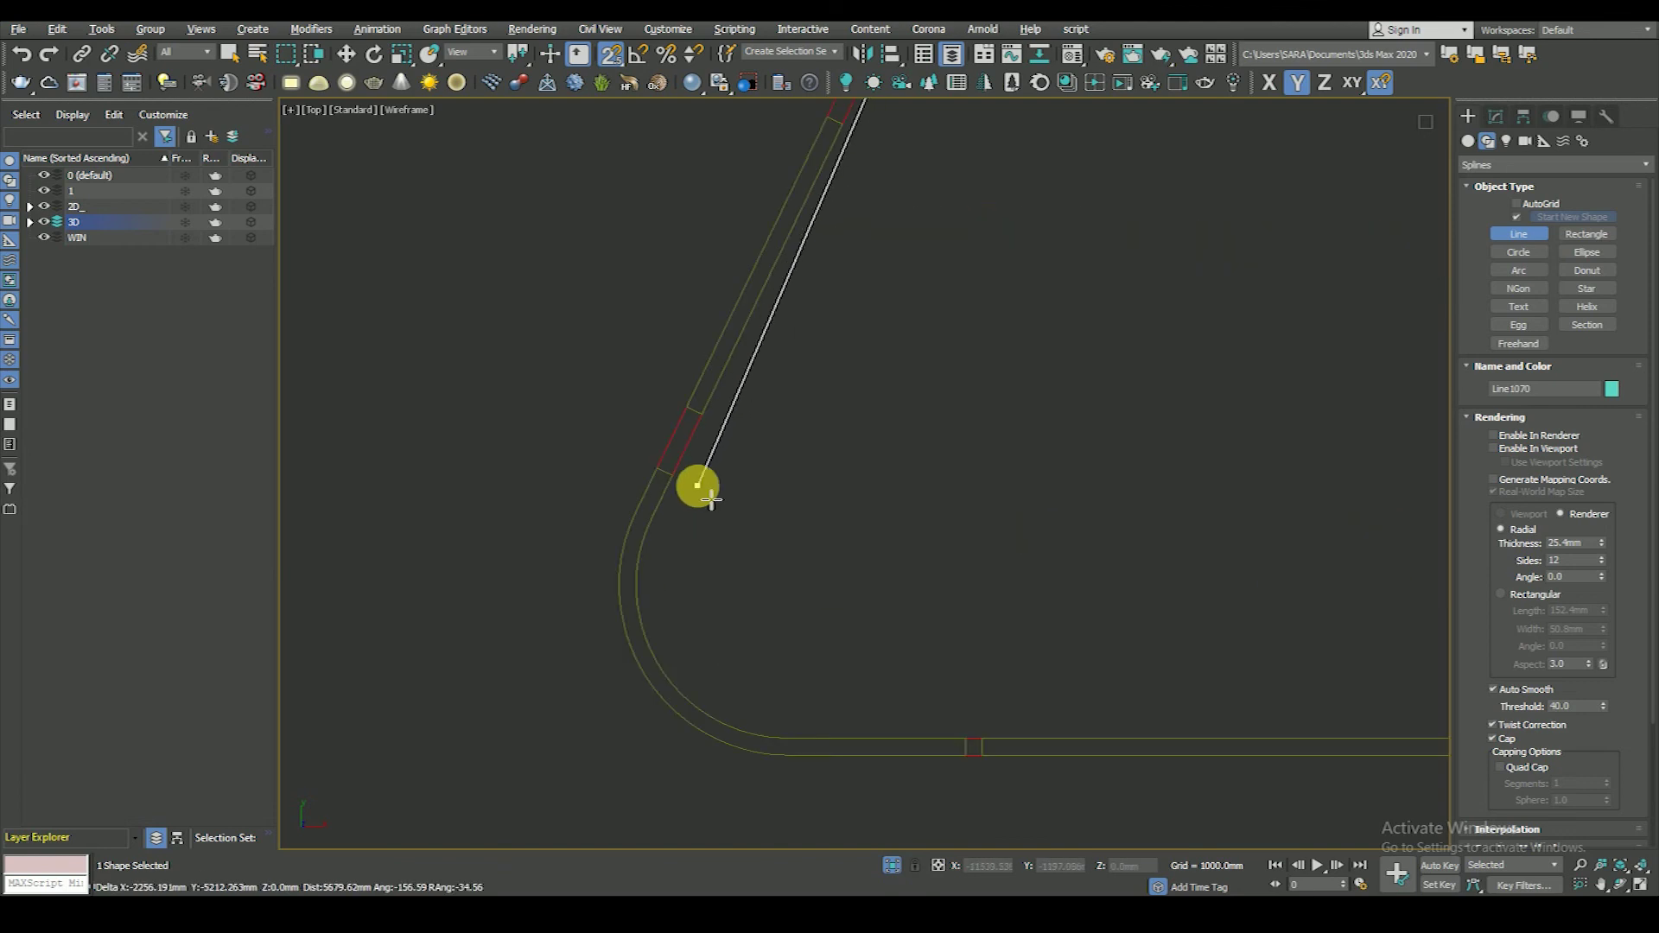
pyautogui.click(689, 494)
pyautogui.scroll(2, 652, 526)
pyautogui.scroll(2, 739, 458)
pyautogui.scroll(-2, 739, 458)
# - Continue the line up the curved wall to the window opening corner
pyautogui.moveTo(649, 530); pyautogui.dragTo(641, 259, button='middle')
pyautogui.scroll(1, 648, 271)
pyautogui.click(650, 276)
pyautogui.scroll(2, 978, 544)
pyautogui.scroll(-2, 981, 506)
pyautogui.scroll(-2, 759, 489)
pyautogui.scroll(3, 861, 488)
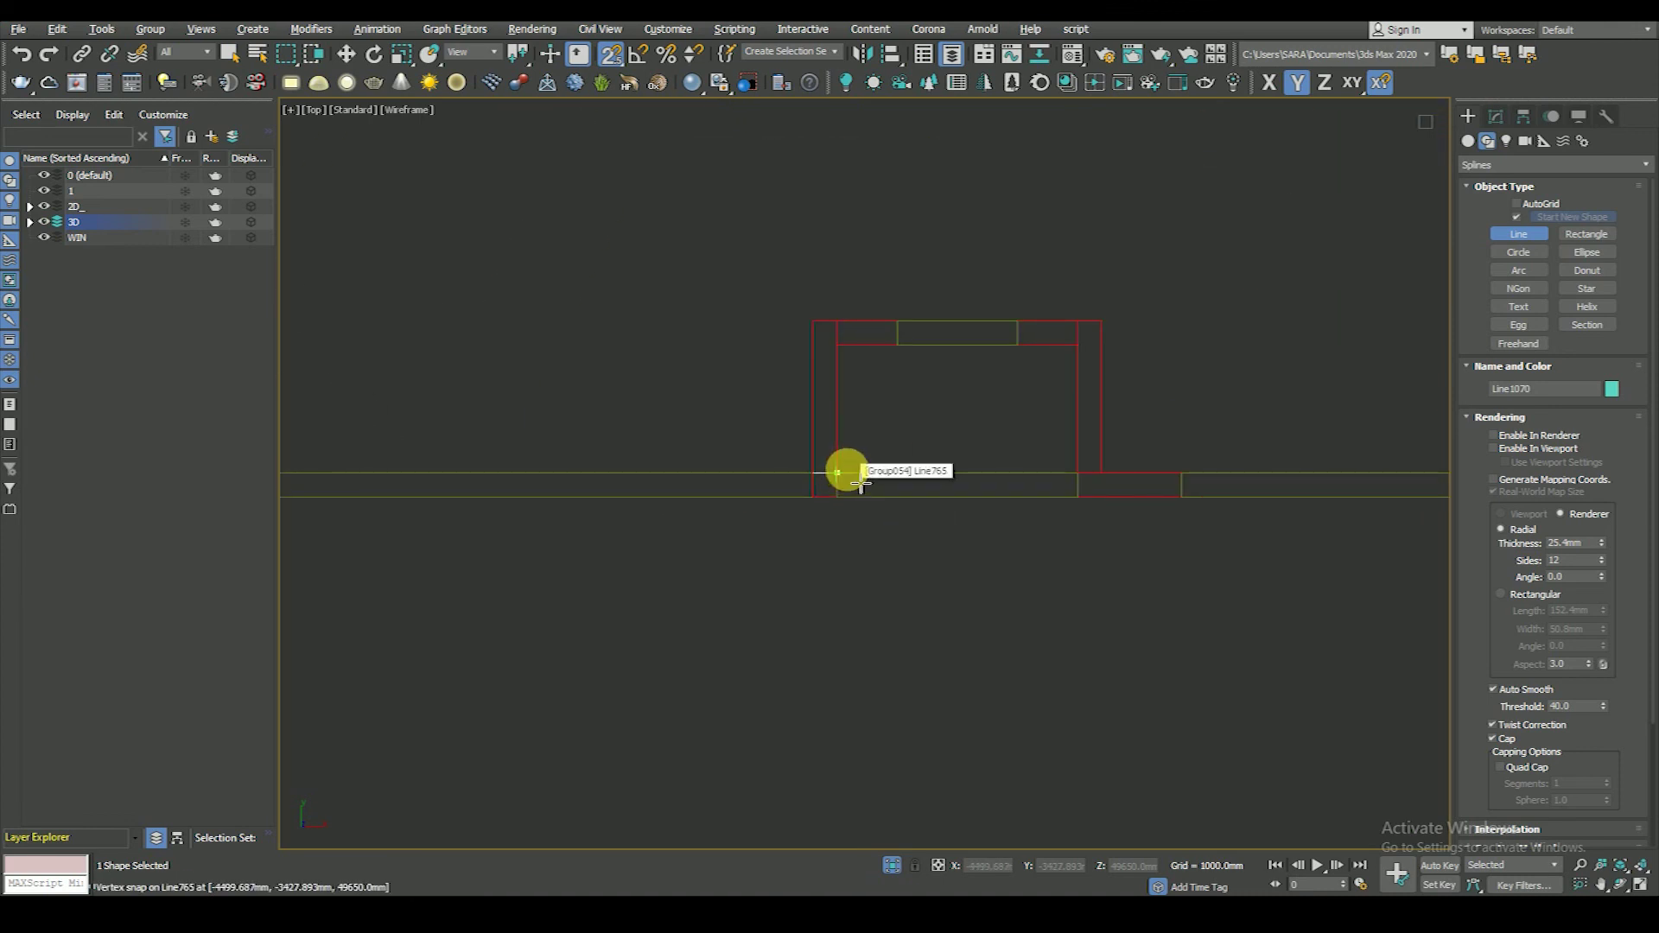
pyautogui.scroll(-2, 801, 464)
pyautogui.scroll(2, 800, 463)
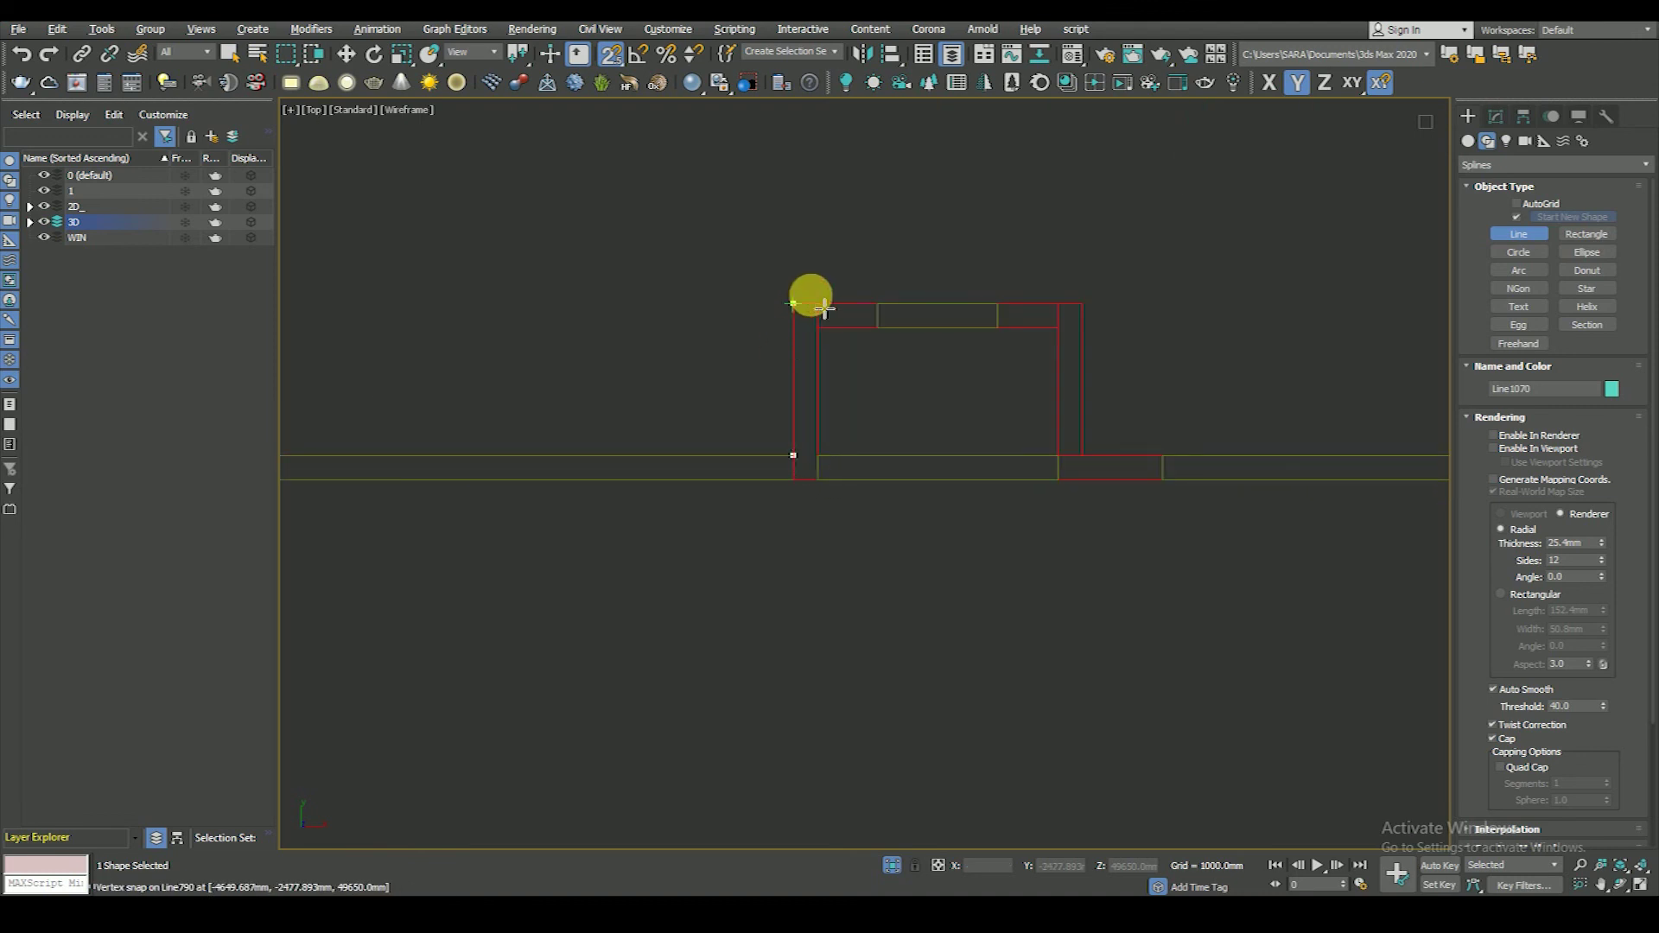
pyautogui.click(1082, 455)
pyautogui.scroll(-3, 685, 463)
pyautogui.scroll(3, 963, 444)
pyautogui.scroll(-3, 963, 444)
pyautogui.scroll(3, 1008, 474)
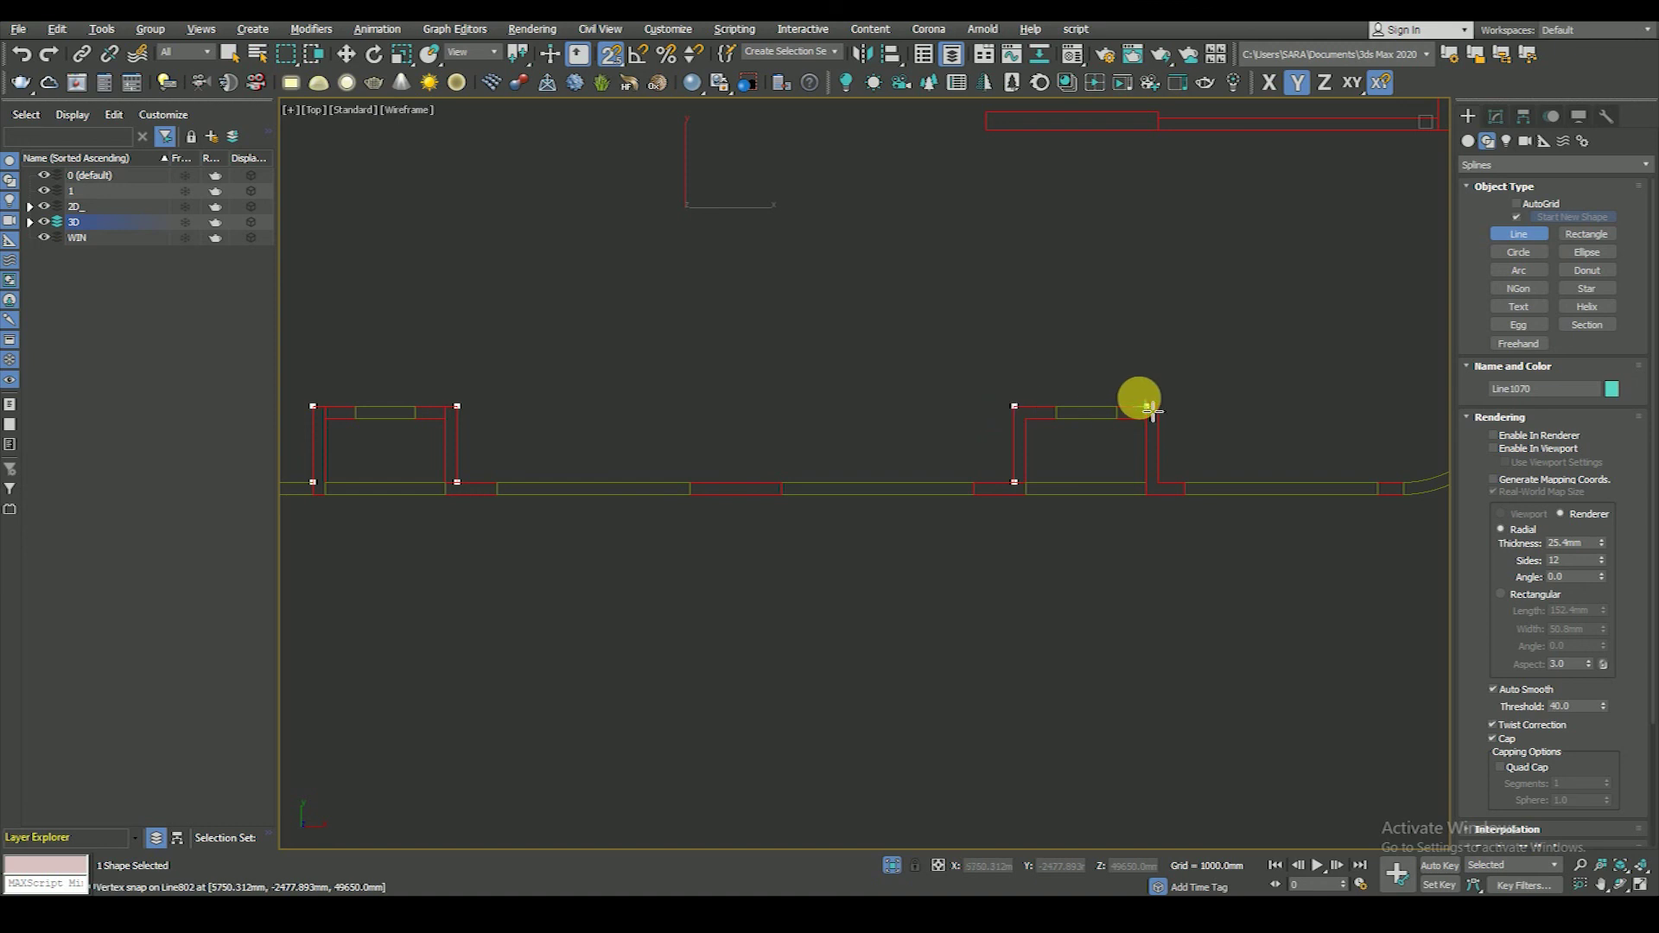
pyautogui.scroll(5, 993, 512)
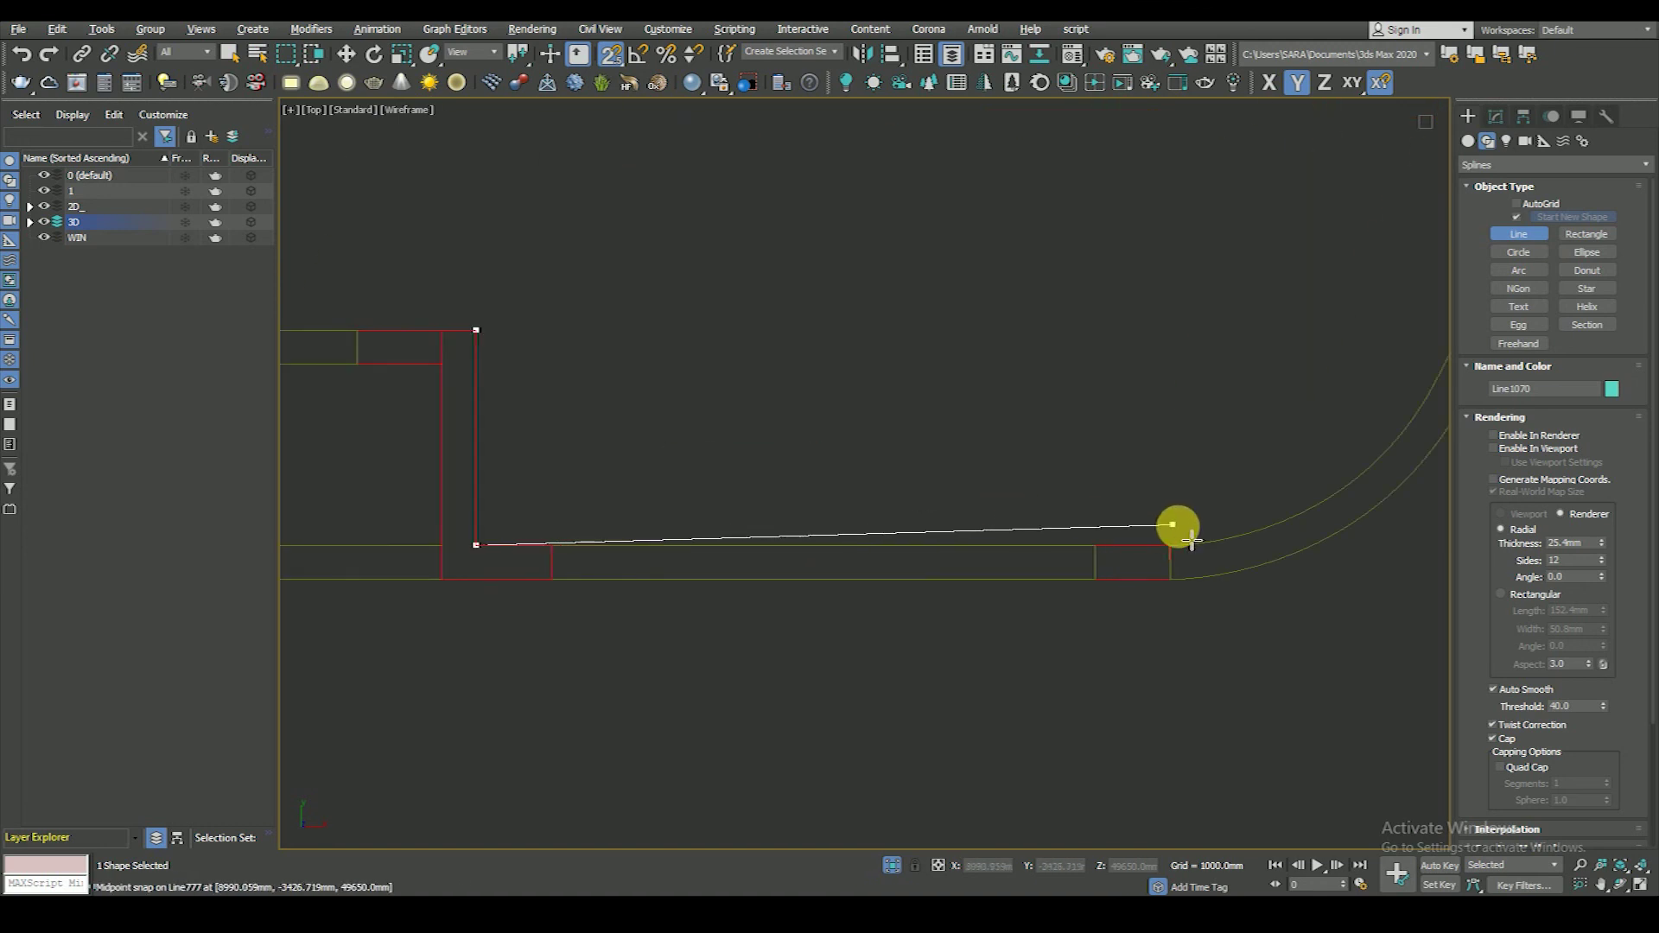
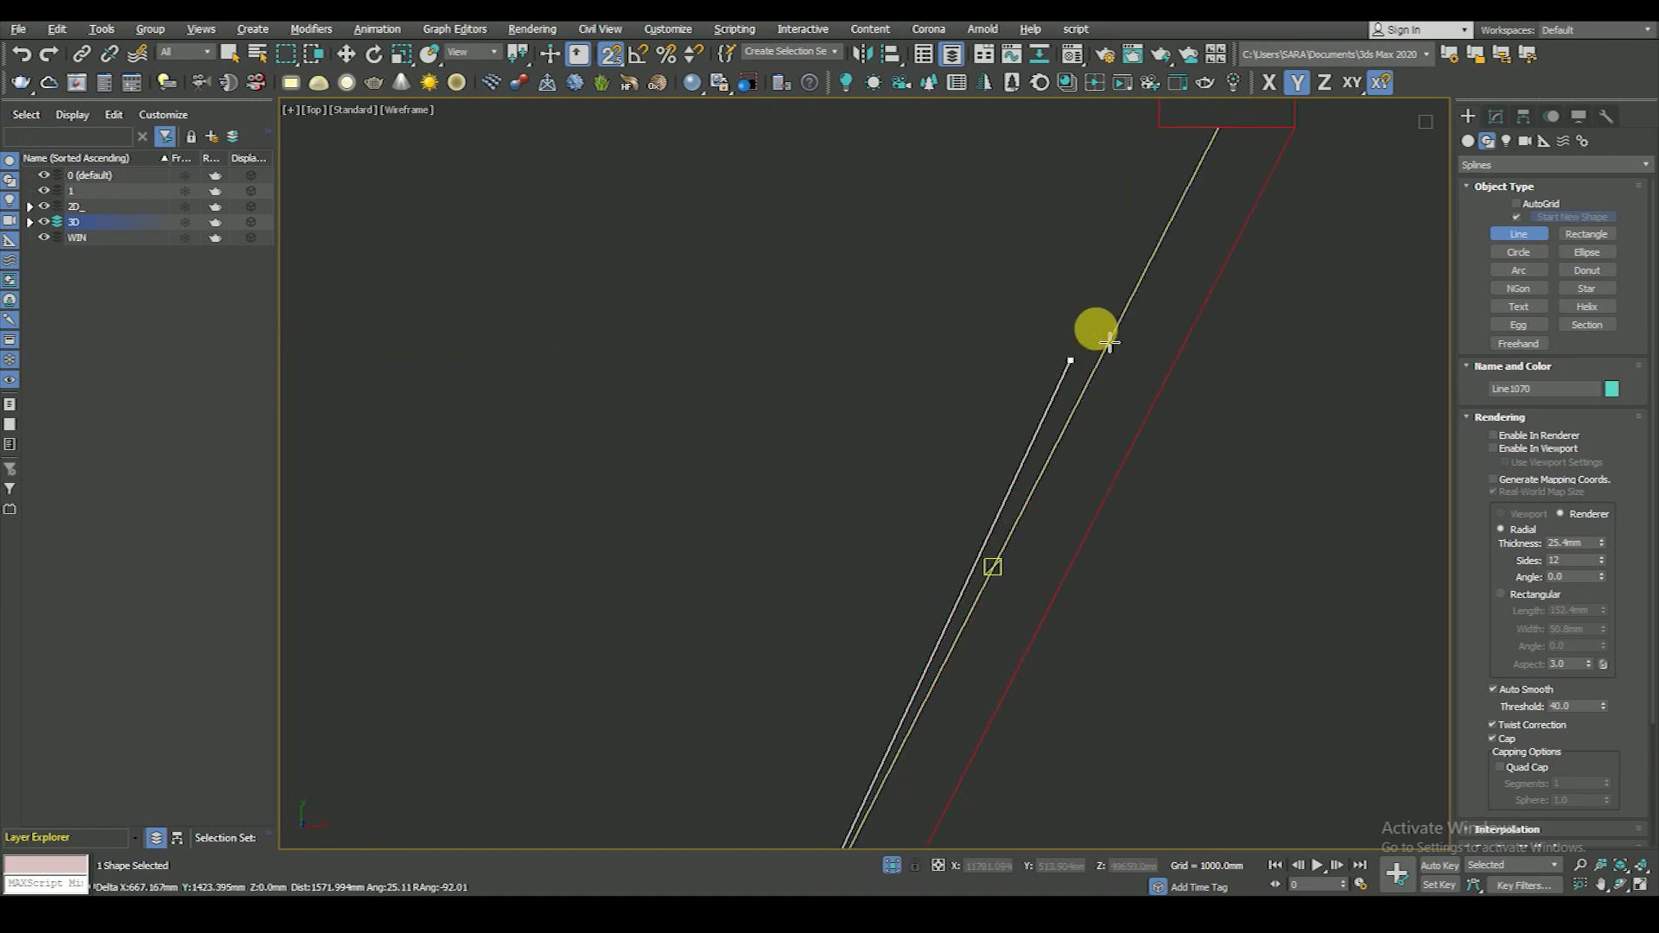
# - Place vertex-snapped outline points at the top and upper-right wall corners of the plan
pyautogui.click(1142, 337)
pyautogui.scroll(-4, 1170, 593)
pyautogui.scroll(3, 1122, 370)
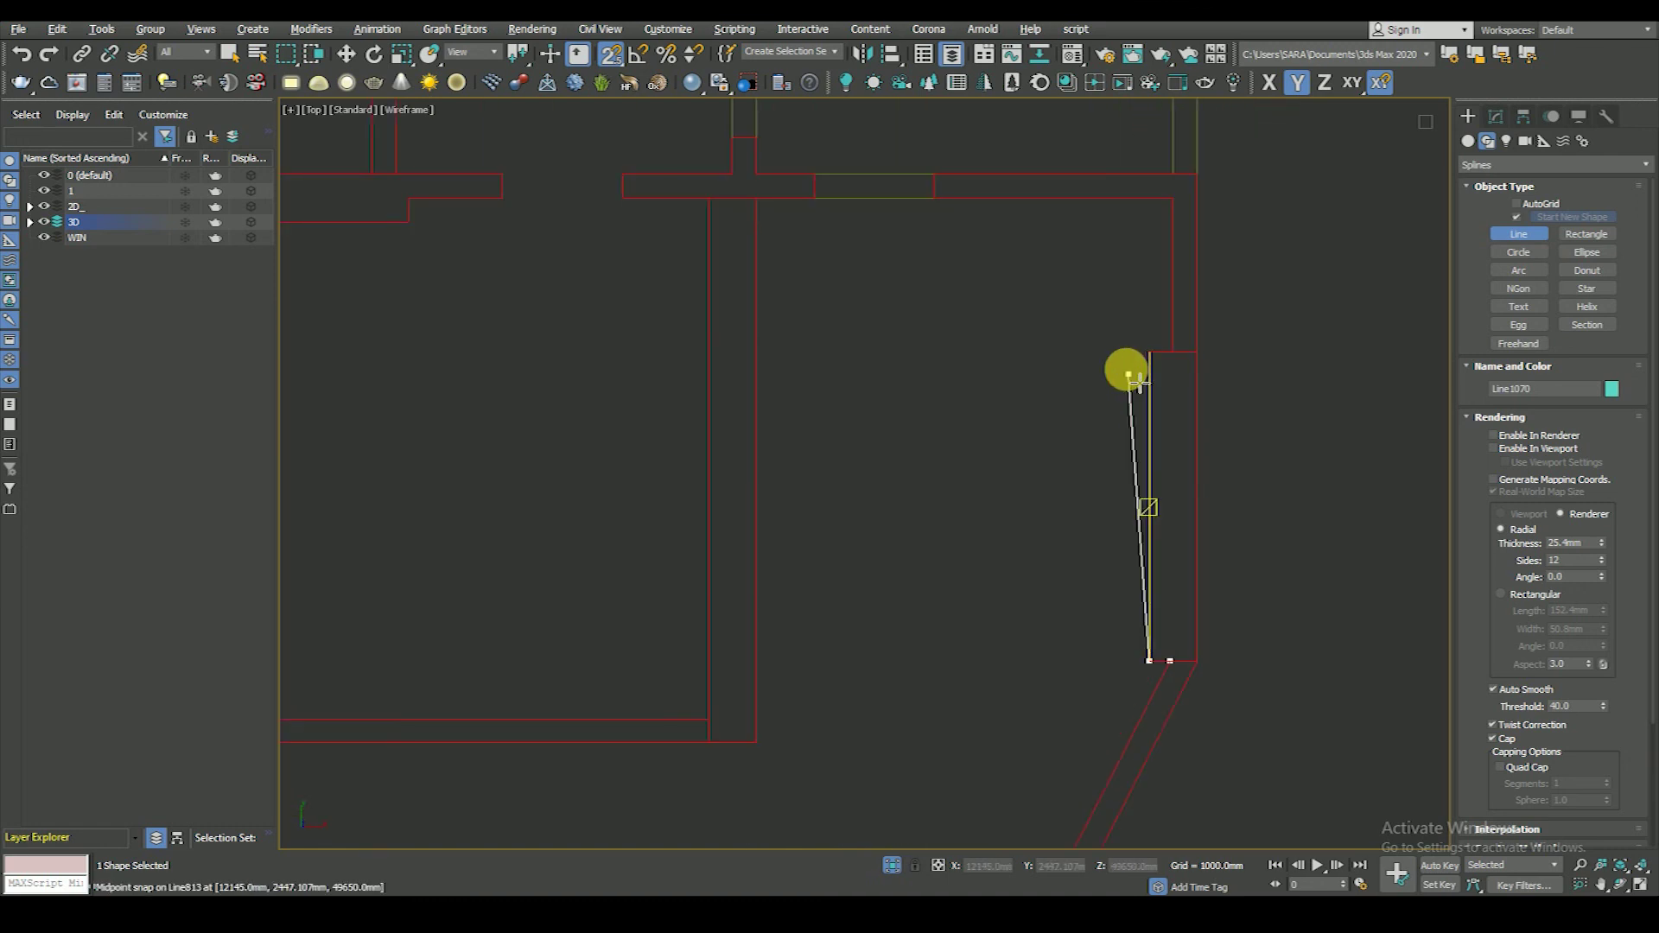
pyautogui.scroll(2, 1203, 422)
pyautogui.click(1203, 423)
pyautogui.scroll(-3, 1199, 414)
pyautogui.click(1193, 322)
pyautogui.scroll(-2, 1100, 386)
pyautogui.scroll(1, 822, 381)
pyautogui.scroll(-1, 931, 382)
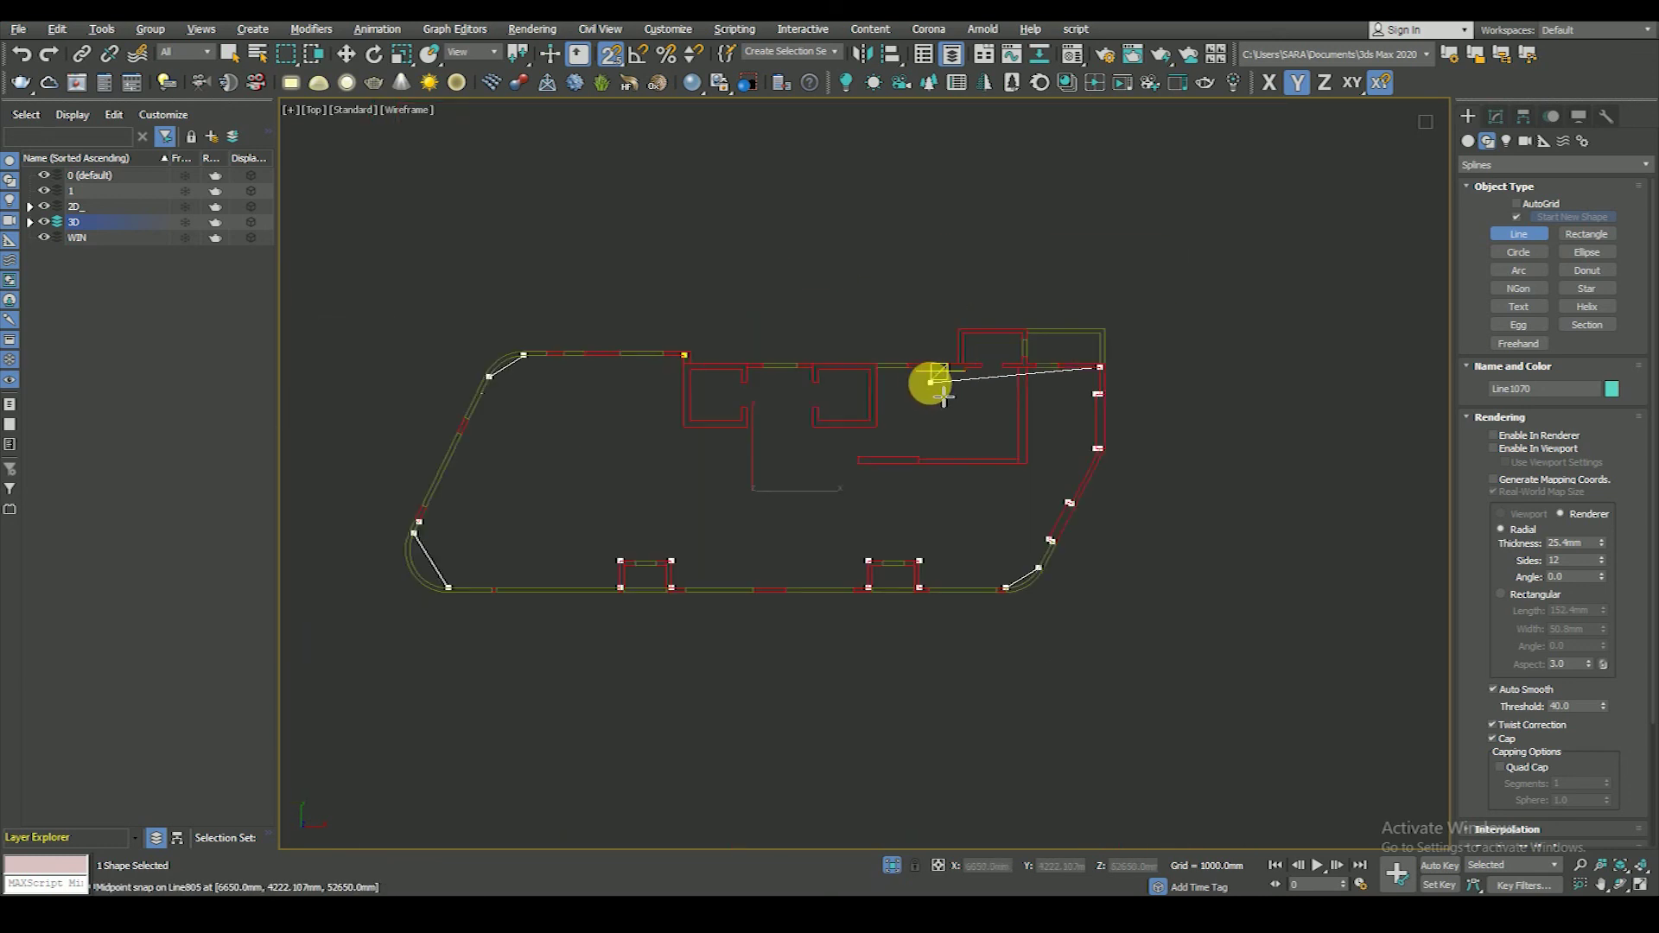
# - Add points at the right and inner wall corners, then close the spline as Line1070
pyautogui.scroll(3, 994, 389)
pyautogui.click(1082, 322)
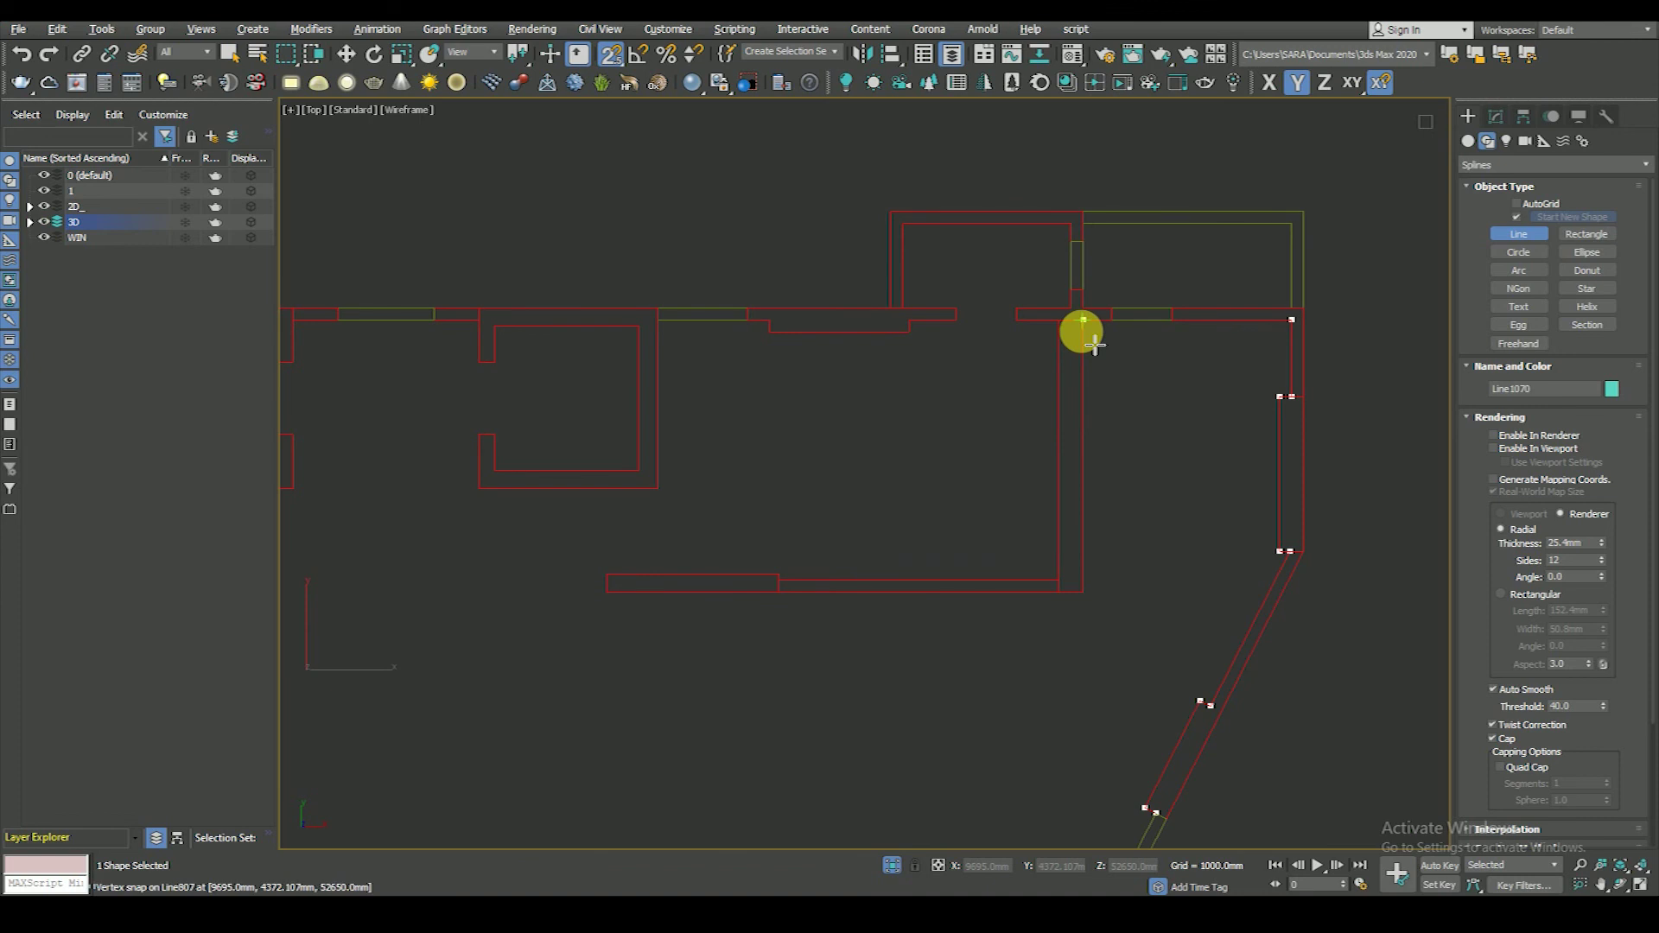
pyautogui.click(1086, 591)
pyautogui.scroll(-4, 631, 579)
pyautogui.scroll(3, 648, 575)
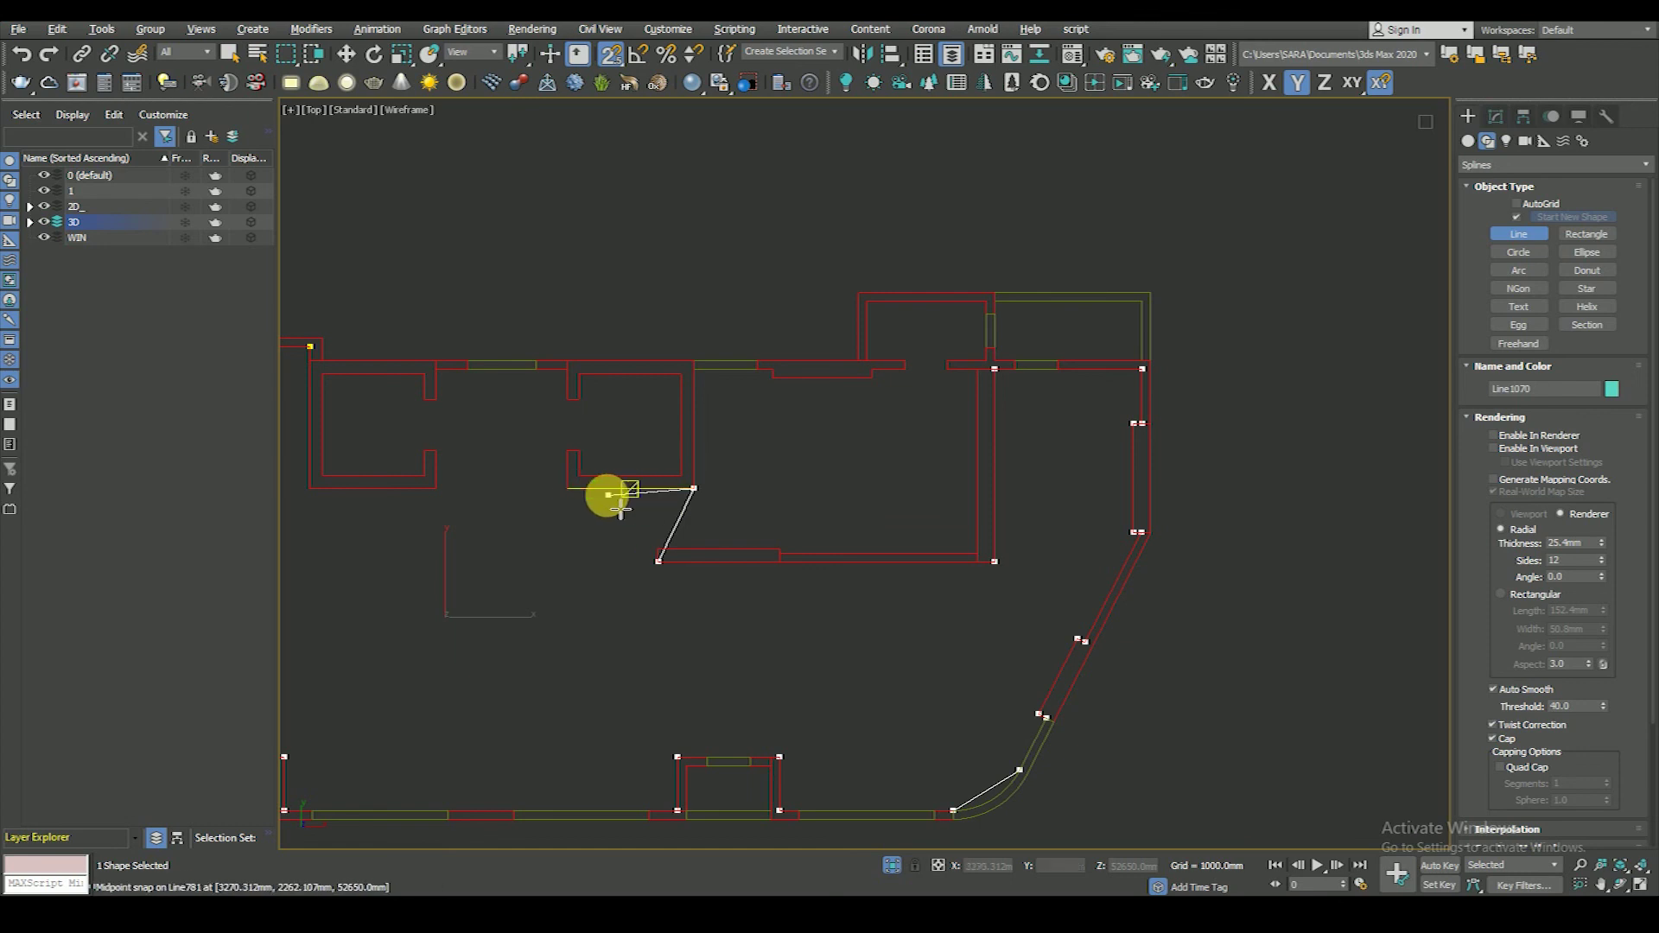
pyautogui.click(436, 370)
pyautogui.click(438, 488)
pyautogui.scroll(-2, 493, 488)
pyautogui.scroll(2, 574, 475)
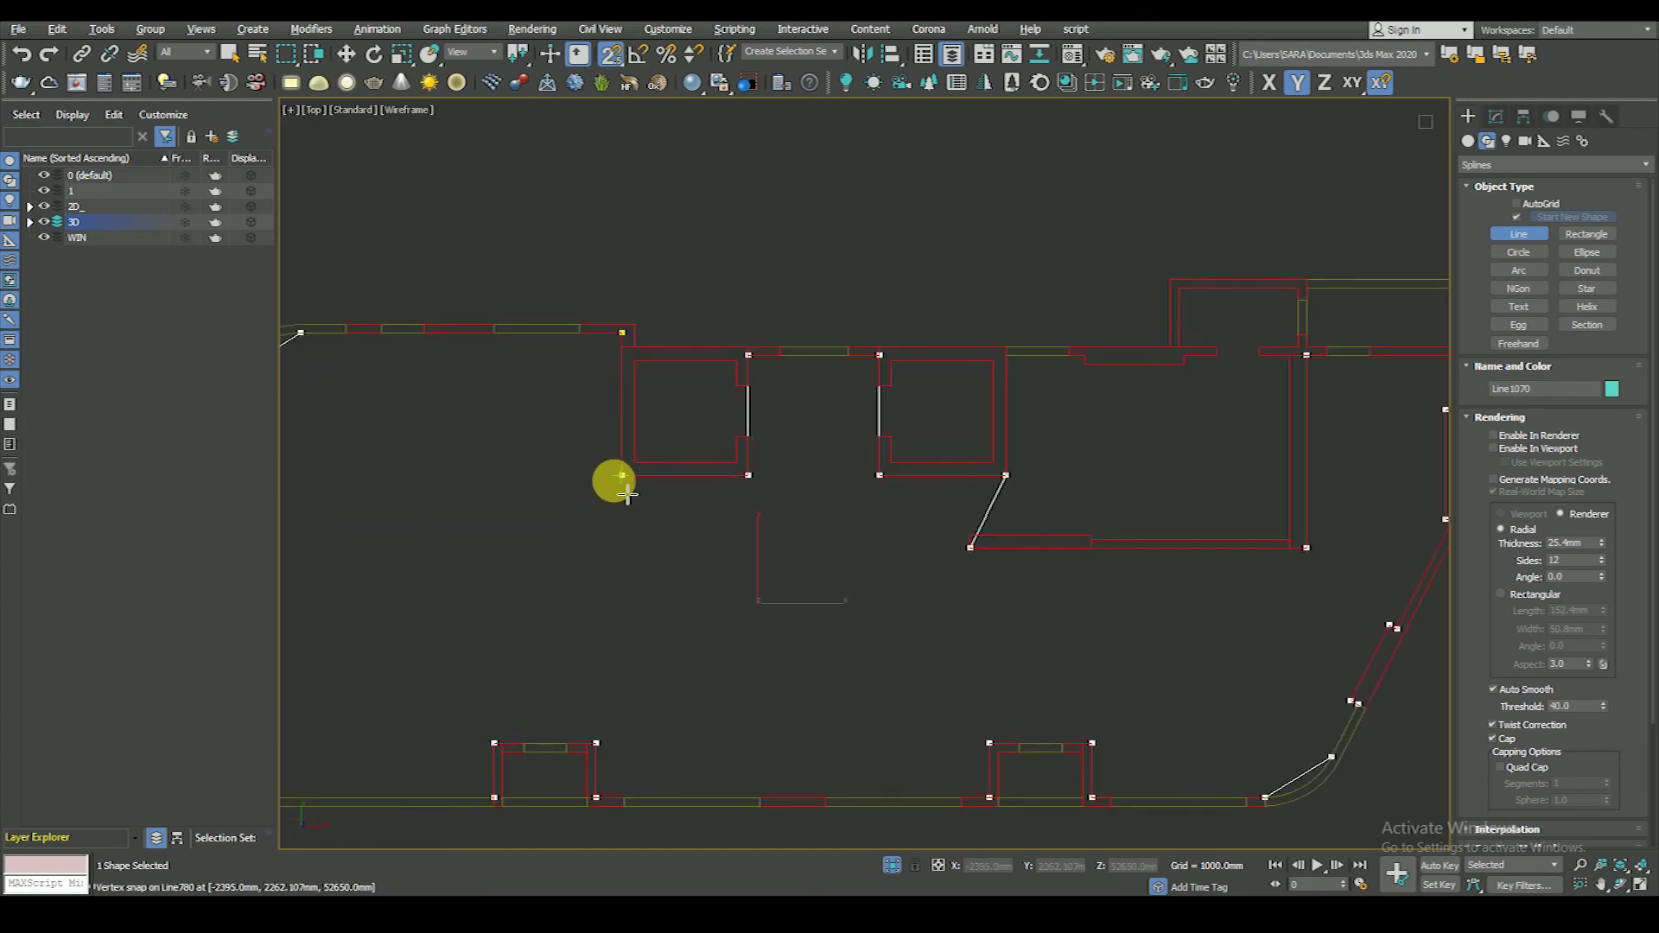
pyautogui.click(622, 333)
pyautogui.press('Return')
pyautogui.click(1496, 118)
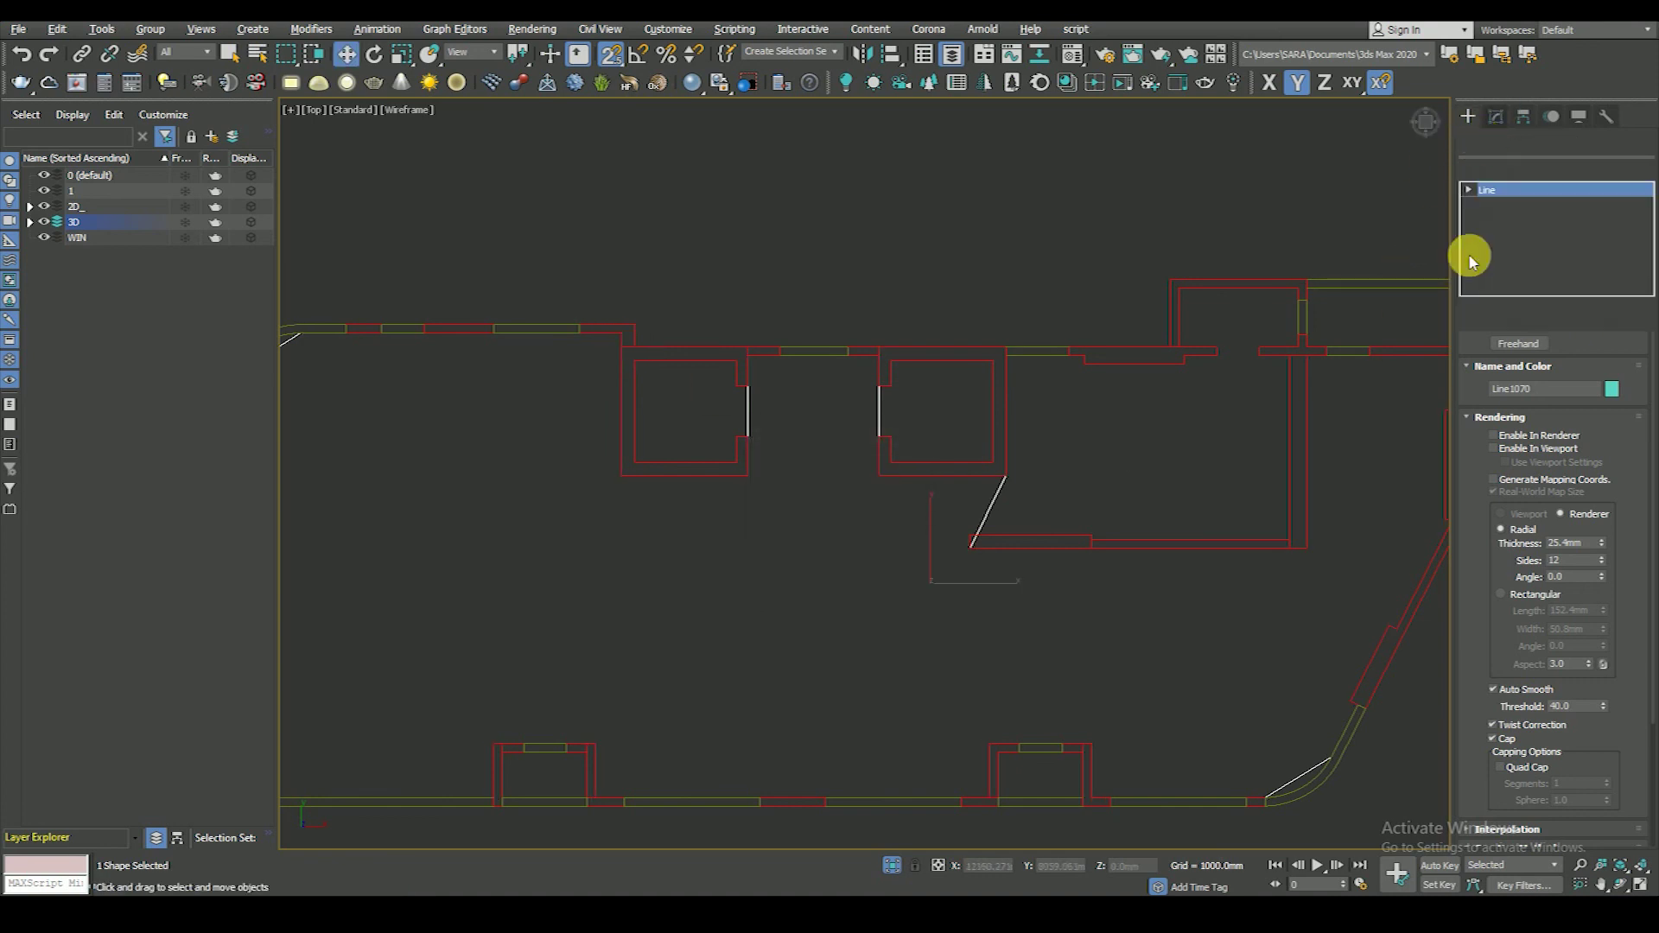
# - At Vertex level, move the lower vertex along X so its segment becomes vertical
pyautogui.click(1501, 208)
pyautogui.scroll(2, 604, 369)
pyautogui.scroll(-2, 981, 433)
pyautogui.scroll(3, 979, 407)
pyautogui.moveTo(854, 458)
pyautogui.mouseDown()
pyautogui.moveTo(929, 506)
pyautogui.moveTo(958, 380)
pyautogui.mouseUp()
pyautogui.scroll(3, 981, 470)
# - Make the curved-wall corner vertex a Bezier Corner and bend its segment along the wall
pyautogui.click(1000, 438)
pyautogui.rightClick(1141, 493)
pyautogui.click(1103, 359)
pyautogui.scroll(2, 914, 518)
pyautogui.rightClick(1159, 475)
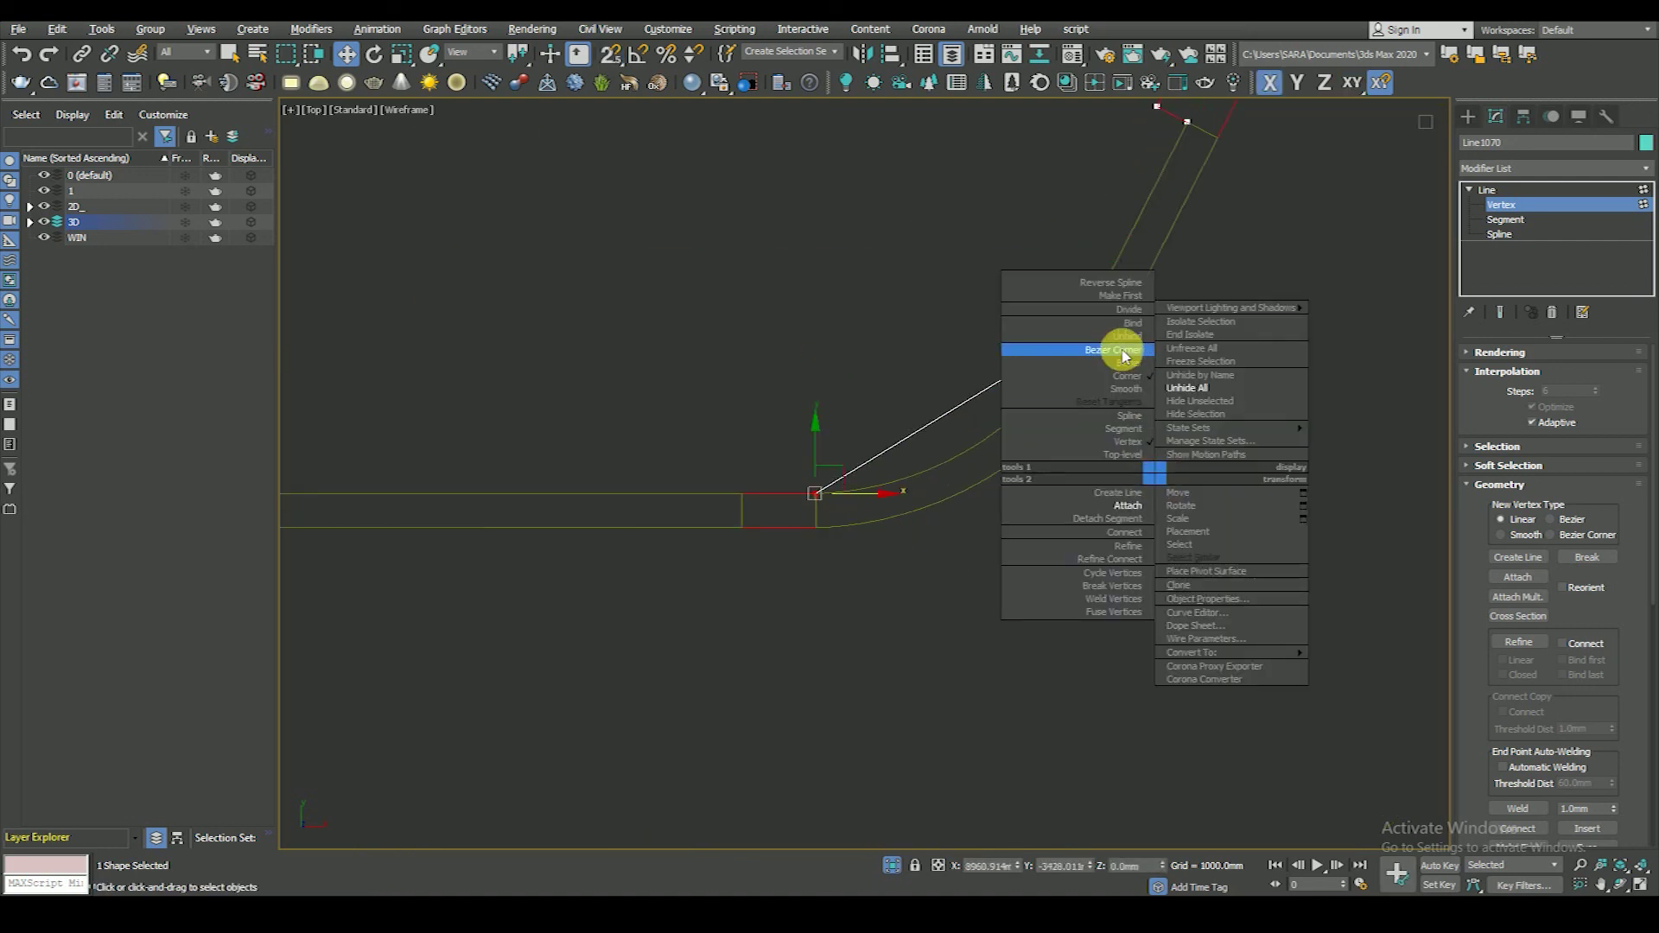
pyautogui.scroll(2, 1013, 423)
pyautogui.moveTo(1014, 426); pyautogui.dragTo(983, 485, button='middle')
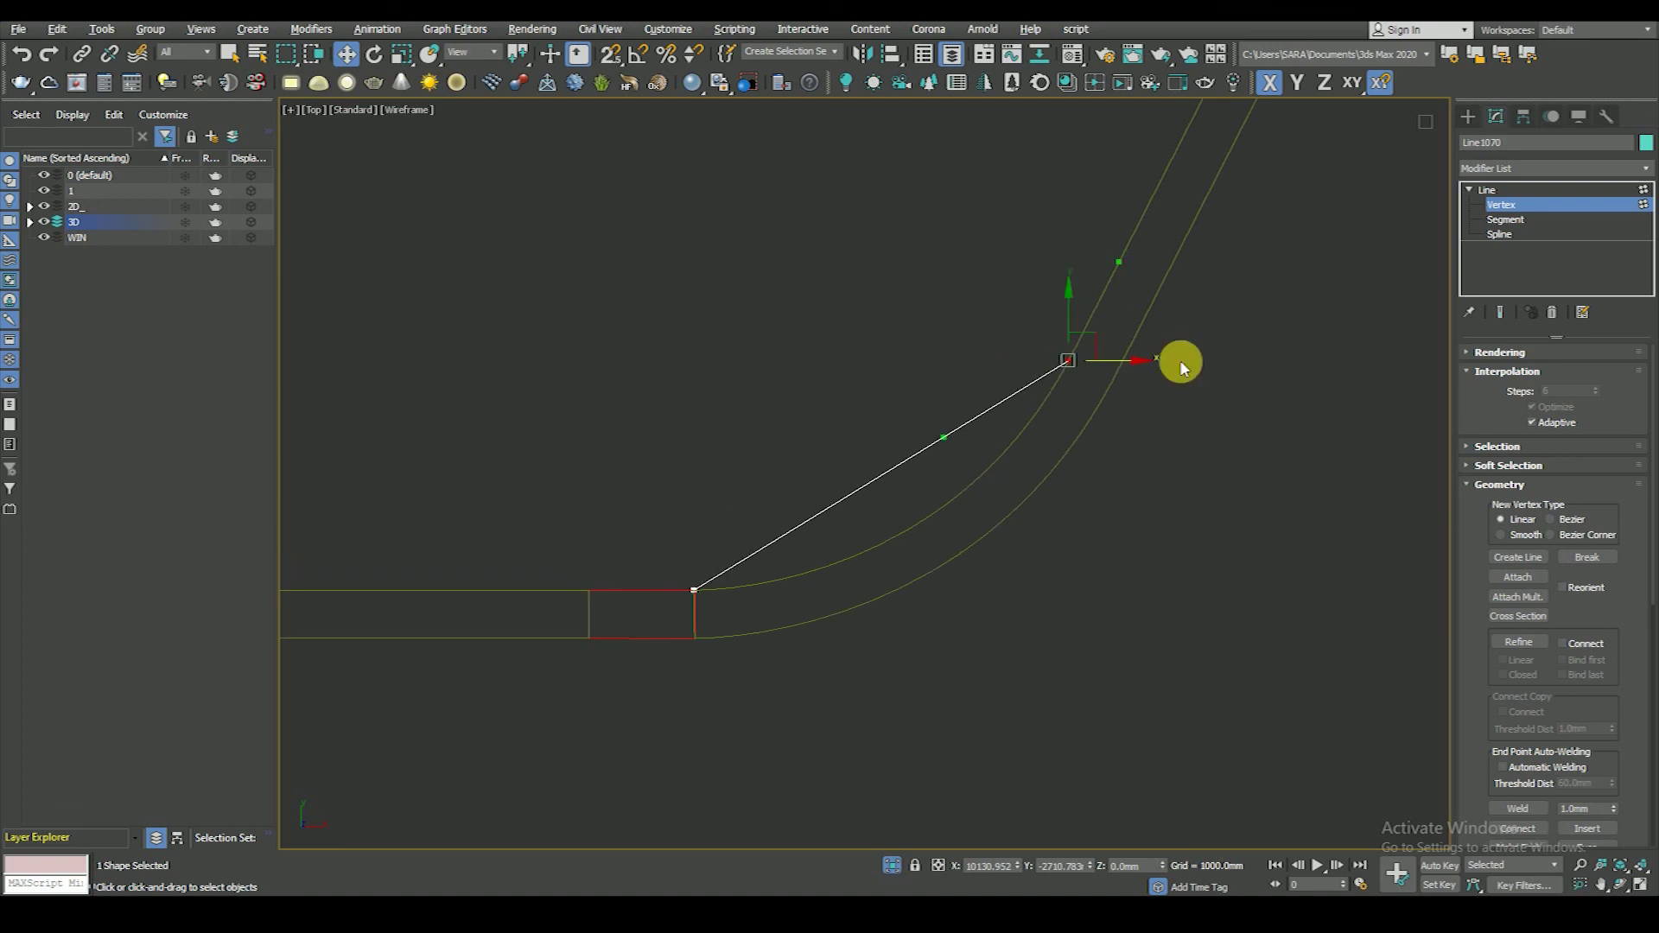
pyautogui.moveTo(950, 447); pyautogui.dragTo(969, 561)
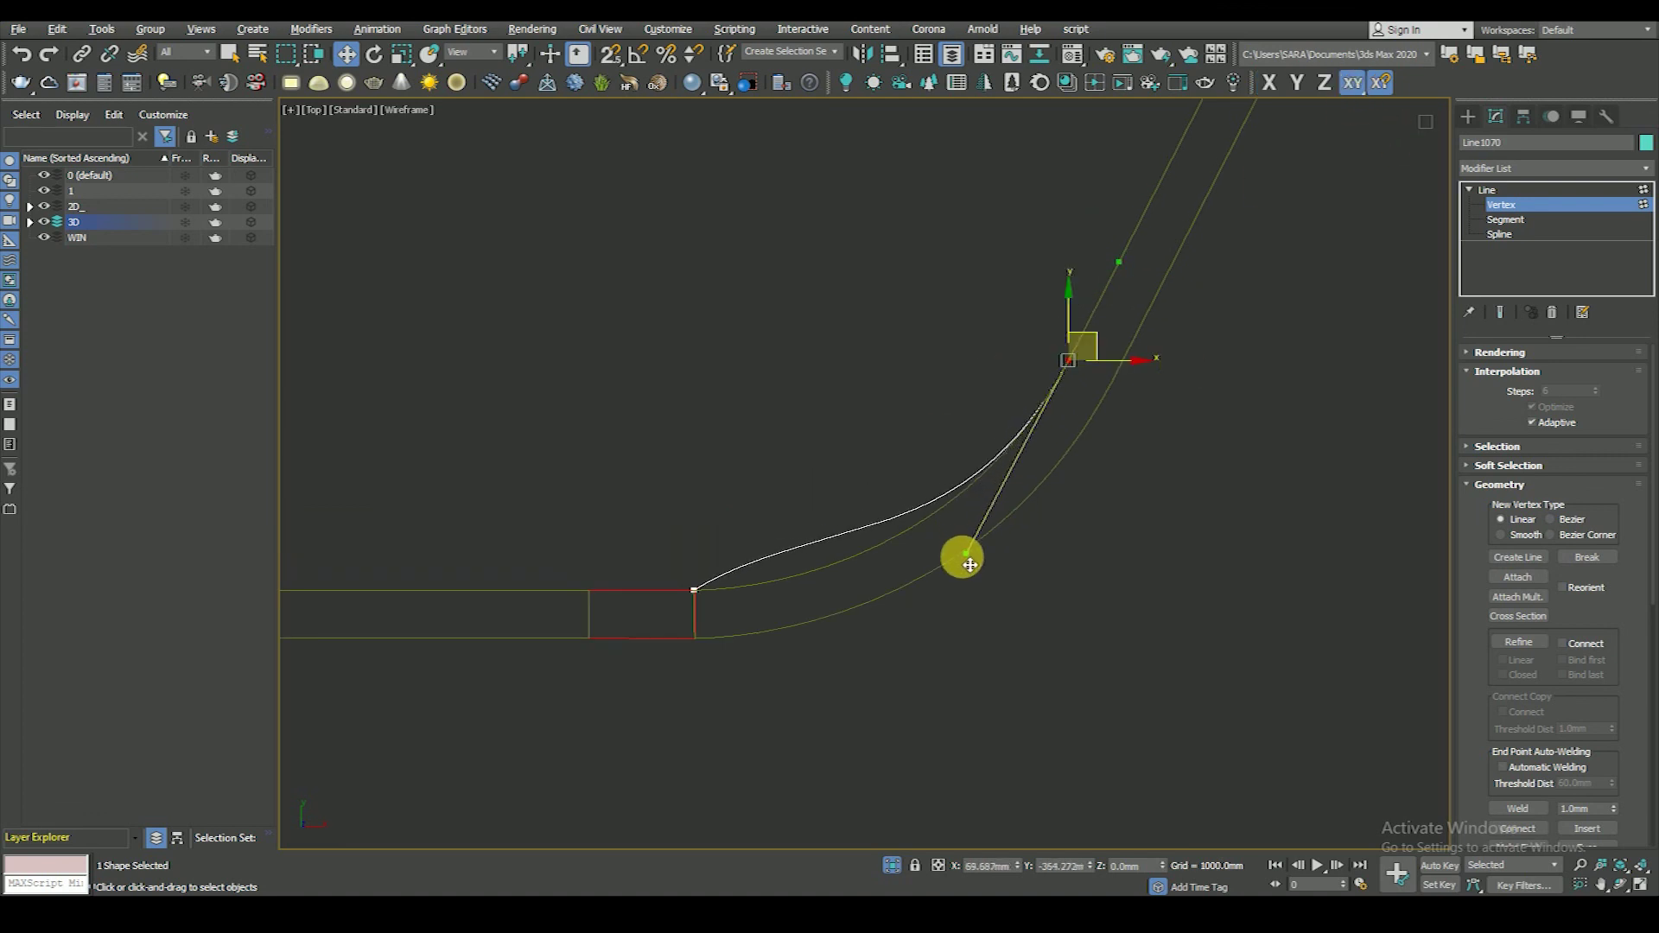
# - Adjust the handles on both ends of the curve to match the rounded wall
pyautogui.click(694, 591)
pyautogui.scroll(1, 767, 574)
pyautogui.moveTo(823, 504); pyautogui.dragTo(798, 588)
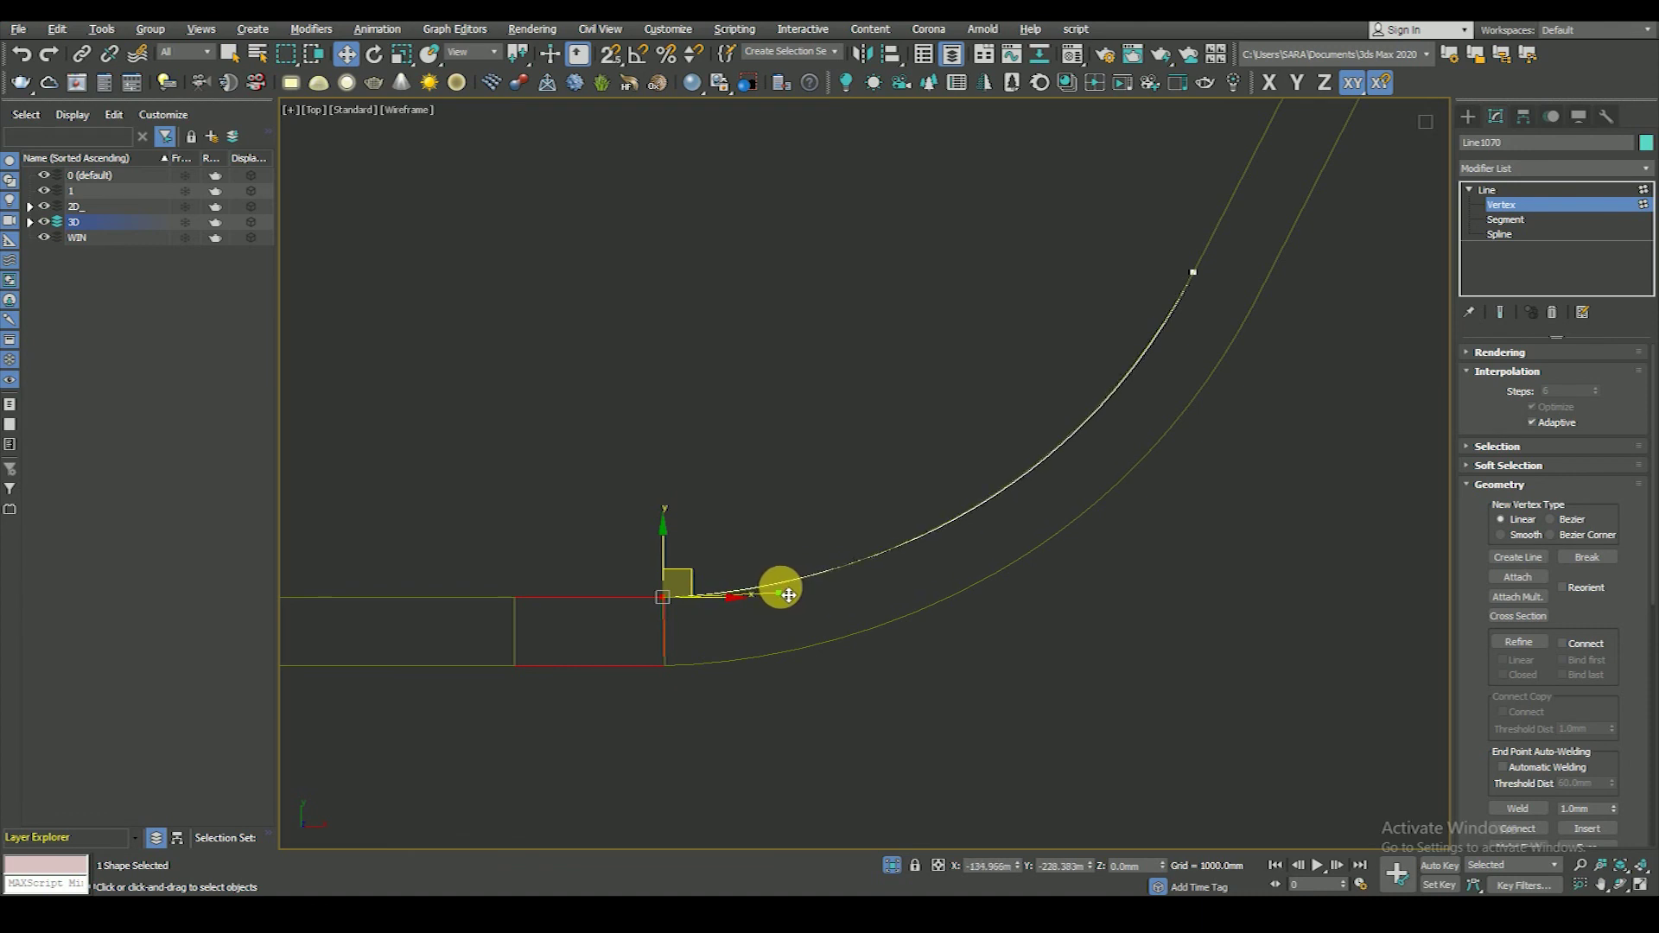
pyautogui.click(956, 481)
pyautogui.moveTo(1087, 219); pyautogui.dragTo(1267, 361)
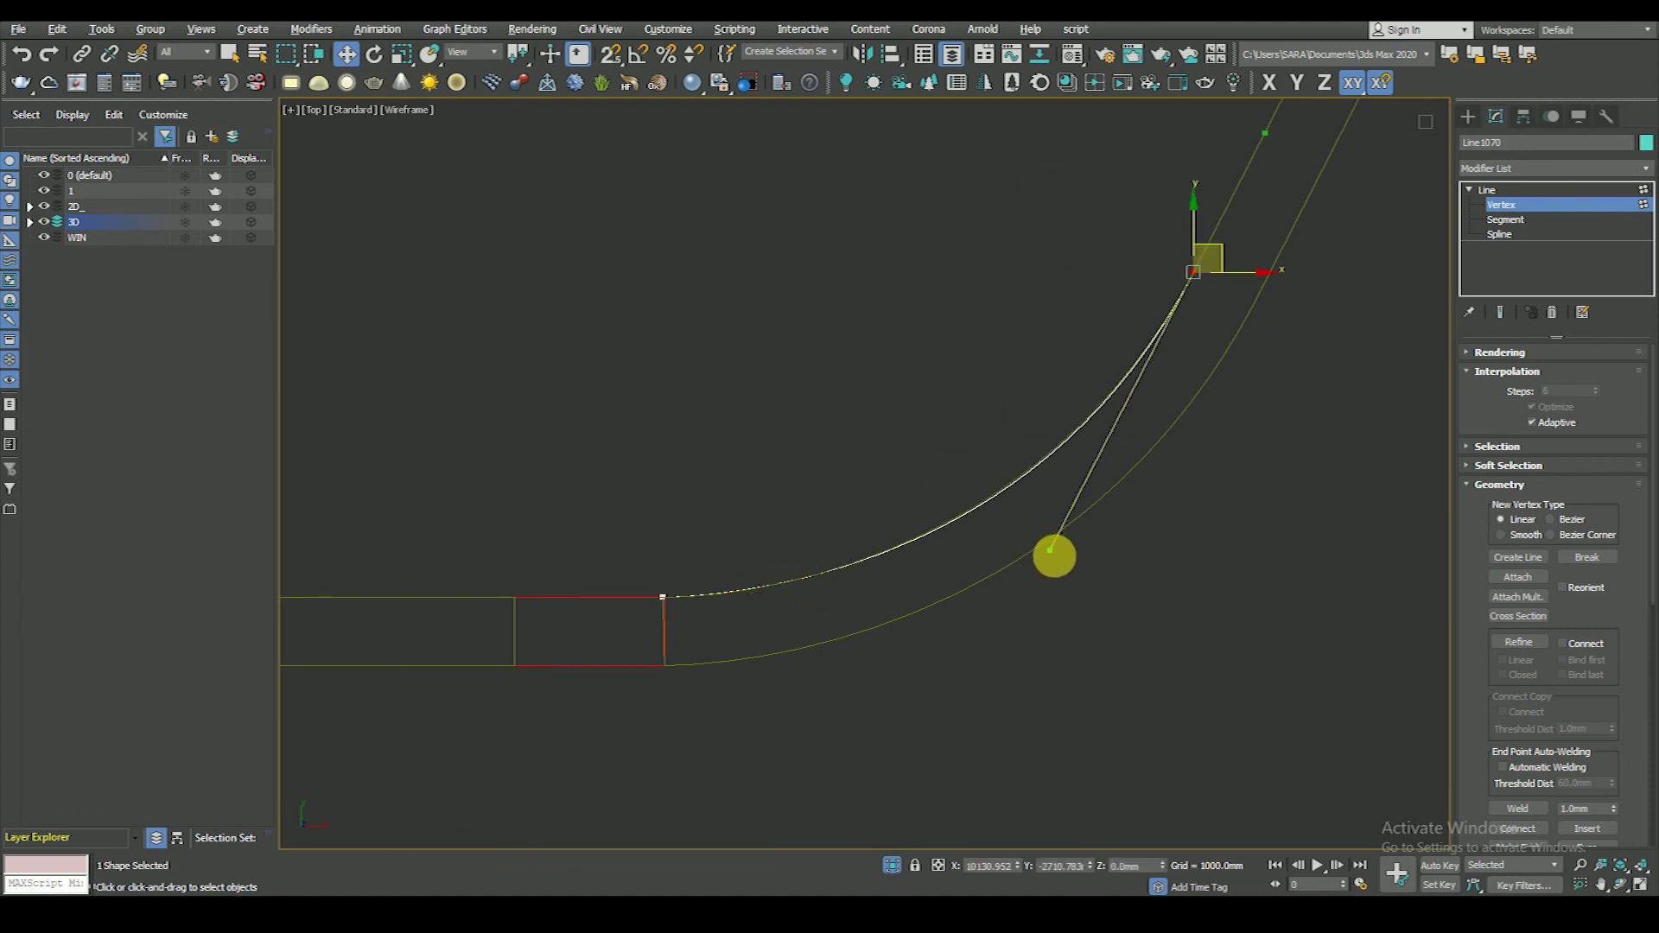
pyautogui.scroll(-3, 1018, 604)
pyautogui.scroll(-3, 704, 449)
# - Set the diagonal segment's bottom vertex to a corner type and arc the segment along the wall
pyautogui.scroll(5, 919, 515)
pyautogui.scroll(-2, 754, 536)
pyautogui.scroll(4, 716, 435)
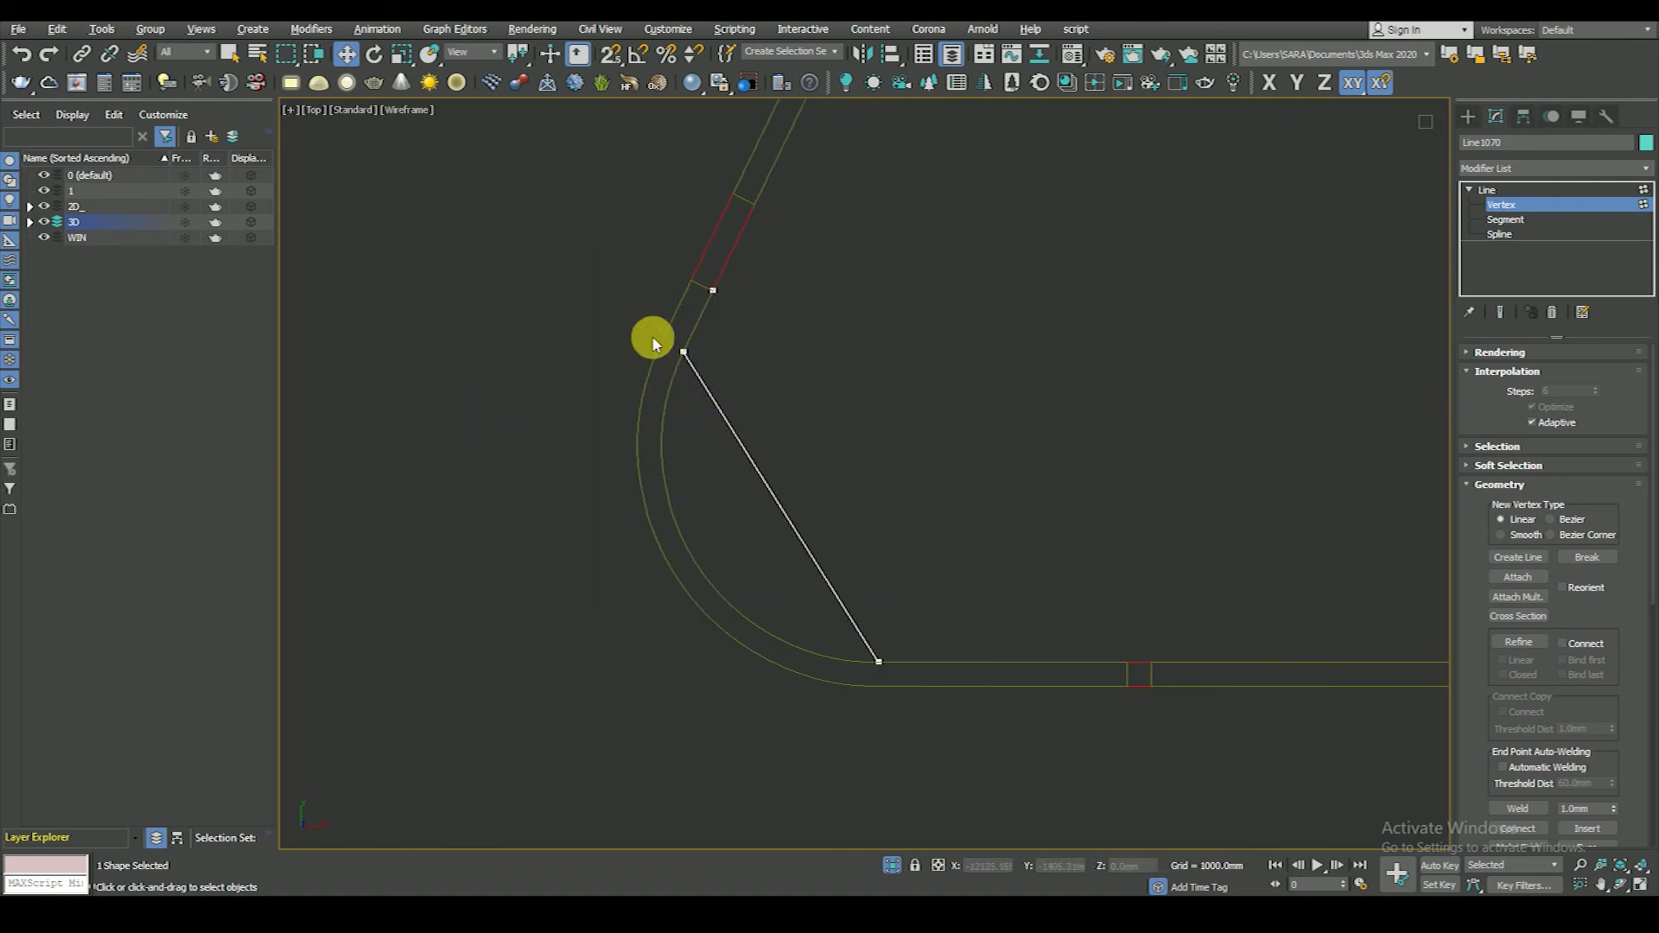
pyautogui.click(879, 661)
pyautogui.click(683, 352)
pyautogui.click(879, 661)
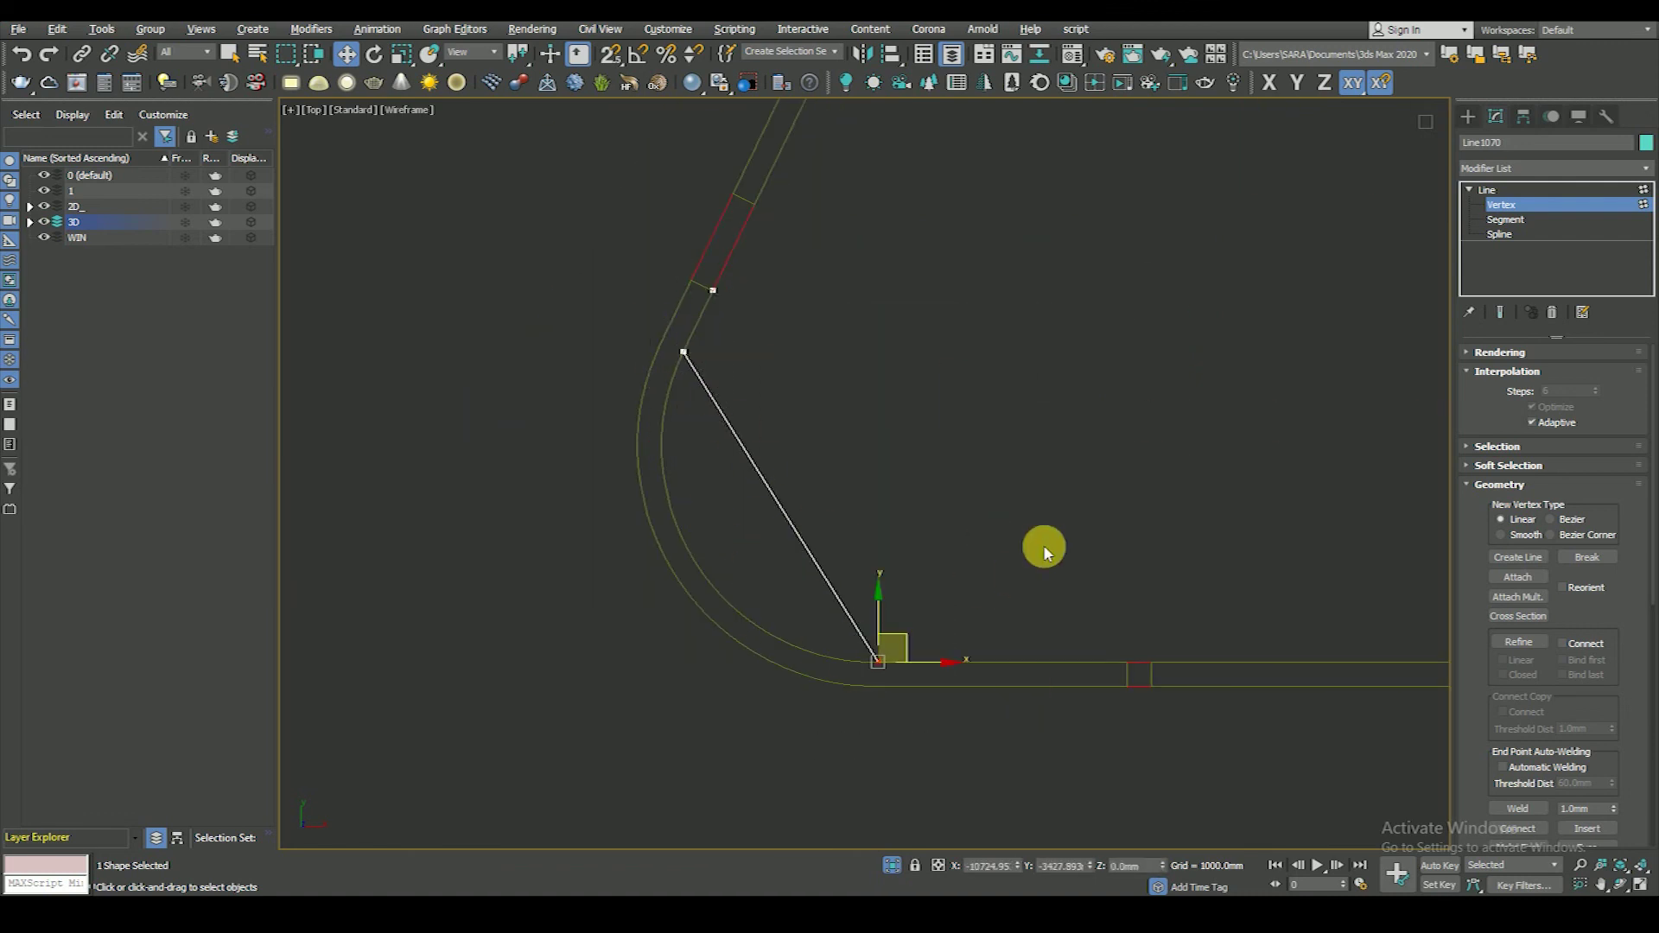
pyautogui.rightClick(1040, 542)
pyautogui.click(1009, 445)
pyautogui.scroll(2, 856, 536)
pyautogui.moveTo(880, 510)
pyautogui.mouseDown()
pyautogui.moveTo(692, 626)
pyautogui.moveTo(718, 642)
pyautogui.mouseUp()
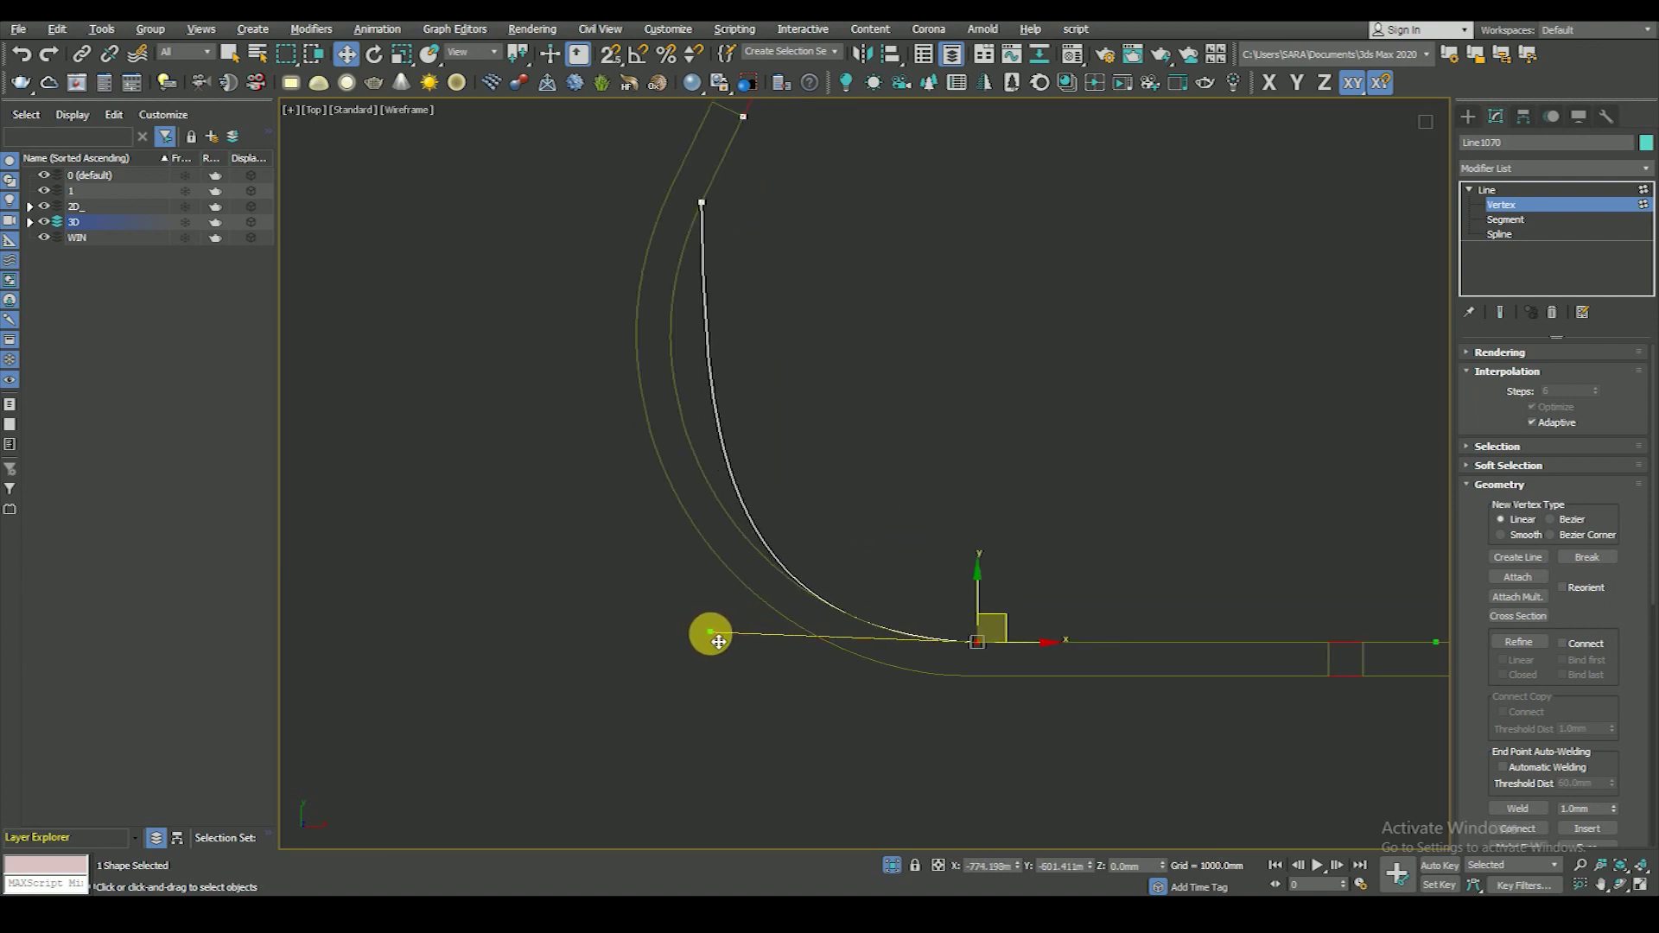
pyautogui.click(645, 685)
# - Make the upper vertex a Bezier Corner and bend the segment to follow the curved wall
pyautogui.moveTo(691, 338); pyautogui.dragTo(738, 472, button='middle')
pyautogui.rightClick(1036, 416)
pyautogui.click(951, 303)
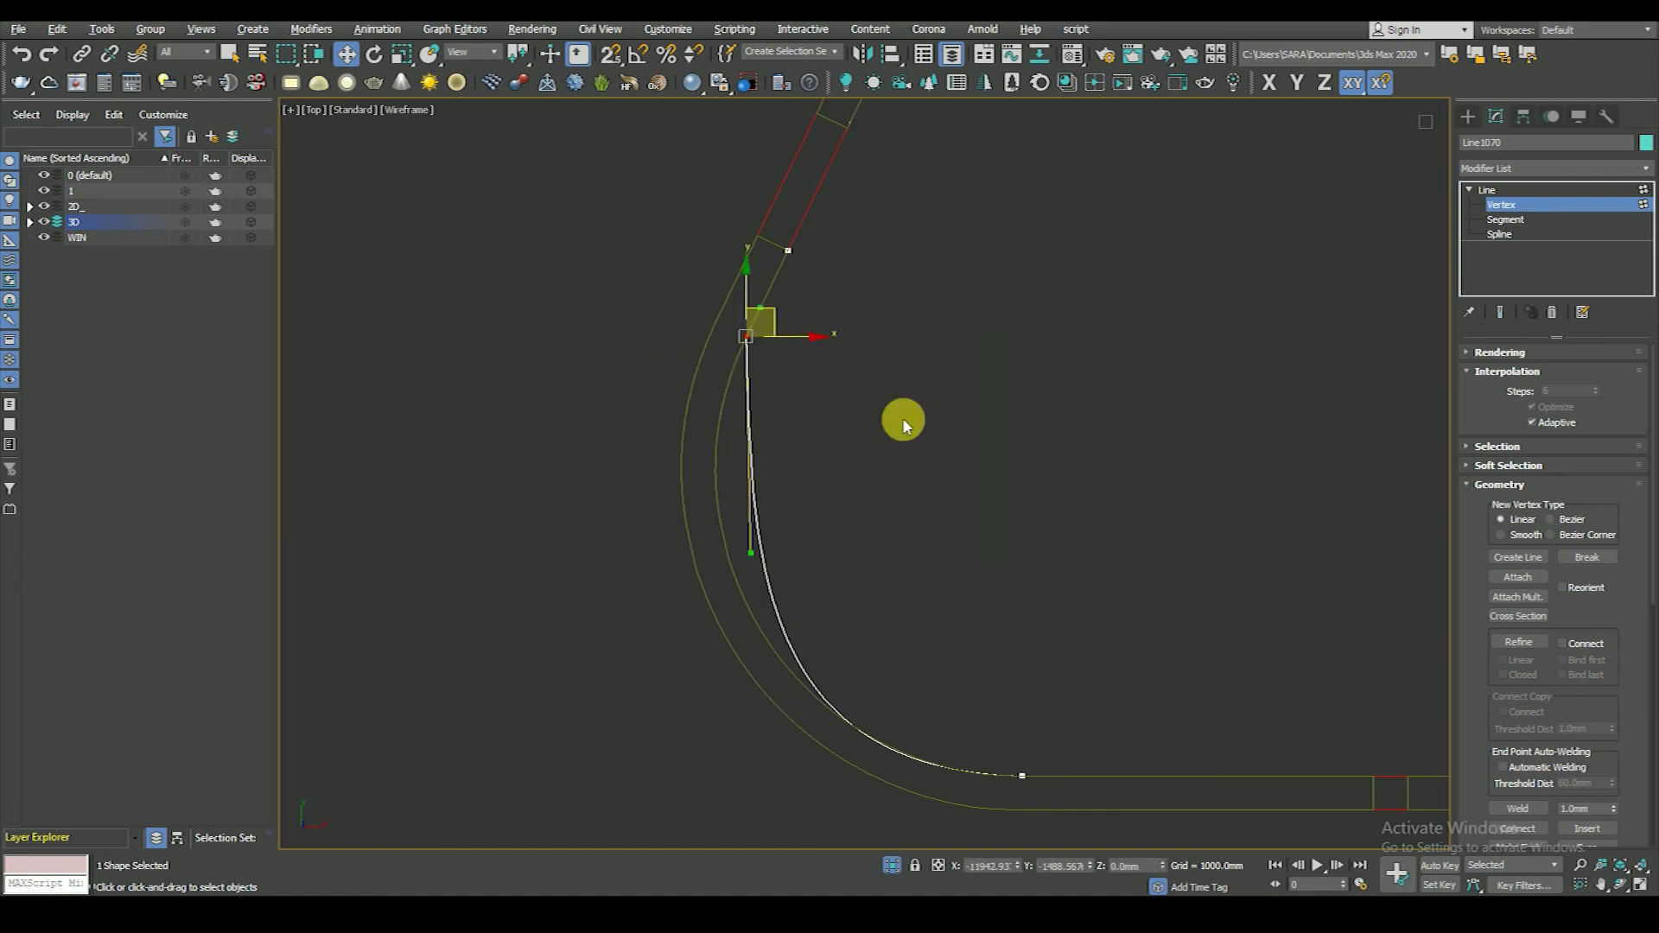
pyautogui.moveTo(758, 560); pyautogui.dragTo(666, 512)
pyautogui.click(1022, 774)
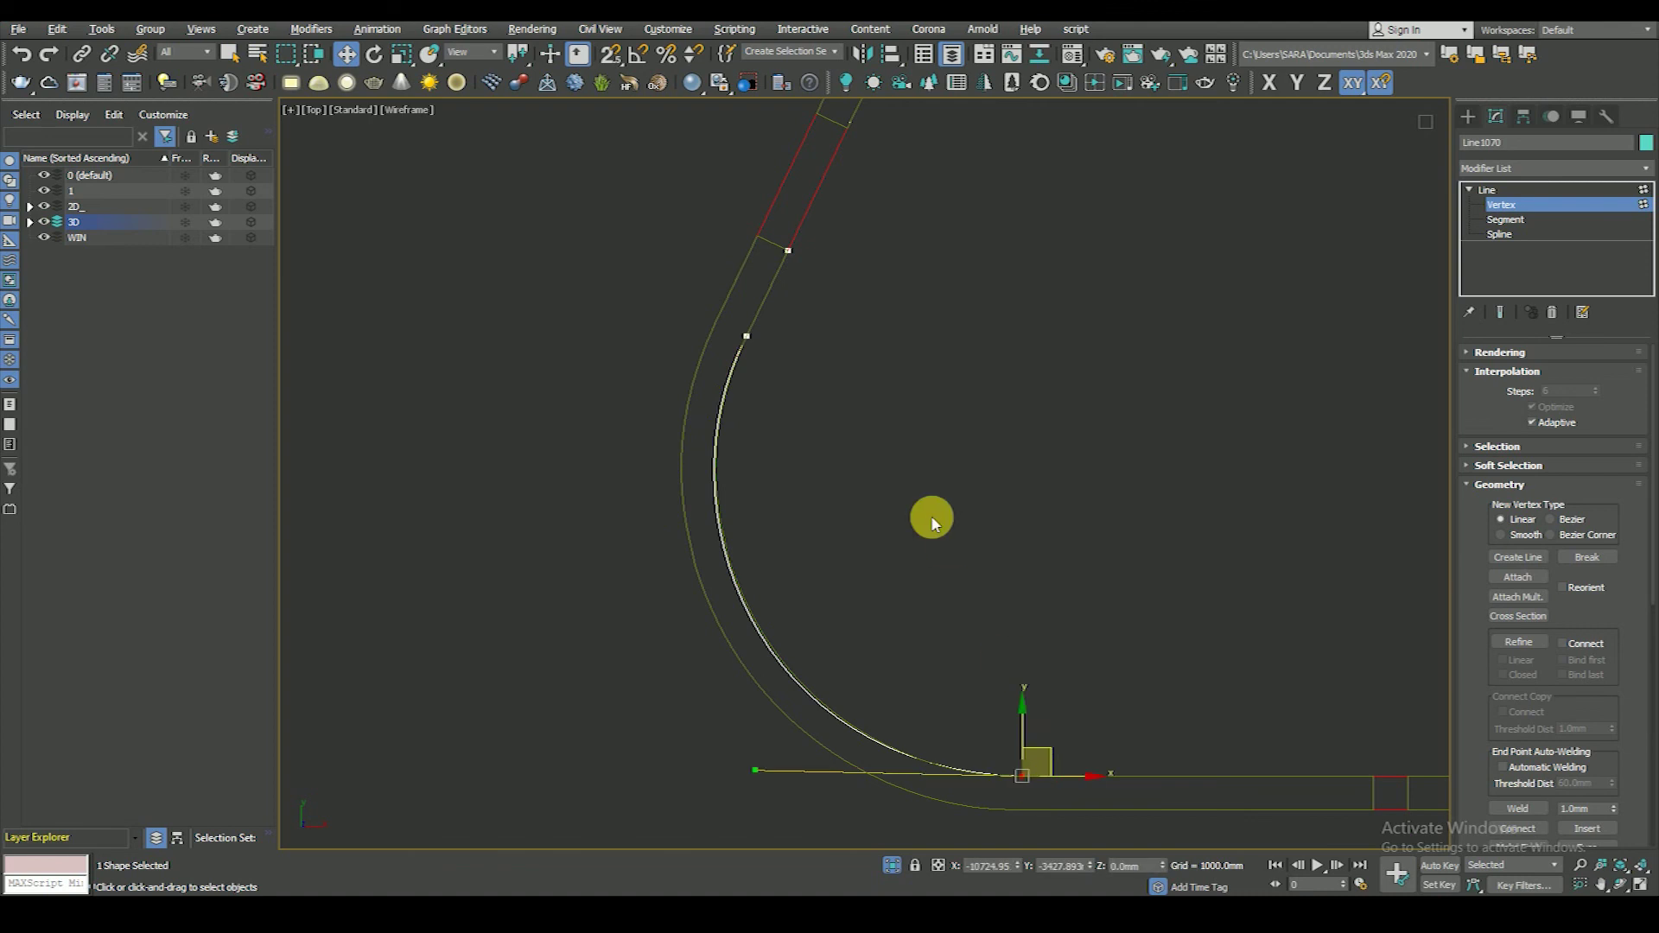
pyautogui.scroll(-8, 930, 517)
pyautogui.scroll(4, 948, 485)
pyautogui.scroll(5, 952, 475)
# - Convert the next corner's vertices and drag their handles to curve along the rounded wall
pyautogui.moveTo(668, 396); pyautogui.dragTo(1042, 665)
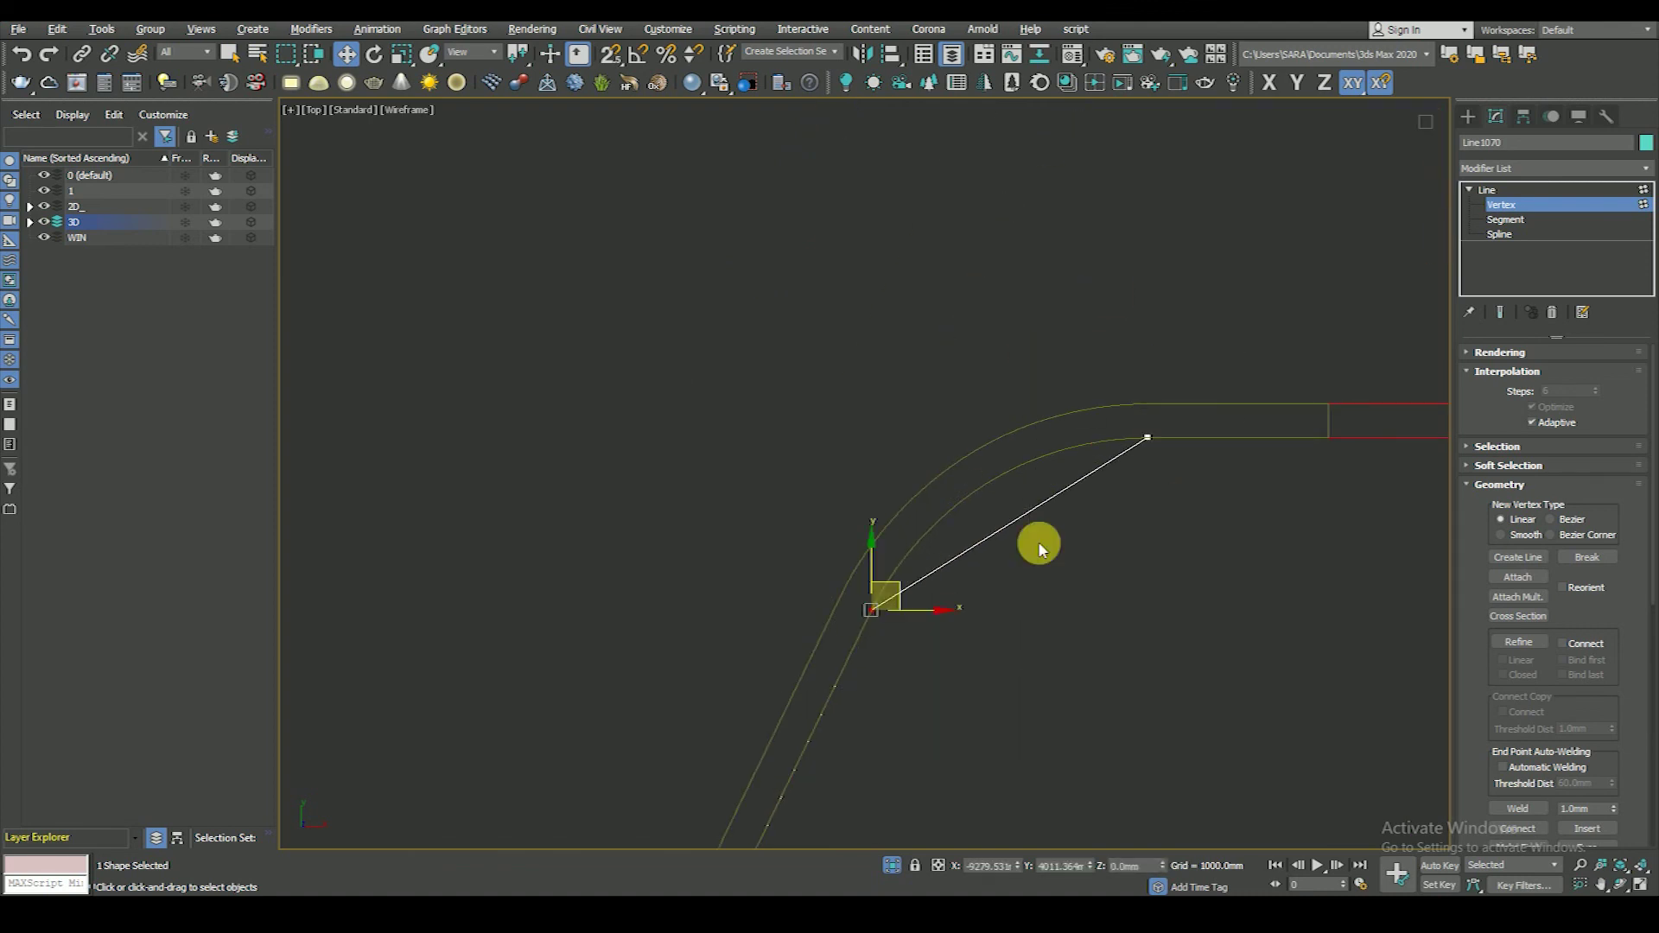
pyautogui.rightClick(1217, 558)
pyautogui.click(1190, 459)
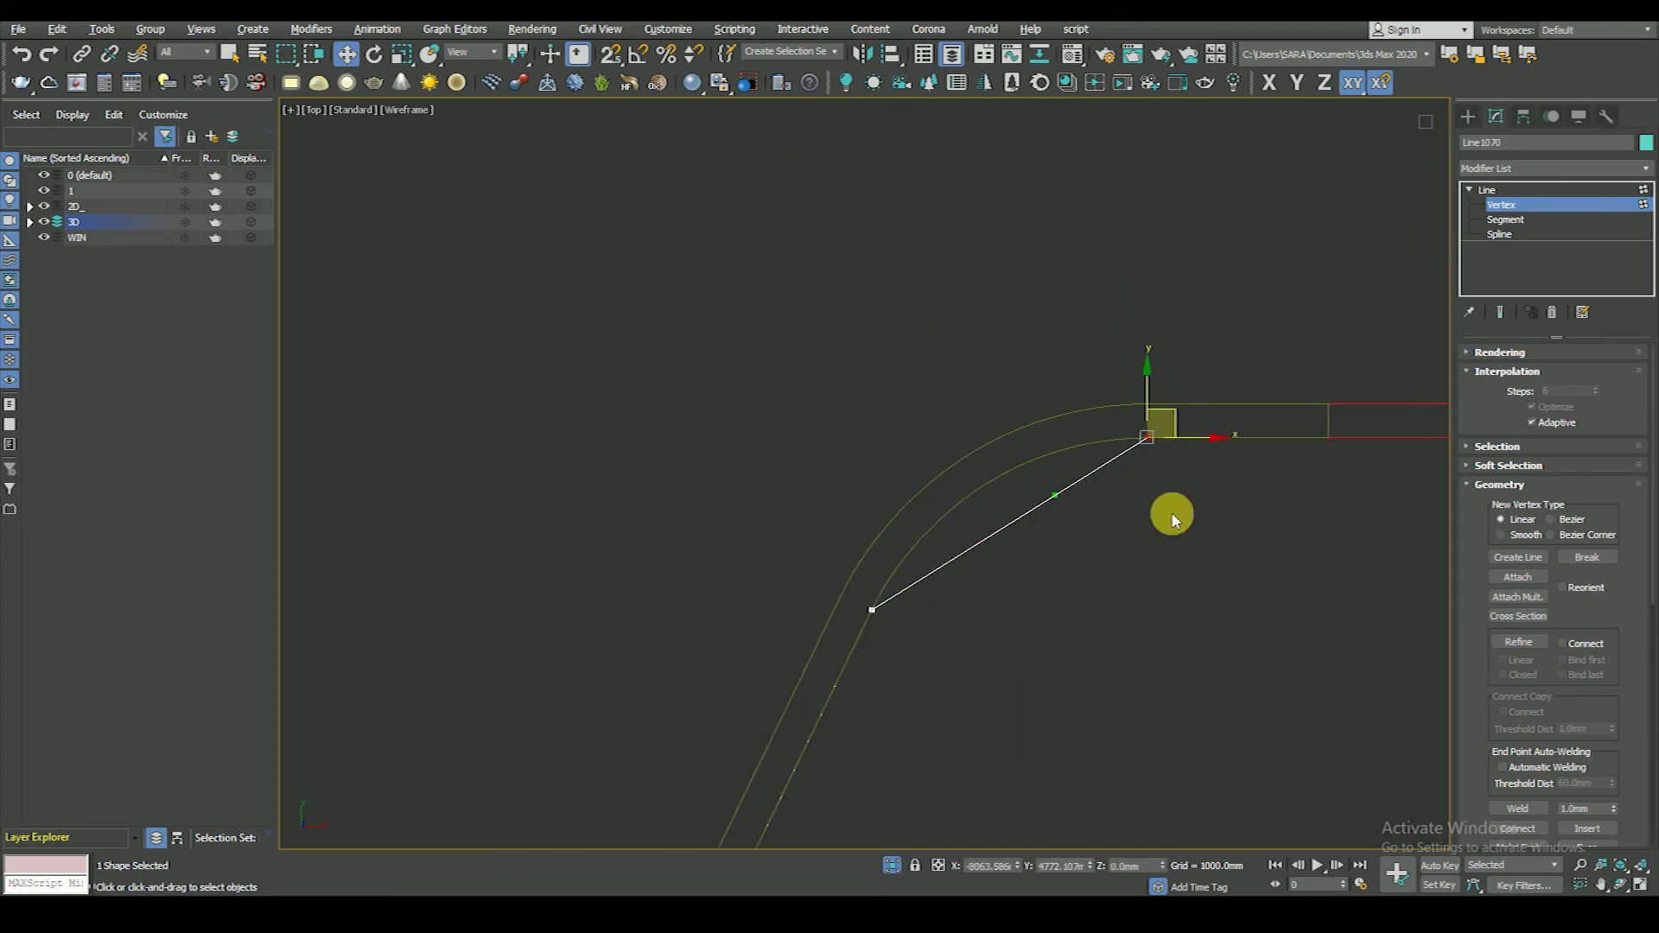
pyautogui.scroll(2, 1063, 504)
pyautogui.moveTo(1052, 496); pyautogui.dragTo(952, 408)
pyautogui.click(792, 656)
pyautogui.scroll(2, 942, 609)
pyautogui.moveTo(937, 596); pyautogui.dragTo(818, 622)
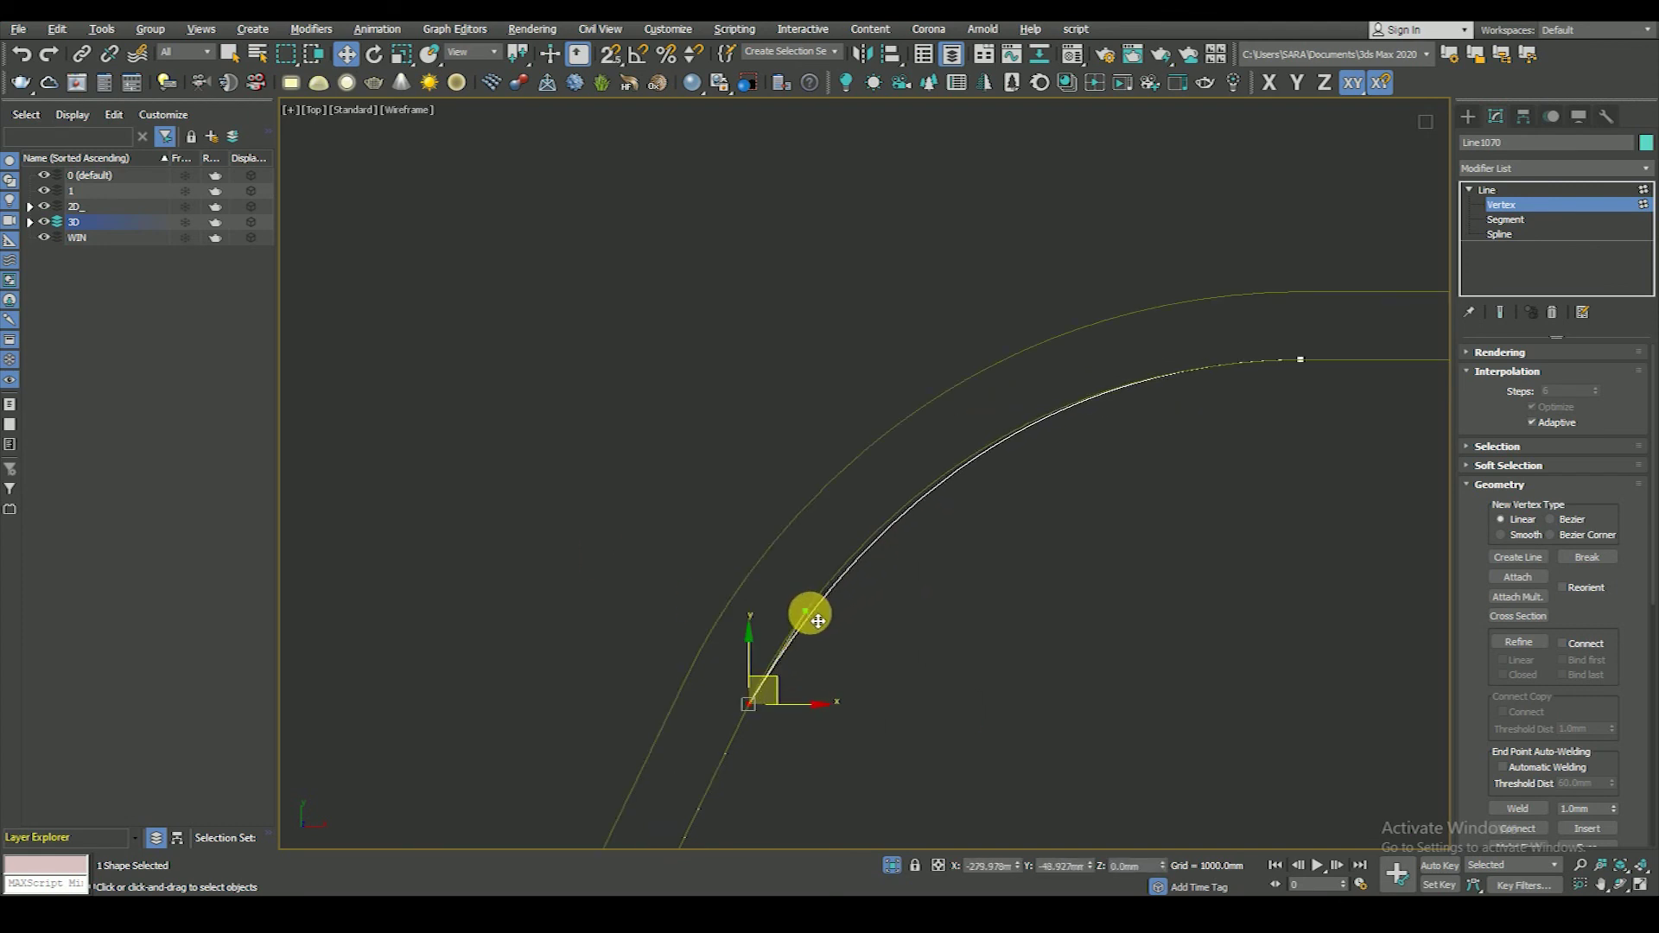
pyautogui.scroll(-2, 789, 475)
pyautogui.scroll(-3, 807, 463)
pyautogui.scroll(-3, 1063, 604)
pyautogui.scroll(4, 1066, 553)
pyautogui.scroll(1, 1067, 554)
pyautogui.scroll(-4, 1050, 528)
pyautogui.scroll(1, 943, 475)
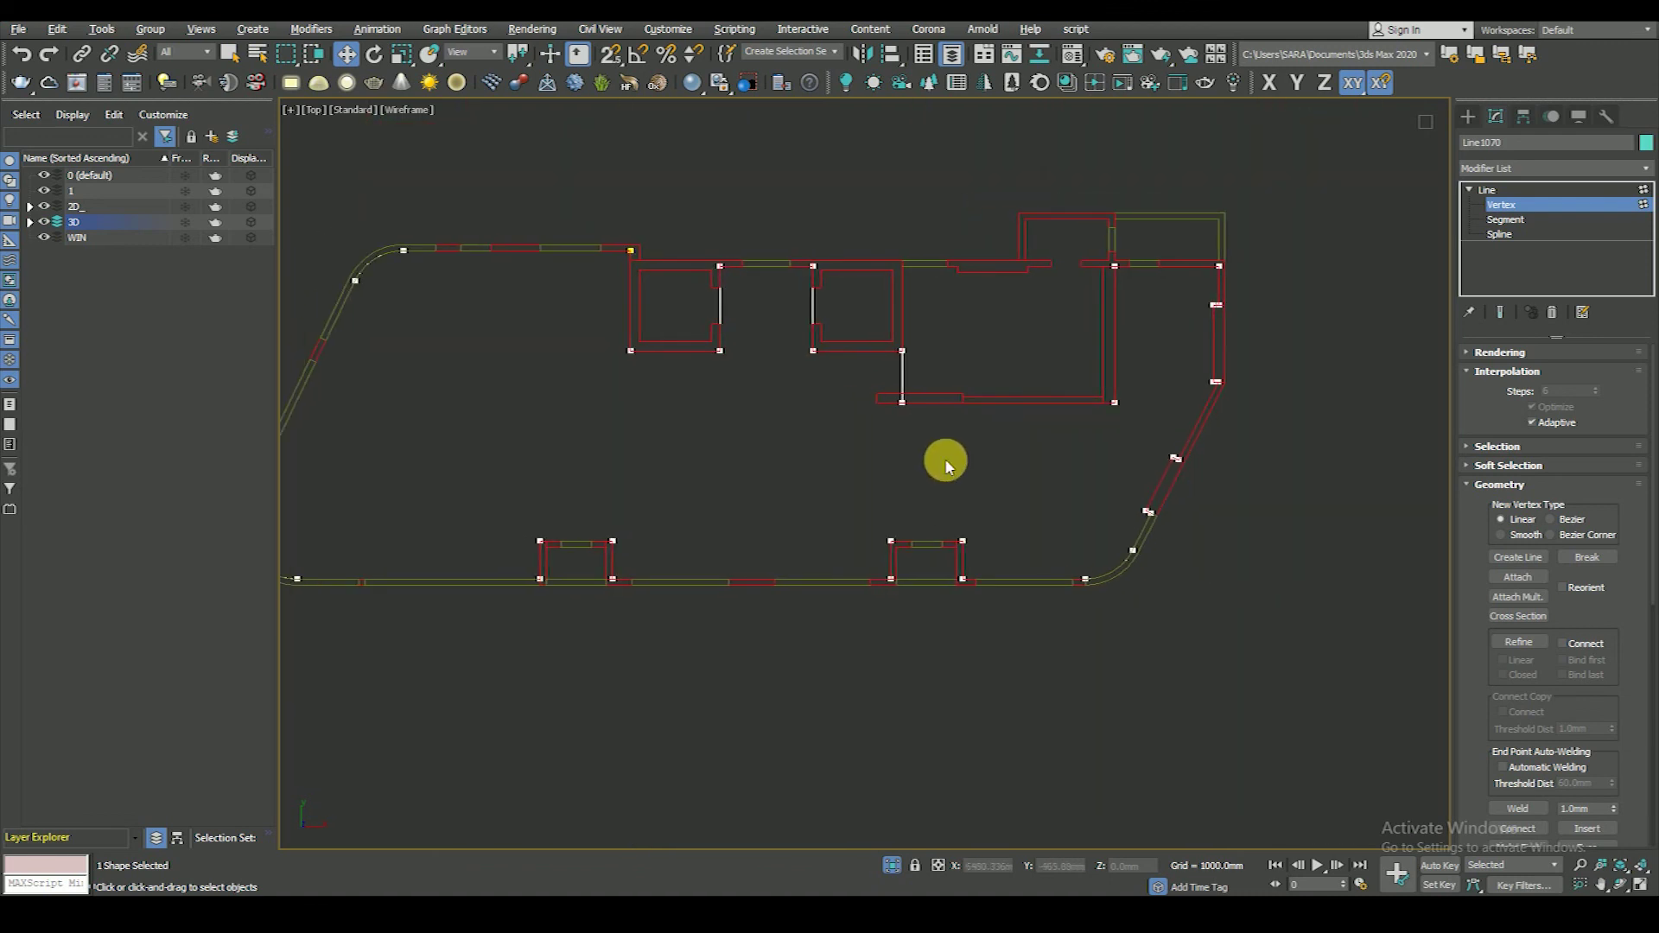
# - Exit Vertex mode and add an Extrude modifier with Amount 150 mm to the outline
pyautogui.moveTo(730, 424); pyautogui.dragTo(850, 467, button='middle')
pyautogui.click(1492, 205)
pyautogui.scroll(-4, 1067, 490)
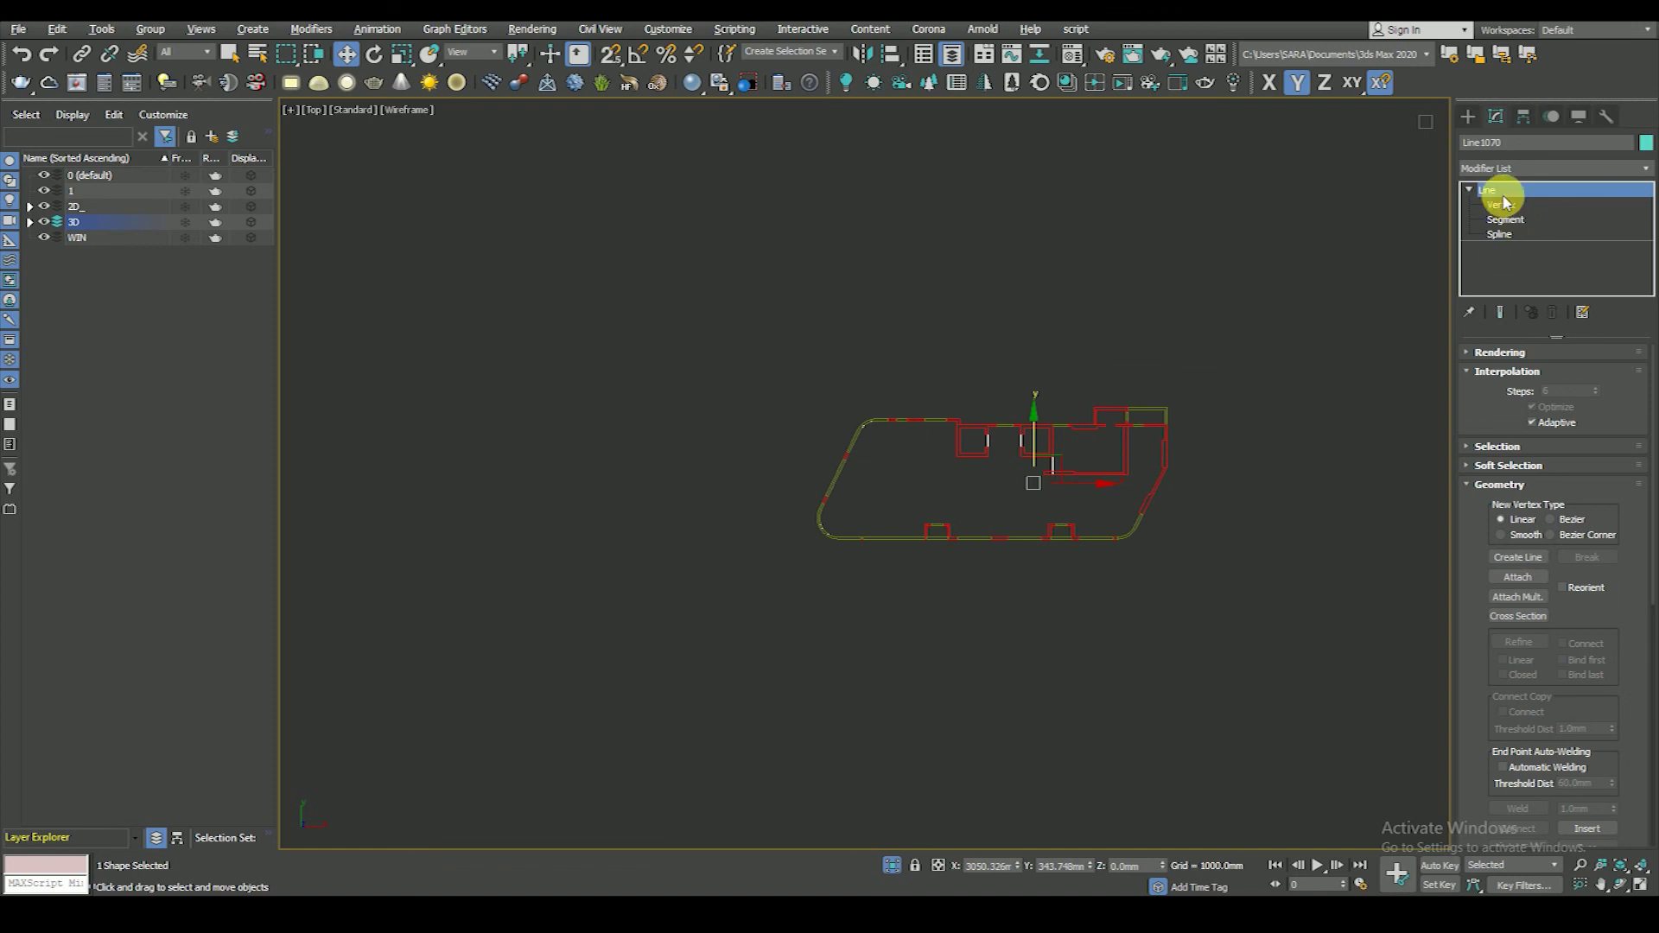
pyautogui.click(1512, 167)
pyautogui.write('sweep')
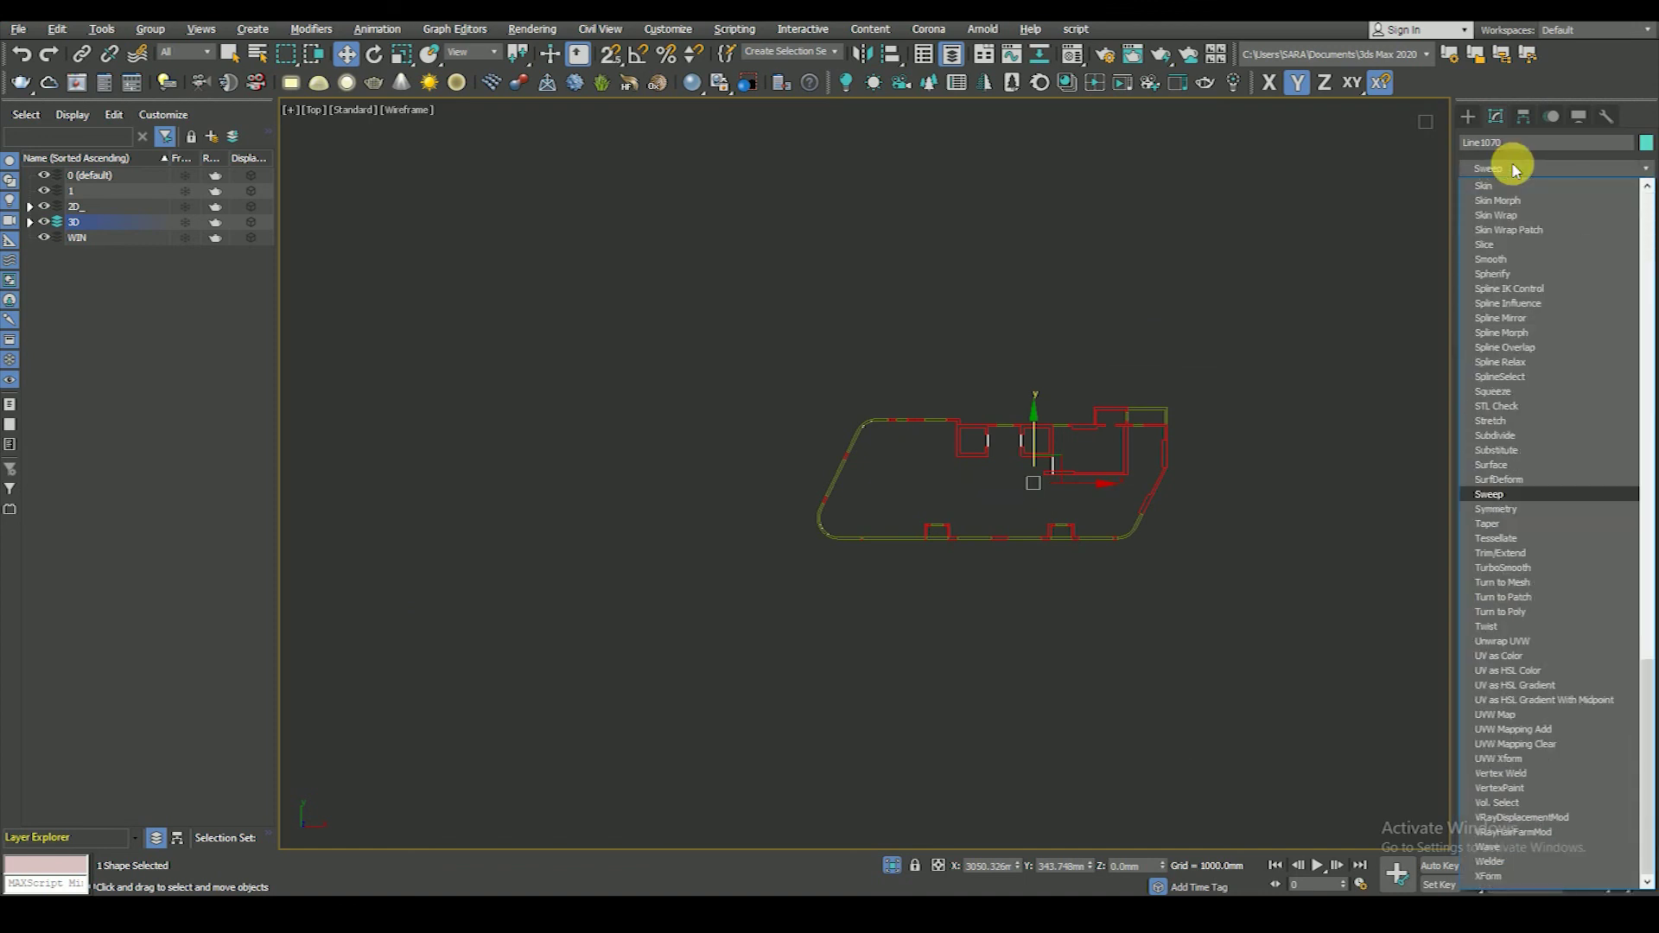
pyautogui.press('BackSpace')
pyautogui.press('BackSpace')
pyautogui.press('BackSpace')
pyautogui.click(1515, 170)
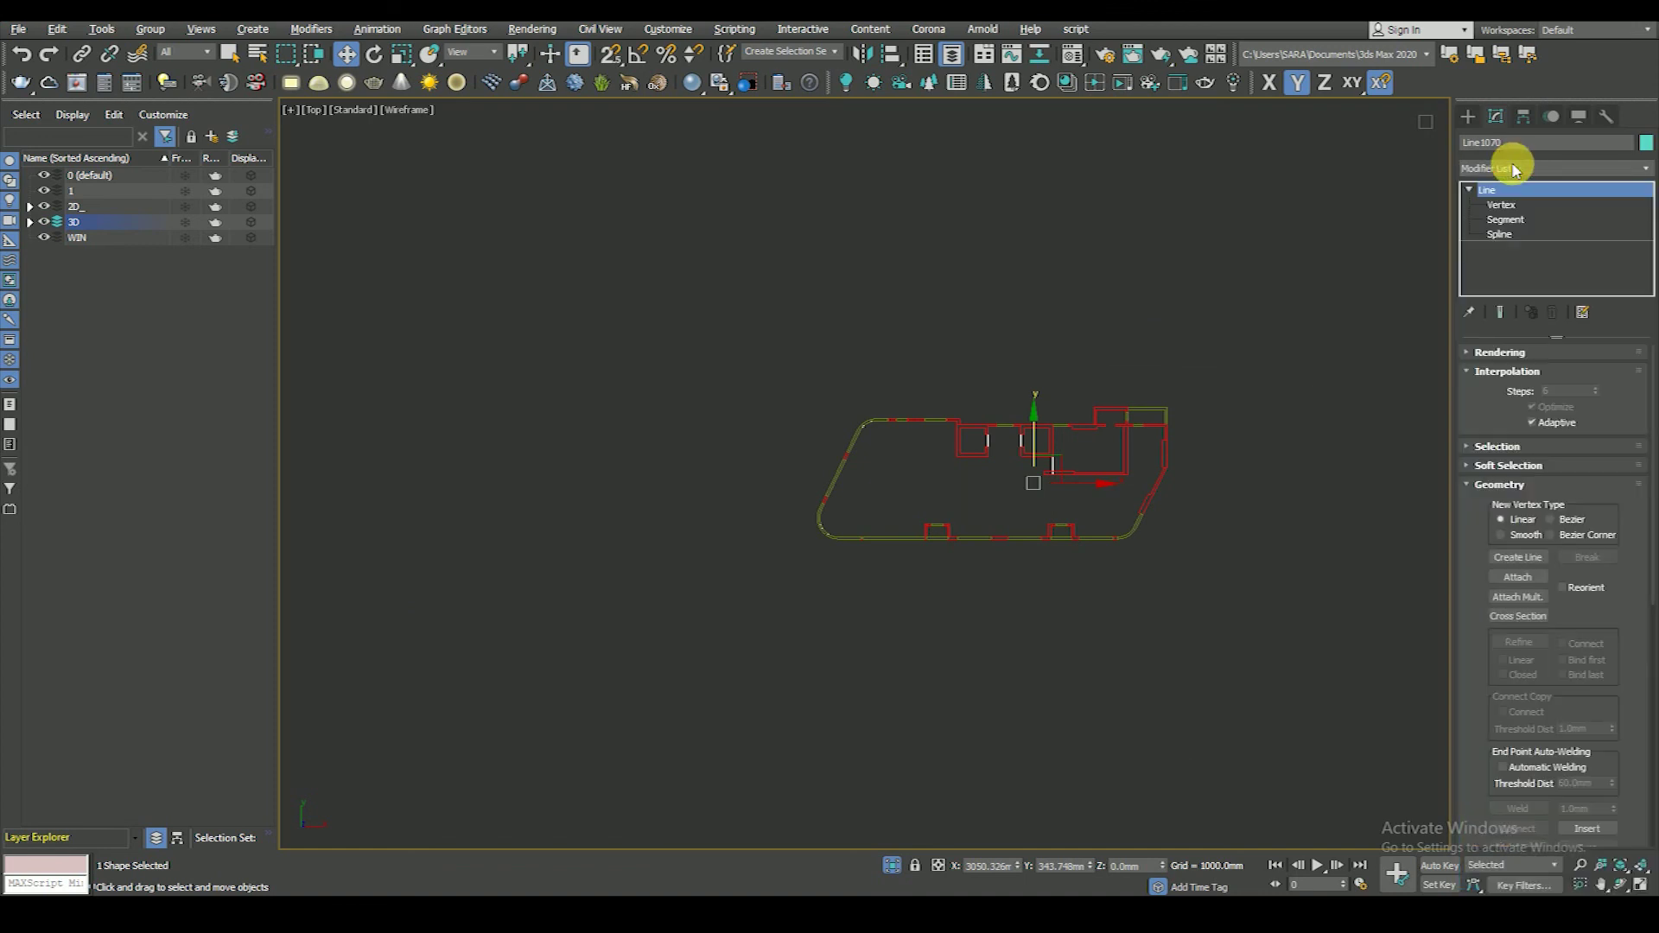
pyautogui.write('edit s')
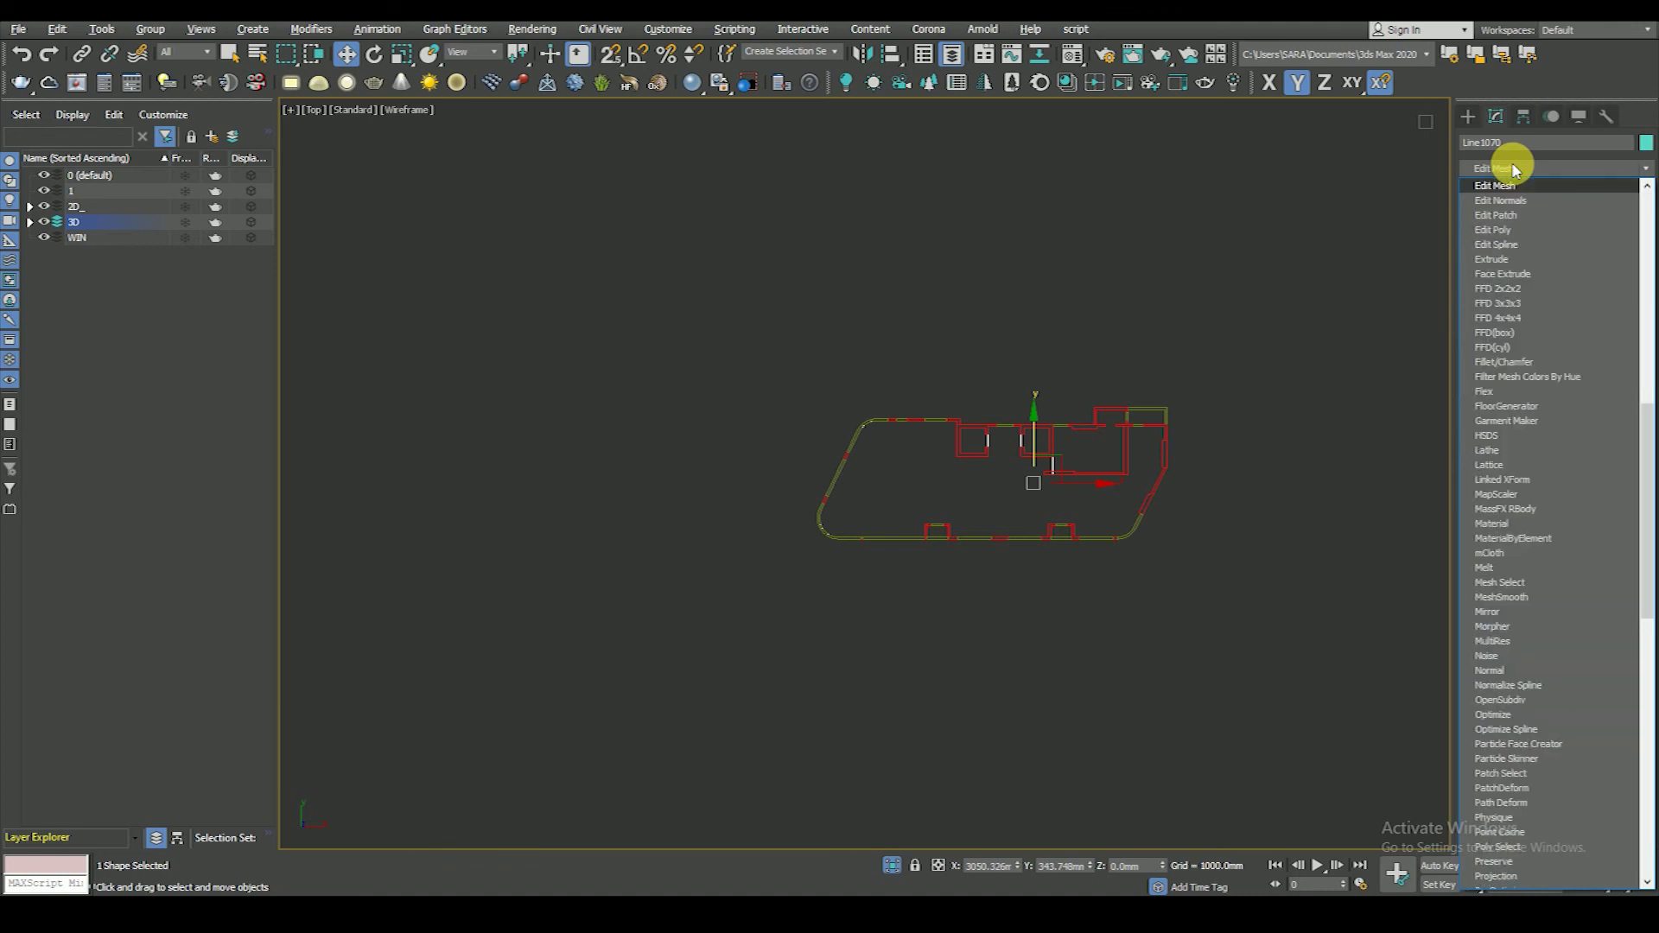
pyautogui.press('Down')
pyautogui.press('Return')
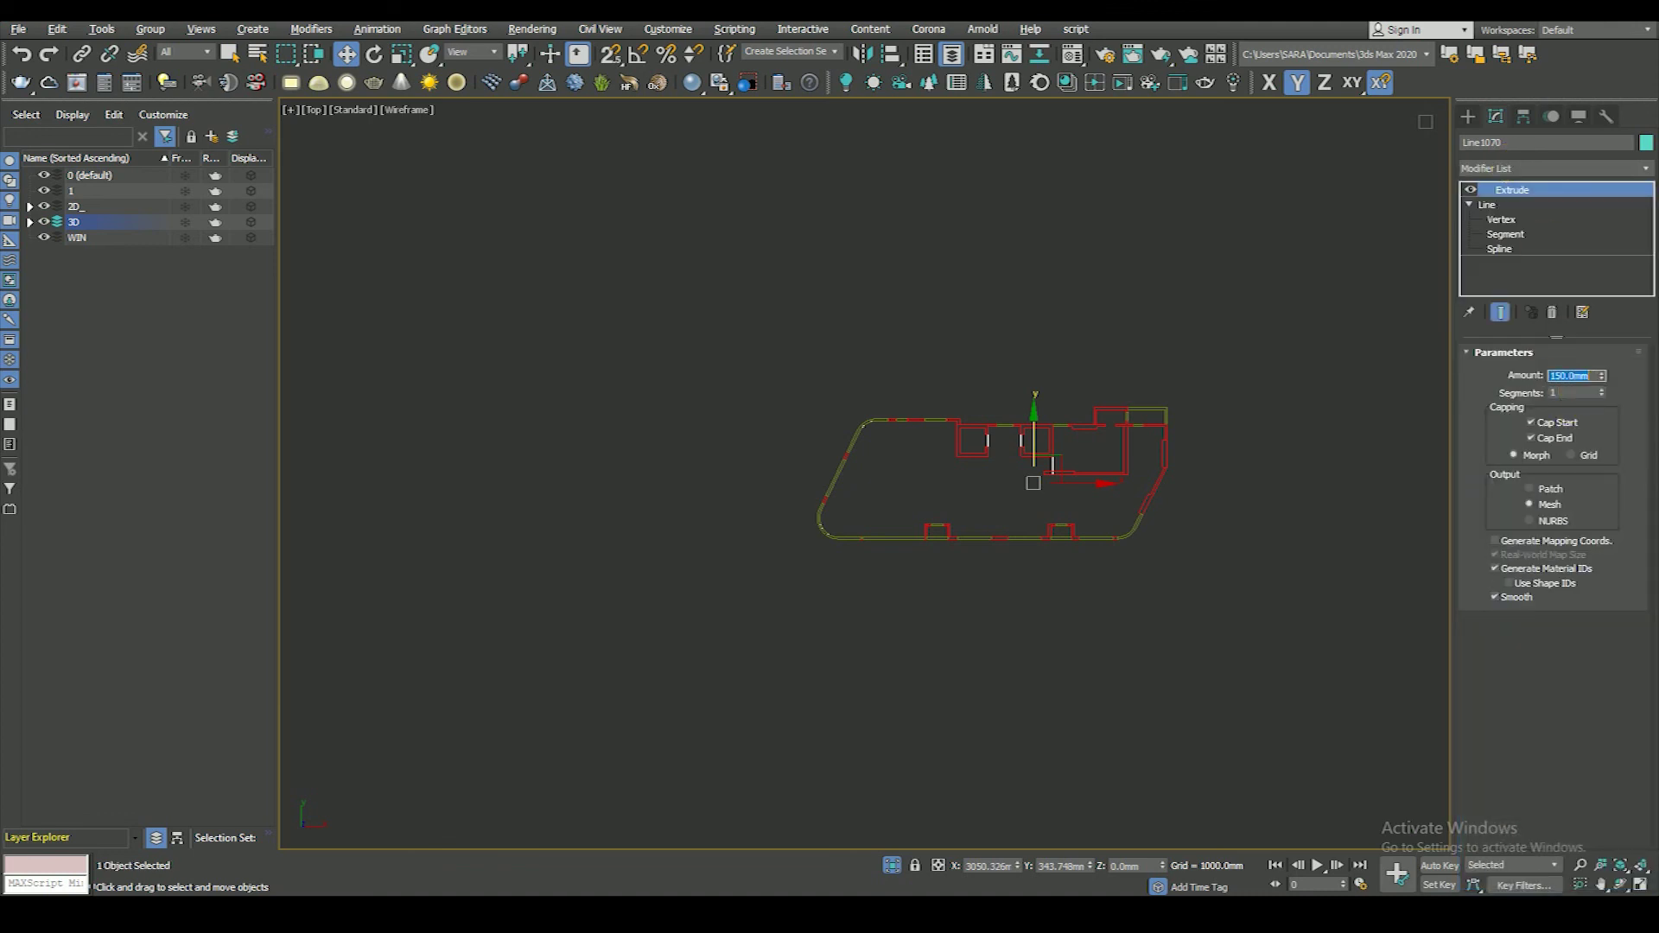
# - In Front view with snaps on, move the slab onto the floor-level vertex
pyautogui.press('f')
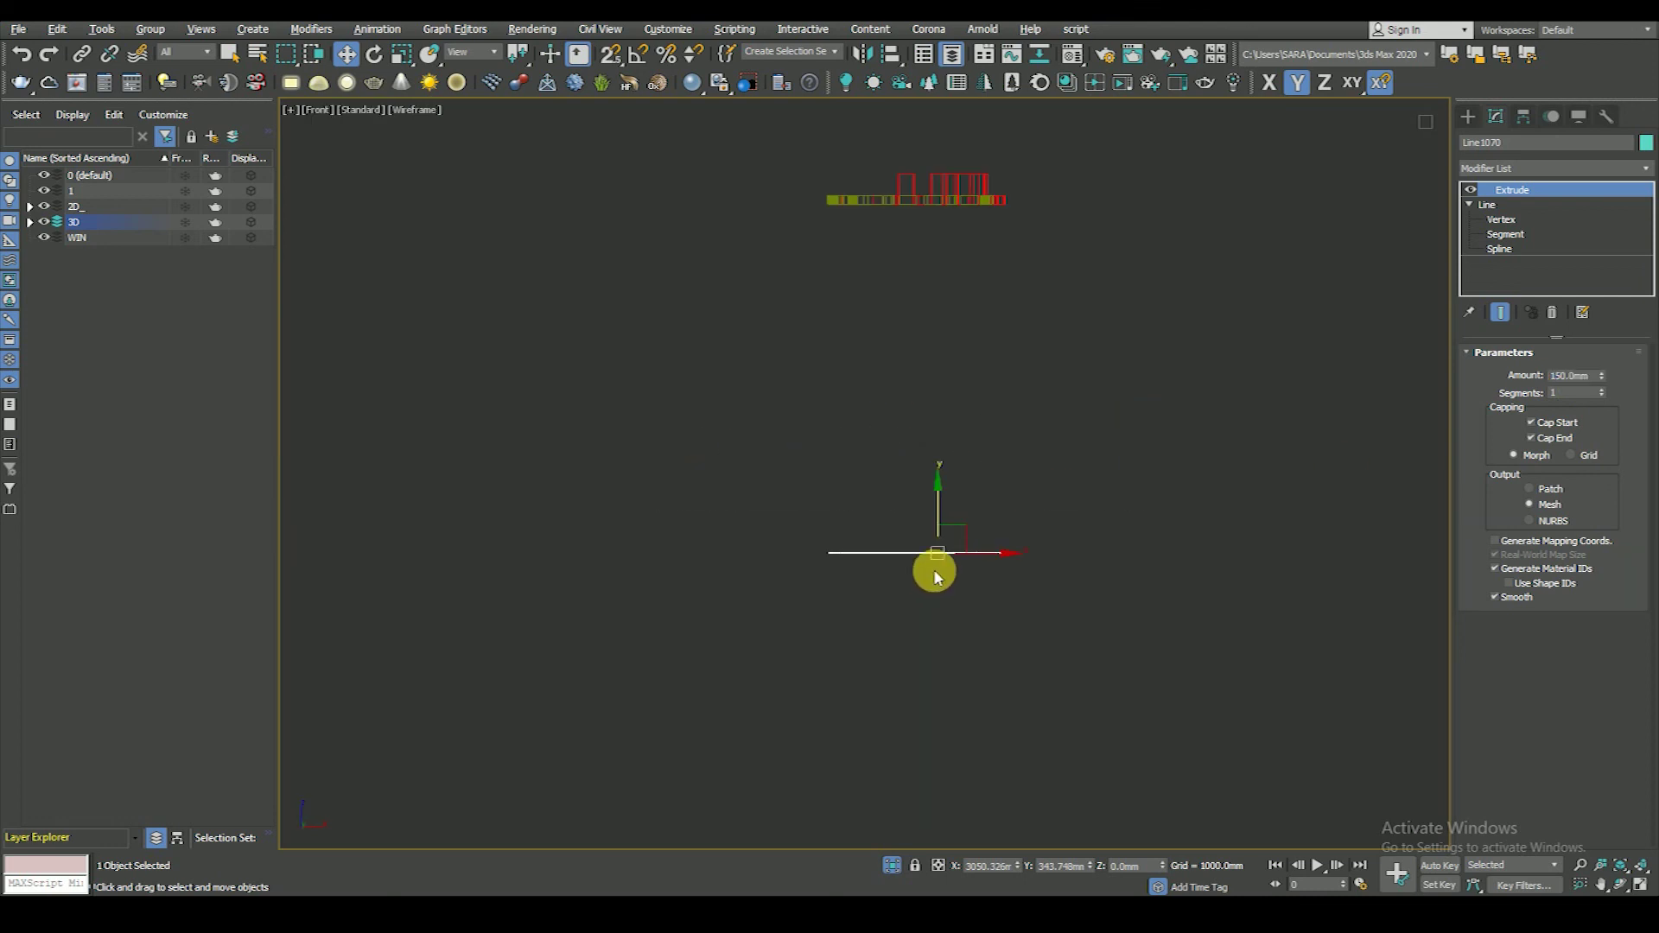
pyautogui.scroll(3, 827, 213)
pyautogui.scroll(3, 860, 204)
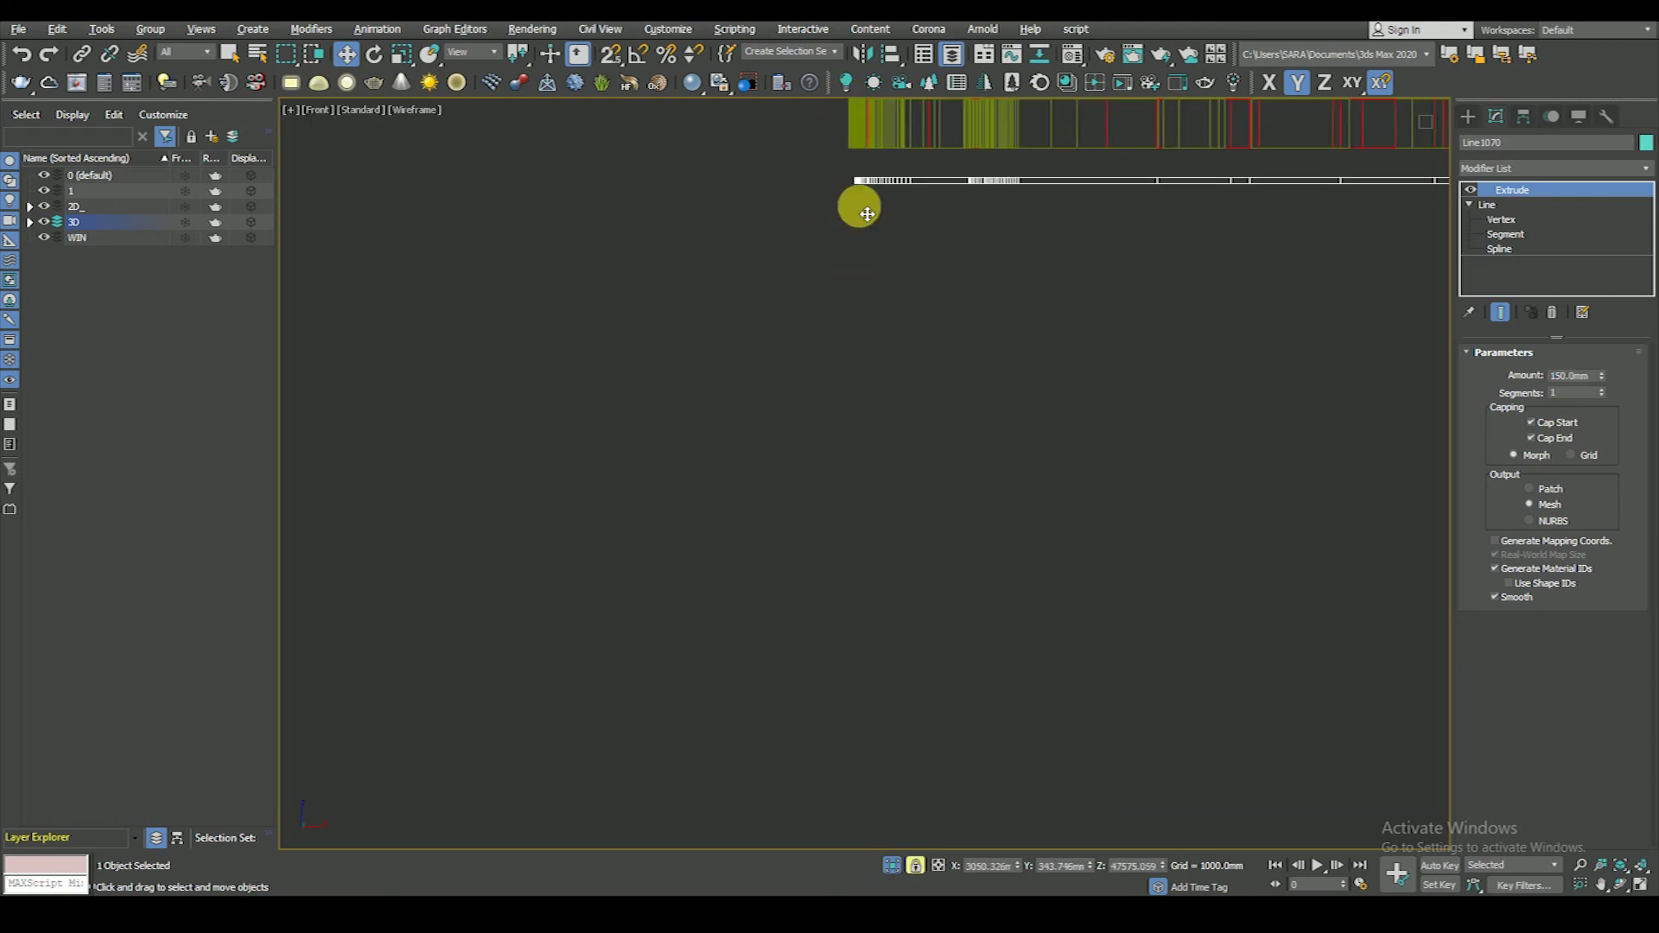
pyautogui.scroll(3, 860, 204)
pyautogui.press('s')
pyautogui.moveTo(814, 341); pyautogui.dragTo(804, 307)
pyautogui.click(939, 865)
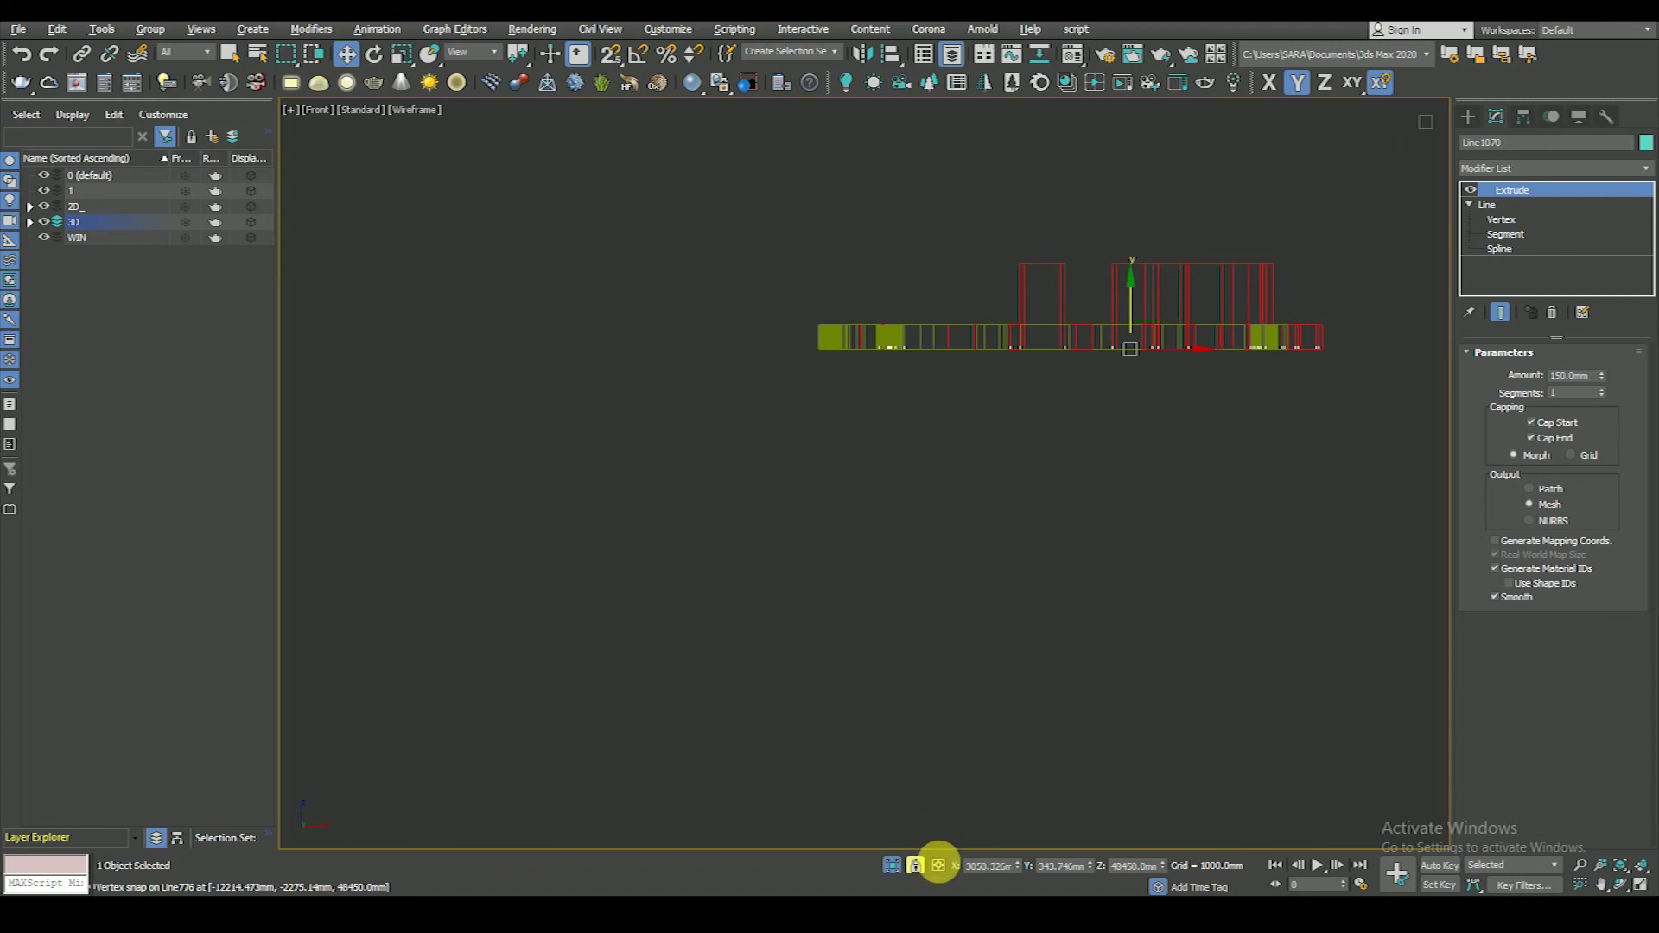
pyautogui.click(893, 865)
pyautogui.scroll(2, 1102, 467)
pyautogui.scroll(3, 1124, 372)
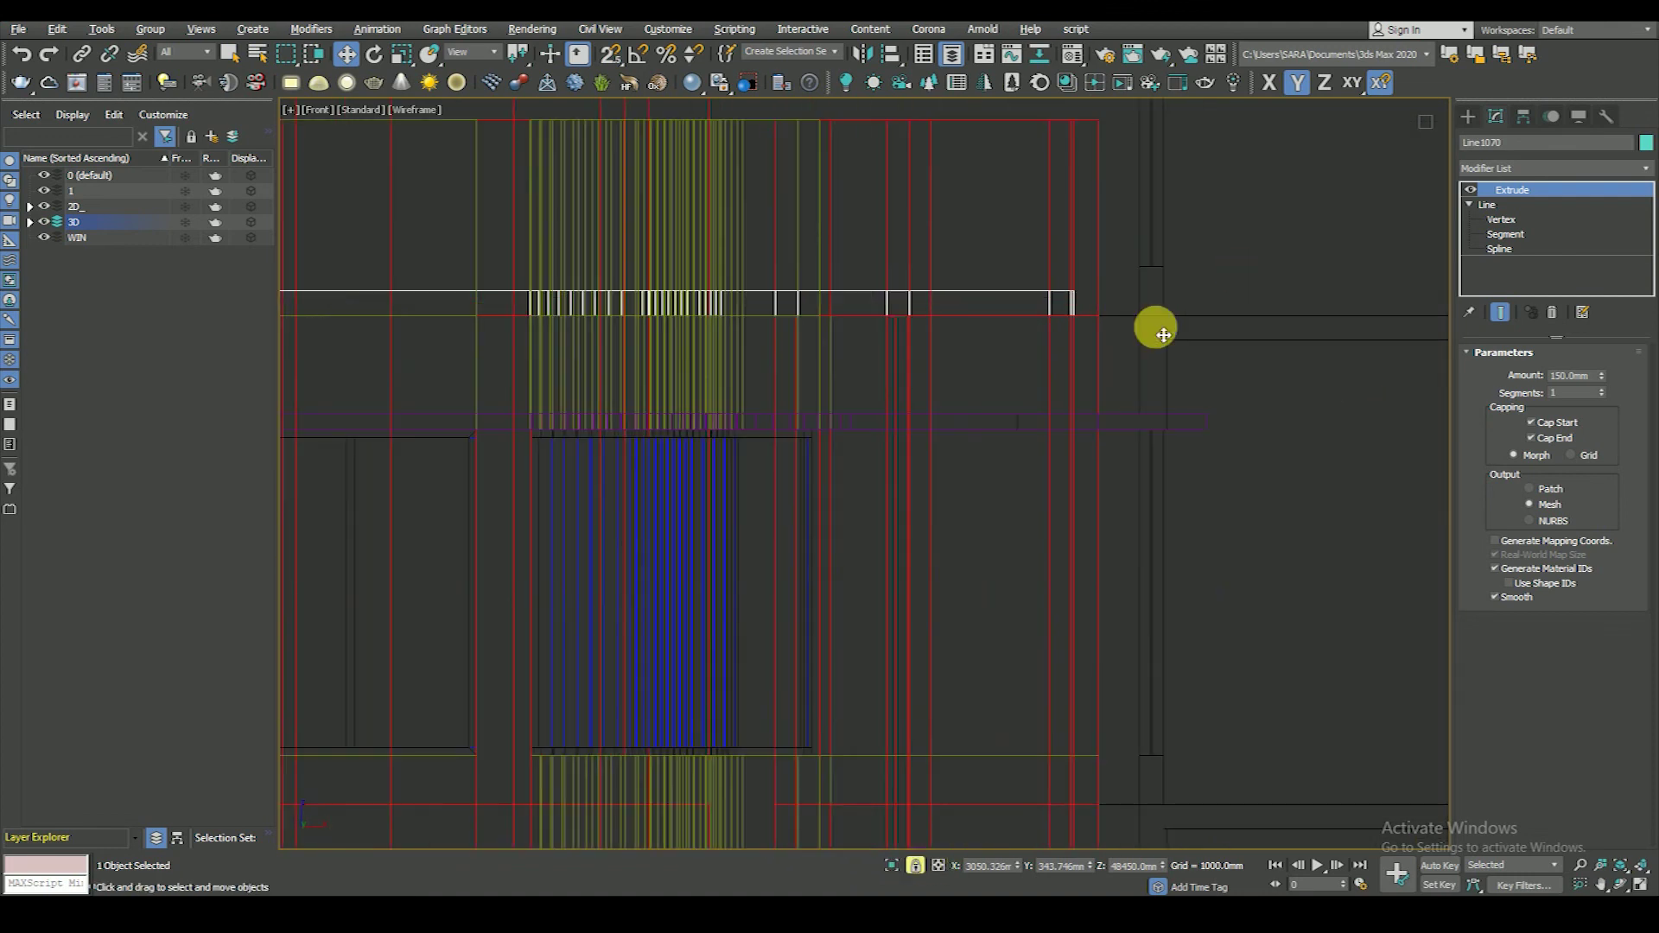
# - Snap the slab onto the floor line, then undo a misplaced first copy
pyautogui.scroll(2, 1087, 352)
pyautogui.moveTo(1076, 347); pyautogui.dragTo(1098, 356)
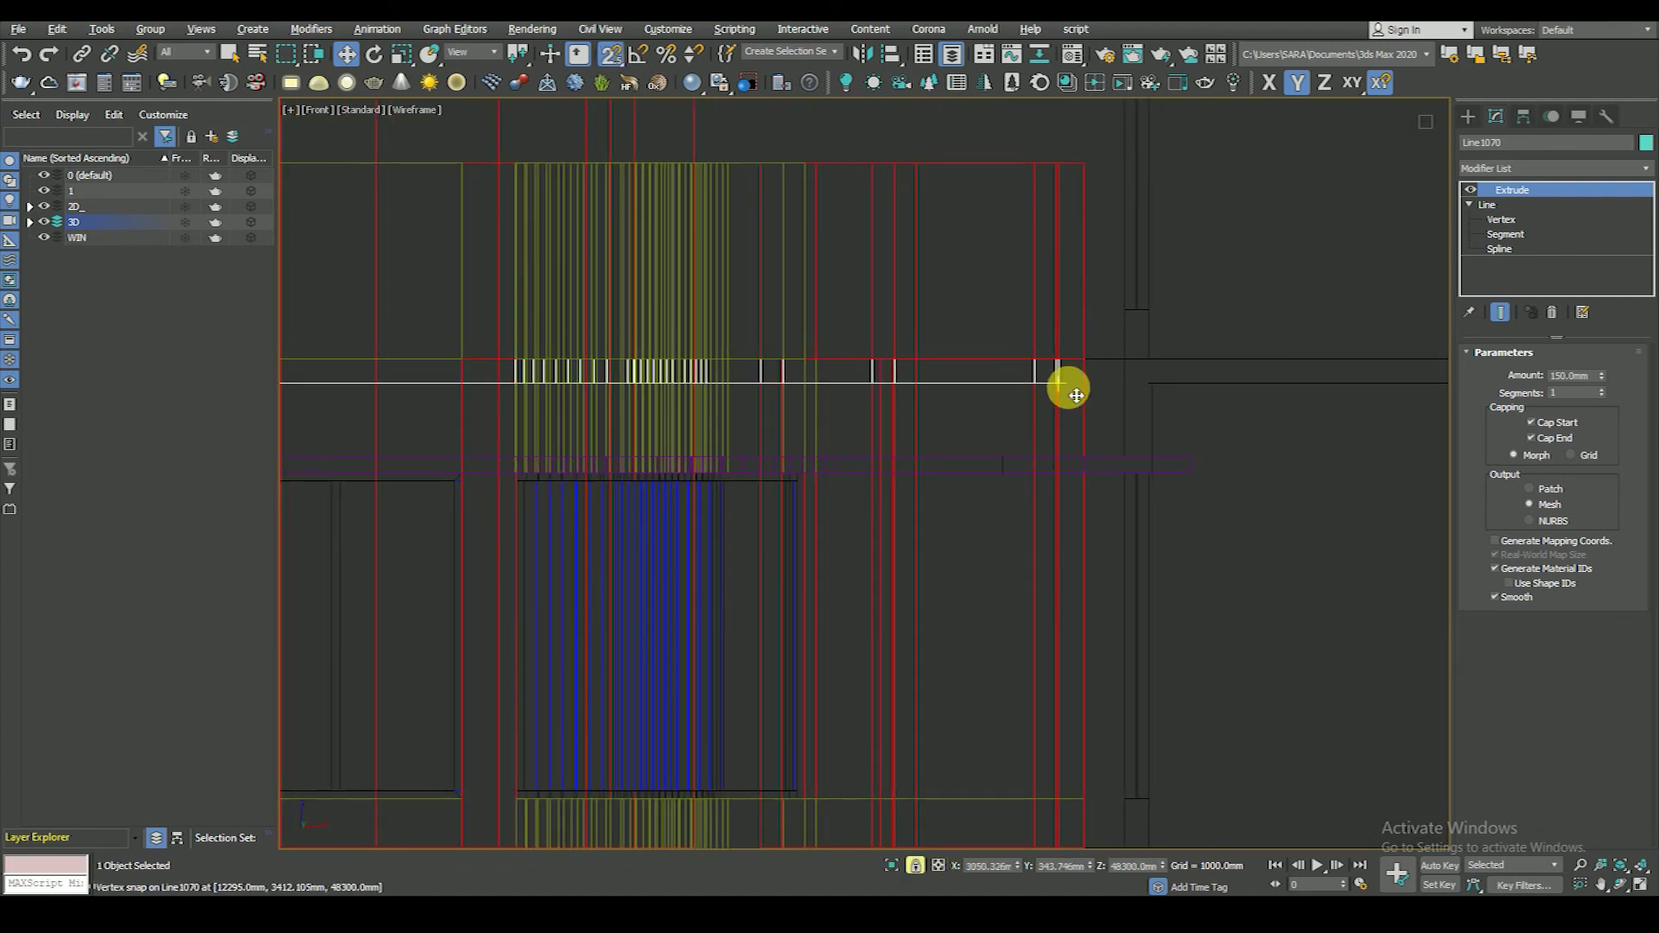
pyautogui.scroll(-3, 1142, 384)
pyautogui.scroll(-2, 1067, 424)
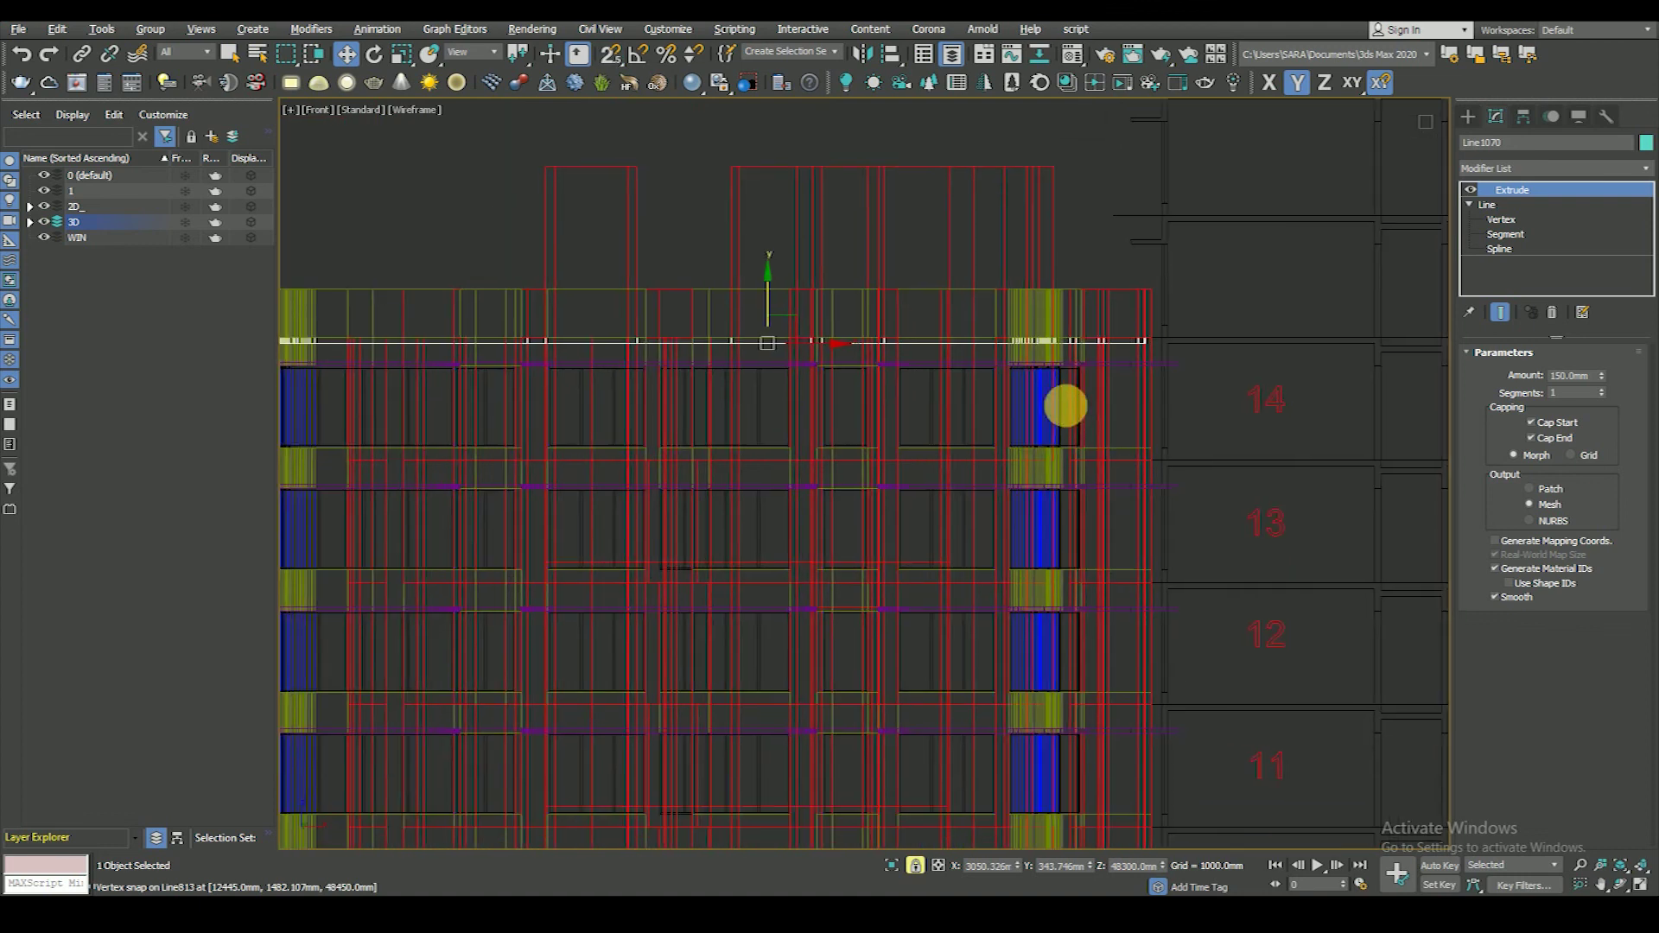
pyautogui.keyDown('shift'); pyautogui.moveTo(774, 299); pyautogui.dragTo(769, 370); pyautogui.keyUp('shift')
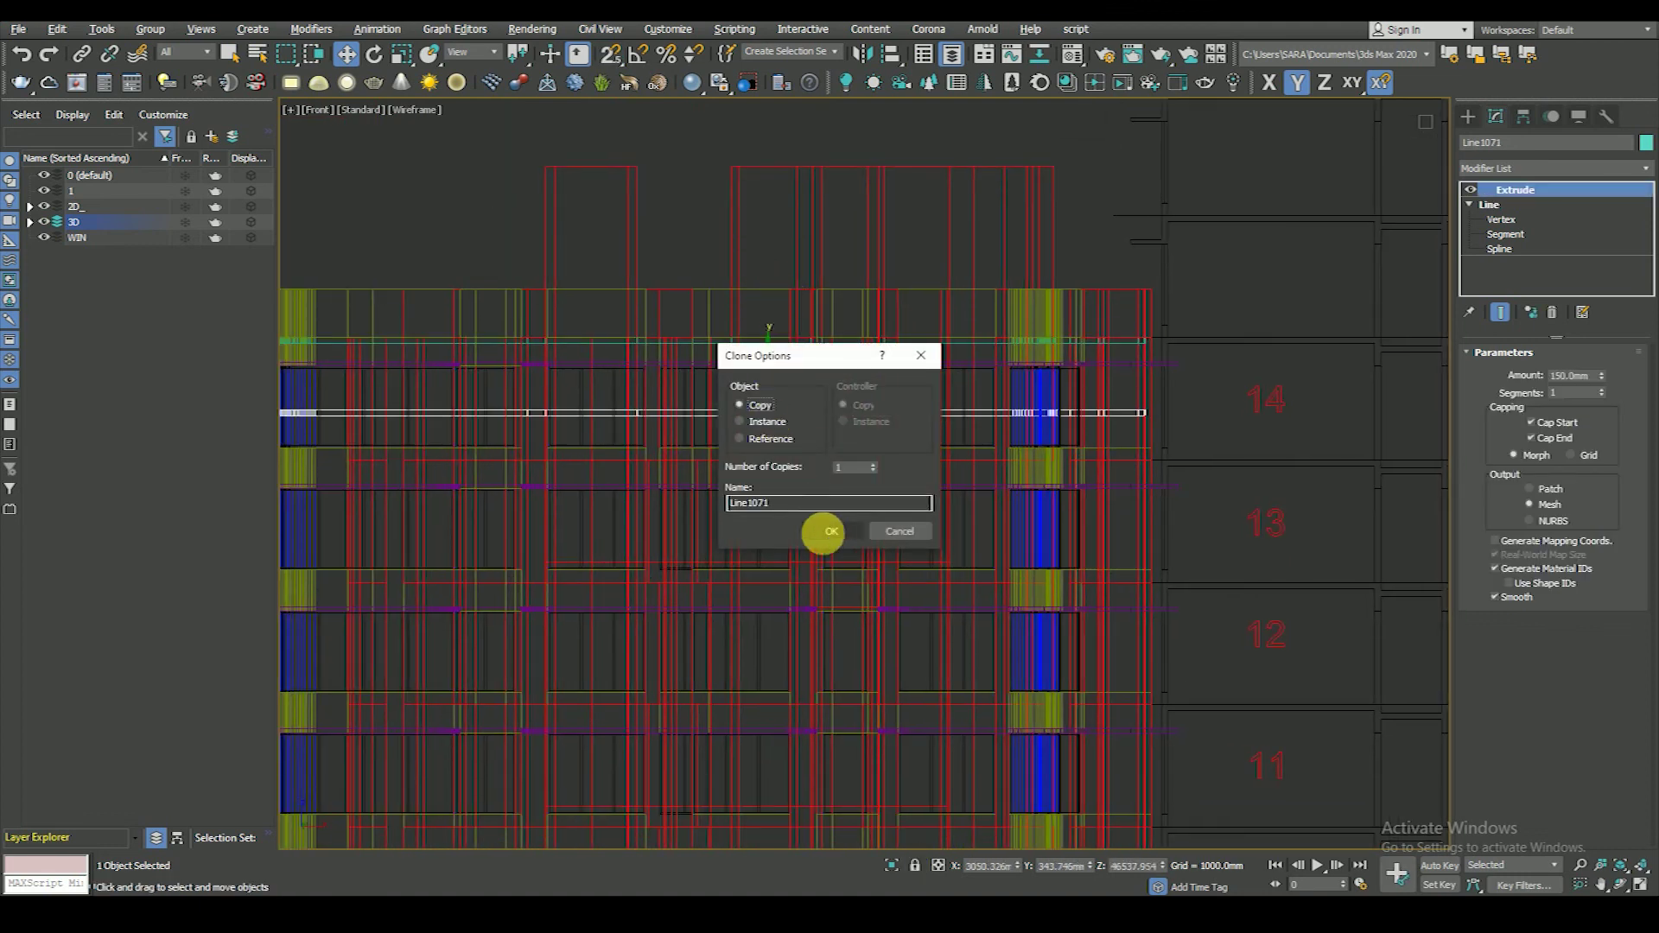
pyautogui.click(830, 531)
pyautogui.moveTo(1086, 497); pyautogui.dragTo(1056, 452, button='middle')
pyautogui.hotkey('ctrl', 'z')
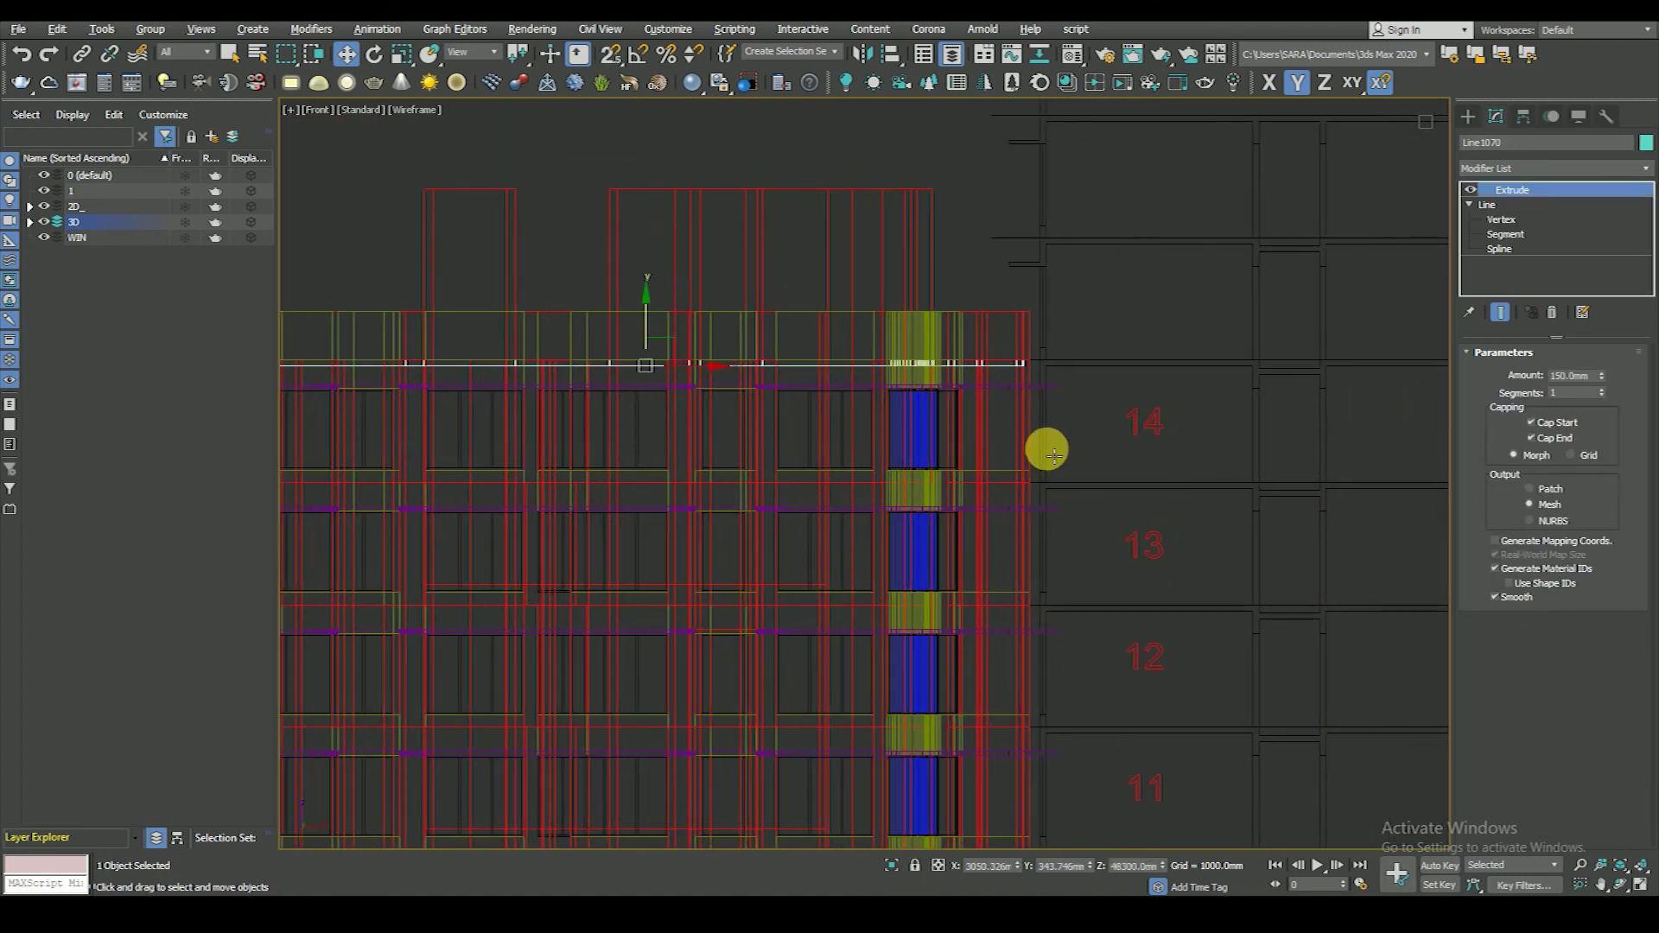
# - Shift-drag instanced slab copies down onto the next two floor levels
pyautogui.keyDown('shift'); pyautogui.moveTo(641, 332); pyautogui.dragTo(716, 442); pyautogui.keyUp('shift')
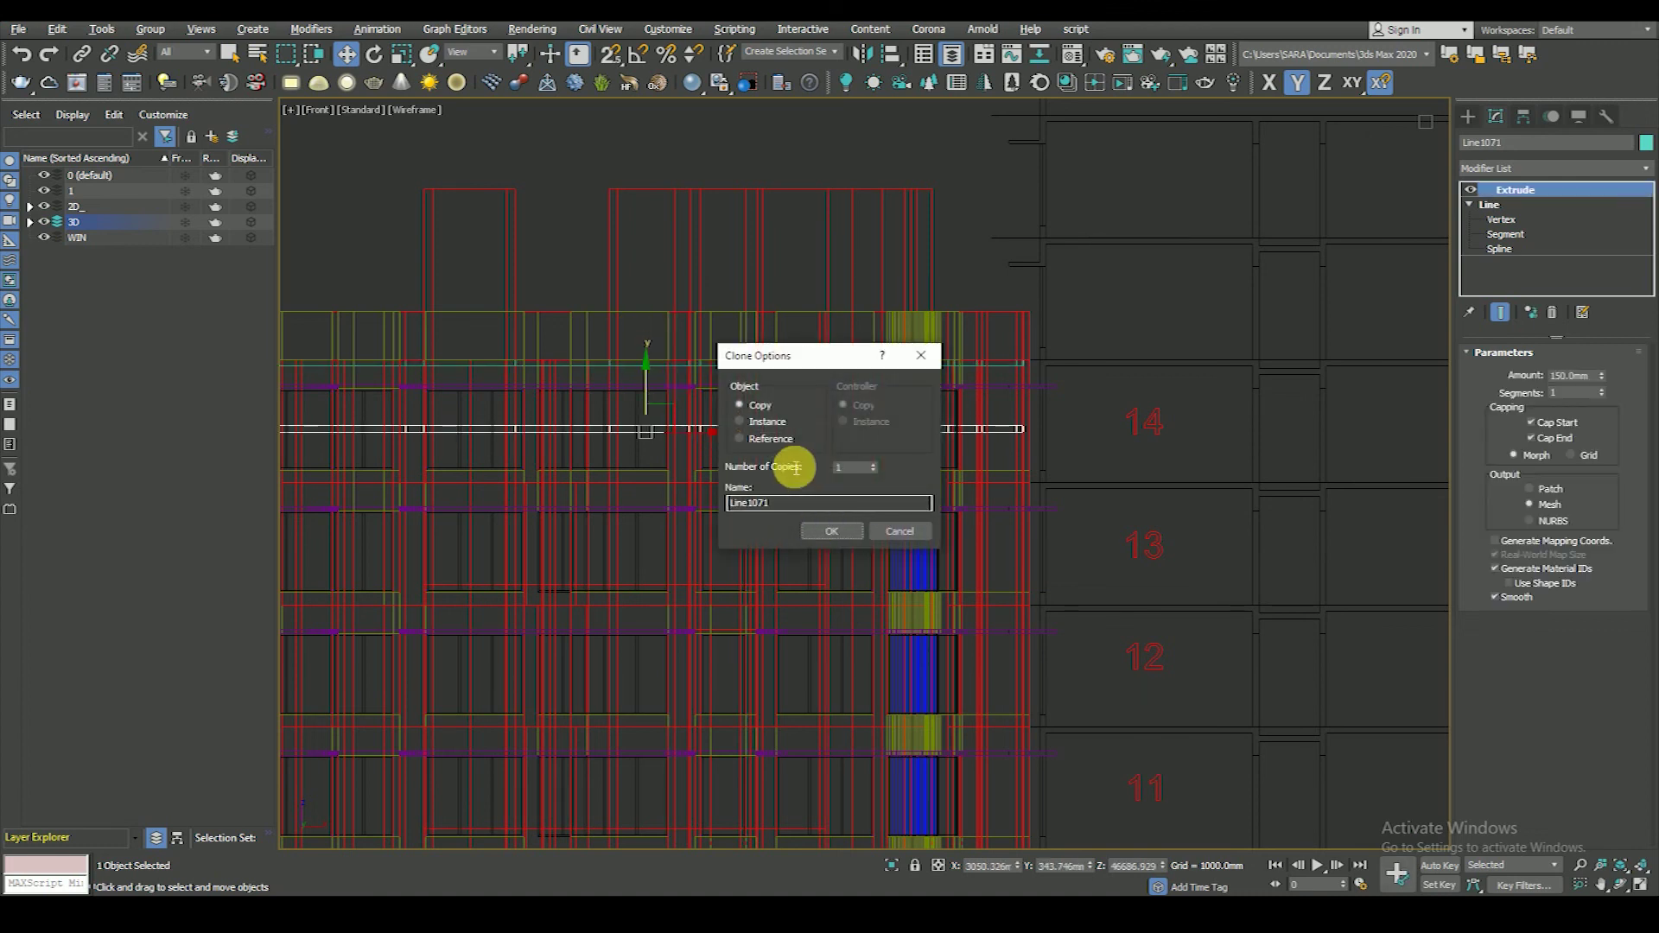
pyautogui.click(830, 536)
pyautogui.scroll(1, 934, 444)
pyautogui.scroll(3, 971, 337)
pyautogui.scroll(3, 933, 470)
pyautogui.scroll(2, 951, 408)
pyautogui.moveTo(952, 408)
pyautogui.mouseDown()
pyautogui.moveTo(948, 277)
pyautogui.moveTo(969, 521)
pyautogui.mouseUp()
pyautogui.scroll(-3, 1008, 500)
pyautogui.scroll(-2, 948, 276)
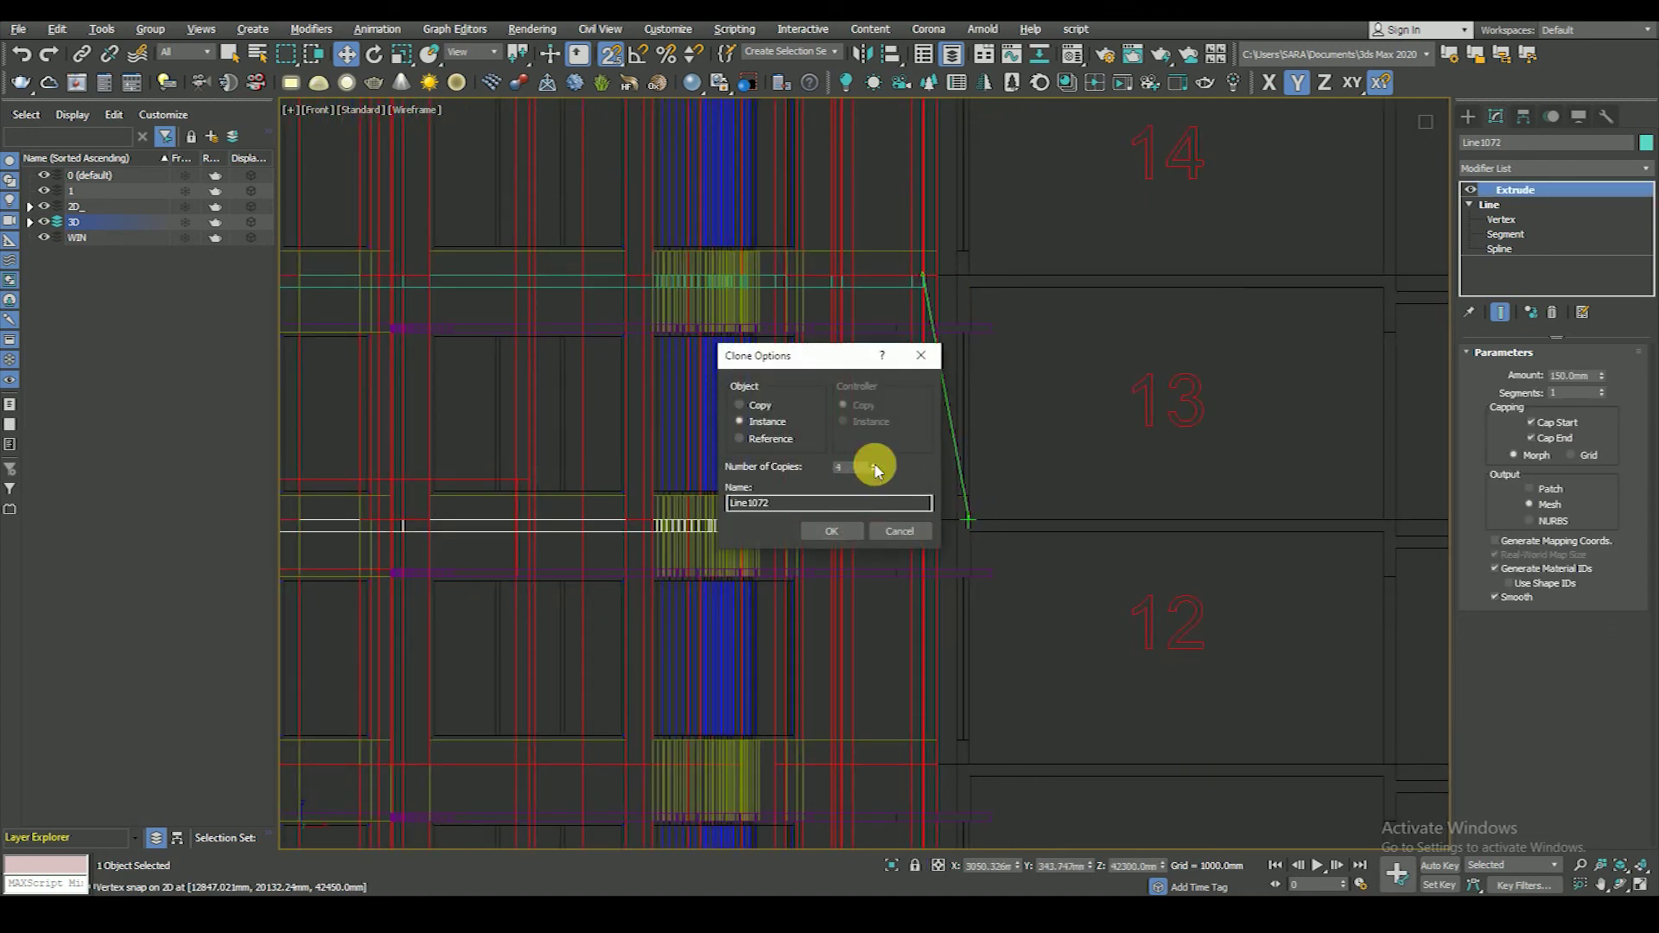
pyautogui.click(859, 524)
# - Frame floors 5 to 2 and place another instanced slab one floor lower
pyautogui.scroll(-2, 978, 427)
pyautogui.scroll(-2, 989, 652)
pyautogui.scroll(3, 977, 464)
pyautogui.scroll(1, 956, 449)
pyautogui.scroll(2, 889, 230)
pyautogui.scroll(2, 925, 303)
pyautogui.scroll(2, 932, 310)
pyautogui.moveTo(952, 441); pyautogui.dragTo(940, 322, button='middle')
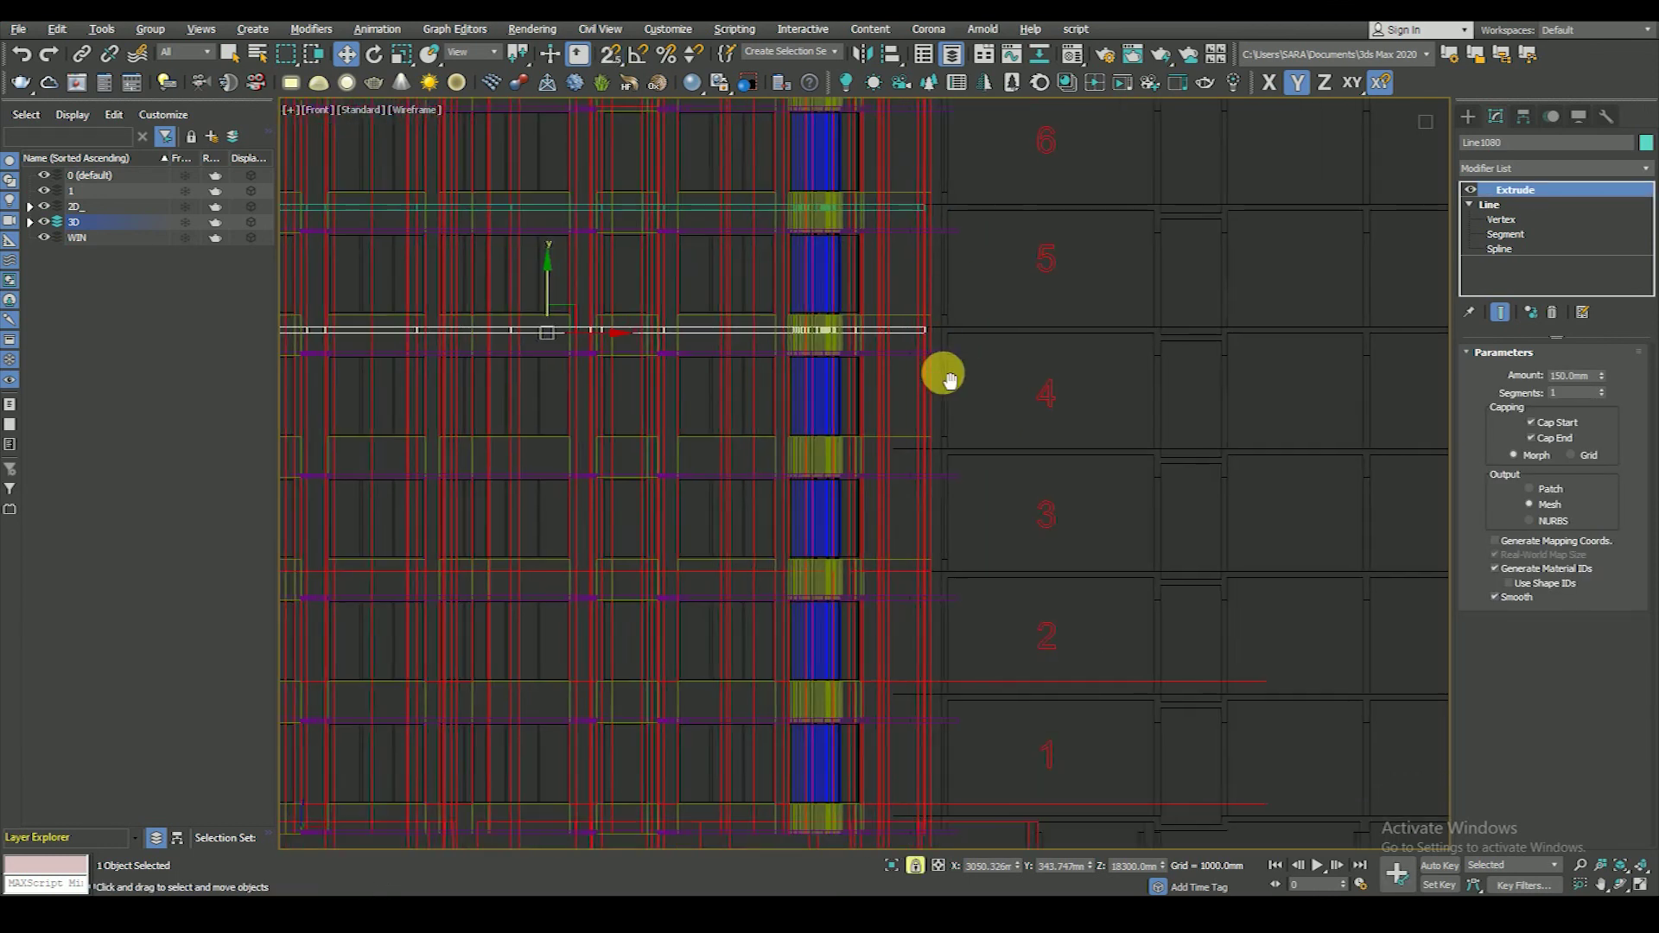
pyautogui.keyDown('shift'); pyautogui.moveTo(923, 324); pyautogui.dragTo(934, 498); pyautogui.keyUp('shift')
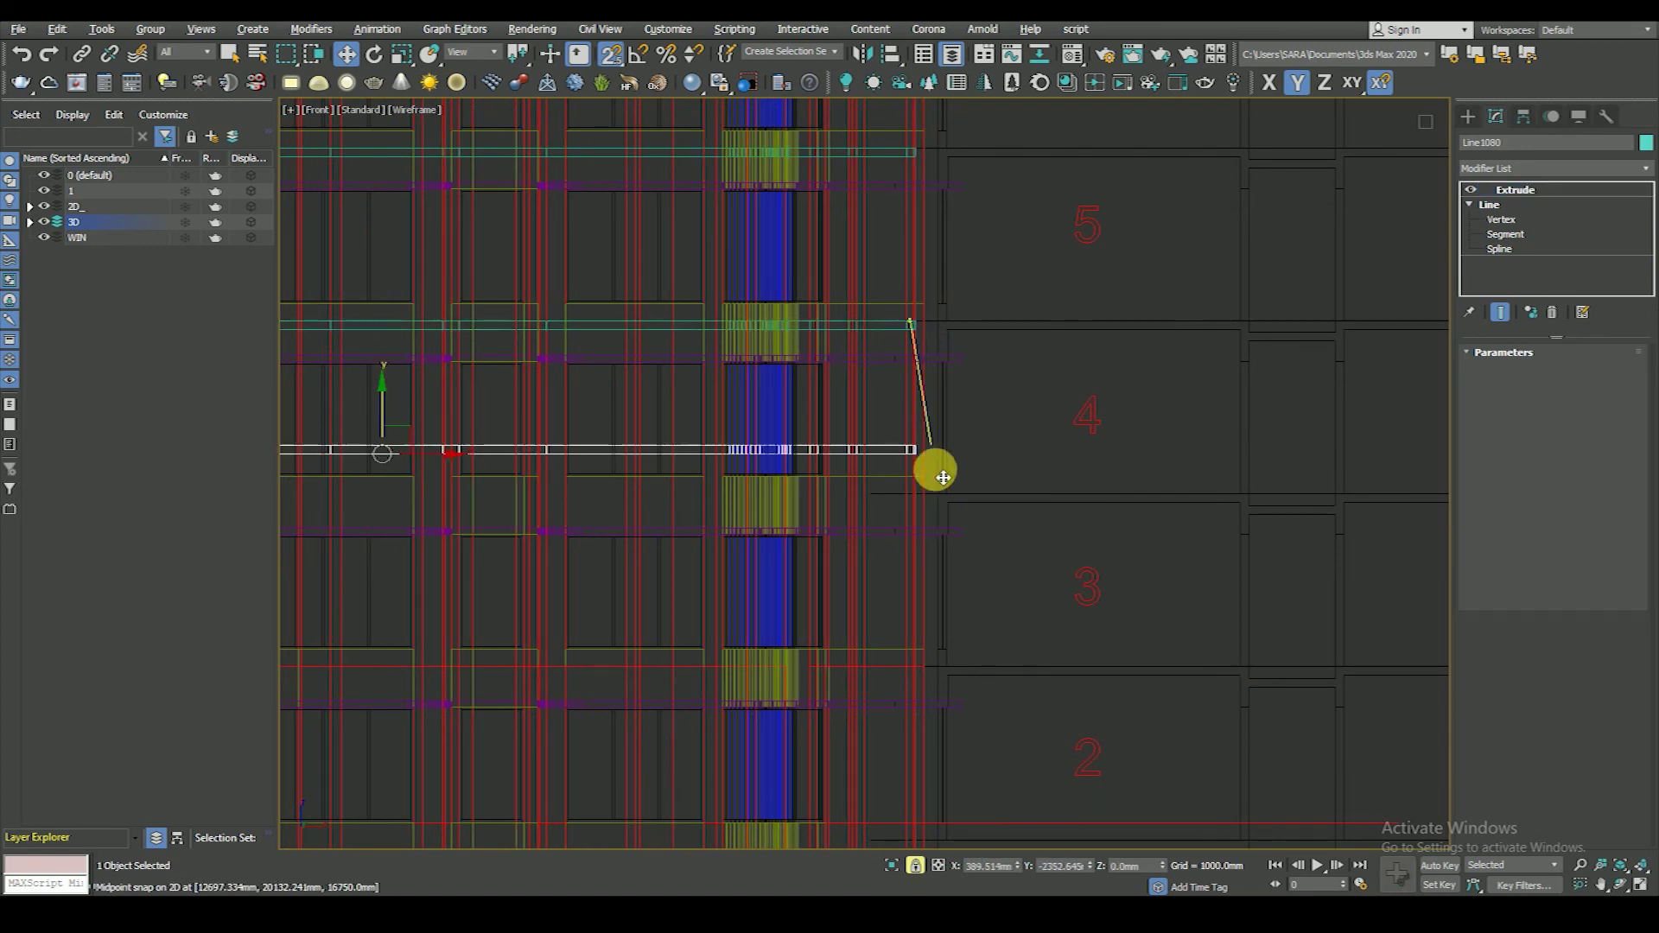
pyautogui.click(835, 536)
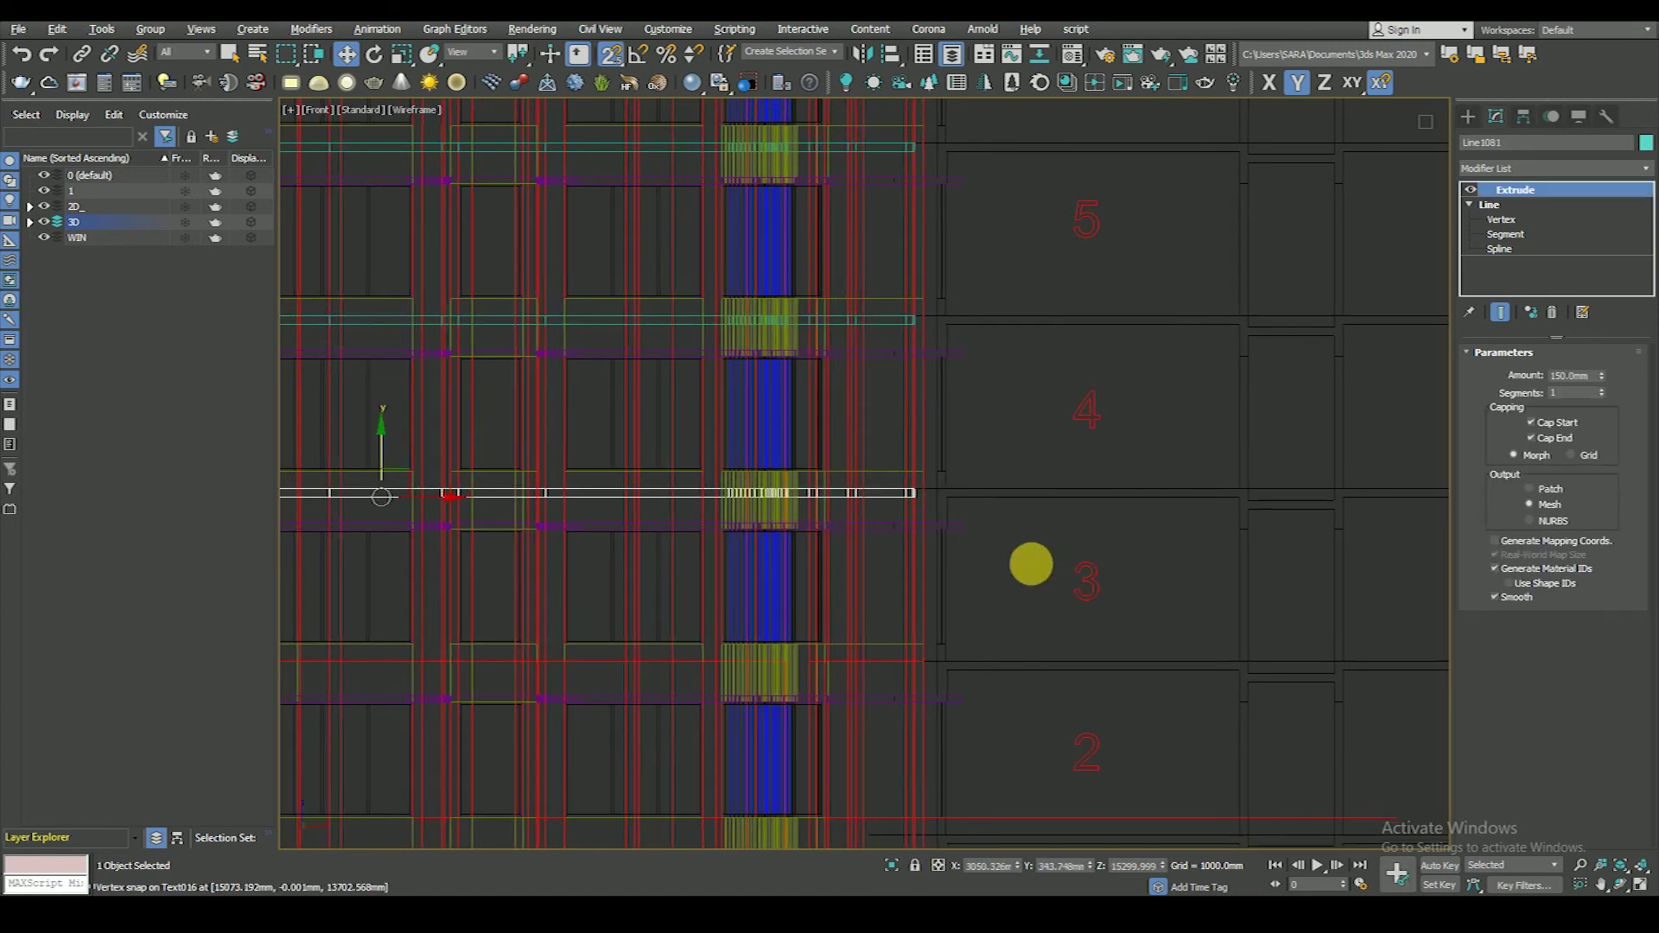
# - Add two more instanced slab copies on the lower floor levels
pyautogui.moveTo(1029, 567); pyautogui.dragTo(1000, 381, button='middle')
pyautogui.keyDown('shift'); pyautogui.moveTo(1026, 412); pyautogui.dragTo(951, 510); pyautogui.keyUp('shift')
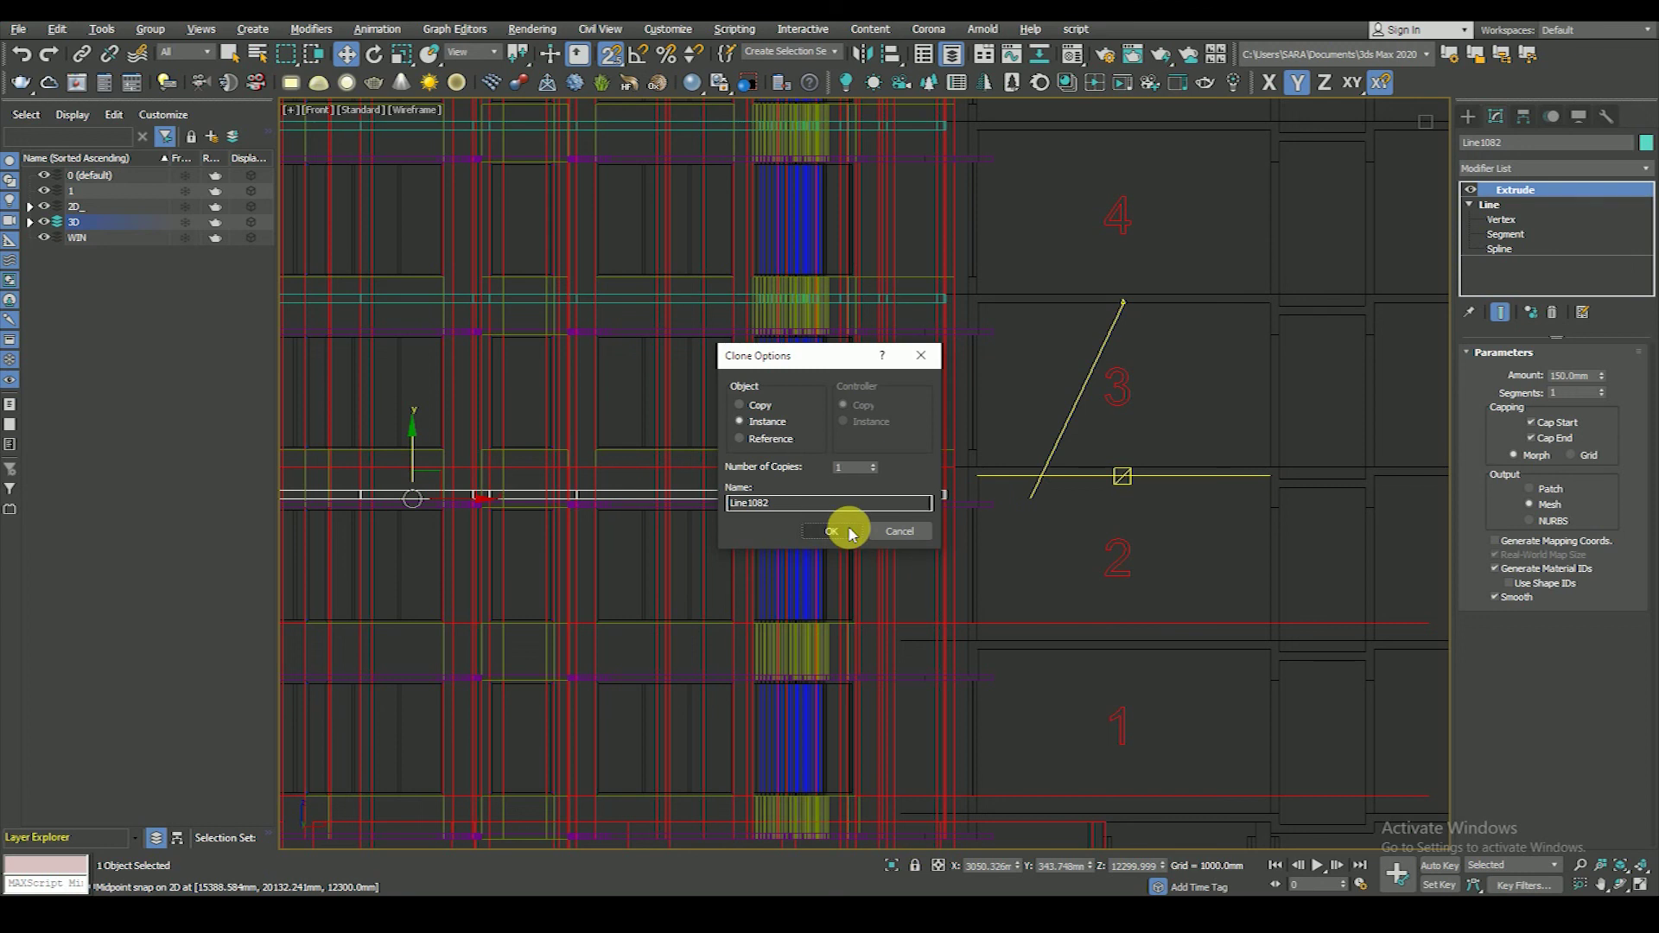
pyautogui.click(831, 530)
pyautogui.scroll(4, 955, 480)
pyautogui.scroll(-5, 923, 467)
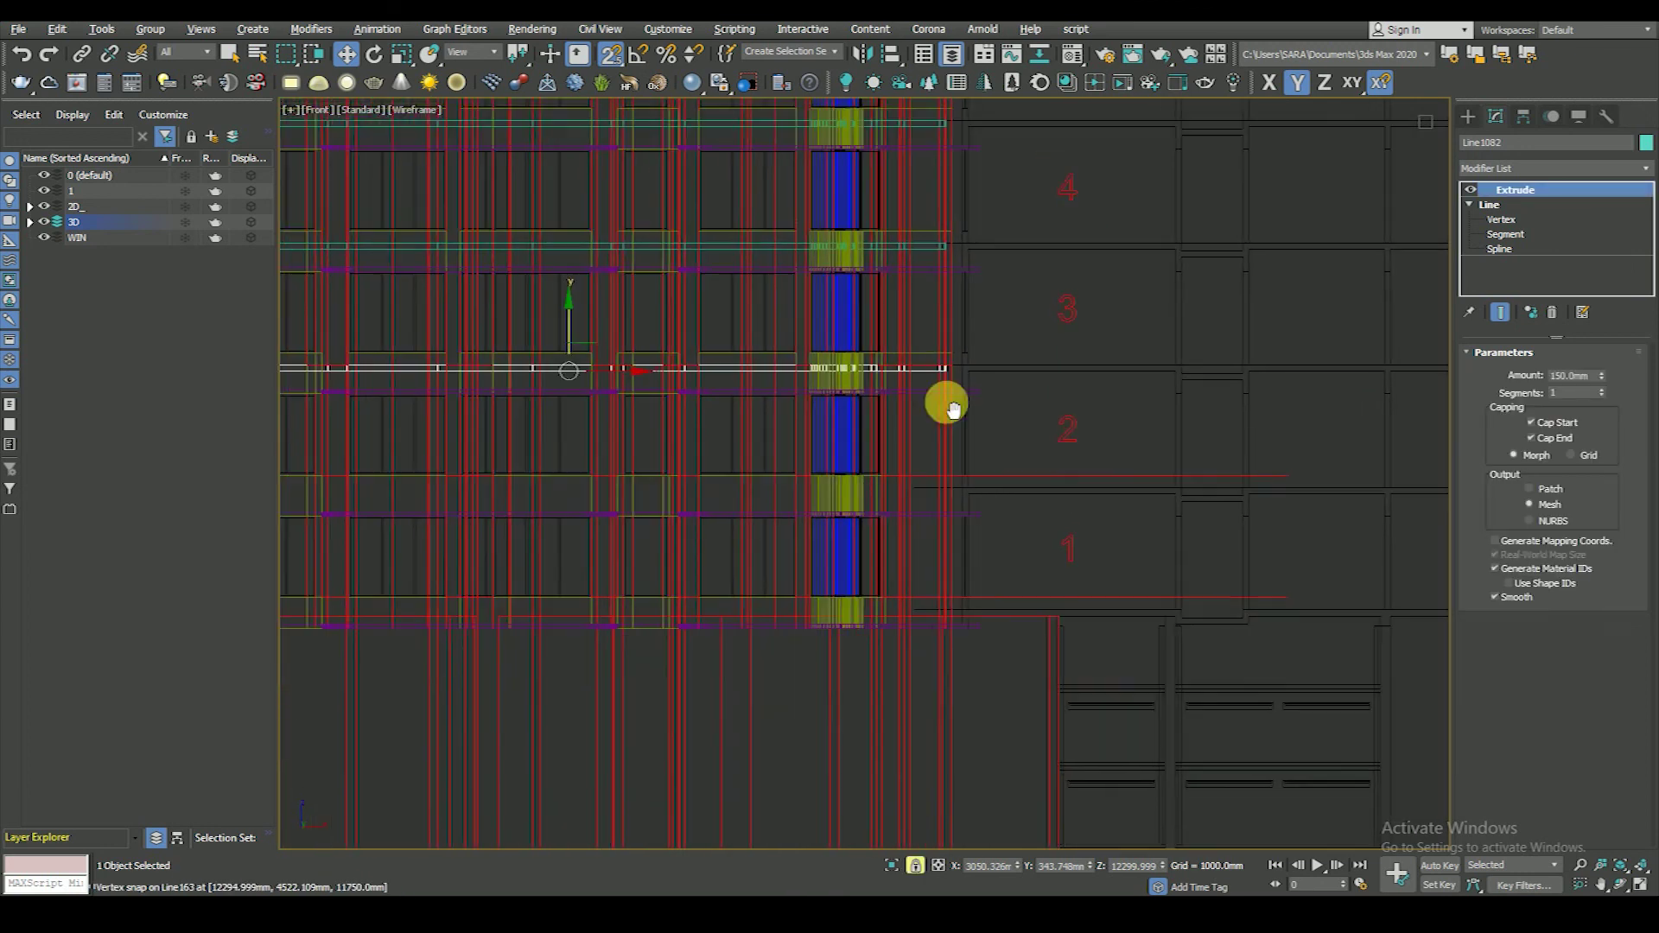
pyautogui.keyDown('shift'); pyautogui.moveTo(579, 320); pyautogui.dragTo(597, 433); pyautogui.keyUp('shift')
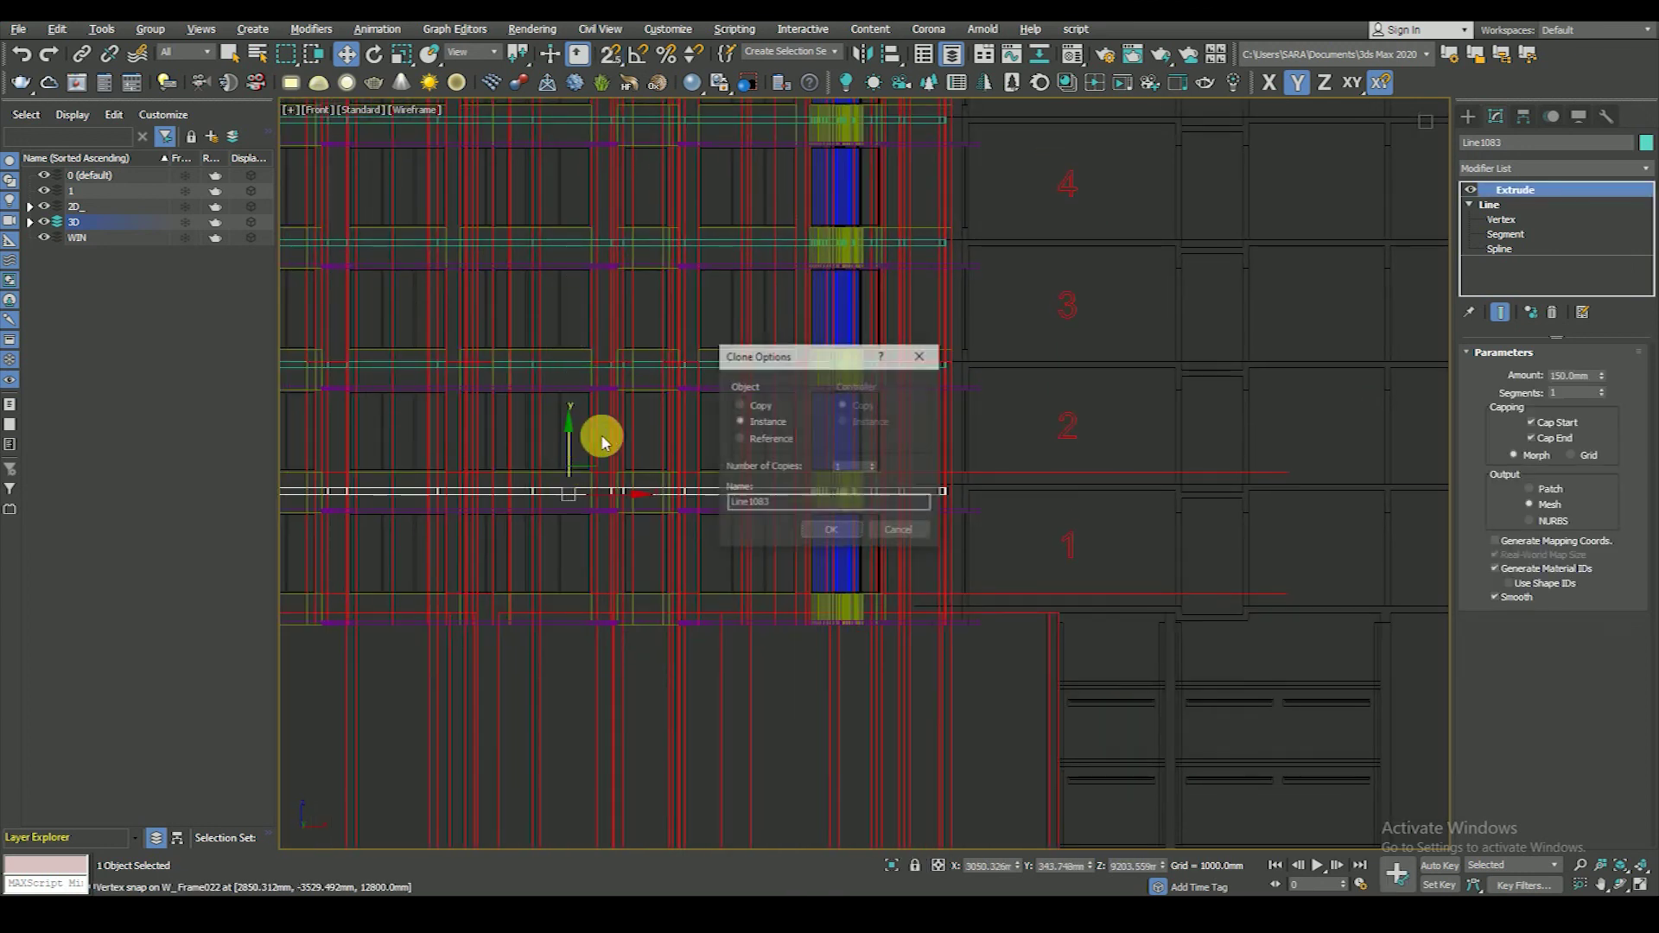
pyautogui.click(817, 527)
# - Reframe around floors 1 and 2 and drop an instanced slab to floor 1
pyautogui.moveTo(945, 536); pyautogui.dragTo(860, 516, button='middle')
pyautogui.scroll(3, 860, 516)
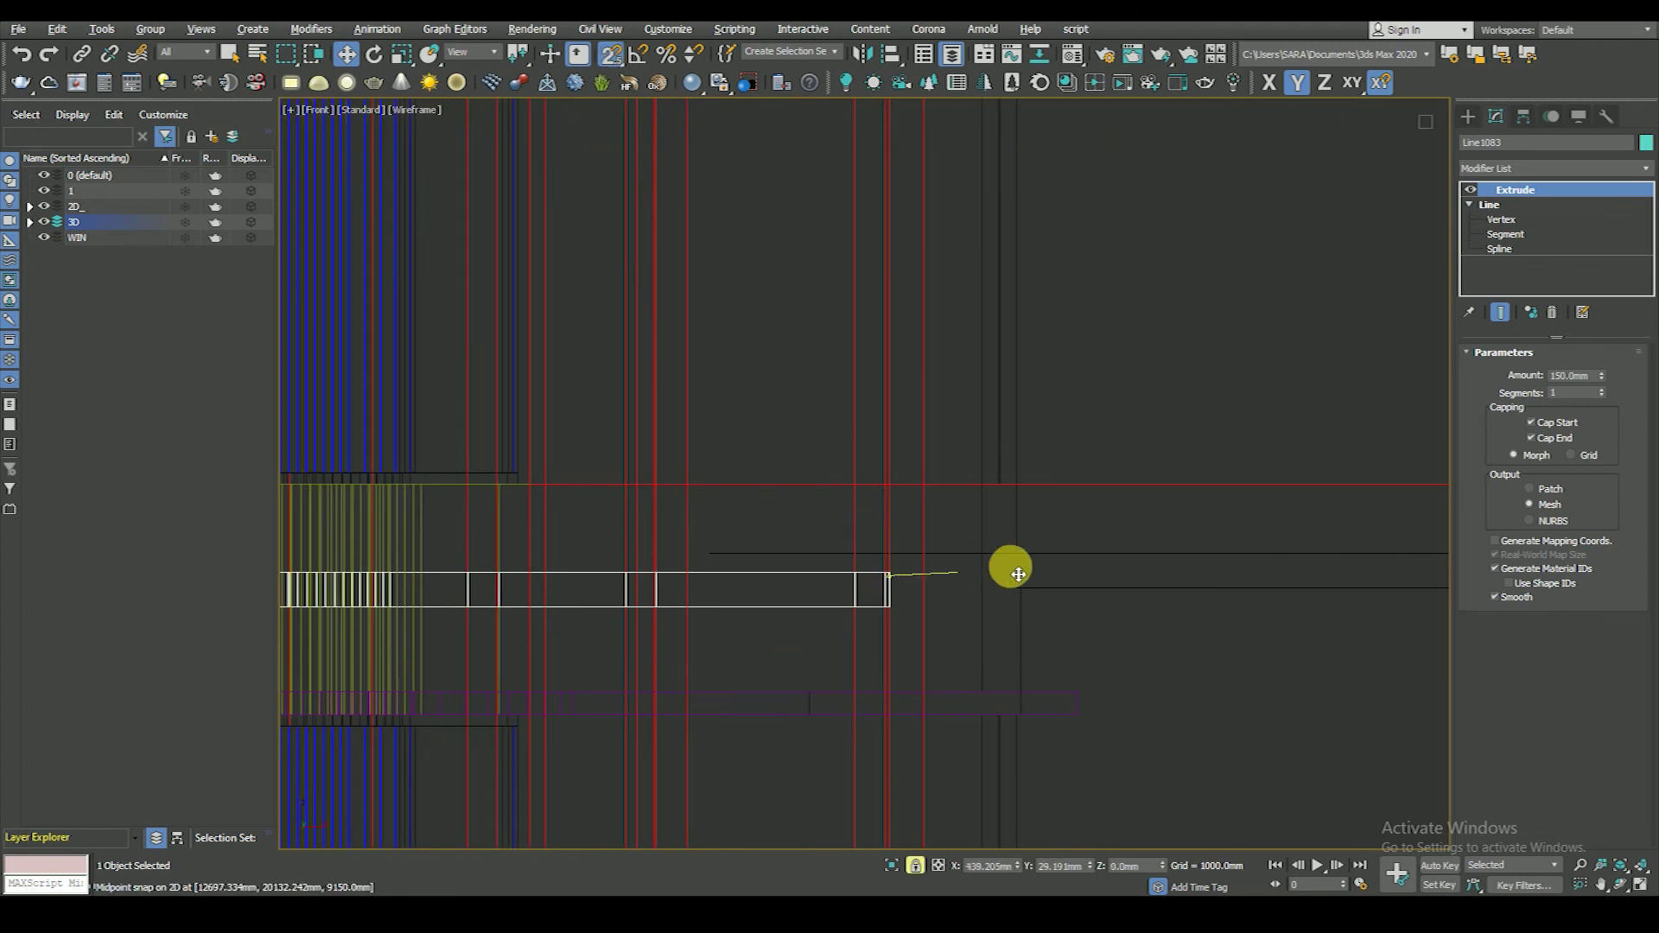
pyautogui.scroll(-2, 815, 440)
pyautogui.moveTo(824, 459); pyautogui.dragTo(909, 388, button='middle')
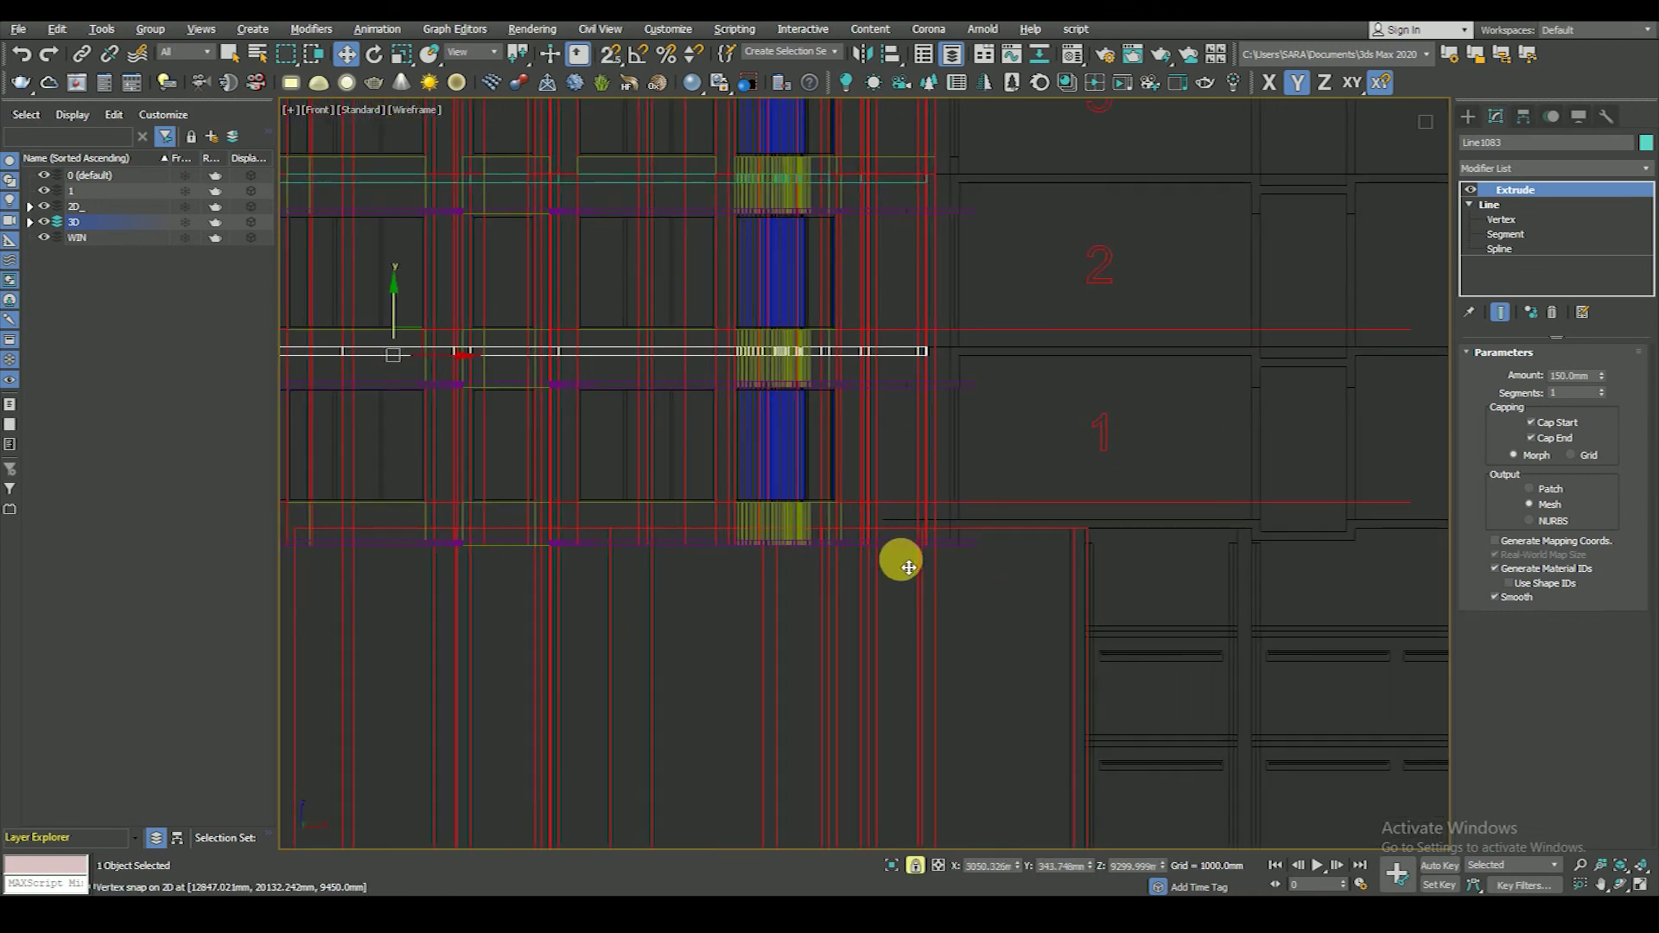
pyautogui.moveTo(910, 567); pyautogui.dragTo(947, 557, button='middle')
pyautogui.moveTo(962, 340)
pyautogui.keyDown('shift'); pyautogui.mouseDown()
pyautogui.moveTo(970, 476)
pyautogui.moveTo(938, 631)
pyautogui.mouseUp(); pyautogui.keyUp('shift')
pyautogui.click(826, 529)
# - Snap the bottom slab onto the base line and show the model shaded
pyautogui.scroll(3, 972, 497)
pyautogui.moveTo(938, 619); pyautogui.dragTo(780, 517, button='middle')
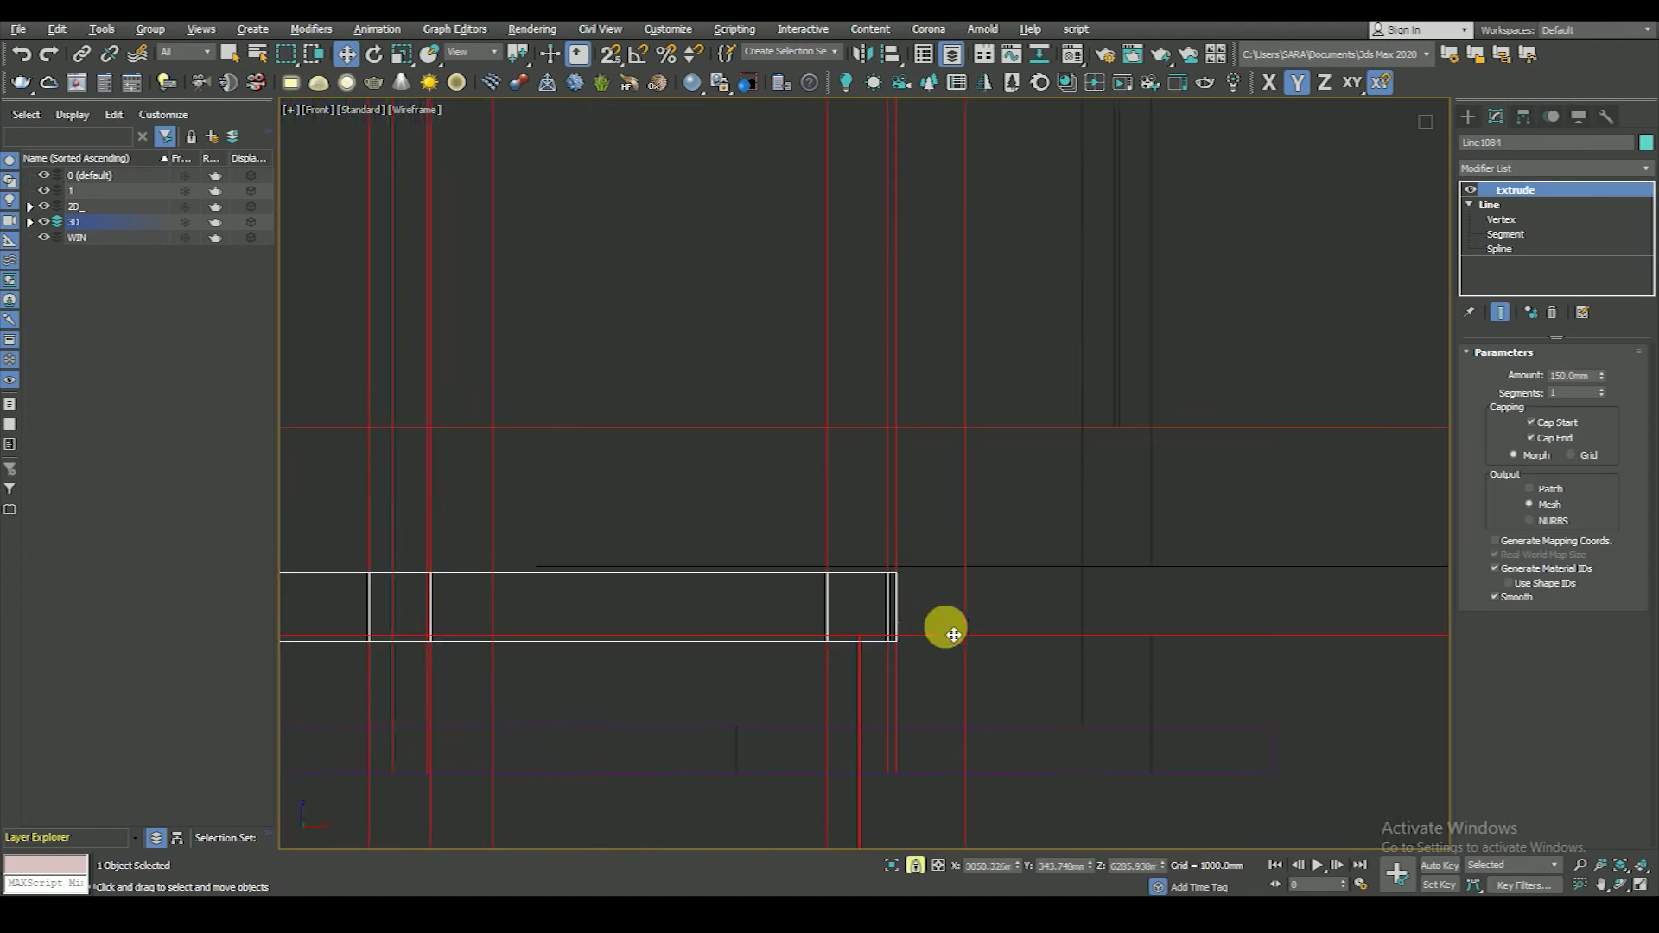
pyautogui.scroll(-3, 847, 493)
pyautogui.scroll(-3, 1067, 474)
pyautogui.scroll(5, 1000, 501)
pyautogui.press('F3')
pyautogui.press('F3')
pyautogui.scroll(-5, 789, 501)
# - Select the roof slab and view it from the front in wireframe
pyautogui.moveTo(734, 430)
pyautogui.keyDown('alt'); pyautogui.mouseDown(button='middle')
pyautogui.moveTo(715, 475)
pyautogui.moveTo(810, 527)
pyautogui.mouseUp(button='middle'); pyautogui.keyUp('alt')
pyautogui.click(812, 527)
pyautogui.scroll(5, 808, 493)
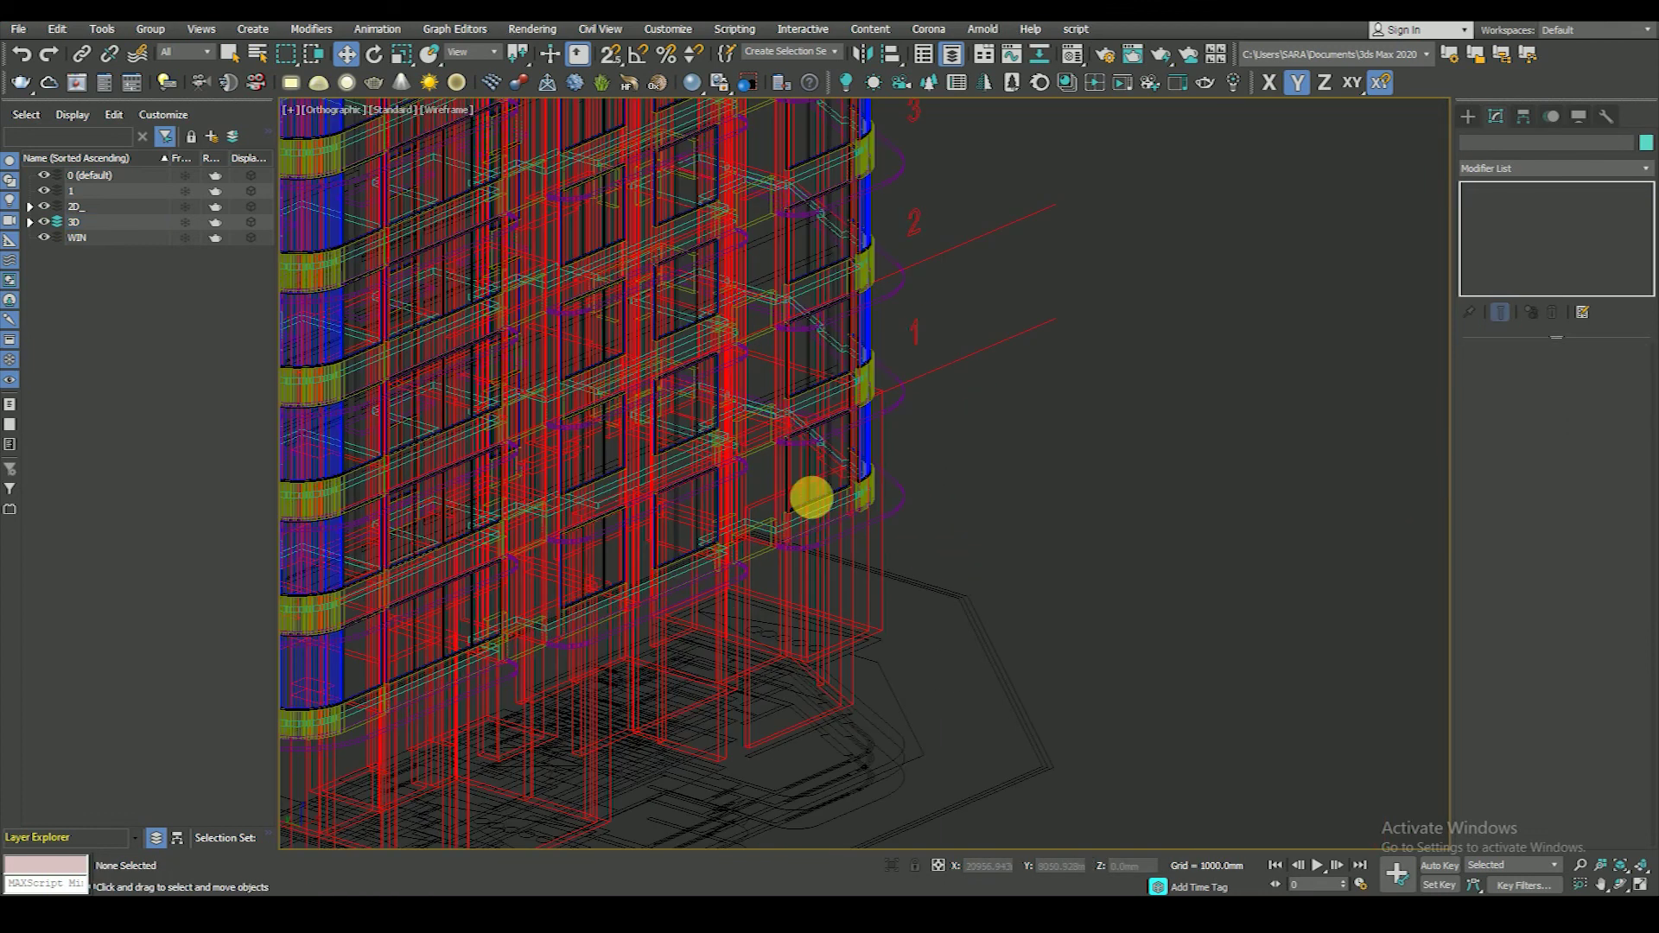
pyautogui.press('F3')
pyautogui.scroll(-3, 819, 436)
pyautogui.scroll(4, 819, 438)
pyautogui.scroll(3, 804, 289)
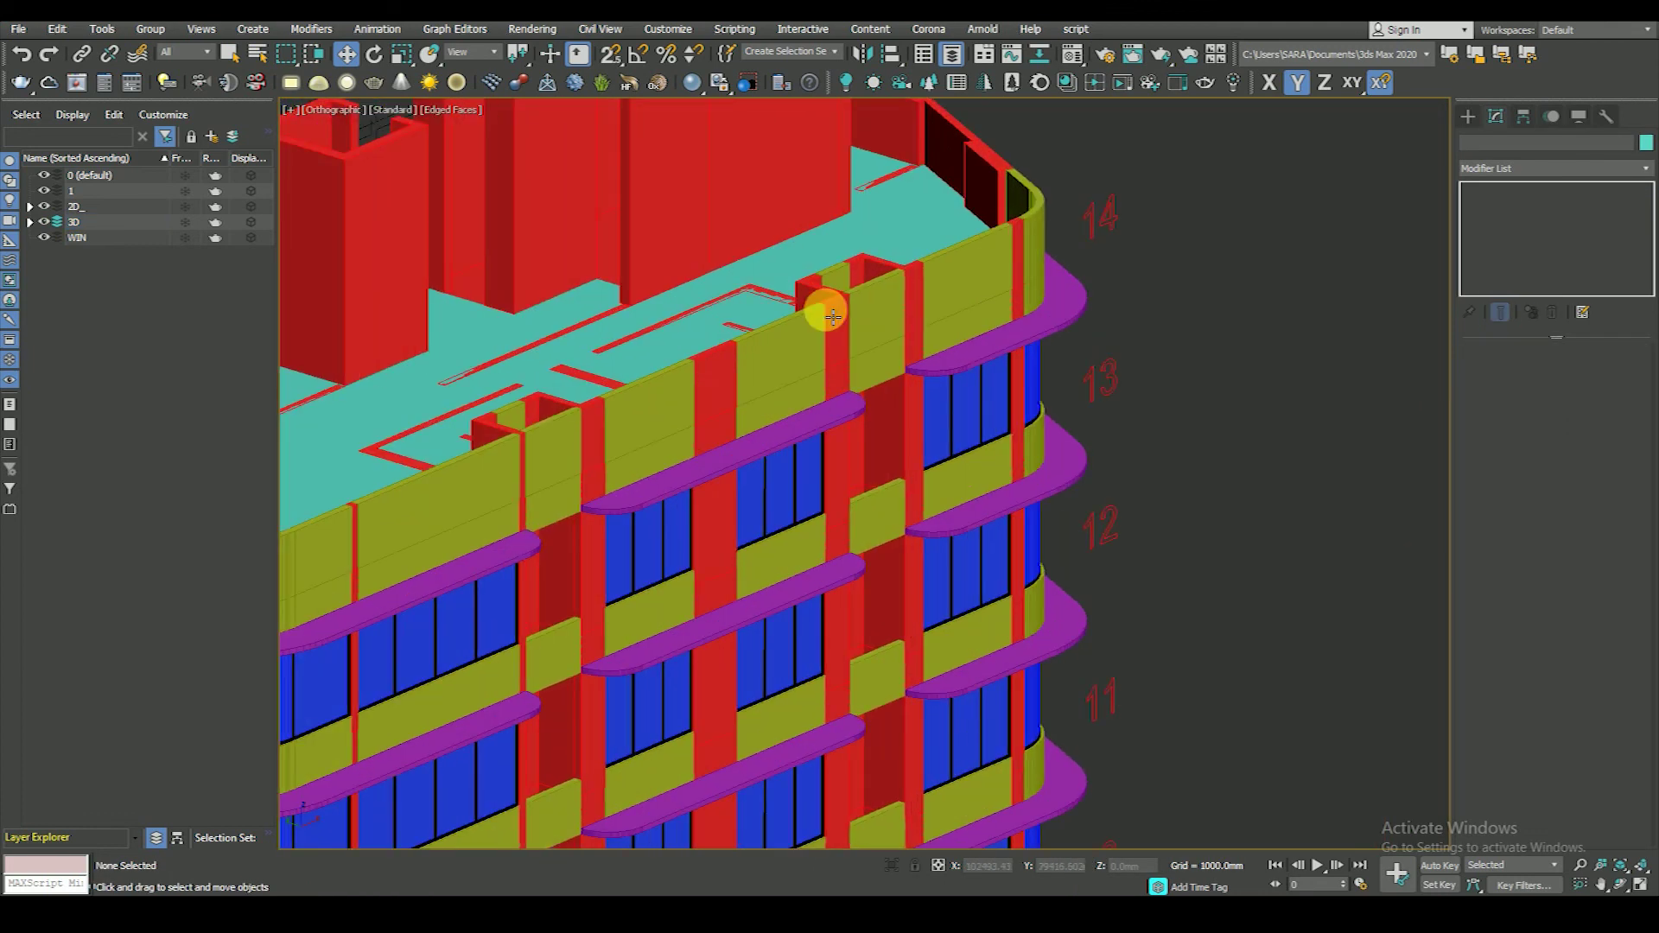
pyautogui.click(744, 308)
pyautogui.press('F4')
pyautogui.press('f')
pyautogui.scroll(-3, 808, 398)
pyautogui.press('F3')
# - Try placing a working pivot on the roof slab, then return to Move with snapping on
pyautogui.rightClick(843, 372)
pyautogui.click(865, 472)
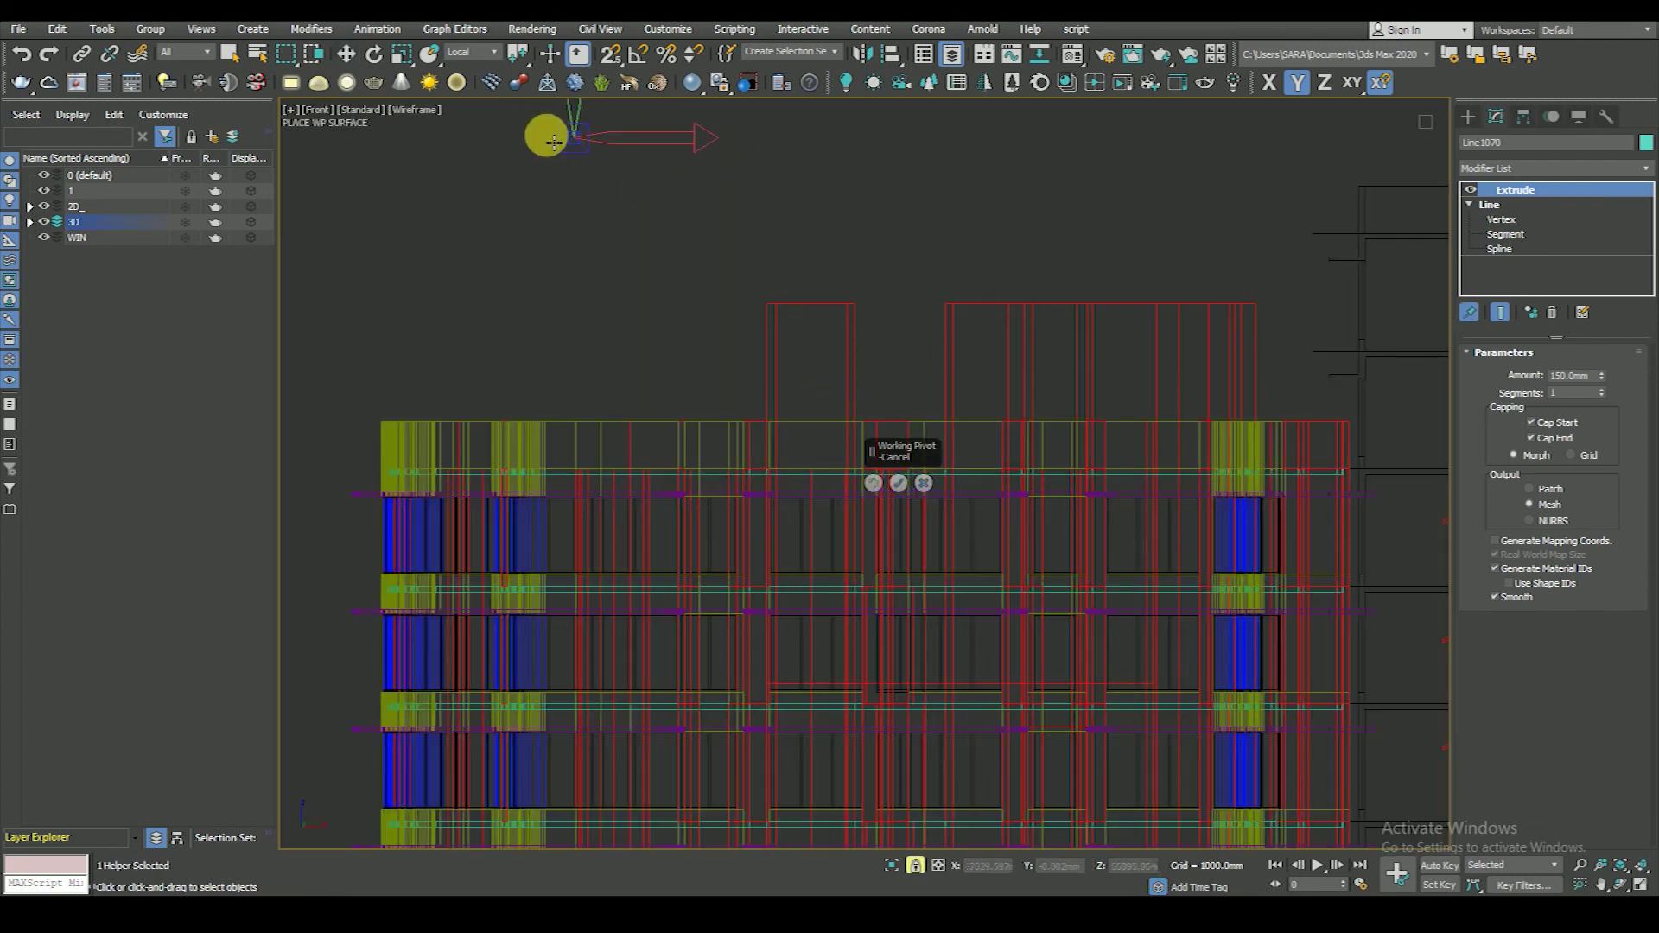
pyautogui.click(345, 57)
pyautogui.press('s')
pyautogui.scroll(2, 873, 476)
pyautogui.scroll(2, 843, 471)
pyautogui.scroll(-2, 856, 464)
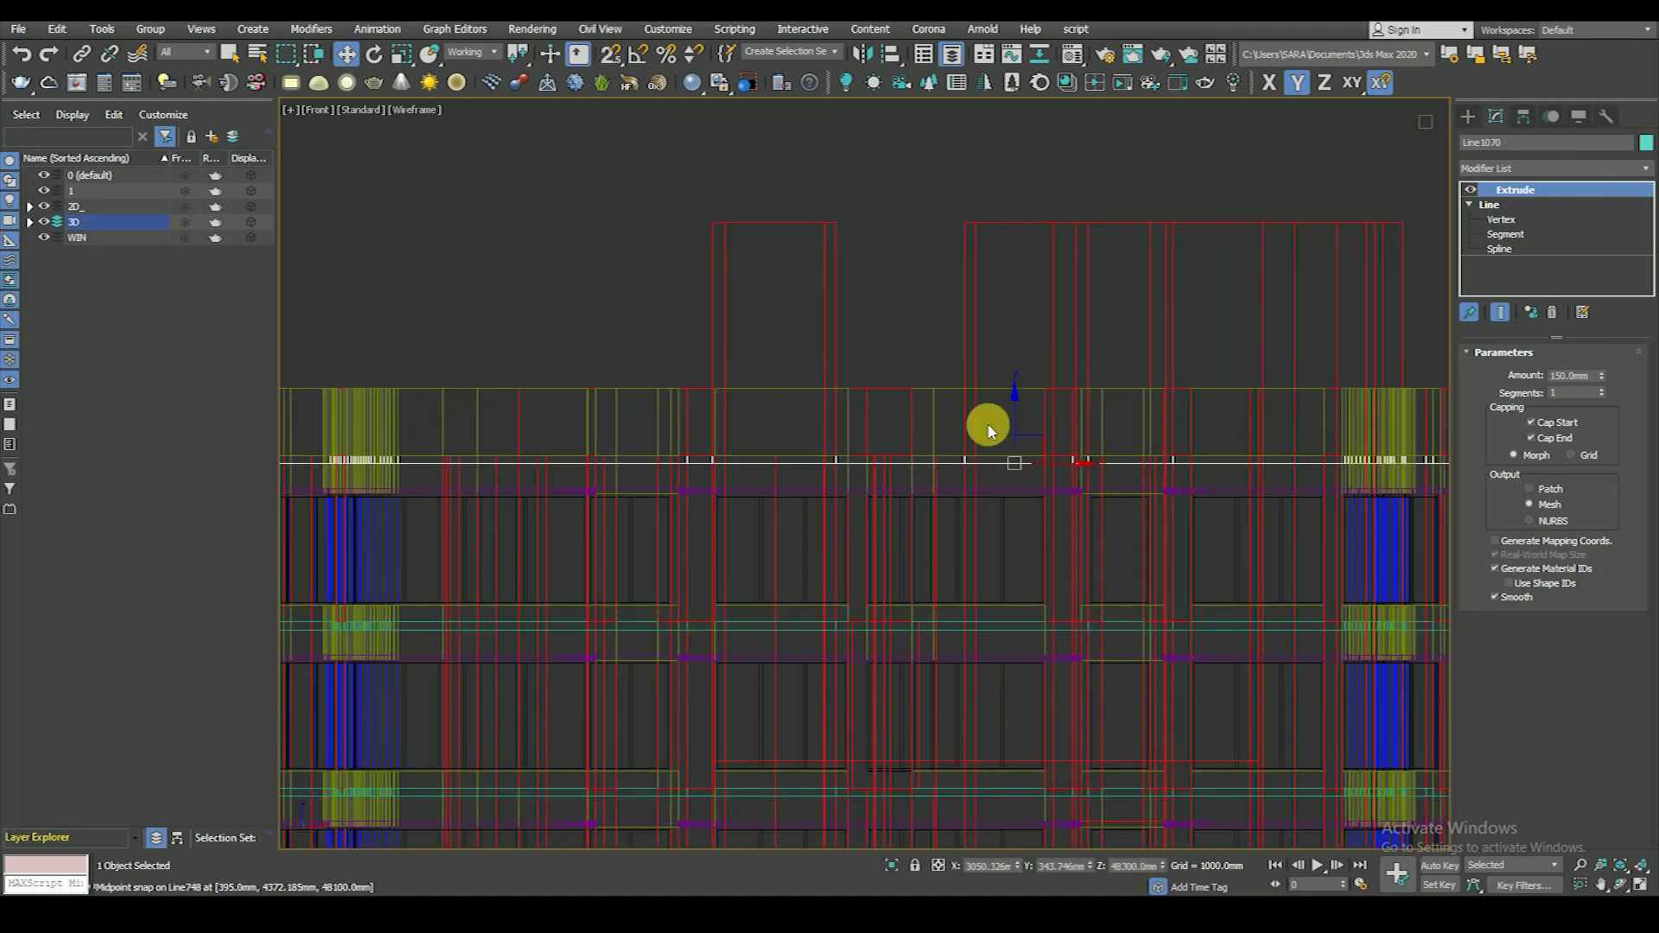
pyautogui.scroll(-2, 956, 381)
# - Clone the roof slab and snap the copy onto the roof line
pyautogui.rightClick(916, 322)
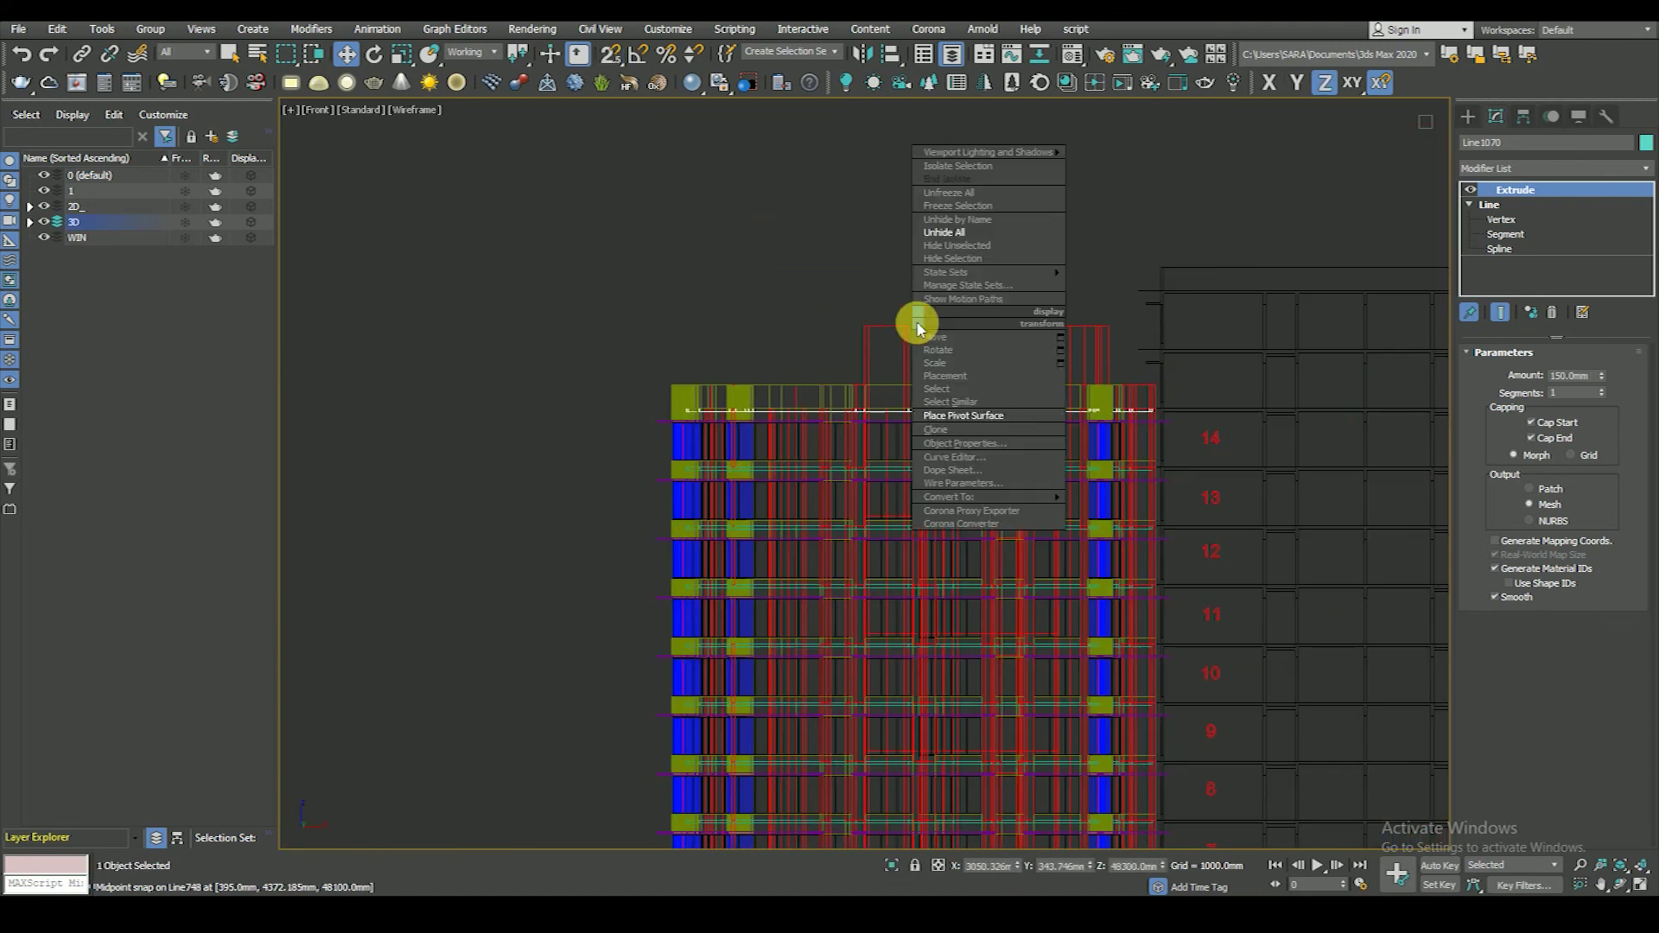
pyautogui.click(941, 430)
pyautogui.click(796, 529)
pyautogui.scroll(3, 945, 400)
pyautogui.scroll(2, 1098, 459)
pyautogui.scroll(2, 1139, 461)
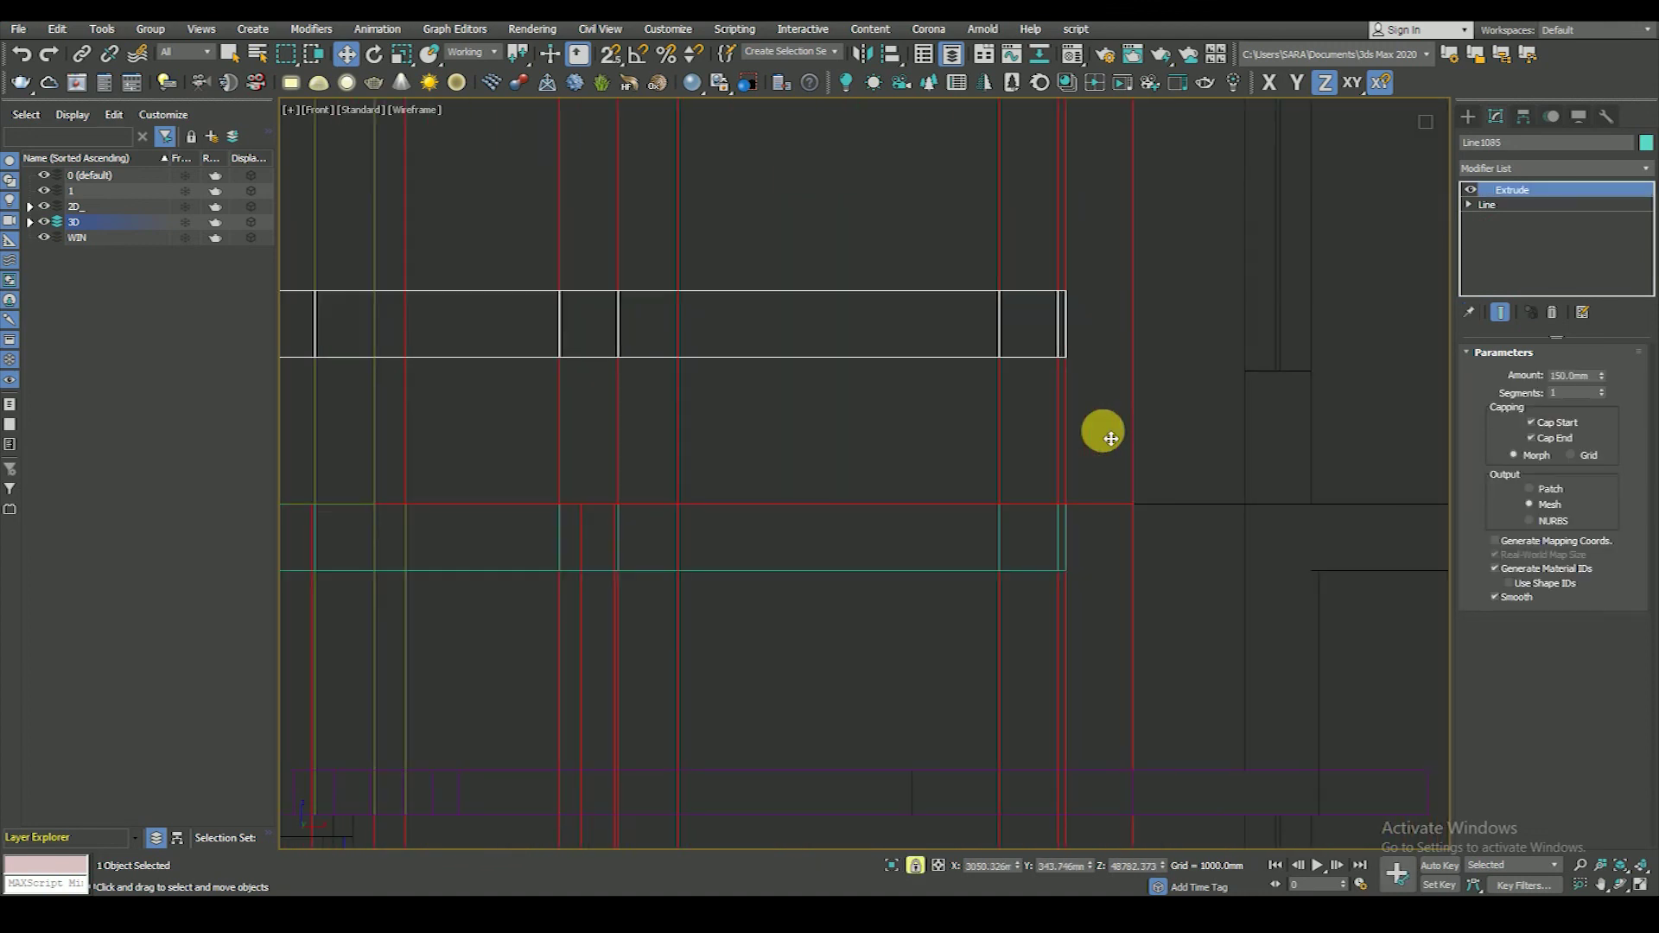
pyautogui.moveTo(1064, 419); pyautogui.dragTo(1064, 497)
pyautogui.scroll(-1, 1123, 466)
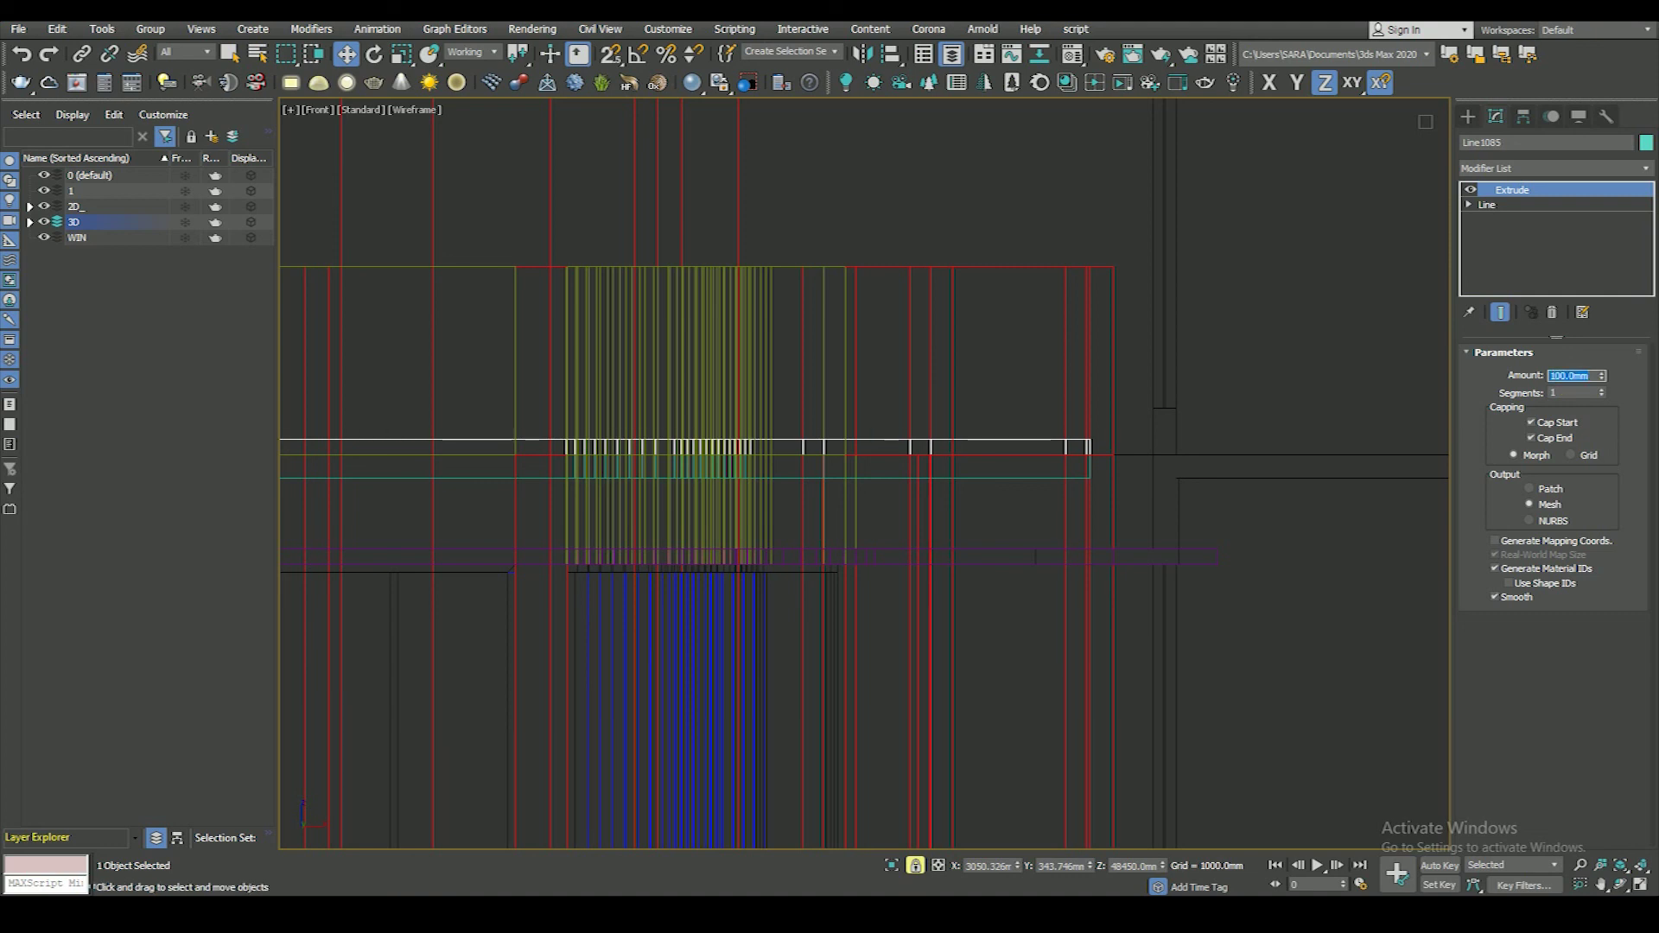
pyautogui.scroll(-4, 1159, 497)
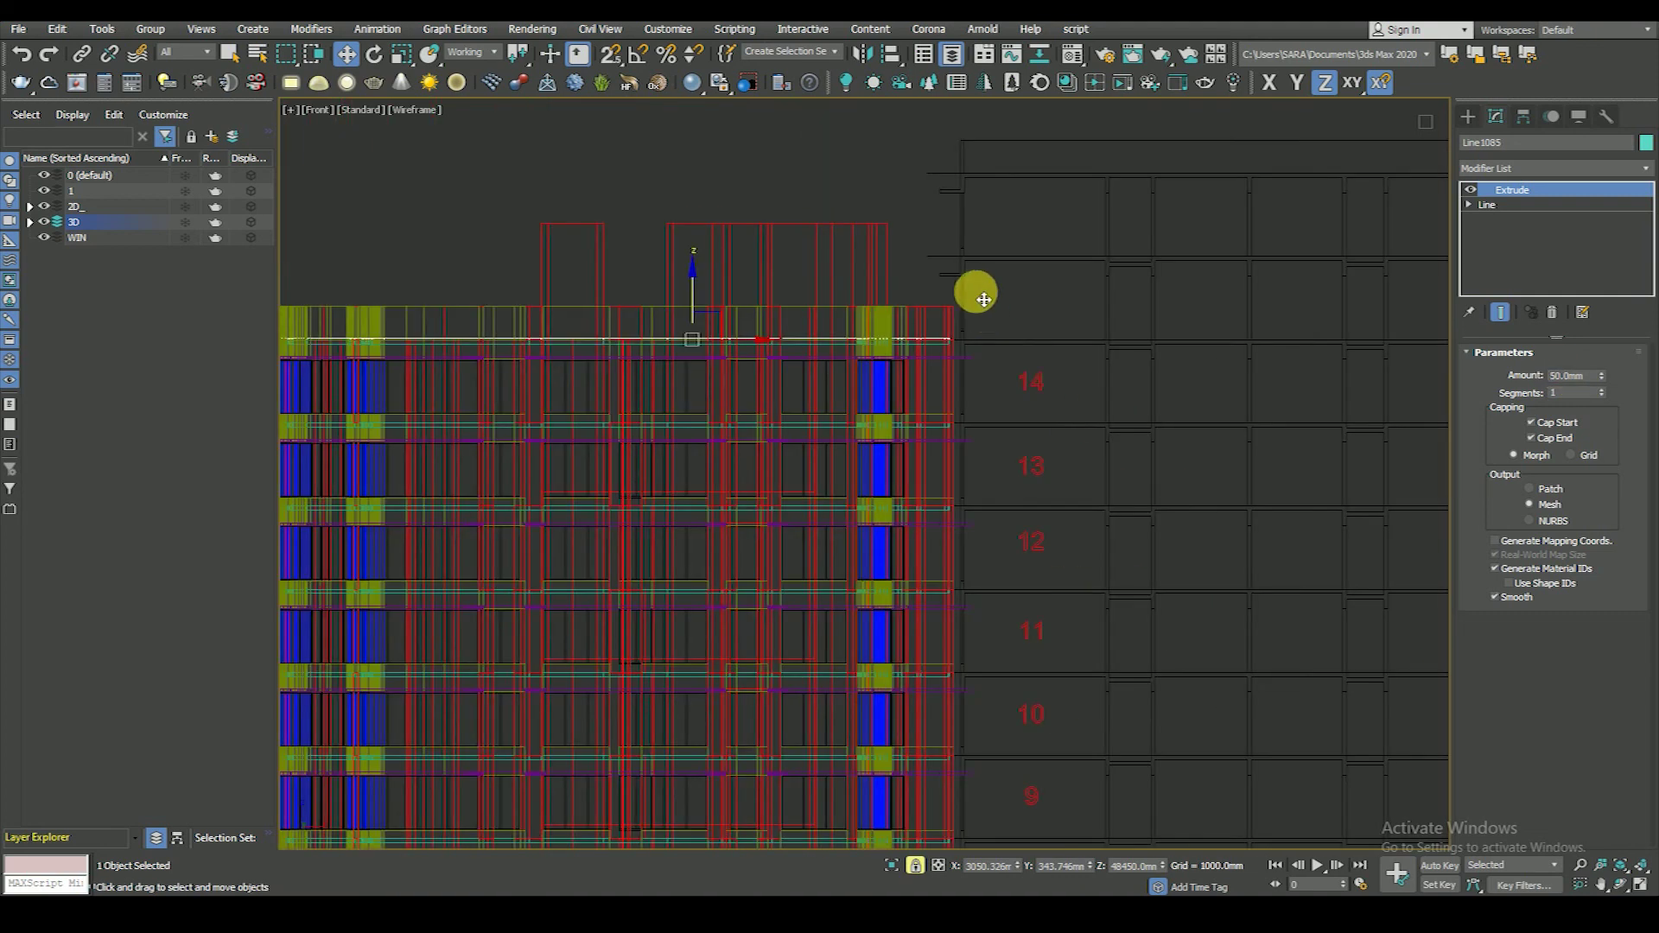
pyautogui.scroll(-2, 968, 346)
pyautogui.keyDown('alt'); pyautogui.moveTo(908, 406); pyautogui.dragTo(956, 433, button='middle'); pyautogui.keyUp('alt')
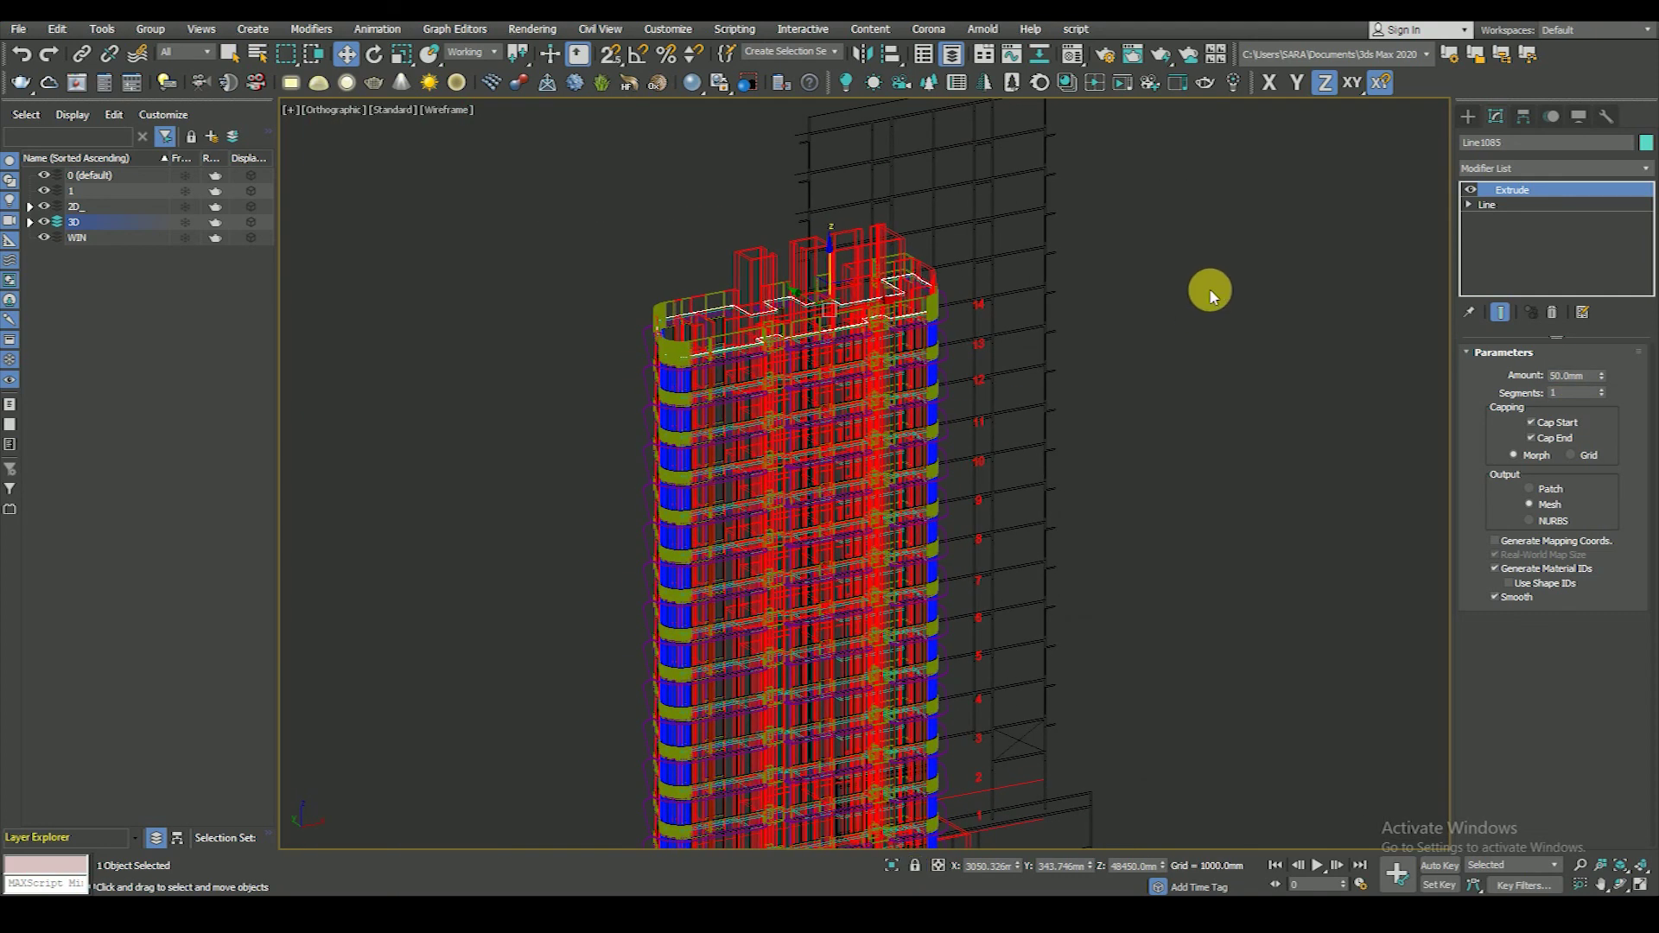
pyautogui.click(1205, 288)
pyautogui.press('F3')
pyautogui.scroll(4, 877, 295)
pyautogui.scroll(-4, 877, 296)
pyautogui.moveTo(878, 437); pyautogui.dragTo(1159, 315, button='middle')
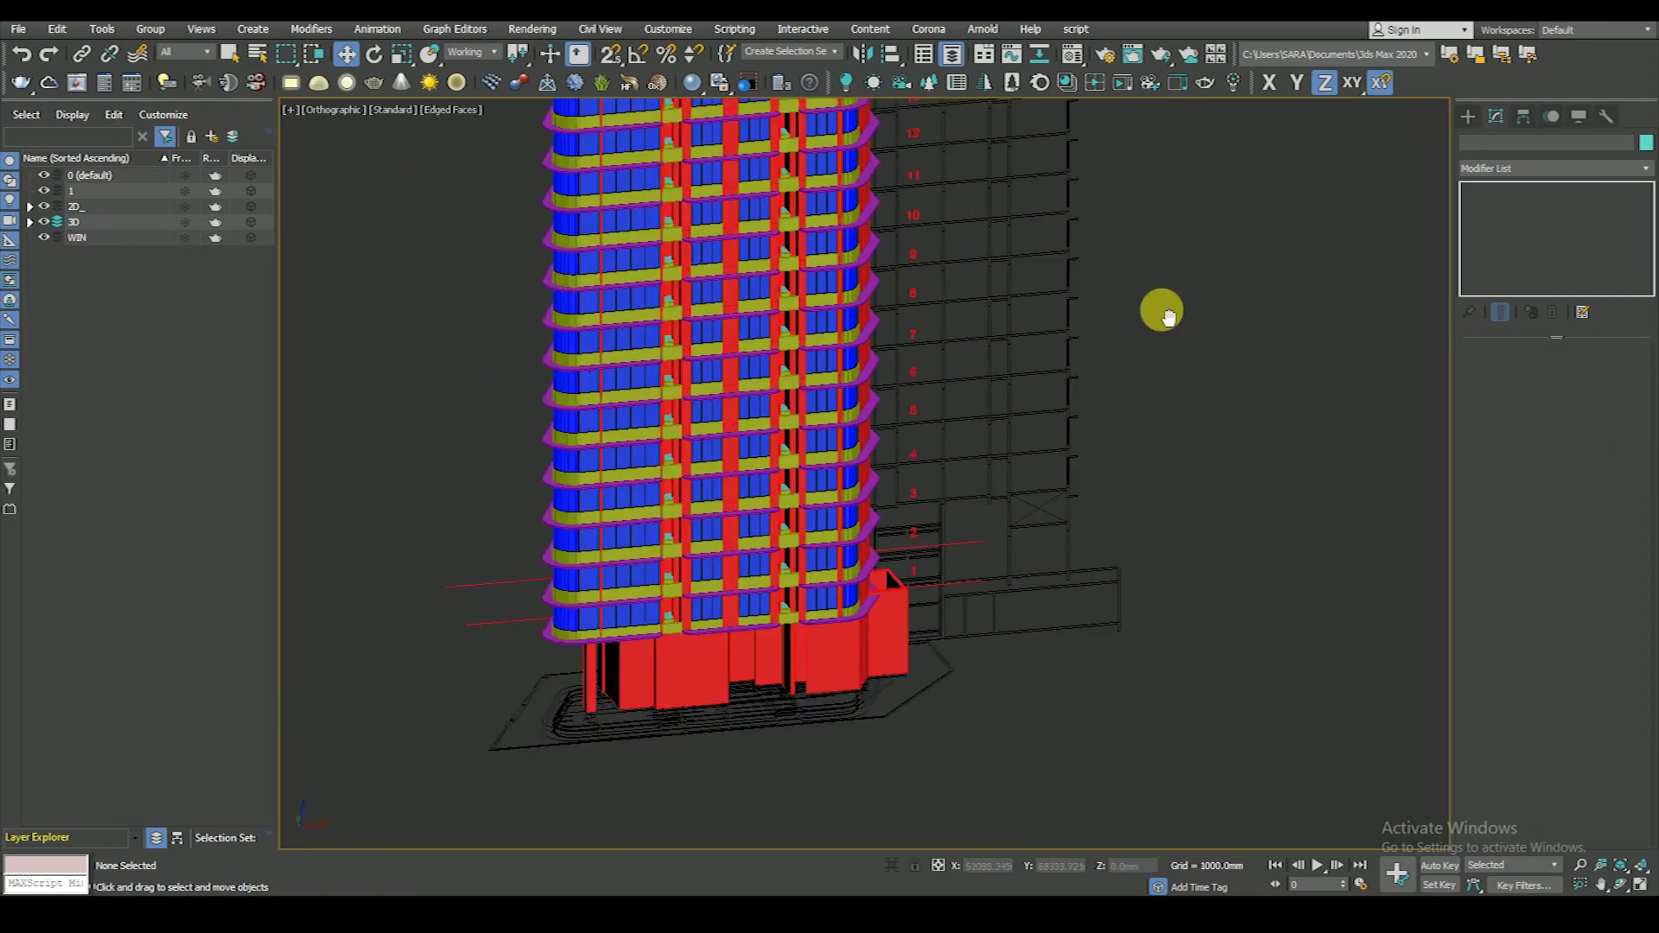
pyautogui.scroll(-2, 919, 482)
pyautogui.scroll(5, 951, 484)
pyautogui.scroll(-1, 950, 484)
pyautogui.scroll(-2, 948, 574)
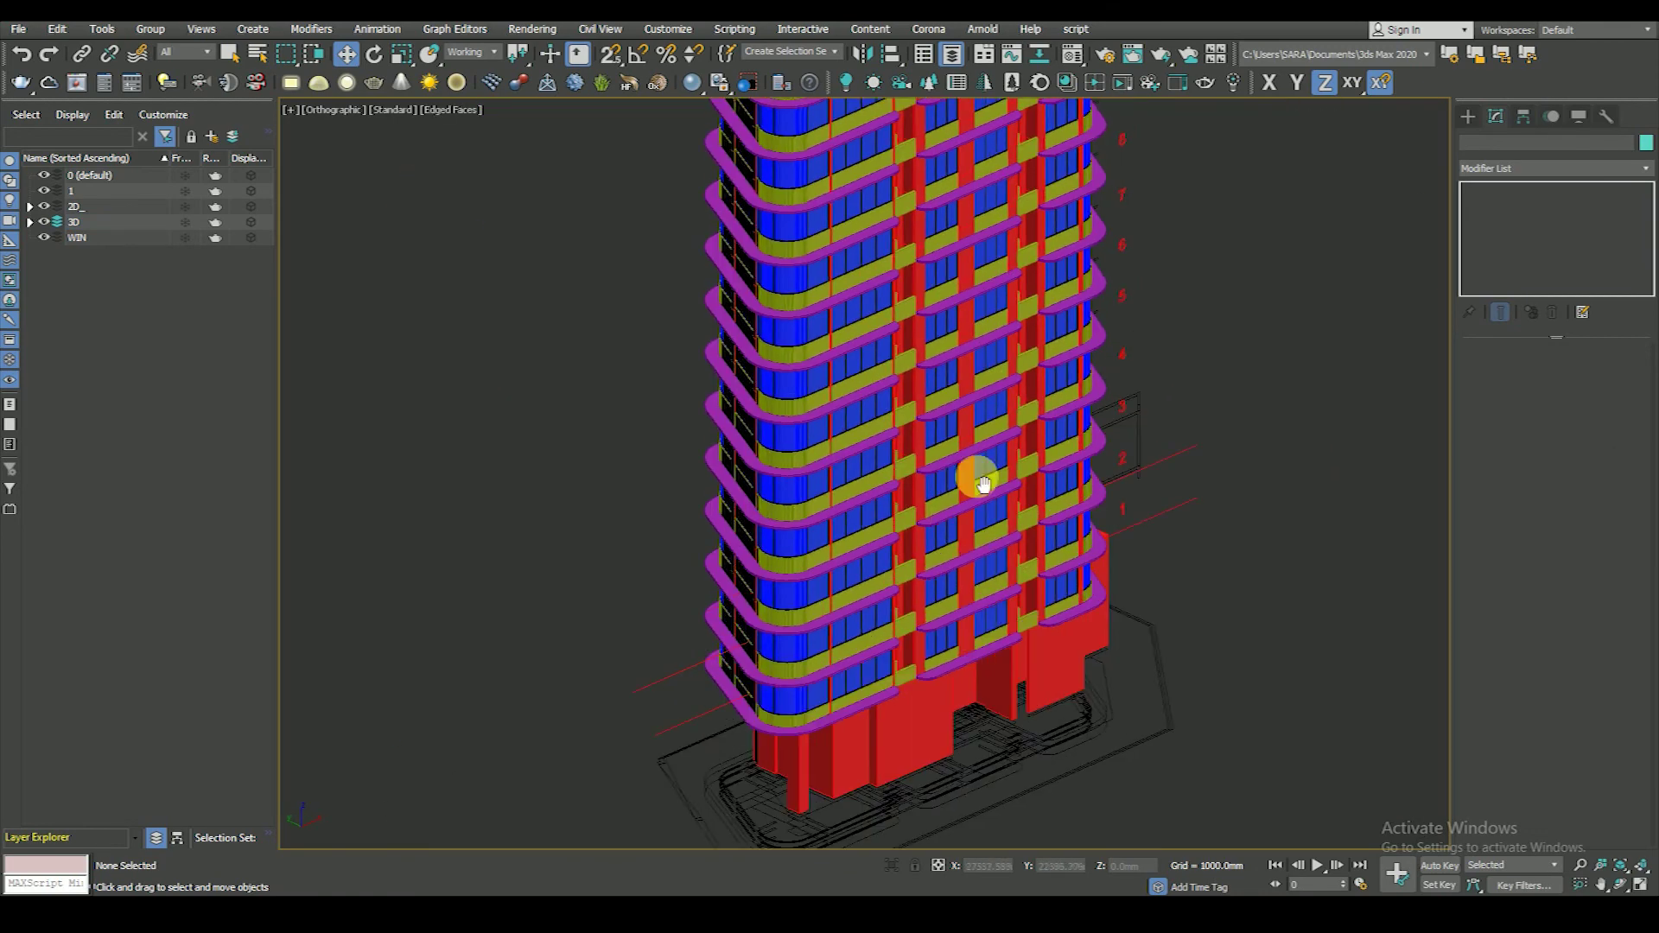
pyautogui.scroll(-1, 974, 475)
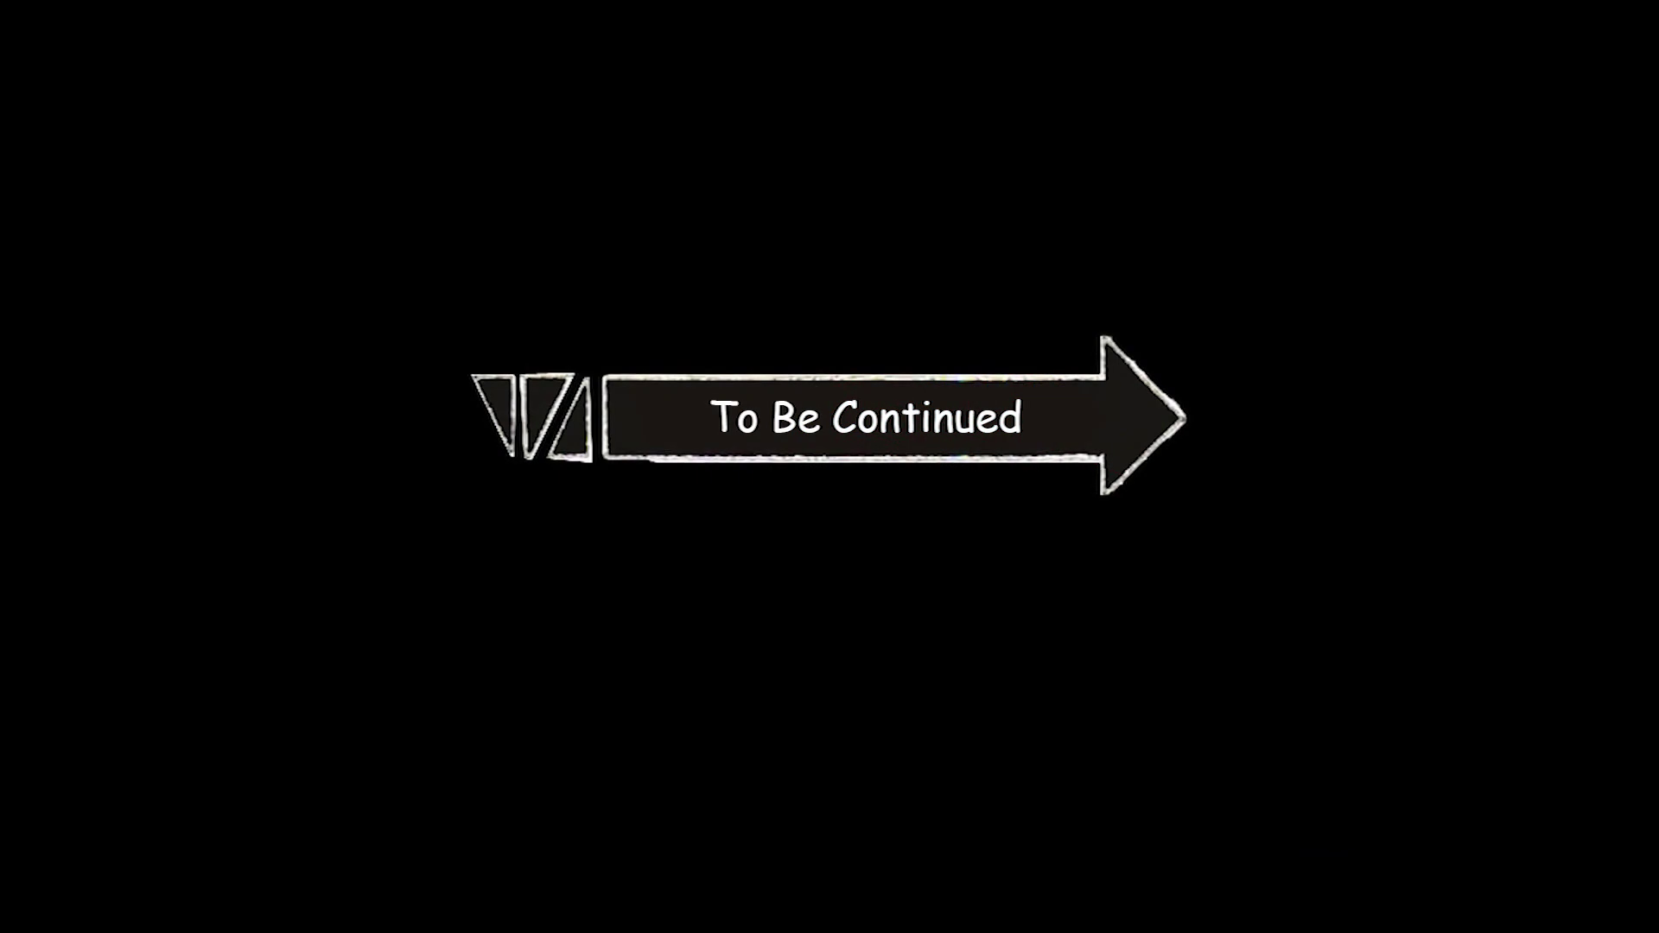